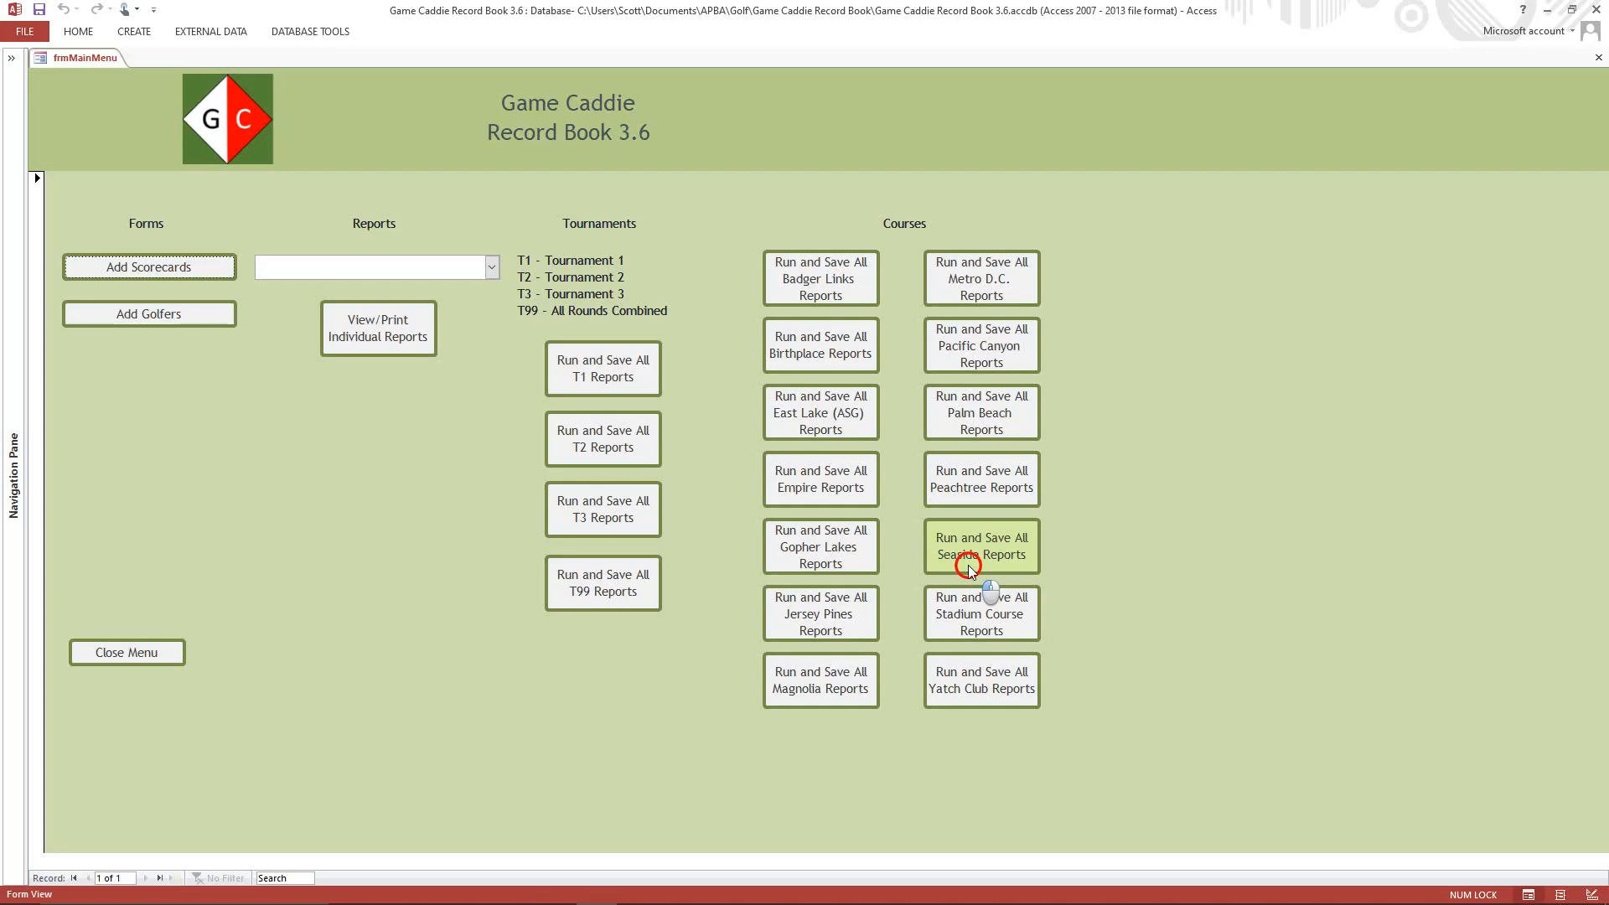
left_click(1026, 537)
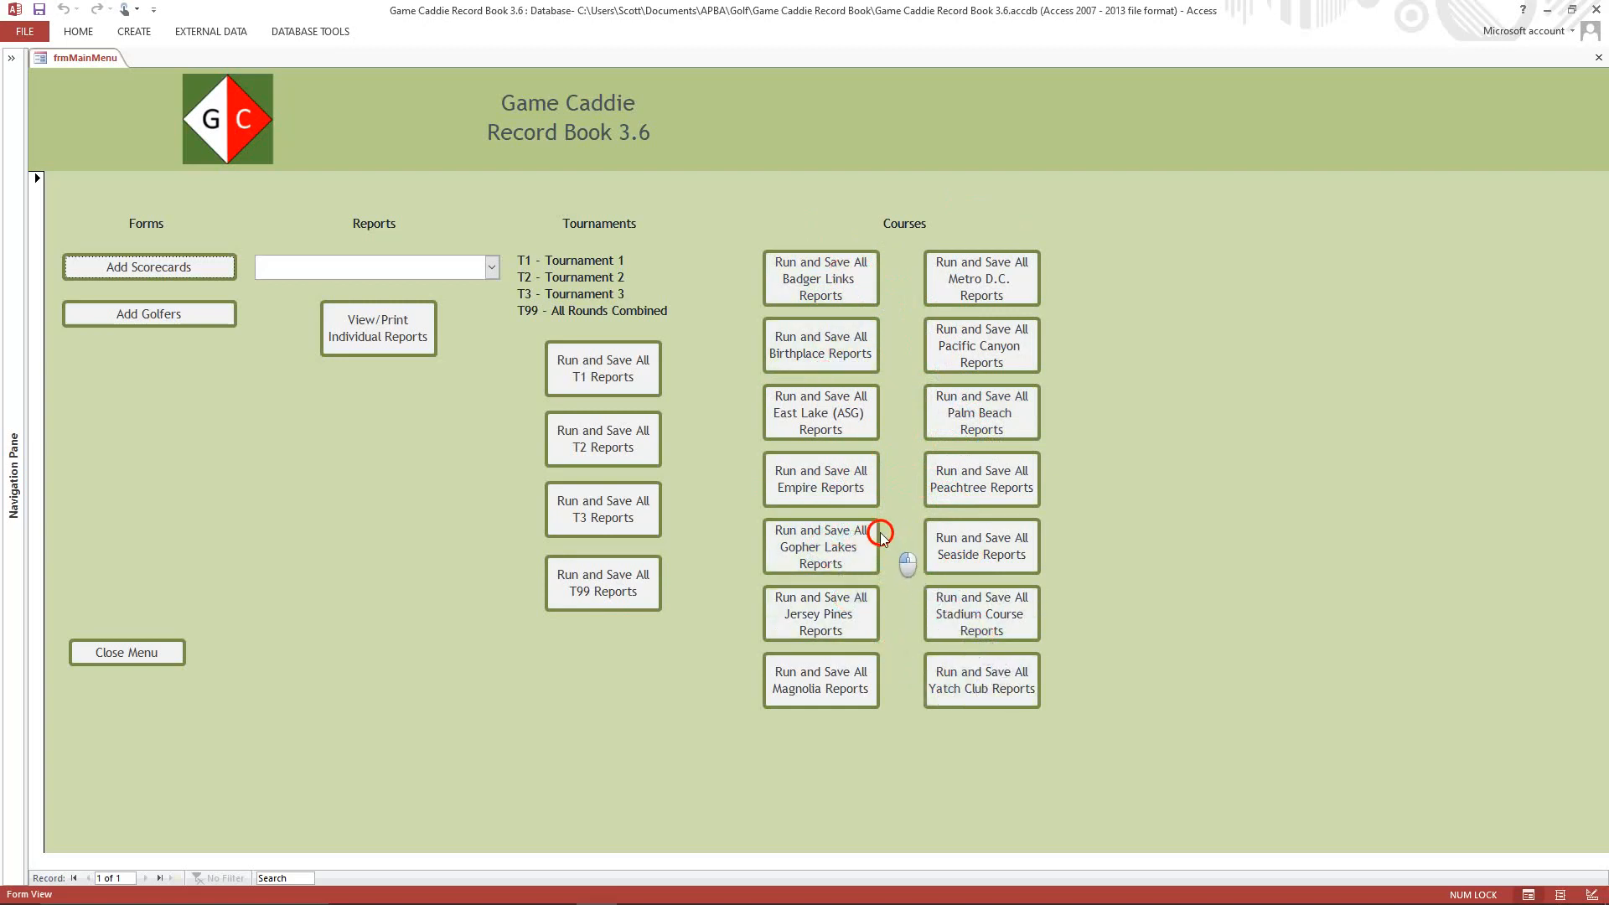
Look through the list of individual reports down to the T99 course reports, and close it without choosing one.
left_click(493, 265)
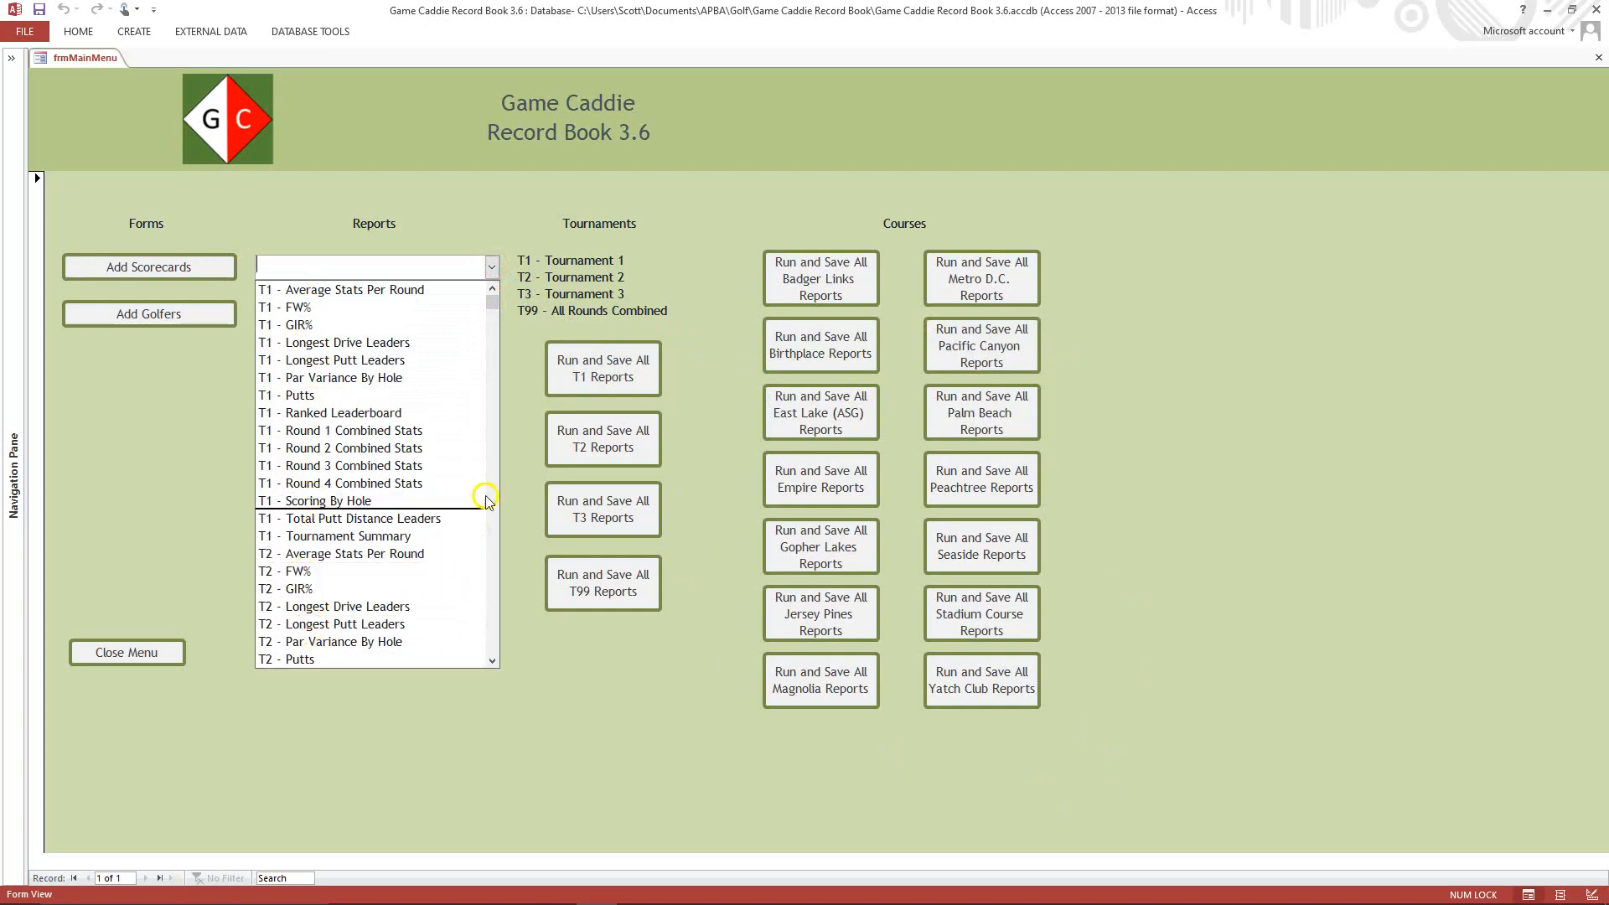
left_click_drag(492, 308, 487, 667)
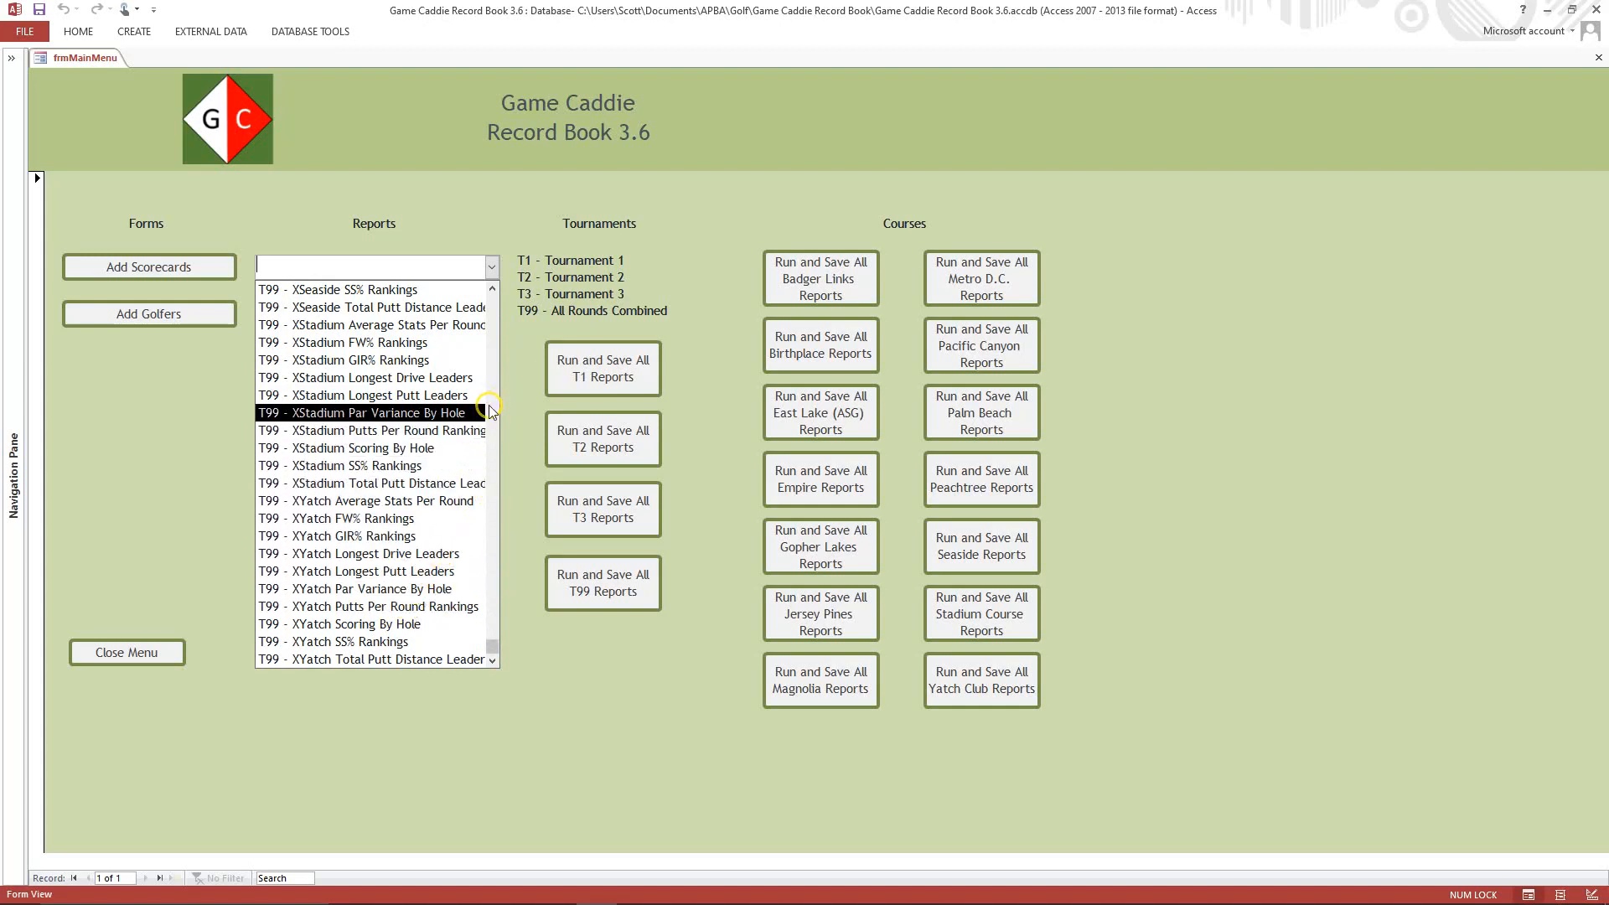
left_click(491, 411)
left_click(316, 465)
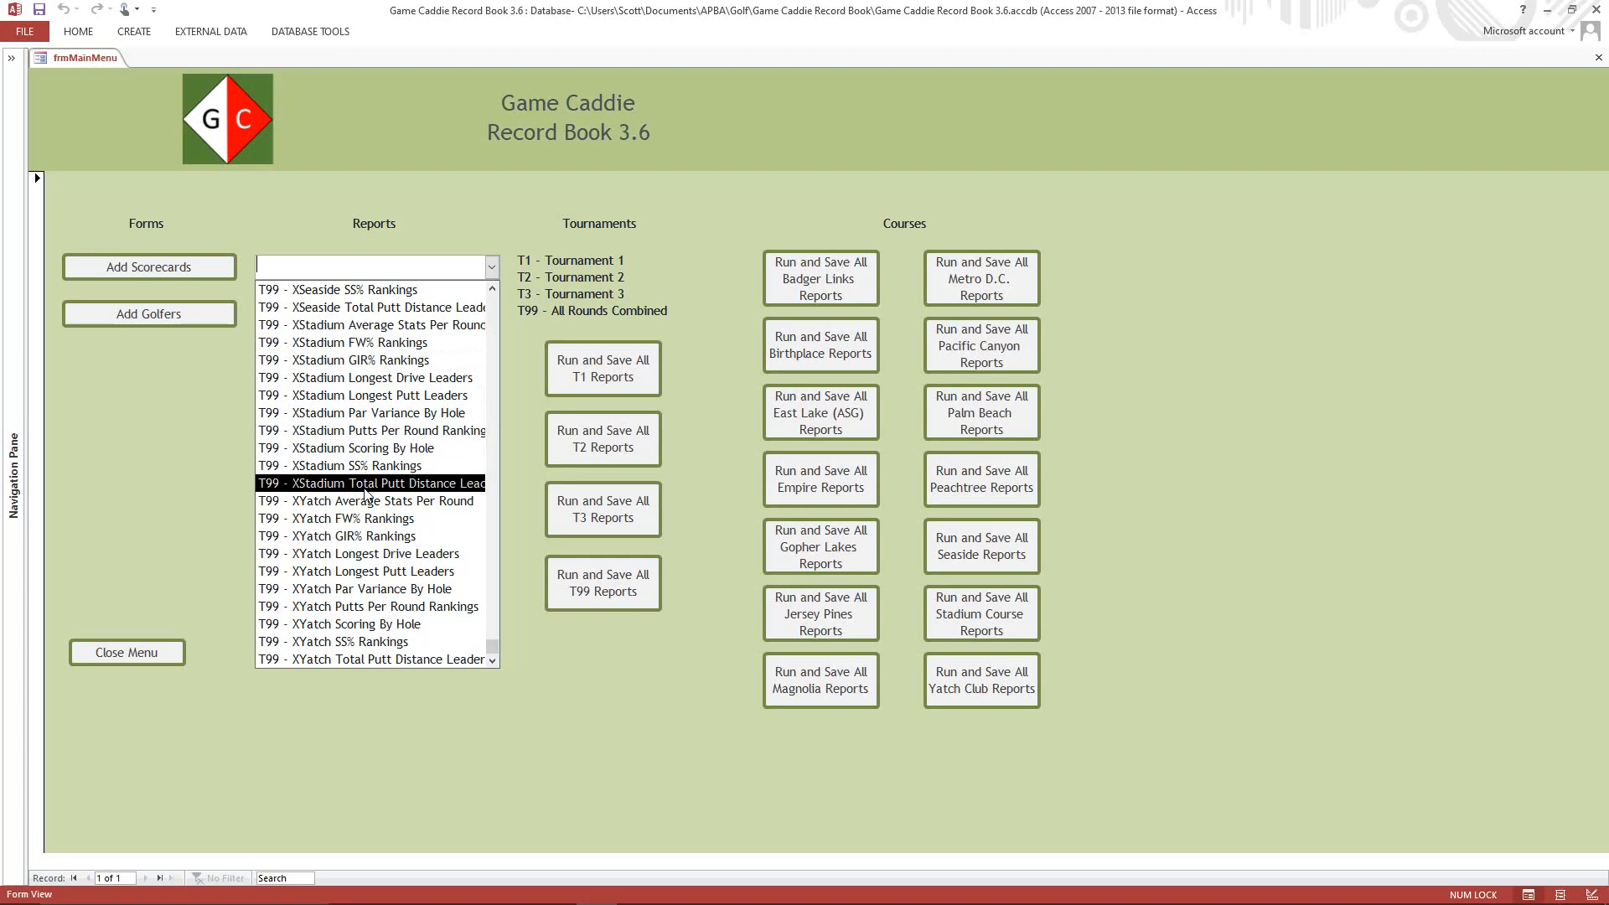
left_click(199, 446)
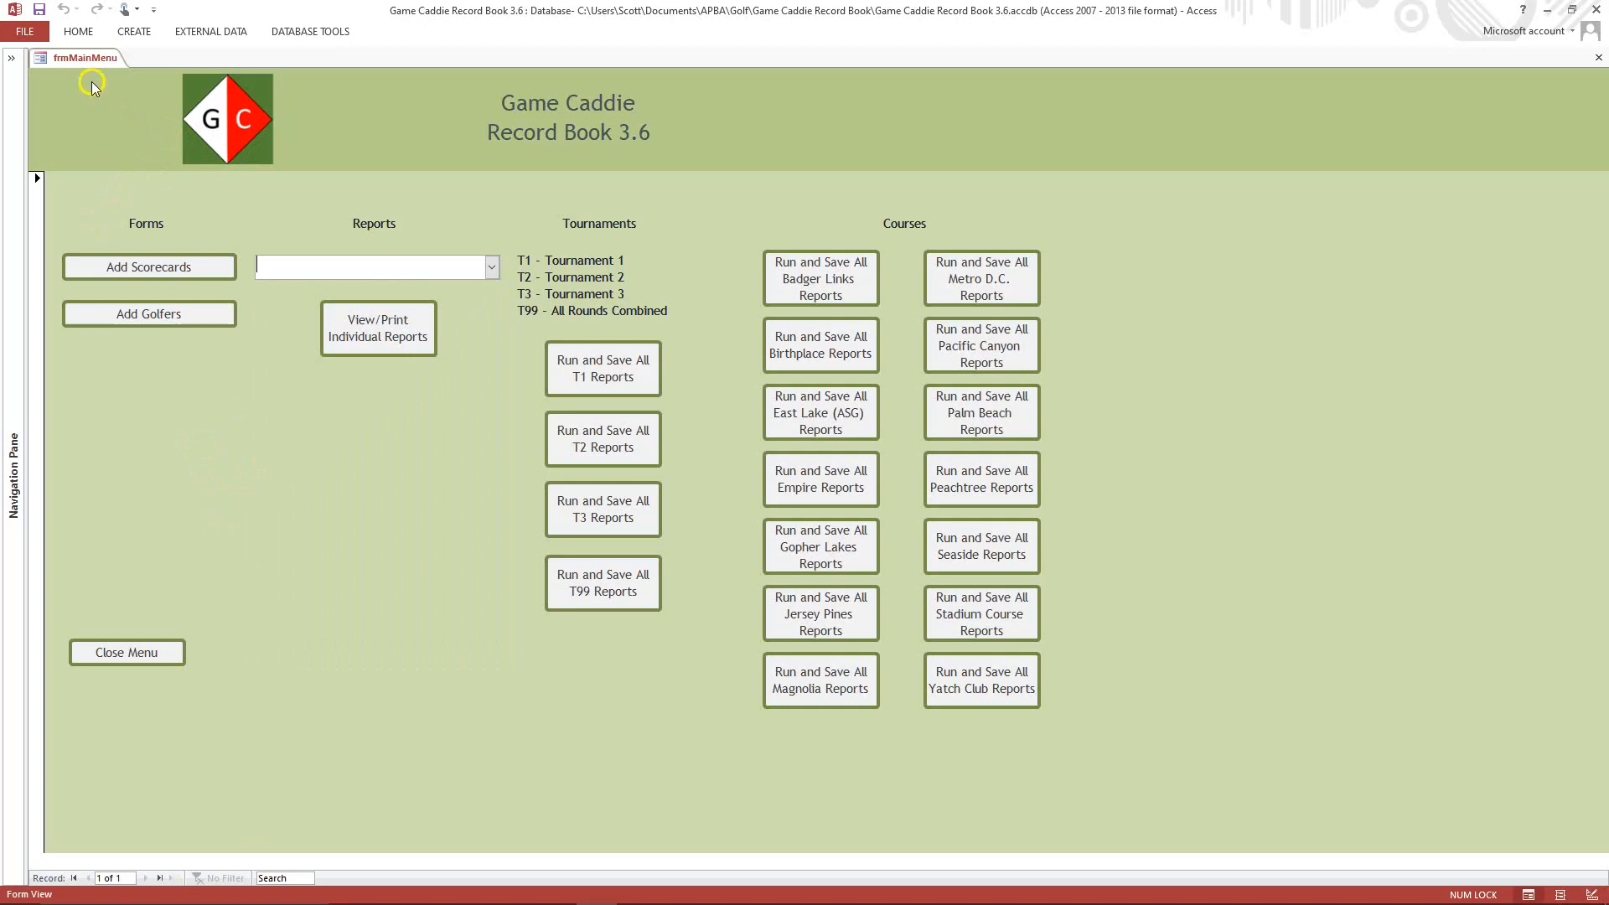
Keep the ribbon permanently expanded and show the database's object list in the Navigation Pane.
left_click(79, 32)
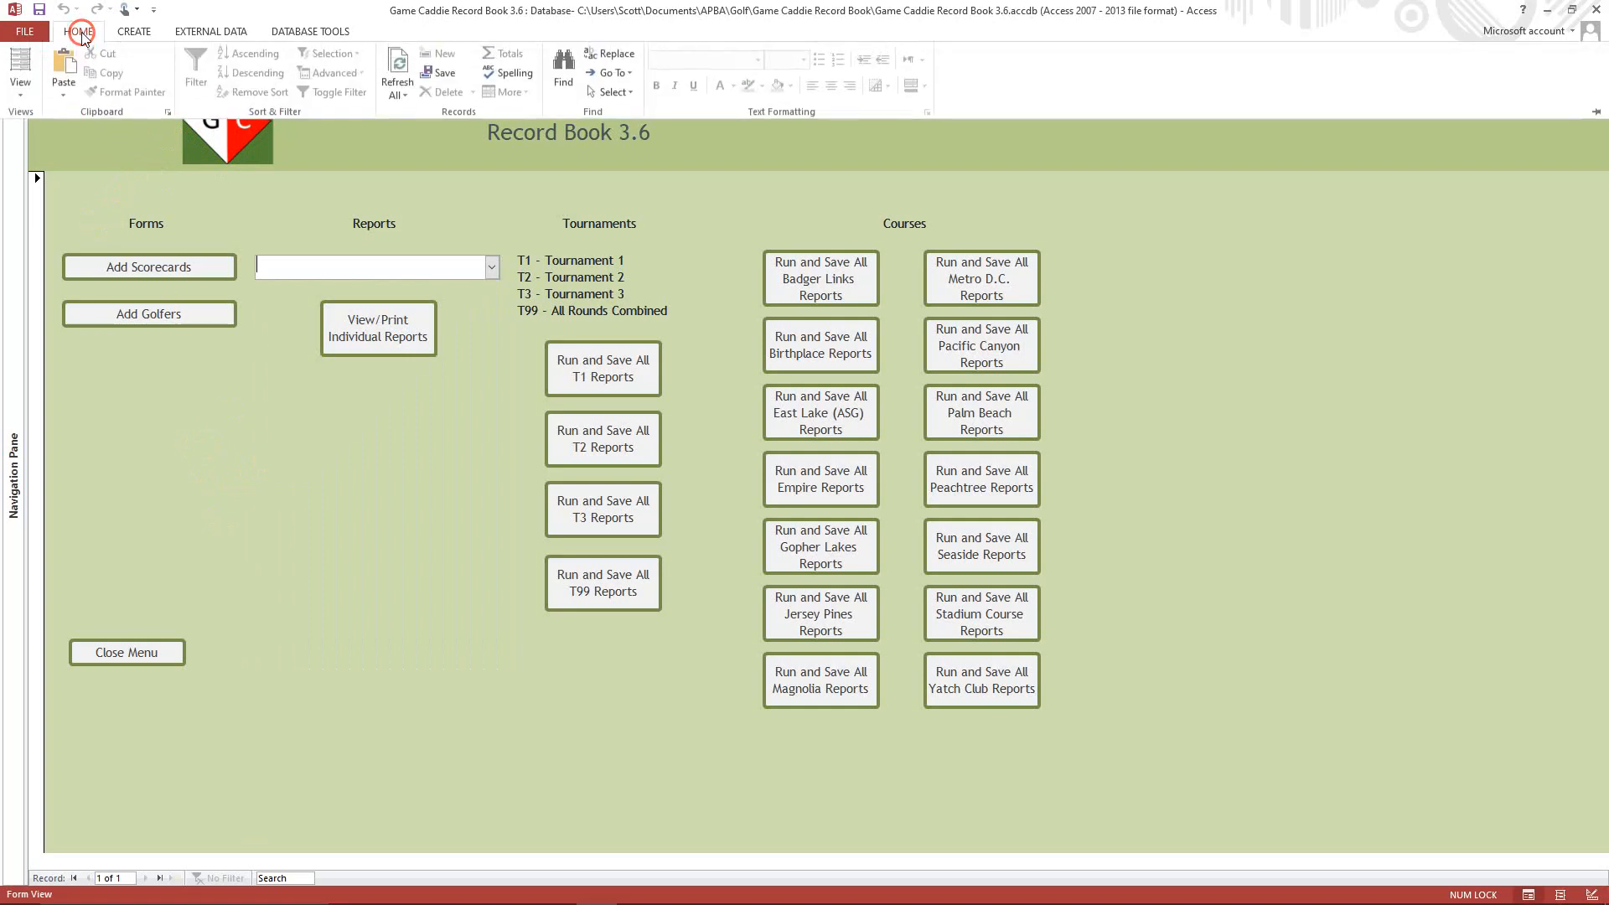
left_click(1592, 113)
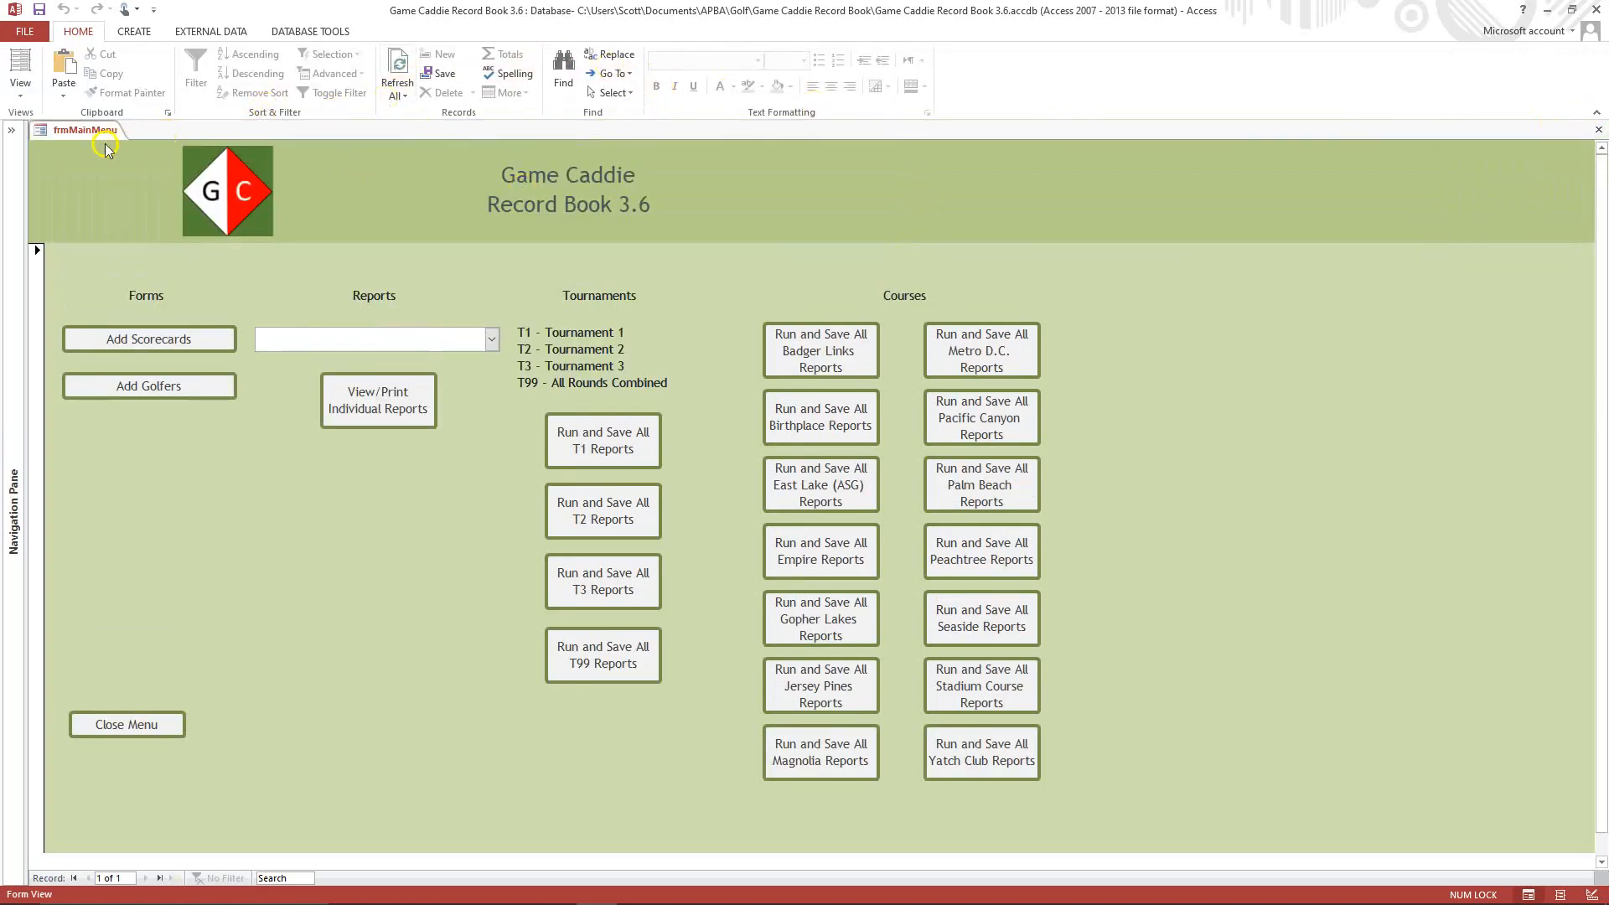
left_click(13, 131)
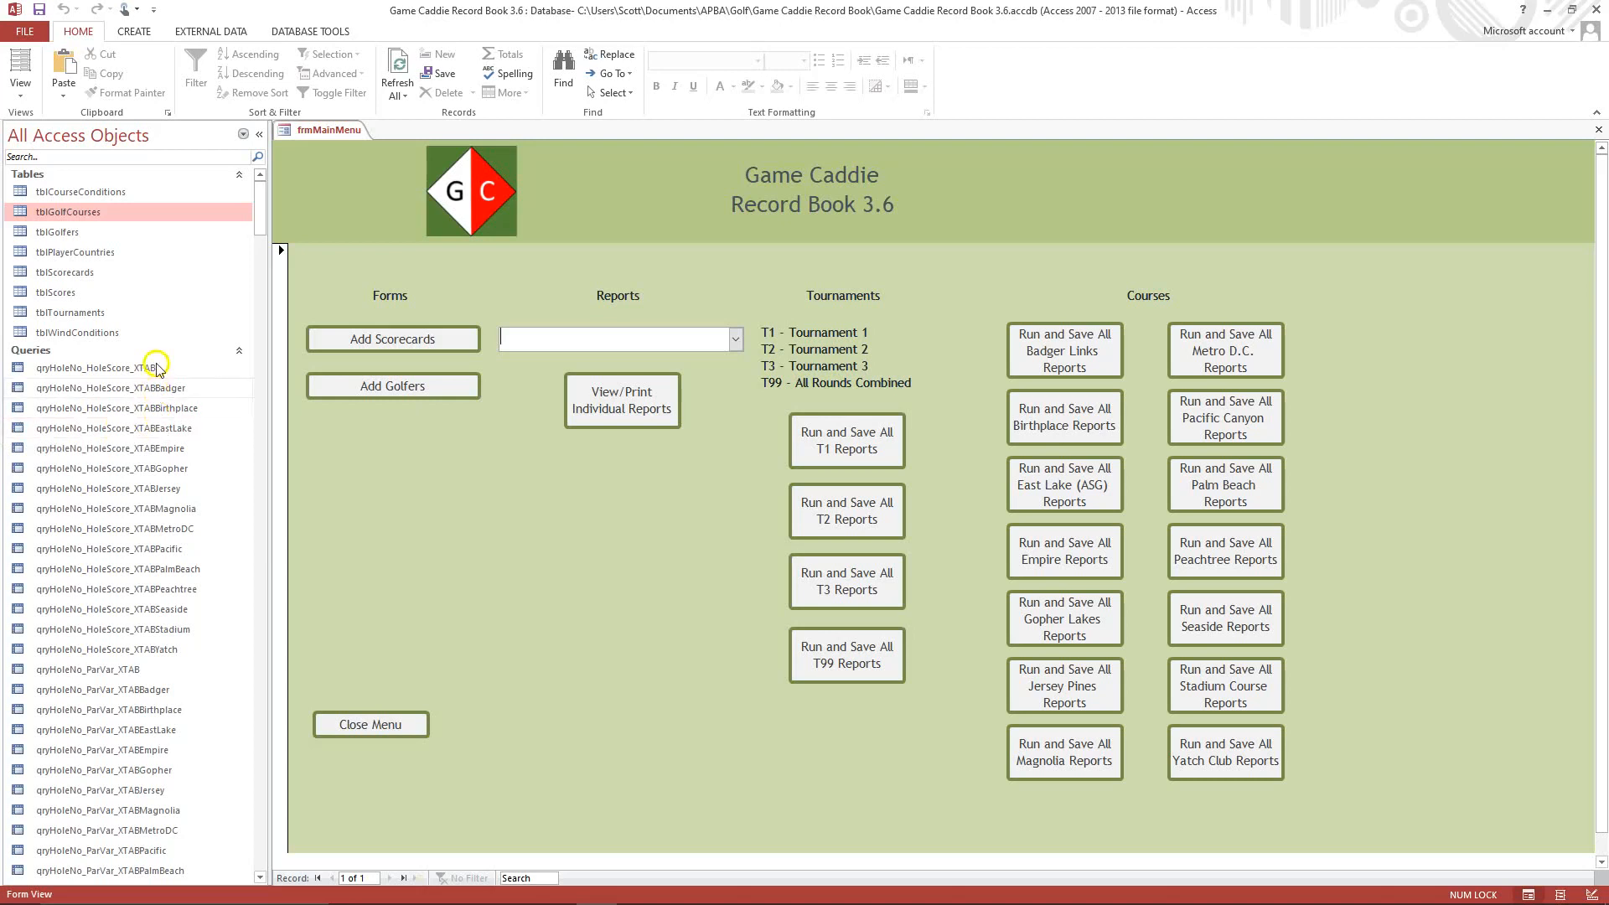
Examine the Los Angeles course record and its hole pars in the tblGolfCourses table, and close the table.
left_click(93, 215)
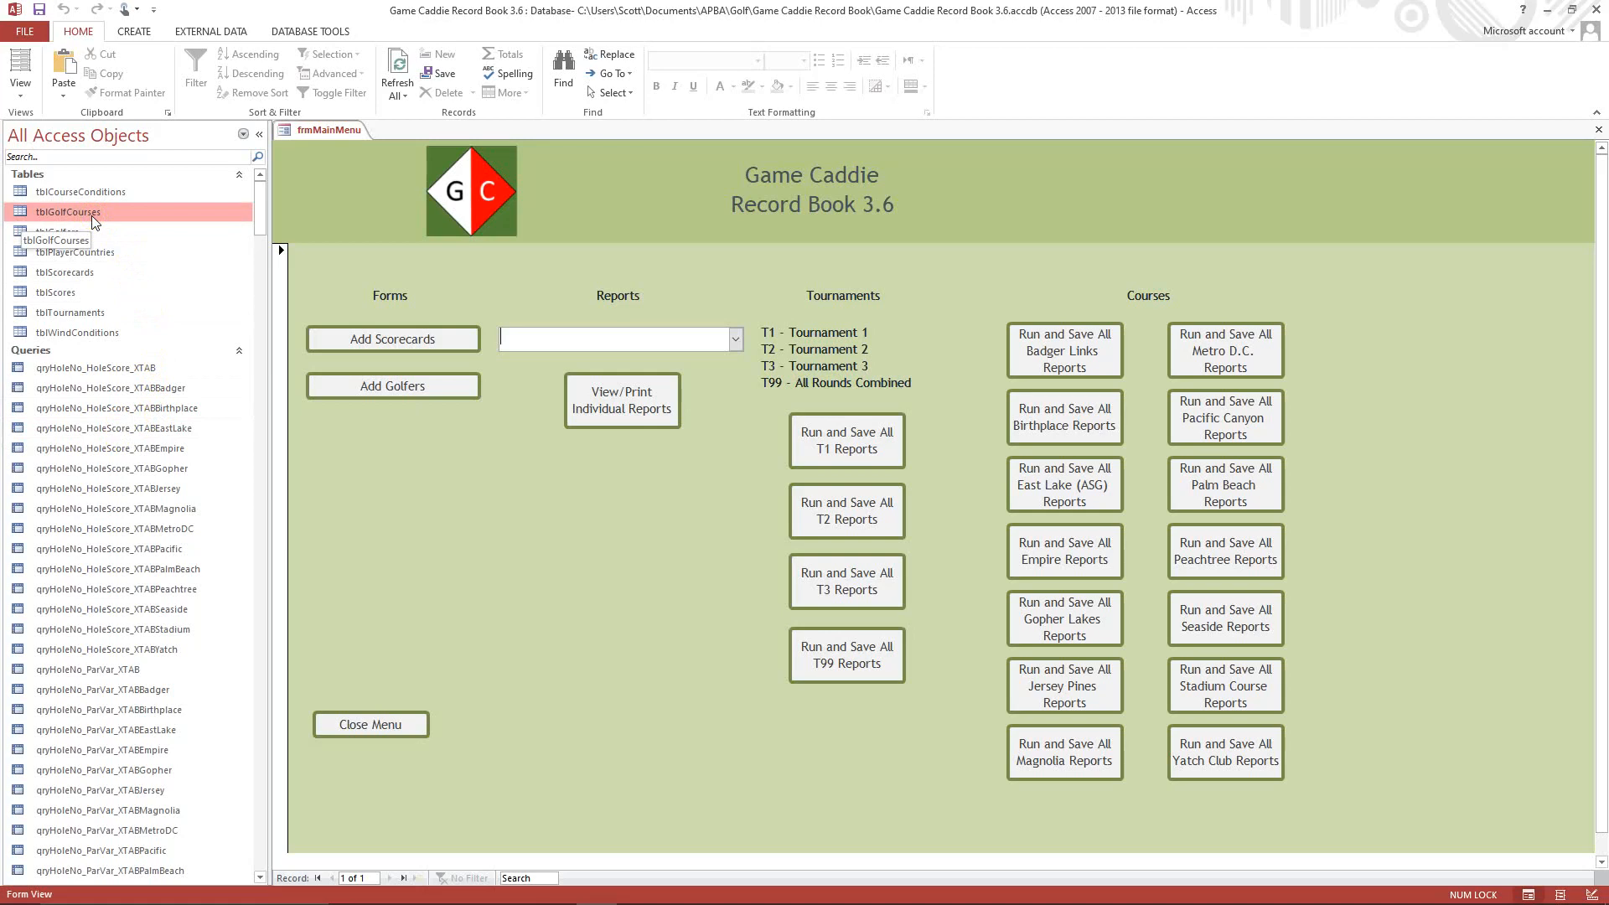
double_click(93, 219)
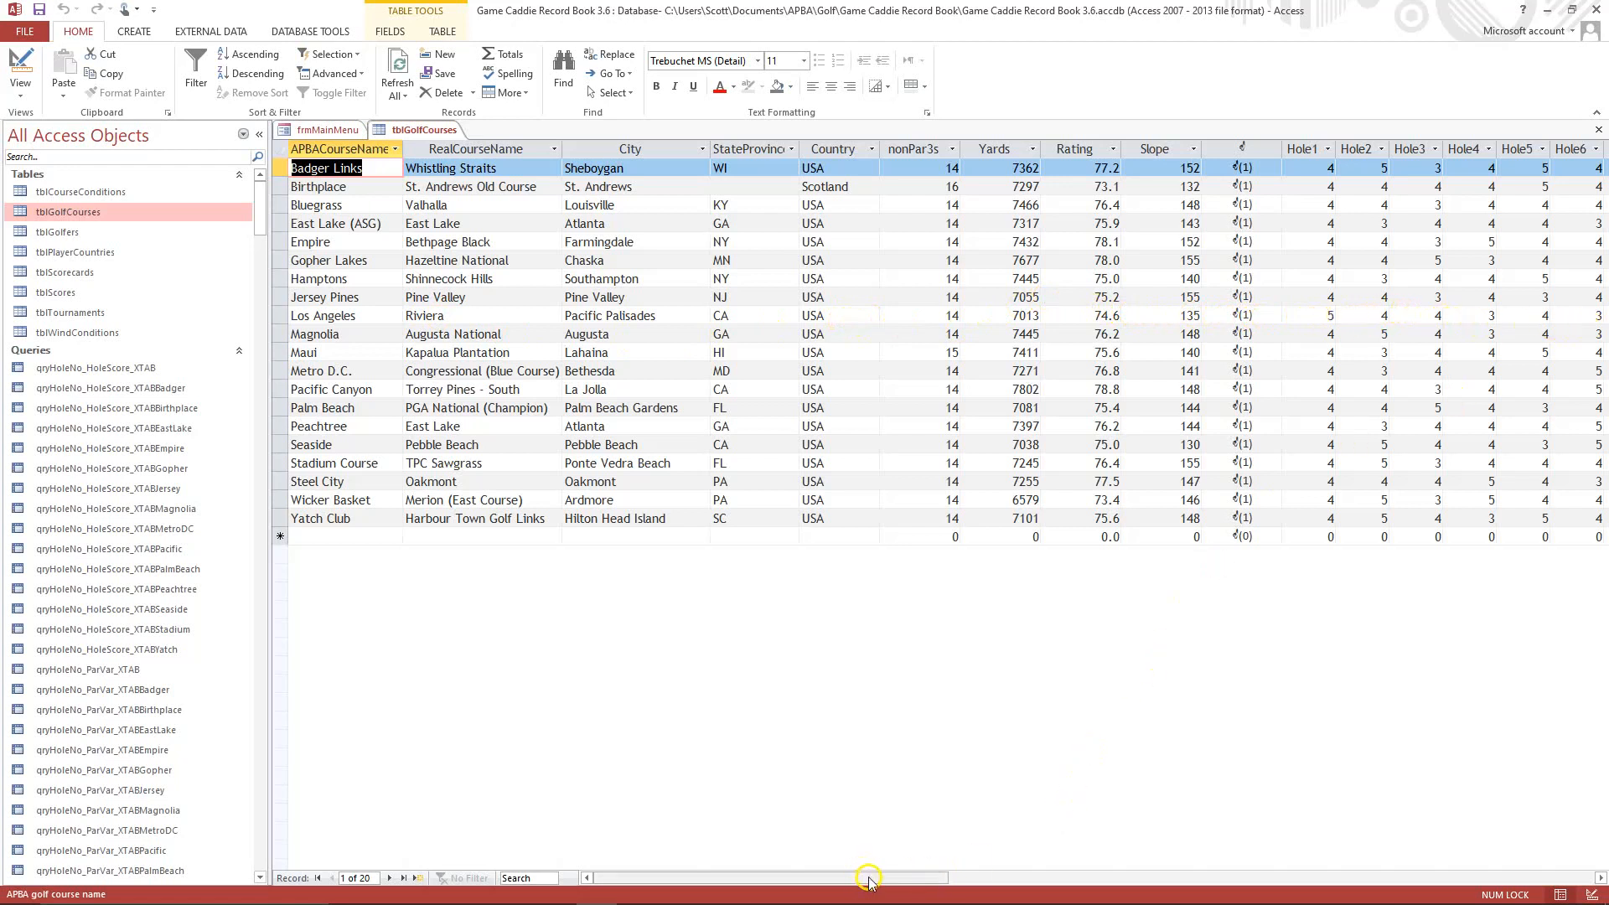
left_click_drag(867, 877, 1096, 886)
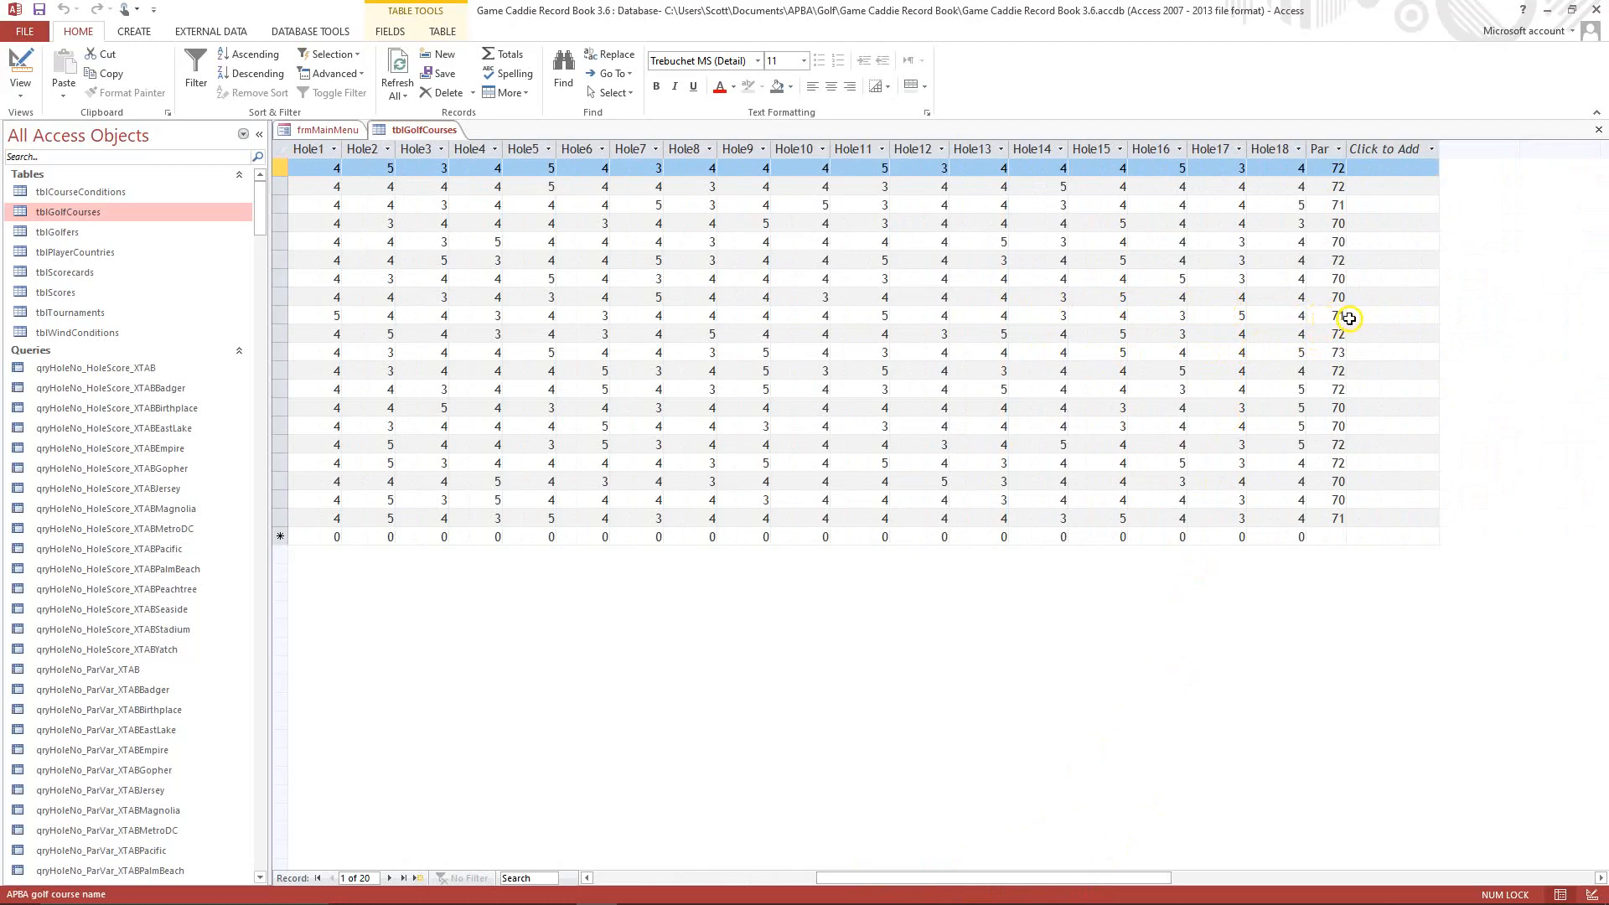
left_click(1292, 315)
left_click_drag(1006, 877, 789, 887)
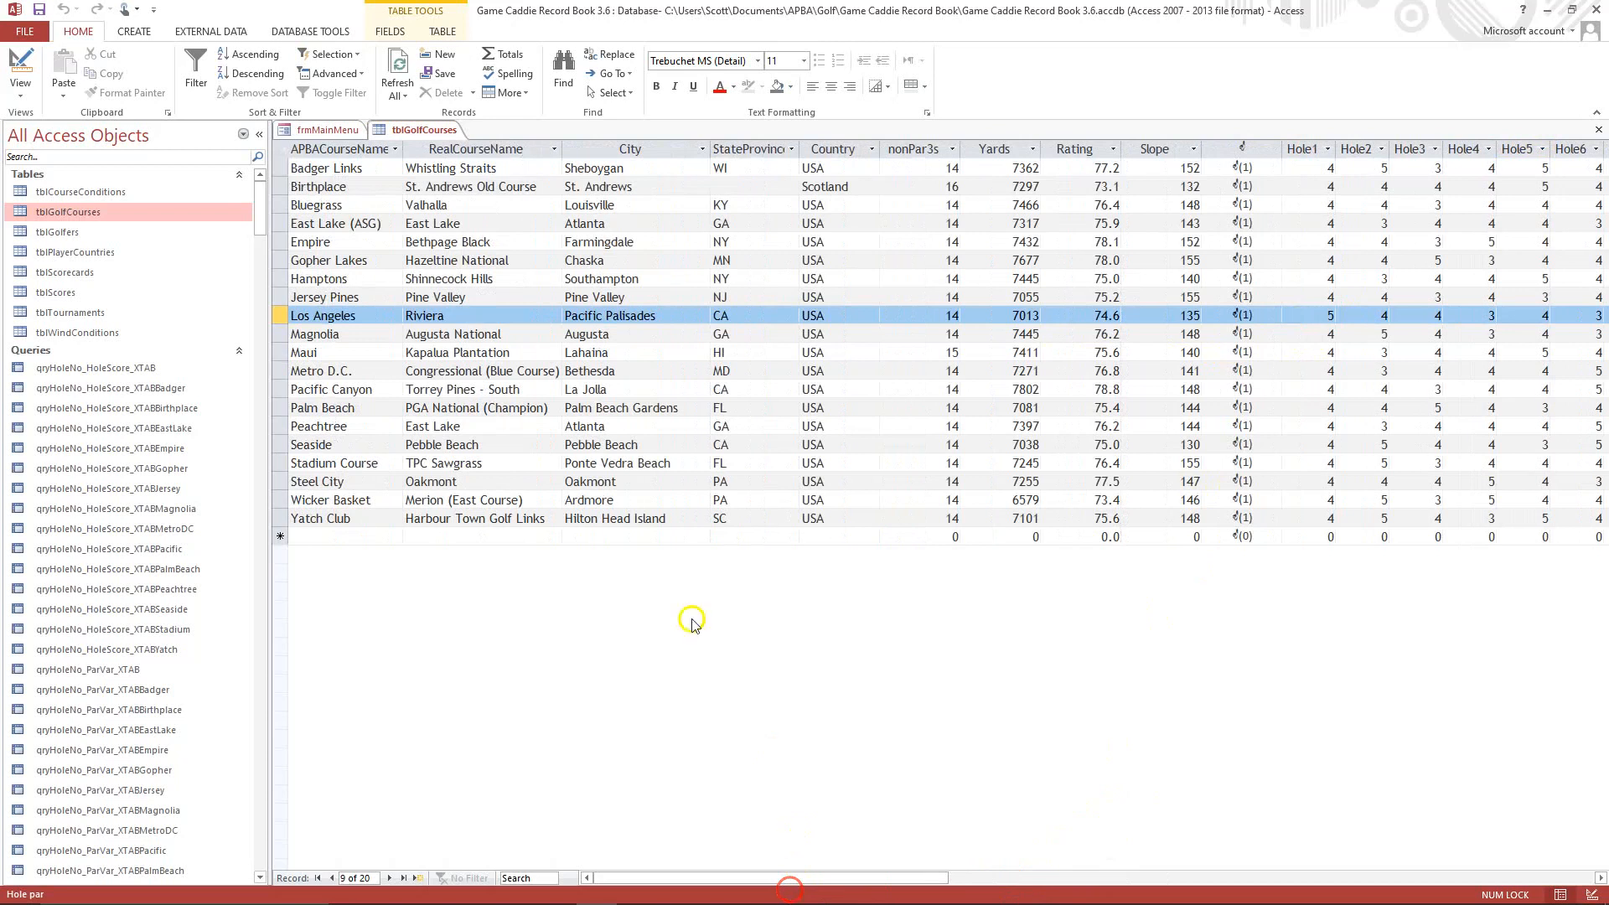
left_click(326, 311)
left_click(339, 313)
left_click(405, 318)
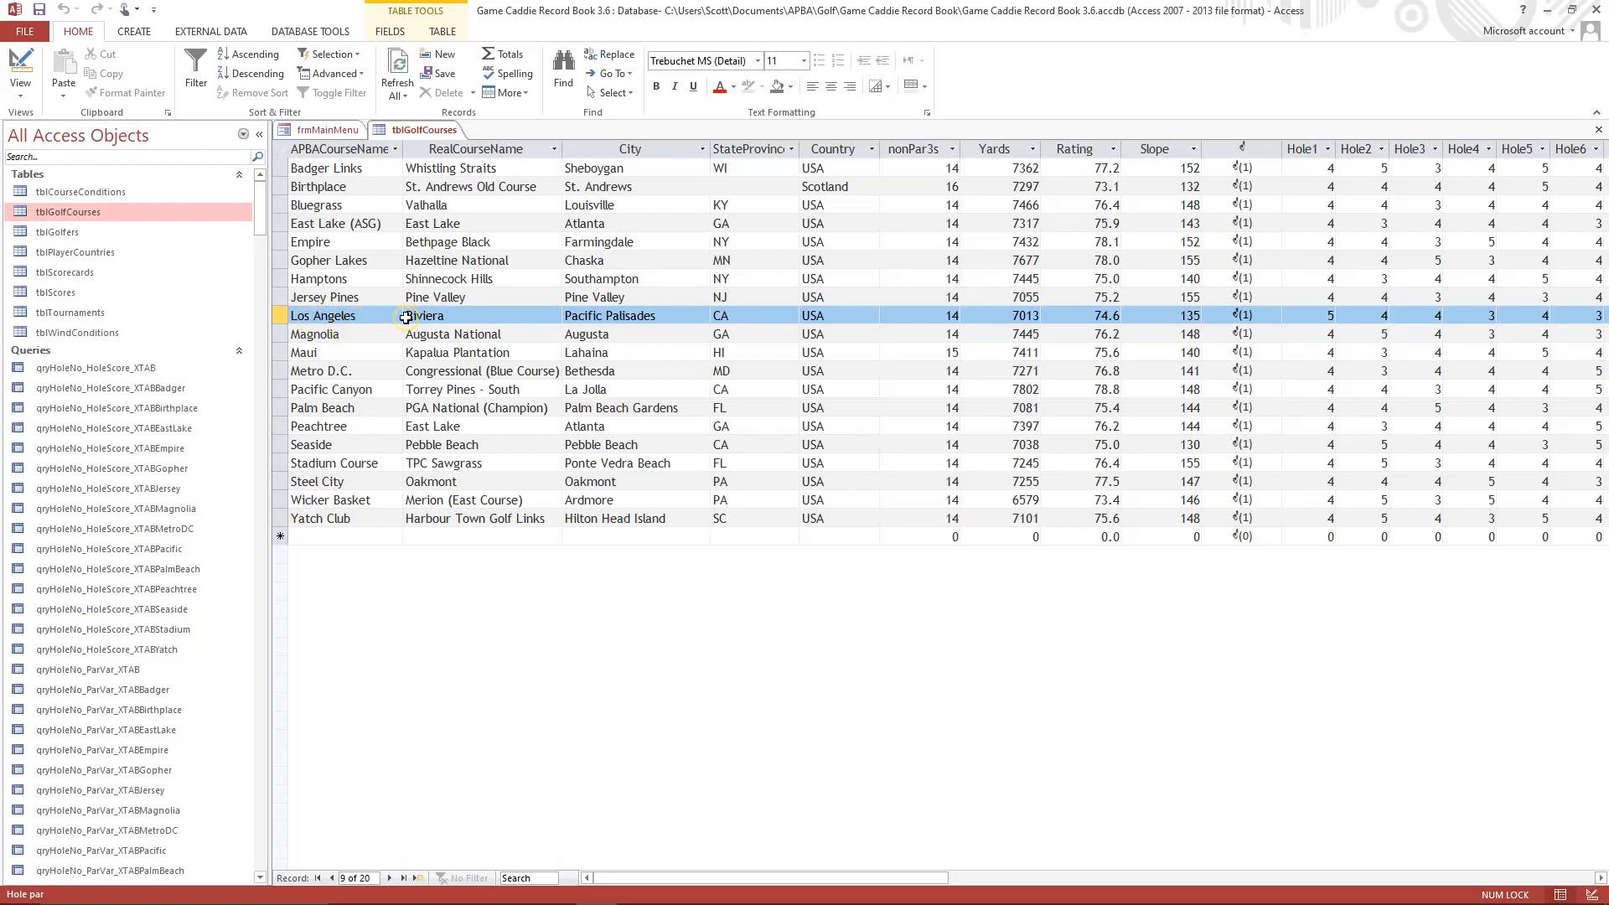
left_click(358, 307)
left_click(1598, 129)
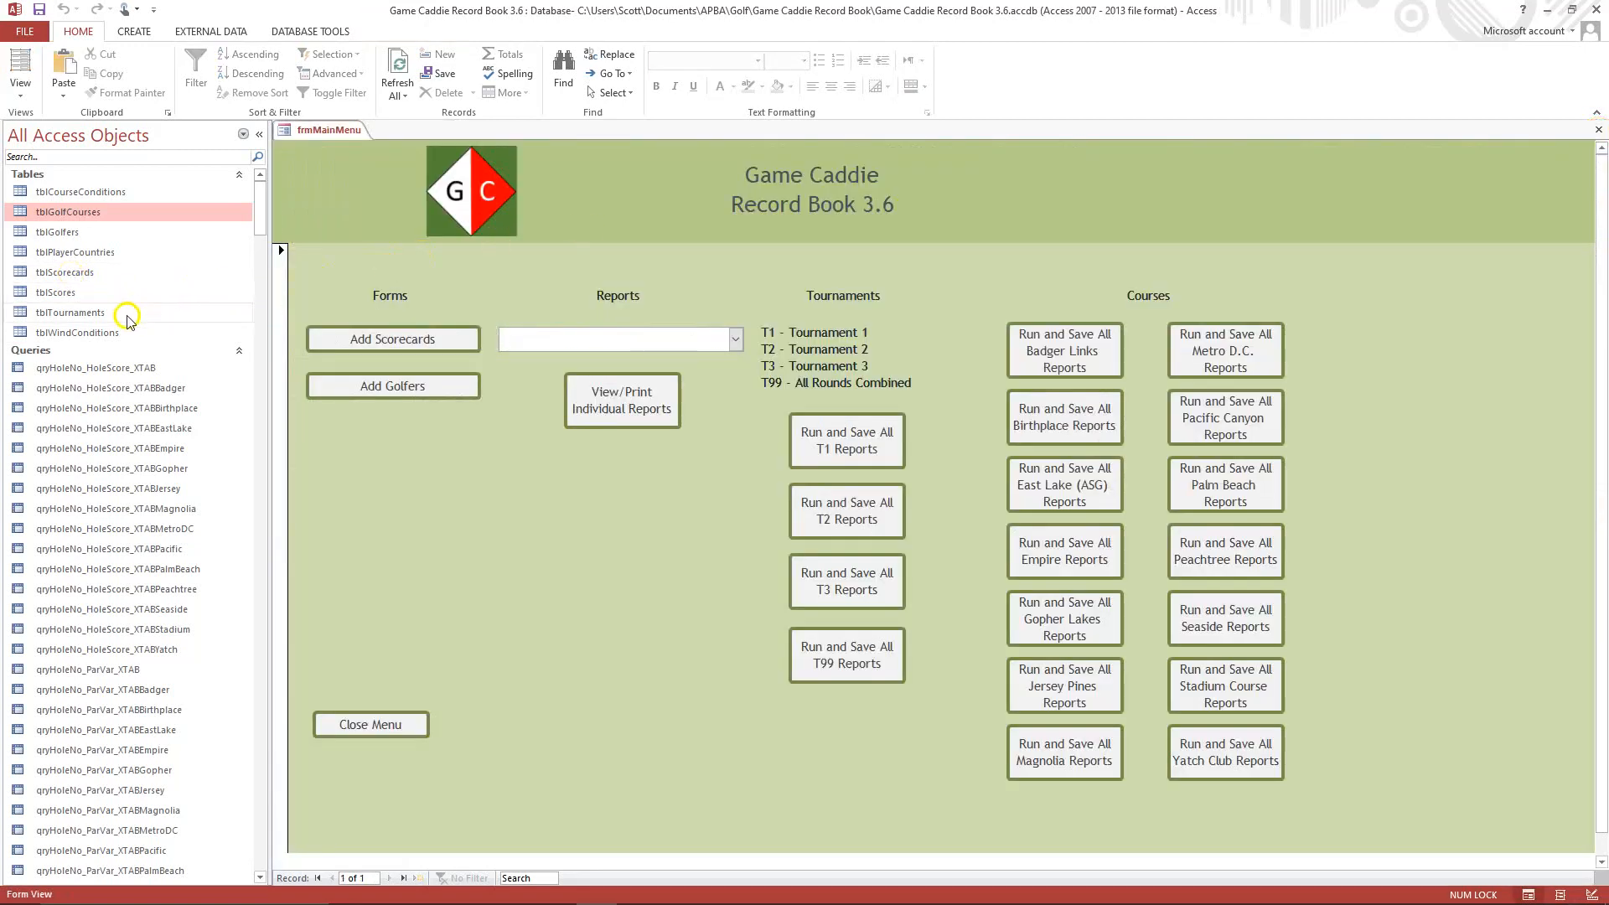
Filter the tblScorecards table to only the Los Angeles course, leaving the parameter value blank, and close the table.
double_click(79, 275)
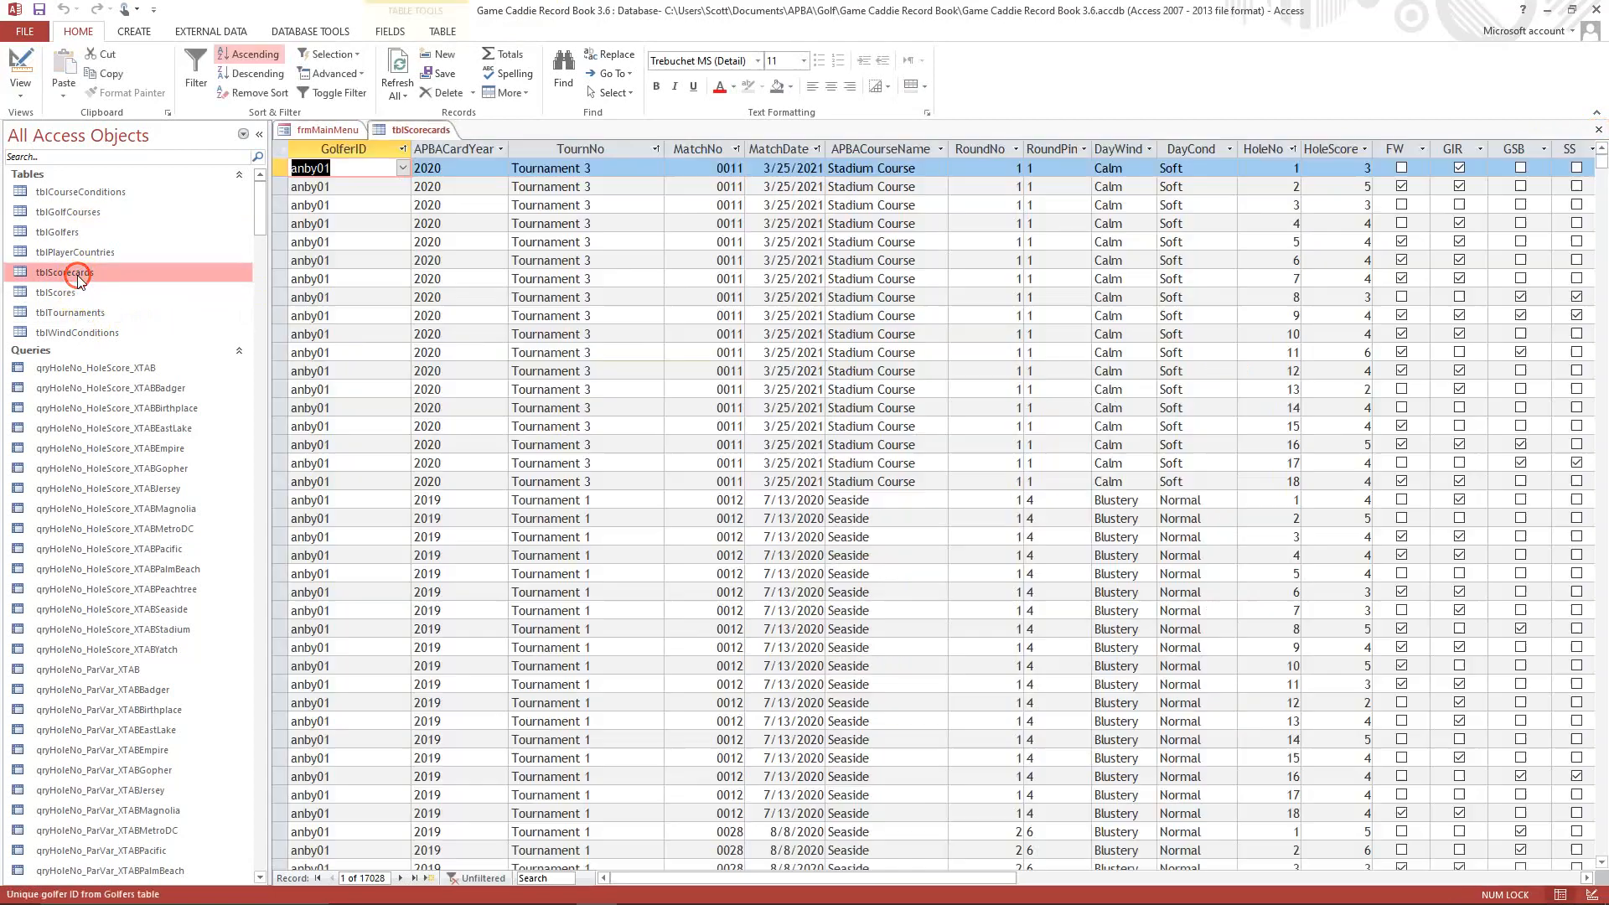
left_click(940, 151)
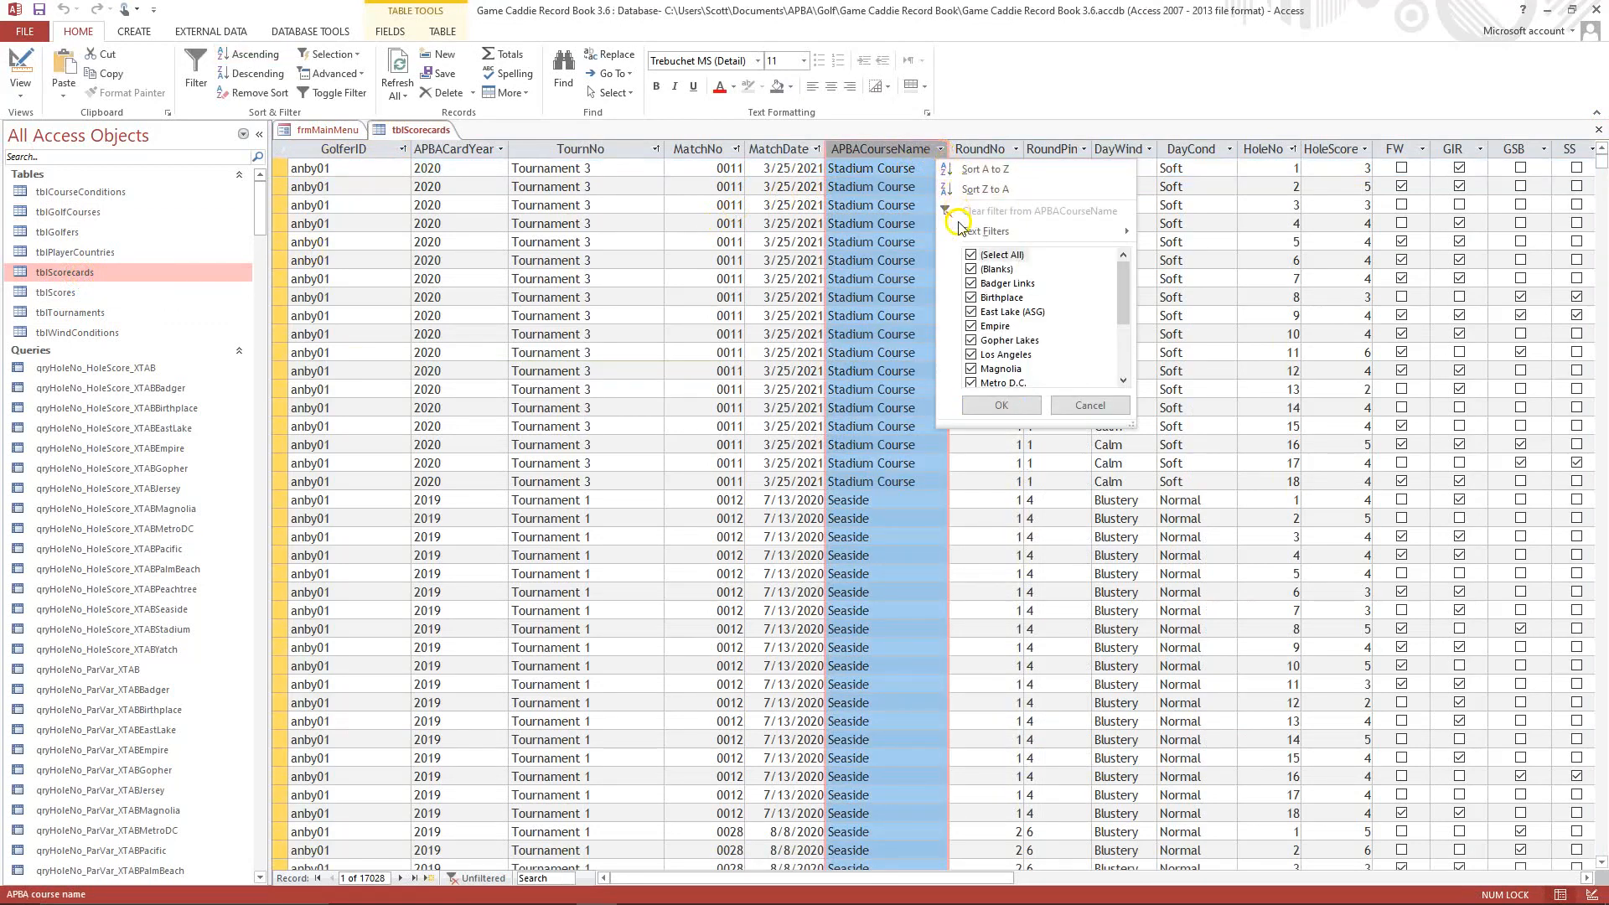
left_click(972, 256)
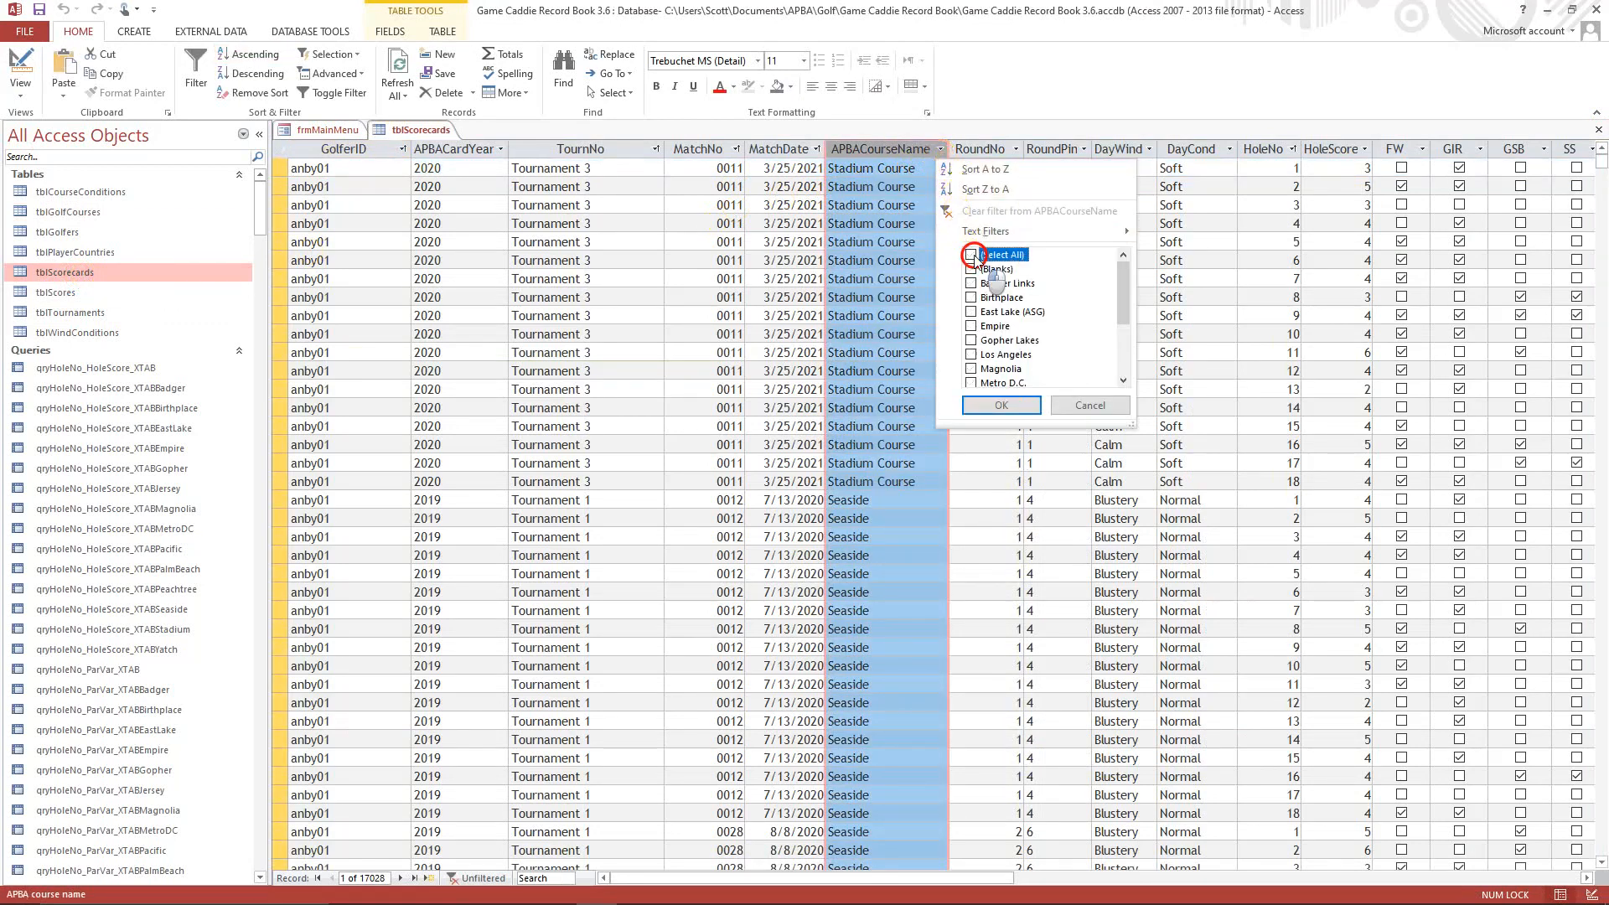
left_click(972, 354)
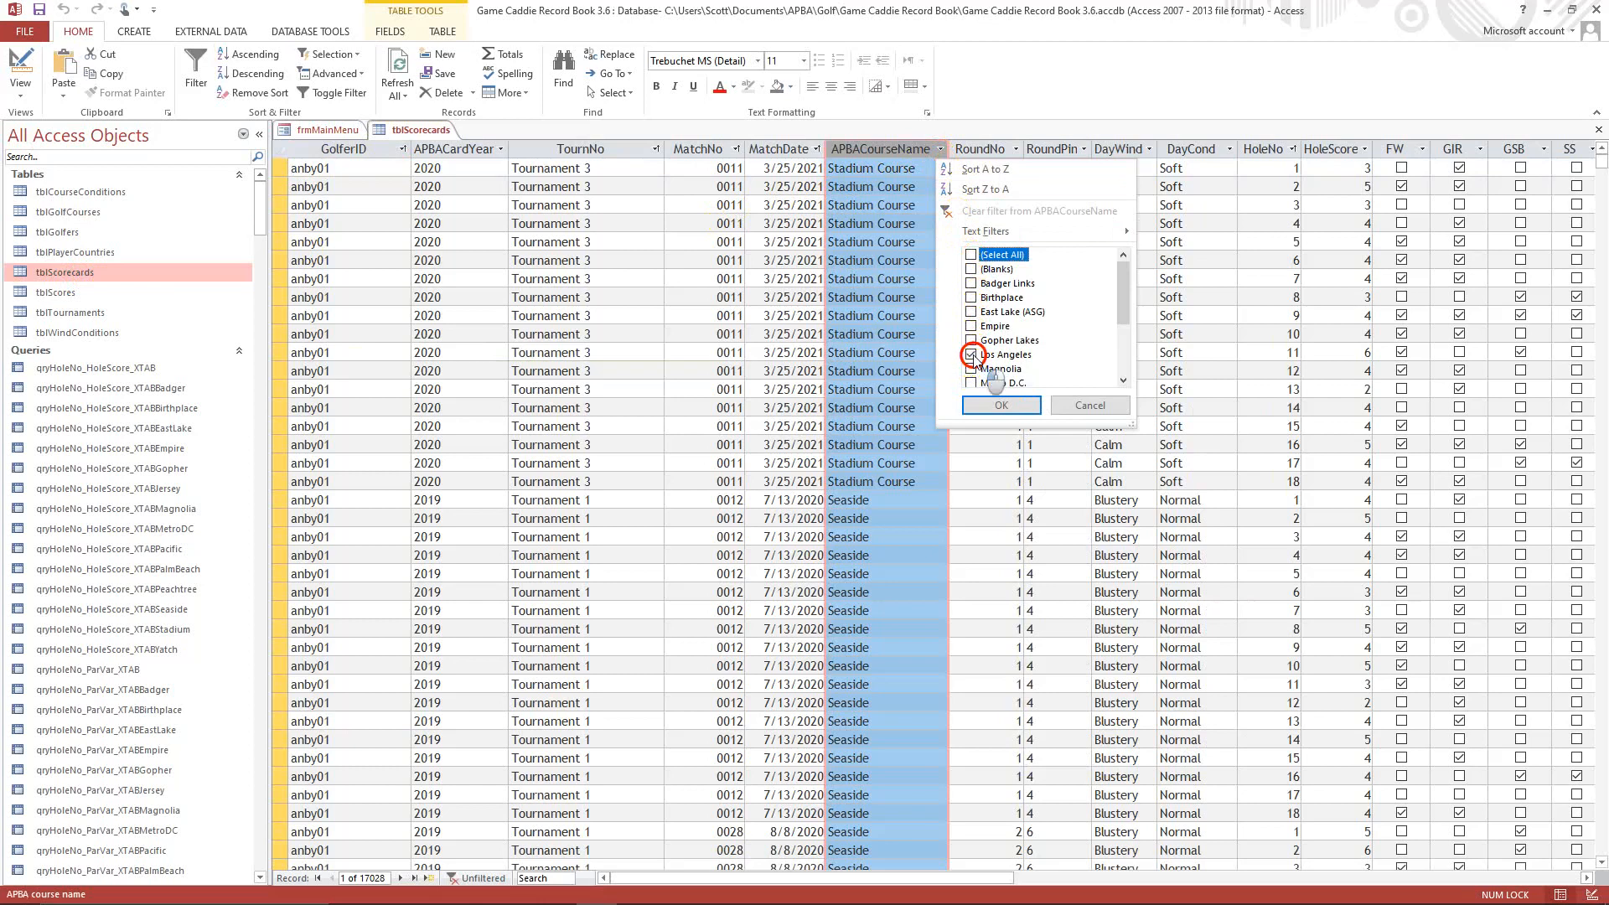
left_click(1001, 406)
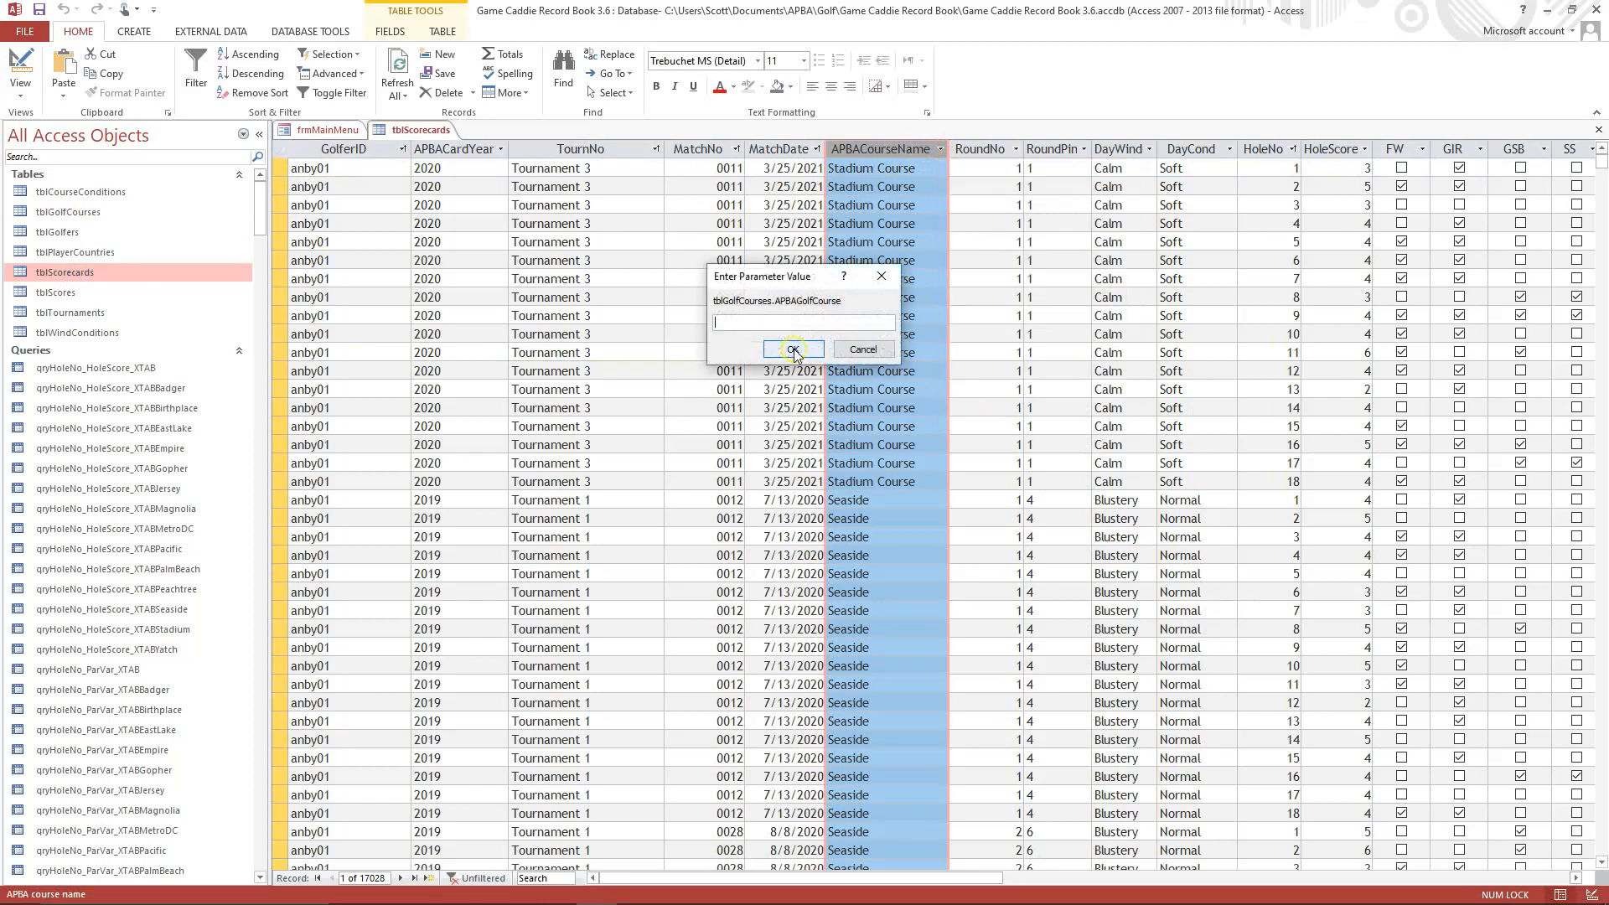
left_click(793, 350)
left_click(793, 350)
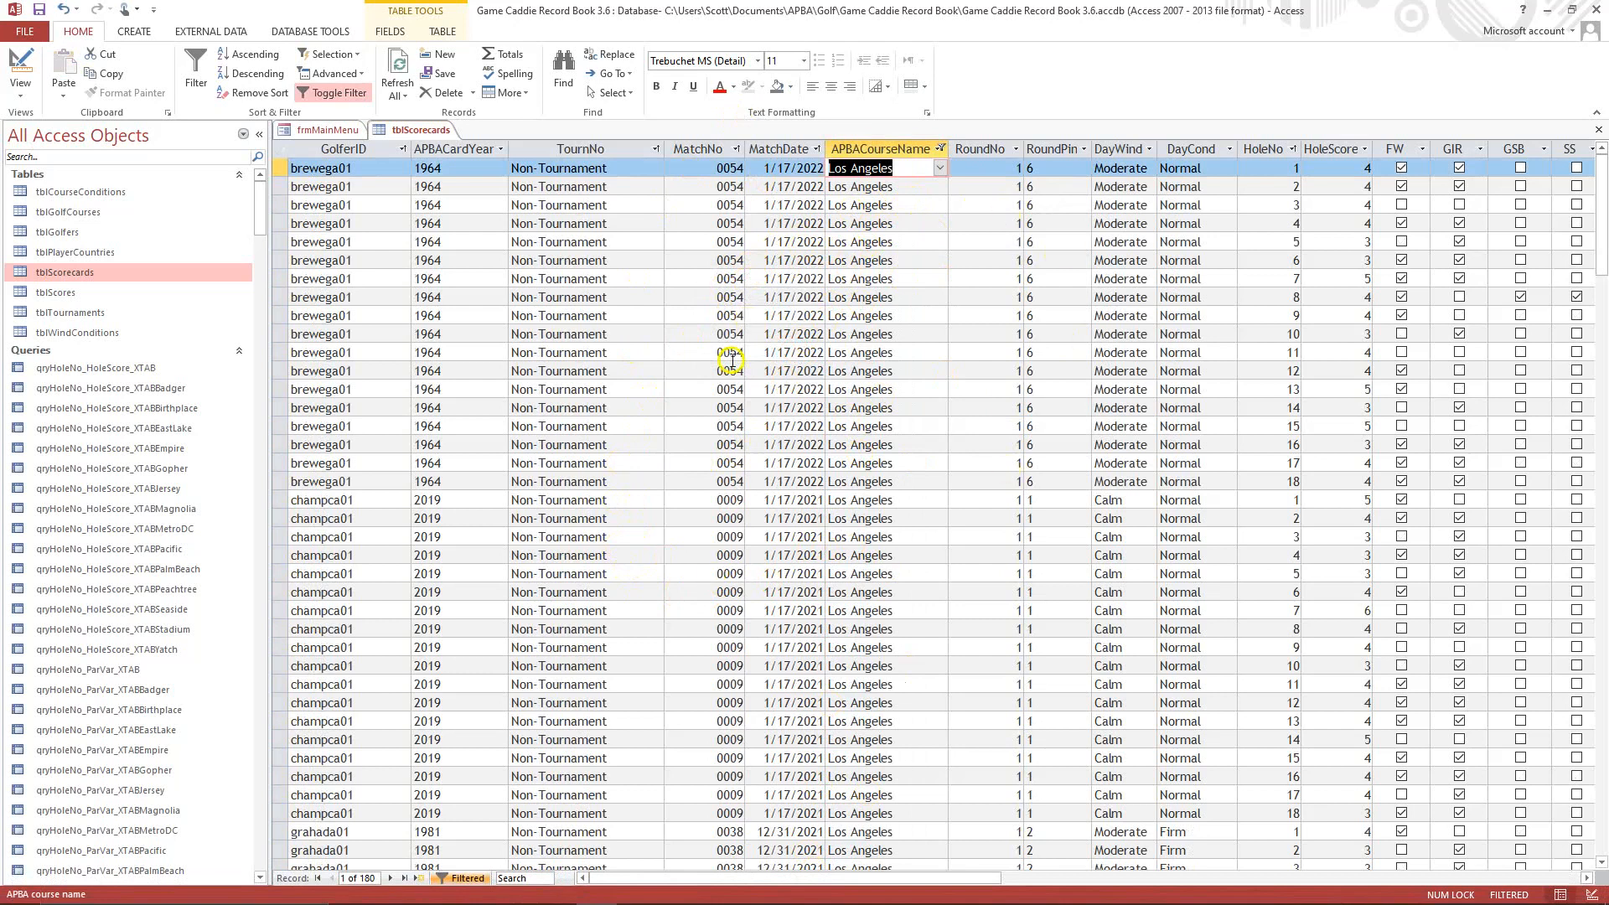
left_click(1598, 131)
left_click(813, 508)
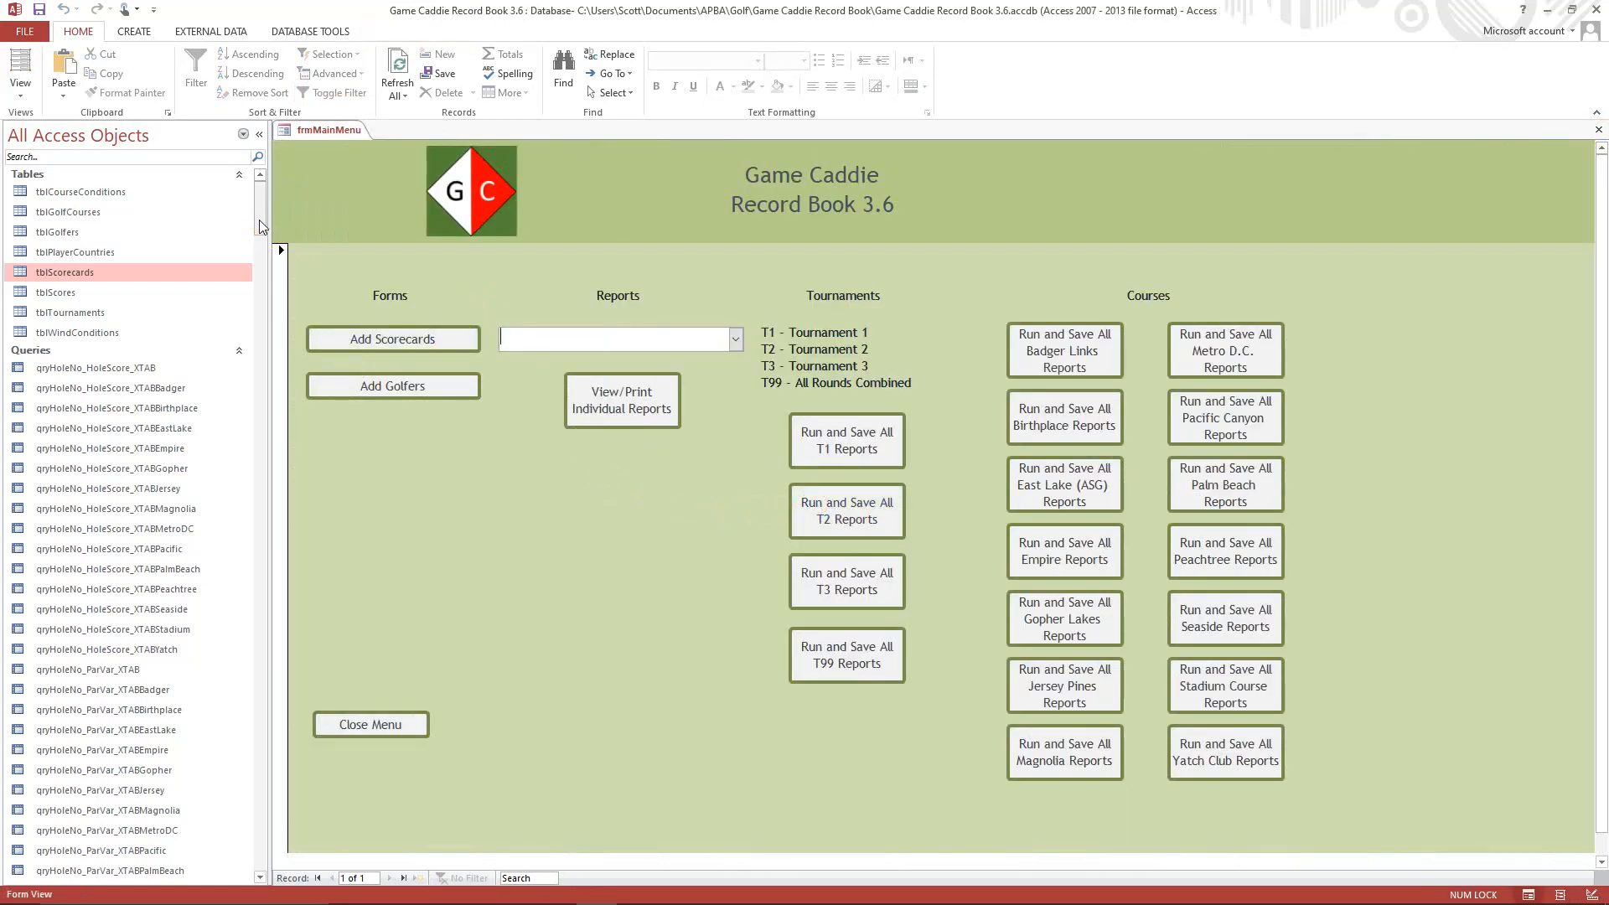
Copy the "T99 - XMagnolia Average Stats Per Round" report and paste it as a new report.
left_click_drag(261, 226, 263, 690)
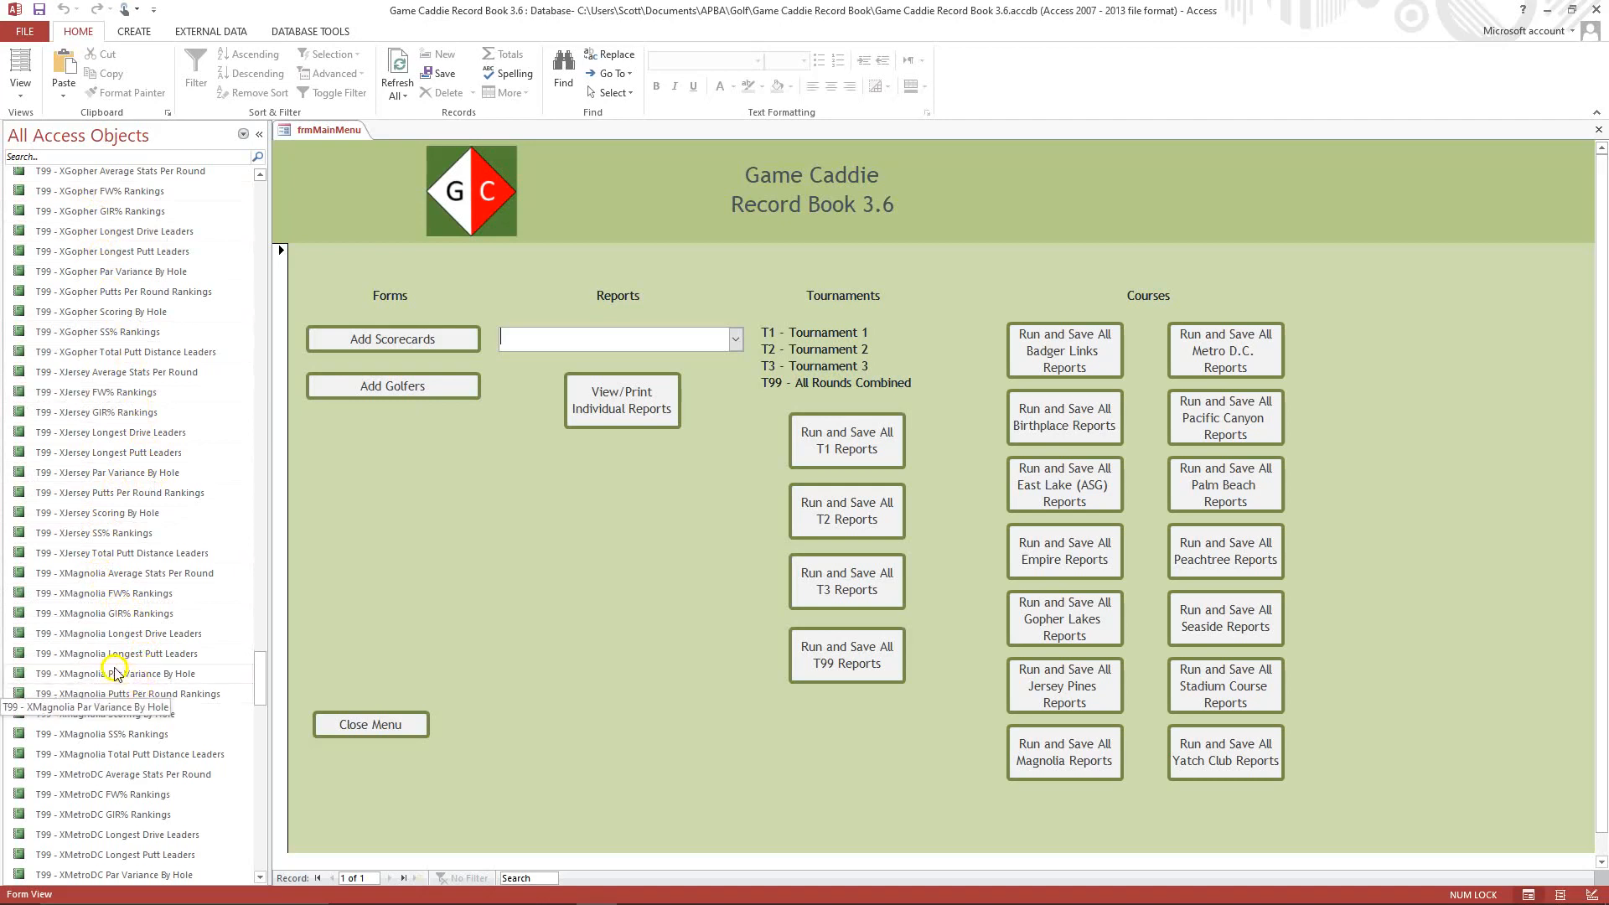
right_click(101, 578)
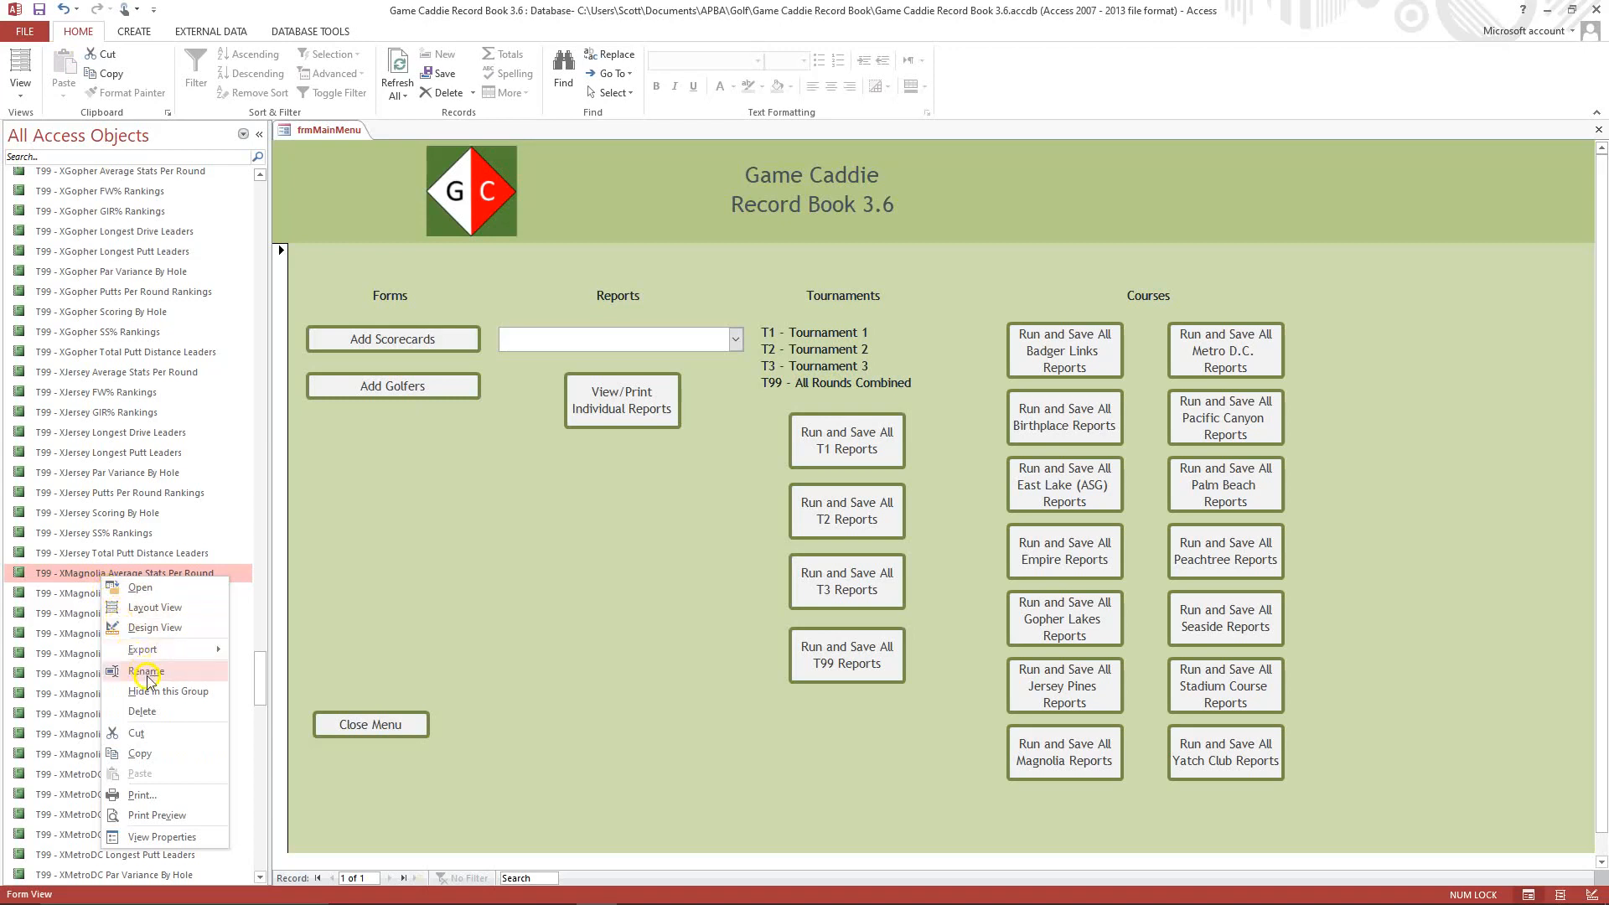
left_click(159, 754)
left_click(116, 635)
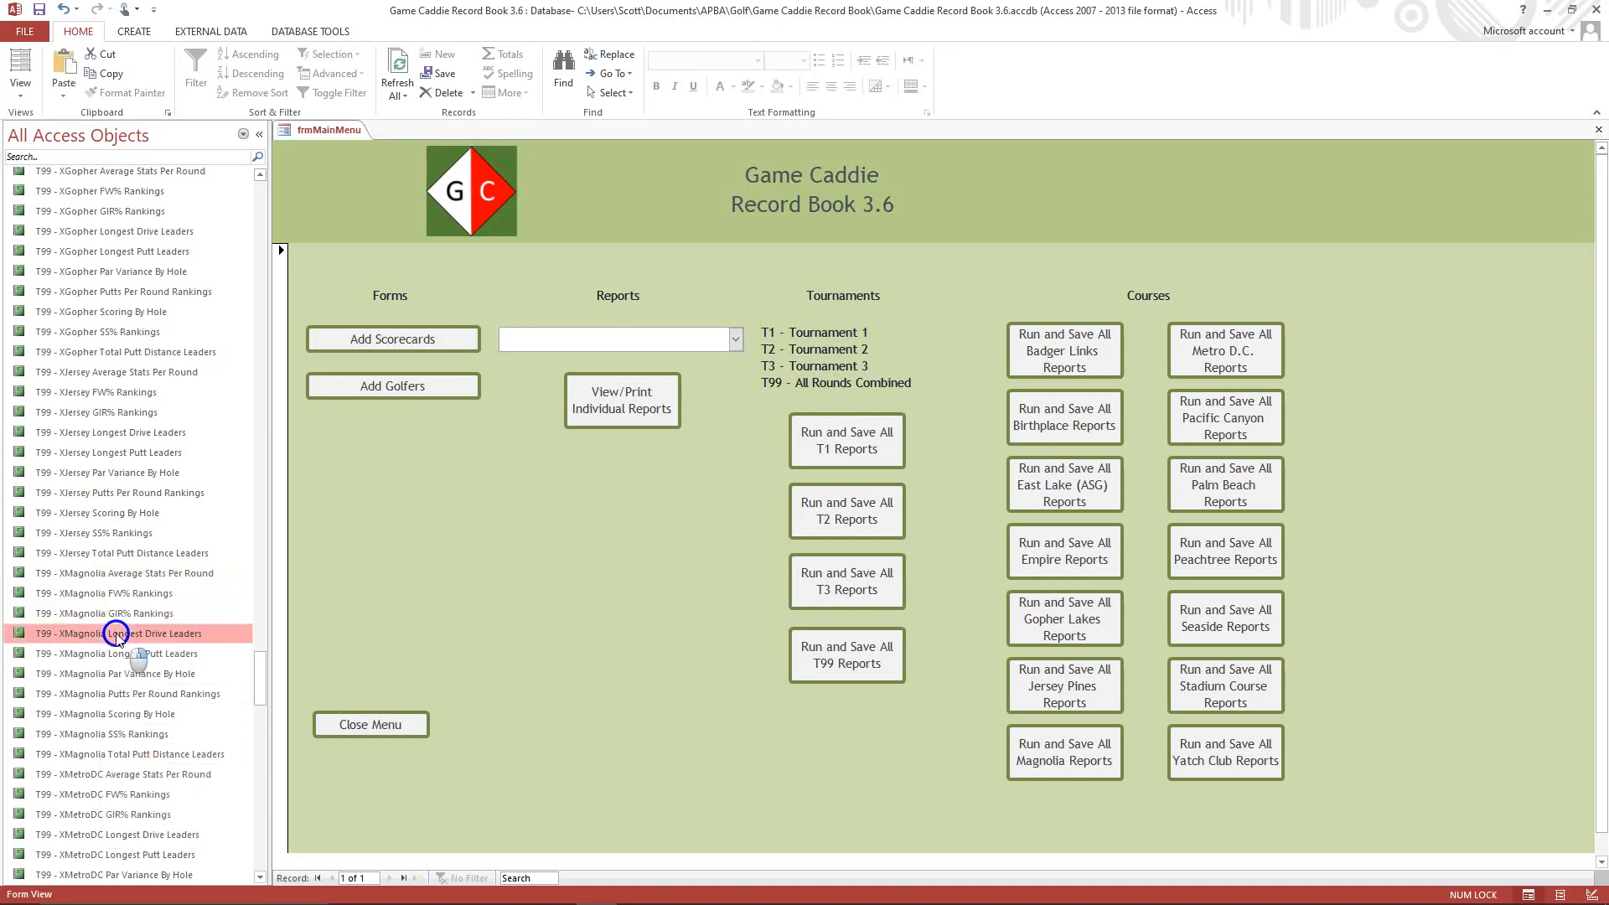
right_click(116, 636)
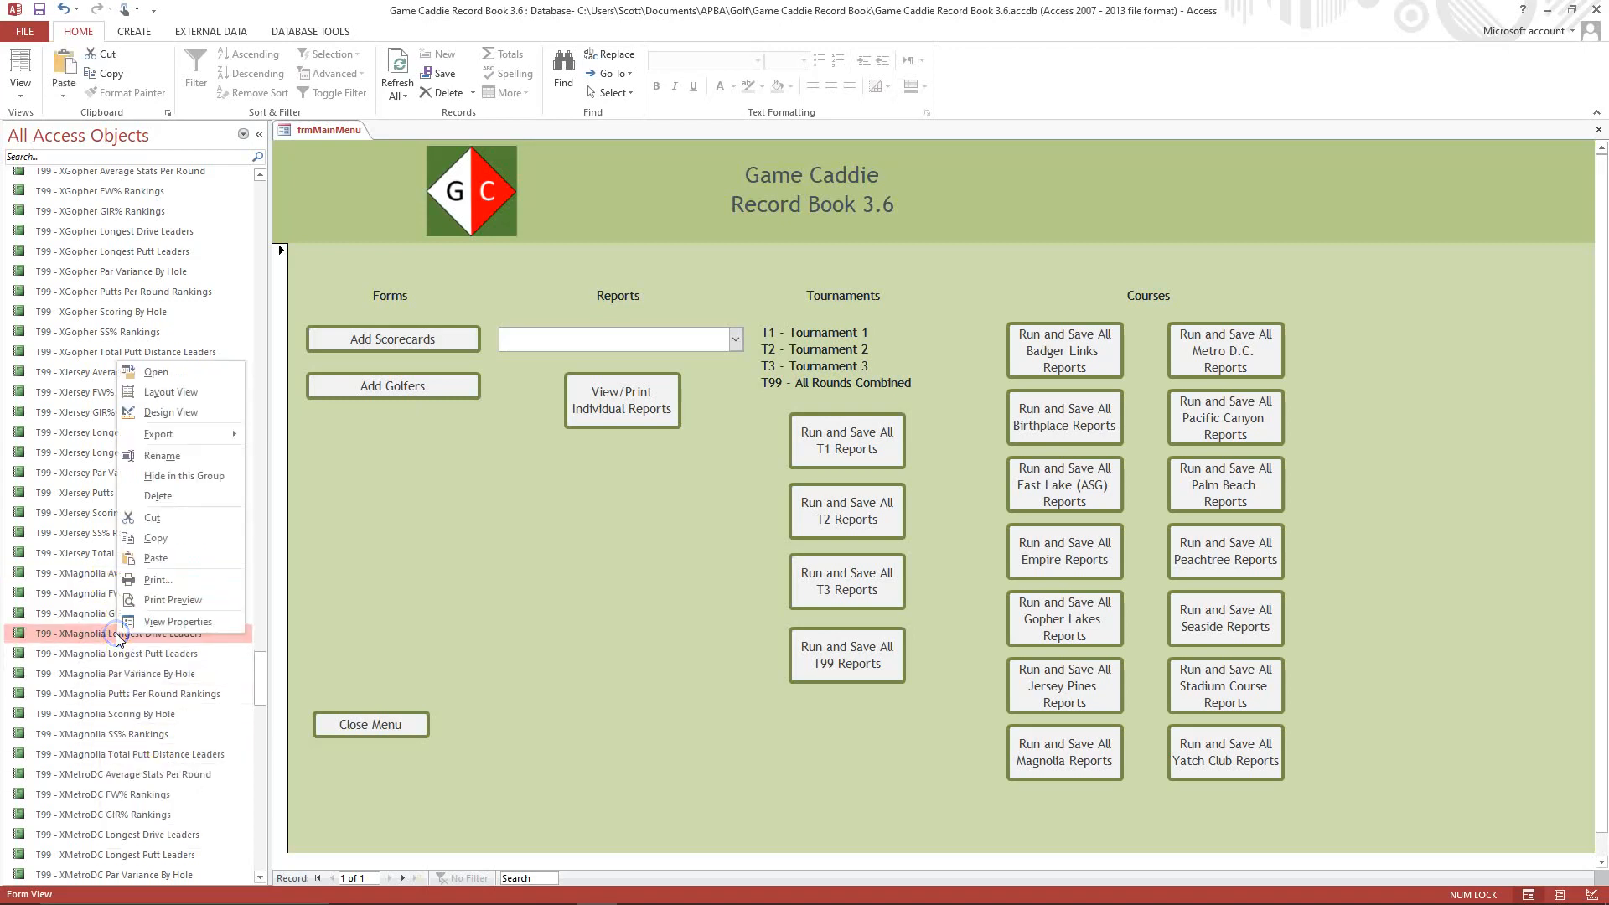
left_click(154, 562)
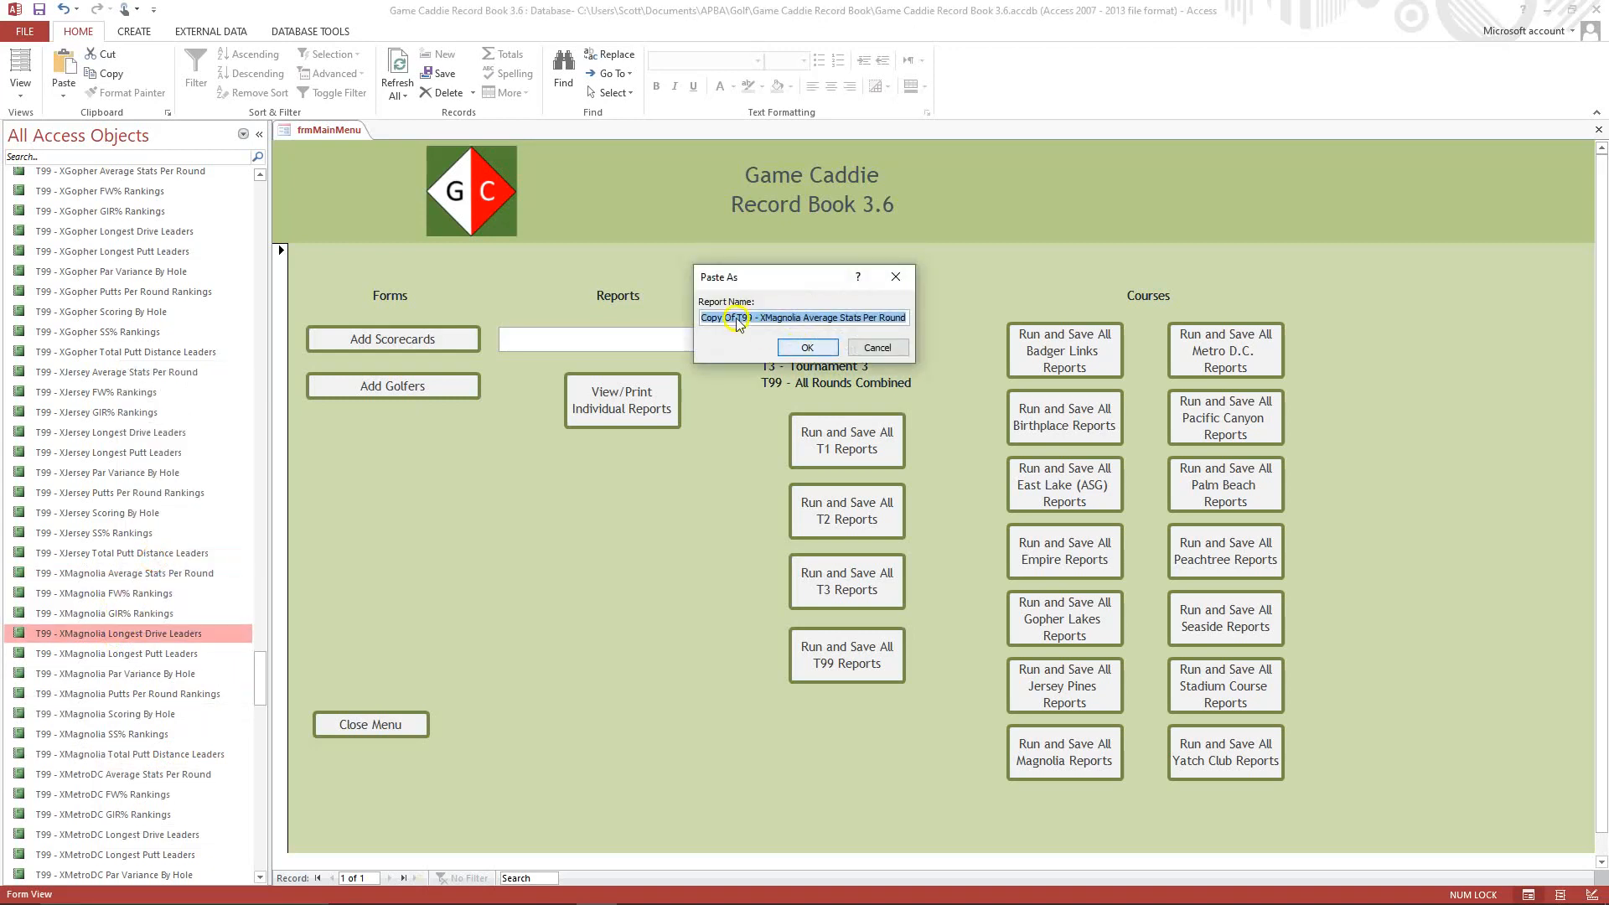
Name the pasted report "T99 - XLA Average Stats Per Round".
left_click(736, 320)
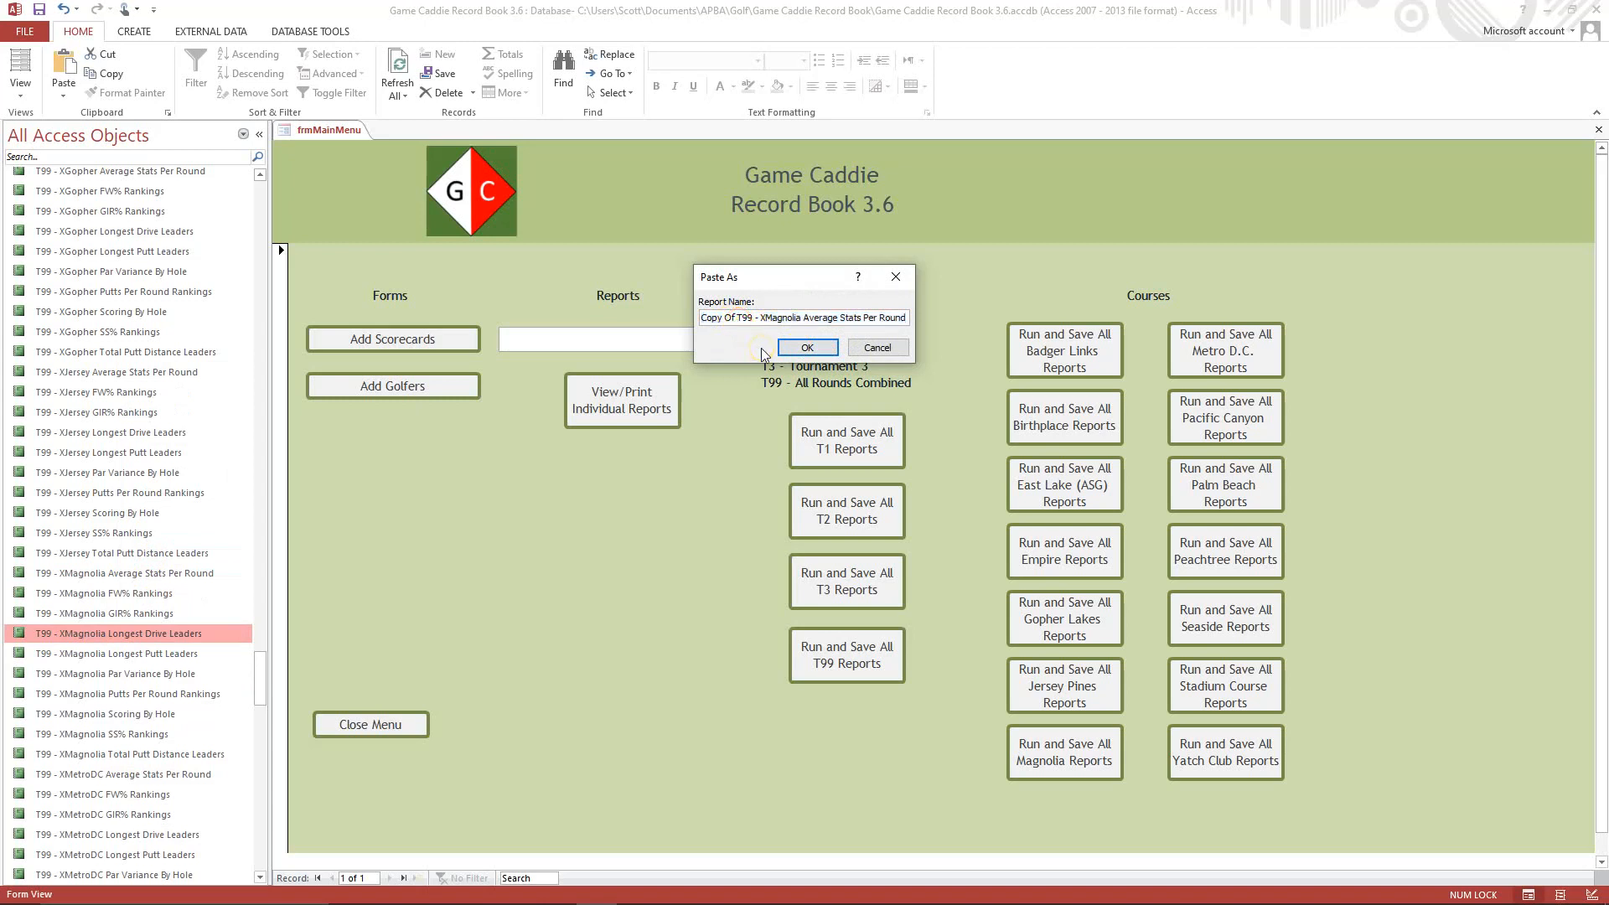
key("Home")
key("Delete")
key("Delete")
key("Delete")
key("Delete")
key("Delete")
key("Delete")
key("Delete")
key("Delete")
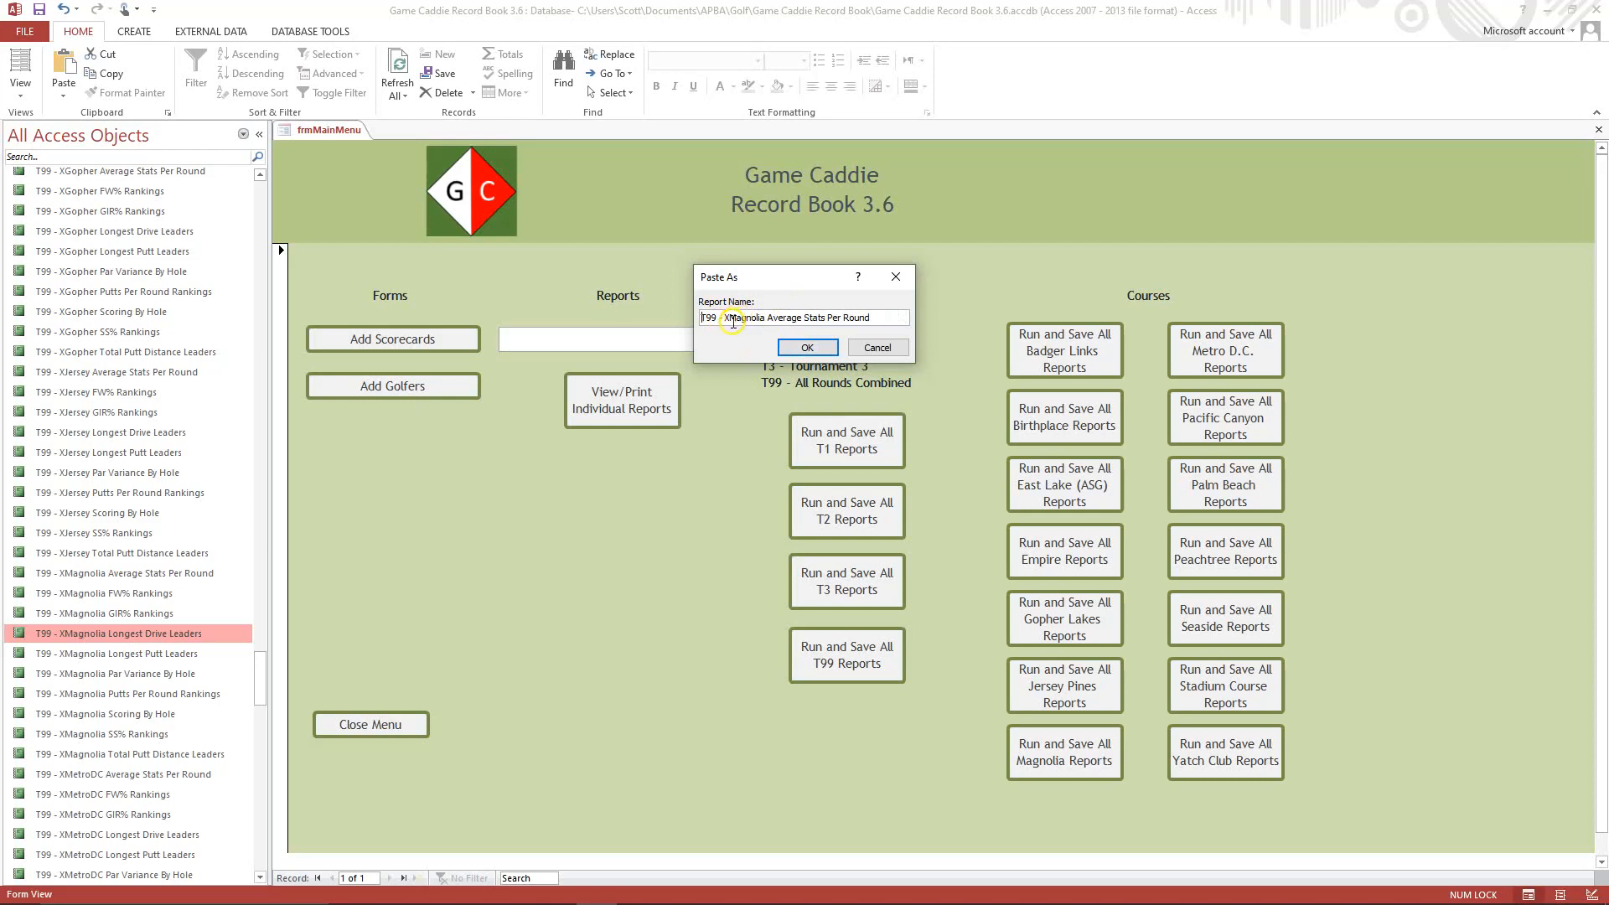
left_click(732, 321)
key("Delete")
key("Delete")
key("Delete")
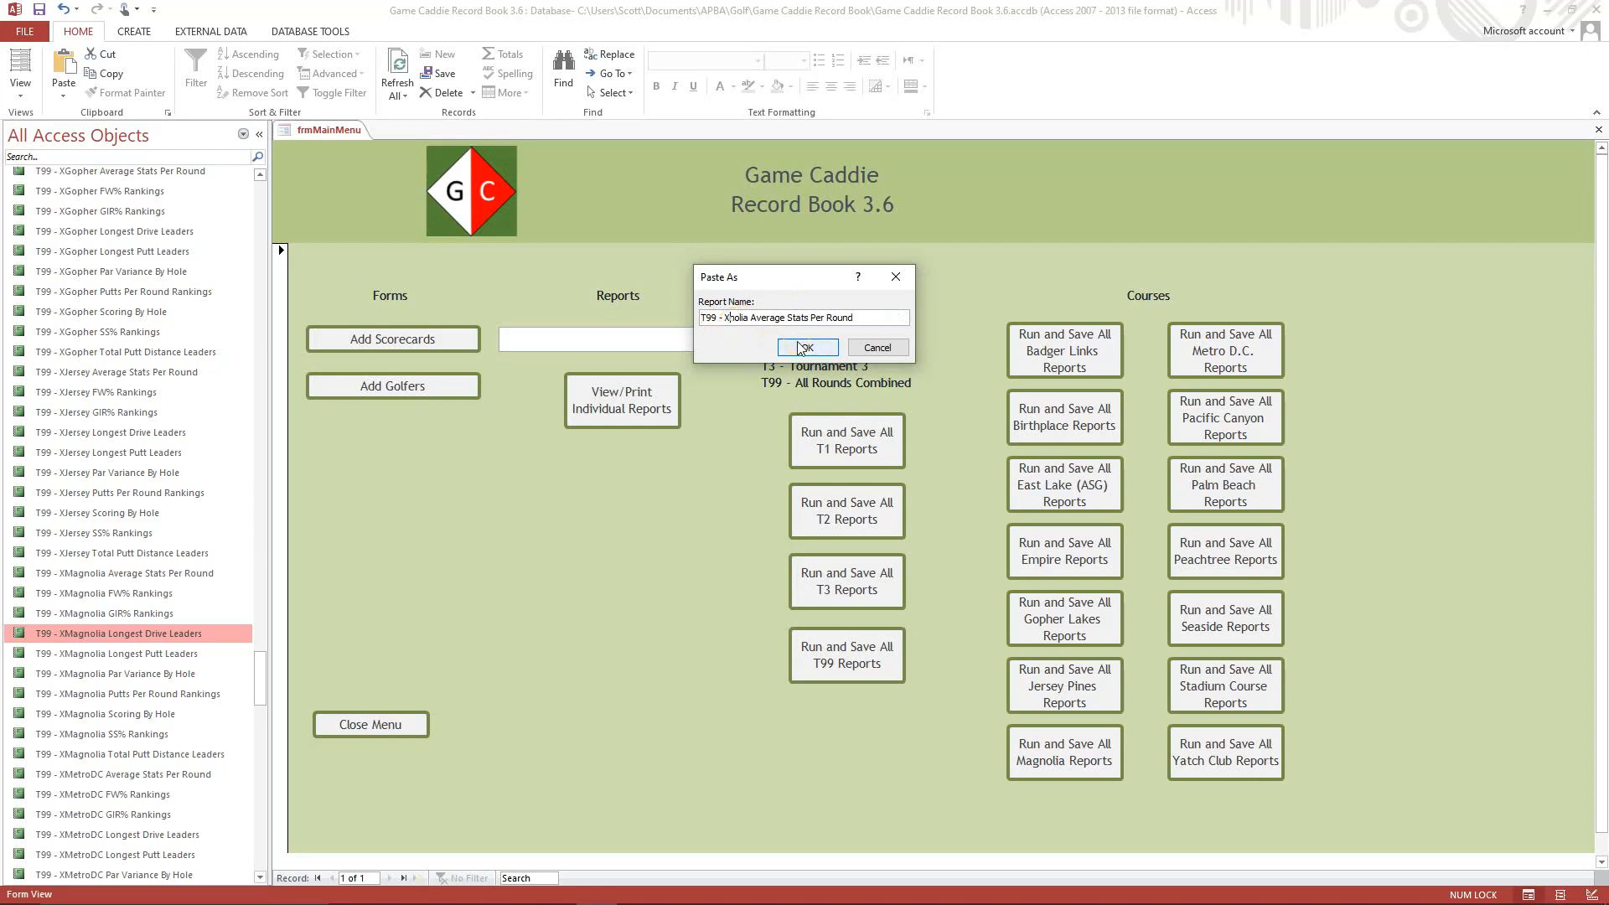
key("Delete")
key("Delete")
key("Delete")
key("Delete")
key("Delete")
type("LA")
left_click(801, 346)
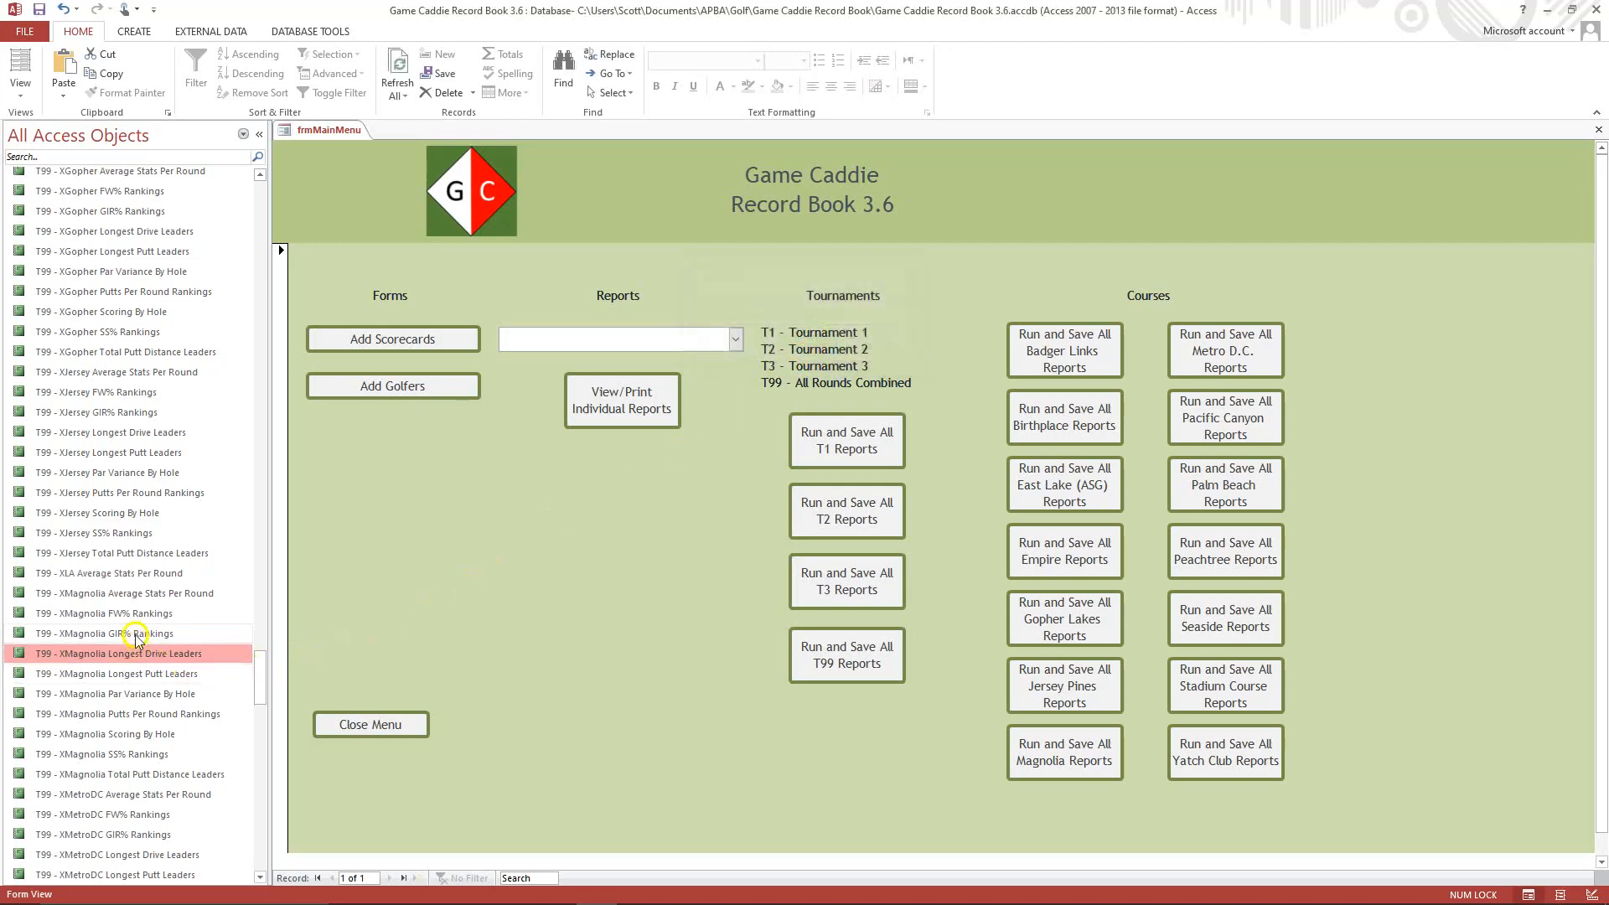
Open the "T99 - XLA Average Stats Per Round" report in Design View.
left_click(104, 575)
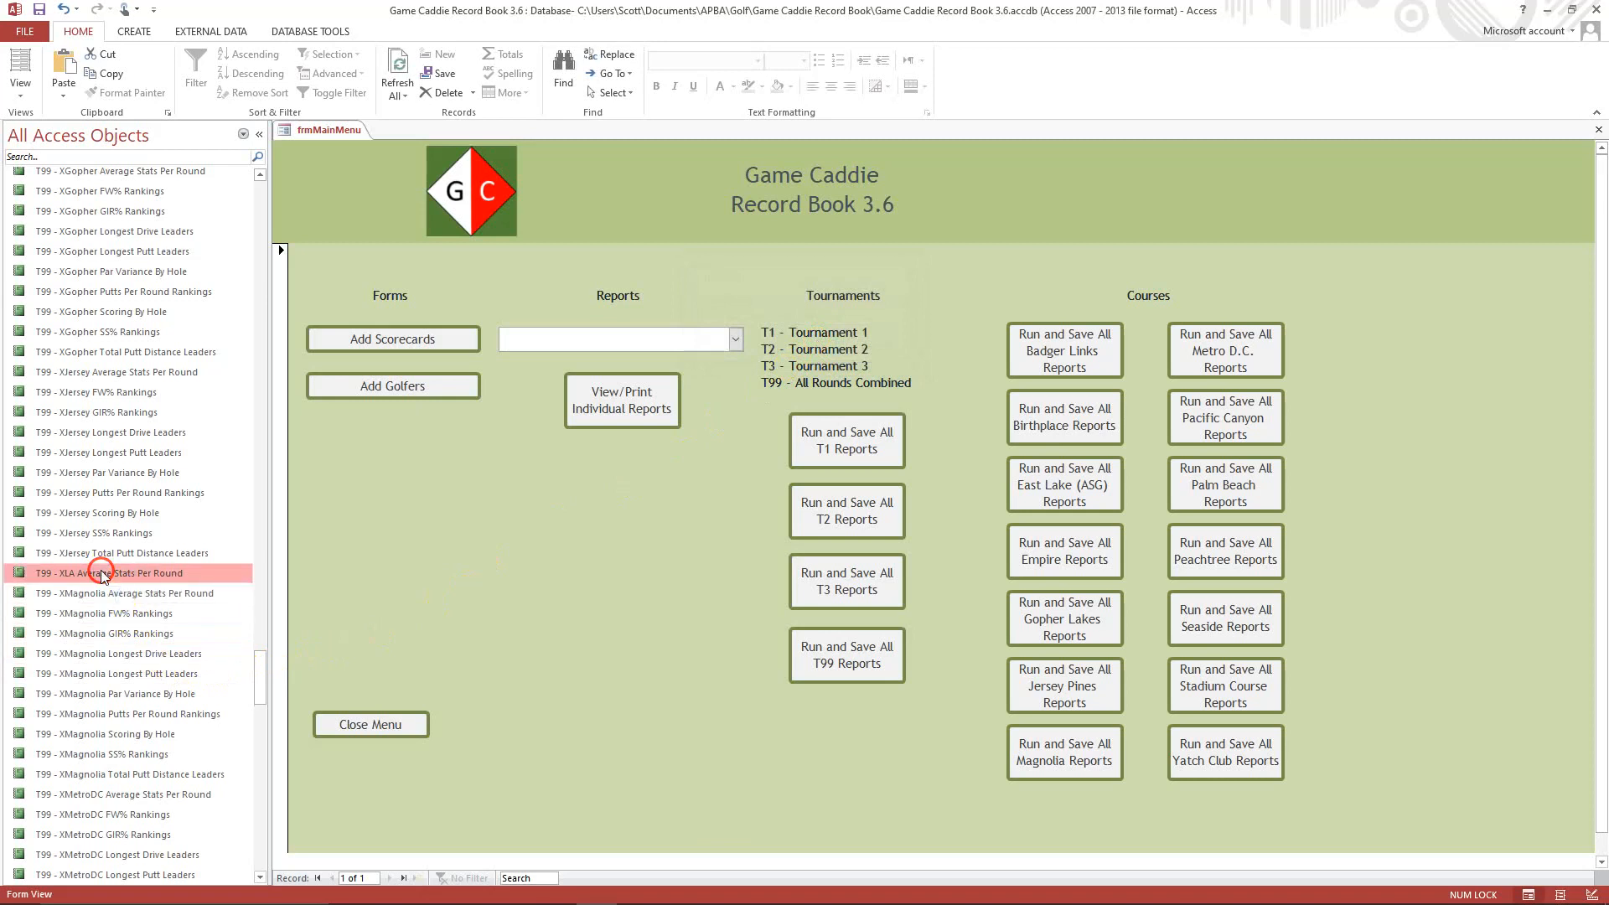
right_click(102, 574)
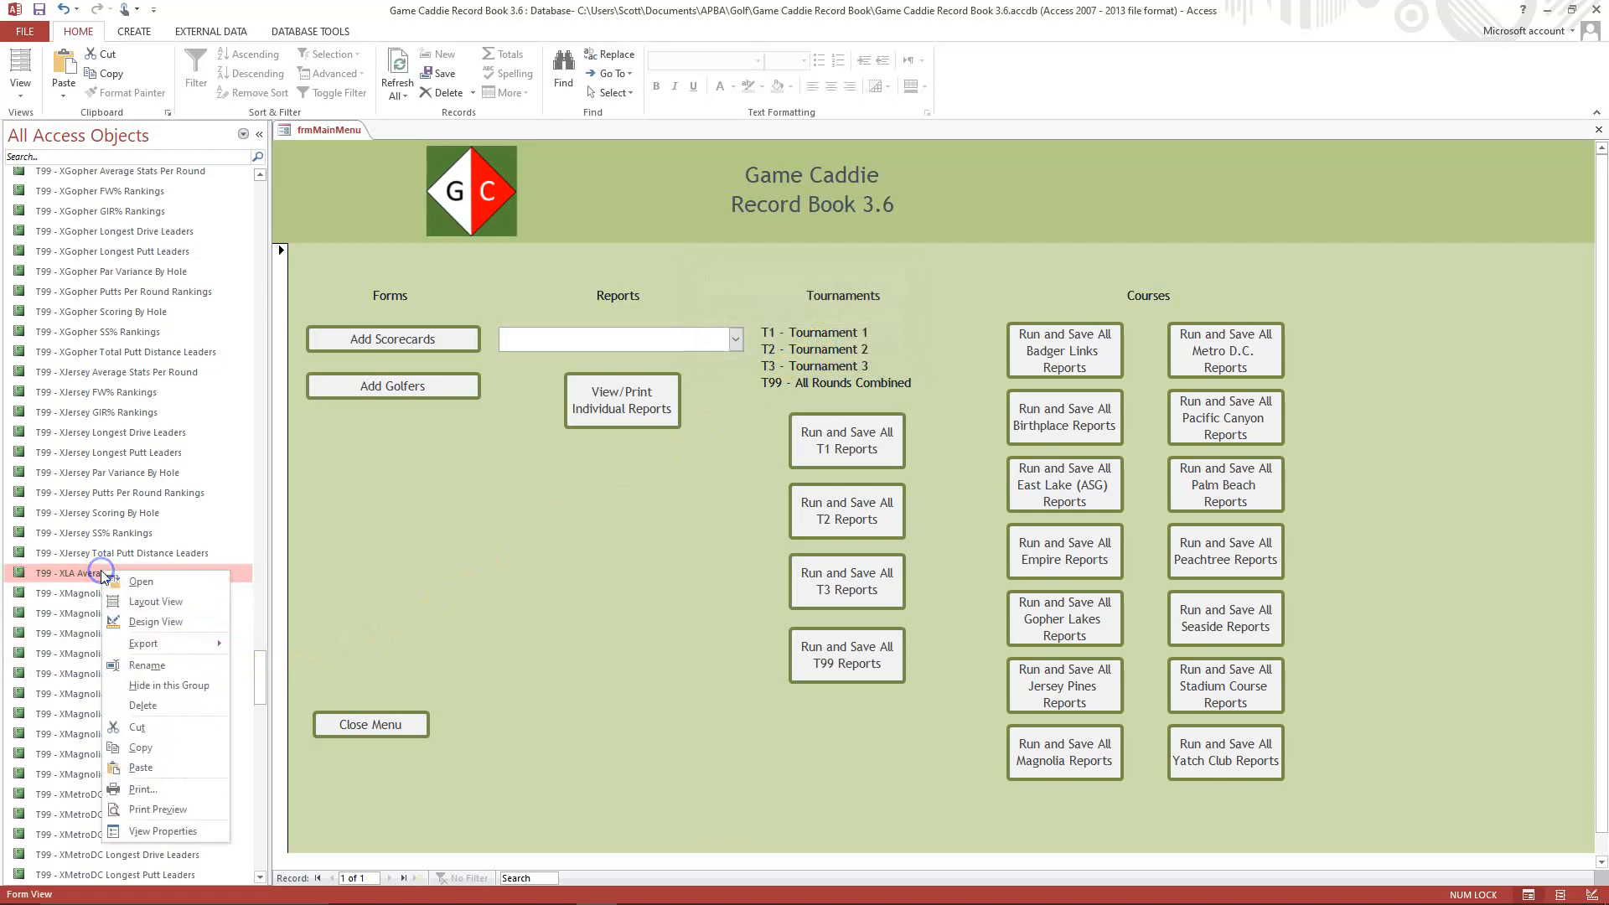
left_click(156, 622)
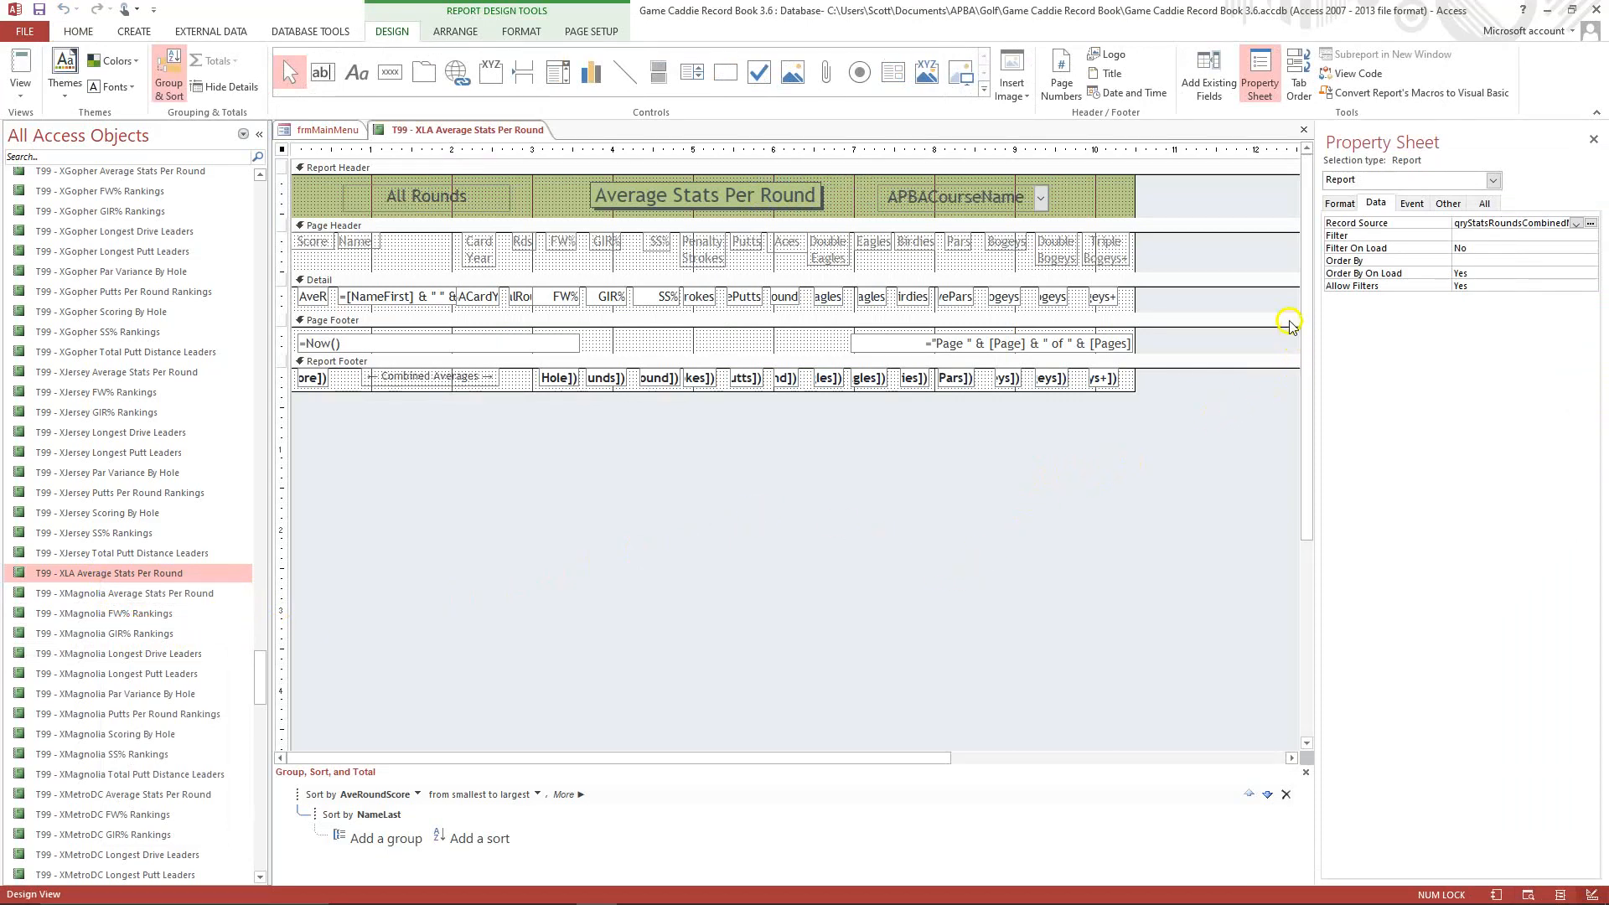
Change the report's Caption property to "T99 - XLA Average Stats Per Round".
left_click(1338, 204)
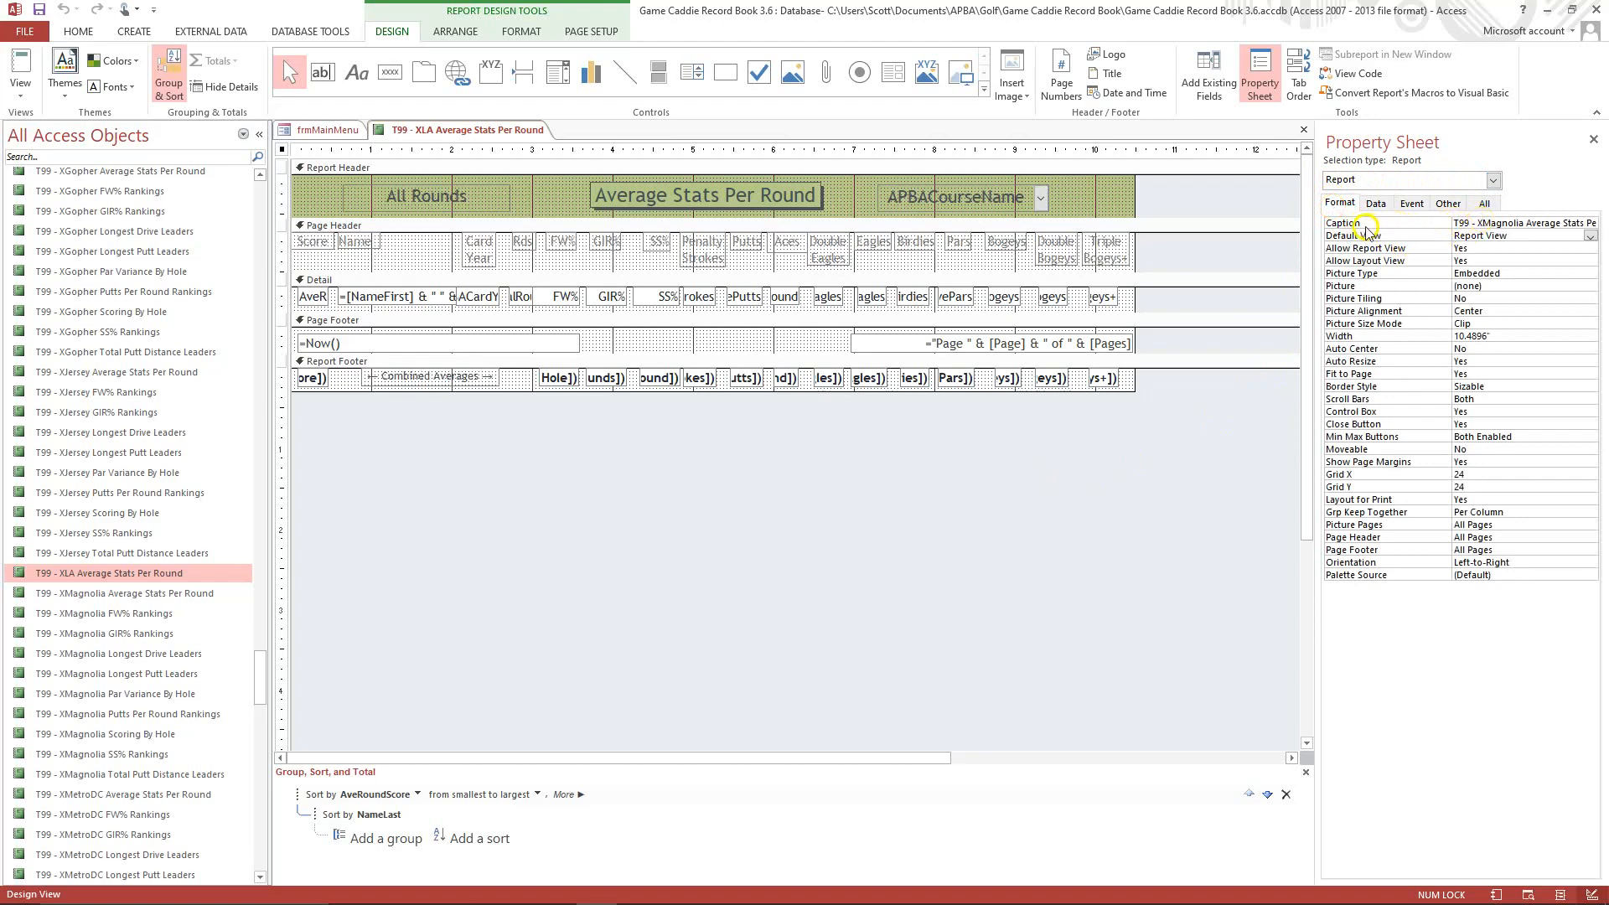
left_click(1483, 225)
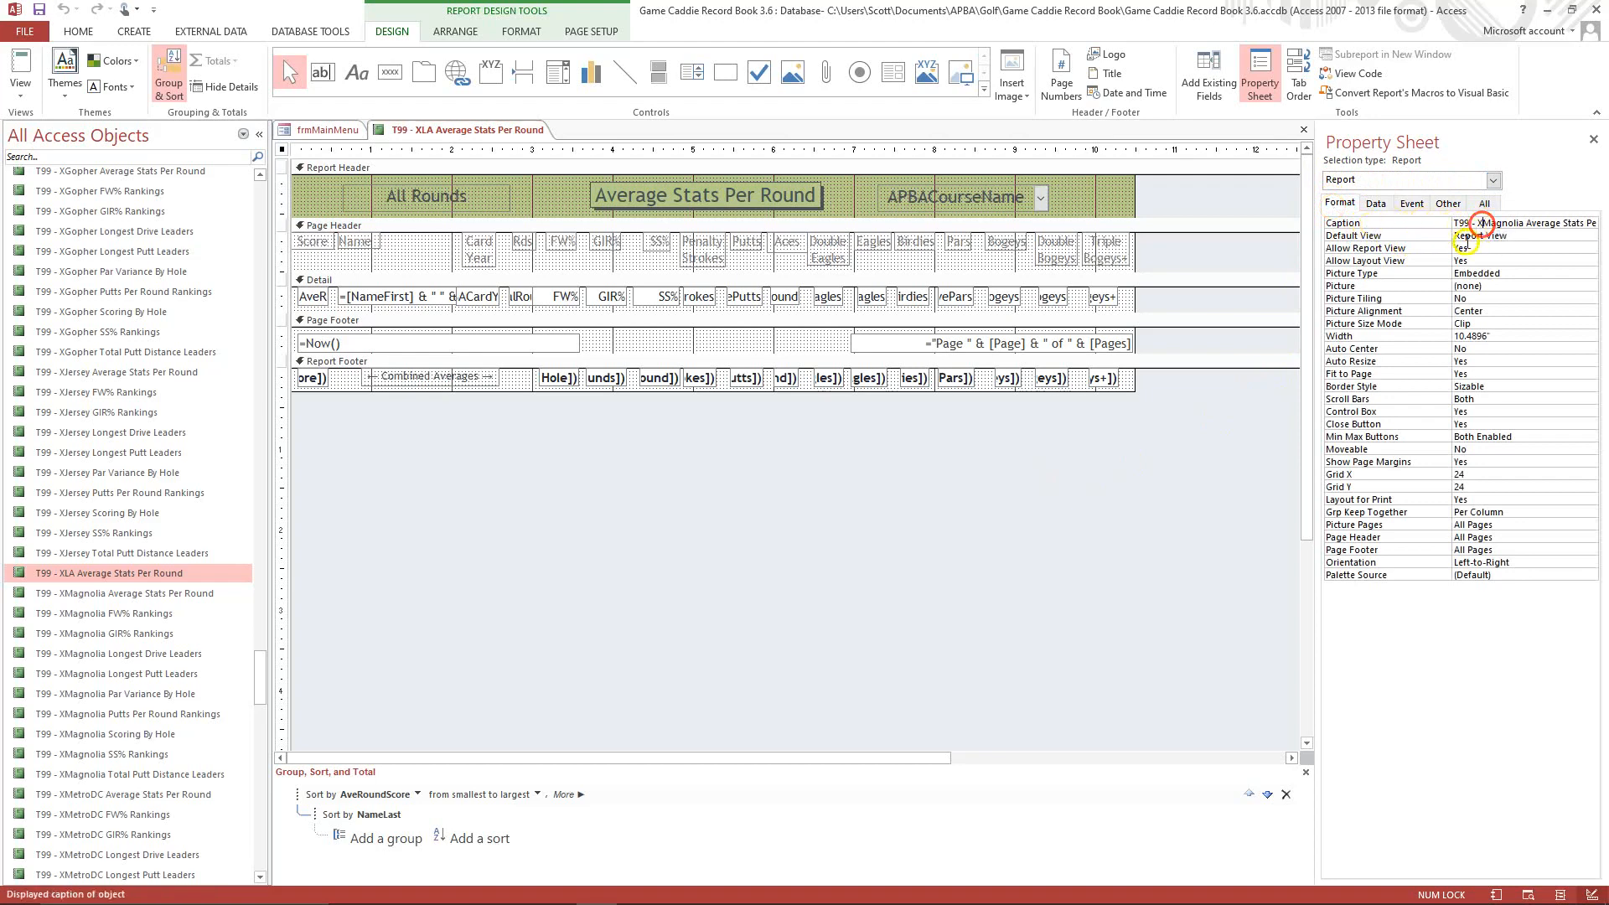
key("Delete")
key("Delete")
key("Delete")
key("Delete")
key("Delete")
key("Delete")
key("Delete")
key("Delete")
type("LA")
left_click(1518, 236)
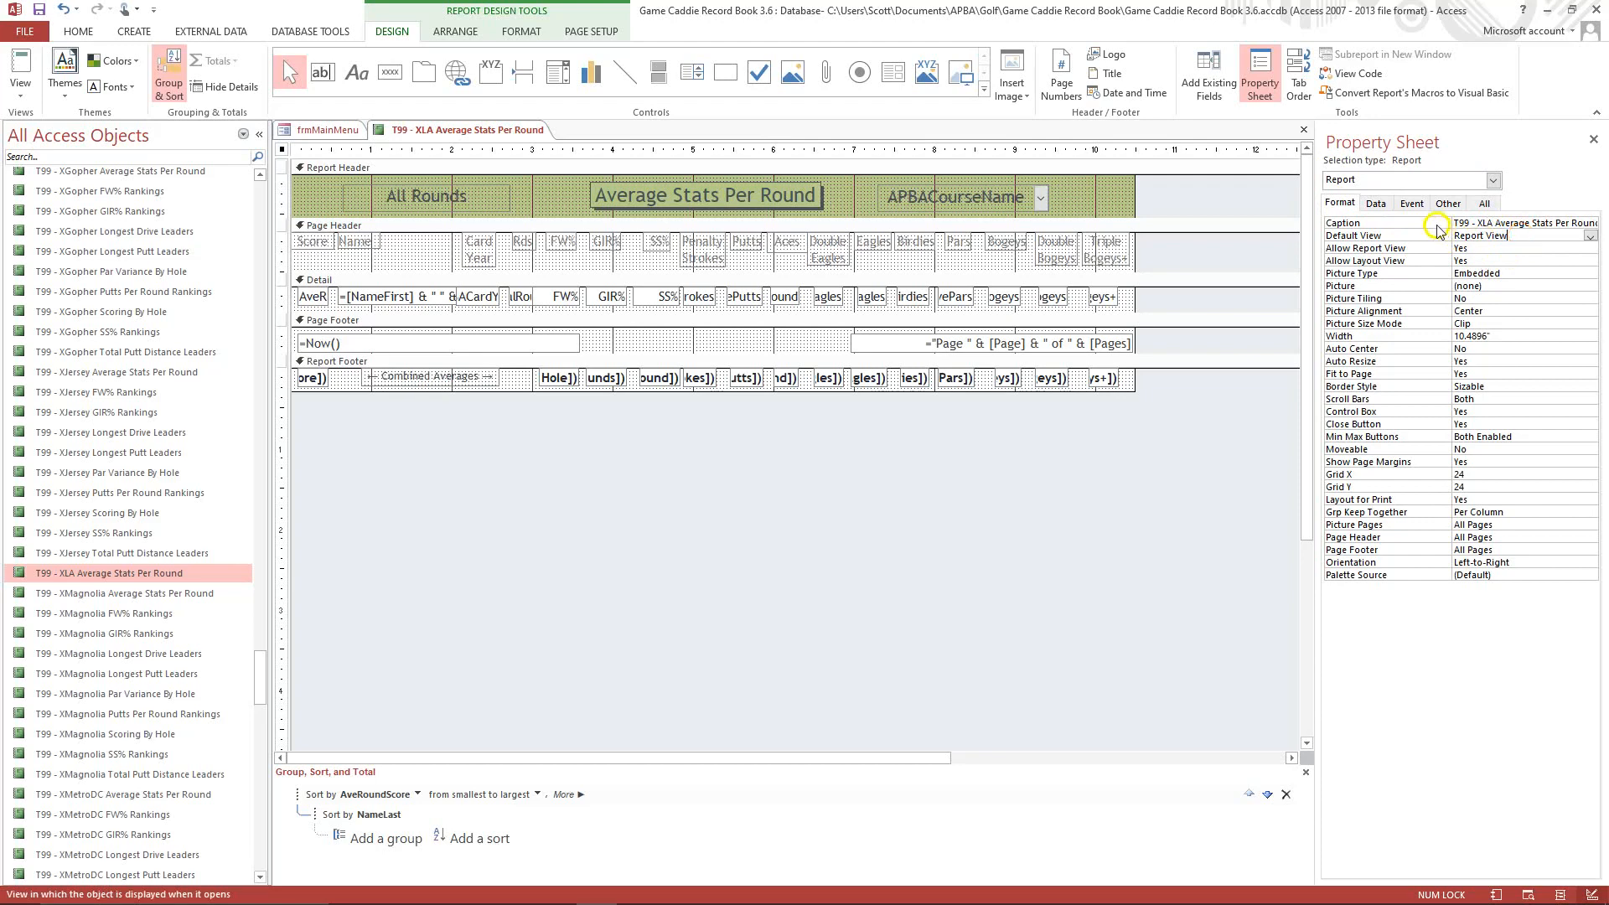
Change the report's Record Source property to qryStatsRoundsCombinedLA.
left_click(1375, 203)
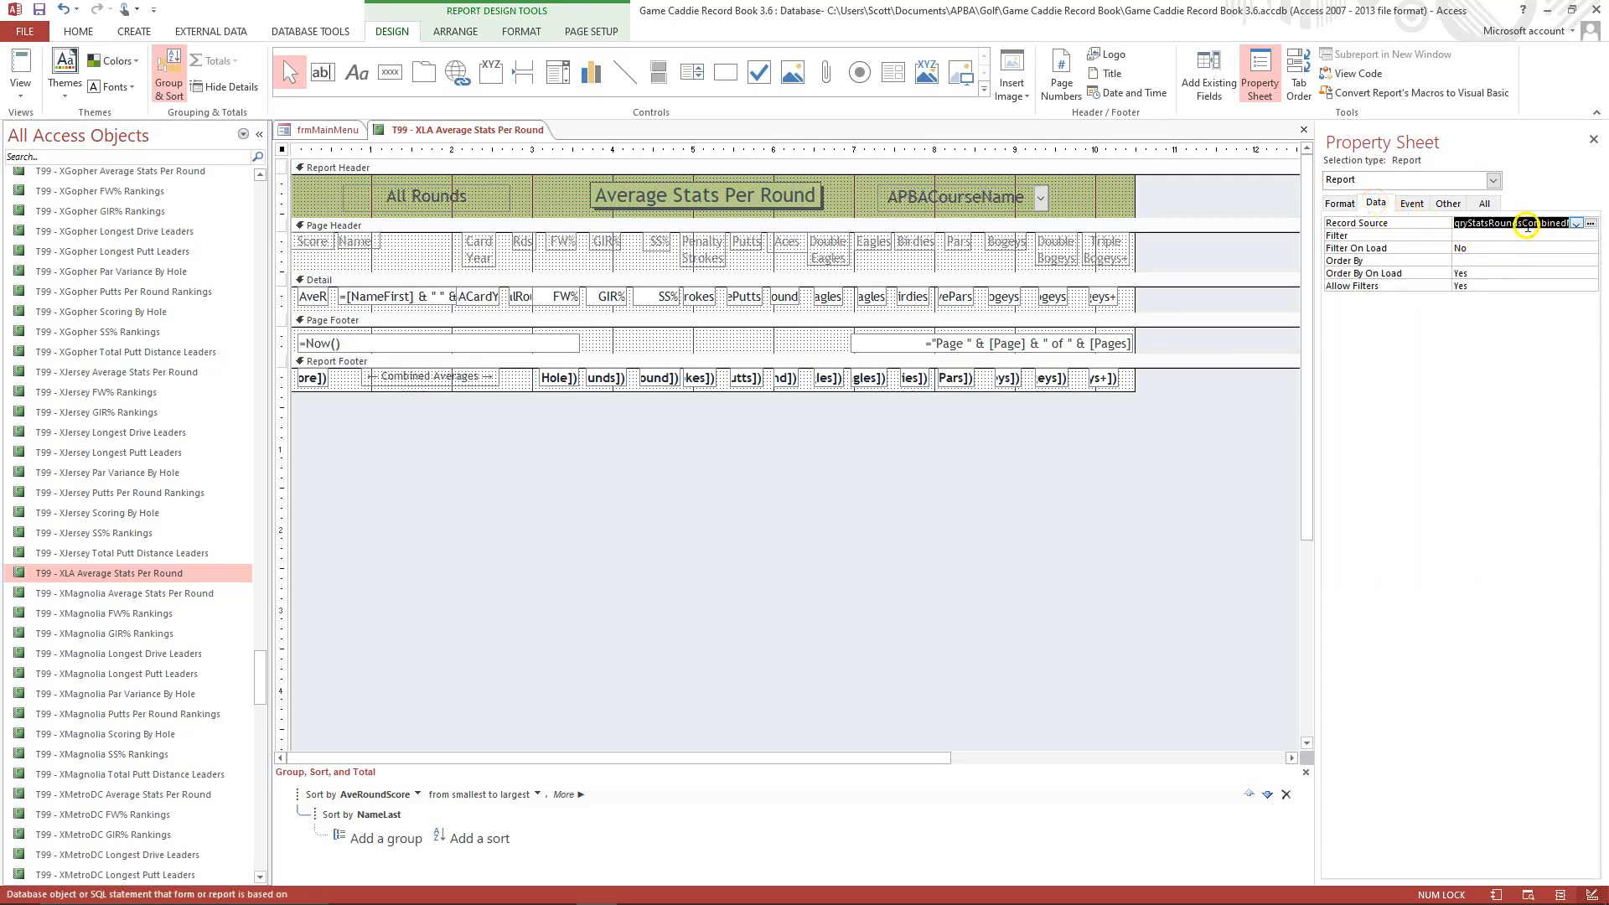
left_click(1526, 225)
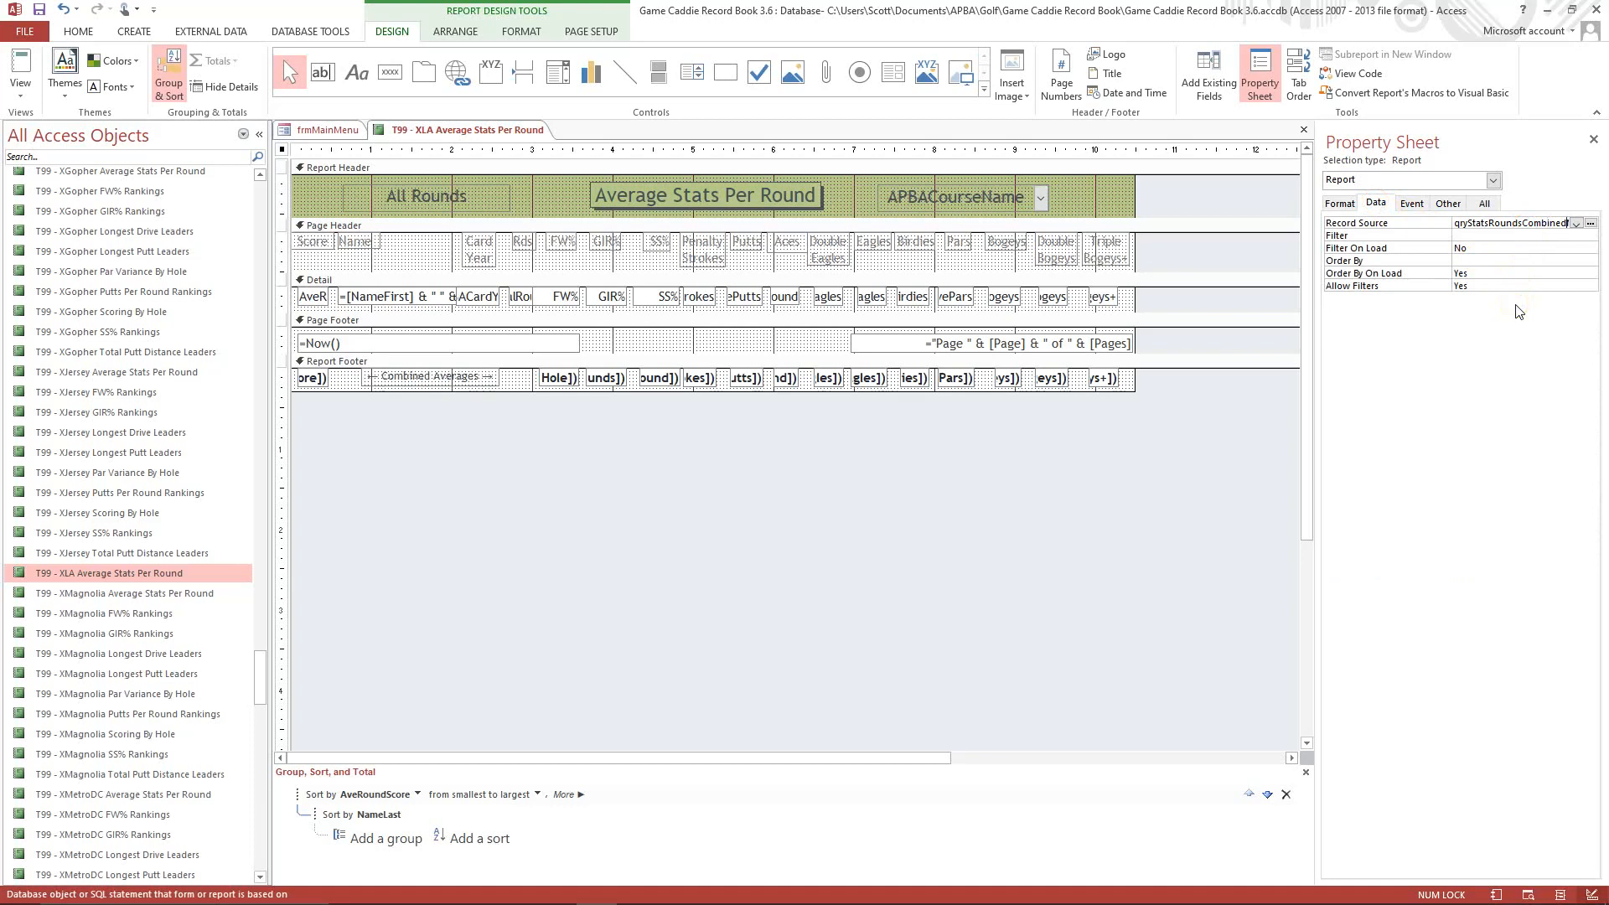
key("Right")
left_click(1479, 243)
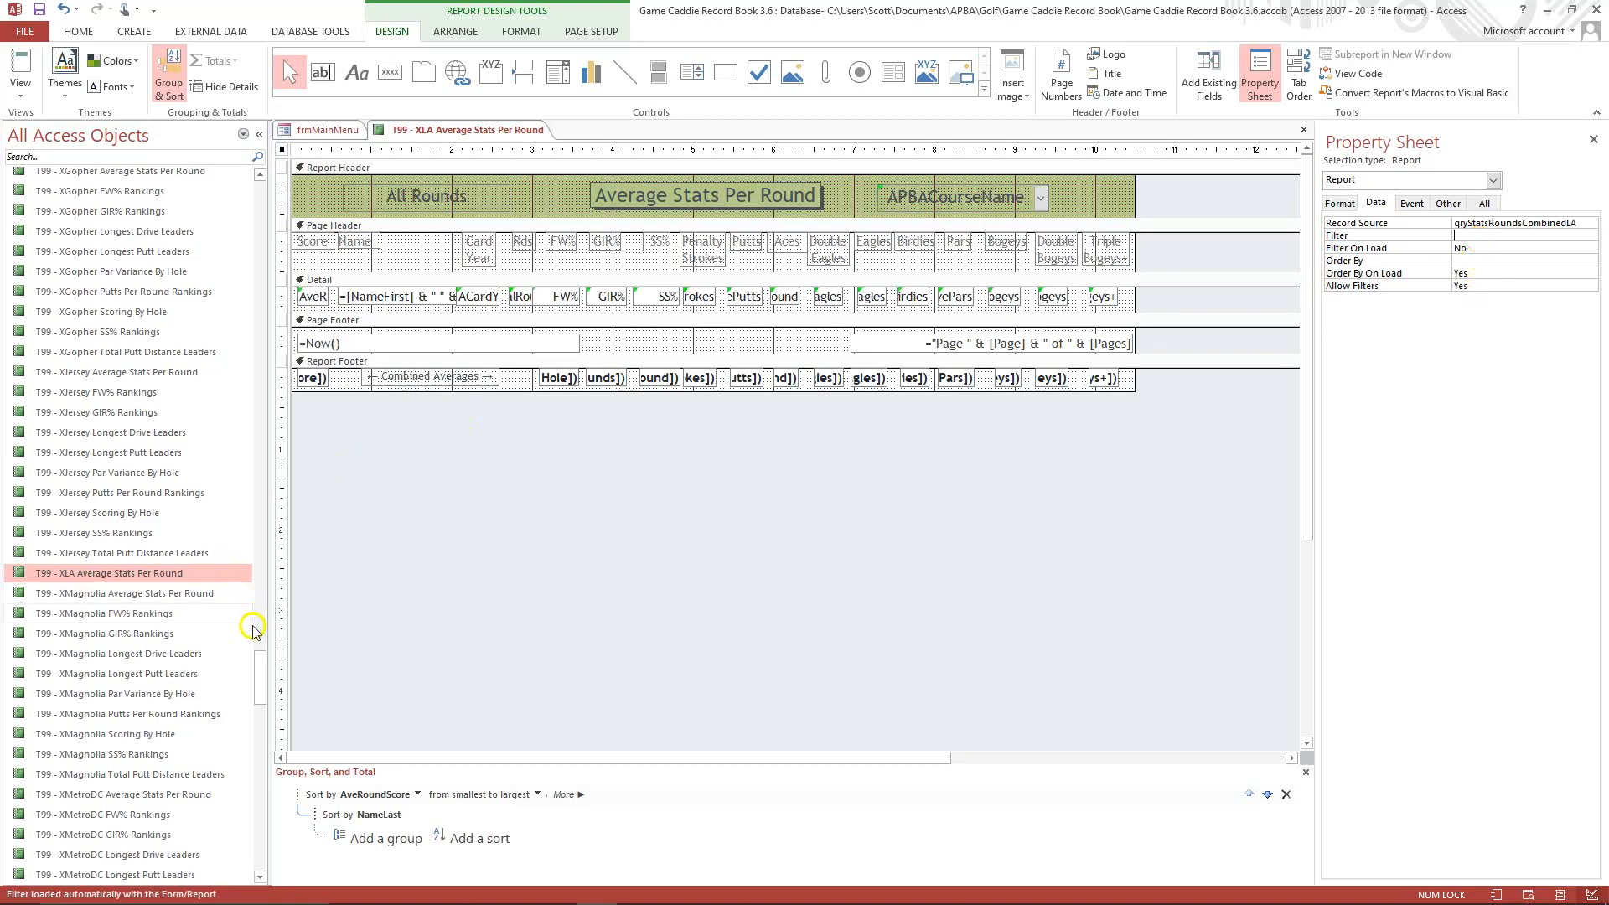
Copy the qryStatsRoundsCombinedMagnolia query and paste it as a new query.
left_click_drag(258, 675, 279, 471)
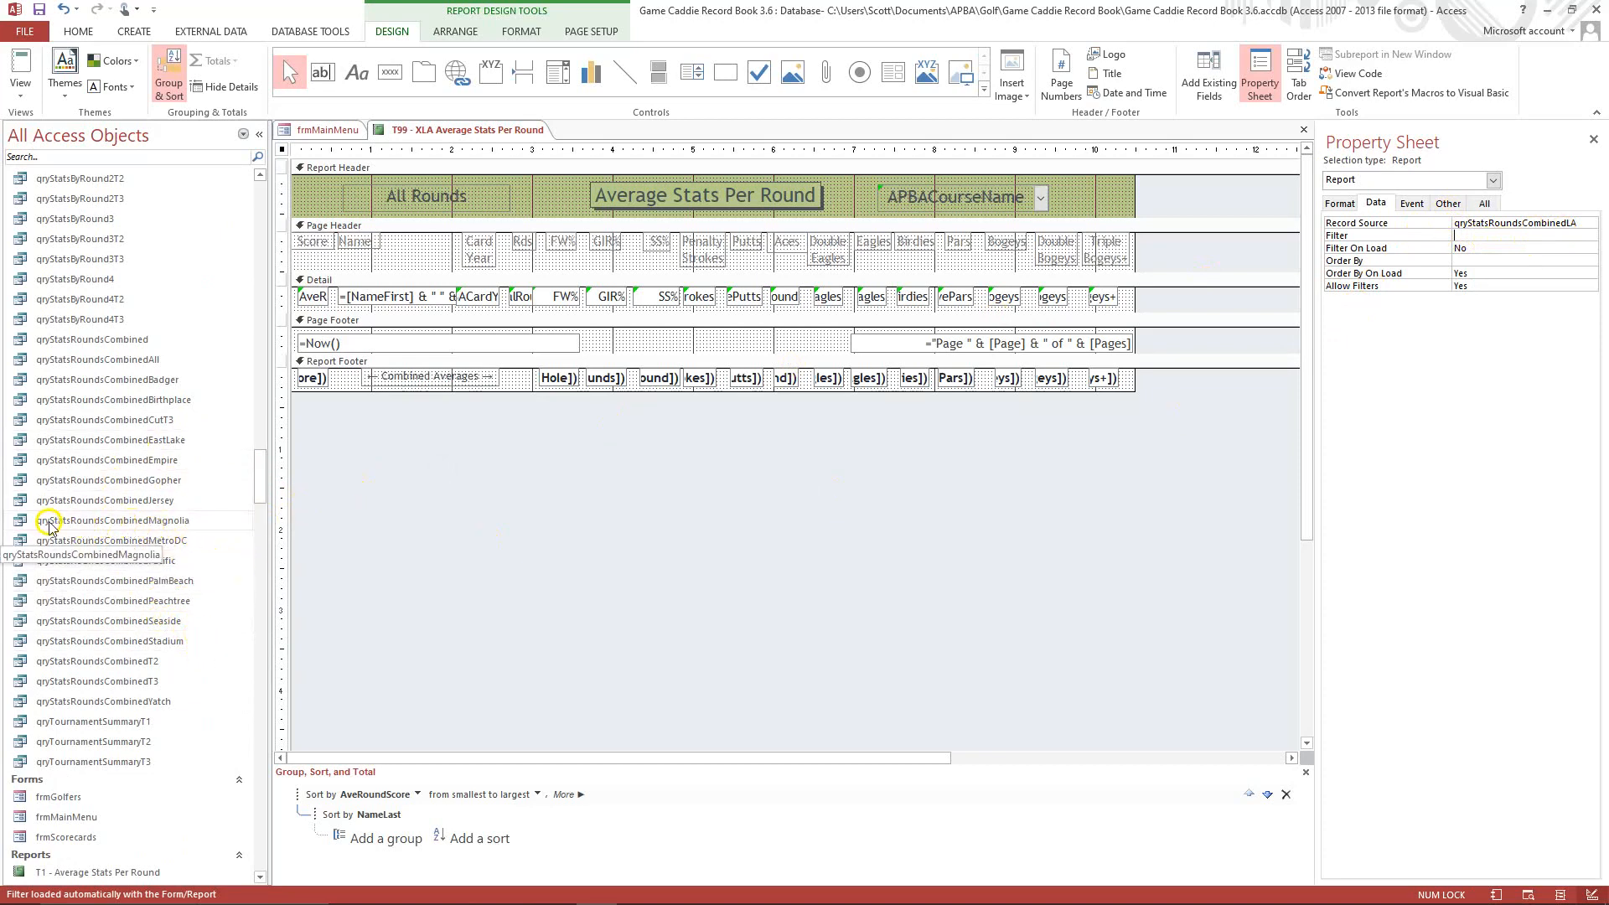
right_click(165, 528)
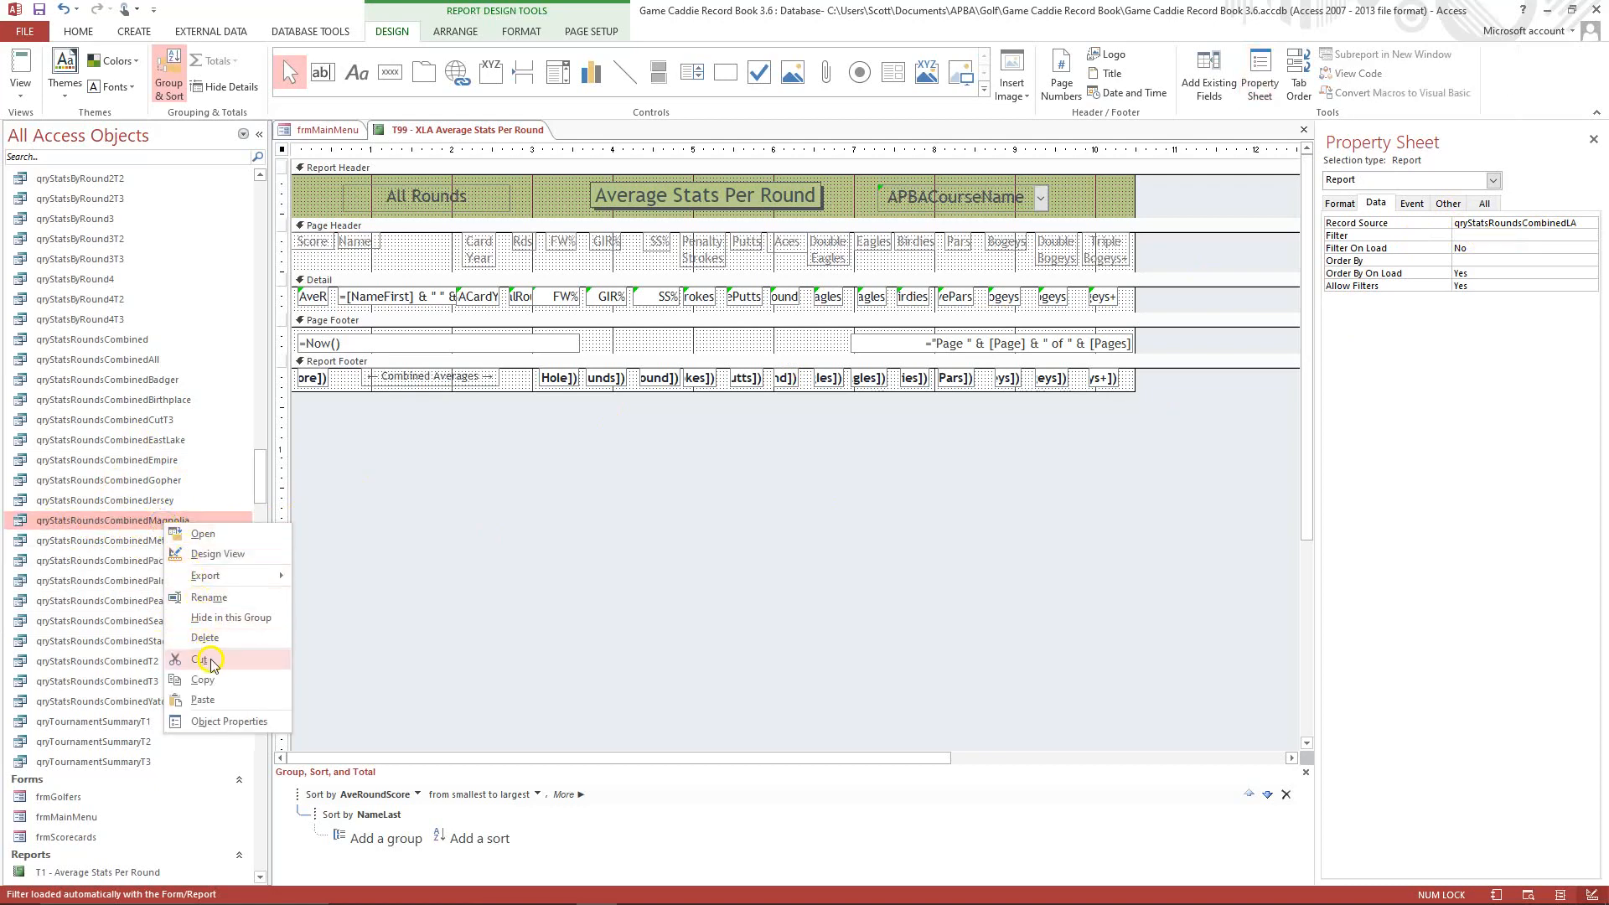
left_click(210, 686)
right_click(124, 581)
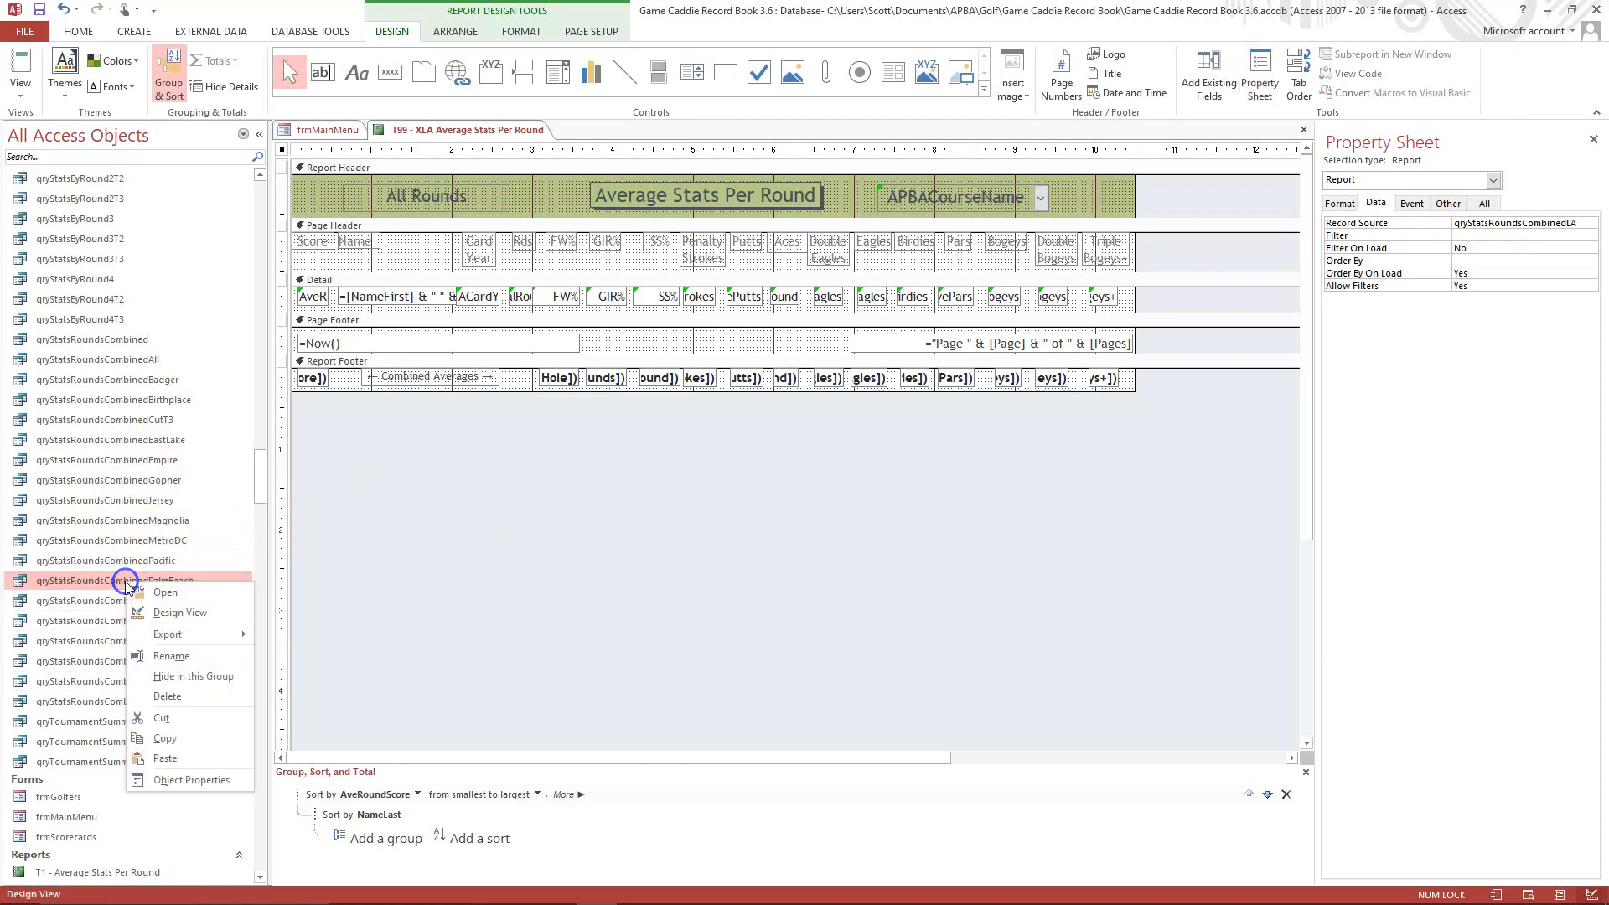
left_click(164, 758)
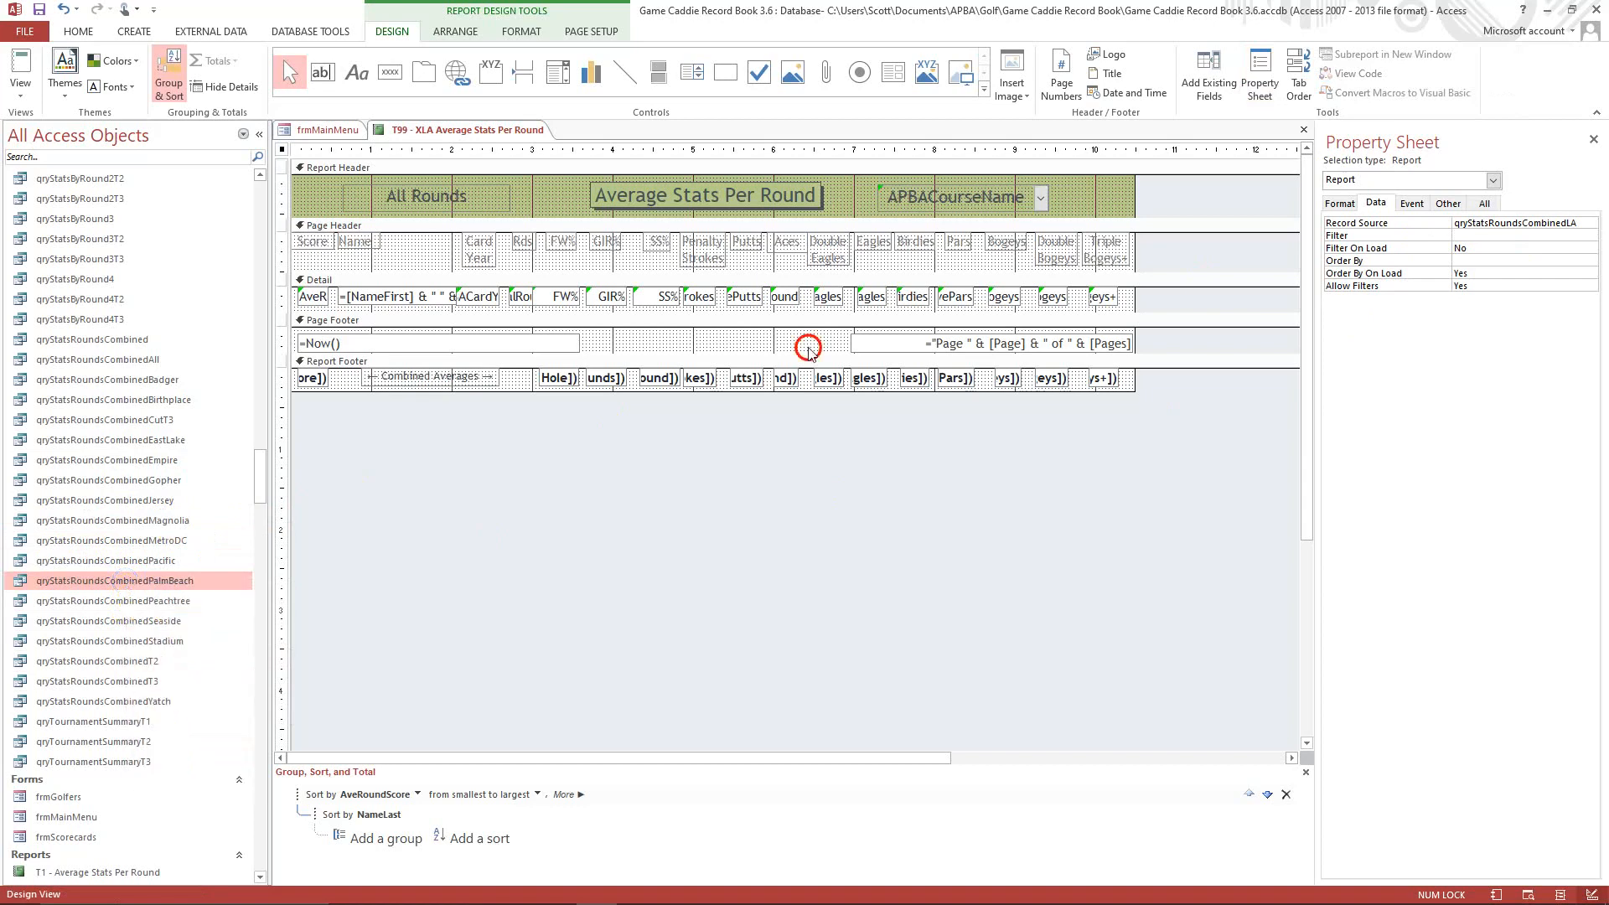
Name the pasted query qryStatsRoundsCombinedLA.
left_click(742, 319)
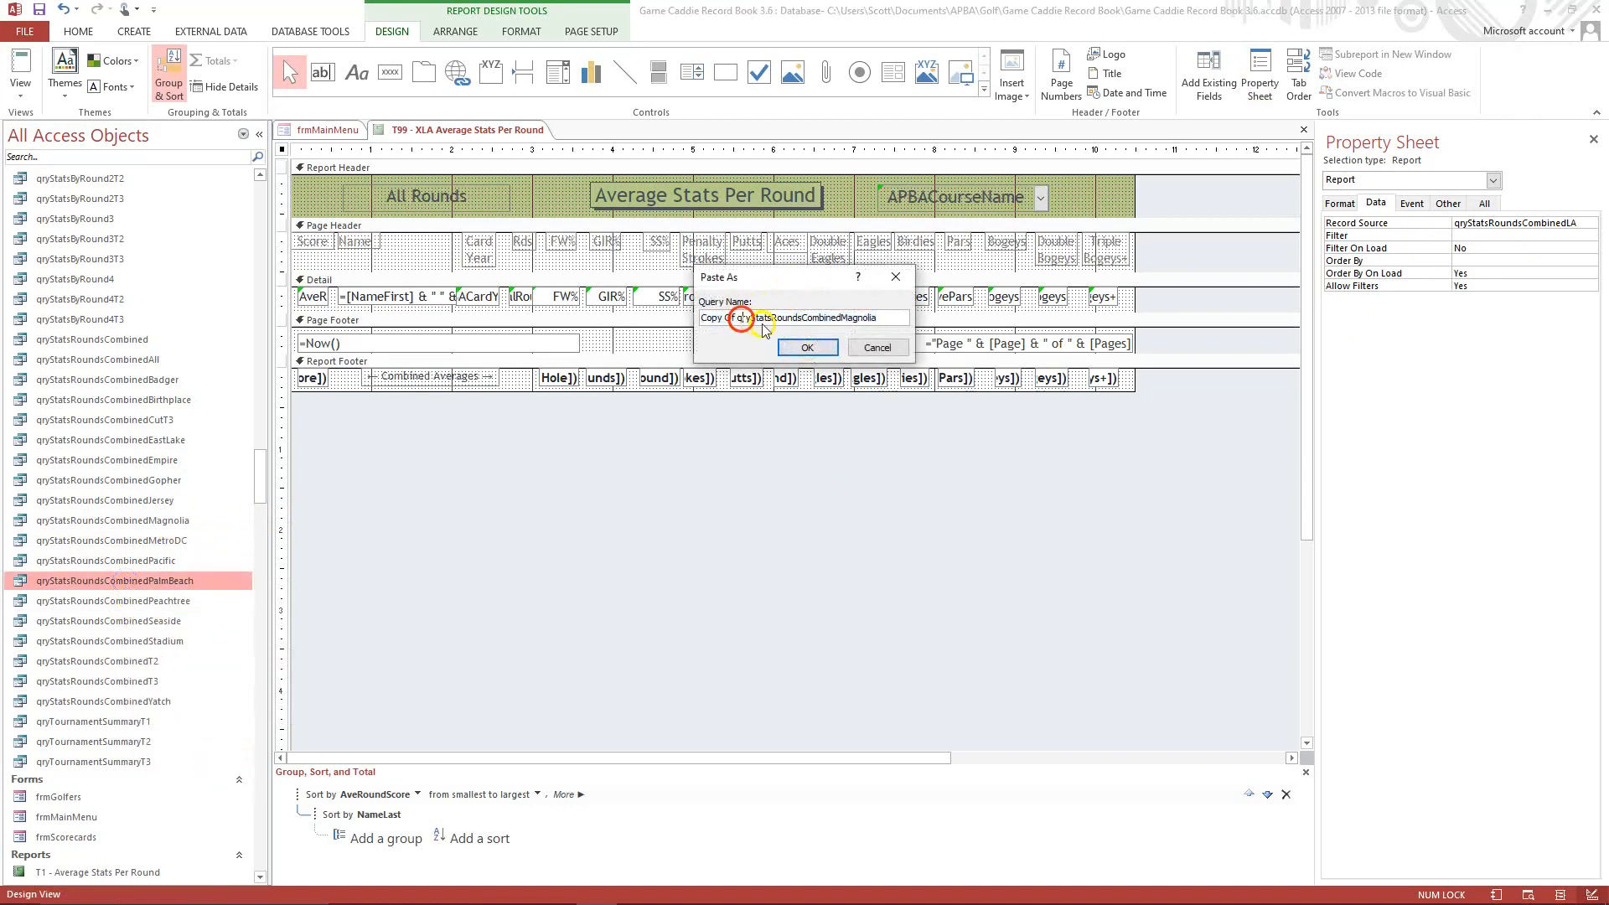
key("BackSpace")
key("BackSpace")
key("BackSpace")
key("BackSpace")
key("BackSpace")
key("BackSpace")
key("BackSpace")
key("BackSpace")
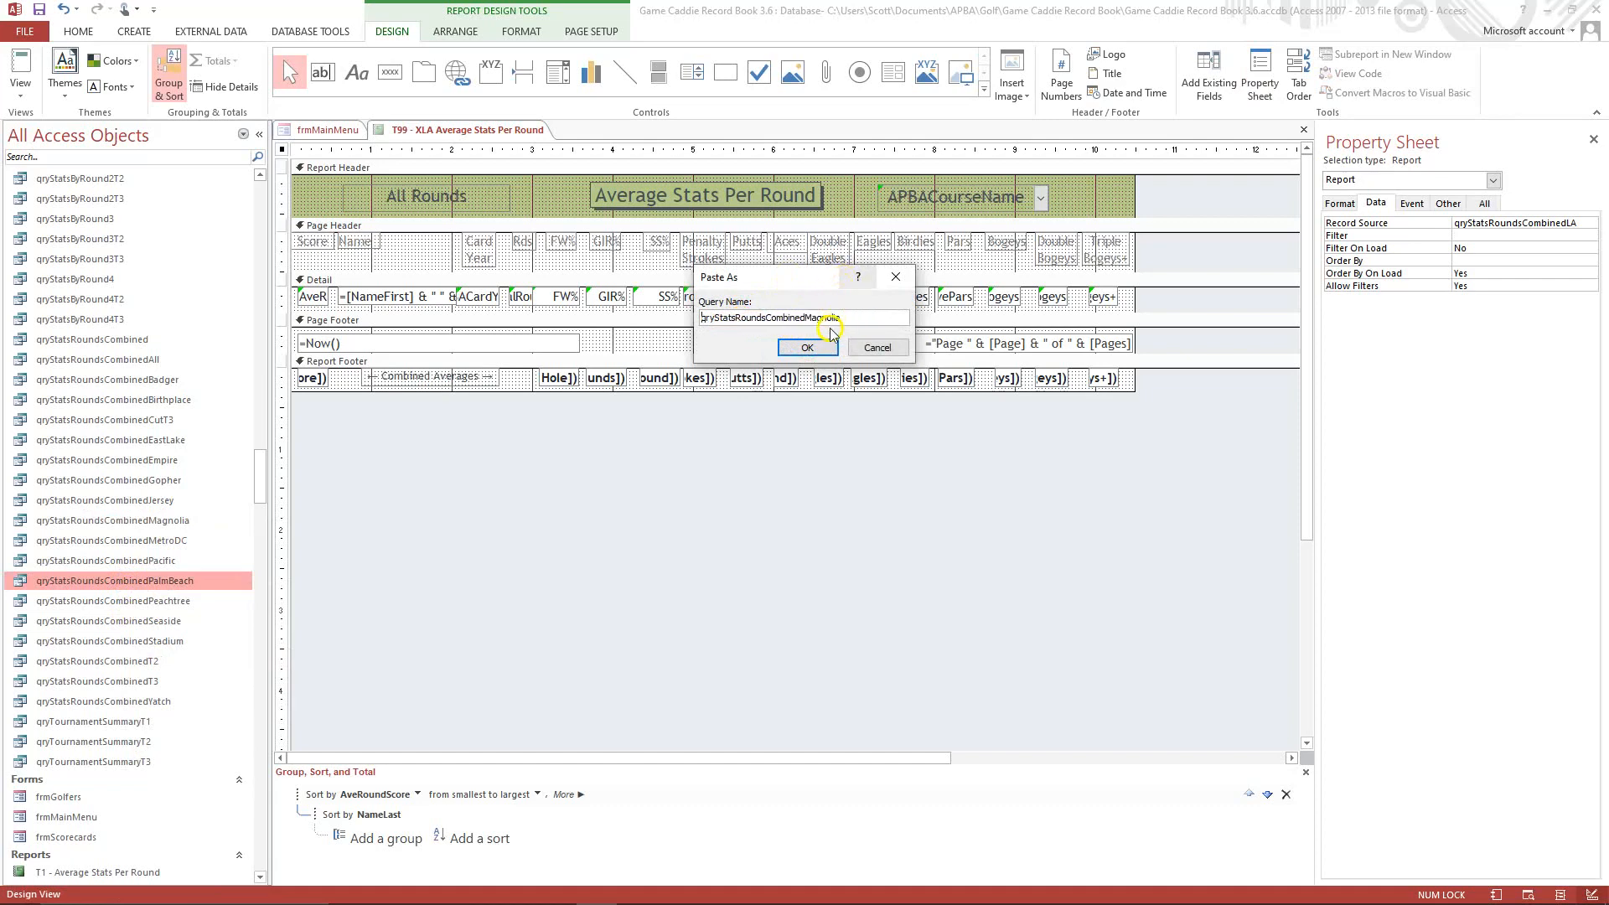
left_click(847, 315)
left_click(807, 347)
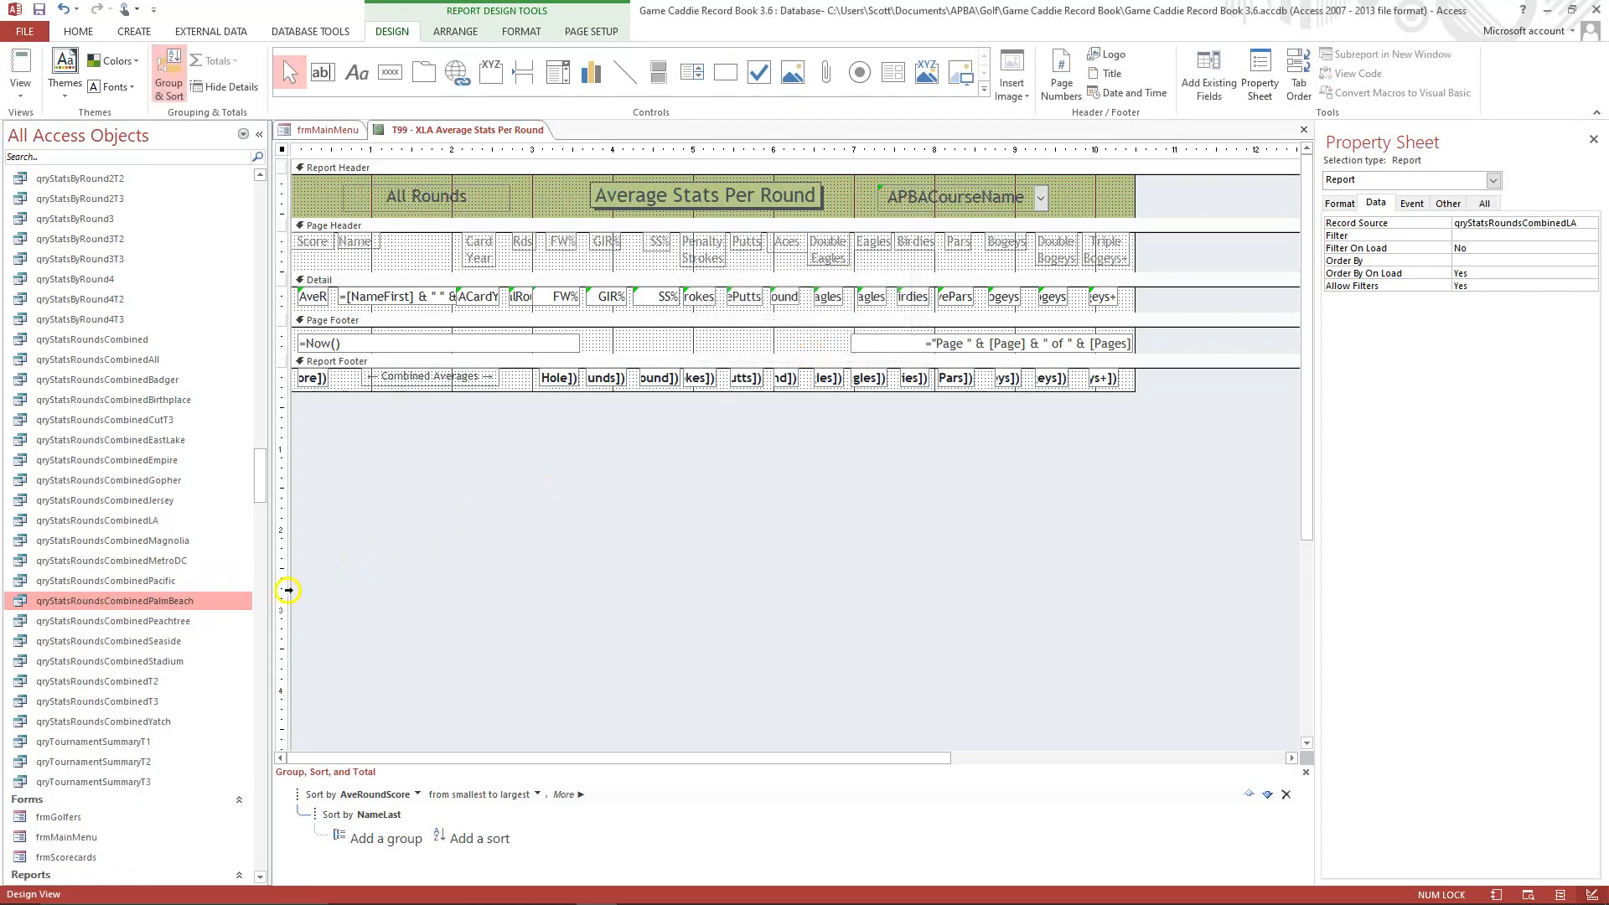
Open the qryStatsRoundsCombinedLA query in Design View.
left_click(125, 521)
right_click(126, 520)
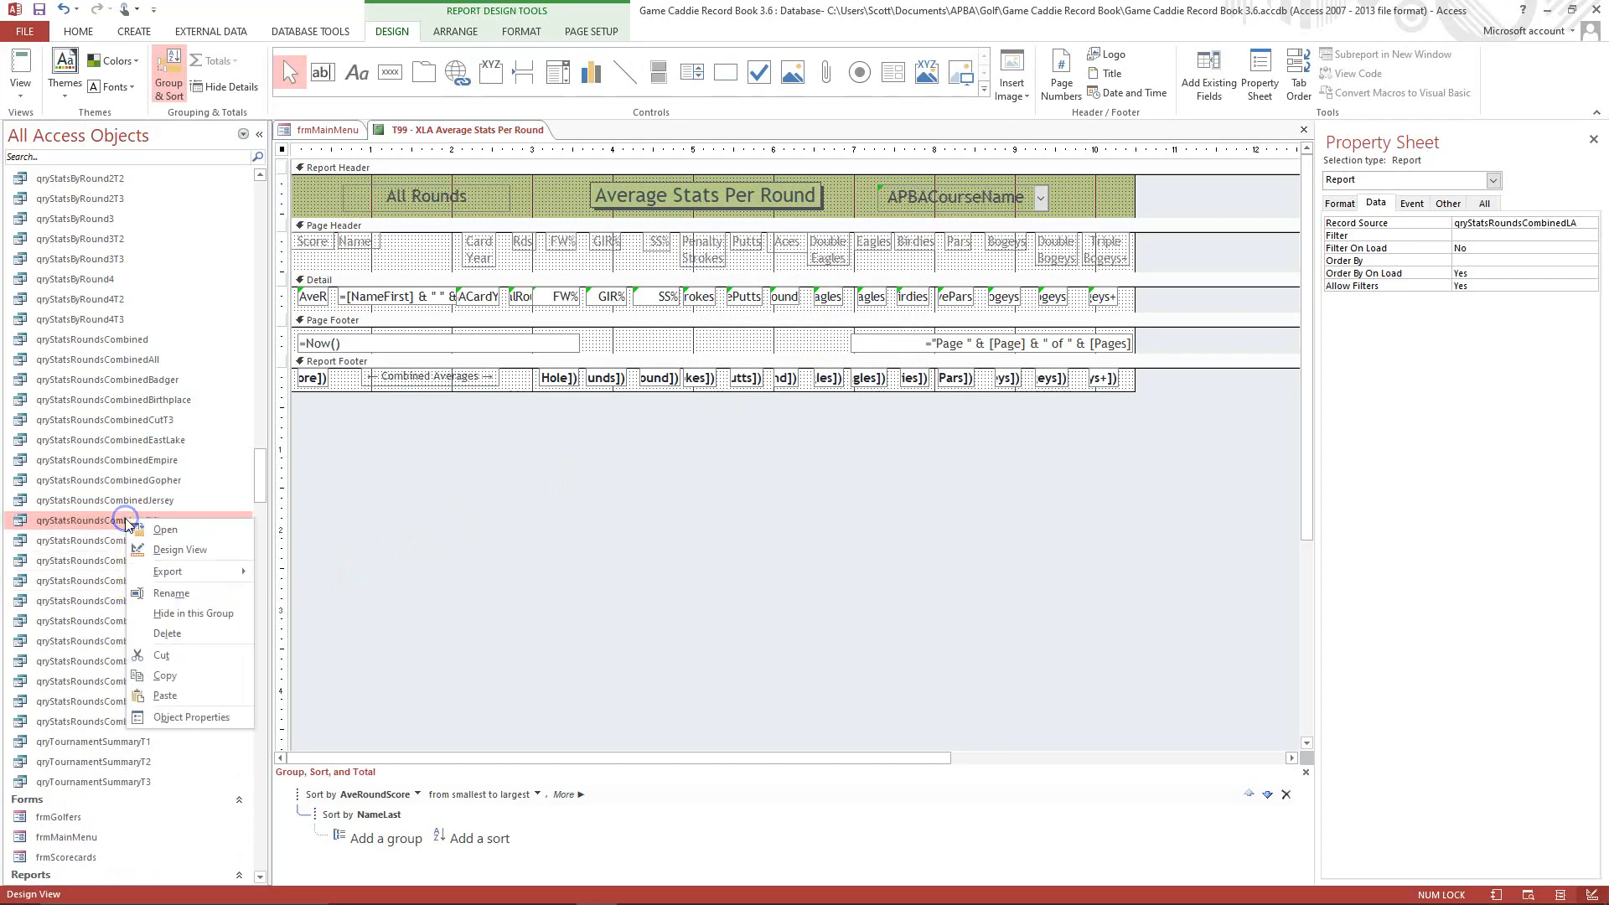
left_click(173, 551)
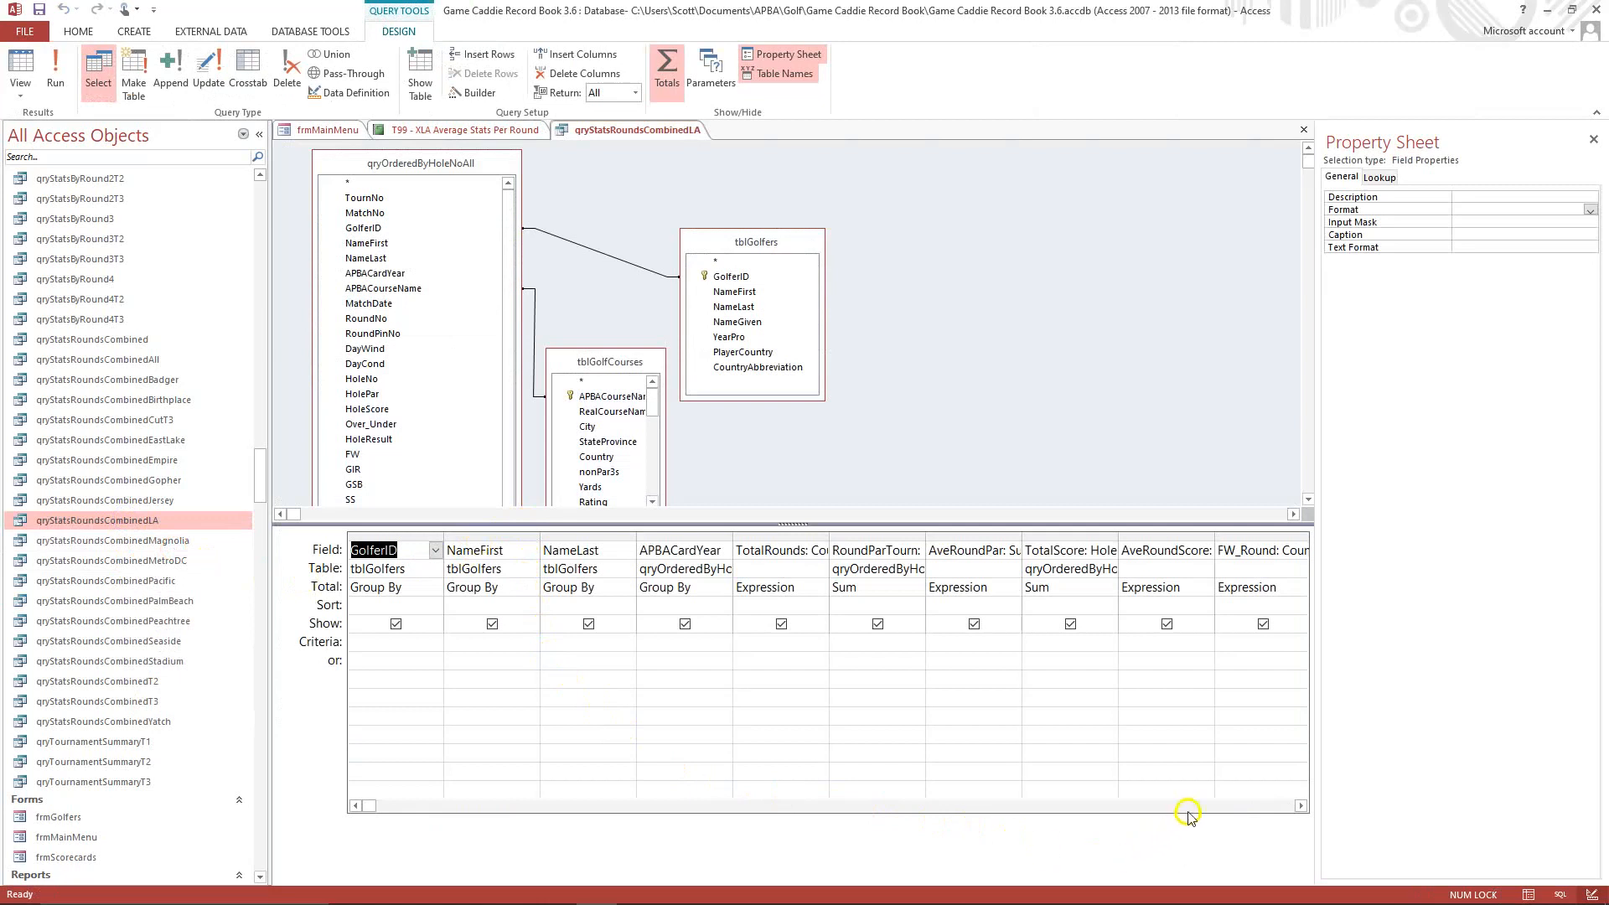
Set the criteria of the query's APBACourseName field to "Los Angeles".
left_click(1217, 805)
left_click(1218, 805)
left_click(1218, 805)
left_click(1217, 805)
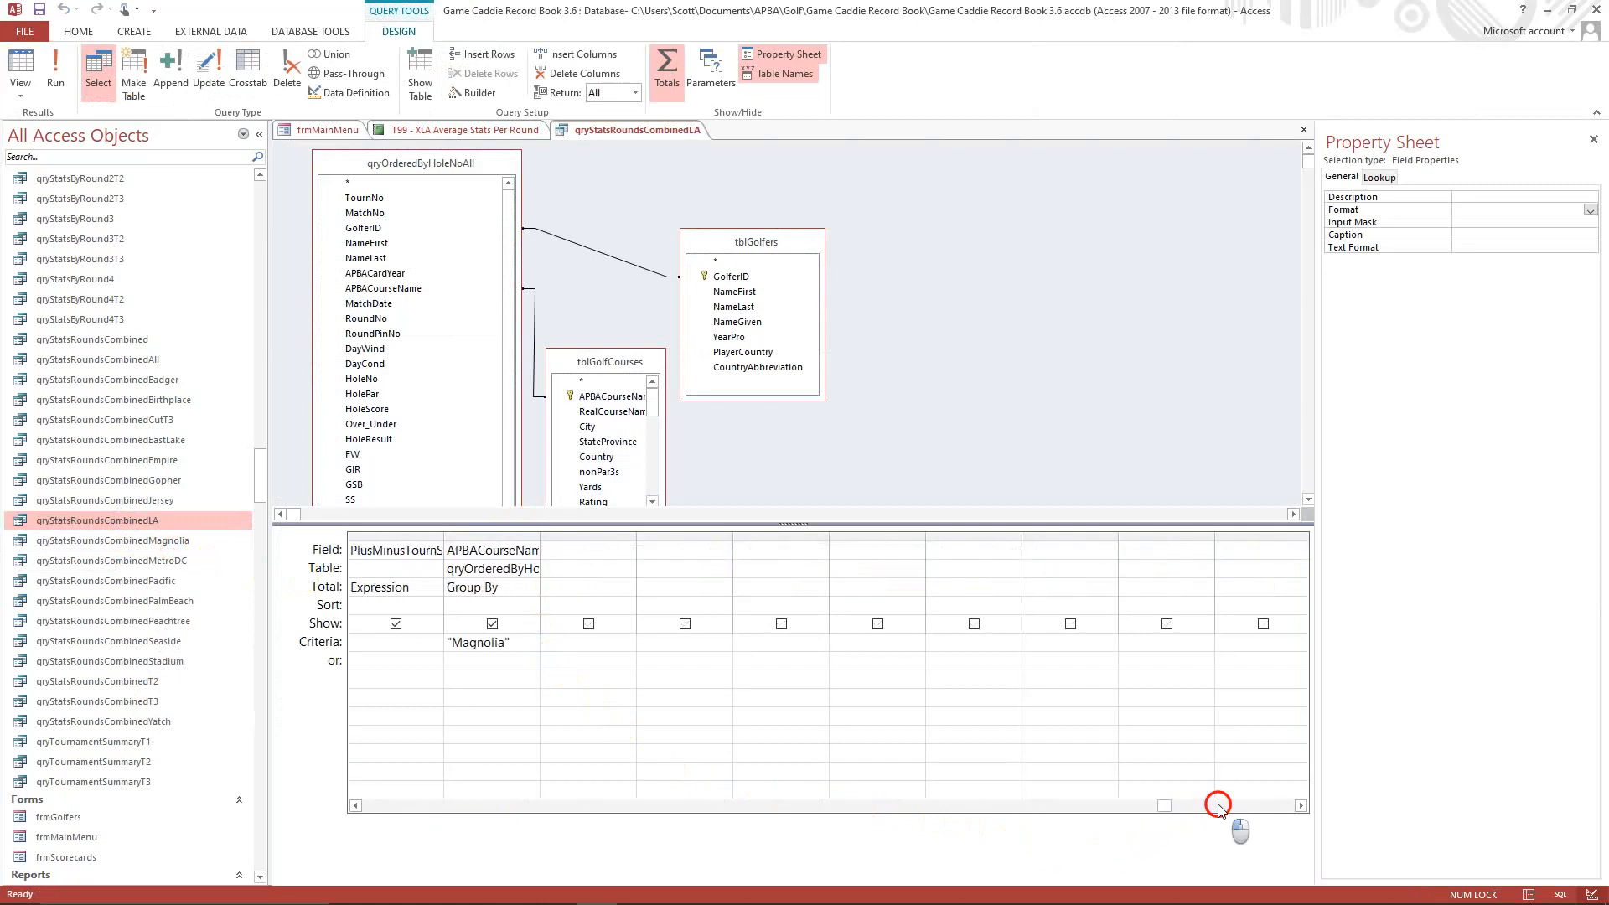
left_click(450, 642)
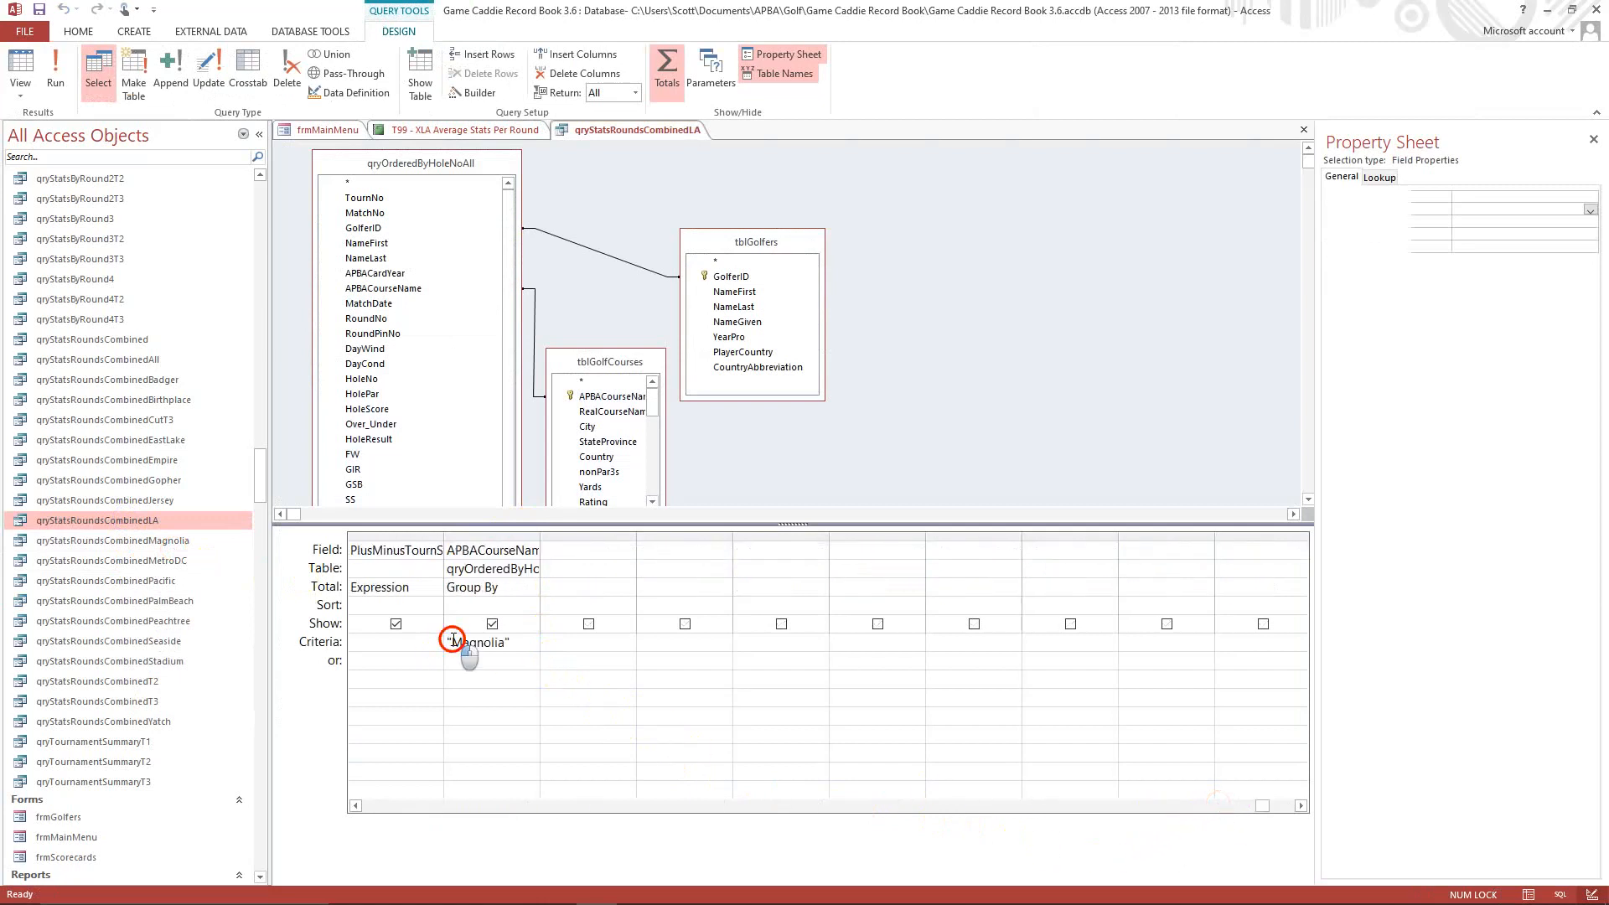
key("Delete")
key("Delete")
key("Delete")
key("Delete")
key("Delete")
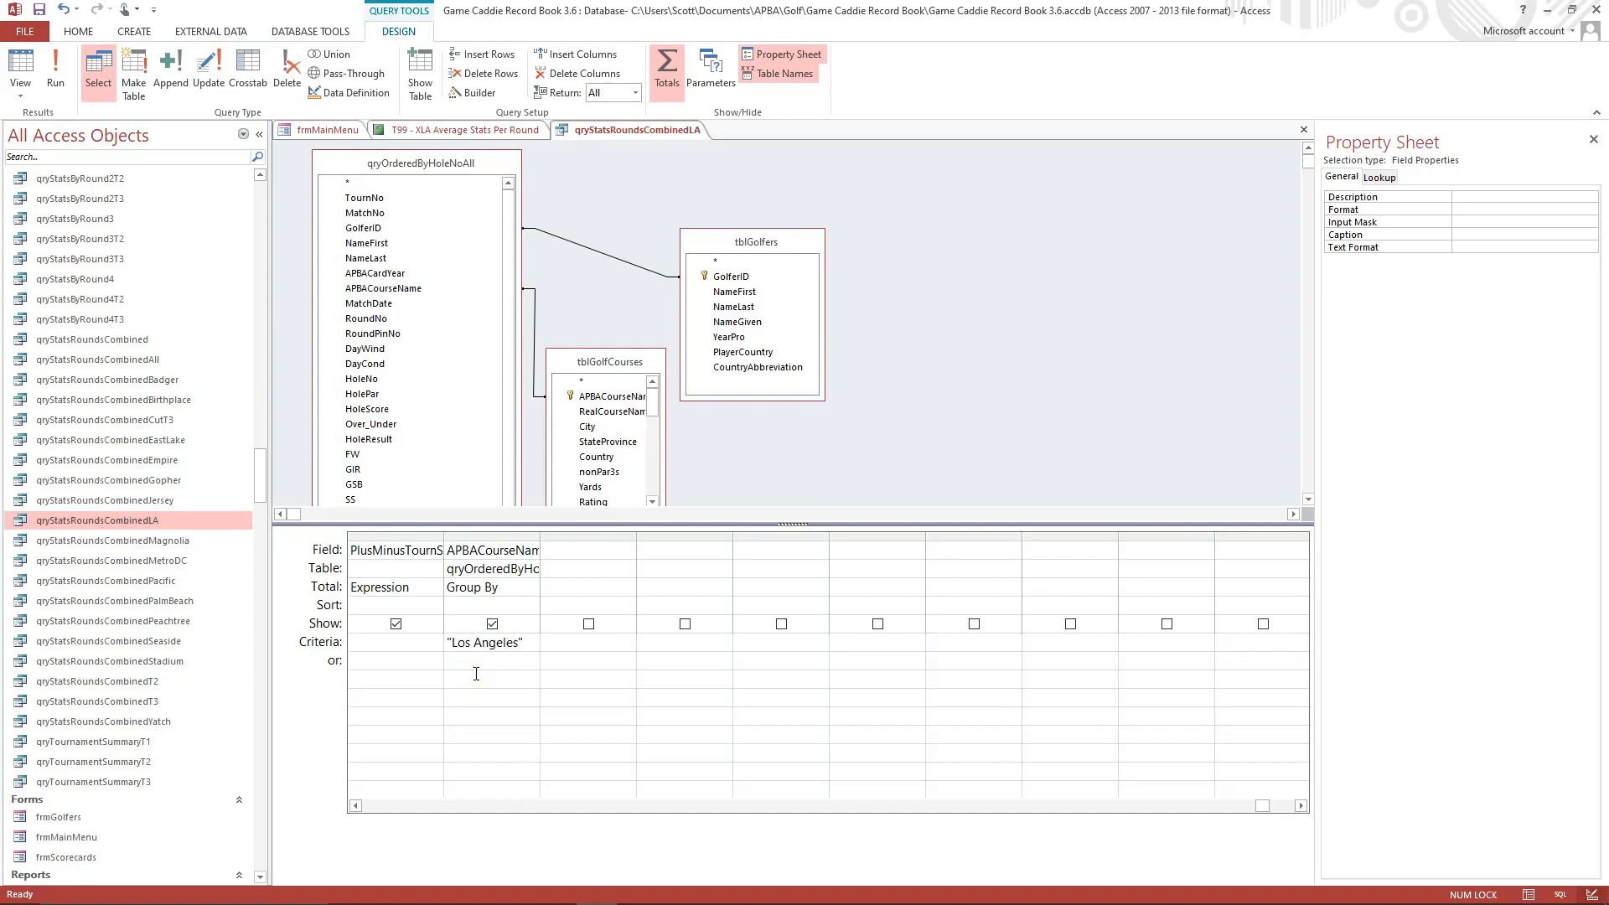
left_click(568, 642)
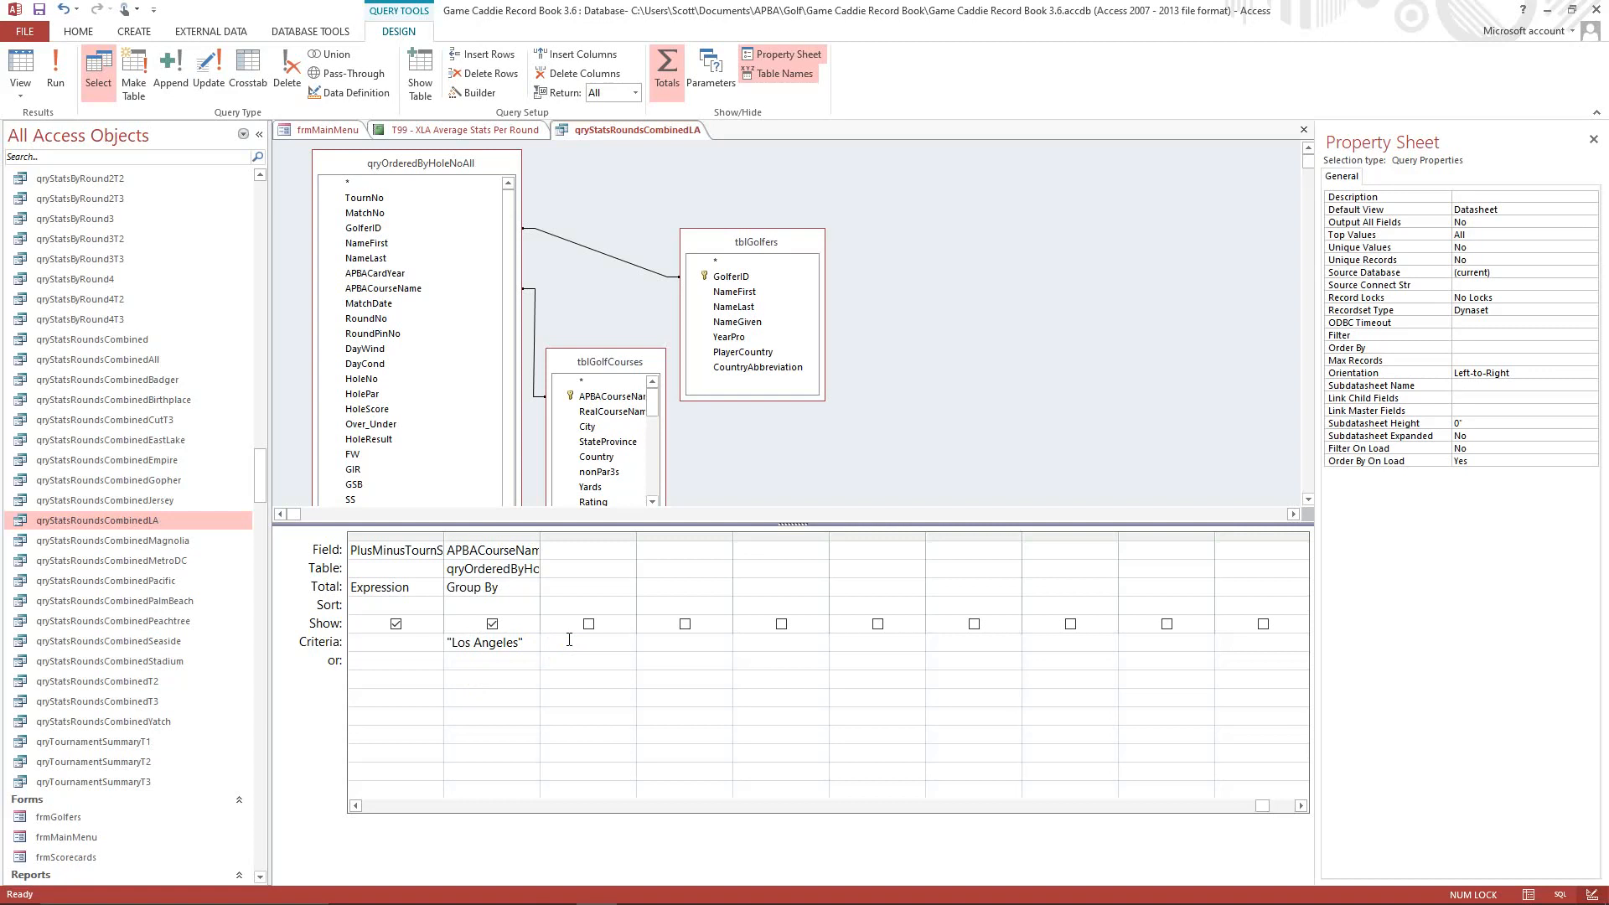
left_click(466, 641)
Run the qryStatsRoundsCombinedLA query to check its records, and close it with its design changes saved.
left_click(52, 86)
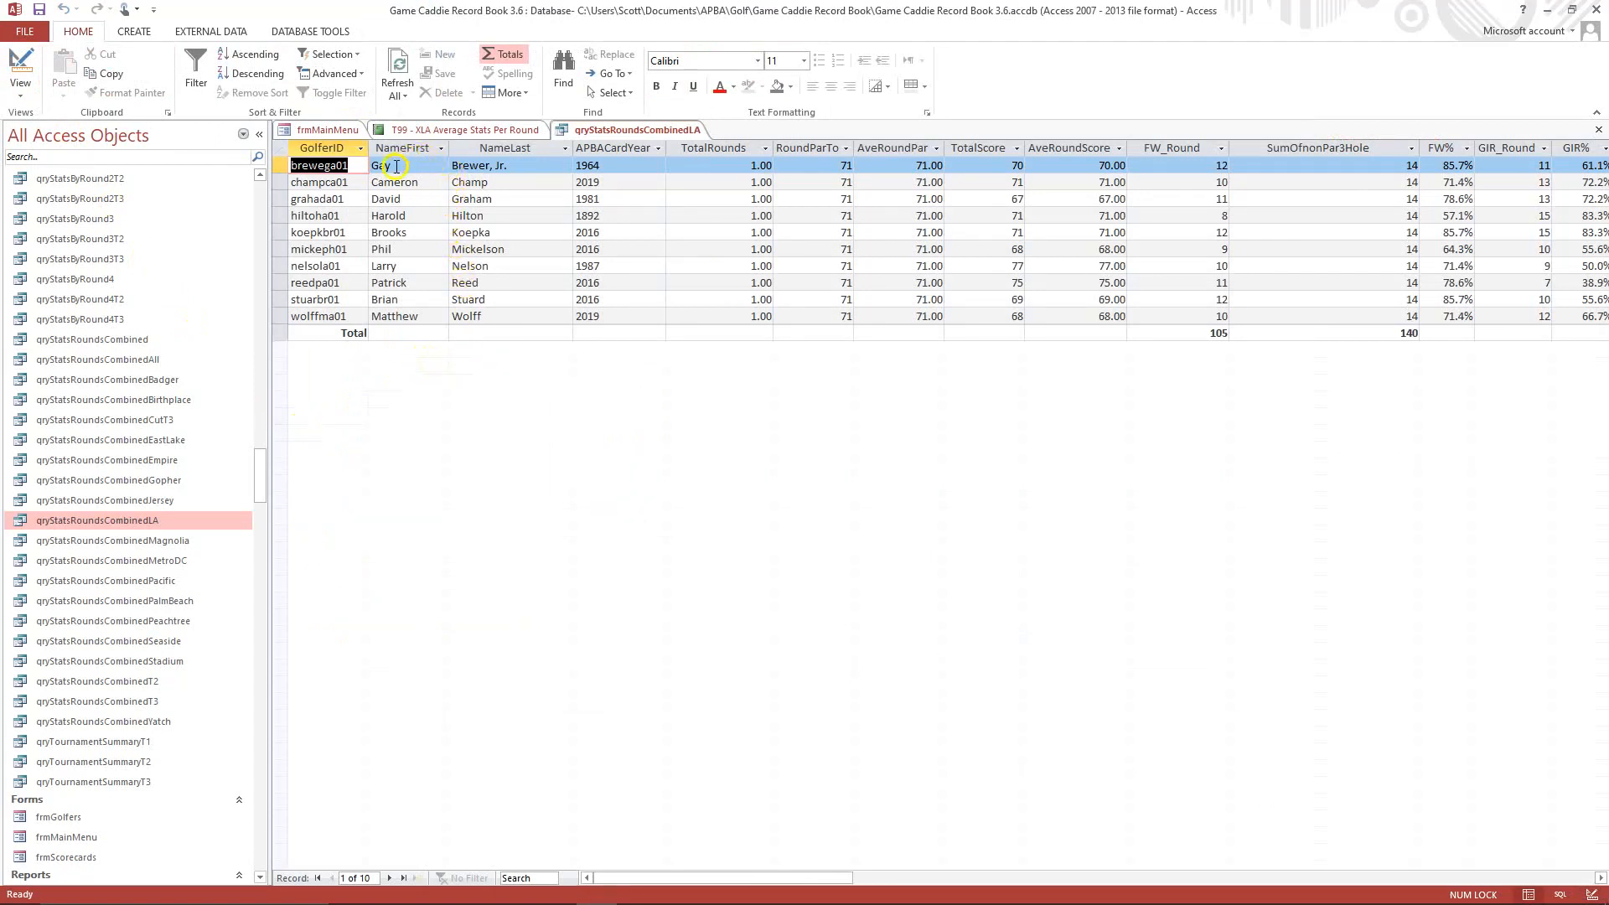
left_click(514, 164)
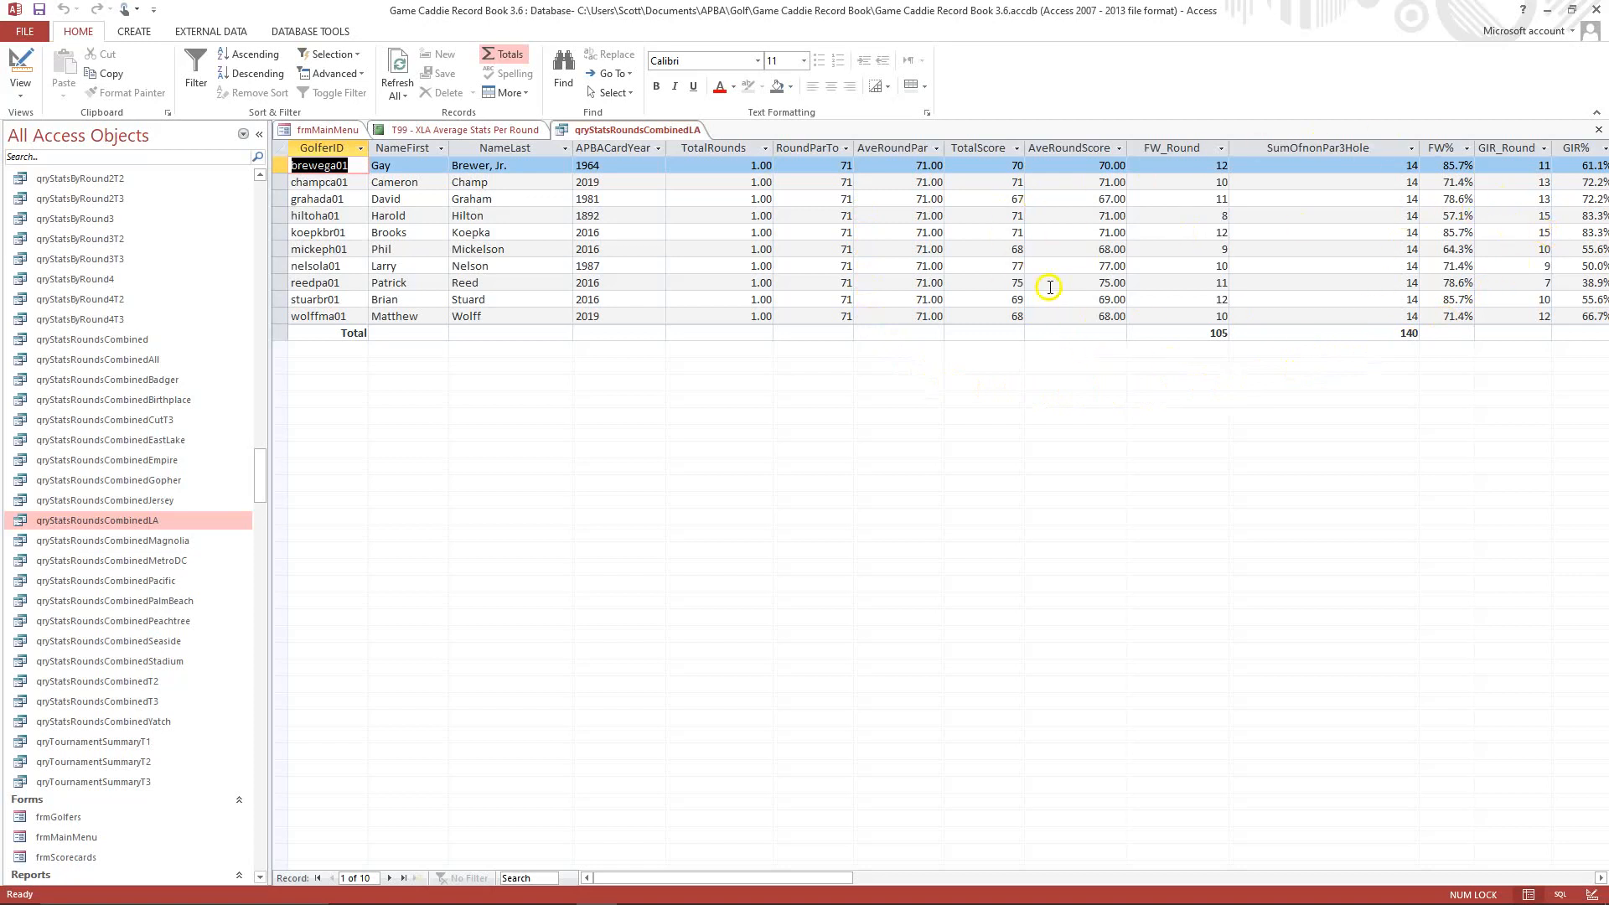
left_click(1600, 131)
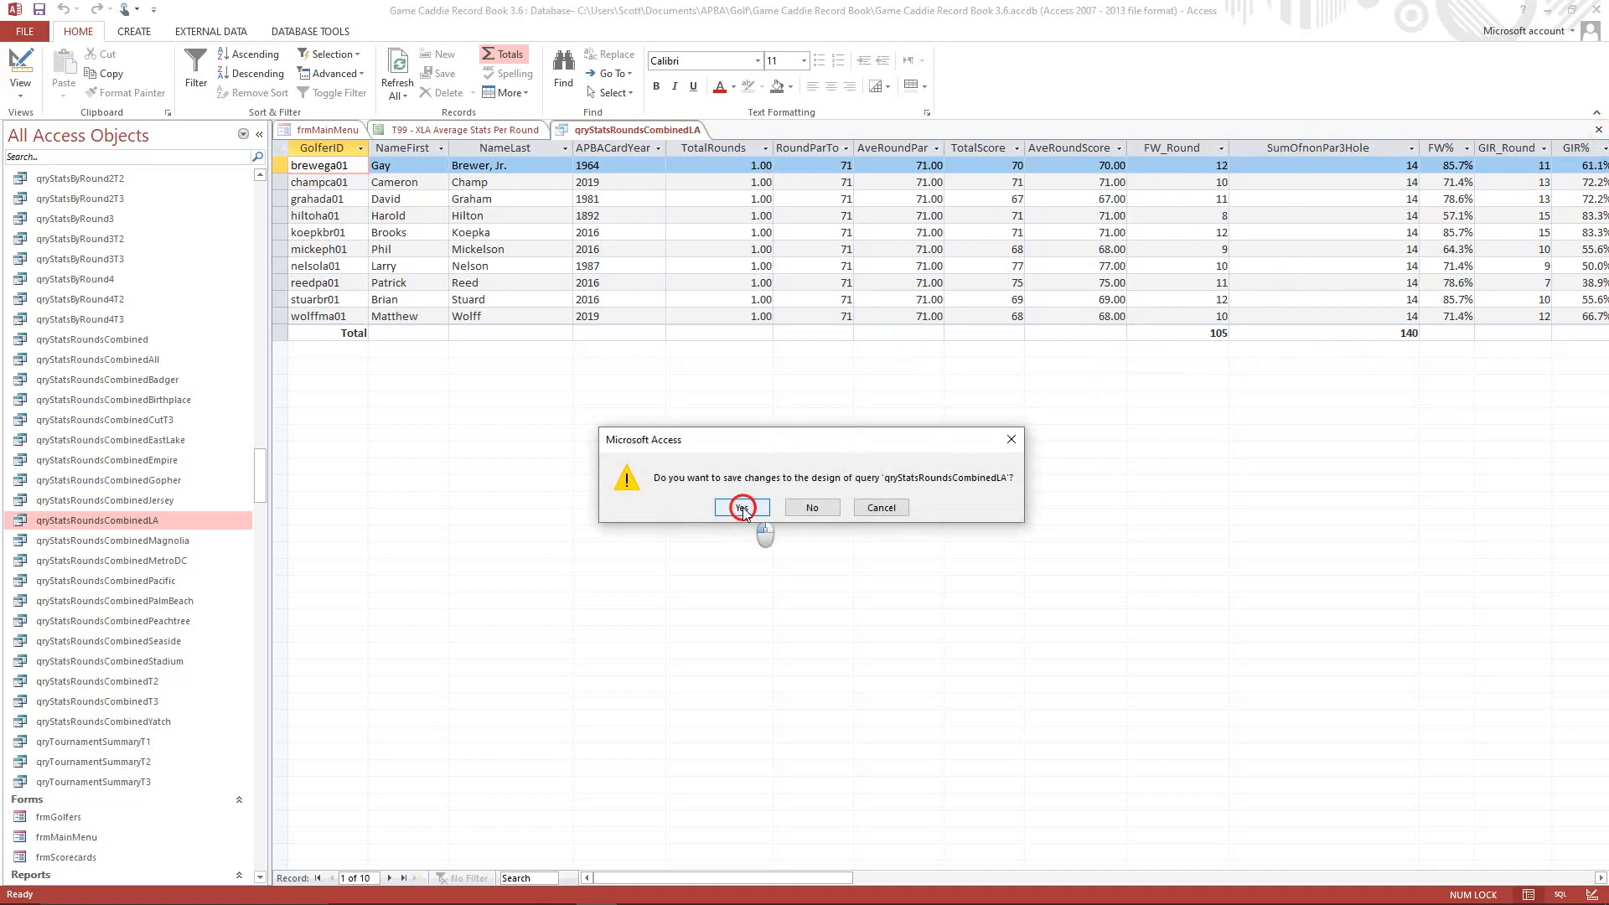
left_click(743, 508)
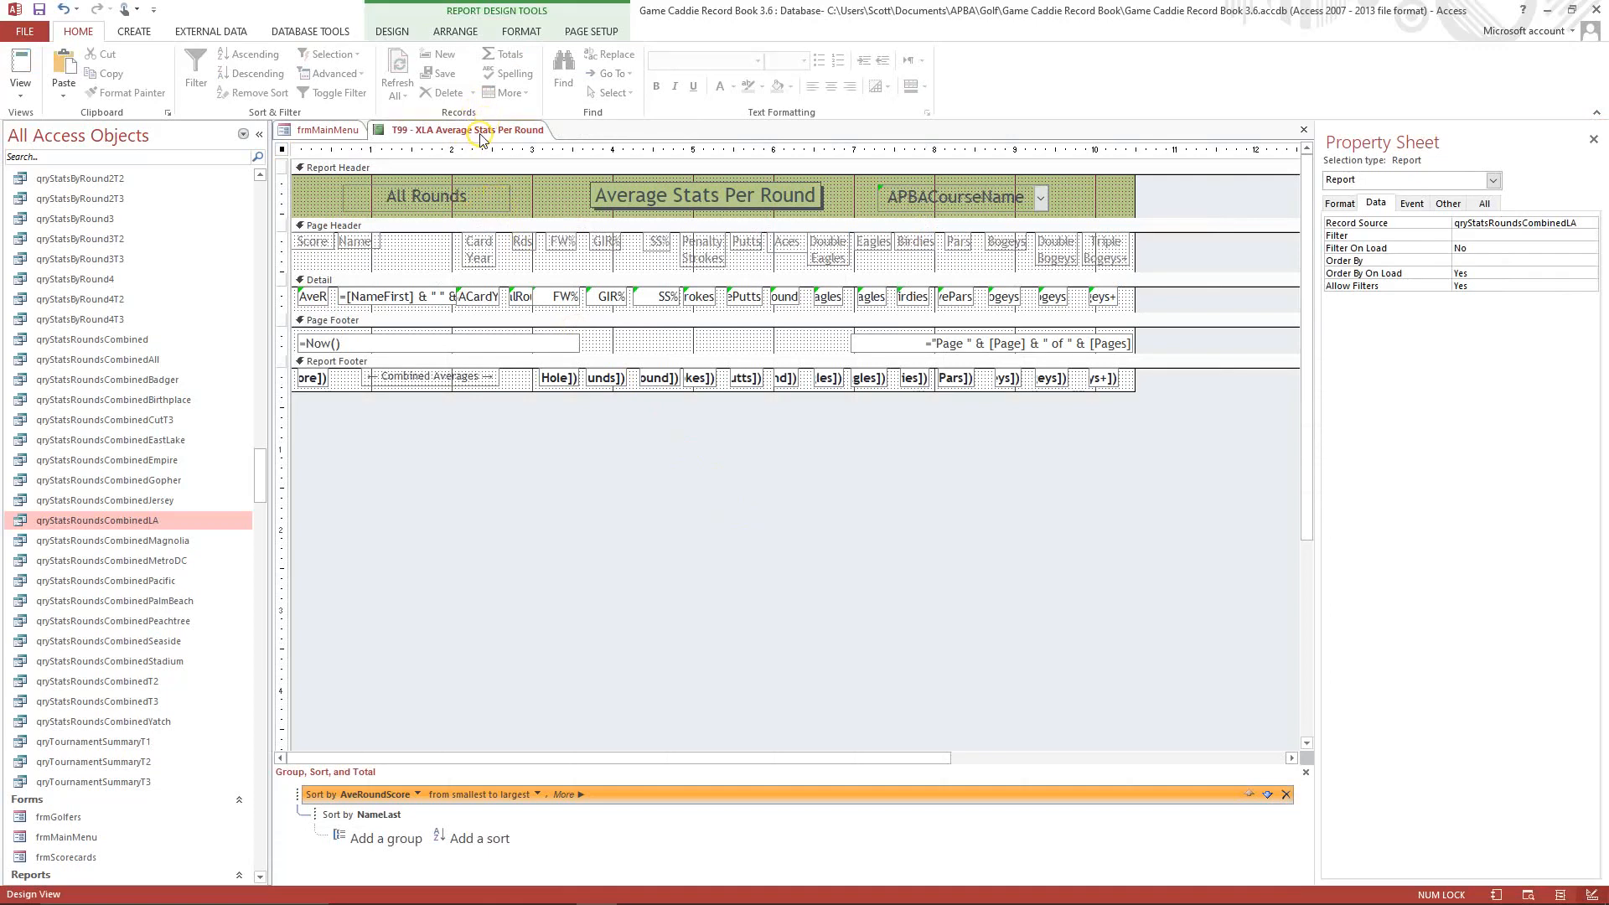
Check the "T99 - XLA Average Stats Per Round" report in Print Preview and return to its design.
left_click(21, 99)
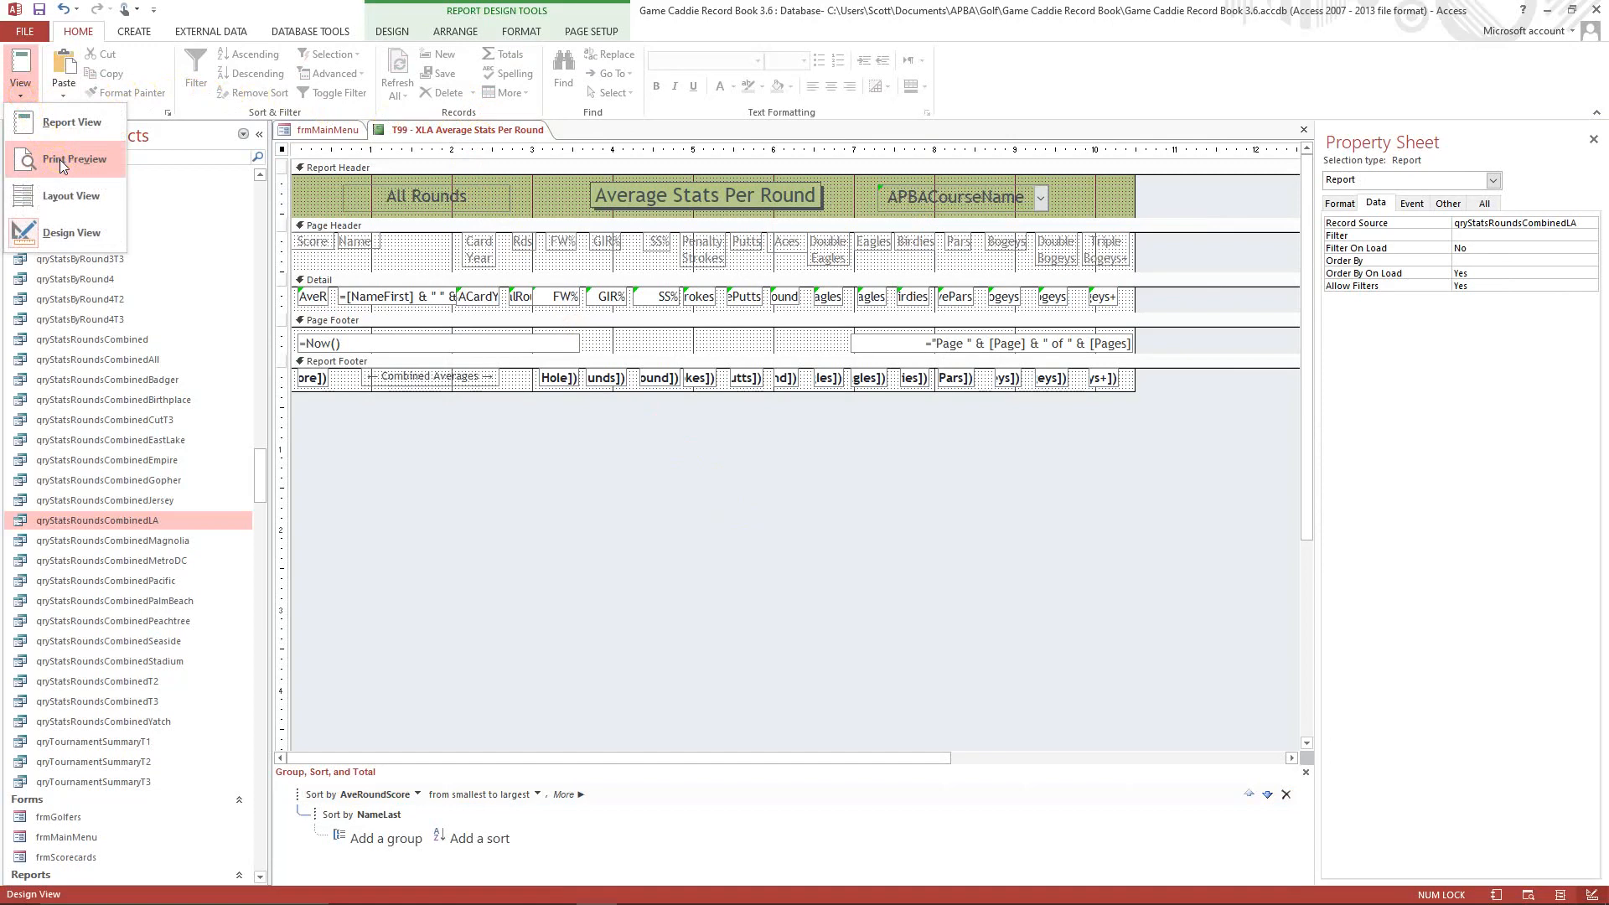
left_click(75, 124)
left_click(65, 159)
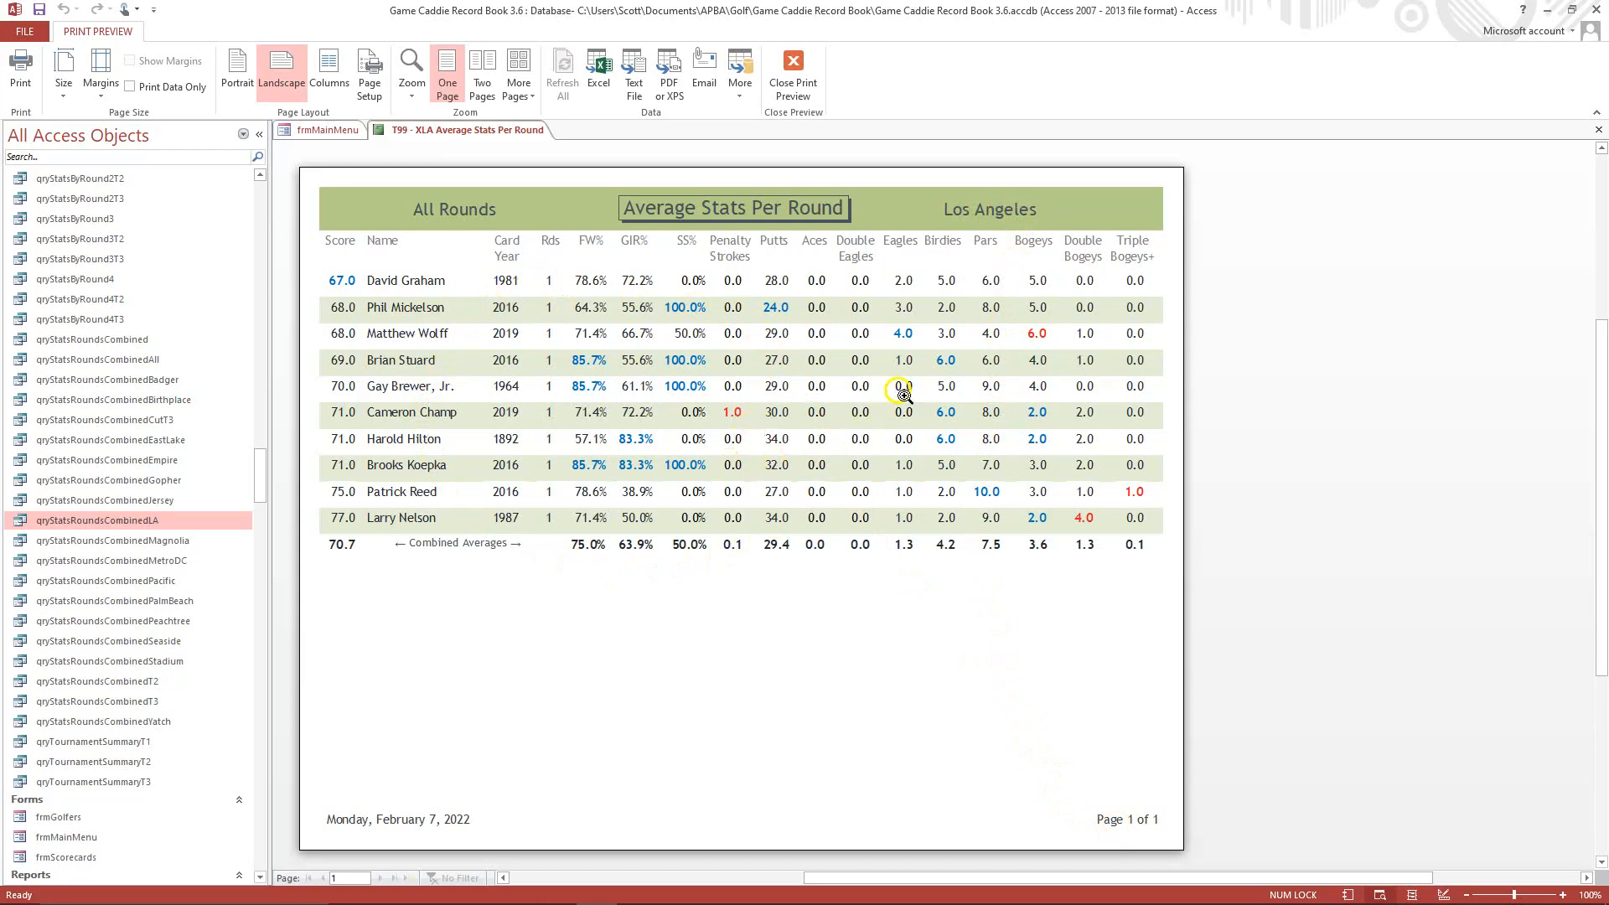
left_click(791, 61)
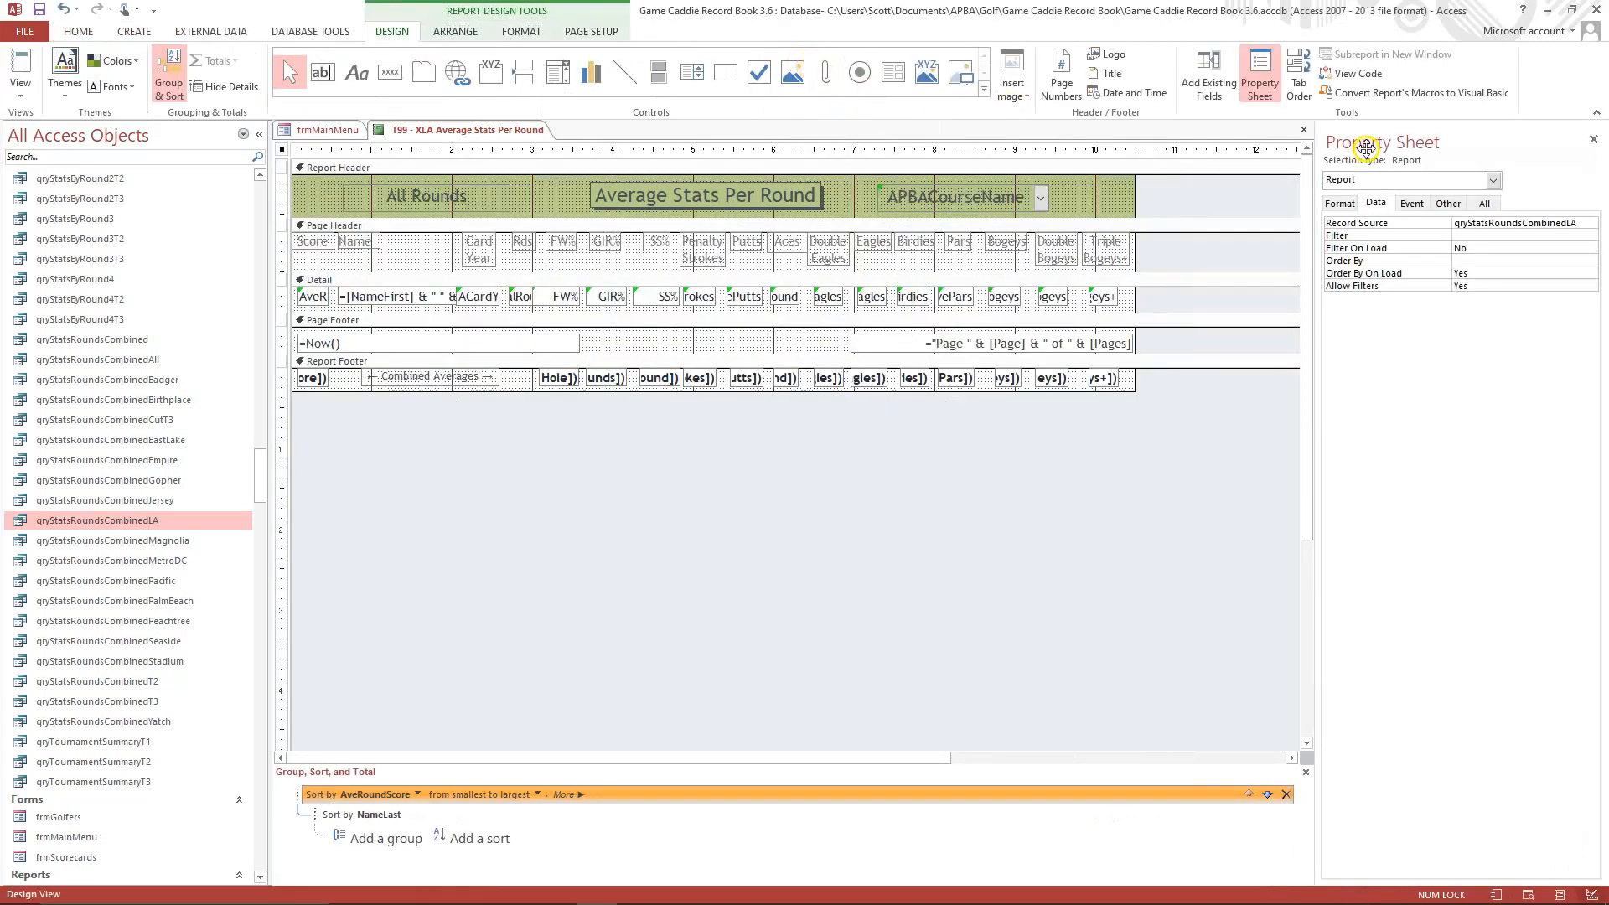
Save and close the "T99 - XLA Average Stats Per Round" report, and close the frmMainMenu form.
left_click(1303, 129)
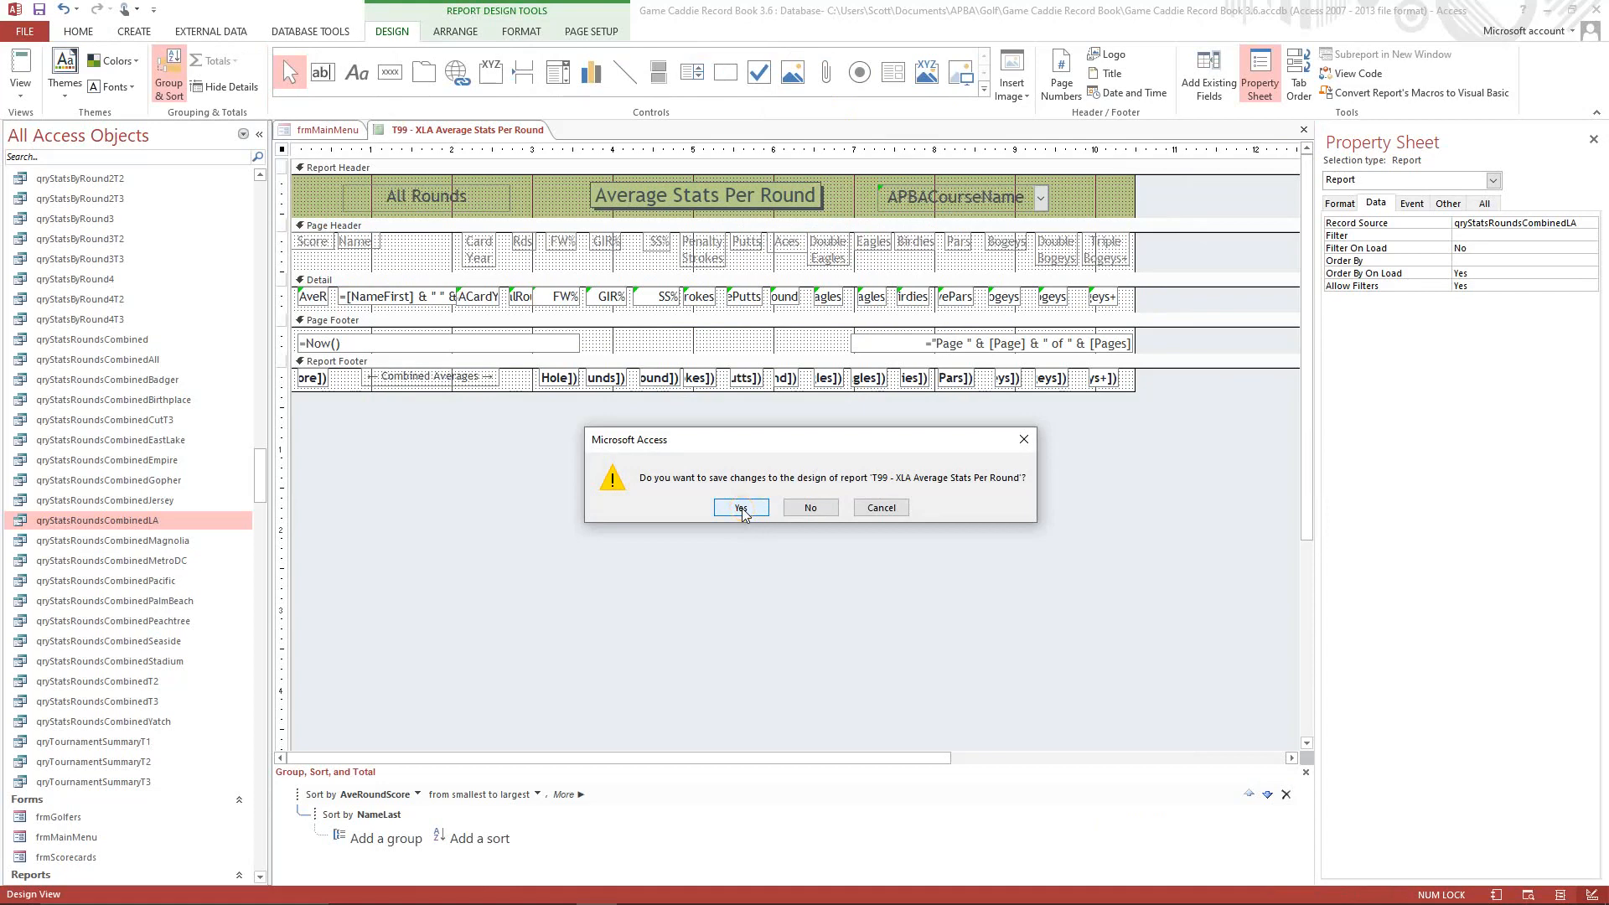
left_click(741, 508)
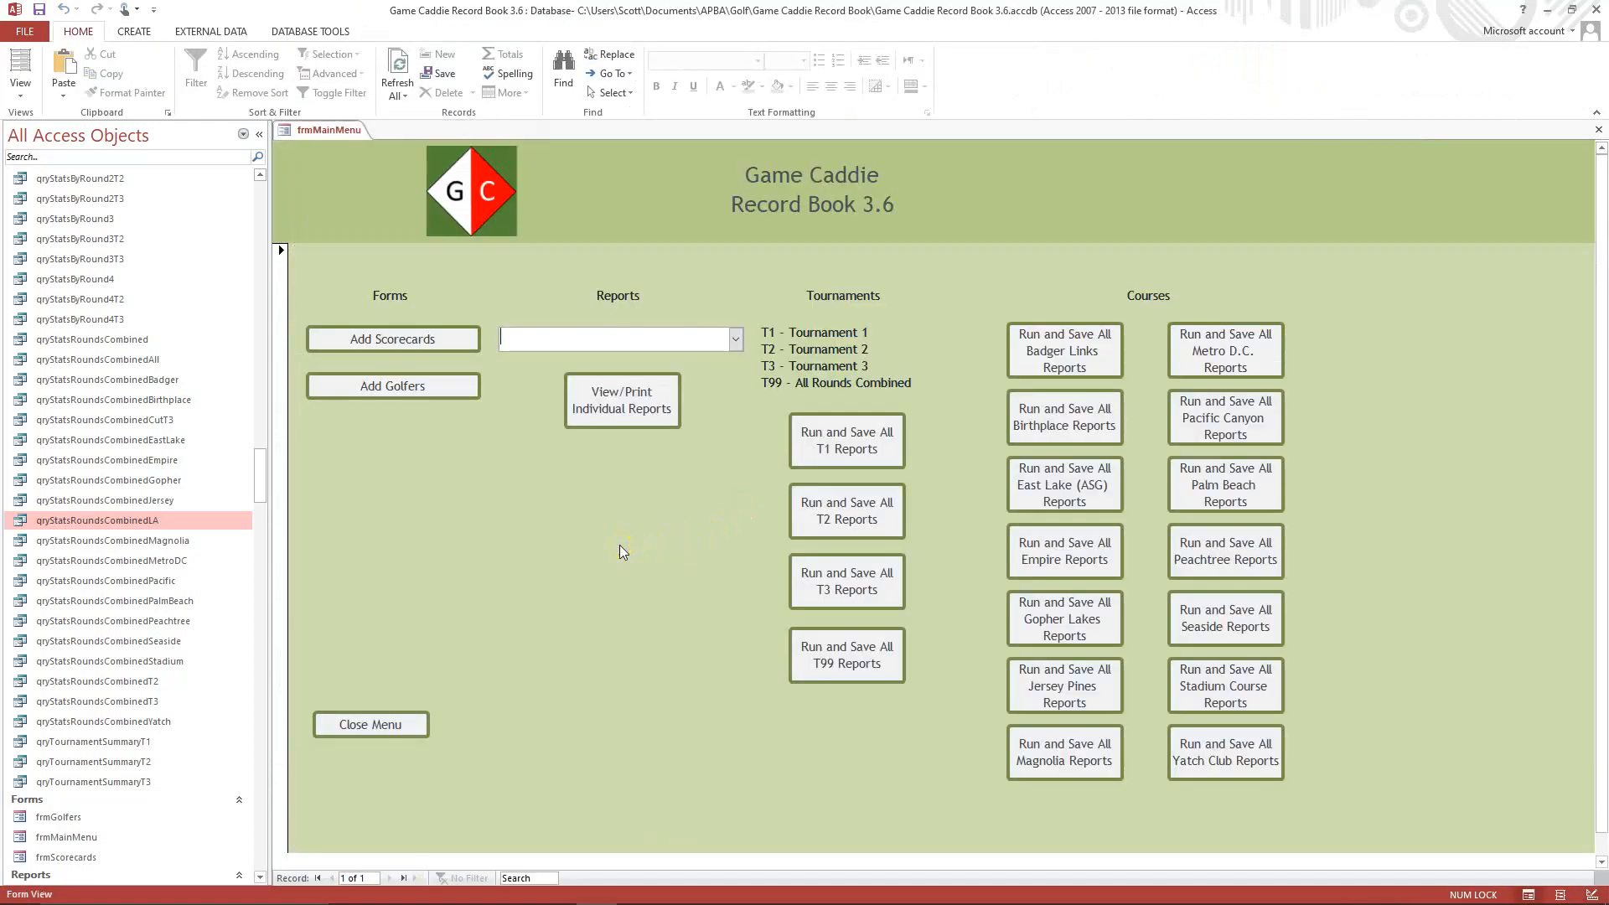
left_click(1600, 134)
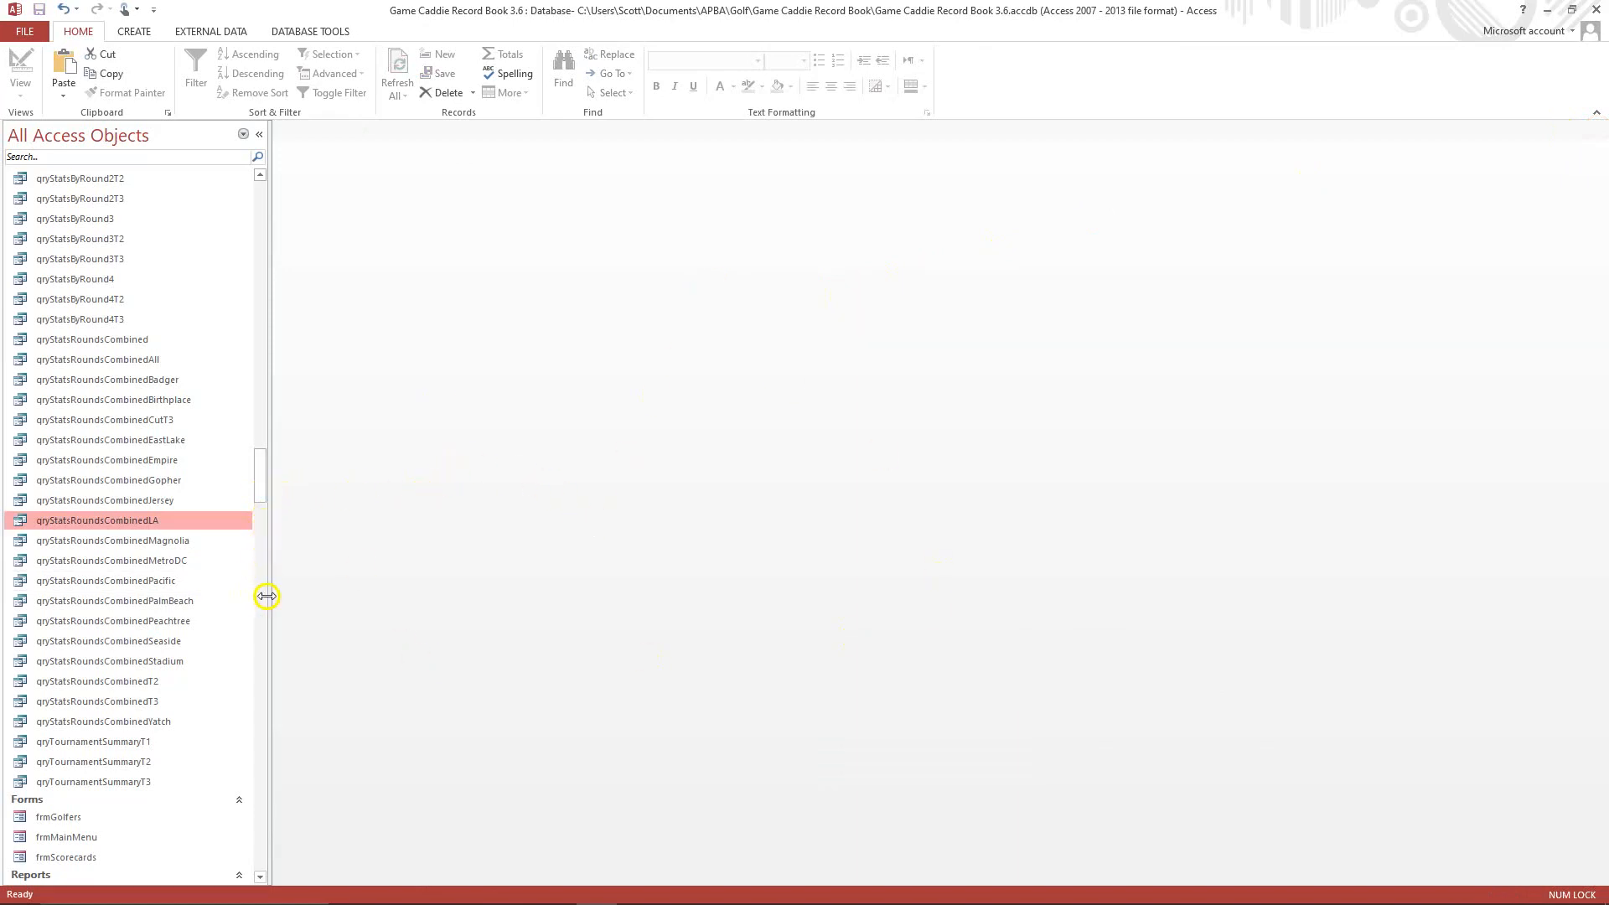
Copy the "T99 - XMagnolia FW% Rankings" report and paste it as a new report.
left_click_drag(263, 471, 269, 680)
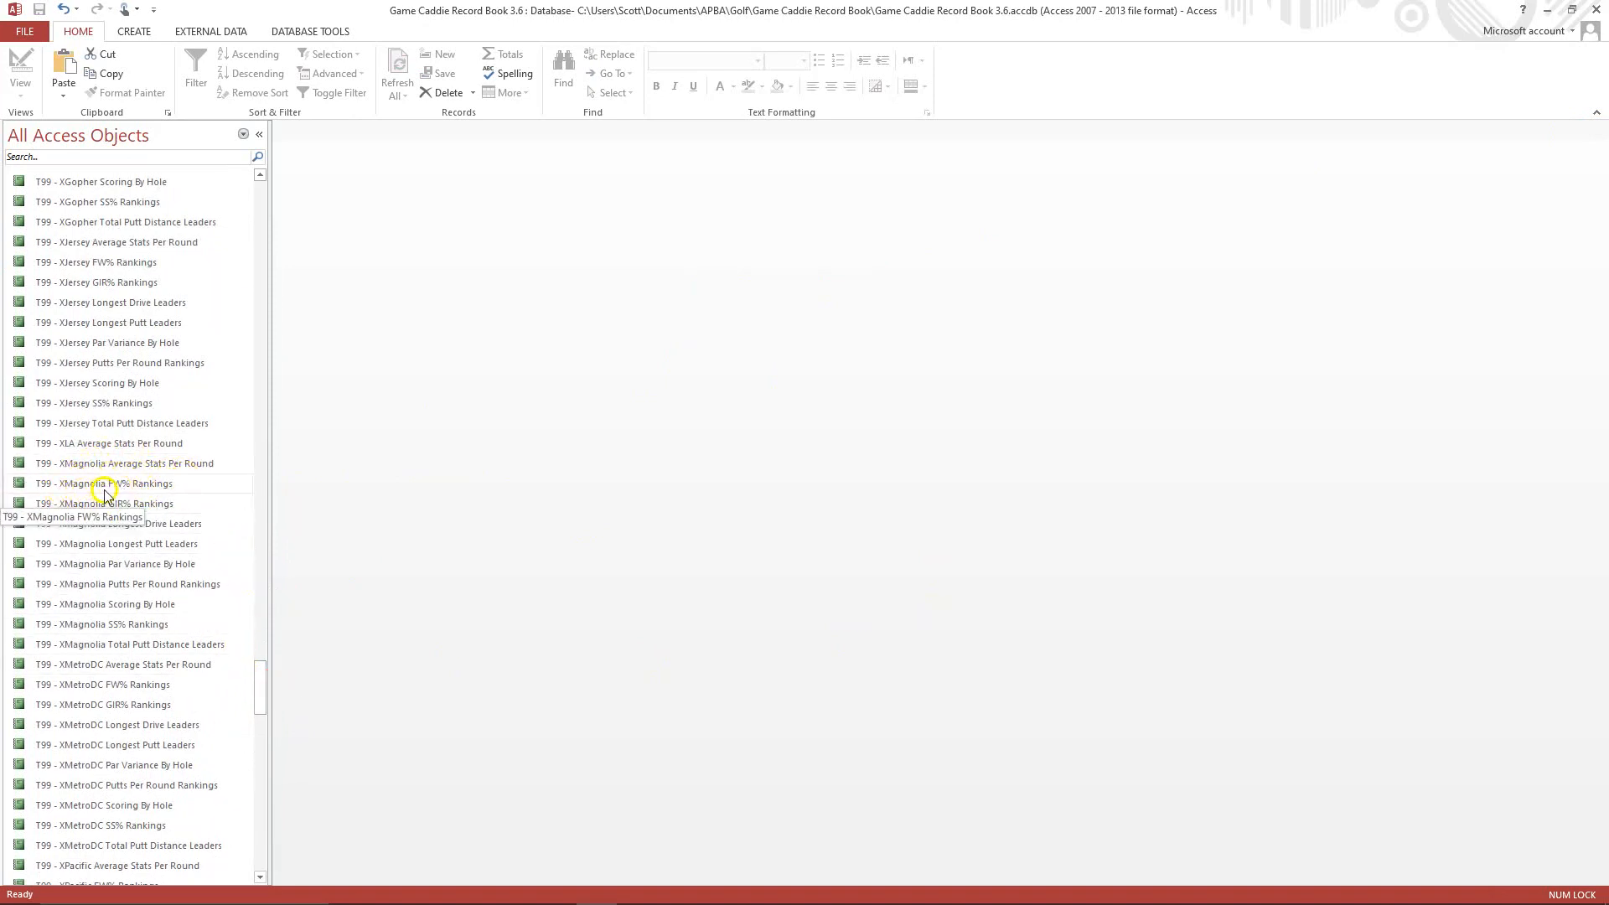
left_click(149, 488)
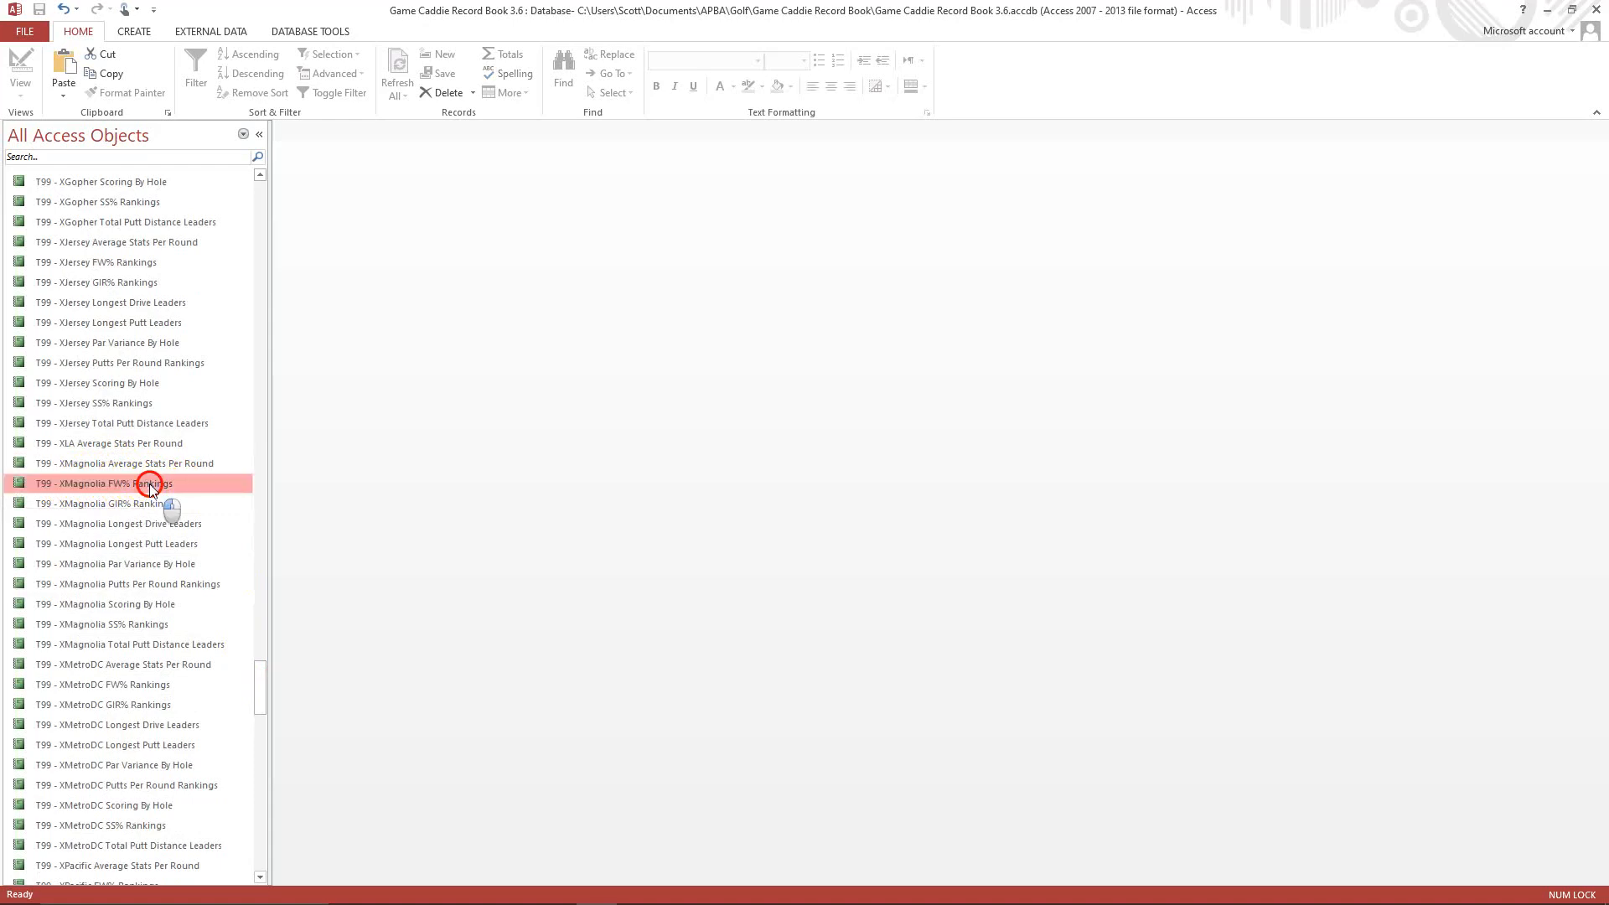
right_click(149, 487)
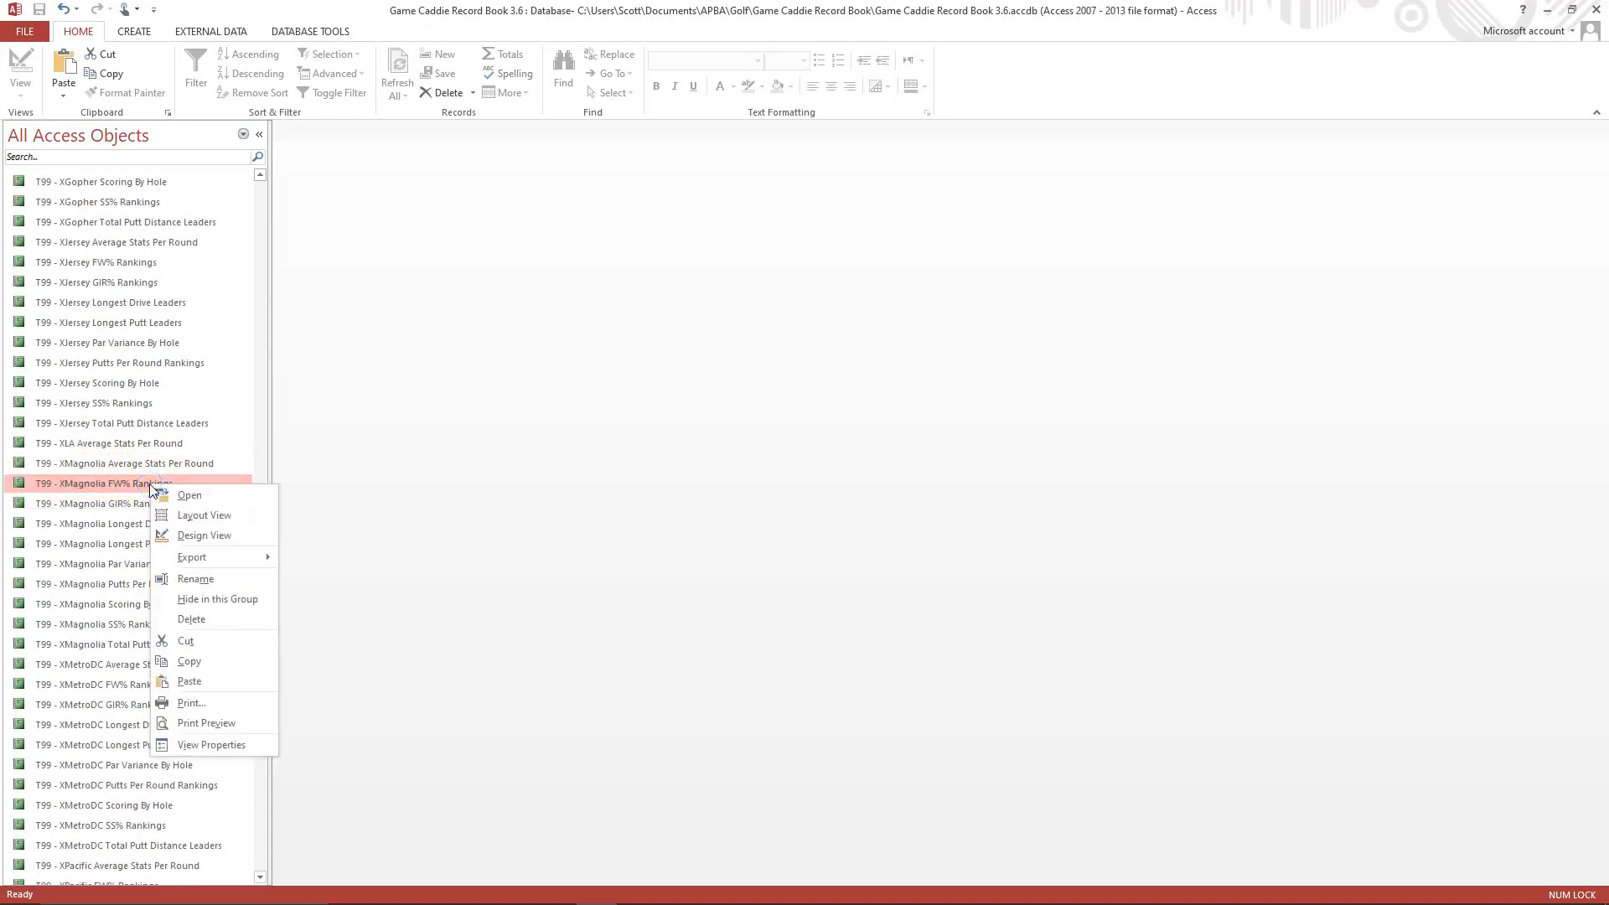
left_click(205, 661)
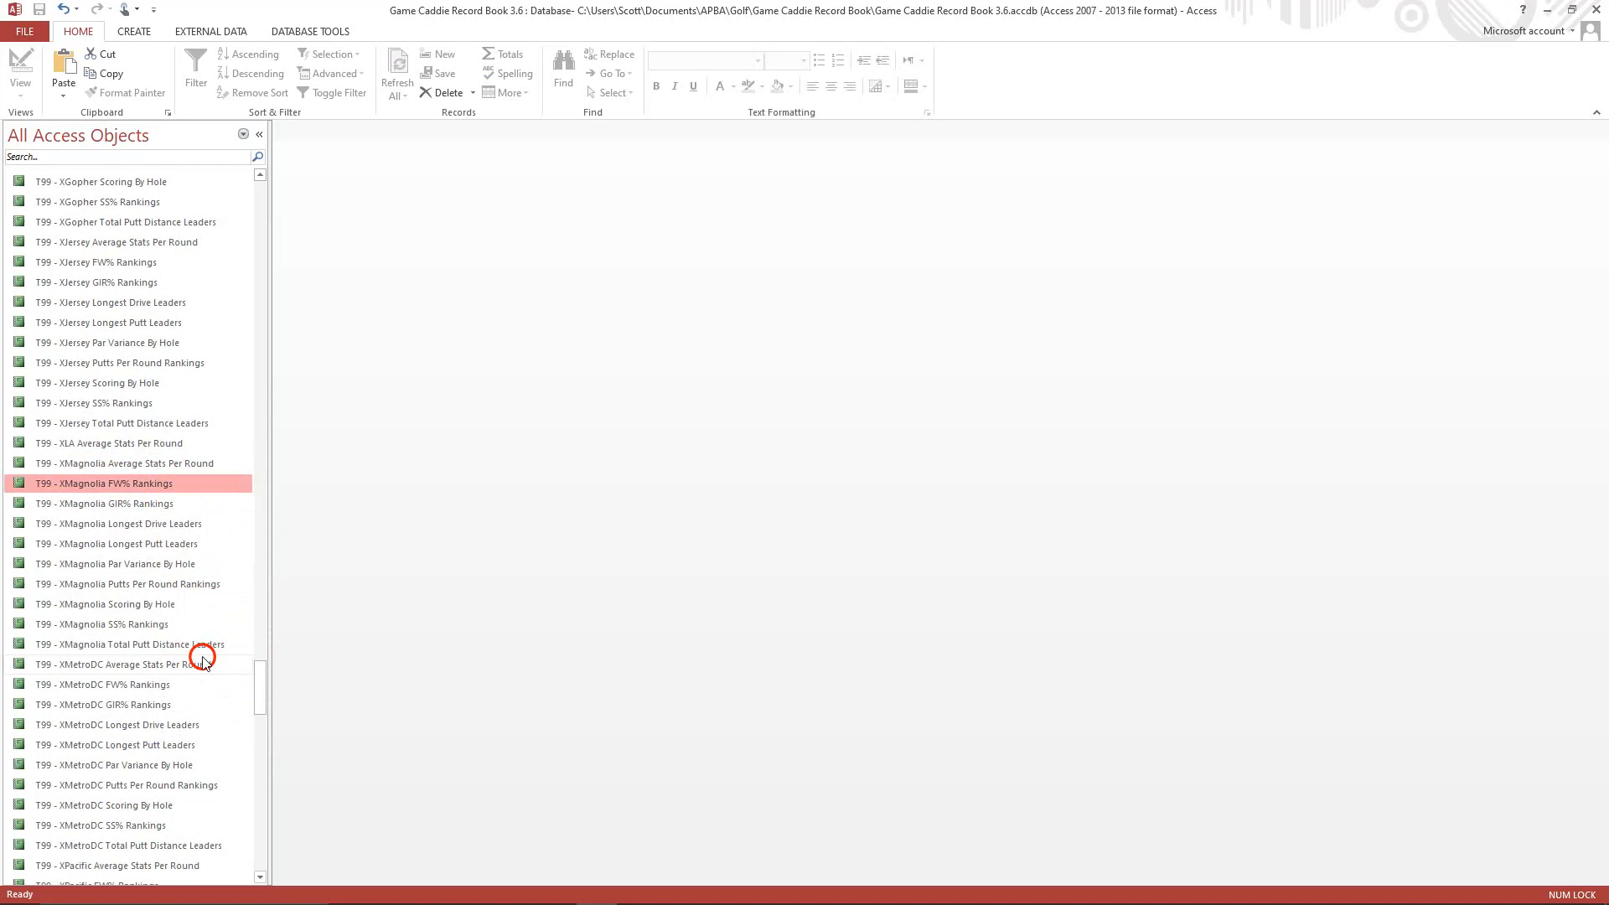
right_click(130, 526)
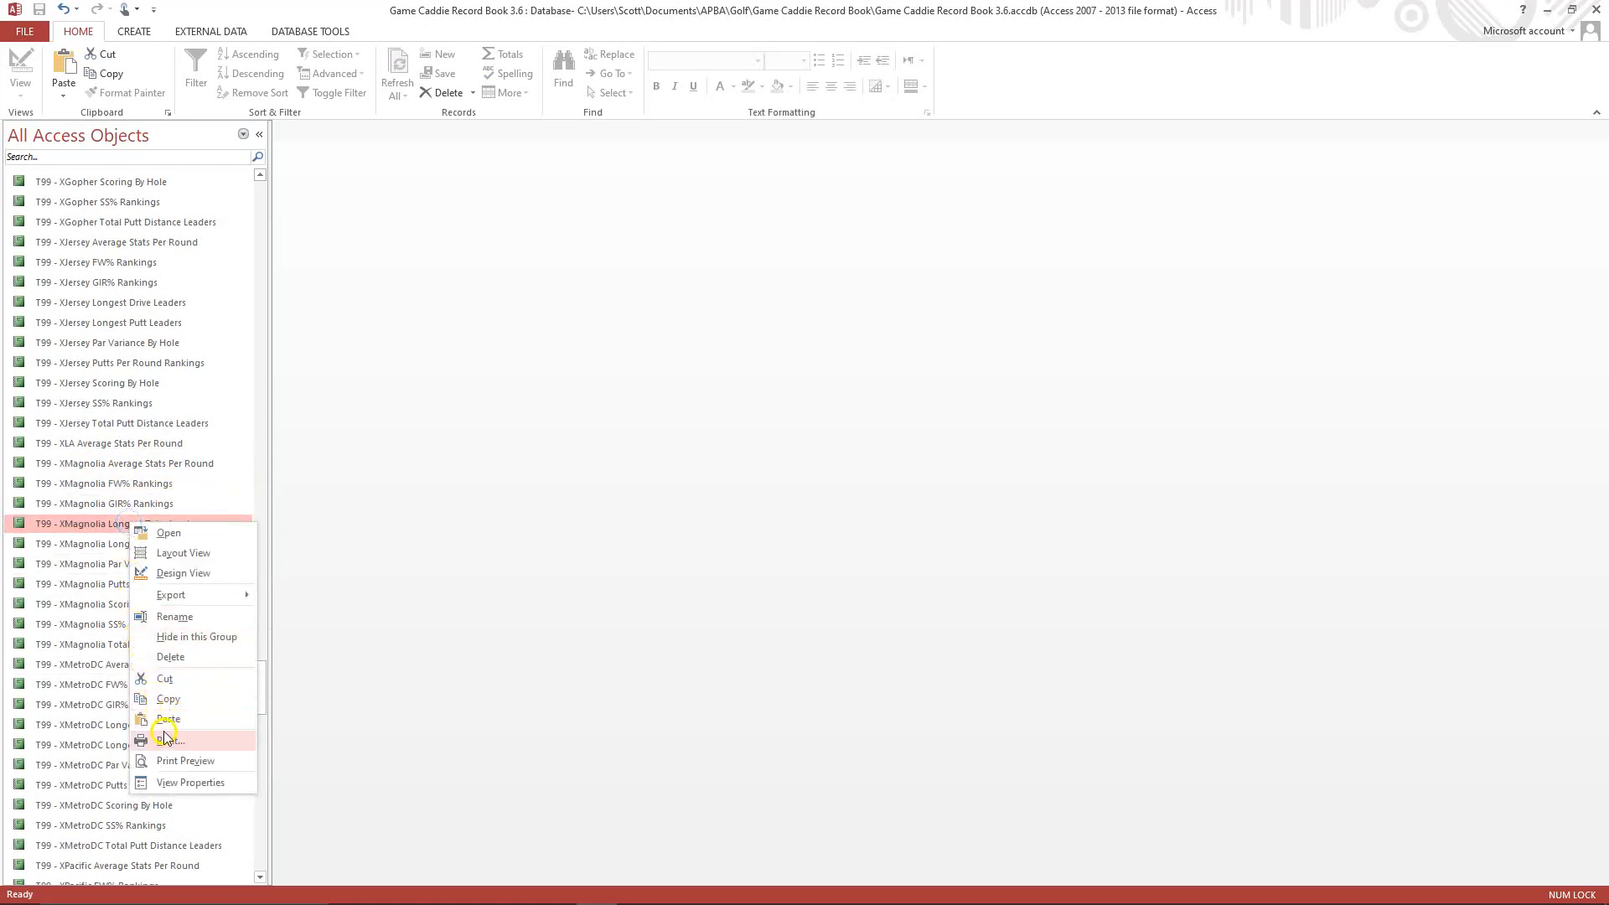
left_click(168, 718)
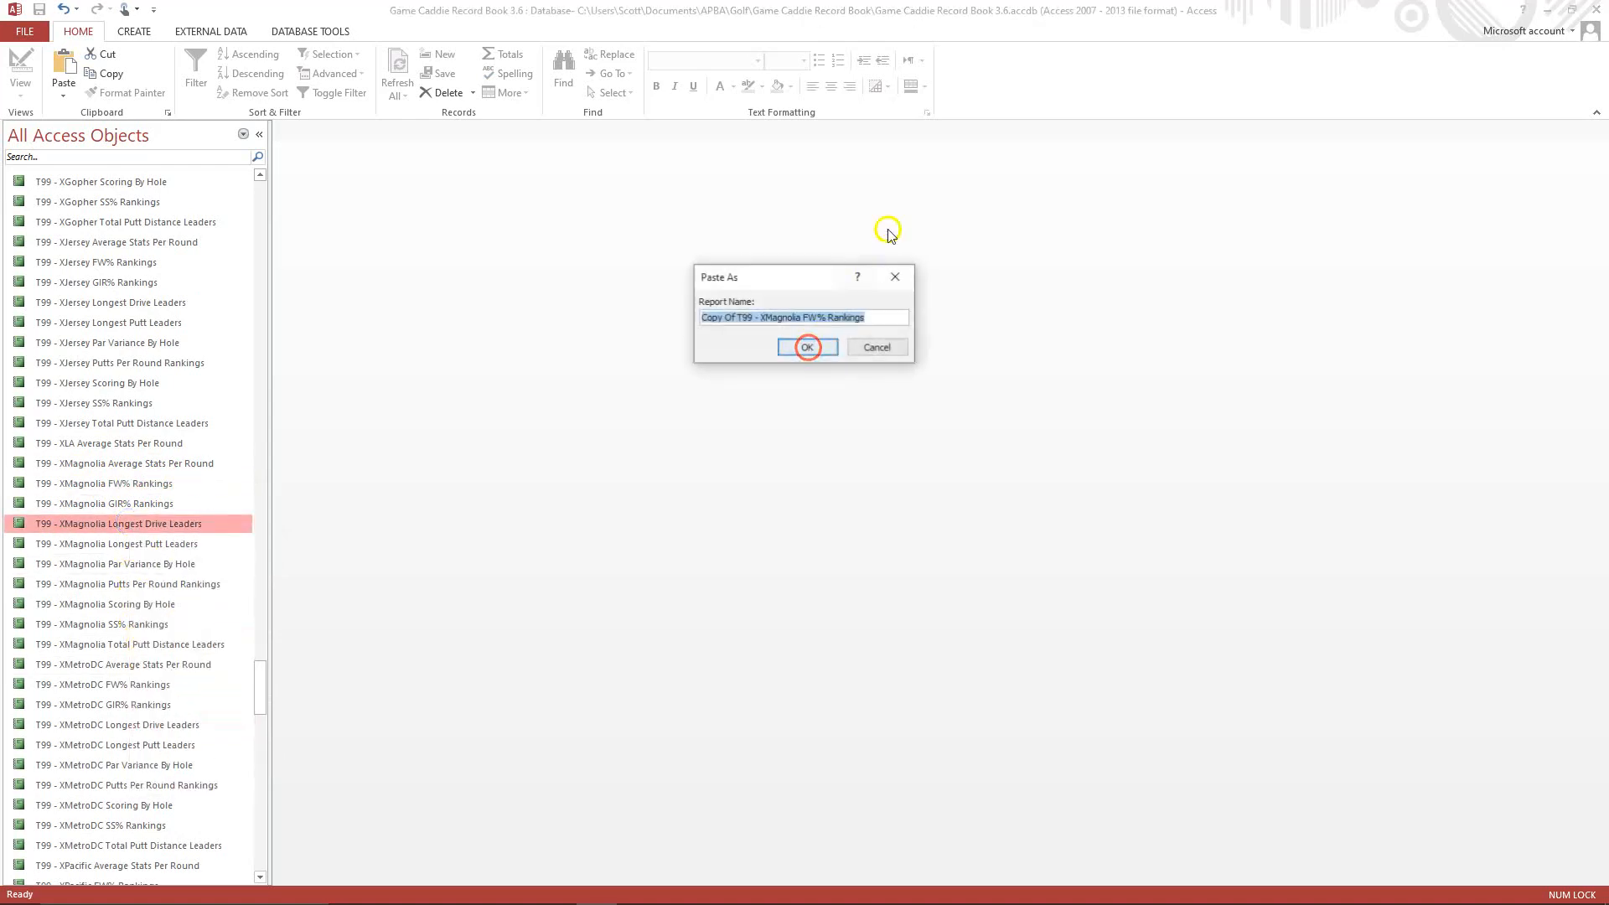
Name the pasted report "T99 - XLA FW% Rankings" and confirm the paste.
left_click(735, 318)
key("BackSpace")
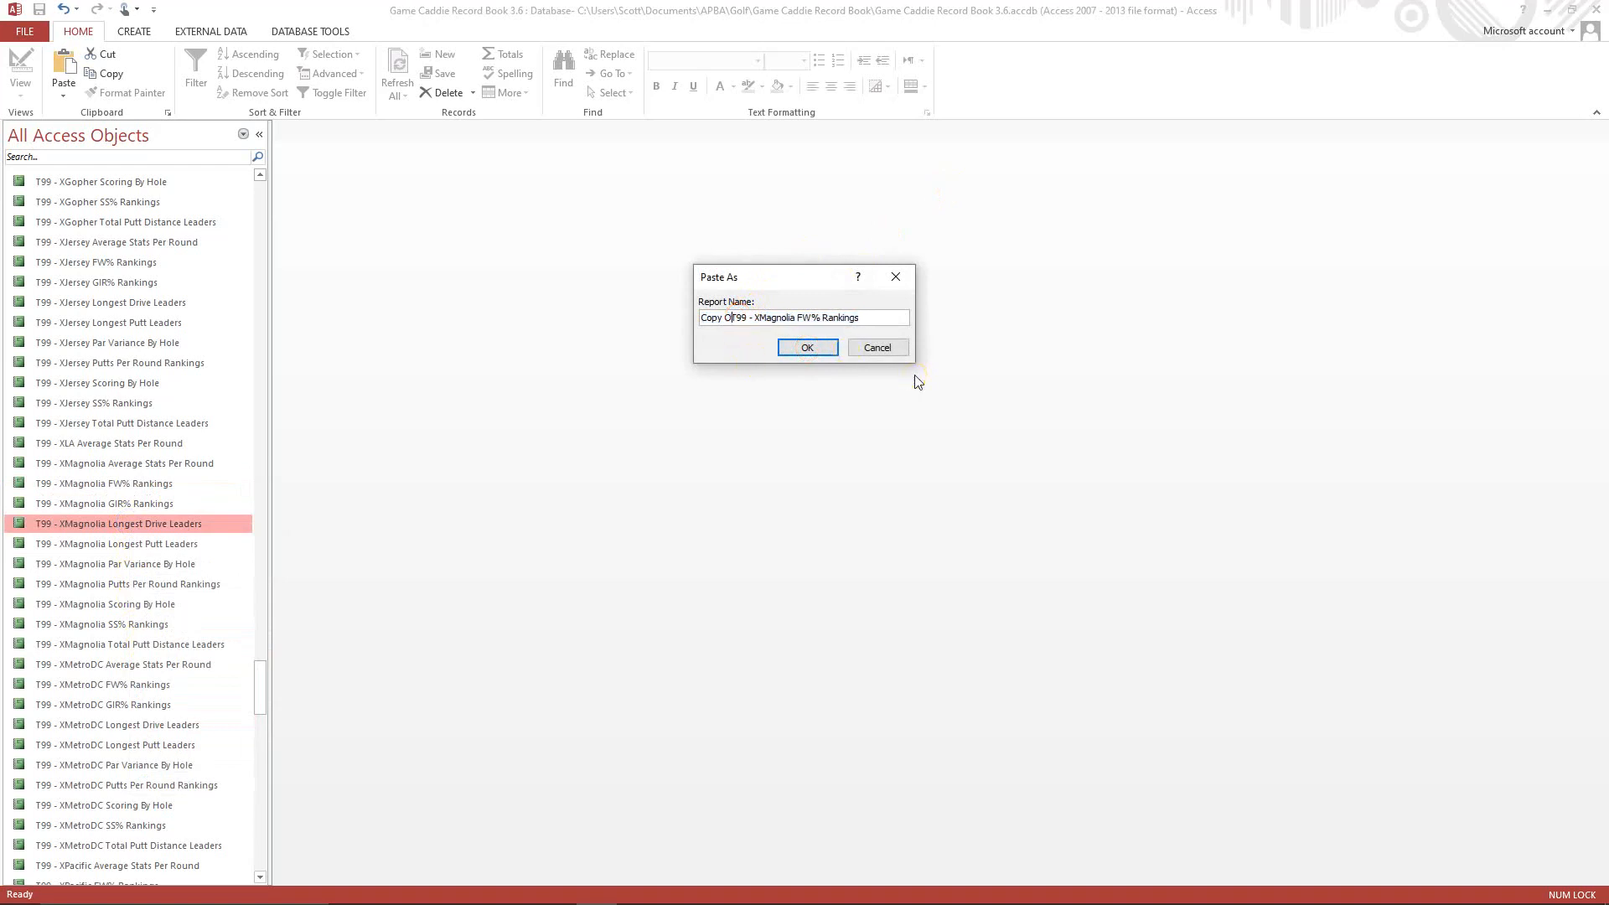
key("BackSpace")
key("BackSpace")
key("BackSpace")
key("BackSpace")
key("BackSpace")
key("BackSpace")
key("BackSpace")
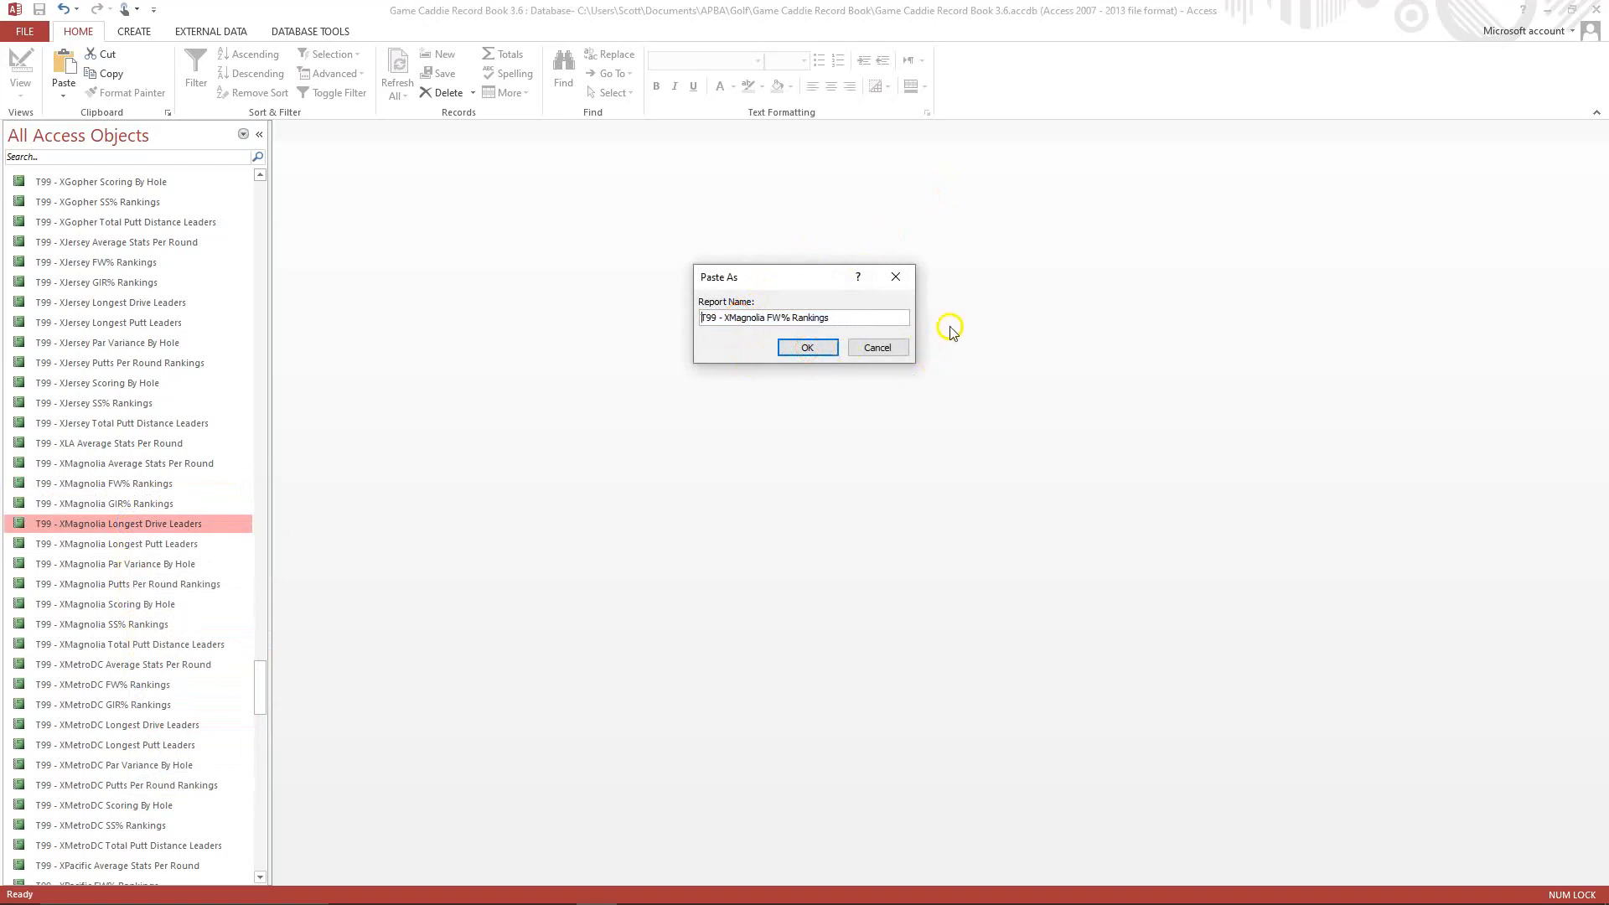
left_click(728, 317)
key("Delete")
key("Delete")
key("Delete")
key("Delete")
key("Delete")
key("Delete")
left_click(797, 347)
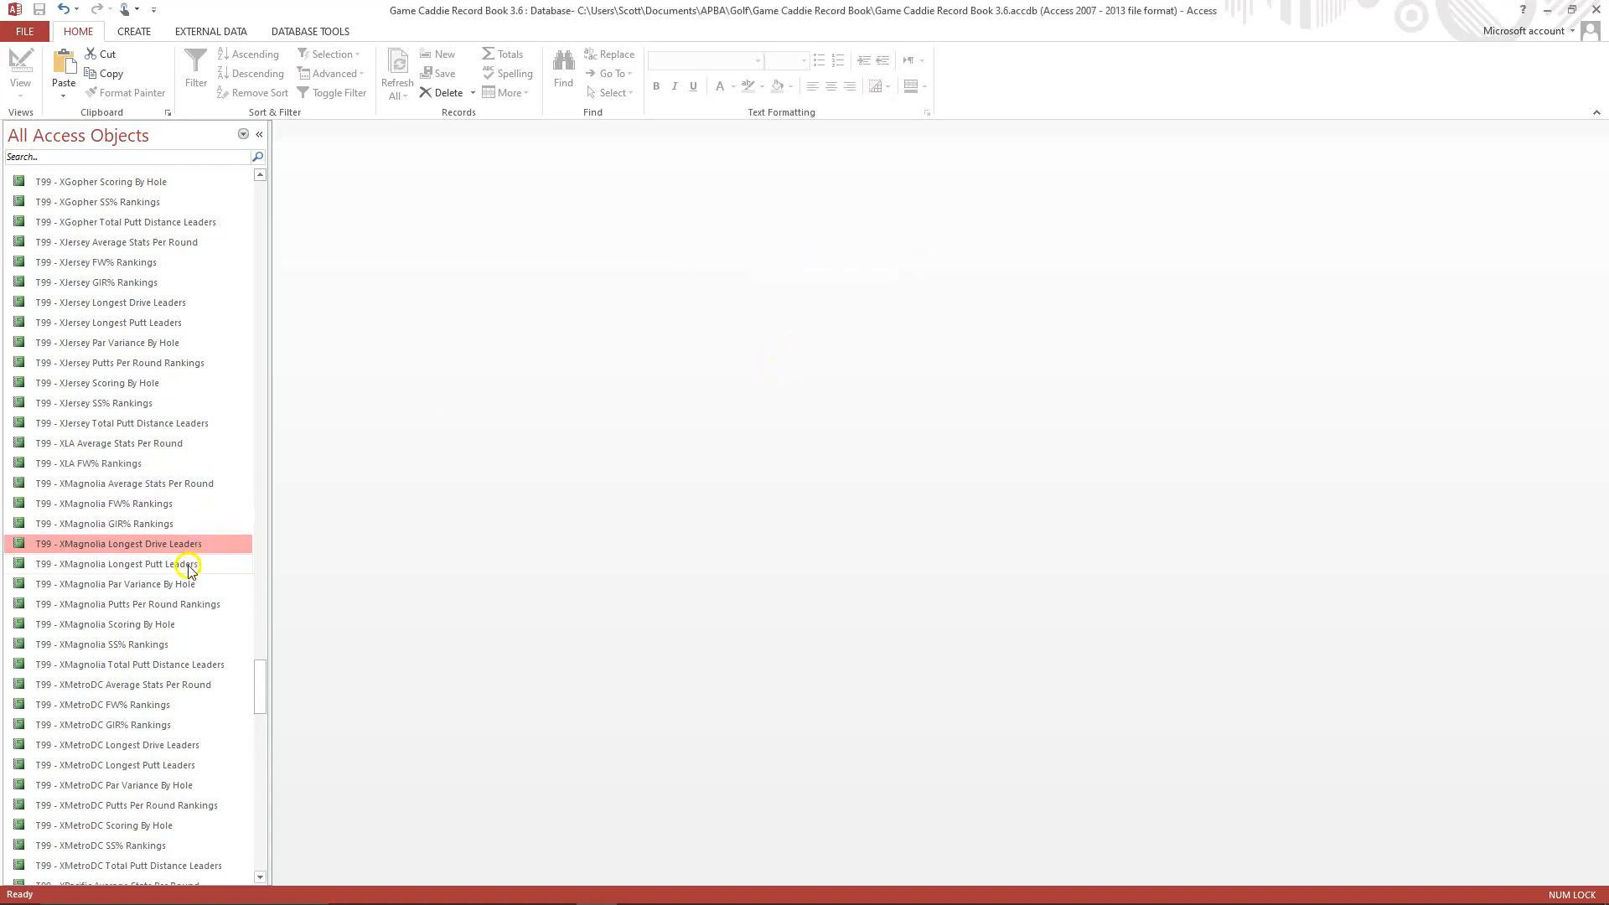
Open the "T99 - XLA FW% Rankings" report in Design View and change the header's course label to "Los Angeles".
left_click(117, 466)
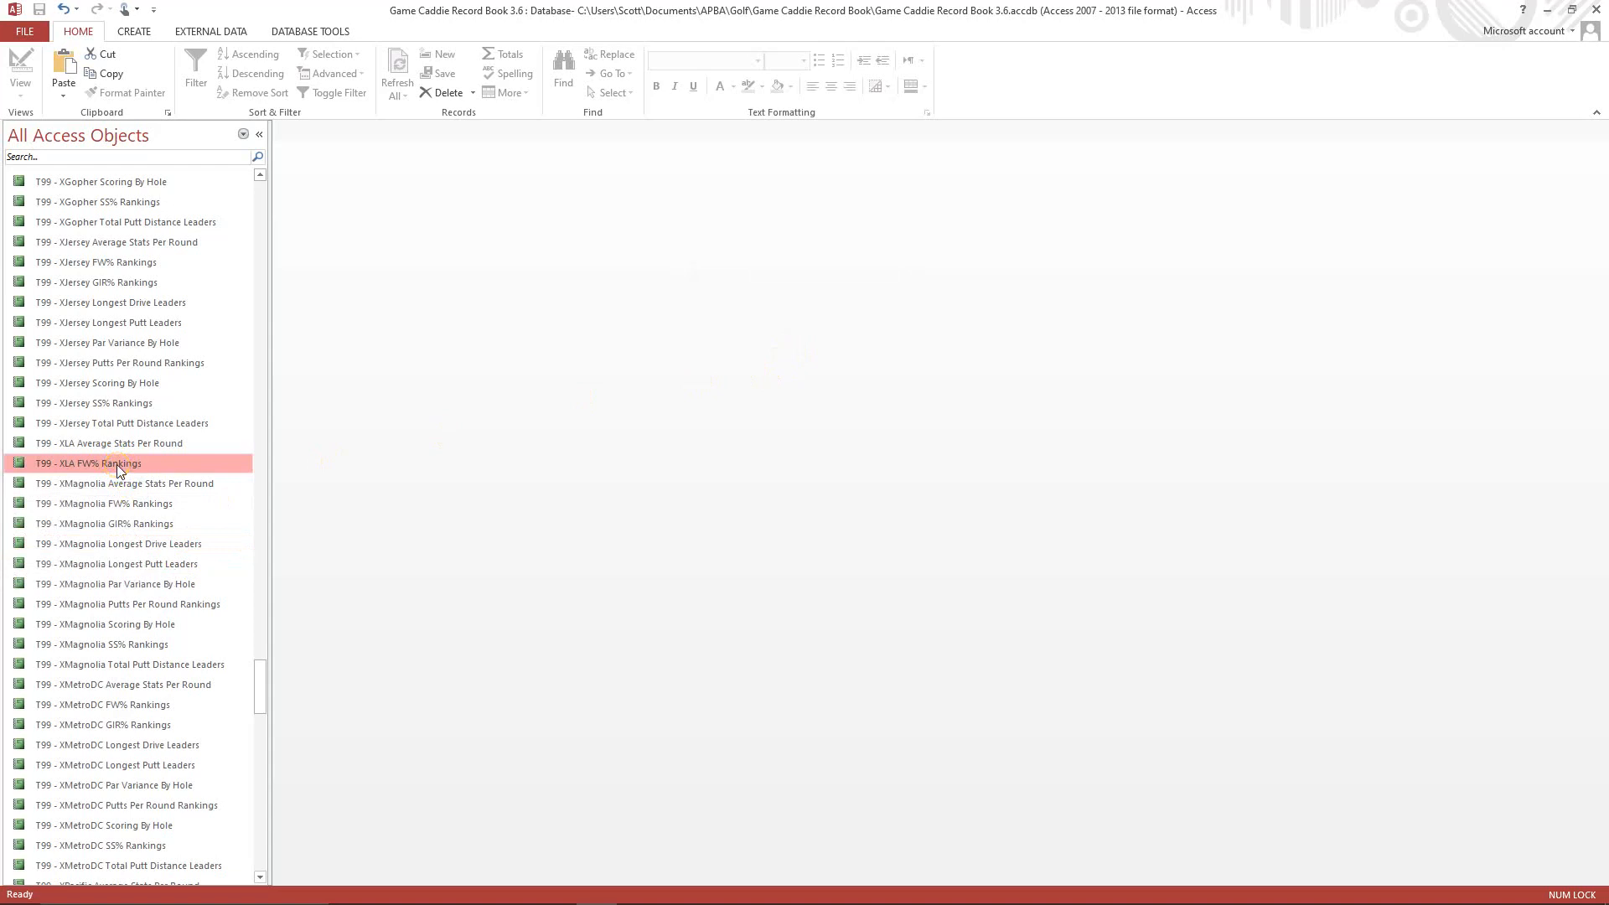
right_click(118, 470)
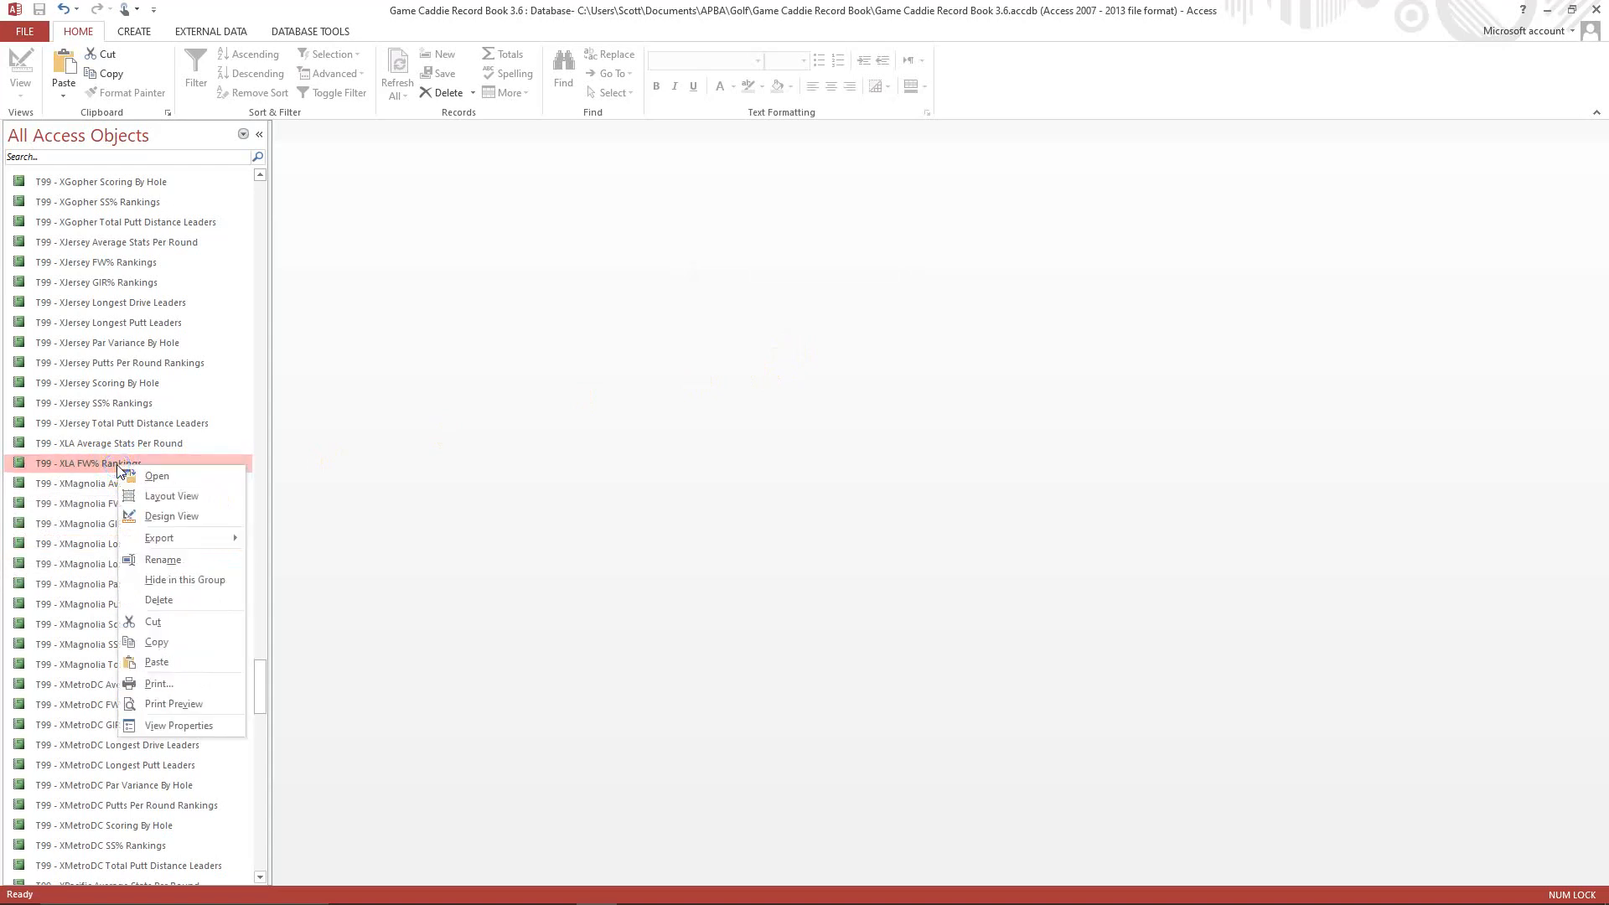
left_click(171, 515)
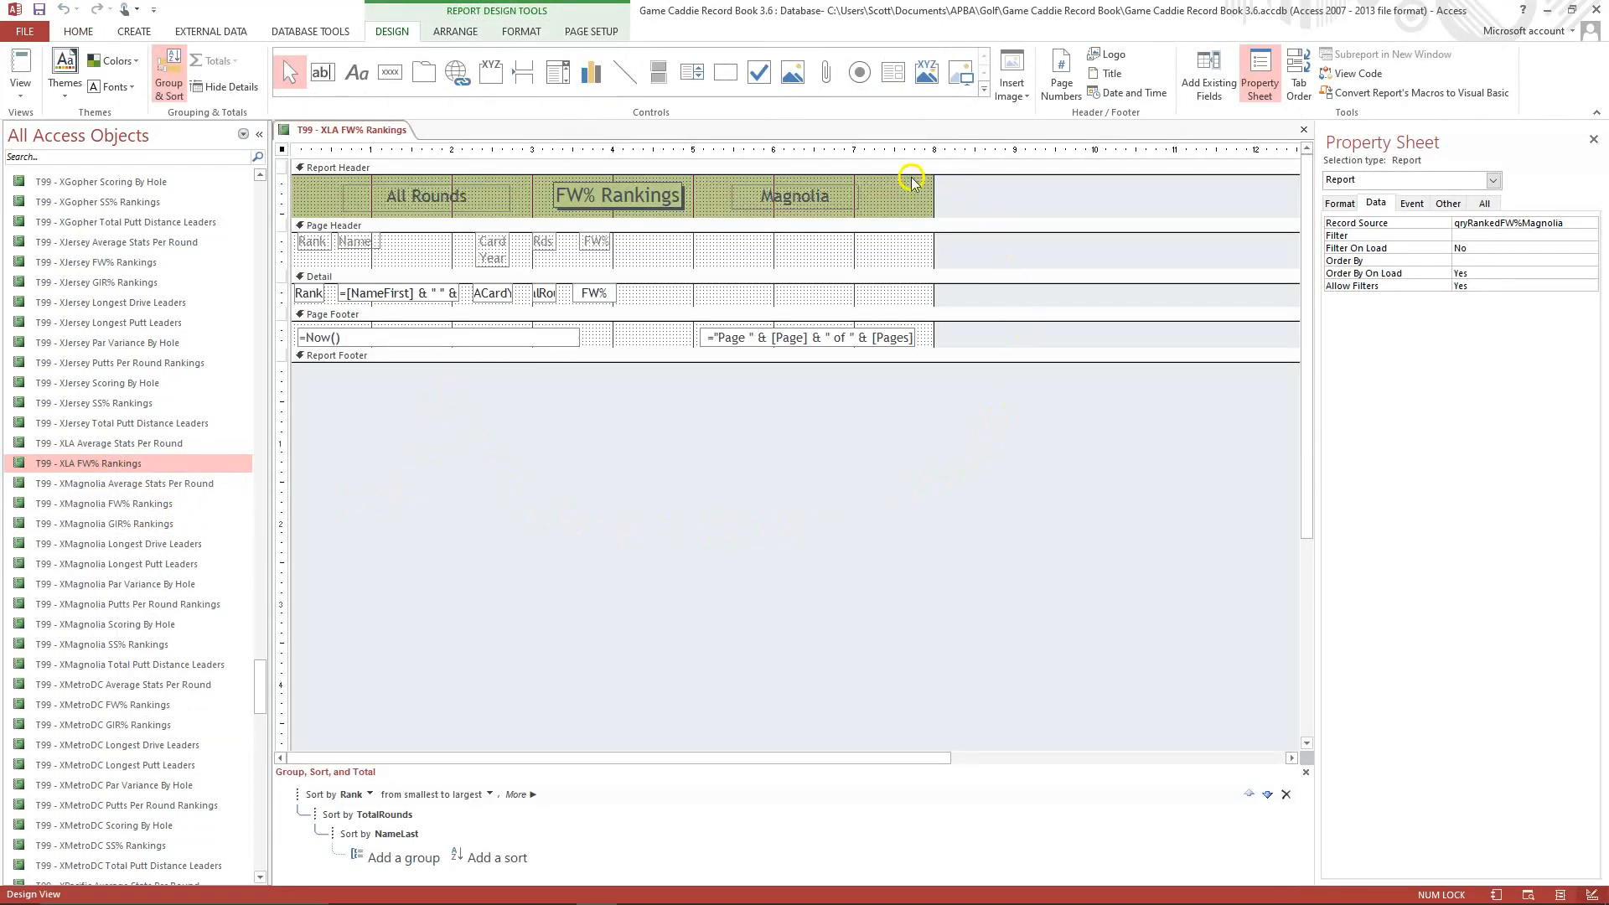
left_click(800, 196)
left_click(788, 201)
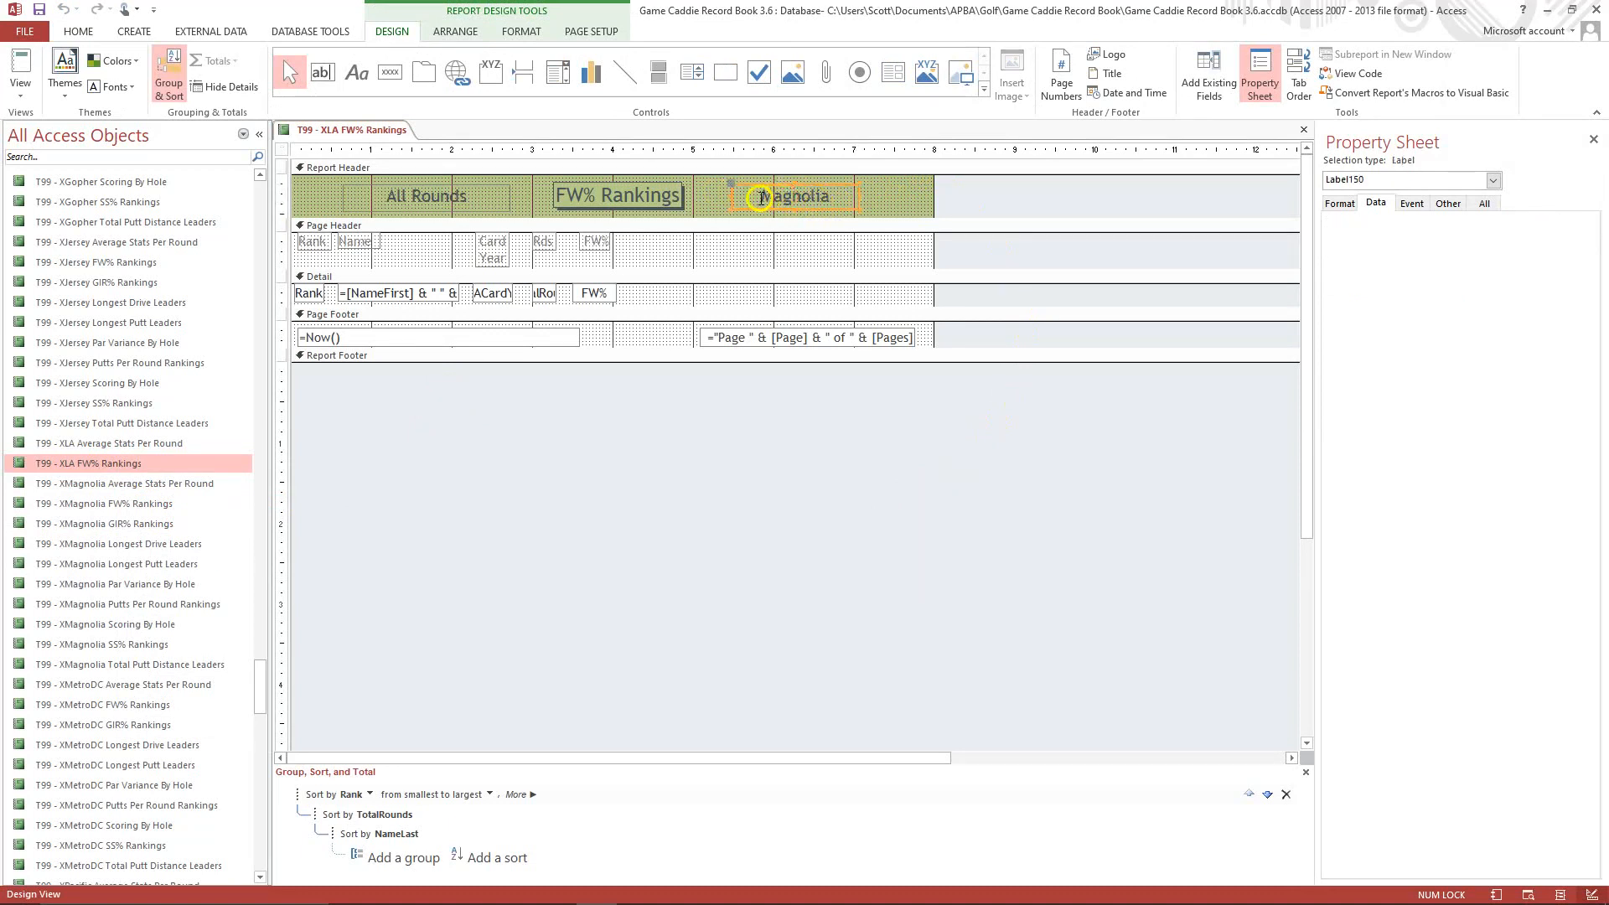
left_click(764, 191)
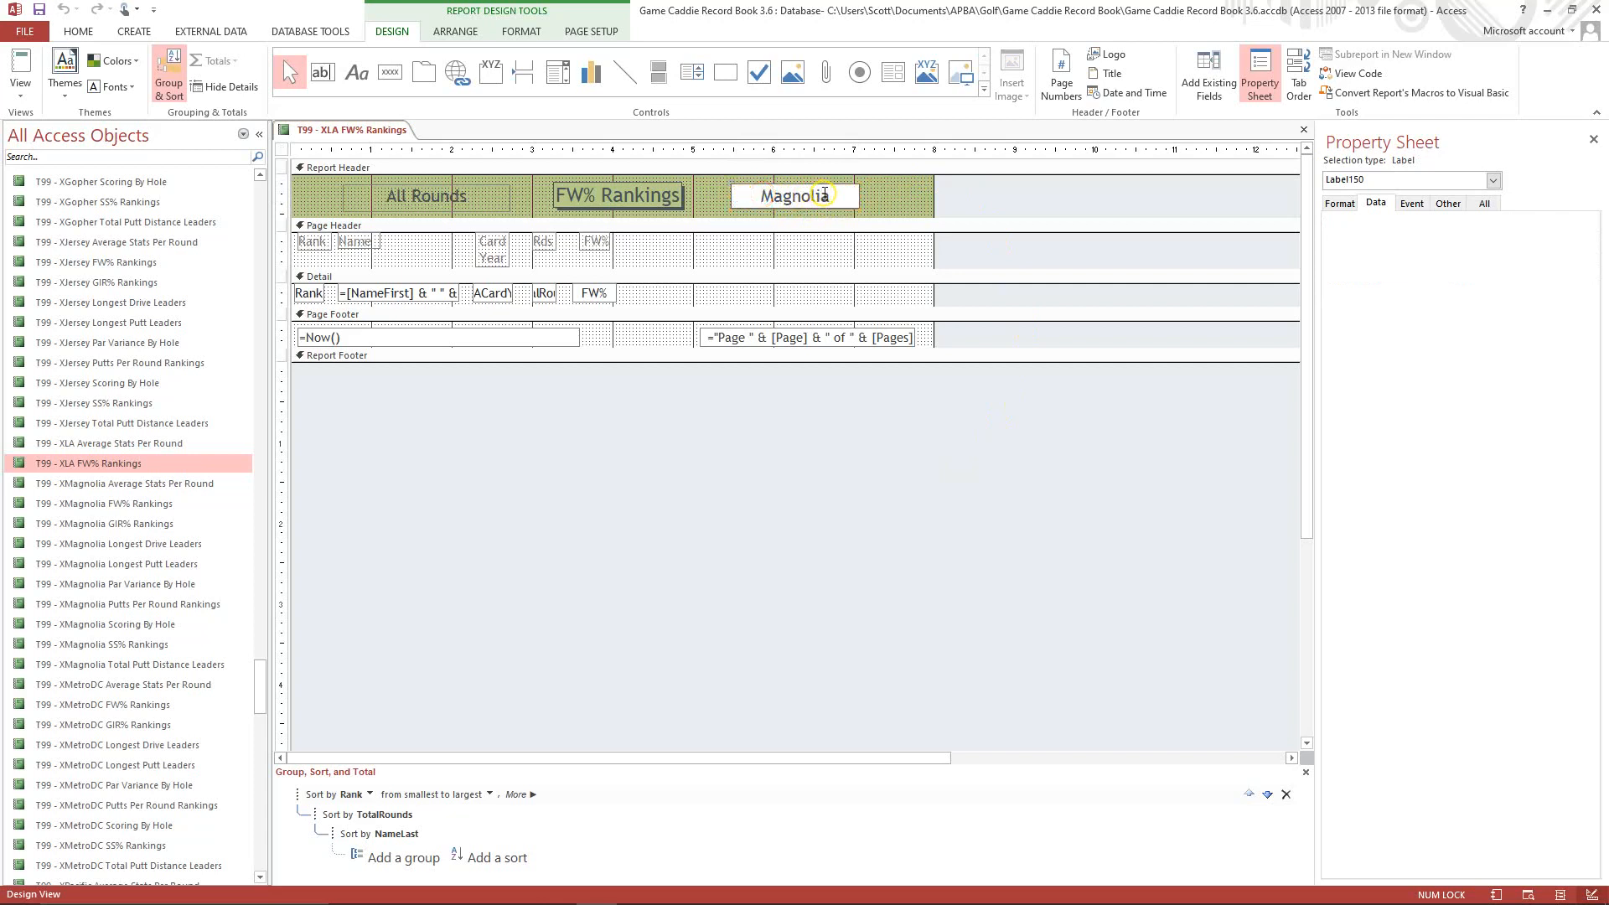
key("Delete")
key("Delete")
key("Delete")
key("Delete")
key("Delete")
key("Delete")
type("Los Angeles")
left_click(878, 199)
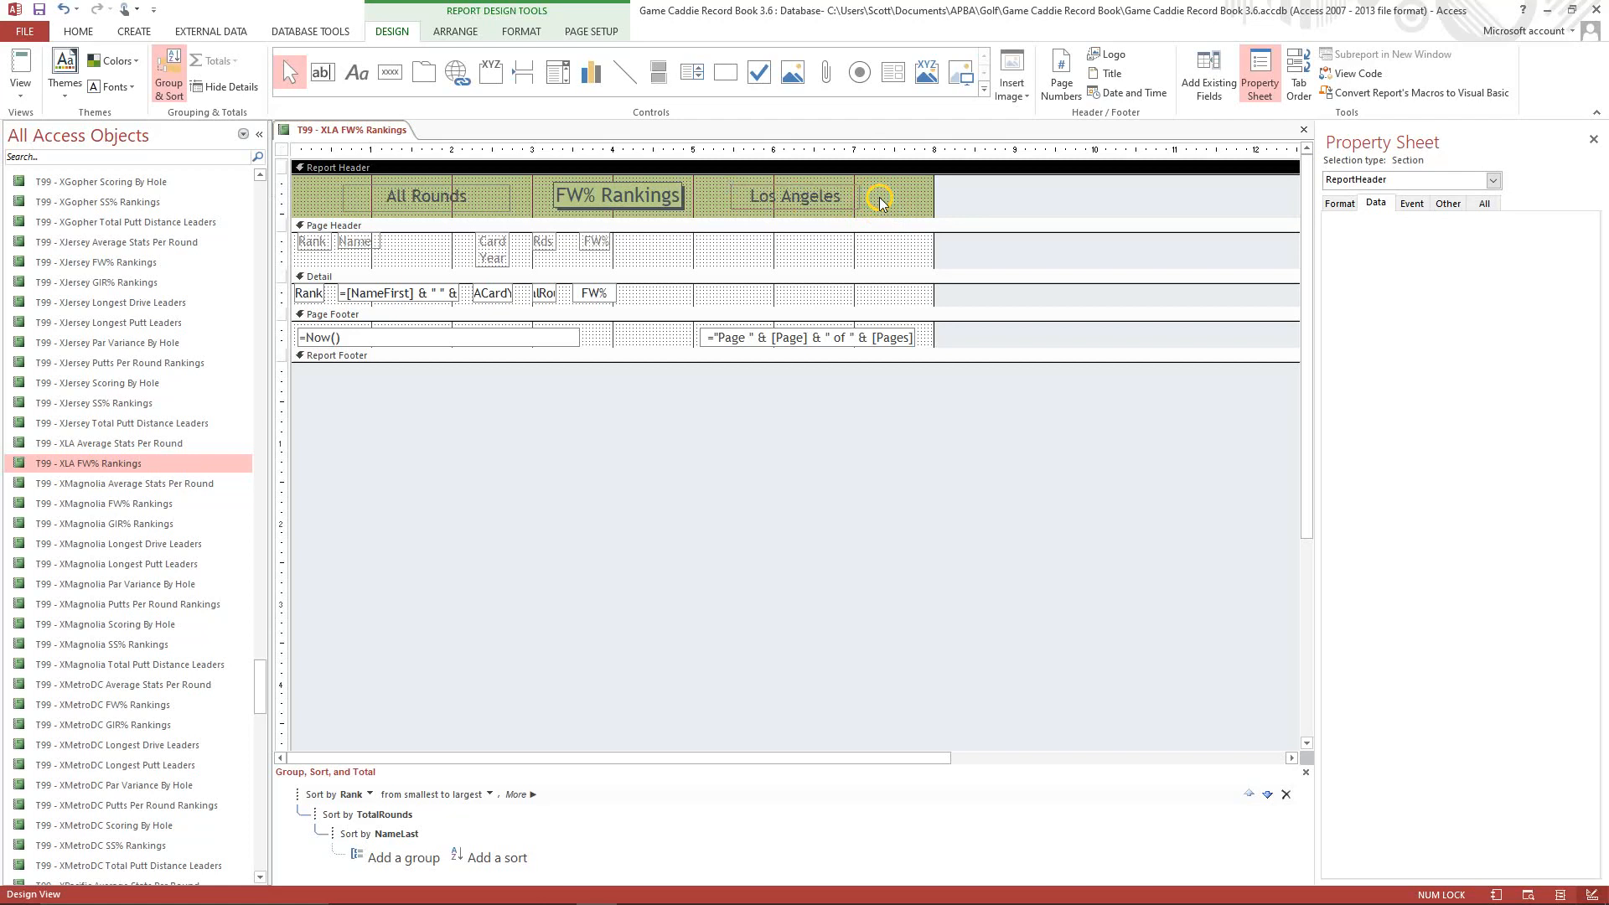
Set the report's Caption property to "T99 - XLA FW% Rankings".
left_click(1494, 181)
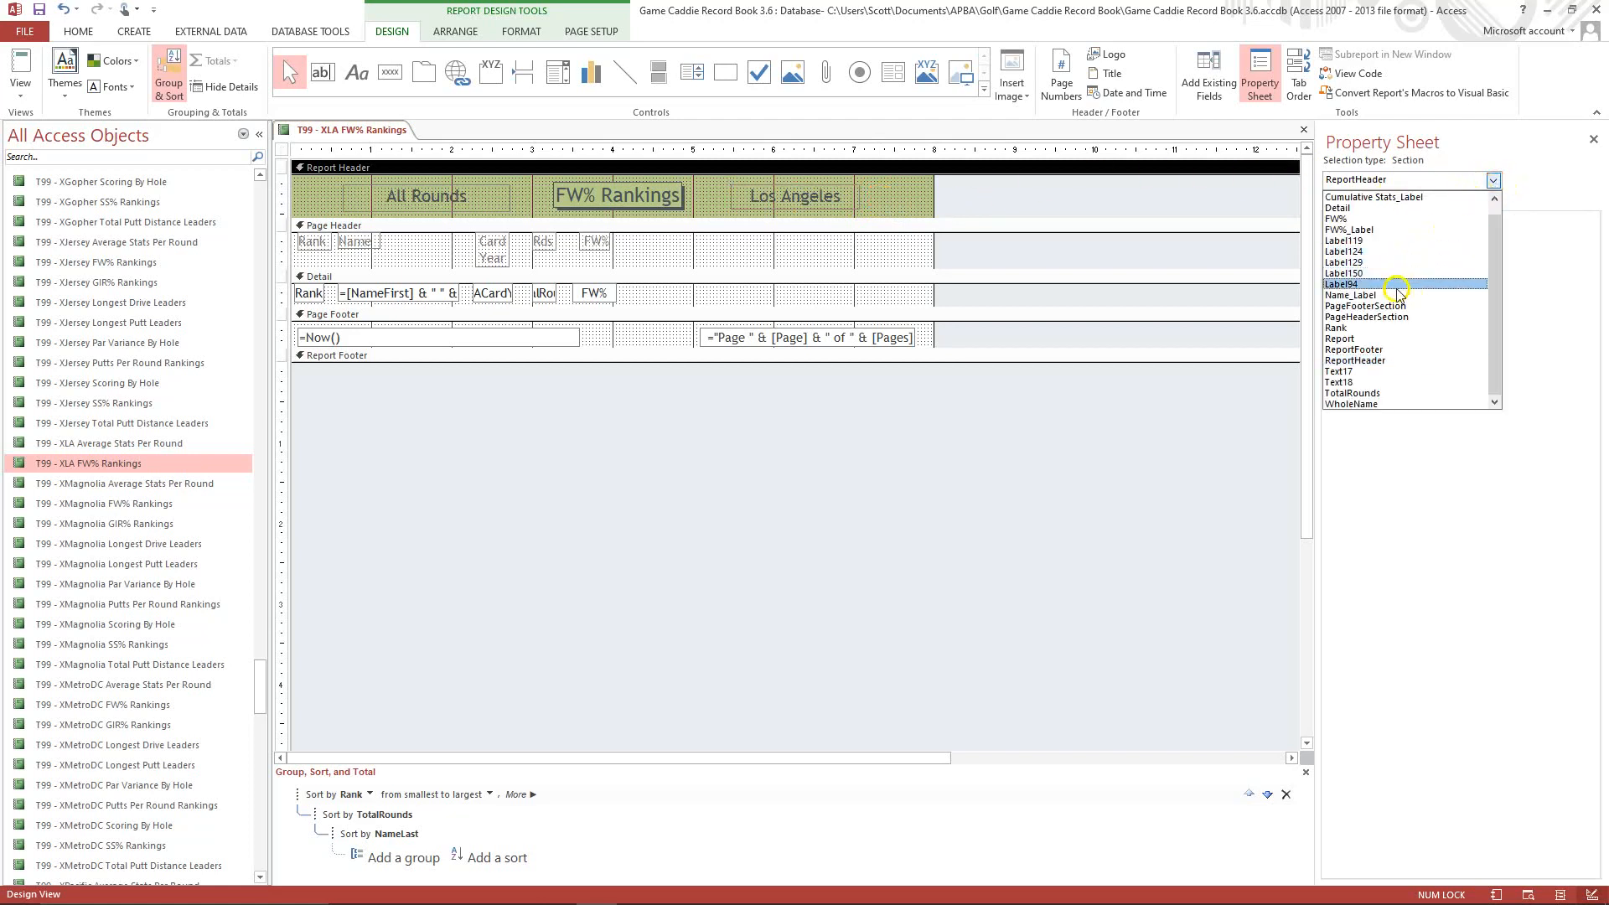
left_click(1367, 339)
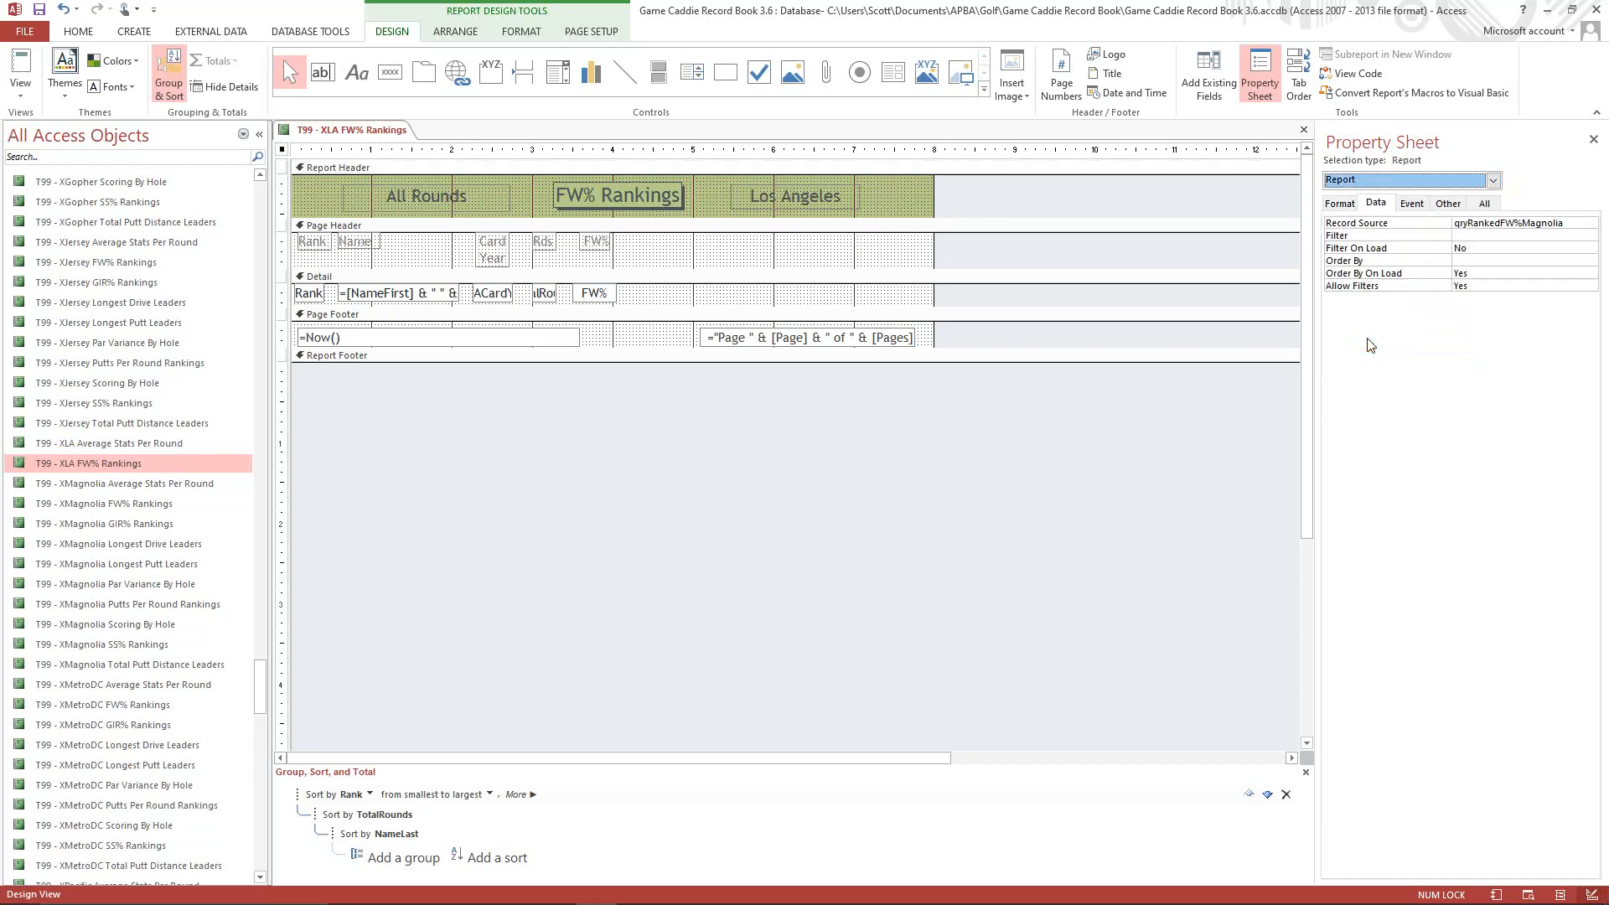
left_click(1339, 204)
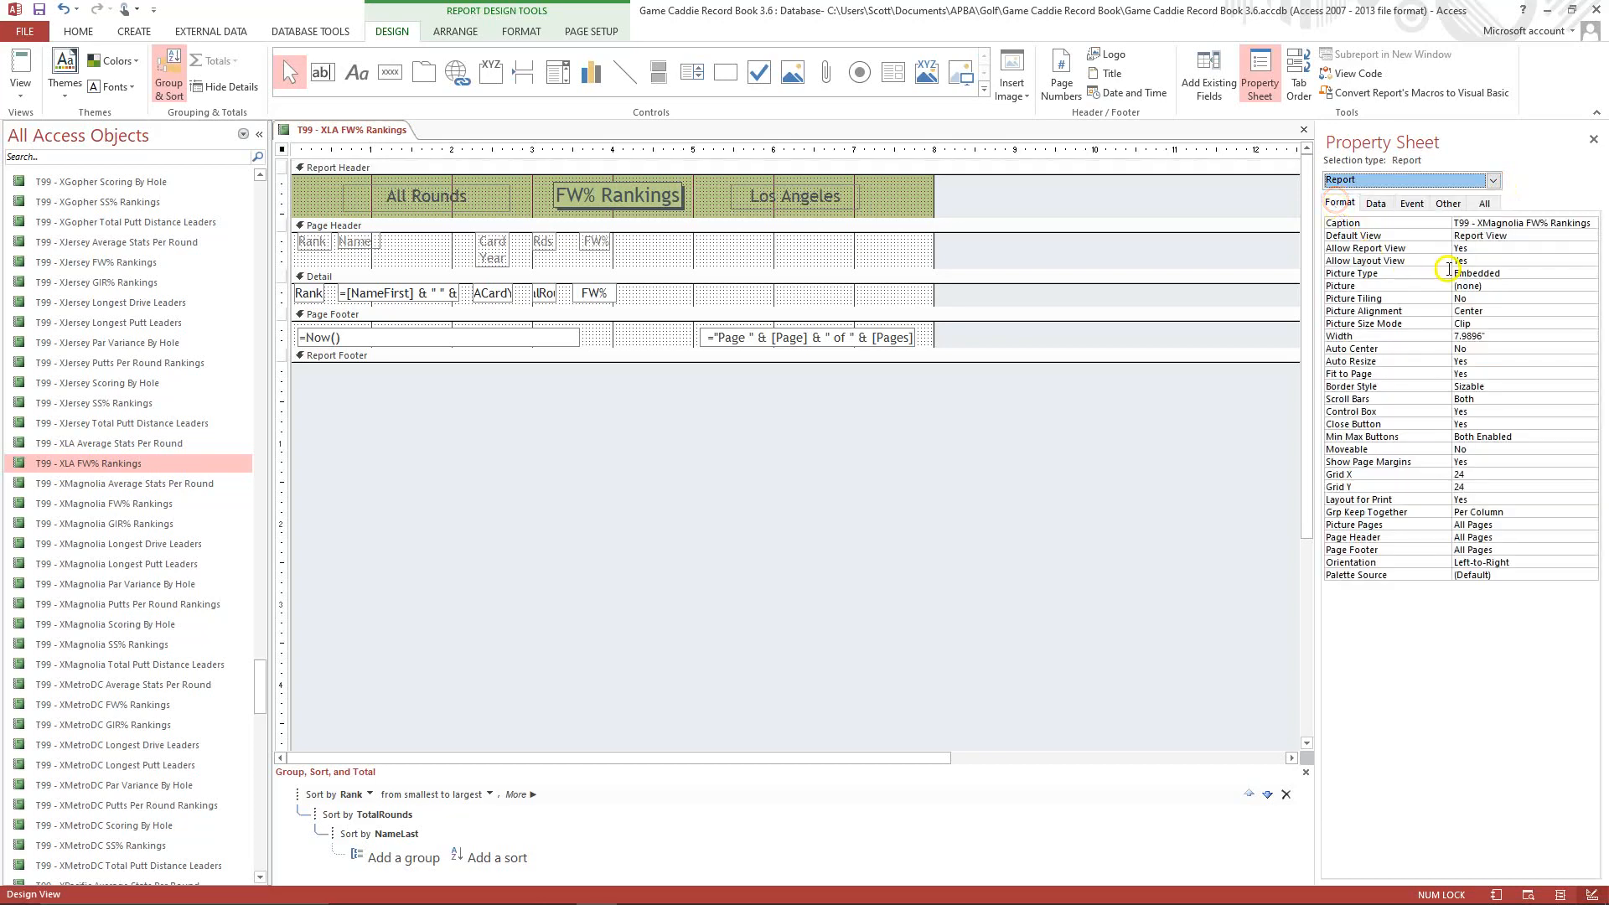
left_click(1477, 222)
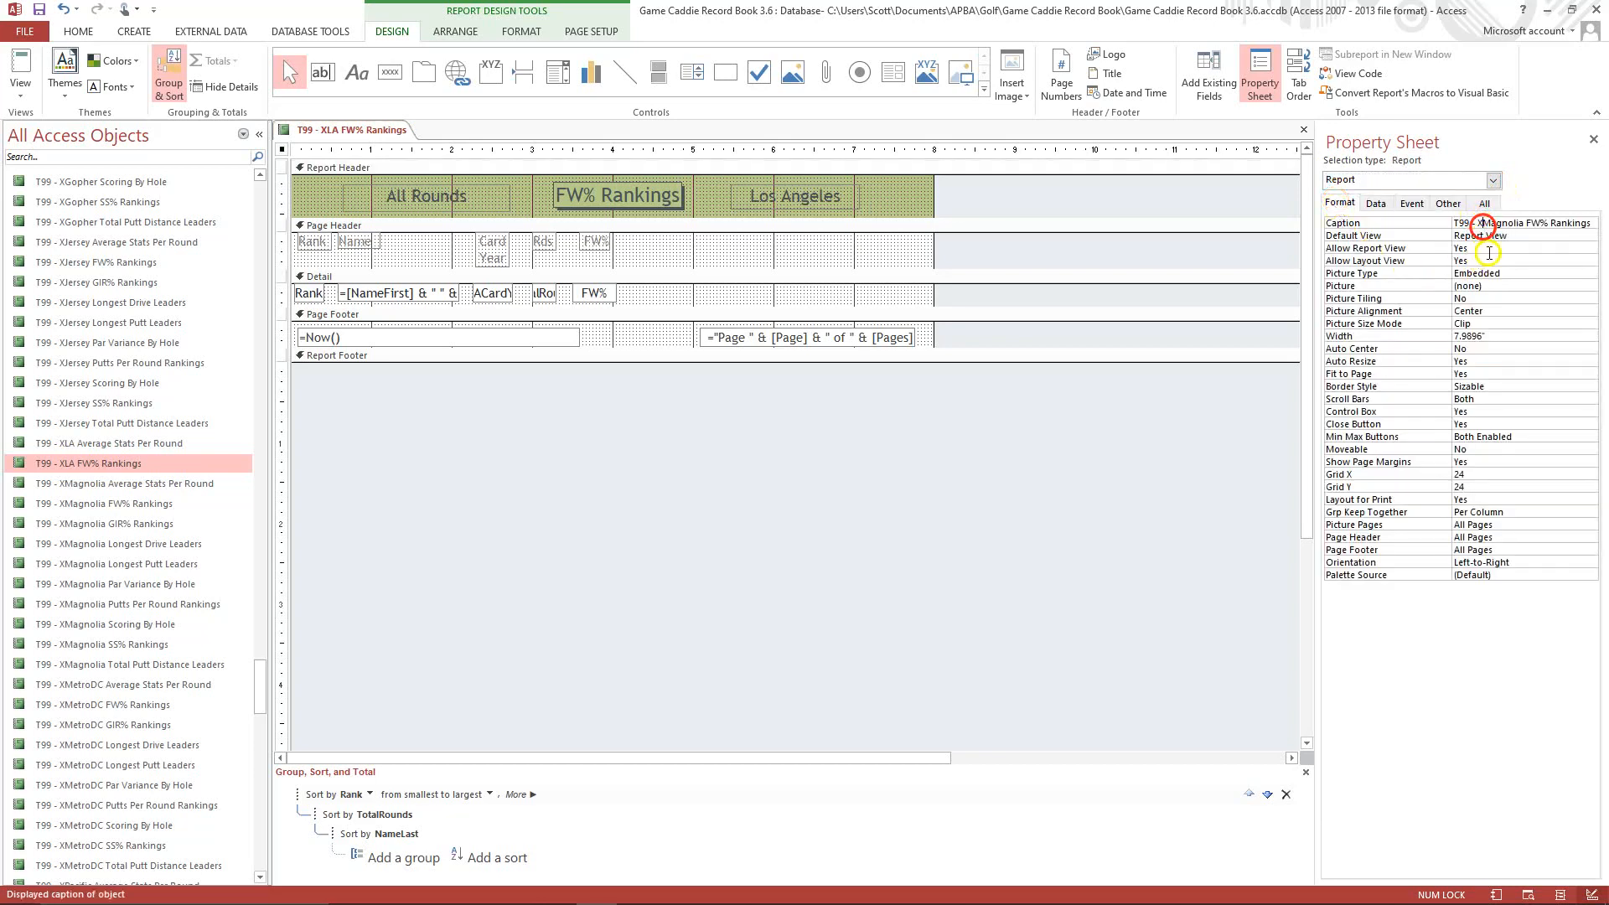
key("Delete")
key("Delete")
key("Delete")
key("Delete")
key("Delete")
key("Delete")
key("Delete")
key("Delete")
key("Delete")
type("LA")
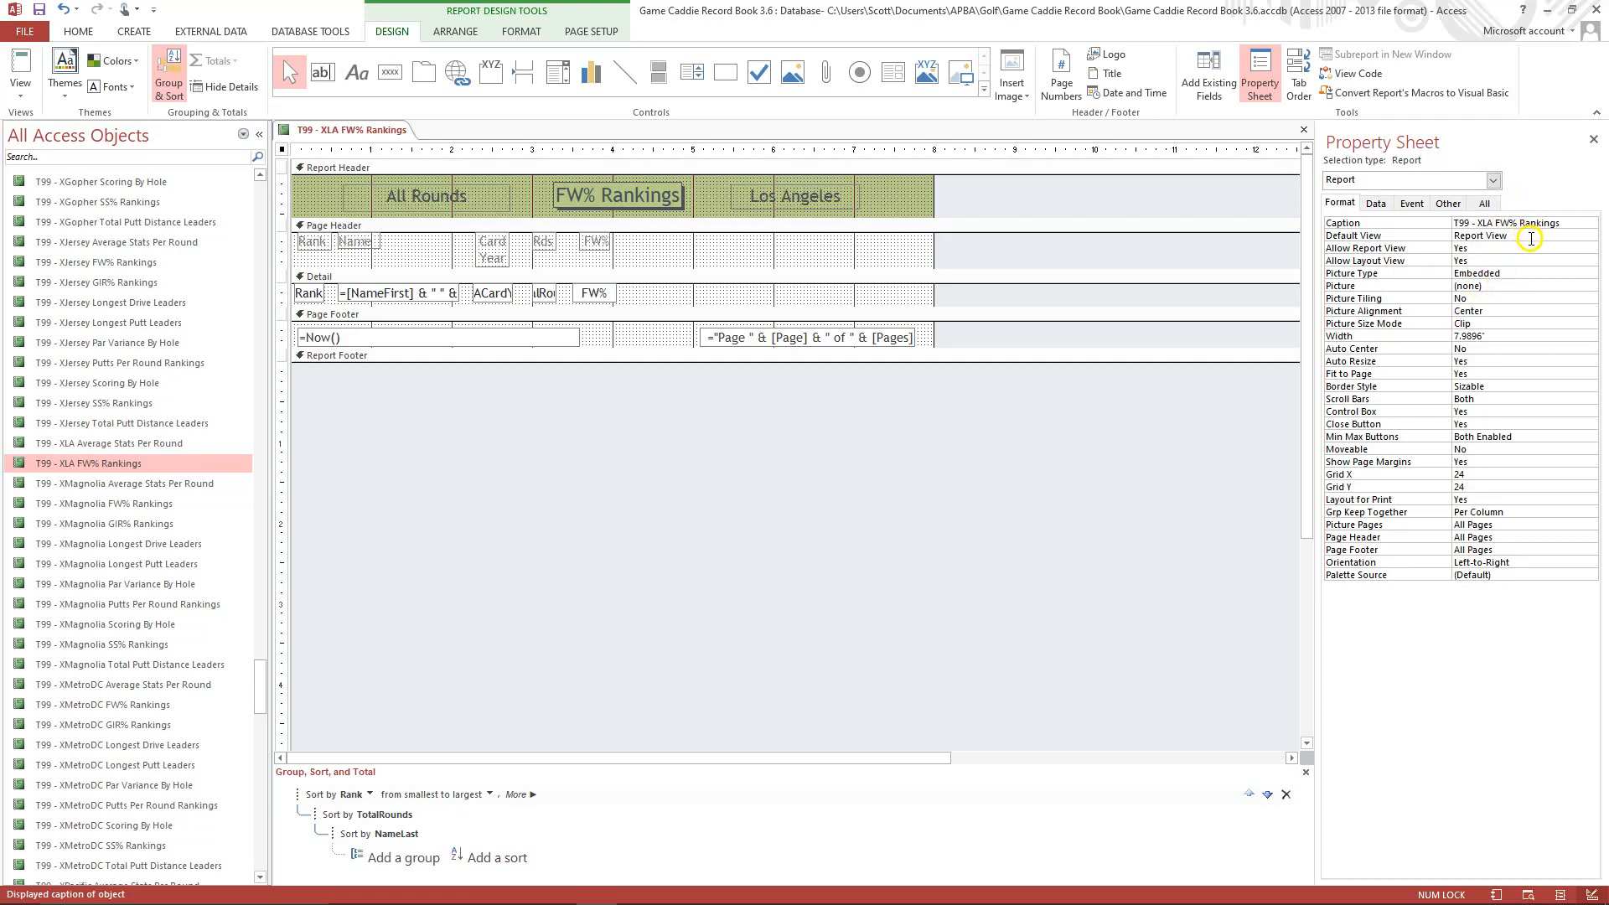
left_click(1530, 238)
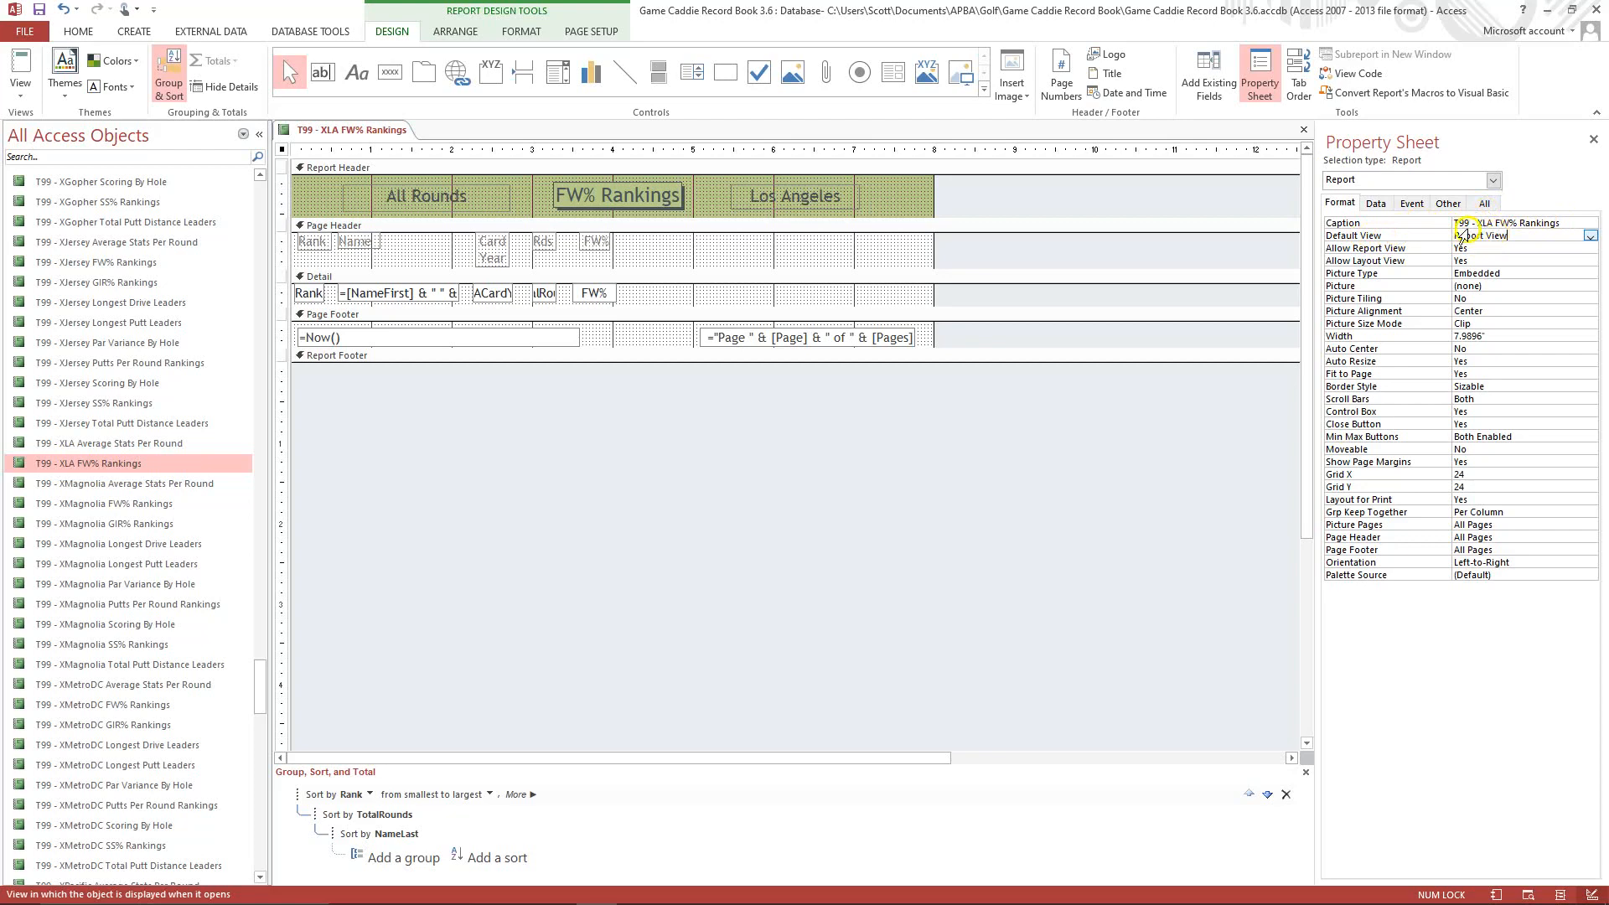
Set the report's Record Source to qryRankedFW%LA.
left_click(1376, 203)
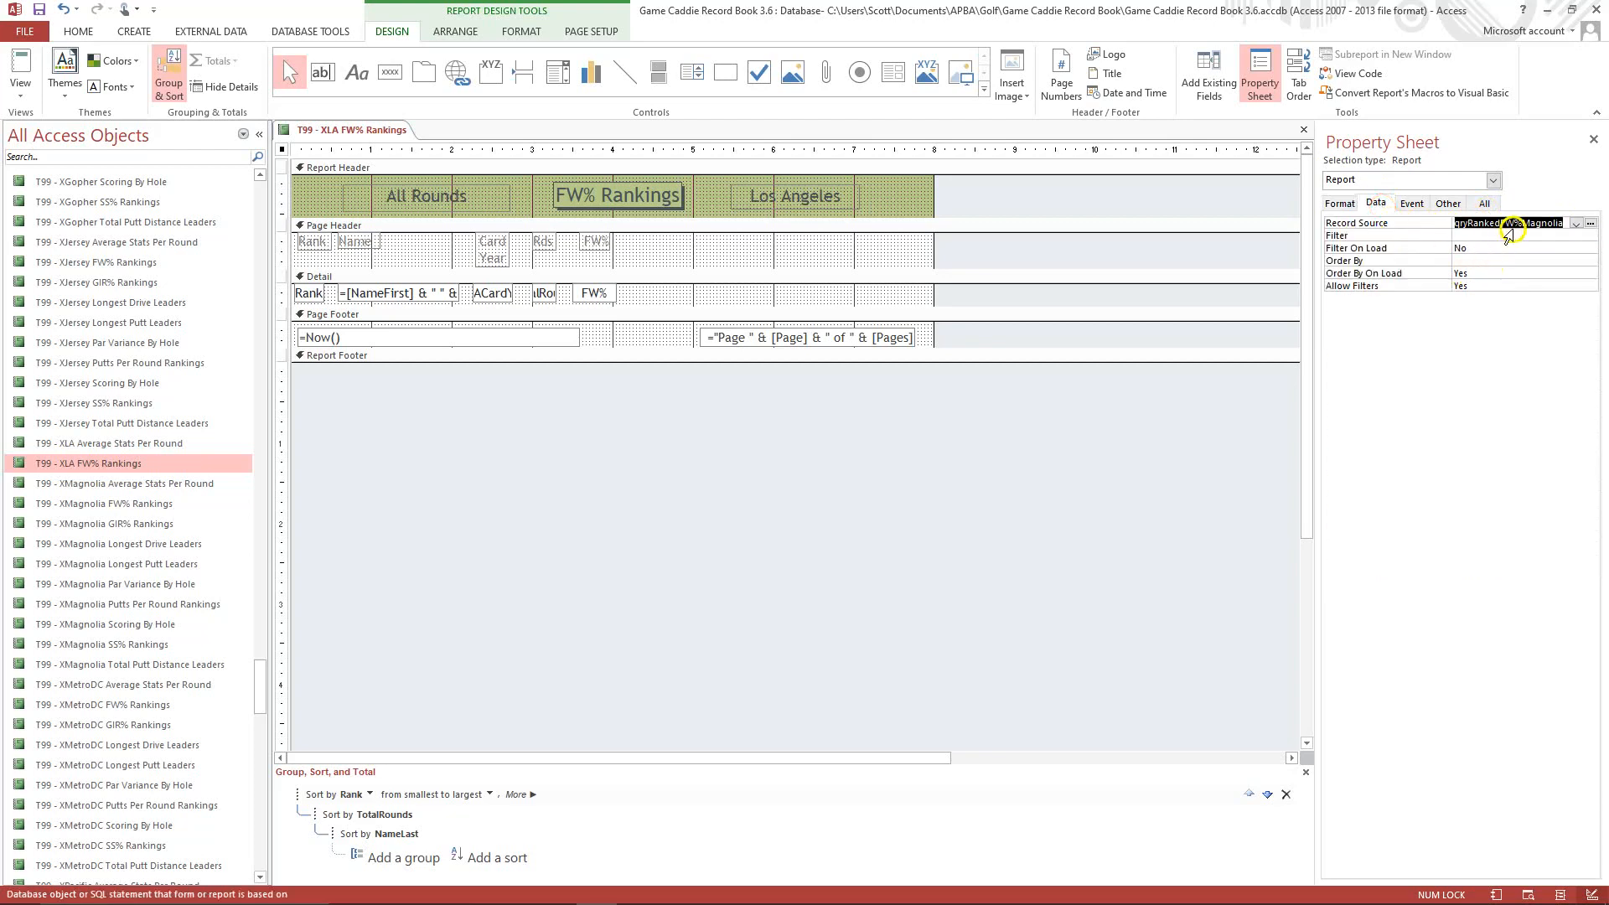
left_click(1531, 224)
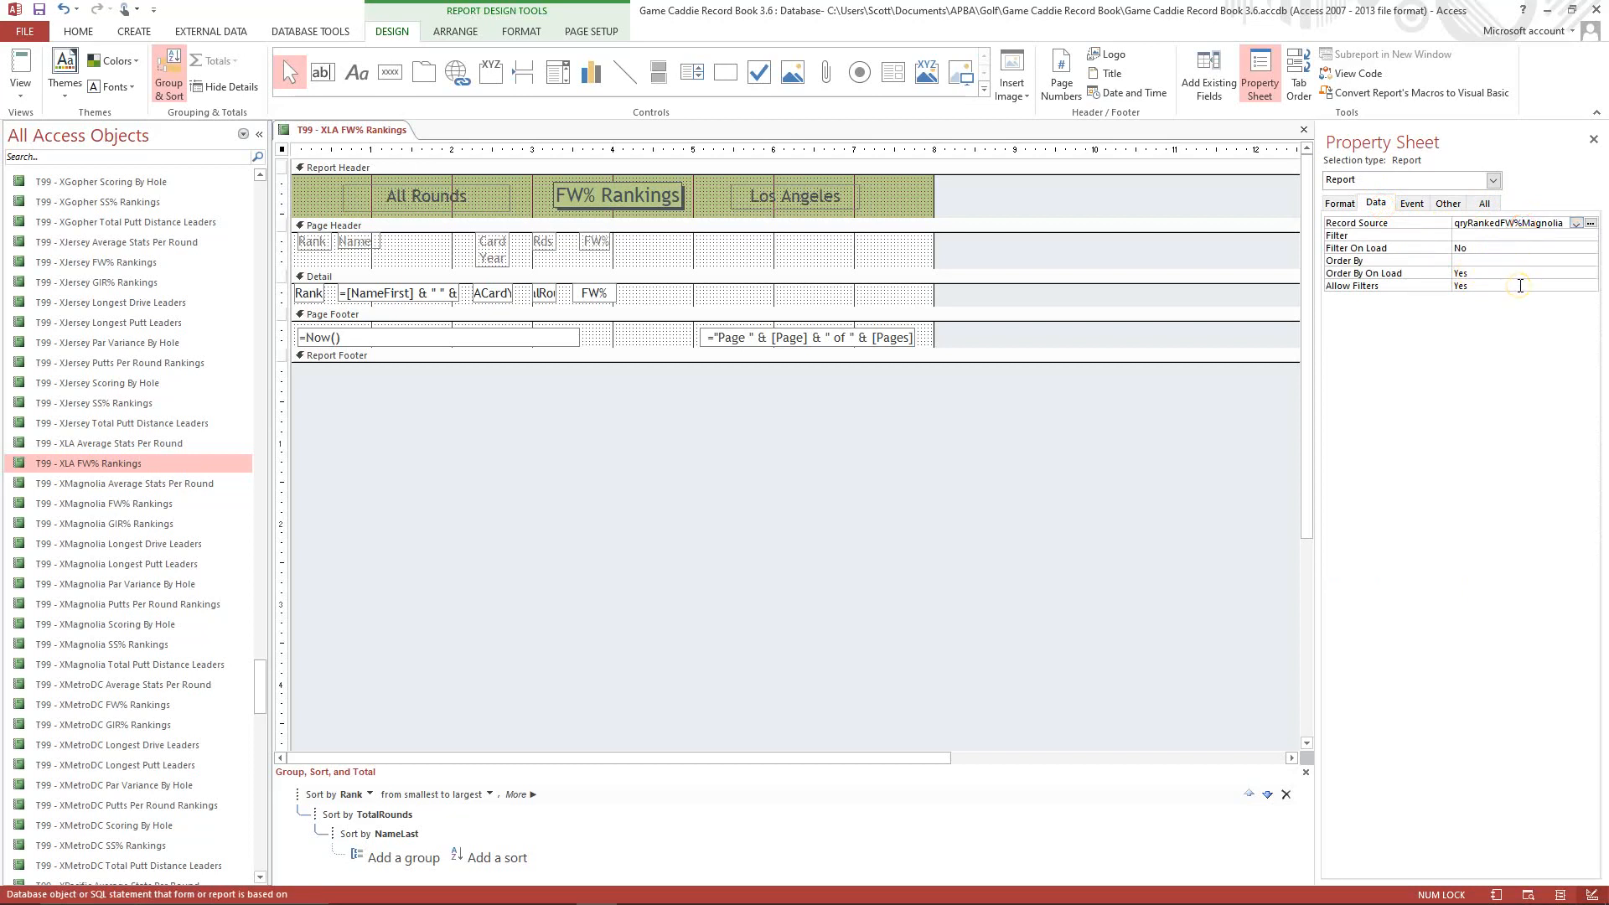
key("Delete")
left_click(1481, 237)
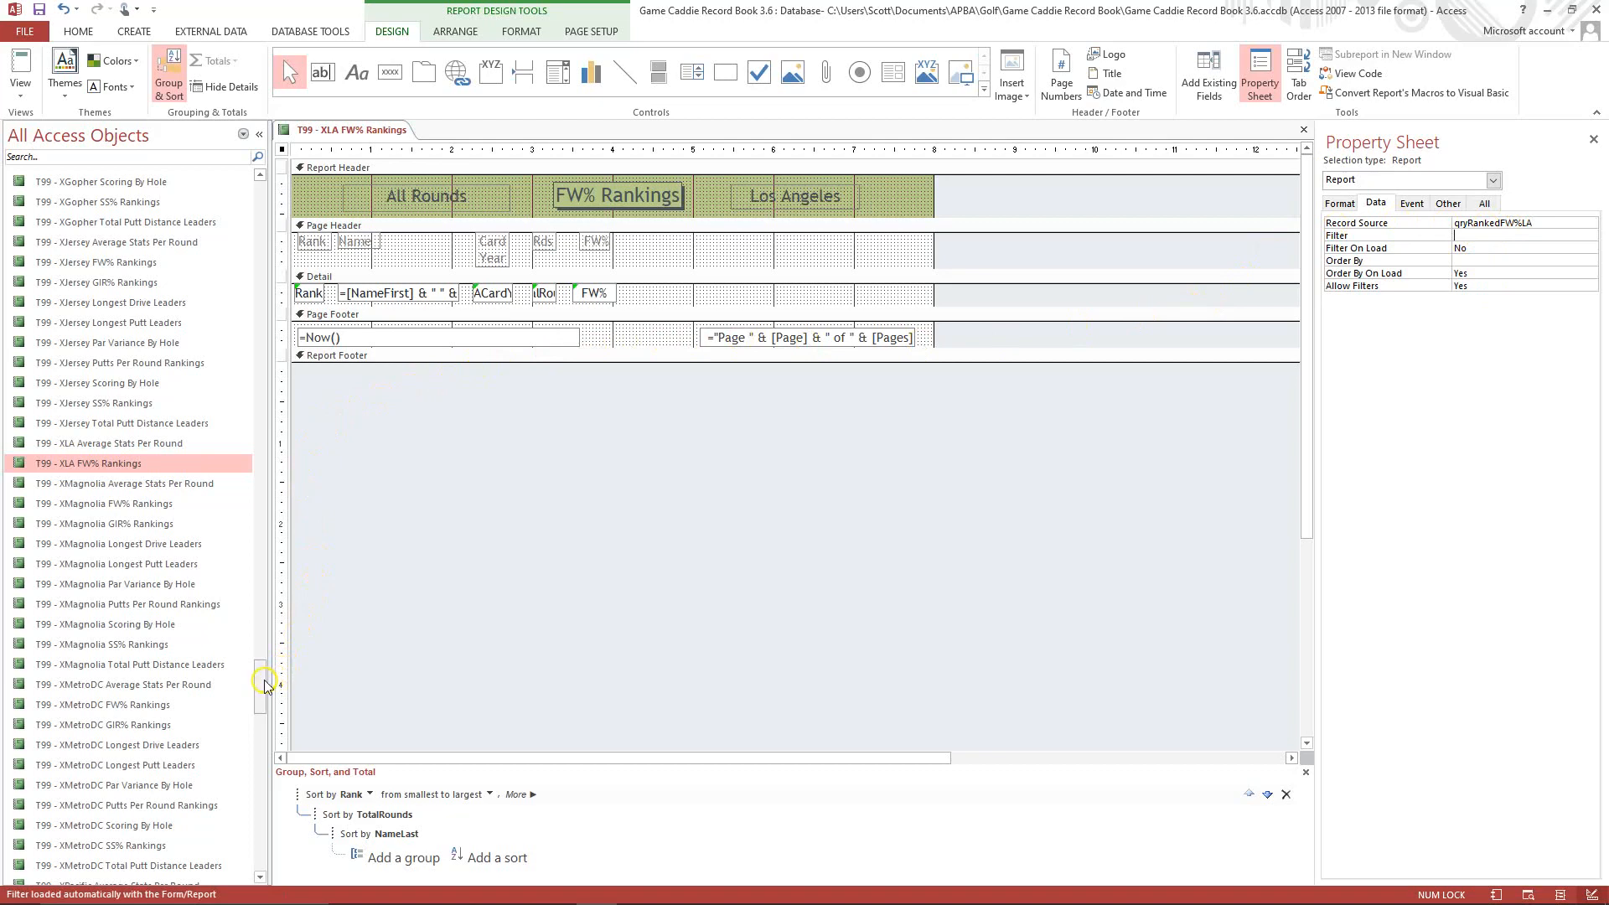
Copy the qryRankedFW%Magnolia query and paste it as a new query named qryRankedFW%LA.
left_click_drag(266, 675, 271, 285)
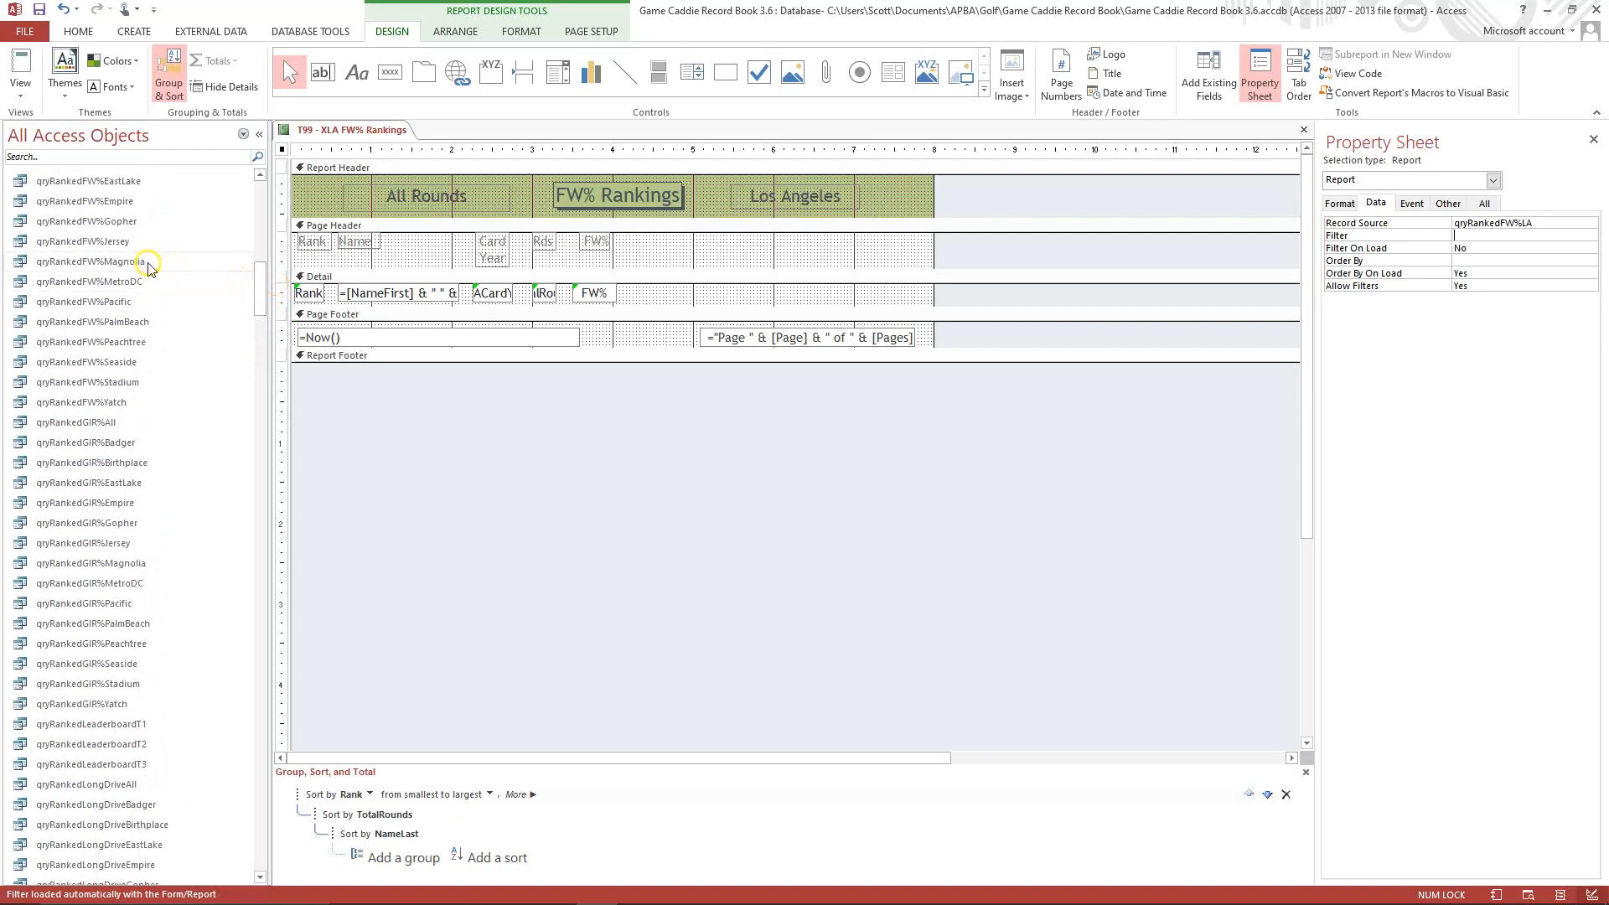
right_click(148, 262)
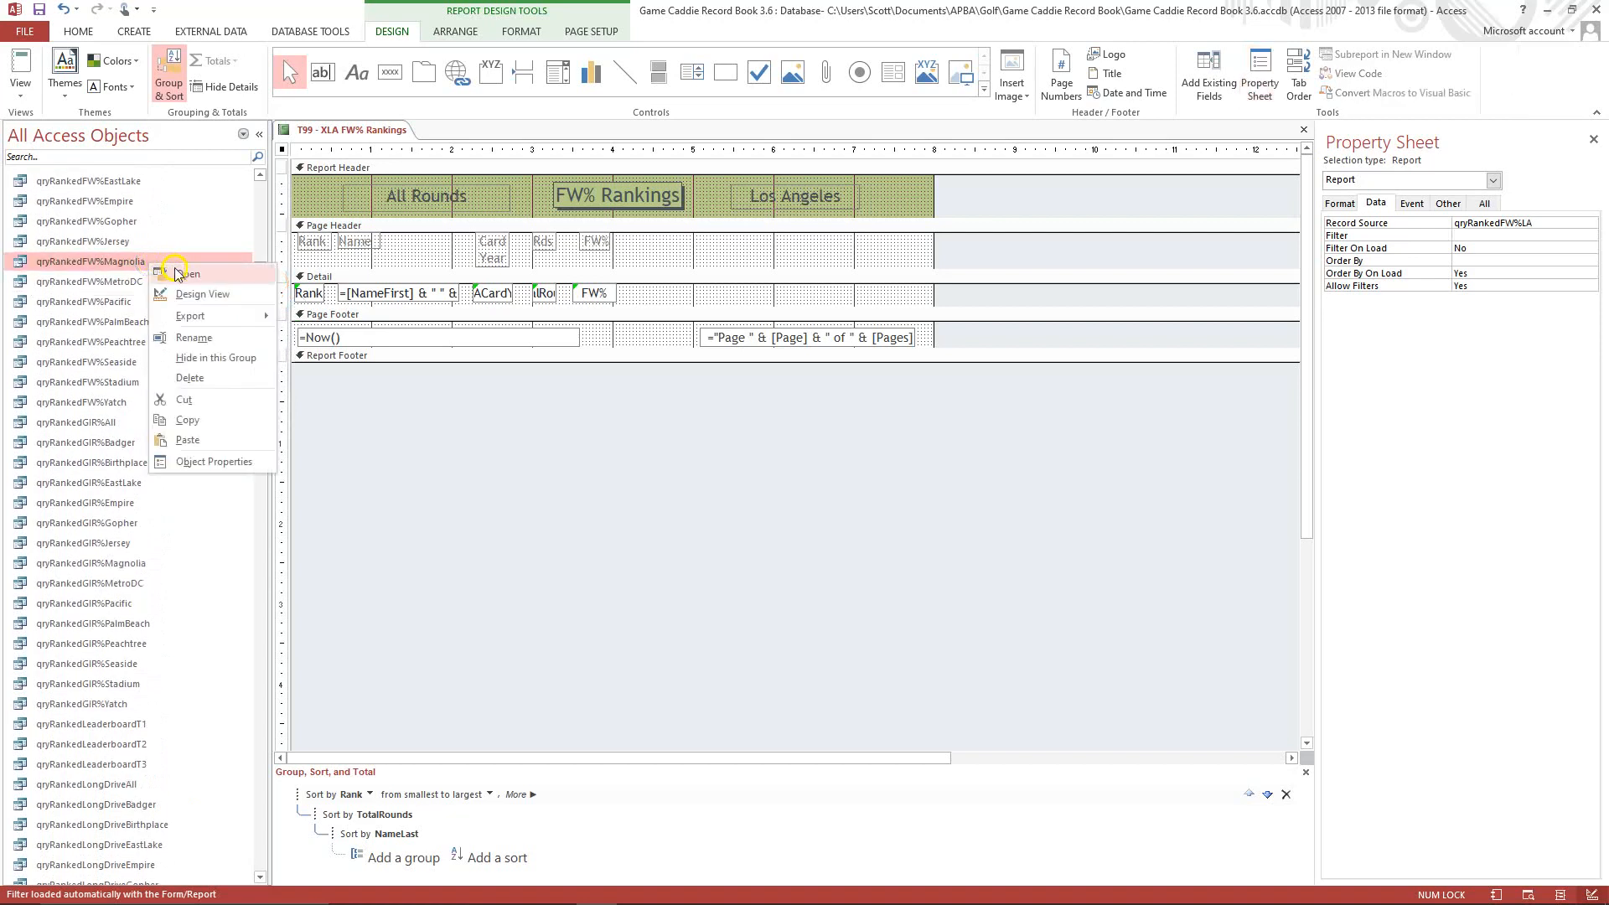
left_click(197, 421)
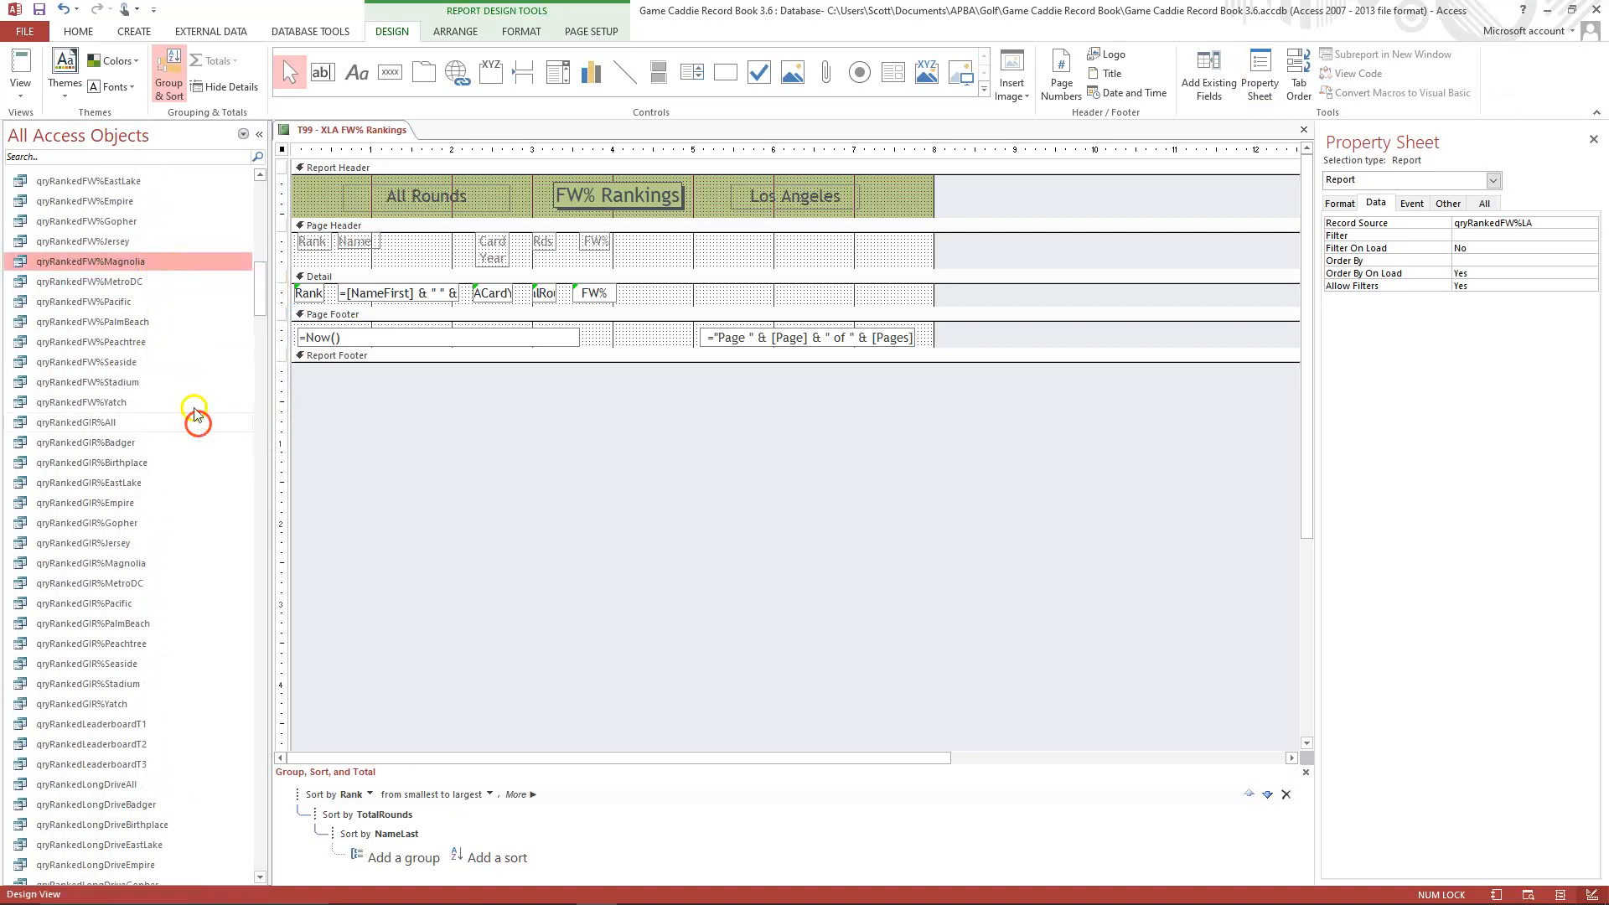
right_click(158, 321)
left_click(177, 348)
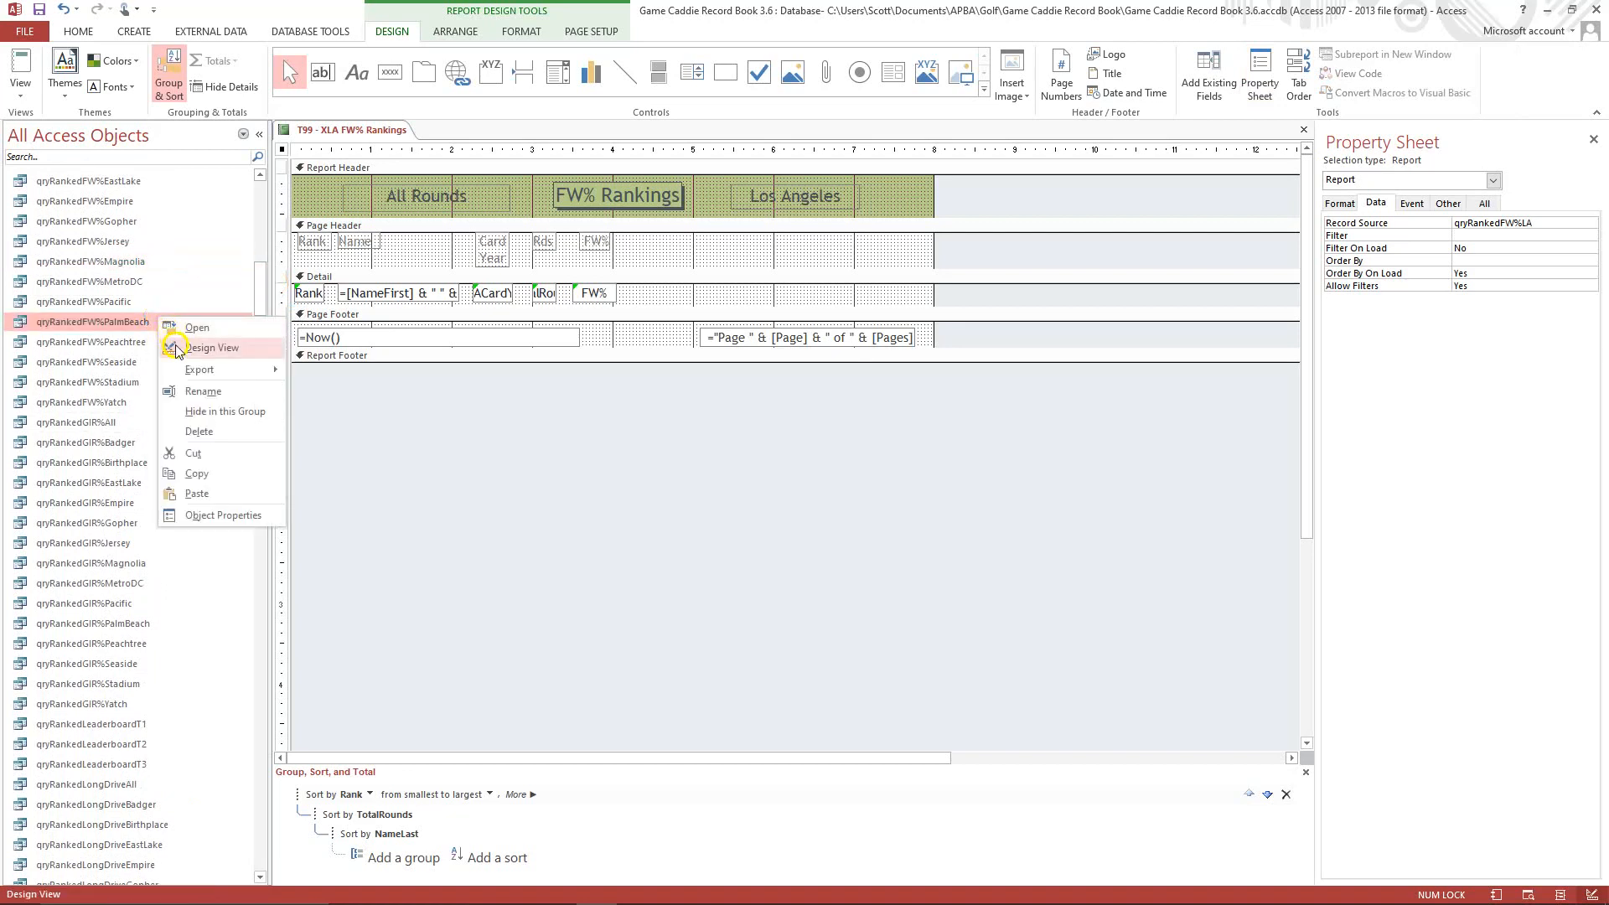
left_click(200, 494)
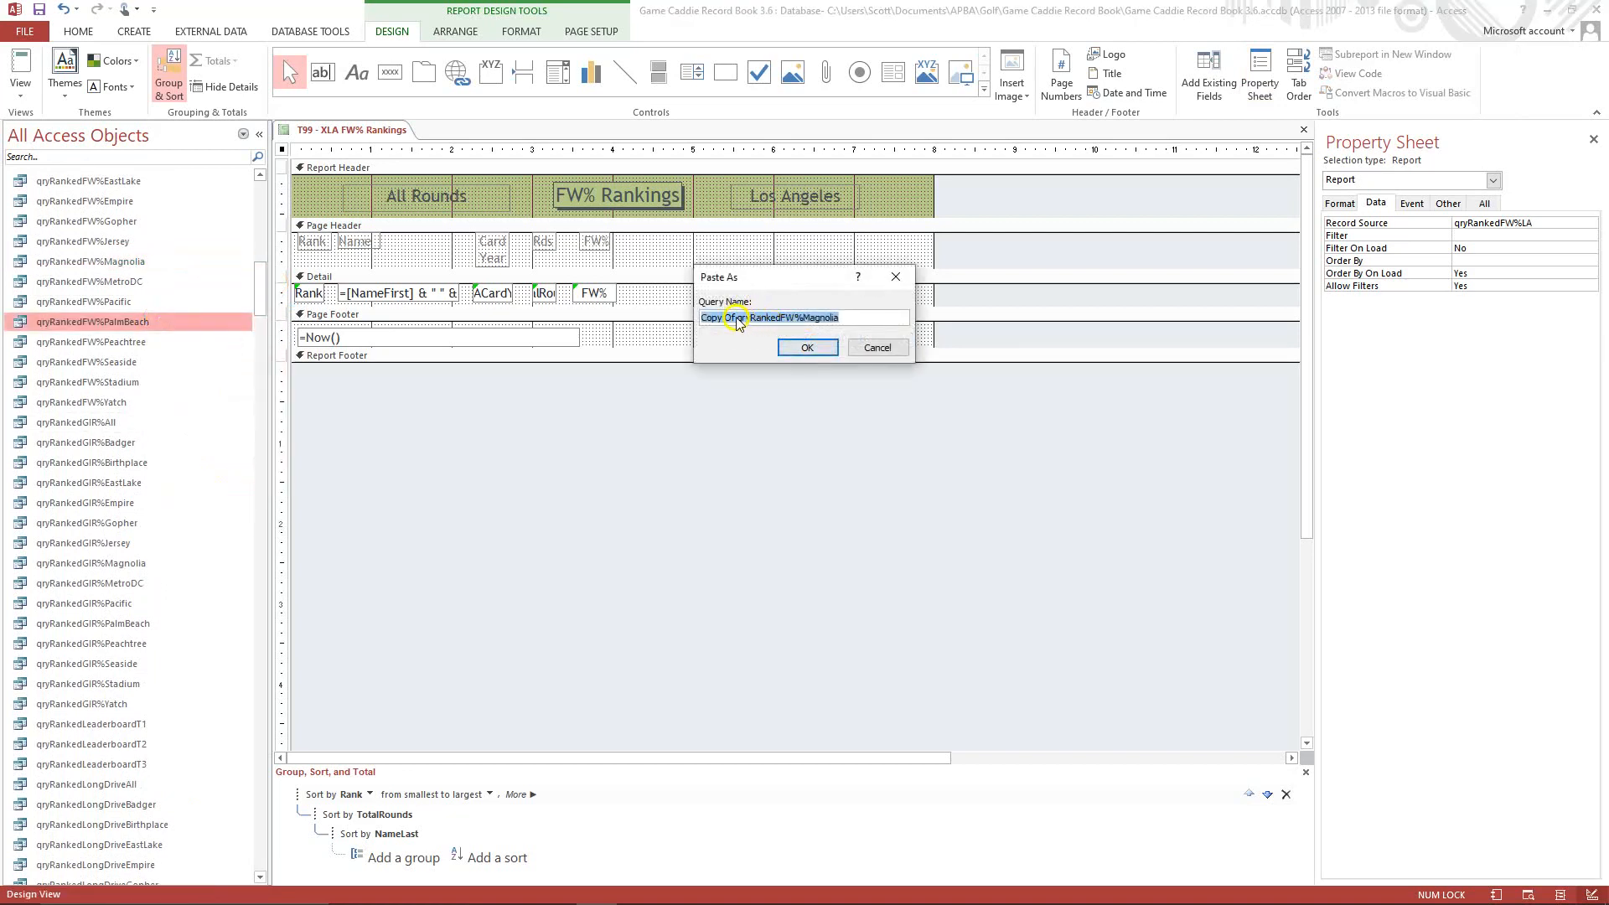
left_click(736, 317)
key("BackSpace")
key("BackSpace")
key("BackSpace")
key("BackSpace")
key("BackSpace")
key("BackSpace")
key("BackSpace")
key("BackSpace")
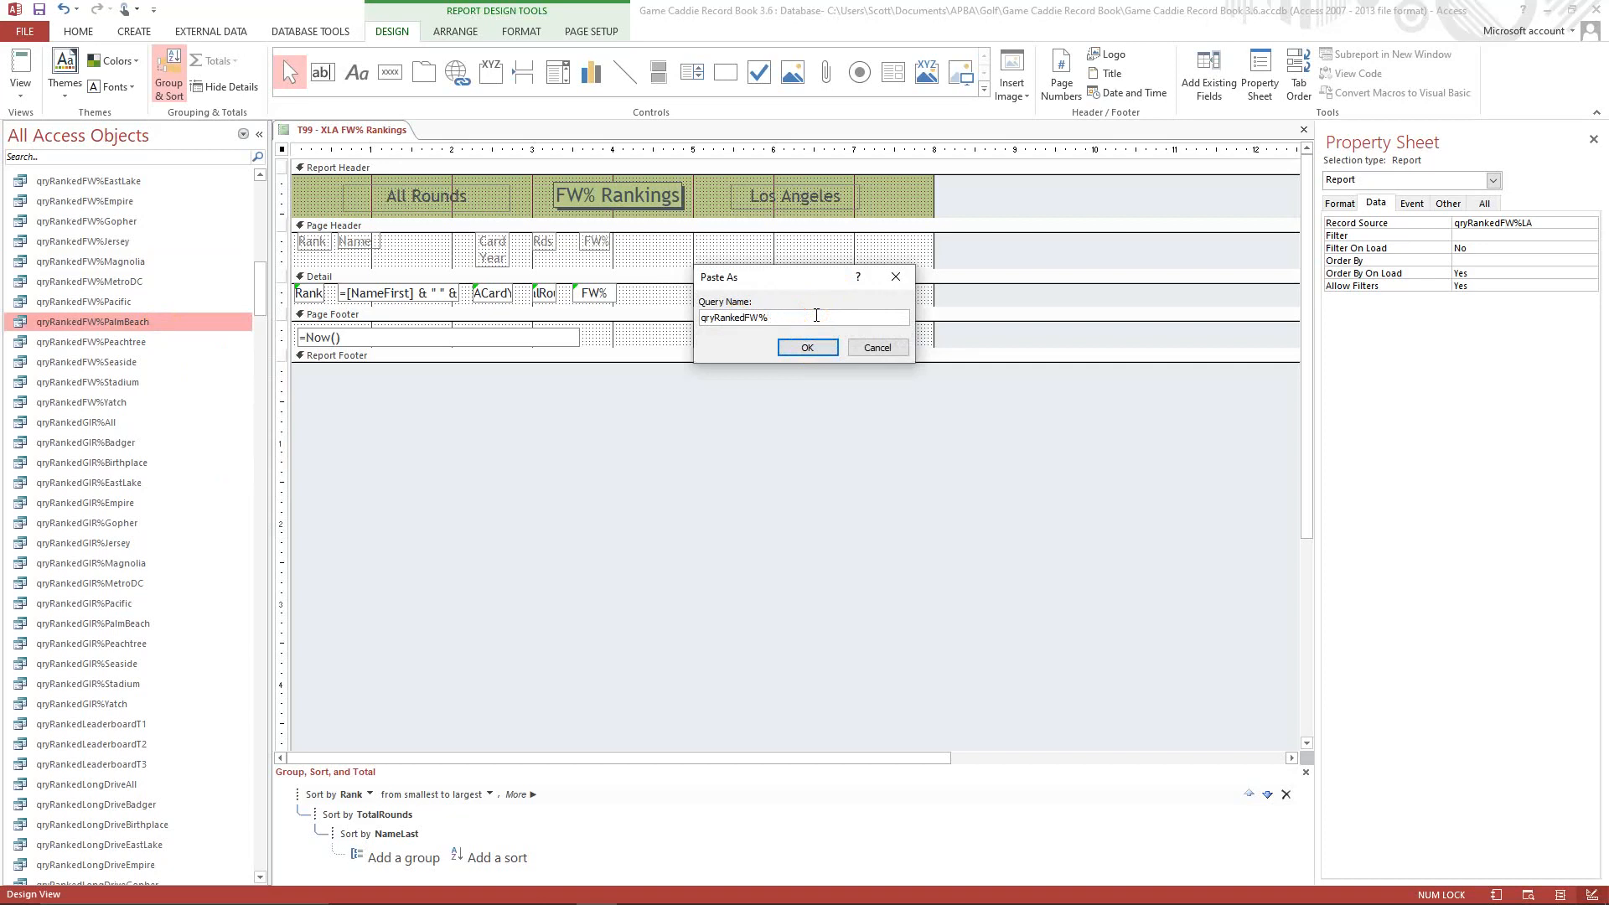
type("LA")
left_click(807, 348)
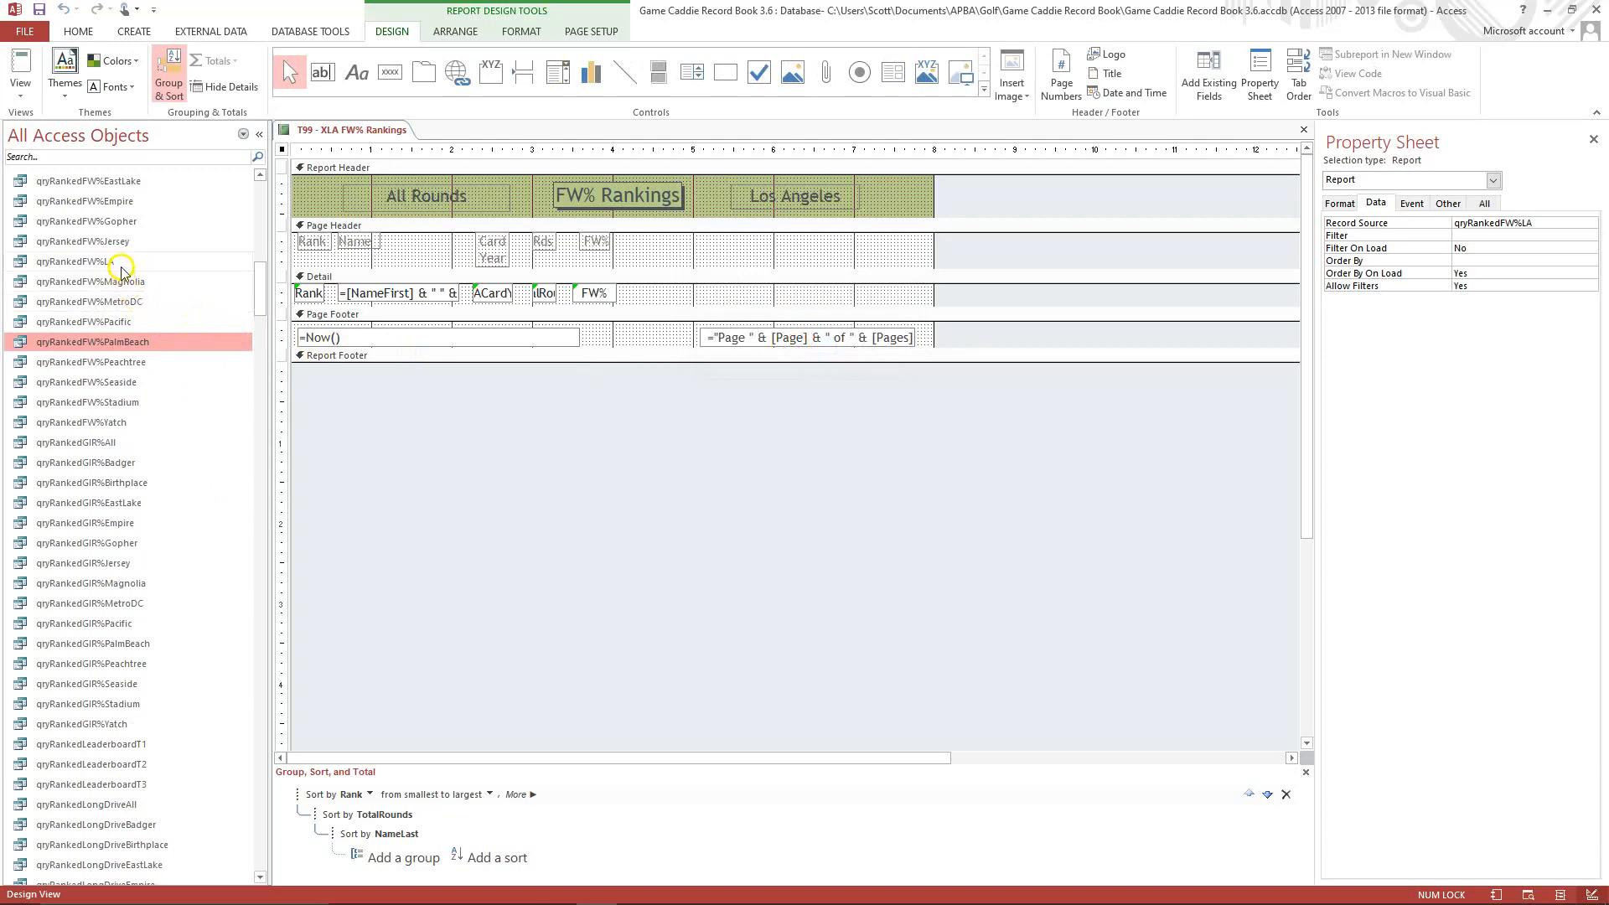
Open the qryRankedFW%LA query and switch it from SQL to the Design View grid.
left_click(120, 262)
right_click(120, 262)
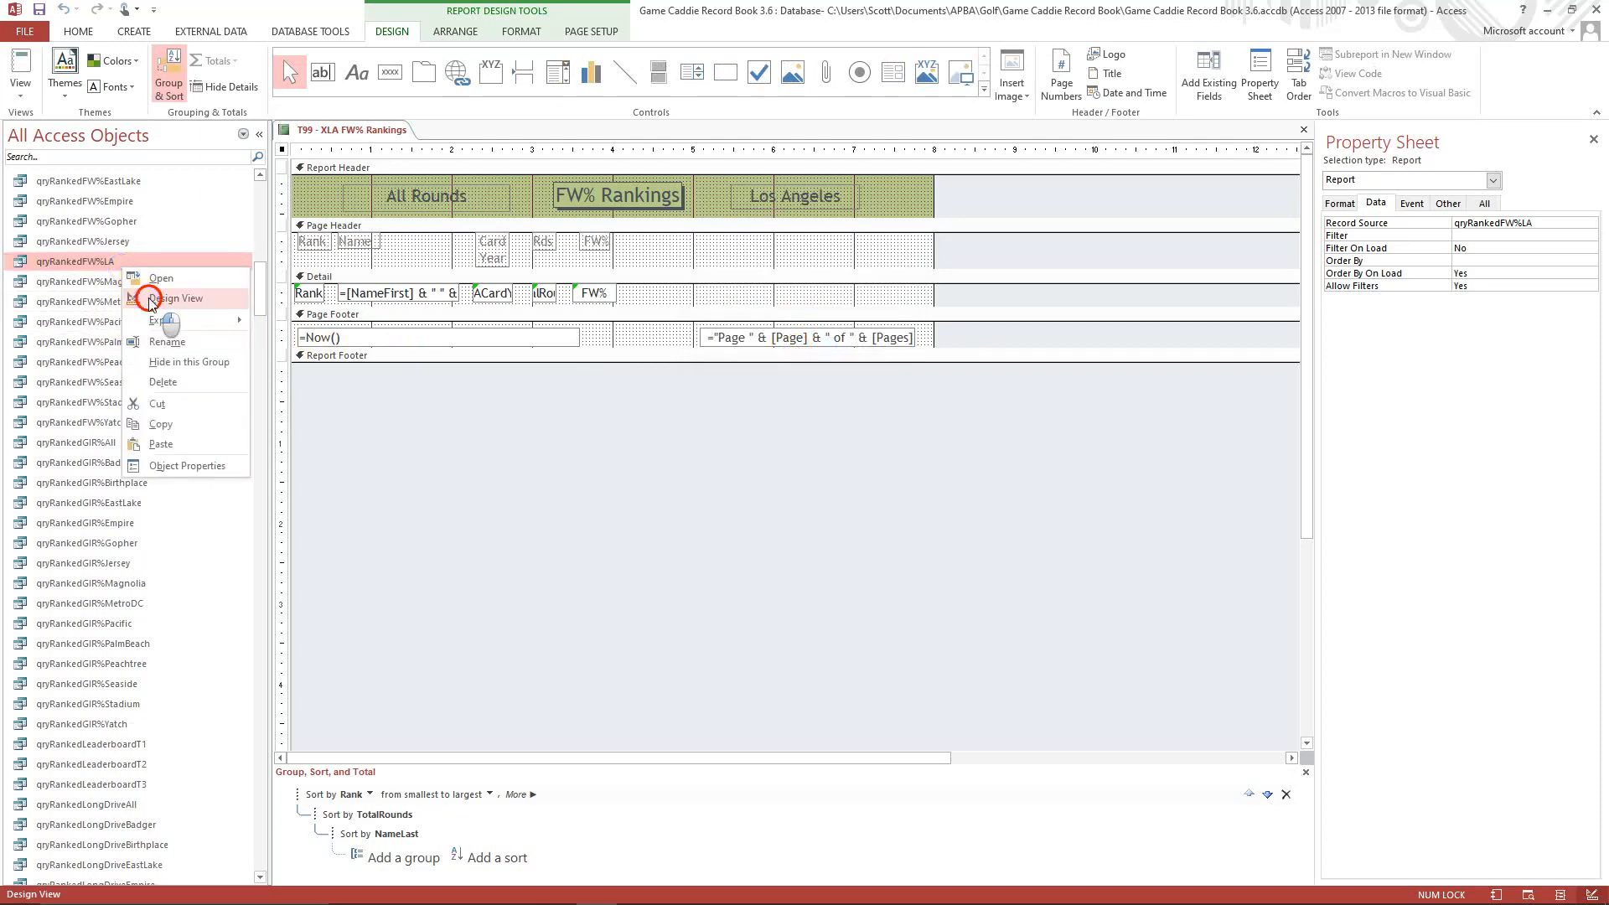
left_click(166, 298)
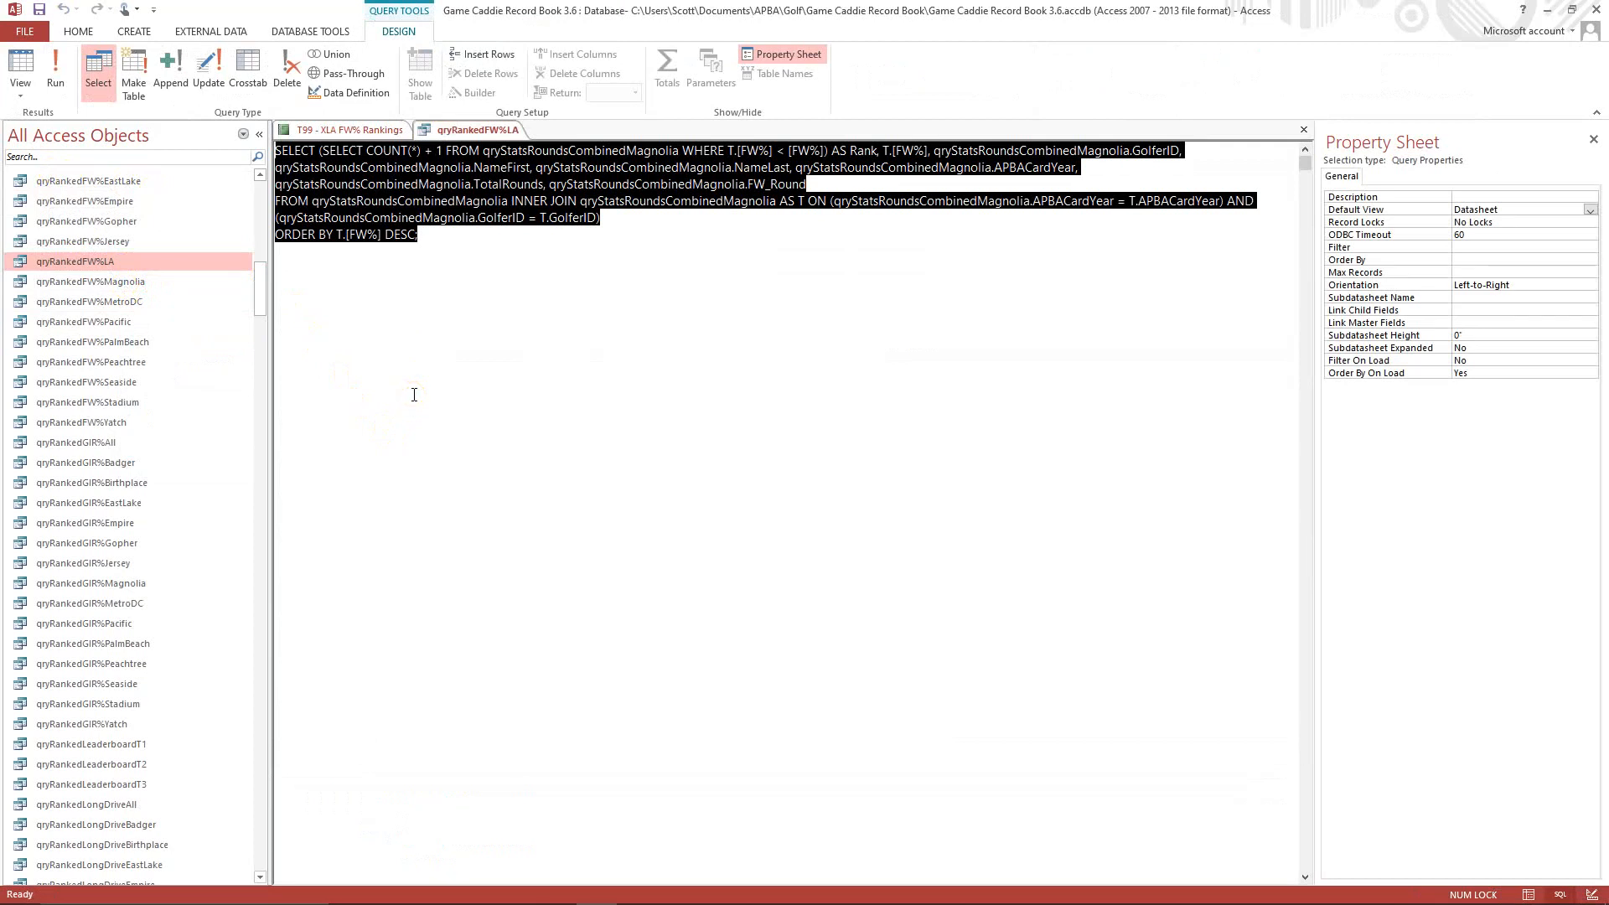
left_click(11, 88)
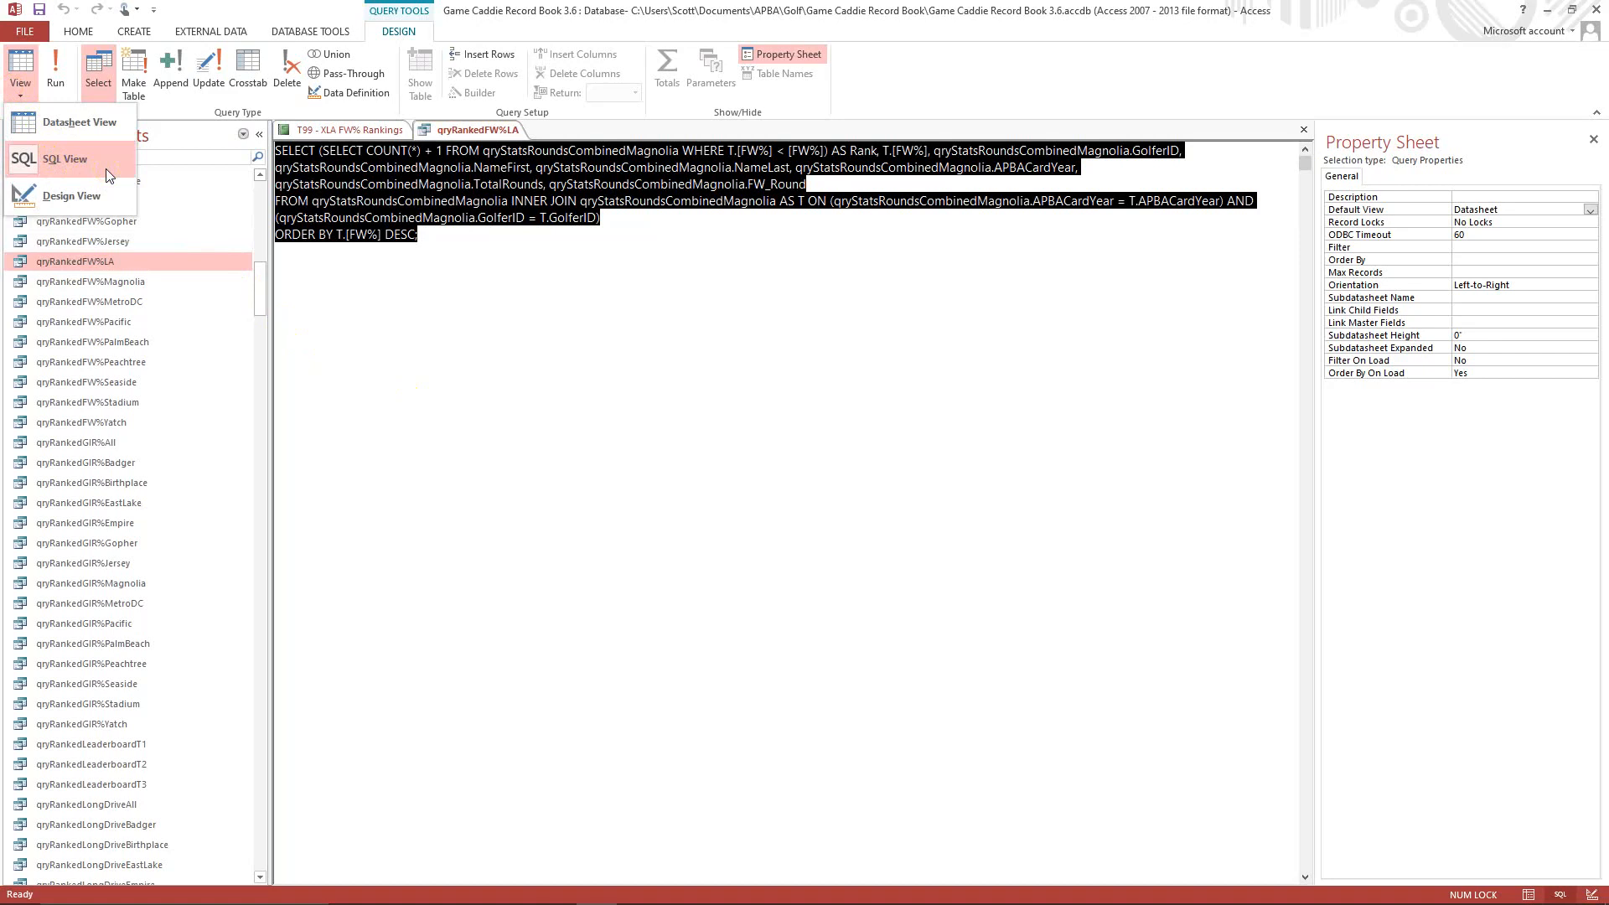
left_click(102, 197)
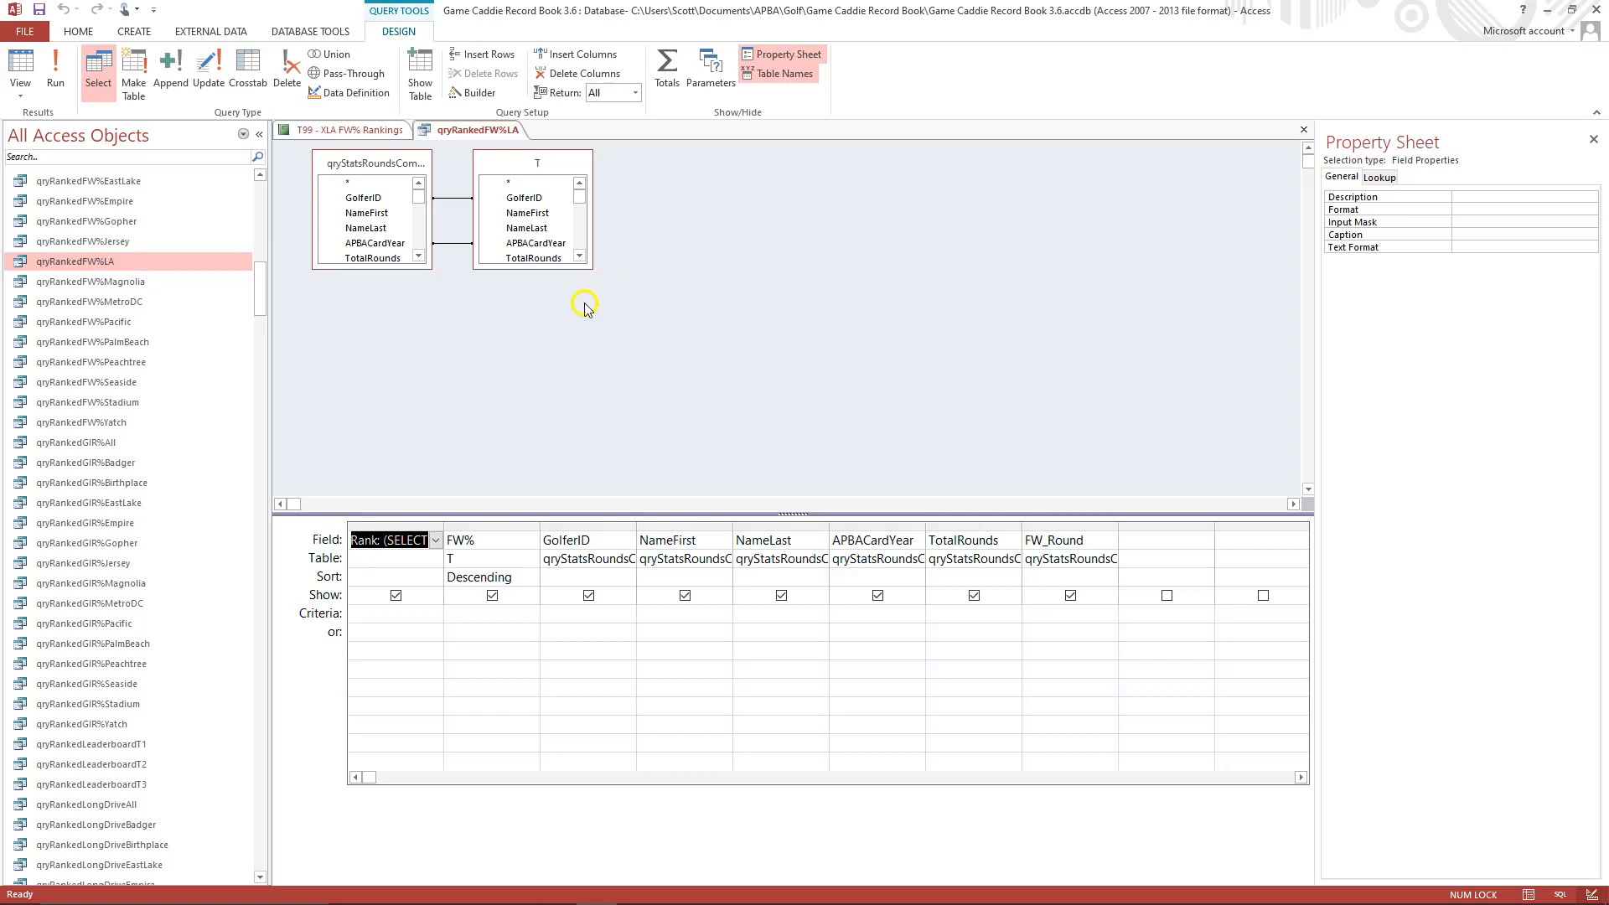
Remove the qryStatsRoundsCombinedMagnolia source from the qryRankedFW%LA query design.
left_click(403, 166)
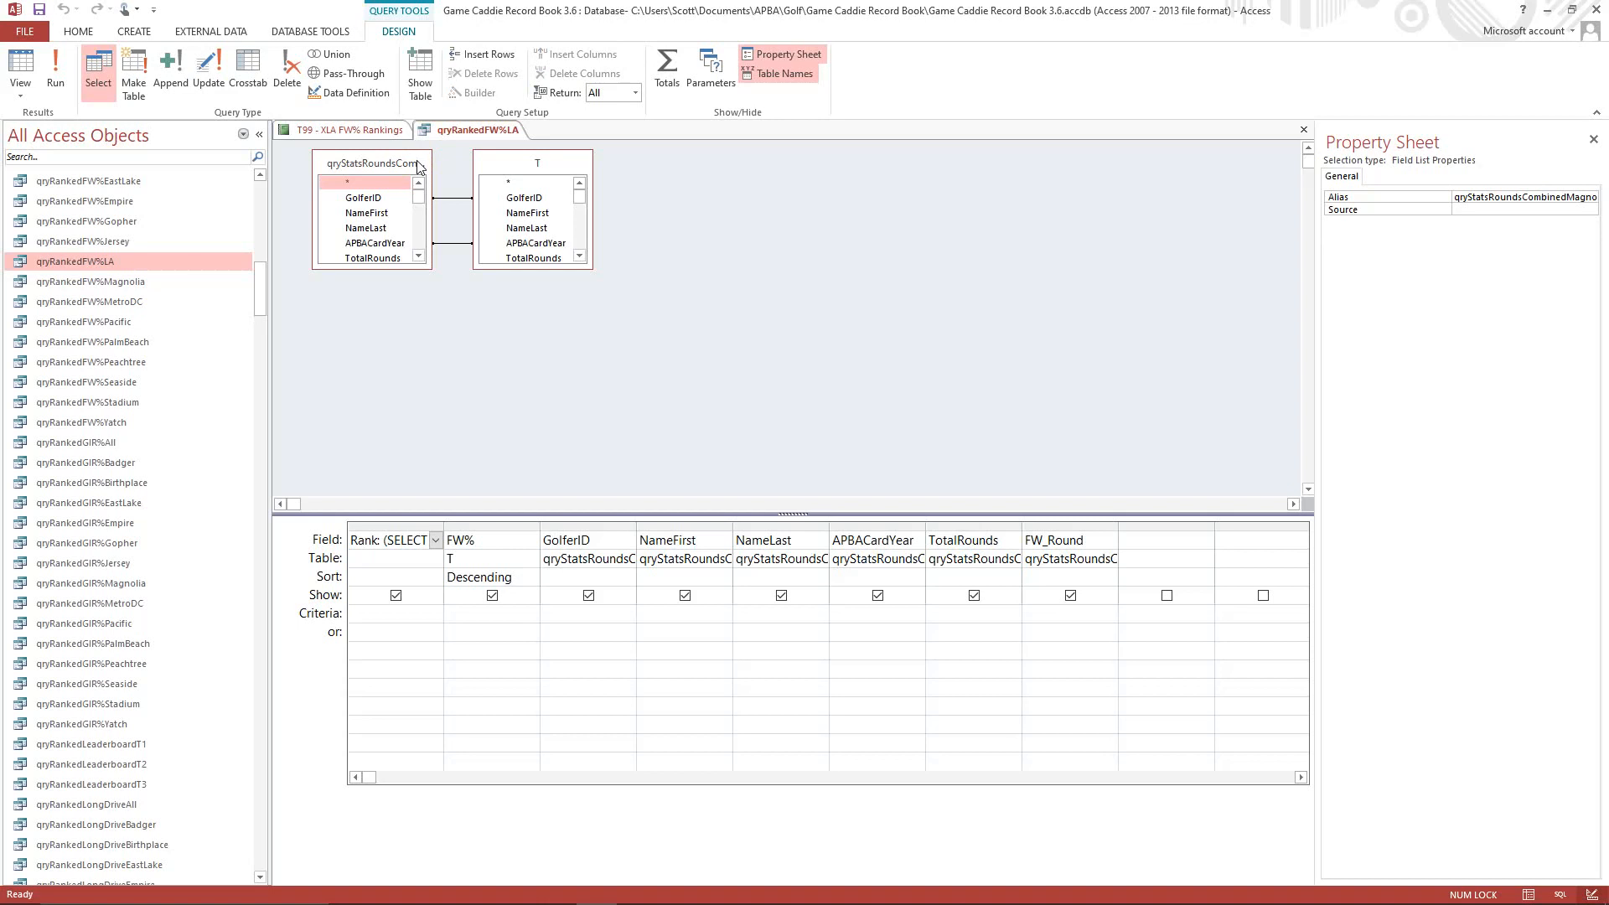
right_click(417, 165)
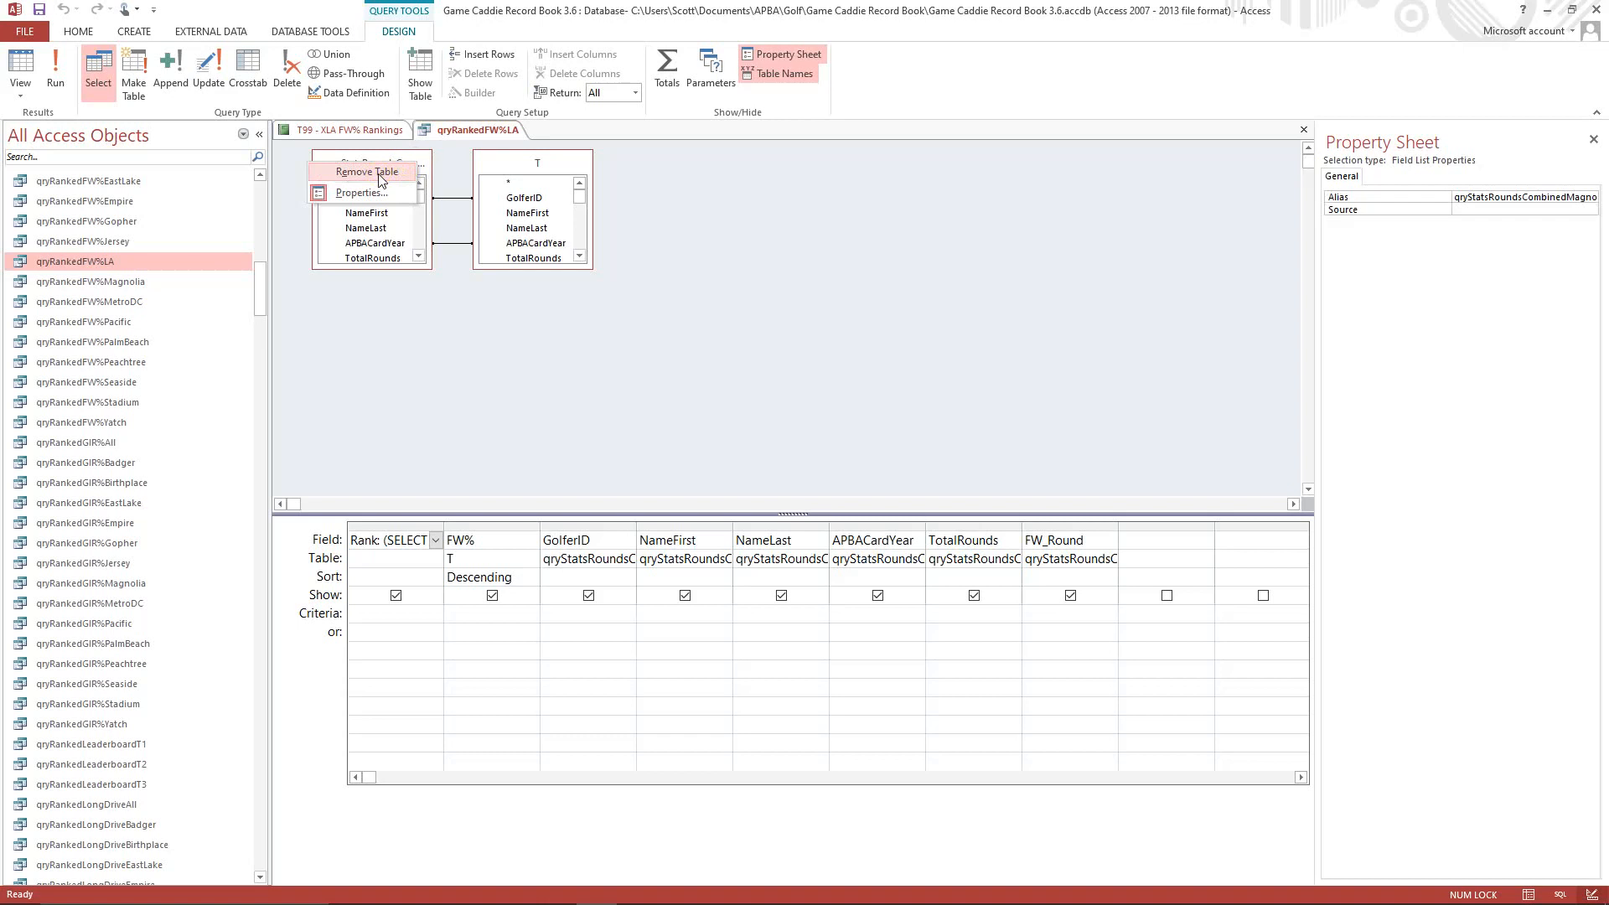
left_click(379, 175)
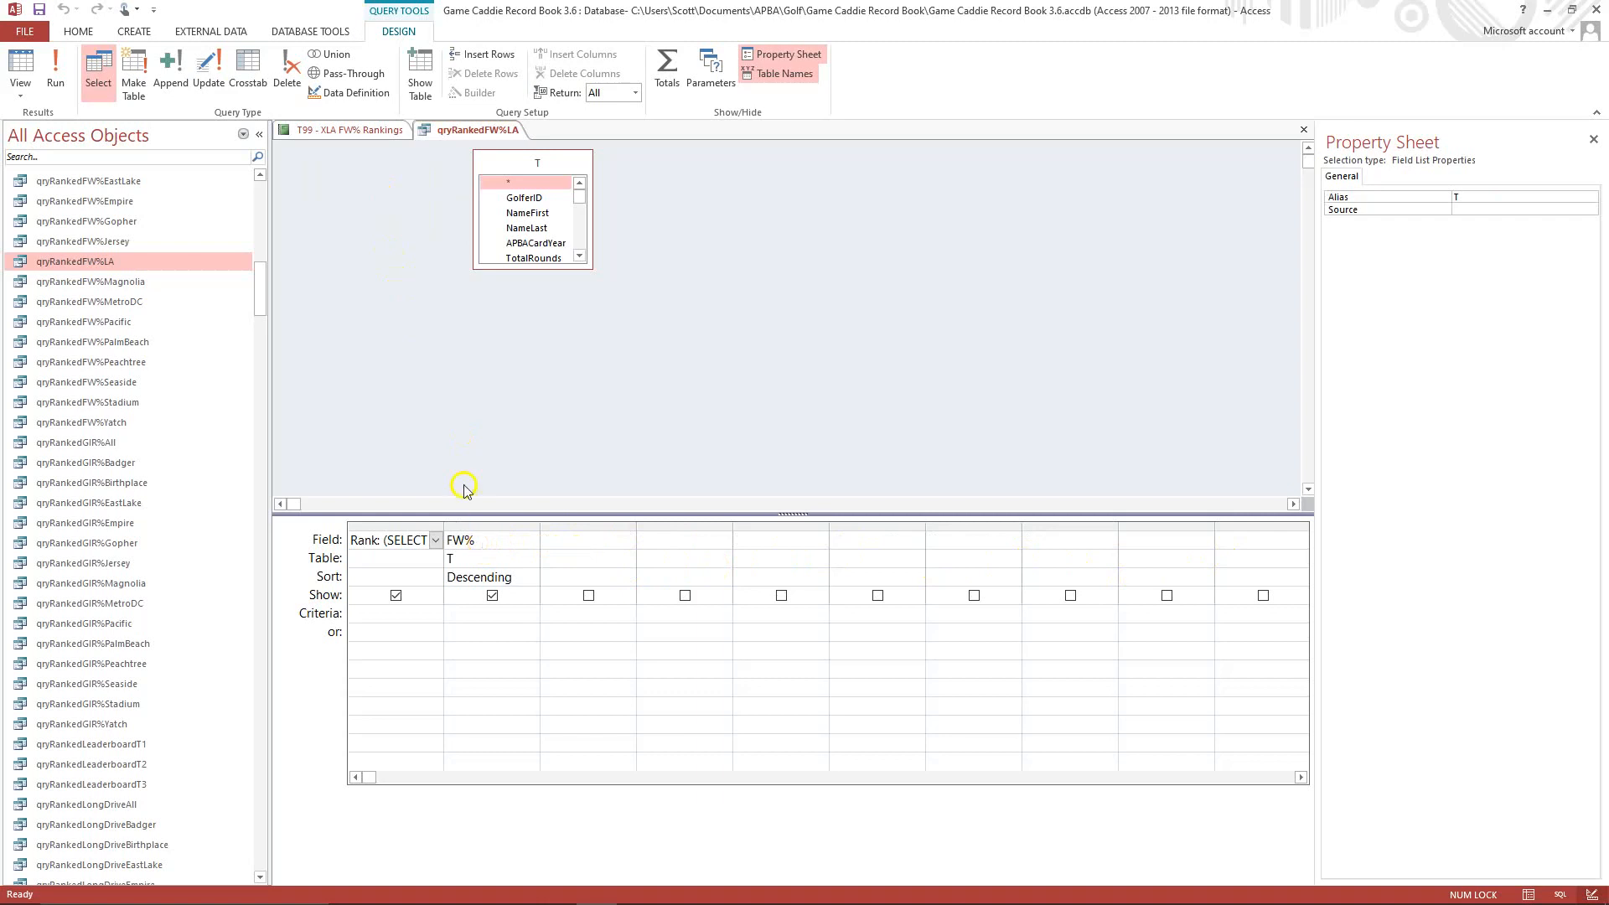
Add the qryStatsRoundsCombinedLA query as a source in the qryRankedFW%LA query design.
right_click(359, 223)
left_click(310, 275)
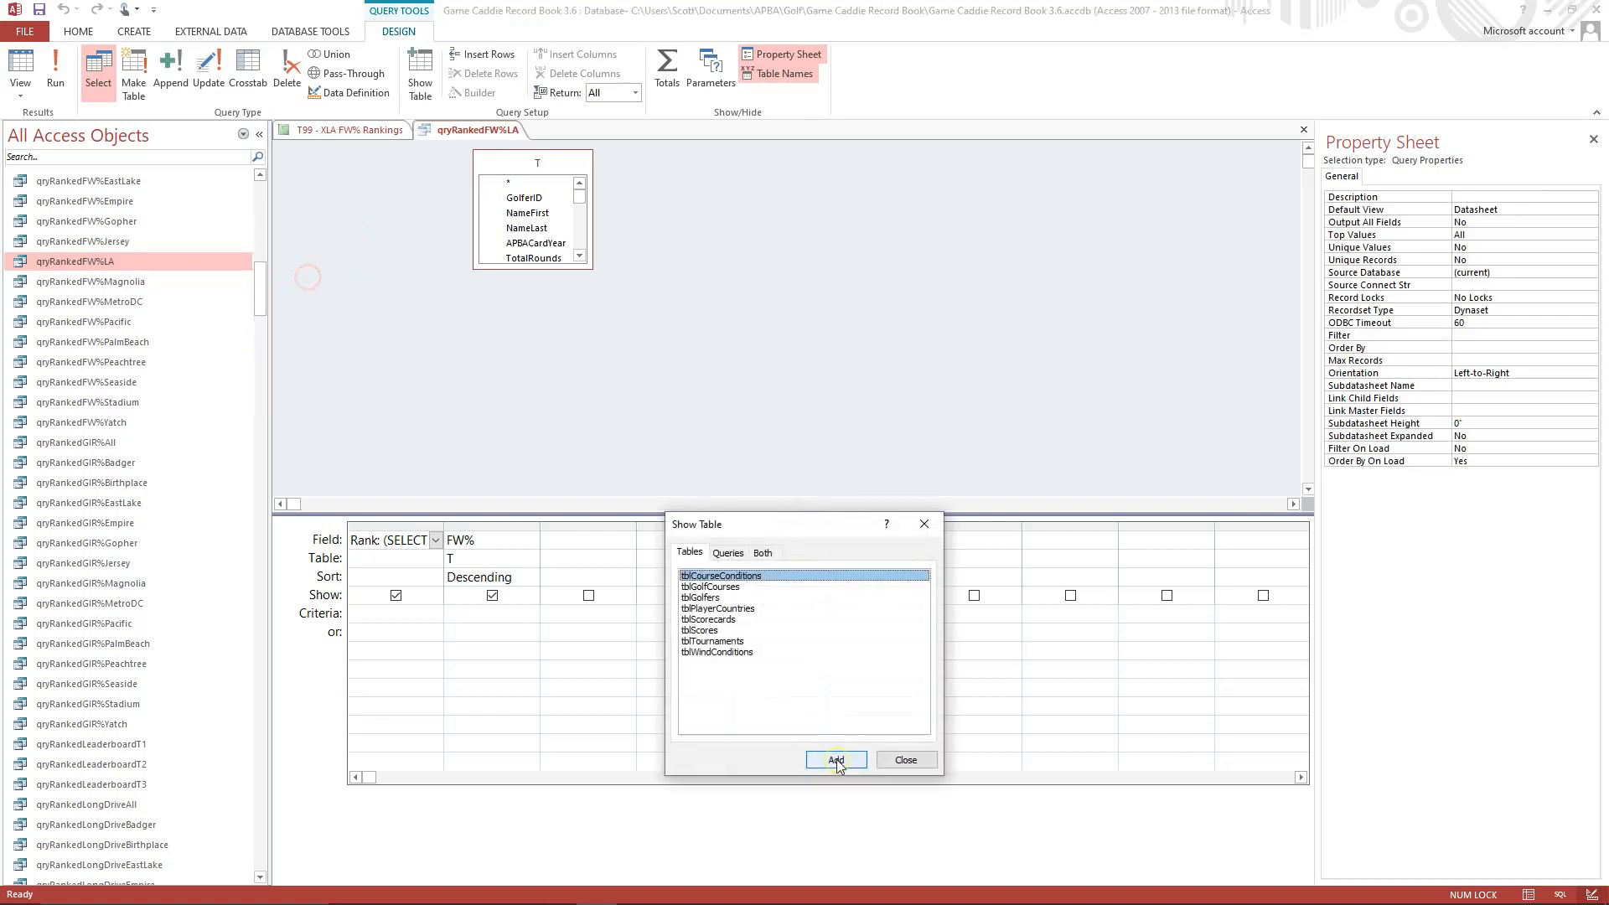
left_click(741, 545)
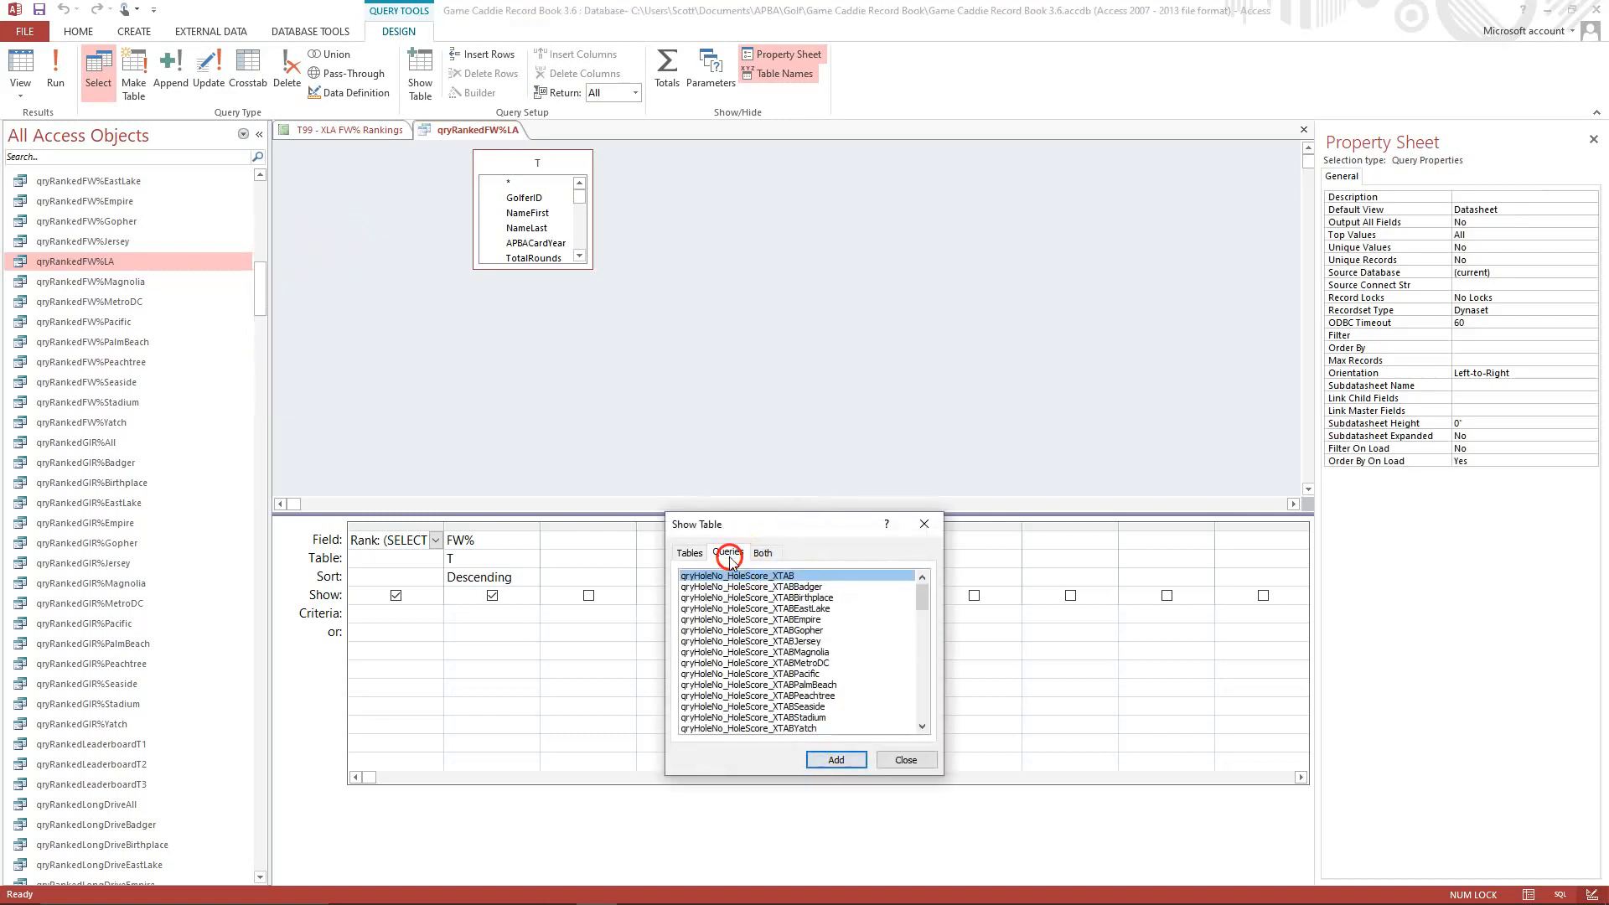
left_click_drag(926, 599, 911, 713)
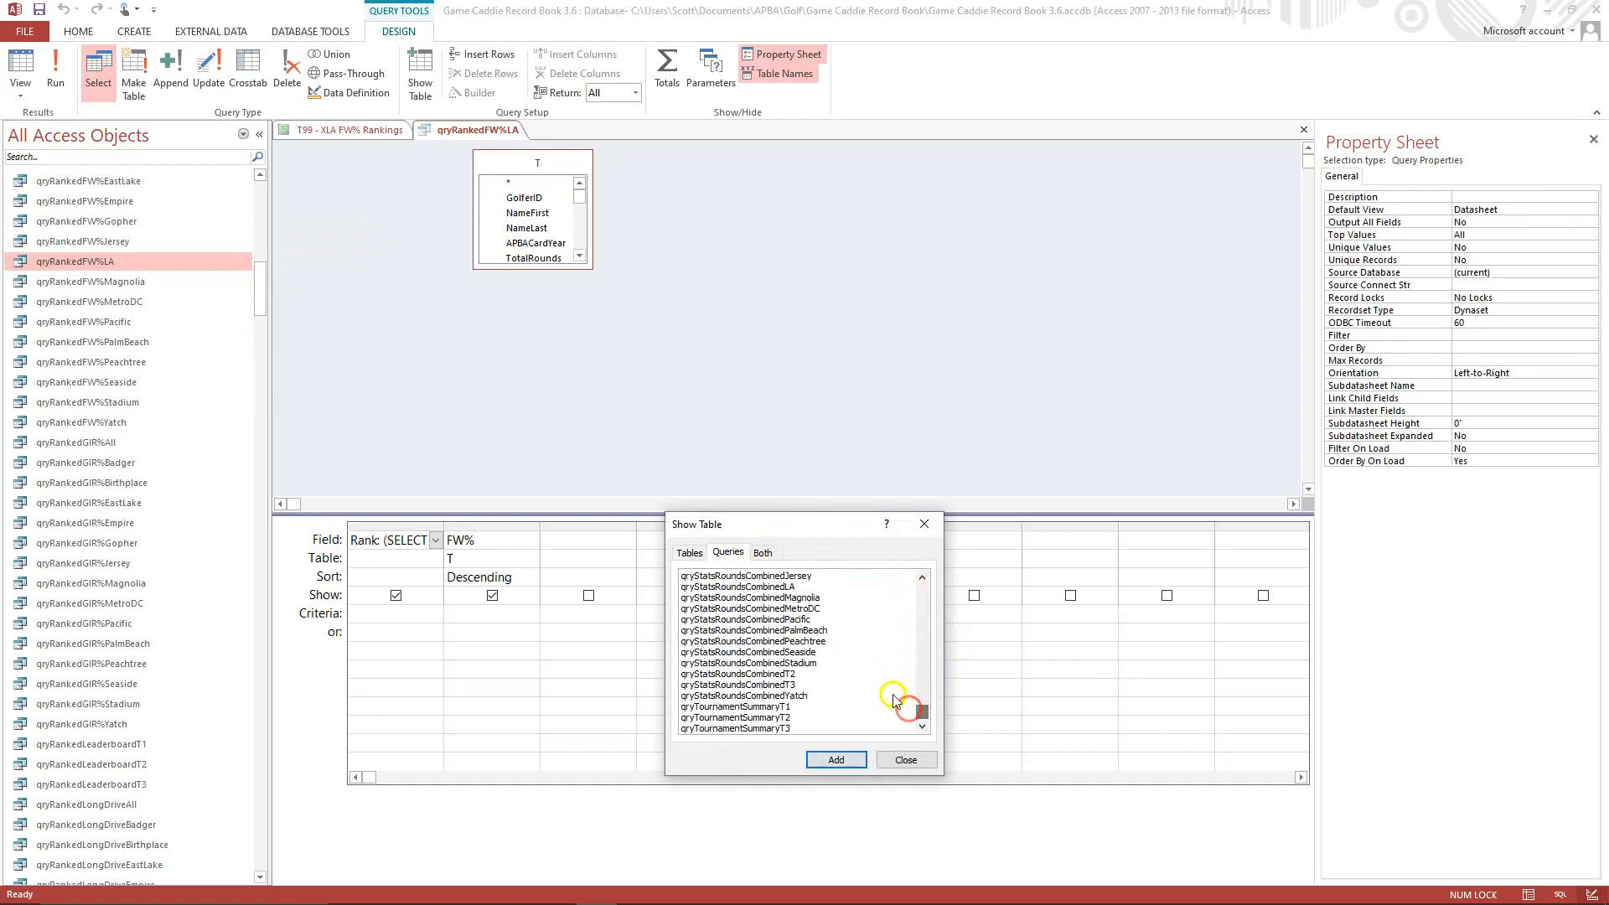
left_click(779, 589)
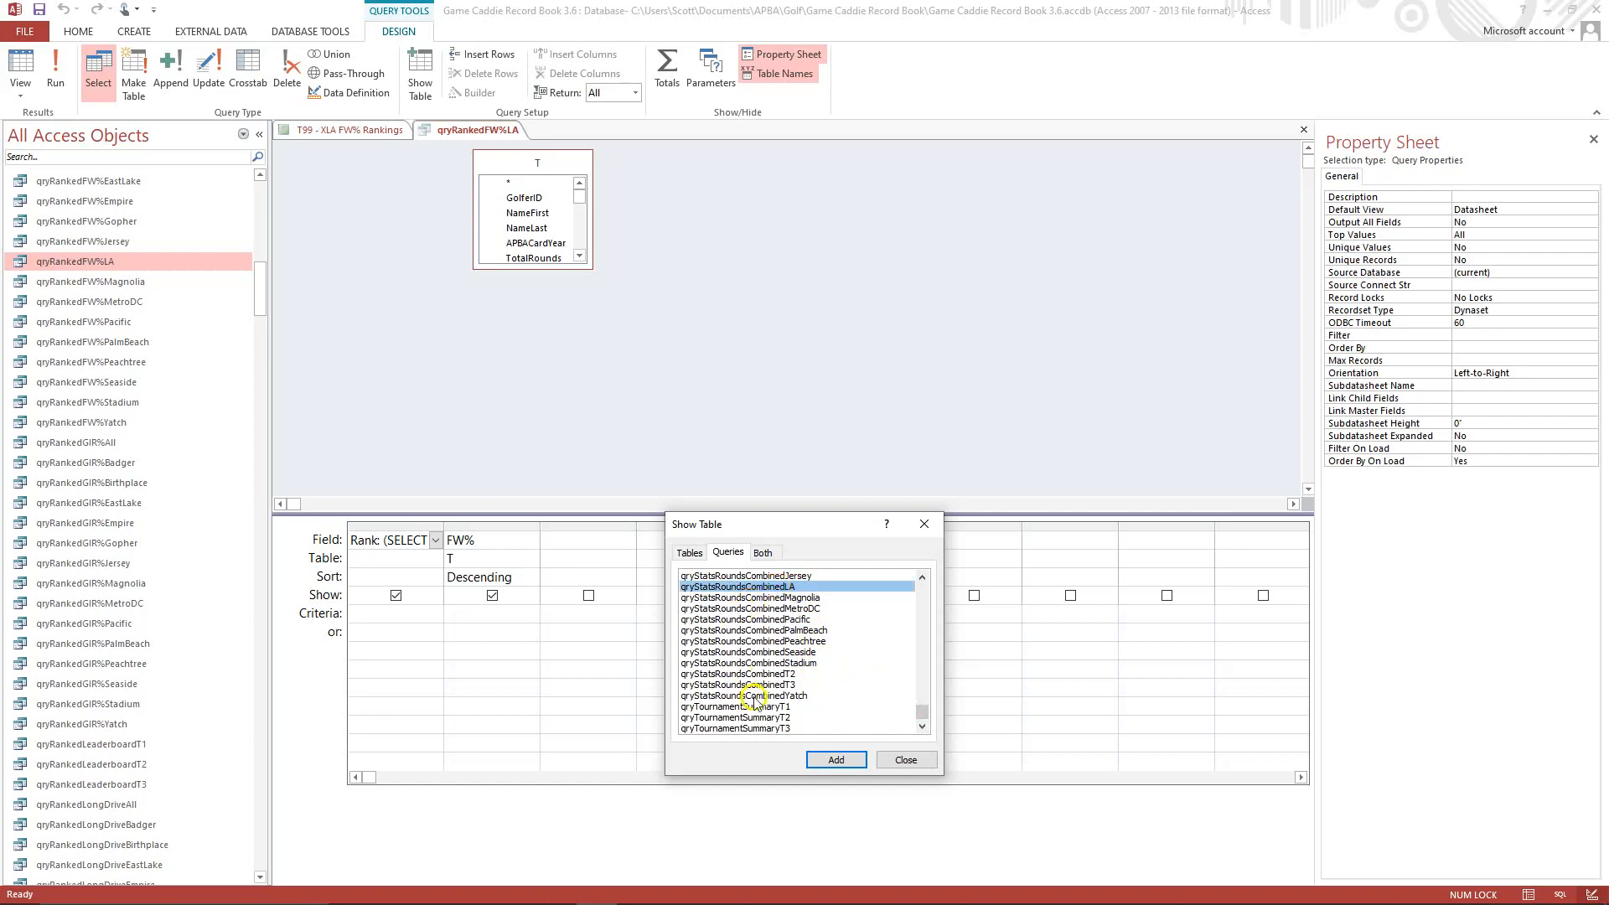
left_click(829, 762)
left_click(828, 759)
left_click(901, 760)
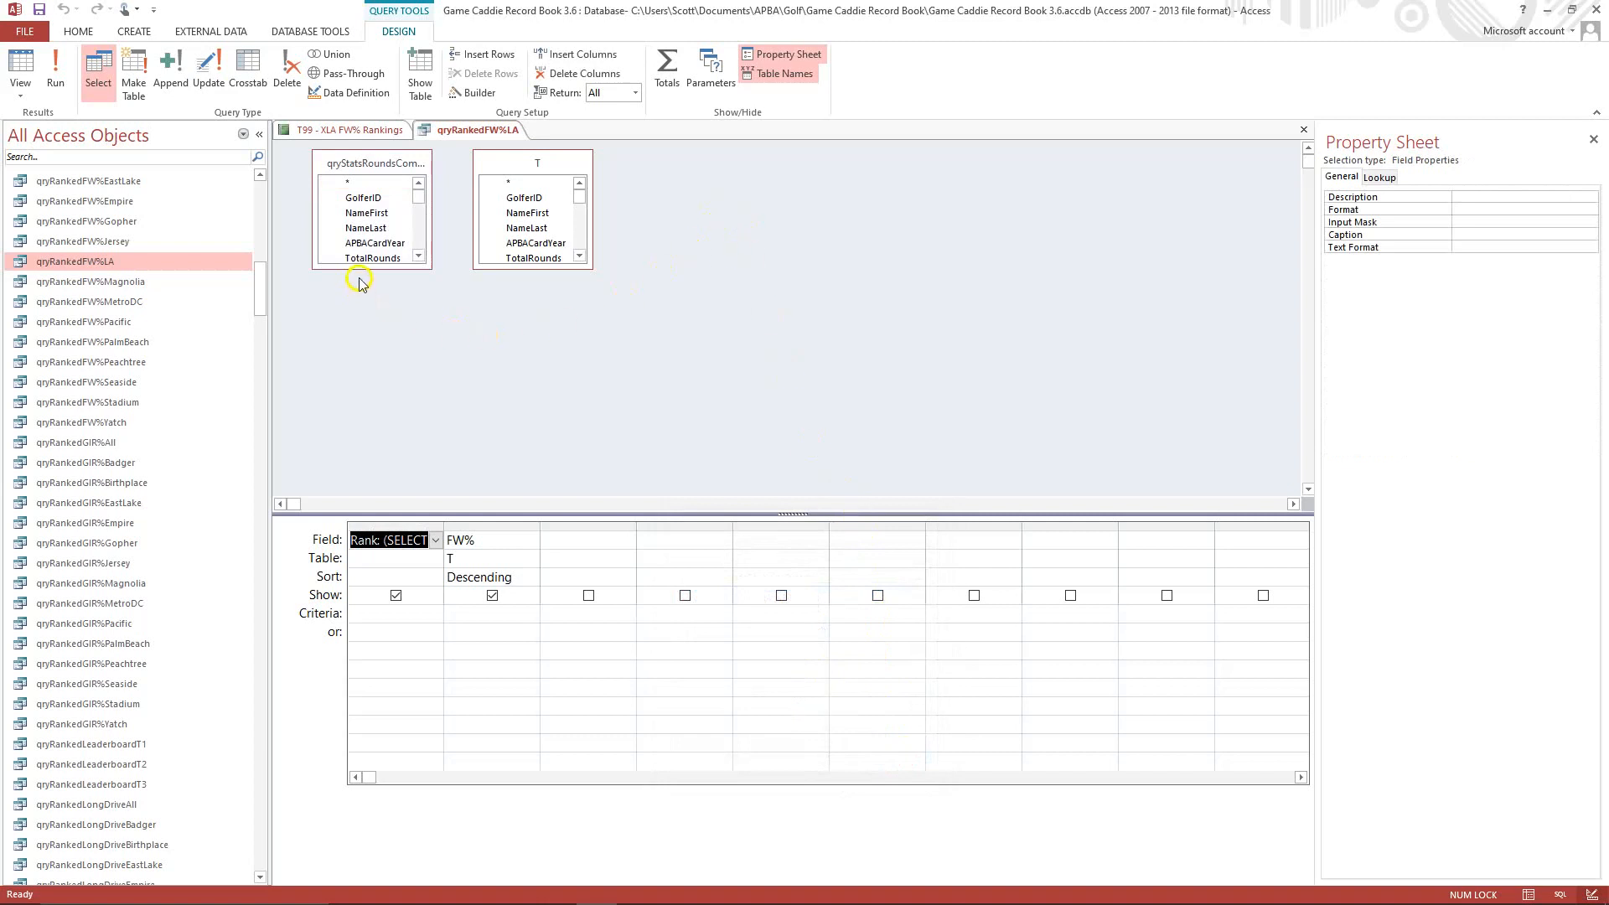
Lengthen both field lists and join qryStatsRoundsCombinedLA to T on GolferID and APBACardYear.
left_click_drag(358, 268, 382, 411)
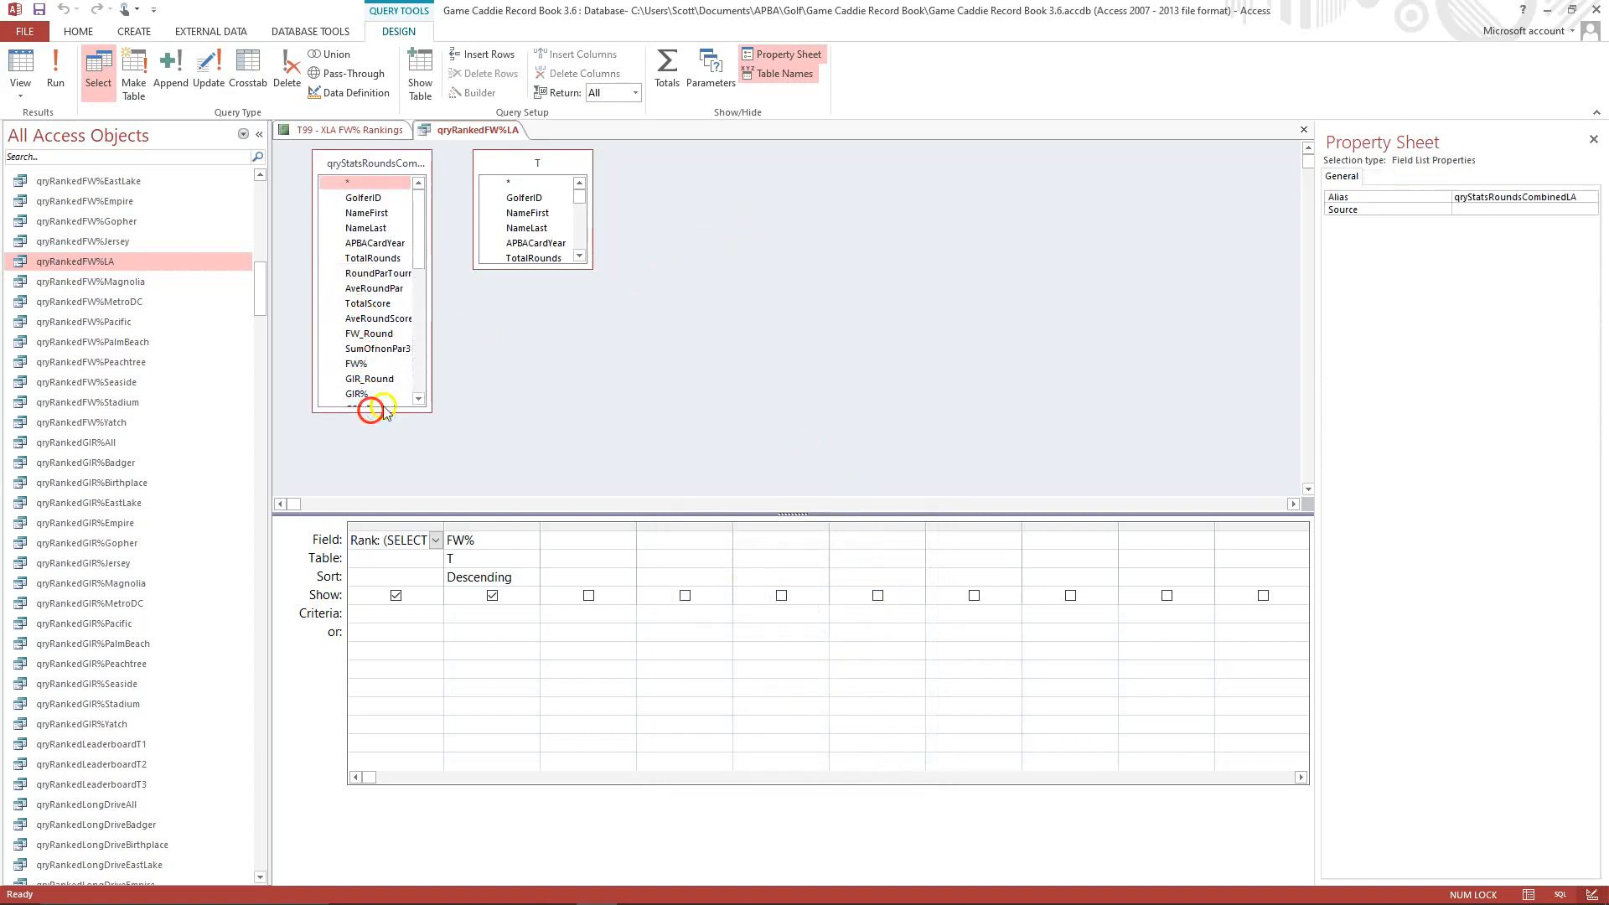
left_click_drag(525, 268, 533, 425)
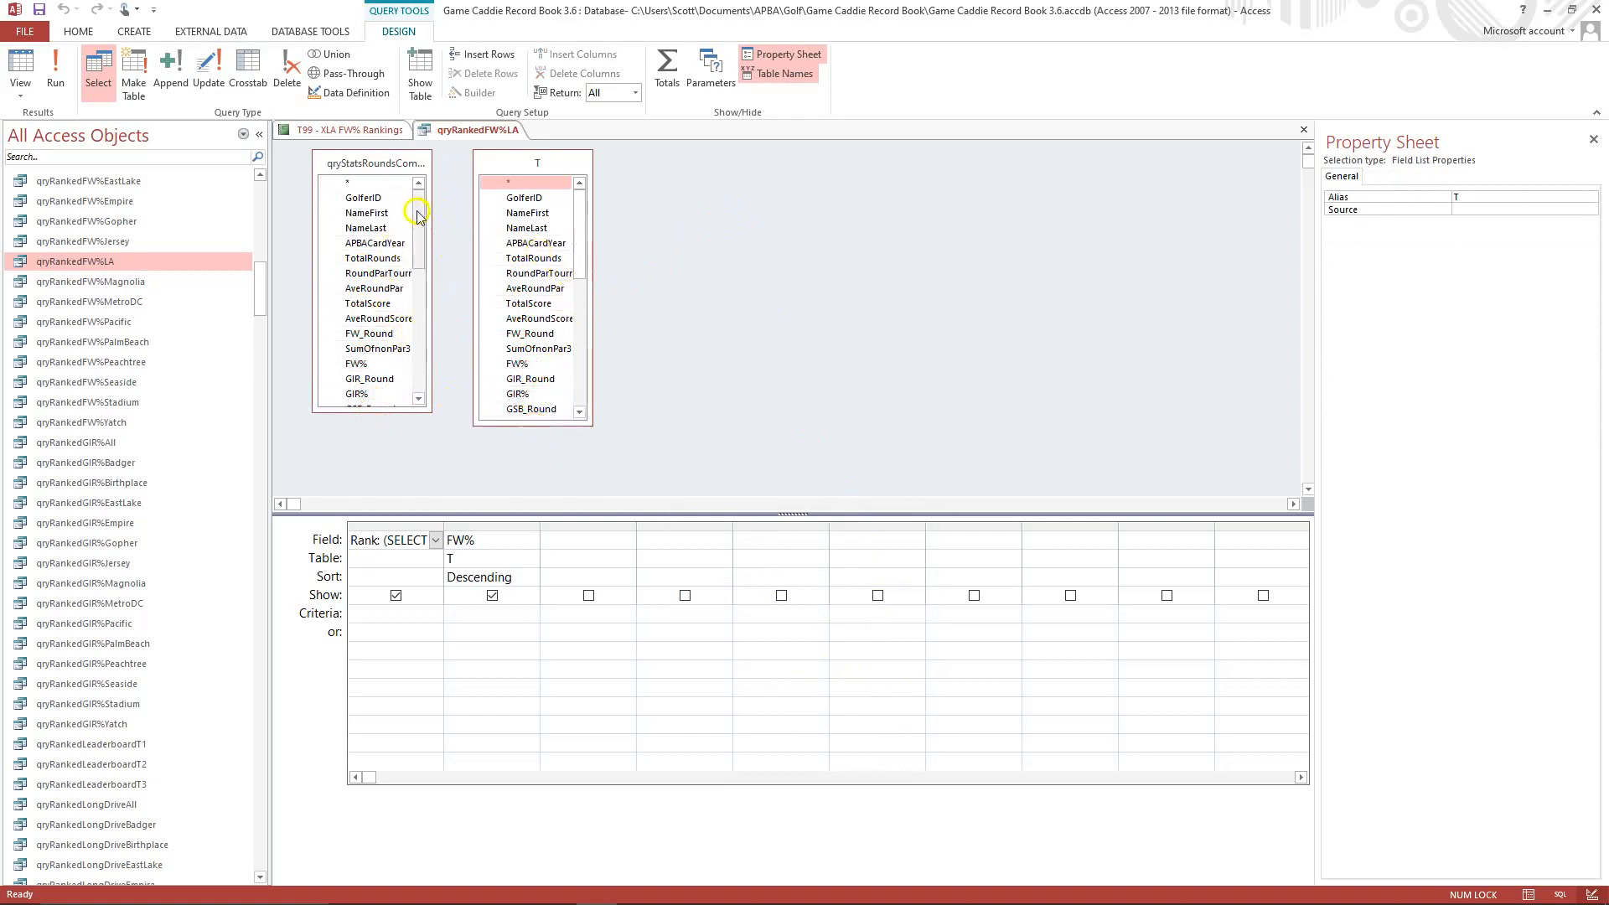
left_click(378, 200)
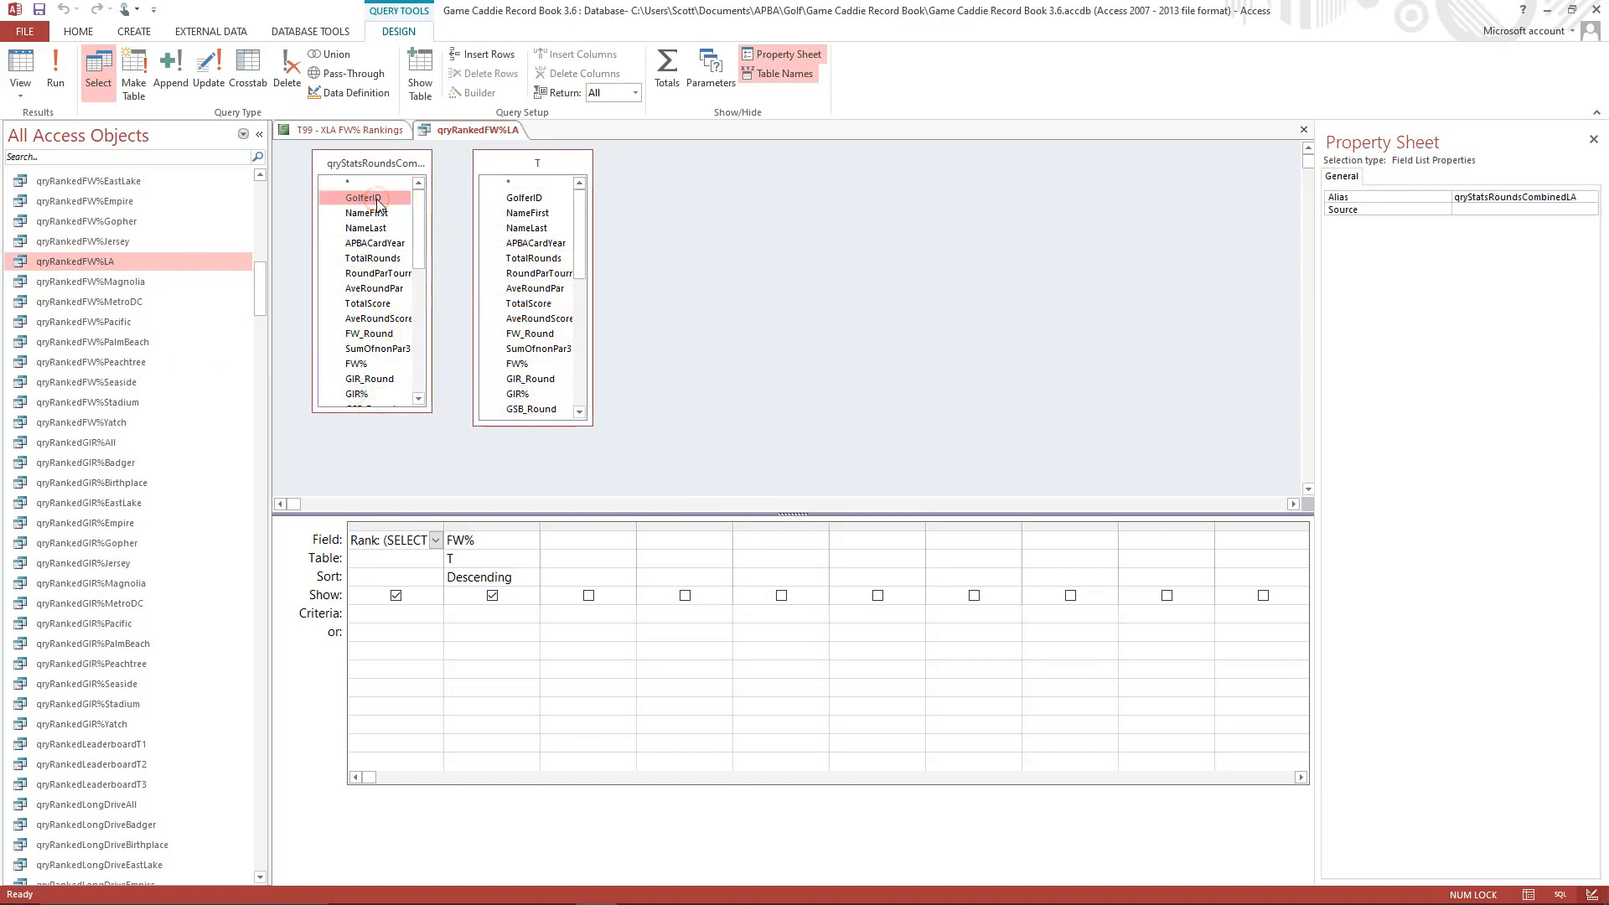
left_click(378, 200)
left_click_drag(377, 198, 520, 203)
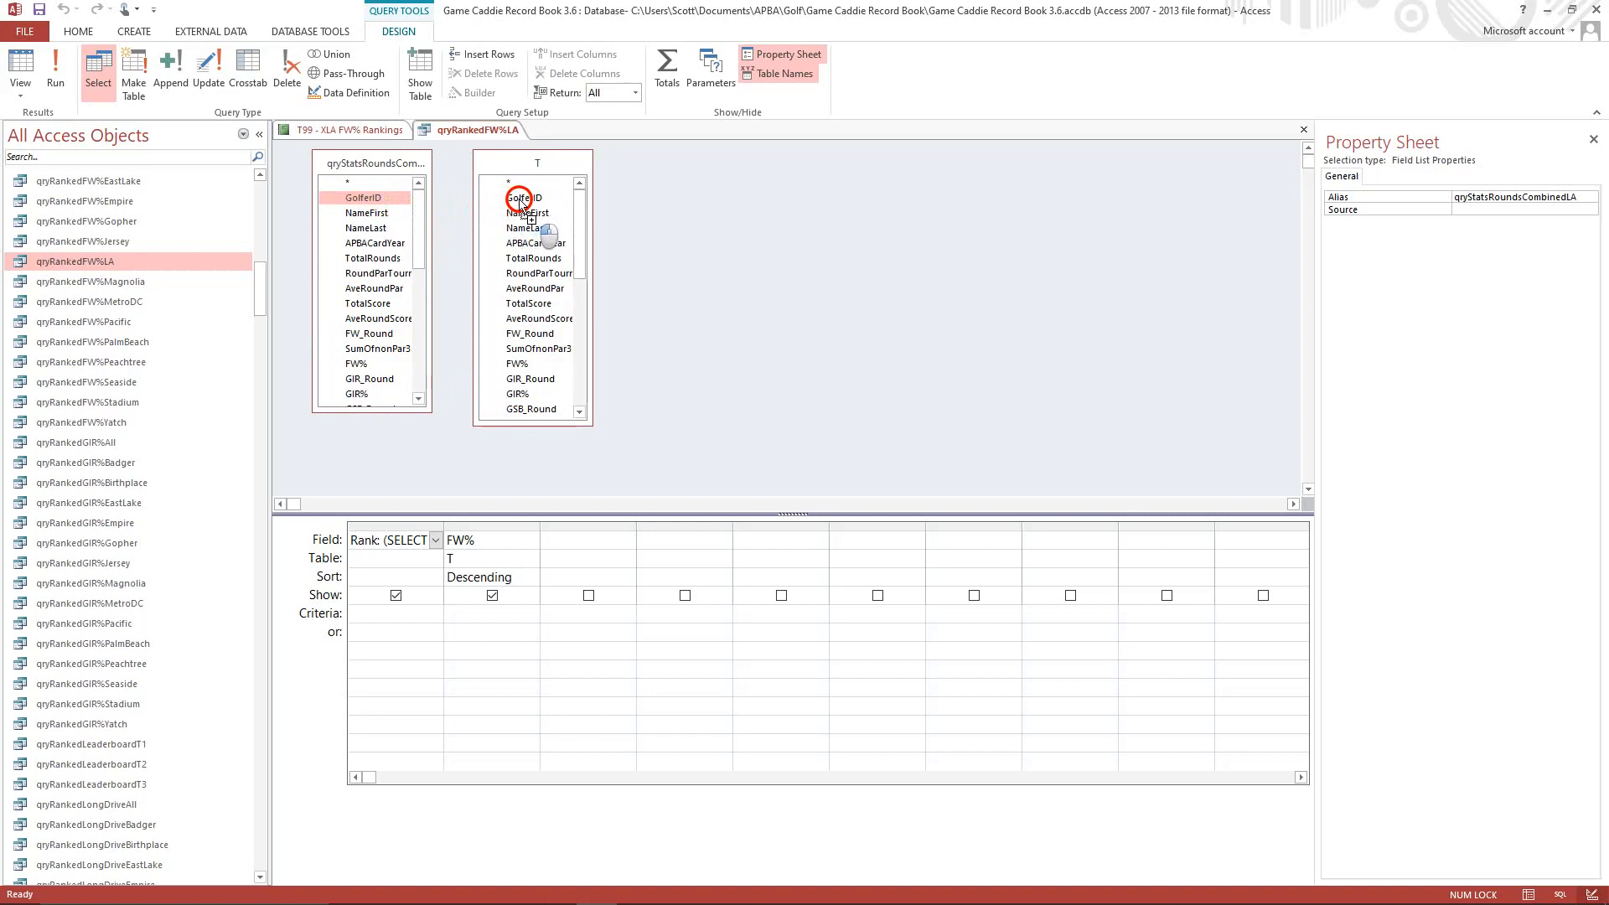
left_click_drag(519, 201, 520, 199)
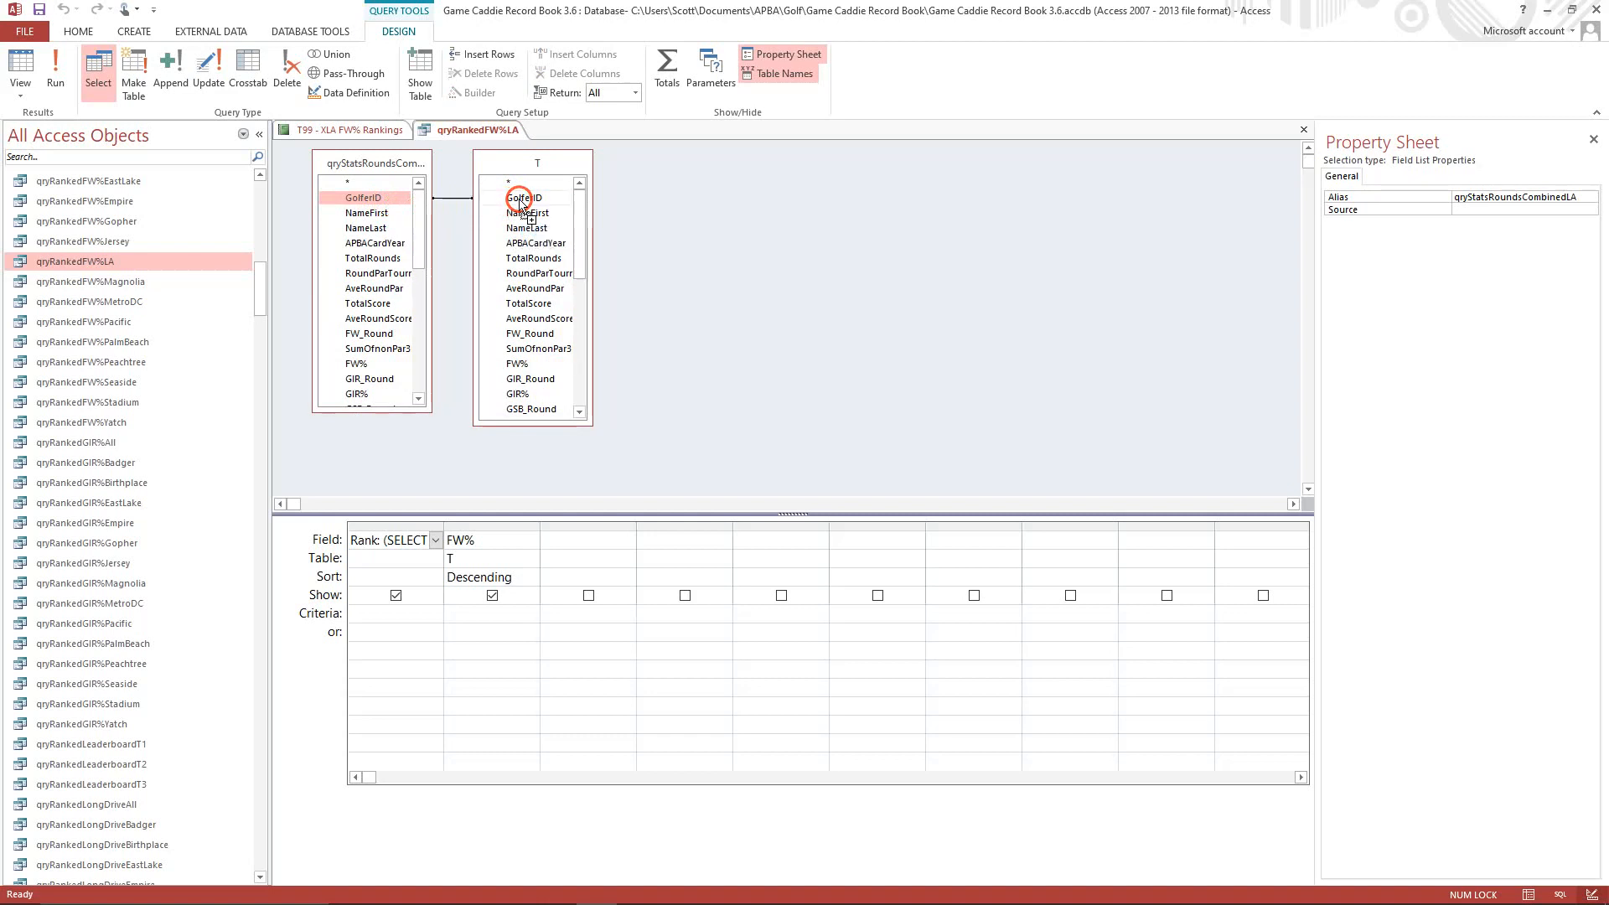
left_click(380, 243)
left_click_drag(380, 244, 525, 248)
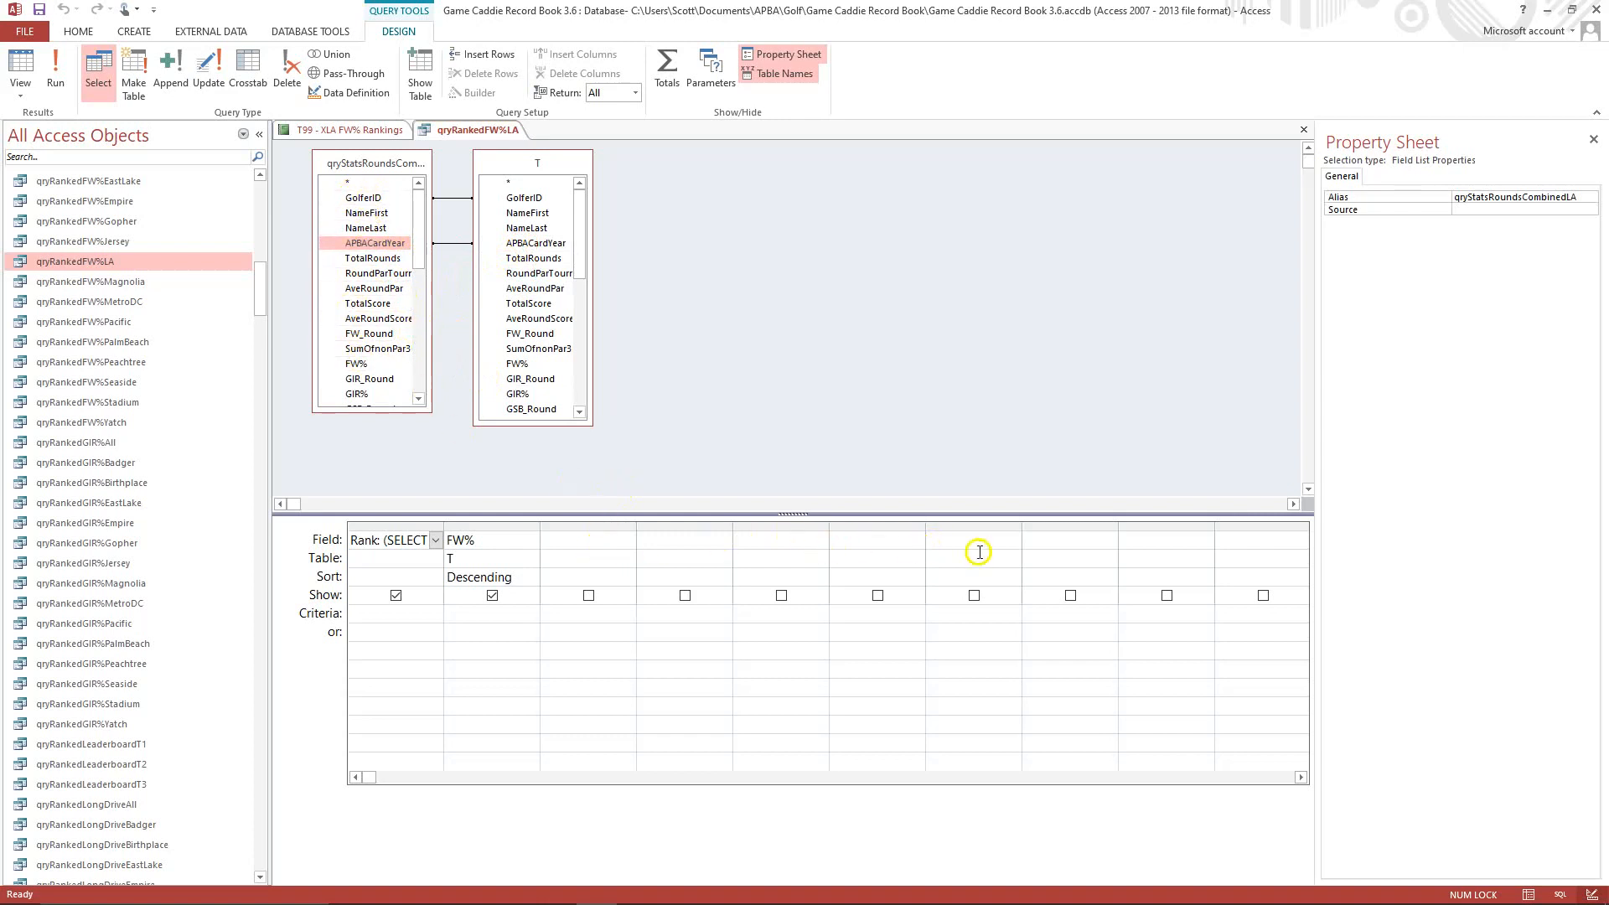
Add GolferID, NameFirst, NameLast, APBACardYear, TotalRounds and FW_Round from qryStatsRoundsCombinedLA to the query's output fields.
double_click(362, 199)
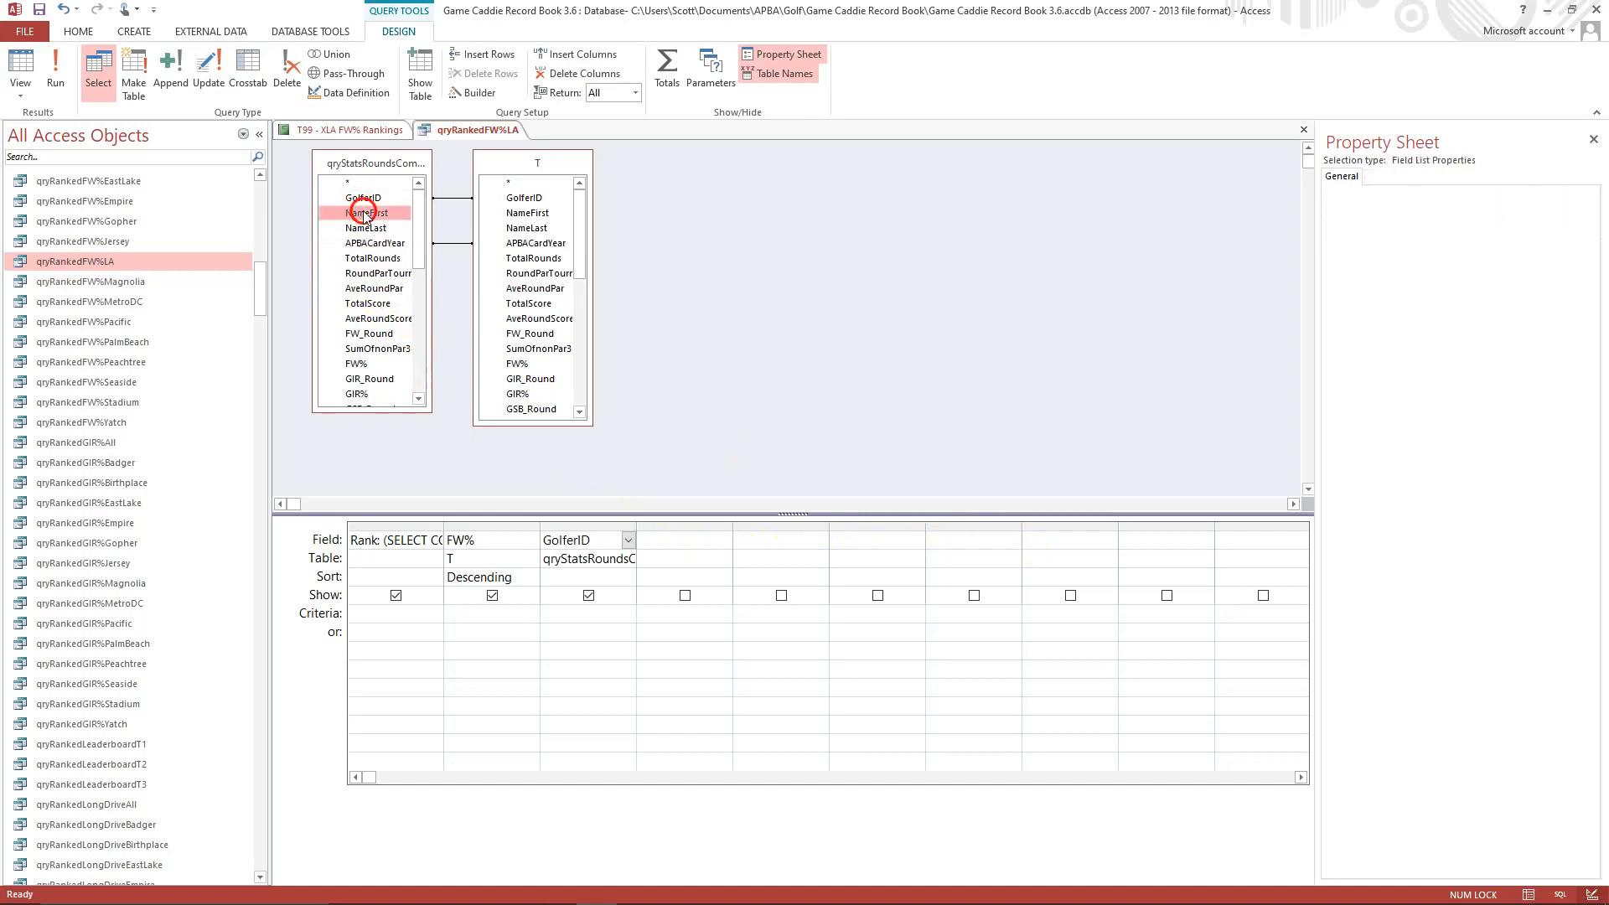
double_click(365, 213)
double_click(368, 229)
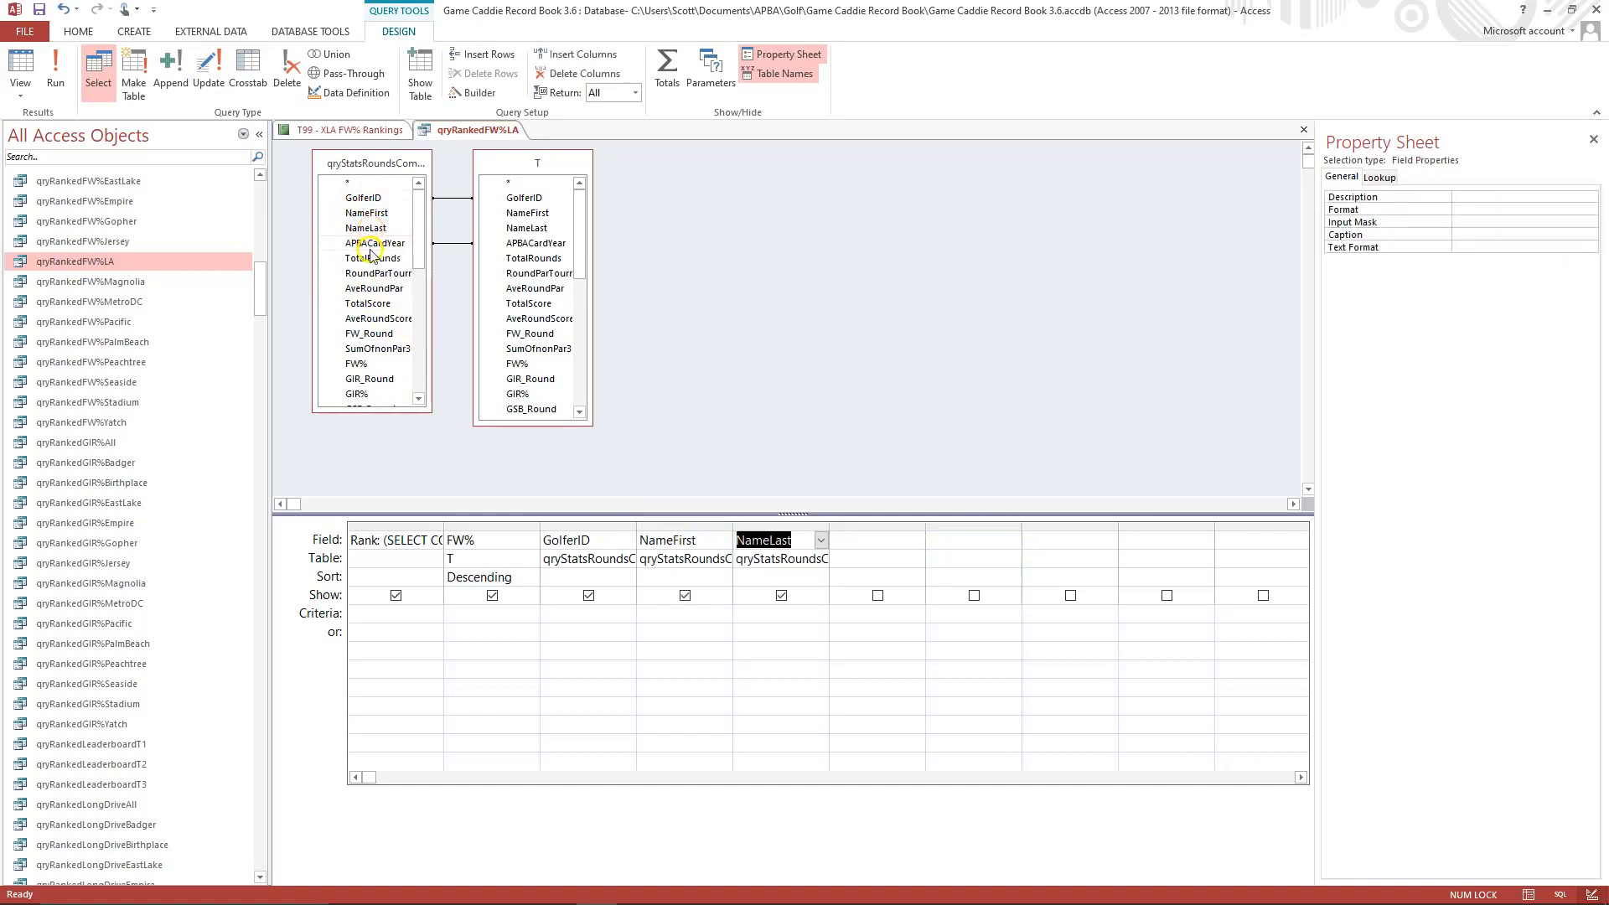
double_click(368, 243)
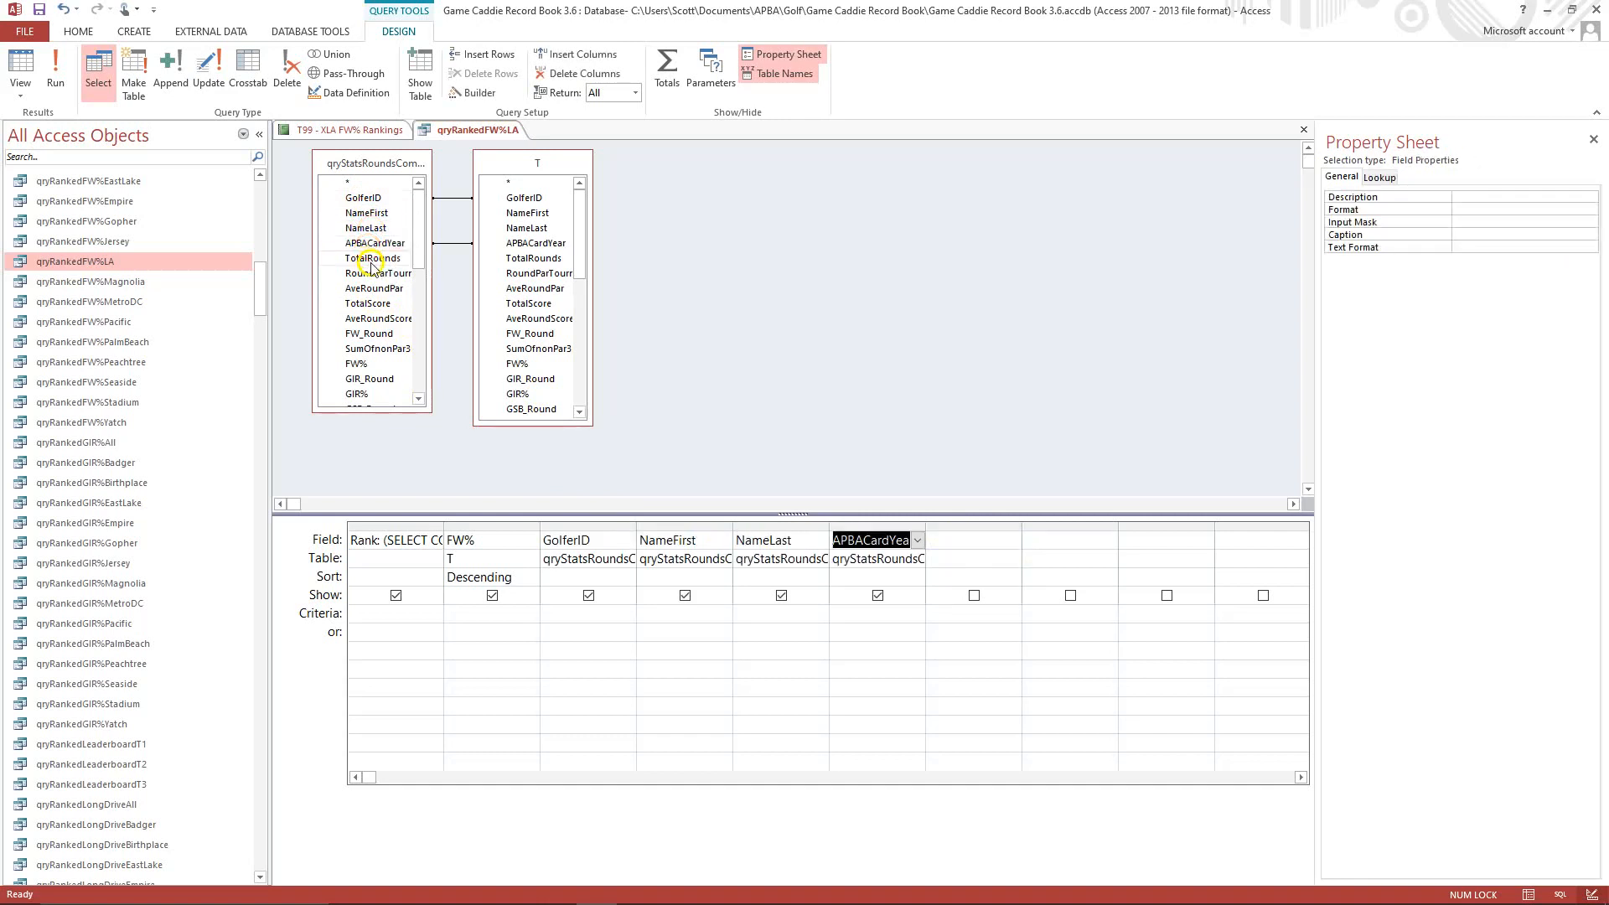
double_click(371, 259)
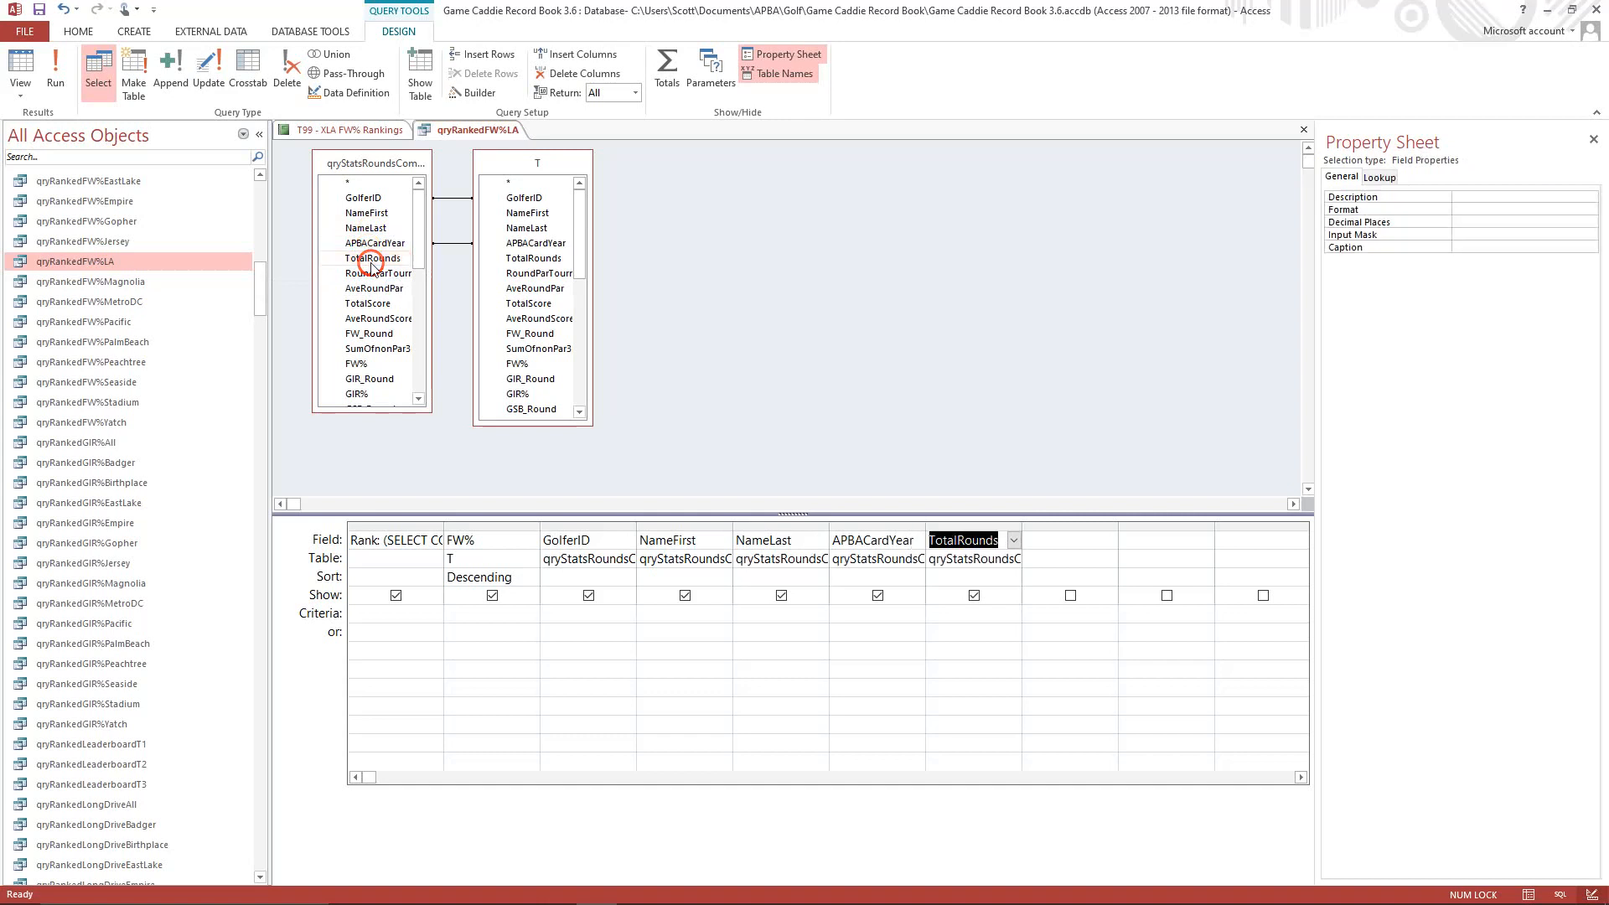
left_click(375, 335)
double_click(376, 336)
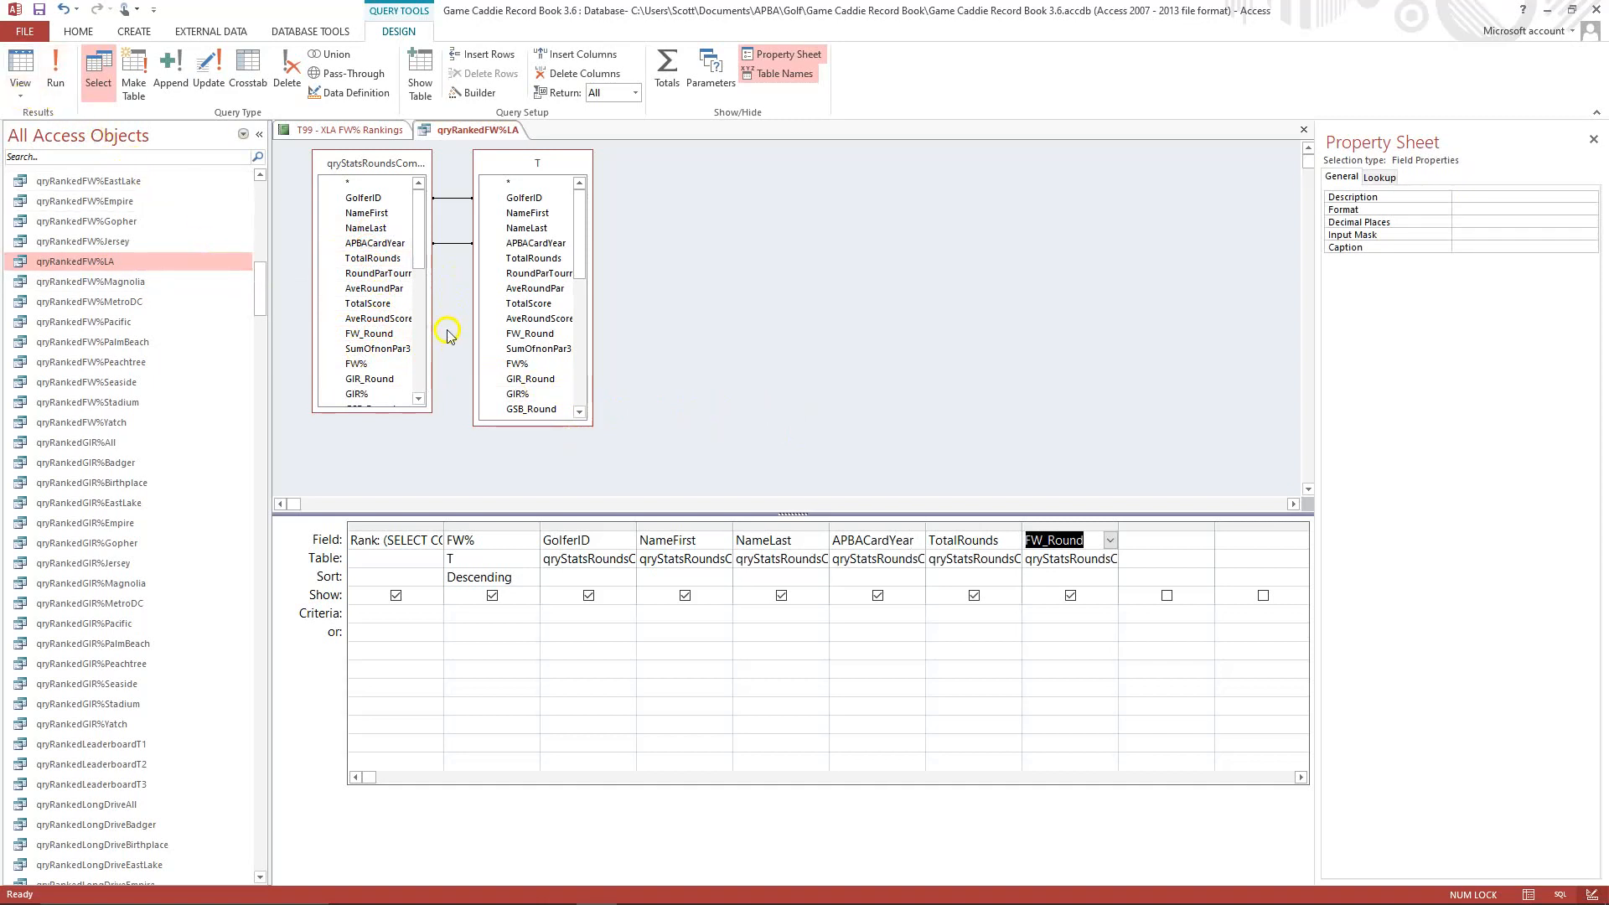
Edit the Rank field's expression so its subquery counts from qryStatsRoundsCombinedLA.
left_click(403, 537)
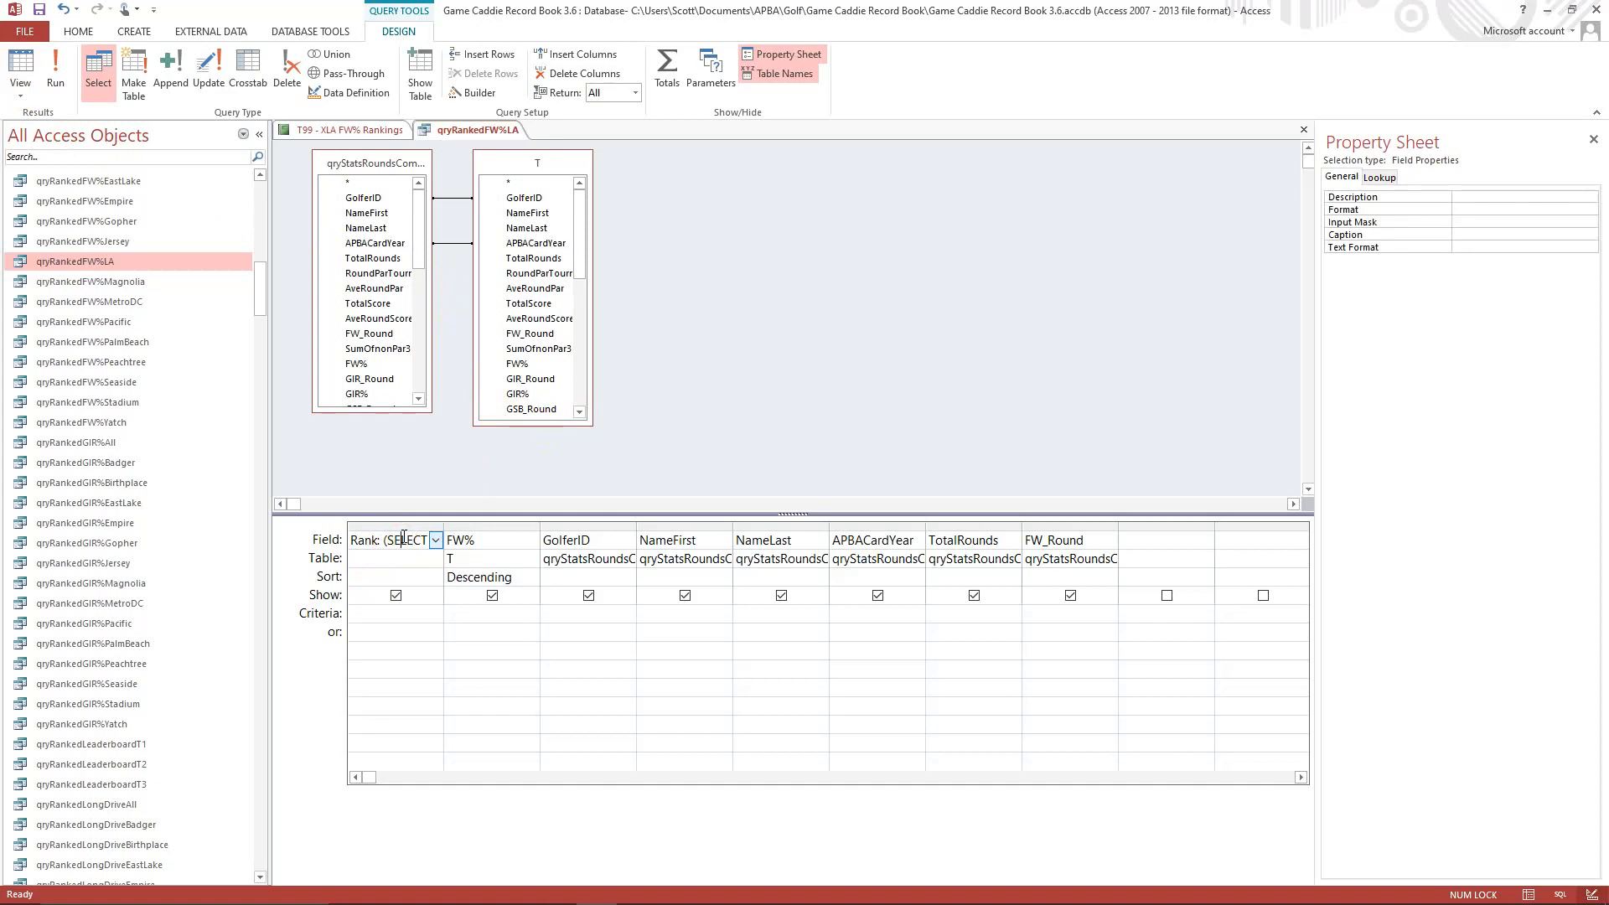
key("shift+F2")
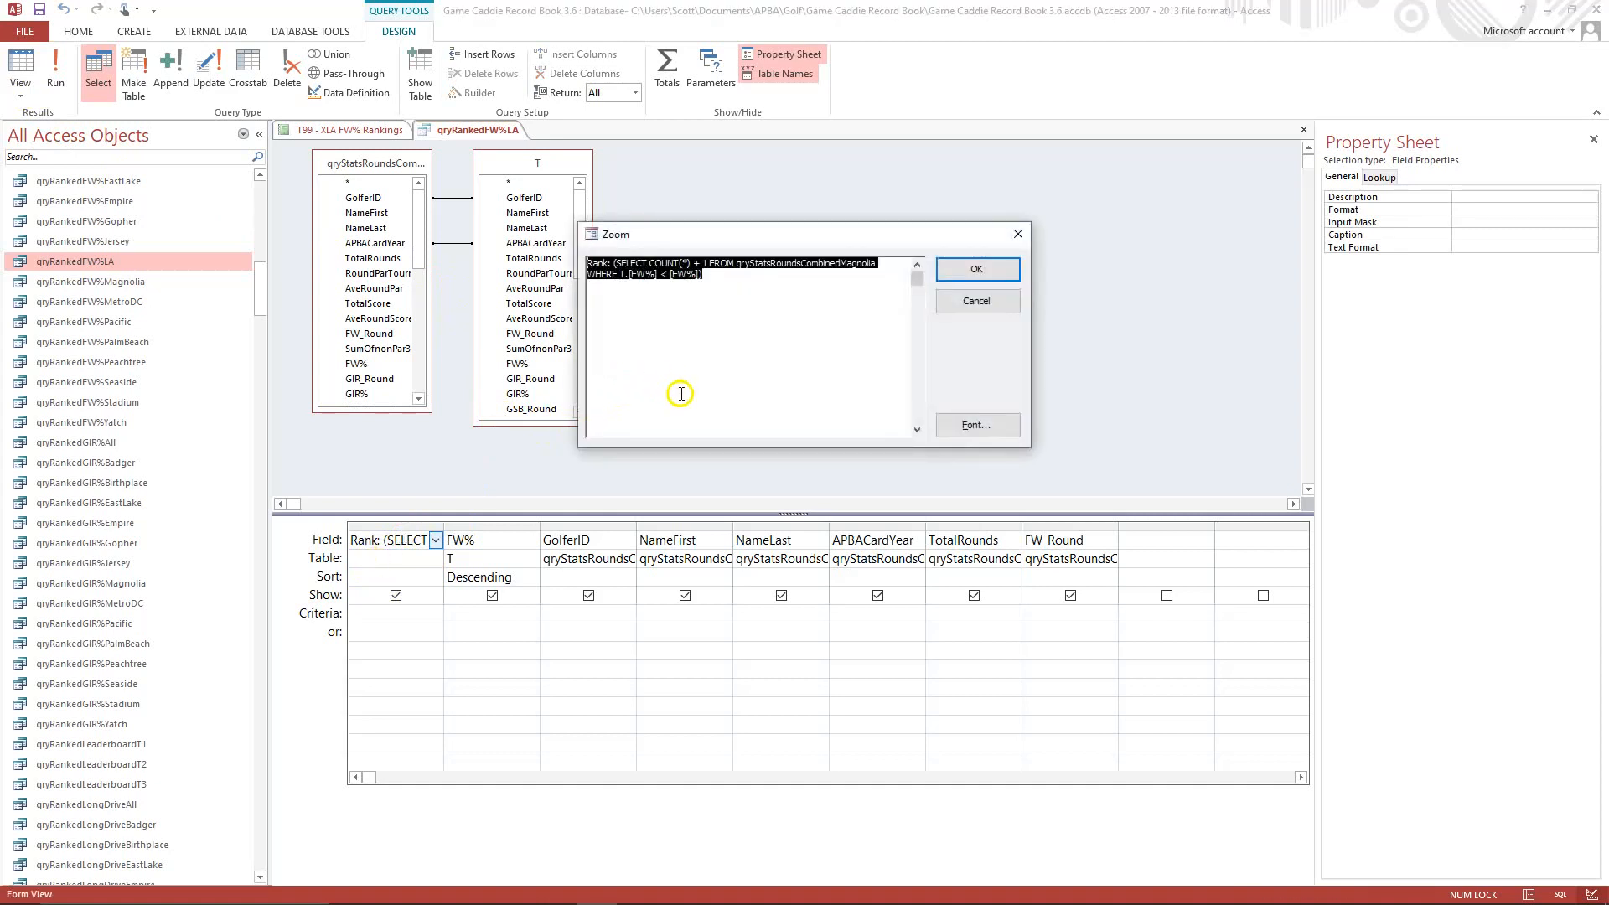
left_click(710, 398)
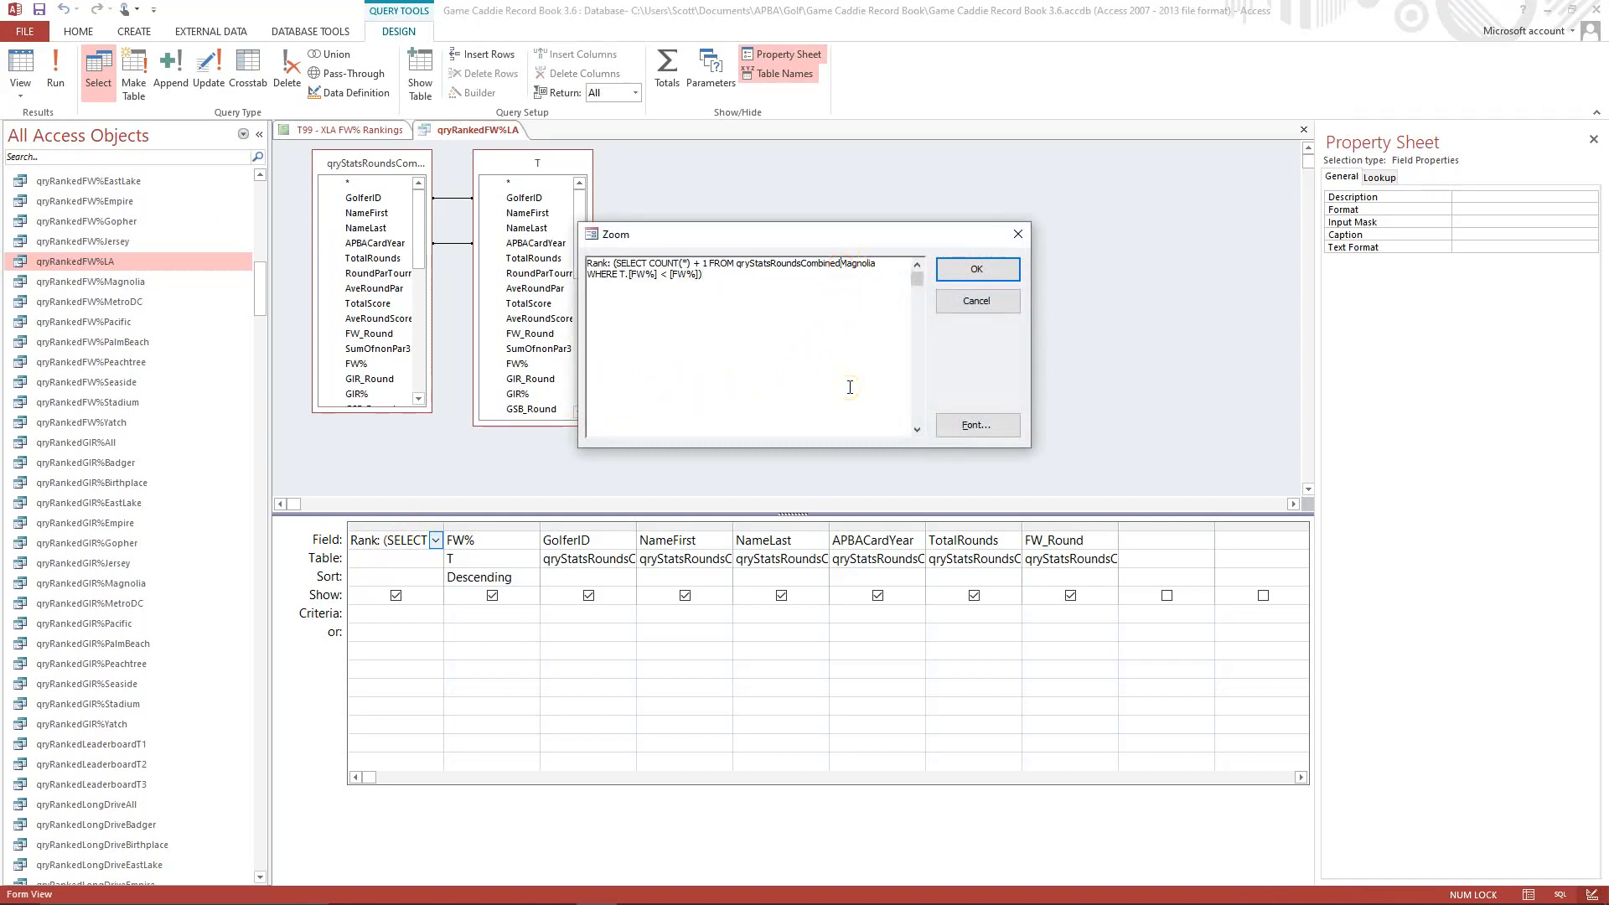
key("Delete")
key("Delete")
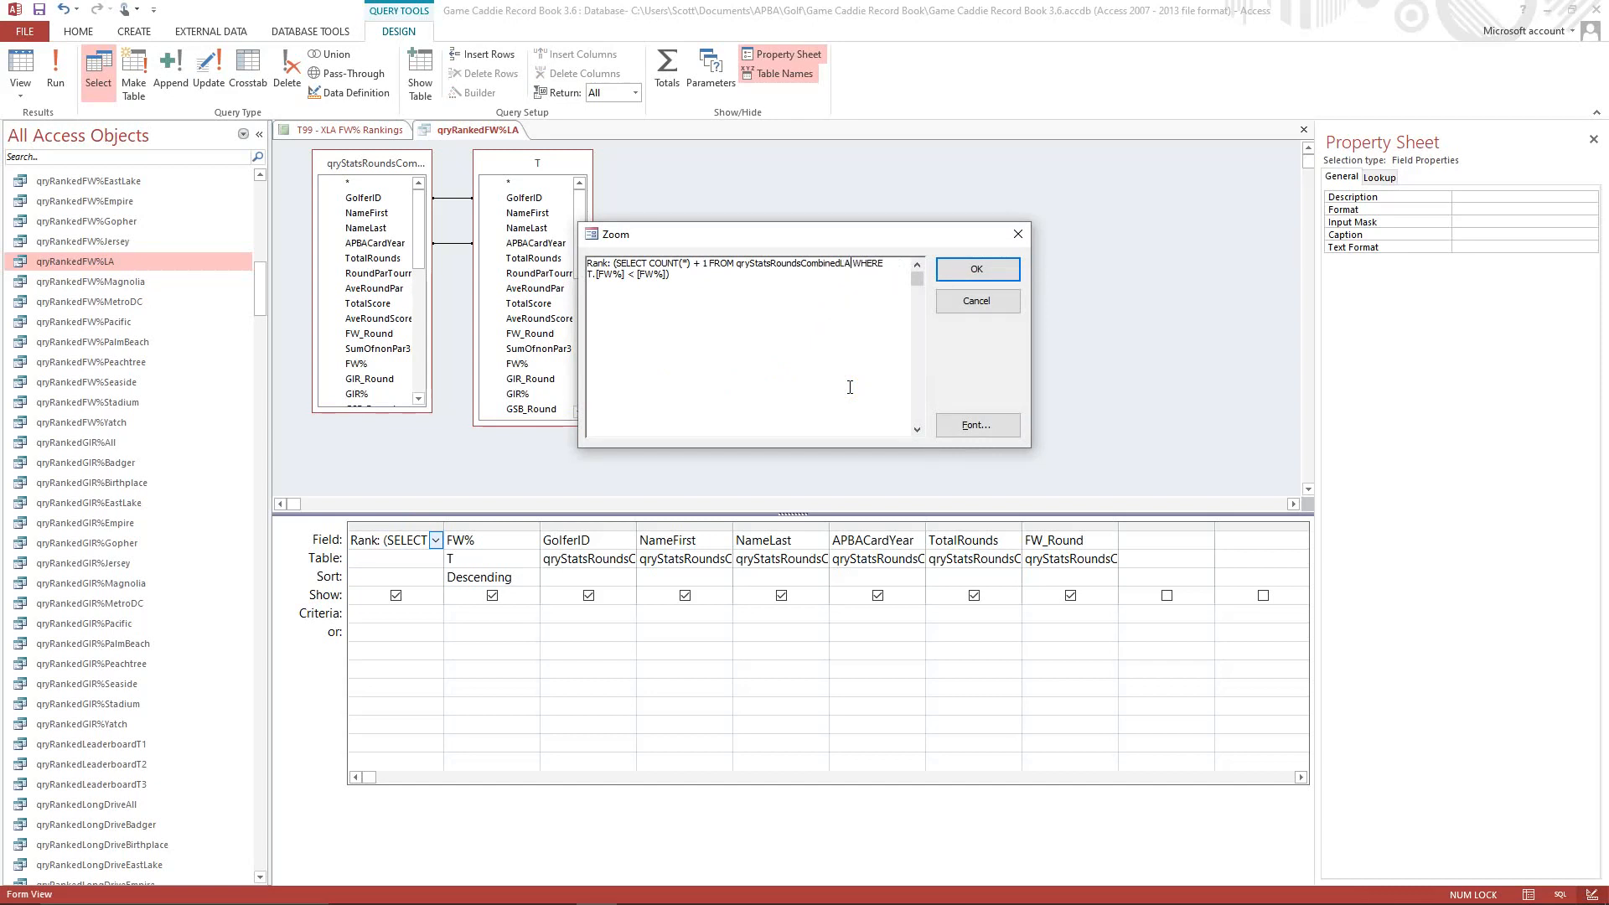
left_click(972, 270)
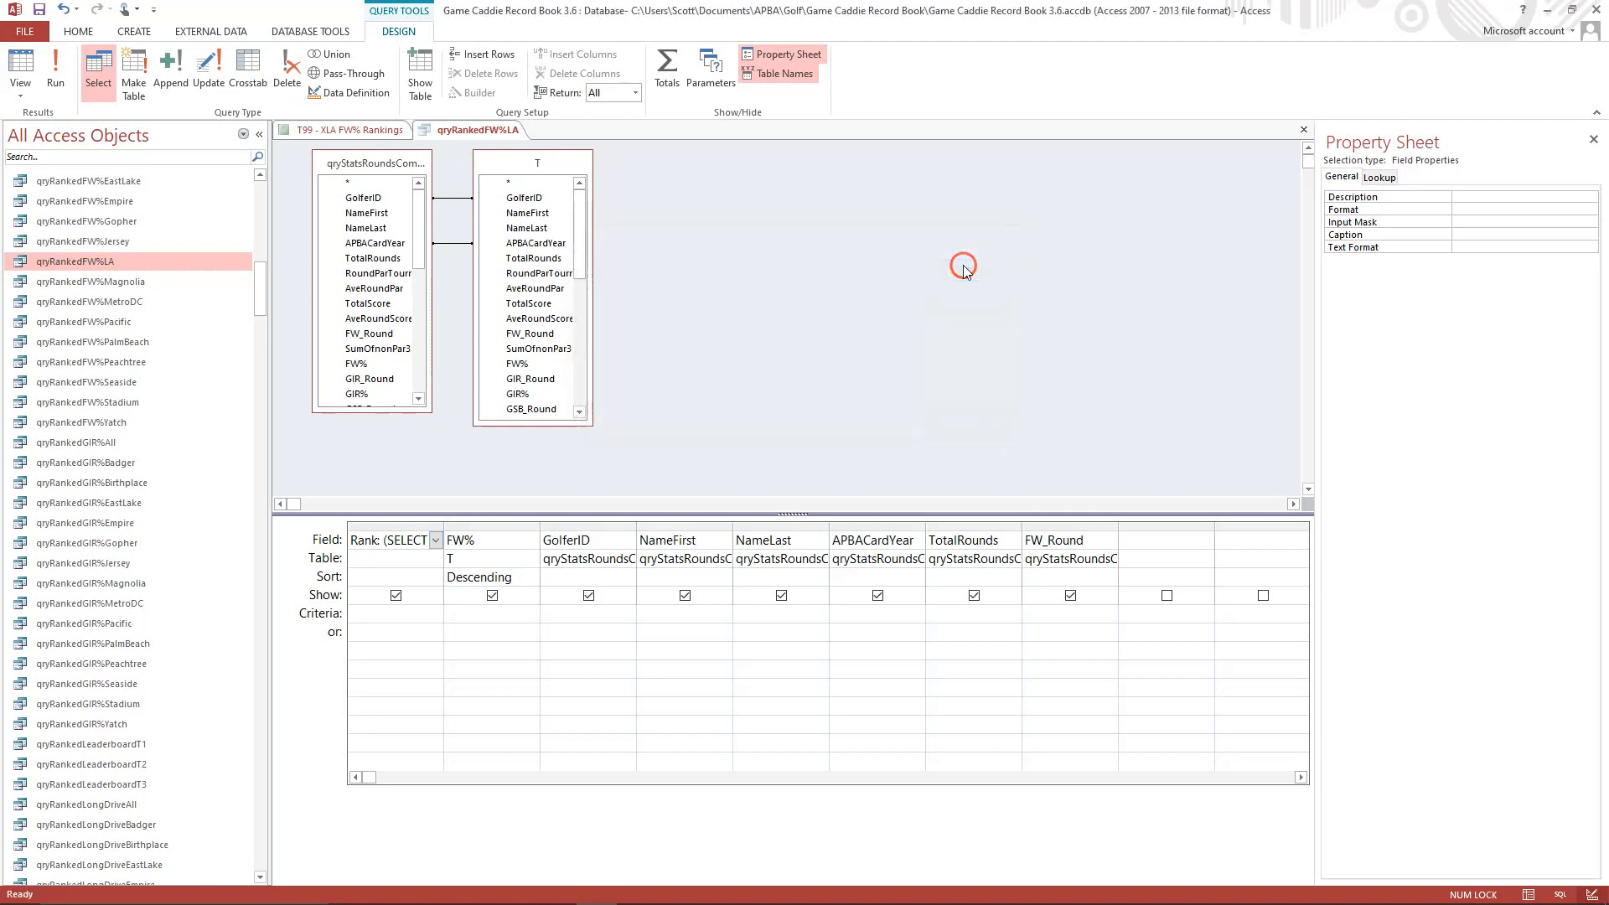
In the query's SQL, change the INNER JOIN source aliased as T to qryStatsRoundsCombinedLA.
left_click(28, 98)
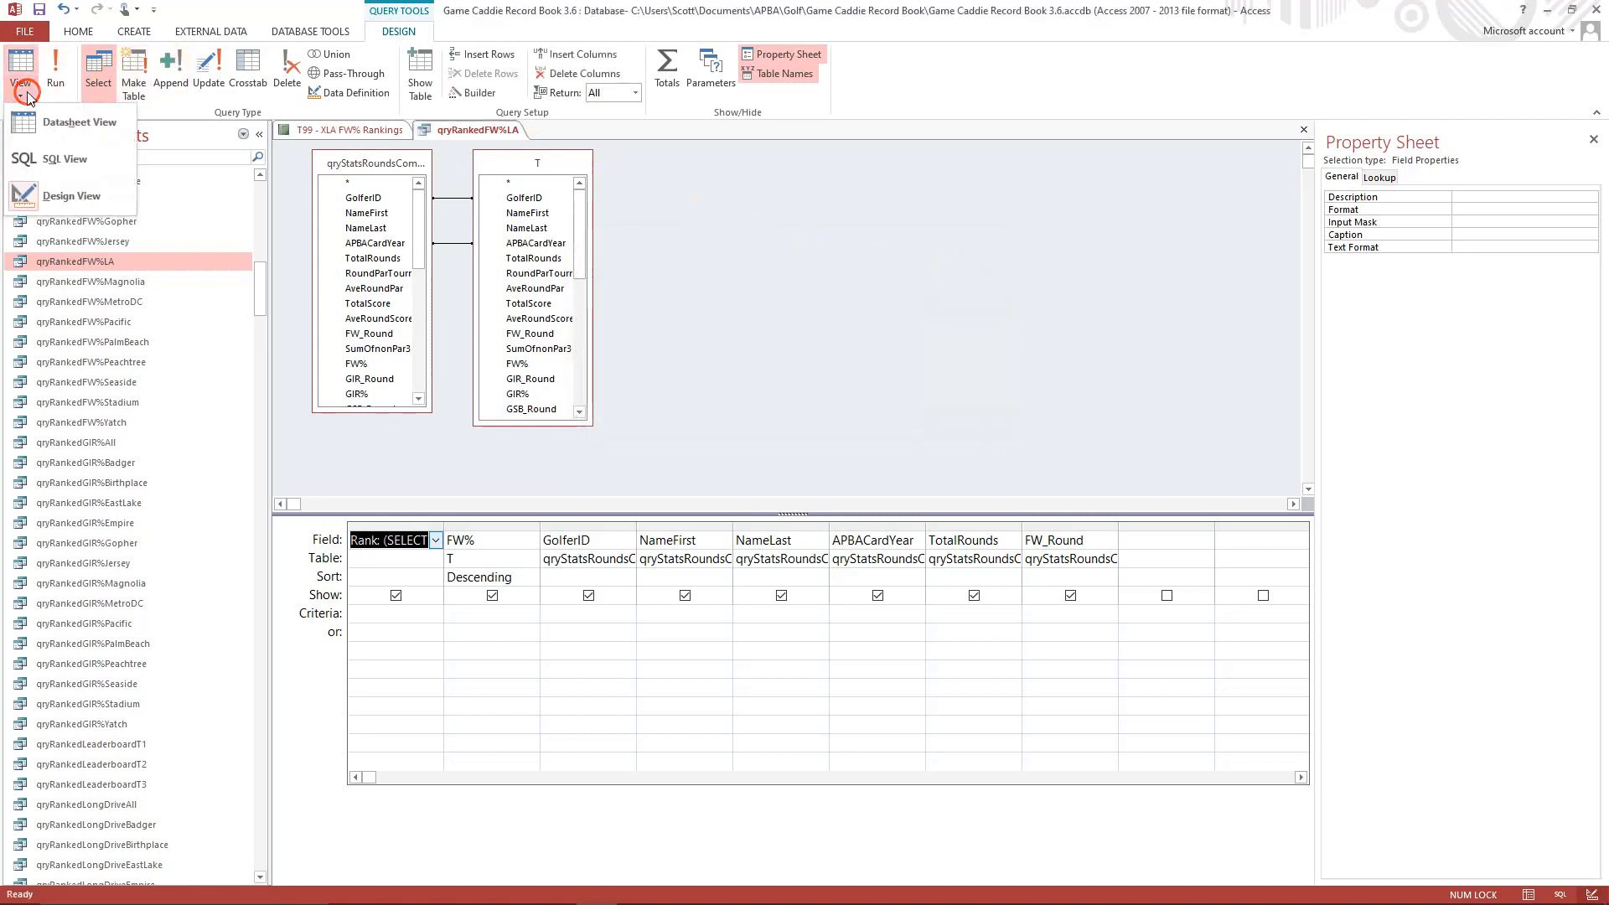
left_click(58, 159)
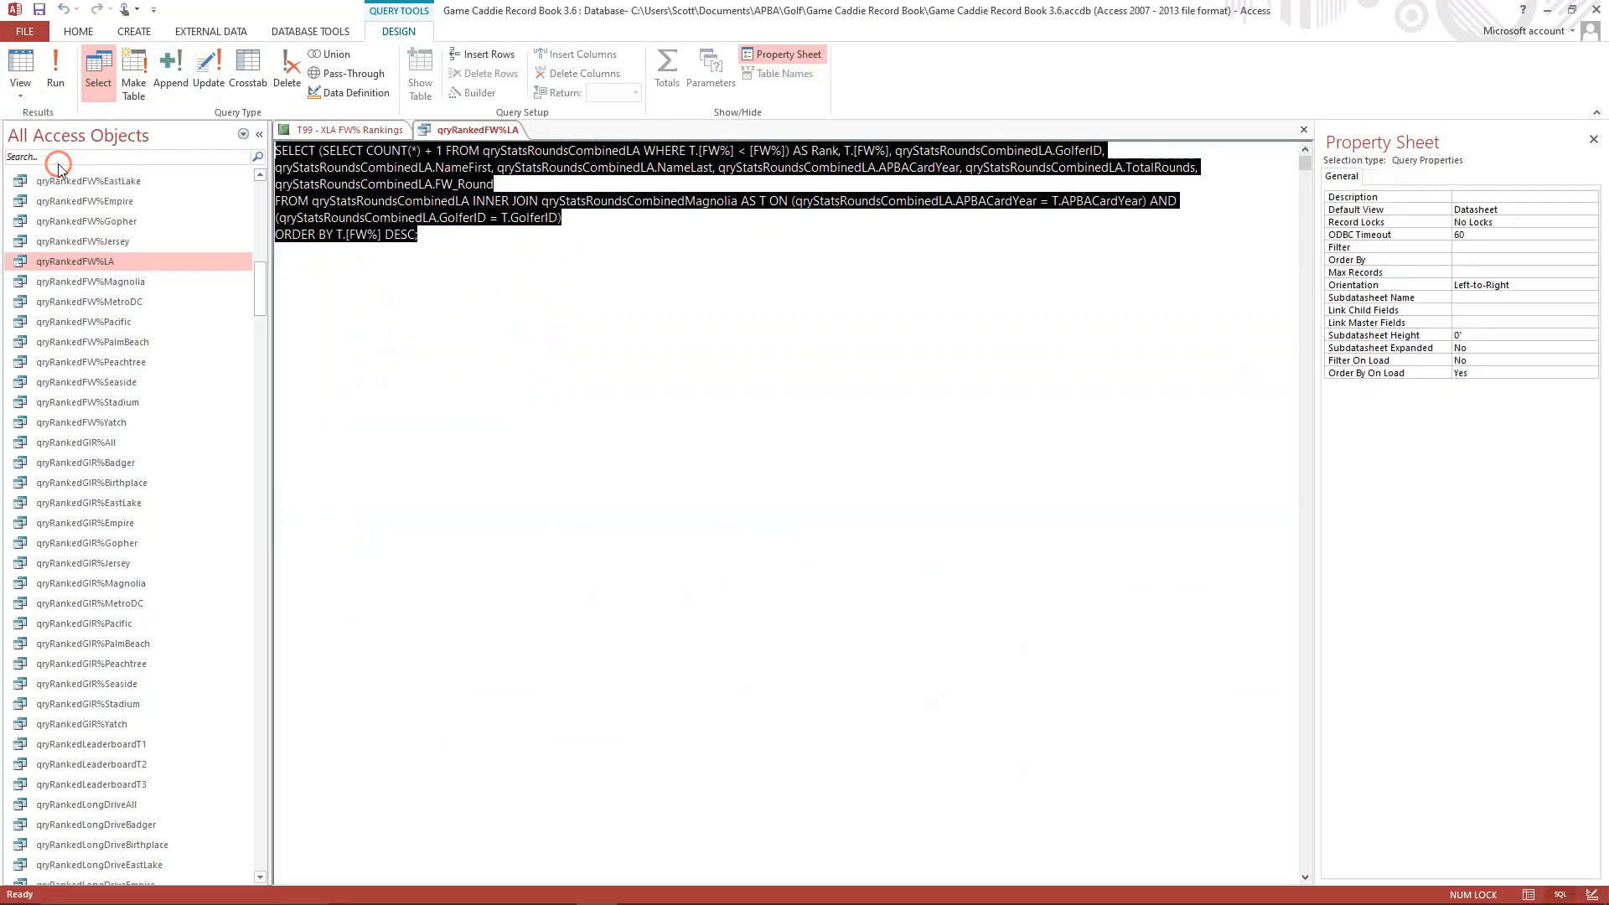
left_click(671, 335)
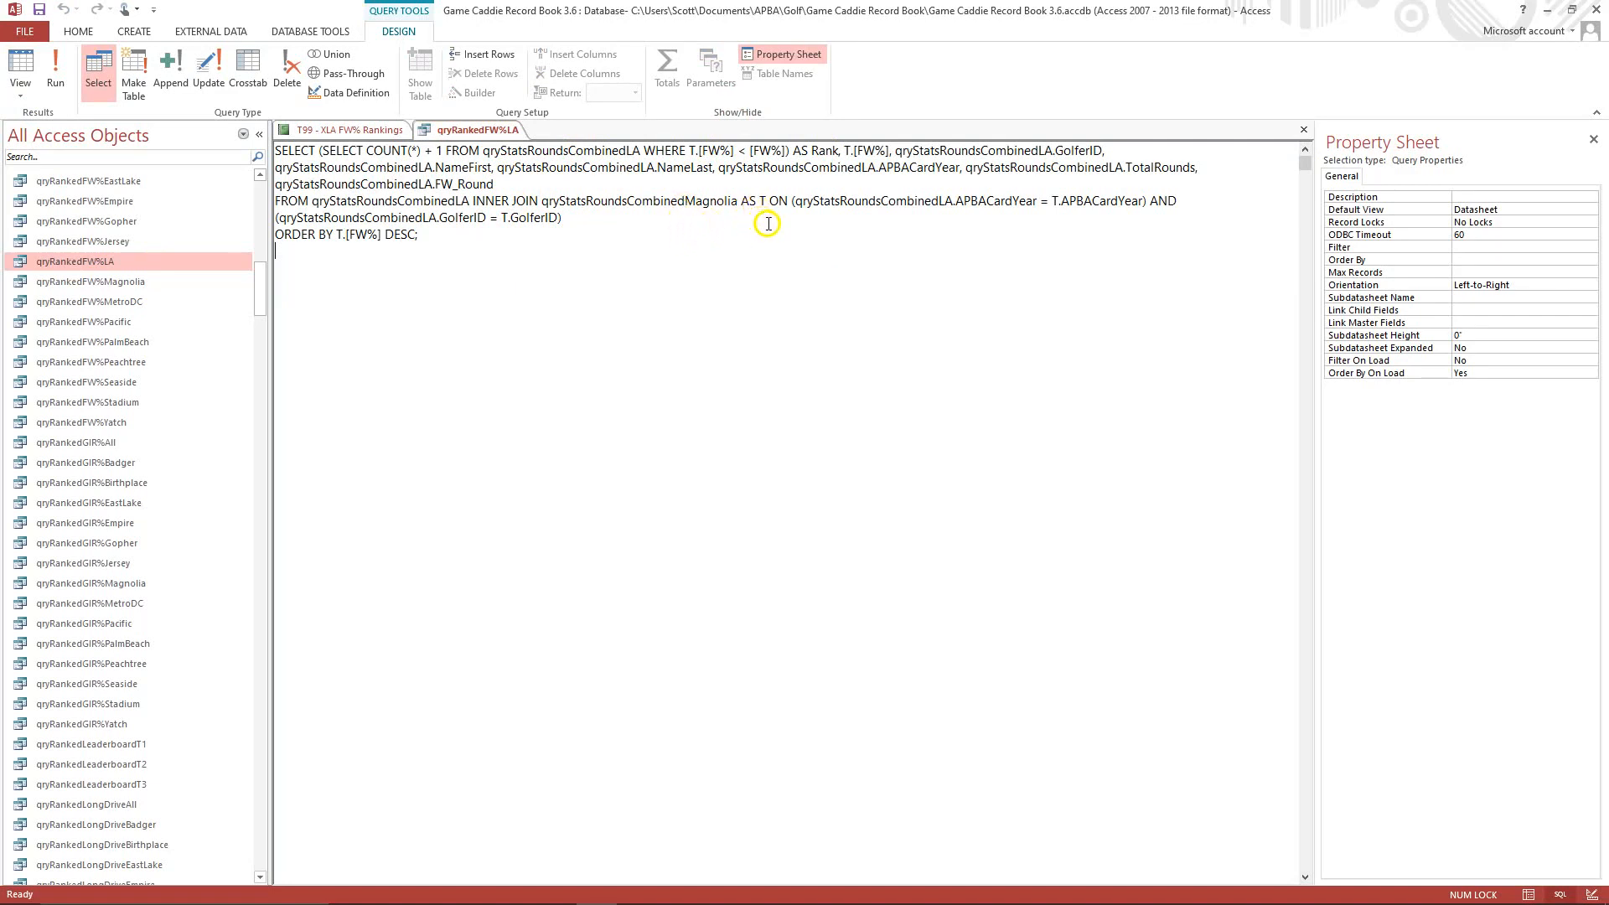
left_click(684, 202)
key("Delete")
key("Delete")
key("Delete")
key("Delete")
key("Delete")
key("Delete")
key("Delete")
key("Delete")
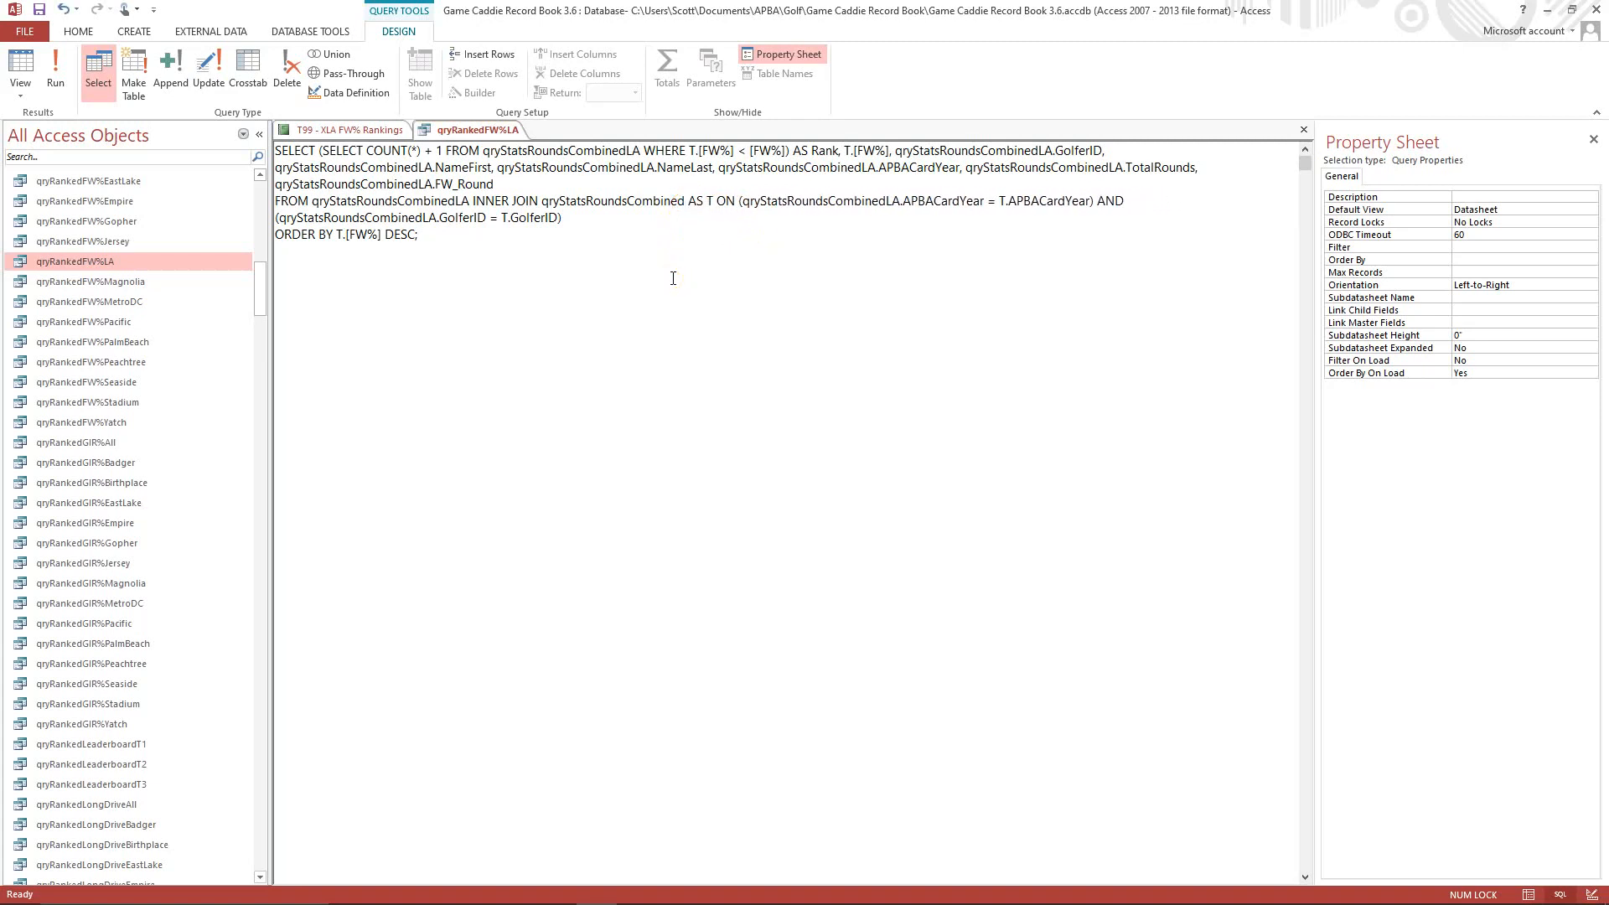
type("LA")
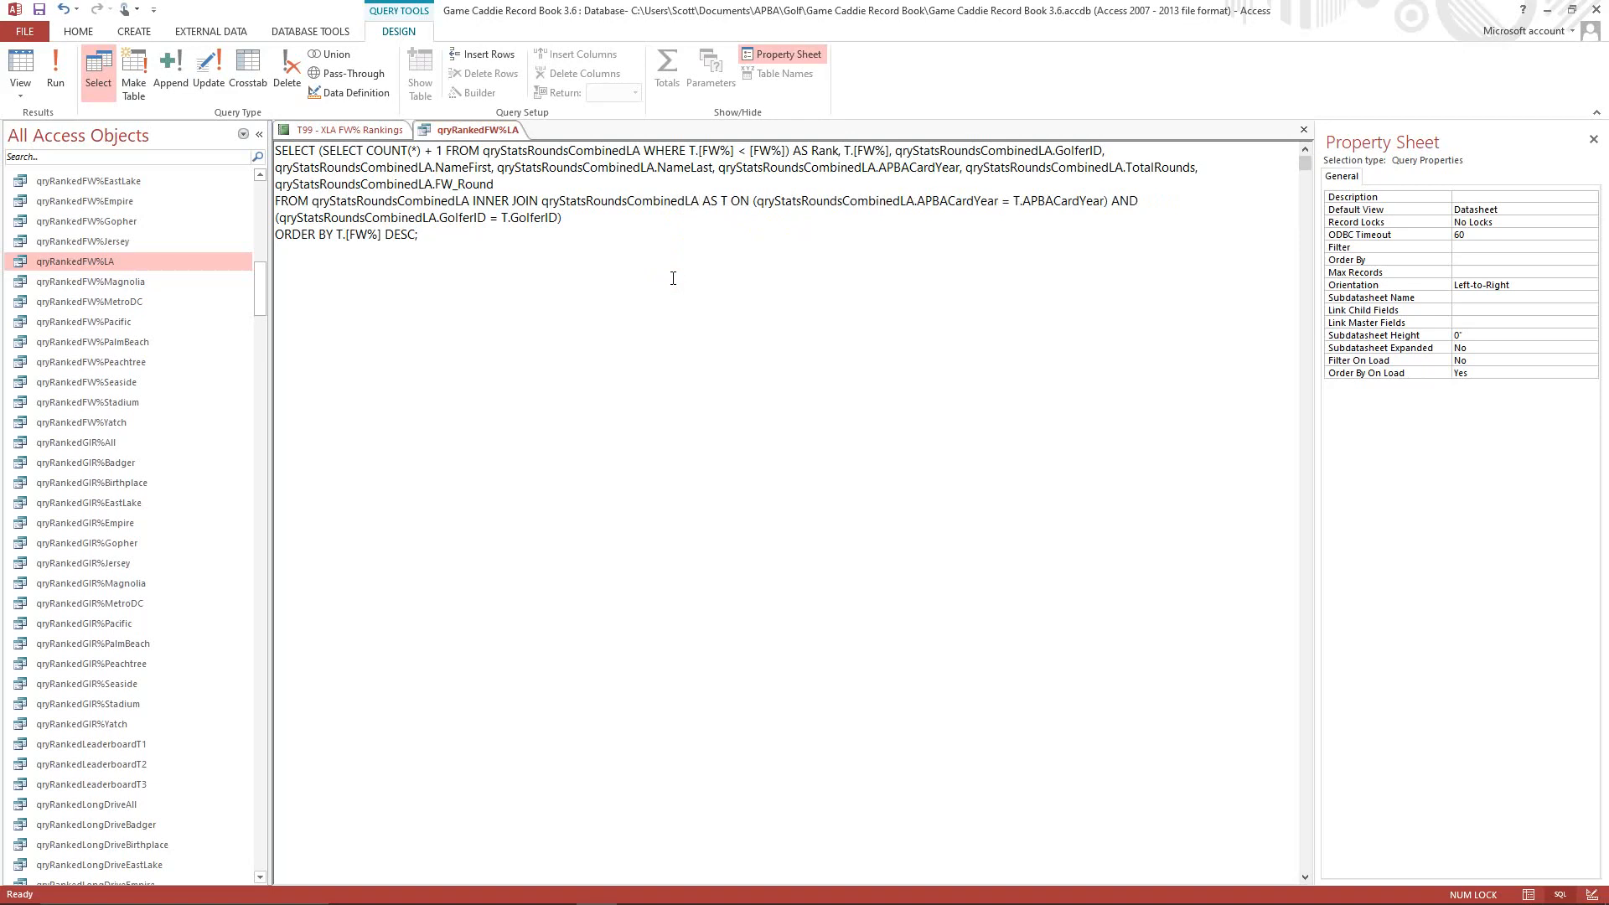
Run the qryRankedFW%LA query, then close it and save its design changes.
left_click(55, 90)
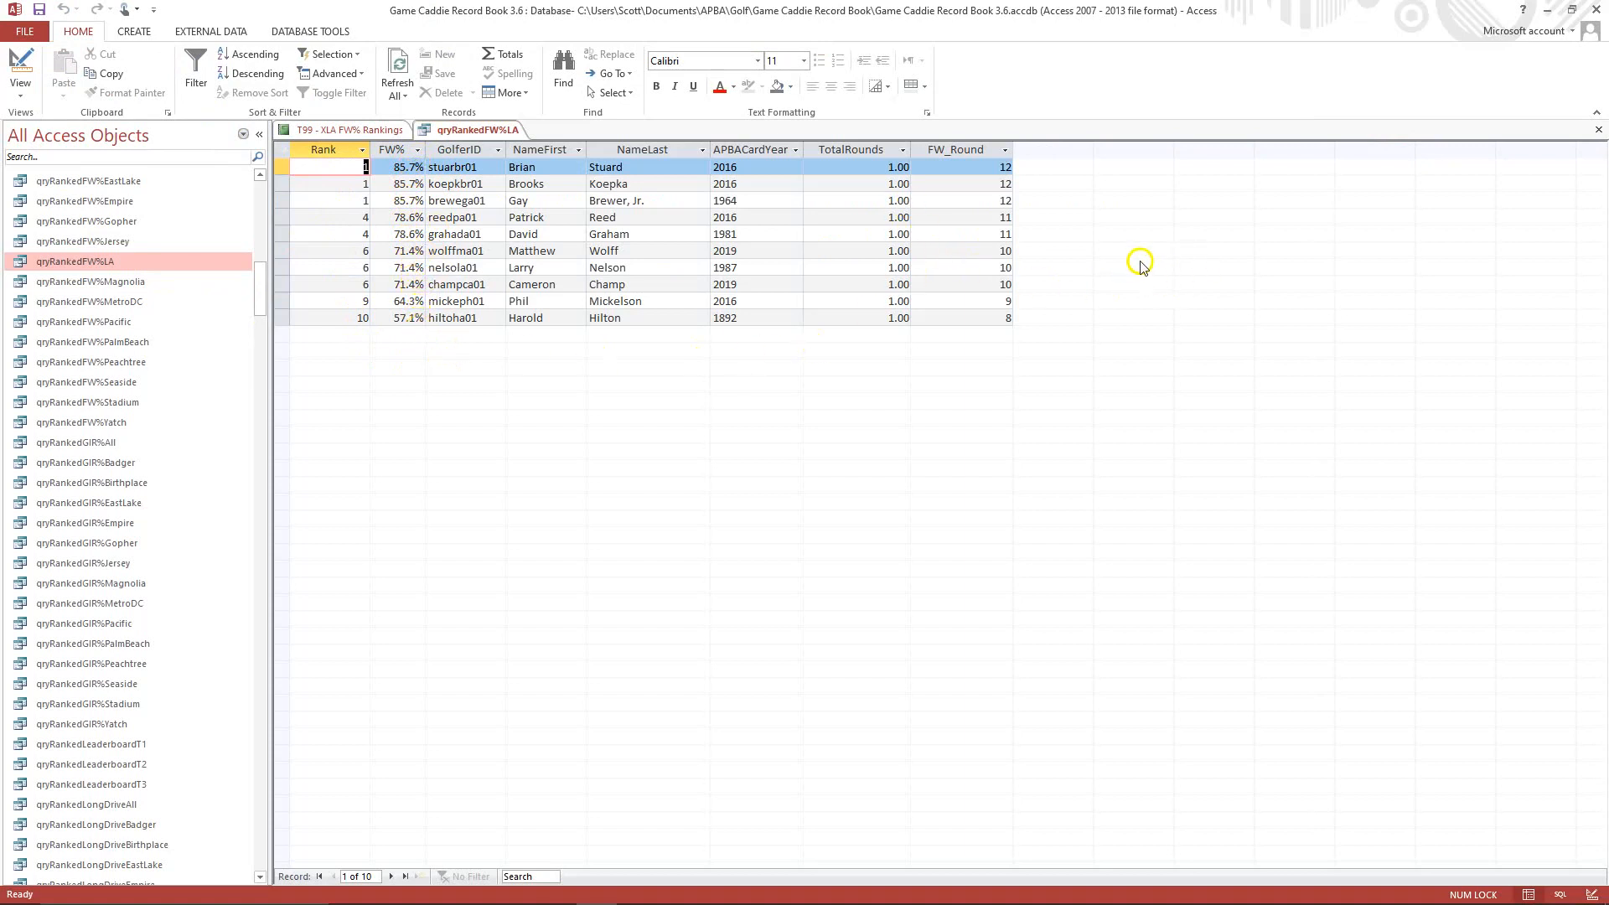
left_click(1600, 131)
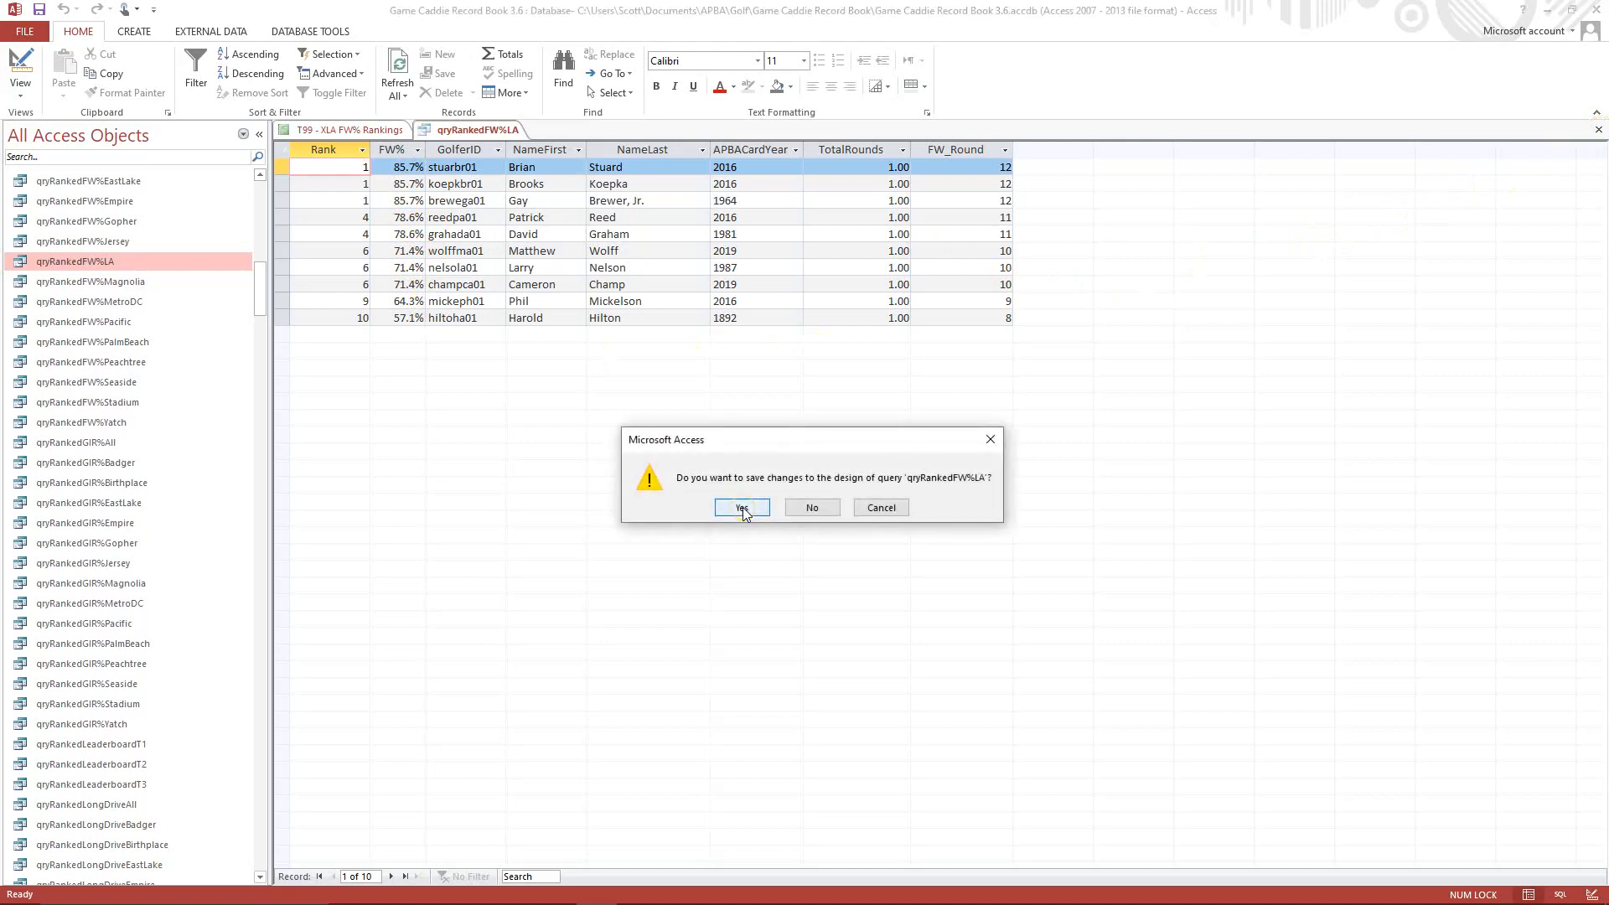
left_click(743, 507)
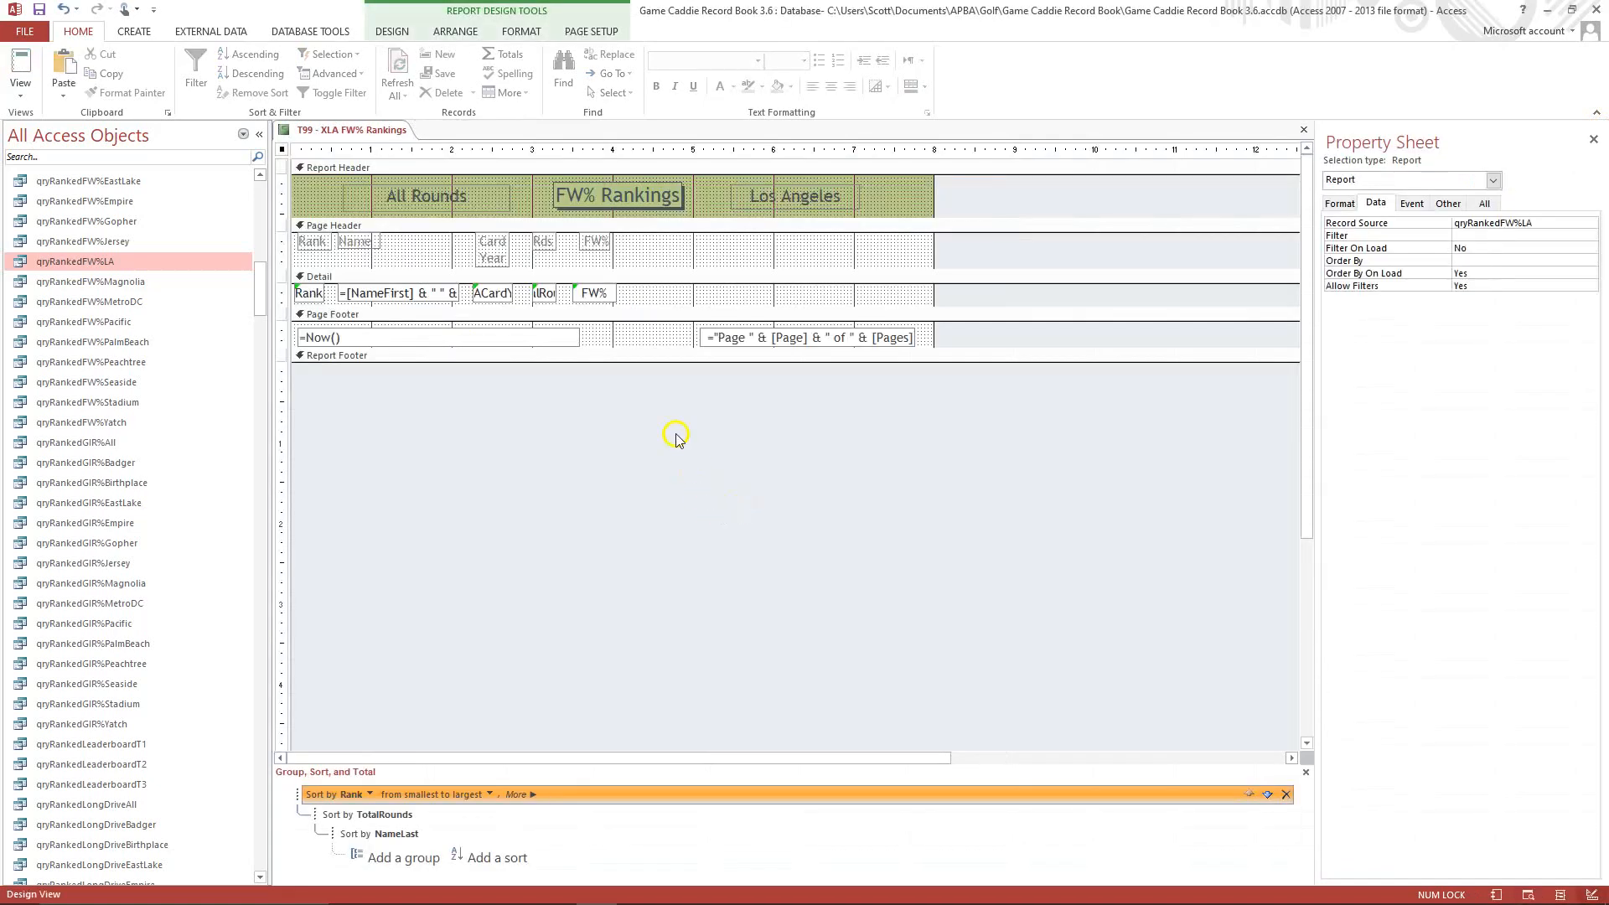
Check the T99 - XLA FW% Rankings report in Print Preview, then close it and save its design changes.
left_click(15, 96)
left_click(57, 160)
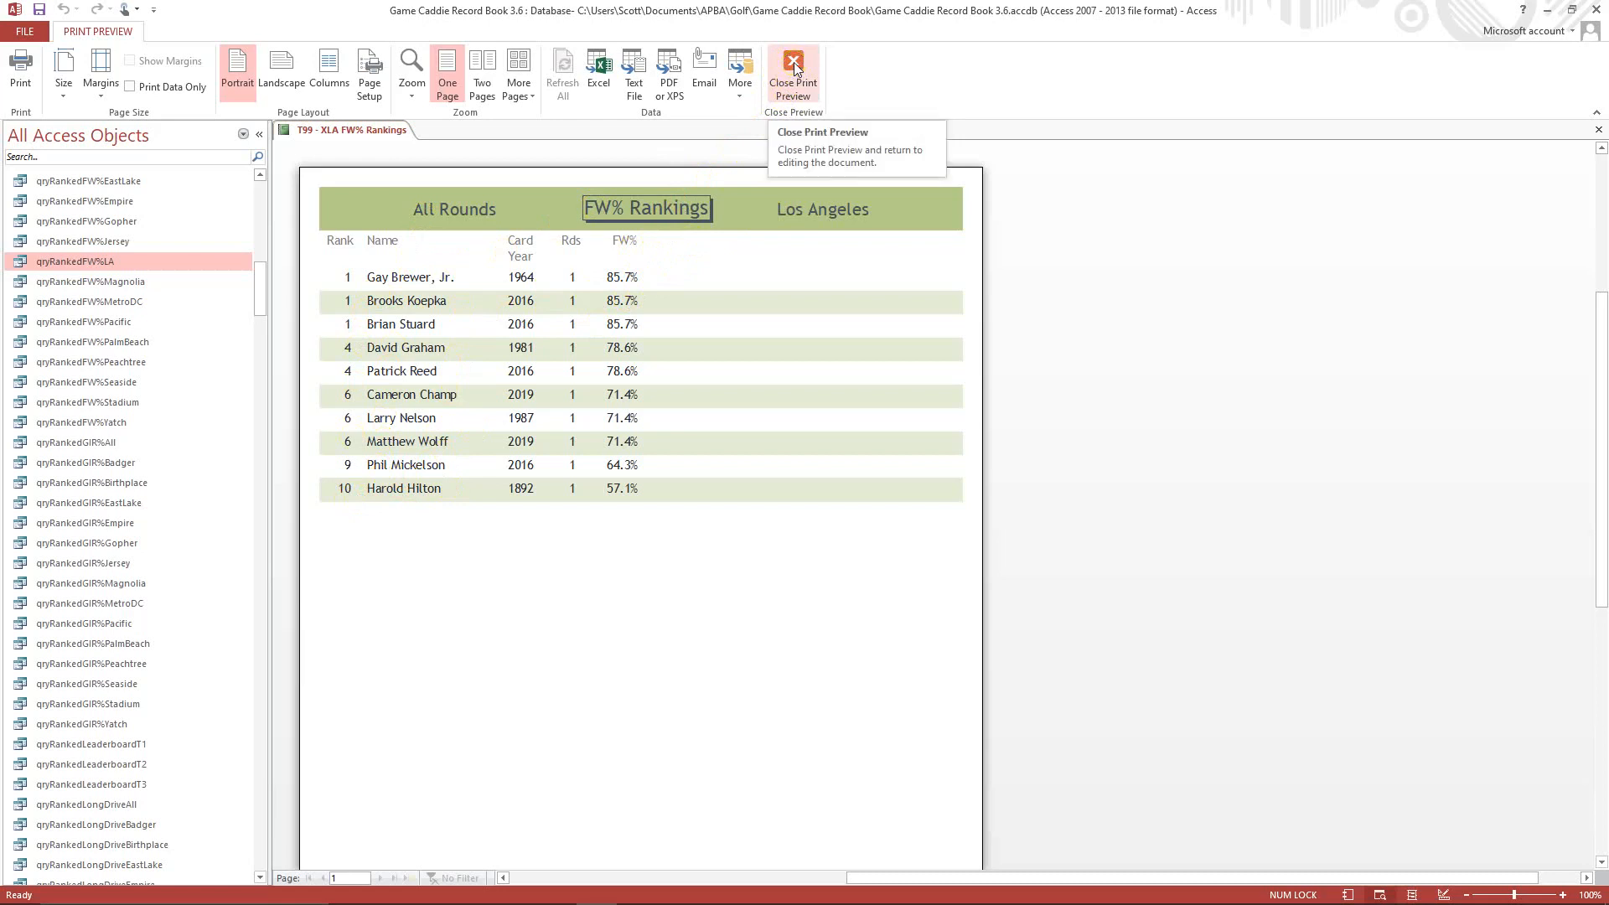
left_click(1600, 132)
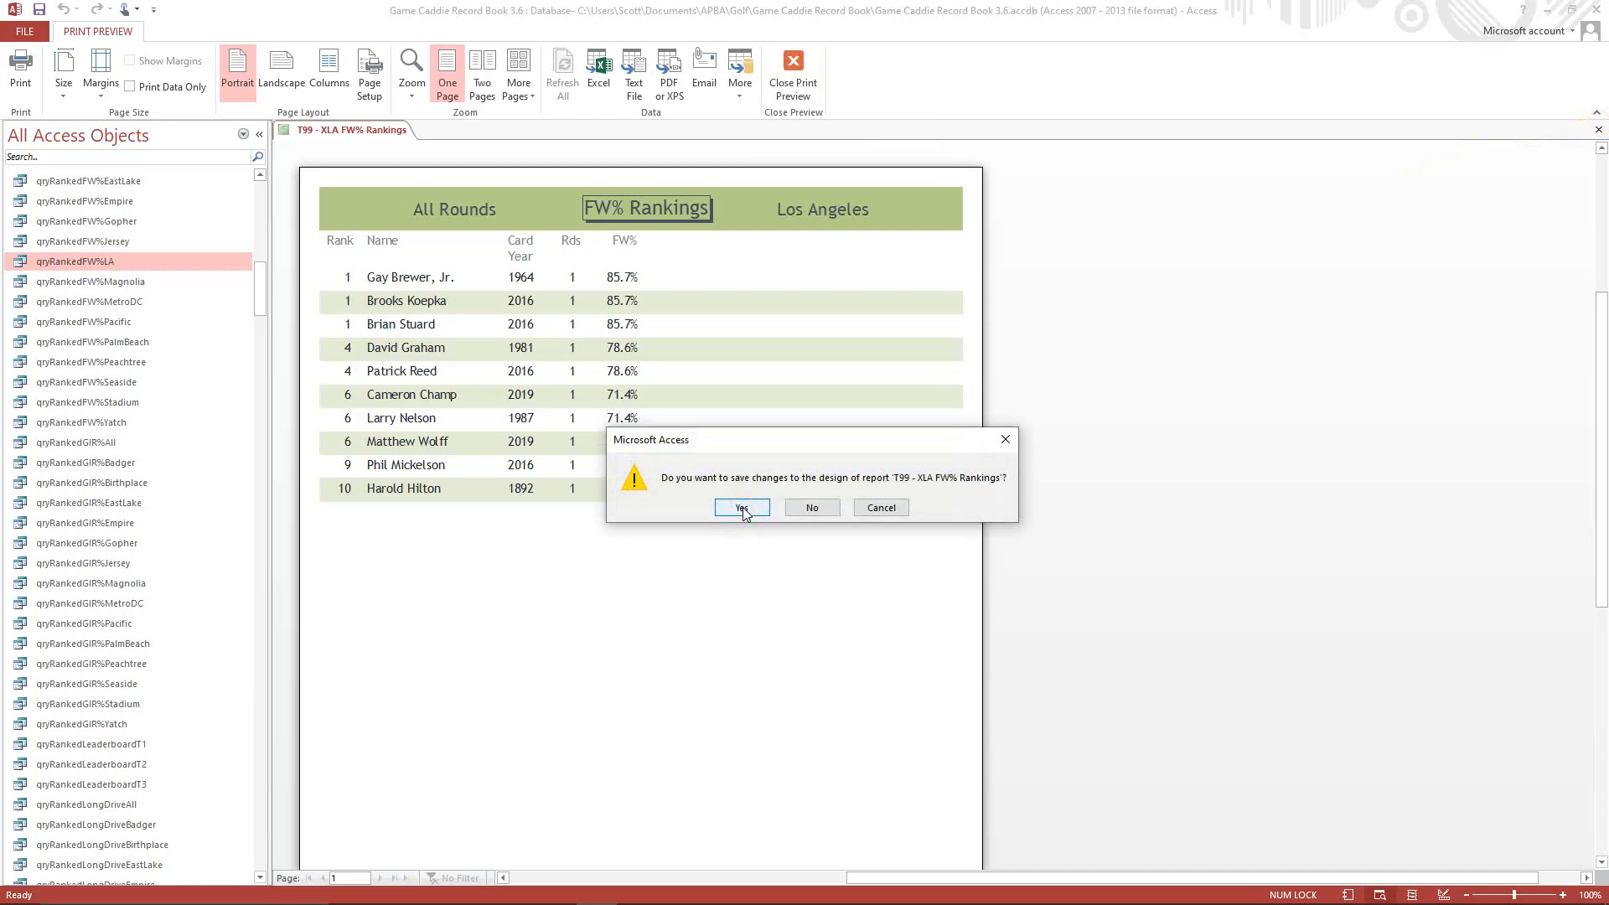
left_click(743, 508)
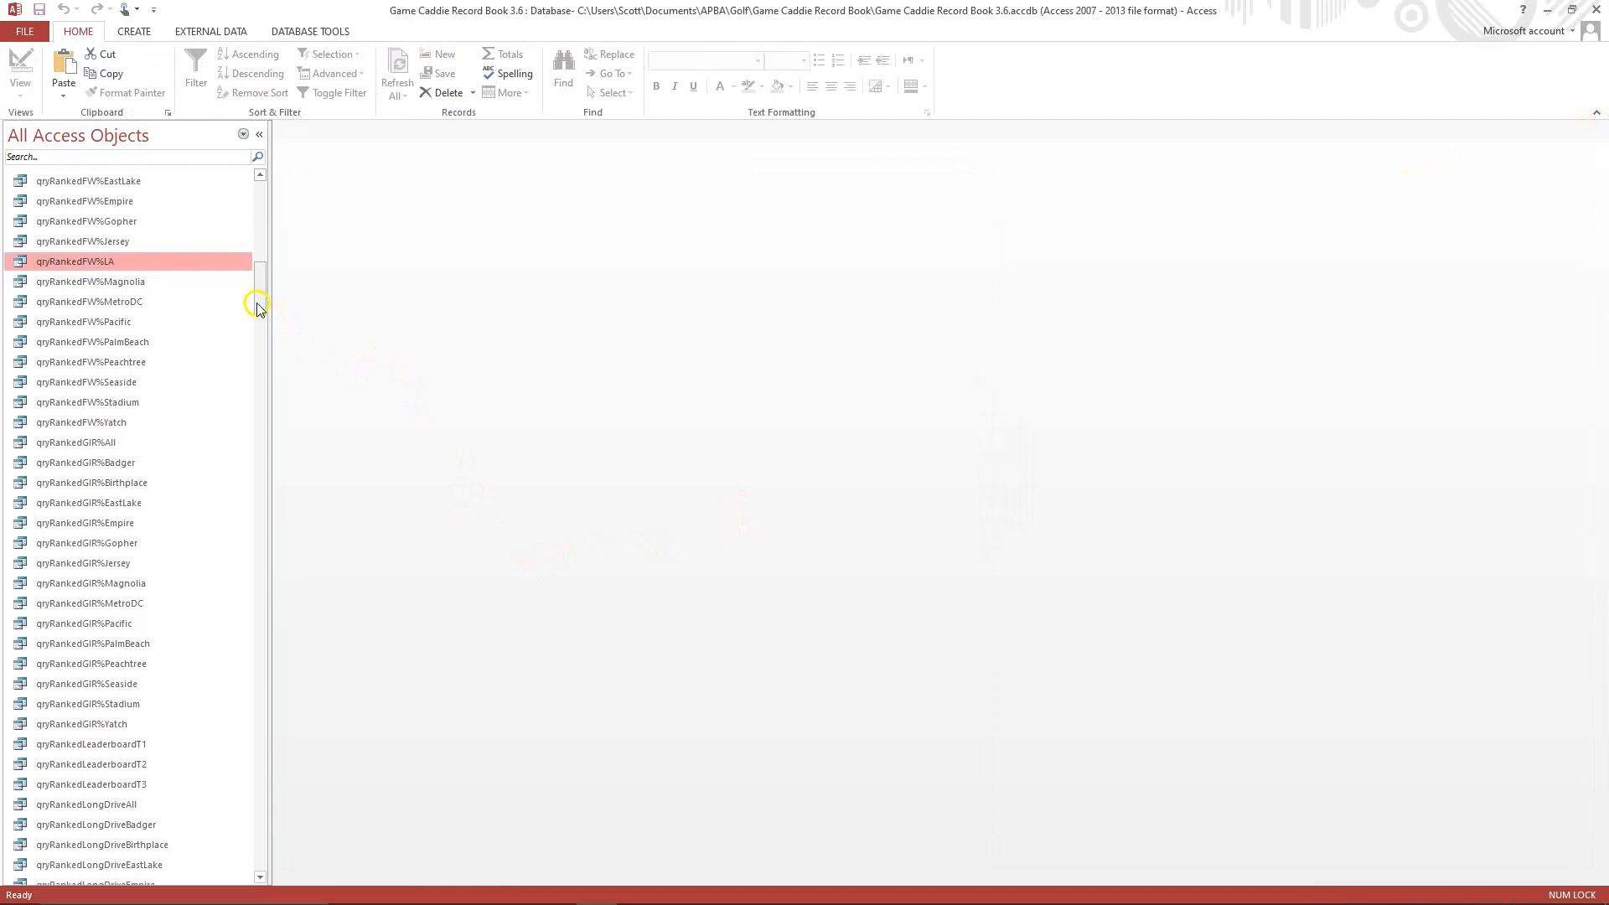
Copy the T99 - XMagnolia GIR% Rankings report and paste it among the reports.
left_click_drag(257, 309, 276, 698)
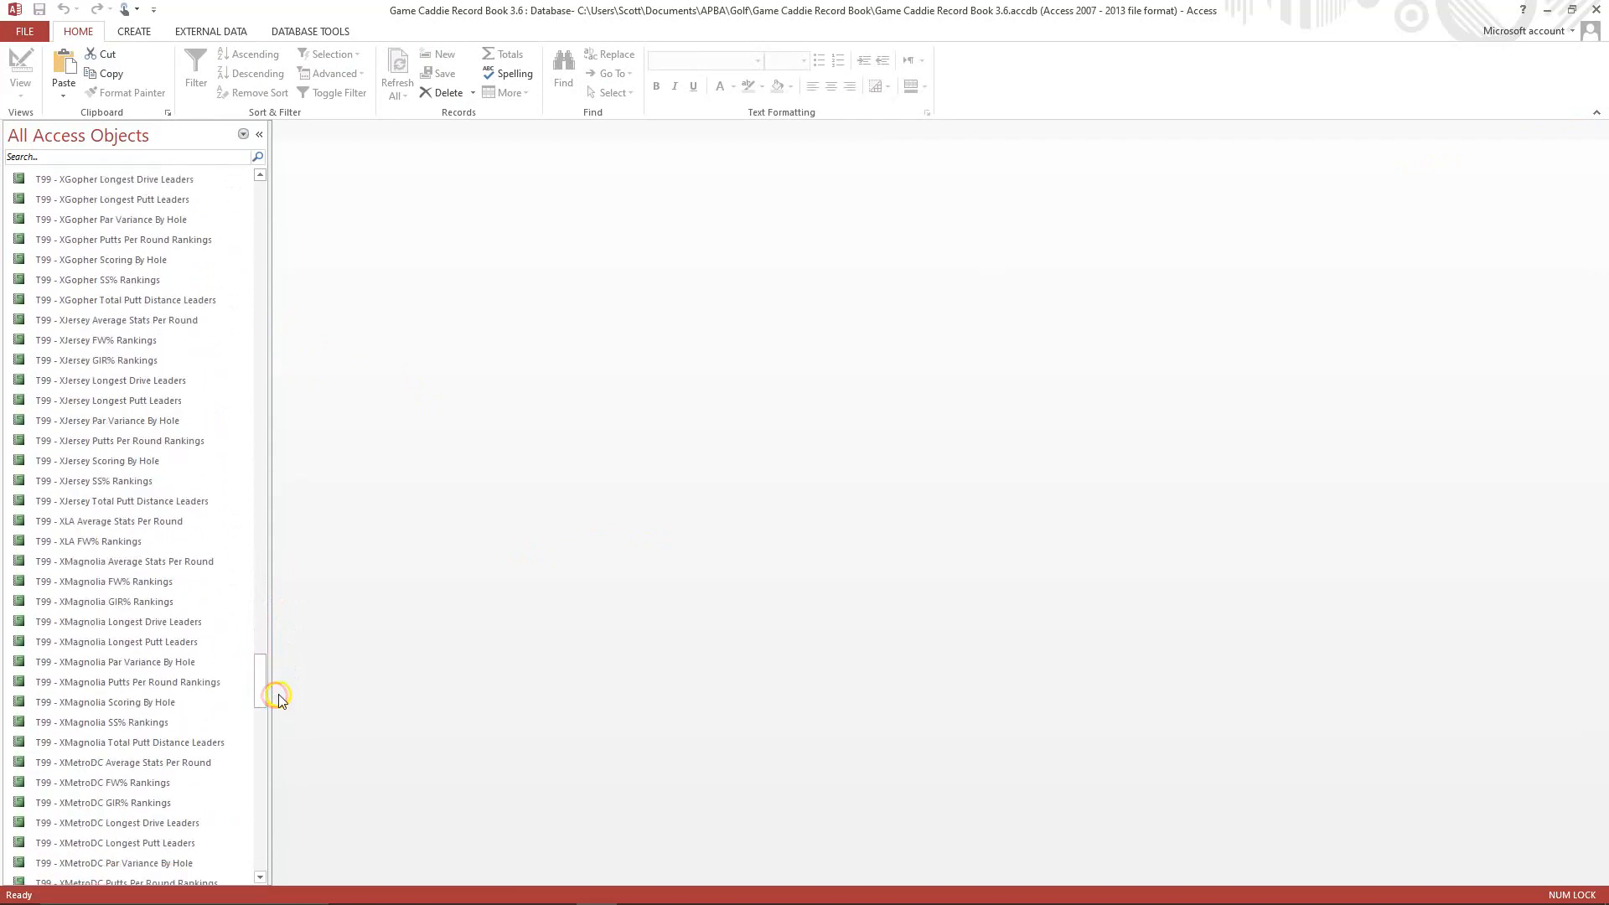
left_click(79, 608)
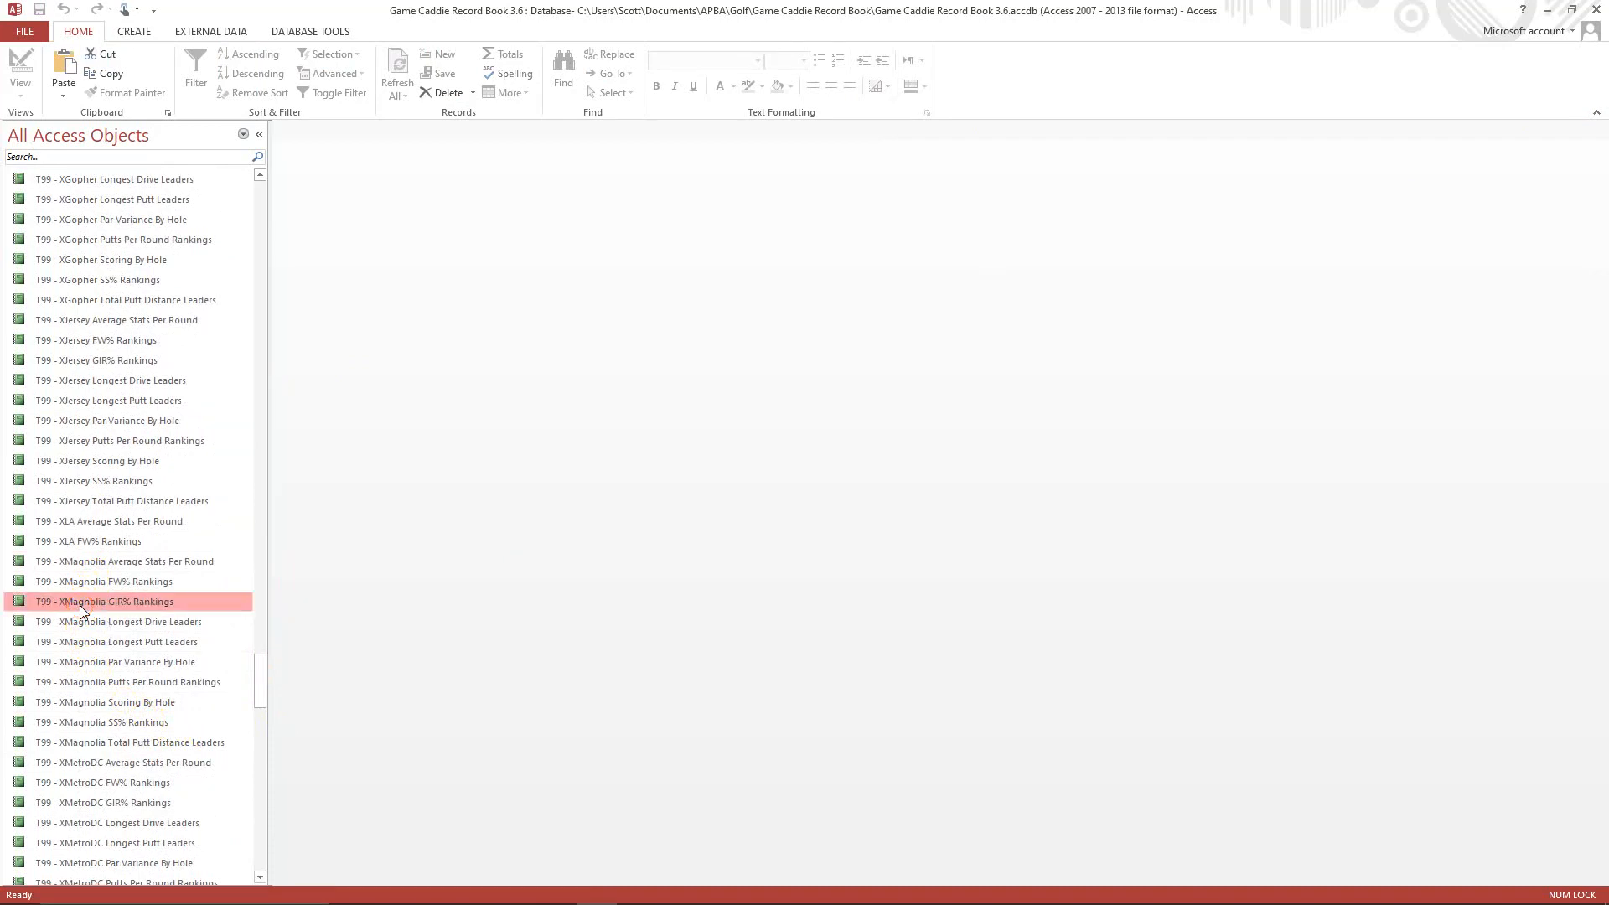
left_click(92, 603)
right_click(93, 604)
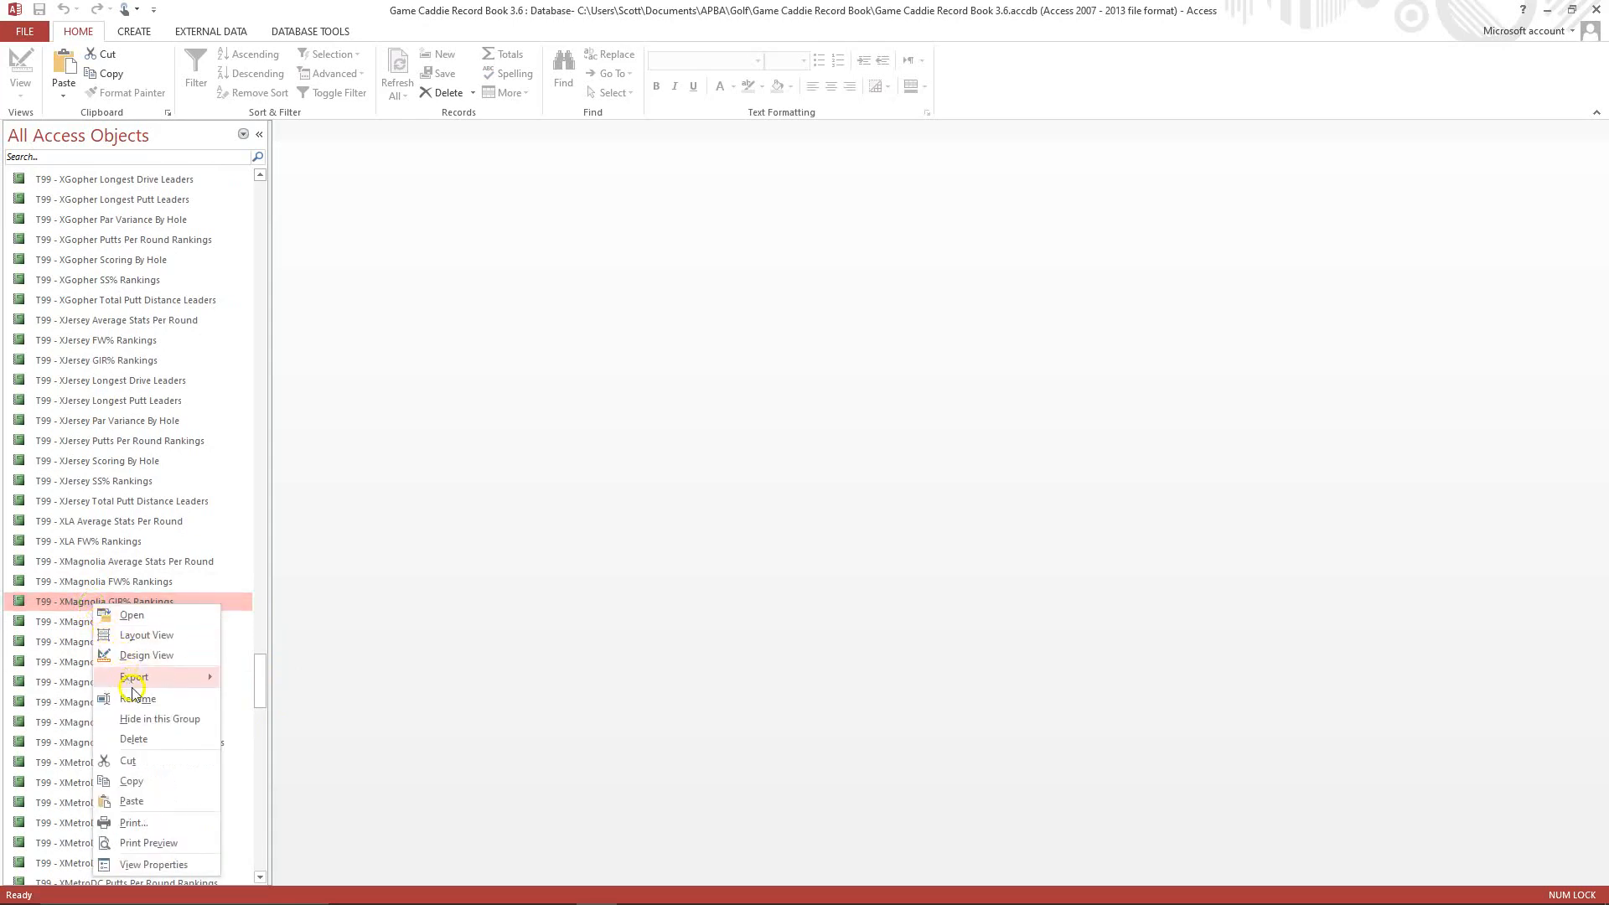
left_click(145, 763)
left_click(122, 664)
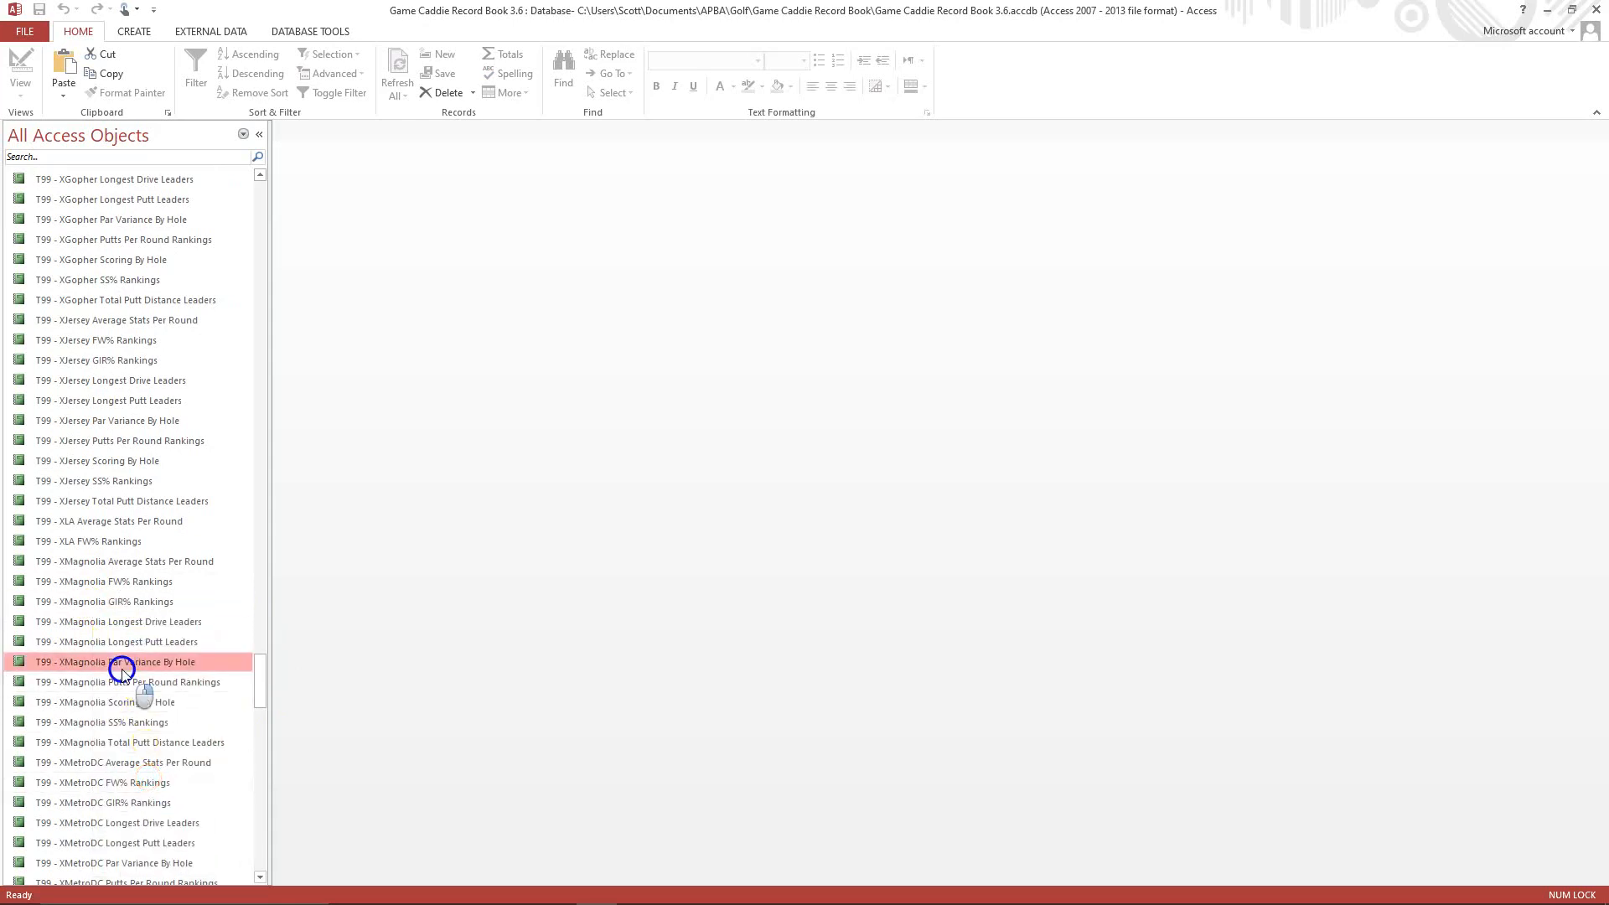
right_click(122, 666)
left_click(162, 597)
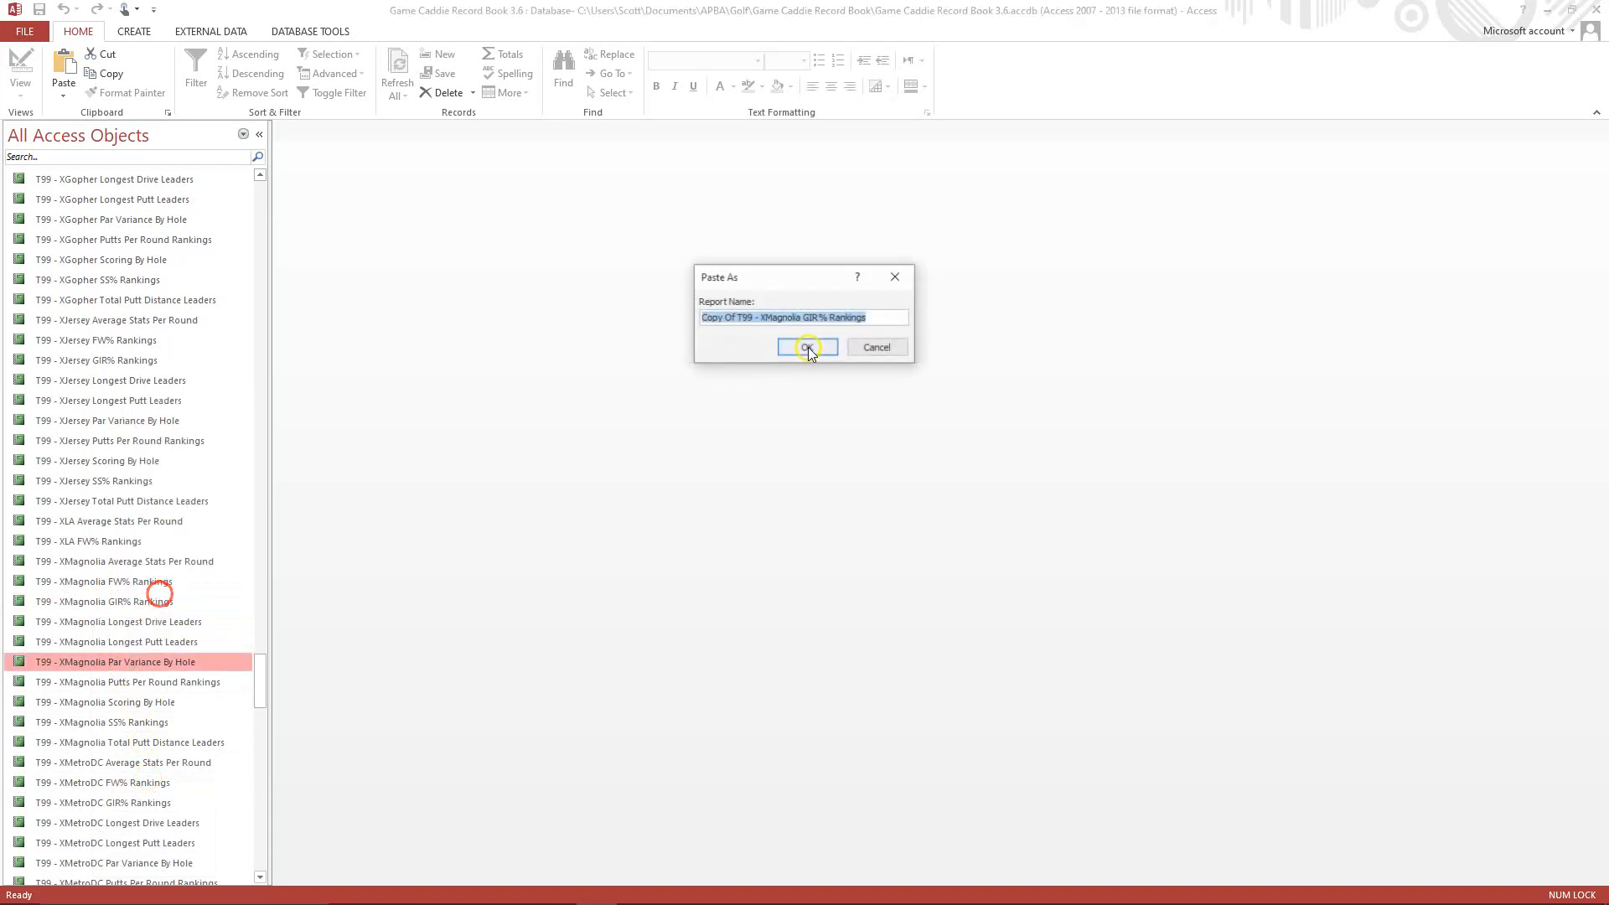
Name the pasted report copy T99 - XLA GIR% Rankings and confirm it.
left_click(738, 318)
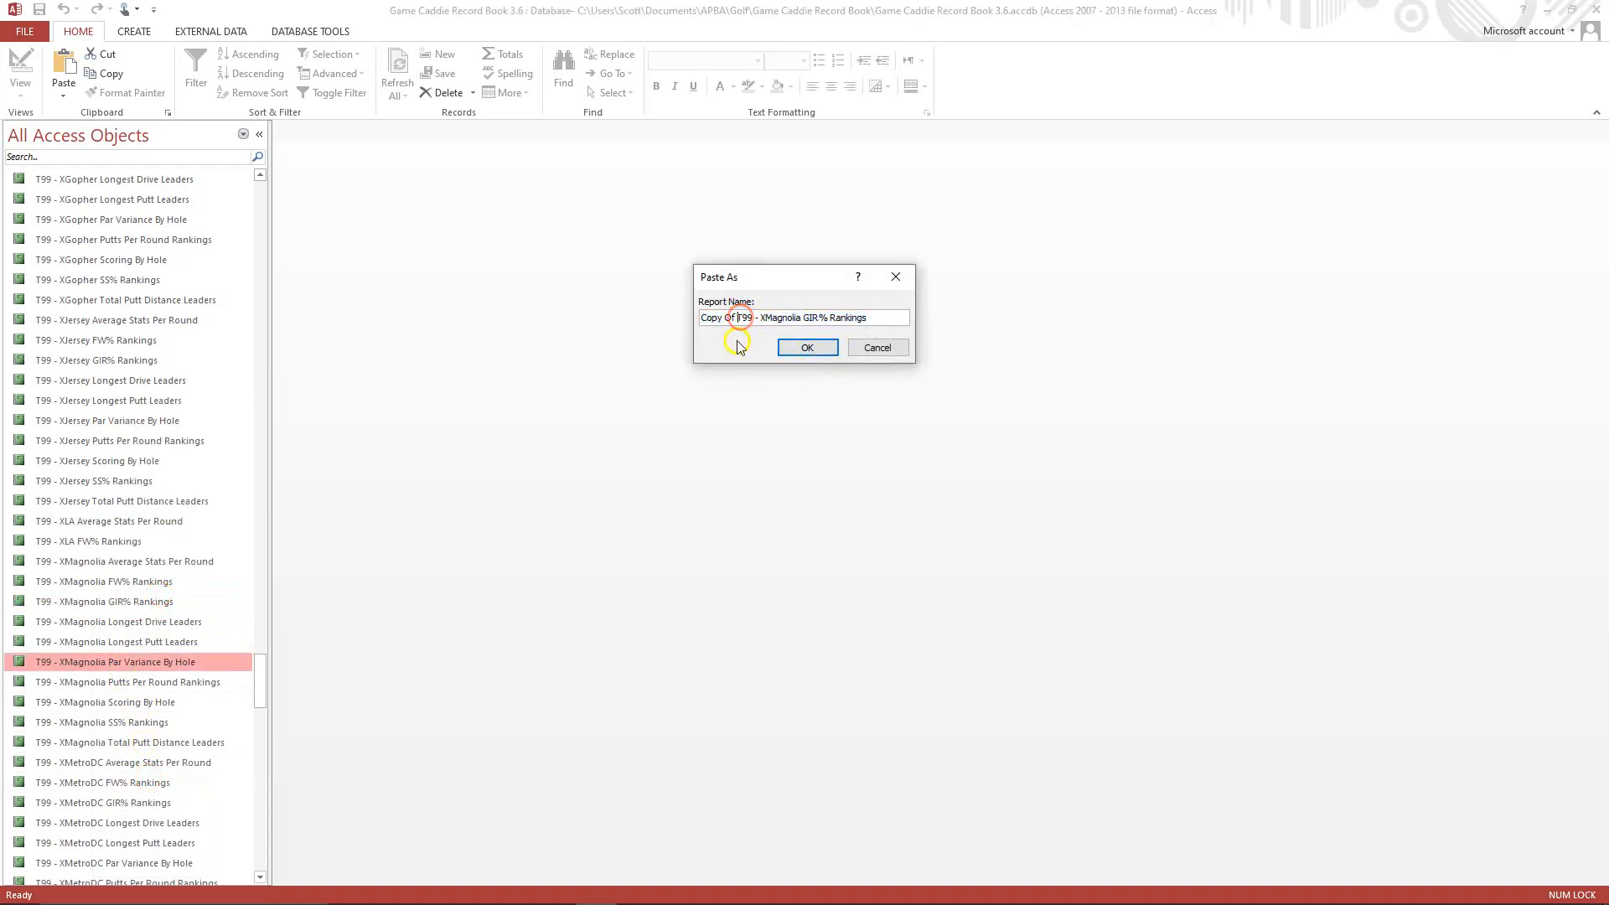
key("BackSpace")
key("BackSpace")
key("BackSpace")
key("BackSpace")
key("BackSpace")
key("BackSpace")
key("BackSpace")
key("BackSpace")
left_click(726, 315)
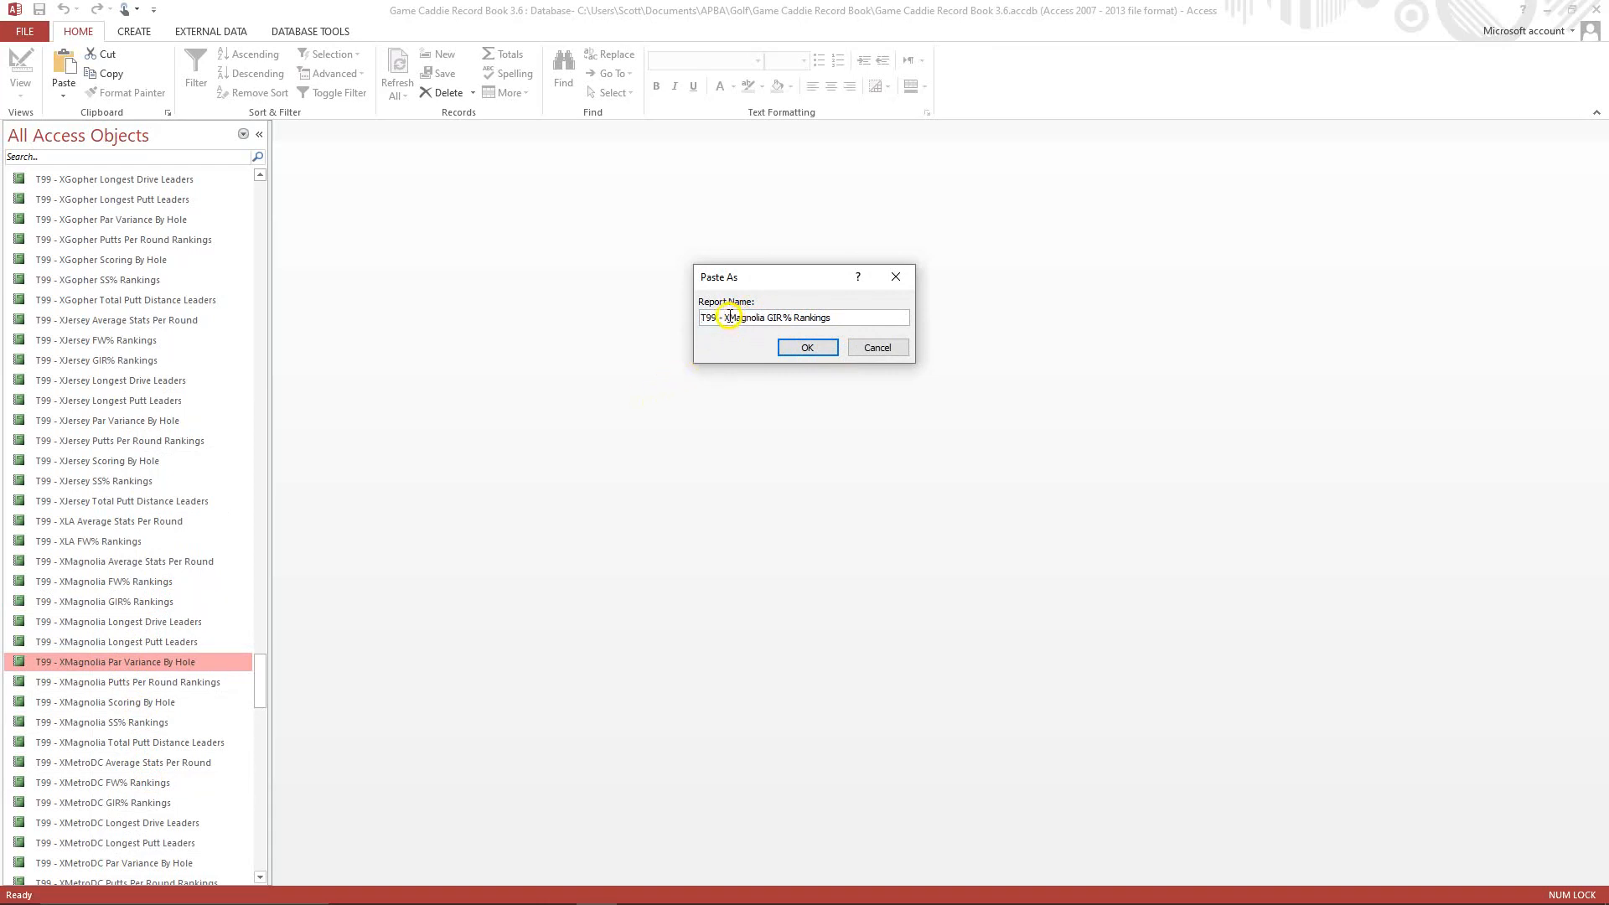
left_click(732, 320)
key("Delete")
key("Delete")
key("Delete")
key("Delete")
key("Delete")
key("Delete")
key("Delete")
type("LA")
left_click(798, 349)
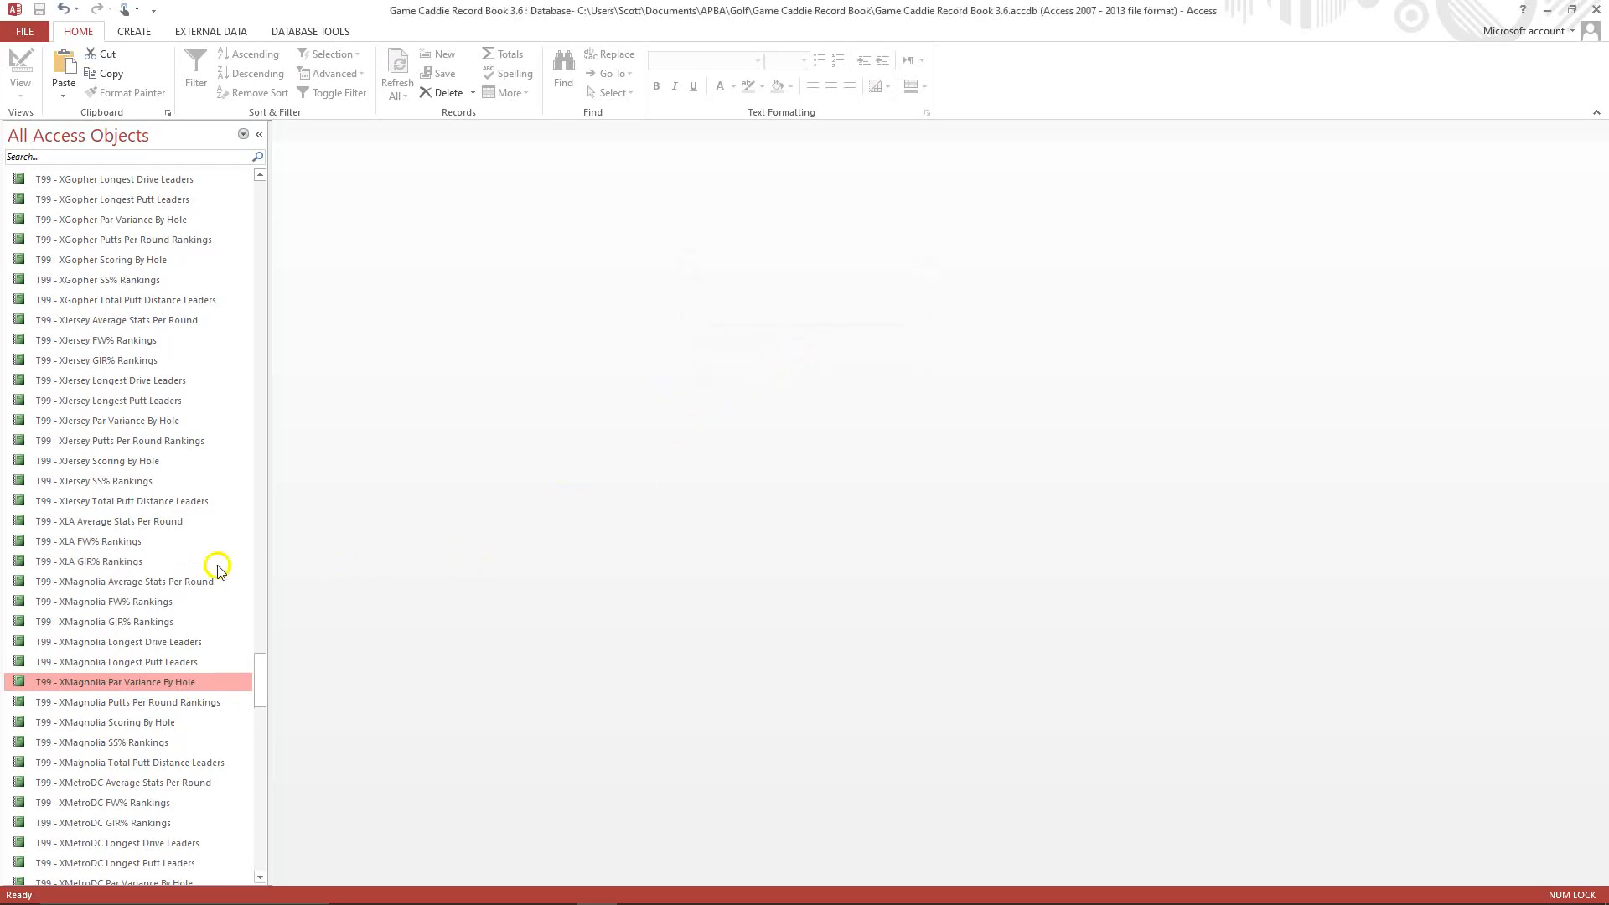
Open the T99 - XLA GIR% Rankings report in Design View and change the course label in its header to Los Angeles.
left_click(103, 562)
right_click(104, 563)
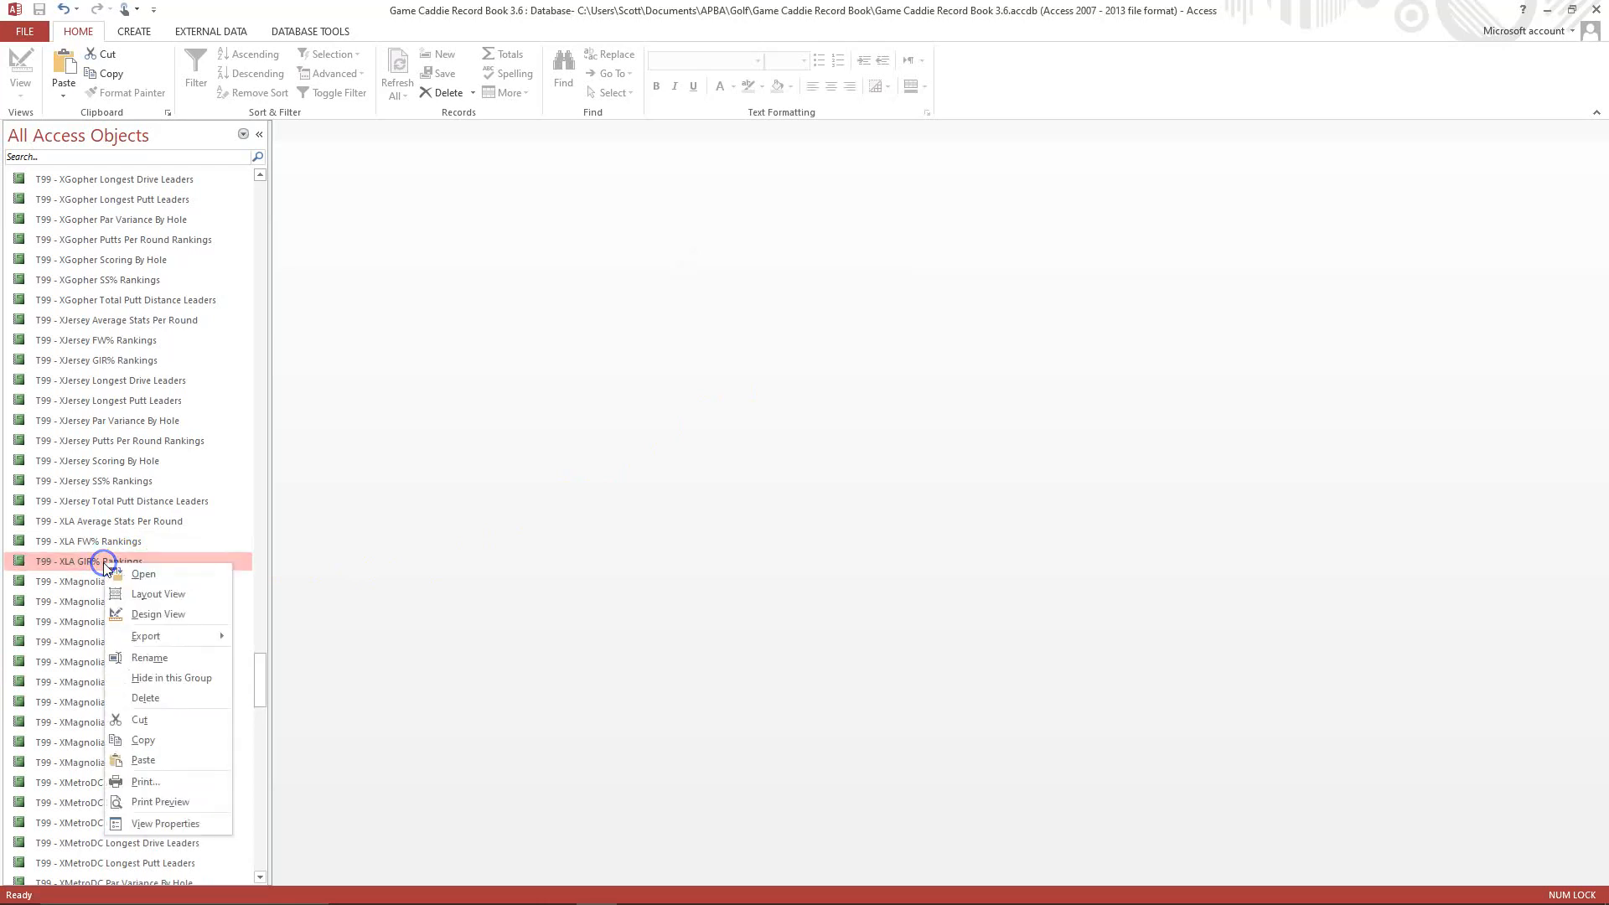
left_click(146, 614)
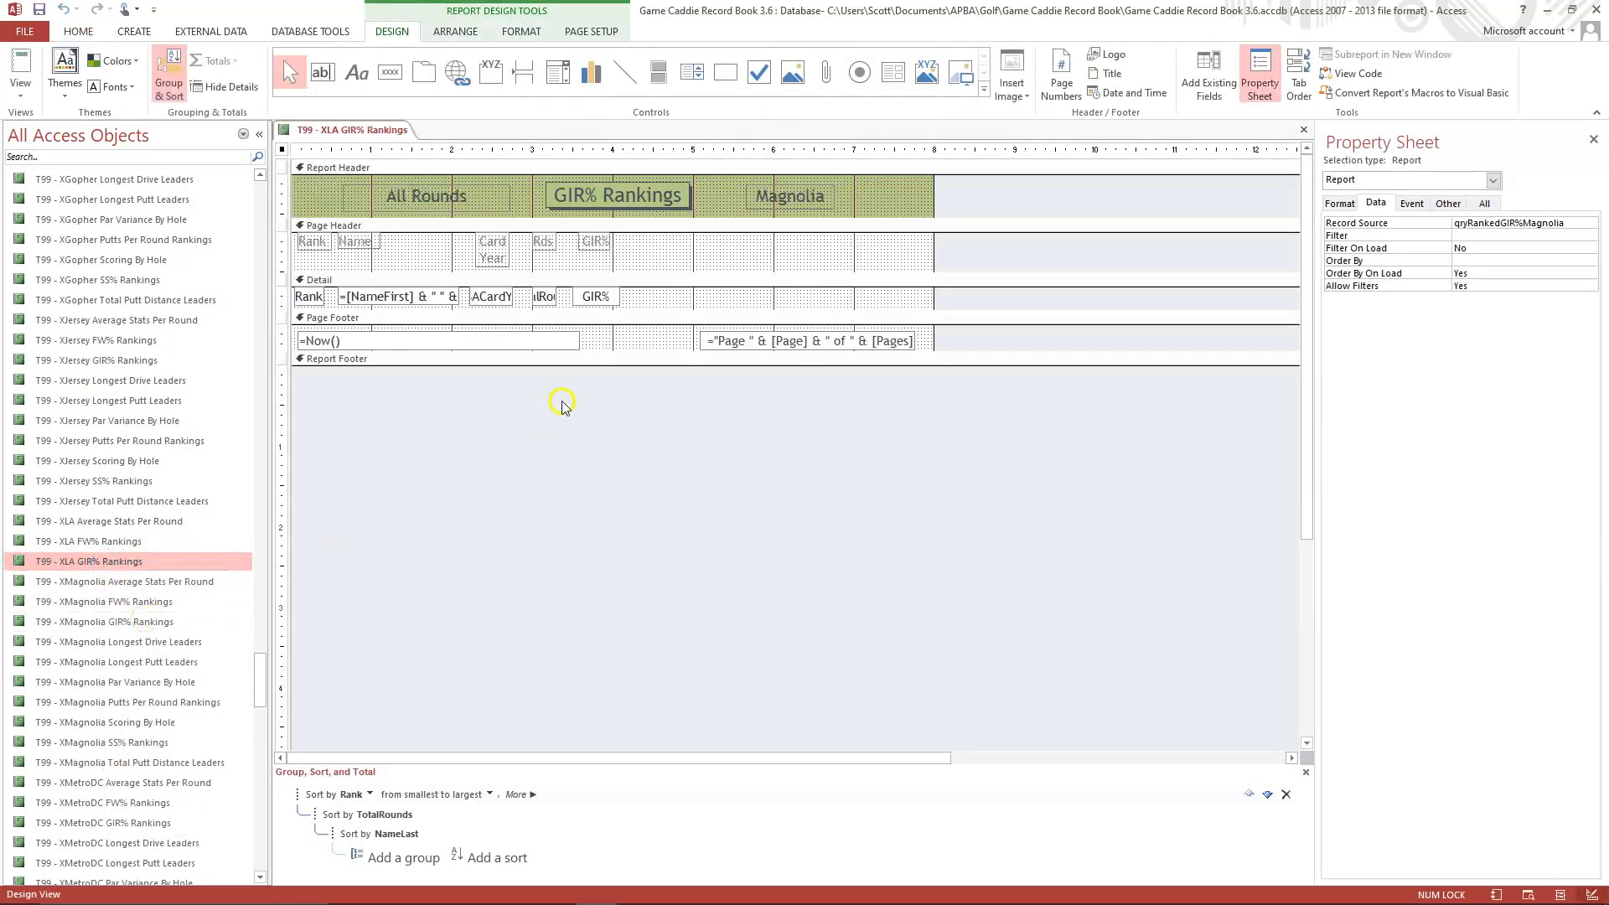
left_click(757, 201)
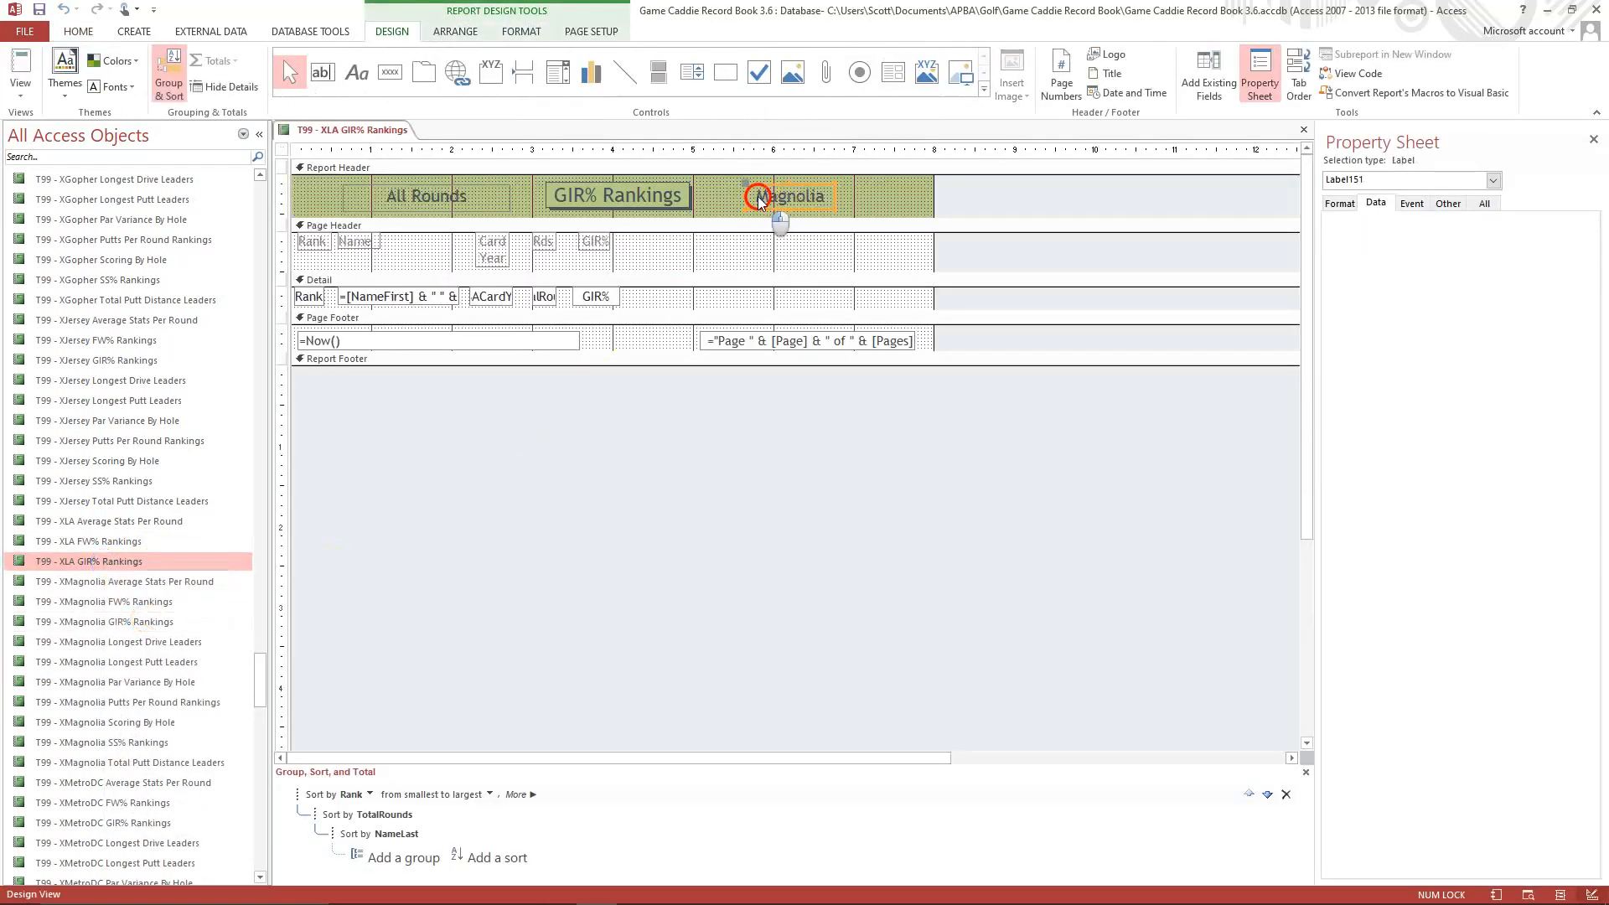
left_click(758, 198)
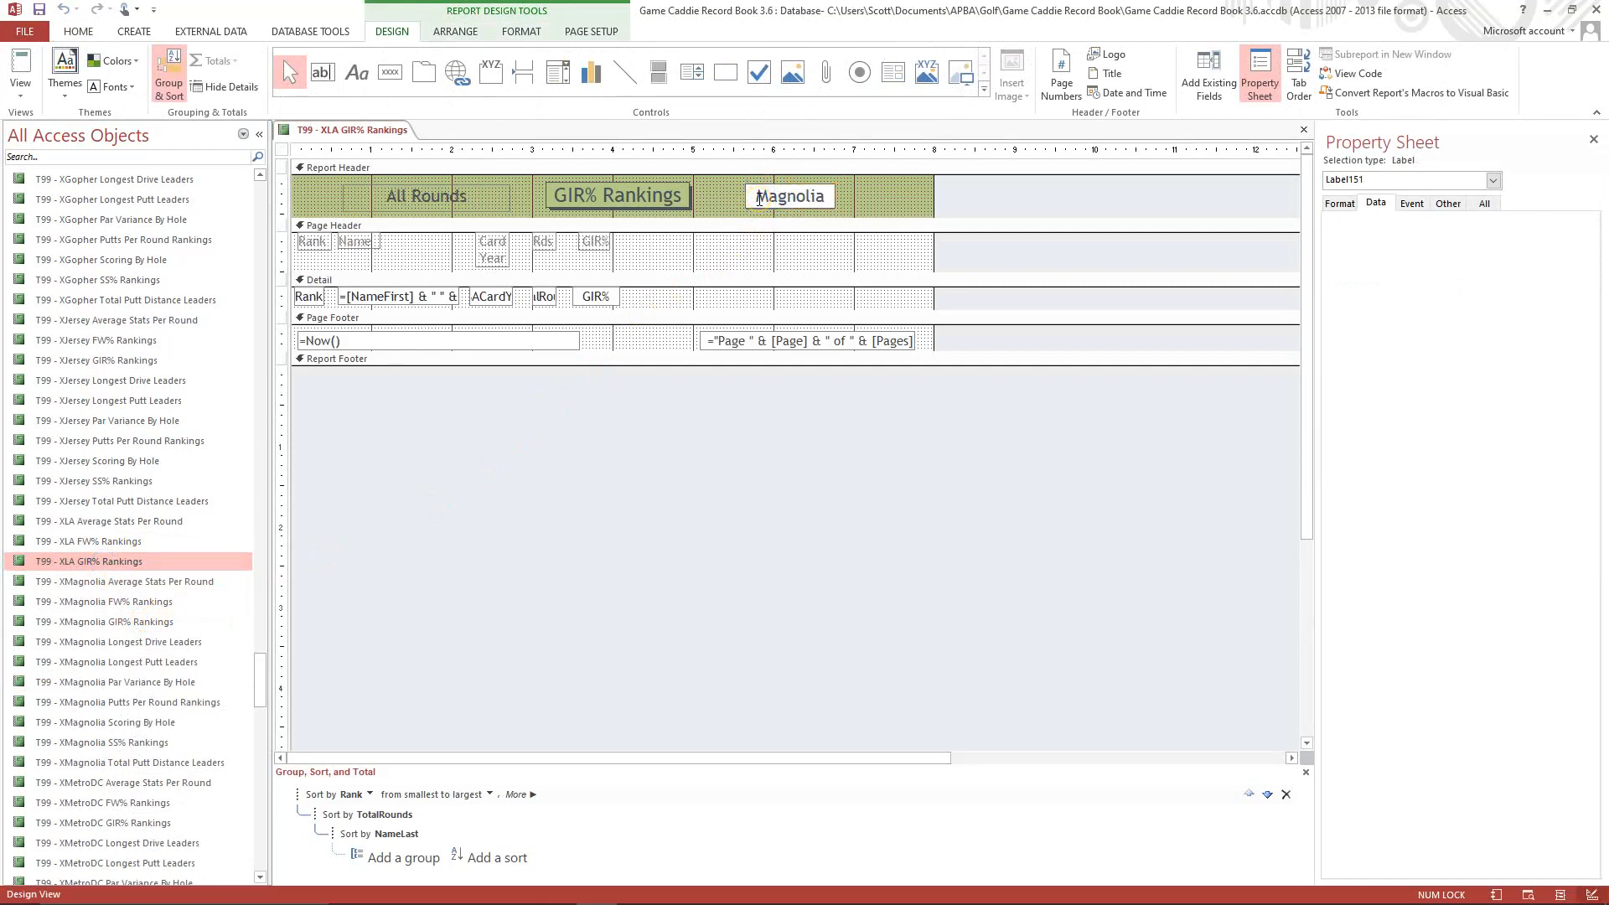
key("Delete")
key("Delete")
key("Delete")
key("Delete")
key("Delete")
type("Los Angeles")
left_click(862, 209)
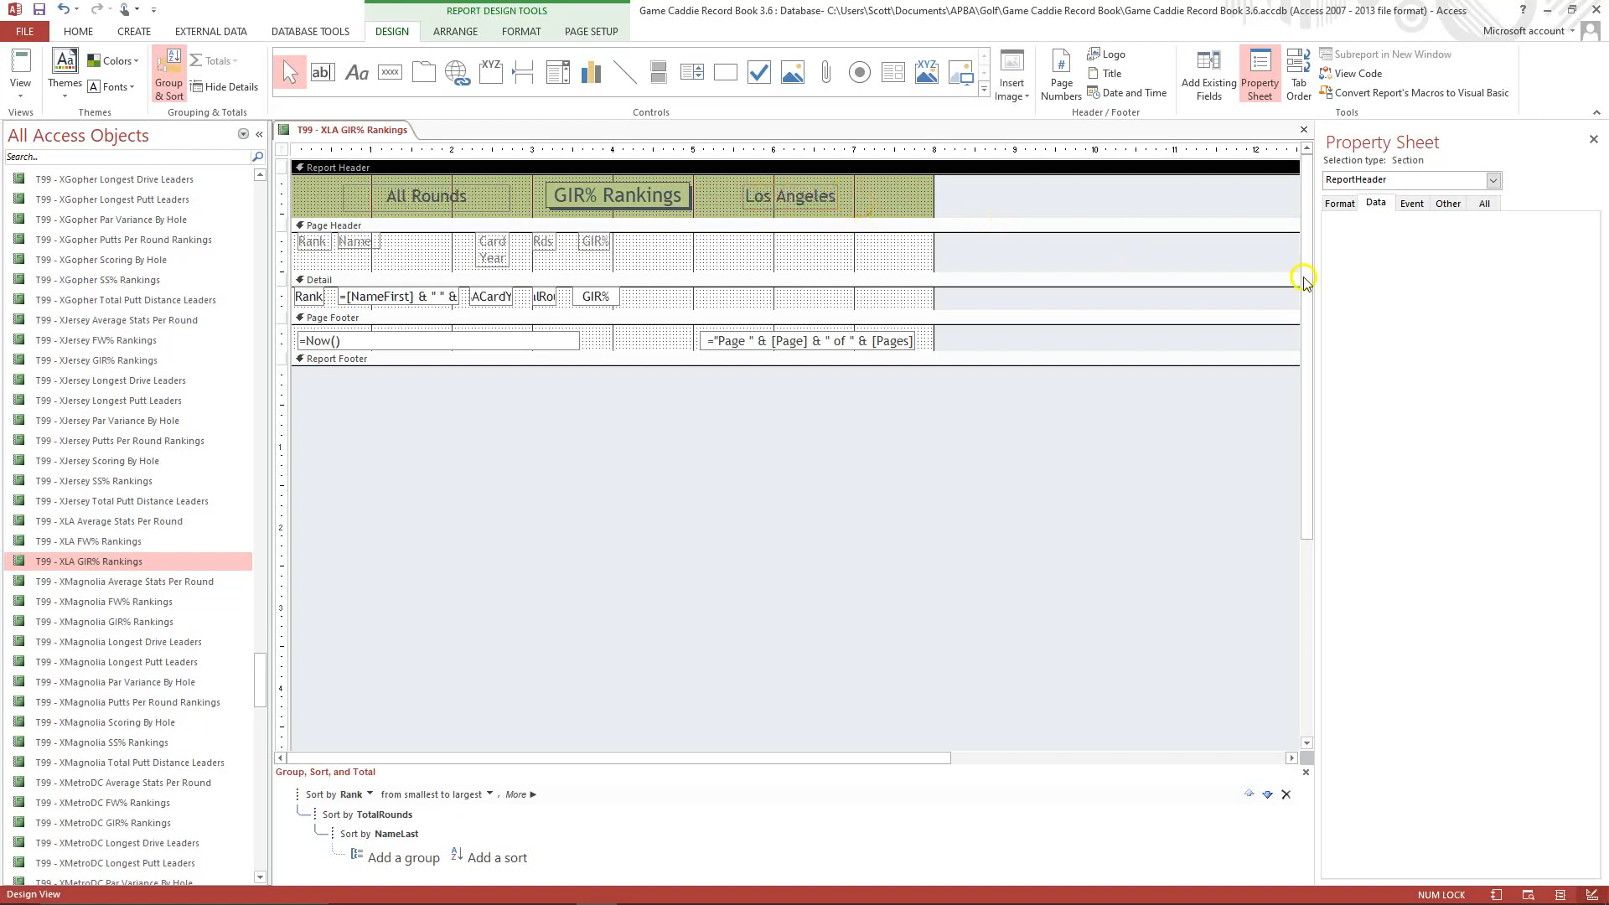
Set the report's Caption property to T99 - XLA GIR% Rankings.
left_click(1492, 180)
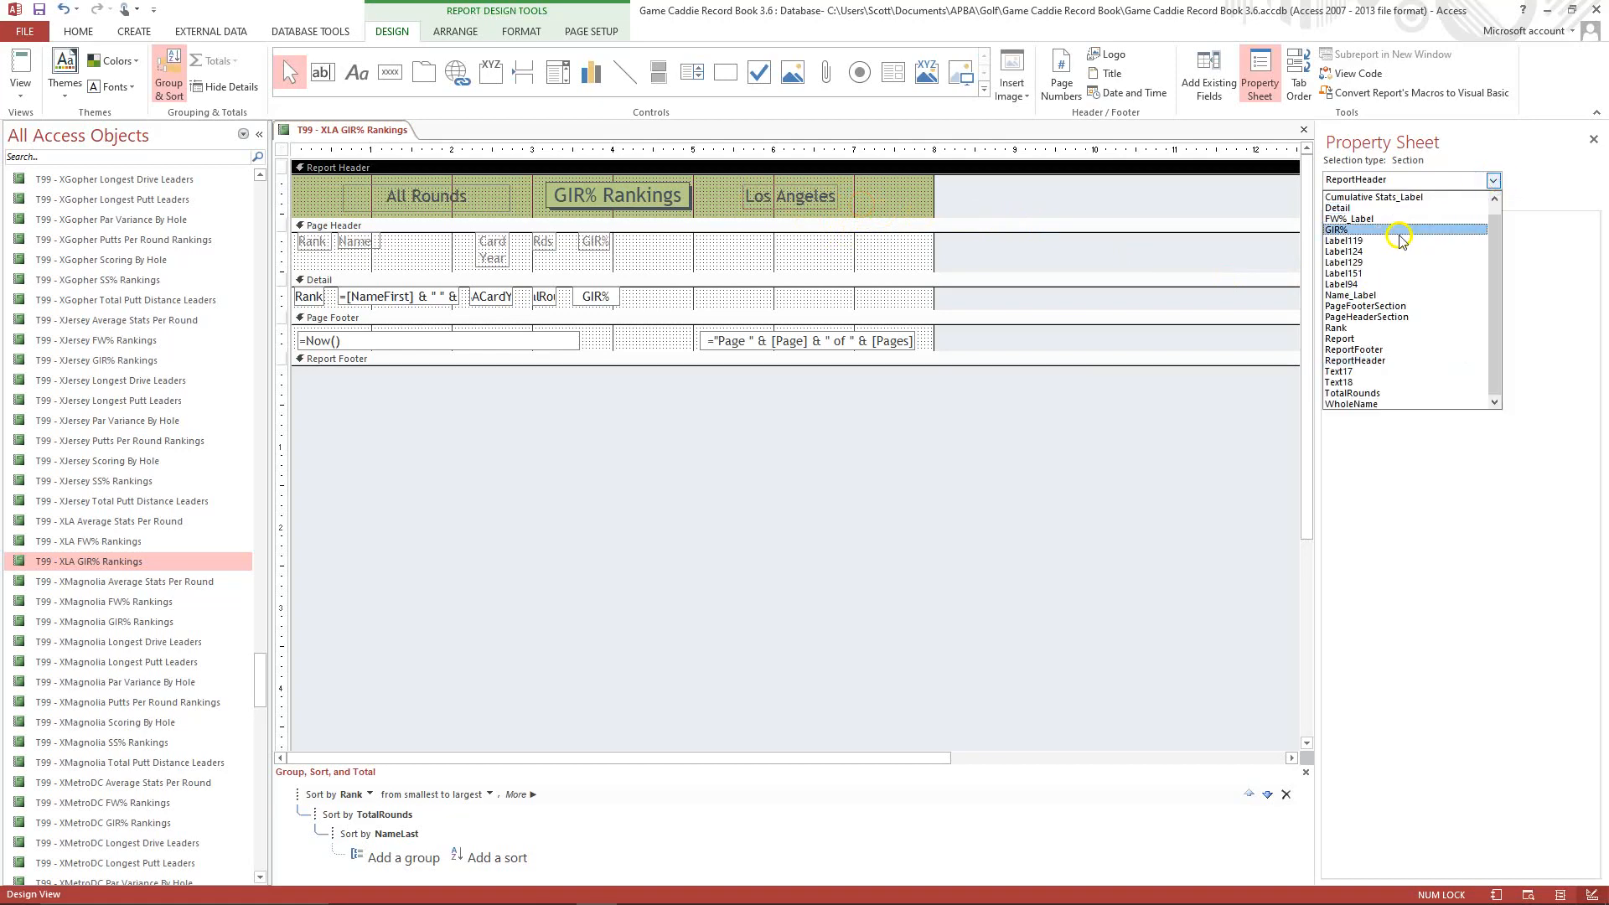
left_click(1351, 338)
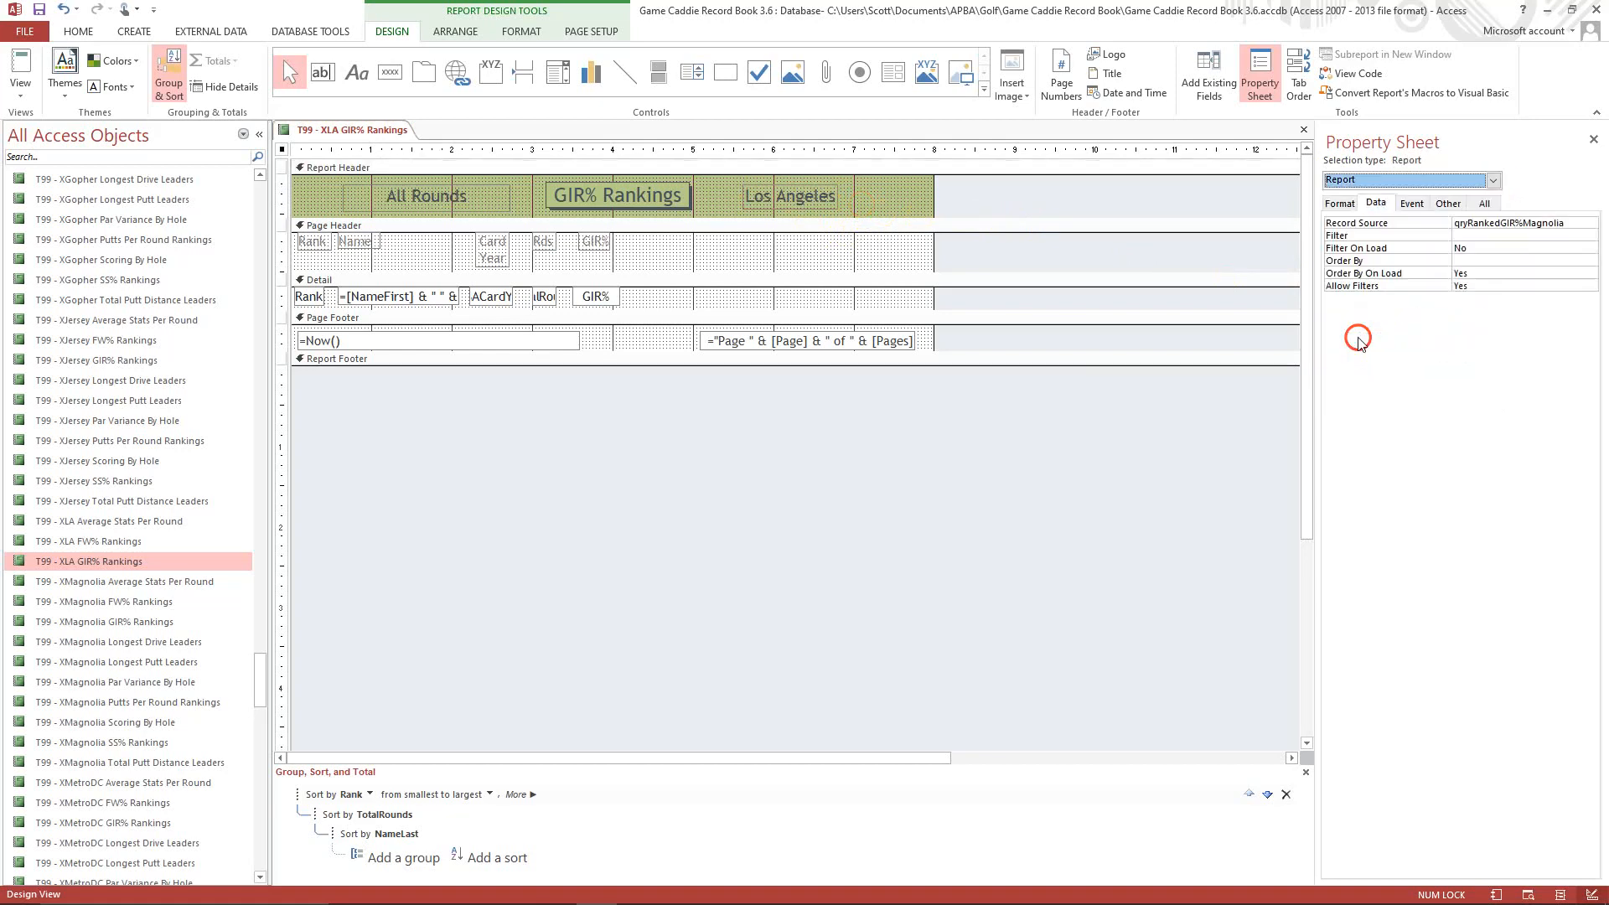
left_click(1339, 205)
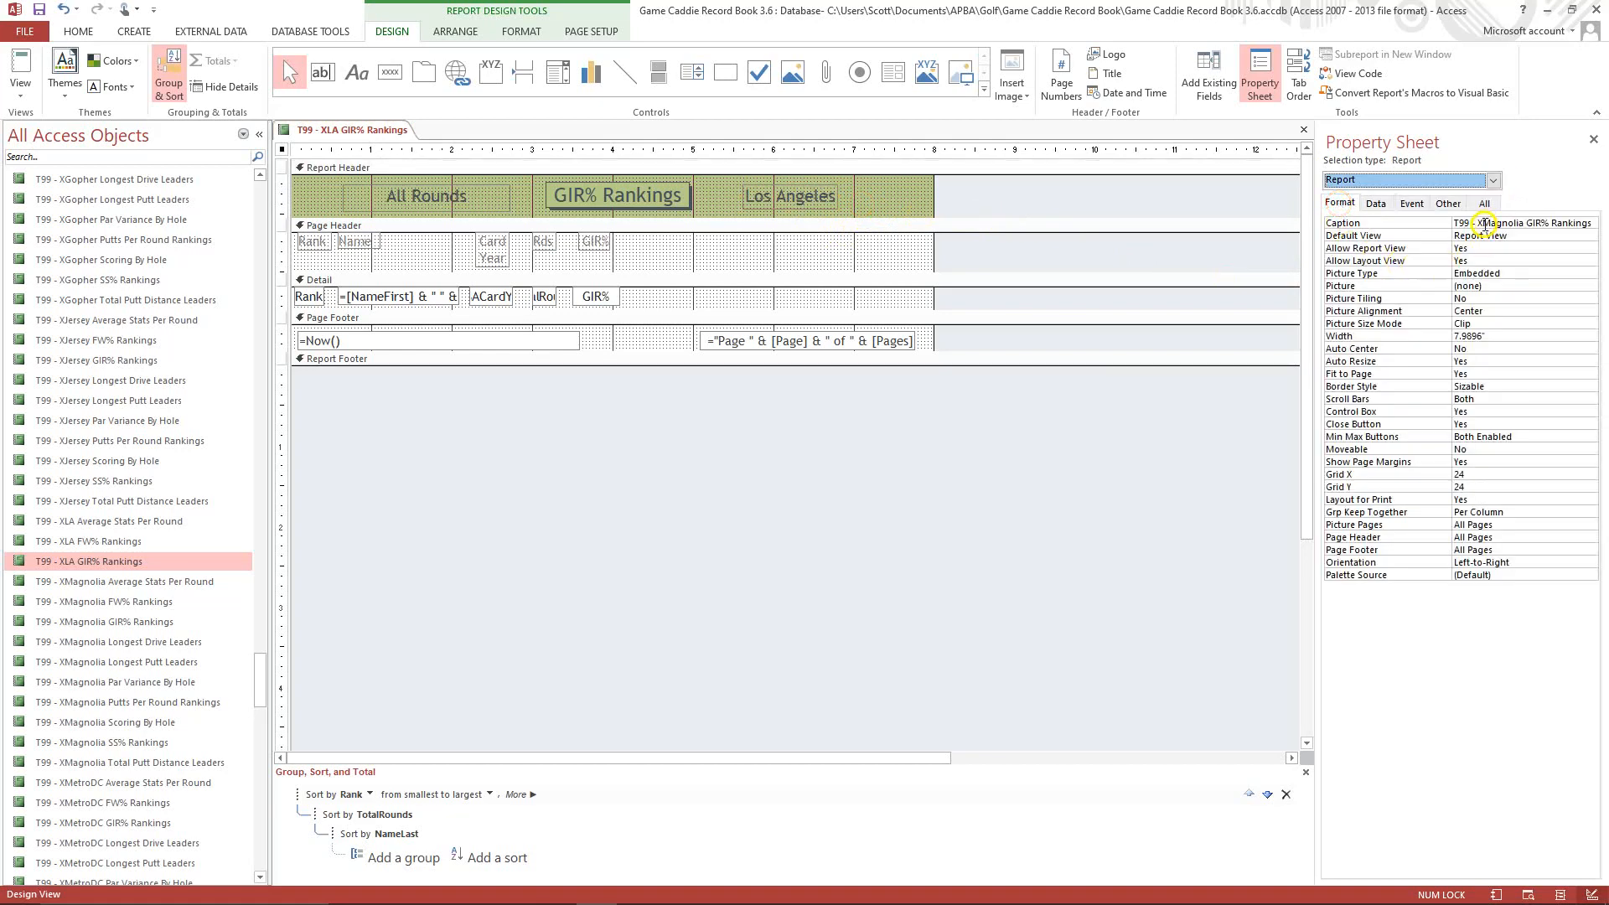
left_click(1483, 223)
key("Delete")
key("Delete")
key("Delete")
key("Delete")
key("Delete")
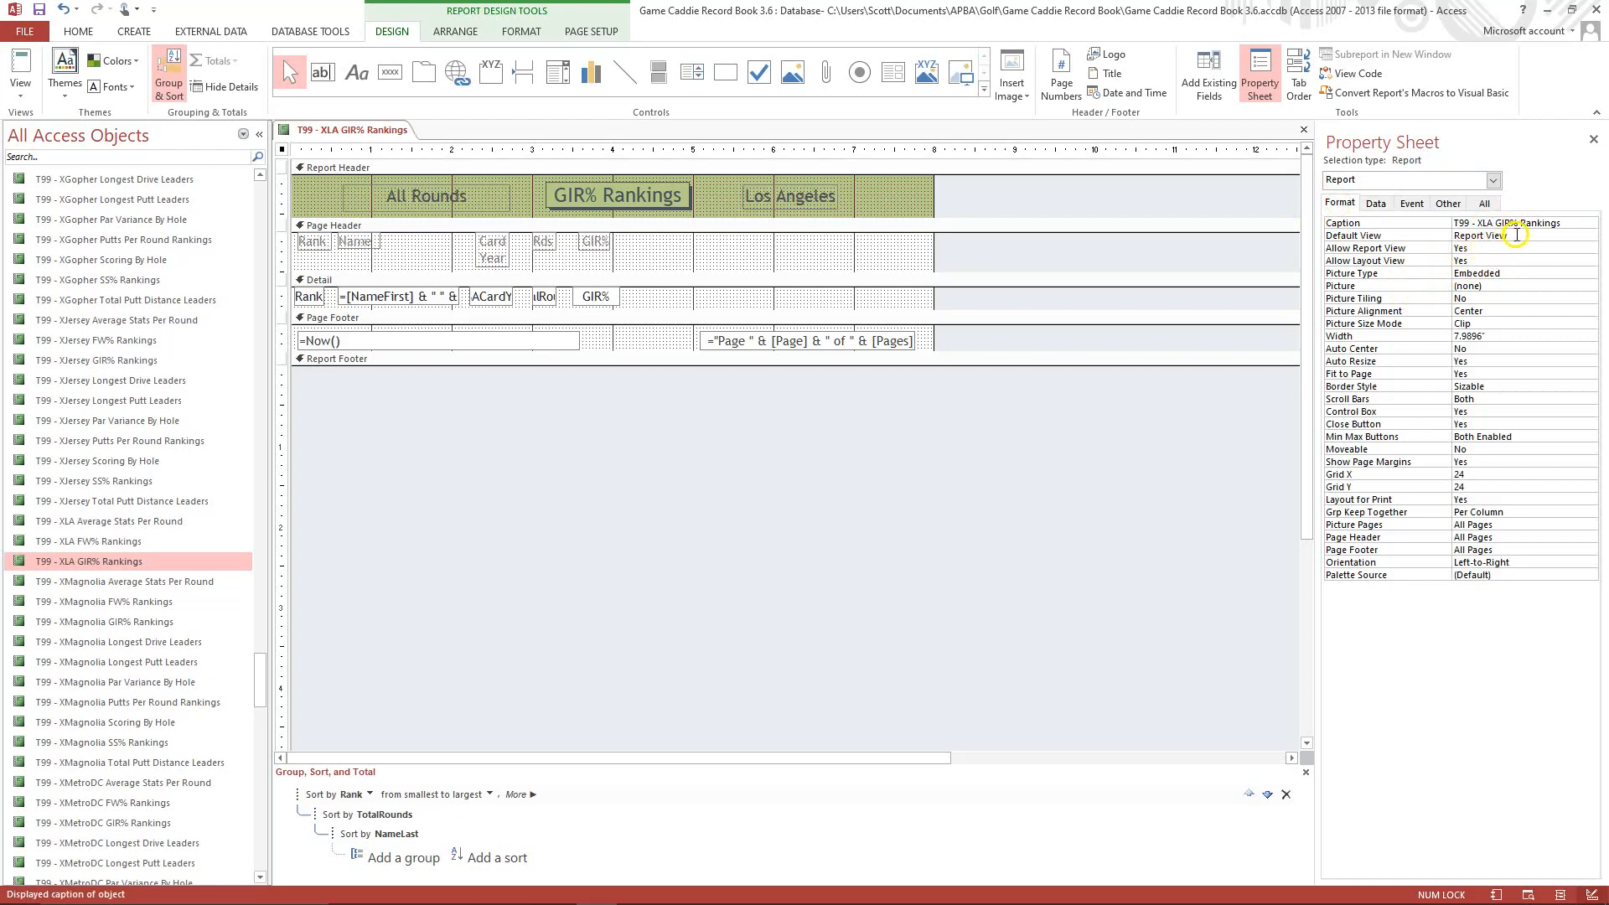
Set the report's Record Source property to qryRankedGIR%LA.
left_click(1376, 203)
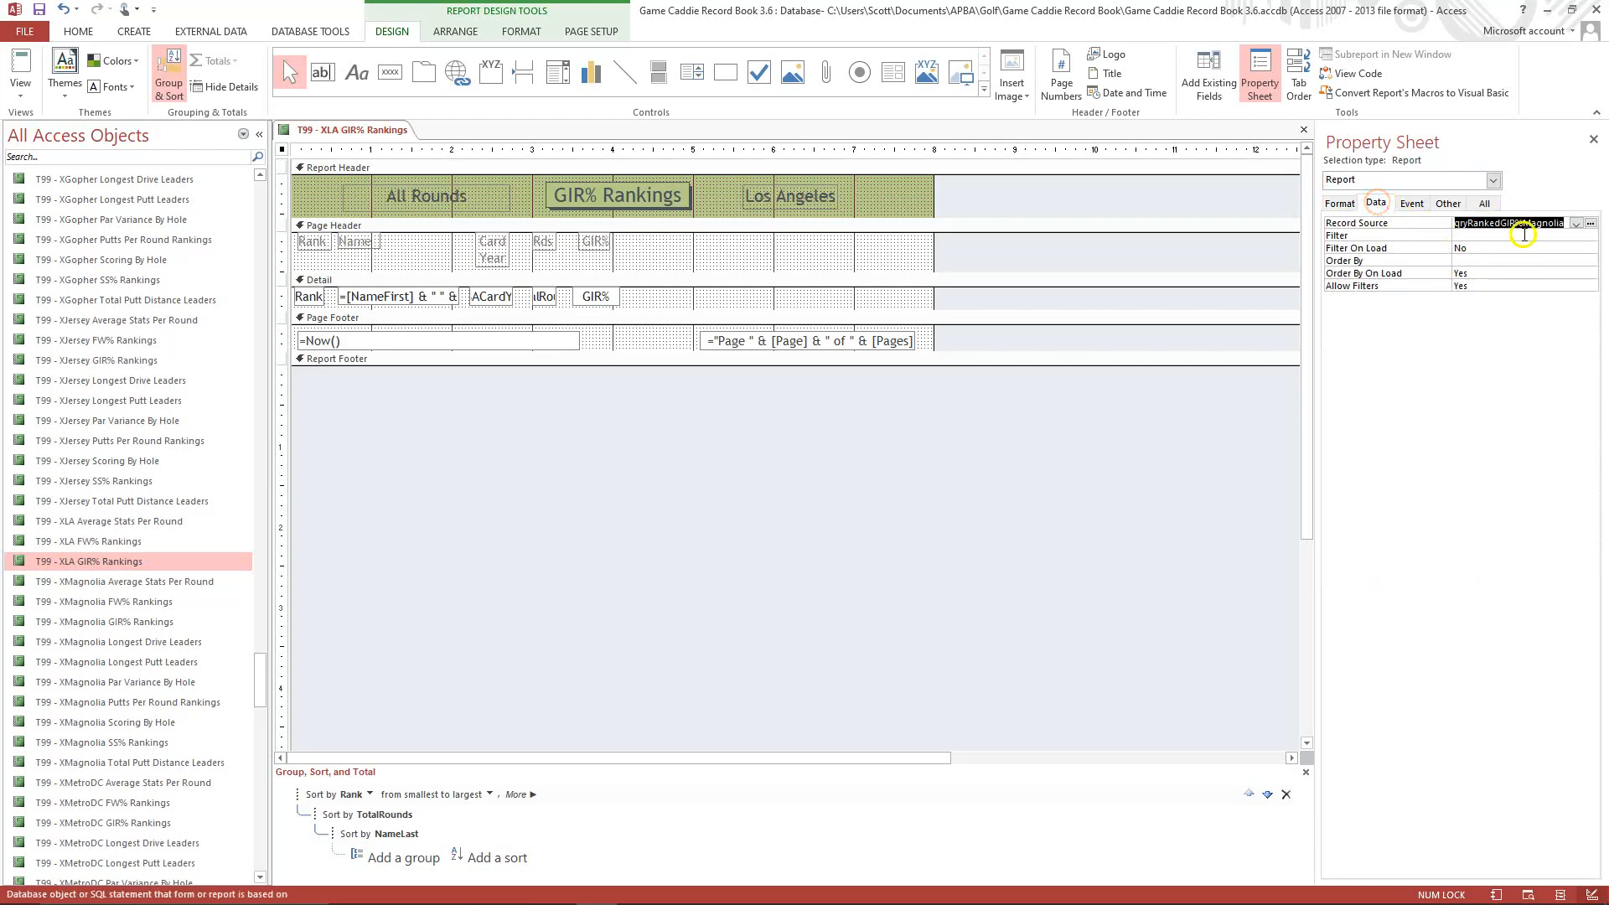
left_click(1523, 225)
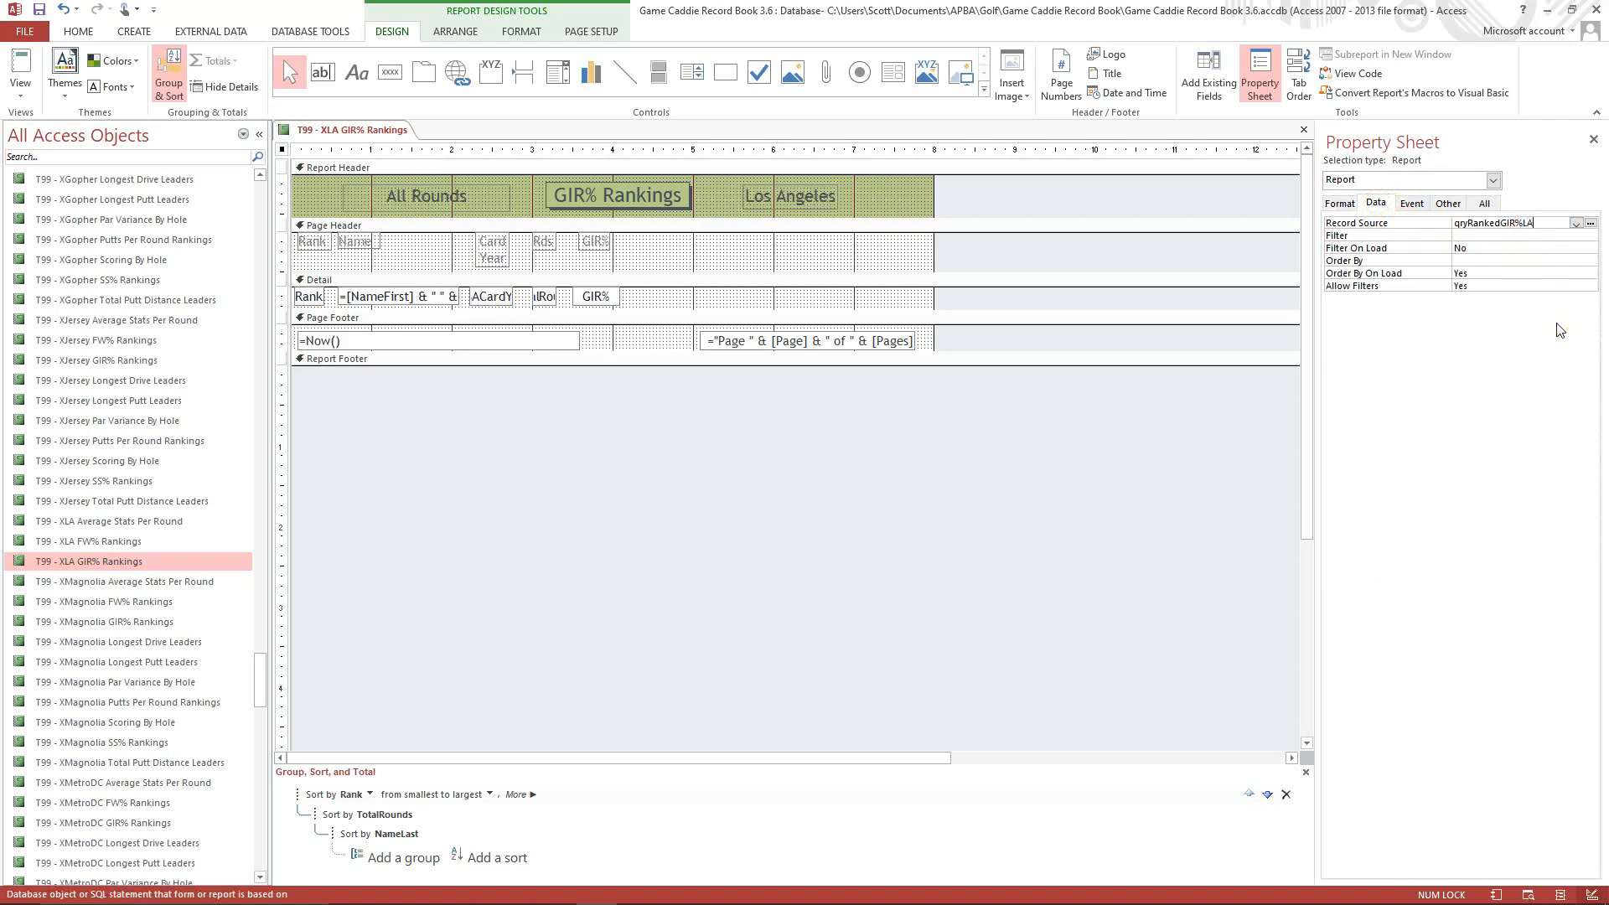
left_click(1478, 235)
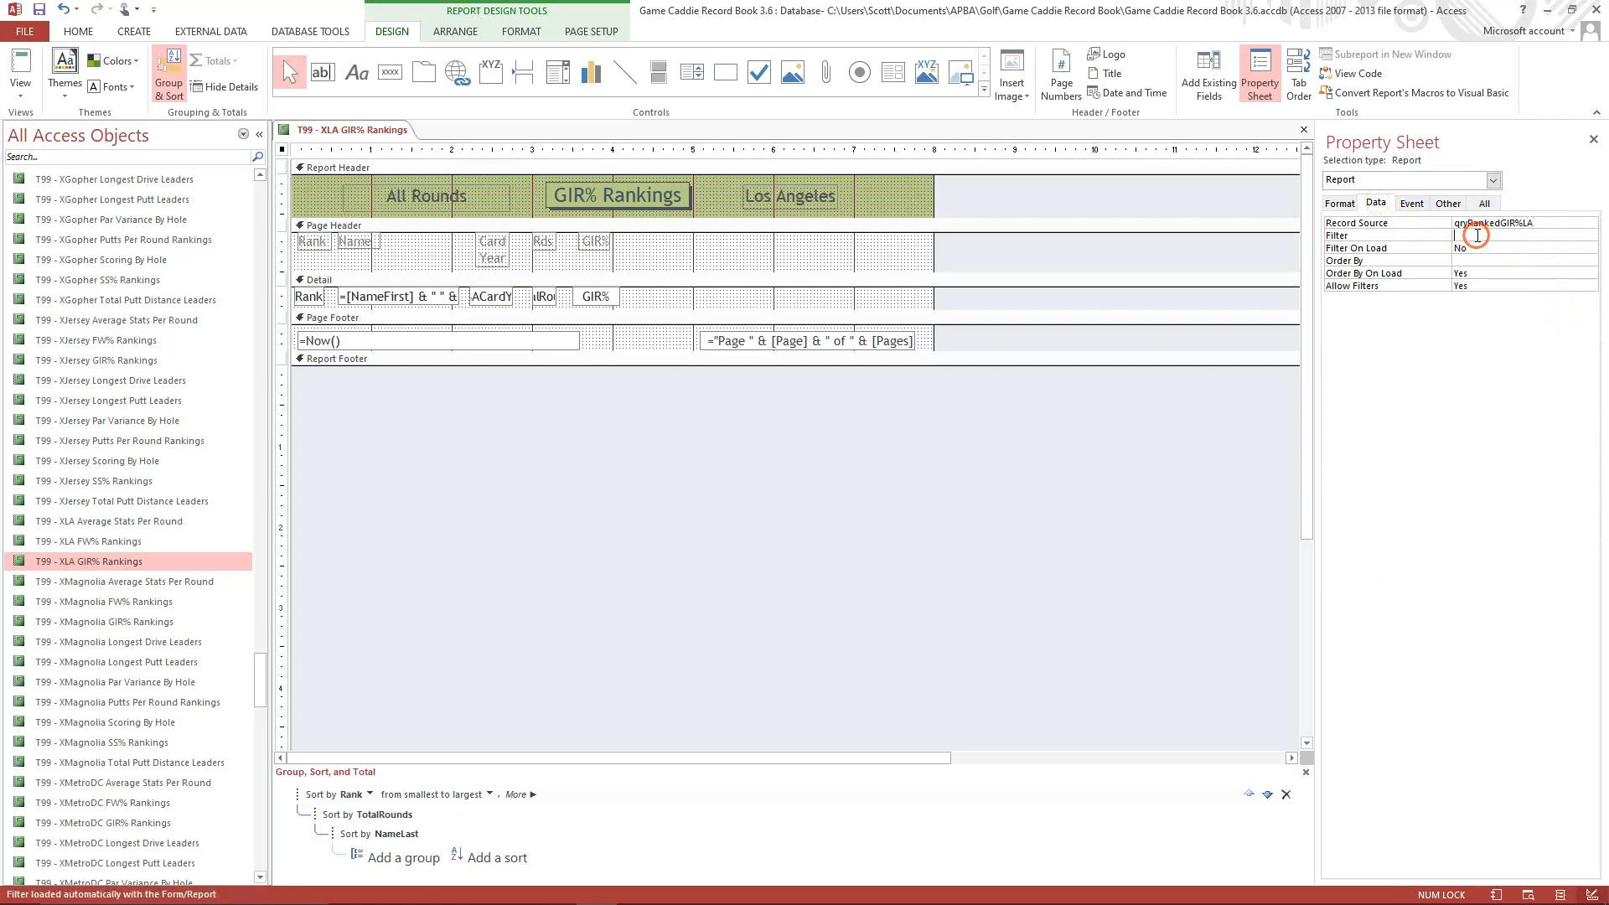
Copy the qryRankedGIR%Magnolia query and paste it as qryRankedGIR%LA.
left_click_drag(259, 671, 268, 306)
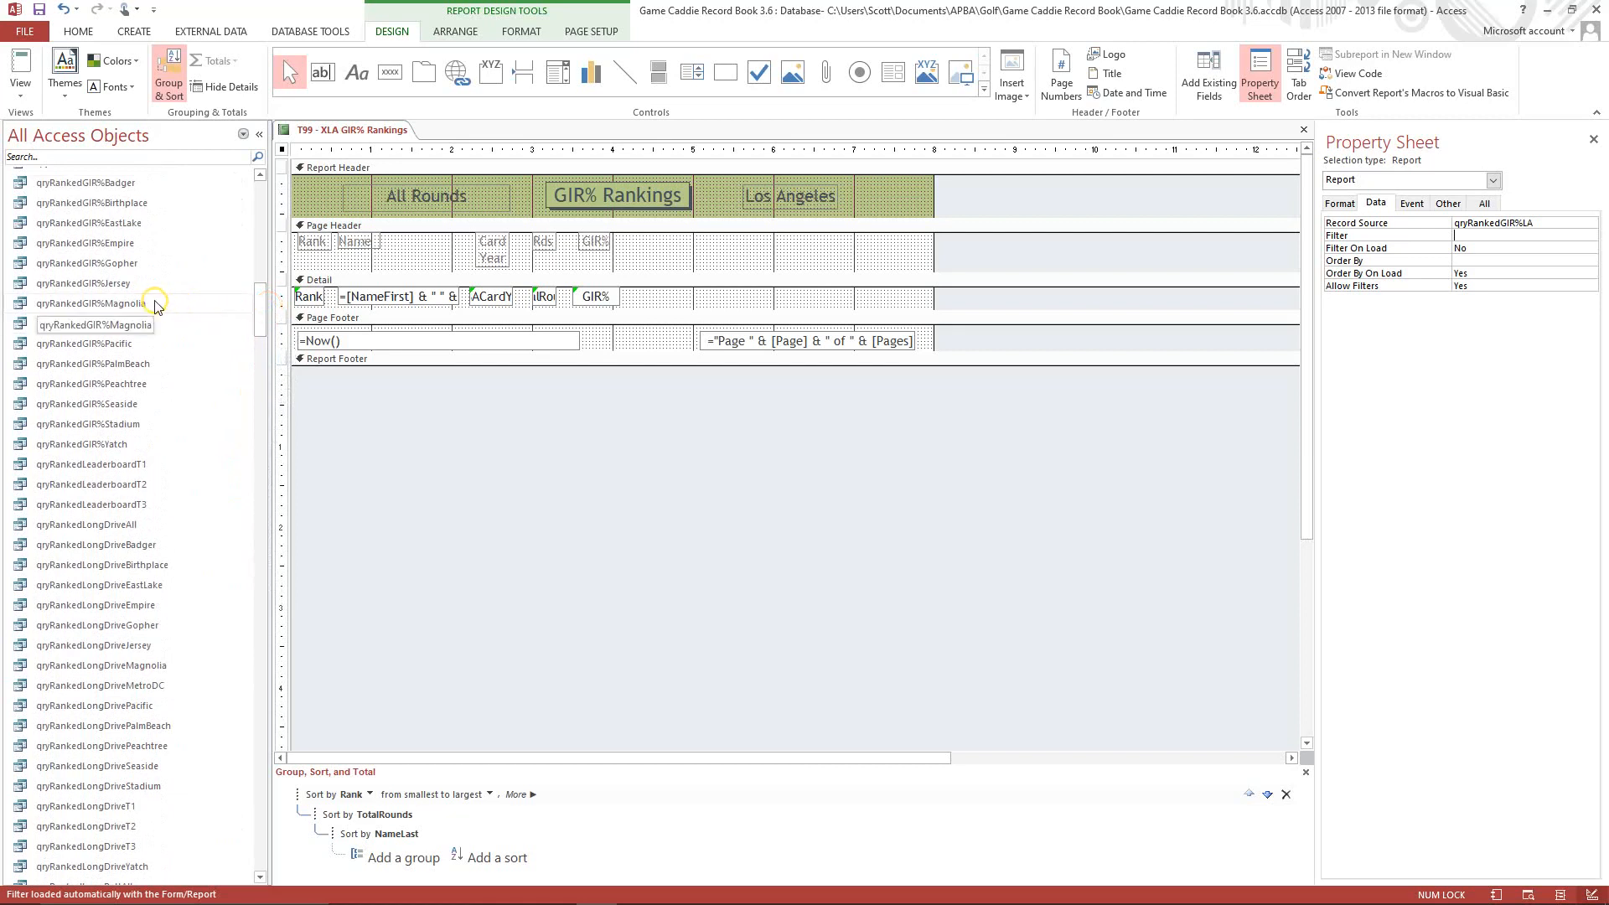
right_click(154, 305)
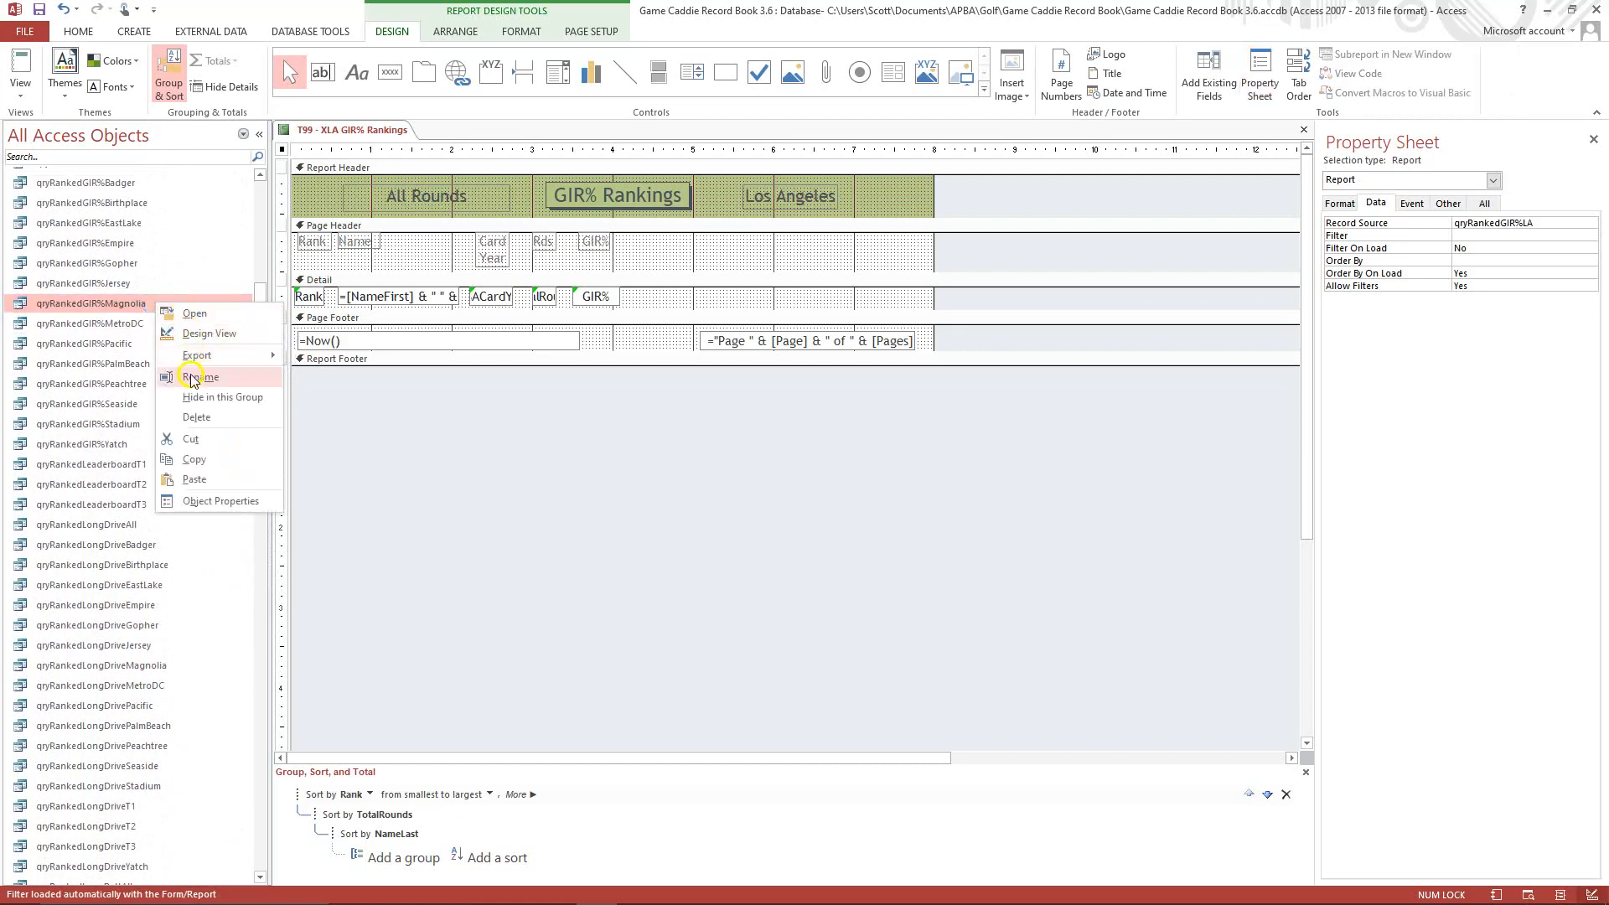
left_click(195, 459)
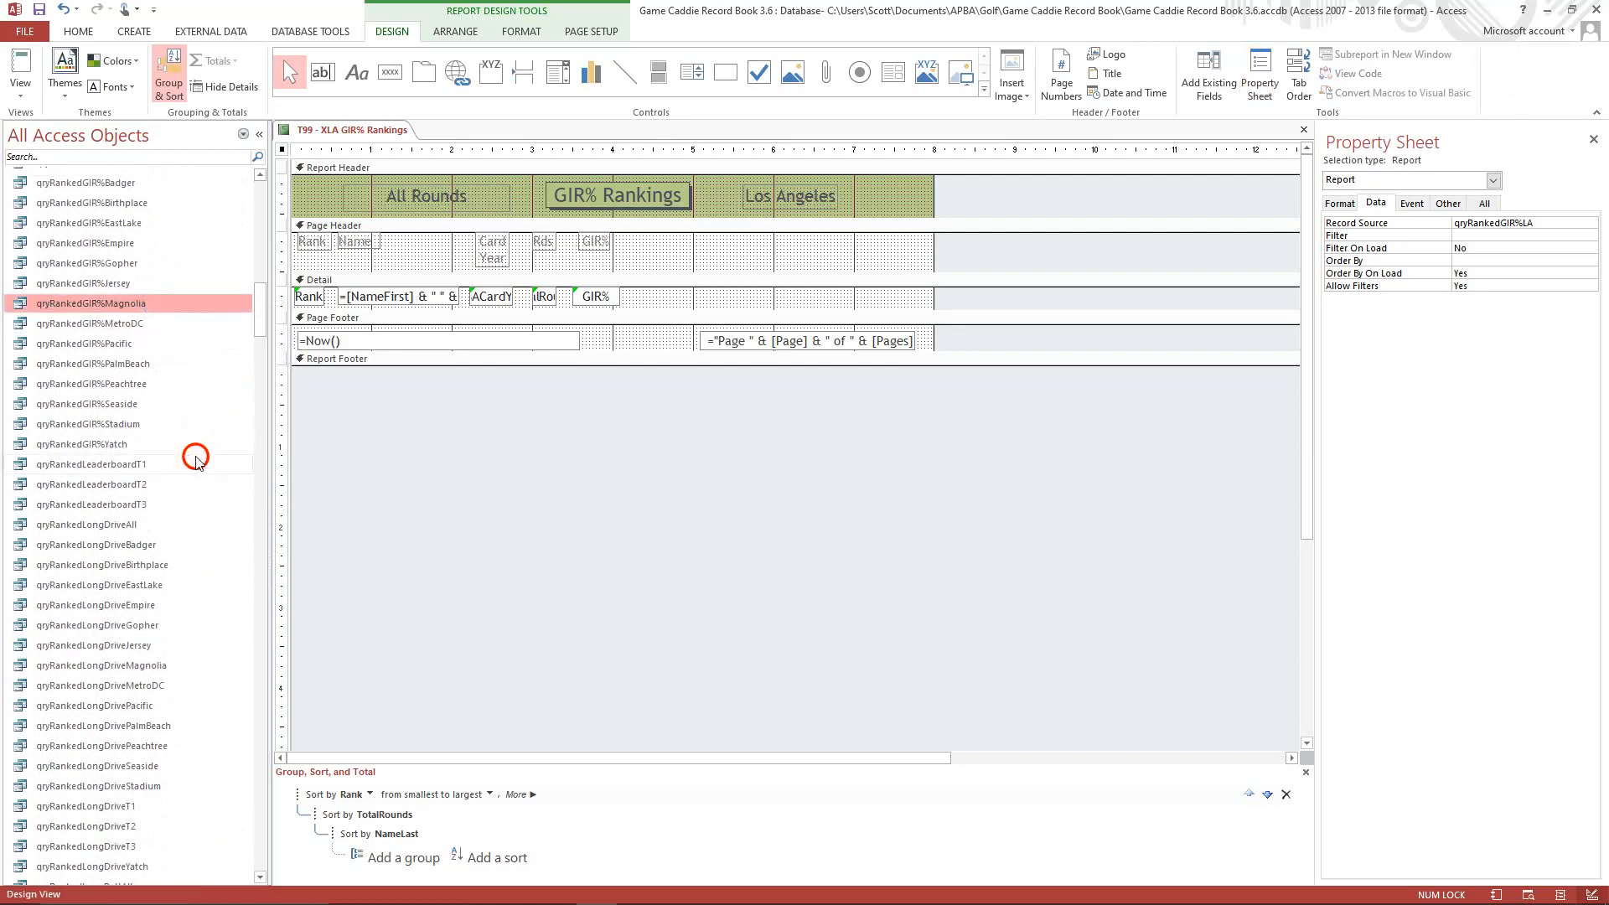
right_click(162, 344)
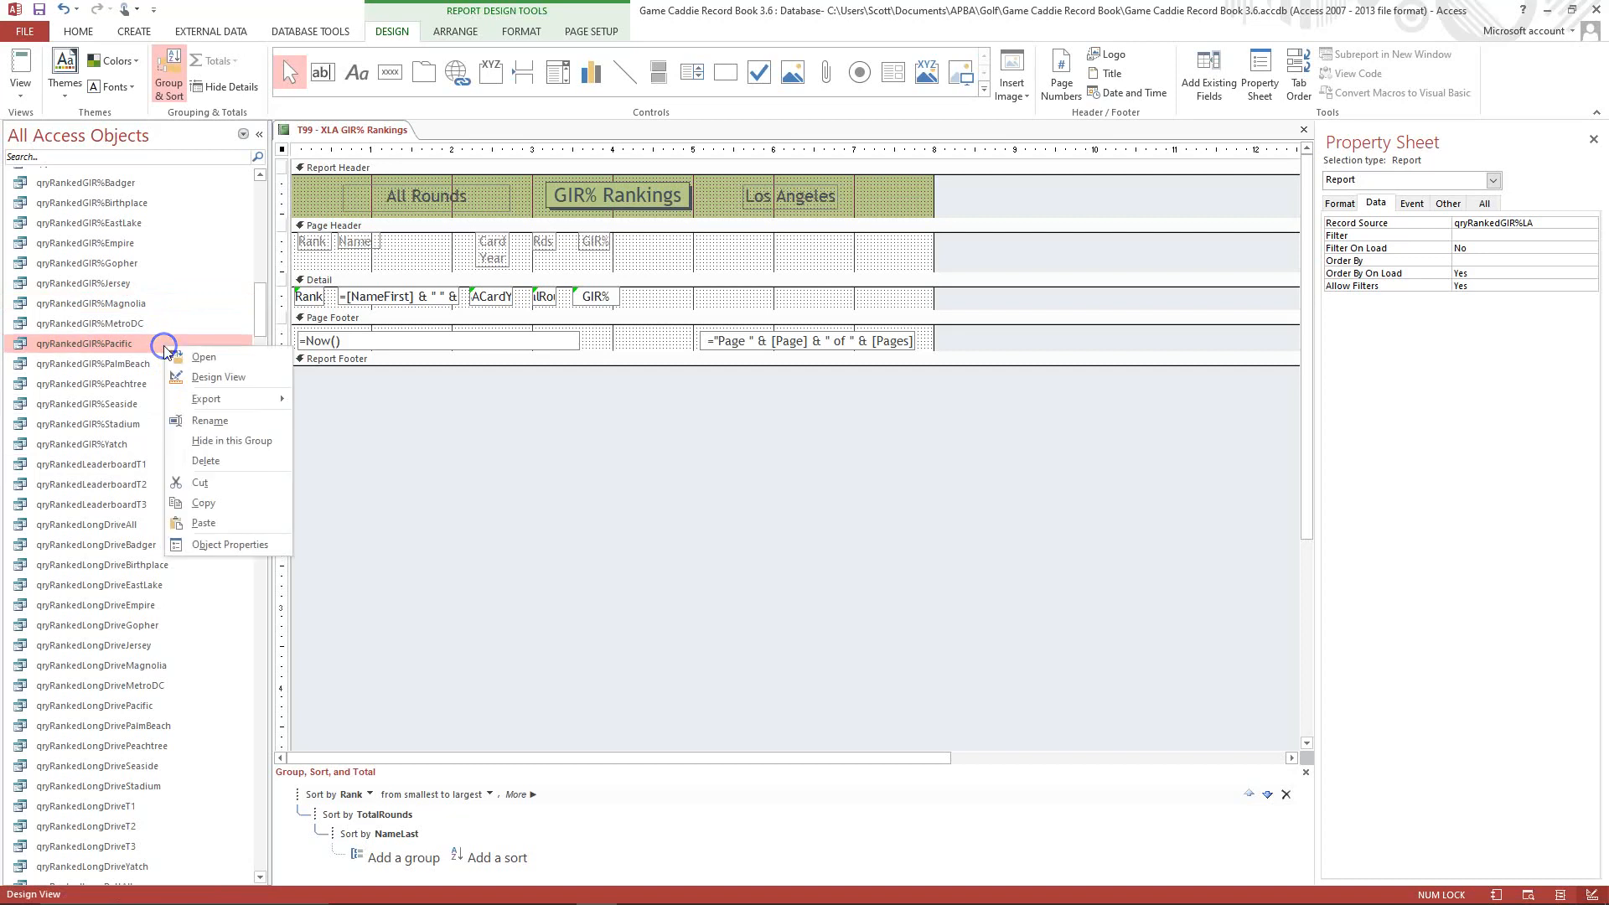
left_click(204, 523)
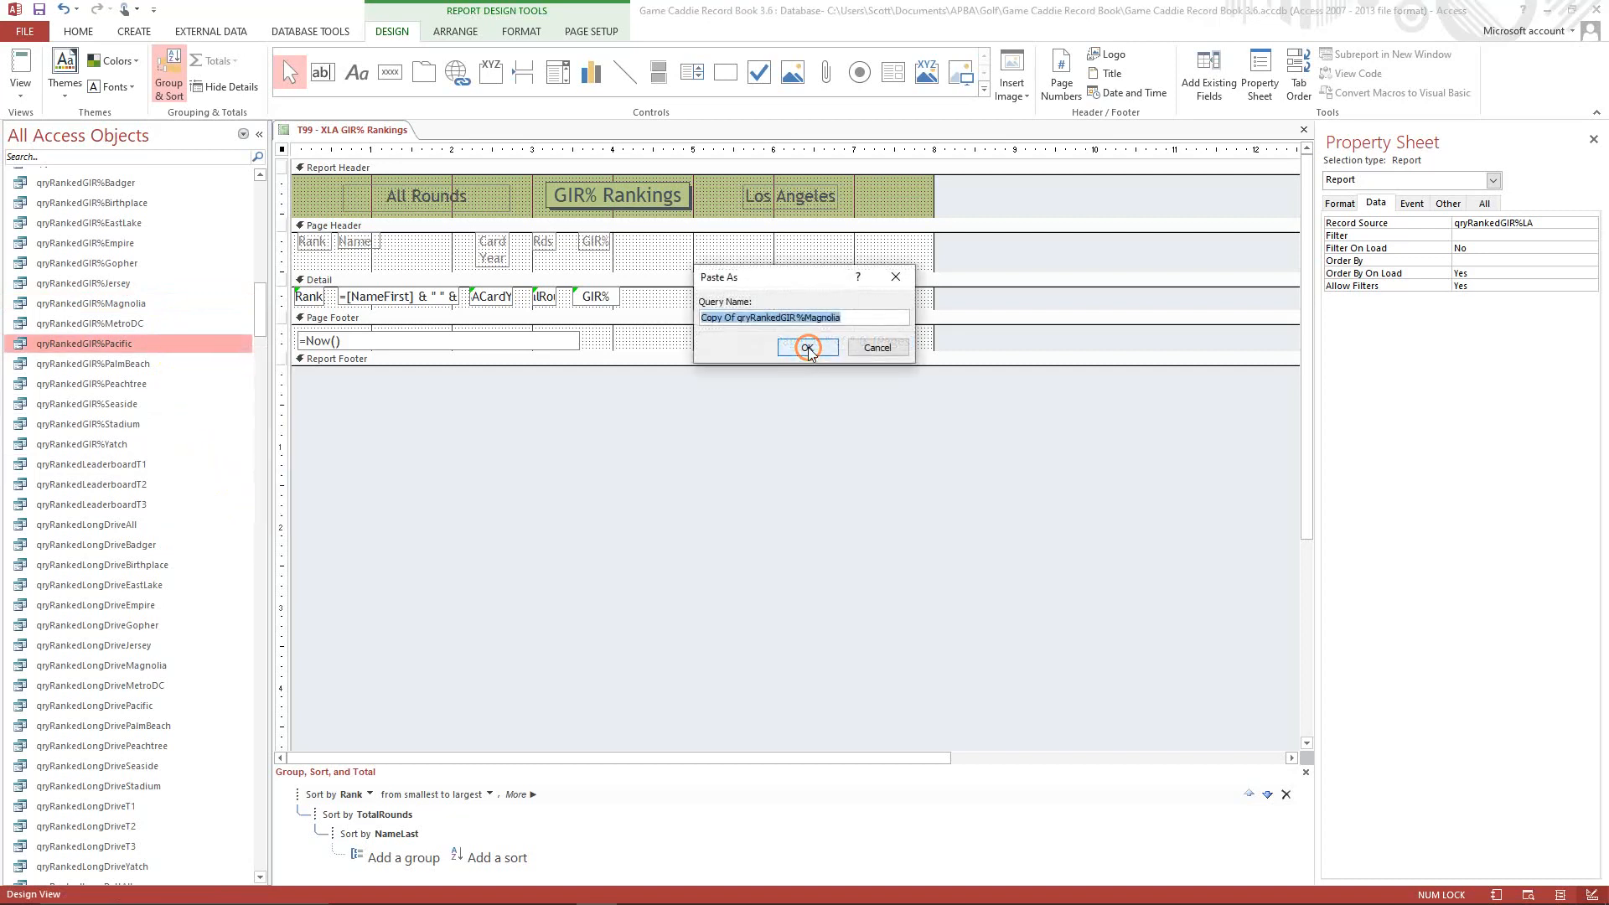
left_click(740, 318)
key("BackSpace")
key("BackSpace")
key("BackSpace")
key("BackSpace")
key("BackSpace")
key("BackSpace")
key("BackSpace")
key("BackSpace")
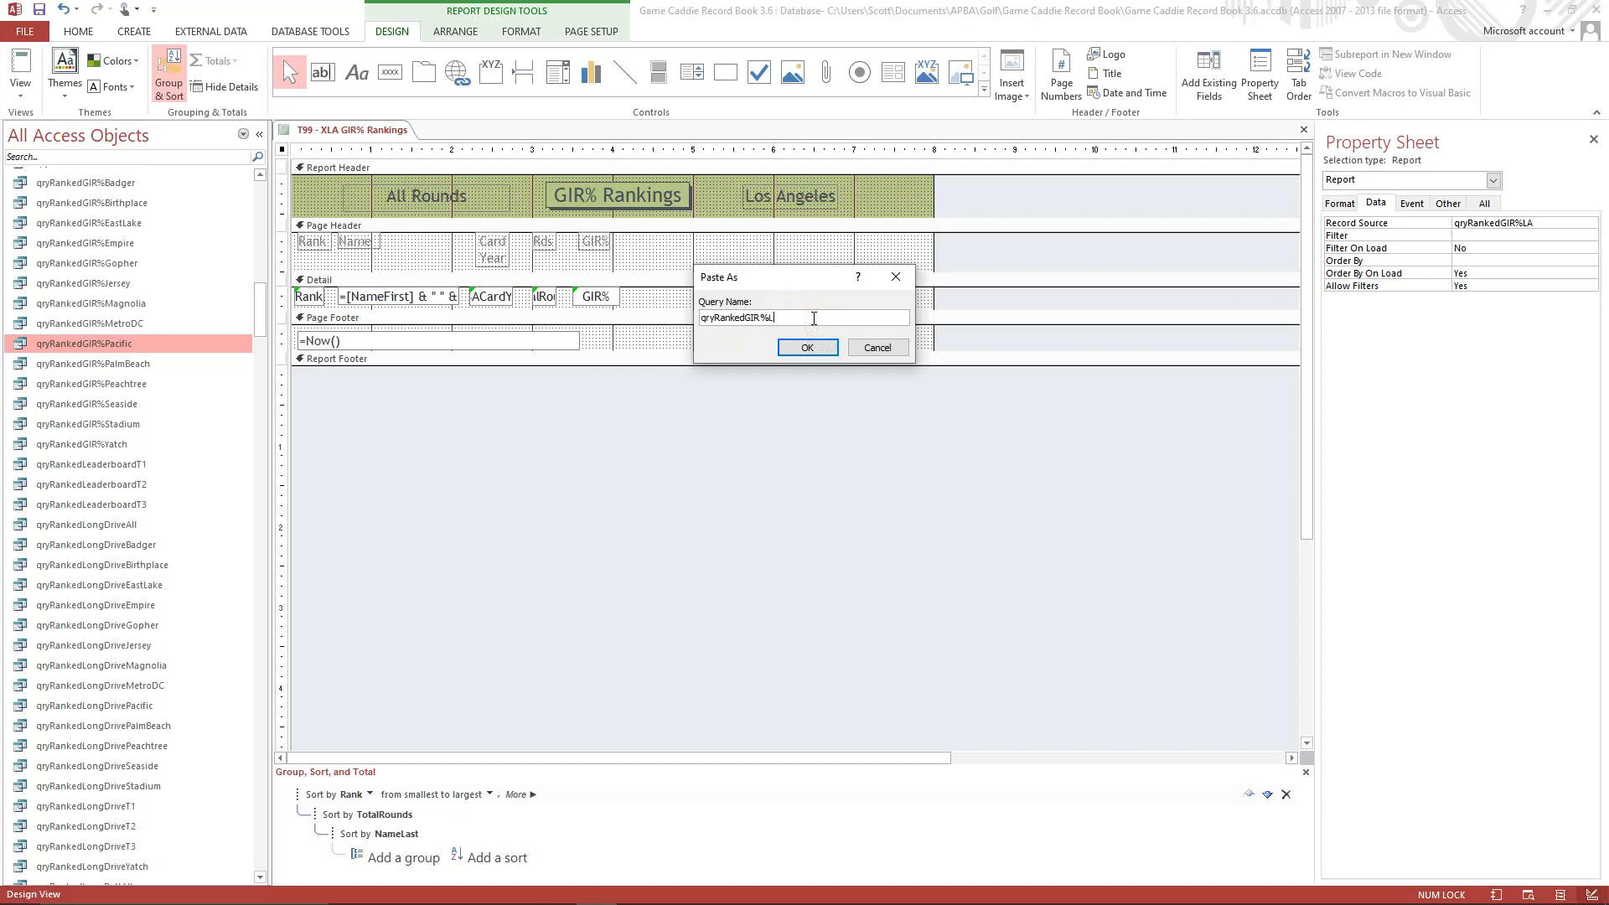
key("Return")
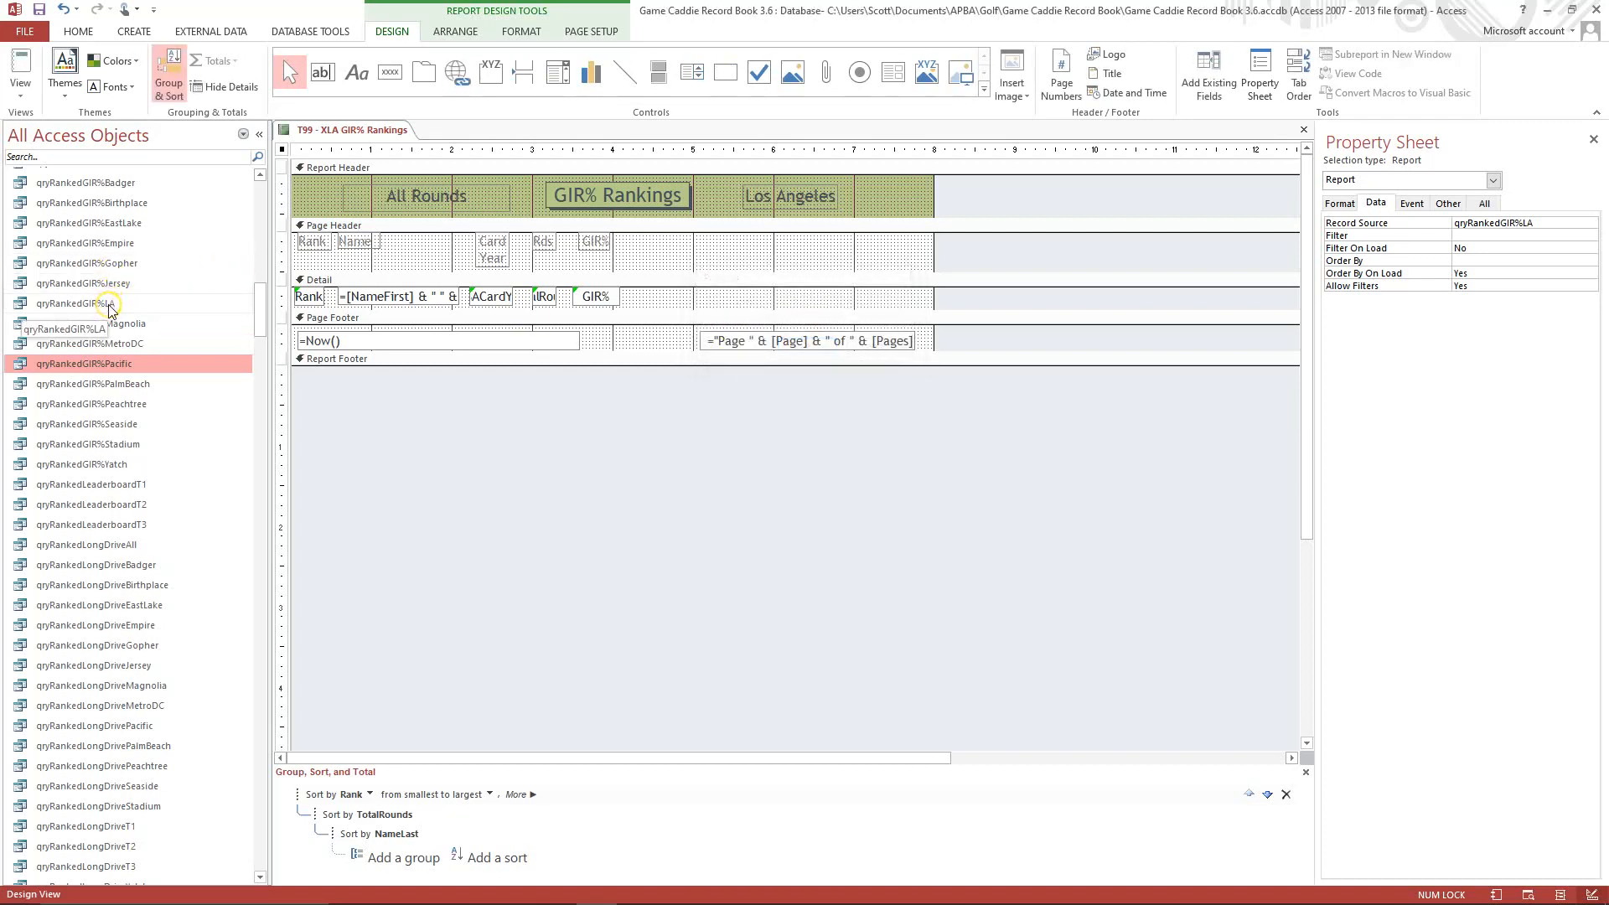
Open the qryRankedGIR%LA query in Design View and remove the qryStatsRoundsCombinedMagnolia source, leaving the one aliased T.
right_click(108, 303)
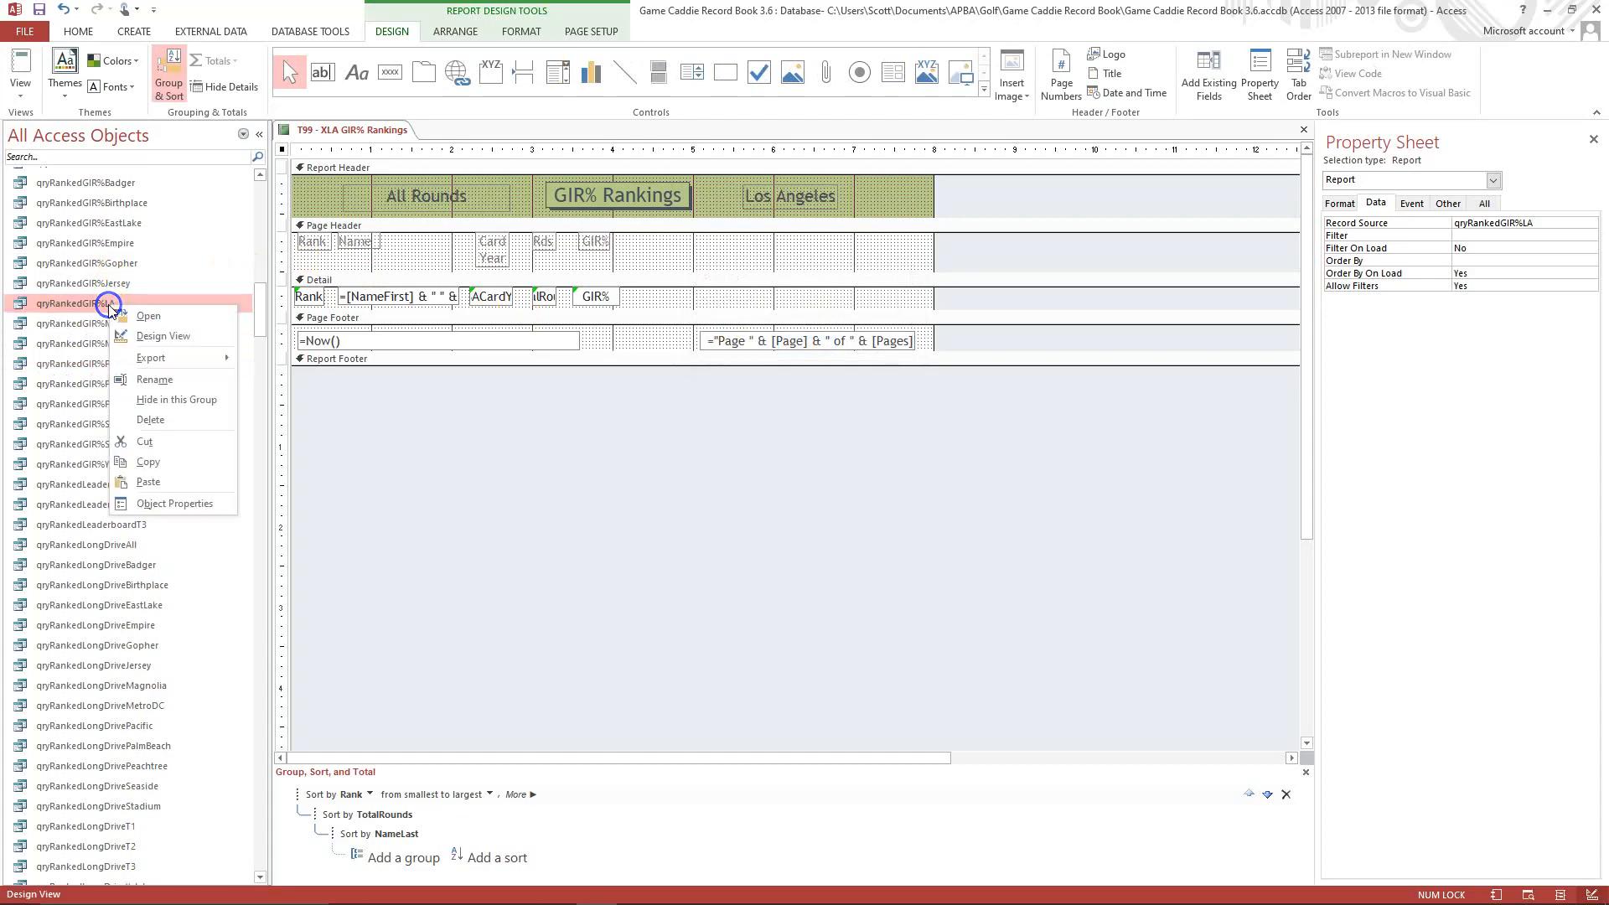
left_click(142, 336)
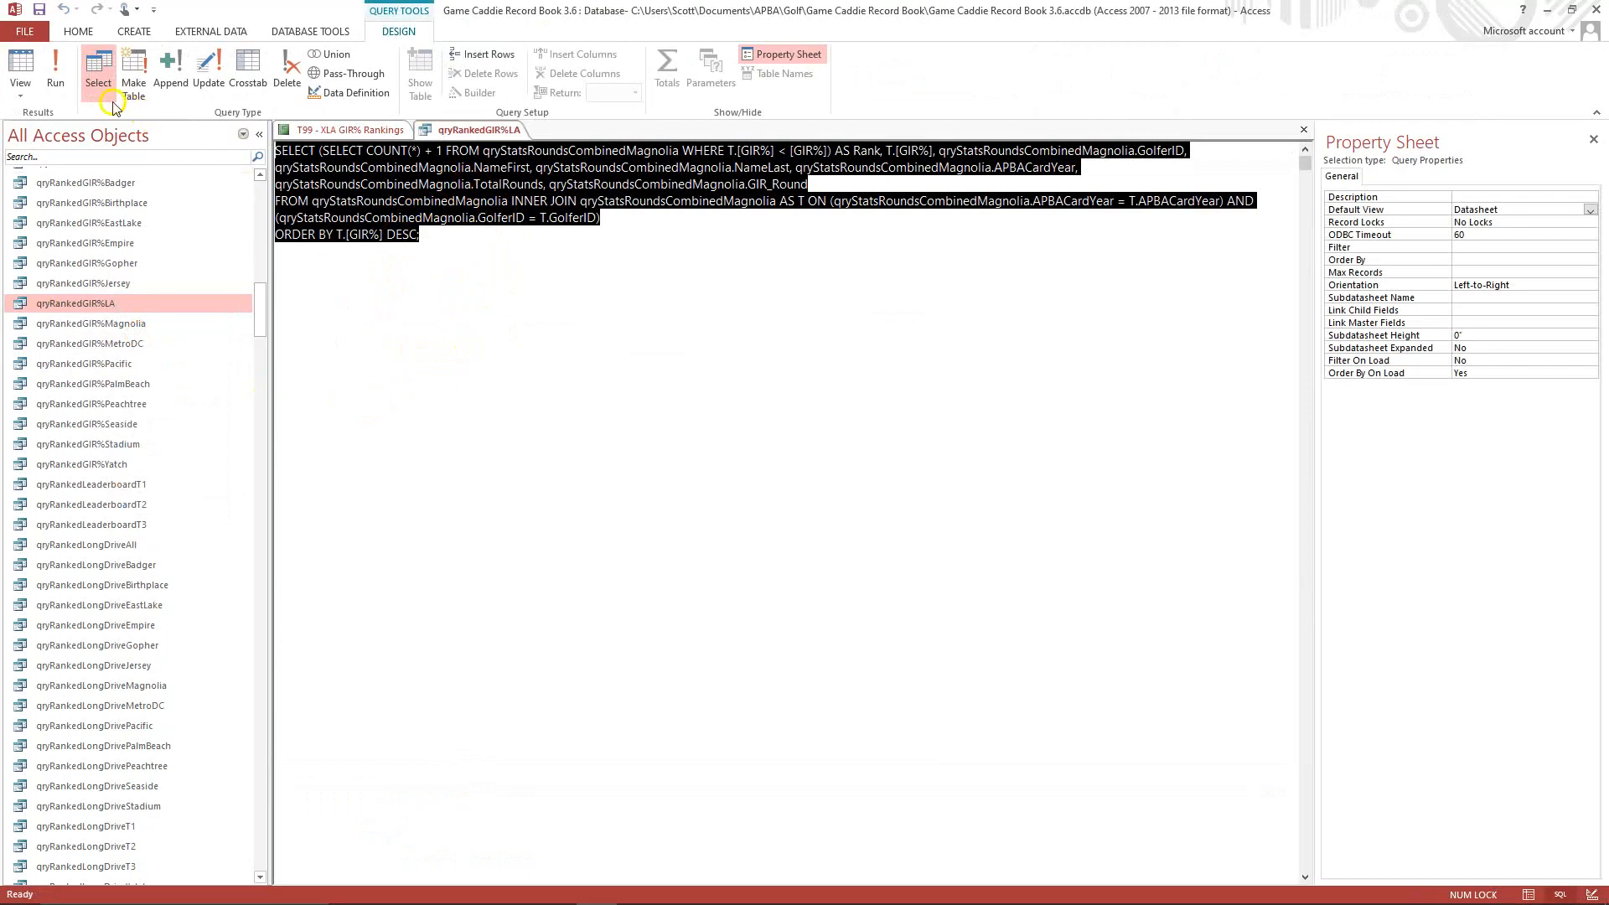
left_click(21, 99)
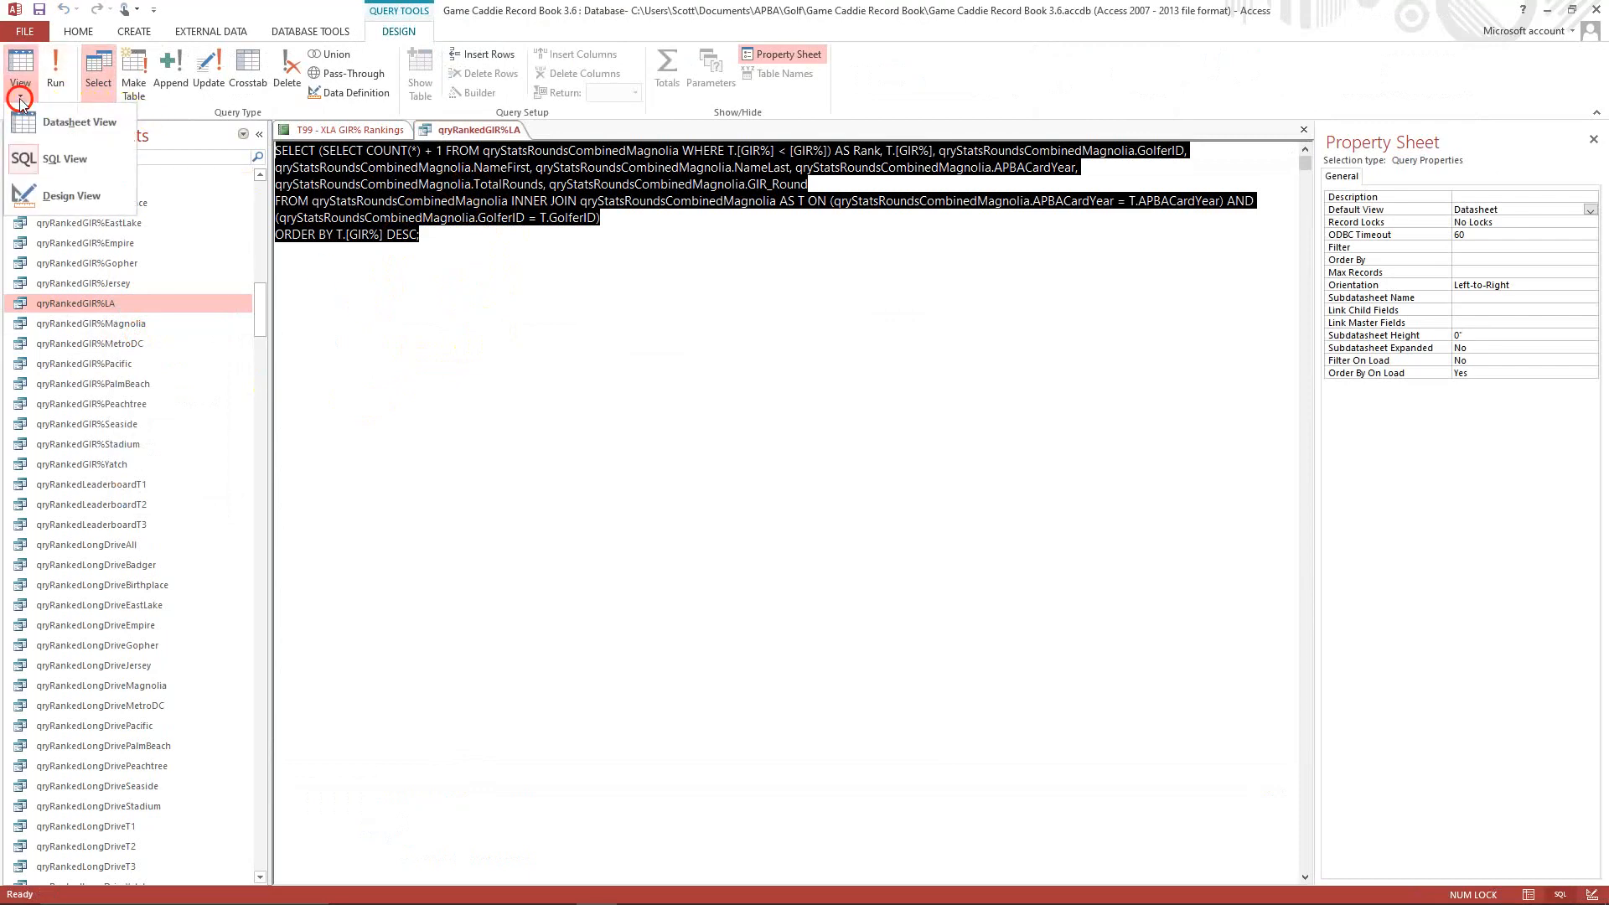
left_click(53, 202)
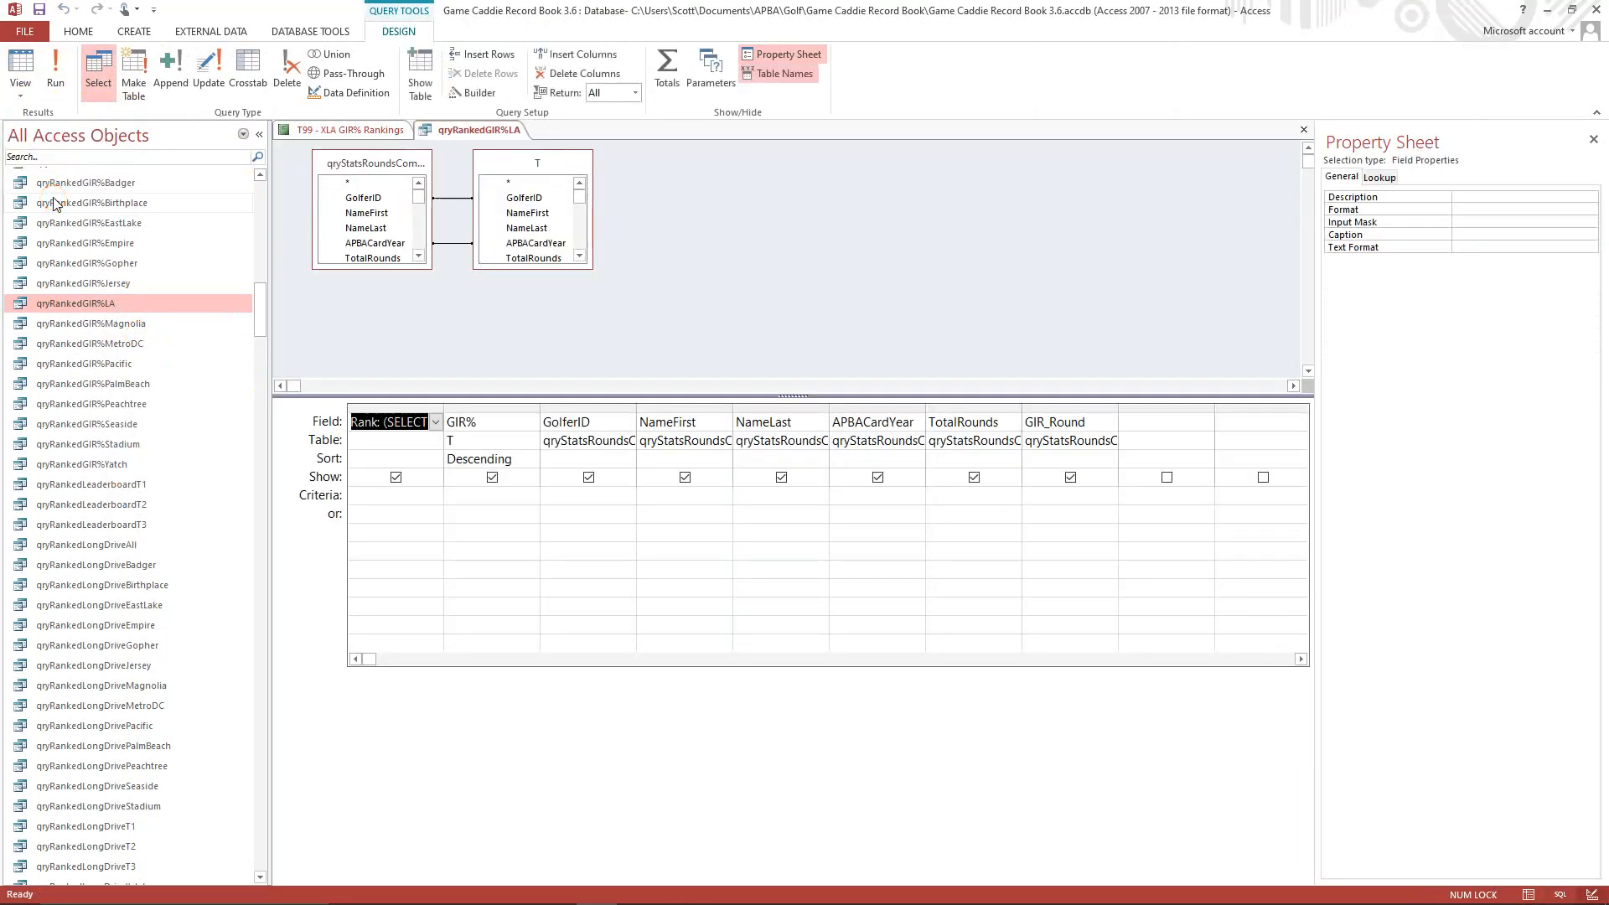
right_click(379, 167)
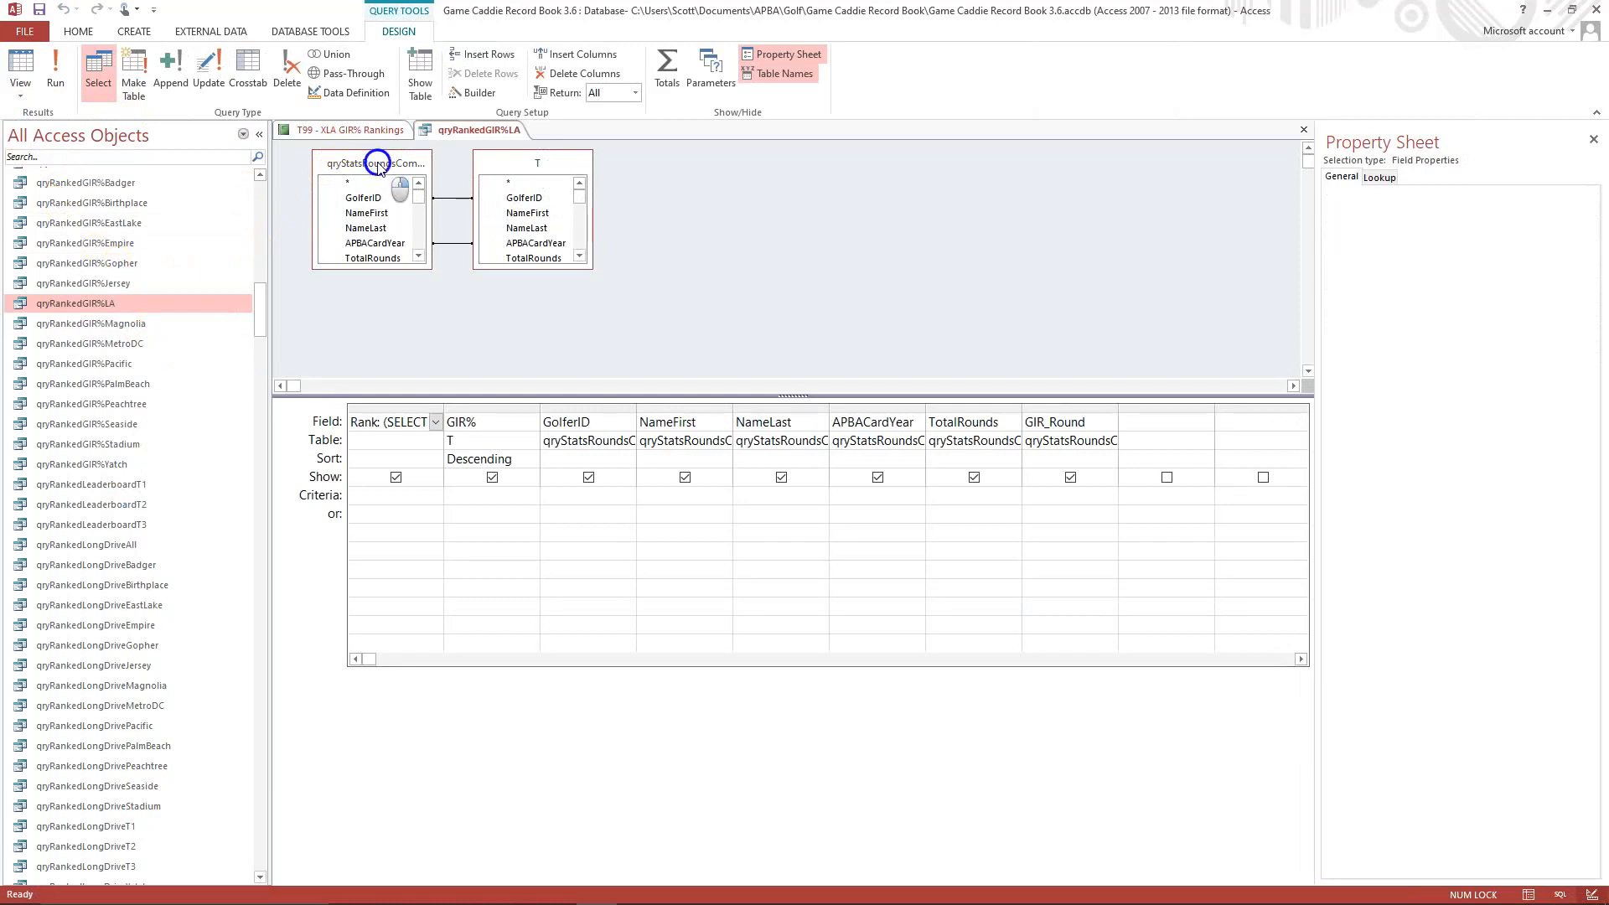
left_click(333, 182)
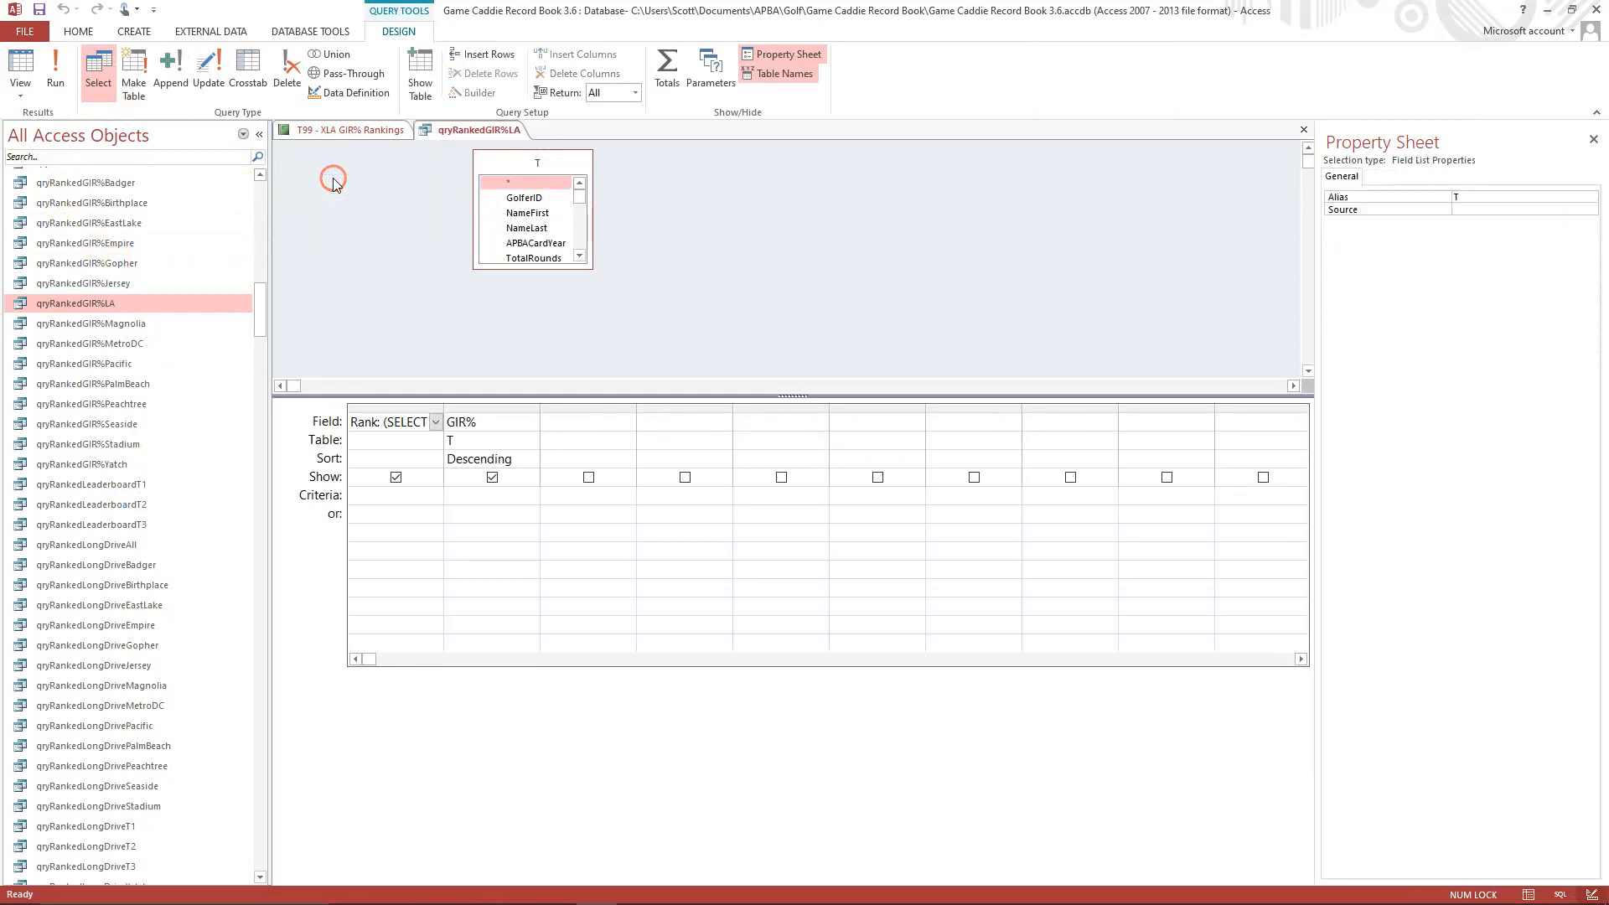
Add the qryStatsRoundsCombinedLA query as a source in the qryRankedGIR%LA design.
right_click(365, 193)
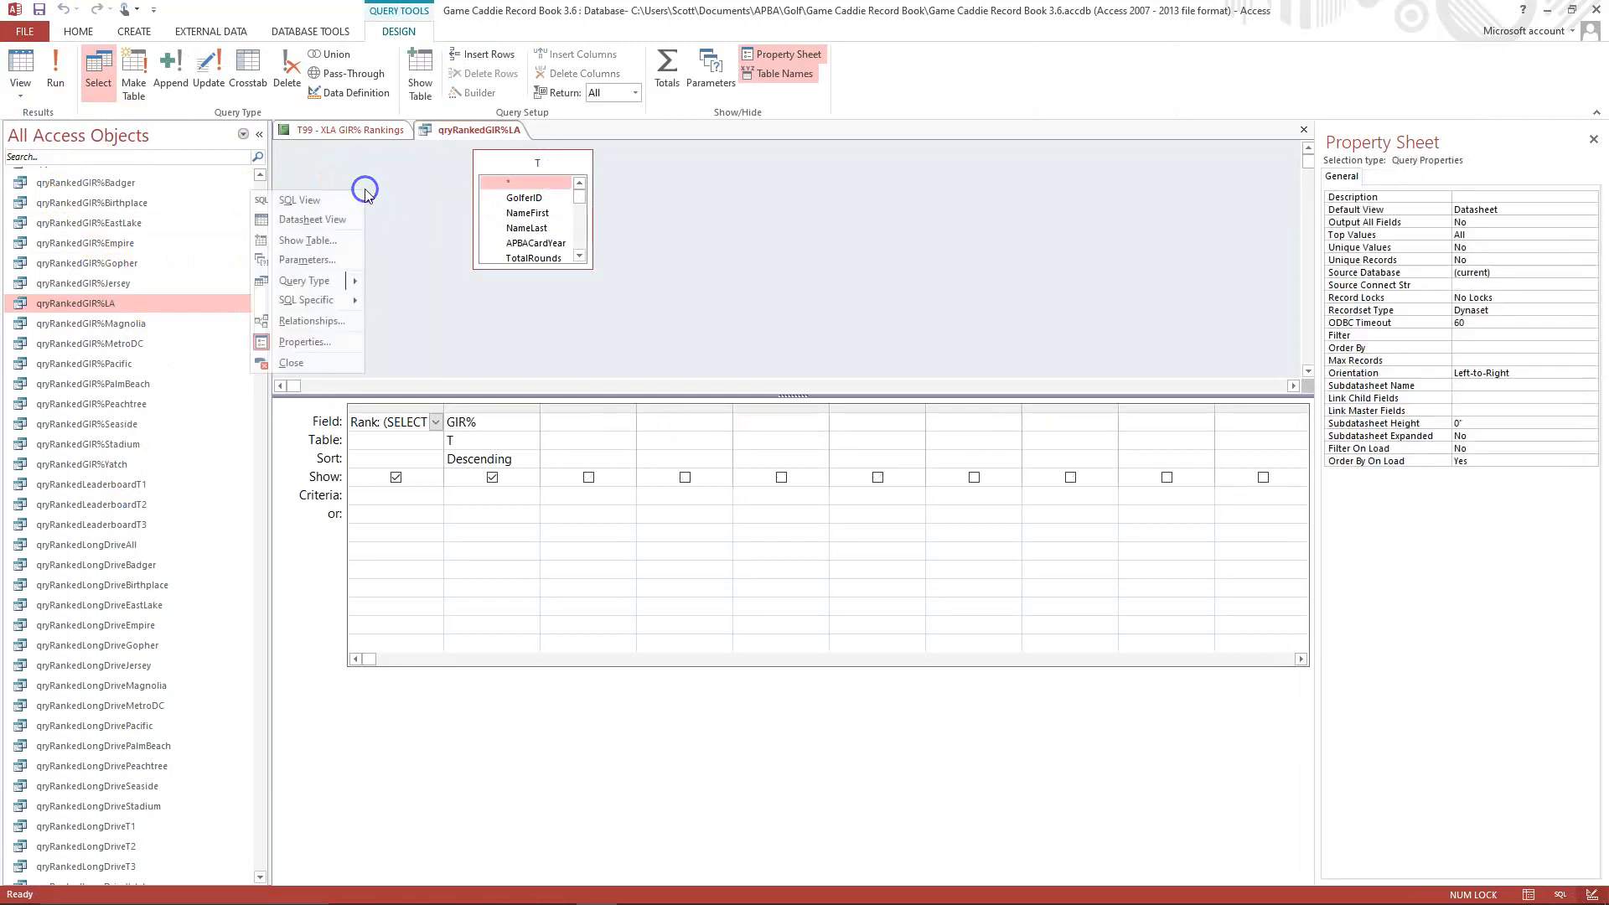
left_click(303, 245)
left_click(726, 434)
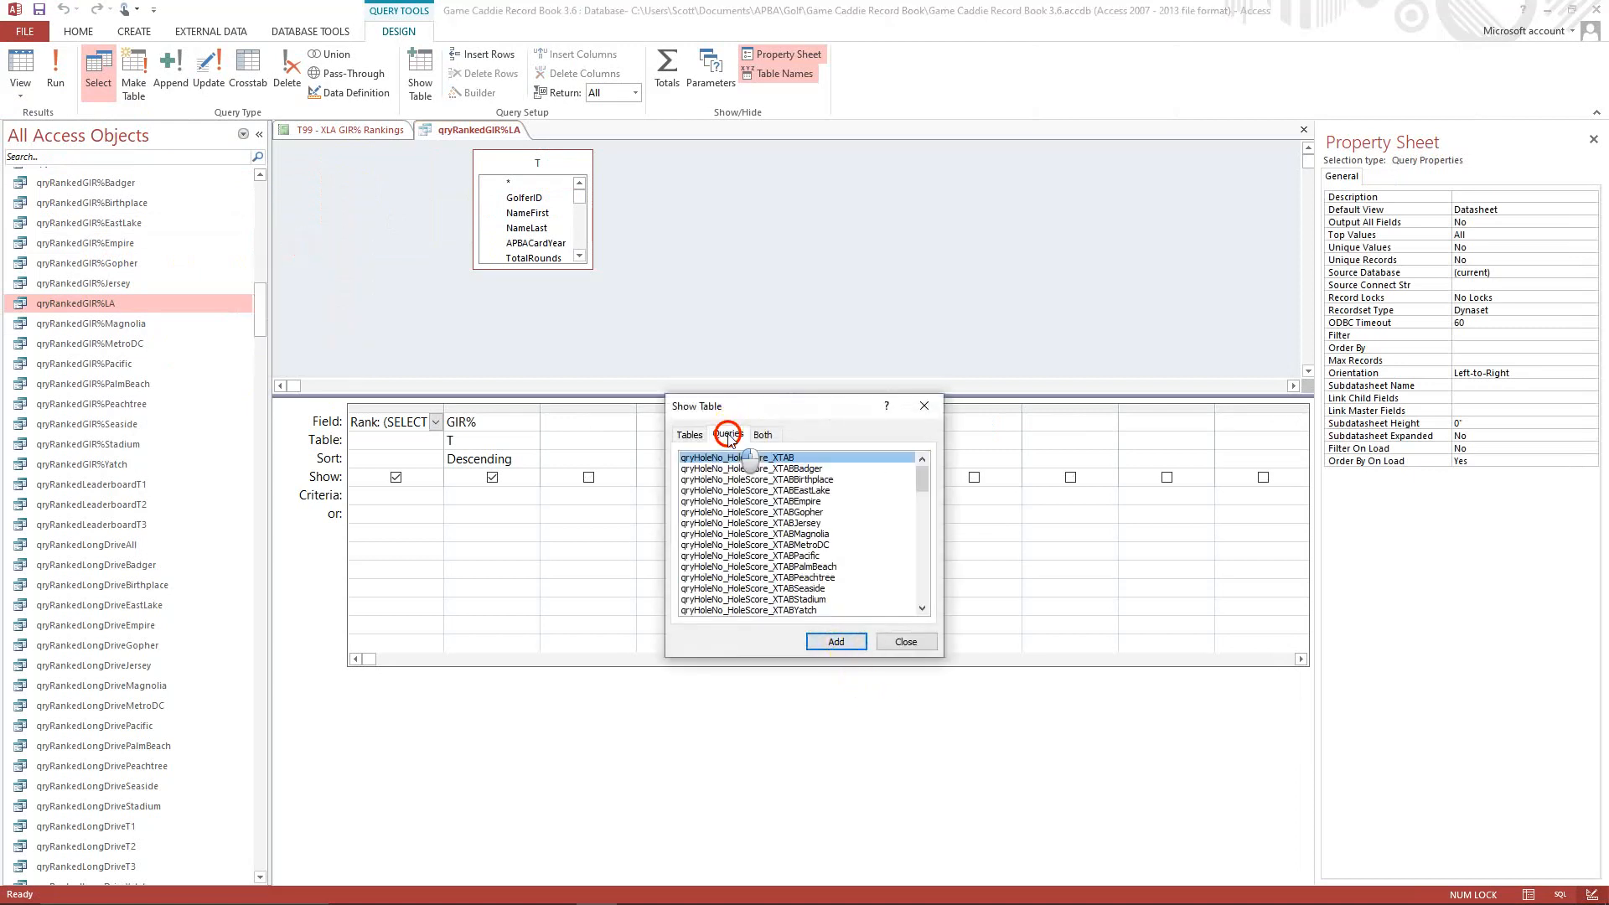
left_click_drag(920, 472, 912, 601)
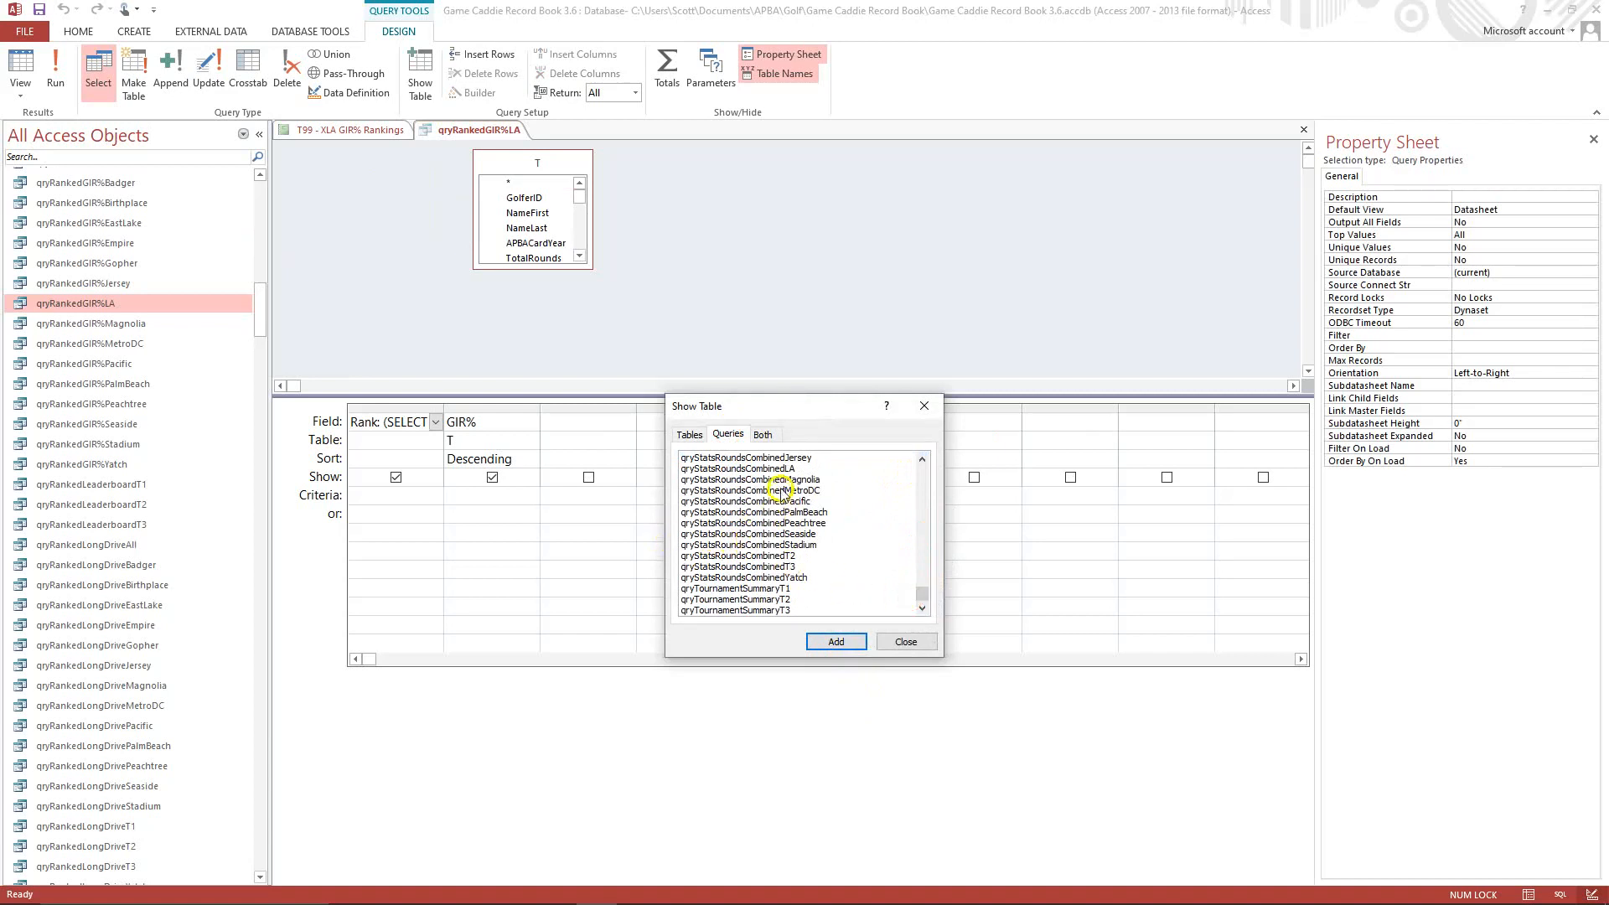
left_click(776, 468)
left_click(836, 642)
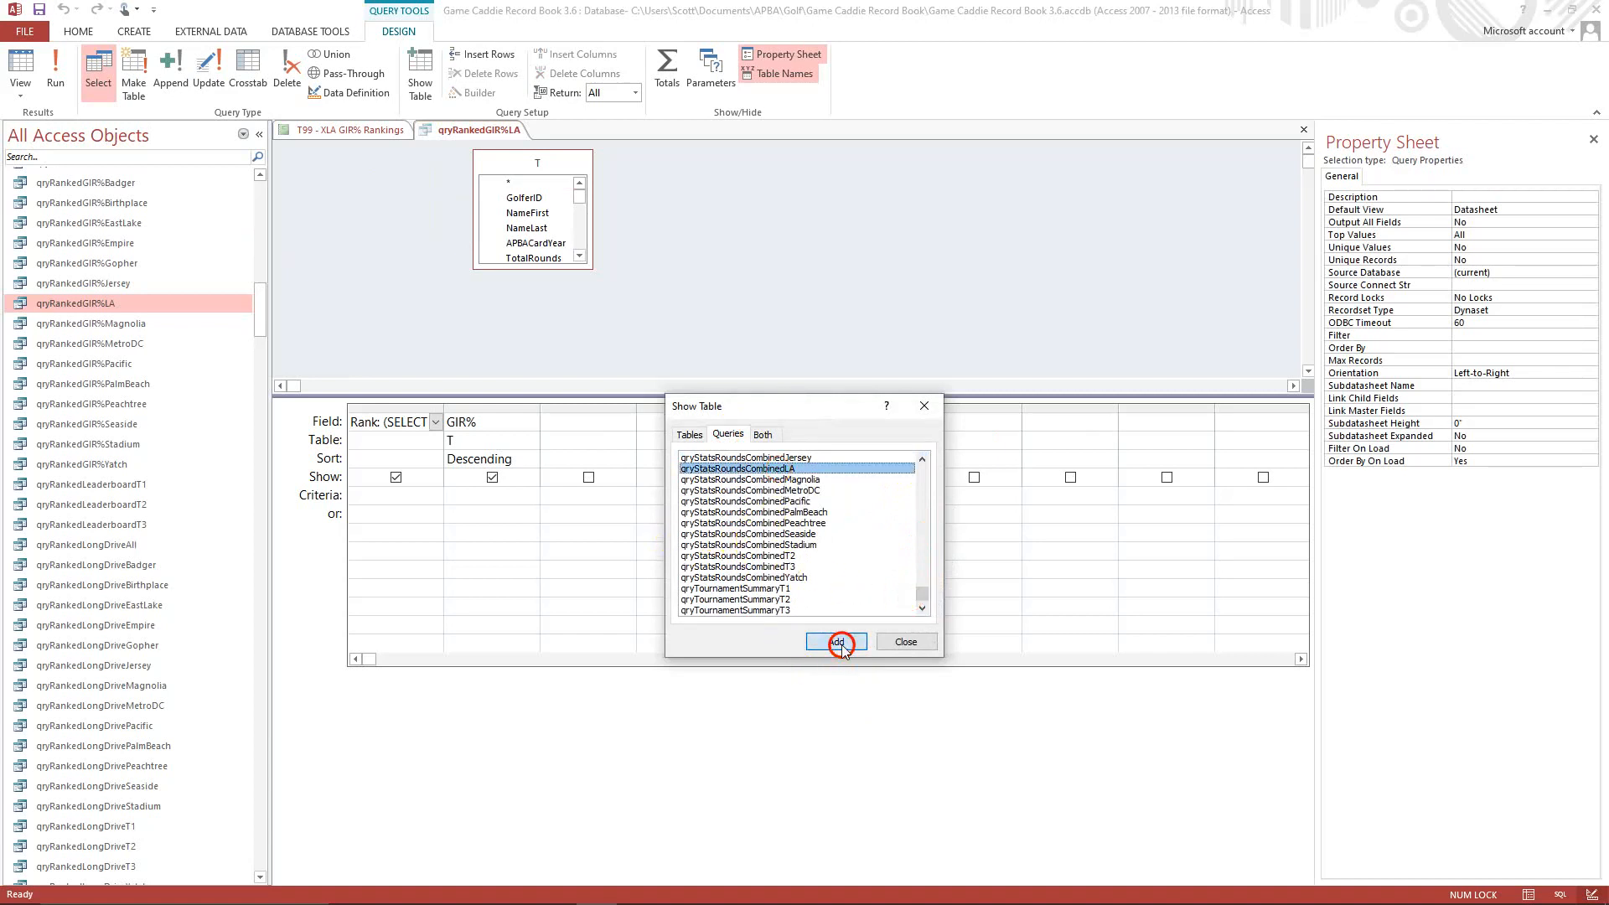
left_click(888, 643)
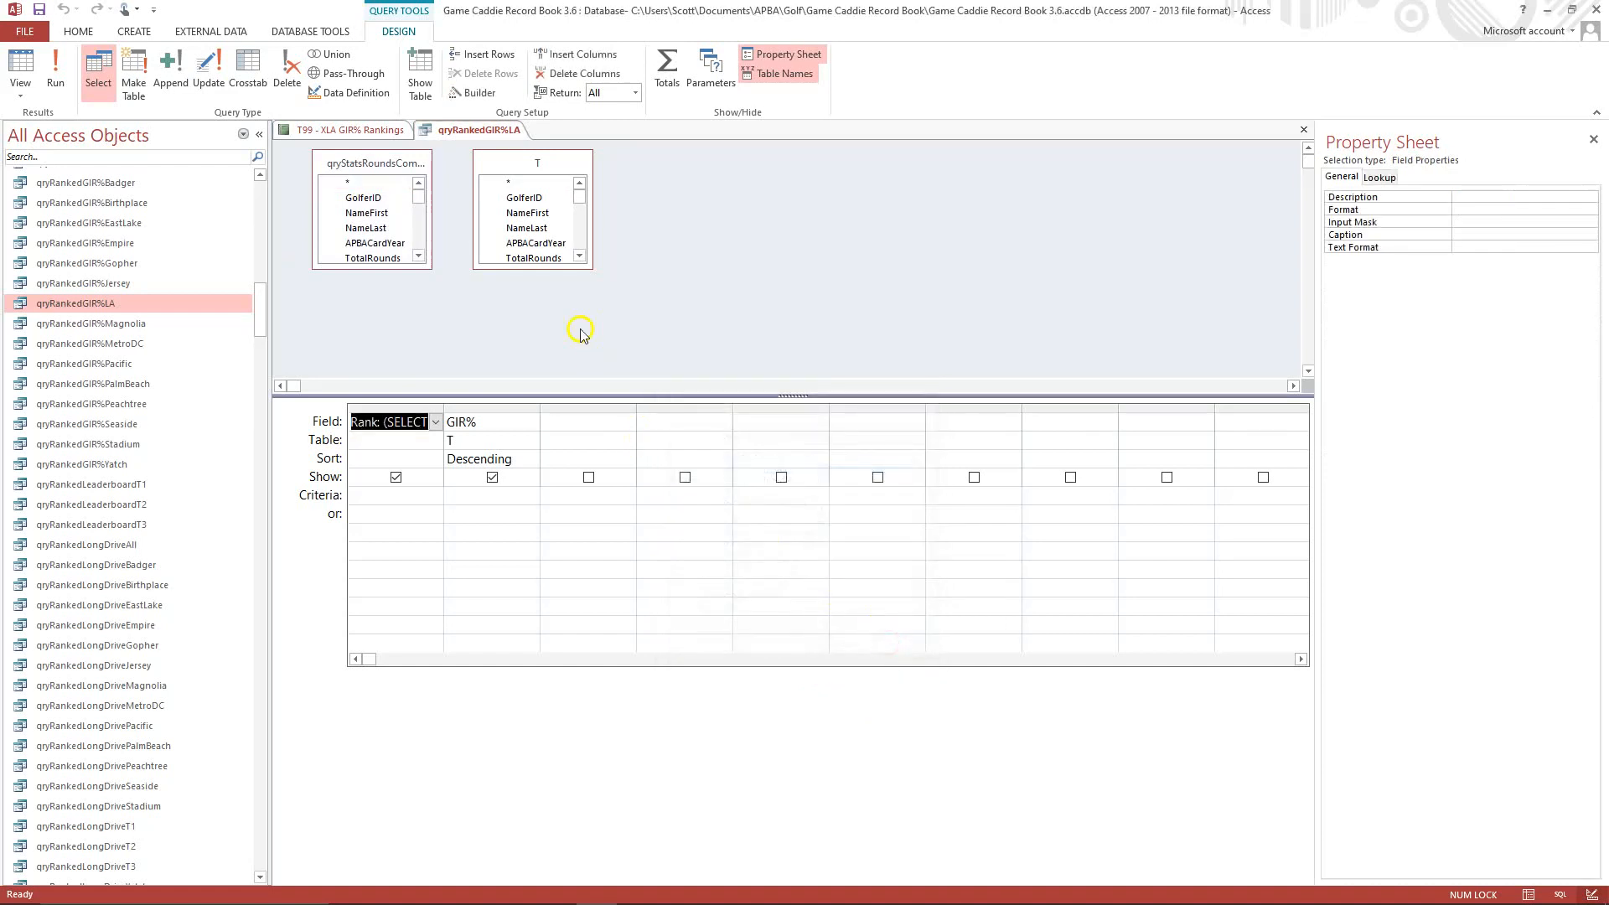
Lengthen both source field lists and join qryStatsRoundsCombinedLA to T on GolferID and APBACardYear.
left_click_drag(391, 265, 377, 350)
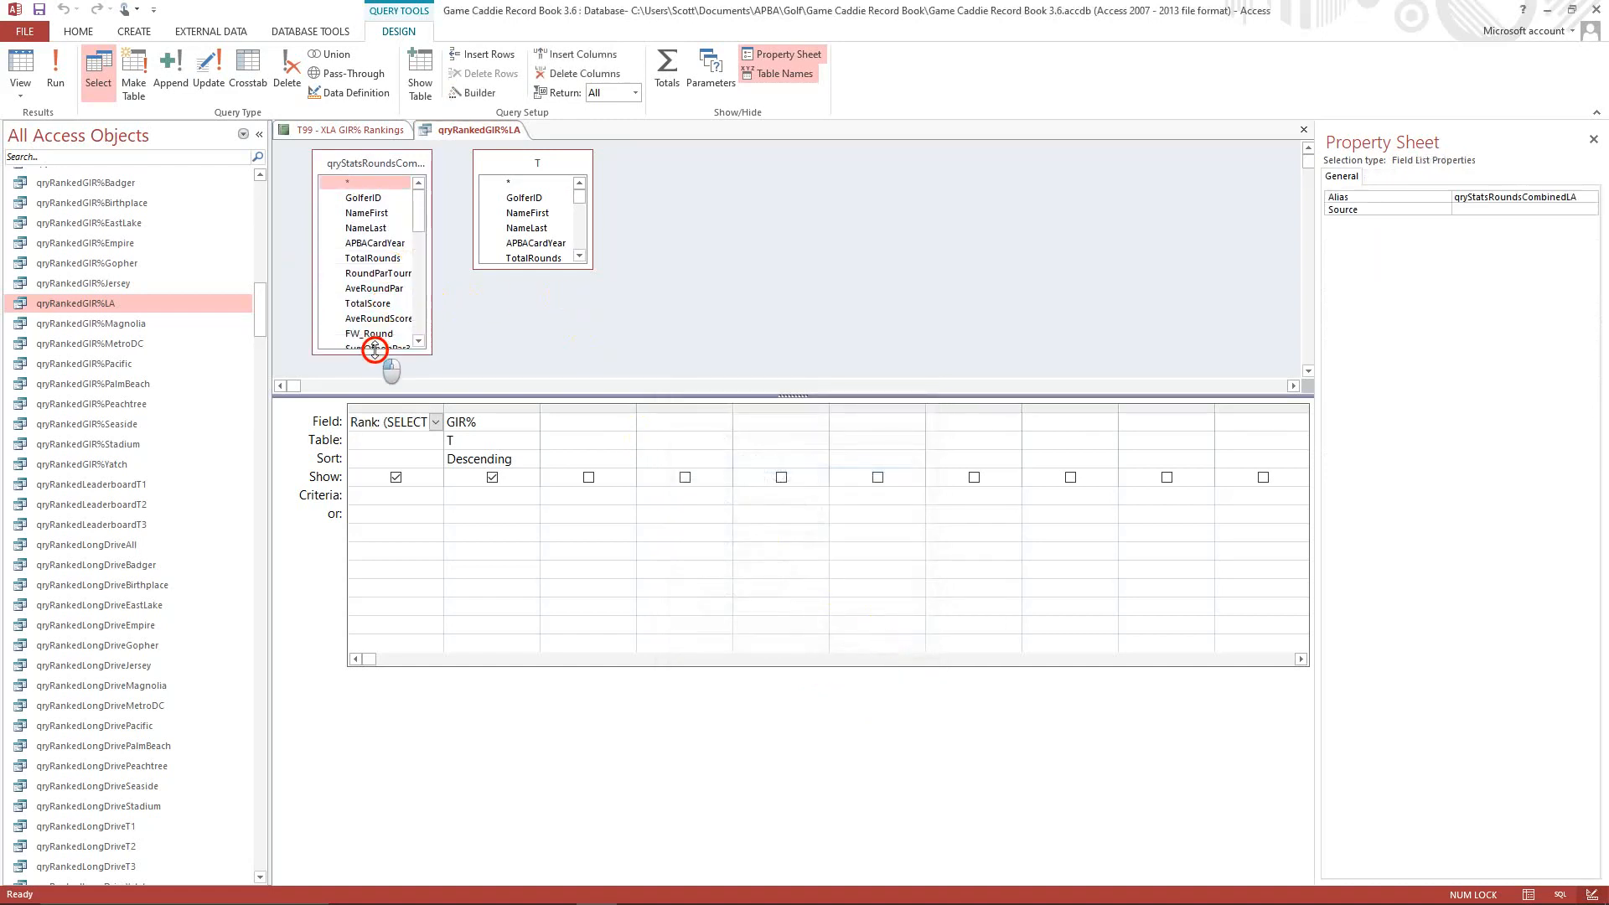
left_click(552, 271)
left_click_drag(552, 270, 551, 355)
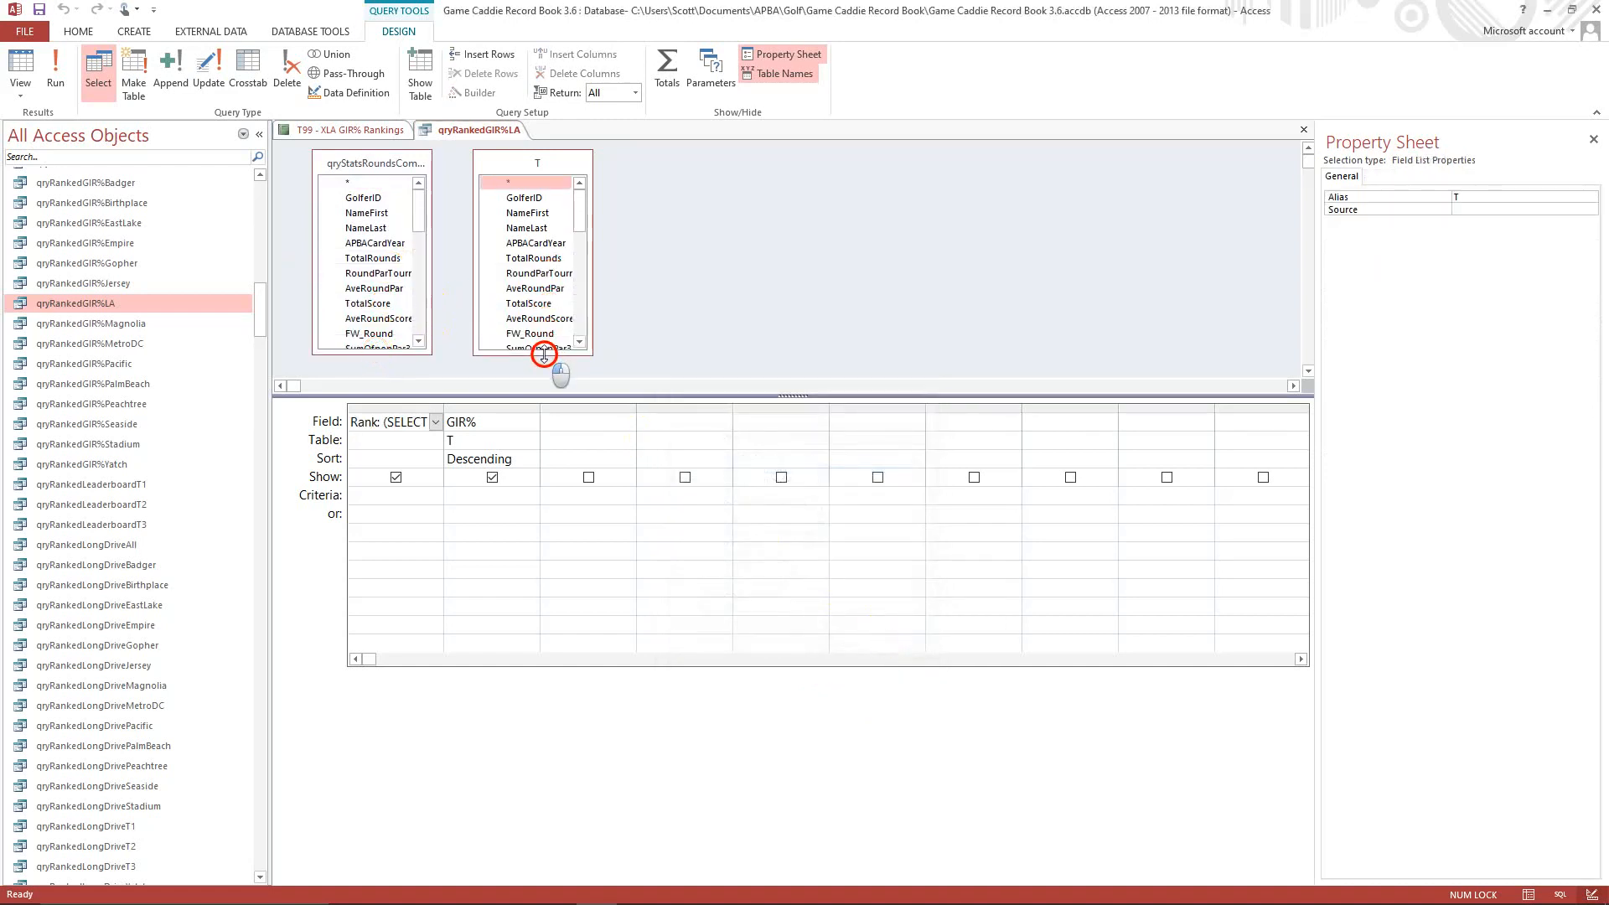
left_click(378, 200)
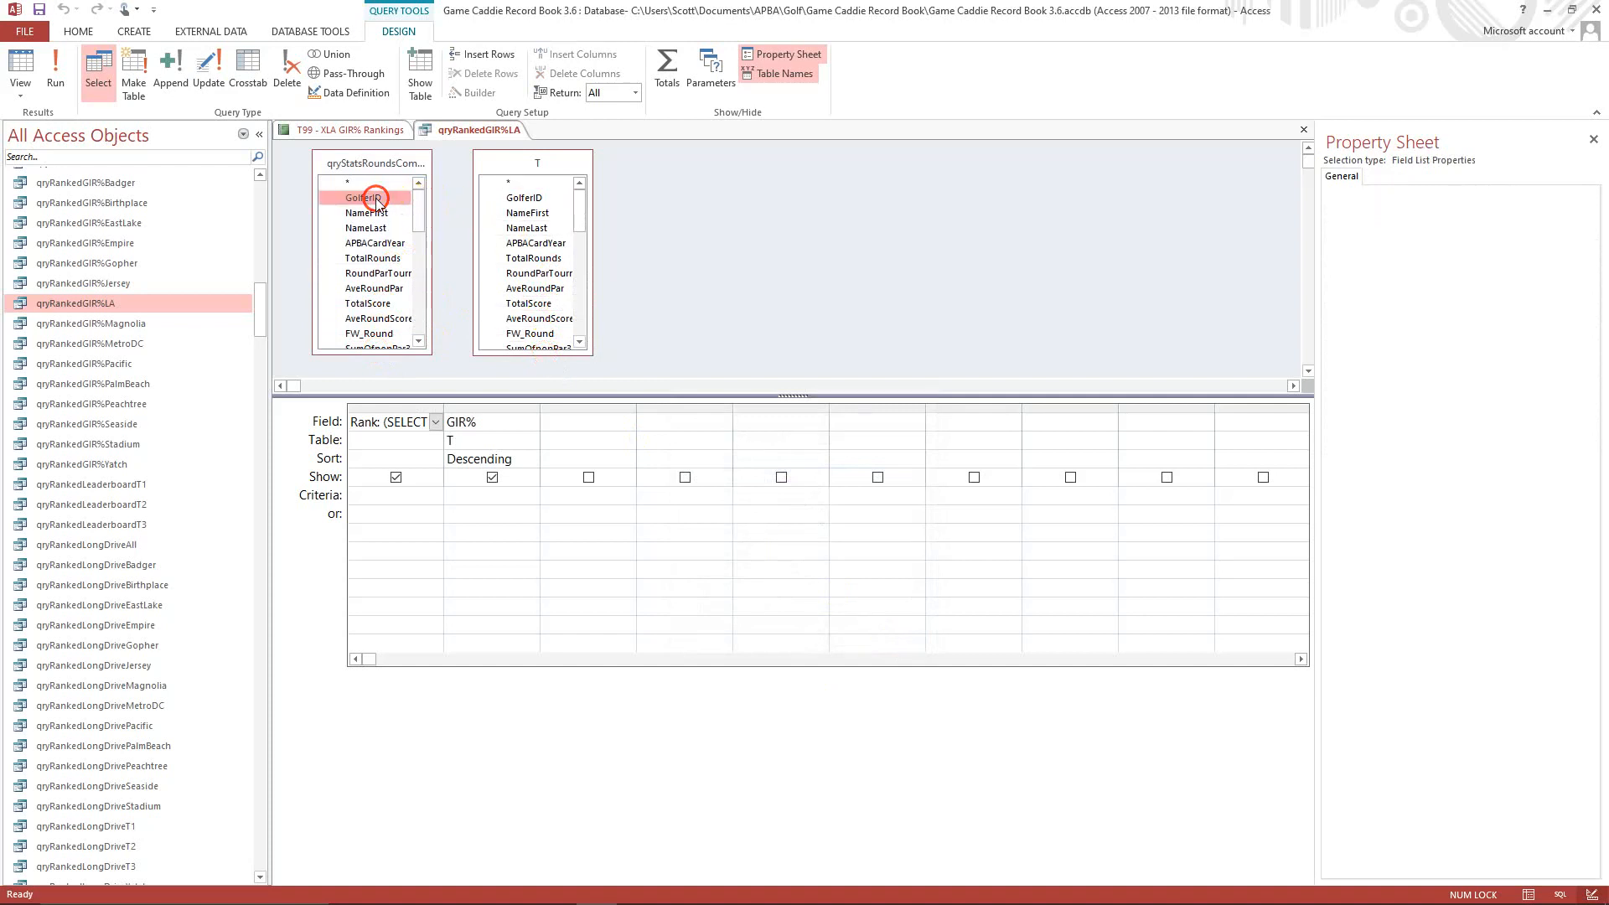
left_click_drag(377, 200, 526, 202)
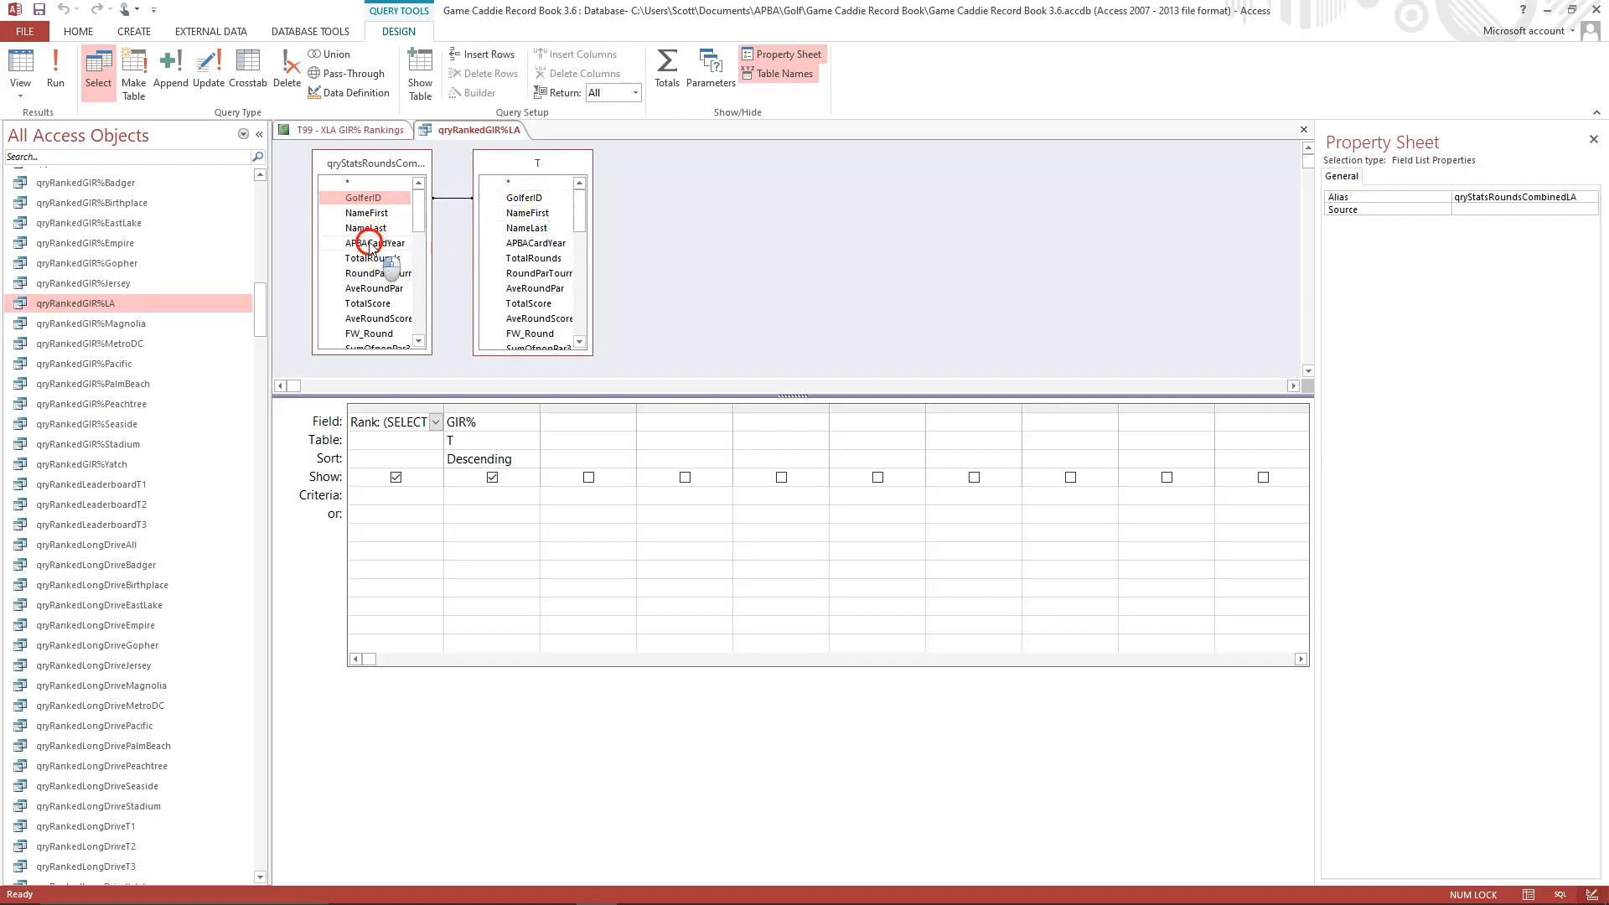
left_click_drag(375, 243, 518, 249)
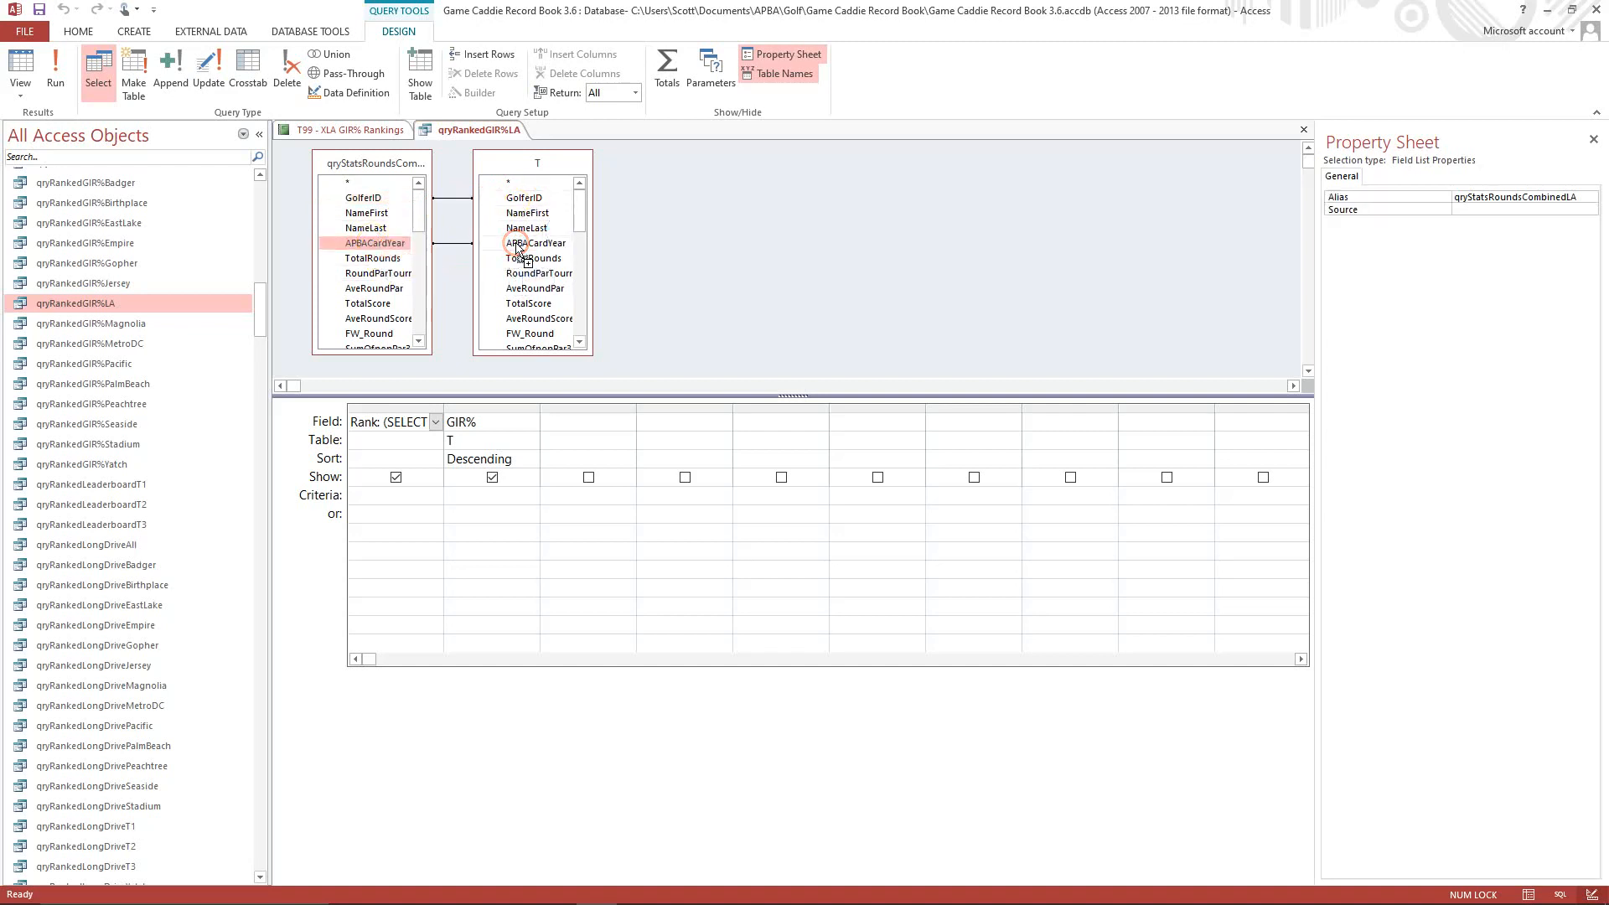
Add GolferID, NameFirst, NameLast, APBACardYear, TotalRounds and GIR_Round from qryStatsRoundsCombinedLA to the query's output columns.
double_click(366, 198)
left_click(368, 217)
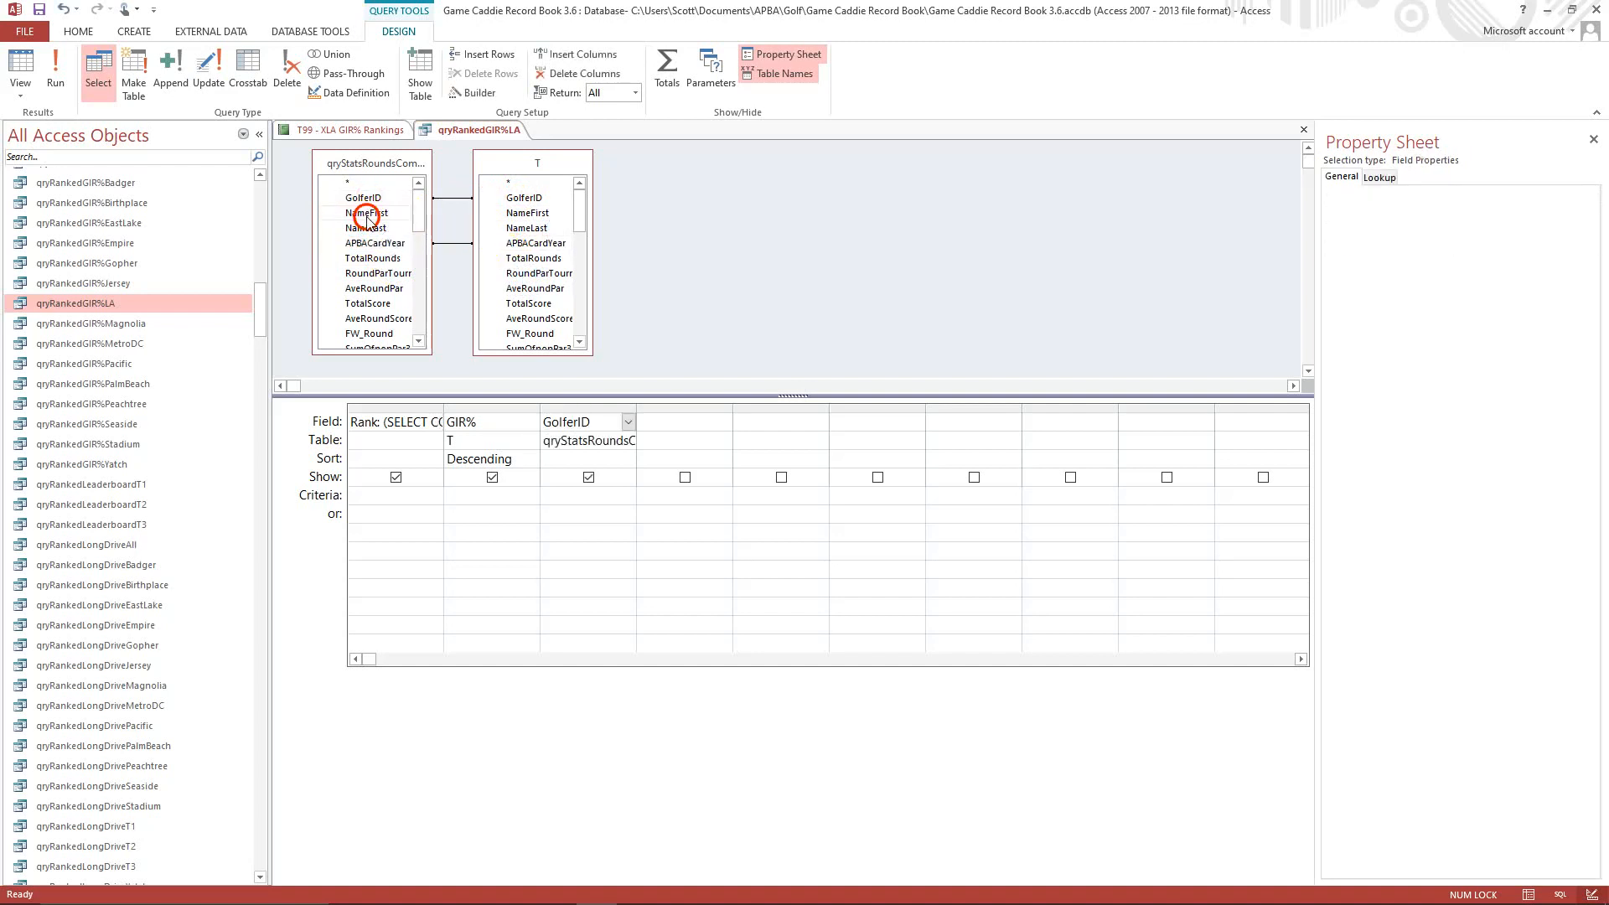
double_click(367, 217)
double_click(366, 228)
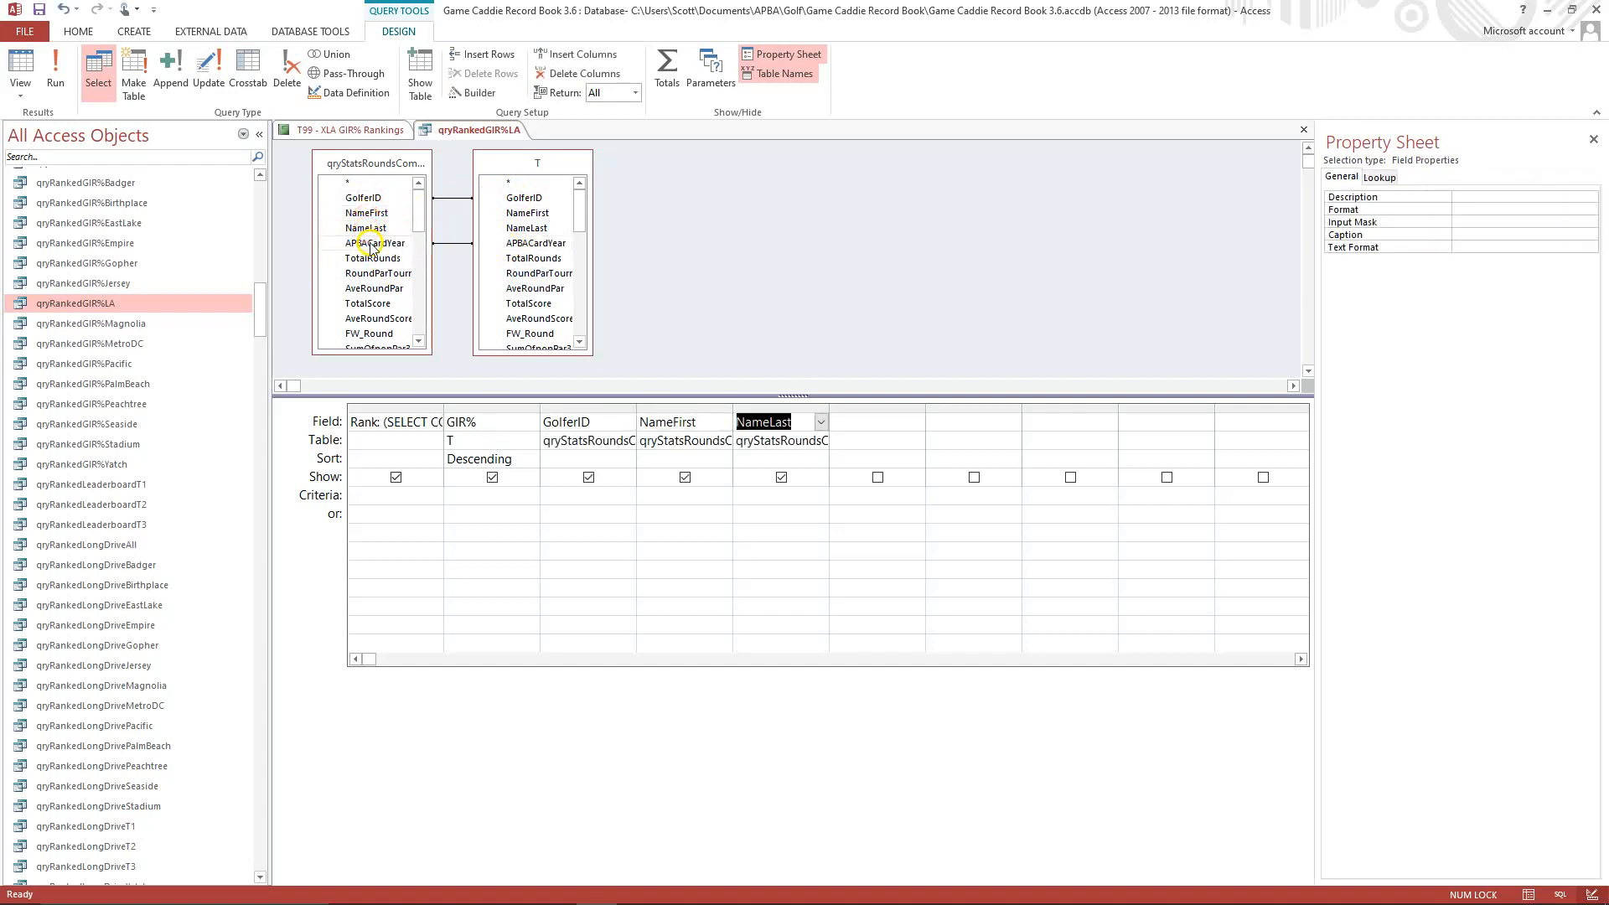
double_click(371, 243)
double_click(373, 259)
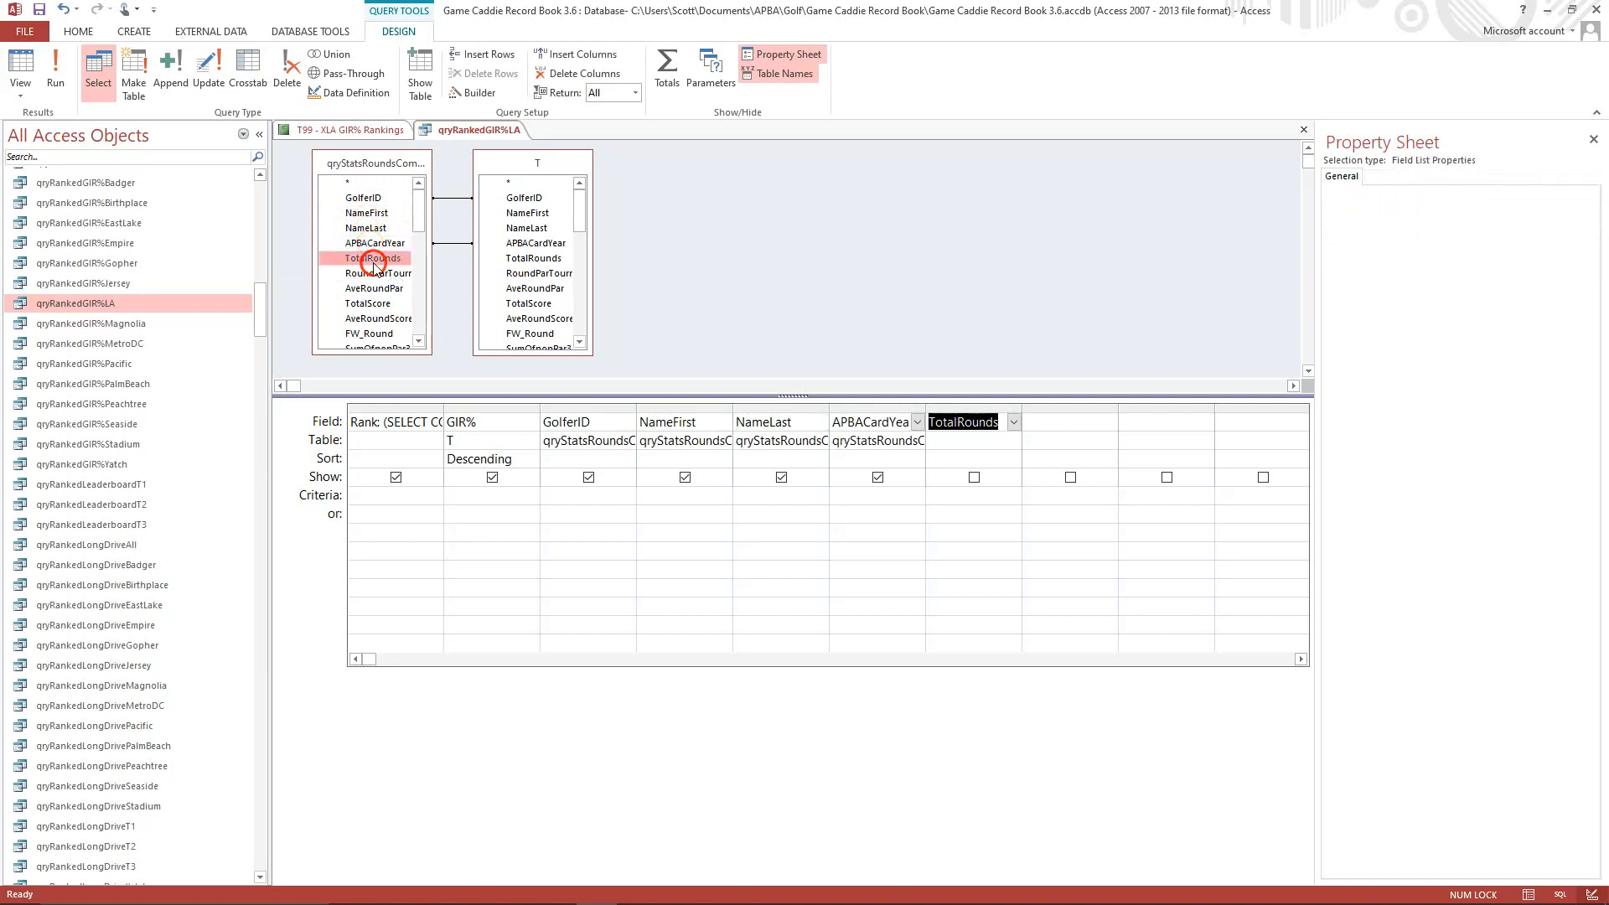
left_click(425, 348)
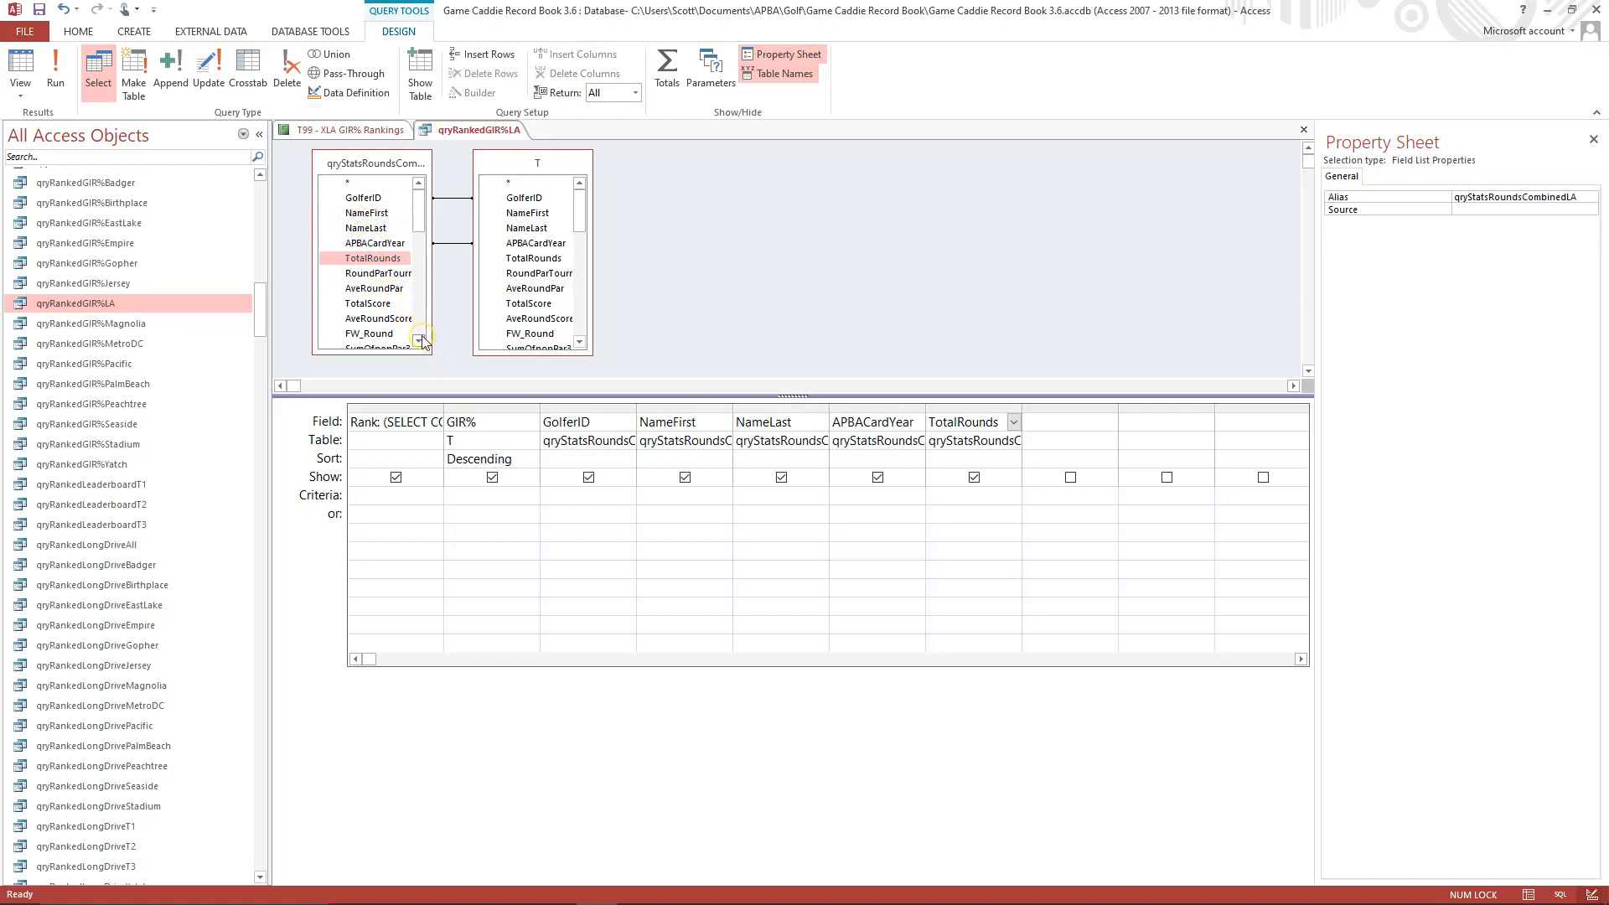
left_click(419, 340)
left_click(418, 340)
left_click(418, 340)
left_click(418, 341)
left_click(418, 340)
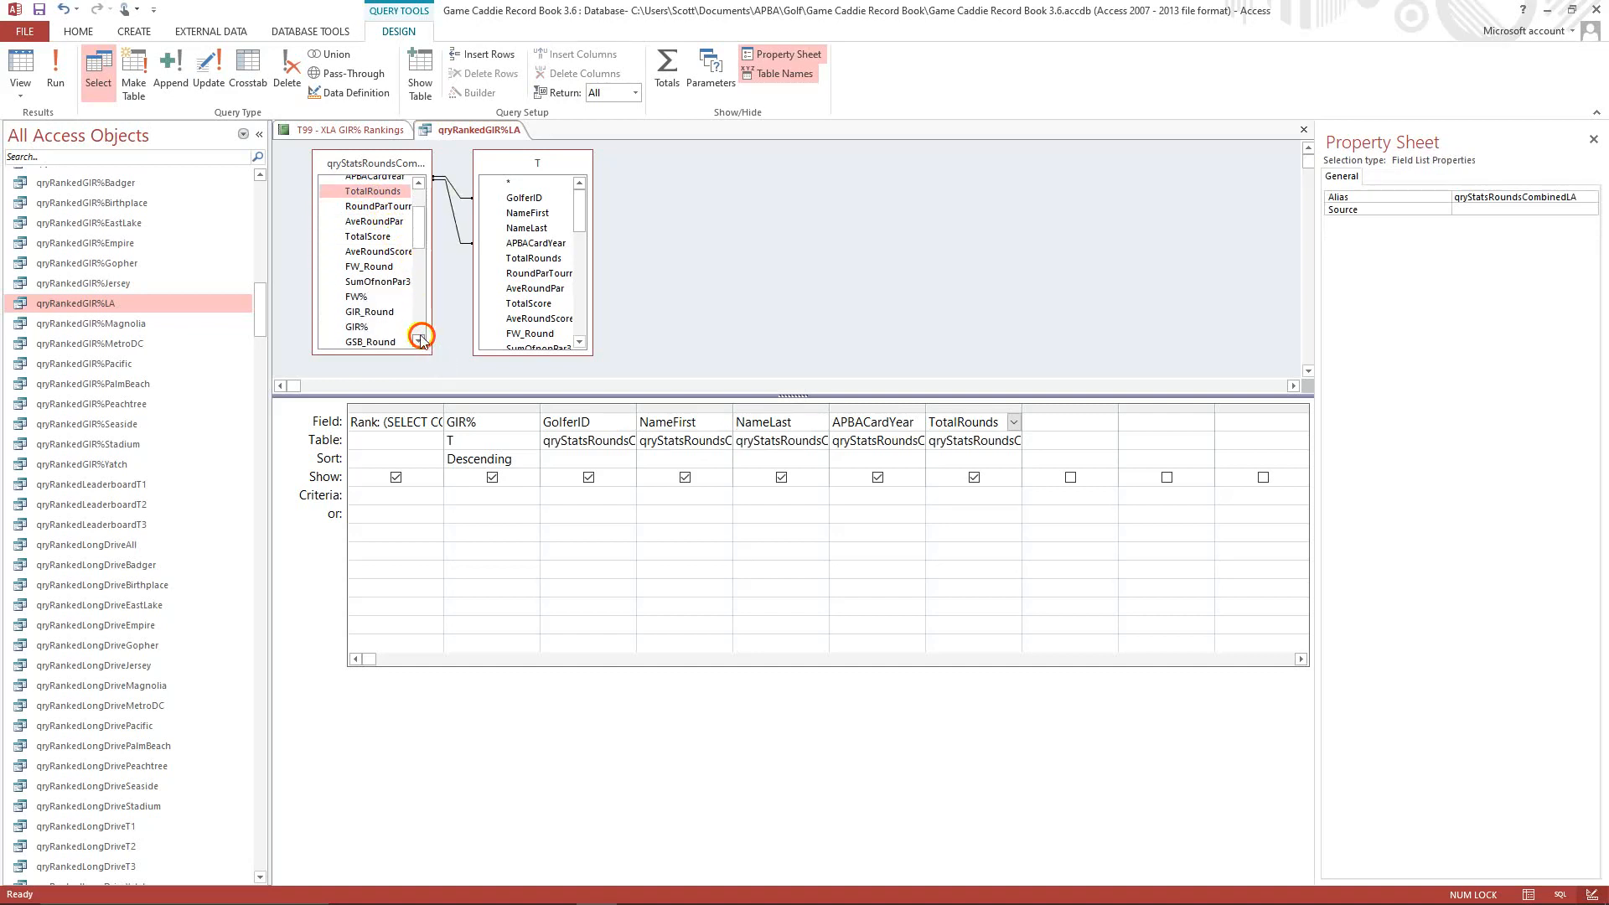
double_click(369, 311)
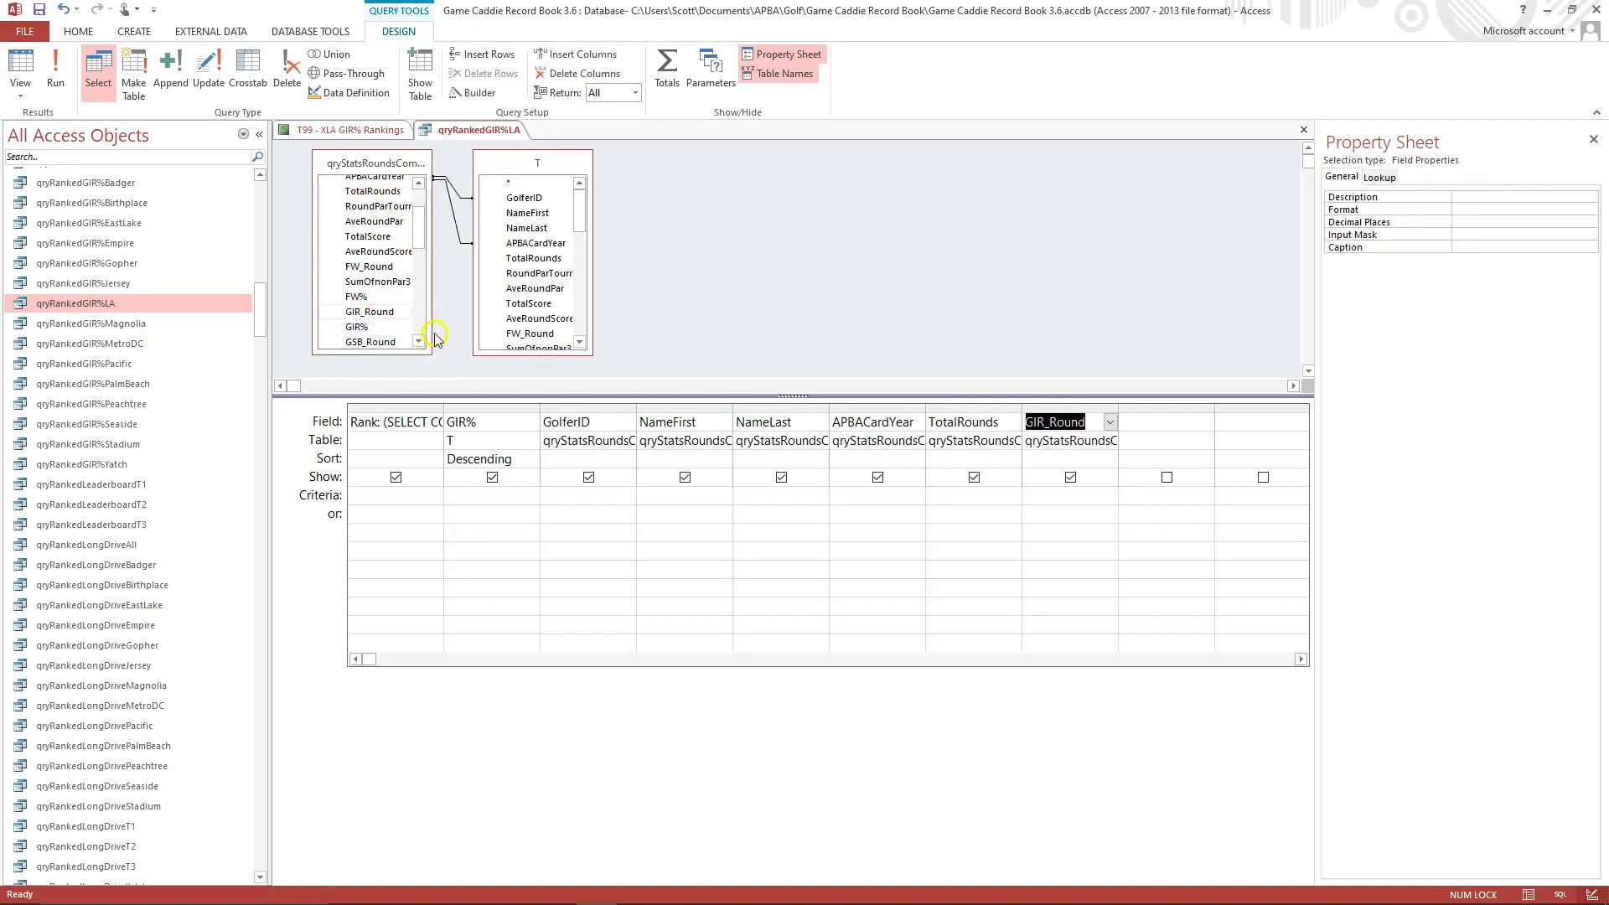
Edit the Rank expression so its subquery selects from qryStatsRoundsCombinedLA instead of the Magnolia query.
left_click(405, 425)
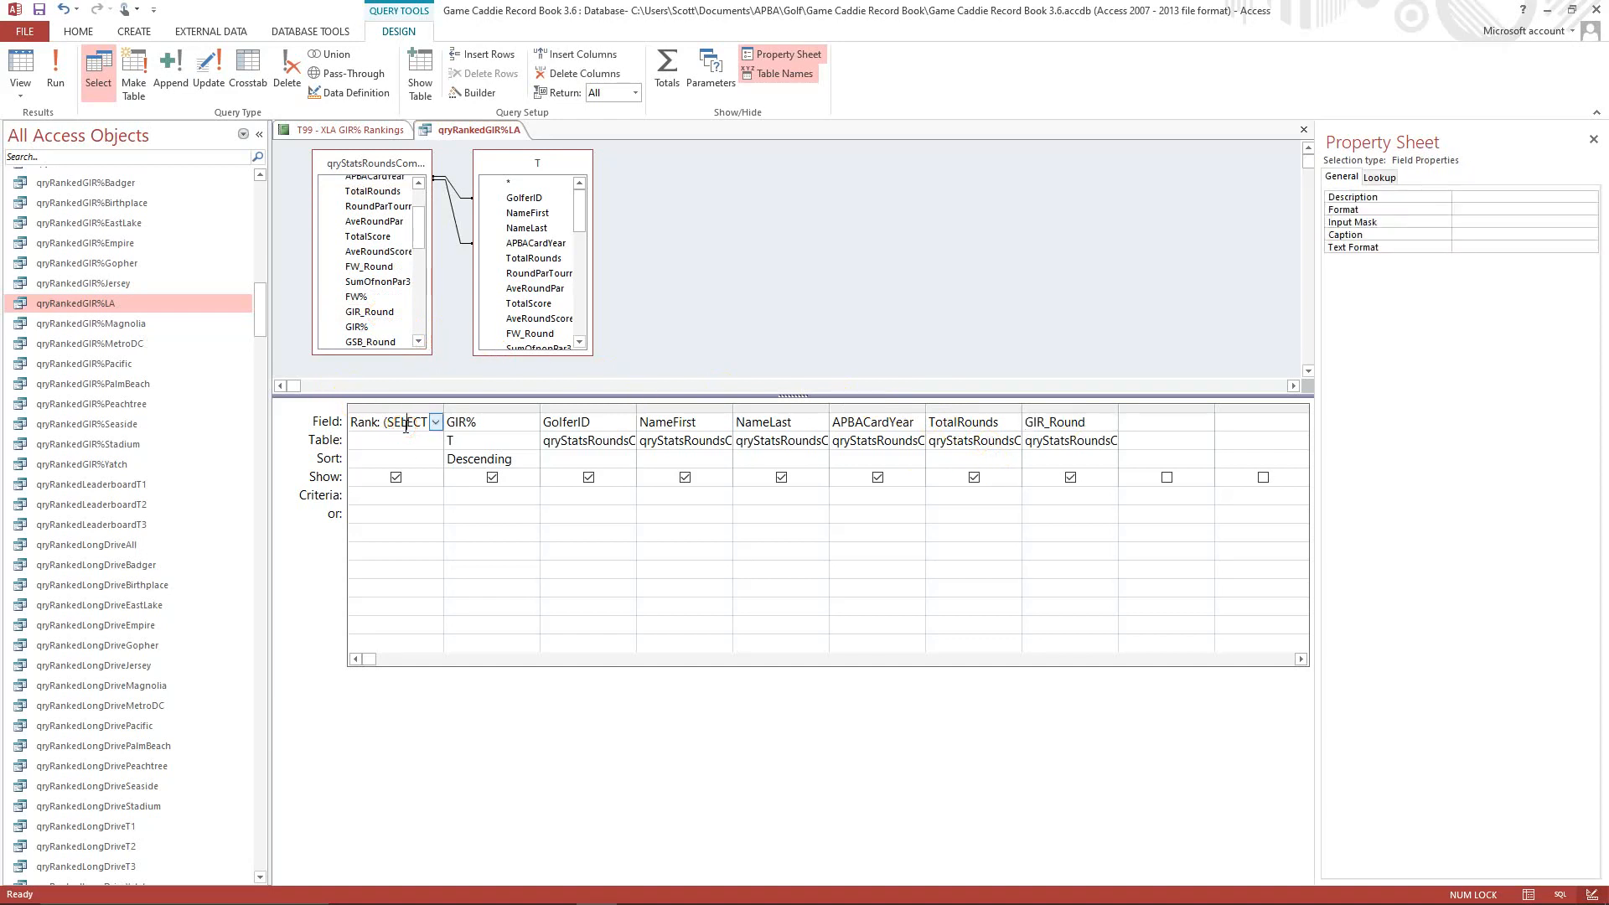
key("shift+F2")
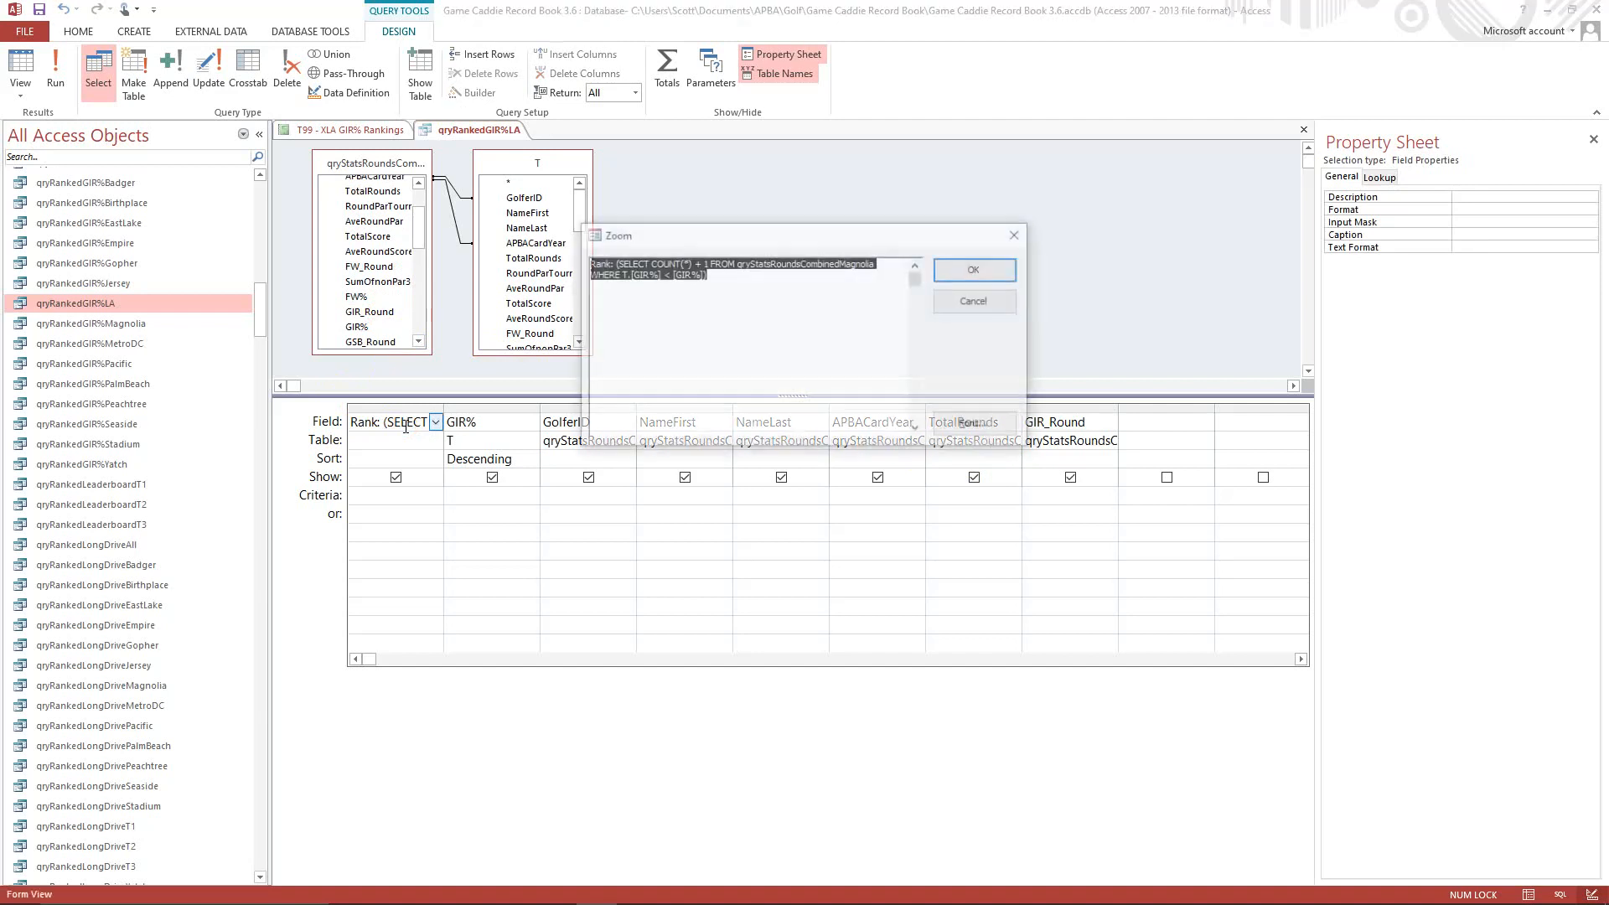
left_click(794, 337)
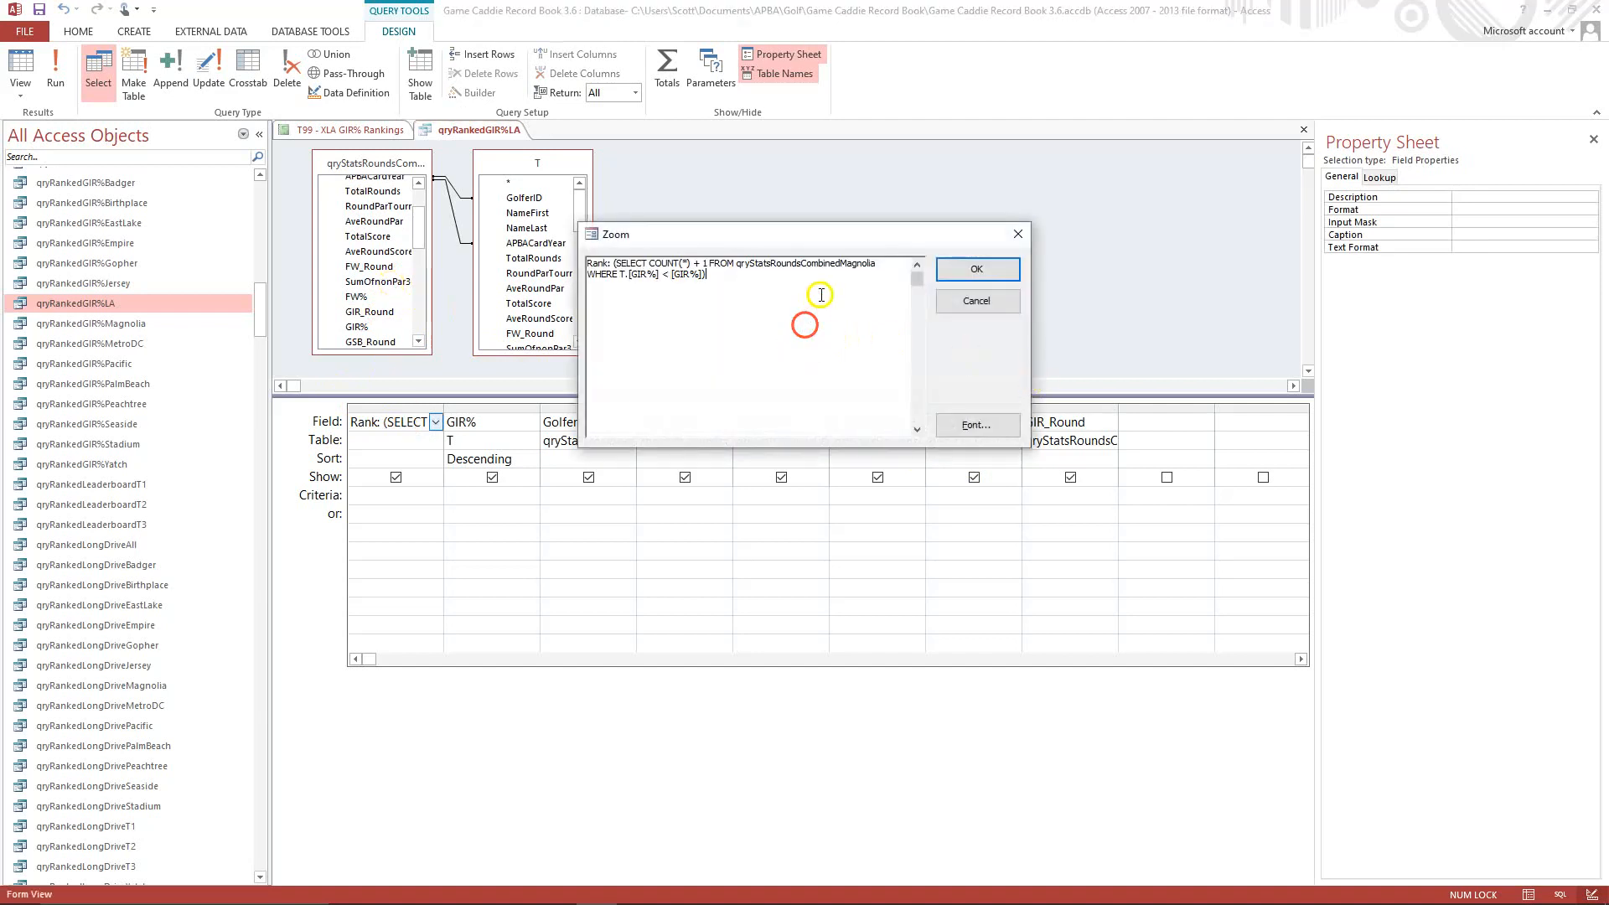
left_click_drag(841, 263, 848, 264)
key("Delete")
key("Delete")
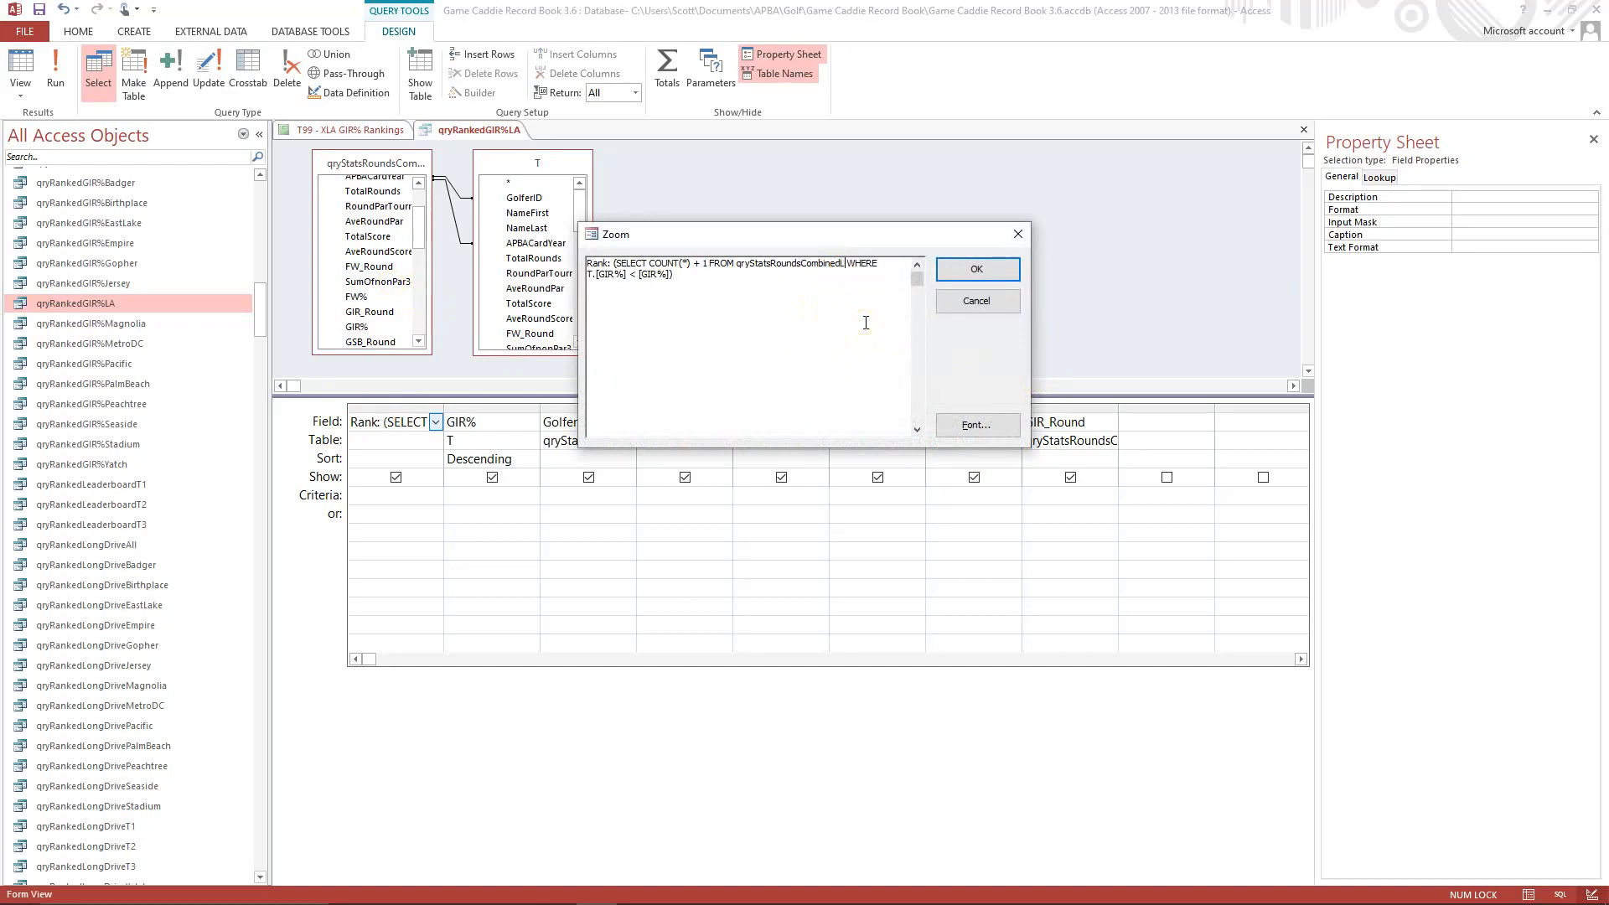
left_click(963, 272)
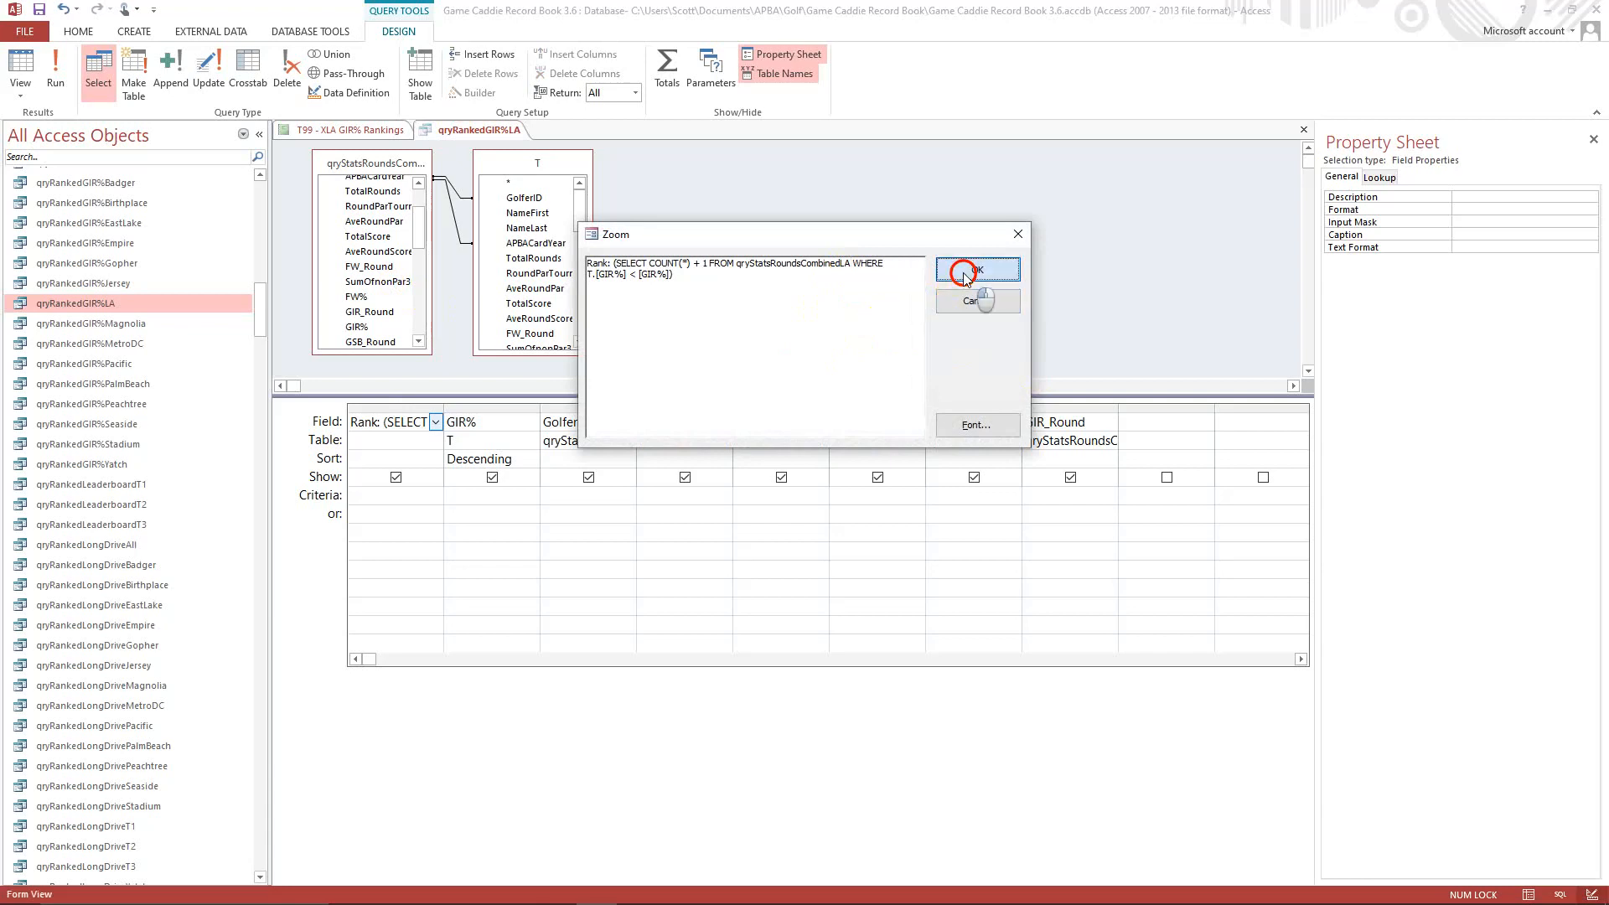
In the query's SQL, change the INNER JOIN source aliased T to qryStatsRoundsCombinedLA.
left_click(20, 91)
left_click(65, 160)
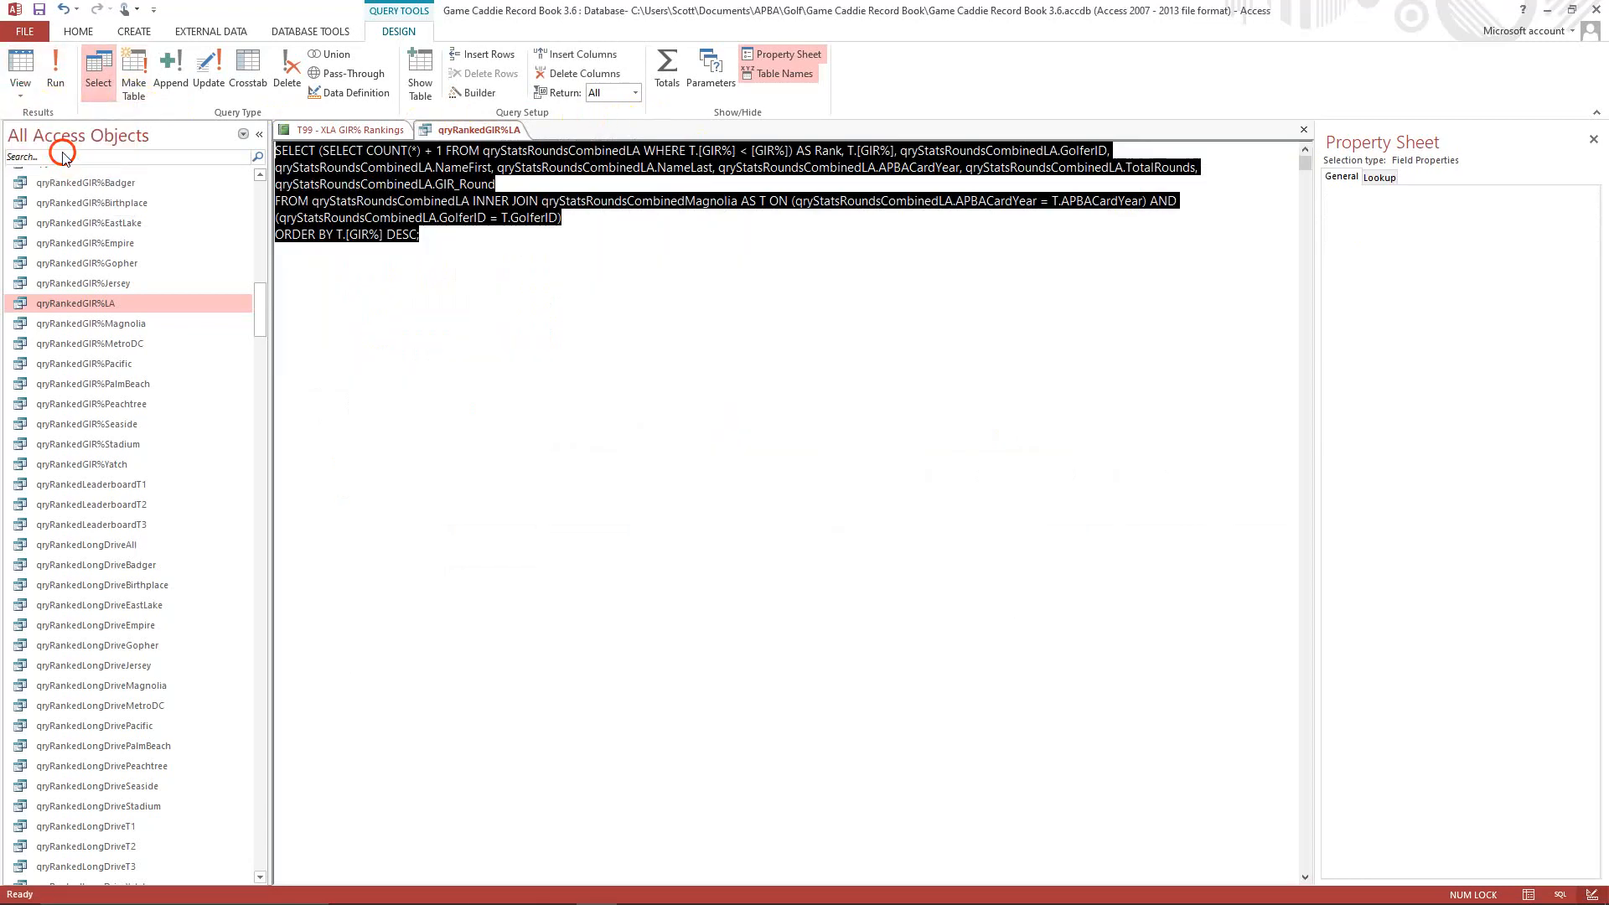
left_click(587, 358)
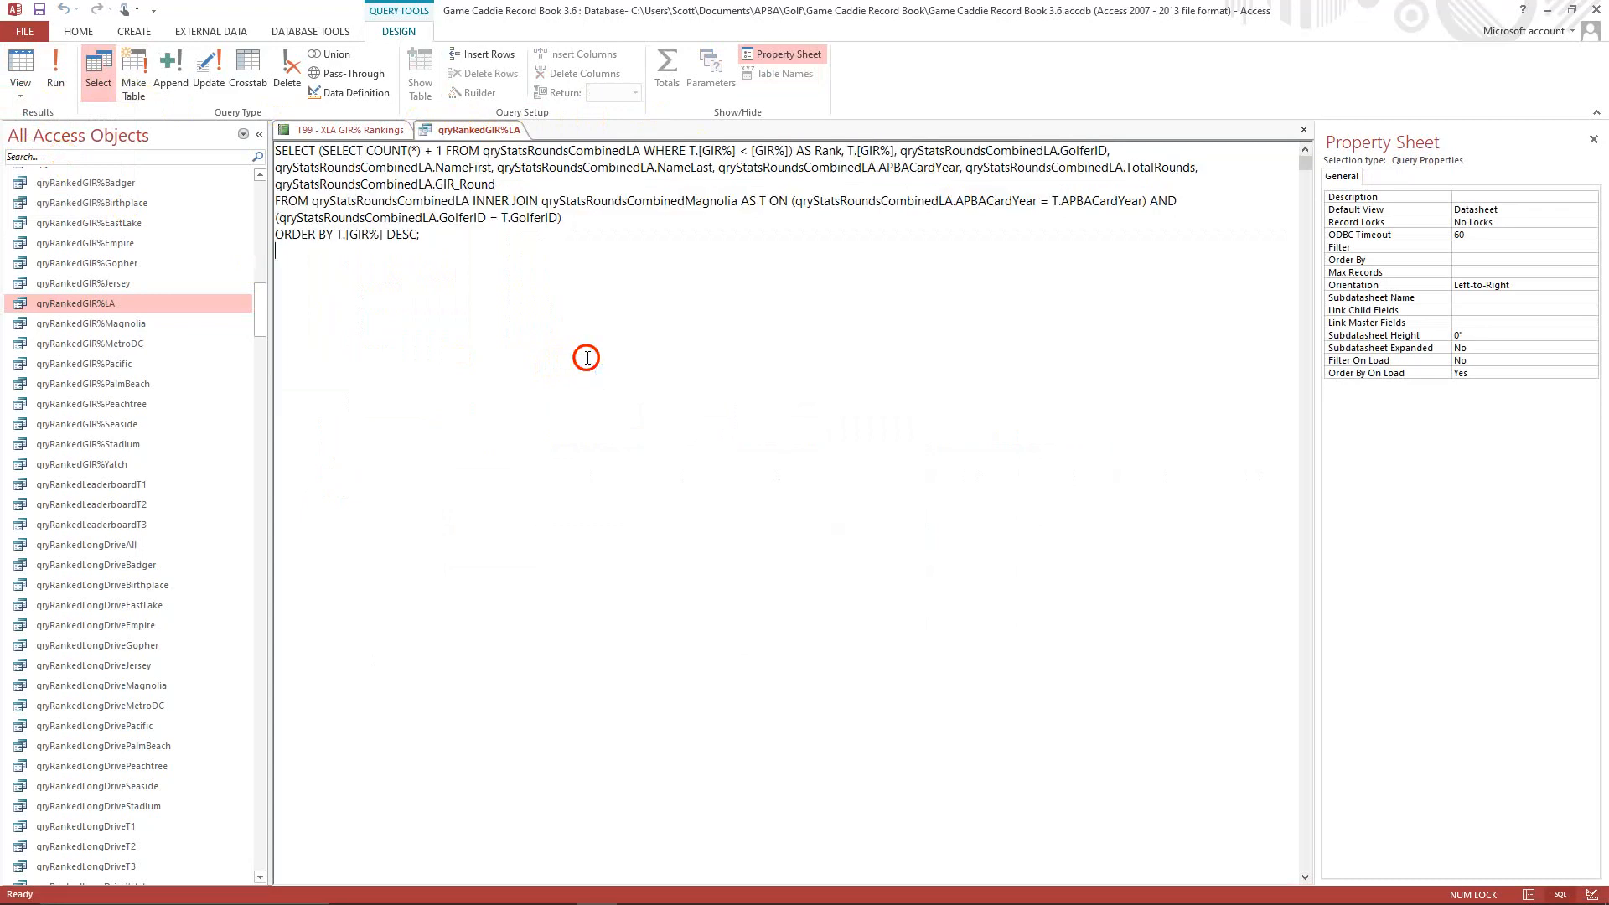
left_click(686, 204)
key("Delete")
key("Delete")
key("Delete")
key("Delete")
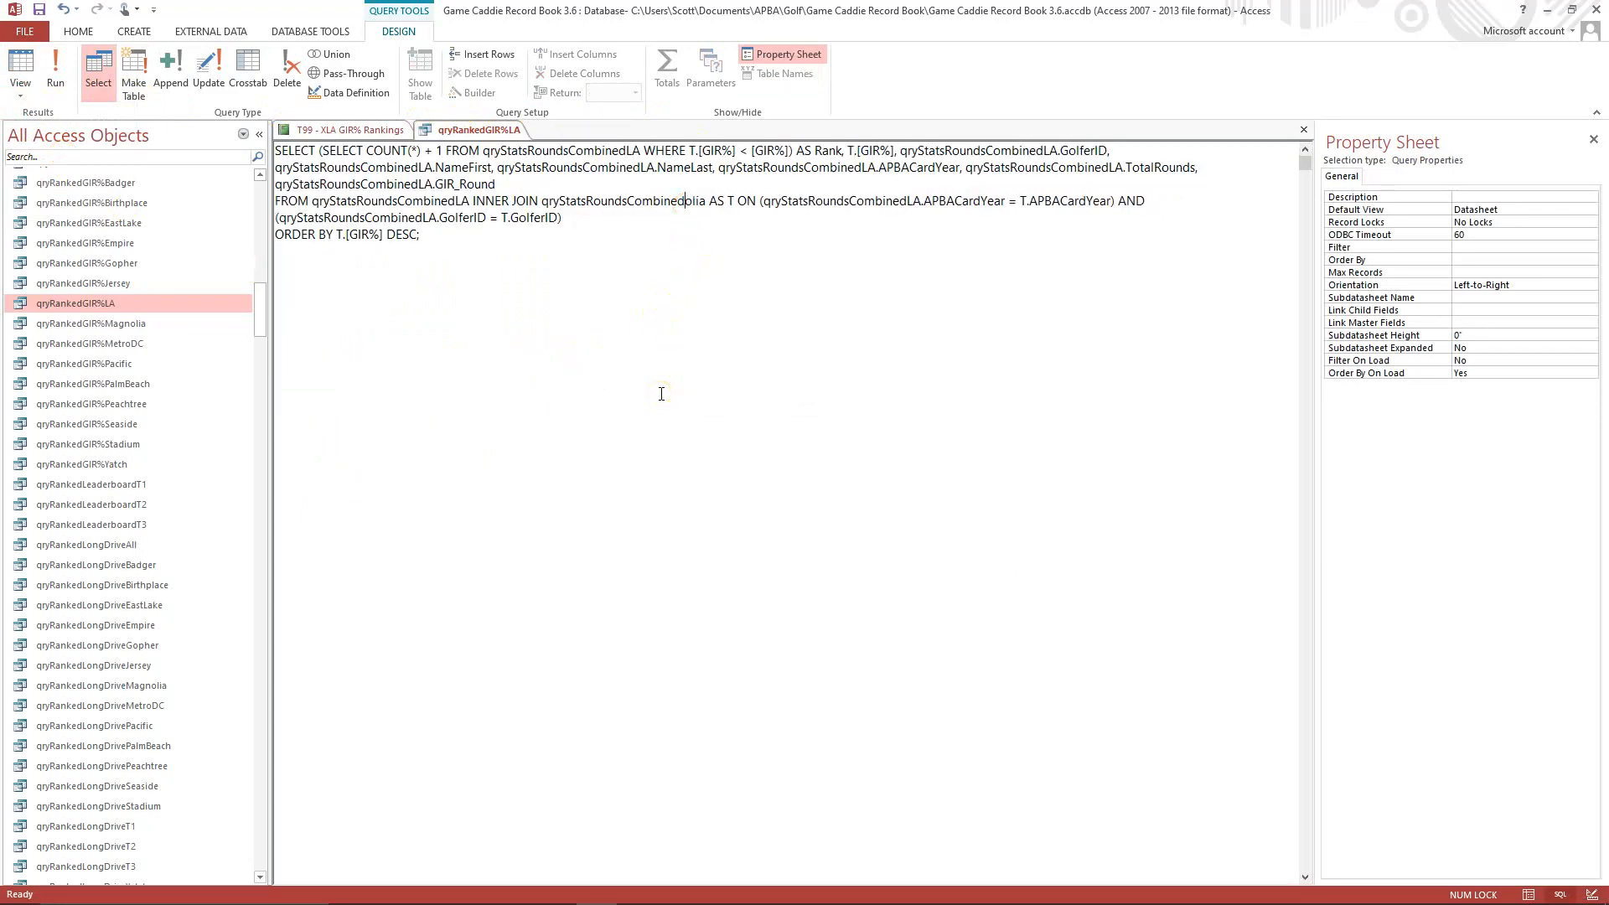
key("Delete")
key("Delete")
key("Delete")
key("Delete")
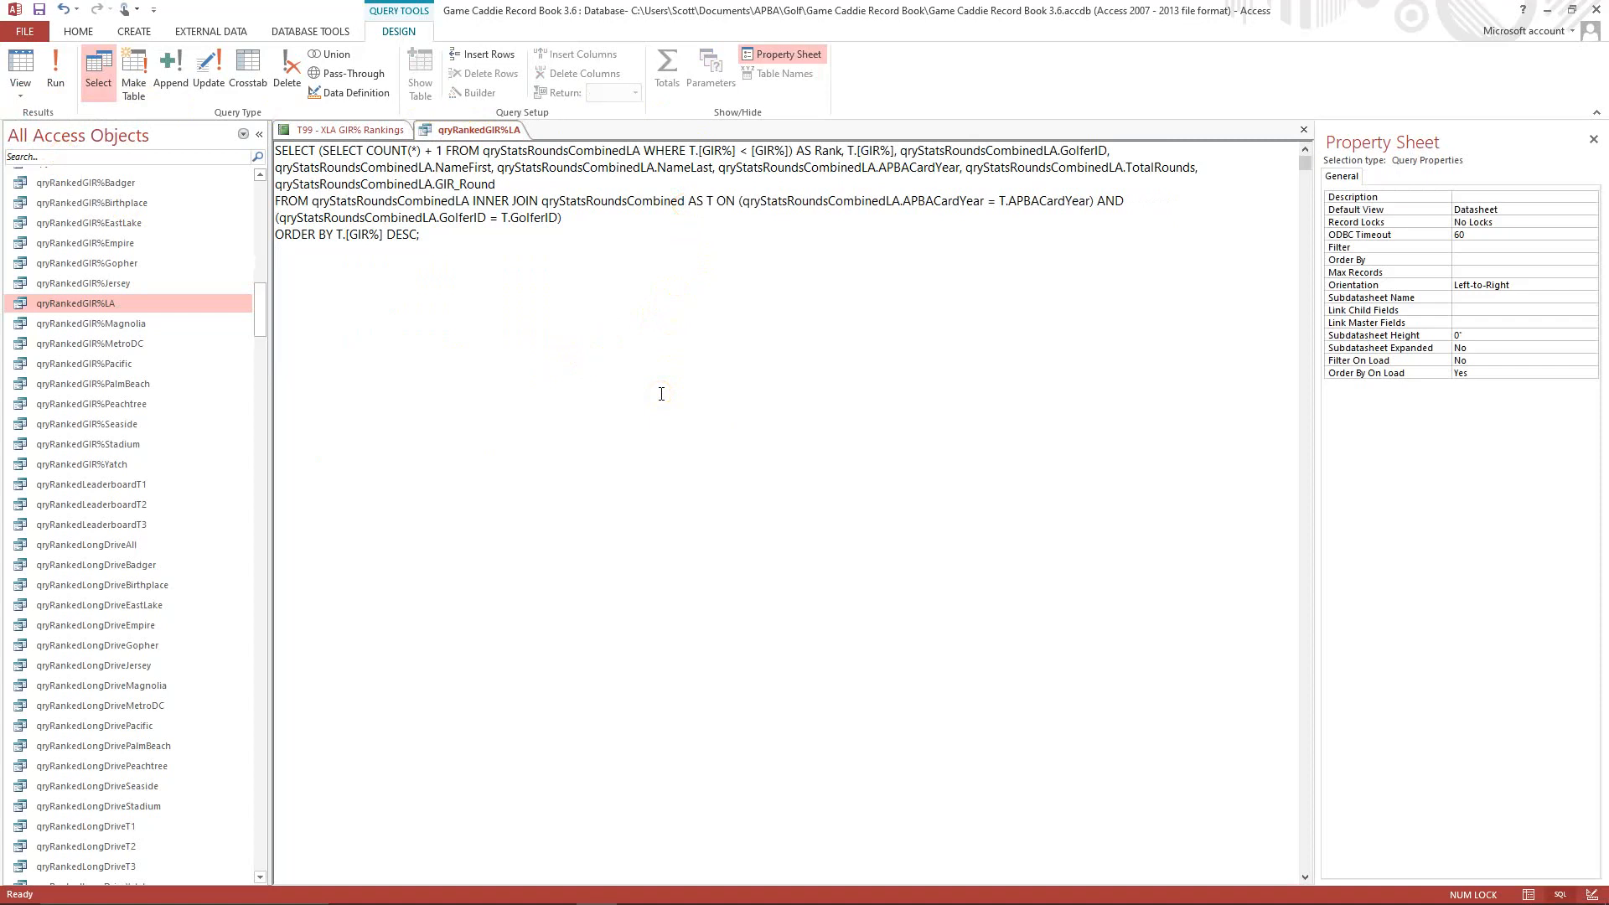
type("LA")
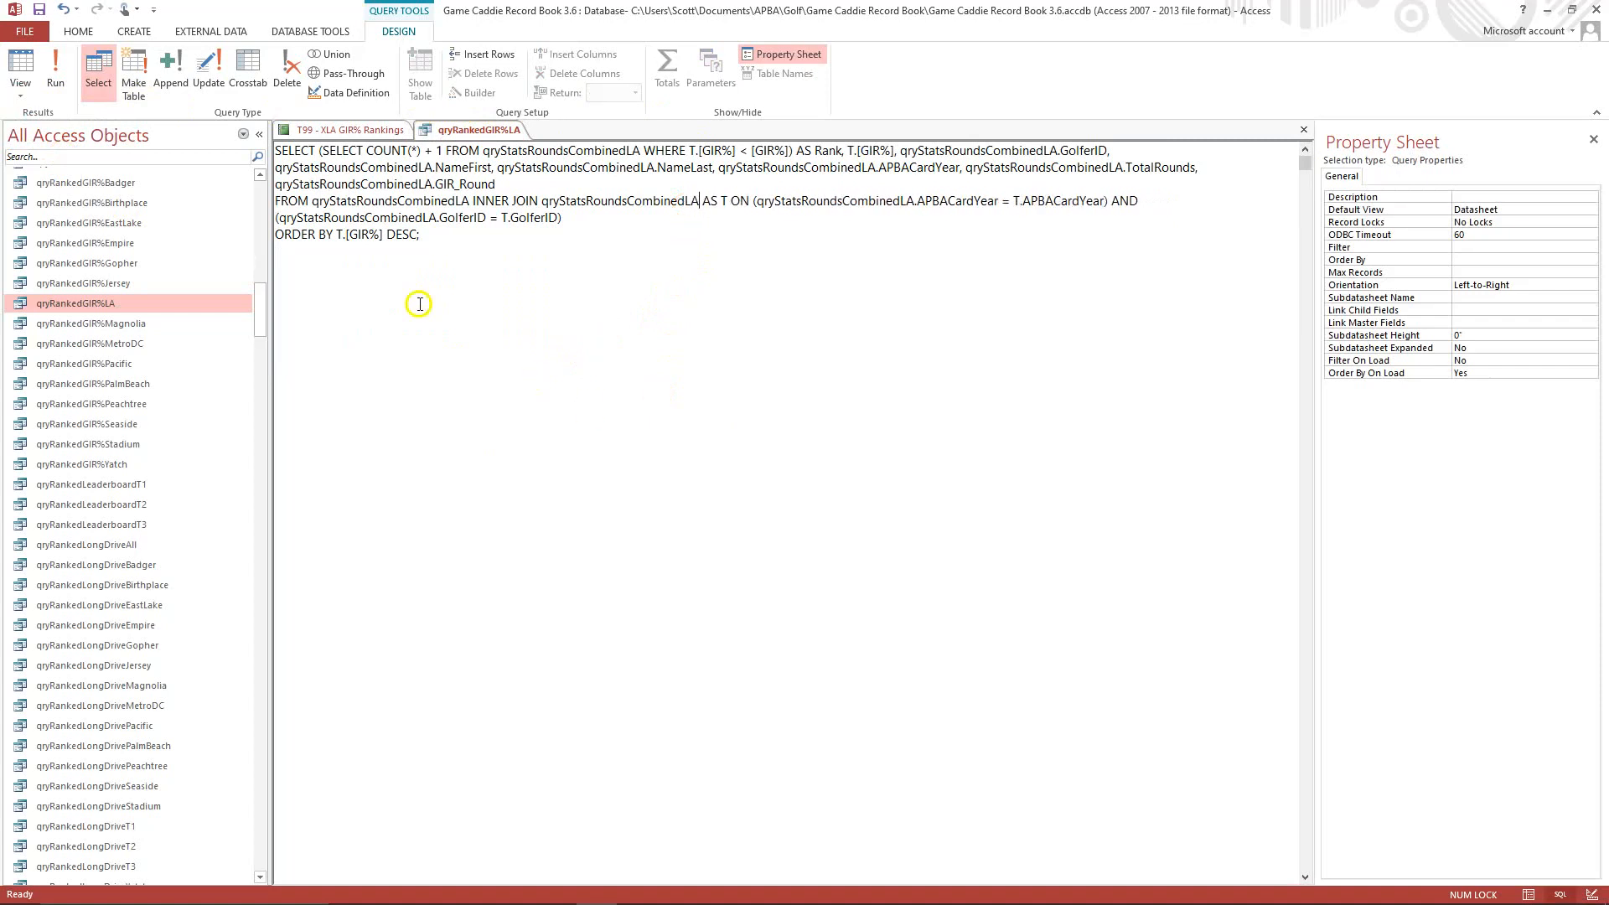
Run the qryRankedGIR%LA query to check its rankings, and close it saving the design changes.
left_click(55, 63)
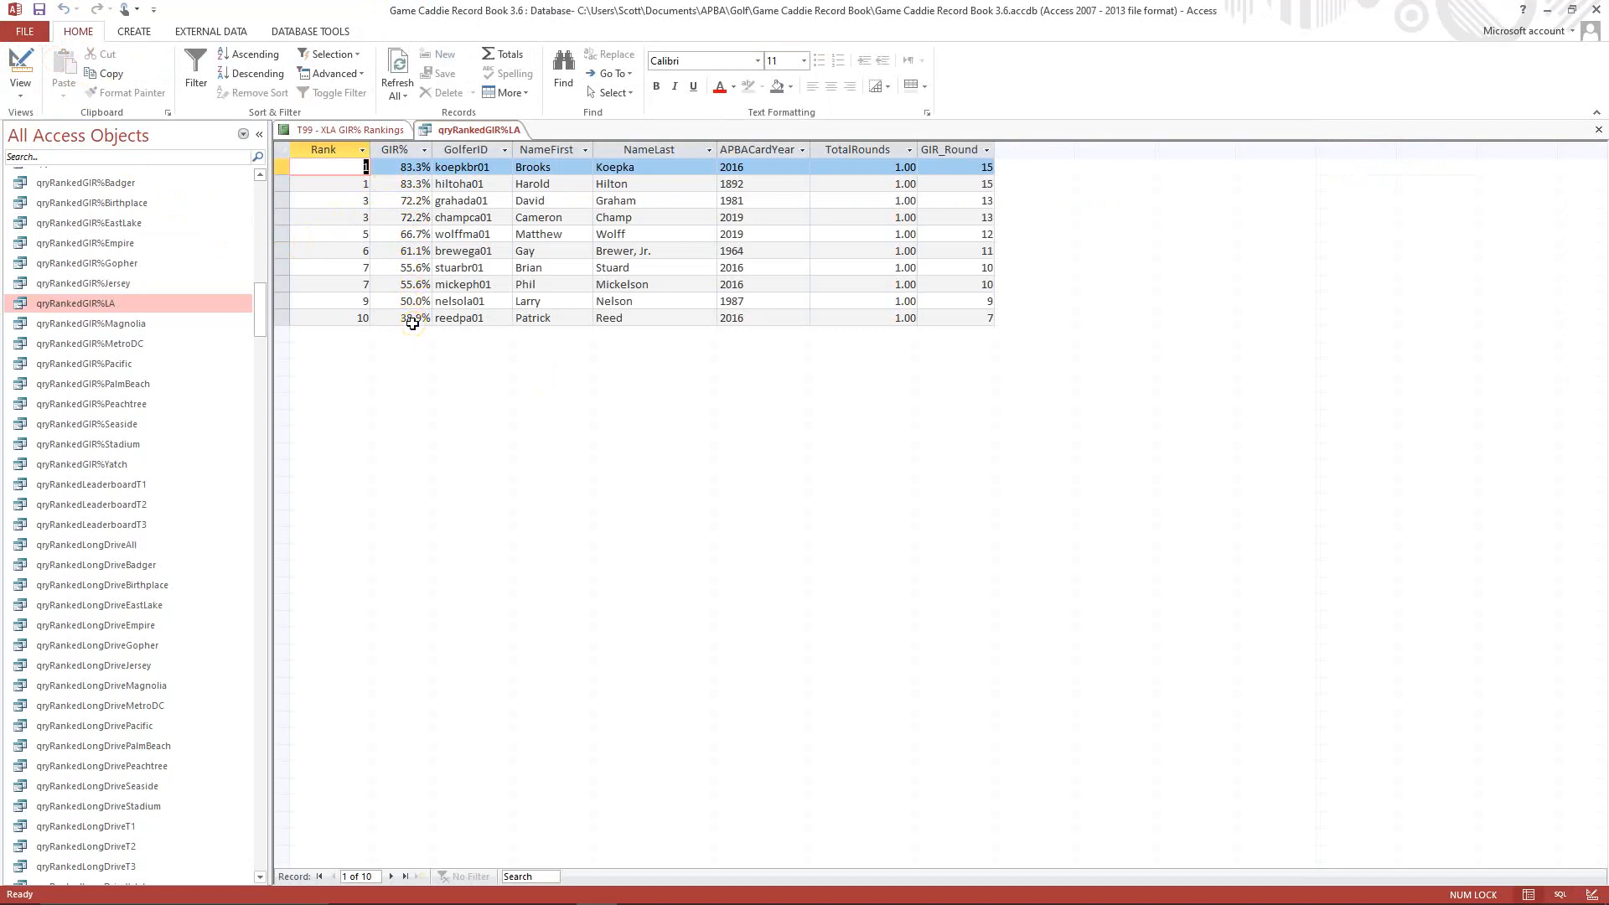
left_click(1597, 135)
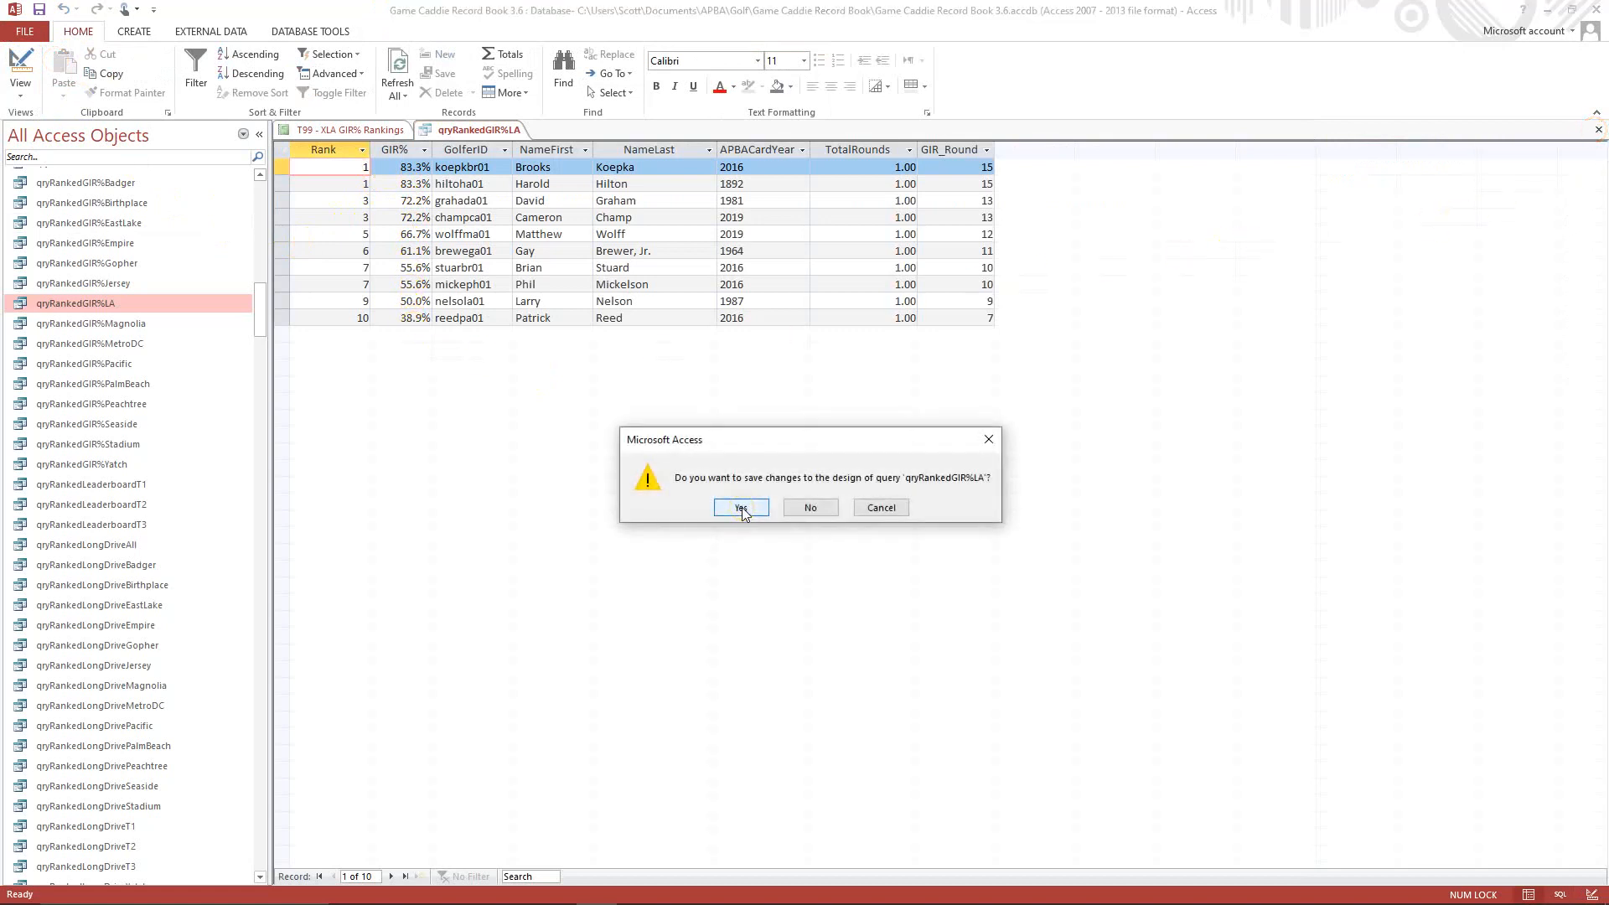
left_click(741, 508)
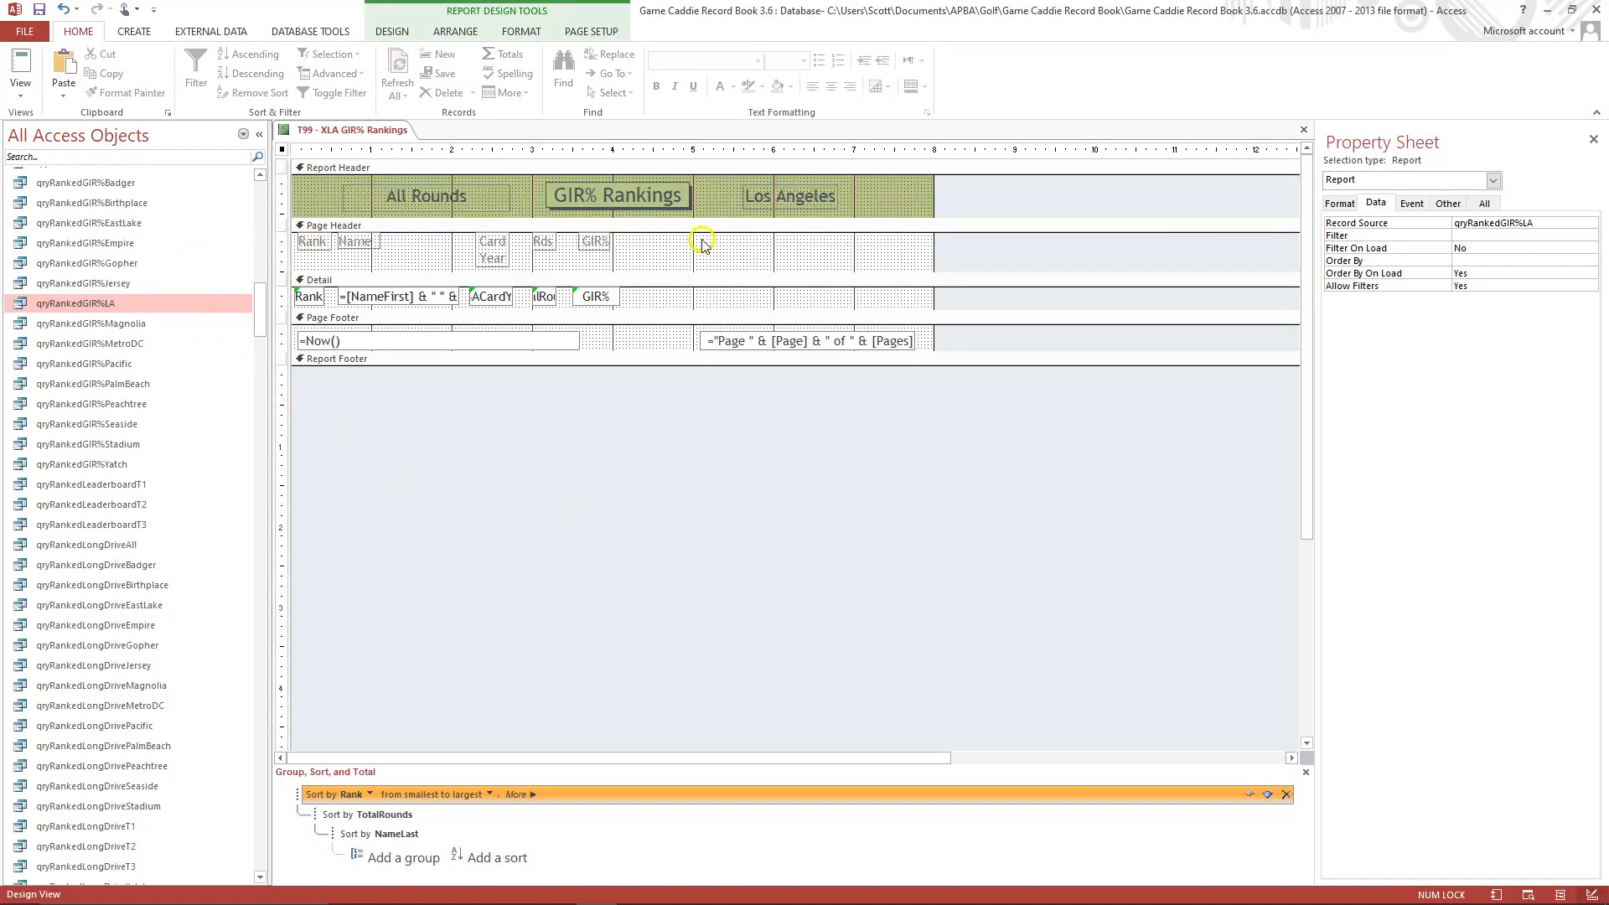
Check the T99 - XLA GIR% Rankings report in Print Preview and close it with its changes saved.
left_click(11, 93)
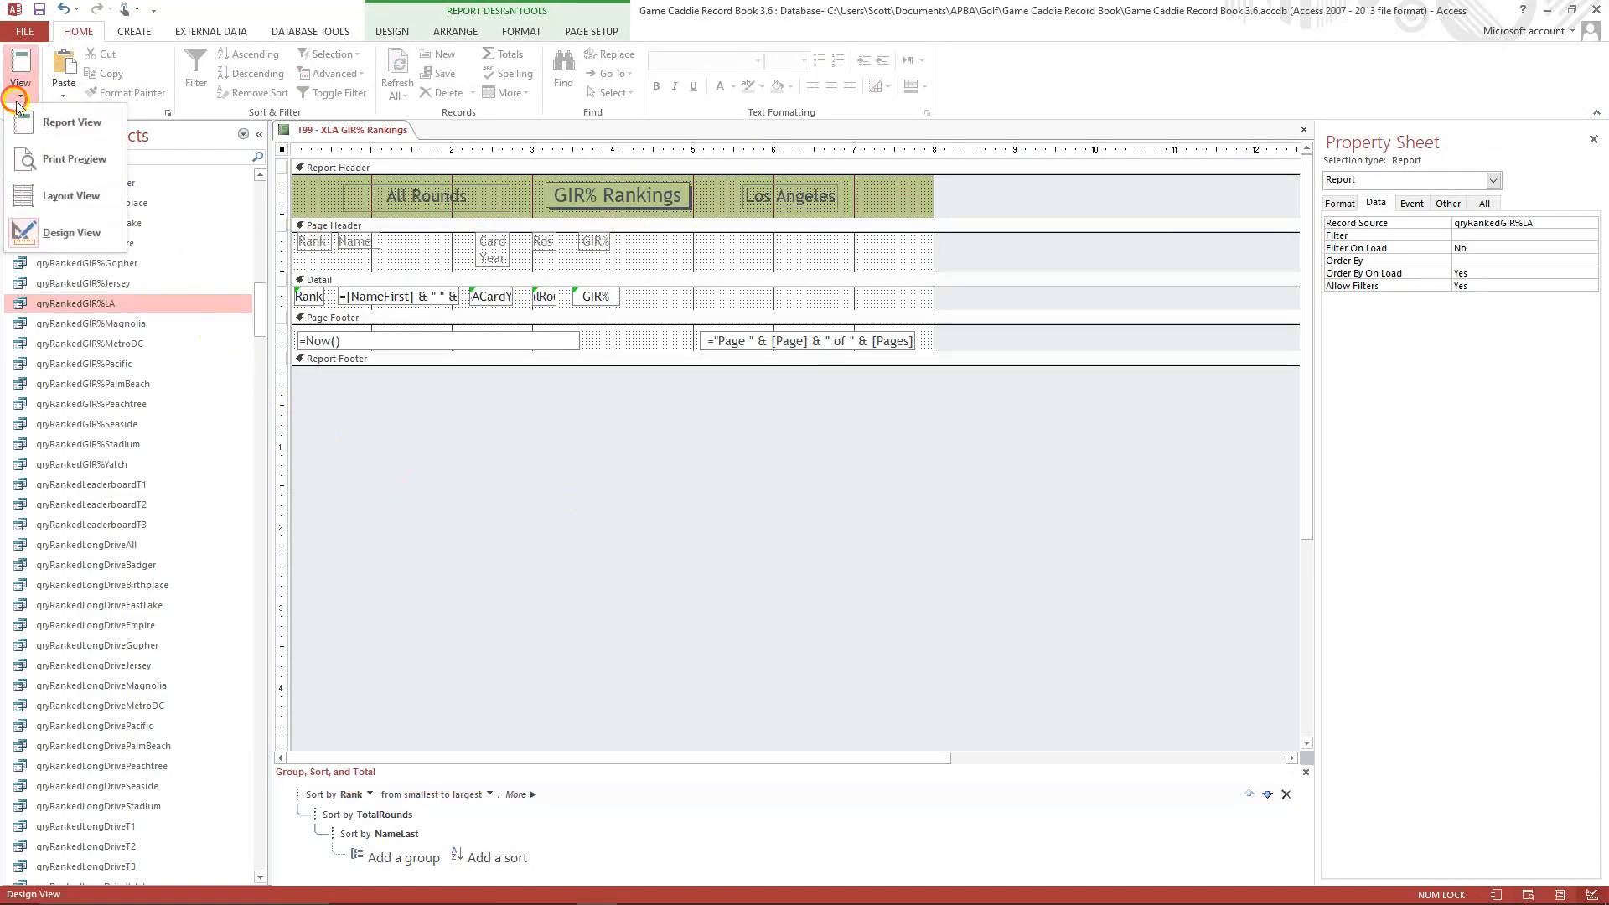
left_click(63, 160)
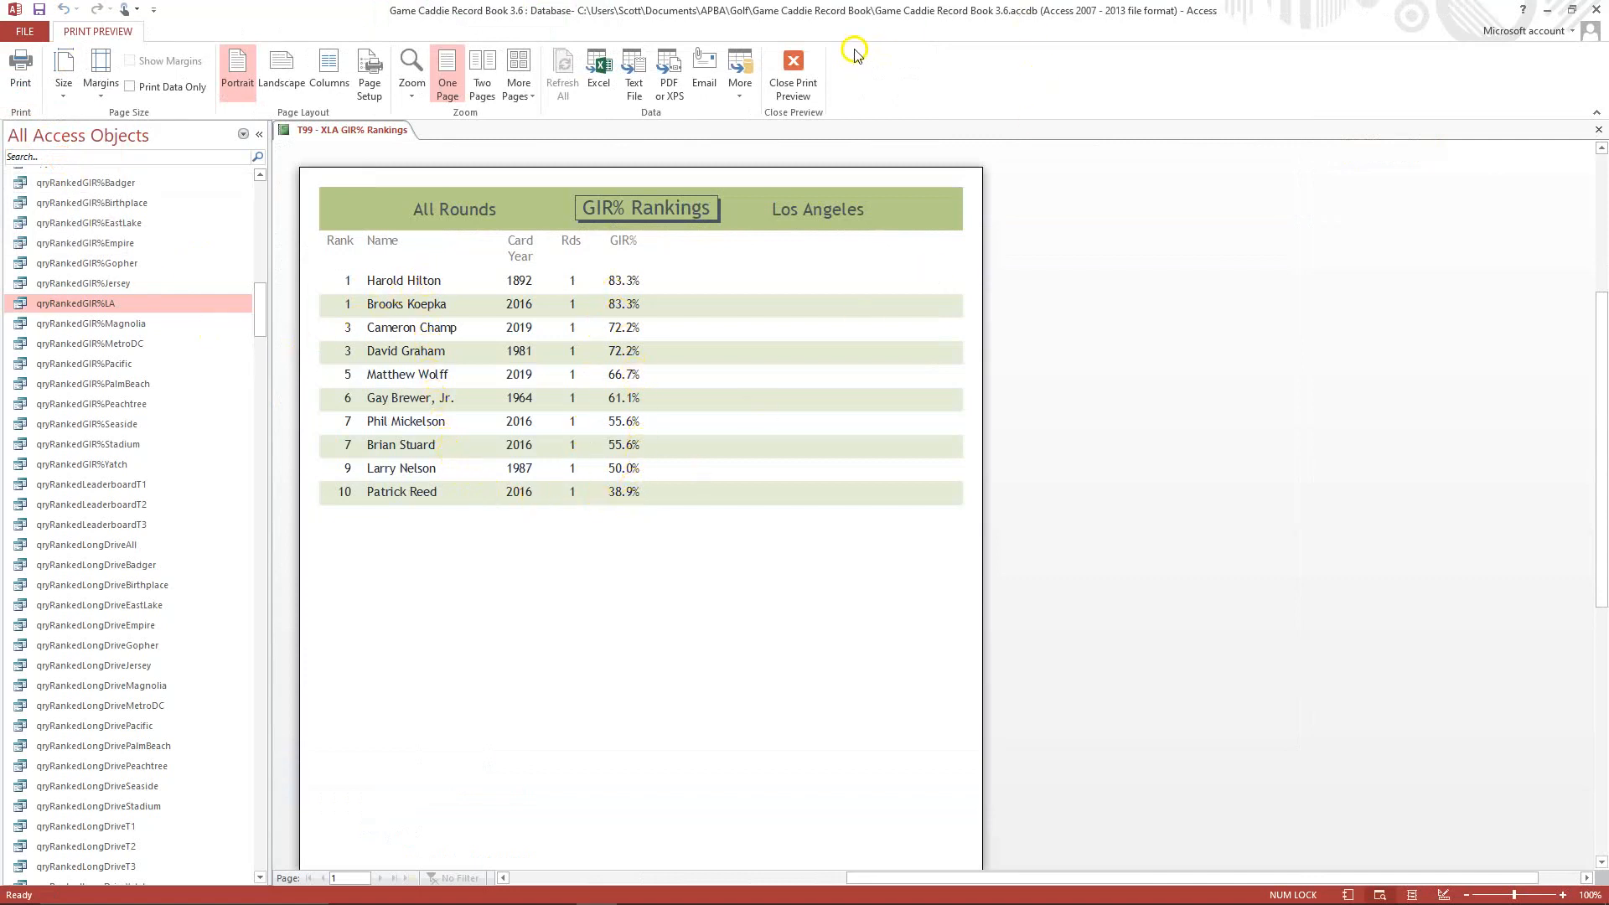
left_click(1599, 131)
left_click(740, 507)
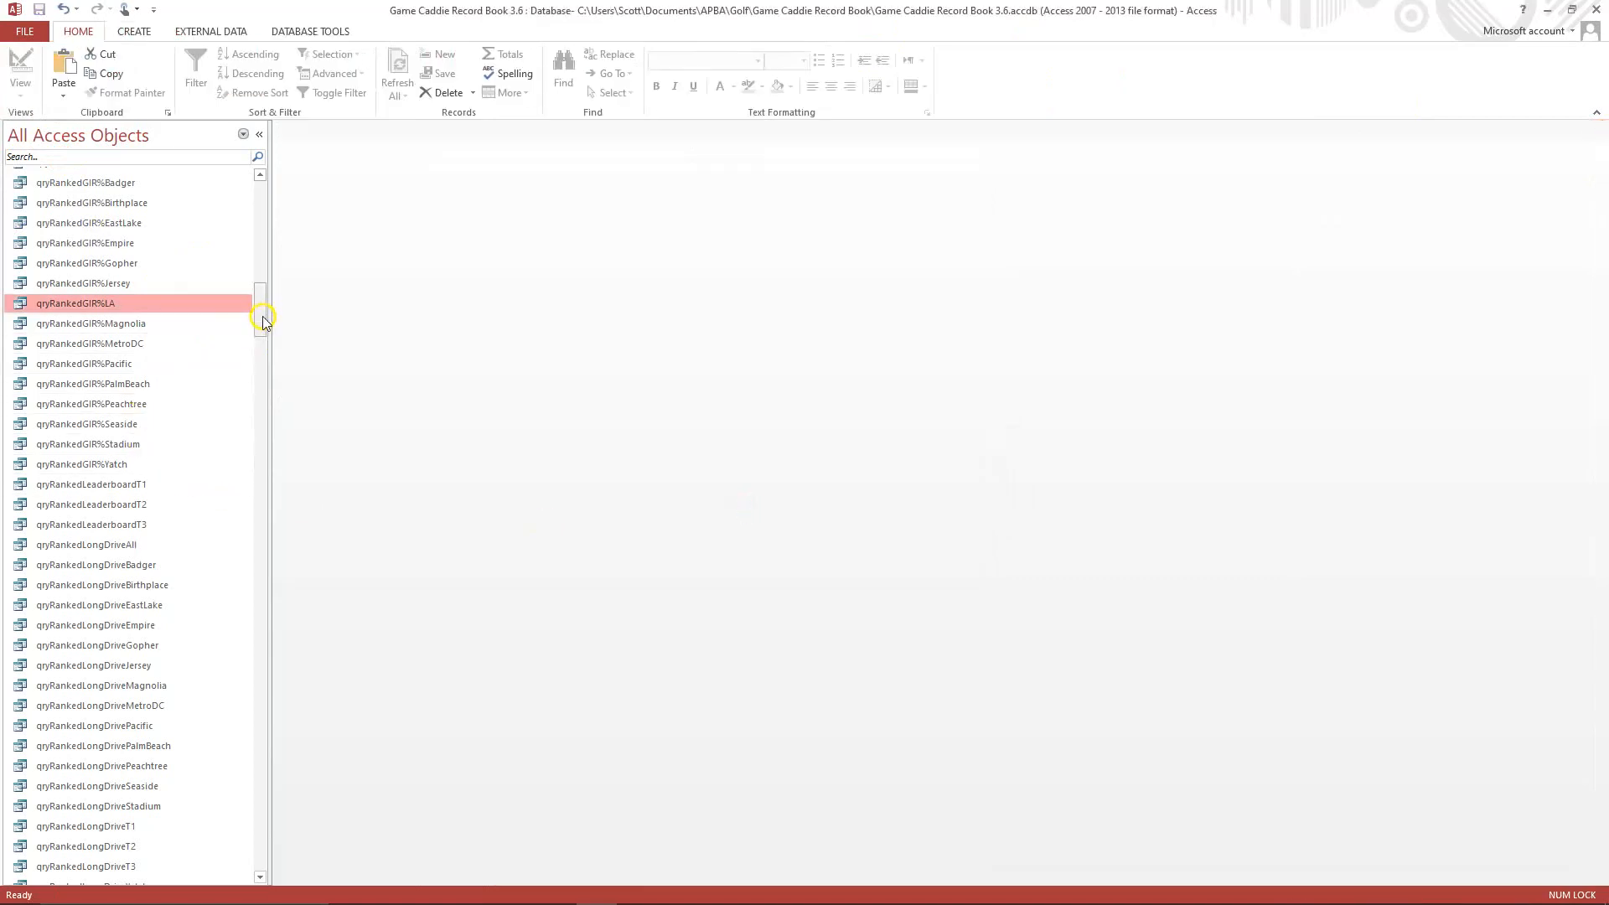
Copy the T99 - XMagnolia Longest Drive Leaders report and paste it as T99 - XLA Longest Drive Leaders.
left_click_drag(263, 315, 327, 702)
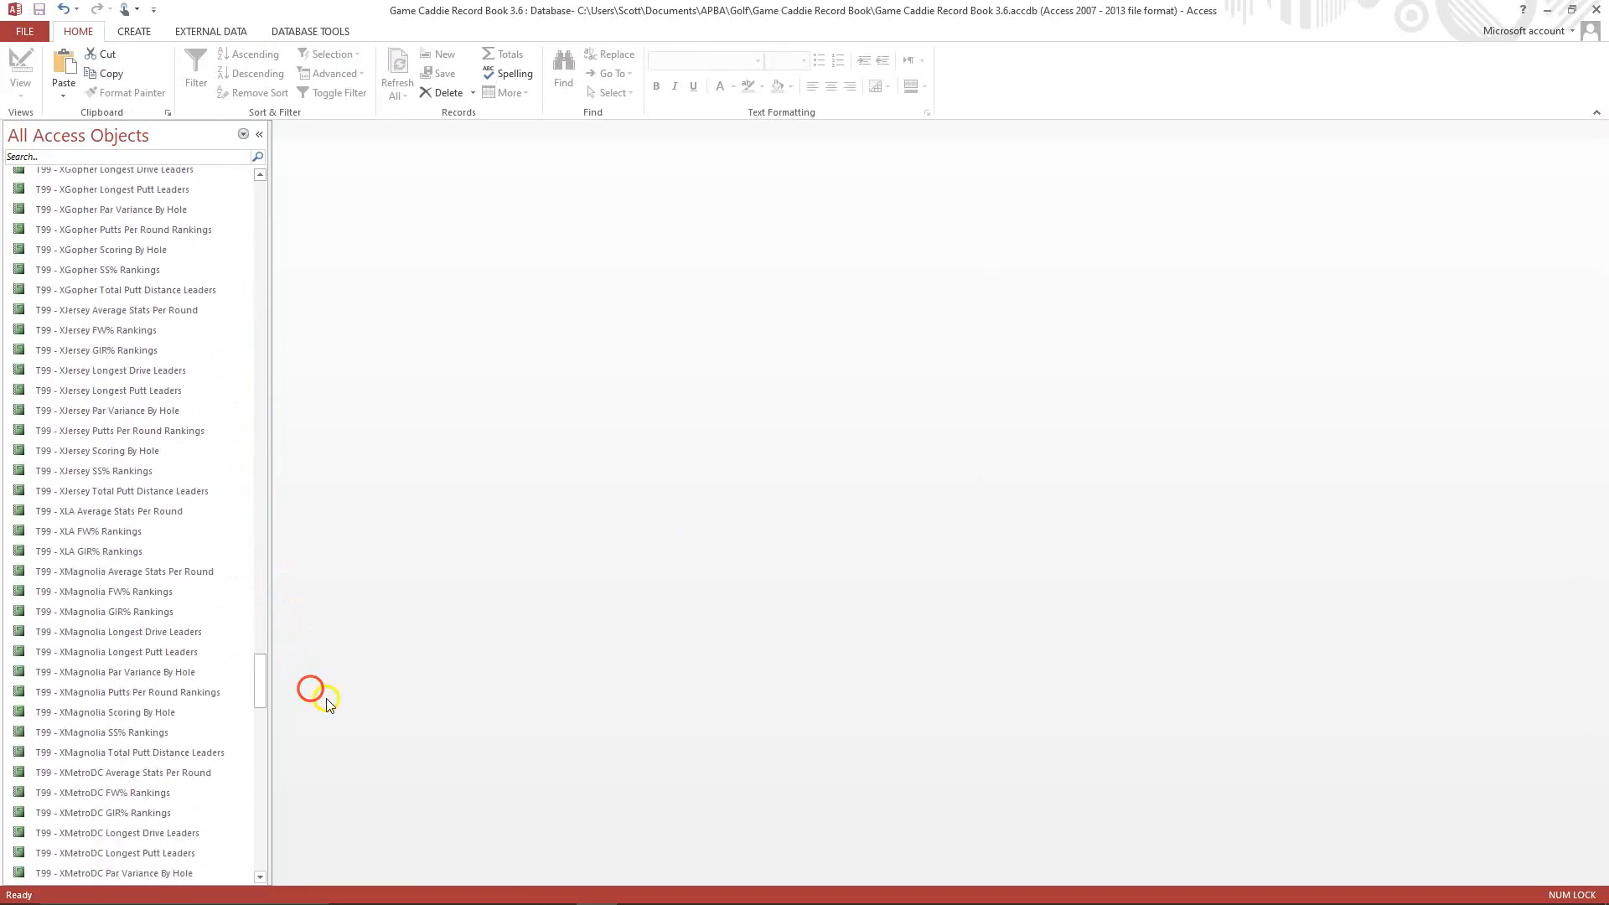
left_click(117, 639)
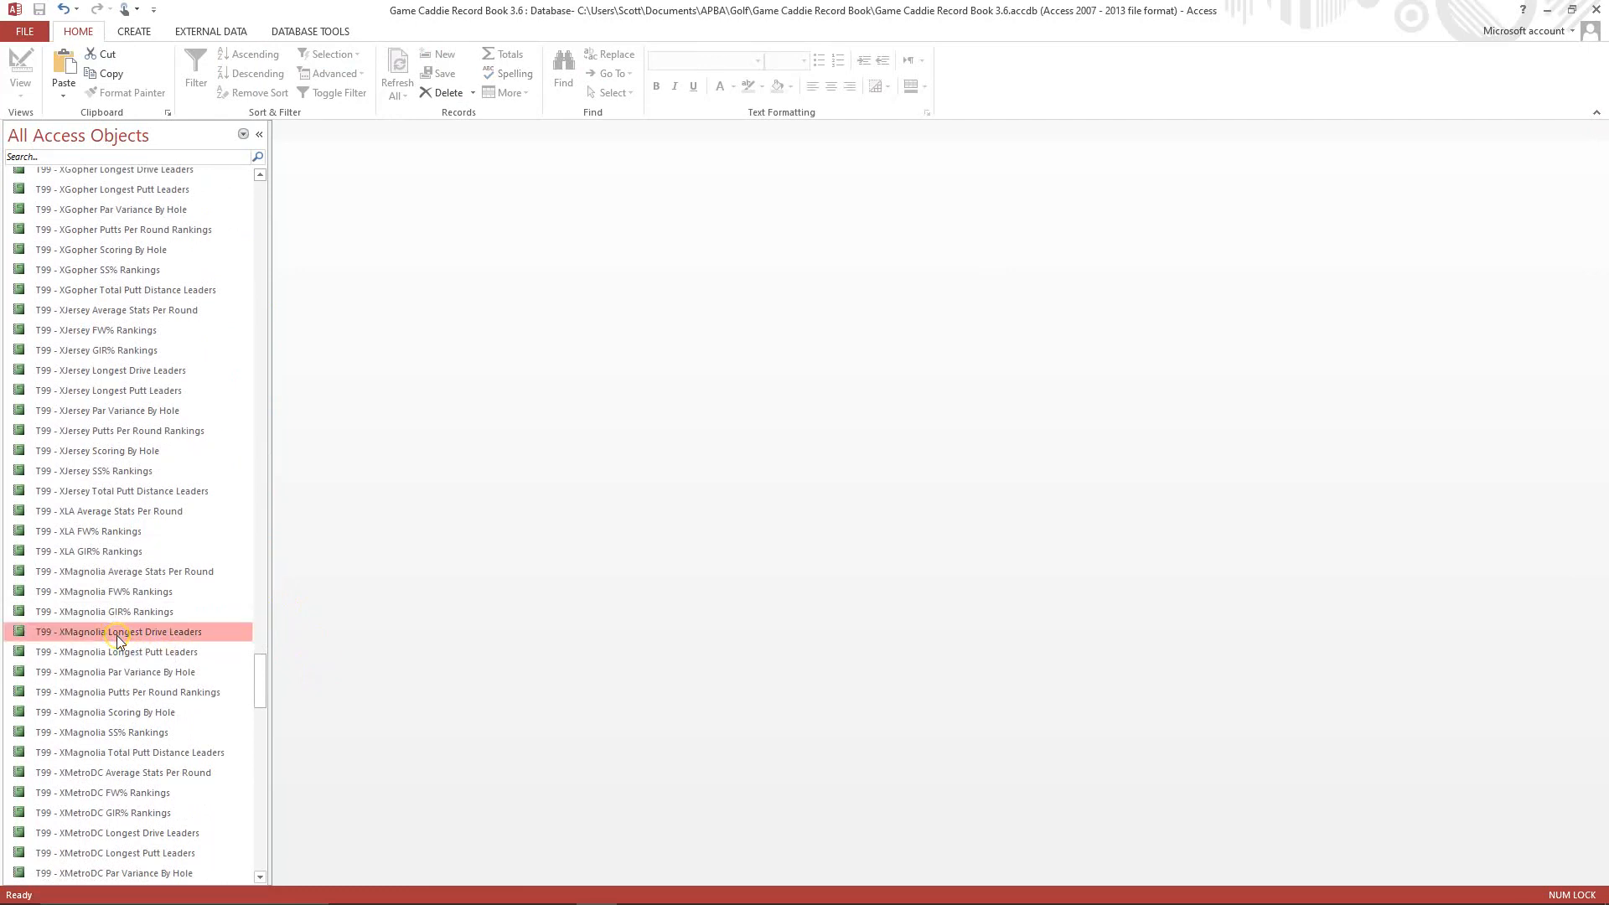
right_click(117, 641)
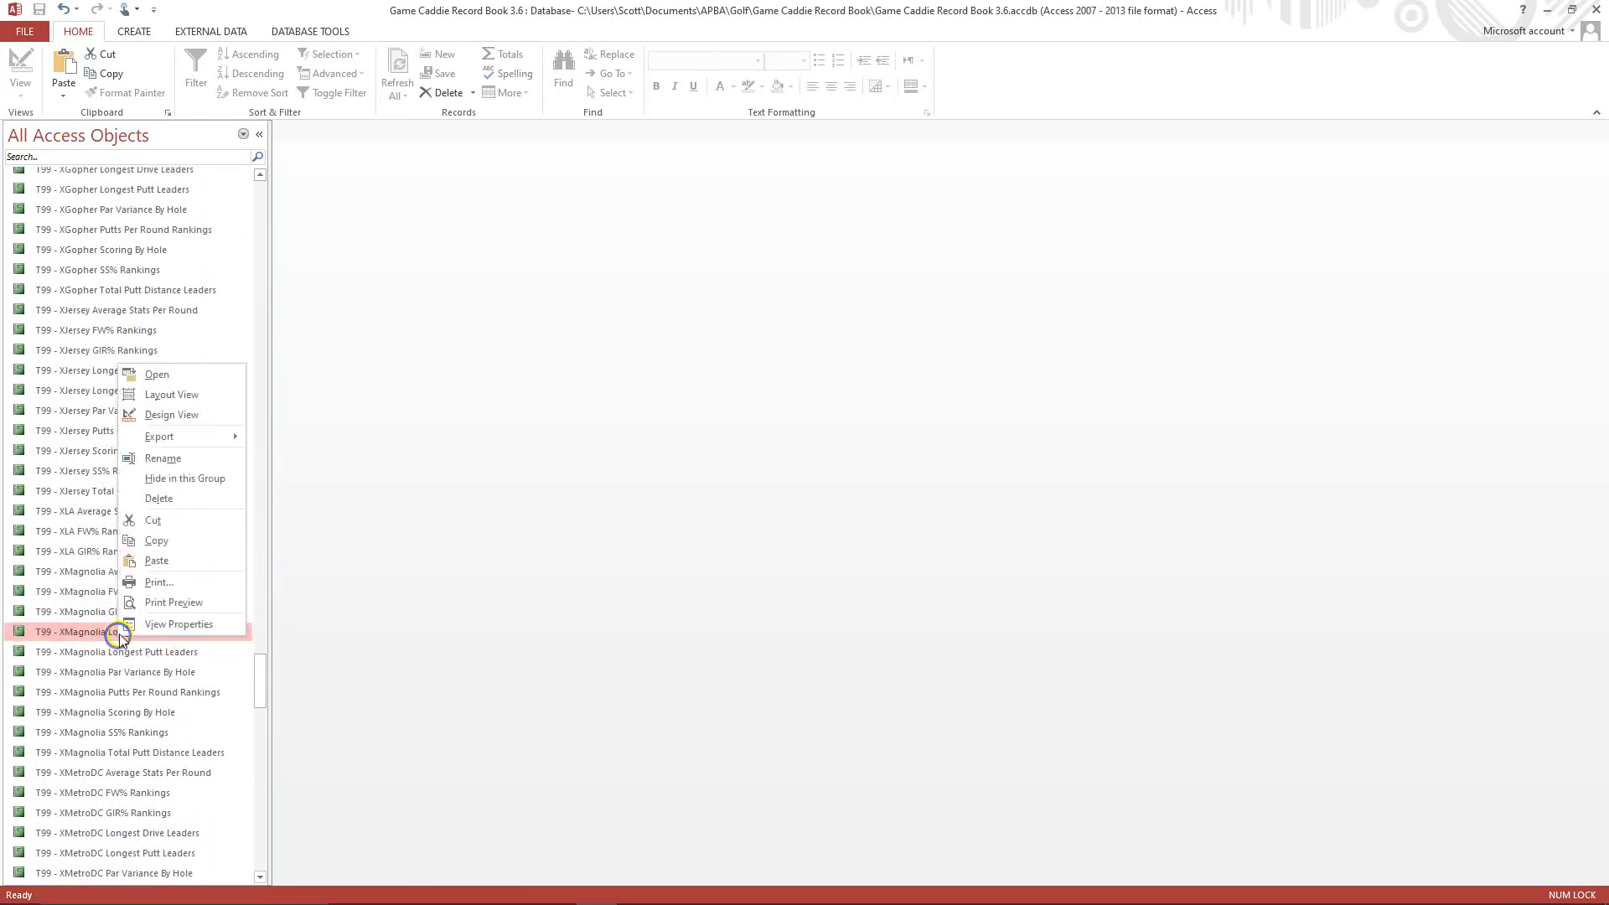
left_click(158, 541)
right_click(139, 575)
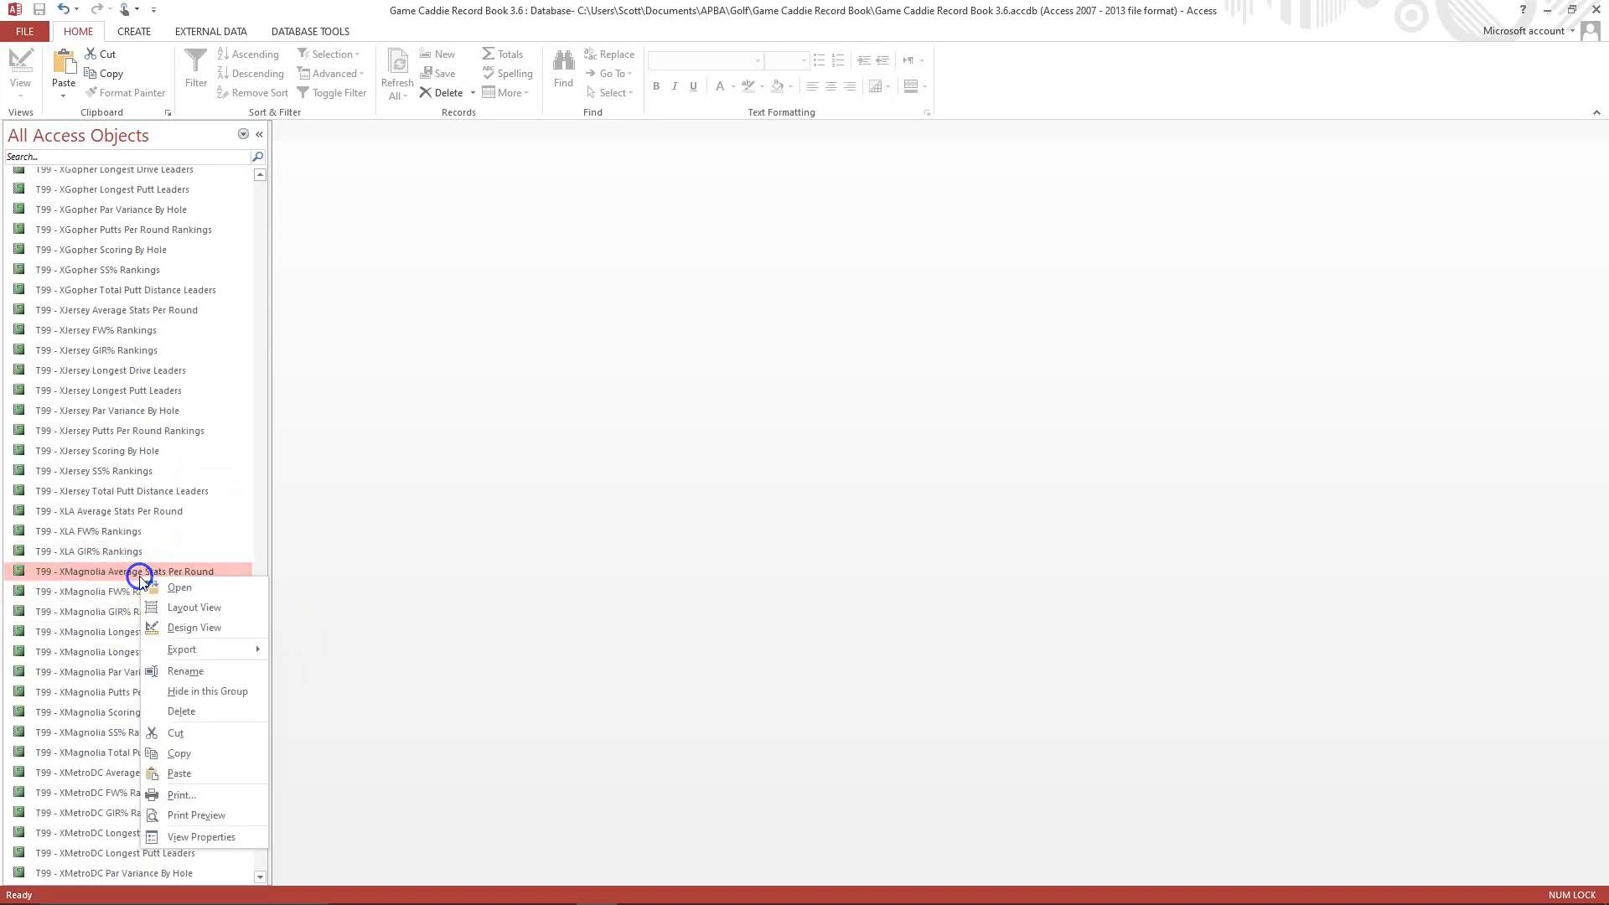
left_click(206, 771)
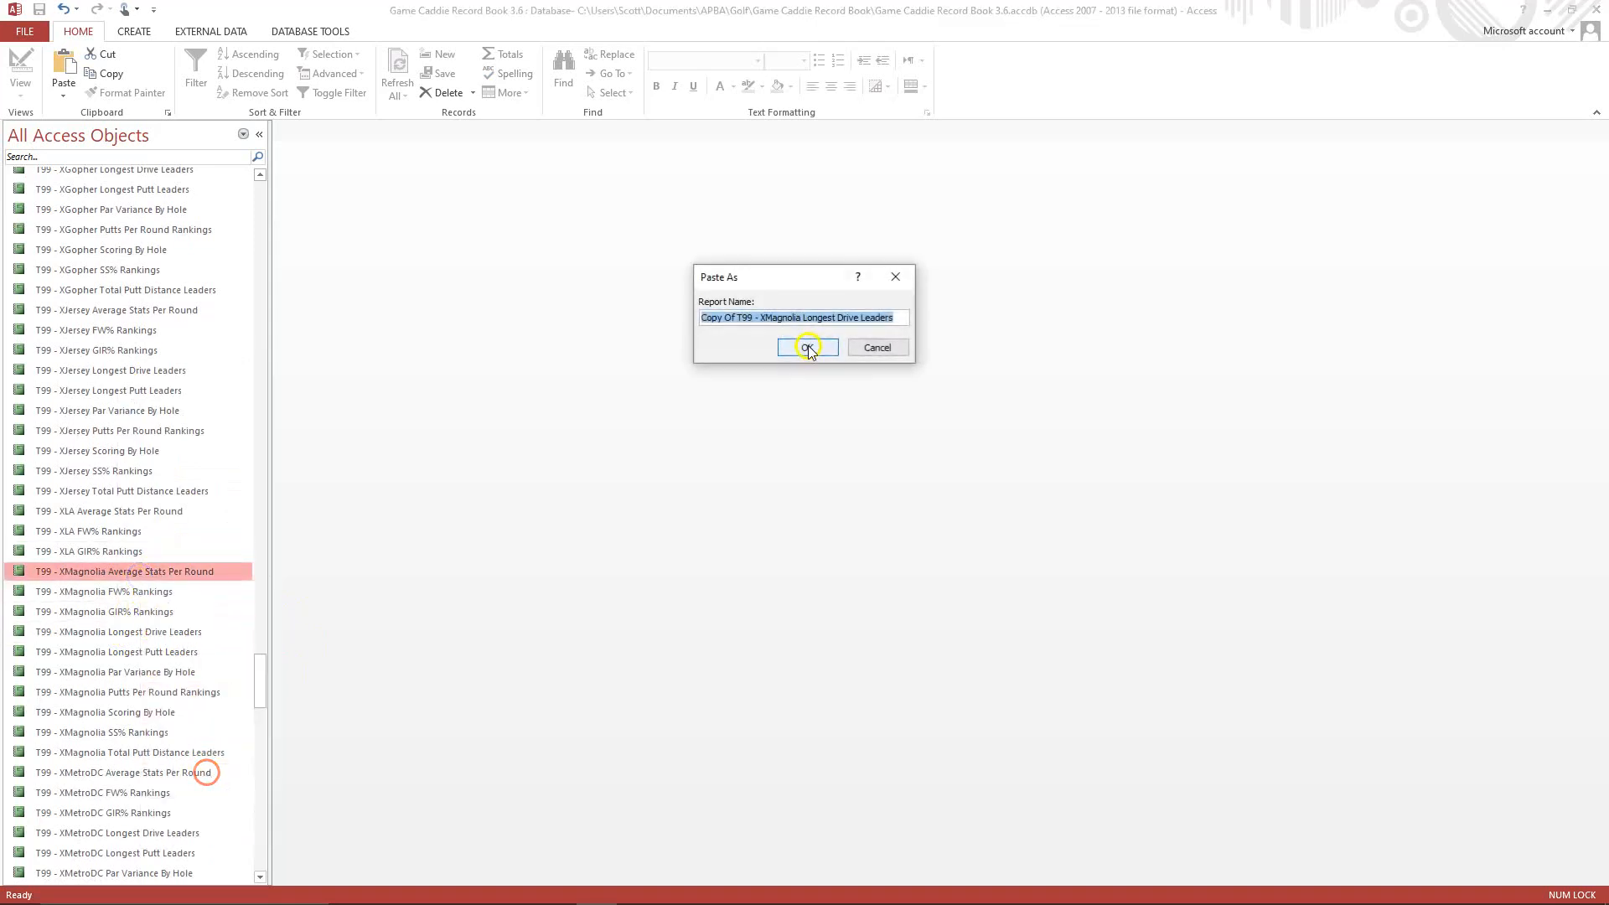
left_click(741, 317)
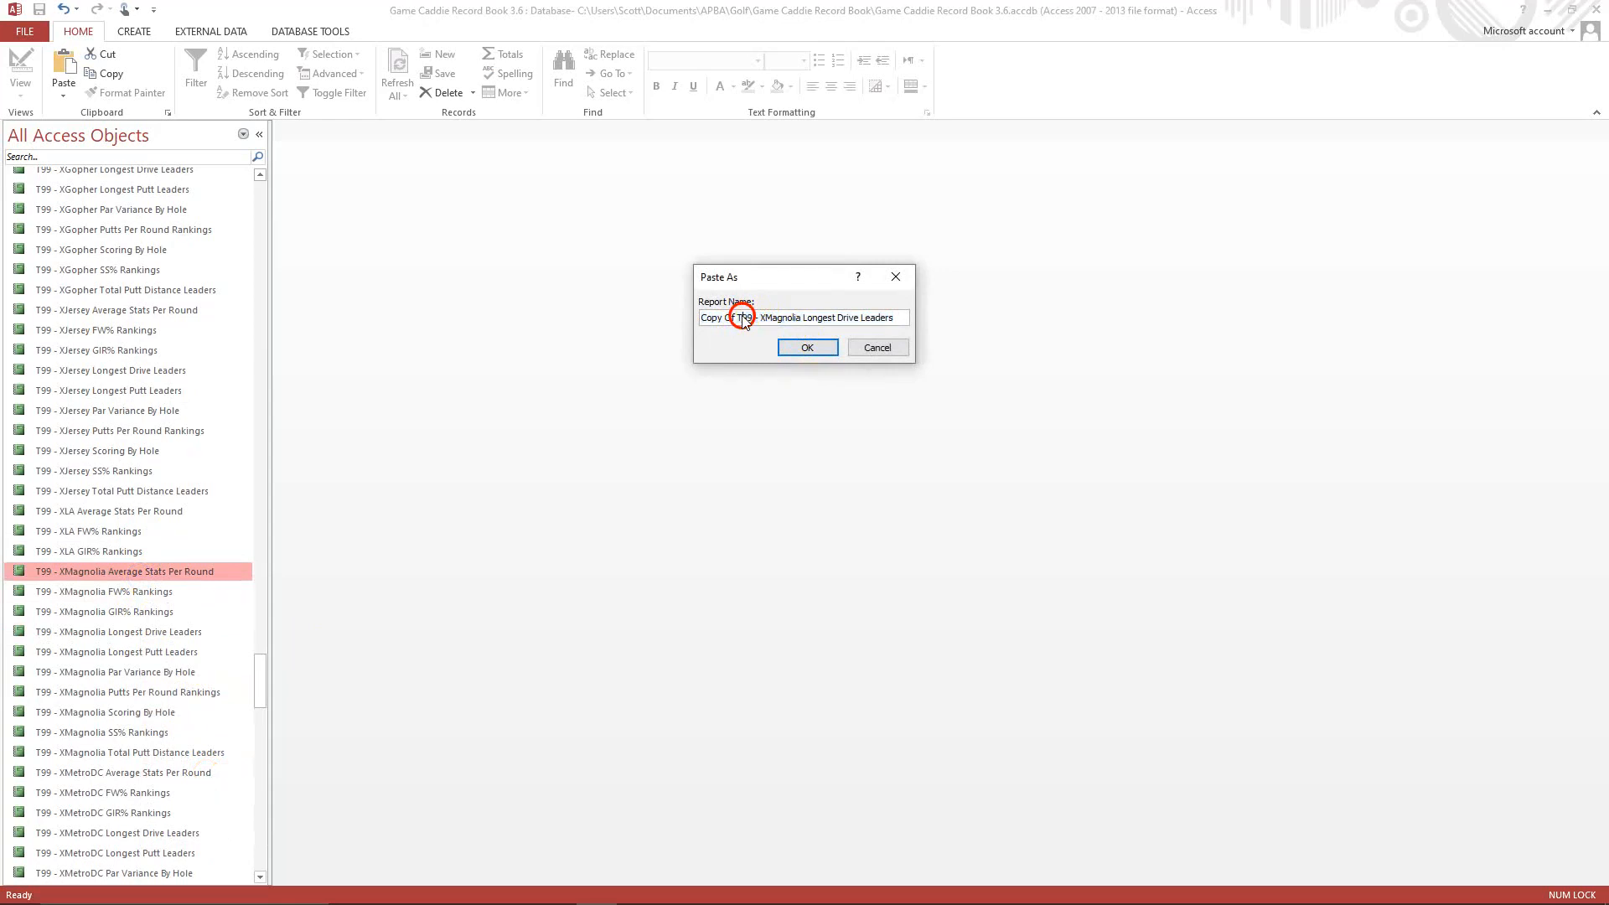
key("BackSpace")
key("BackSpace")
key("BackSpace")
key("BackSpace")
key("BackSpace")
key("BackSpace")
key("BackSpace")
key("BackSpace")
left_click(742, 318)
key("Delete")
key("Delete")
key("Delete")
key("Delete")
key("Delete")
key("Delete")
key("Delete")
key("Delete")
key("Delete")
type("LA")
left_click(800, 348)
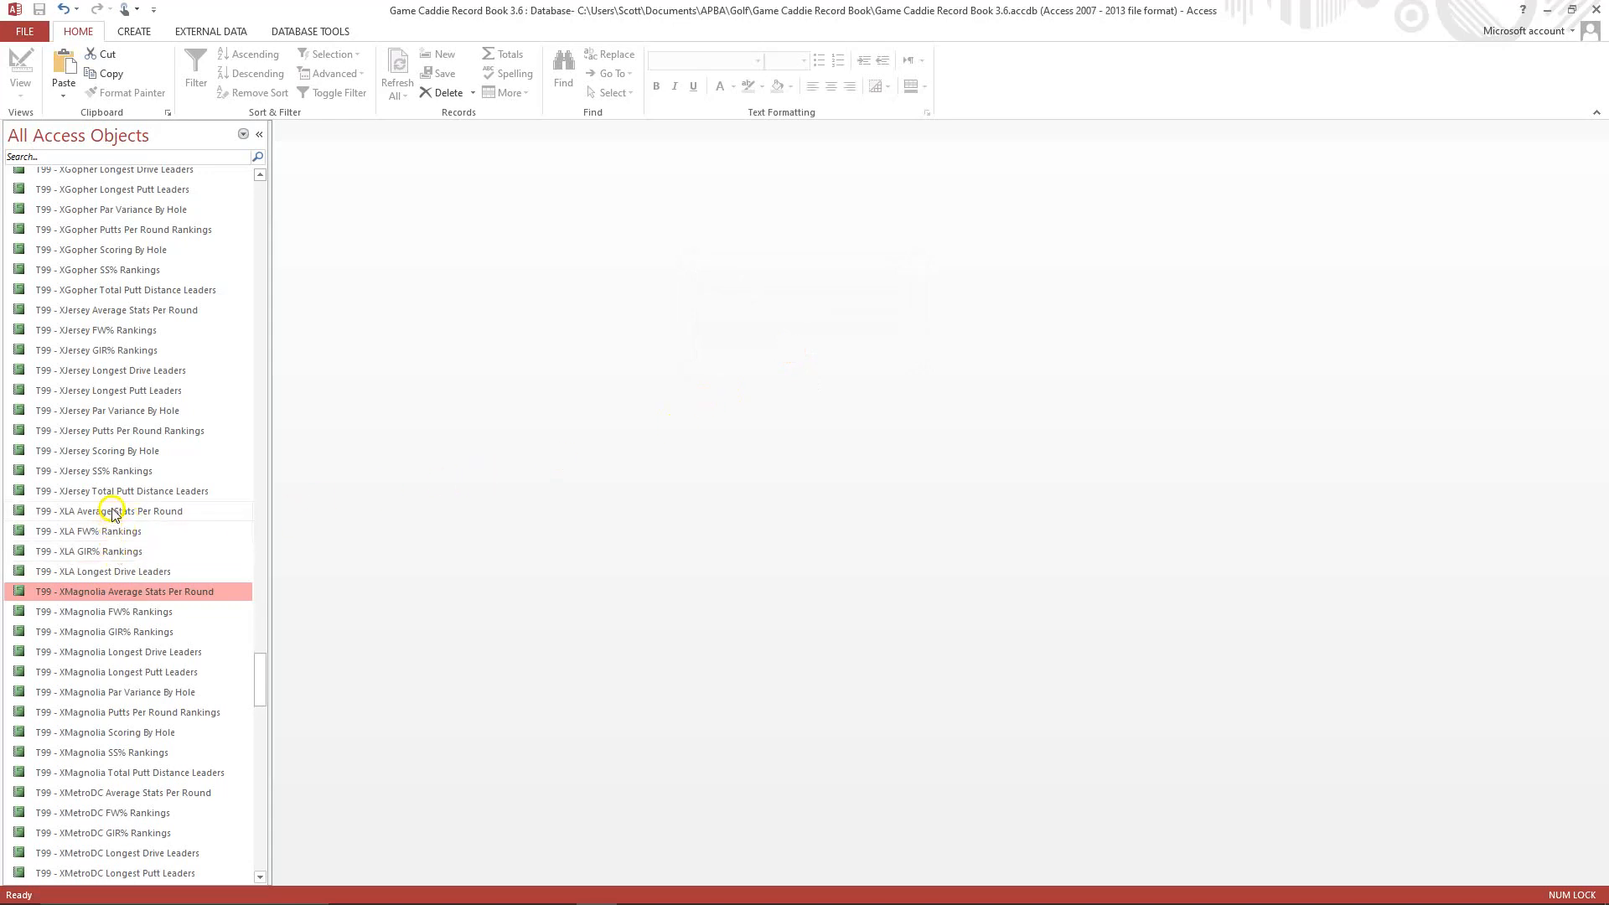
Open the T99 - XLA Longest Drive Leaders report in Design View and change the course label in its header to Los Angeles.
left_click(127, 576)
right_click(126, 578)
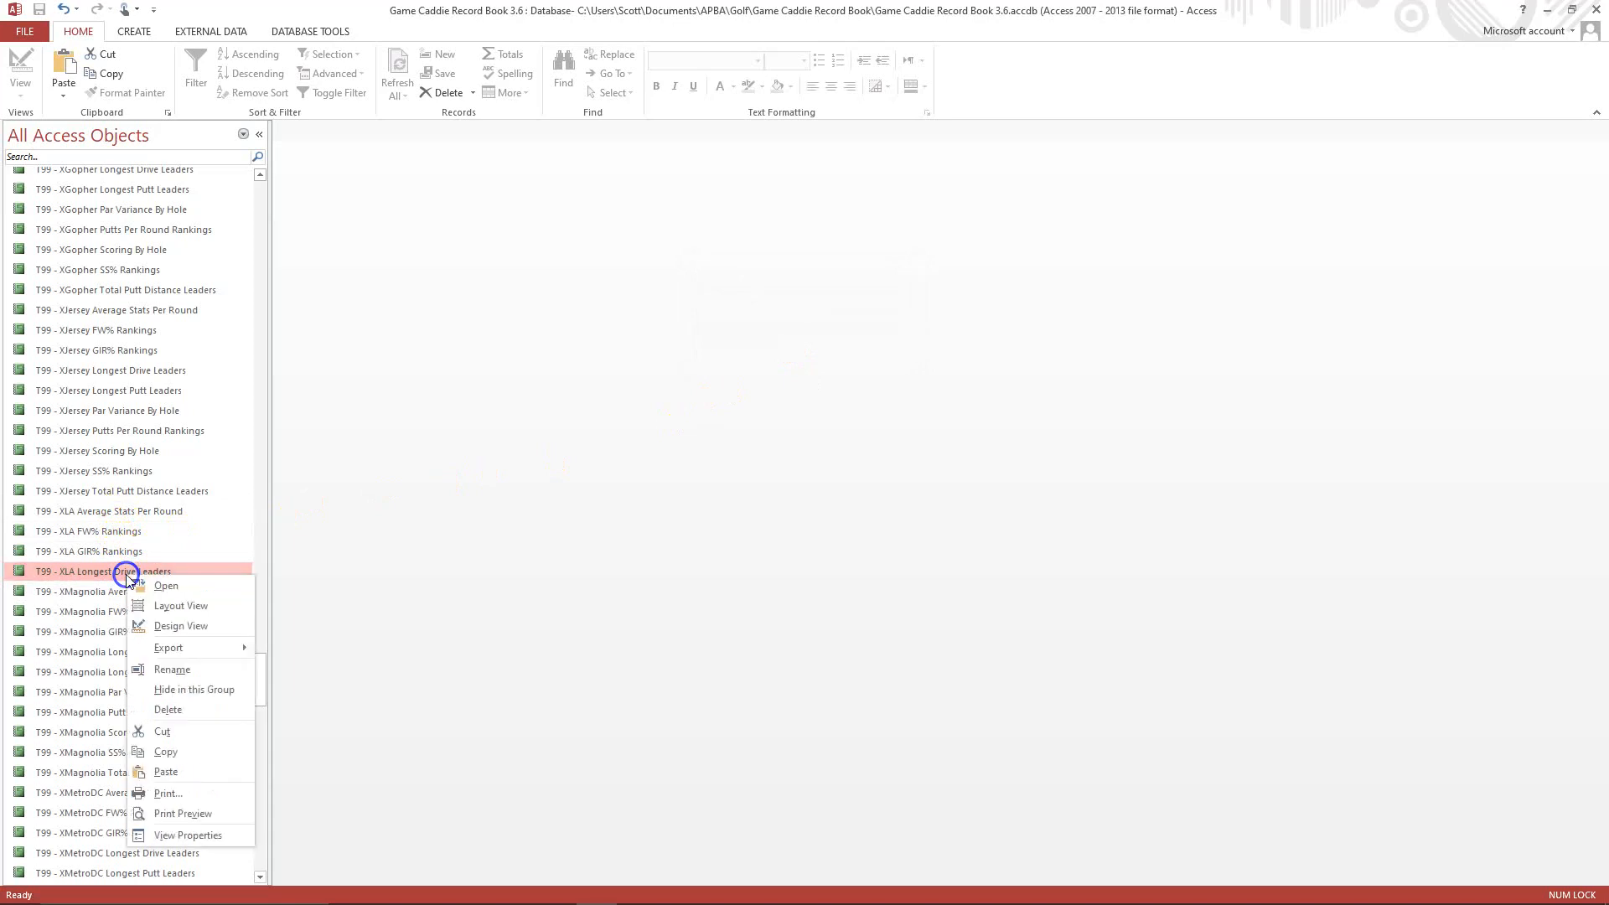
left_click(171, 630)
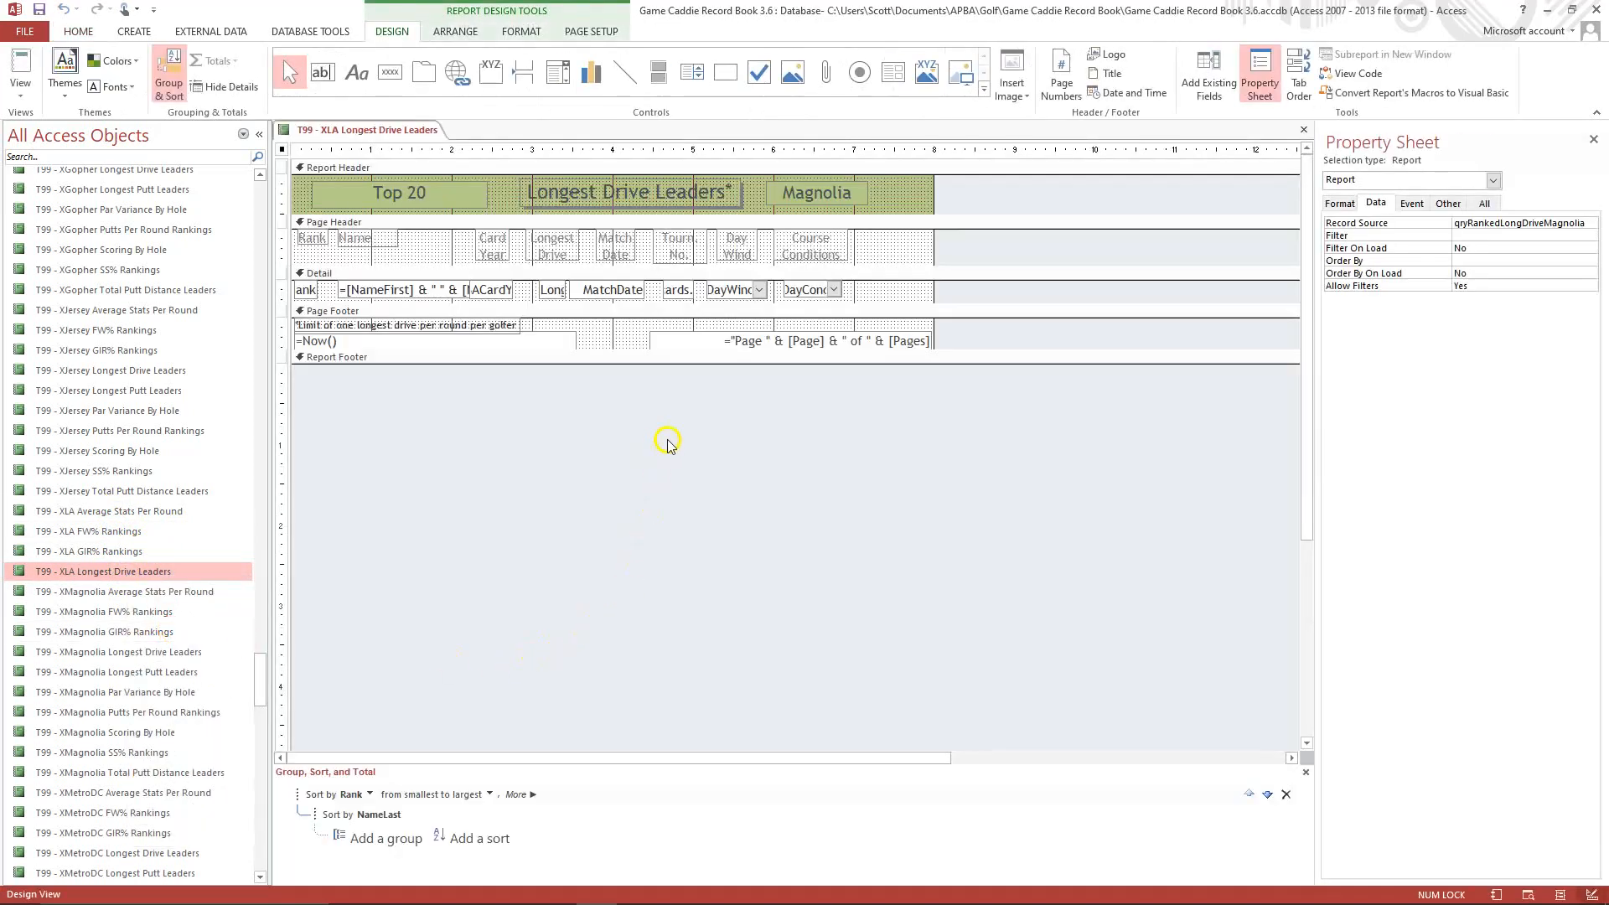
left_click(786, 193)
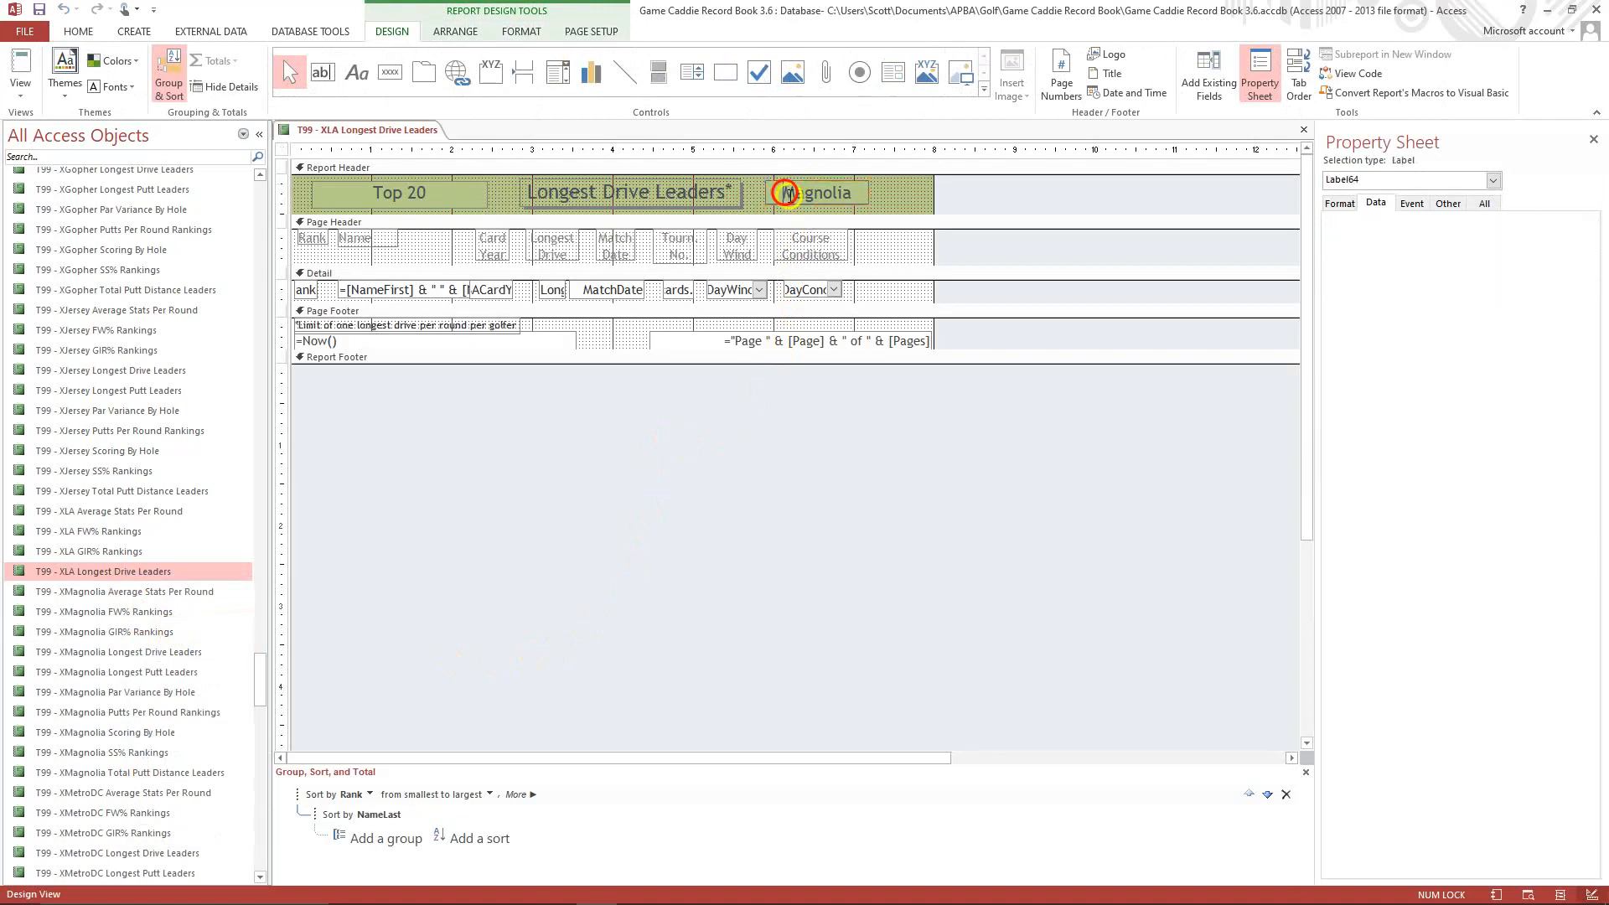
key("Delete")
key("Delete")
type("ngeles")
left_click(899, 194)
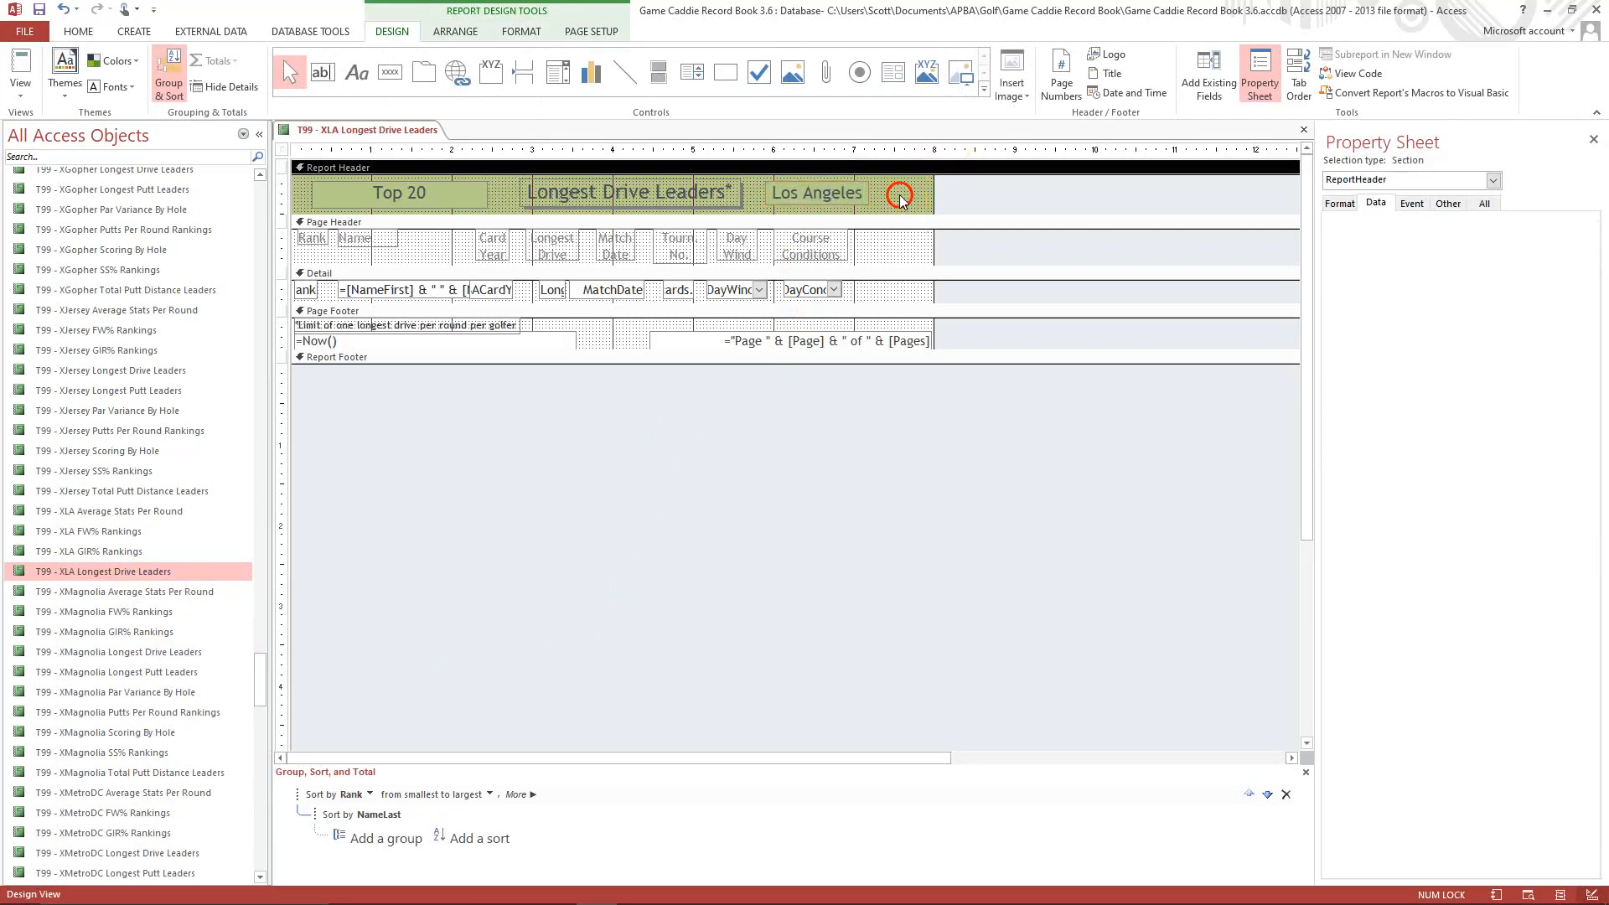
In the report's properties, replace XMagnolia with XLA in the caption and set the record source to qryRankedLongDriveLA.
left_click(1494, 180)
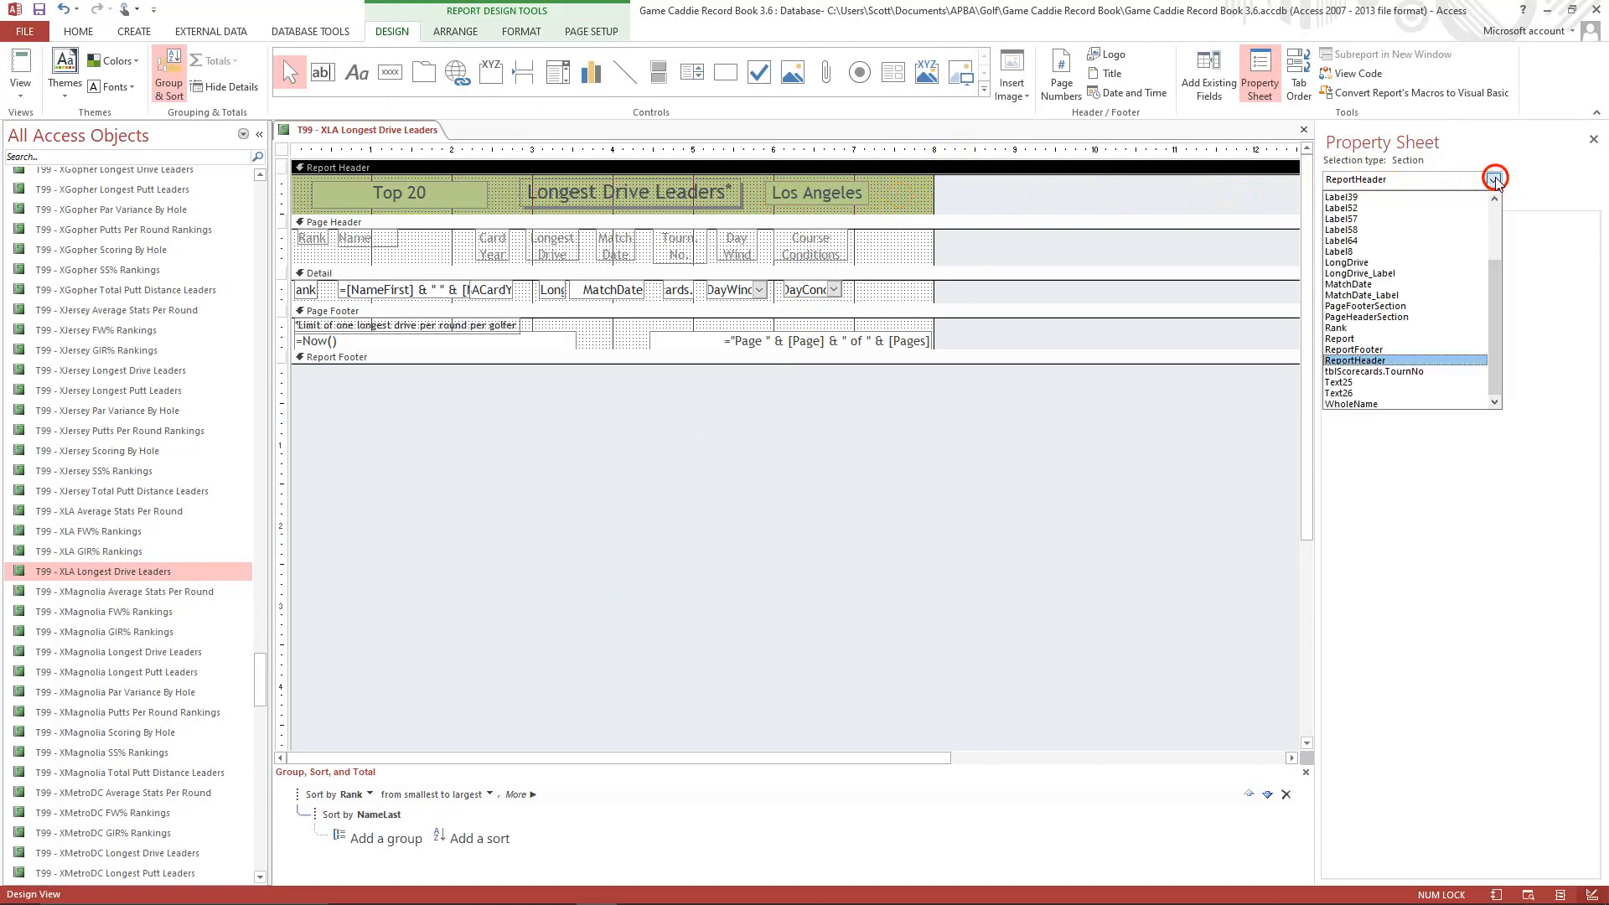
left_click(1374, 339)
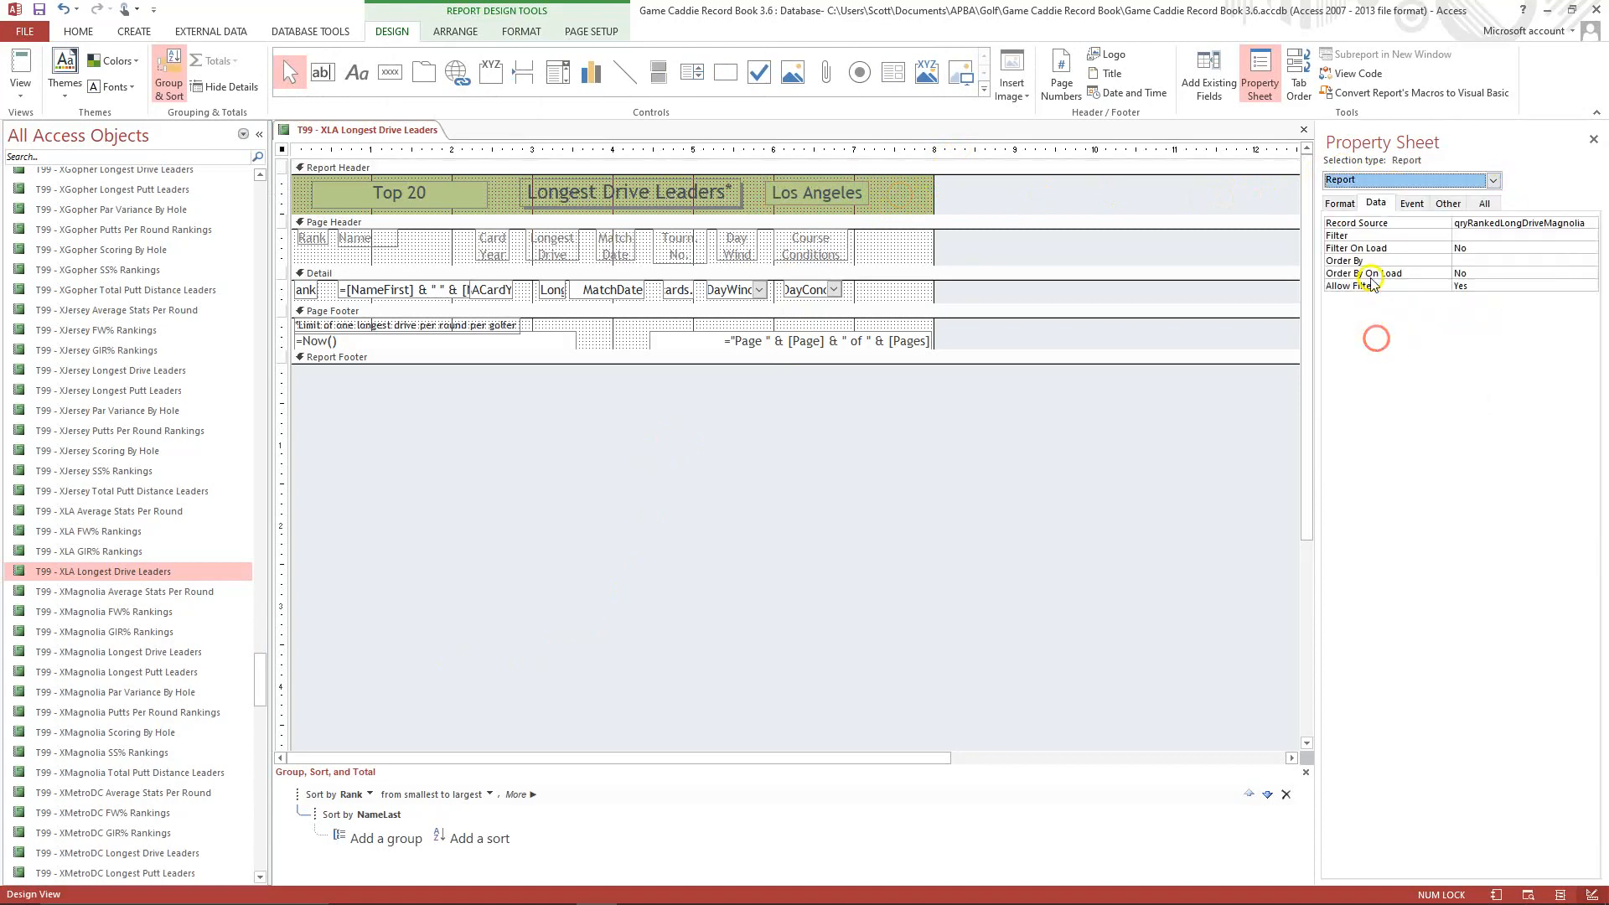
left_click(1339, 204)
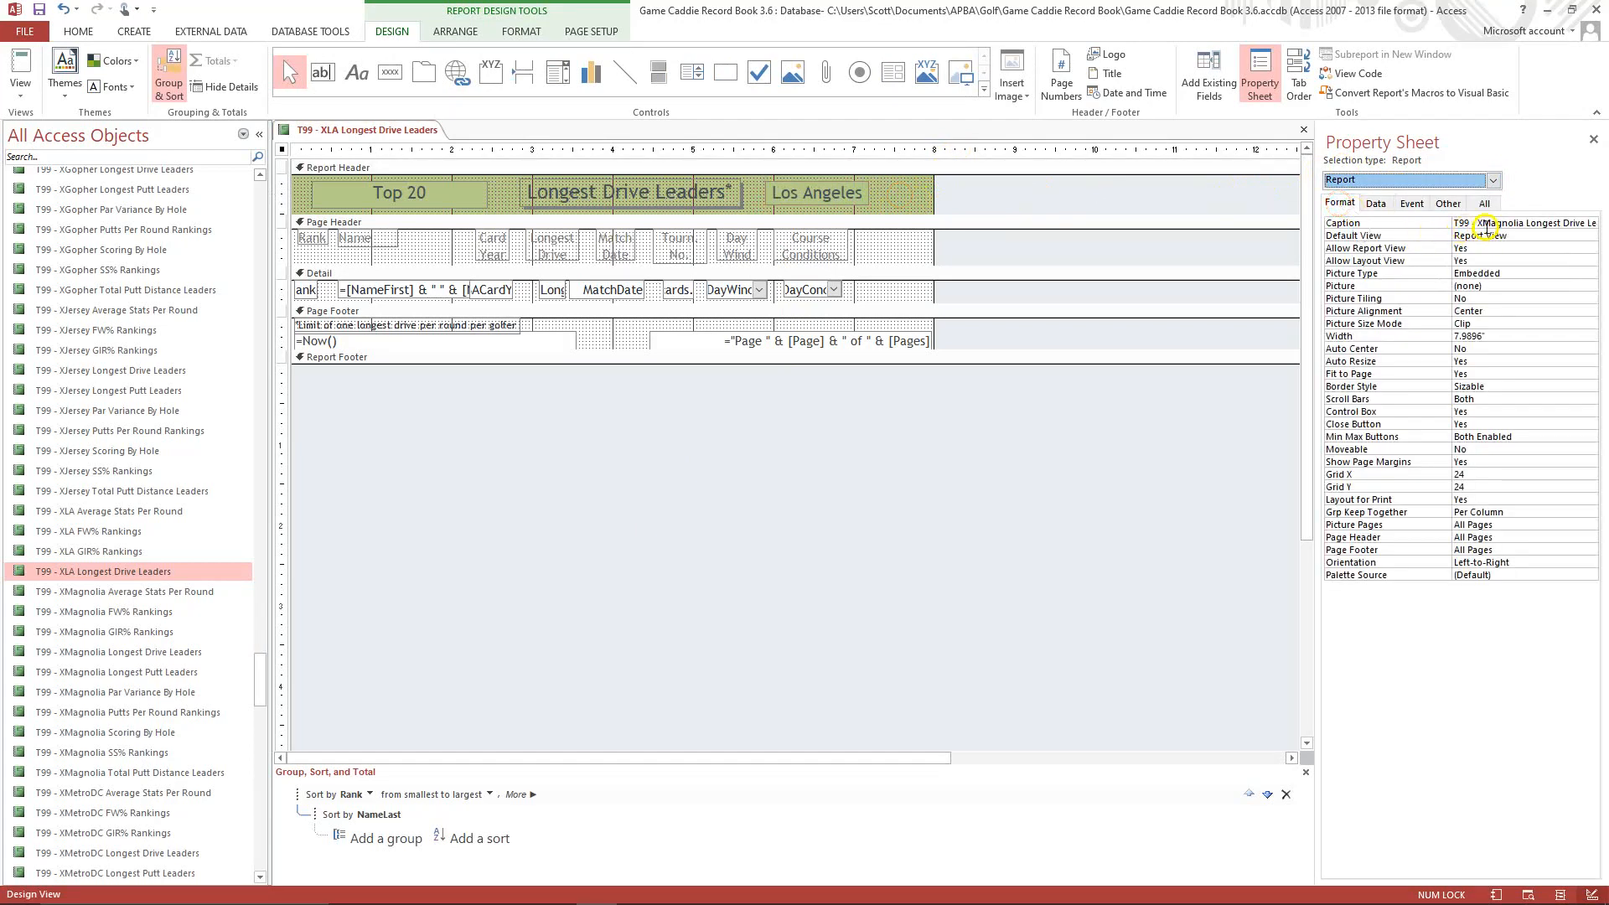
left_click(1484, 222)
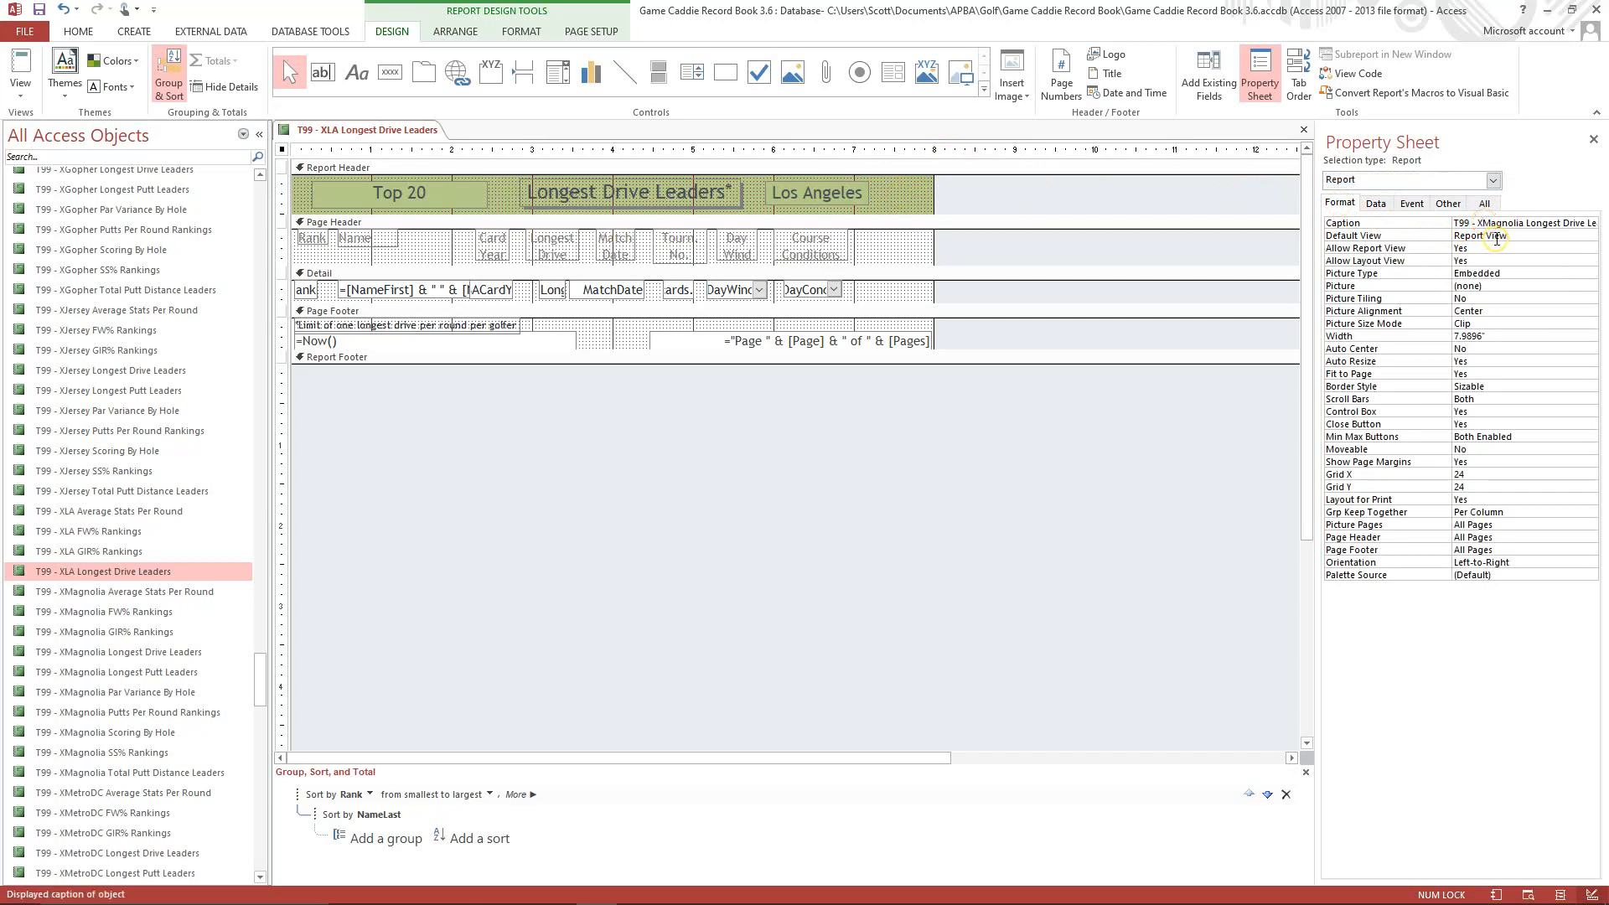
key("Delete")
key("Delete")
key("Delete")
key("Delete")
key("Delete")
key("Delete")
key("Delete")
type("LA")
left_click(1378, 204)
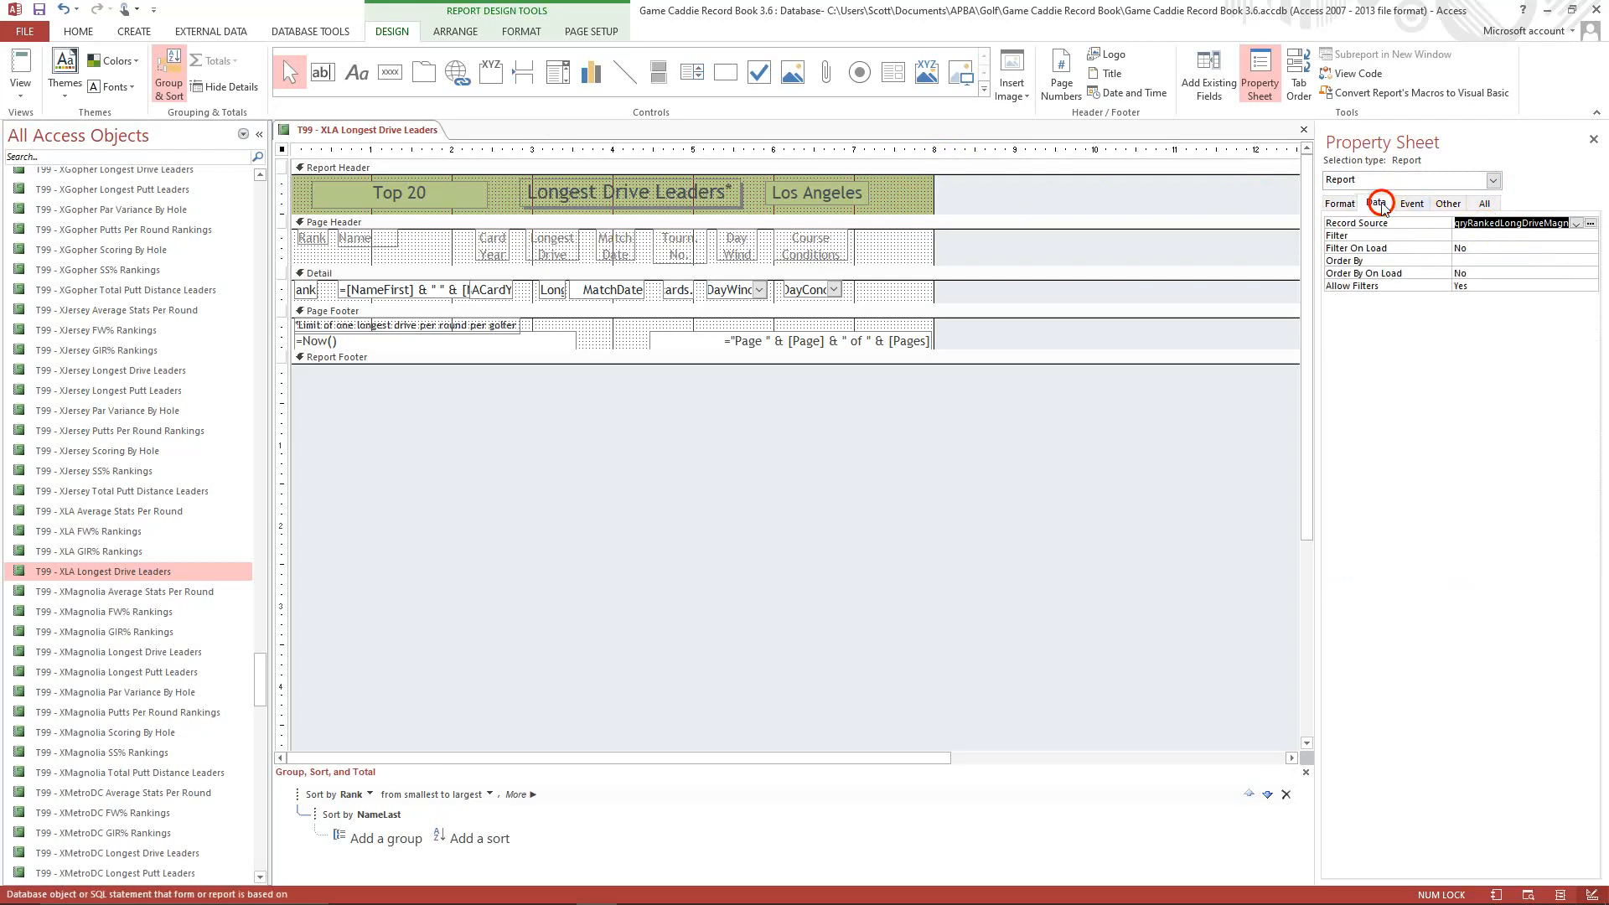
left_click(1546, 222)
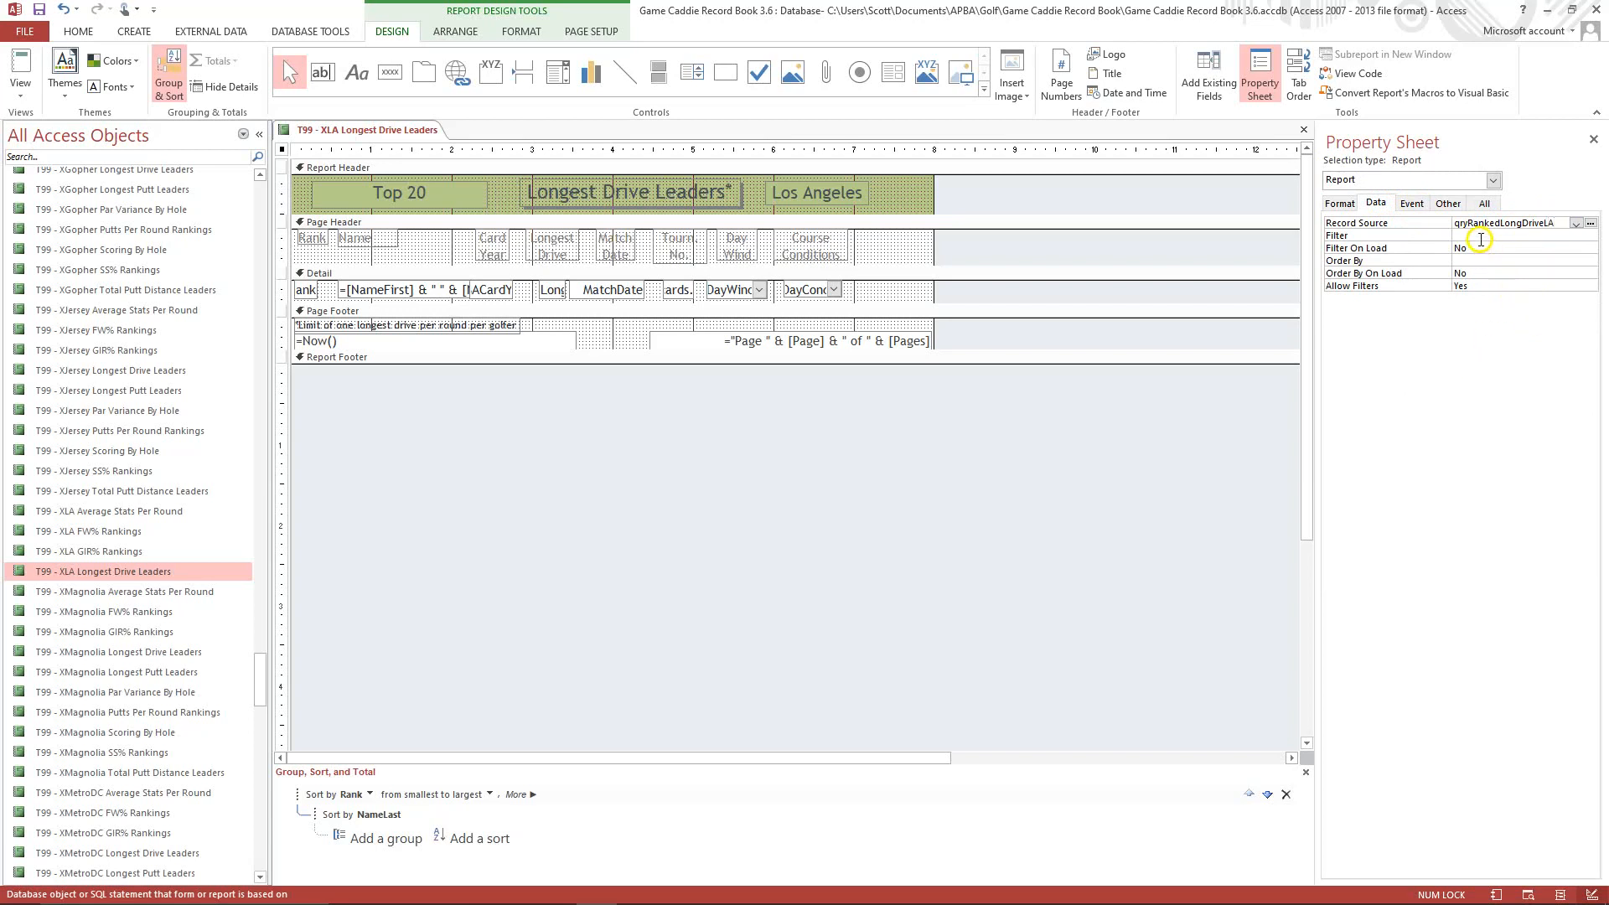
Copy the qryRankedLongDriveMagnolia query and paste it as qryRankedLongDriveLA.
left_click_drag(258, 675, 262, 348)
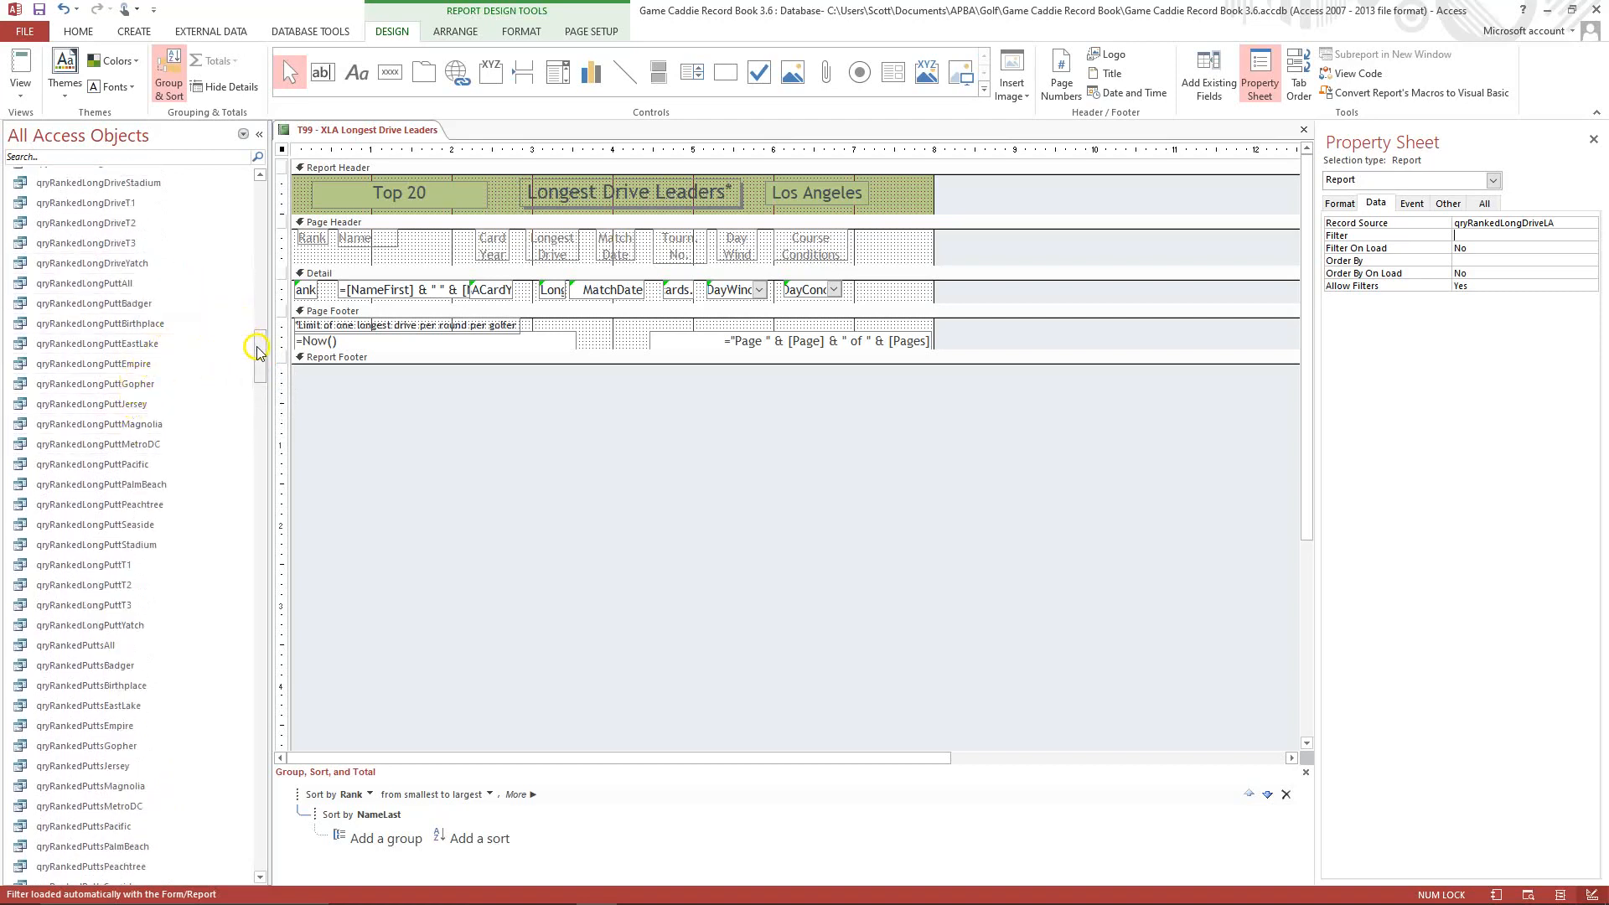
left_click_drag(257, 351, 257, 337)
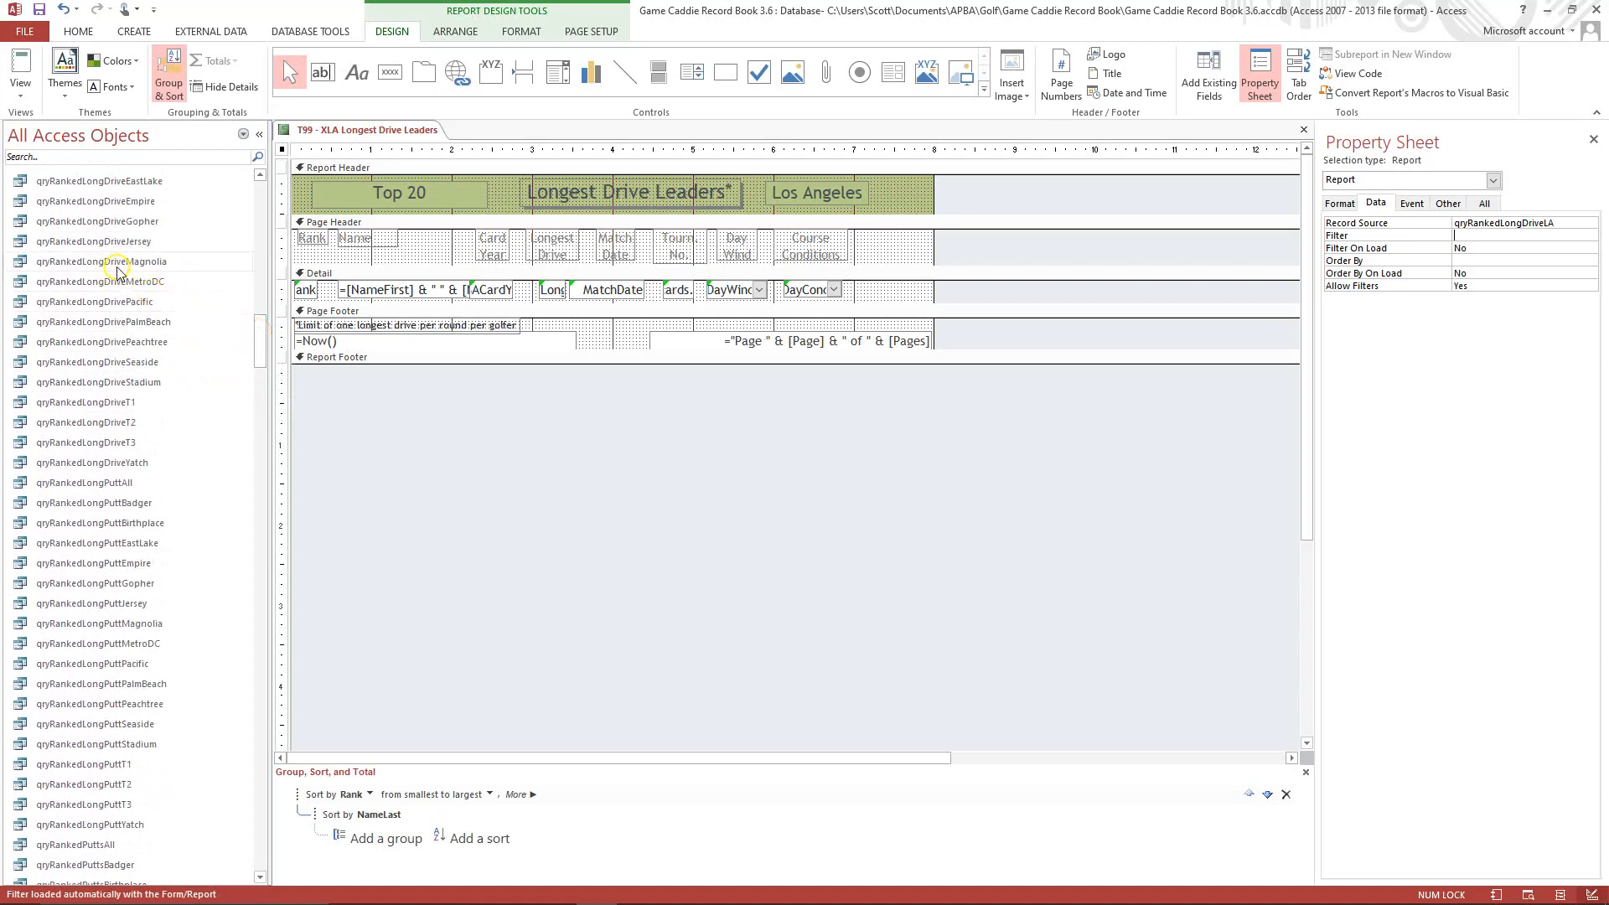
right_click(115, 261)
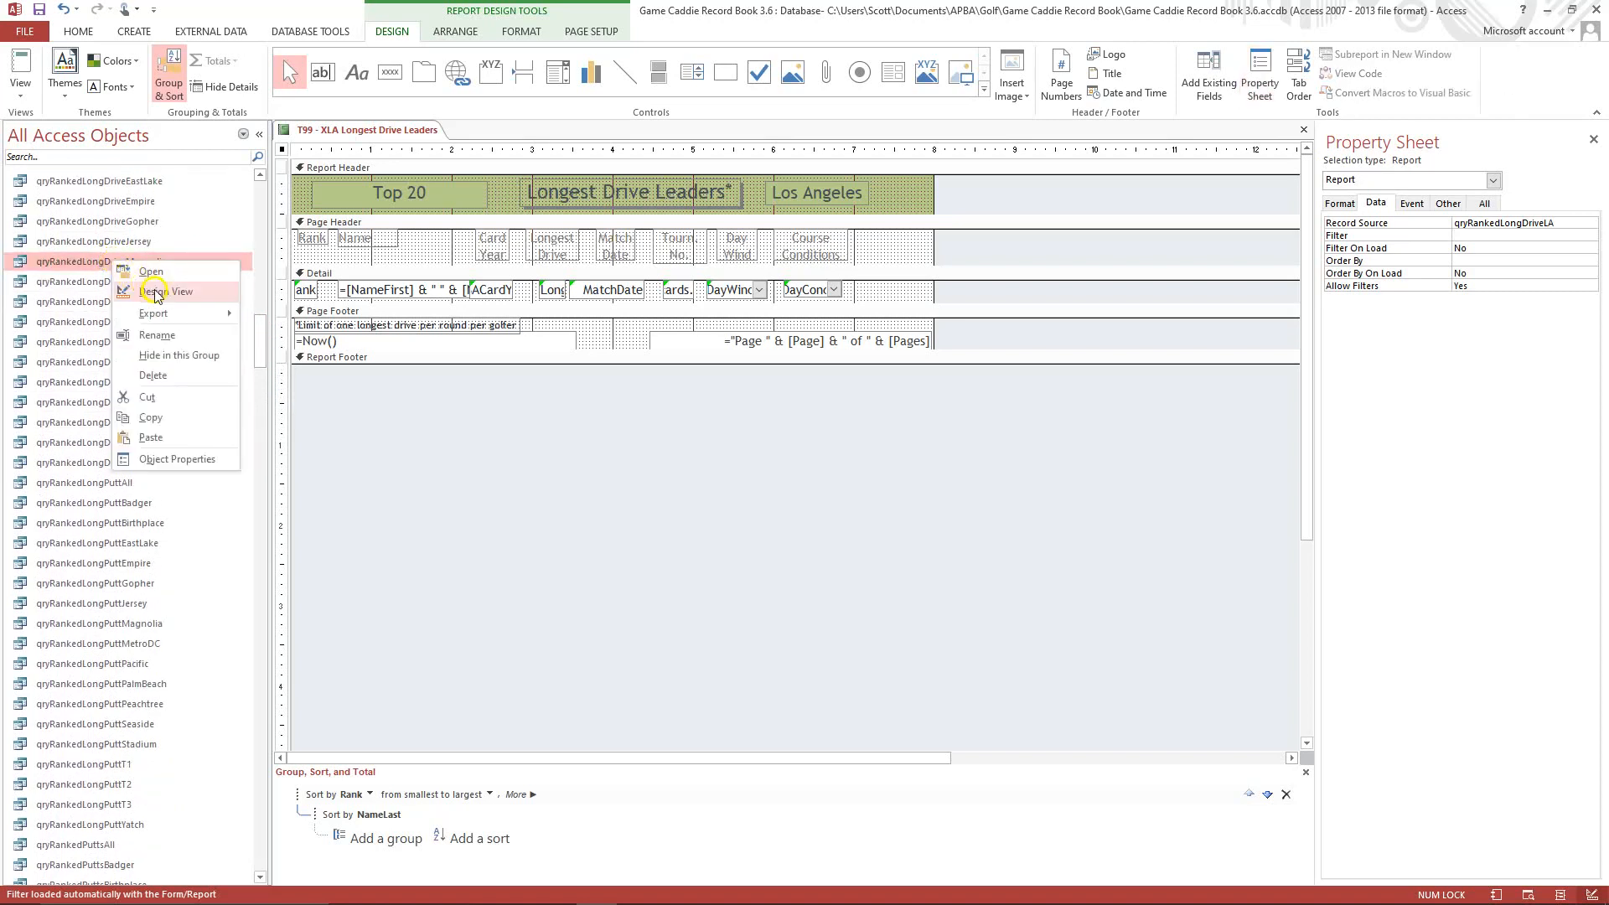
left_click(152, 422)
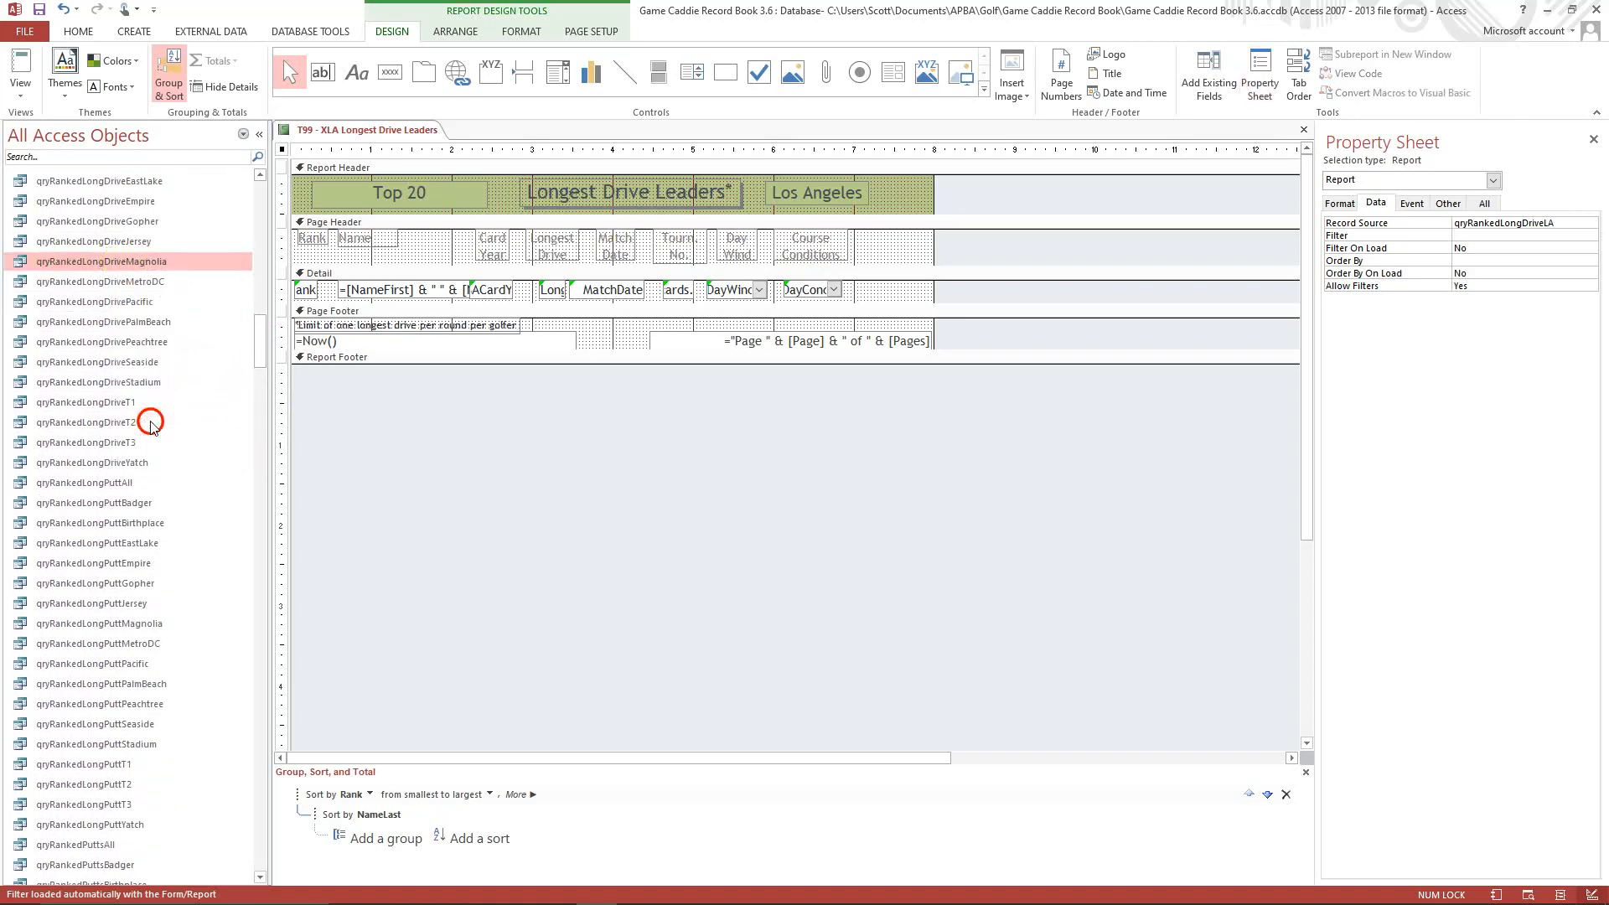
right_click(138, 321)
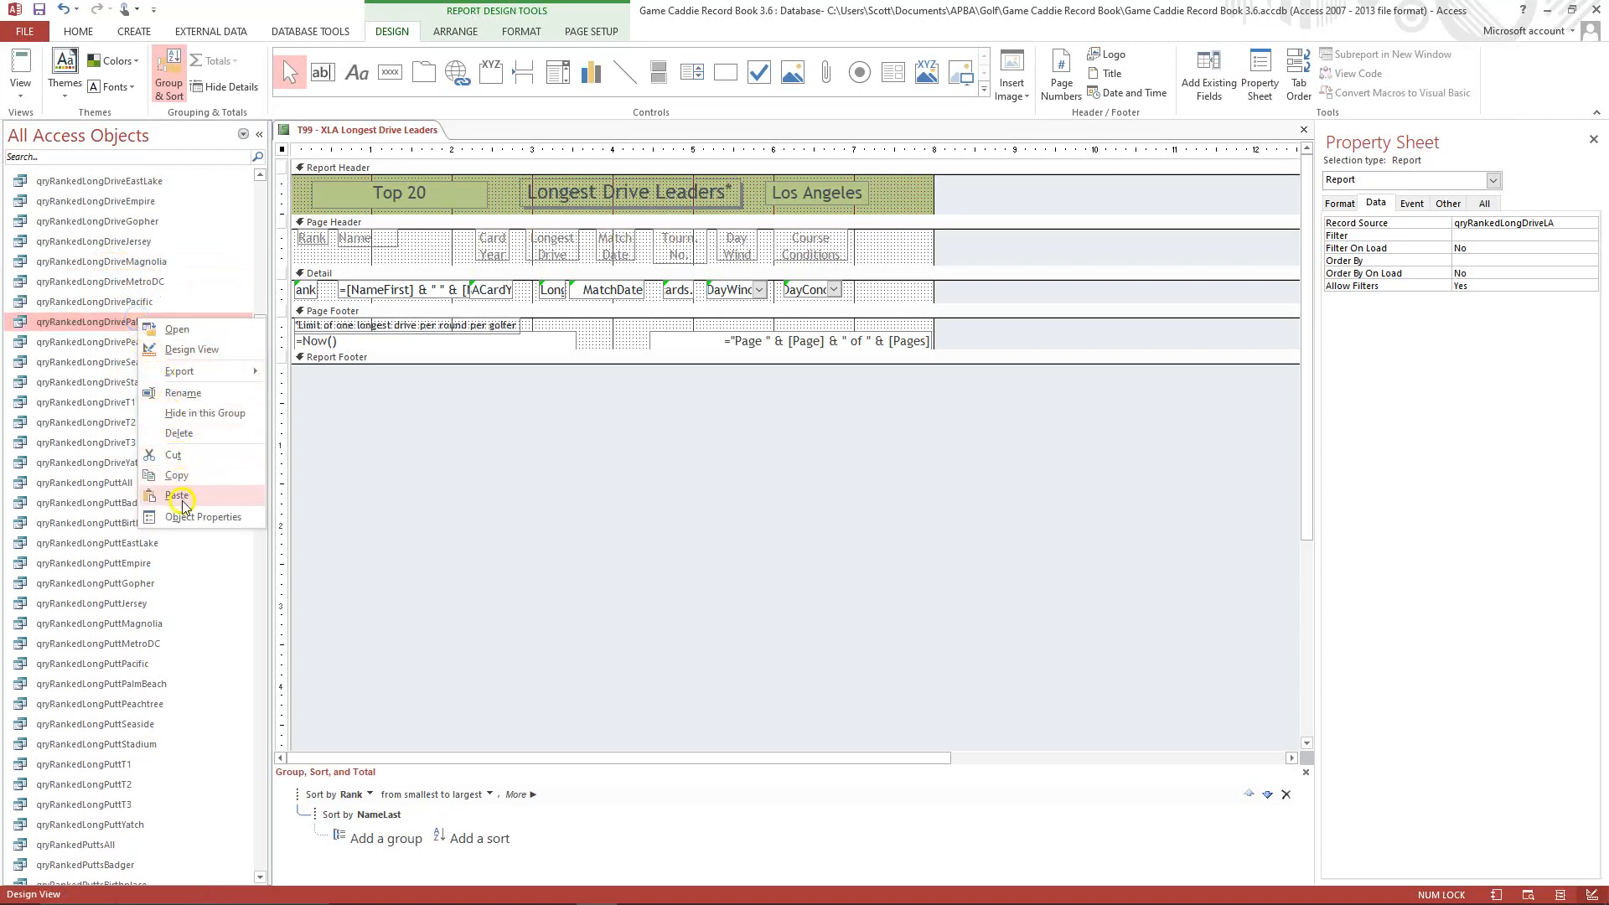
left_click(186, 496)
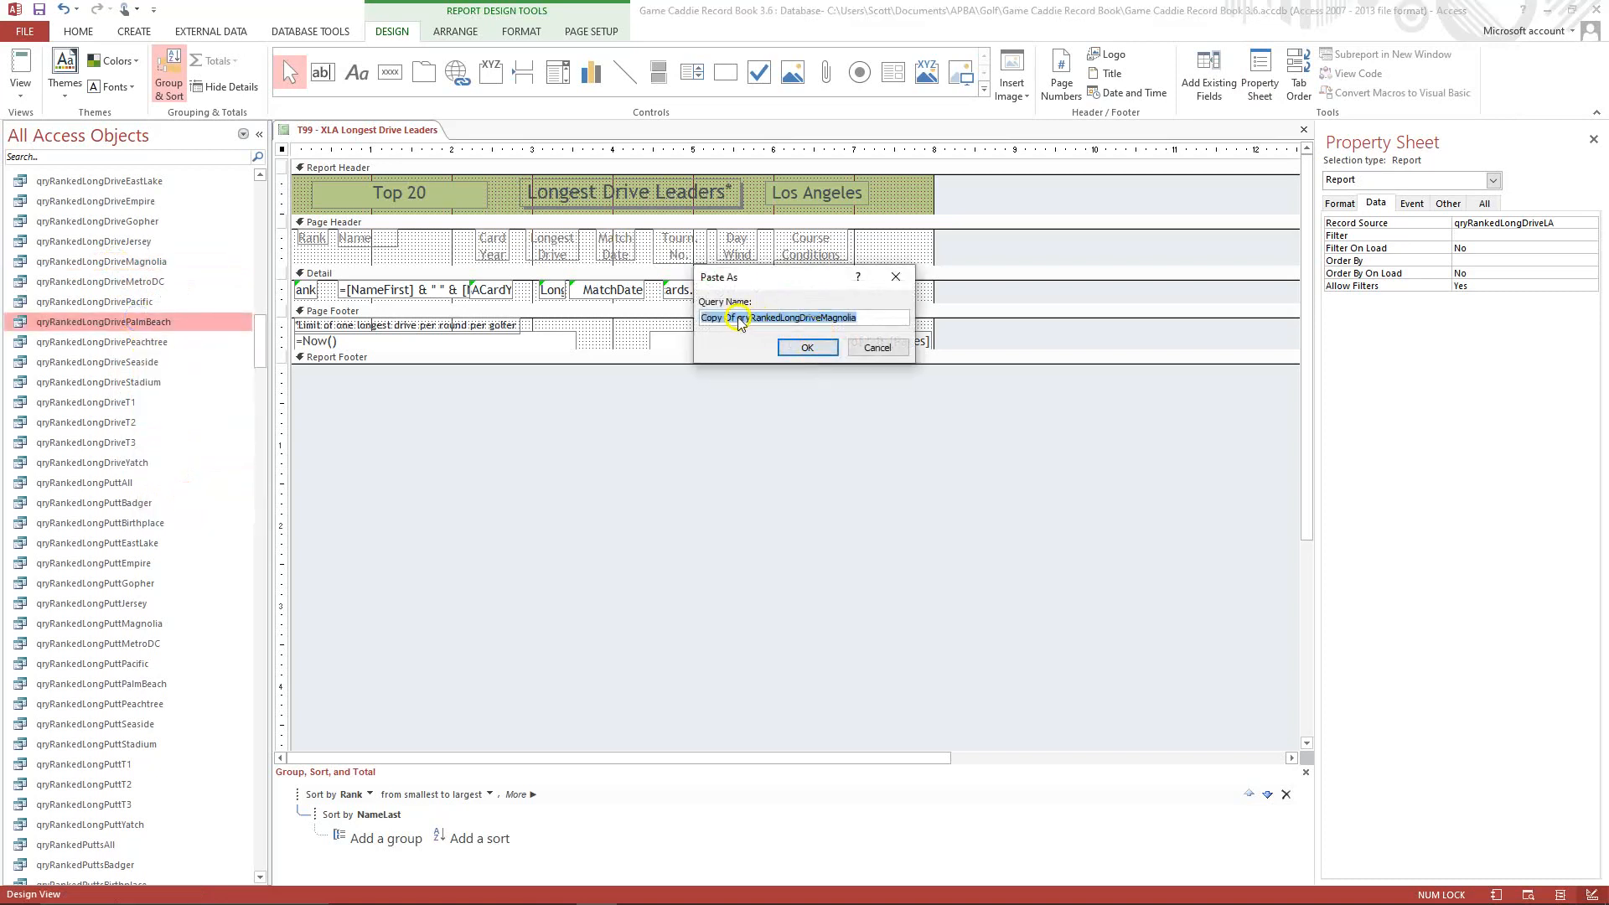
left_click(739, 320)
key("BackSpace")
key("BackSpace")
key("BackSpace")
key("BackSpace")
key("BackSpace")
key("BackSpace")
key("BackSpace")
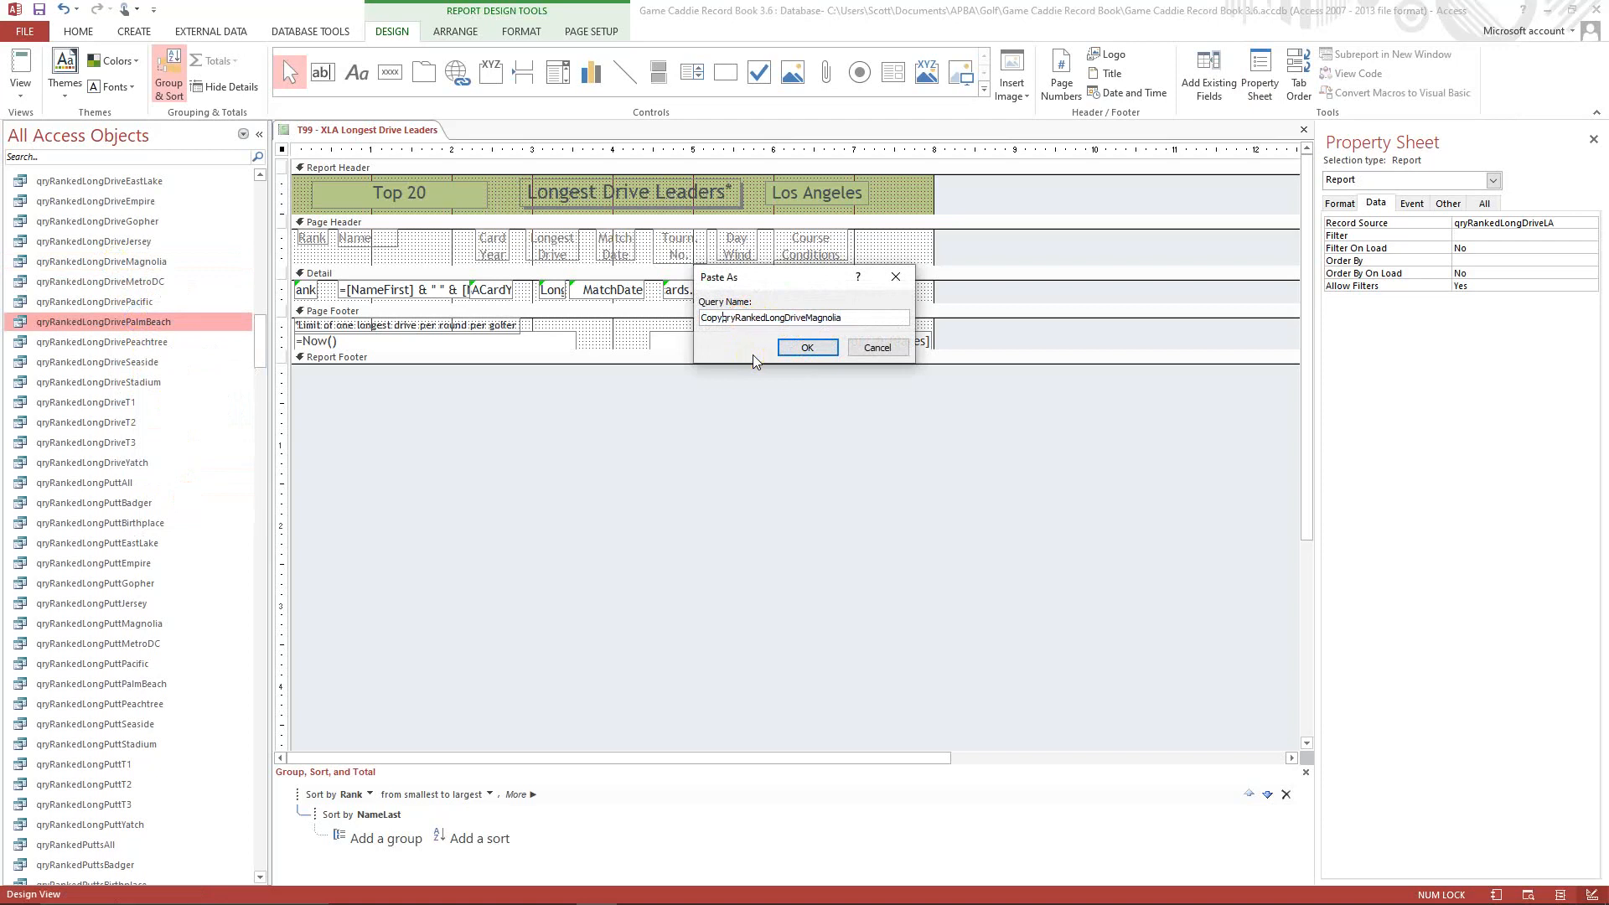
key("BackSpace")
left_click(807, 347)
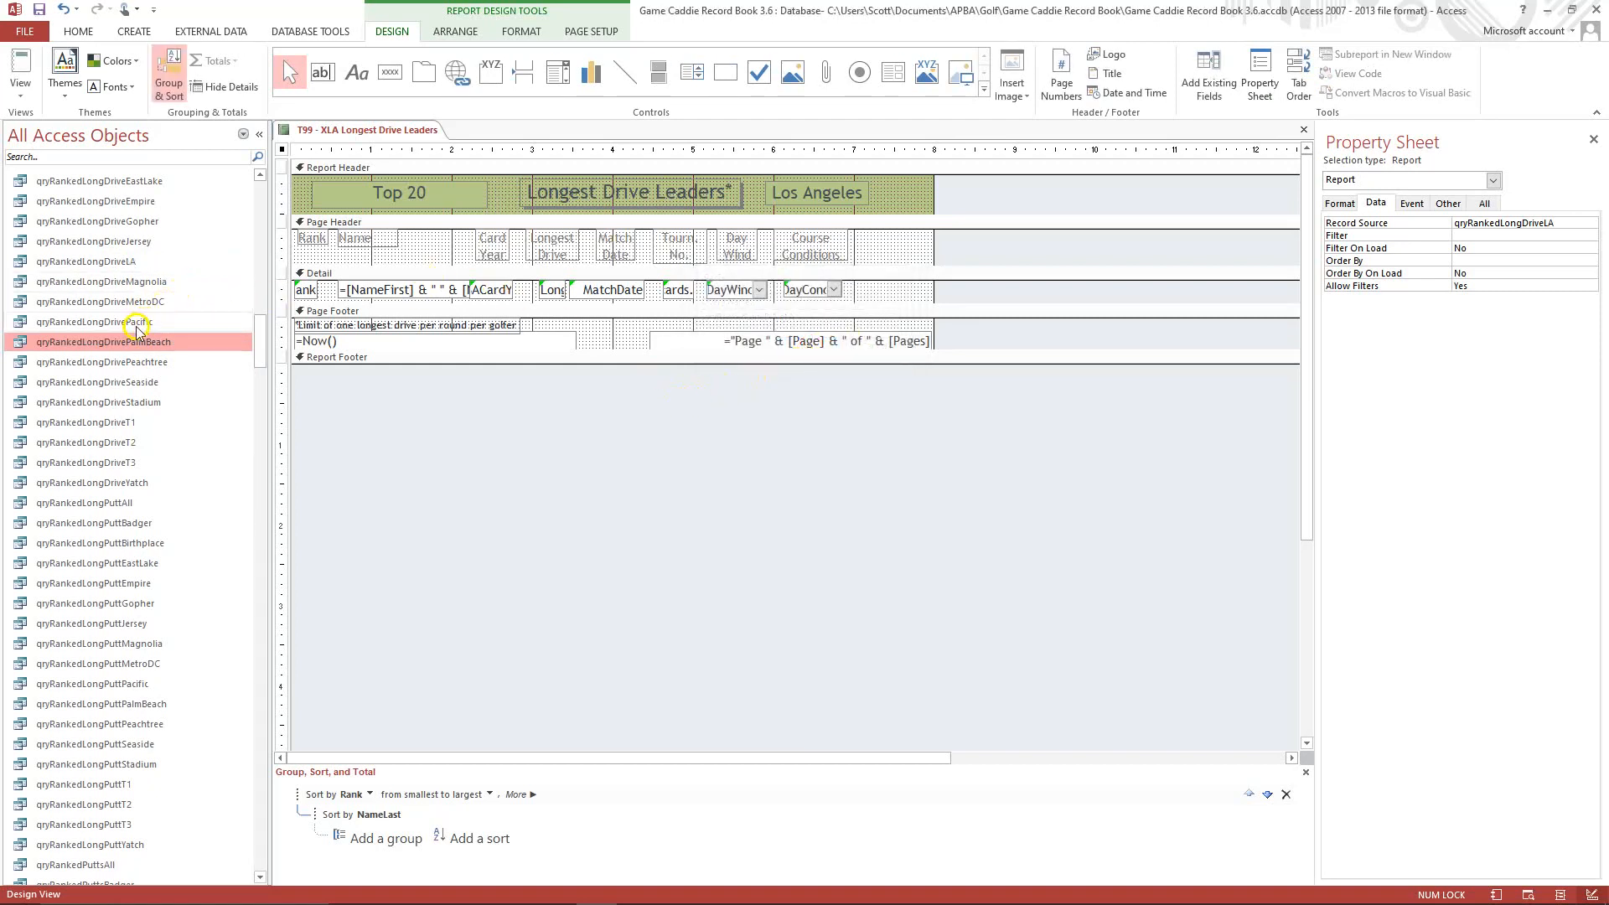
Open the qryRankedLongDriveLA query in Design View.
right_click(115, 268)
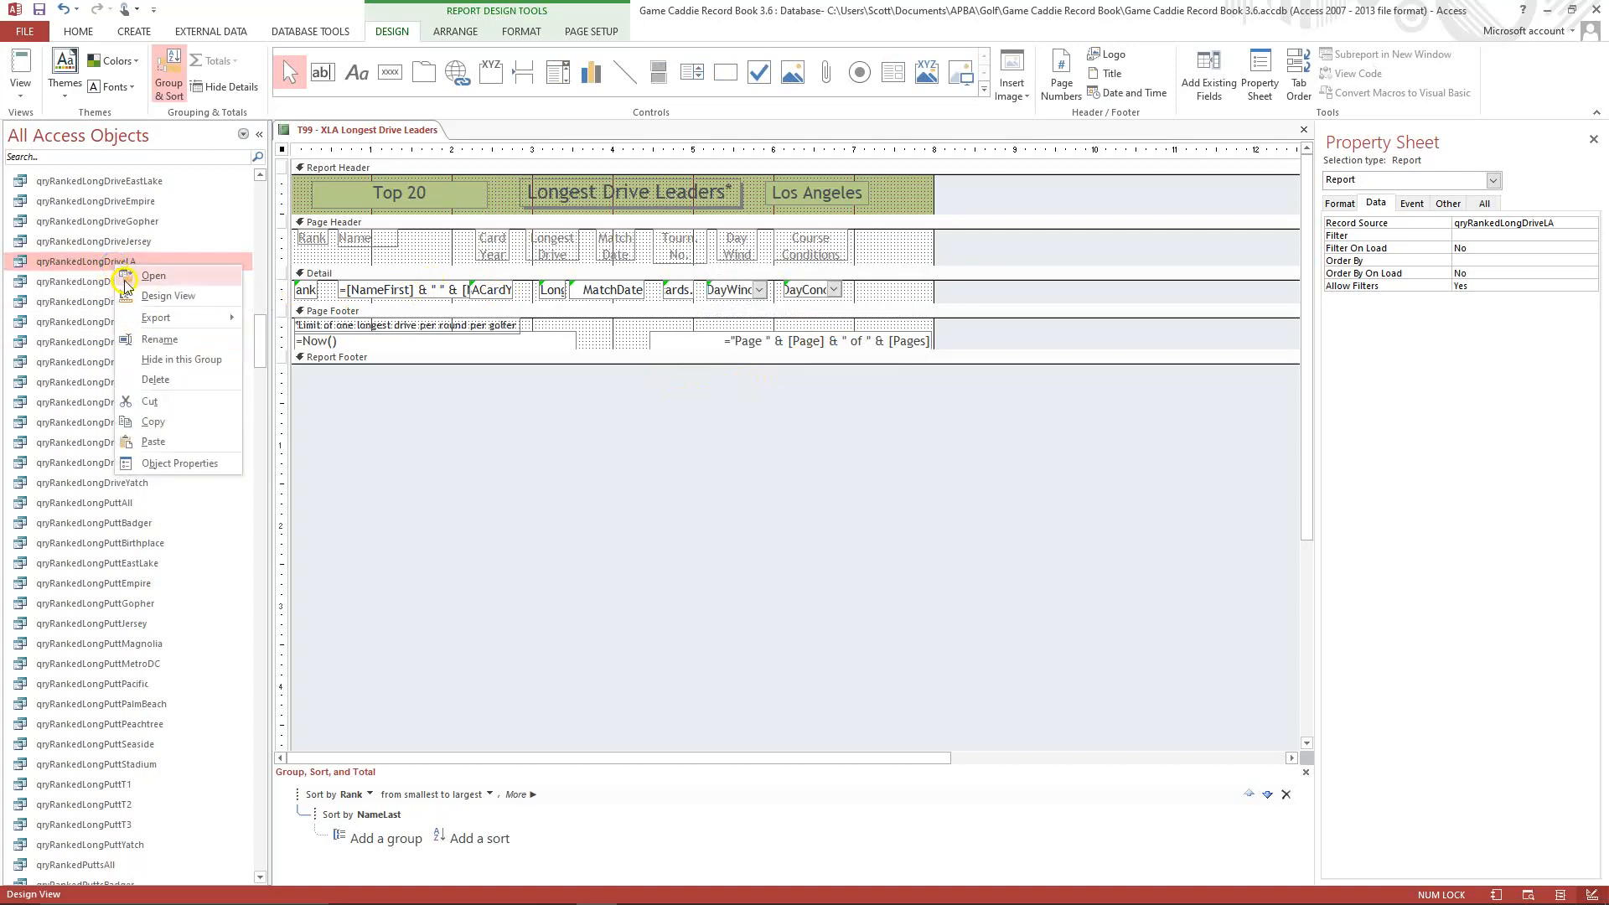
left_click(138, 297)
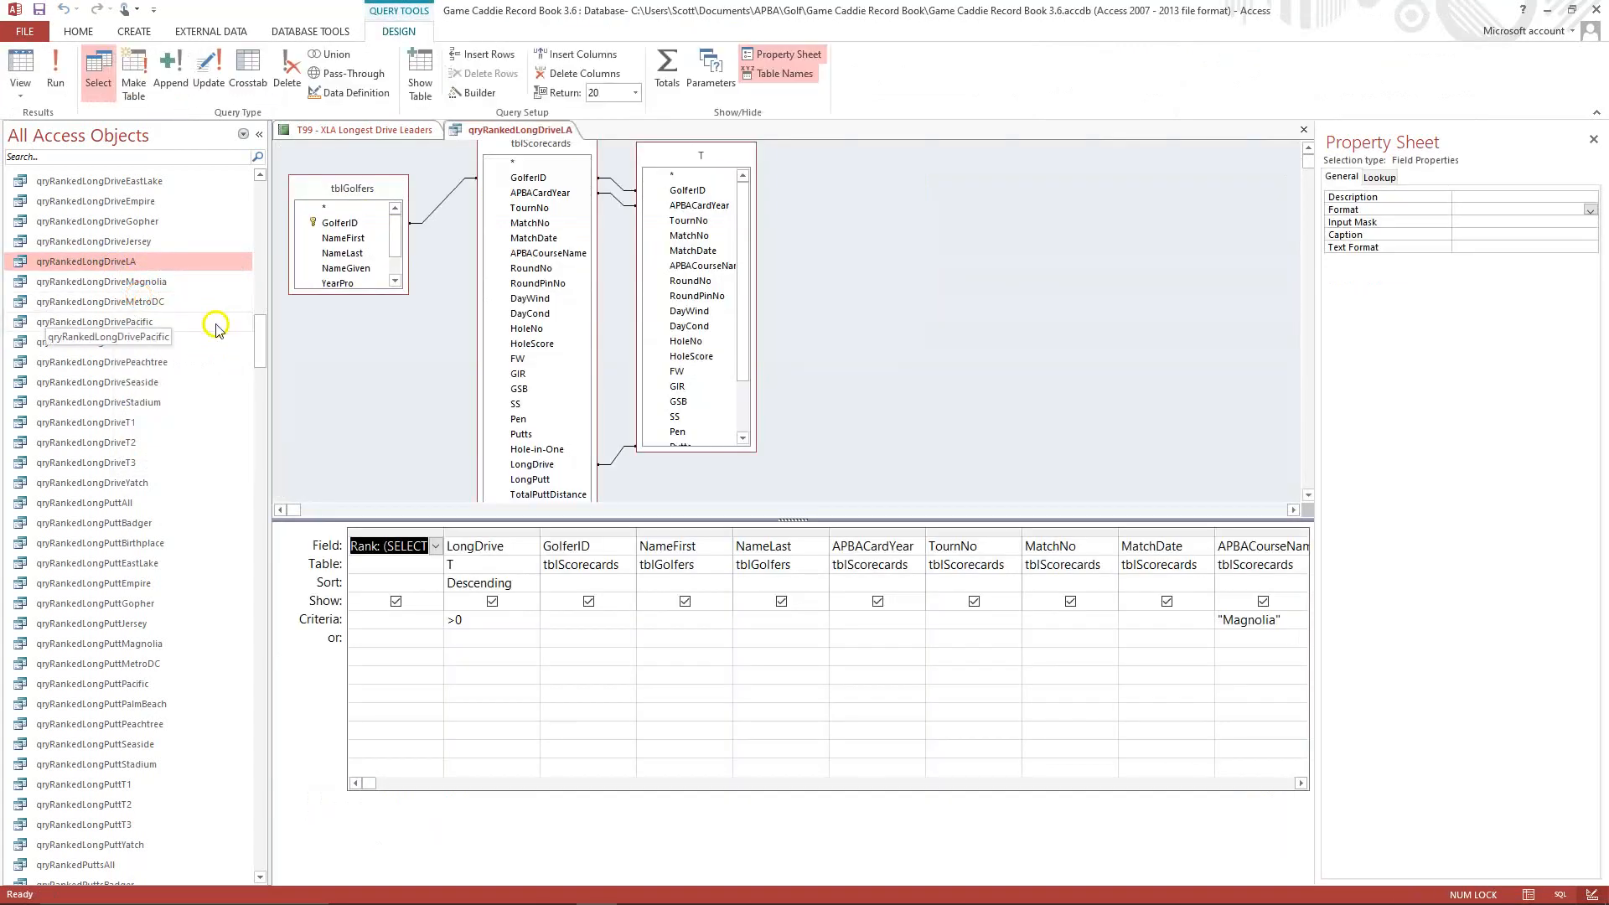
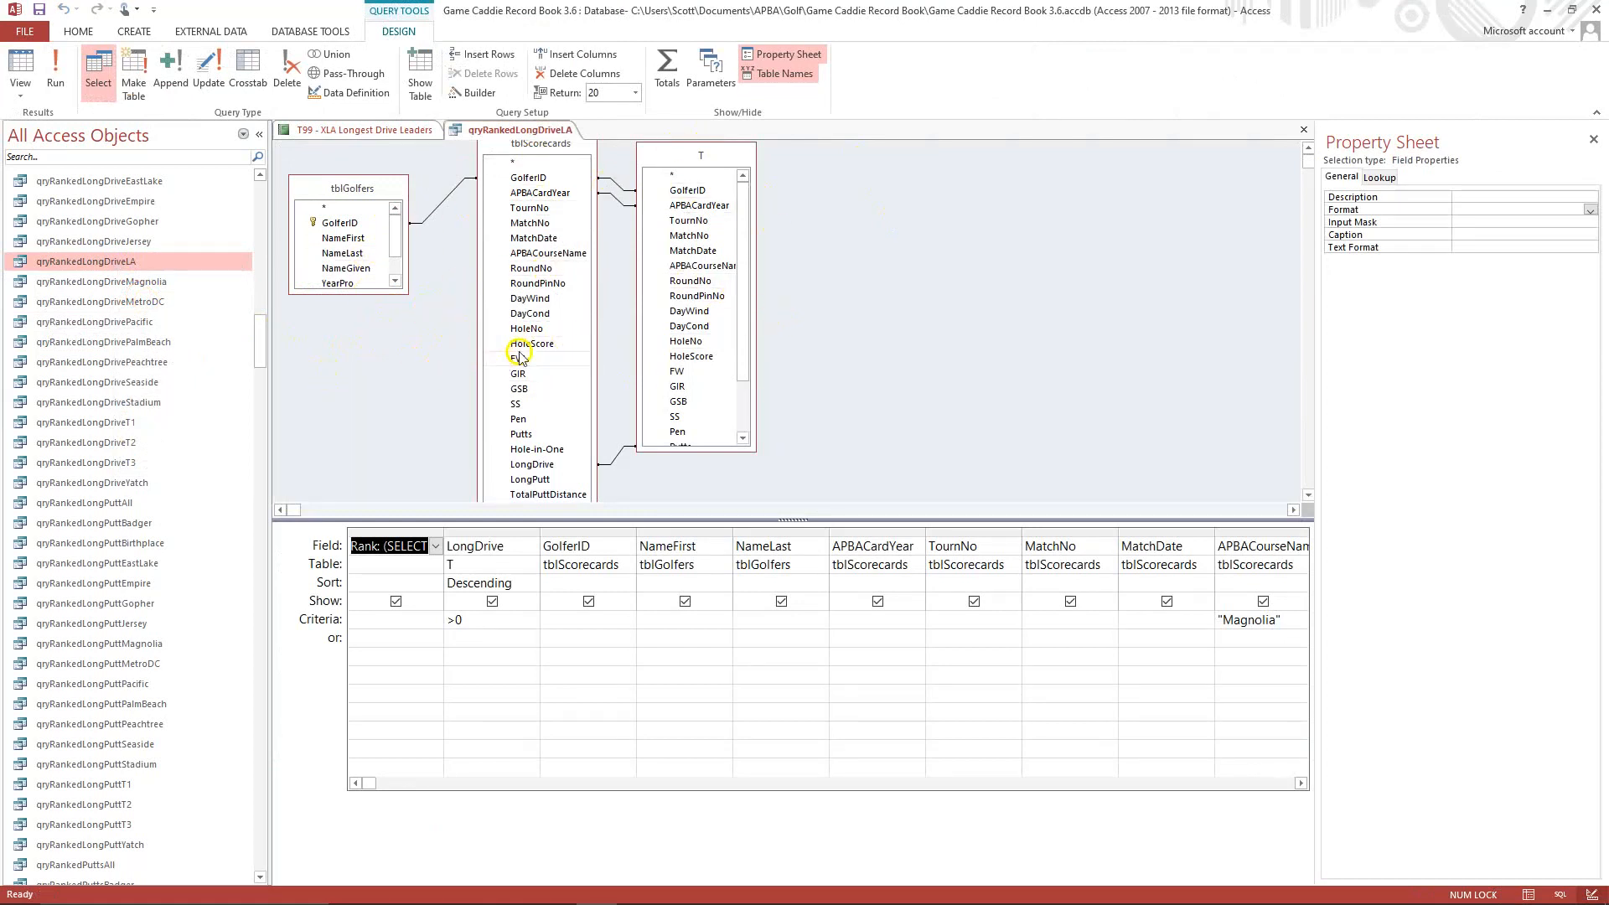
Change the course name in the Rank field's expression to Los Angeles.
left_click(393, 544)
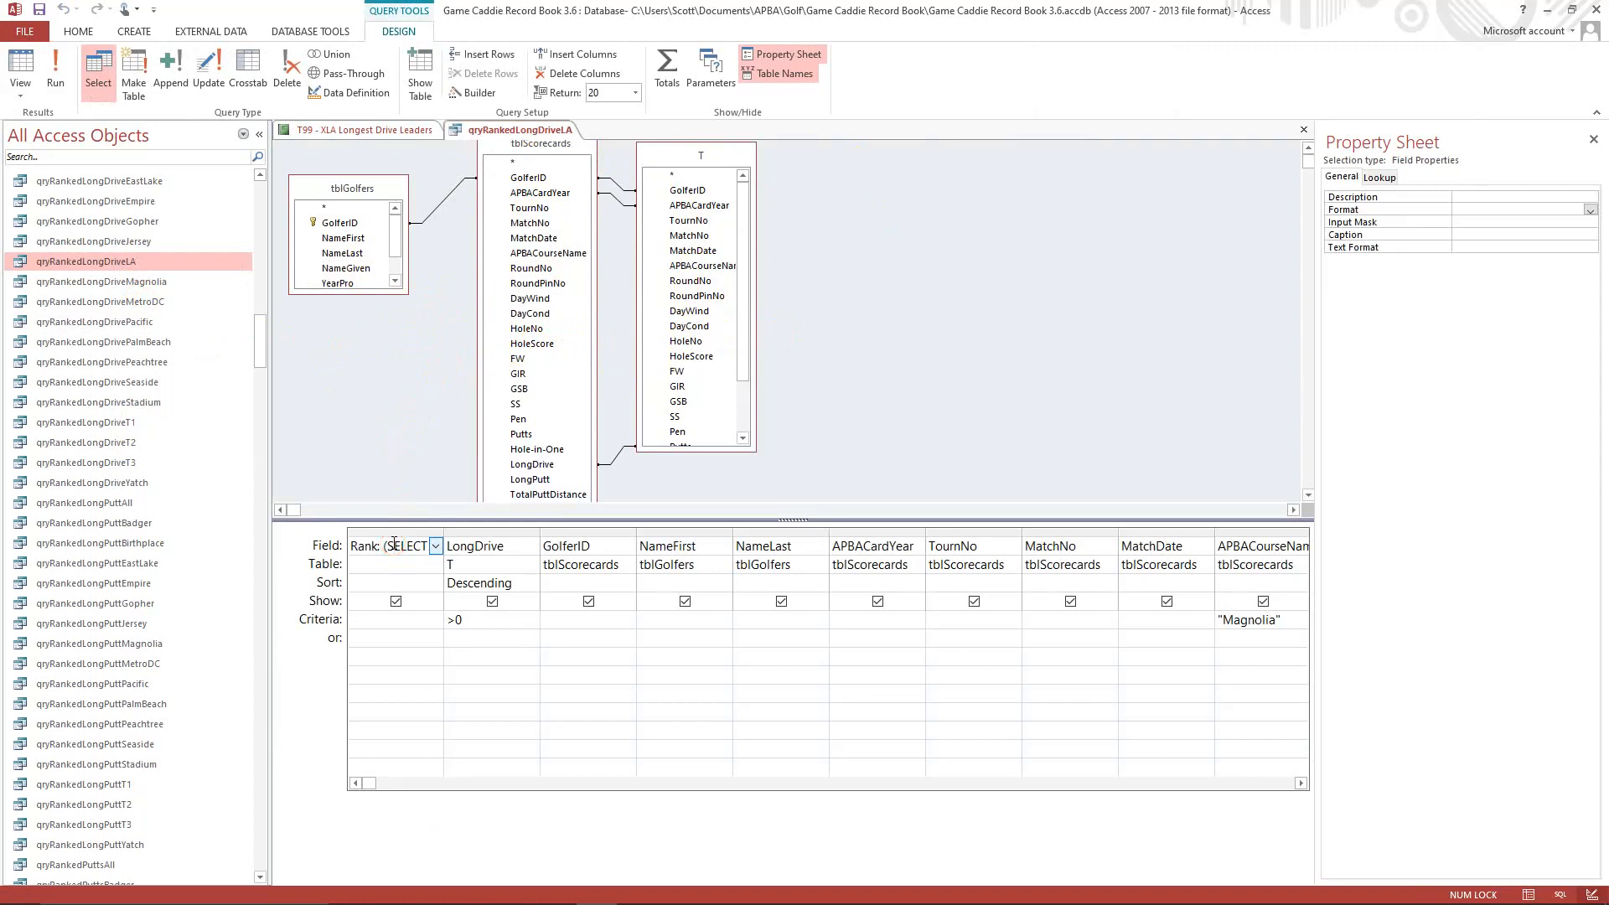
key("shift+F2")
left_click(737, 370)
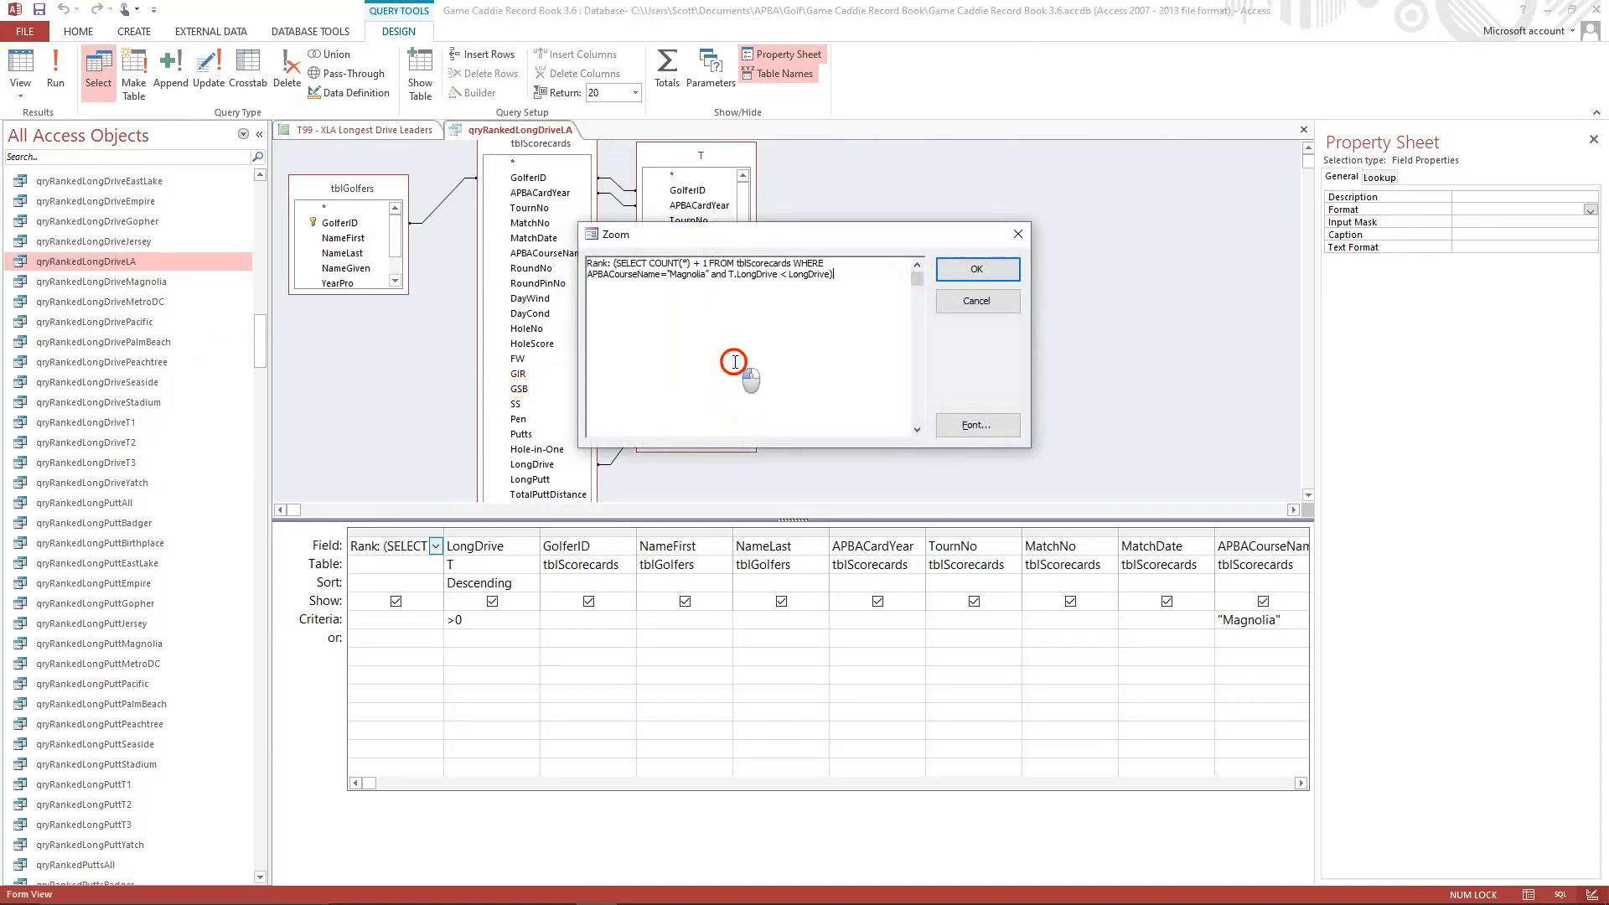
left_click(669, 274)
key("Delete")
key("Delete")
key("Delete")
key("Delete")
key("Delete")
key("Delete")
key("Delete")
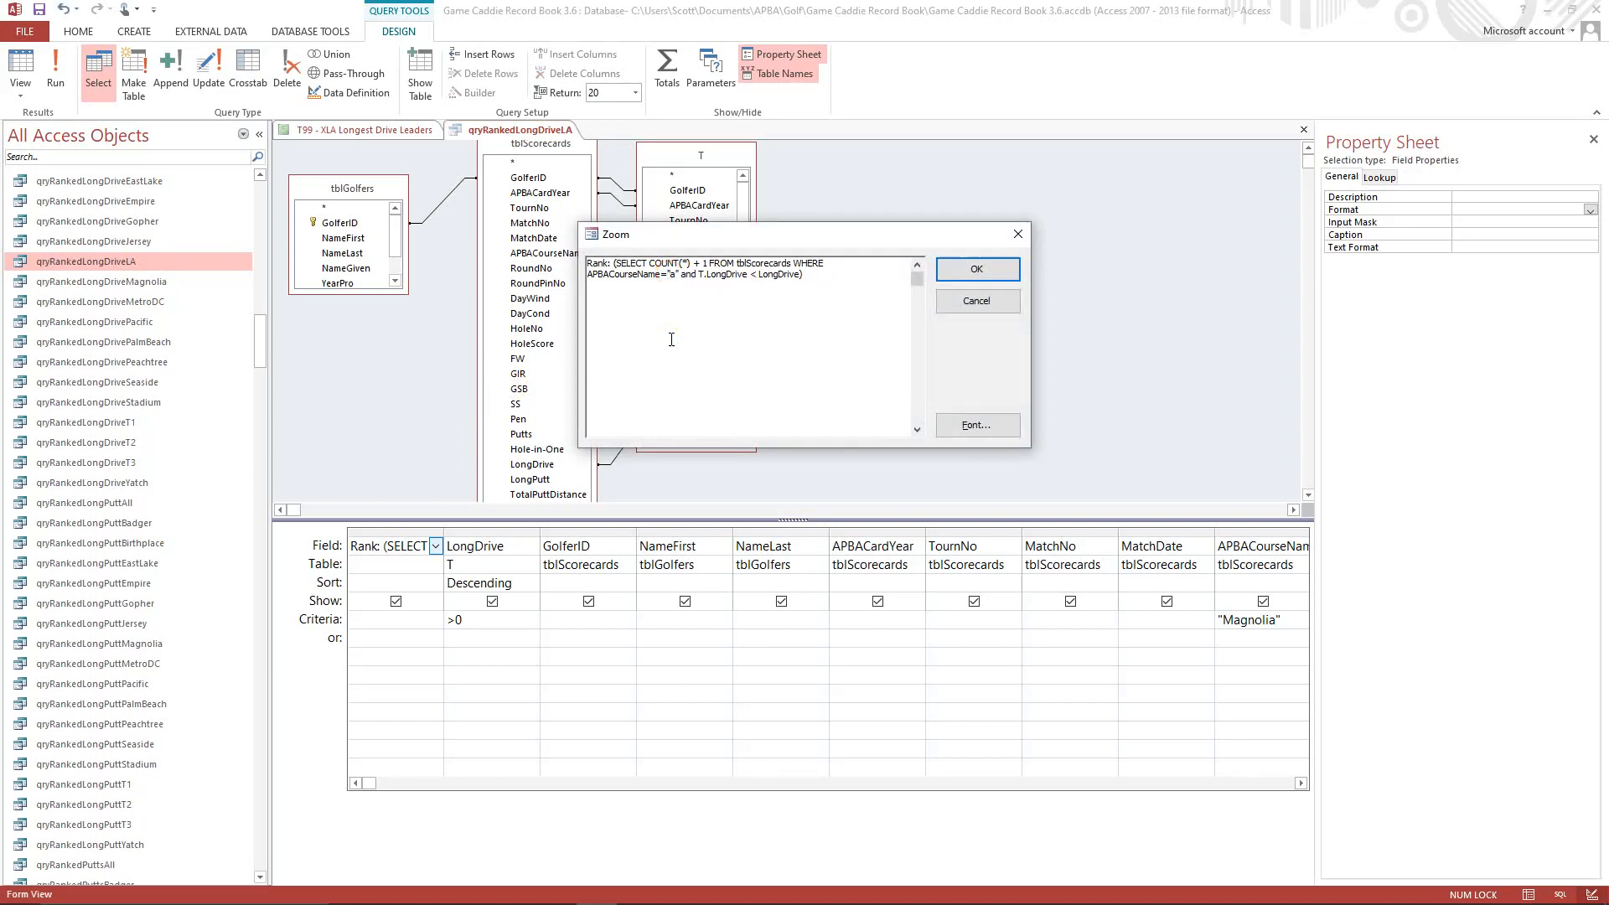
key("Delete")
type("Los Angeles")
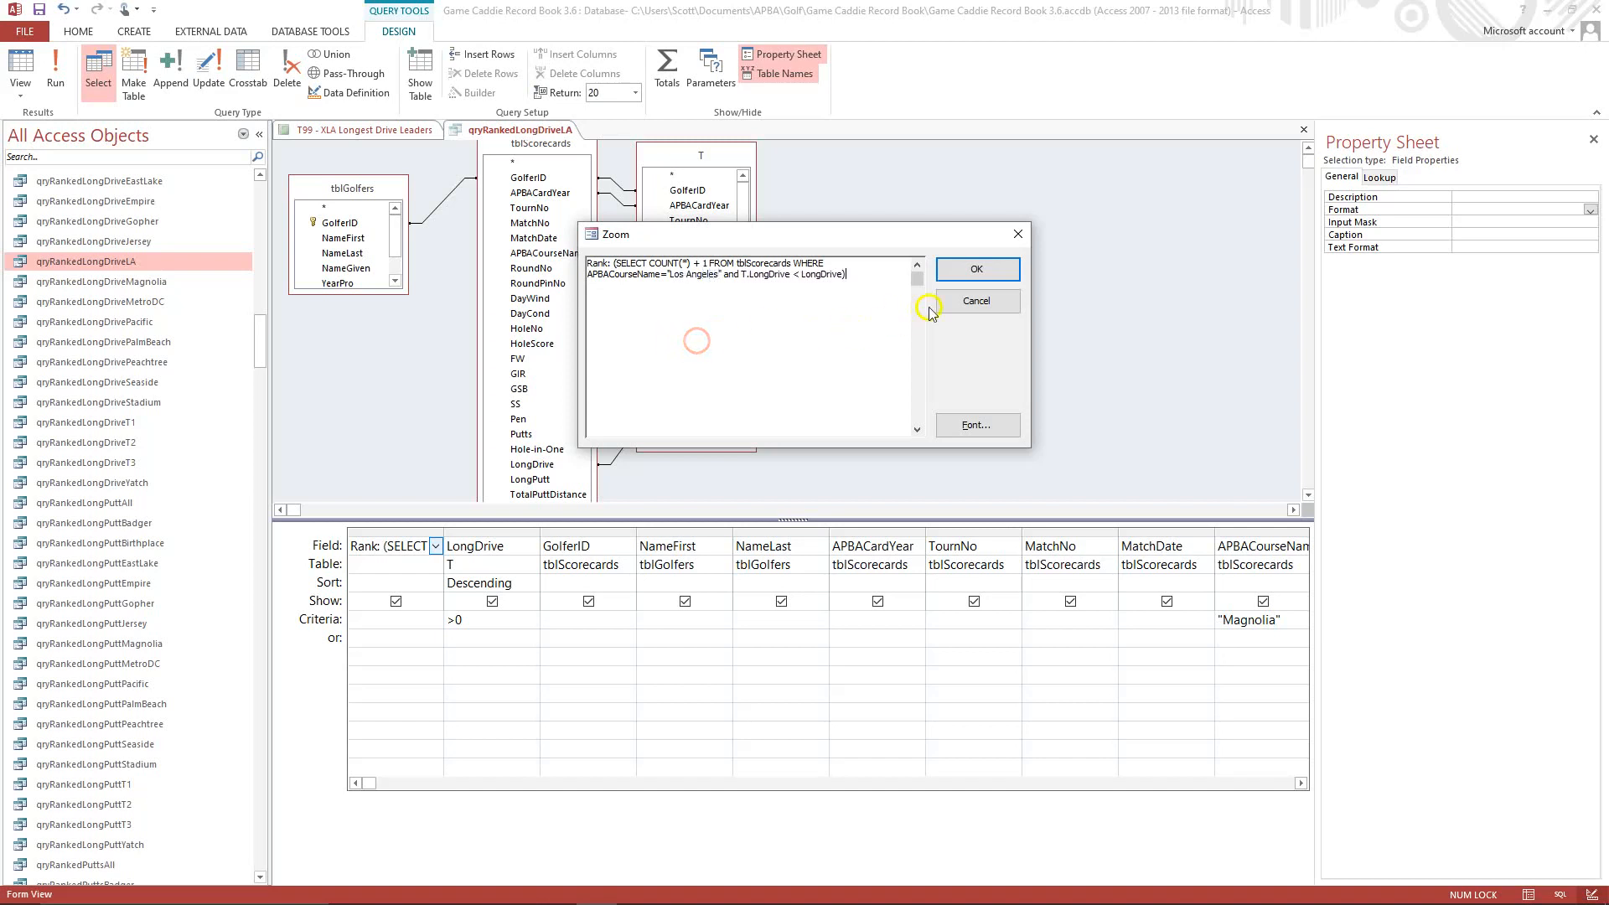
left_click(993, 271)
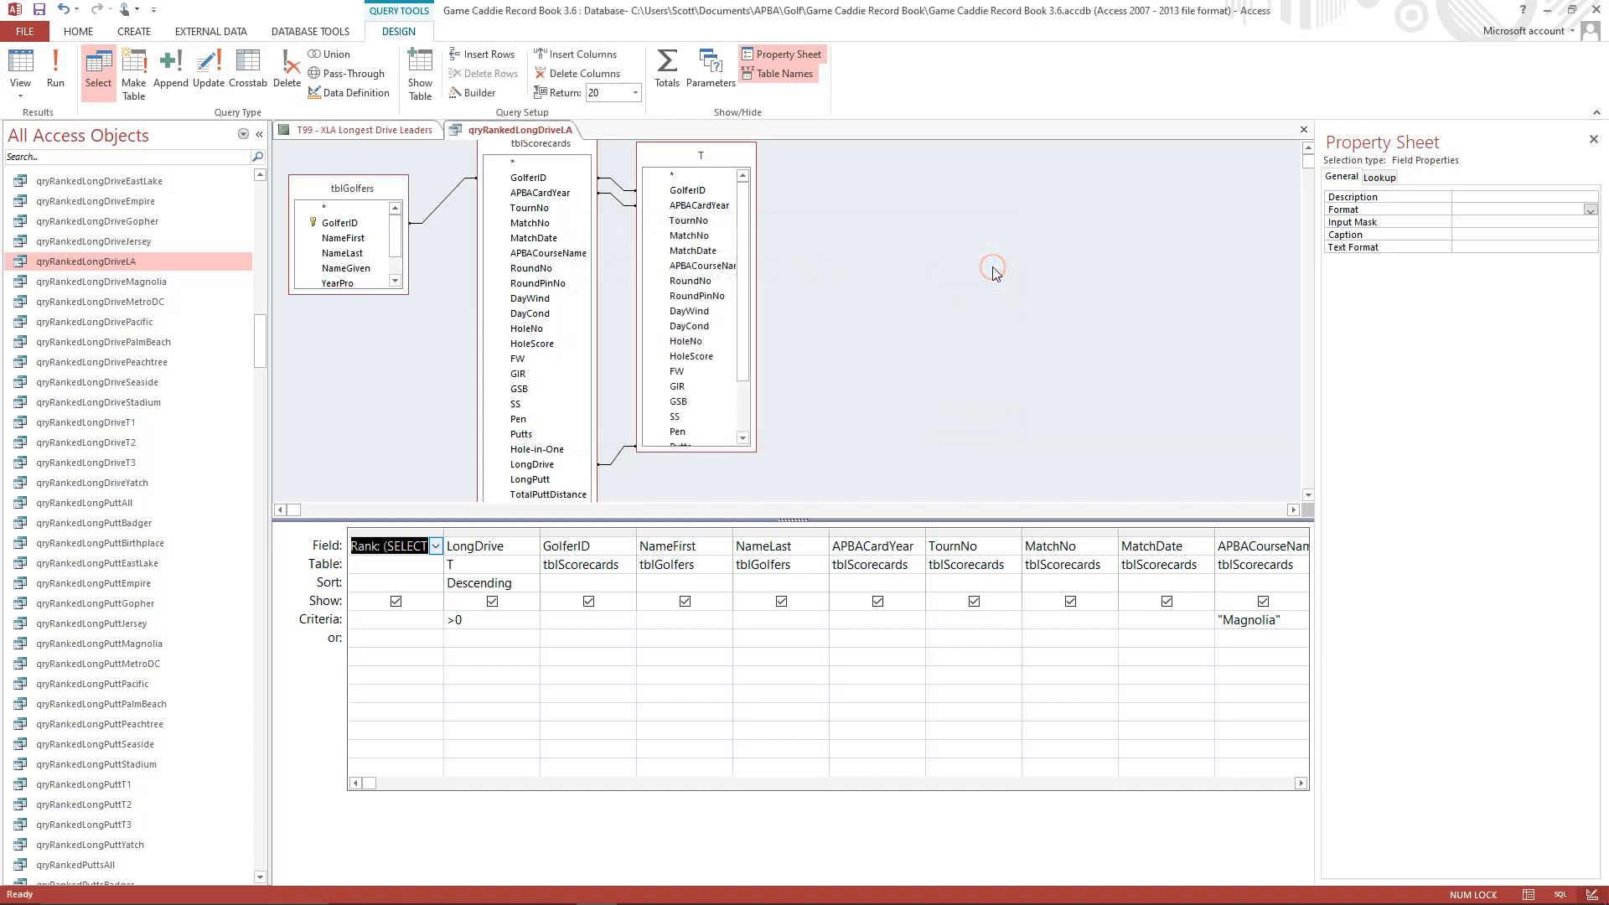
Replace Magnolia with Los Angeles in the APBACourseName criteria of the query.
left_click(1223, 616)
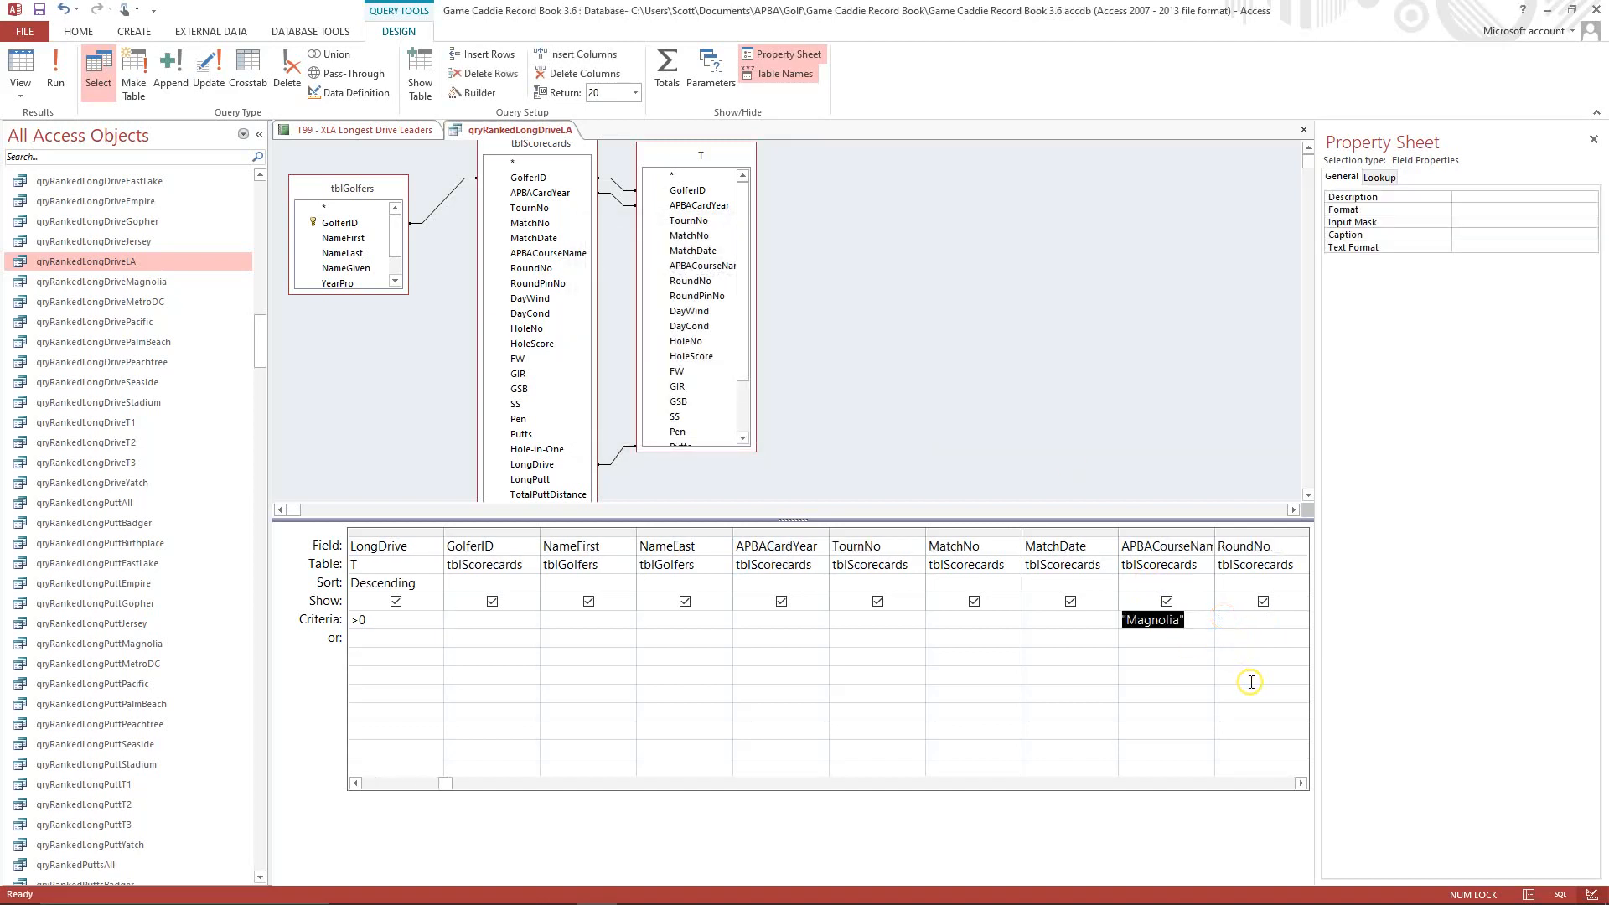
left_click(1133, 627)
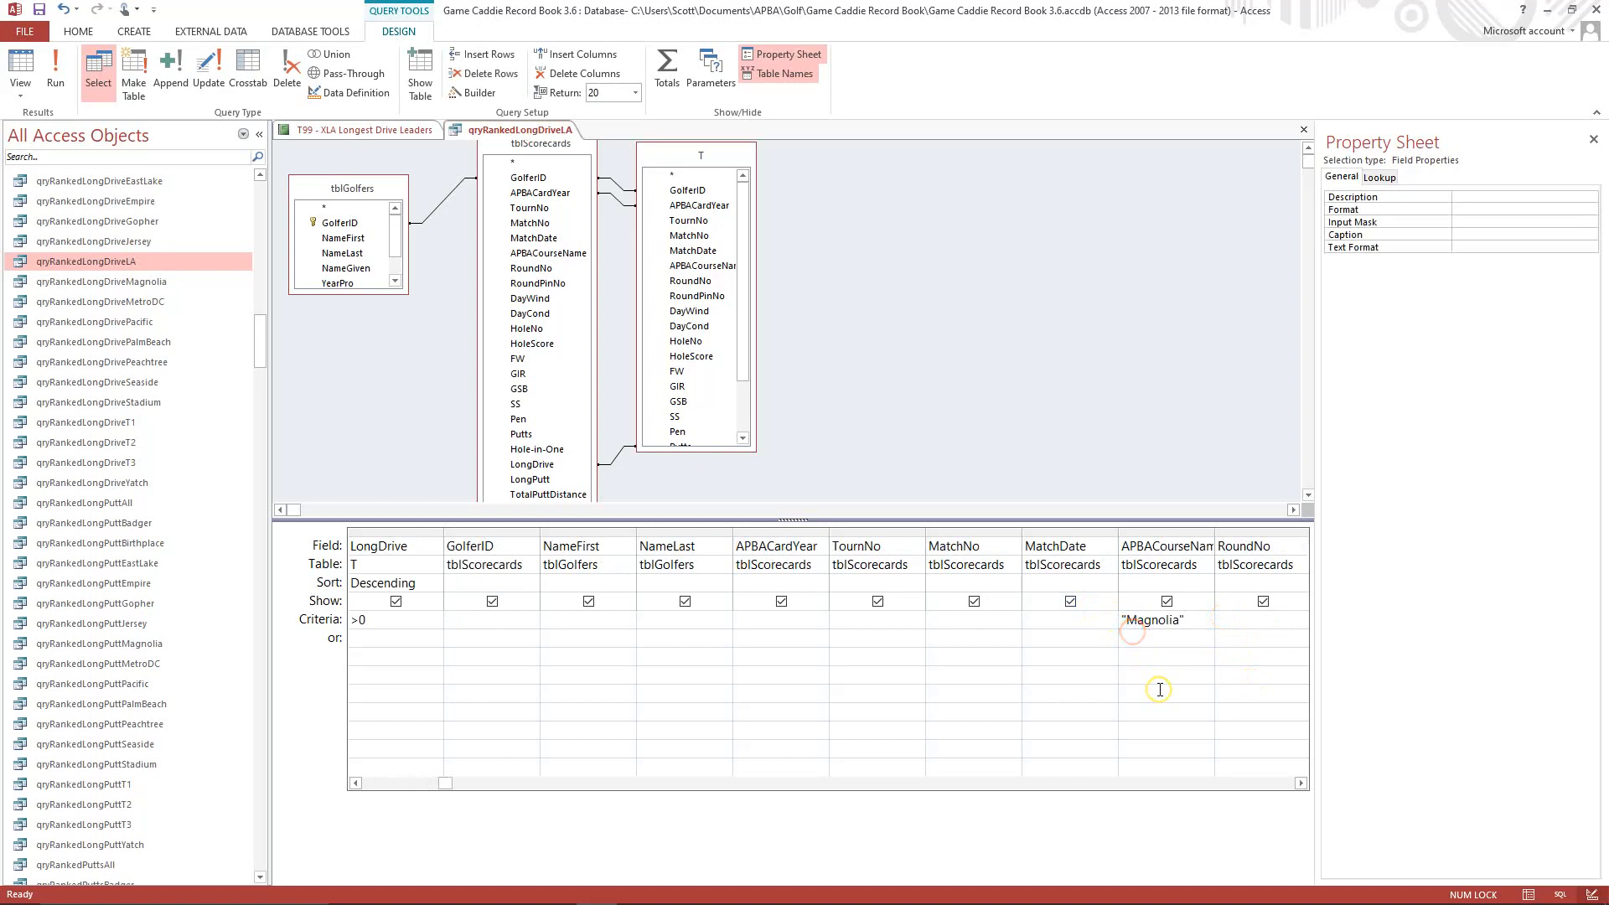
key("Delete")
key("Delete")
left_click(1131, 630)
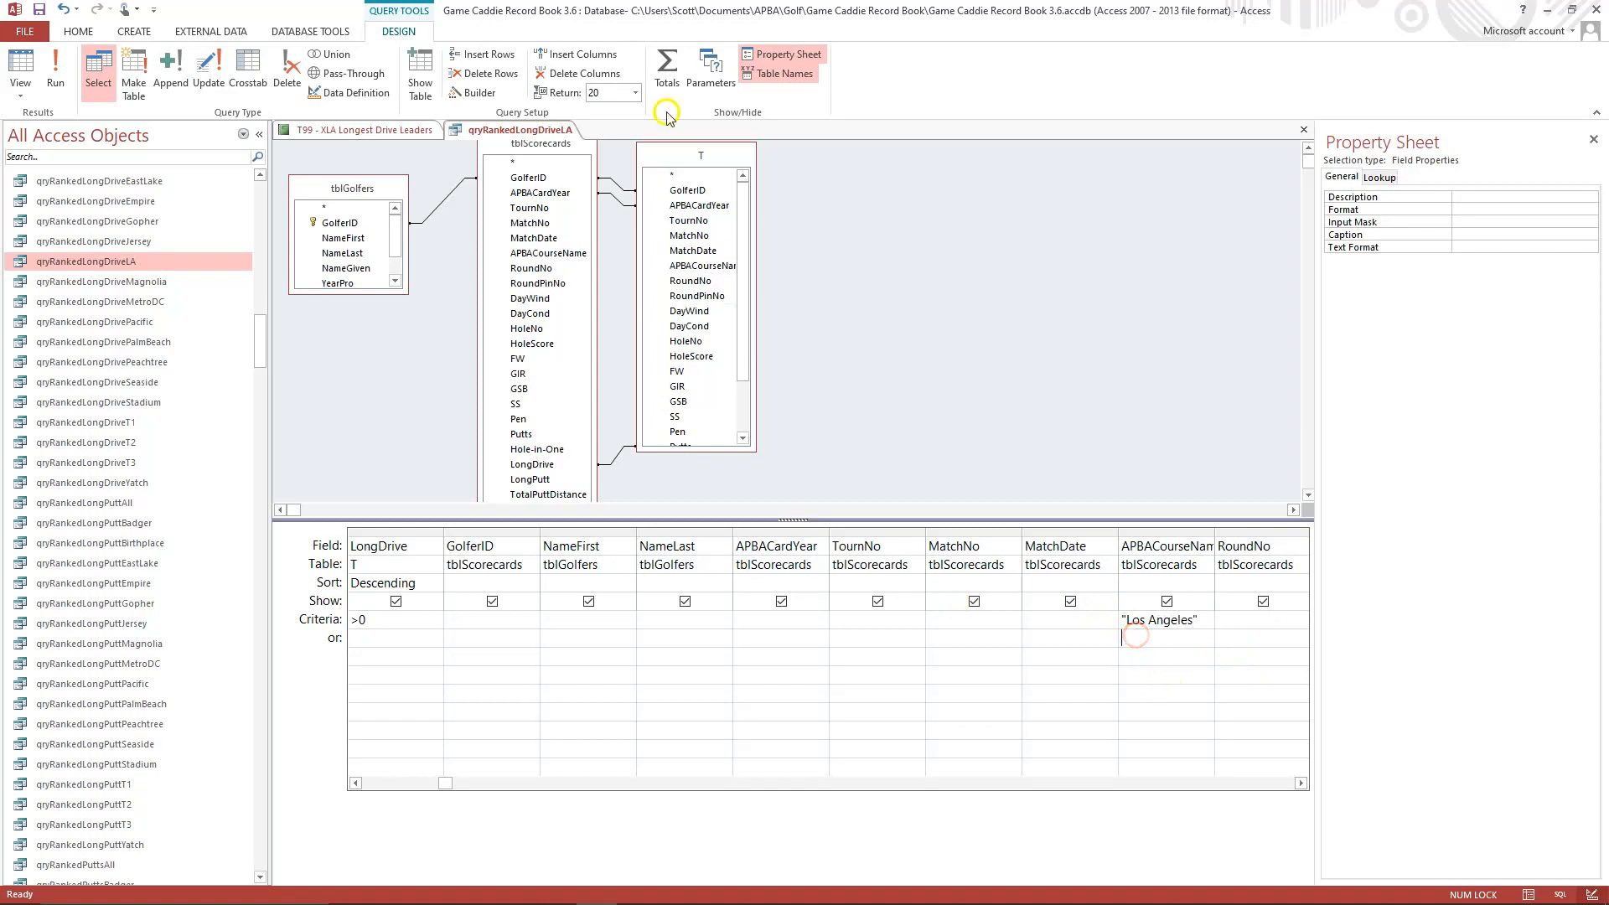
Look at the query's Return setting and its available row limits without choosing another one.
left_click(76, 64)
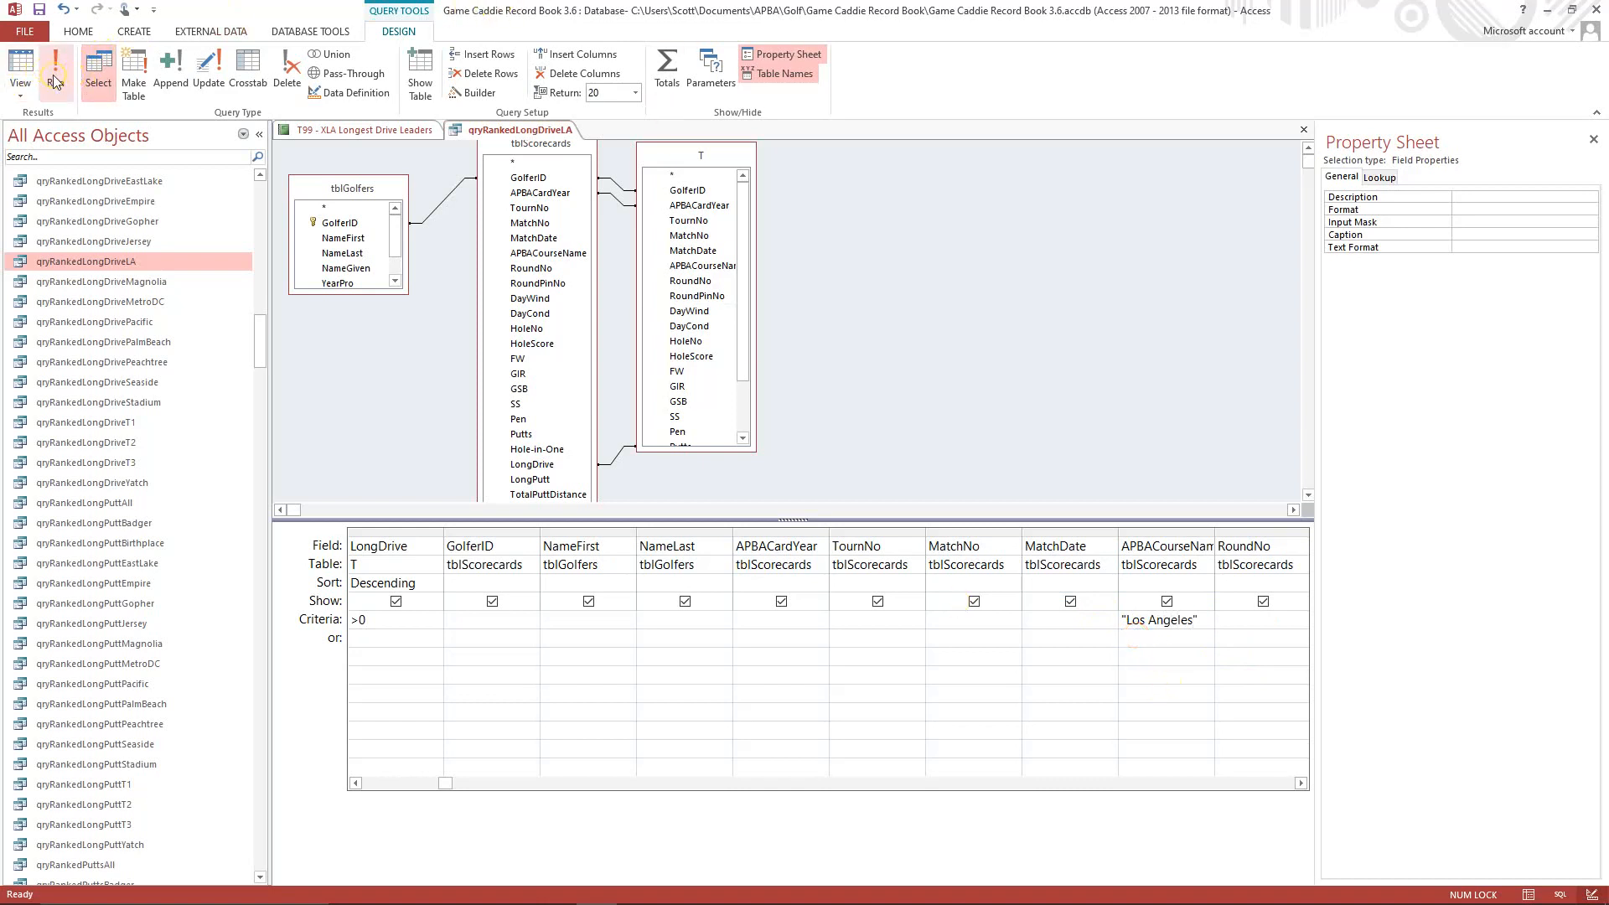
left_click(600, 98)
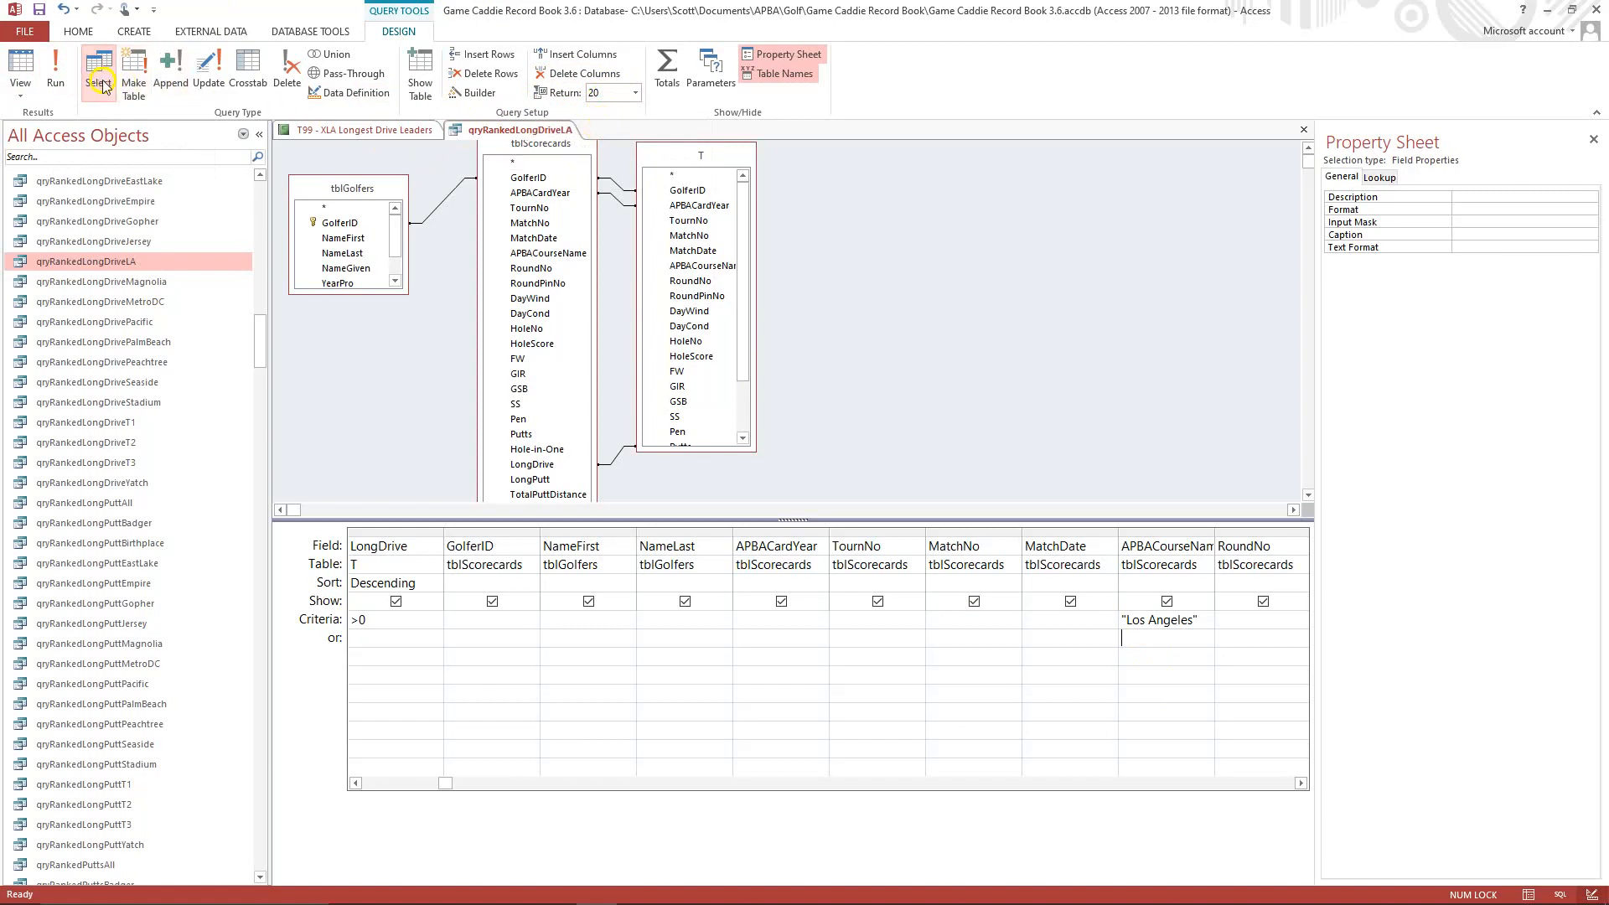
left_click(20, 91)
left_click(56, 80)
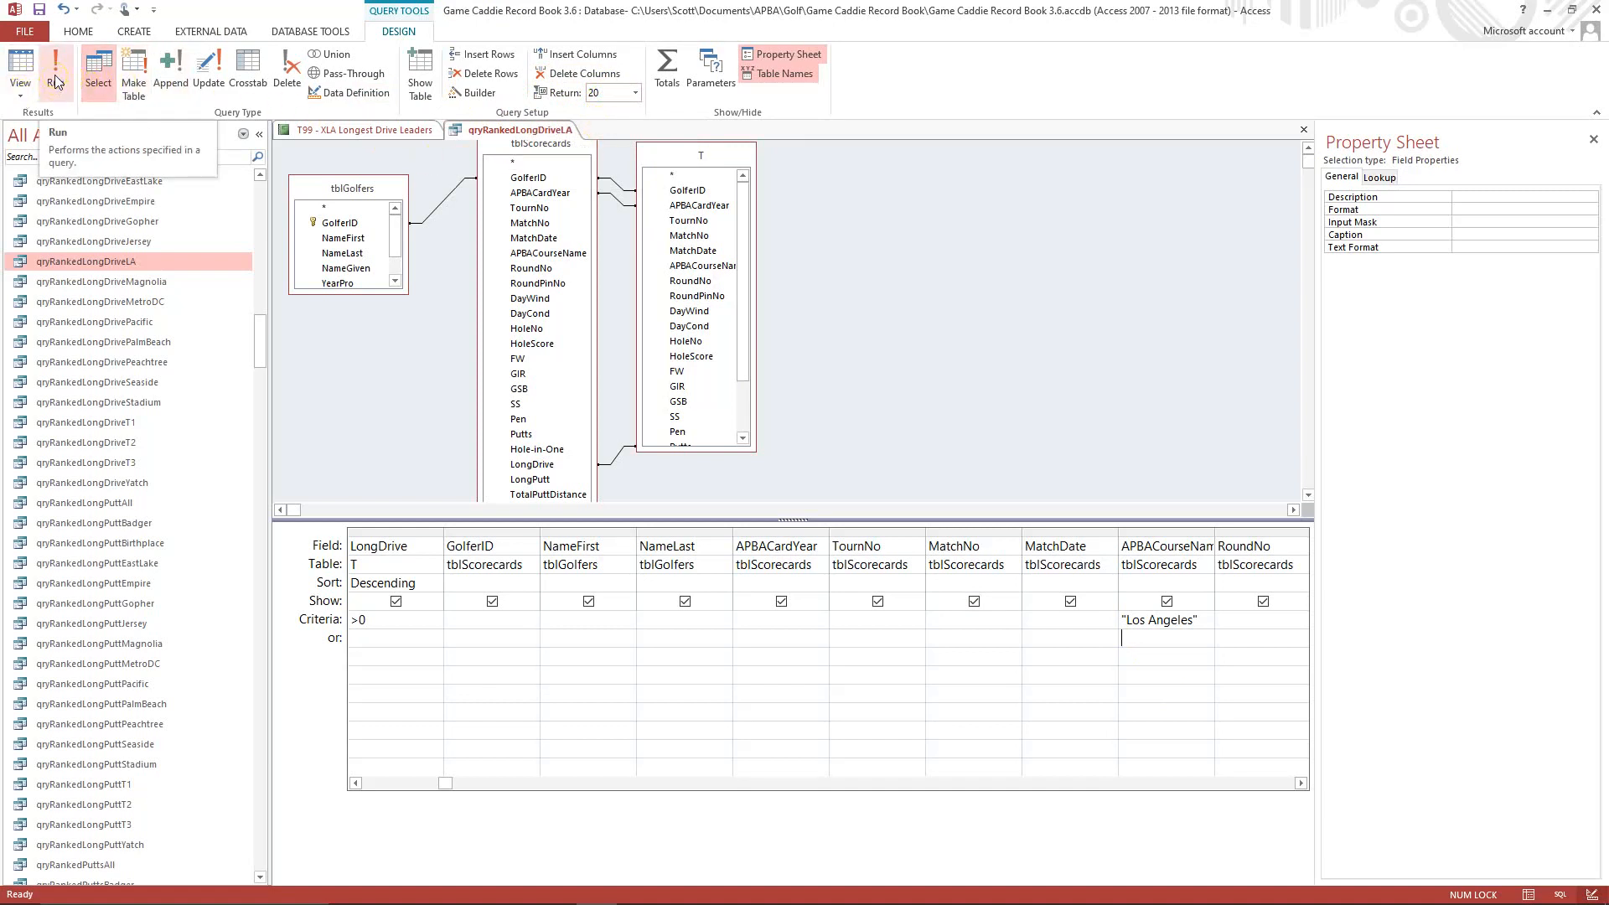
left_click(587, 96)
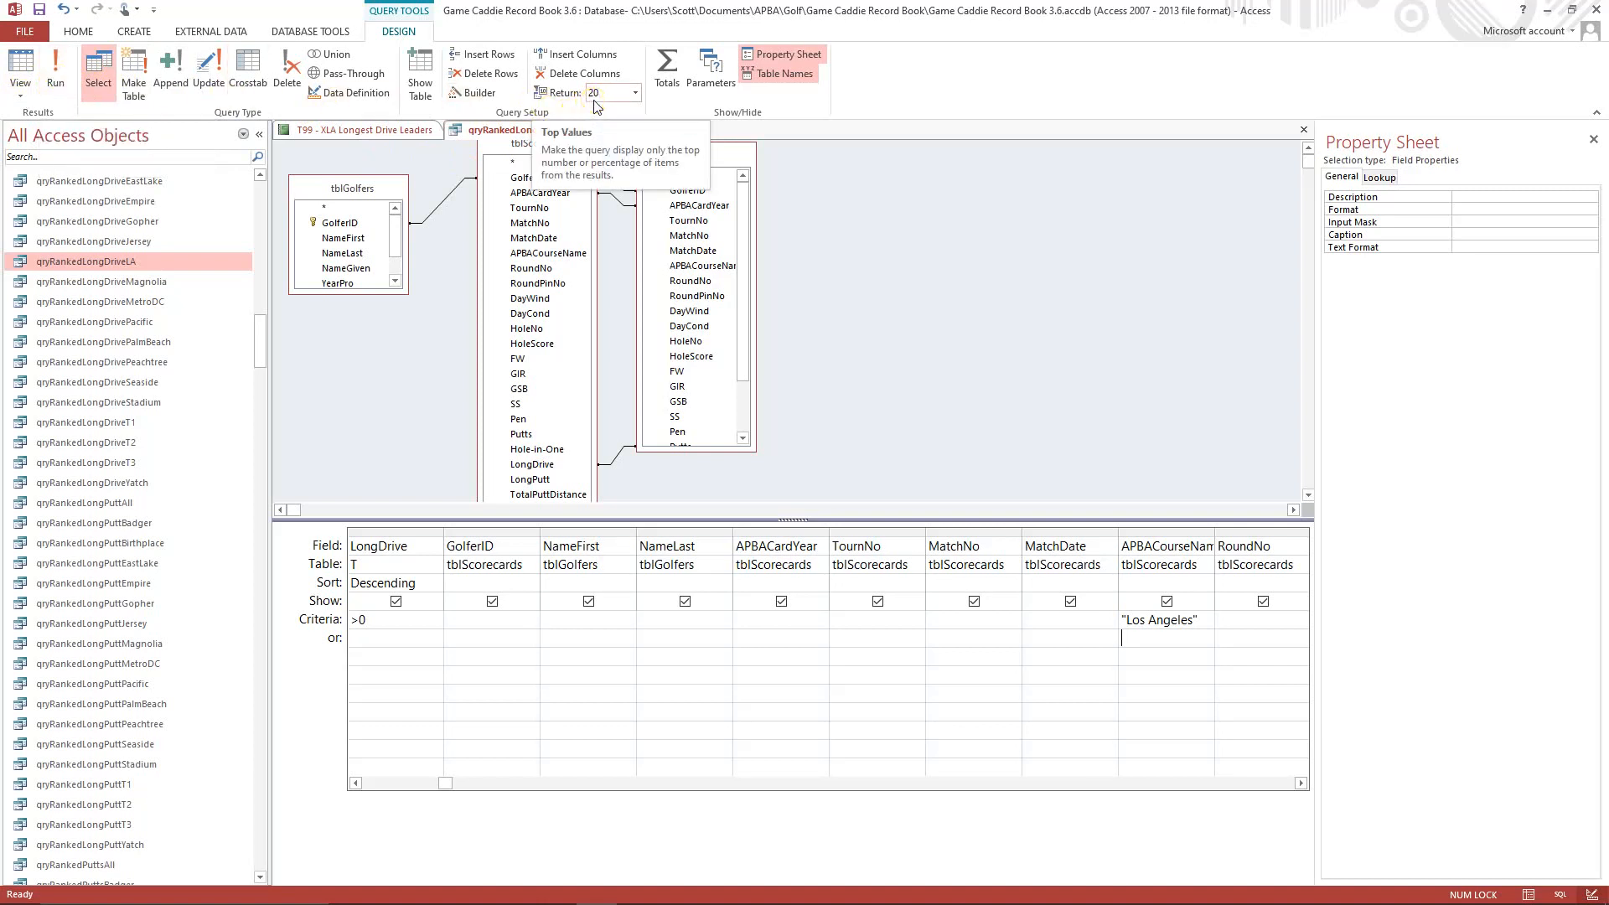
left_click(634, 93)
left_click(634, 95)
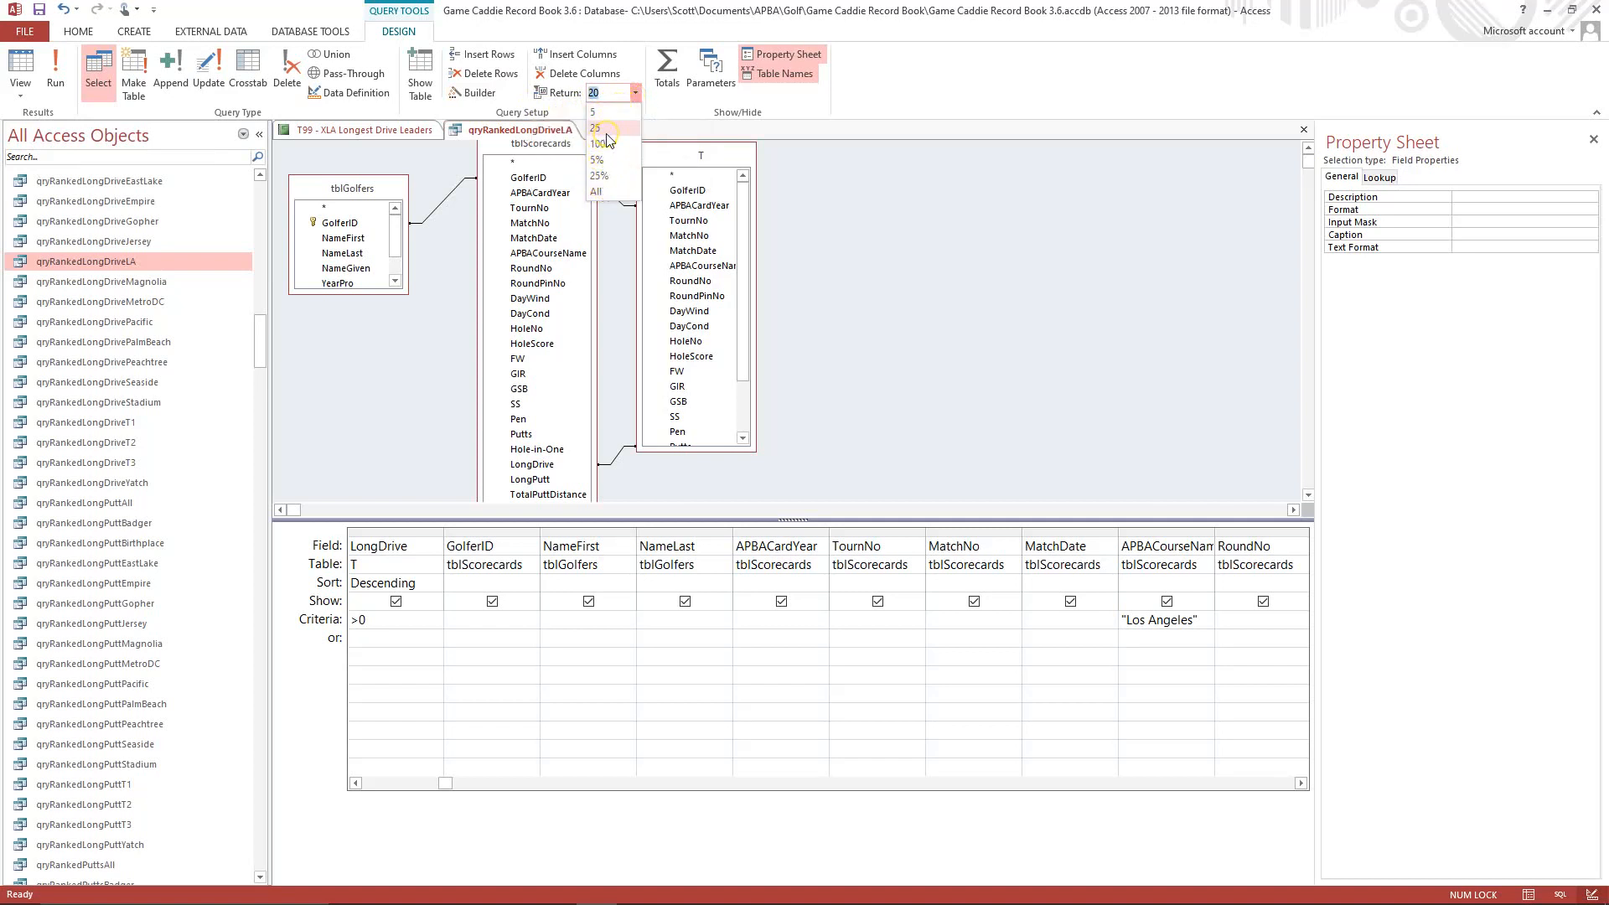
left_click(897, 167)
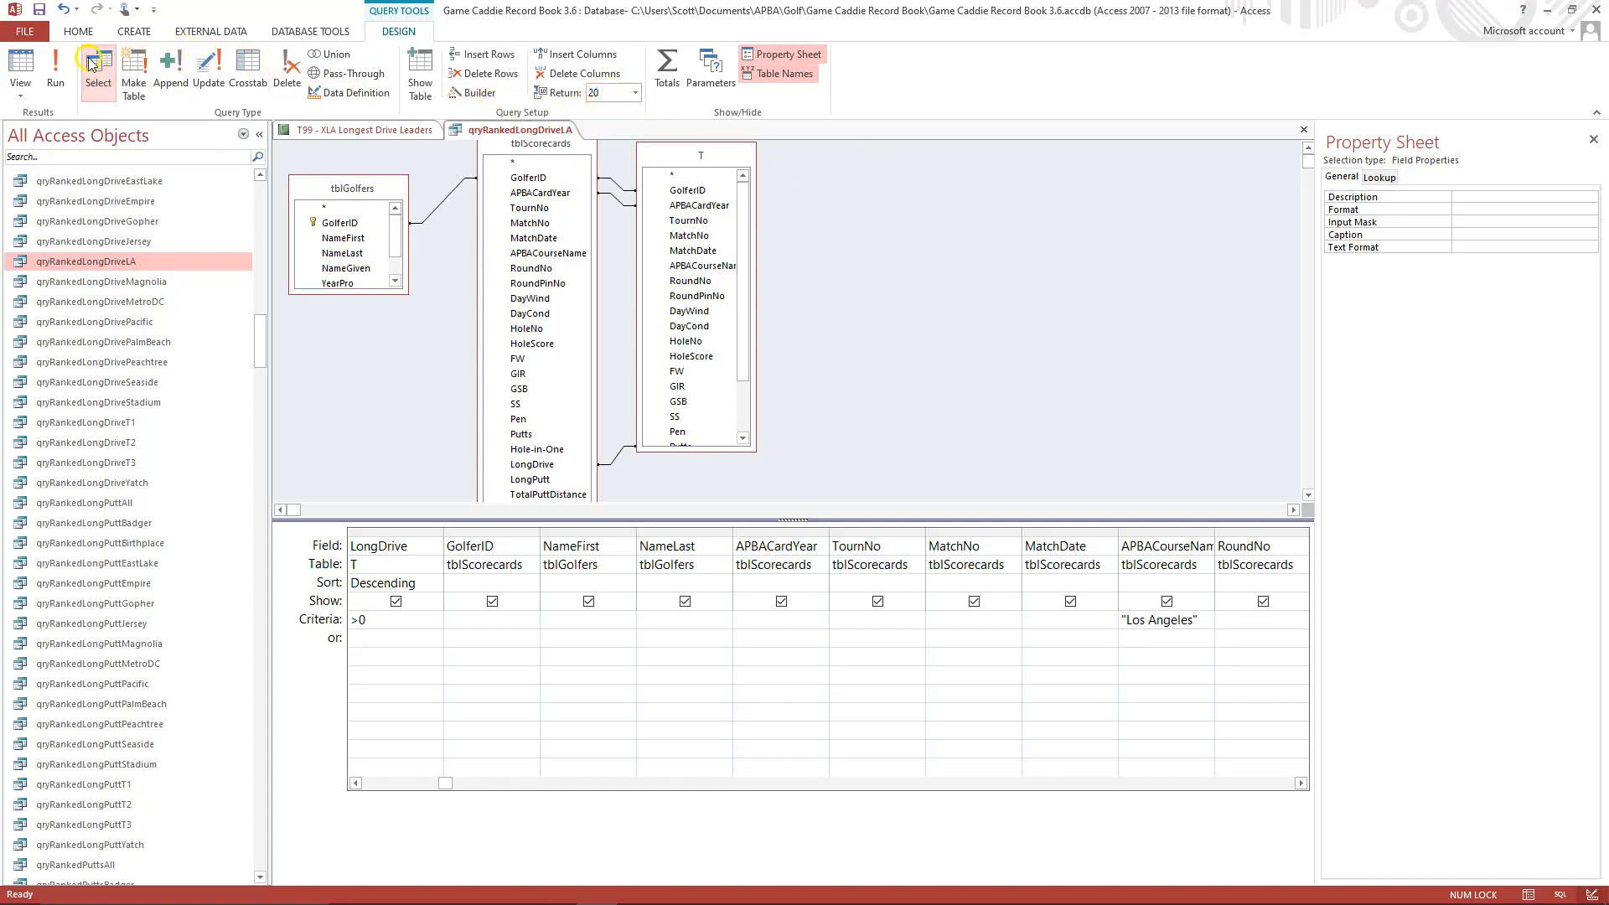
Run the qryRankedLongDriveLA query and close it, saving the design changes.
left_click(55, 67)
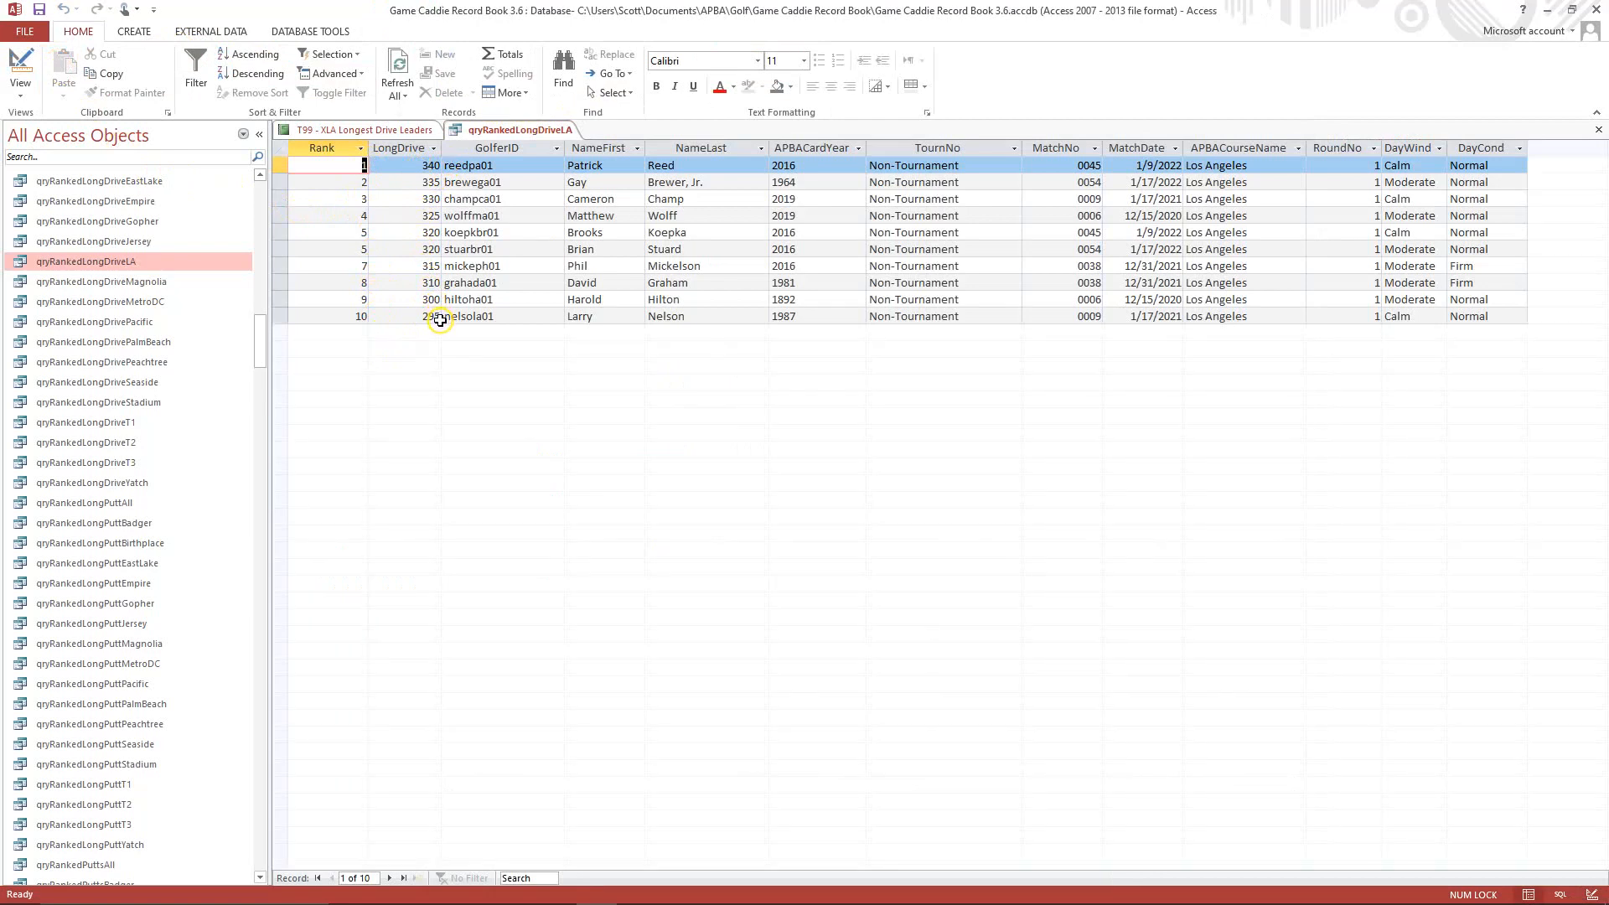
left_click(1598, 129)
left_click(741, 509)
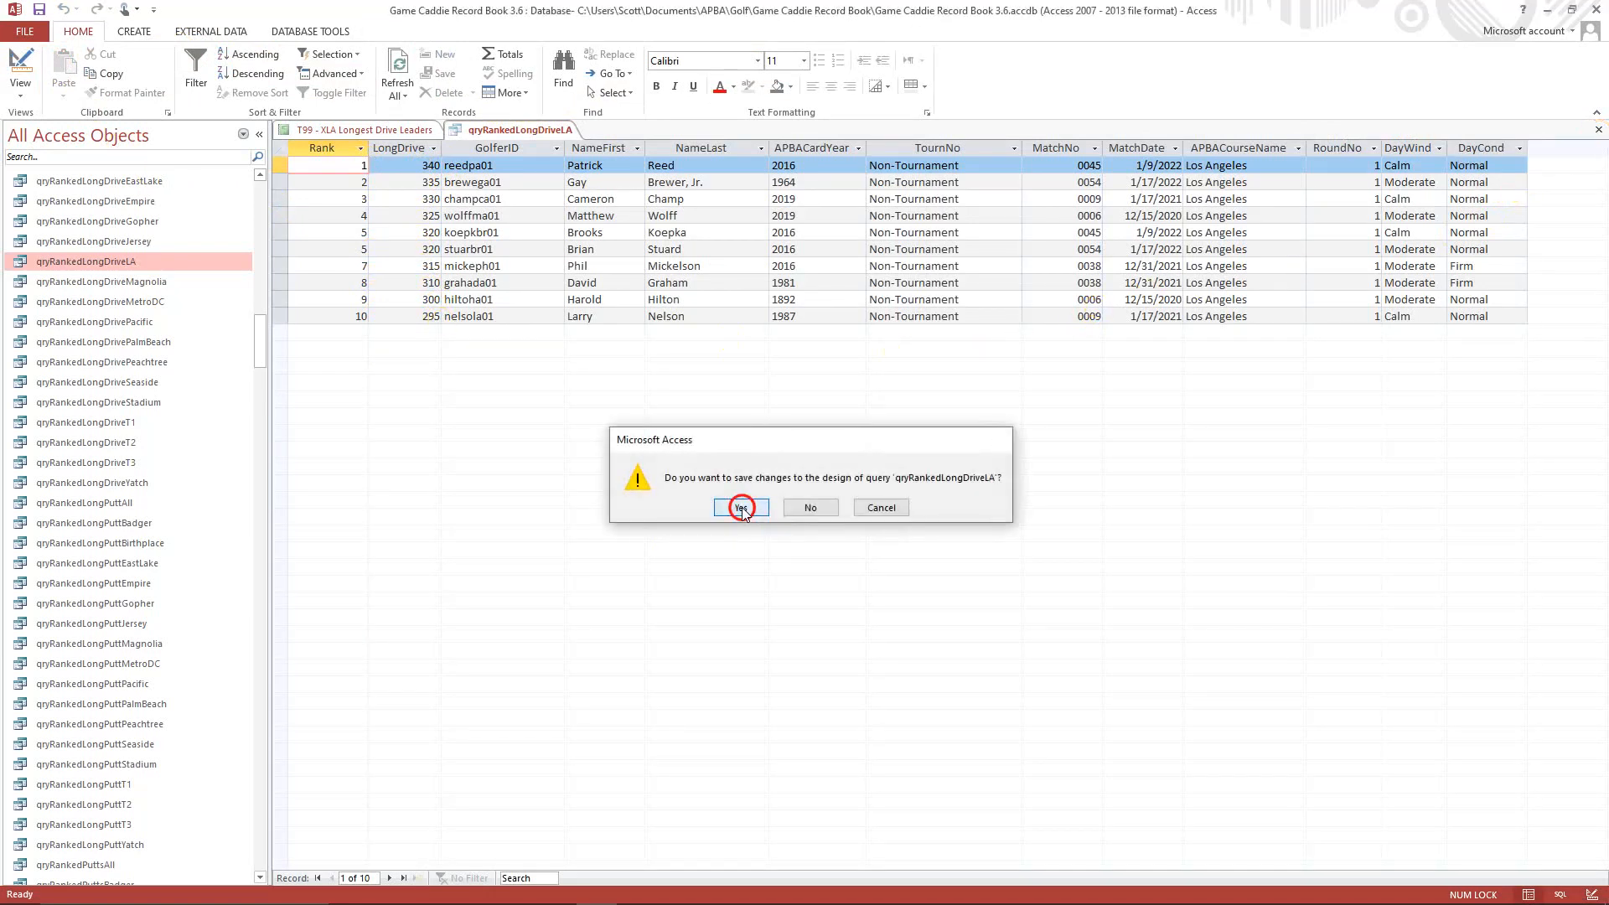
Display the T99 - XLA Longest Drive Leaders report in Print Preview and close it, saving the design changes.
left_click(31, 93)
left_click(70, 164)
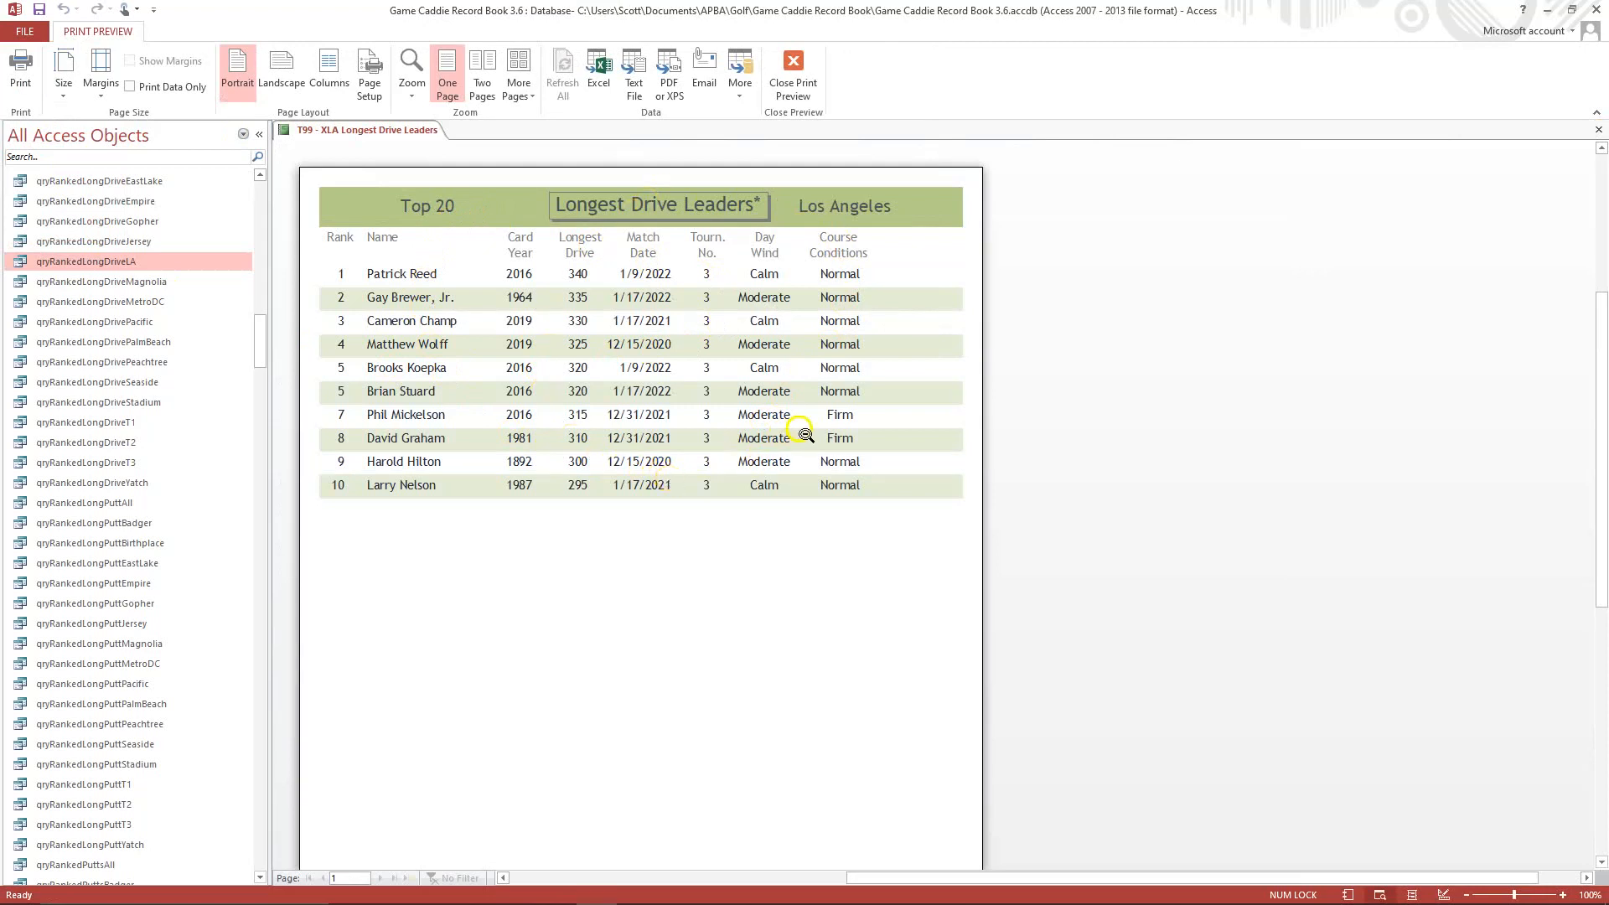
left_click(1598, 129)
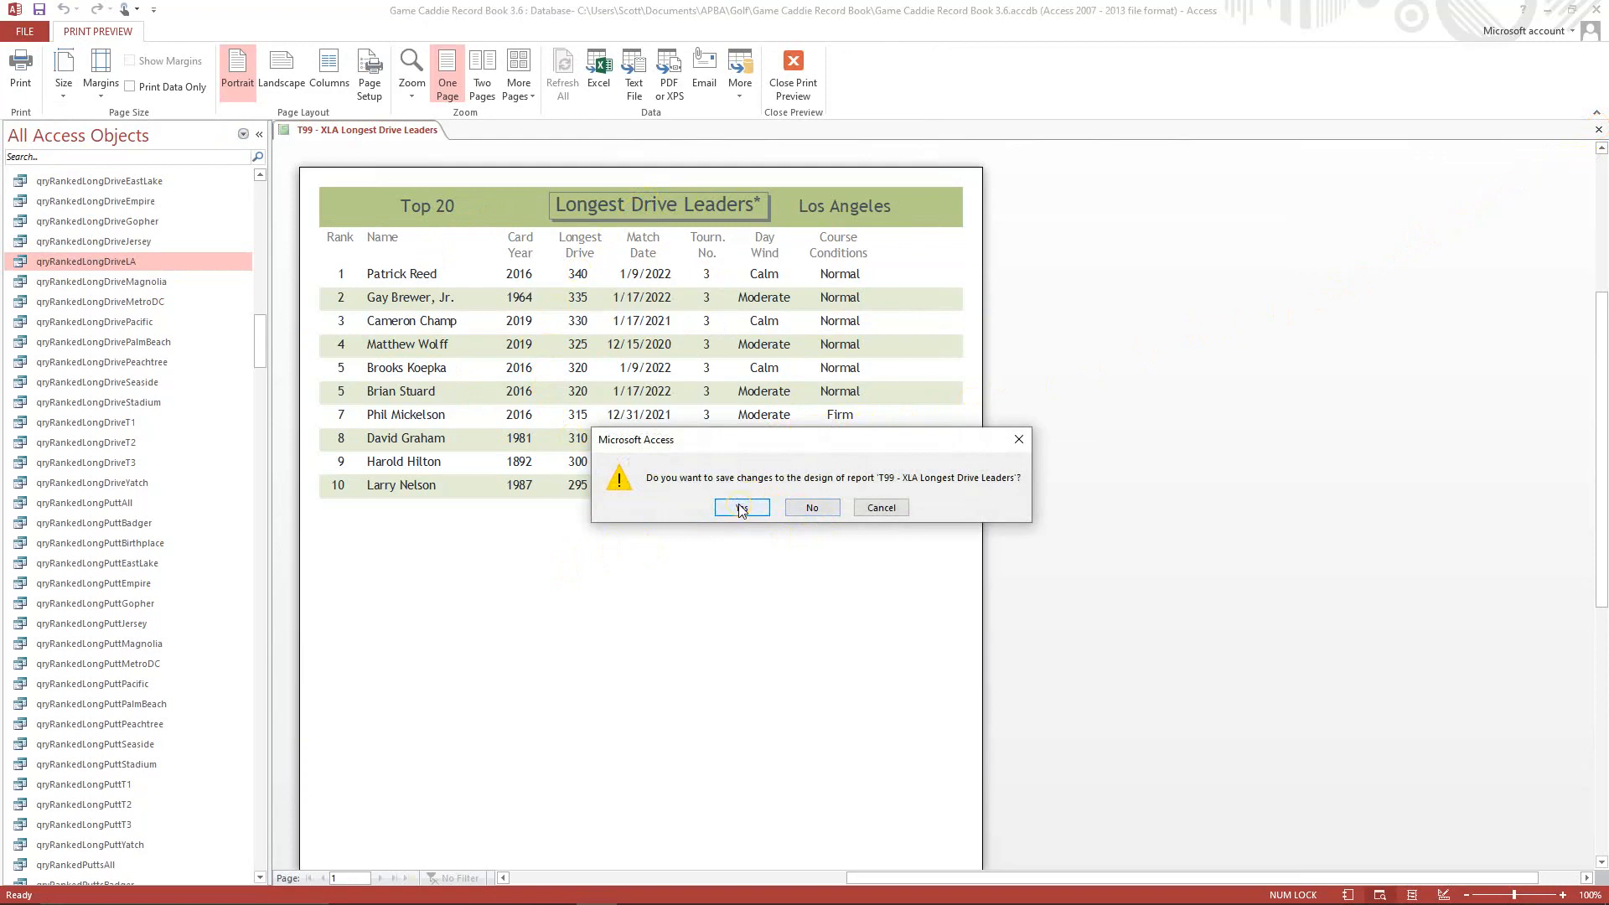
left_click(741, 507)
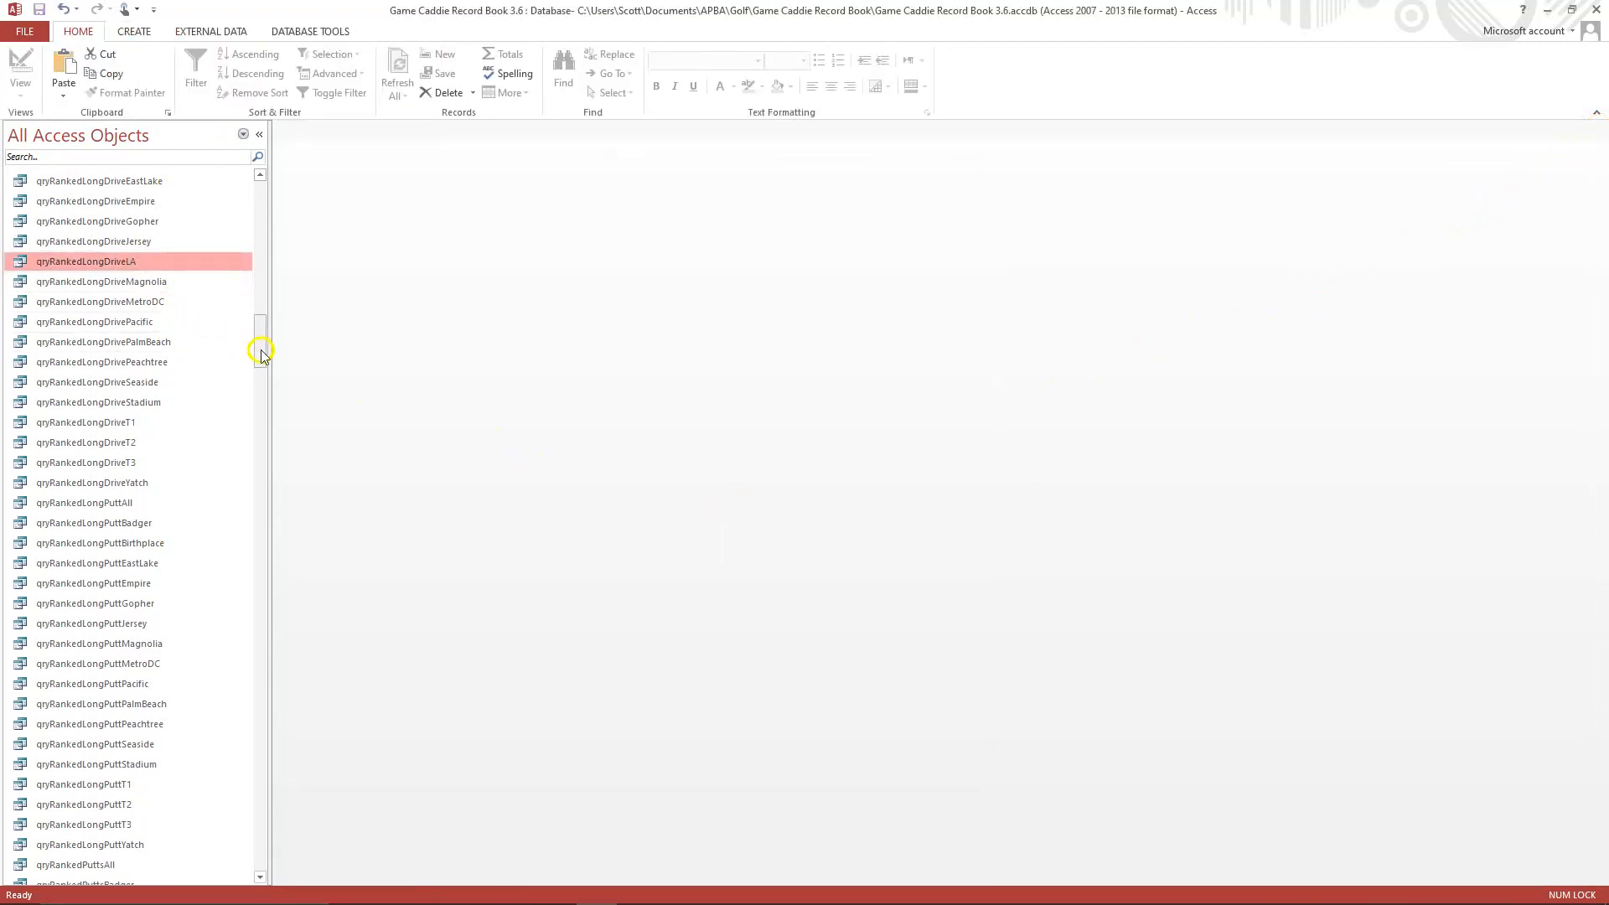
Copy the T99 - XMagnolia Longest Putt Leaders report and paste it as T99 - XLA Longest Putt Leaders.
left_click_drag(259, 348, 279, 711)
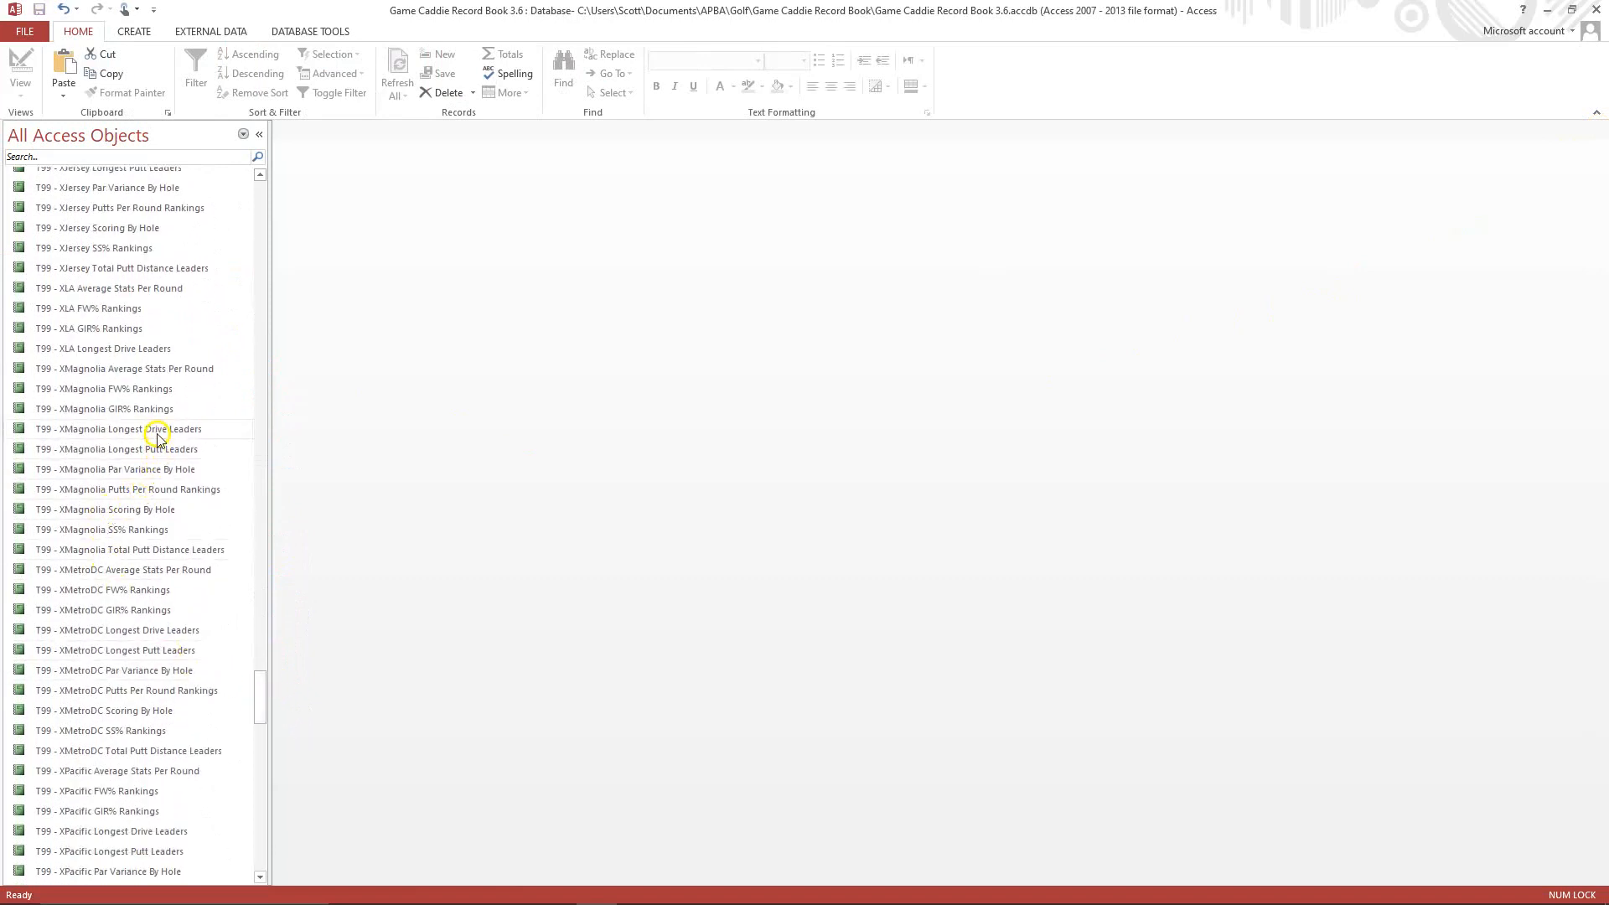
right_click(95, 453)
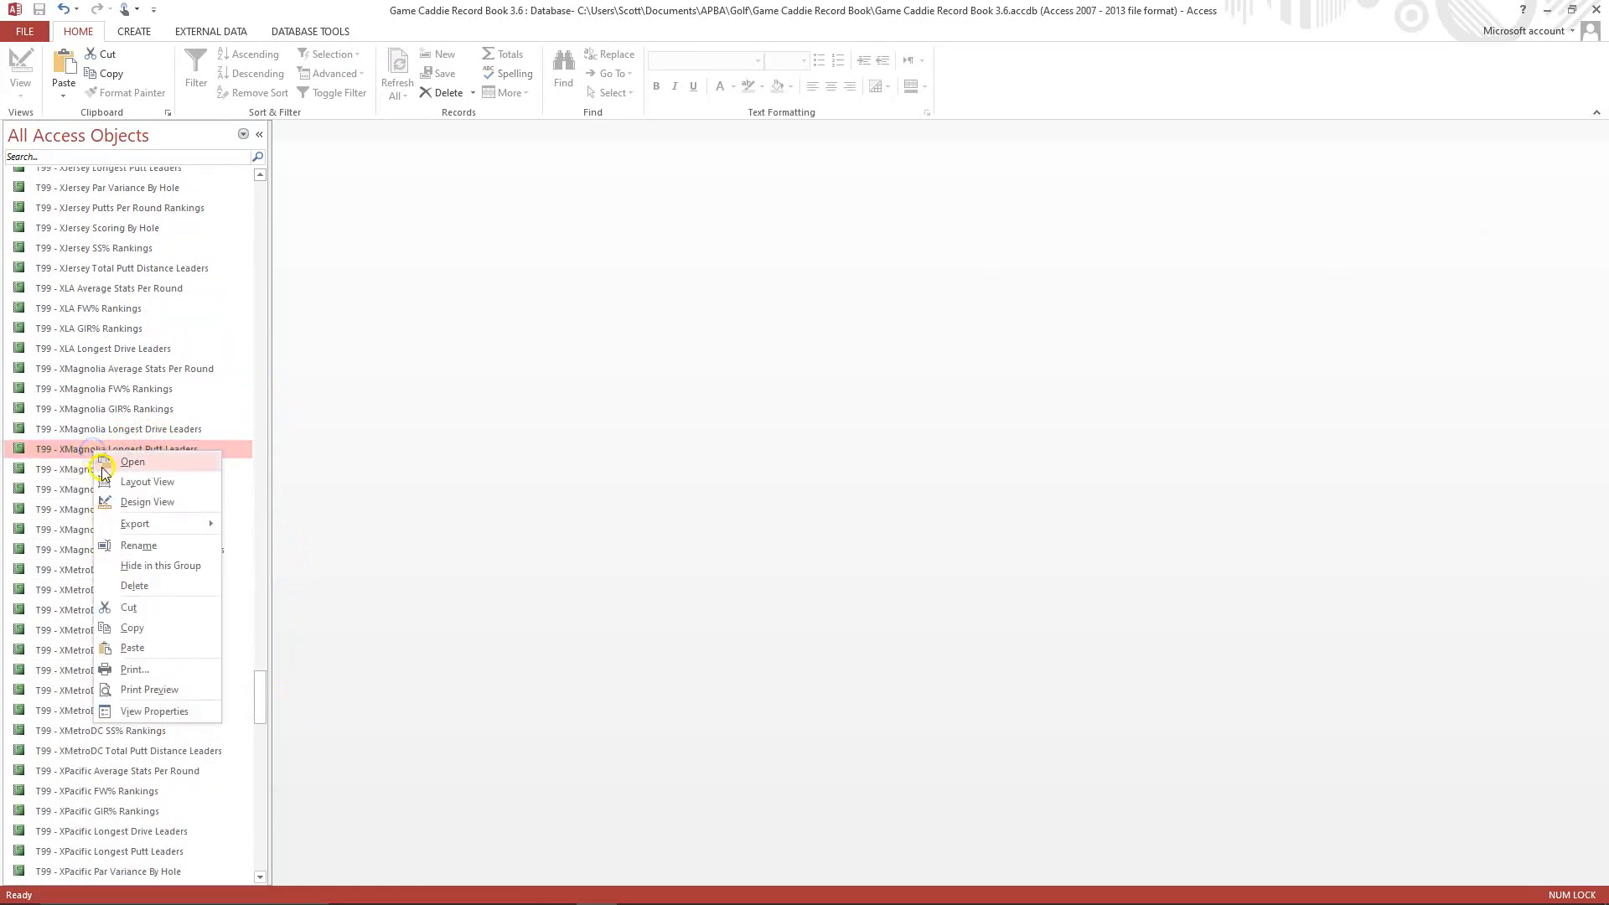
left_click(146, 628)
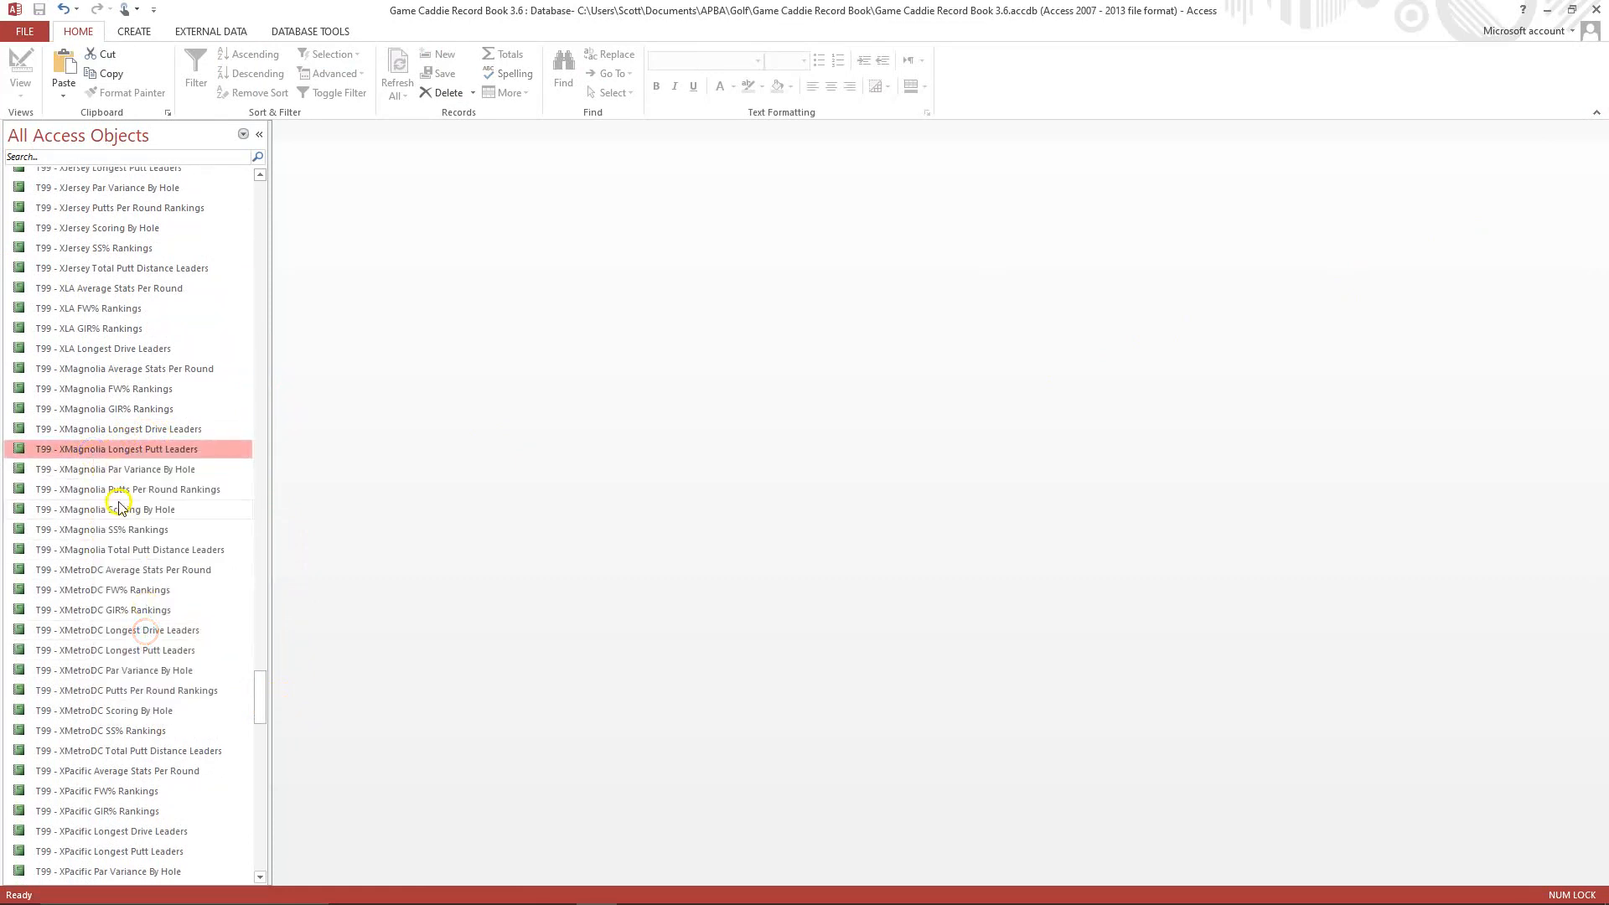
right_click(121, 506)
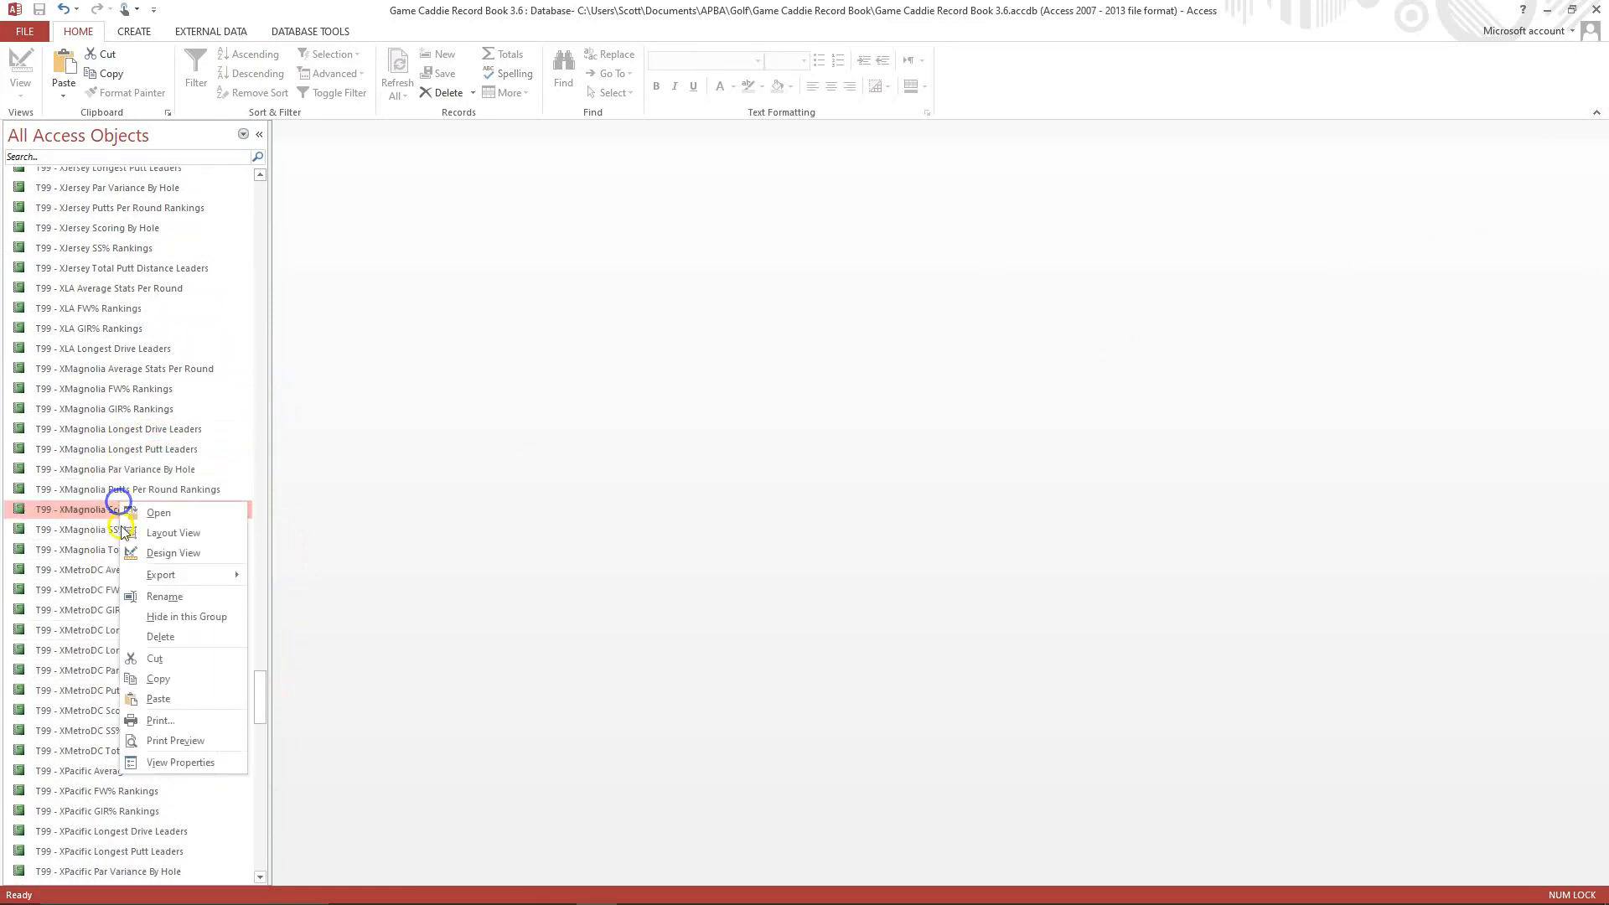
left_click(160, 698)
left_click(738, 317)
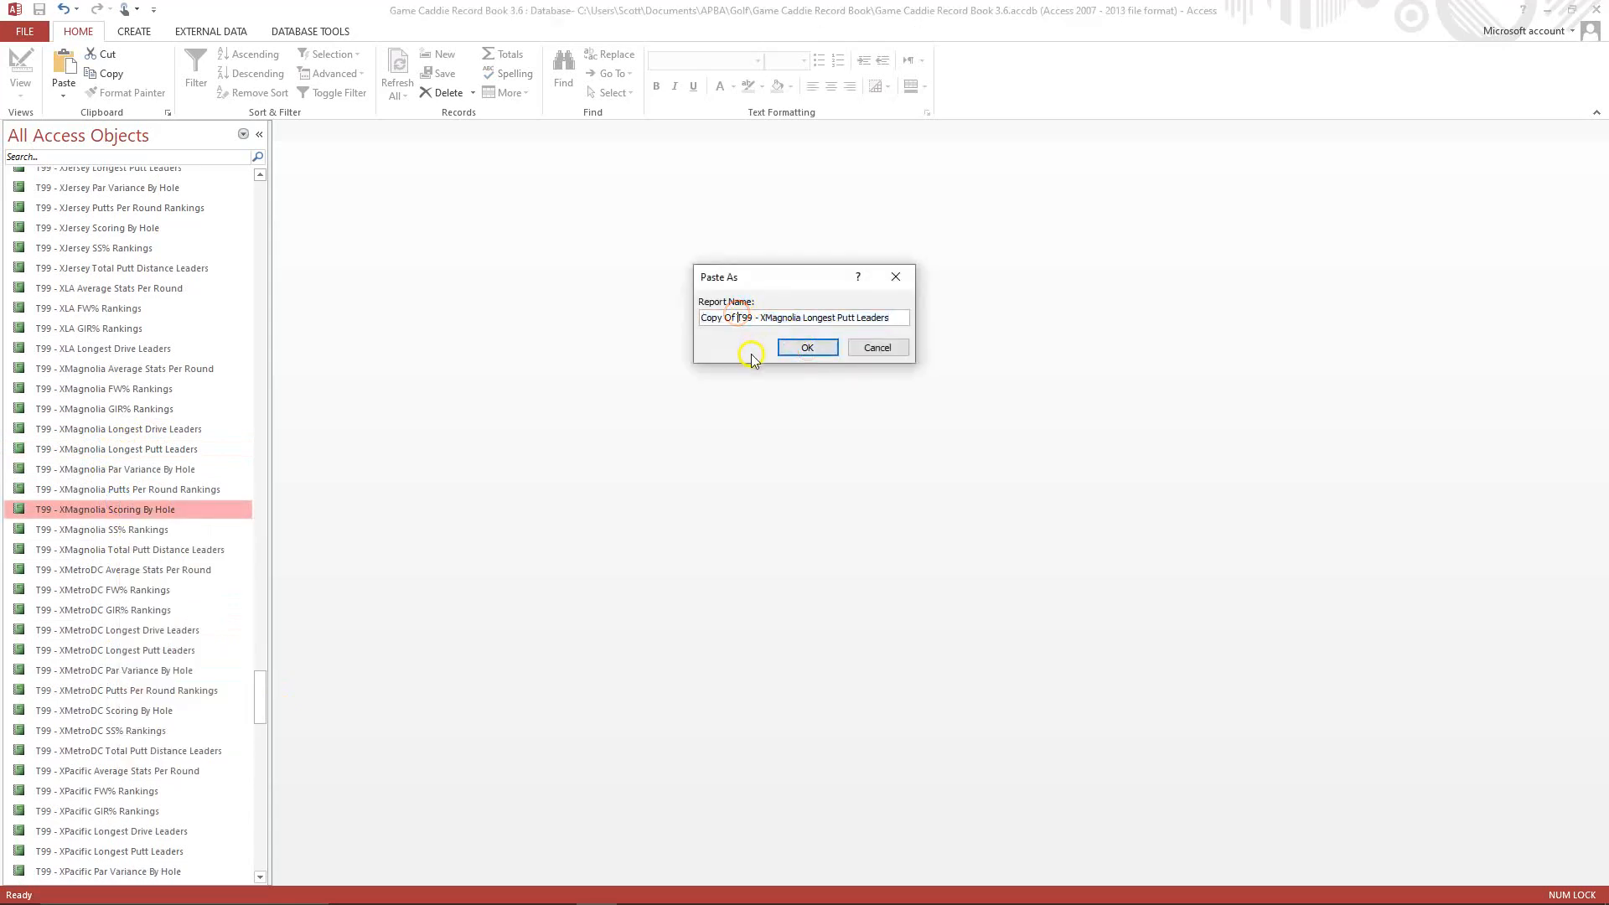
key("BackSpace")
key("BackSpace")
key("BackSpace")
key("BackSpace")
key("BackSpace")
key("BackSpace")
key("BackSpace")
key("BackSpace")
left_click(725, 319)
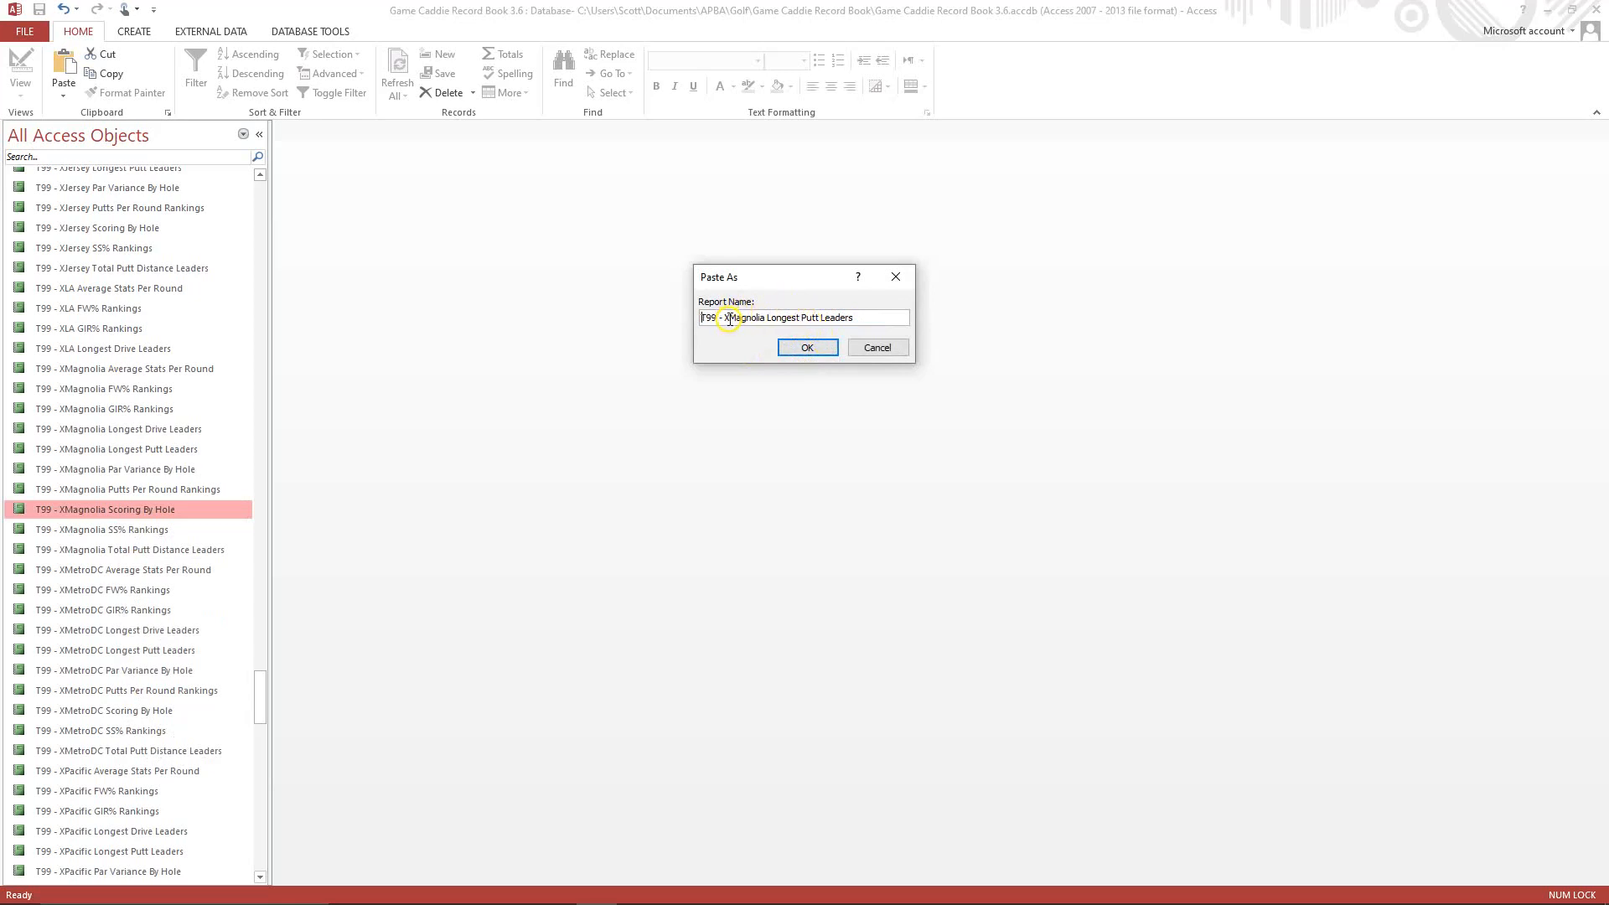
left_click(743, 317)
key("Delete")
key("Delete")
key("Delete")
key("Delete")
key("Delete")
key("Delete")
key("Delete")
key("Delete")
key("Delete")
type("LA")
left_click(808, 347)
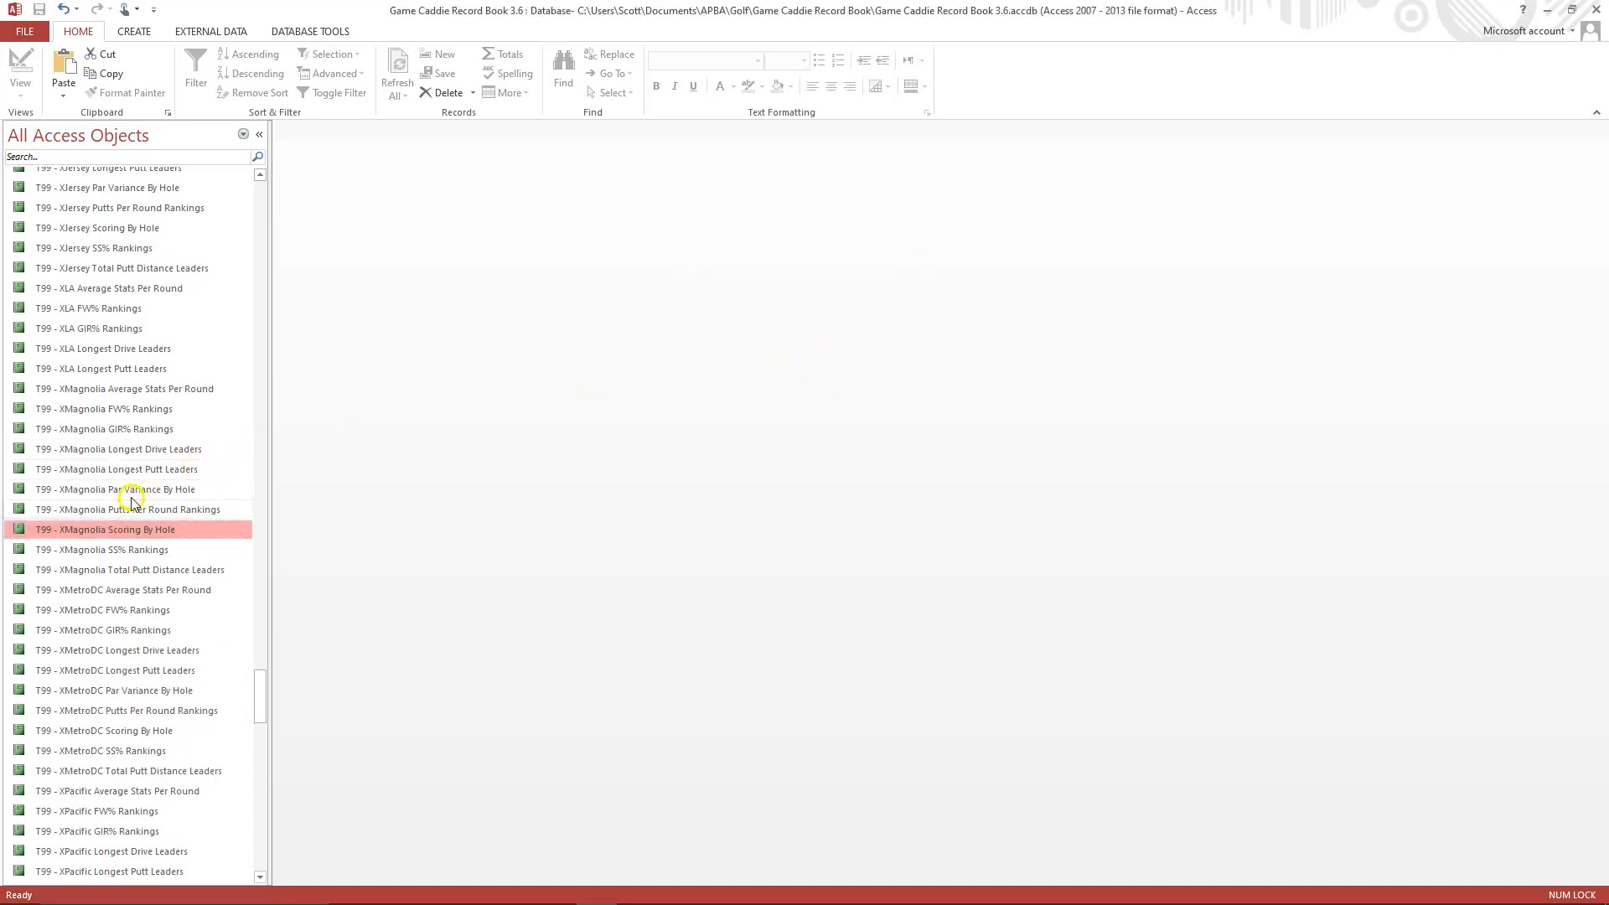
Open the T99 - XLA Longest Putt Leaders report in Design View and change the course label in its header to Los Angeles.
right_click(130, 369)
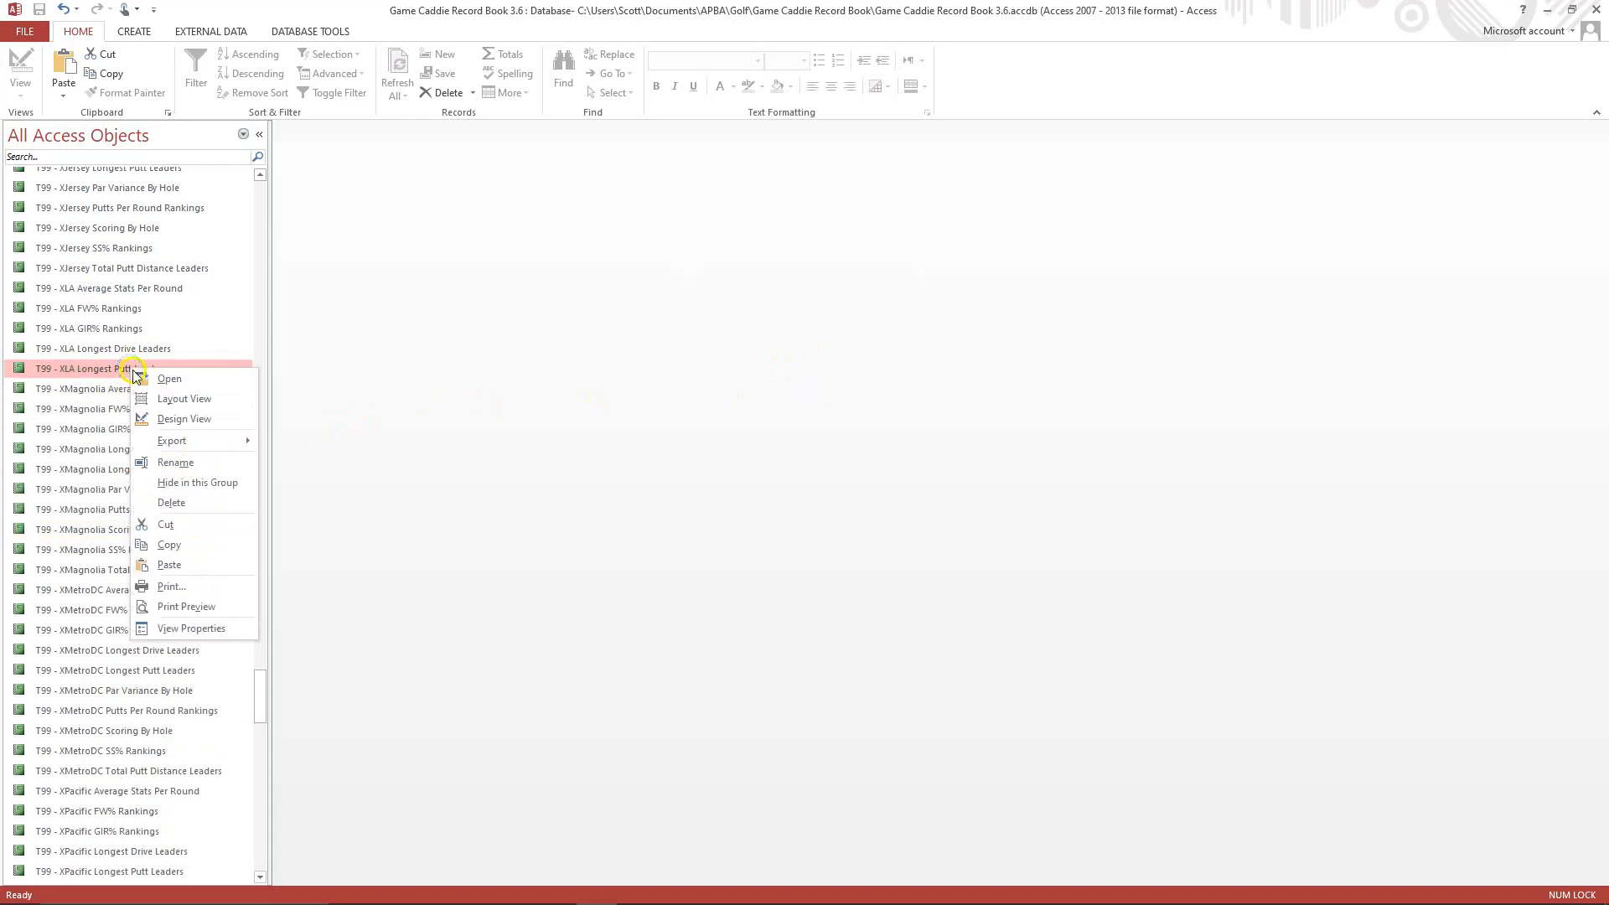
left_click(166, 420)
left_click(444, 496)
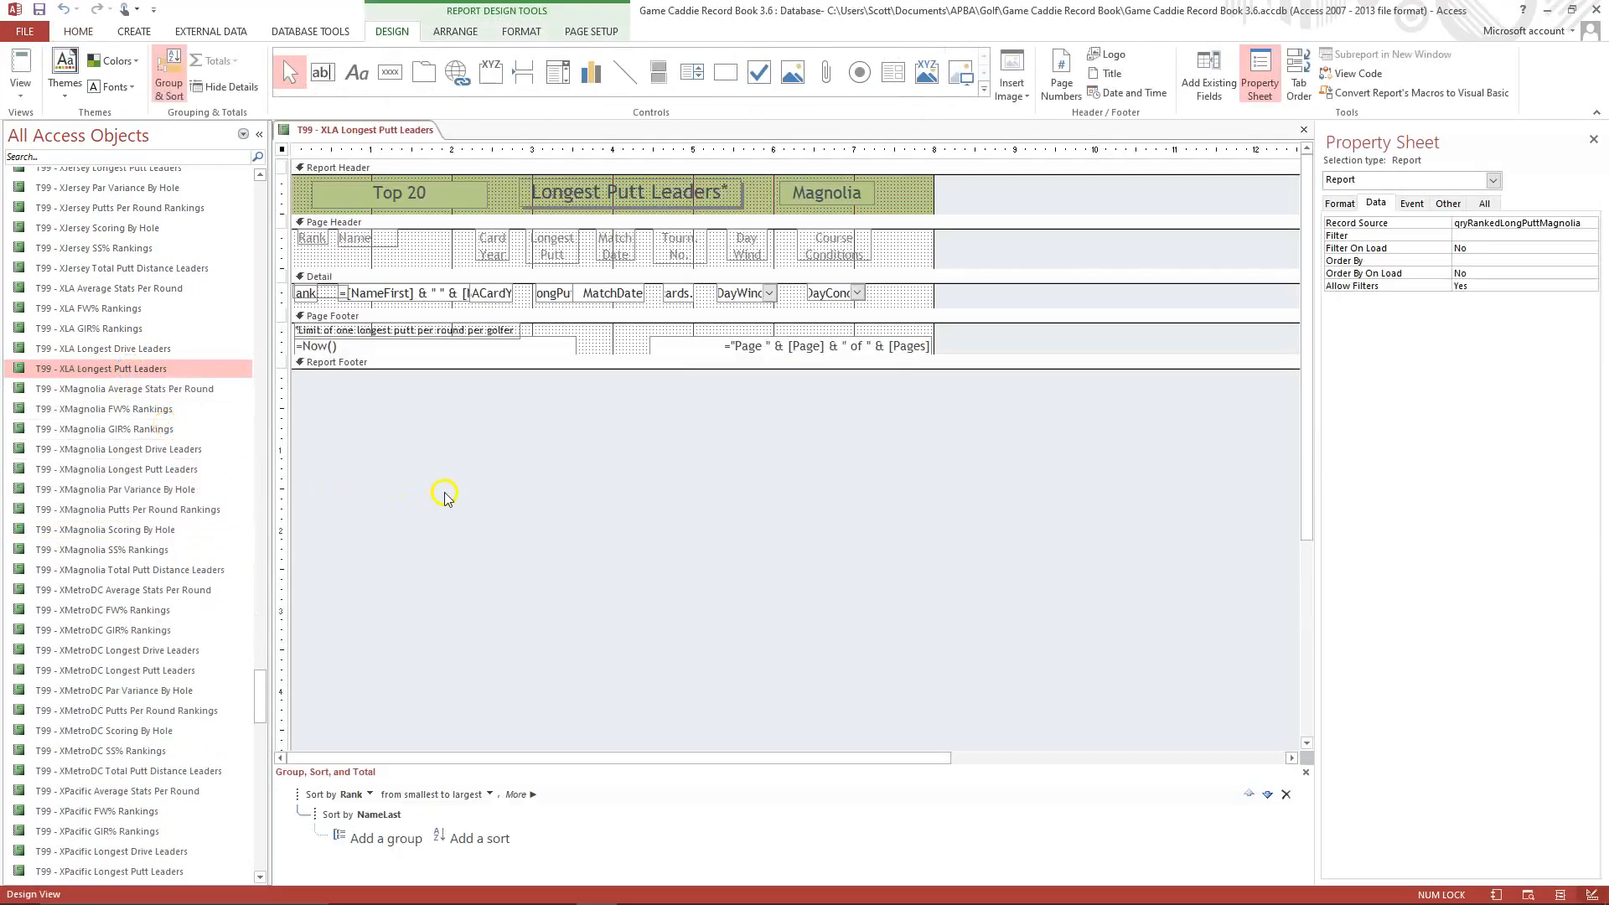
left_click(797, 191)
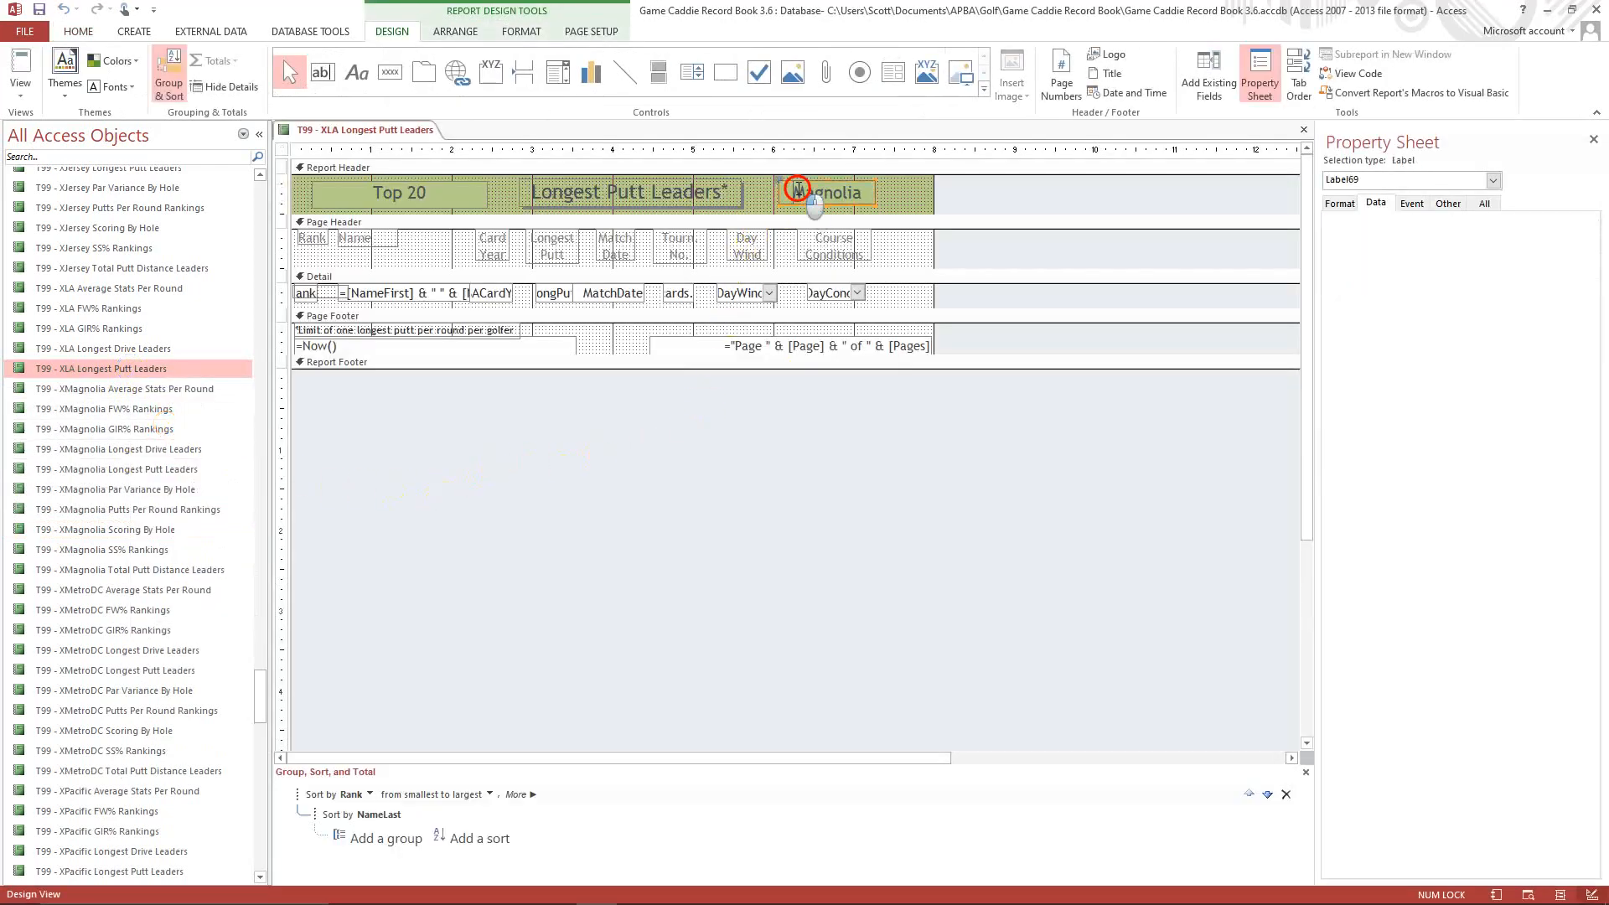
left_click(825, 193)
key("BackSpace")
key("BackSpace")
key("BackSpace")
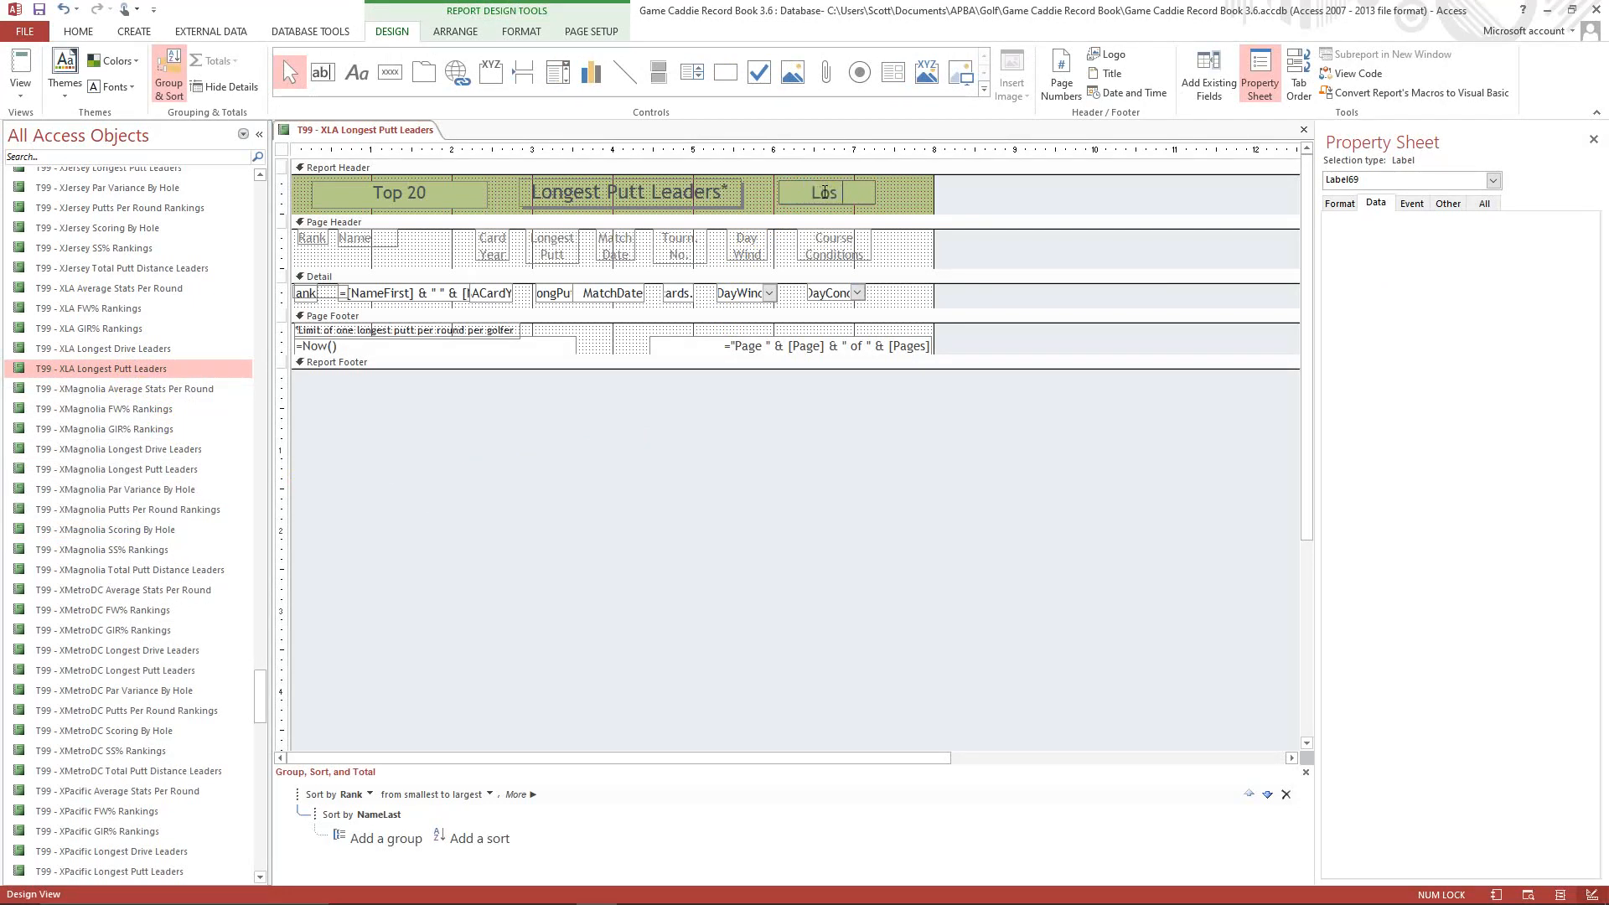
type("Los Angeles")
left_click(897, 191)
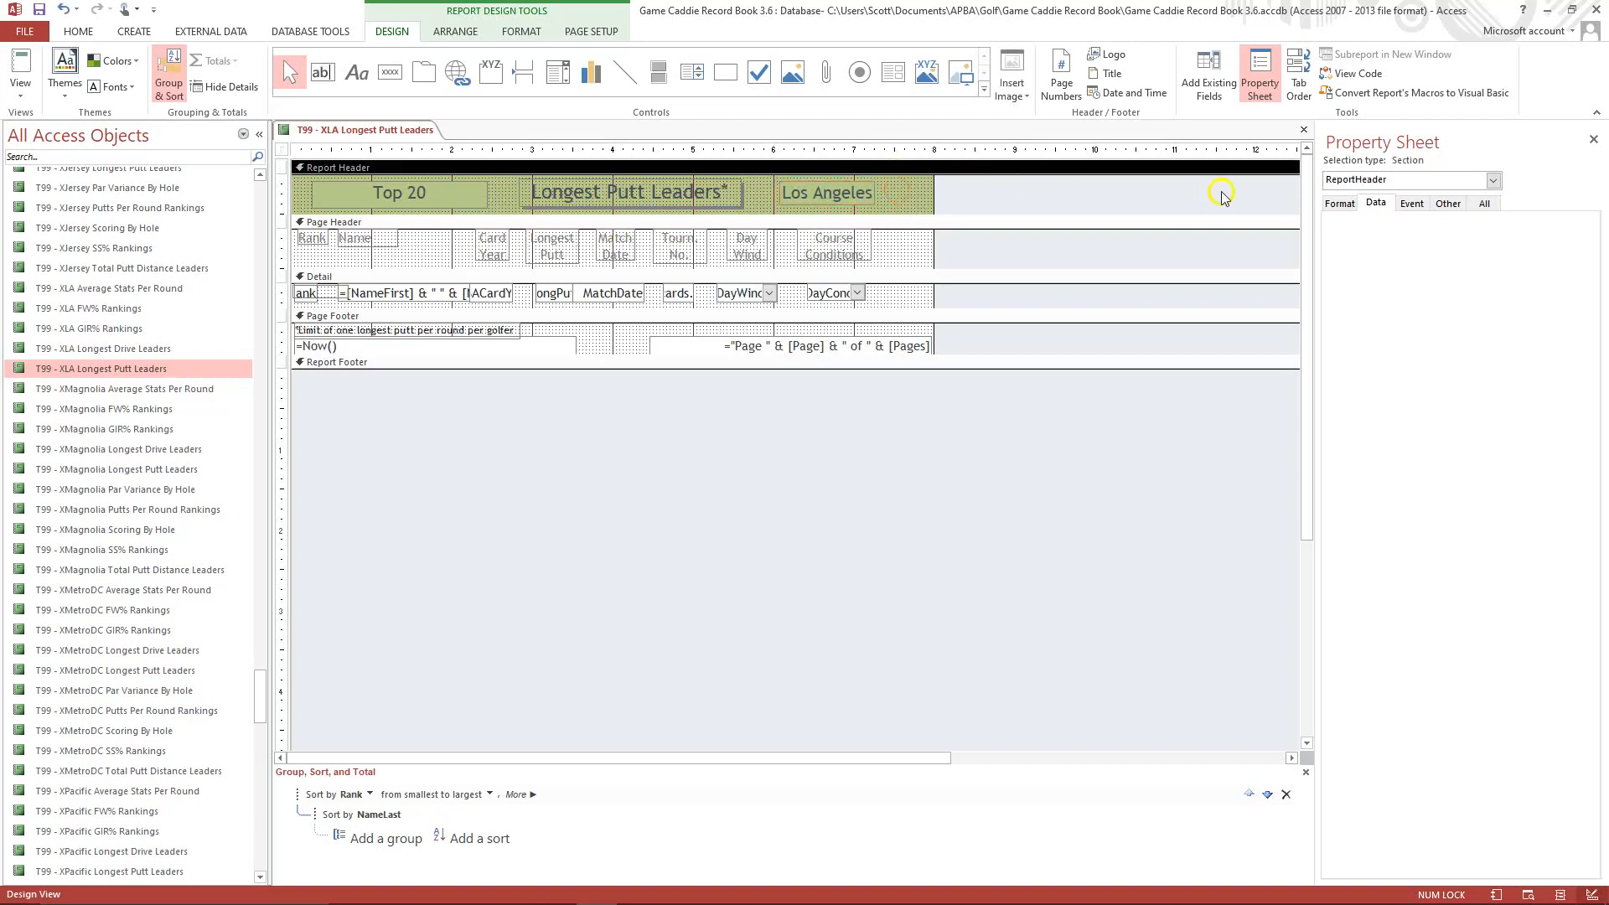
Change the caption of the report to T99 - XLA Longest Putt Leaders.
left_click(1493, 179)
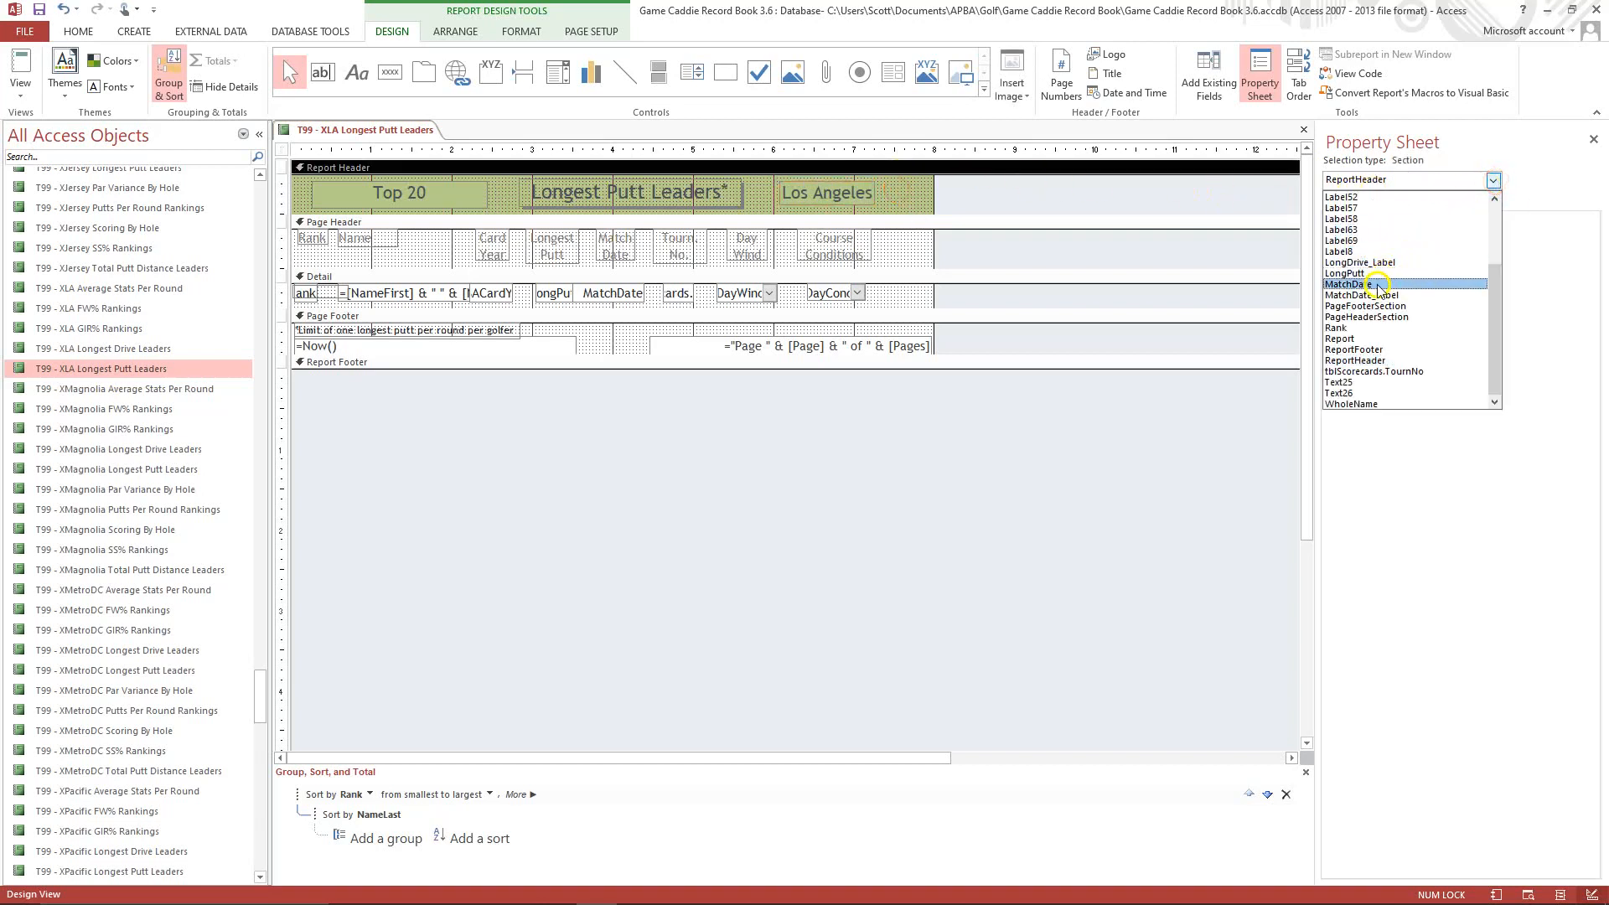
left_click(1371, 339)
left_click(1338, 203)
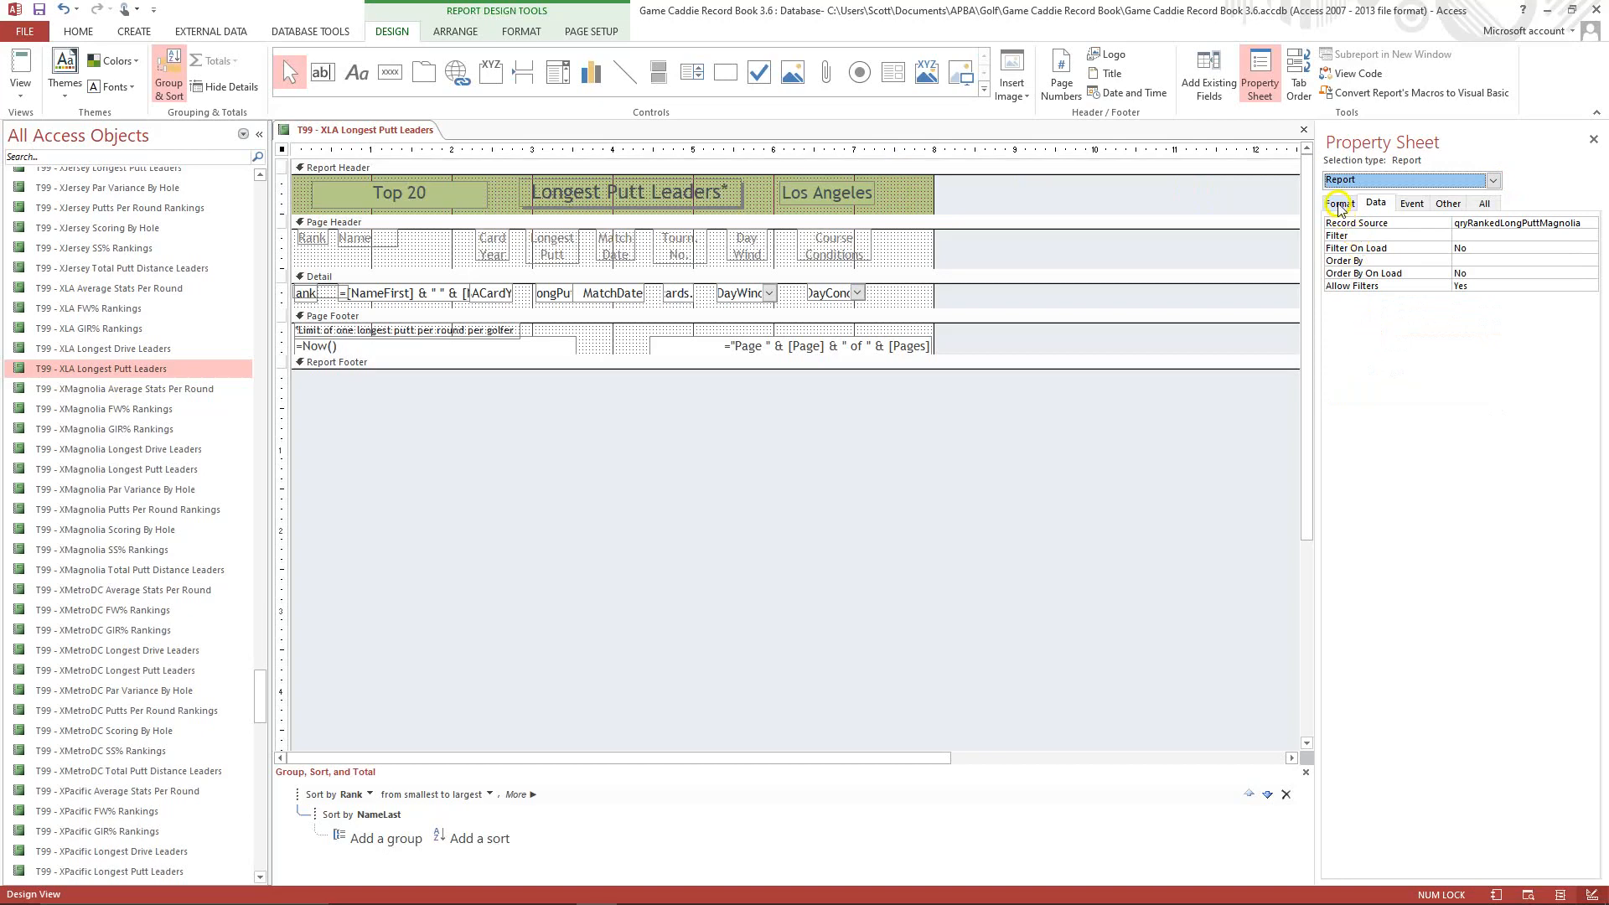
left_click(1483, 223)
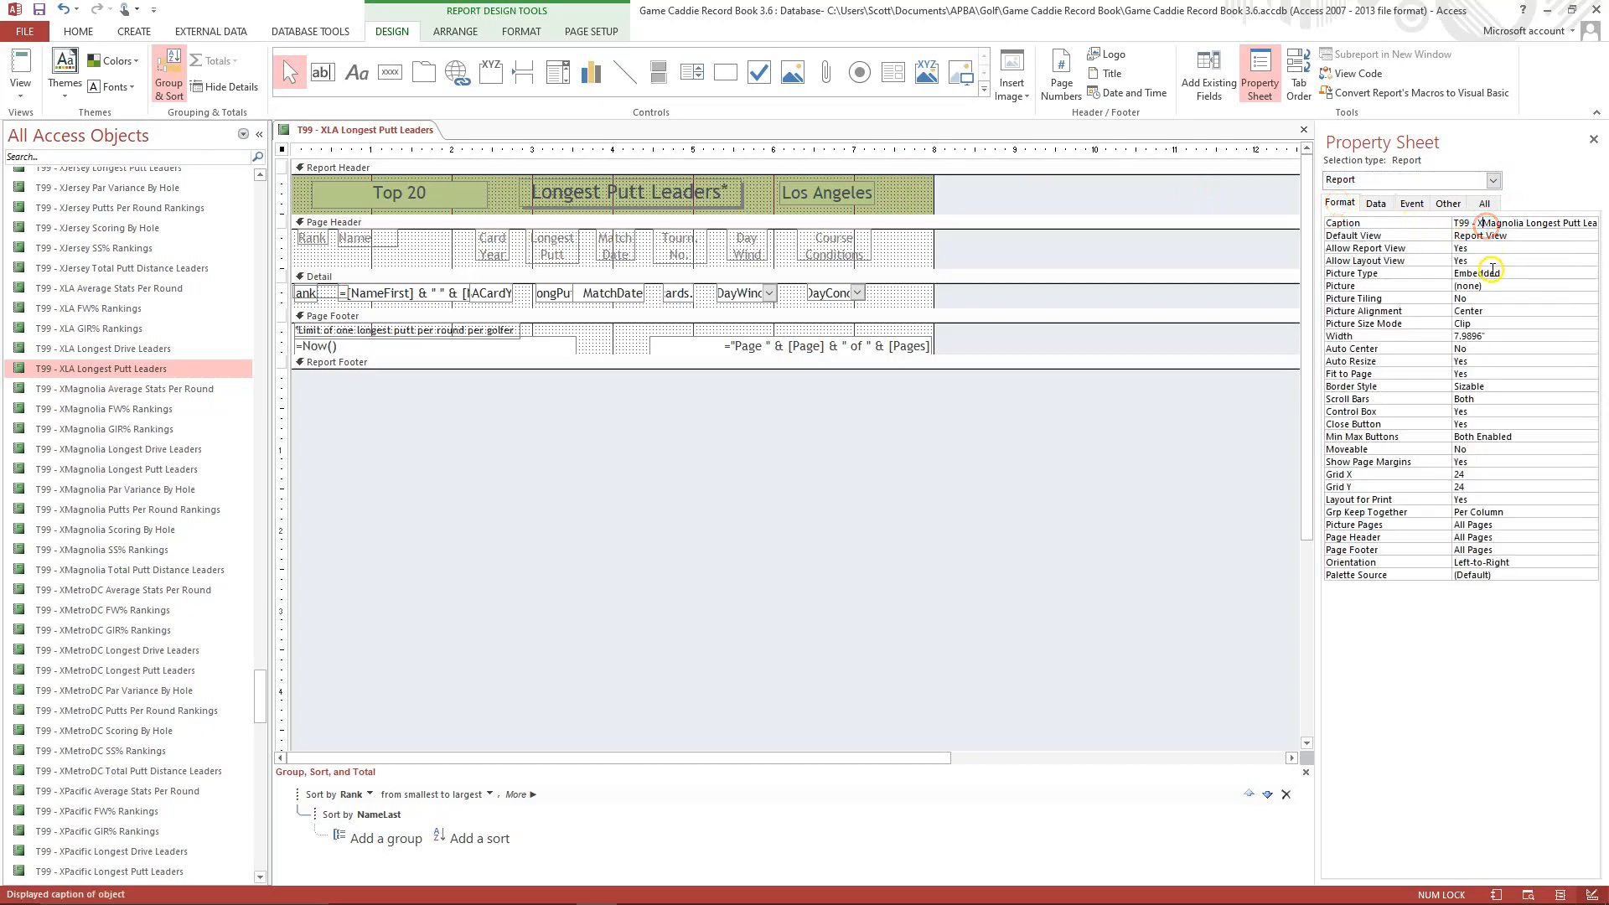
key("Delete")
key("Delete")
key("Delete")
key("Delete")
key("Delete")
key("Delete")
key("Delete")
key("Delete")
type("LA")
left_click(1511, 235)
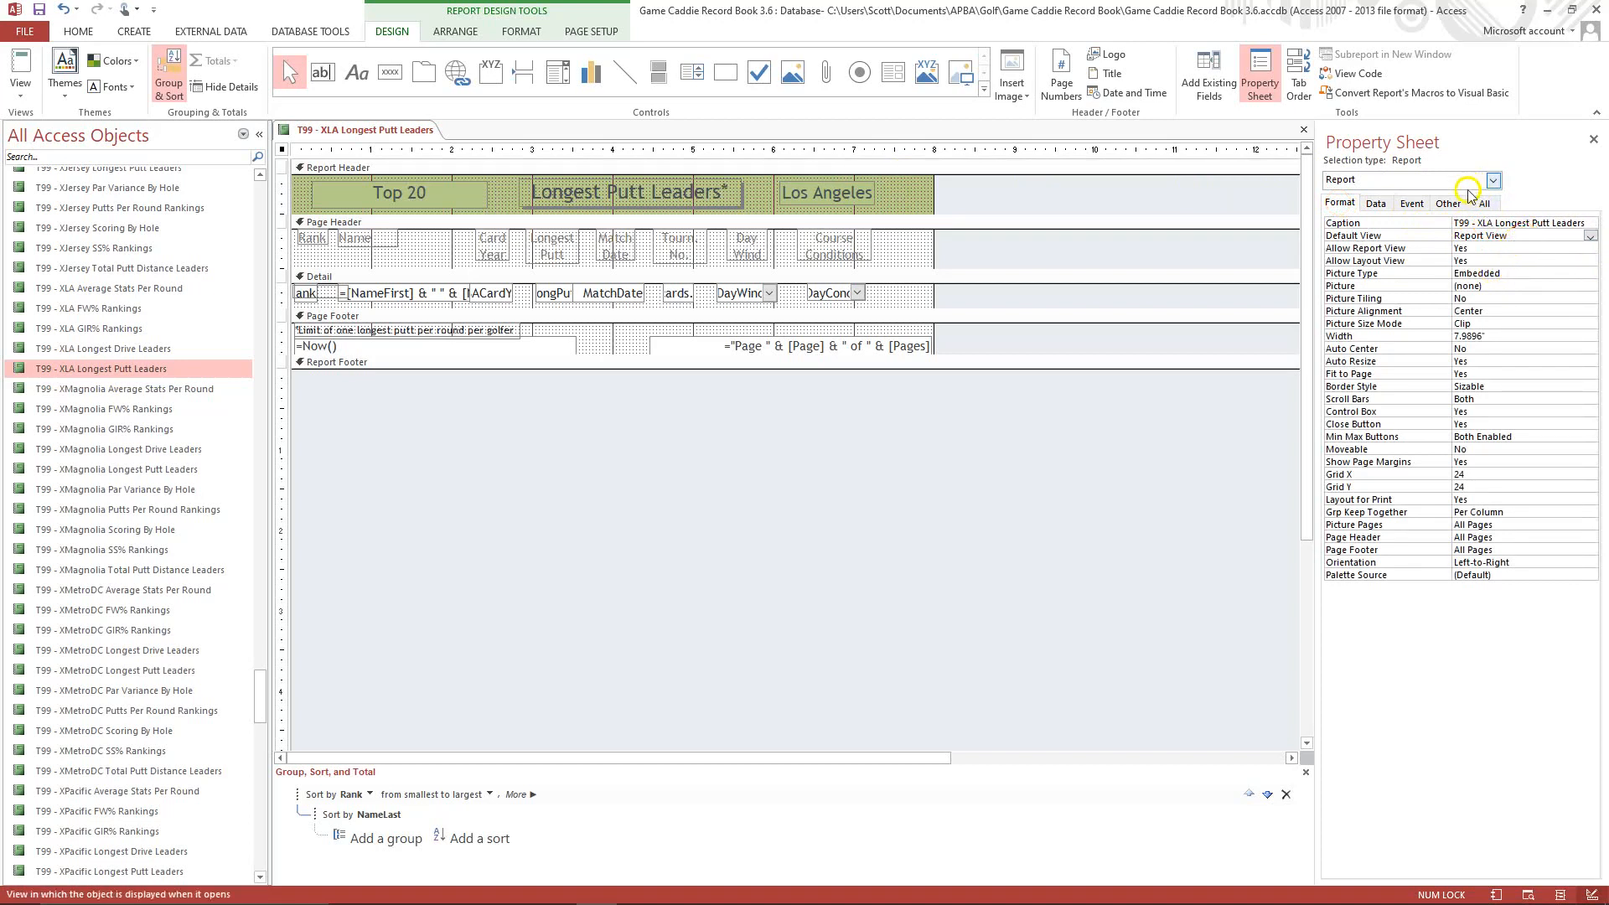
Set the report's record source to qryRankedLongPuttLA.
left_click(1376, 204)
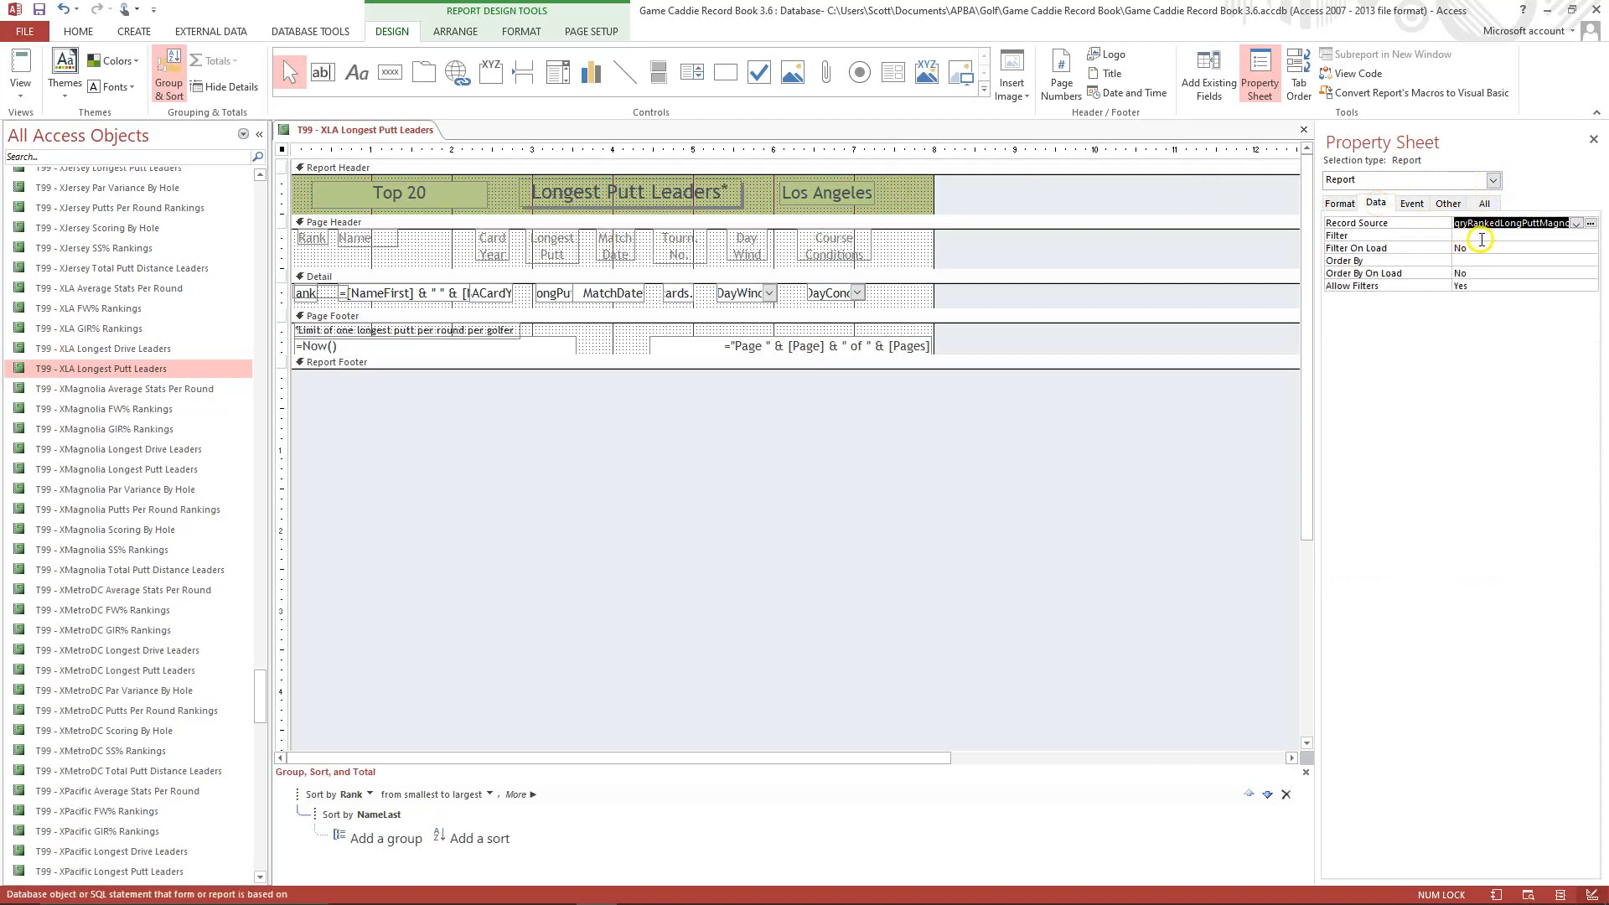
left_click(1540, 224)
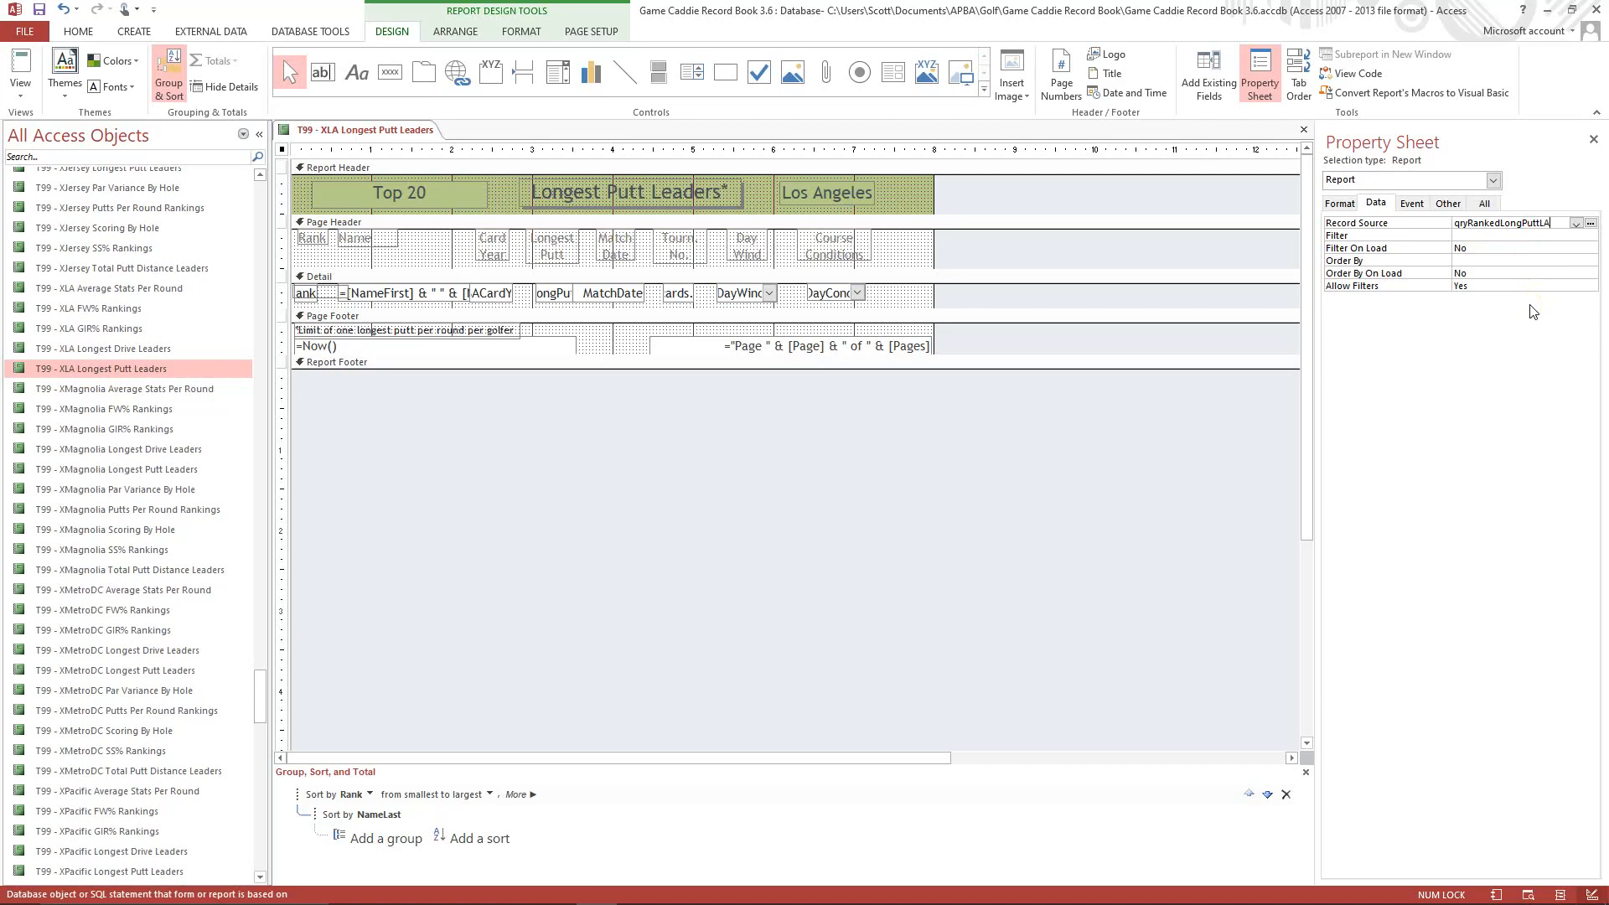
left_click(1477, 248)
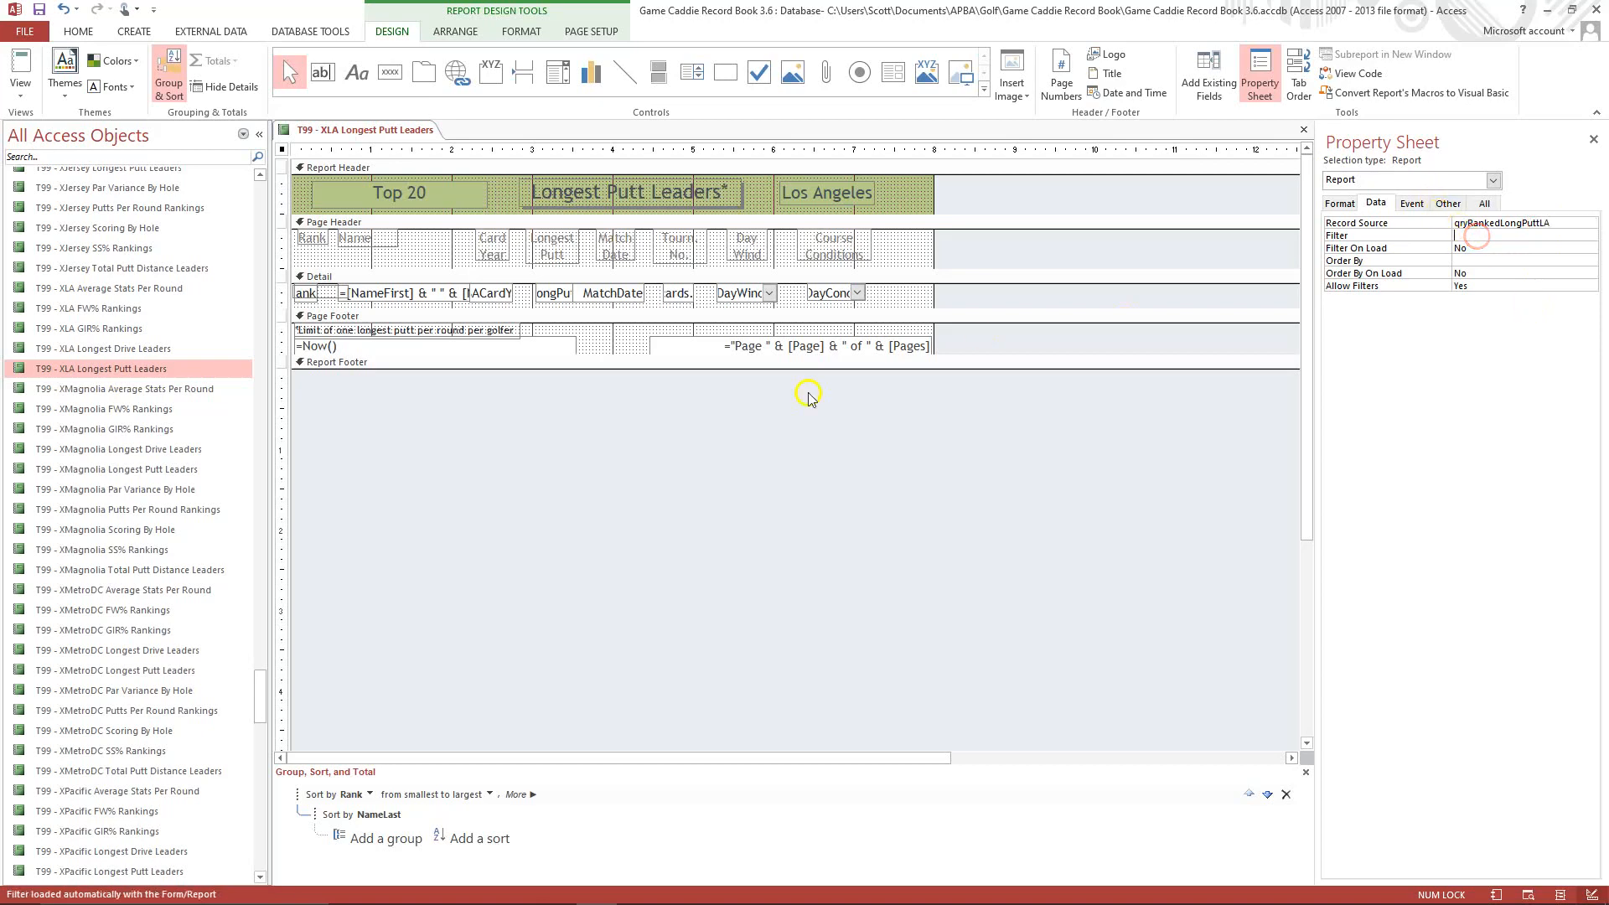
Copy the qryRankedLongPuttMagnolia query and paste it as qryRankedLongPuttLA.
left_click_drag(259, 693, 270, 436)
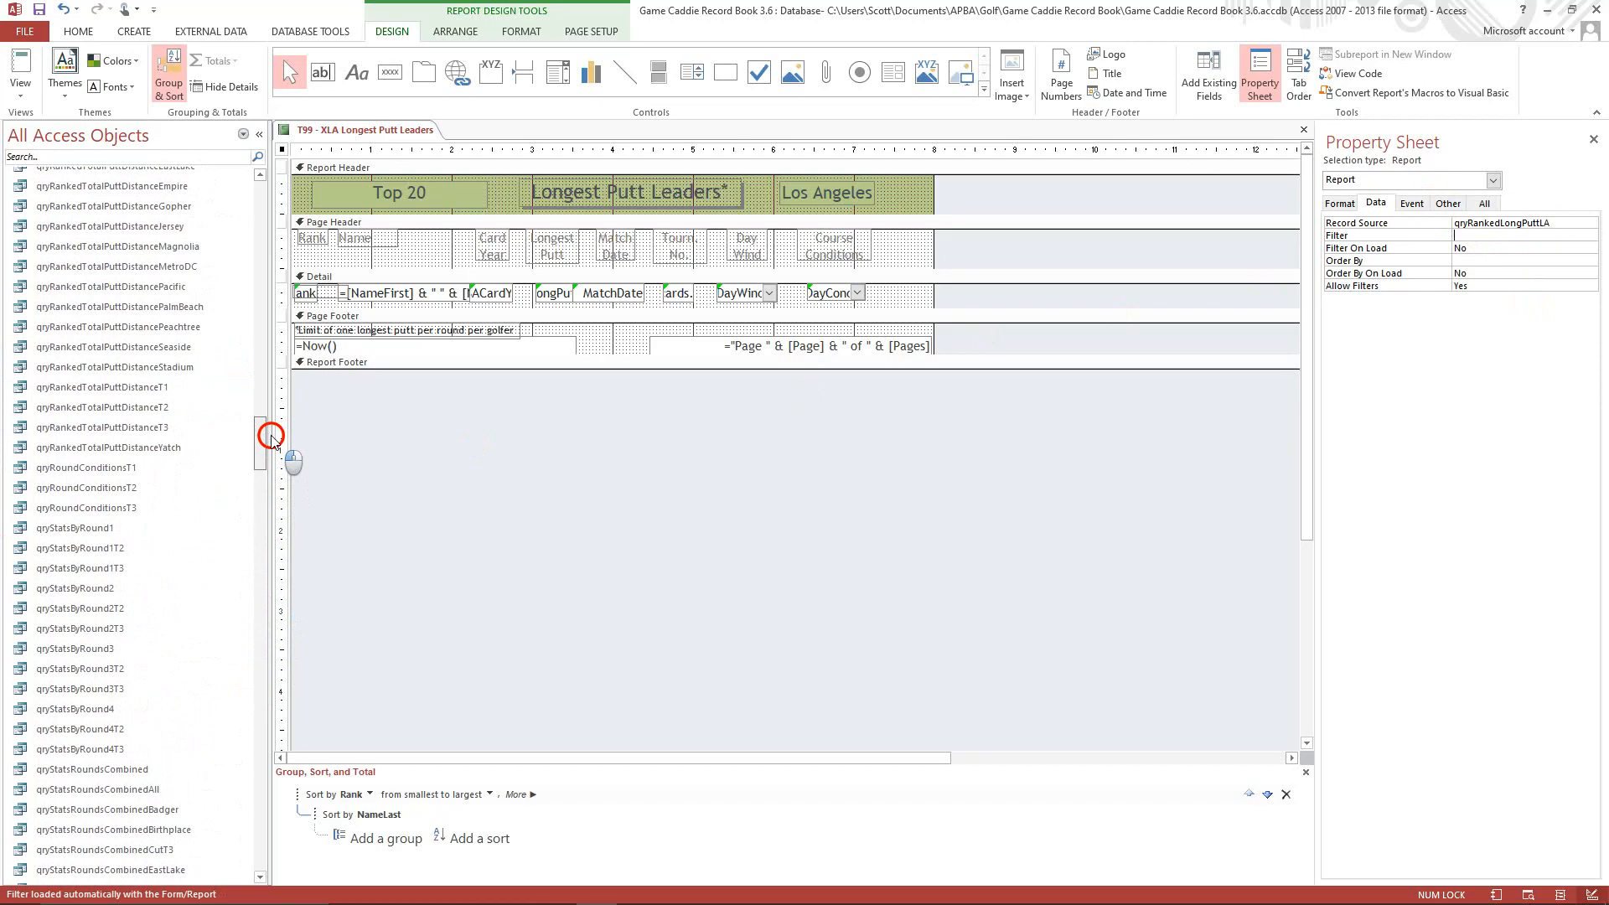
left_click_drag(271, 437, 259, 366)
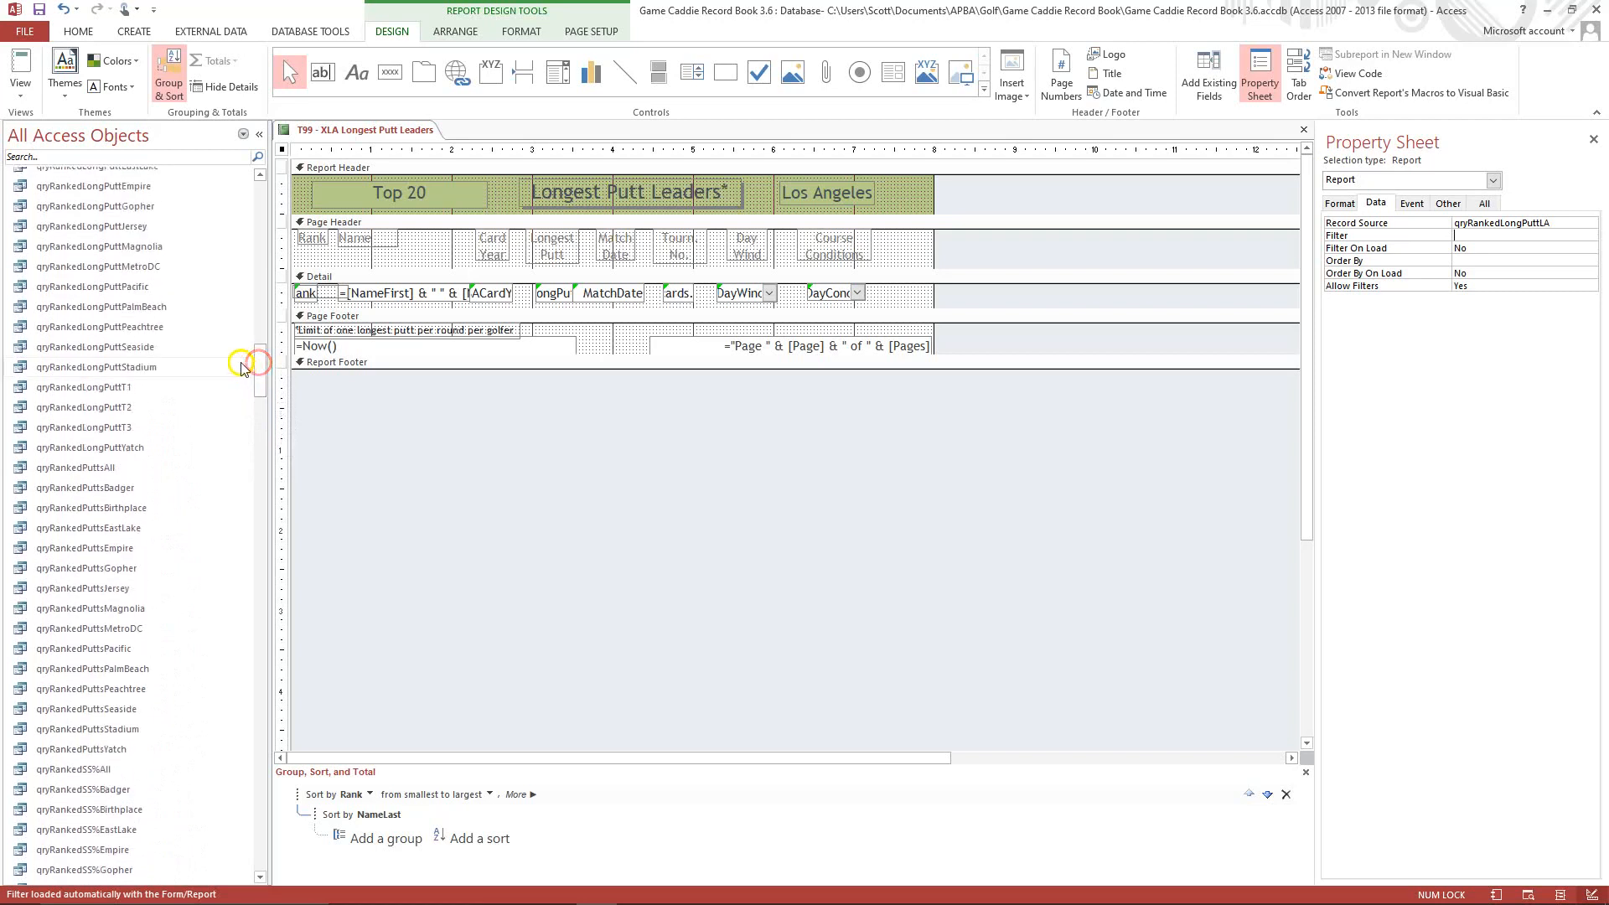
left_click(145, 250)
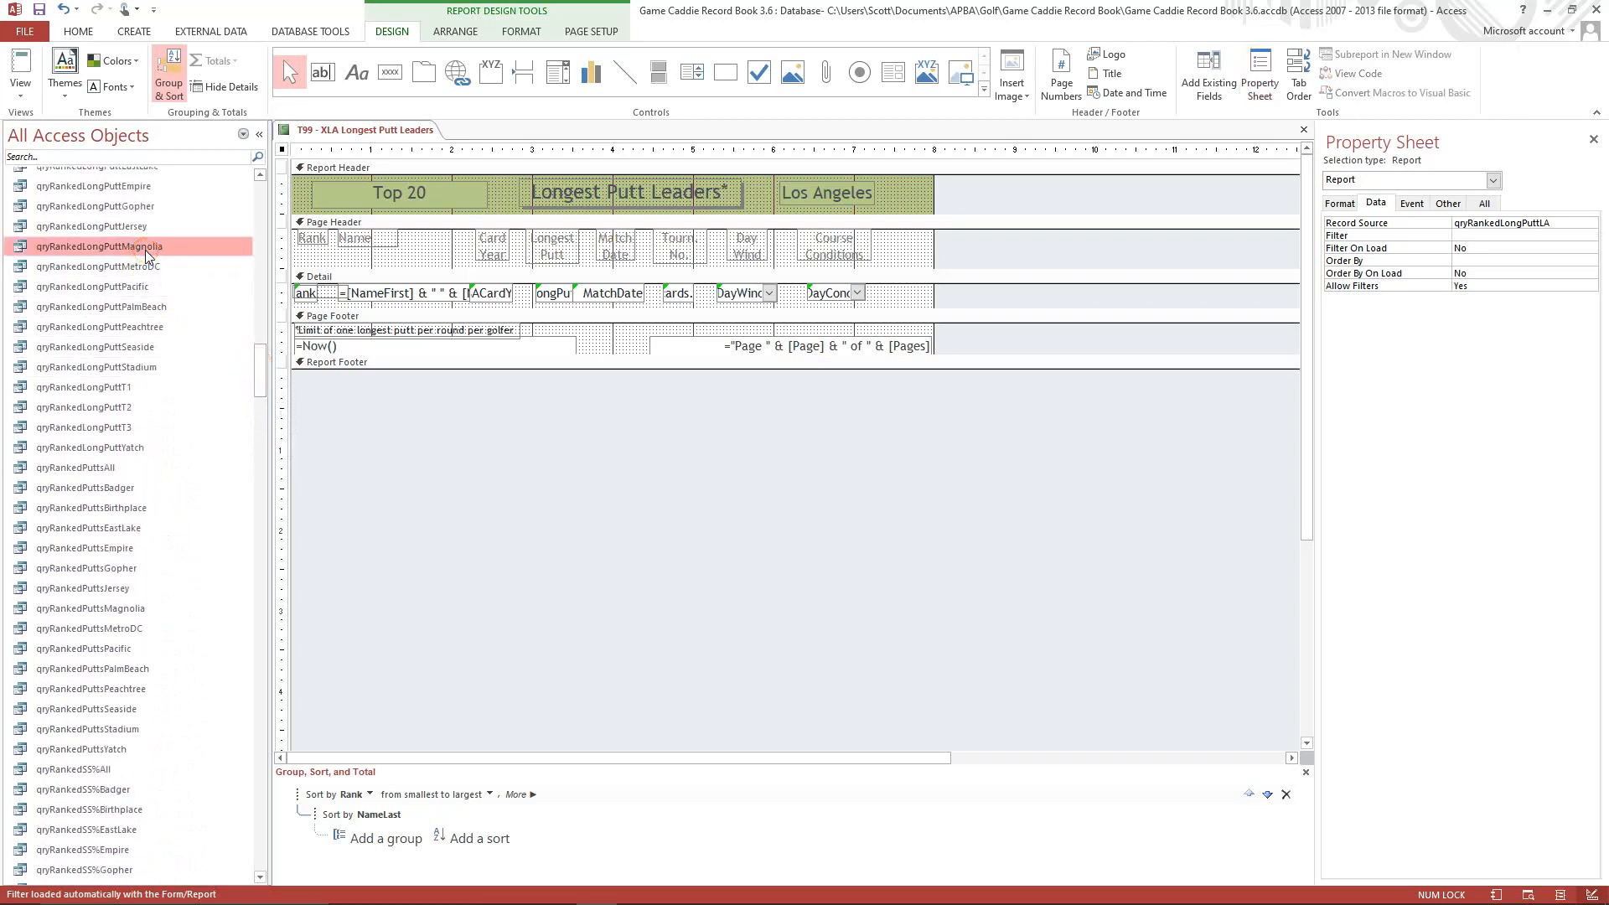
right_click(147, 250)
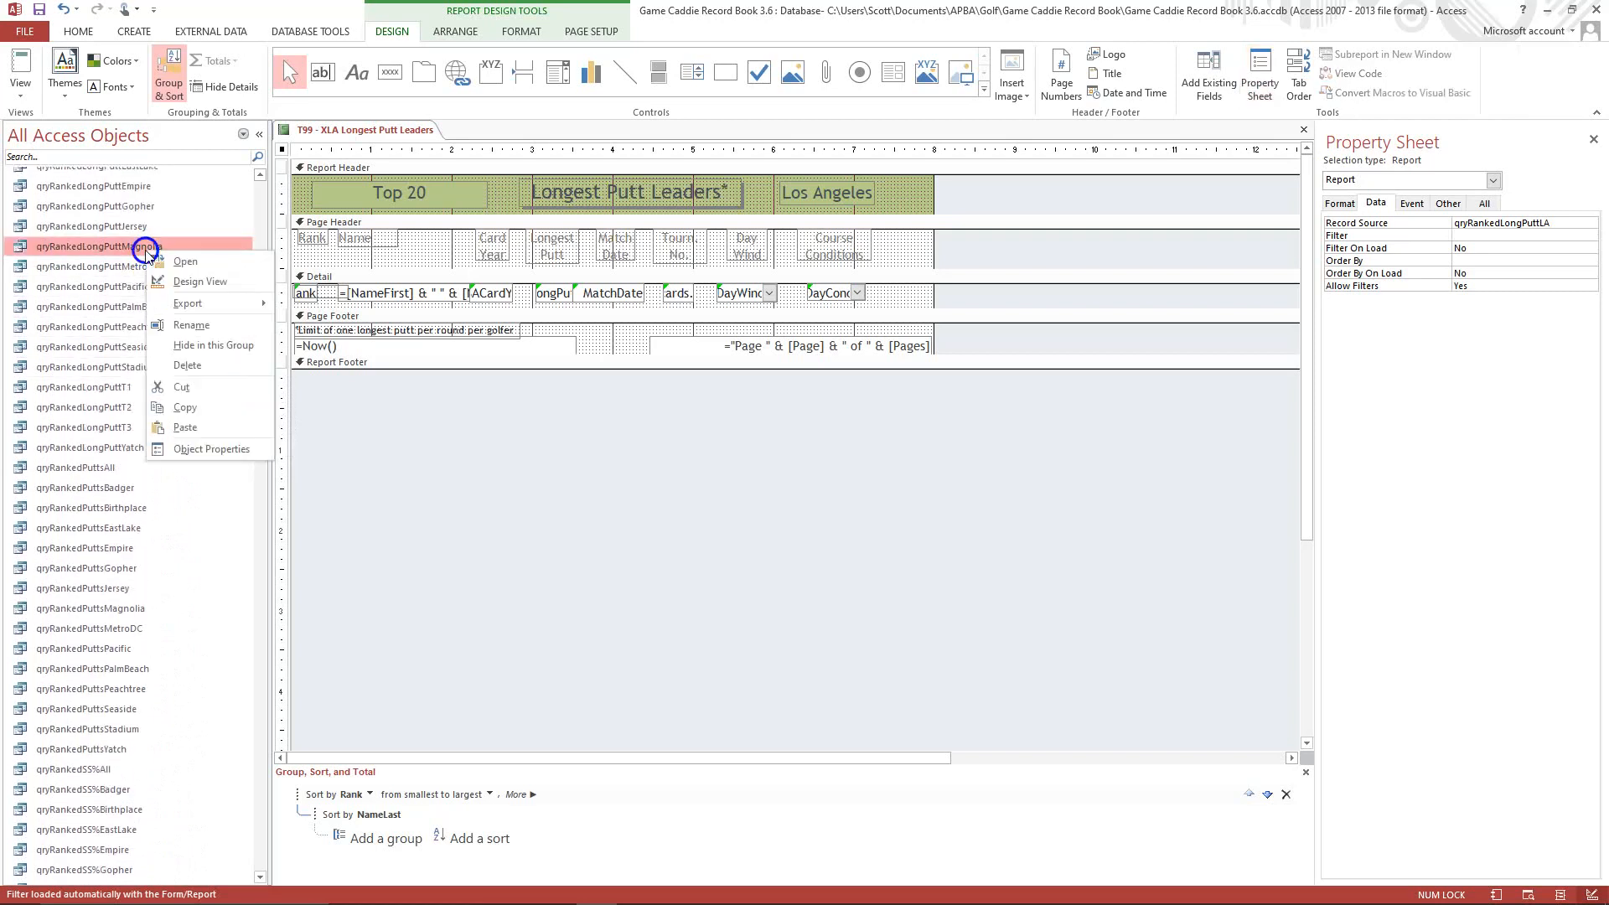
left_click(187, 407)
right_click(152, 308)
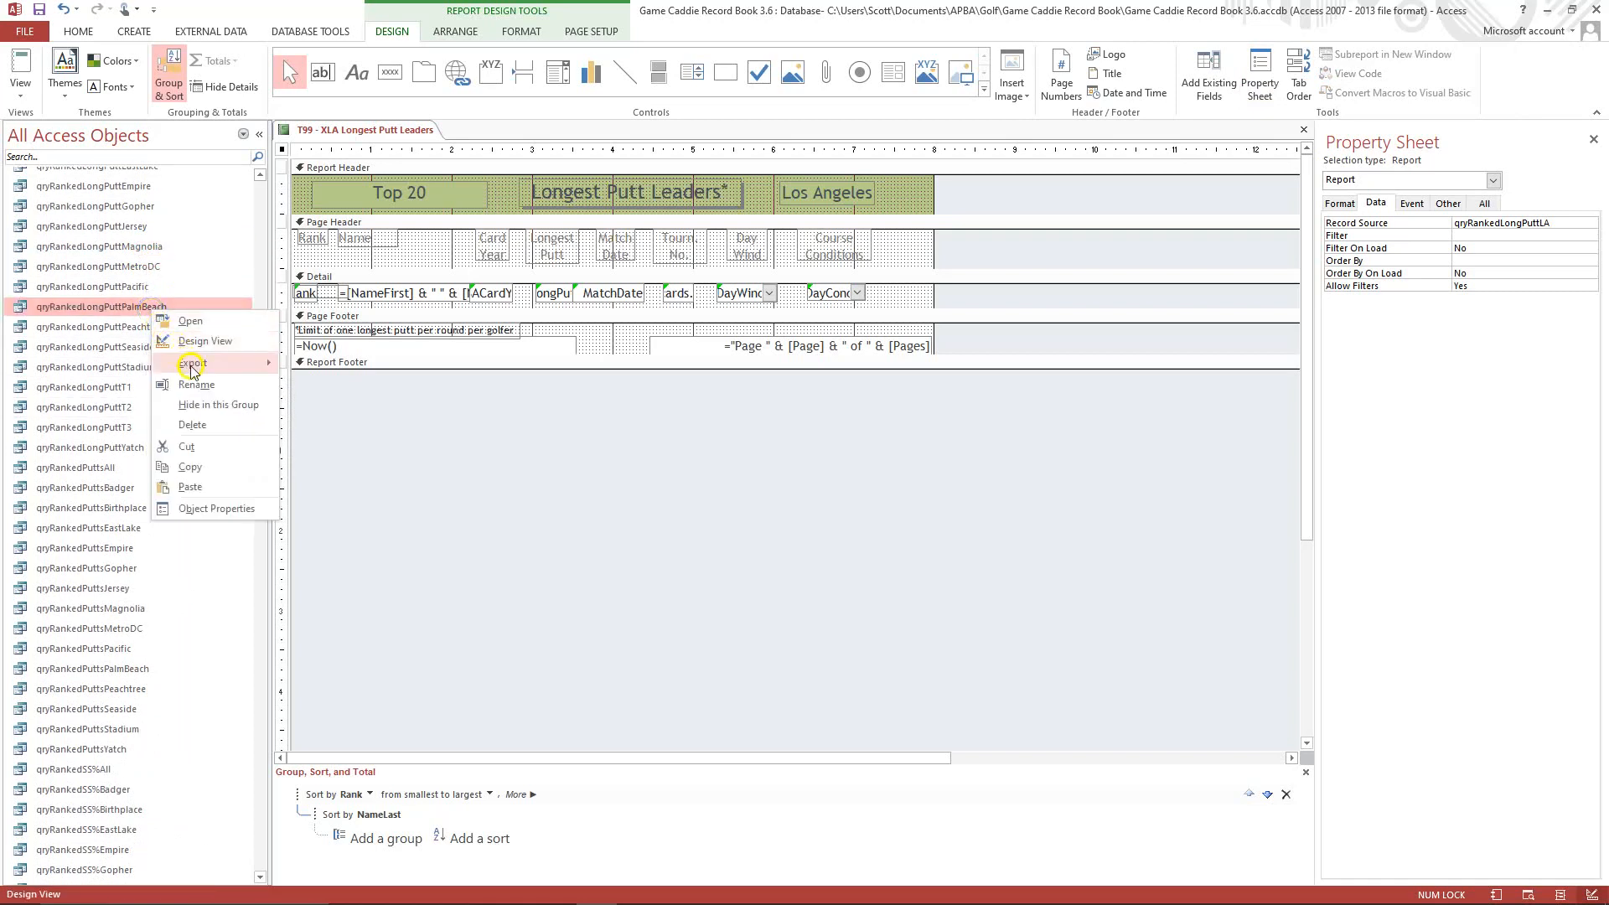
left_click(191, 487)
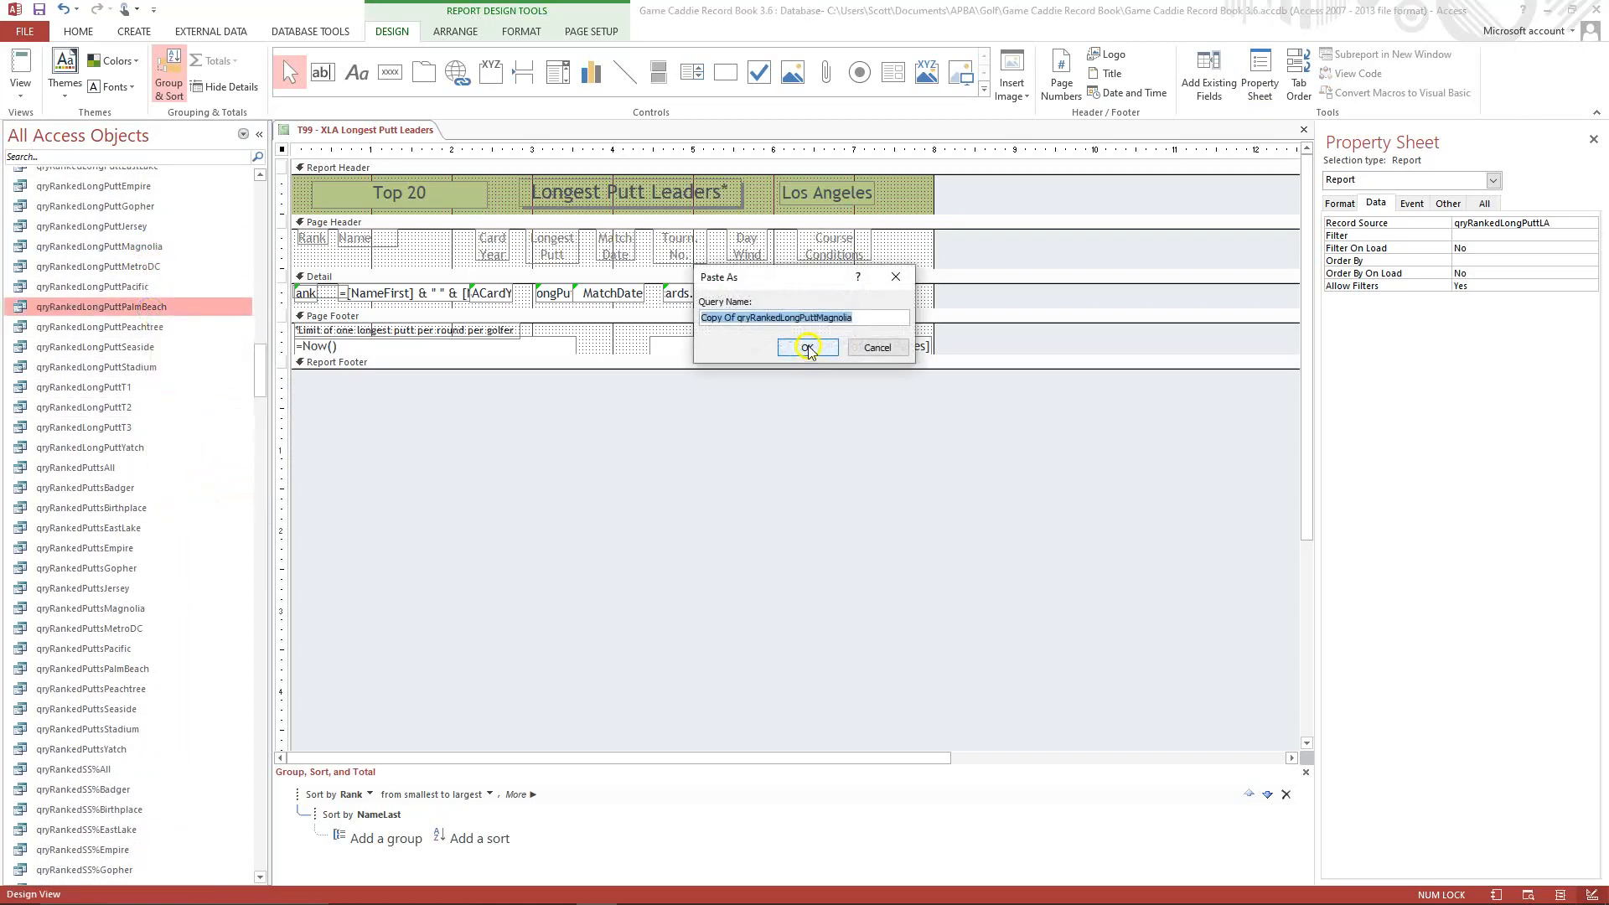
left_click(742, 324)
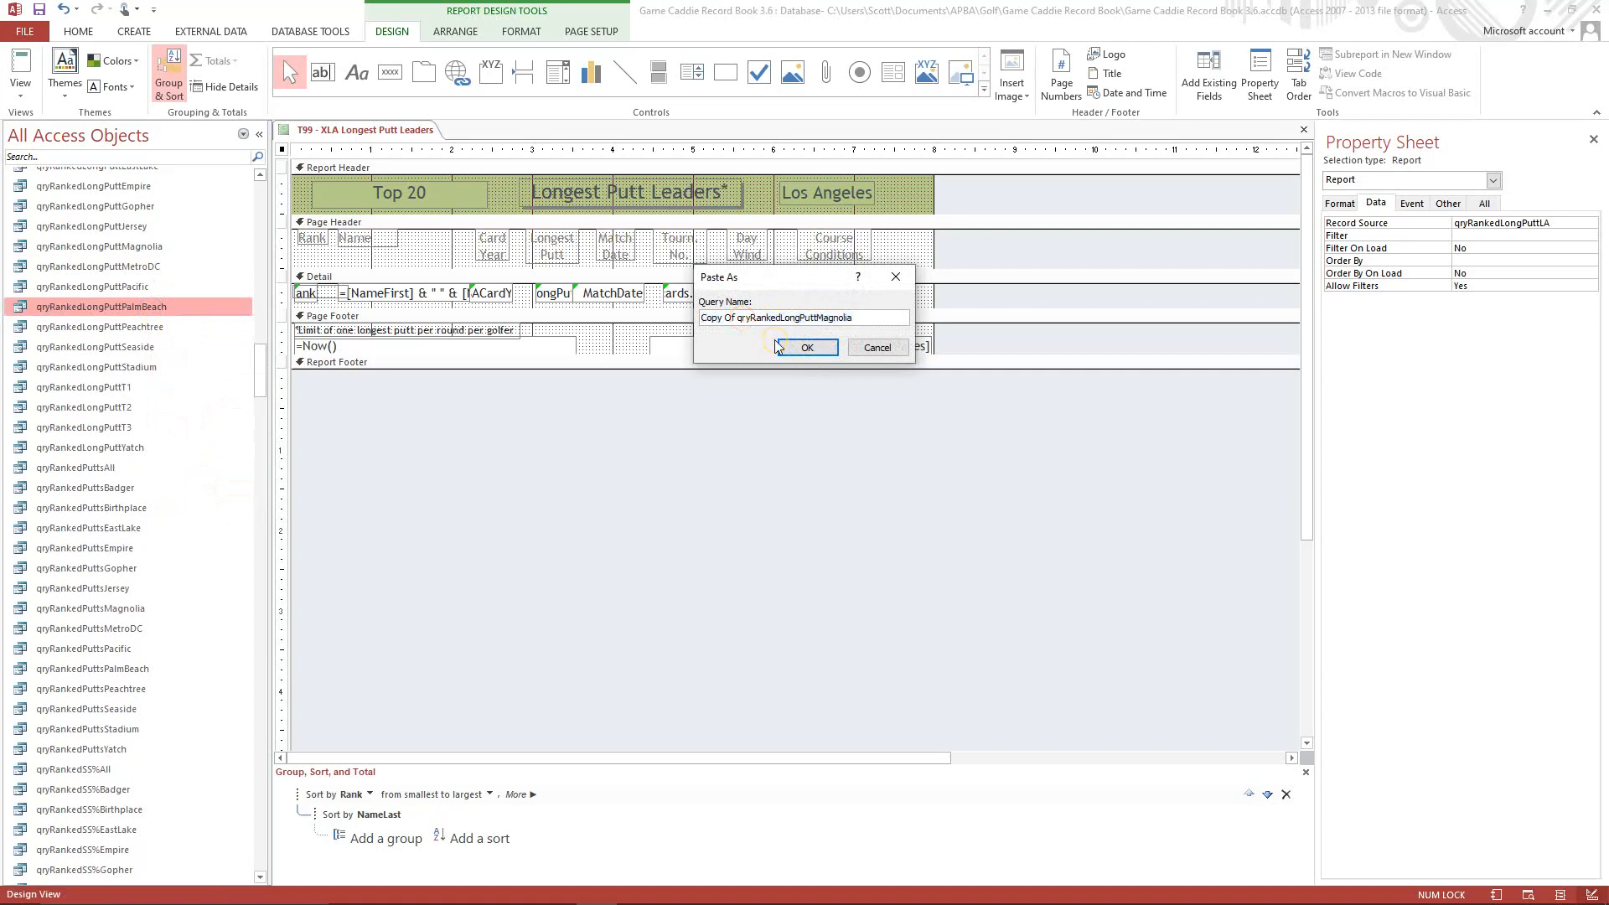
key("BackSpace")
key("BackSpace")
key("BackSpace")
key("BackSpace")
key("BackSpace")
key("BackSpace")
key("BackSpace")
key("BackSpace")
left_click(824, 319)
type("LA")
left_click(789, 348)
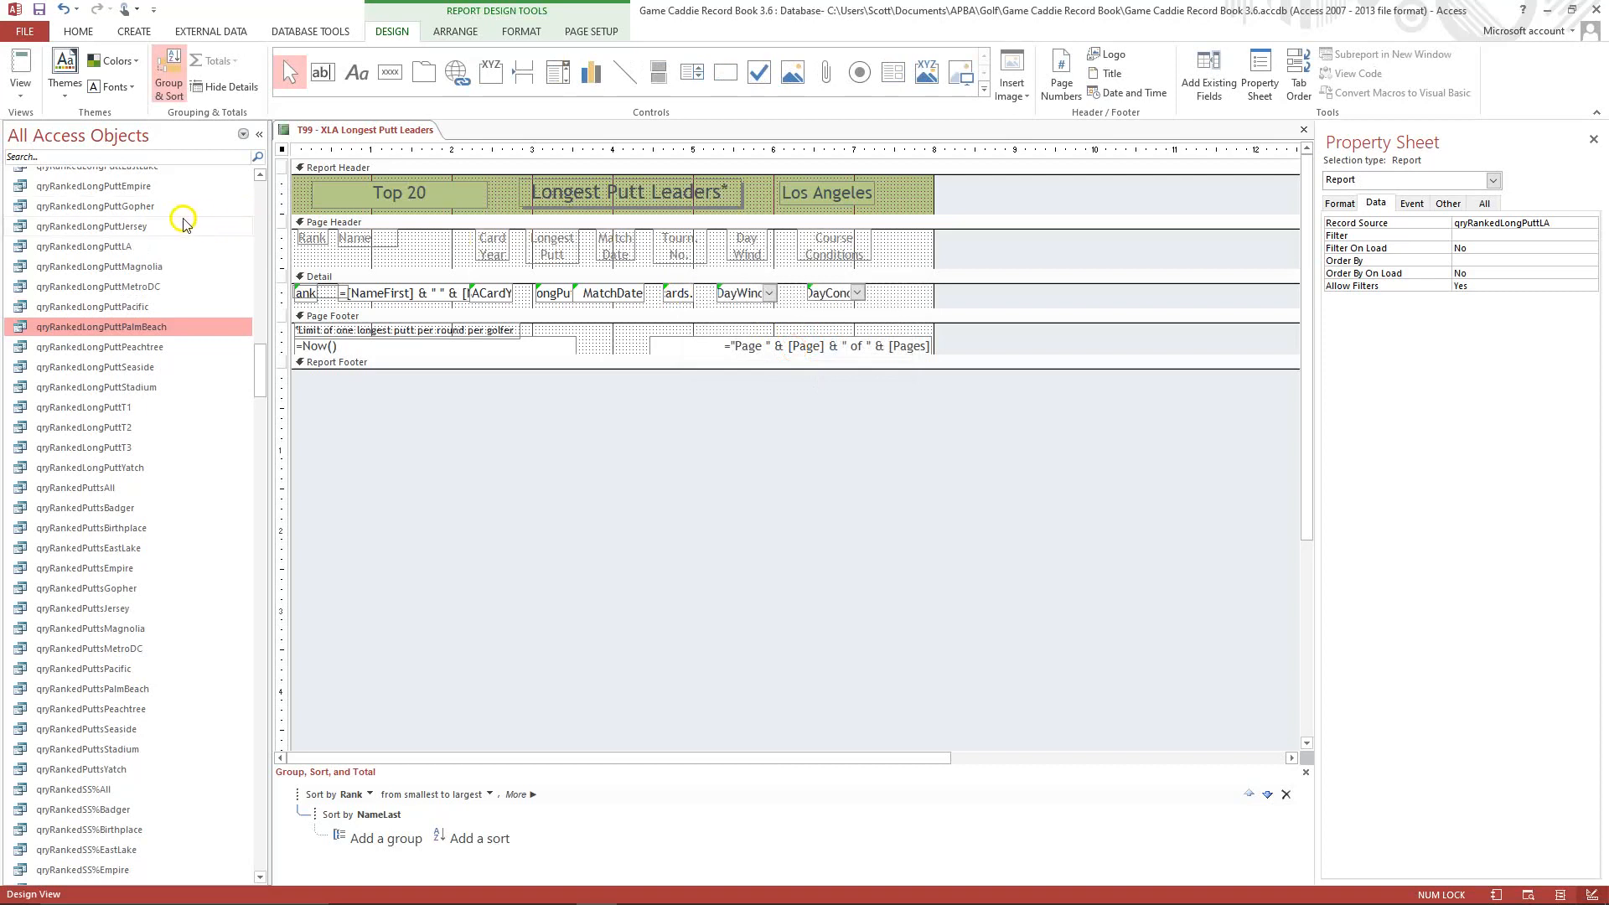
Open the qryRankedLongPuttLA query in Design View and change the course name in its Rank expression to Los Angeles.
right_click(110, 248)
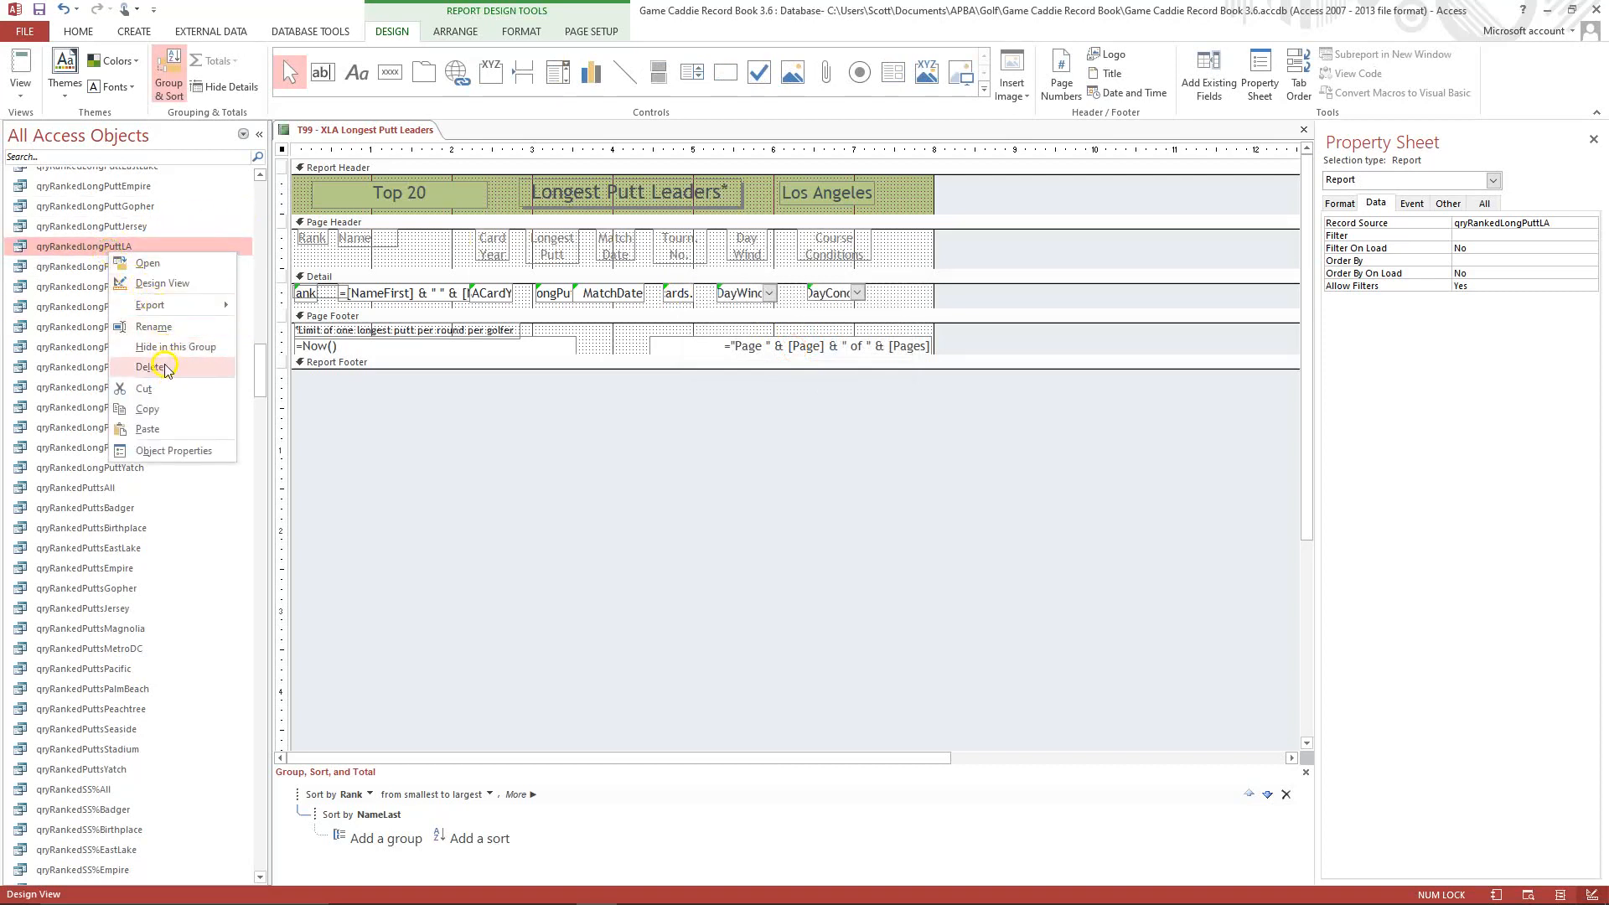
left_click(161, 283)
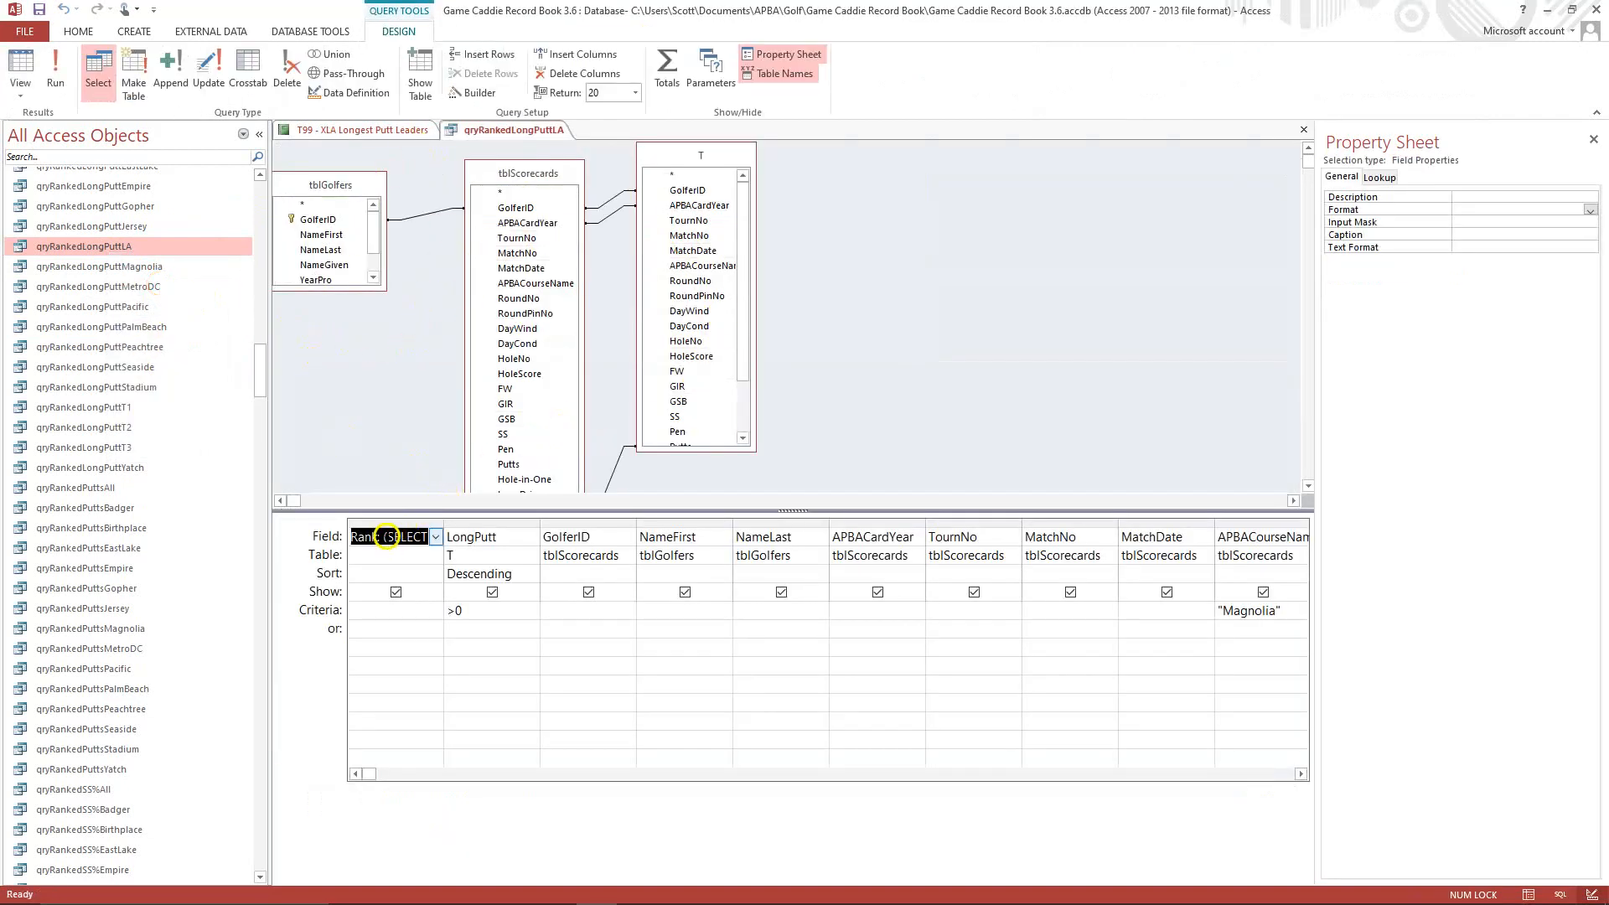
left_click(388, 536)
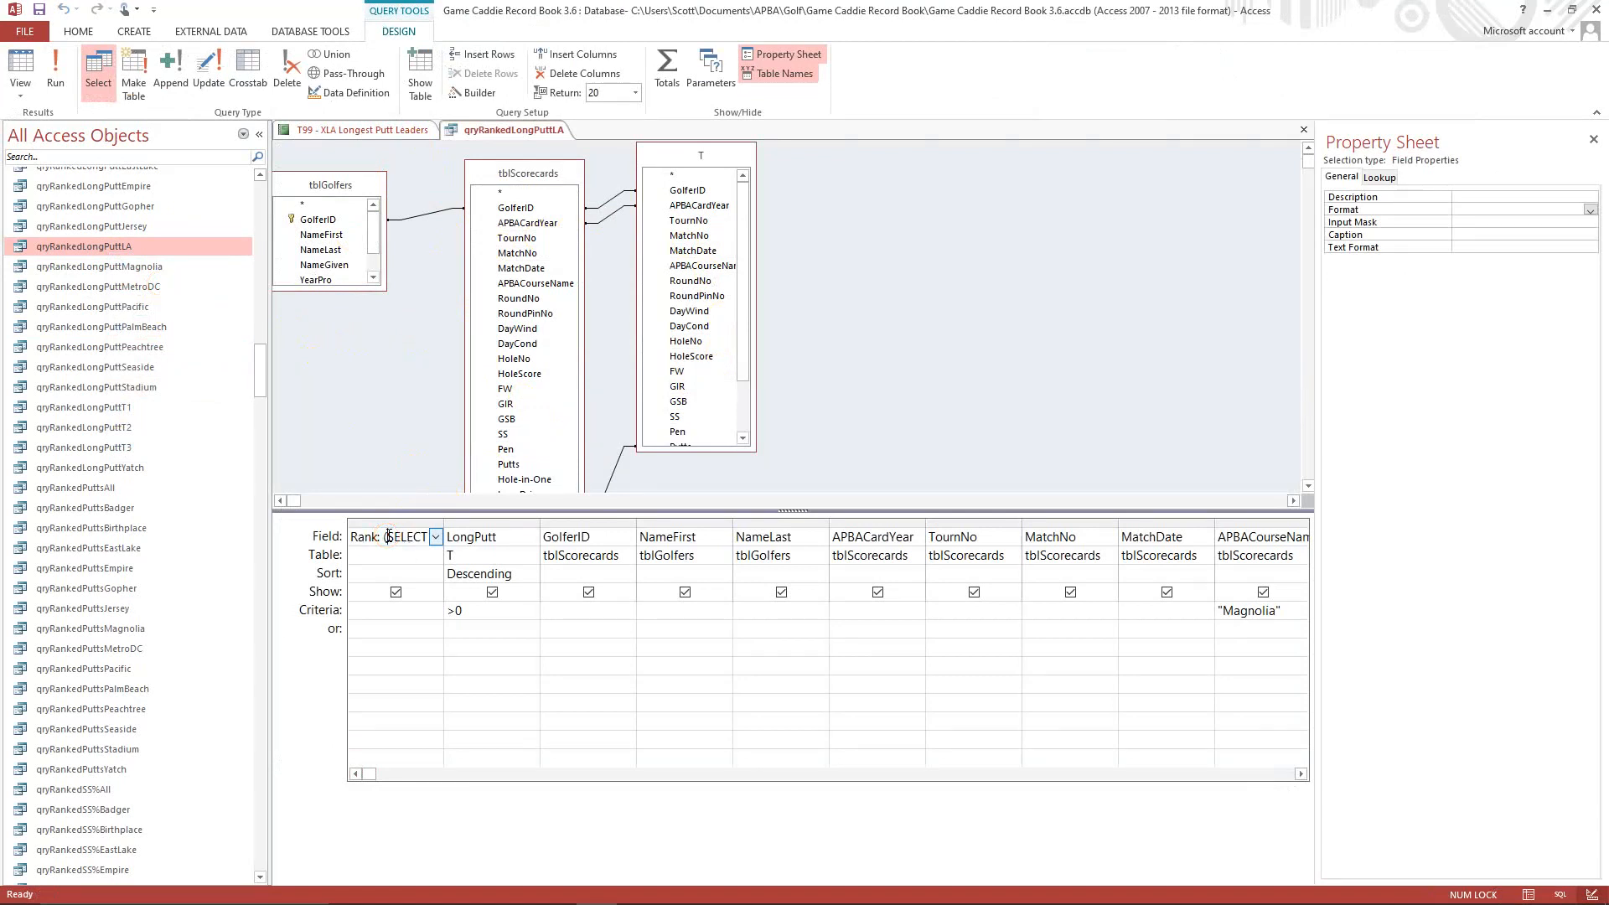
key("shift+F2")
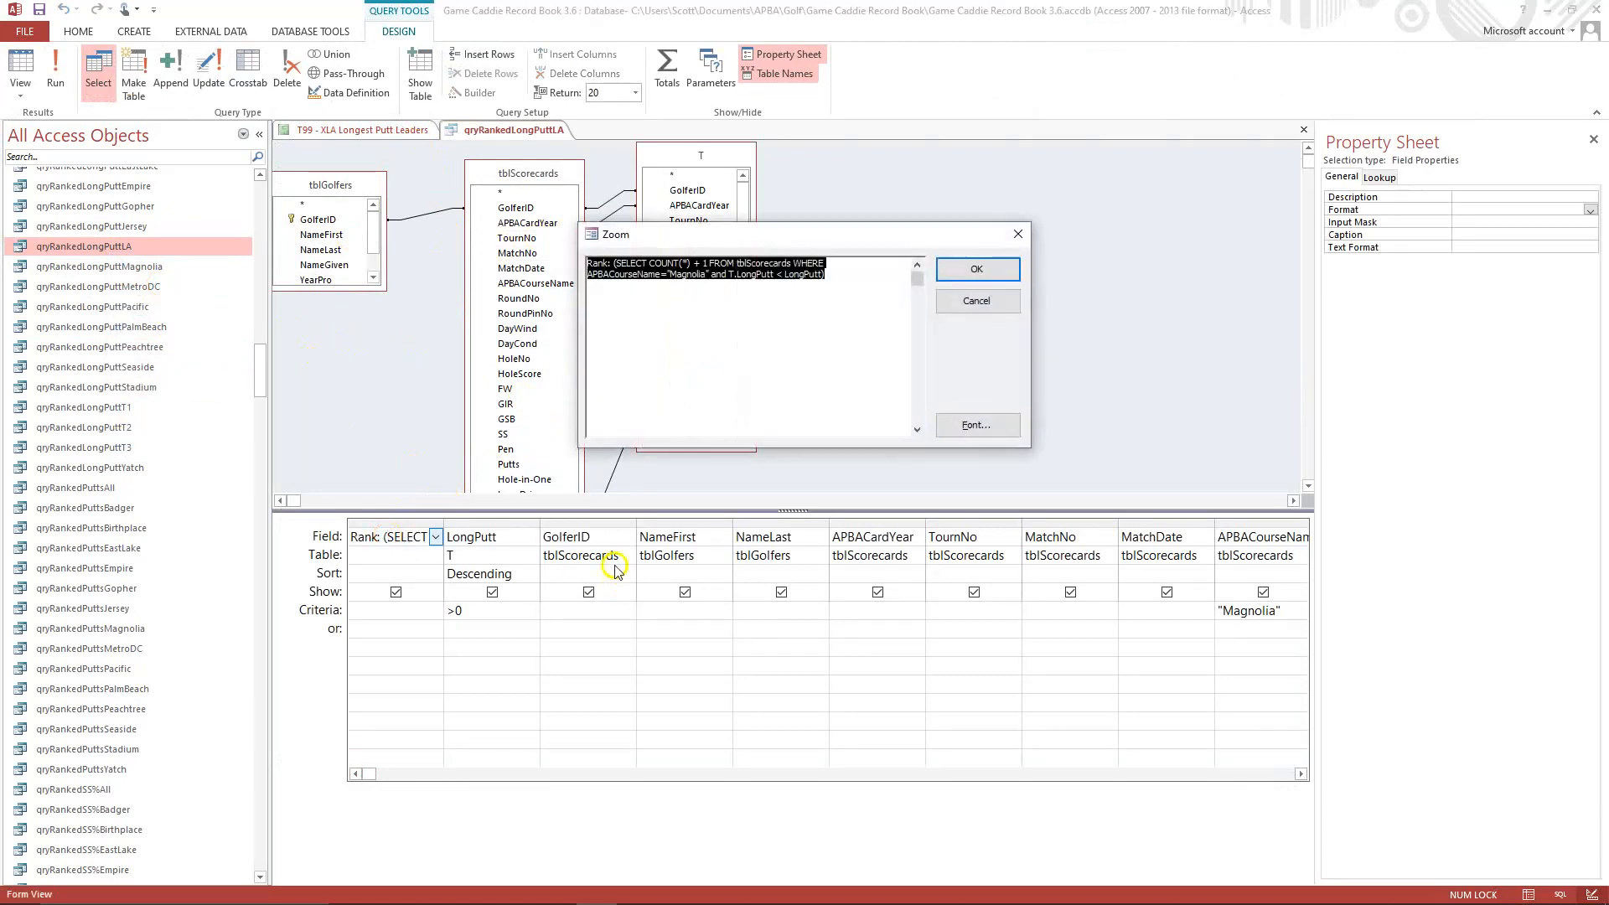
left_click(674, 274)
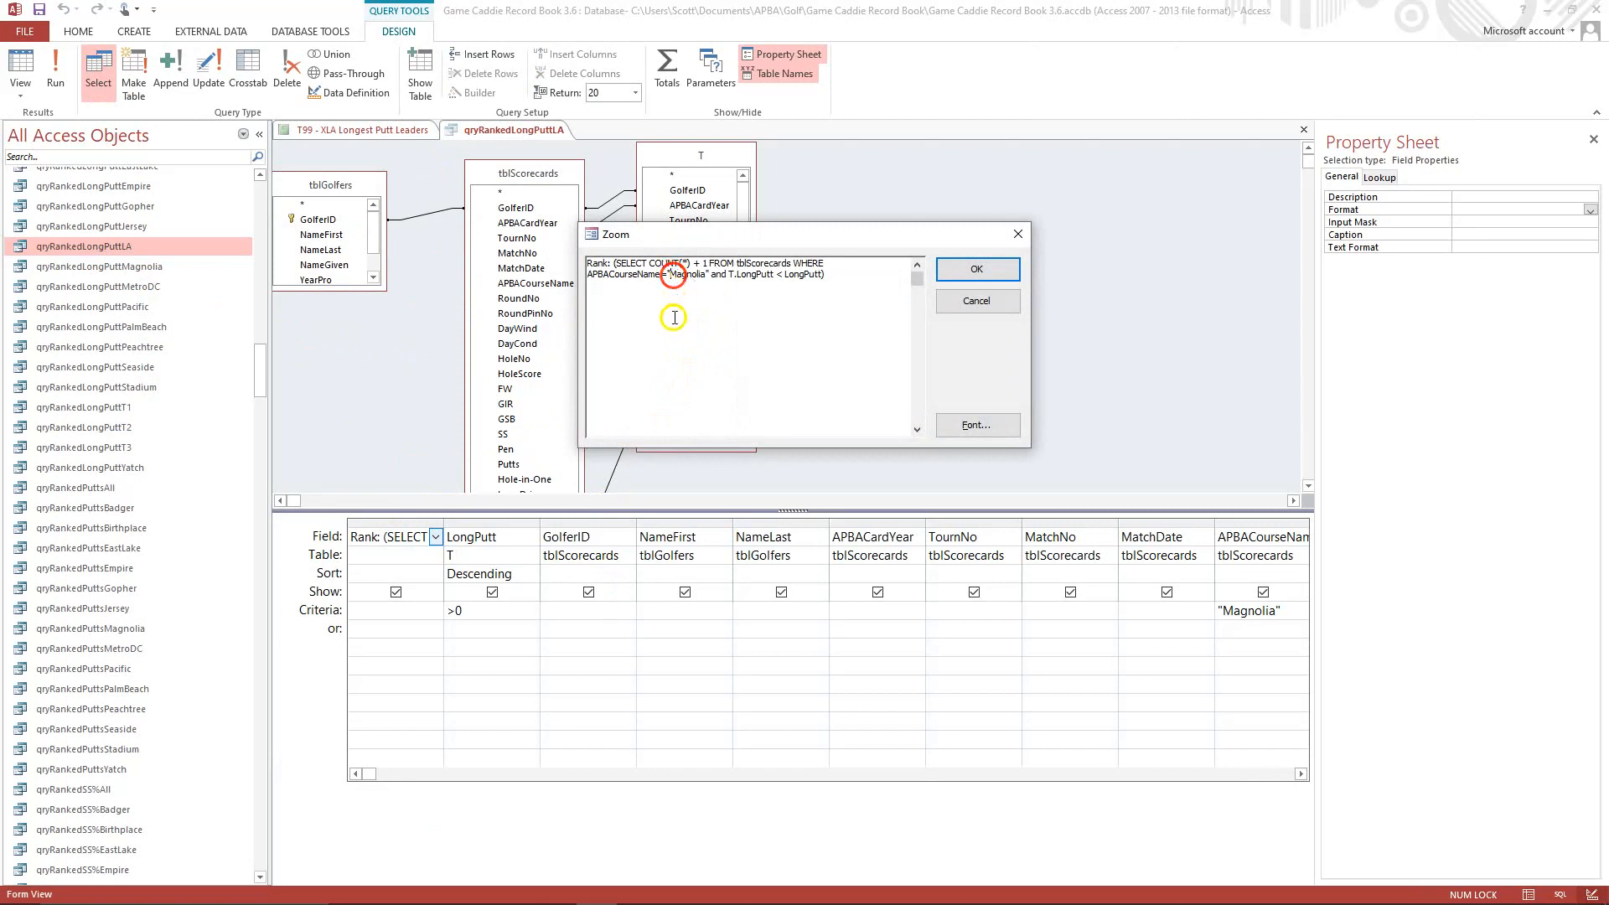
key("Delete")
key("Delete")
key("Delete")
key("Delete")
key("Delete")
key("Delete")
key("Delete")
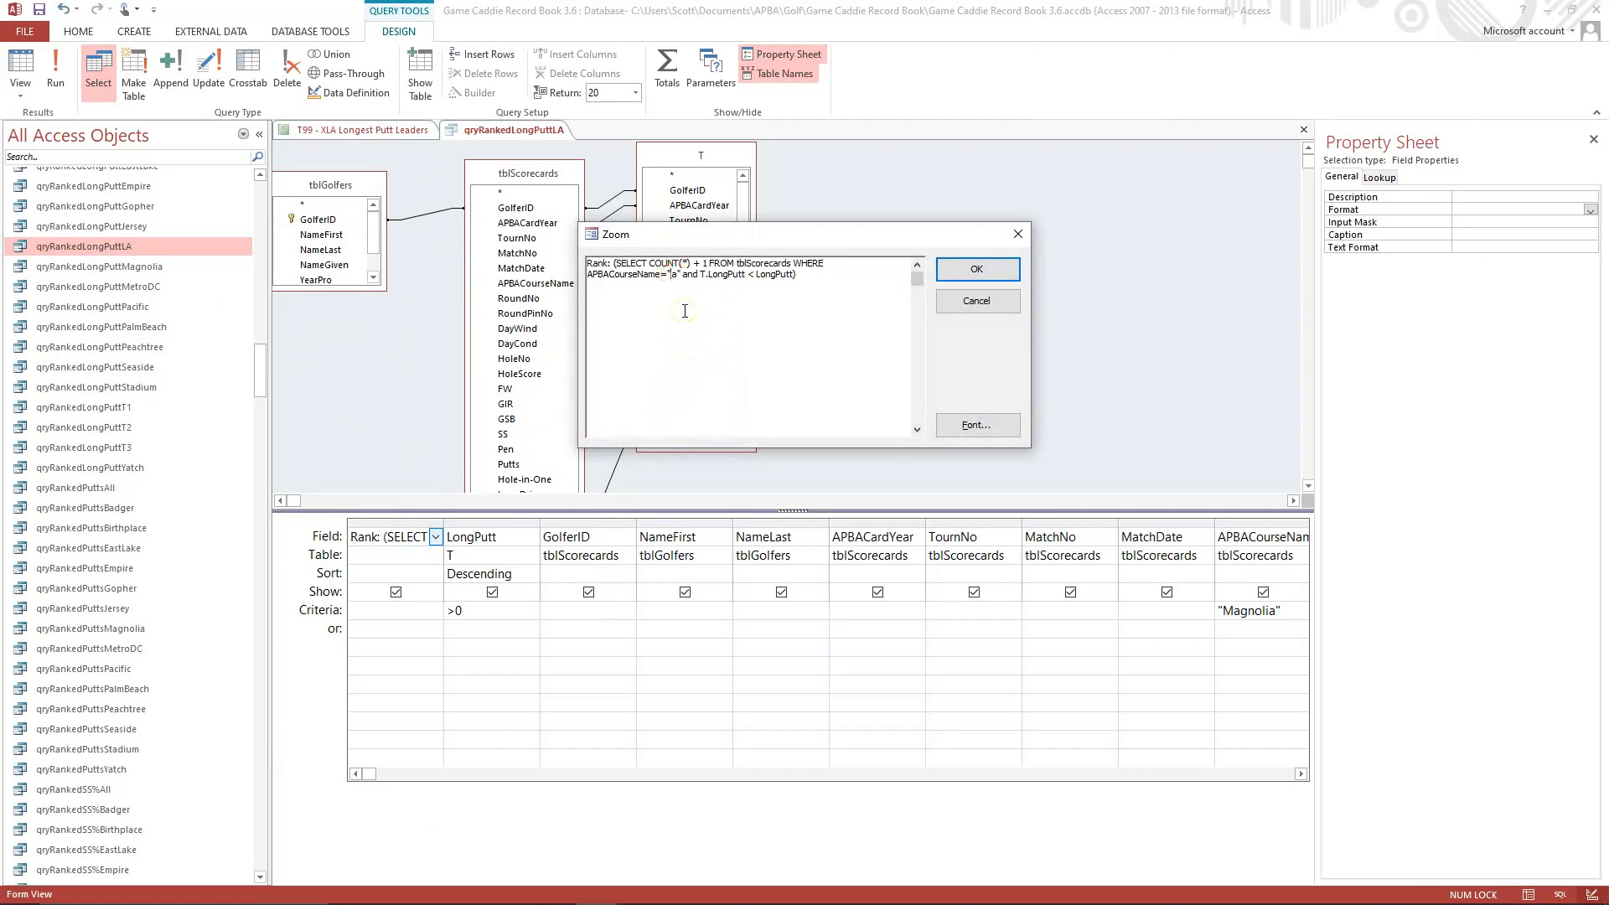
key("Delete")
type("S")
key("Delete")
type("Los Angeles")
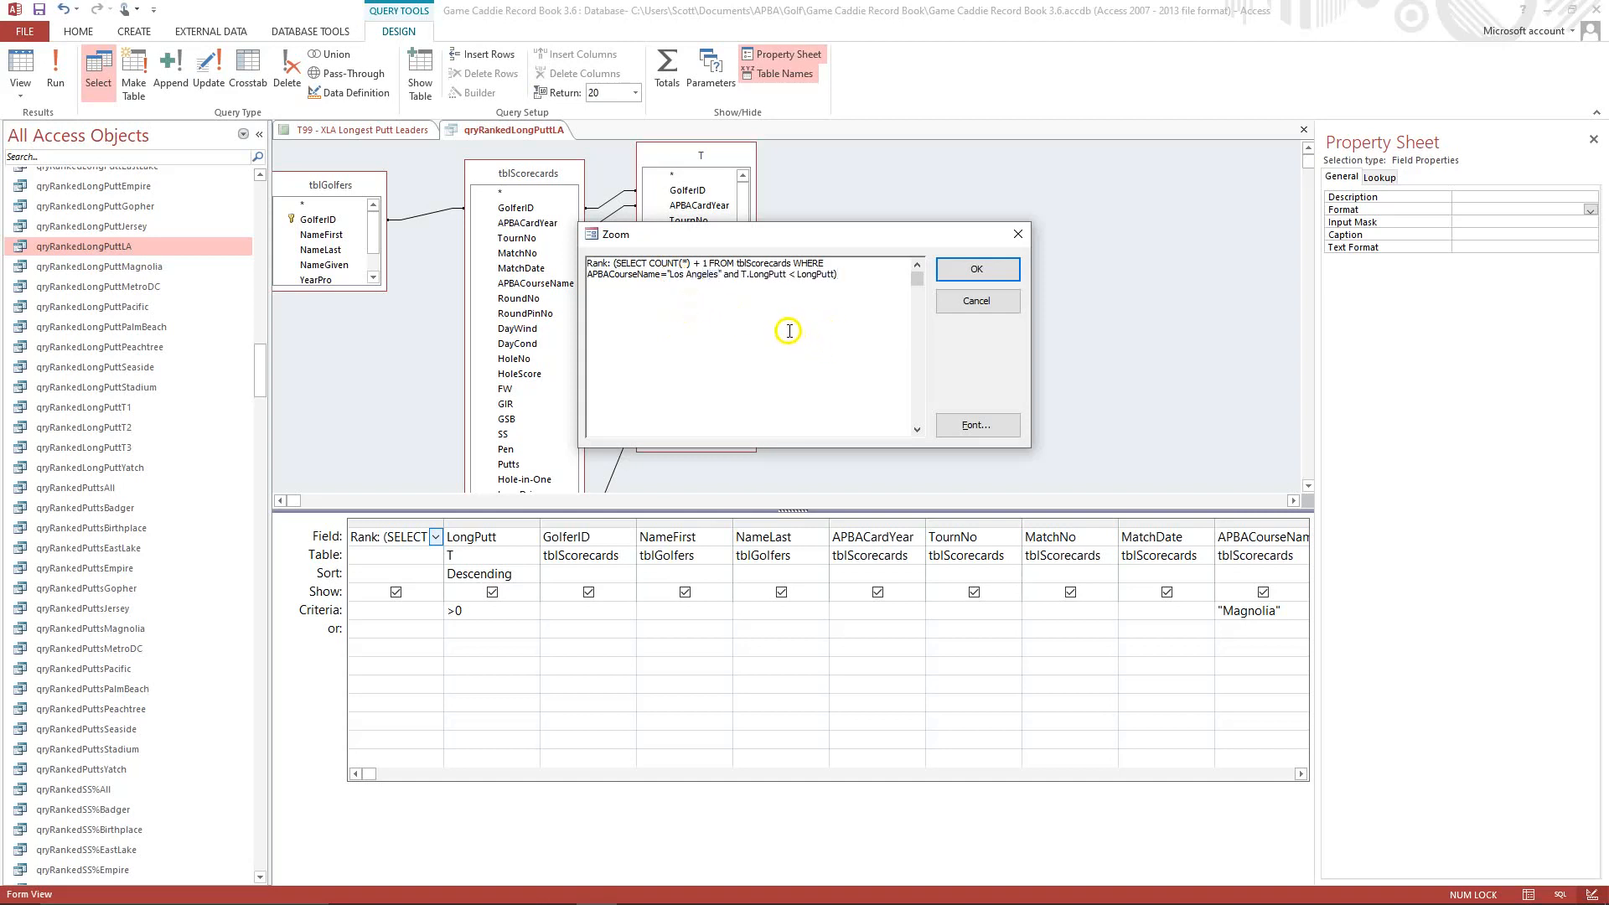
left_click(968, 272)
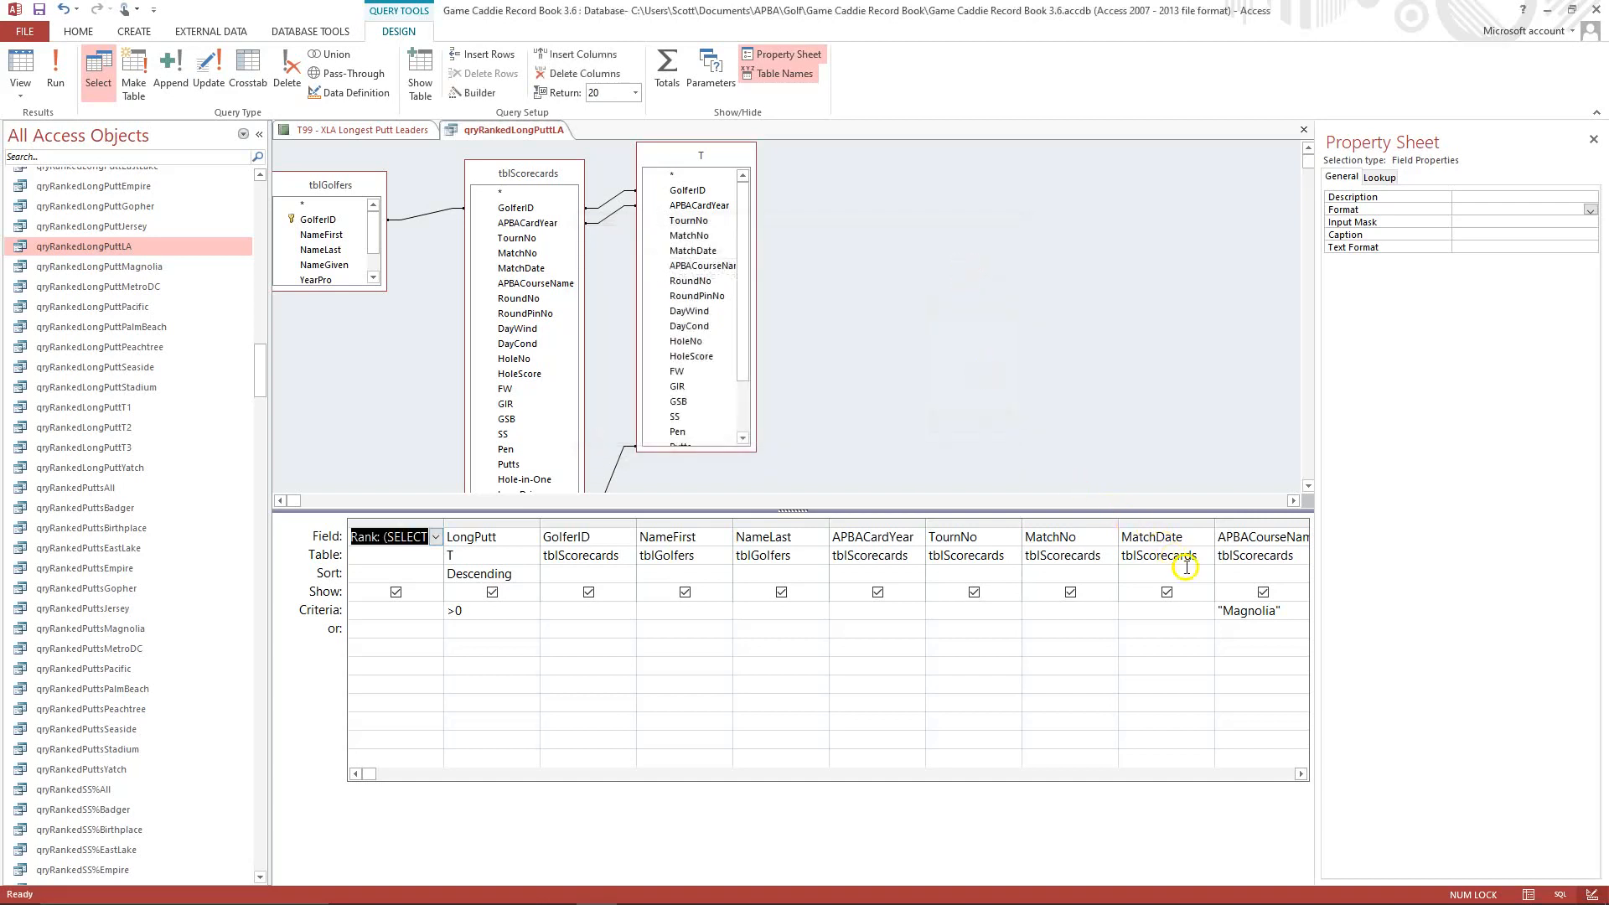
Set the APBACourseName criterion of the query to "Los Angeles".
left_click(1225, 614)
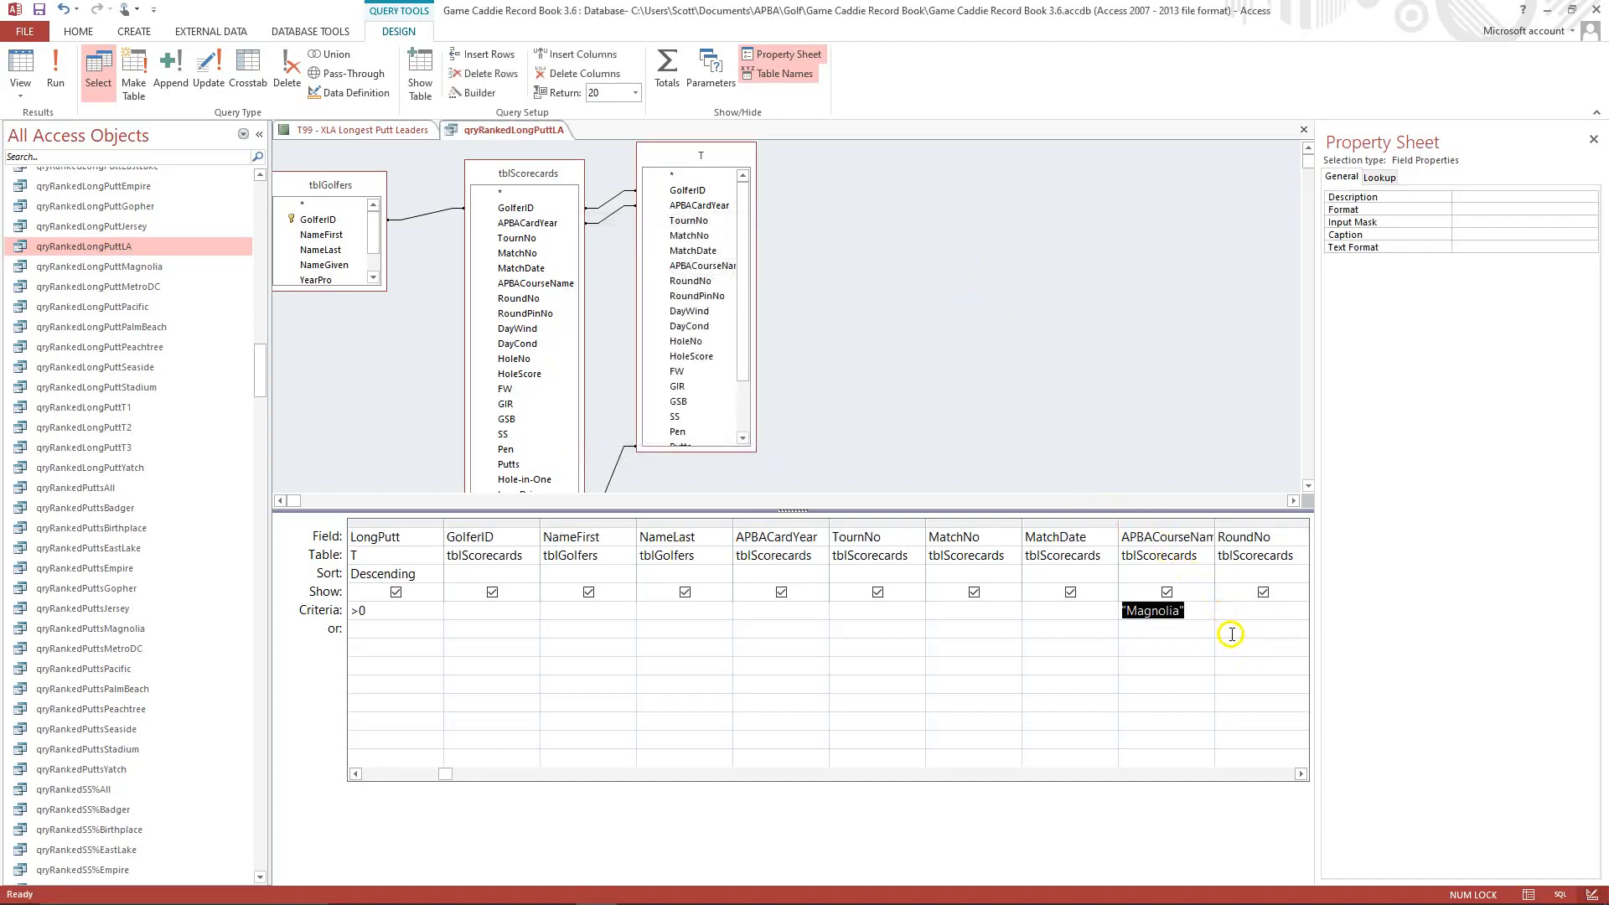
left_click(1131, 615)
left_click(1150, 627)
Run the qryRankedLongPuttLA query and close it, saving the design changes.
left_click(56, 67)
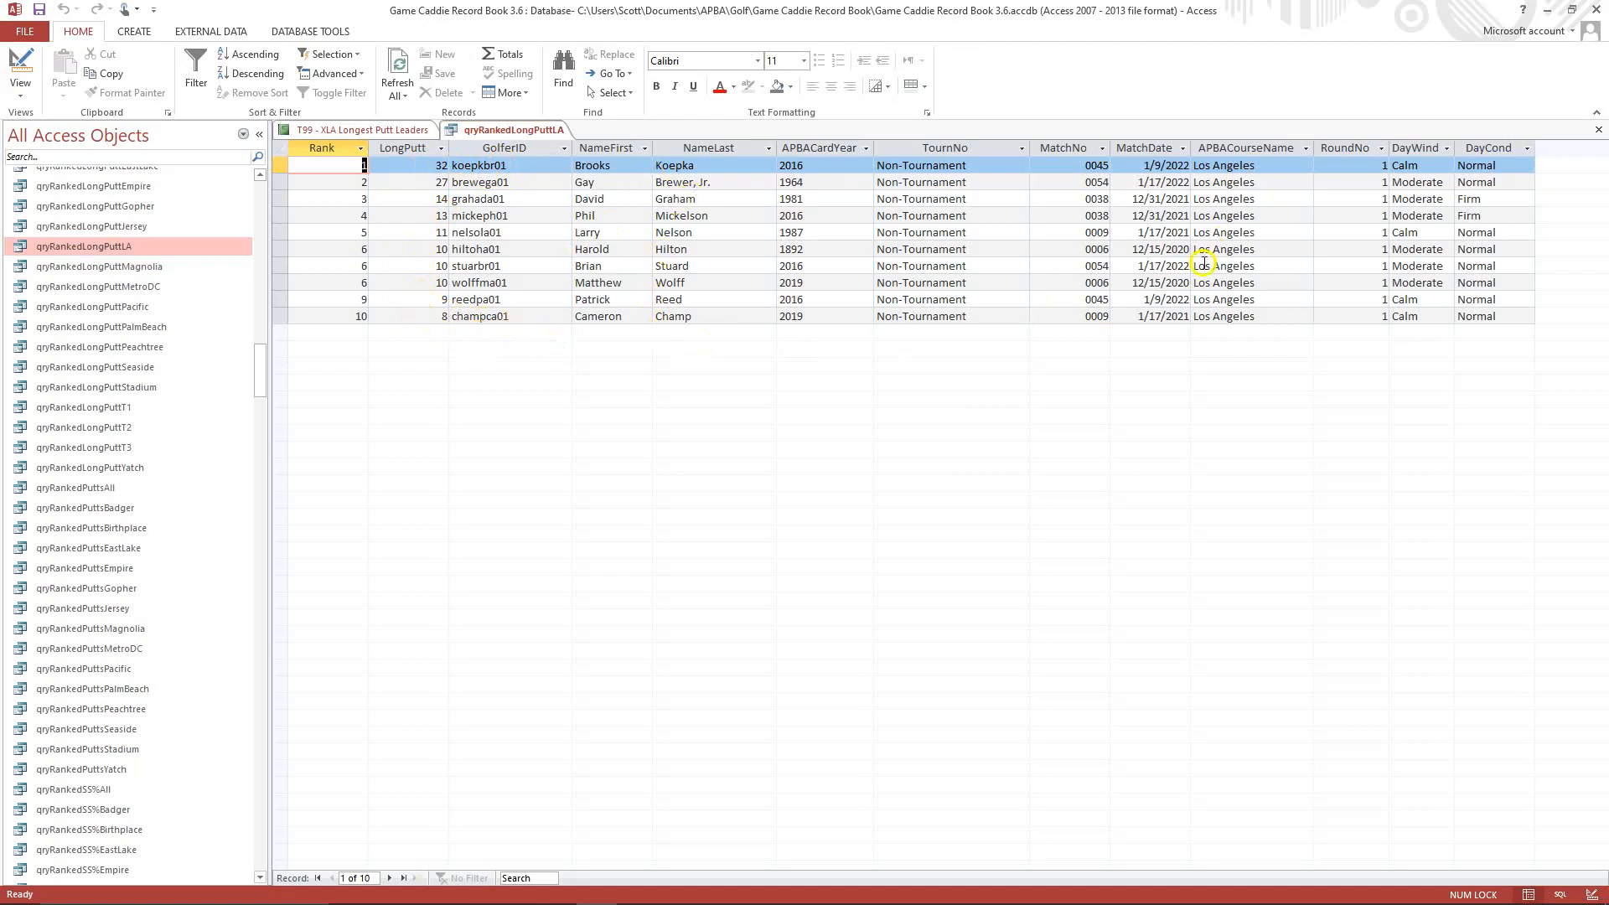
left_click(1600, 132)
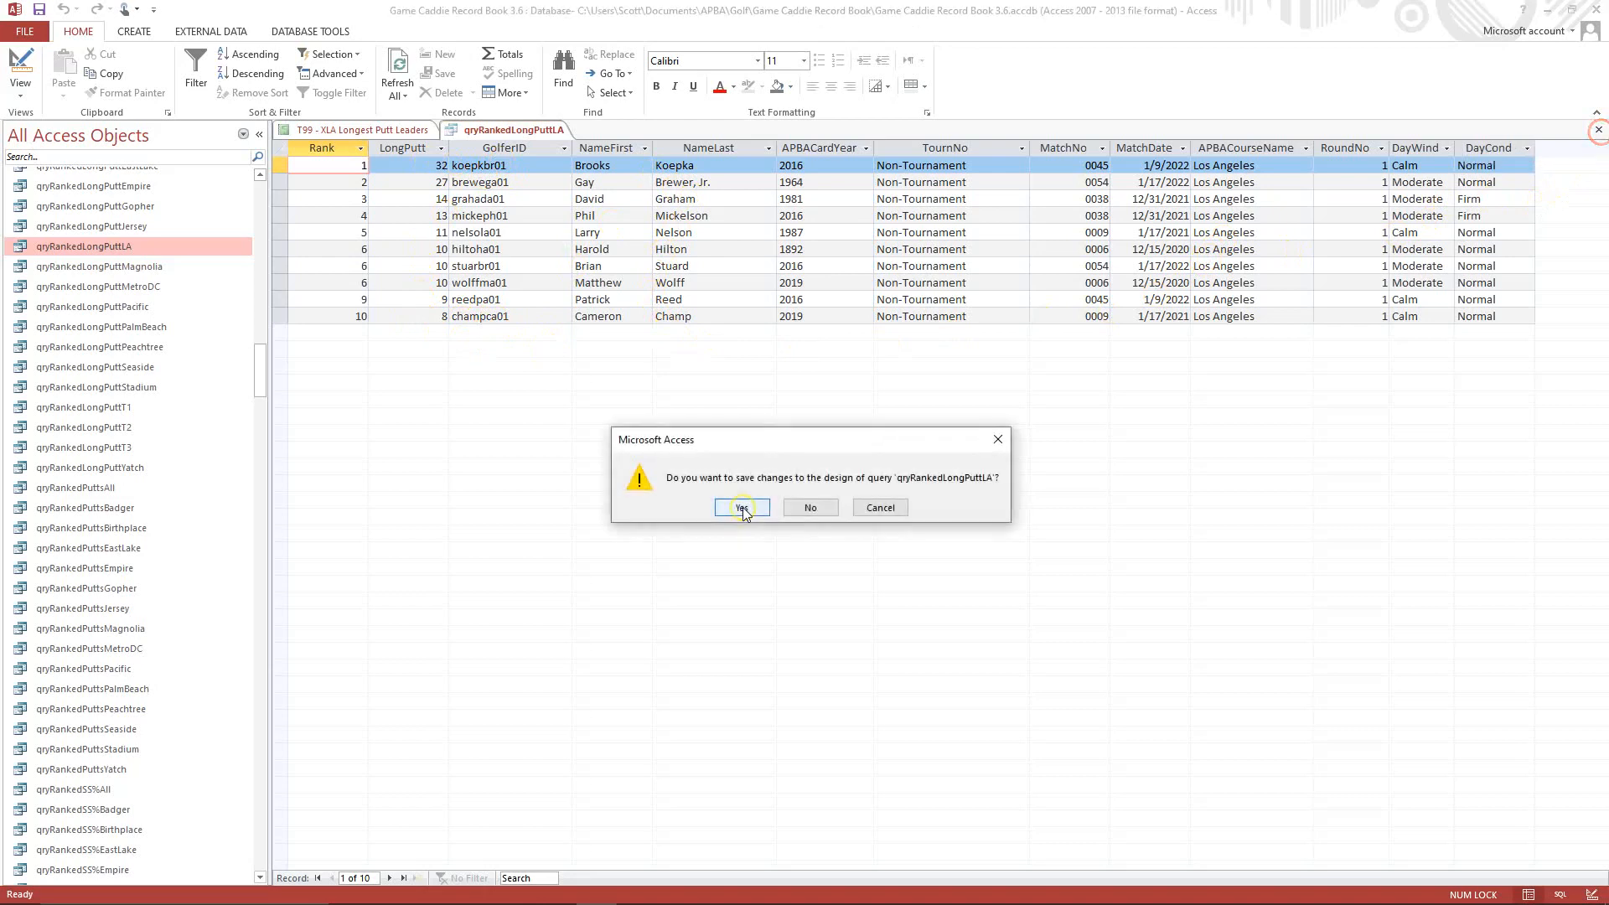
left_click(734, 508)
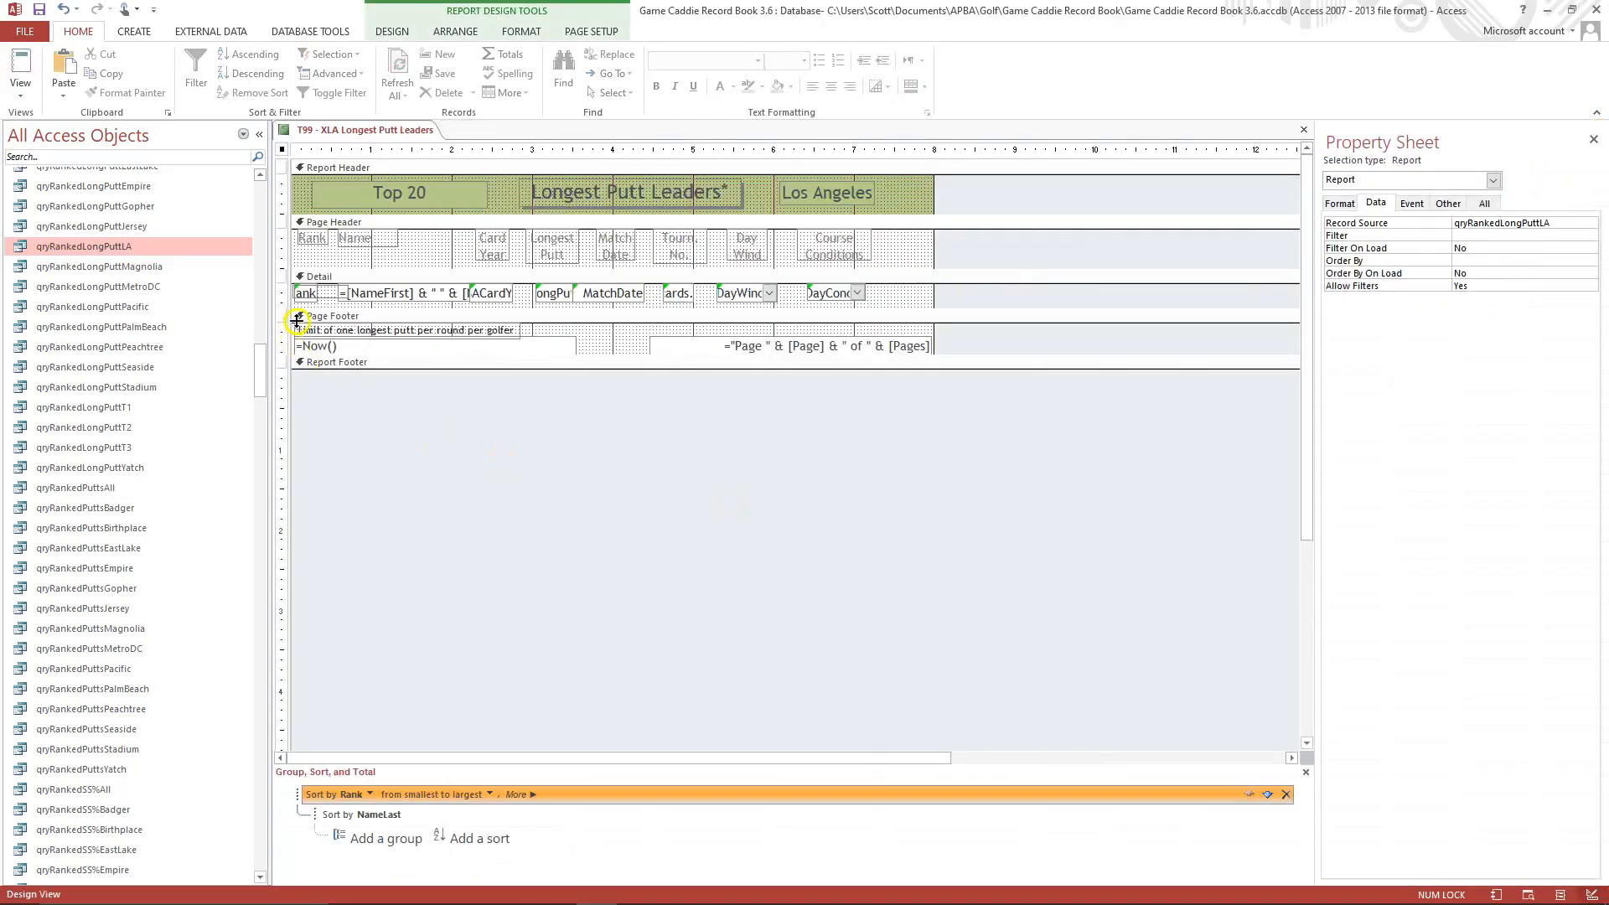
Display the T99 - XLA Longest Putt Leaders report in Print Preview and close it, saving the design changes.
left_click(17, 84)
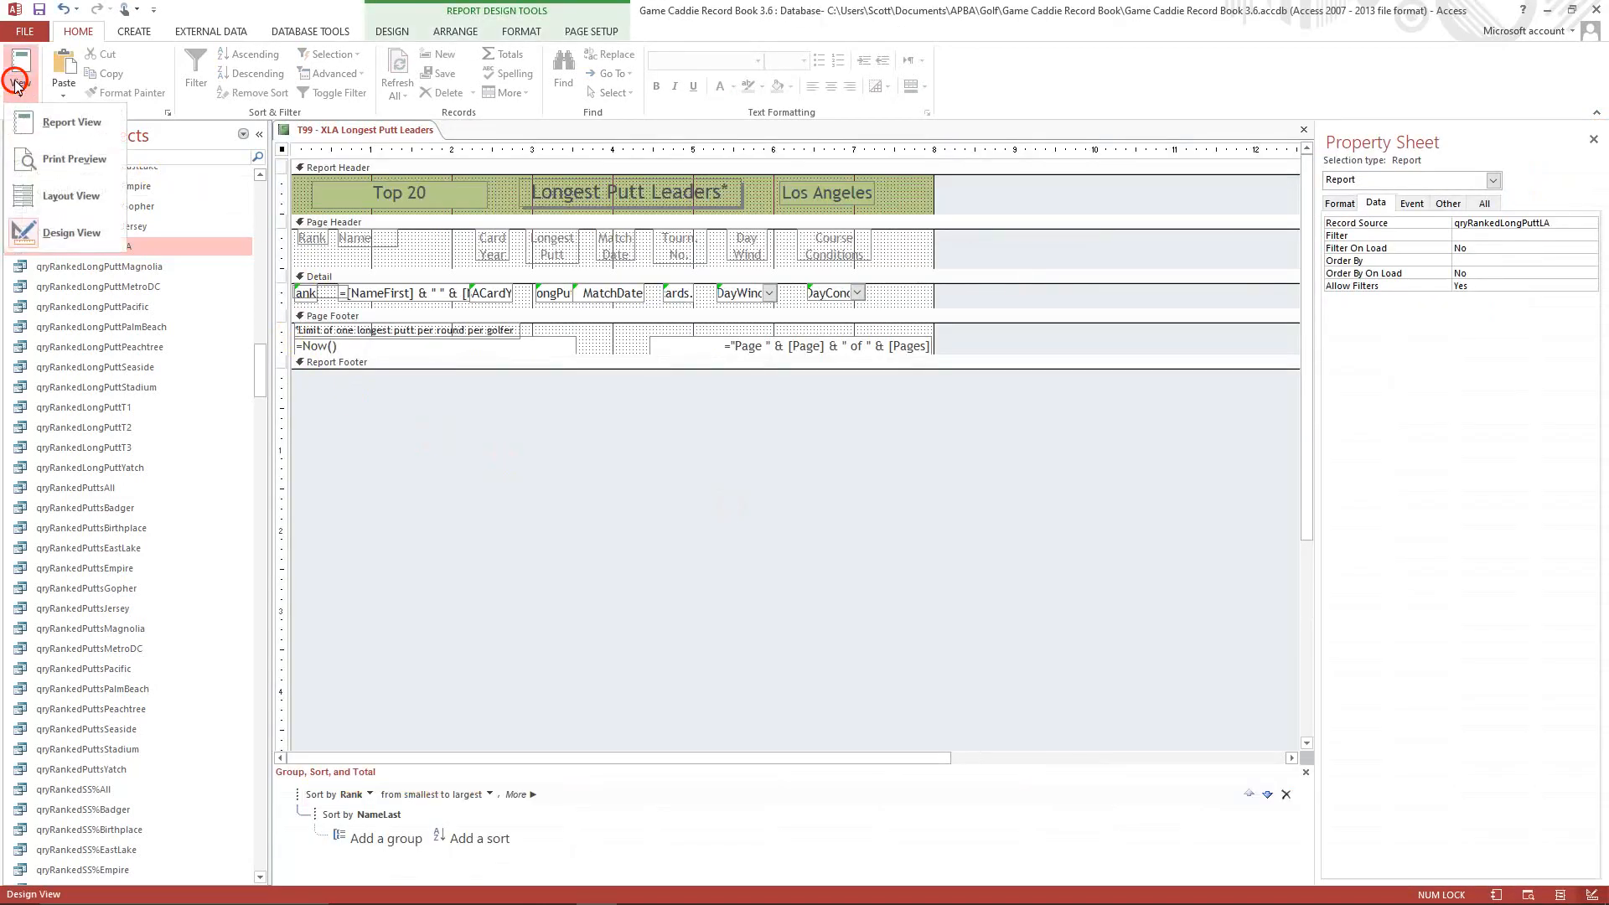
left_click(65, 158)
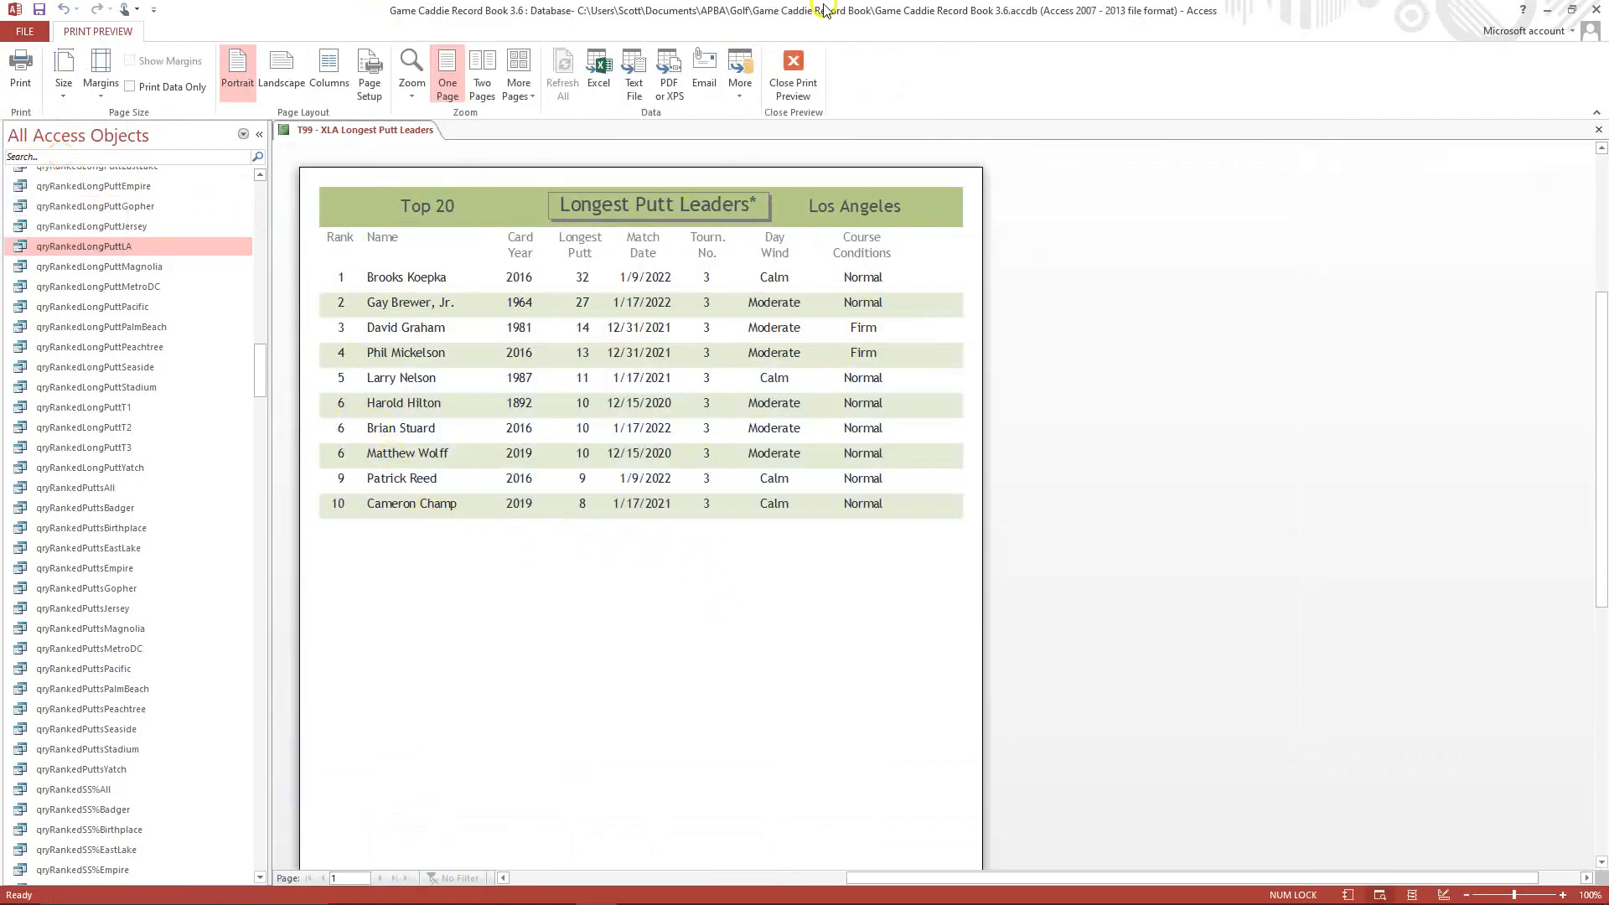
left_click(1598, 132)
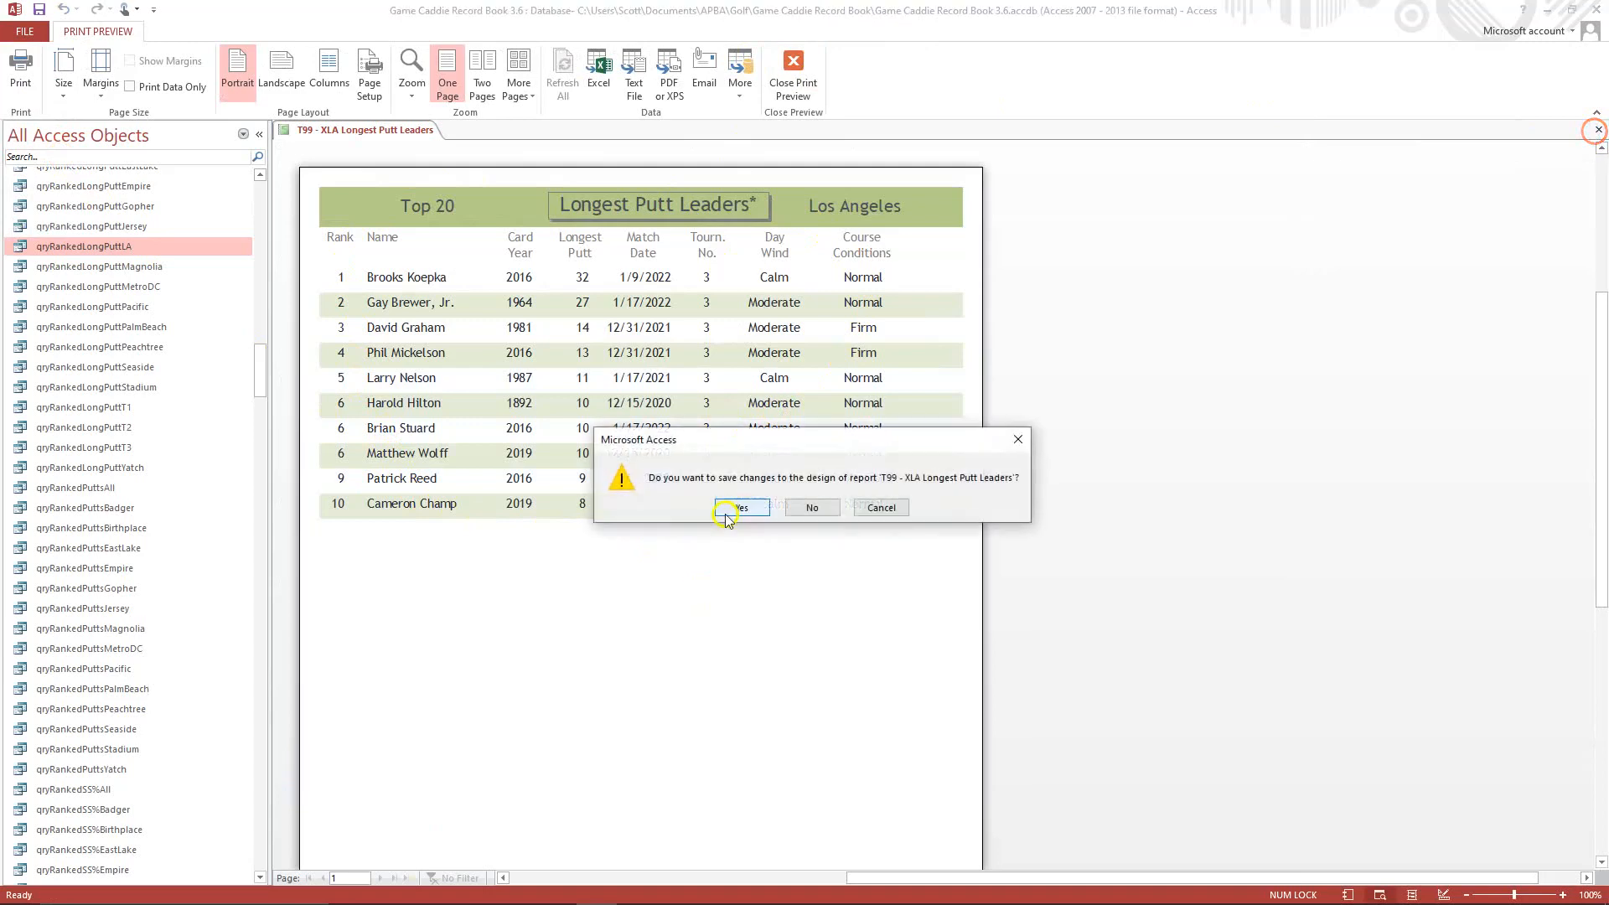
left_click(720, 509)
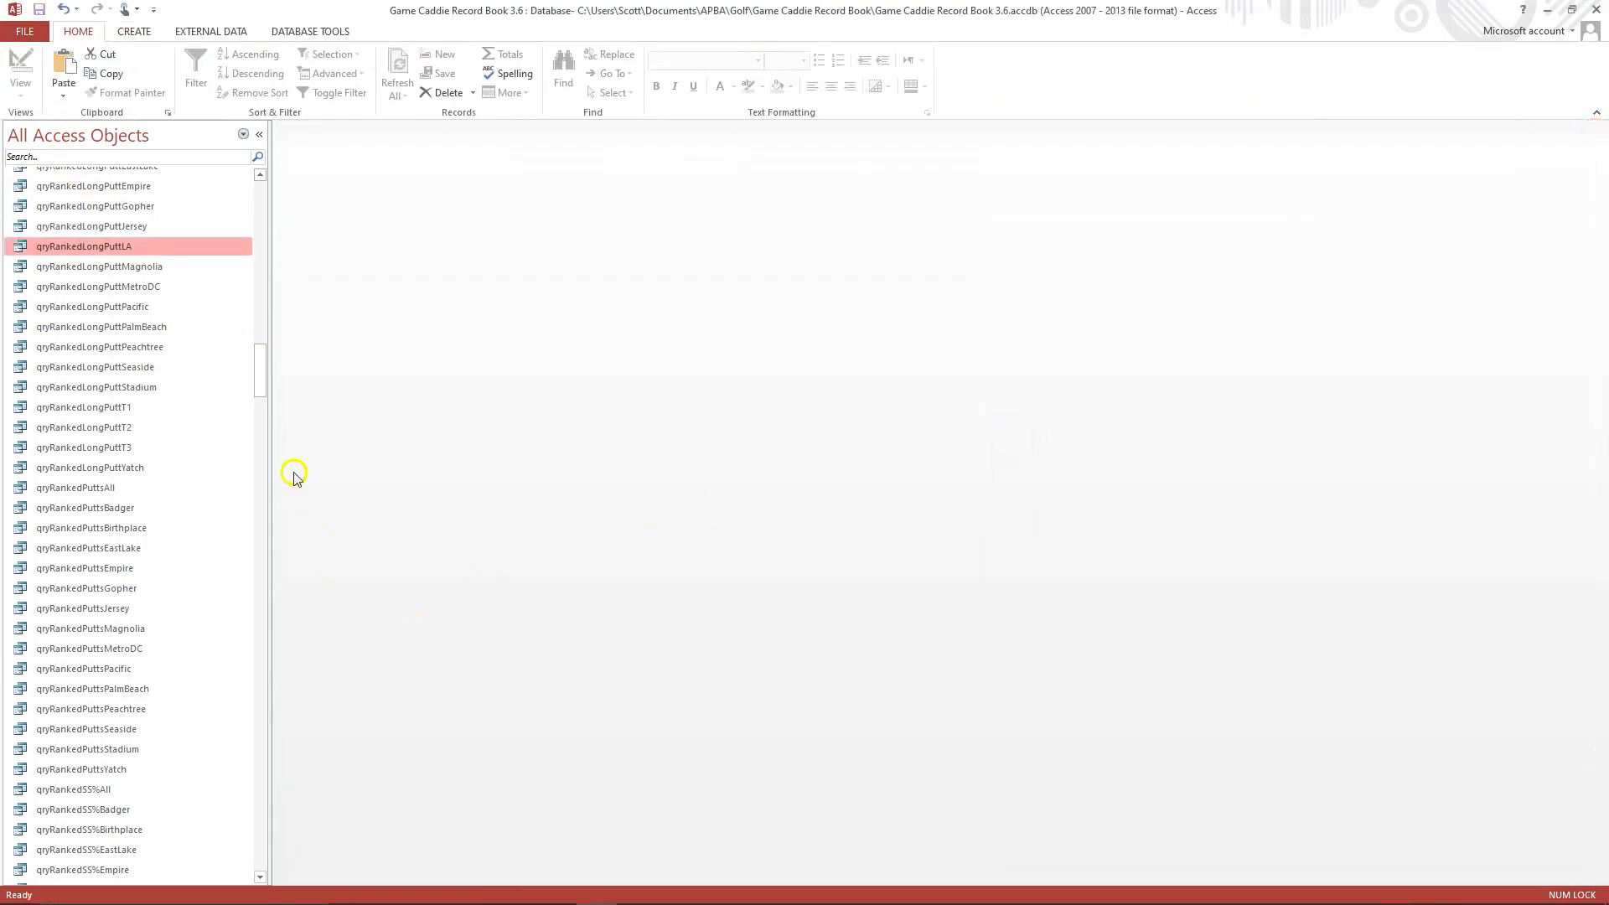
Copy the T99 - XMagnolia Par Variance By Hole report and paste it as a new report.
left_click_drag(260, 370, 251, 697)
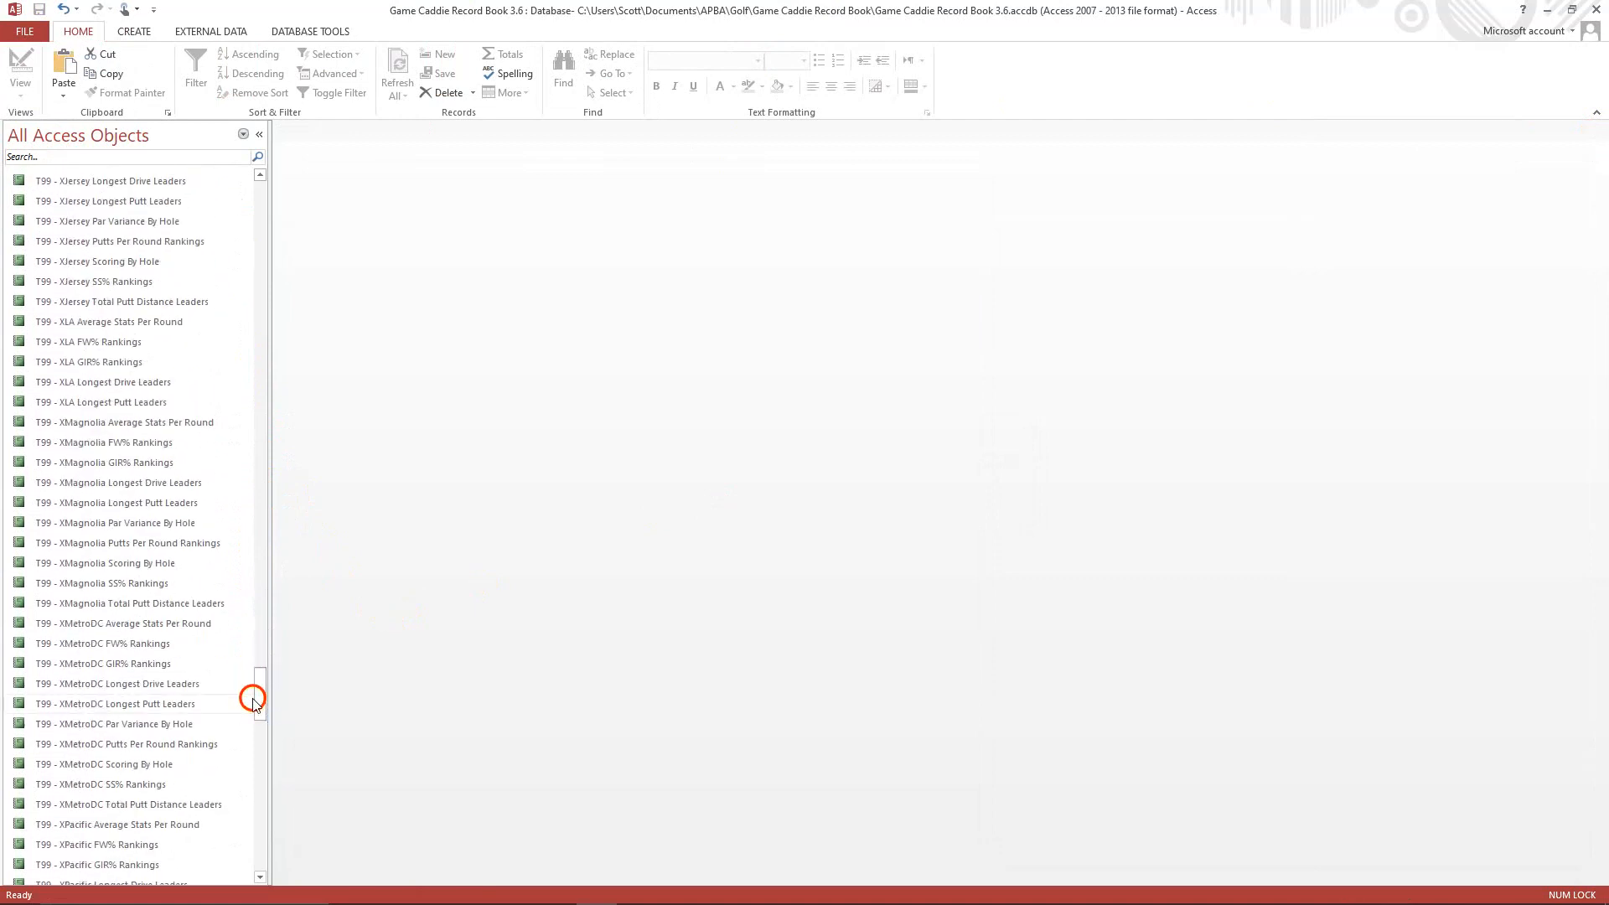
right_click(146, 529)
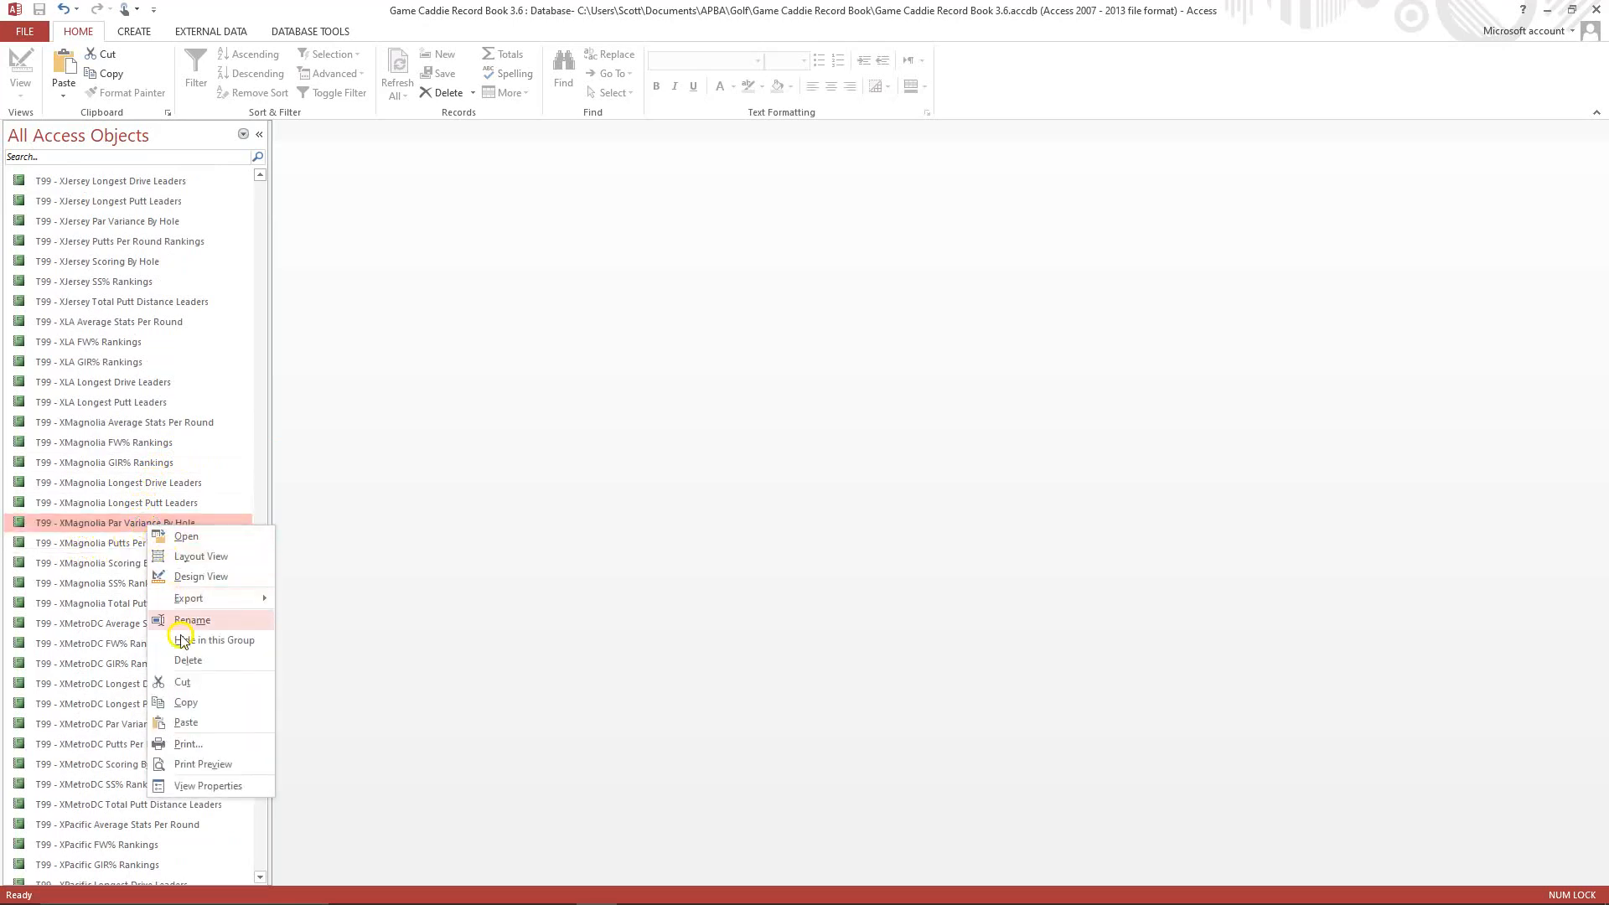
left_click(189, 702)
right_click(151, 600)
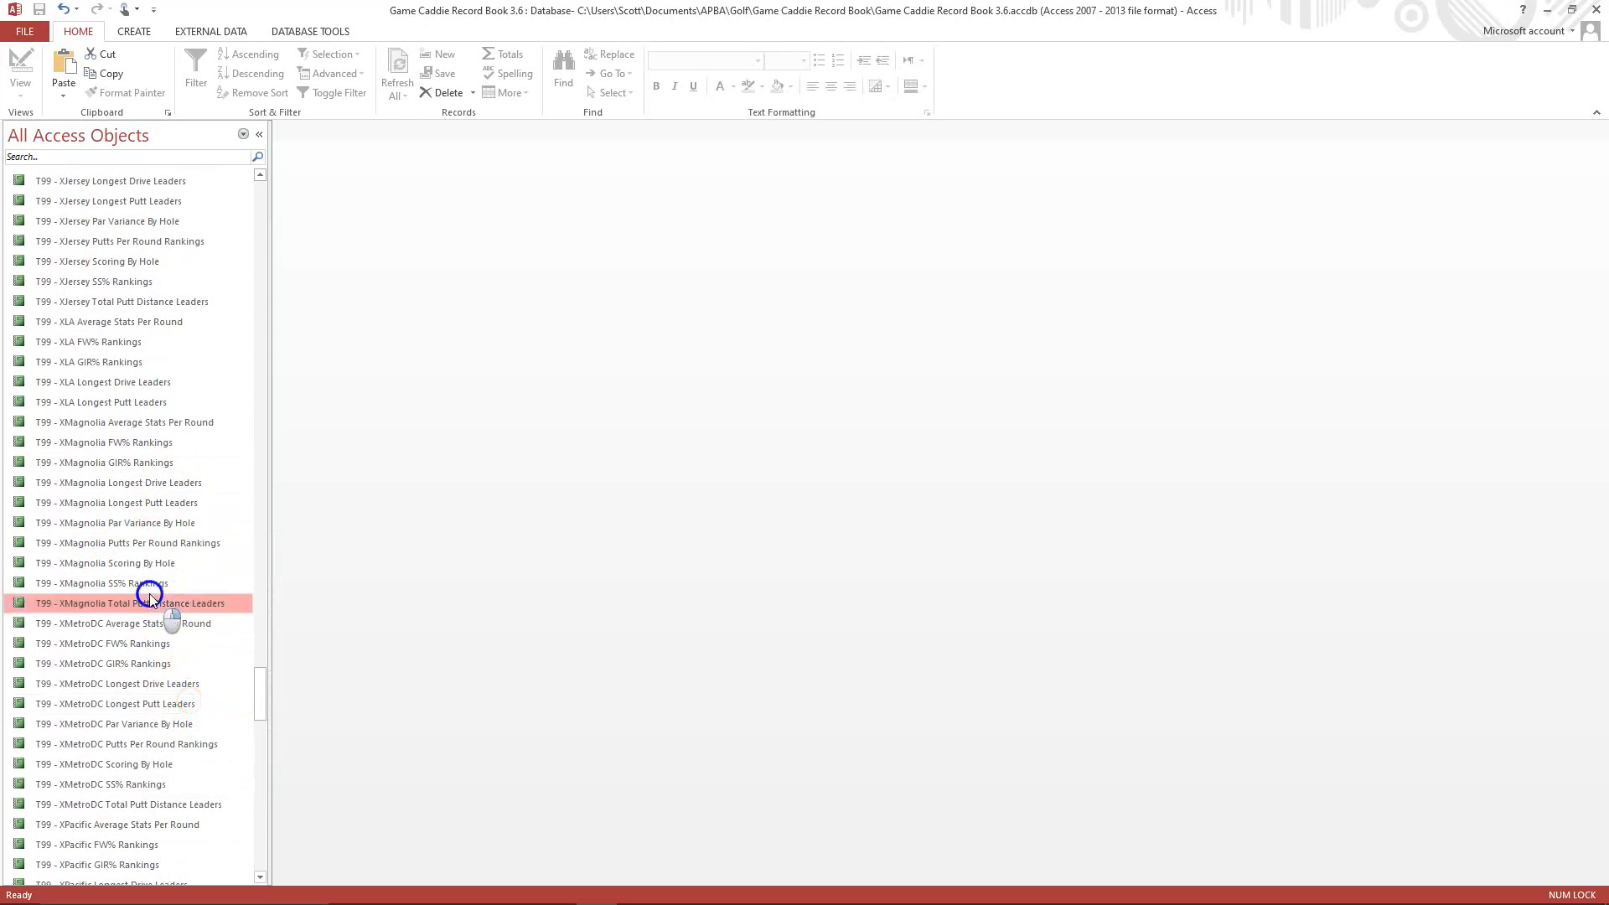
left_click(213, 789)
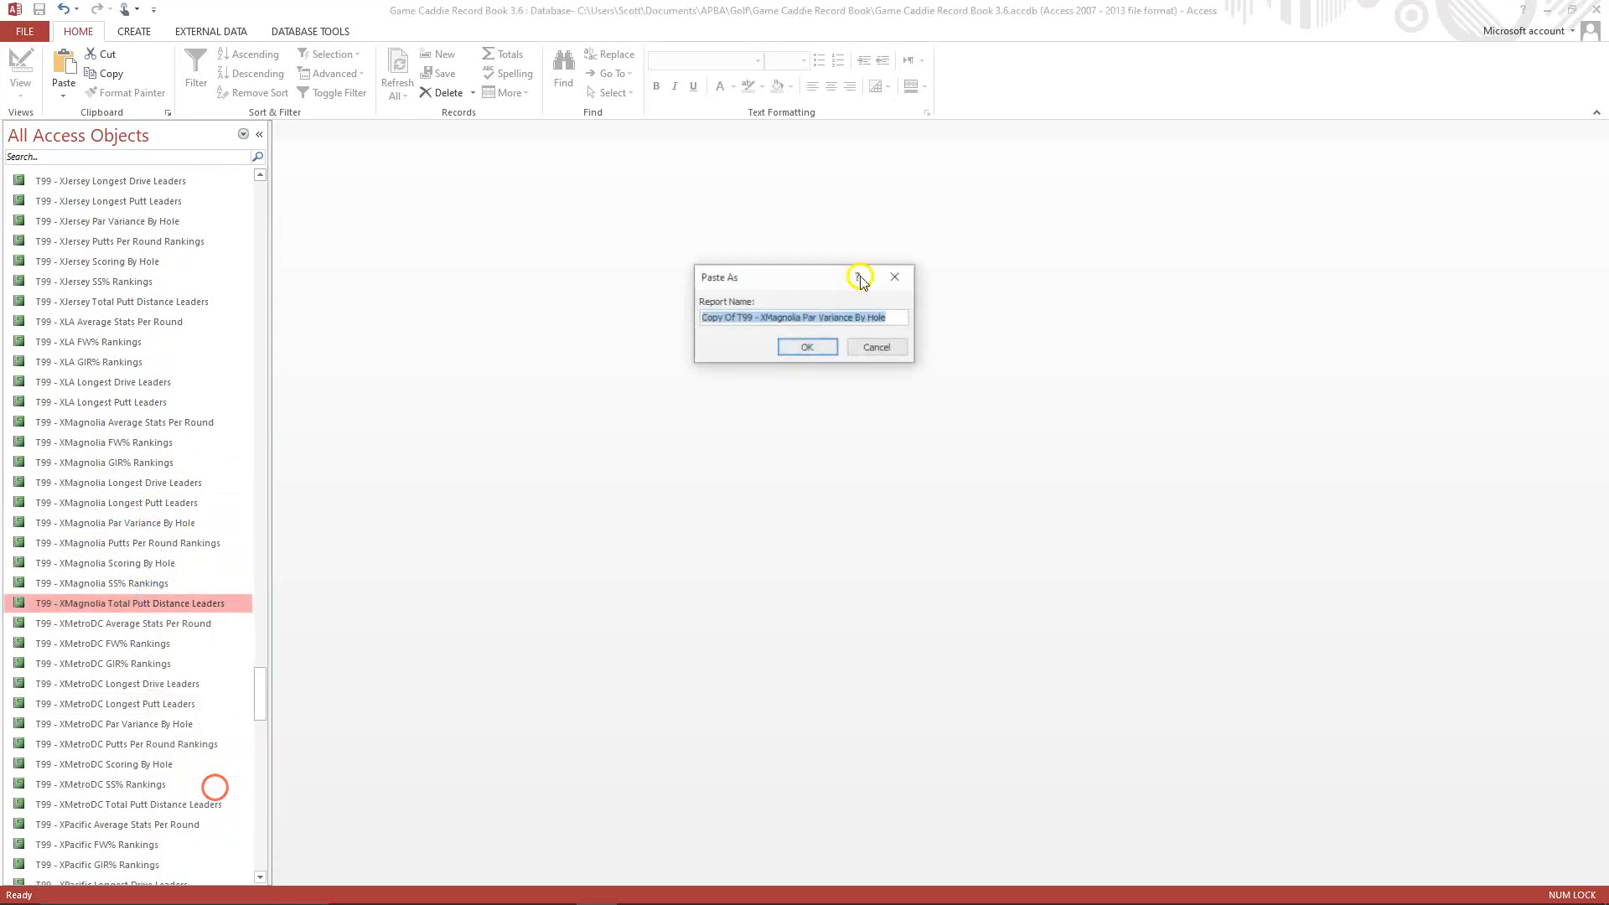
Name the pasted report T99 - XLA Par Variance By Hole.
left_click(737, 318)
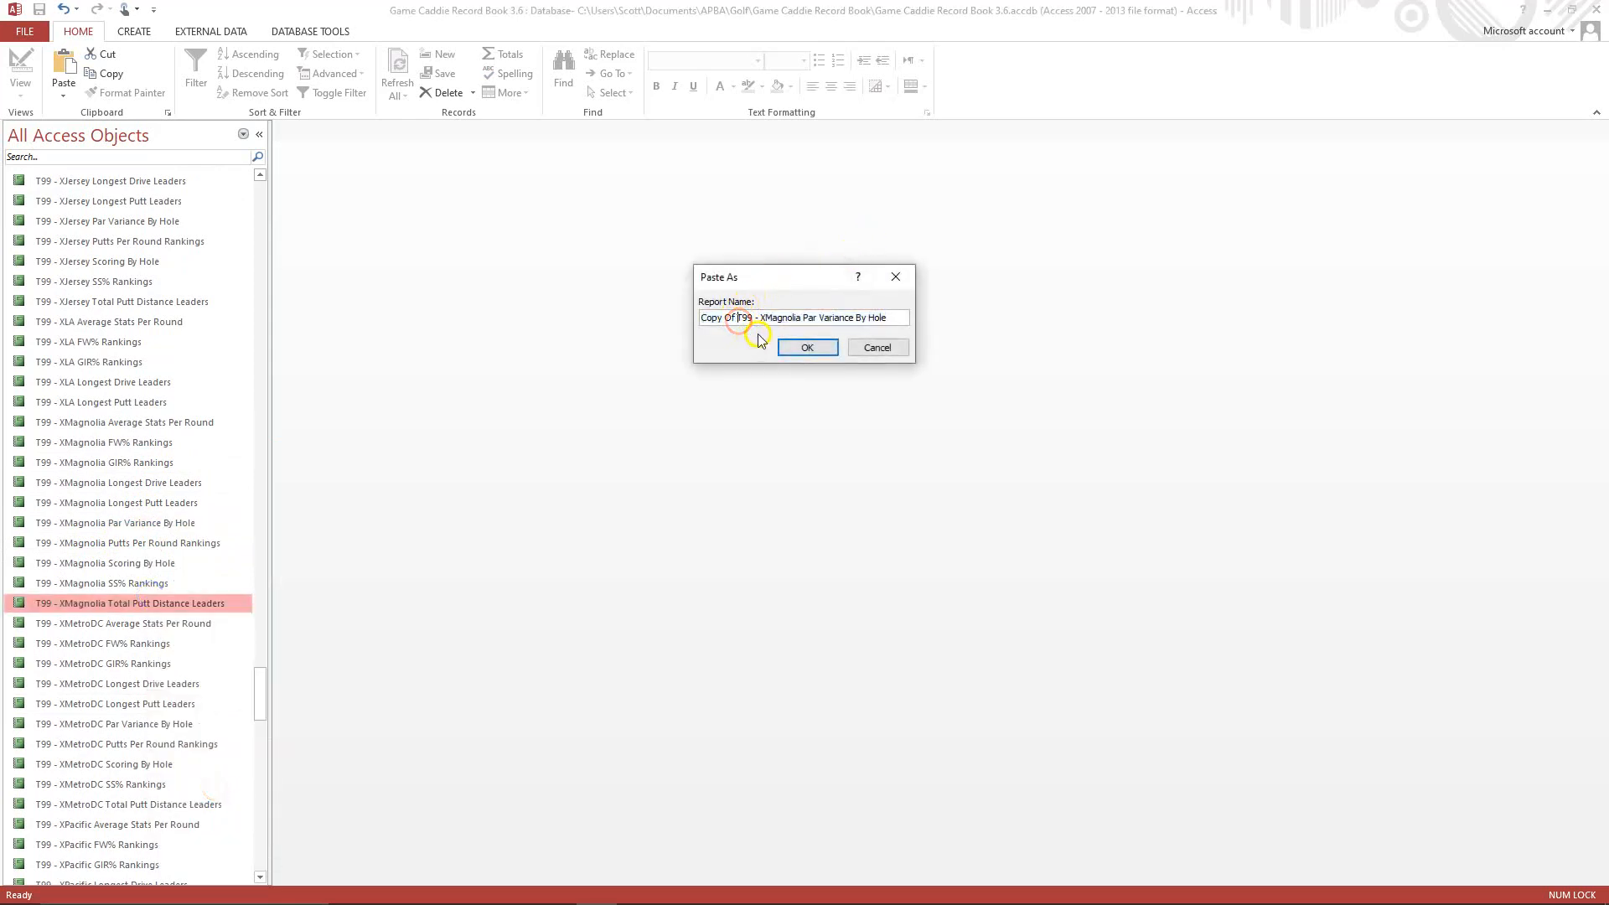
key("BackSpace")
key("BackSpace")
key("BackSpace")
left_click(731, 319)
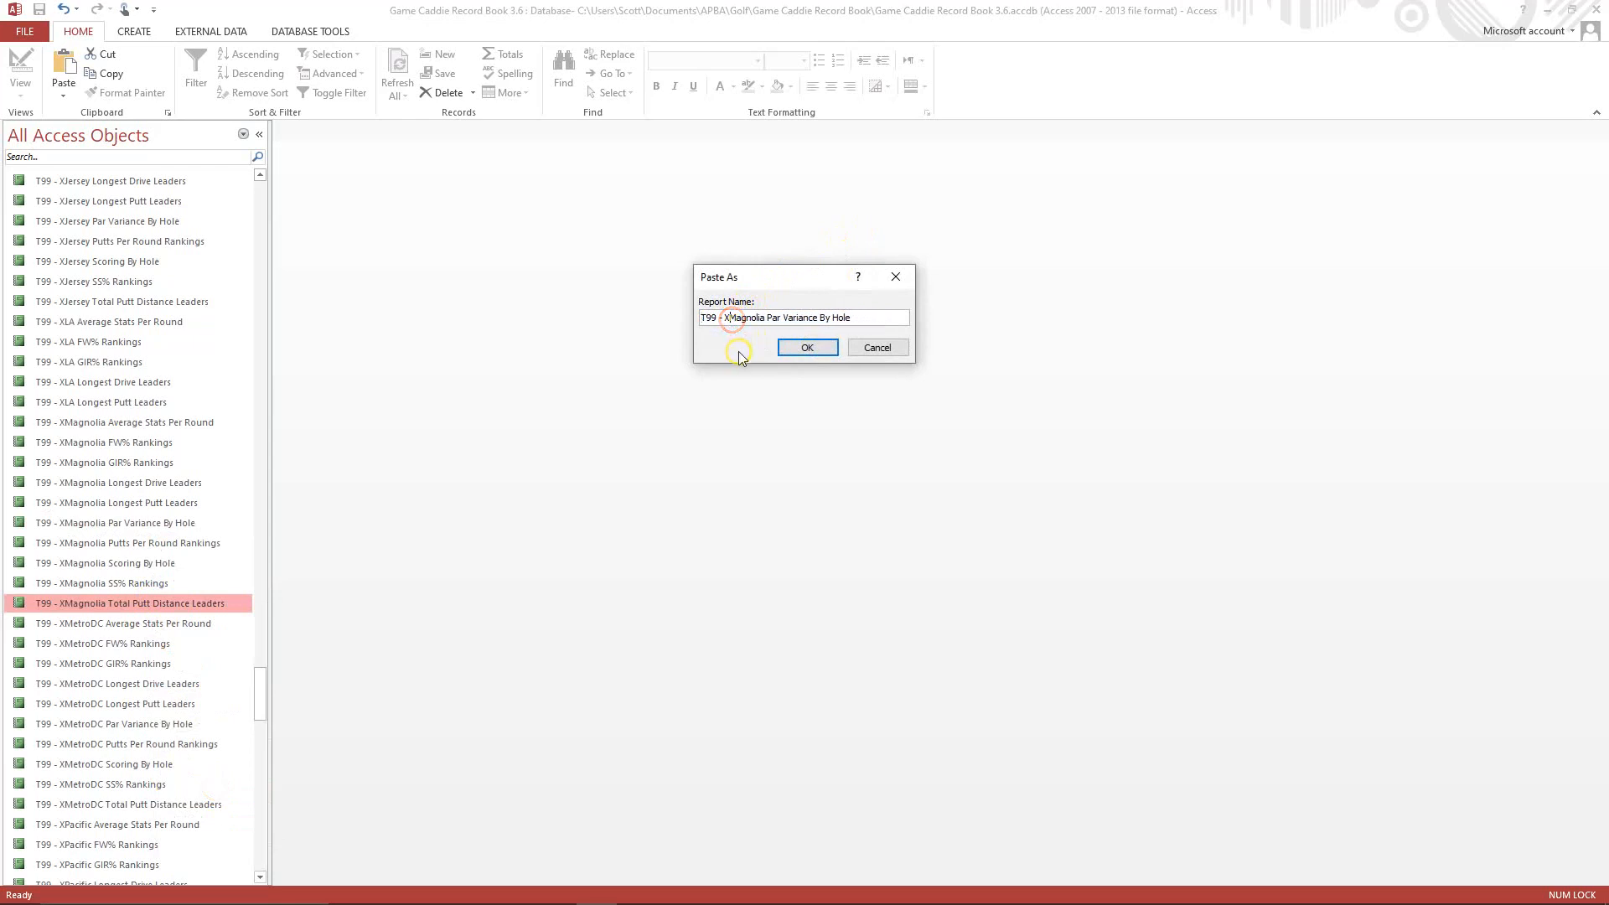
key("Delete")
key("Delete")
key("Delete")
key("Delete")
key("Delete")
key("Delete")
key("Delete")
key("Delete")
key("Delete")
type("LA")
left_click(777, 389)
left_click(793, 352)
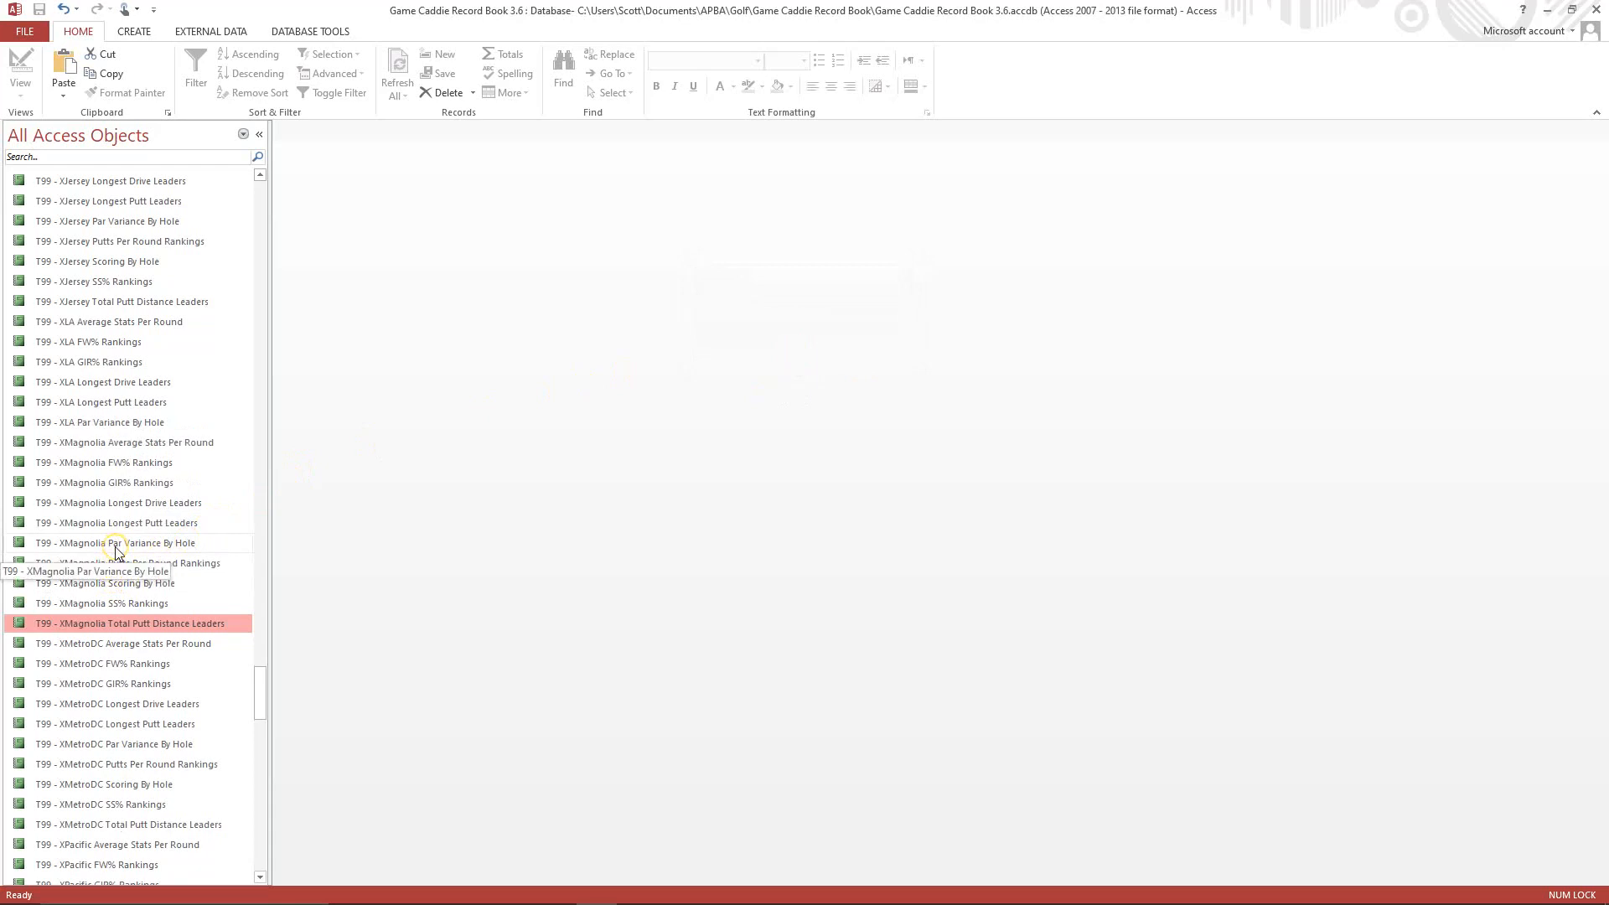
Open the T99 - XLA Par Variance By Hole report in Design View.
right_click(106, 427)
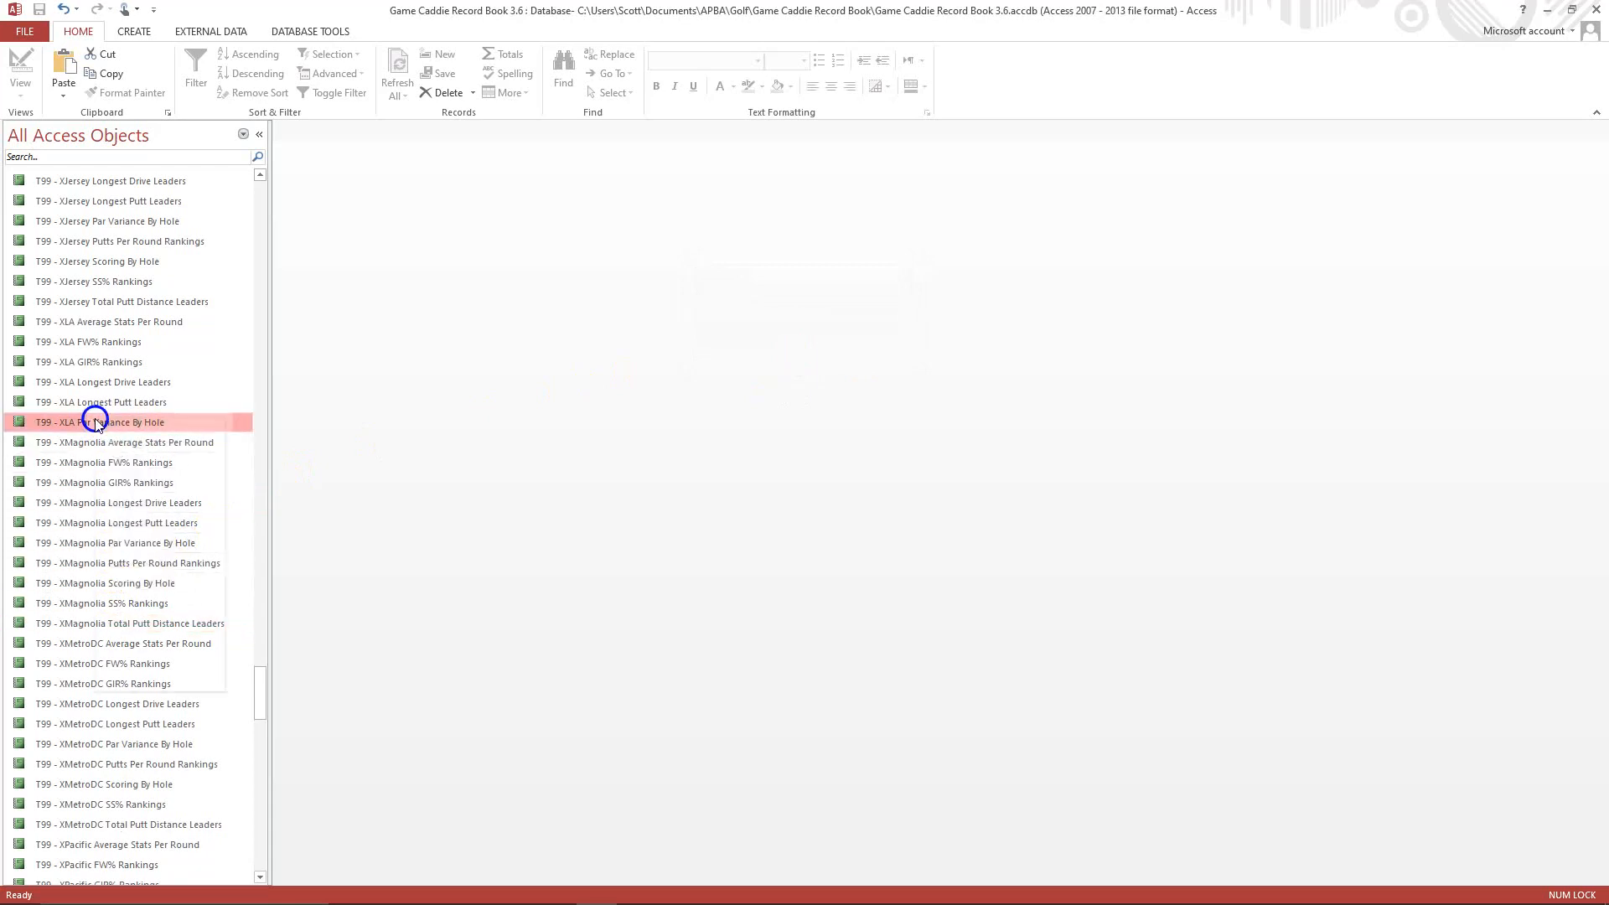
left_click(142, 471)
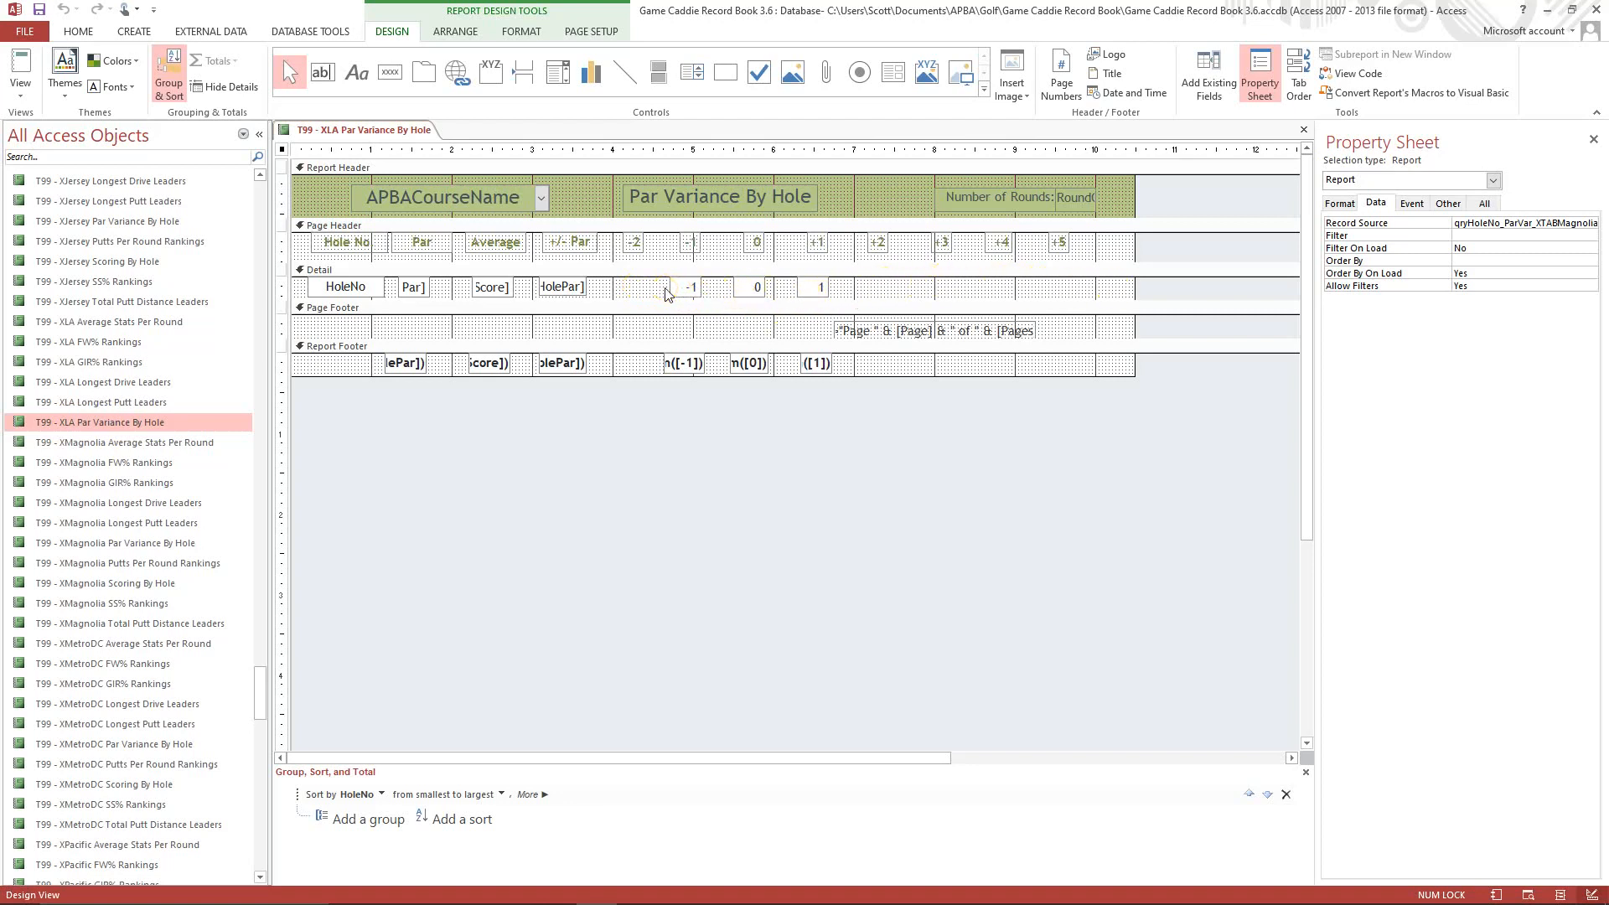
left_click(693, 288)
left_click(788, 333)
left_click(785, 332)
left_click(755, 336)
Change the report's caption to T99 - XLA Par Variance By Hole.
left_click(1340, 204)
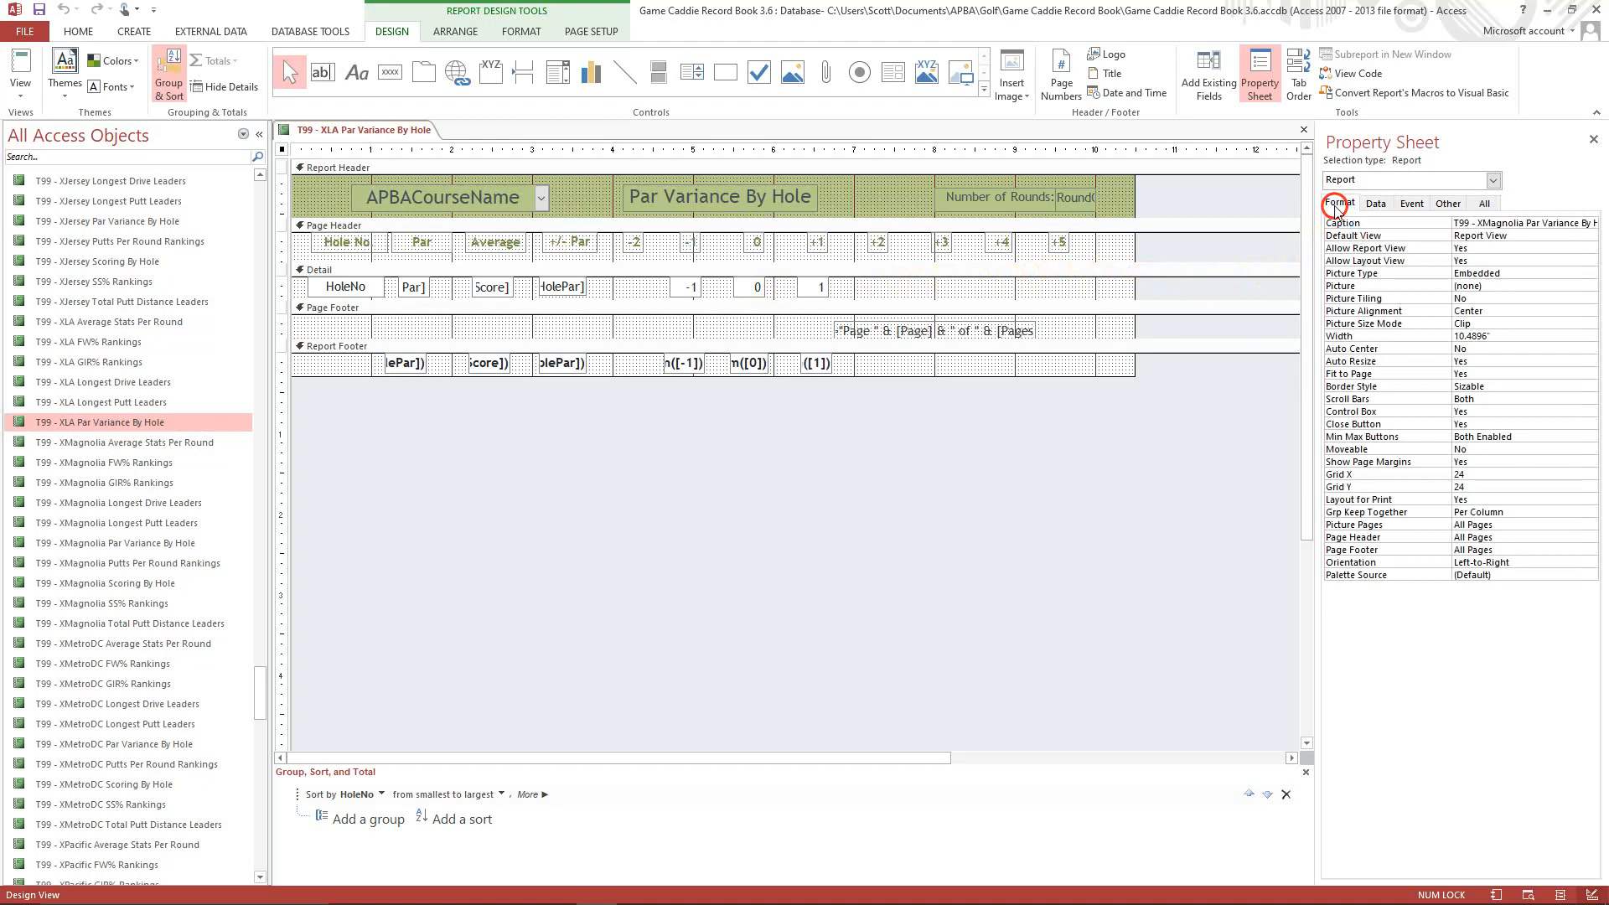
left_click(1480, 224)
key("Delete")
key("Delete")
key("Delete")
key("Delete")
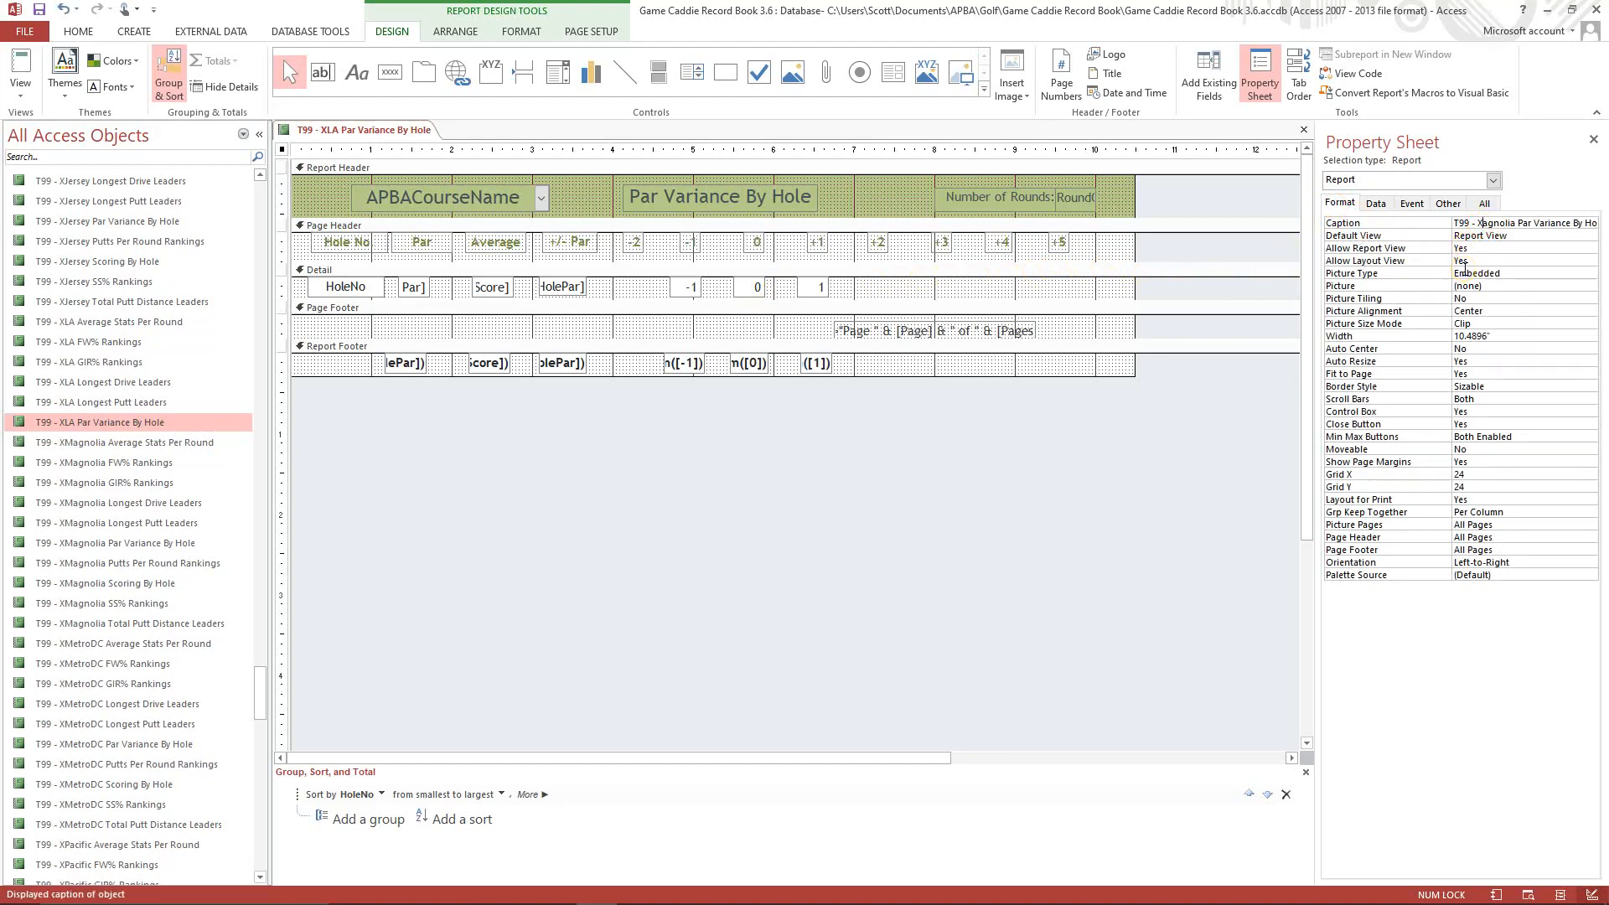
key("Delete")
key("Delete")
key("Delete")
key("Delete")
type("LA")
Set the report's record source to qryHoleNo_ParVar_XTABLA.
left_click(1377, 205)
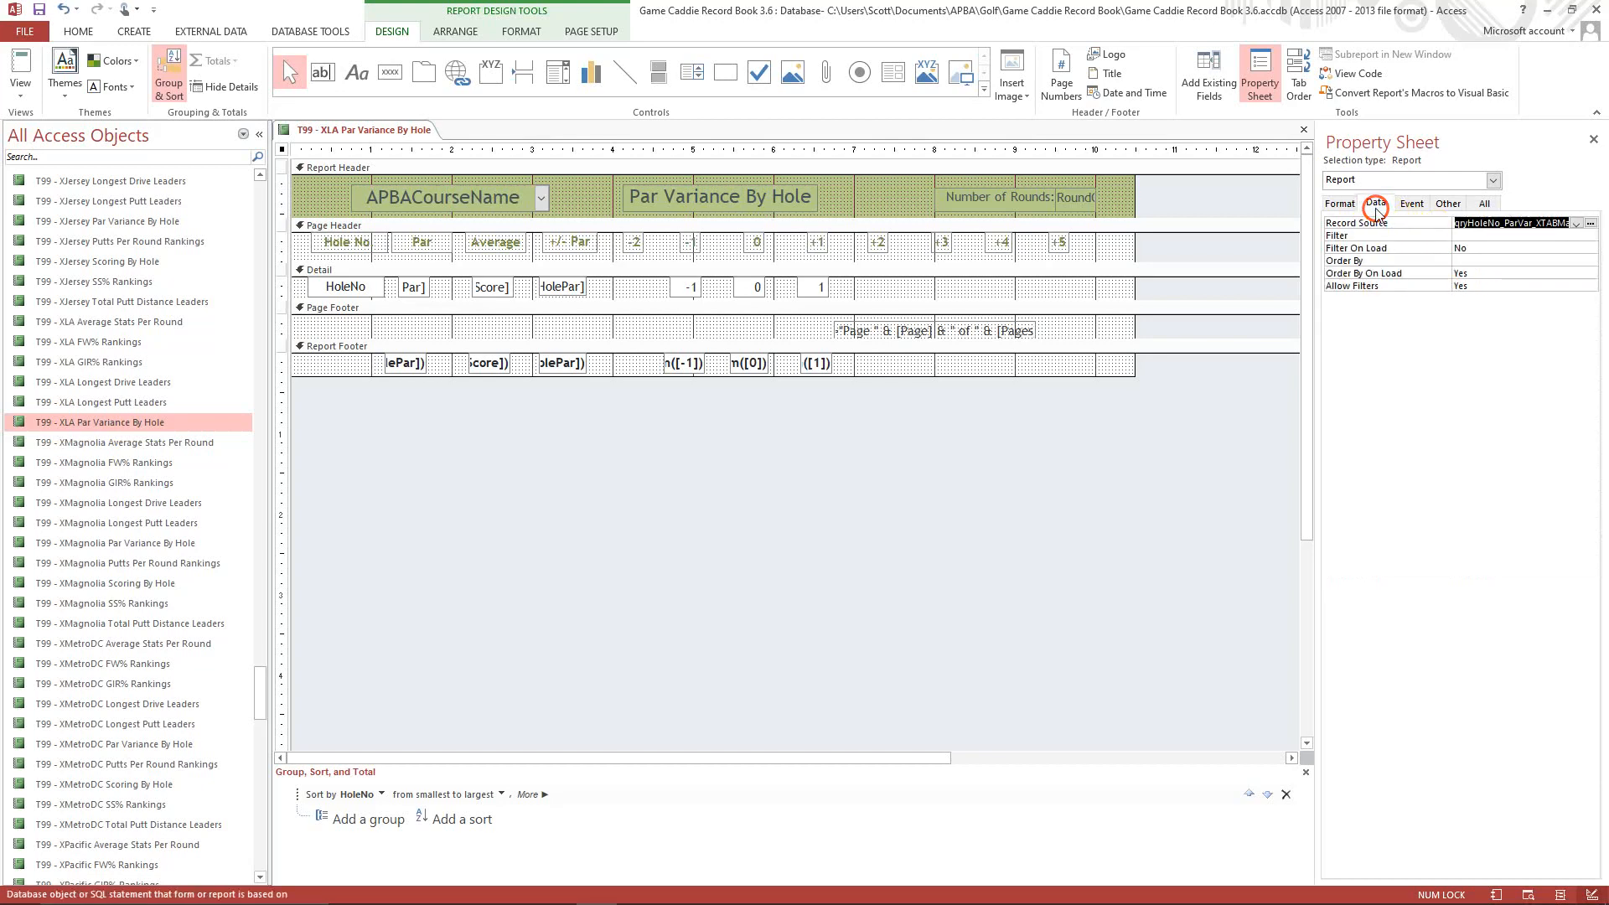
left_click(1550, 223)
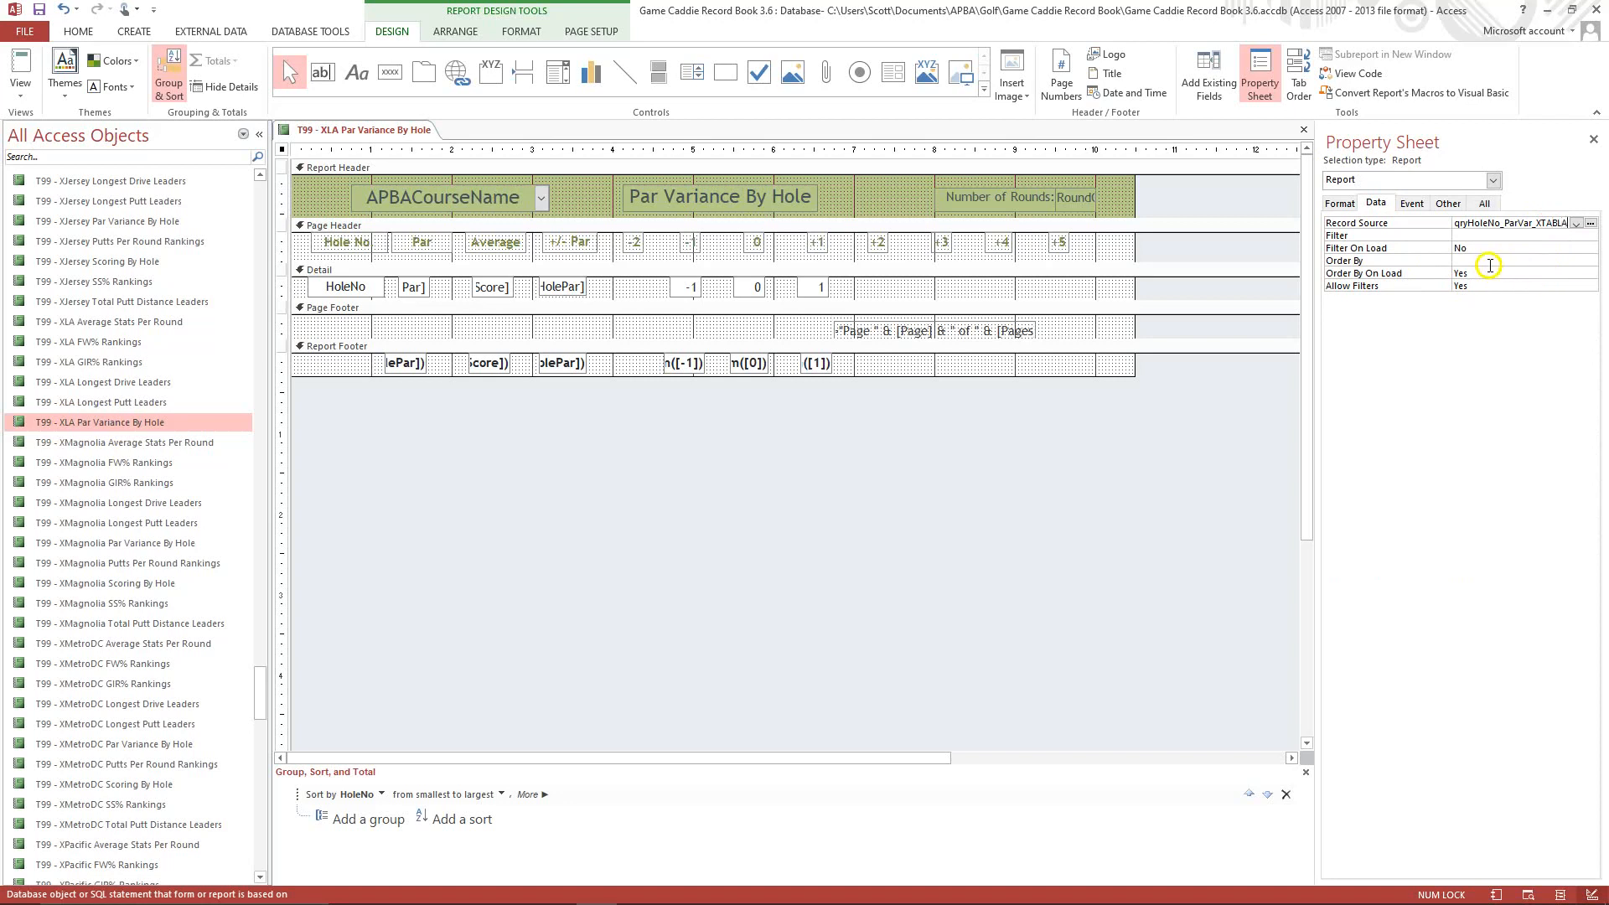
left_click(1491, 236)
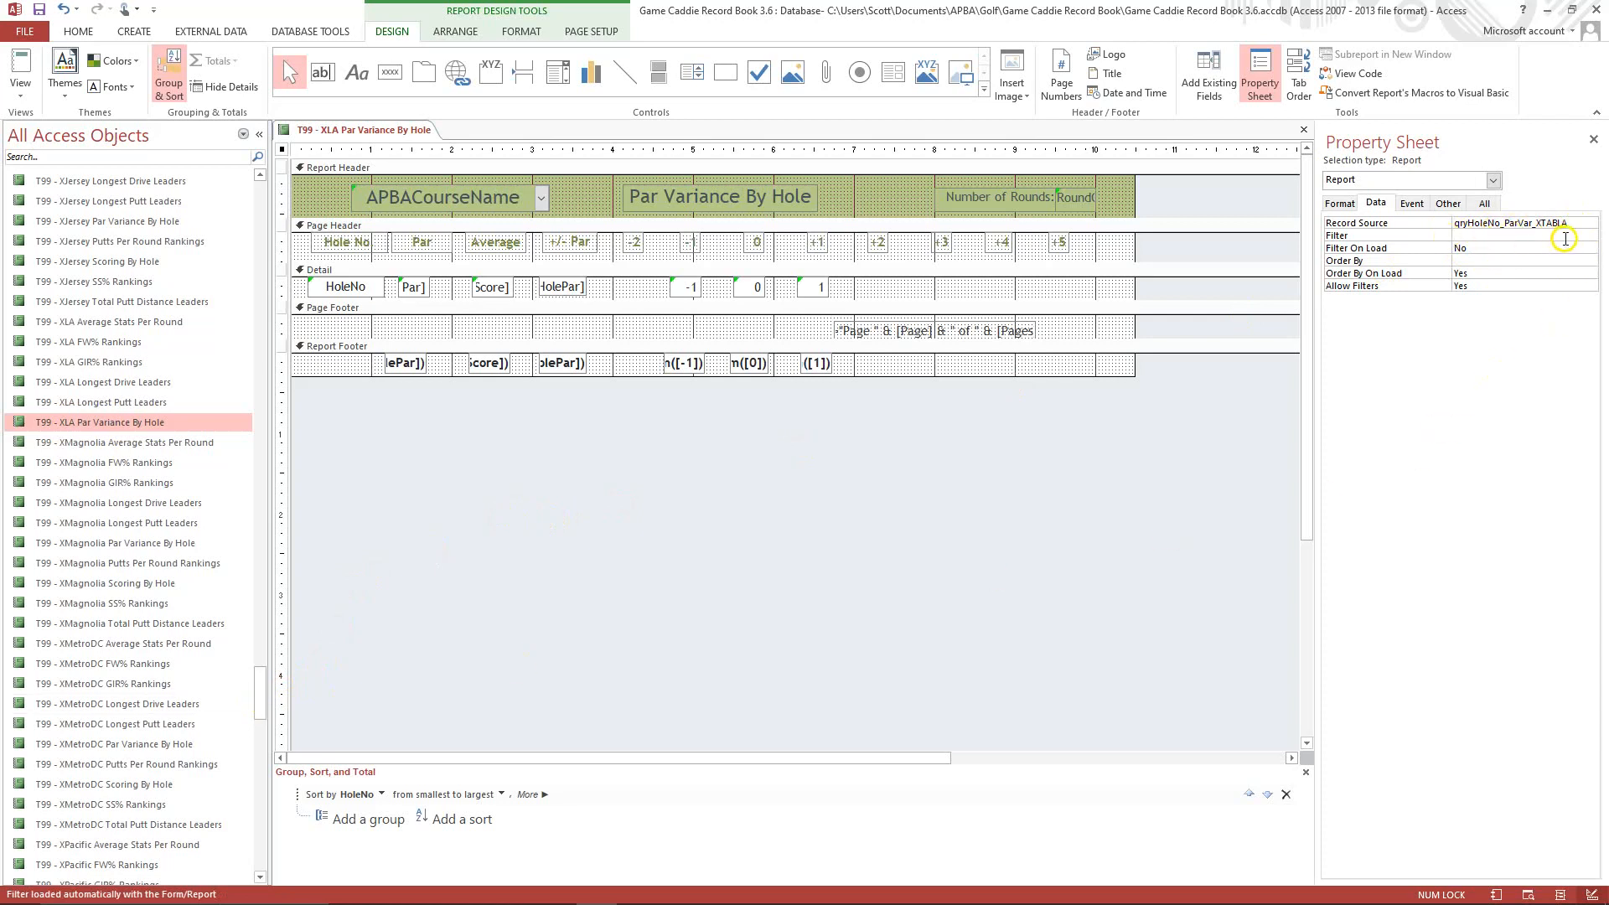
left_click(1509, 241)
Copy the qryHoleNo_ParVar_XTABMagnolia query and paste it as a new query.
left_click_drag(262, 686, 280, 237)
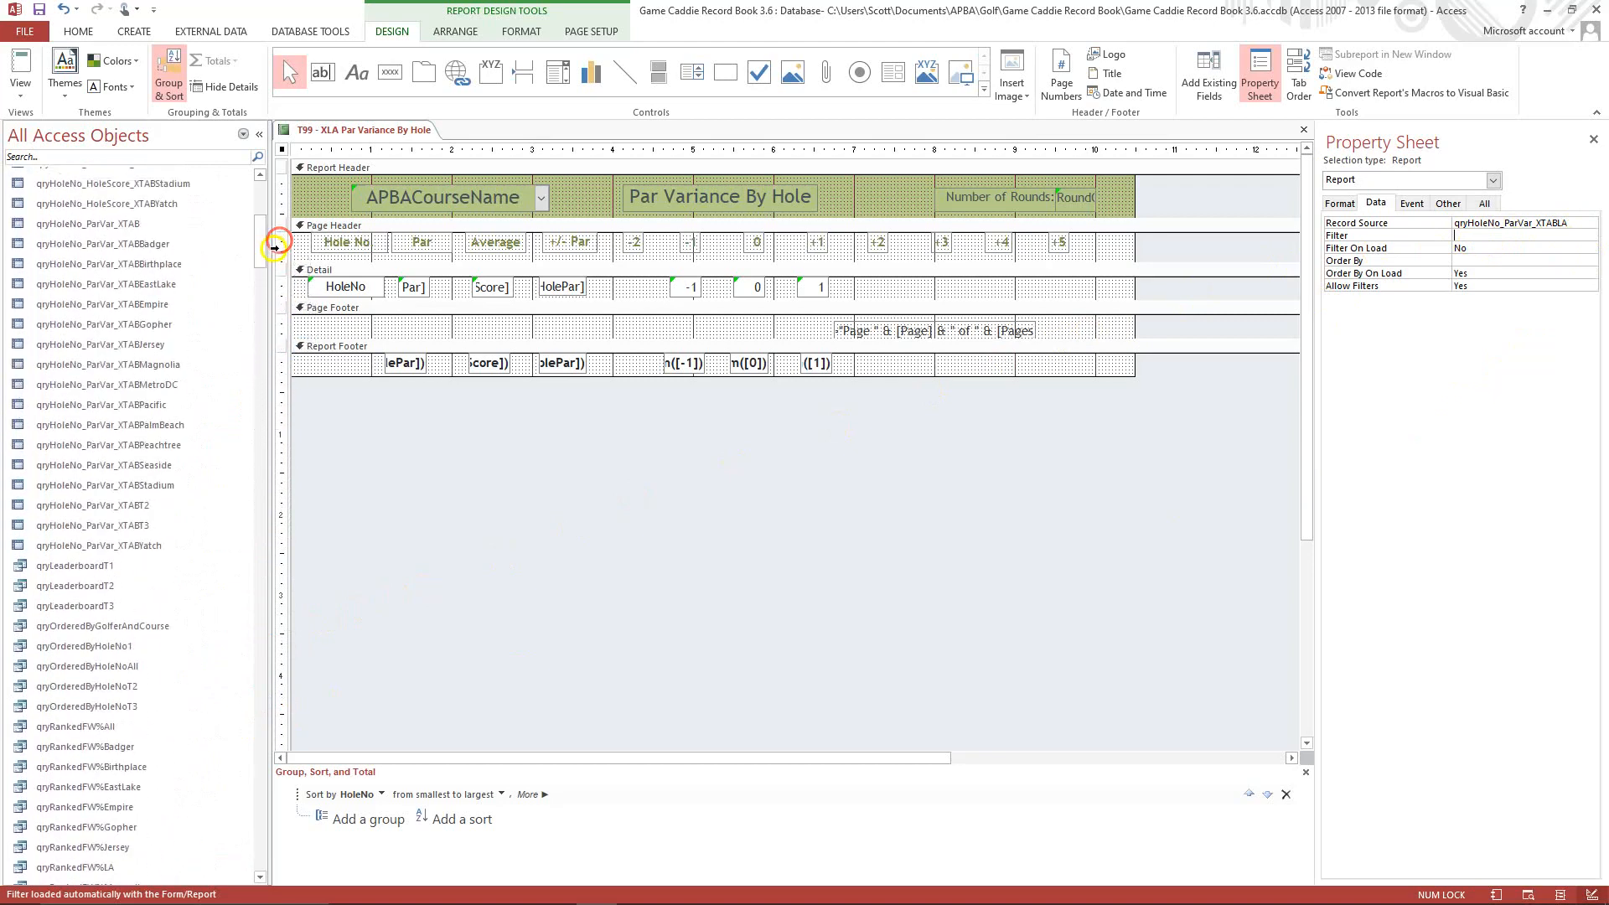
right_click(156, 366)
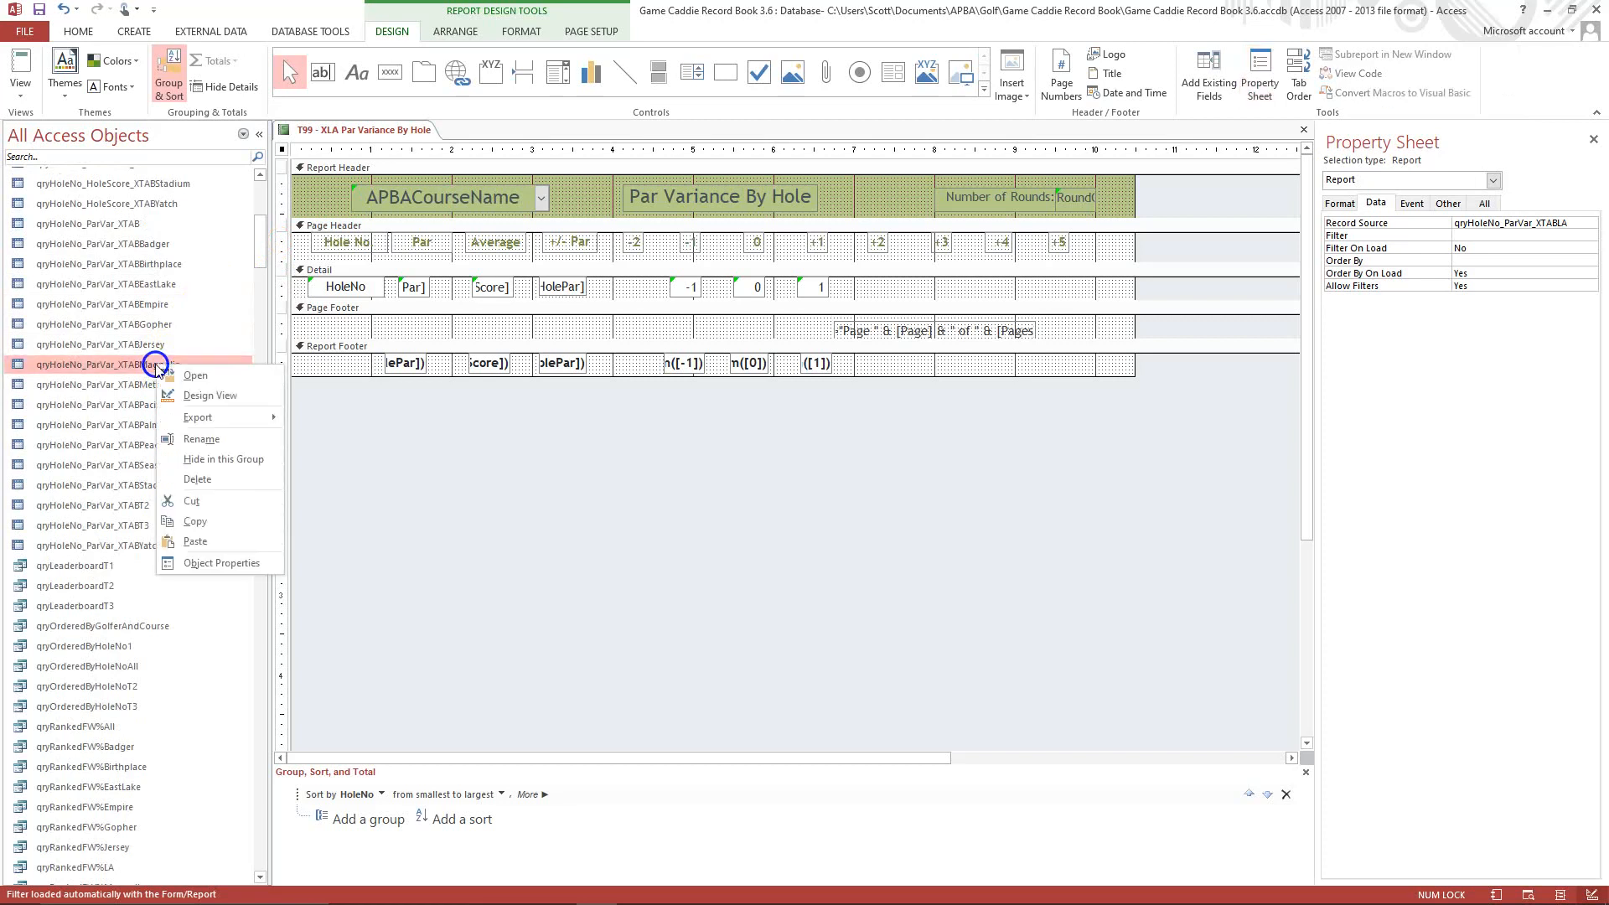
left_click(195, 521)
right_click(177, 402)
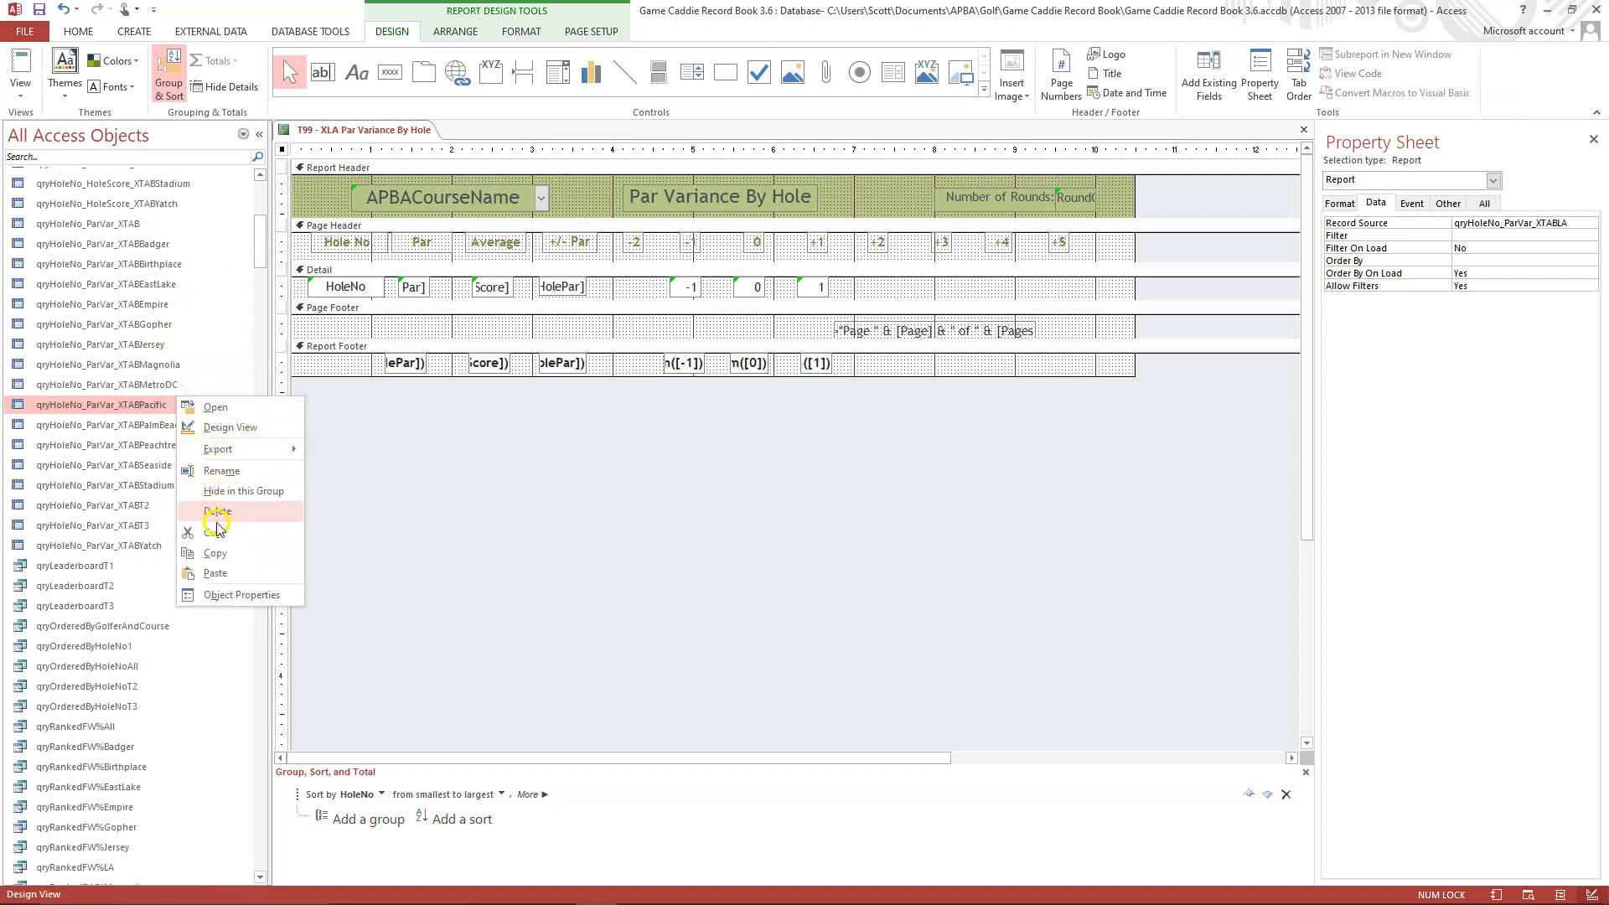
left_click(216, 574)
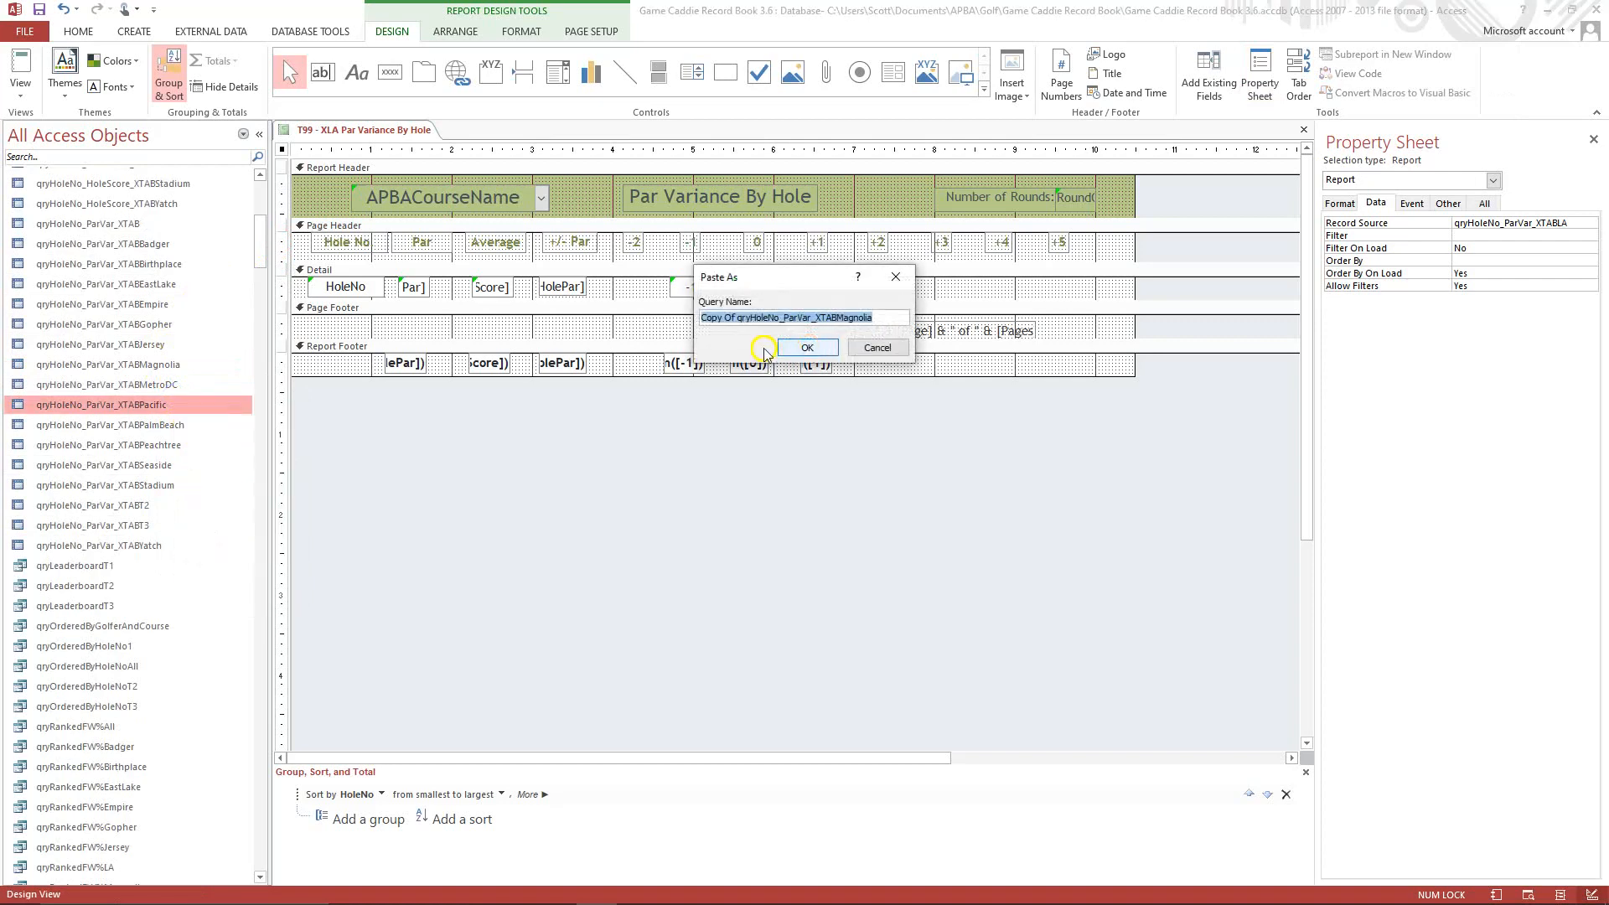
Name the pasted query qryHoleNo_ParVar_XTABLA.
left_click(740, 321)
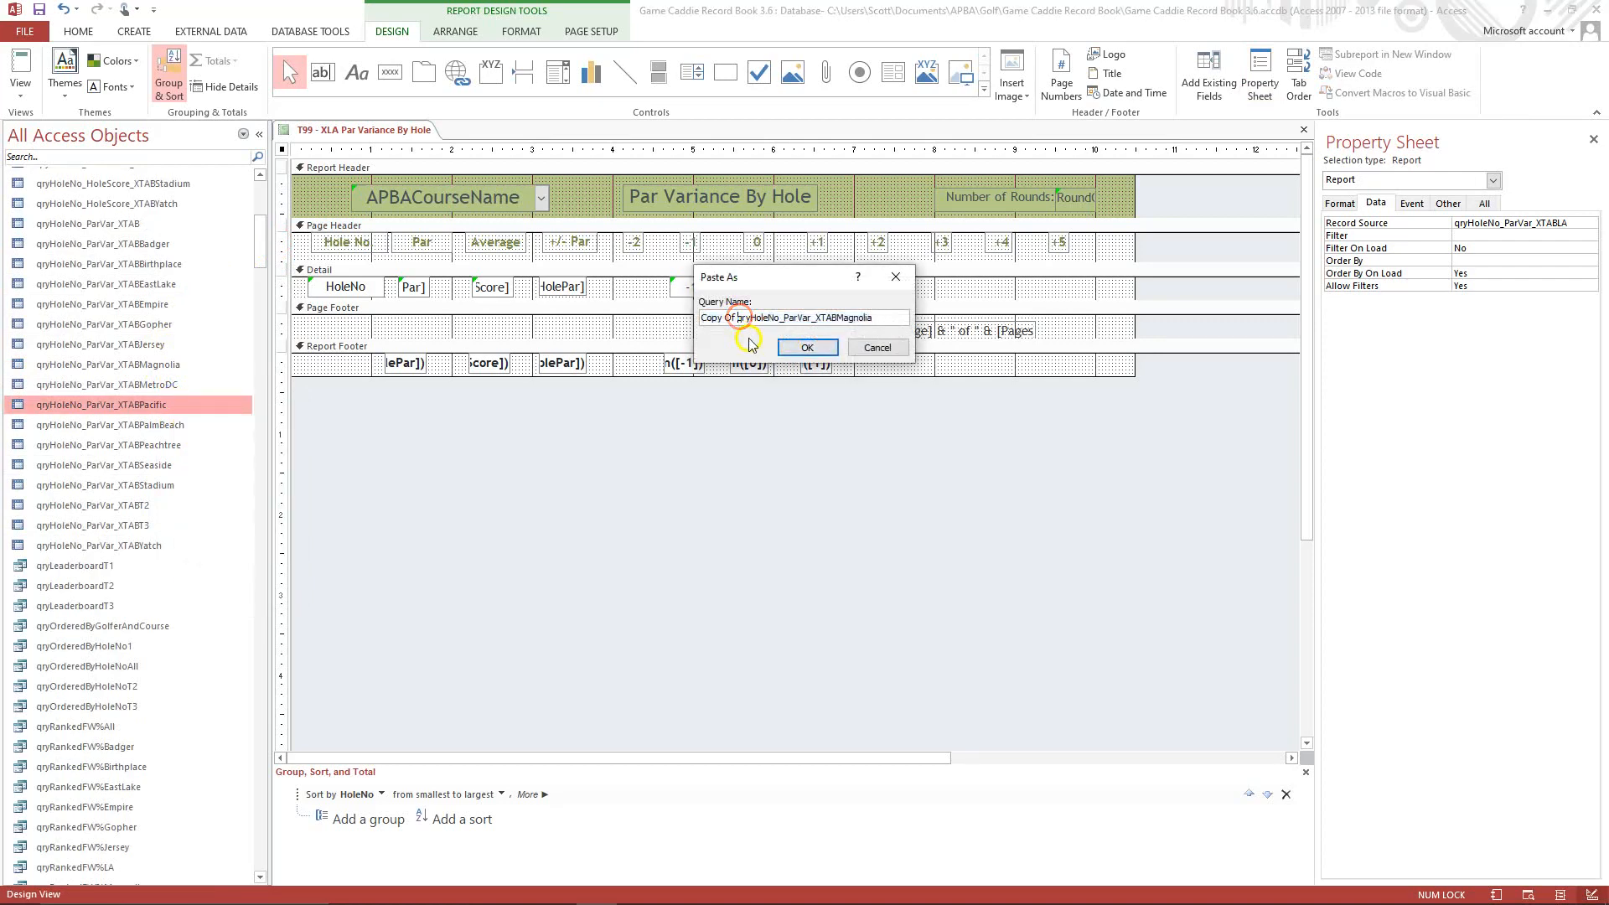
key("BackSpace")
key("BackSpace")
key("BackSpace")
key("BackSpace")
key("BackSpace")
key("BackSpace")
key("BackSpace")
key("BackSpace")
key("BackSpace")
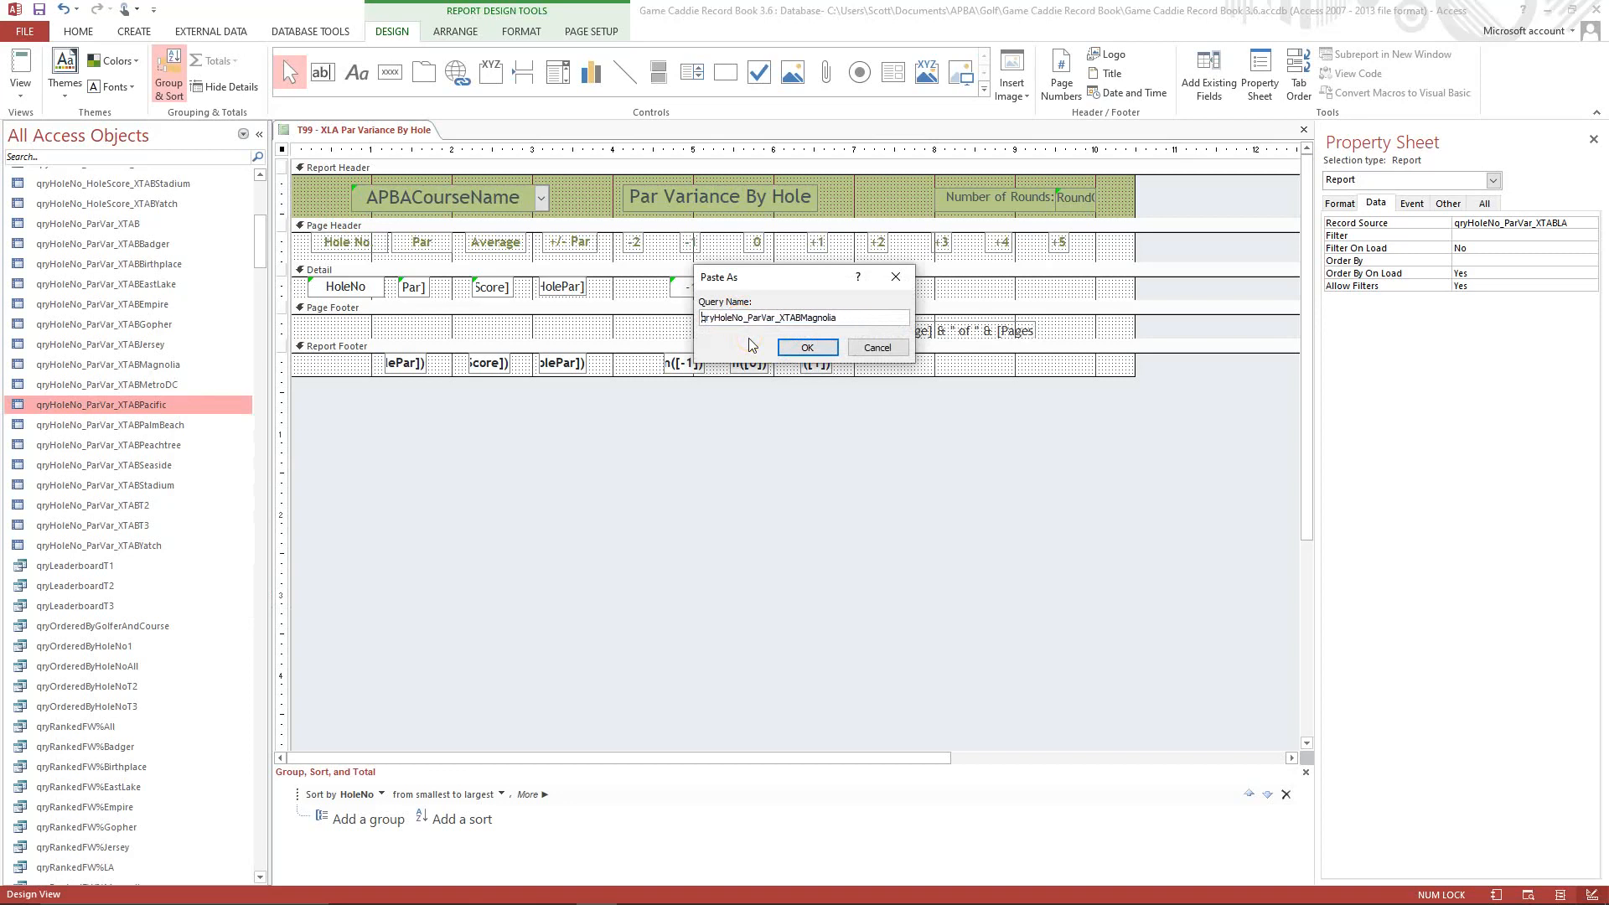
left_click(843, 316)
left_click(810, 347)
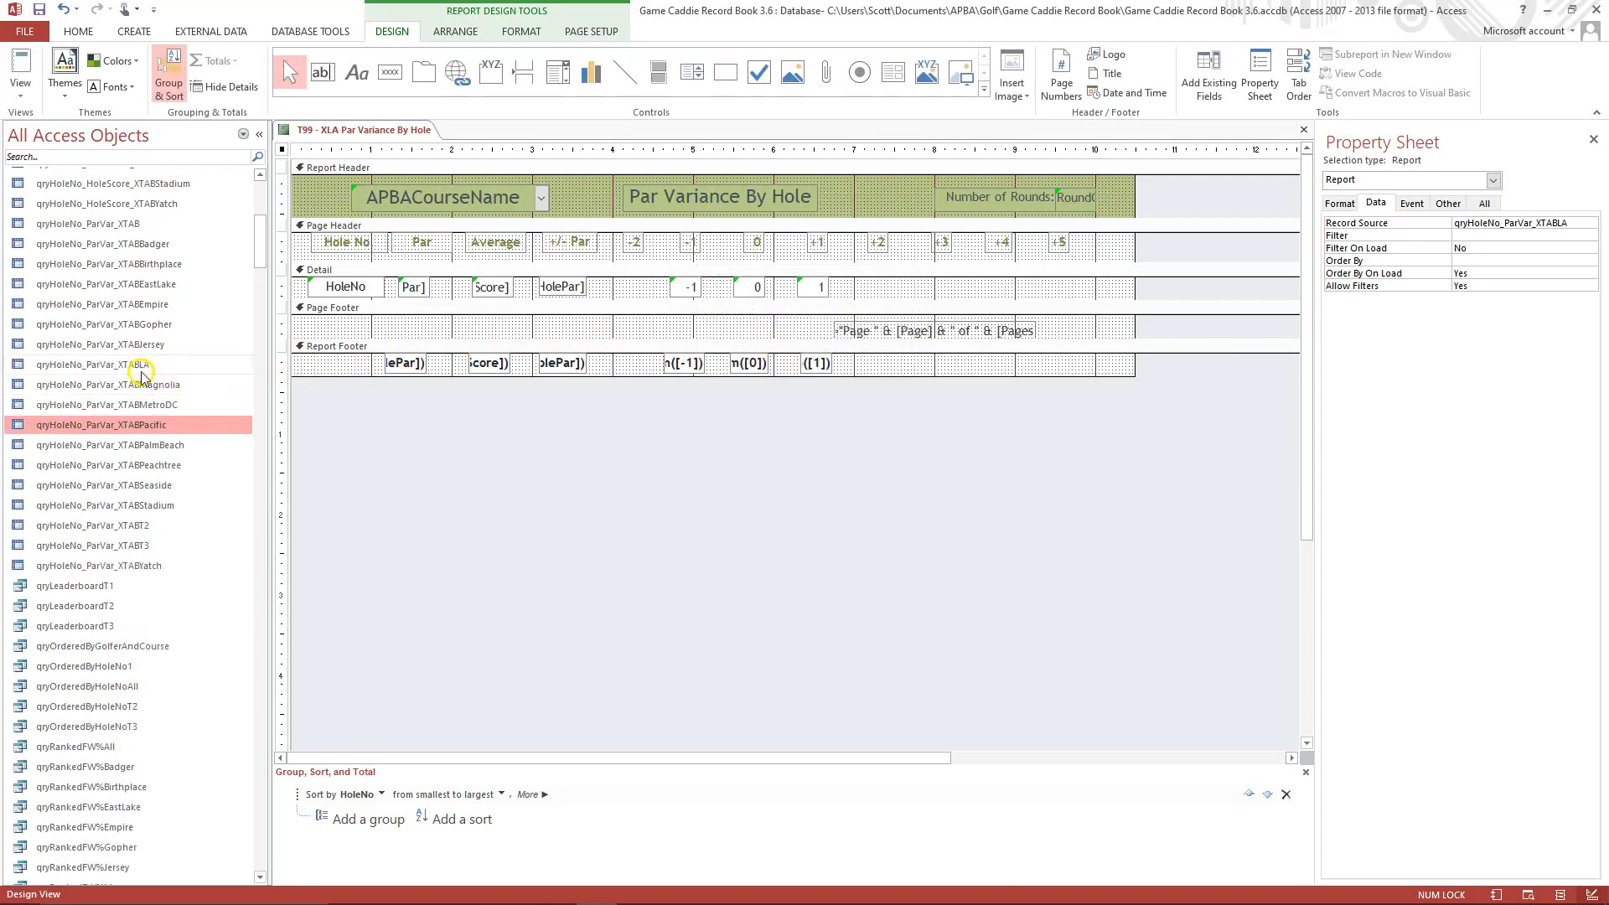
Open the qryHoleNo_ParVar_XTABLA query in Design View and set its APBACourseName criterion to "Los Angeles".
right_click(135, 367)
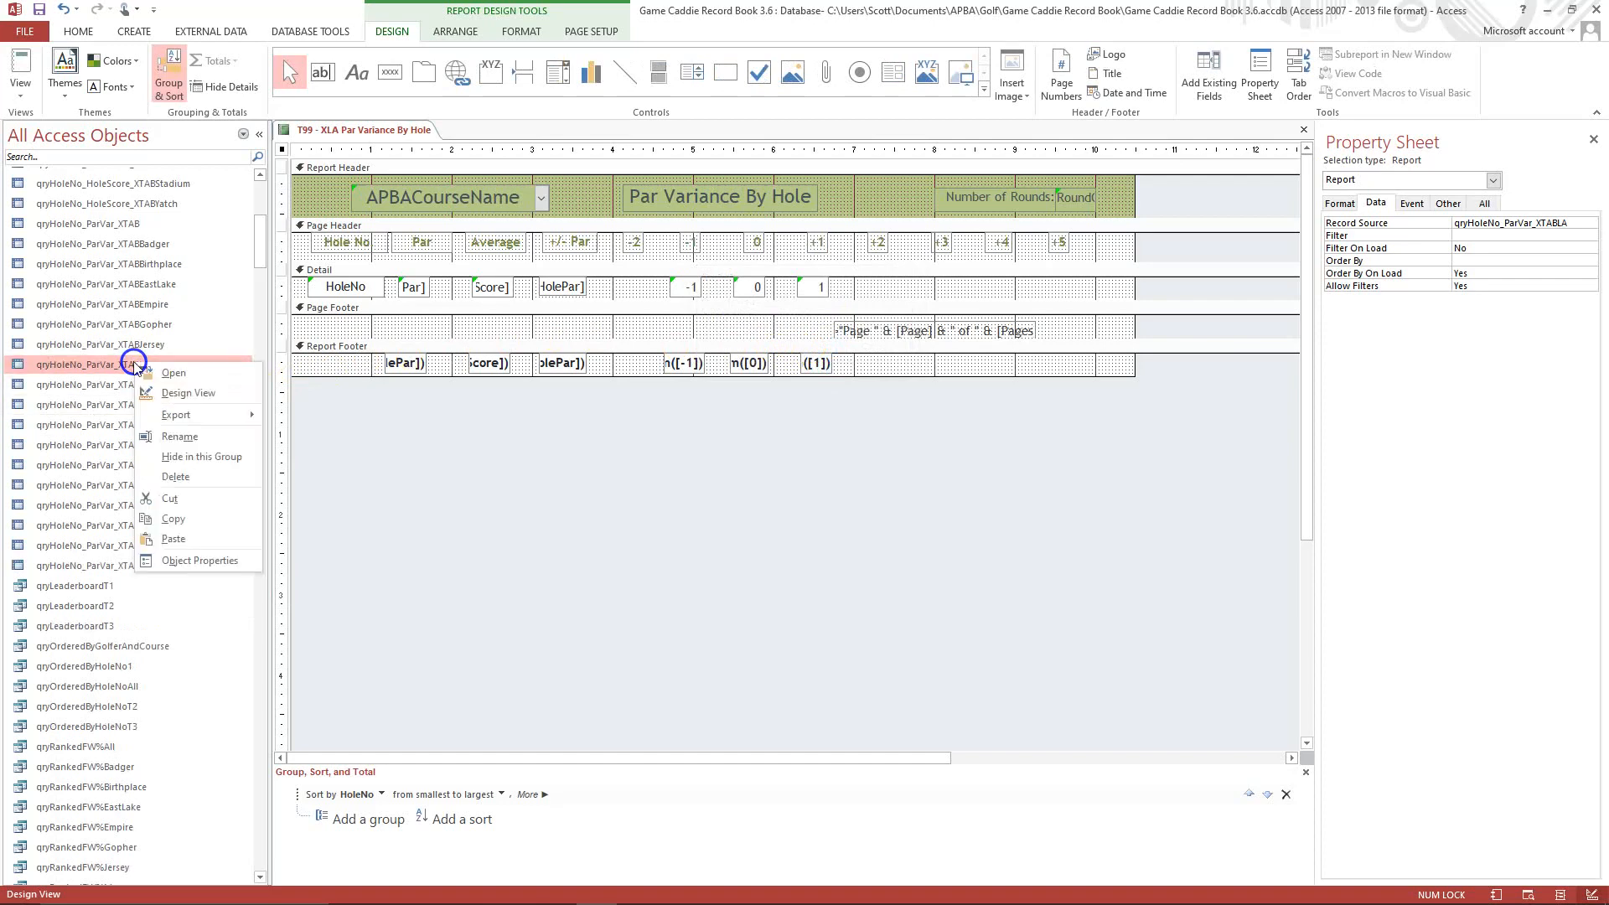
left_click(178, 394)
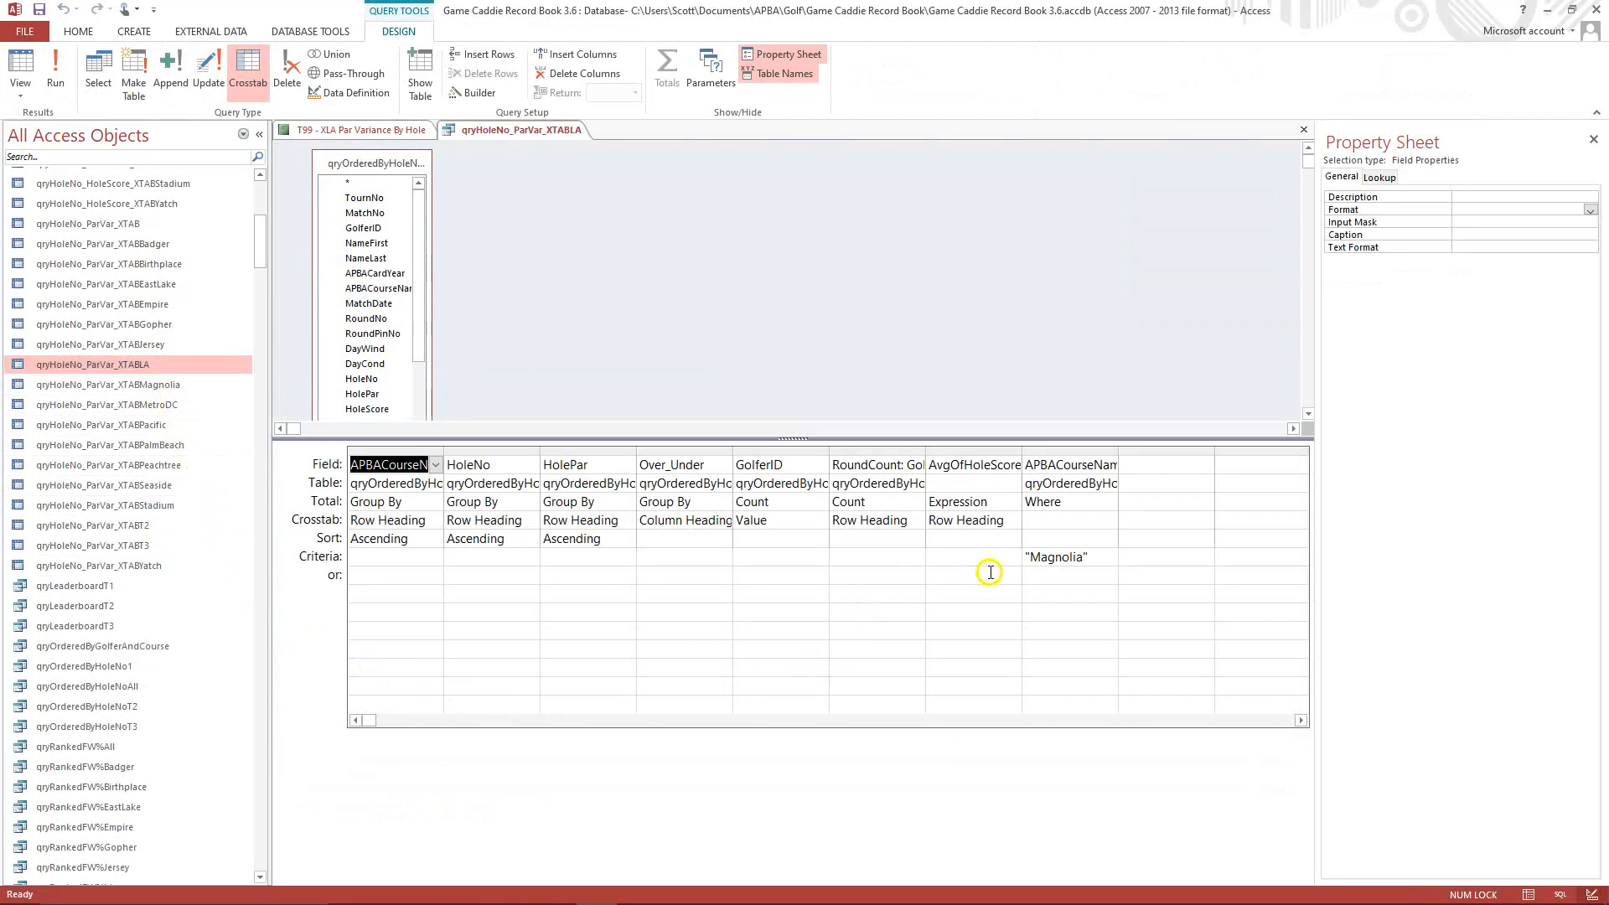
left_click(1031, 557)
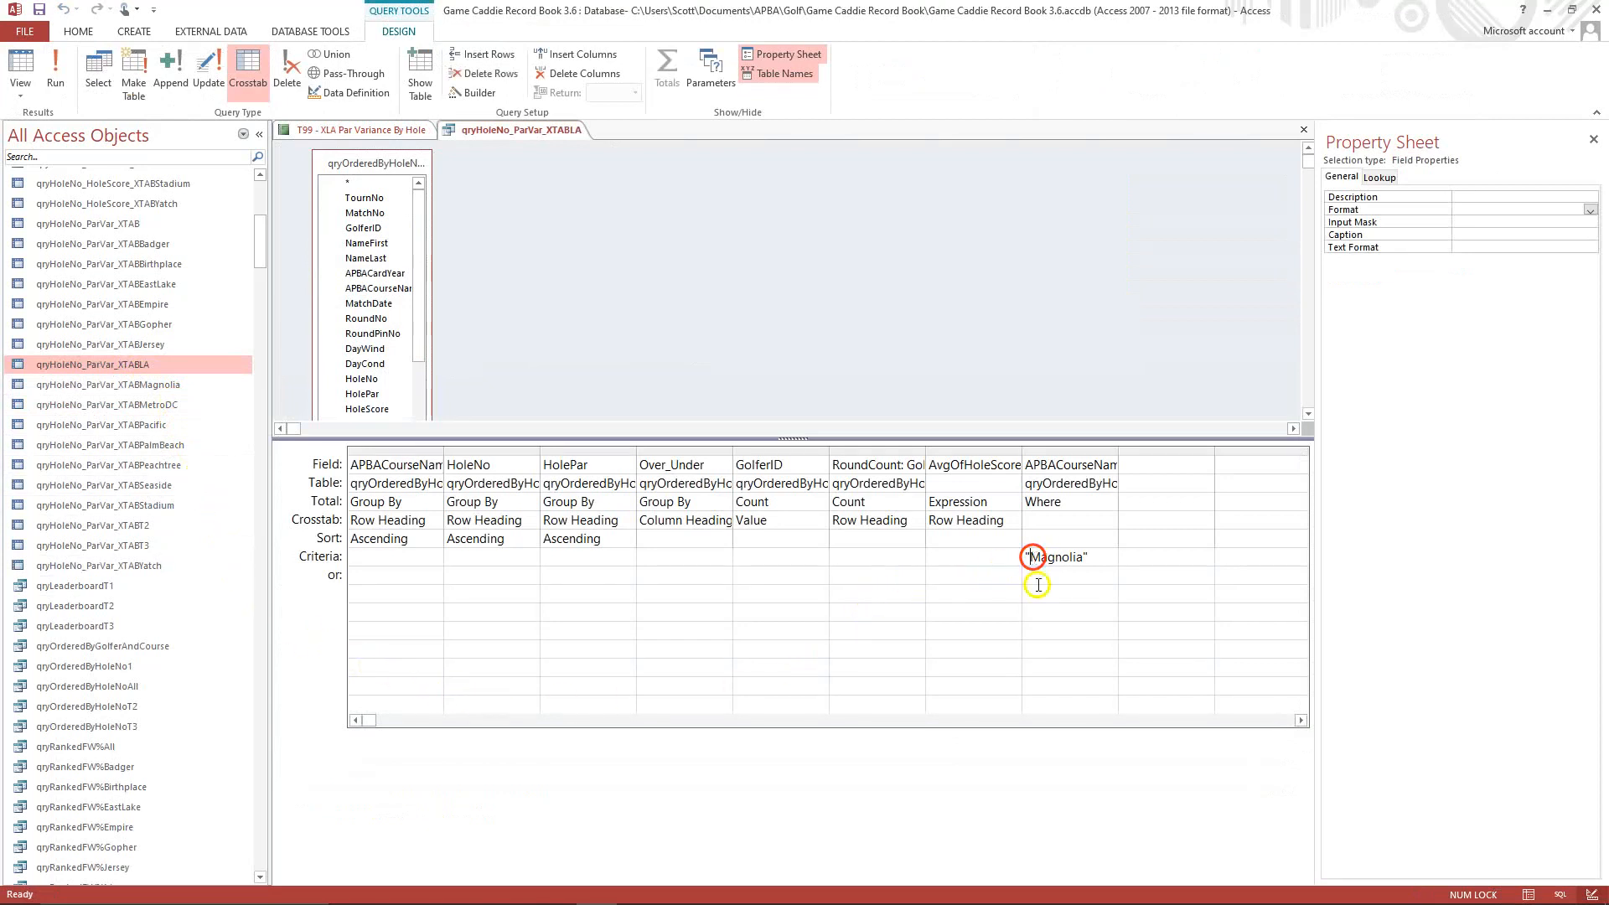
key("Delete")
key("Delete")
key("Delete")
key("Delete")
key("Delete")
key("Delete")
key("Delete")
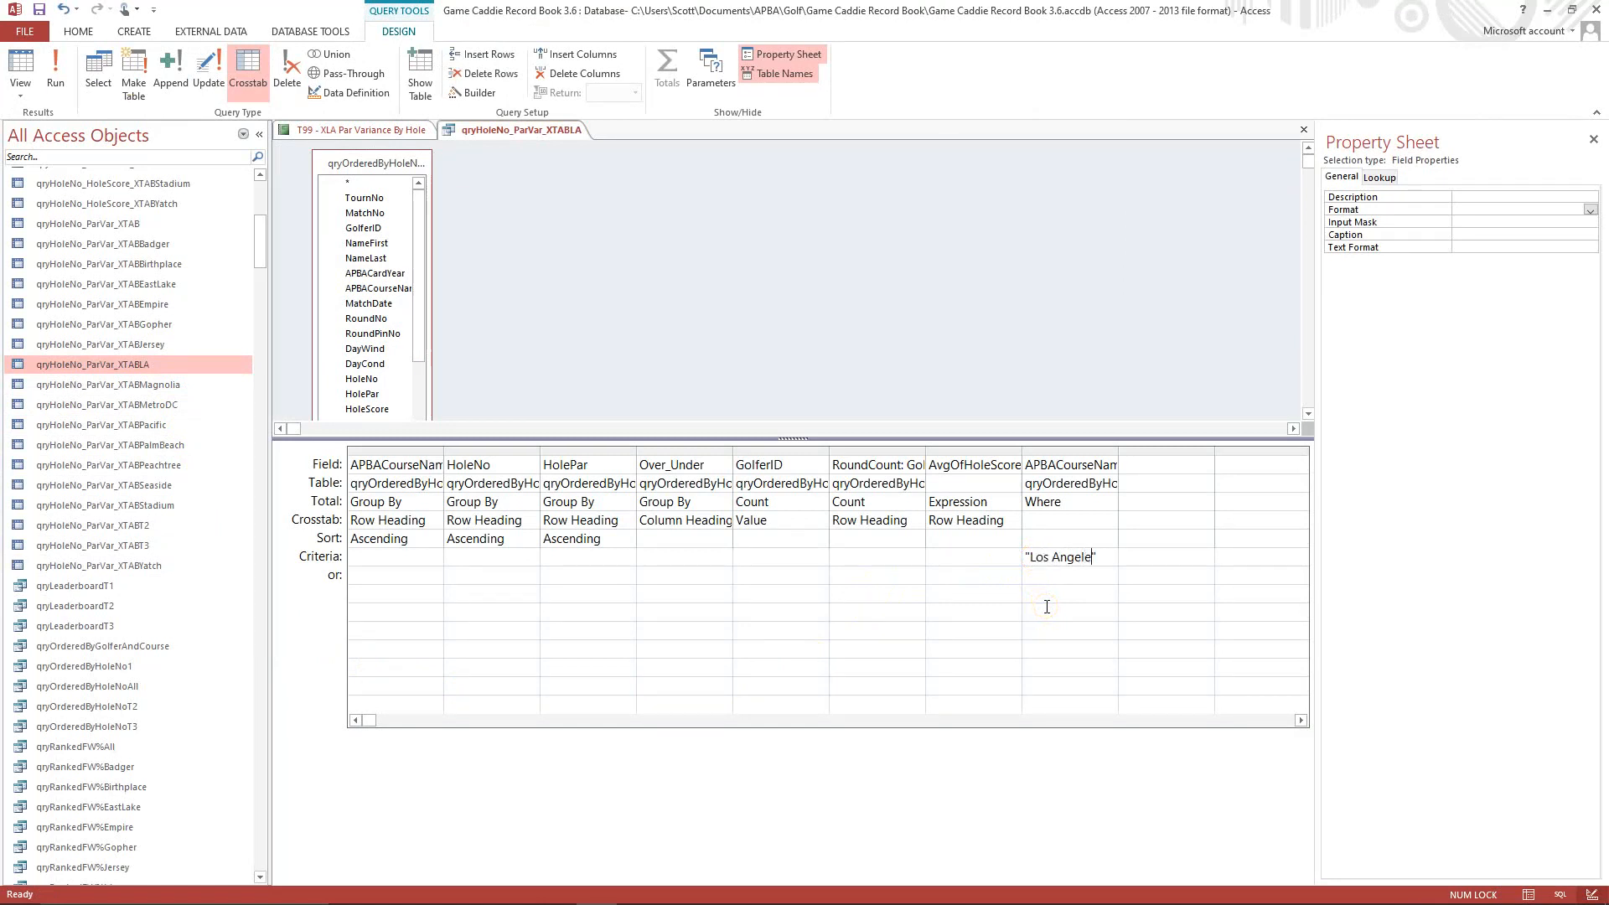
left_click(1058, 578)
Run the qryHoleNo_ParVar_XTABLA query and save it.
left_click(55, 69)
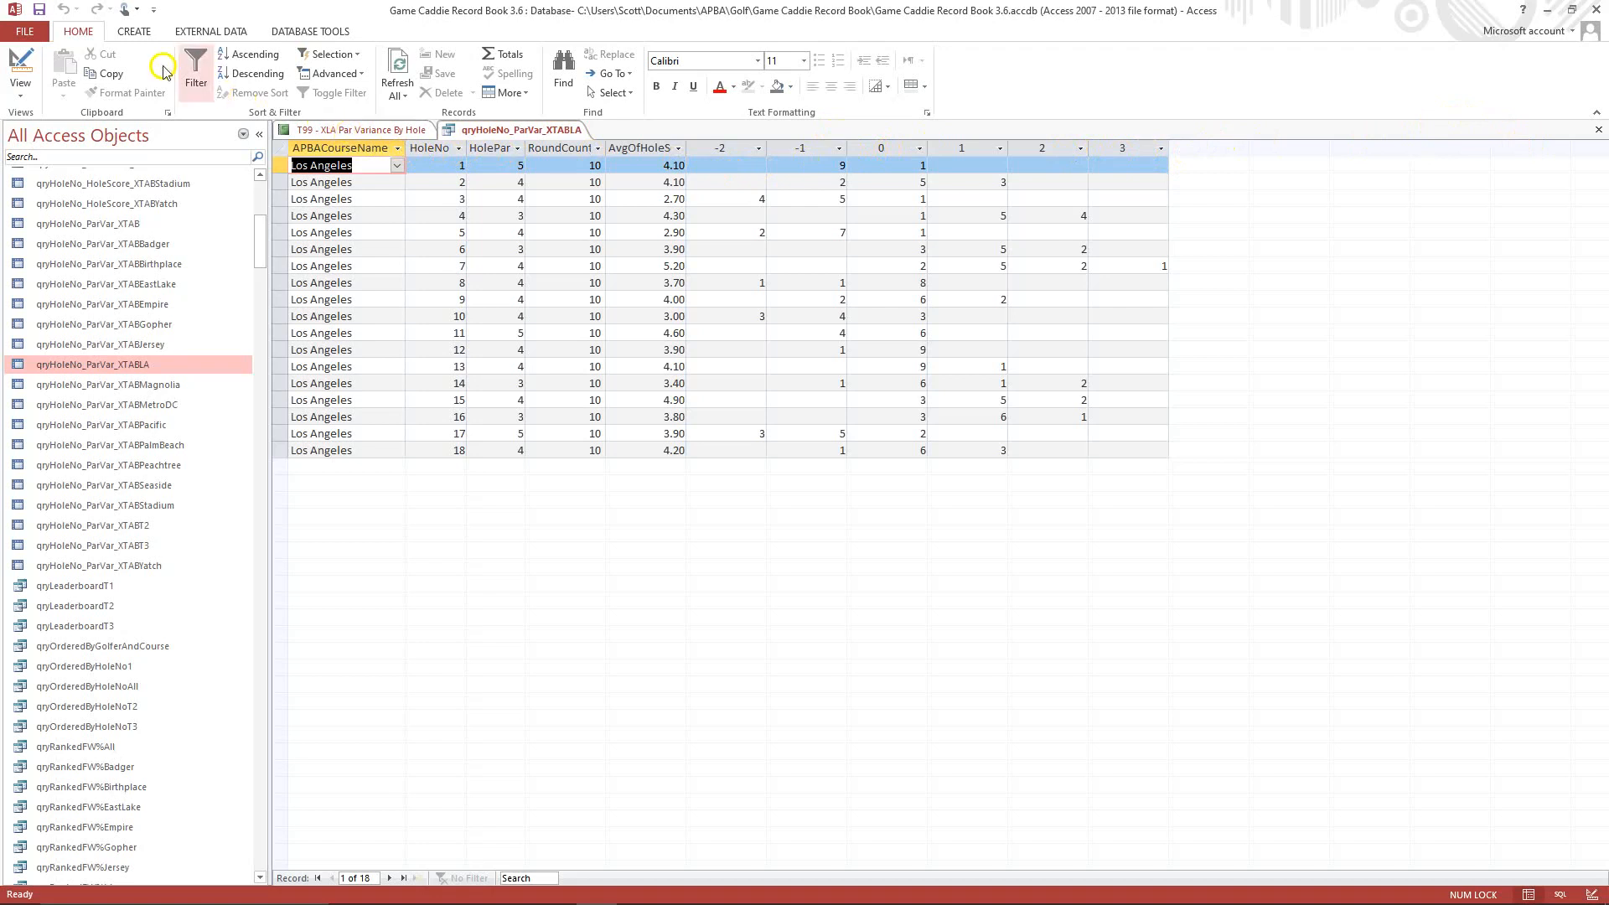
left_click(38, 11)
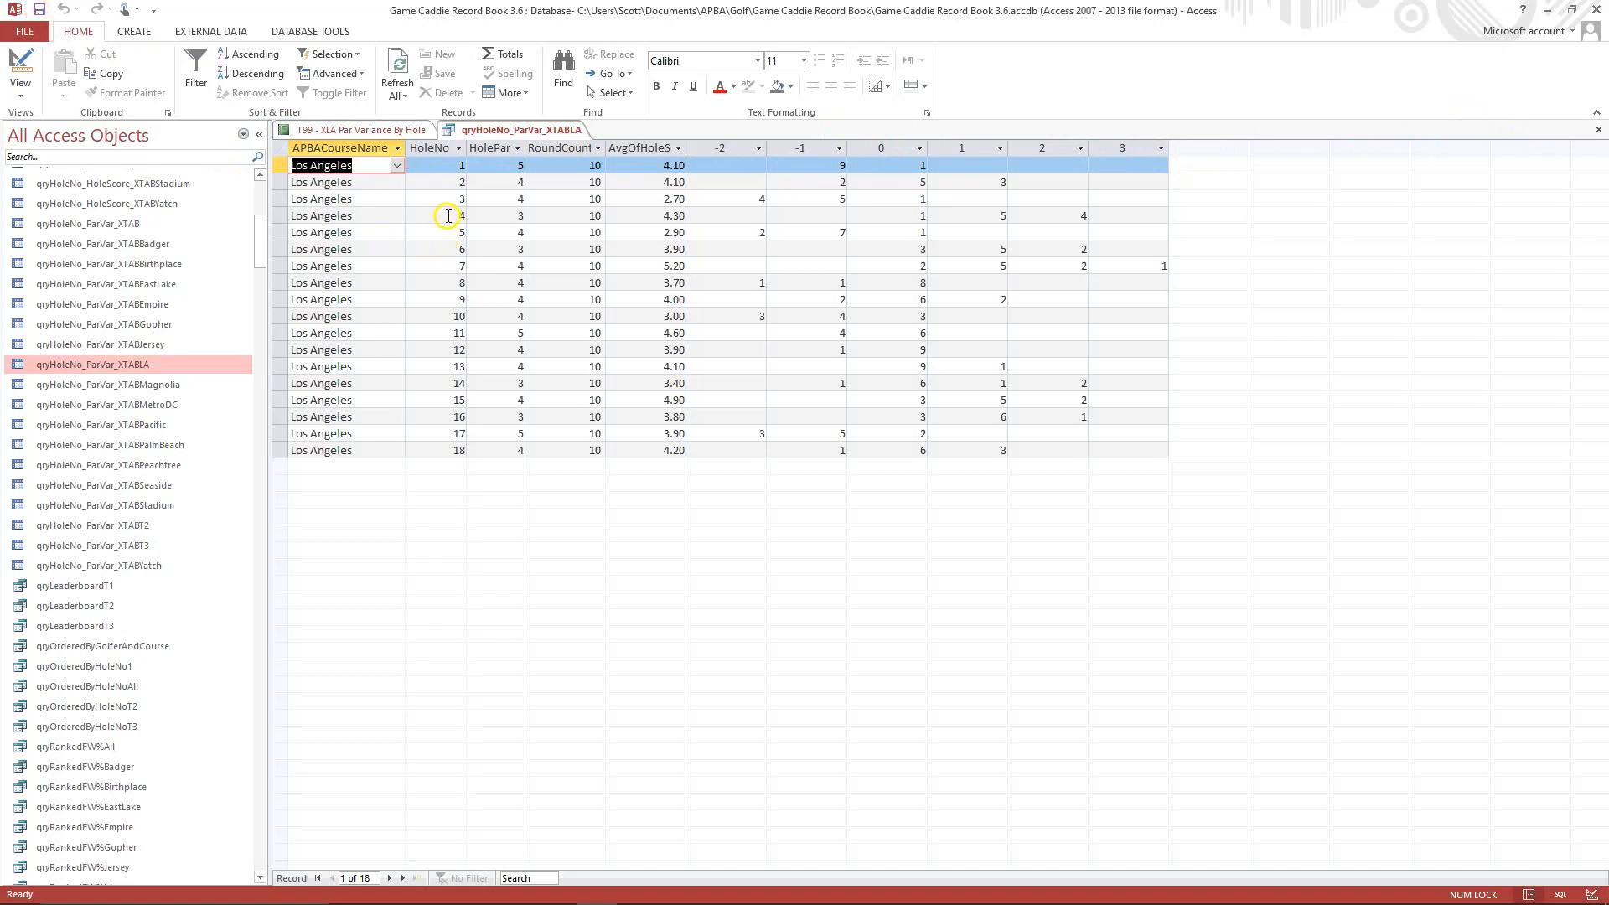
Add the available -2 field to the Detail section of the T99 - XLA Par Variance By Hole report and remove its attached label.
left_click(357, 133)
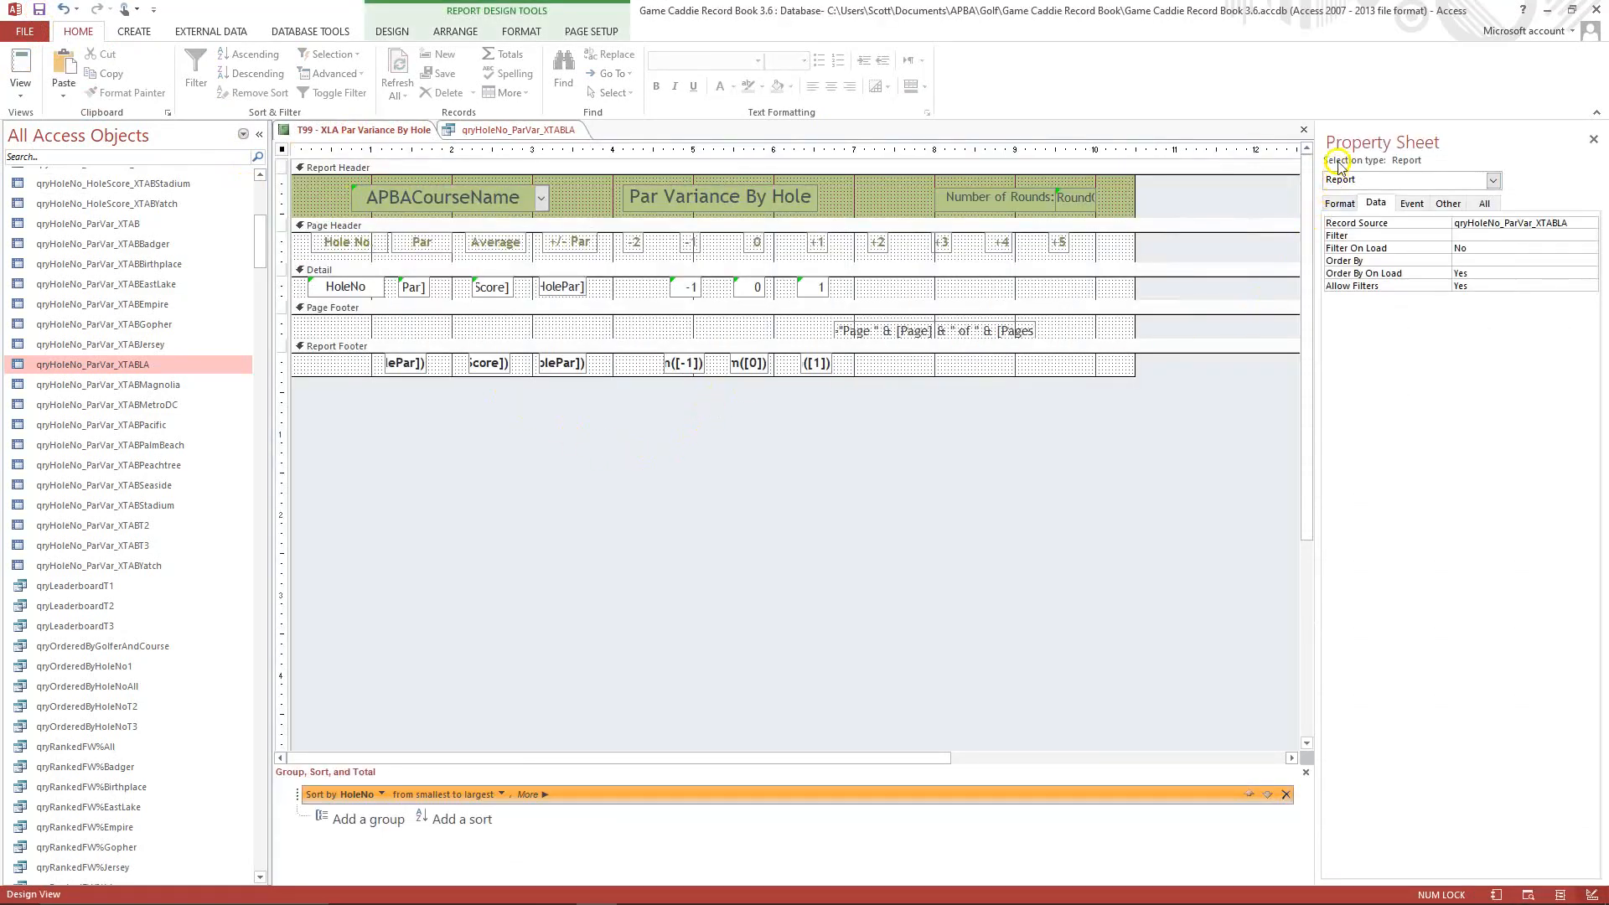
left_click(388, 32)
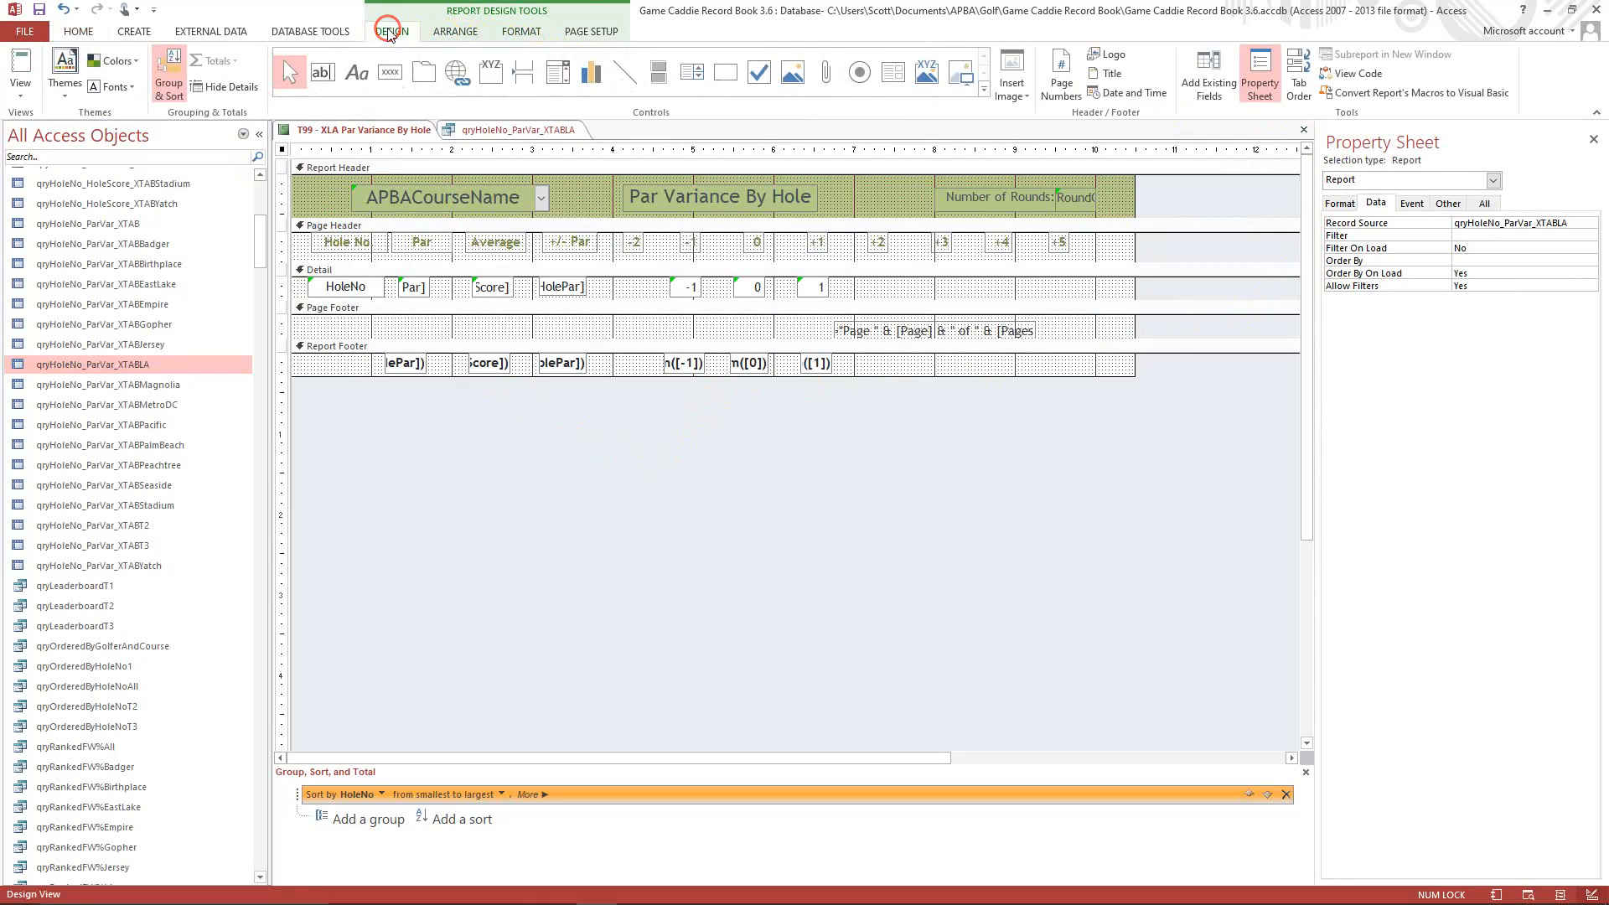
left_click(1190, 90)
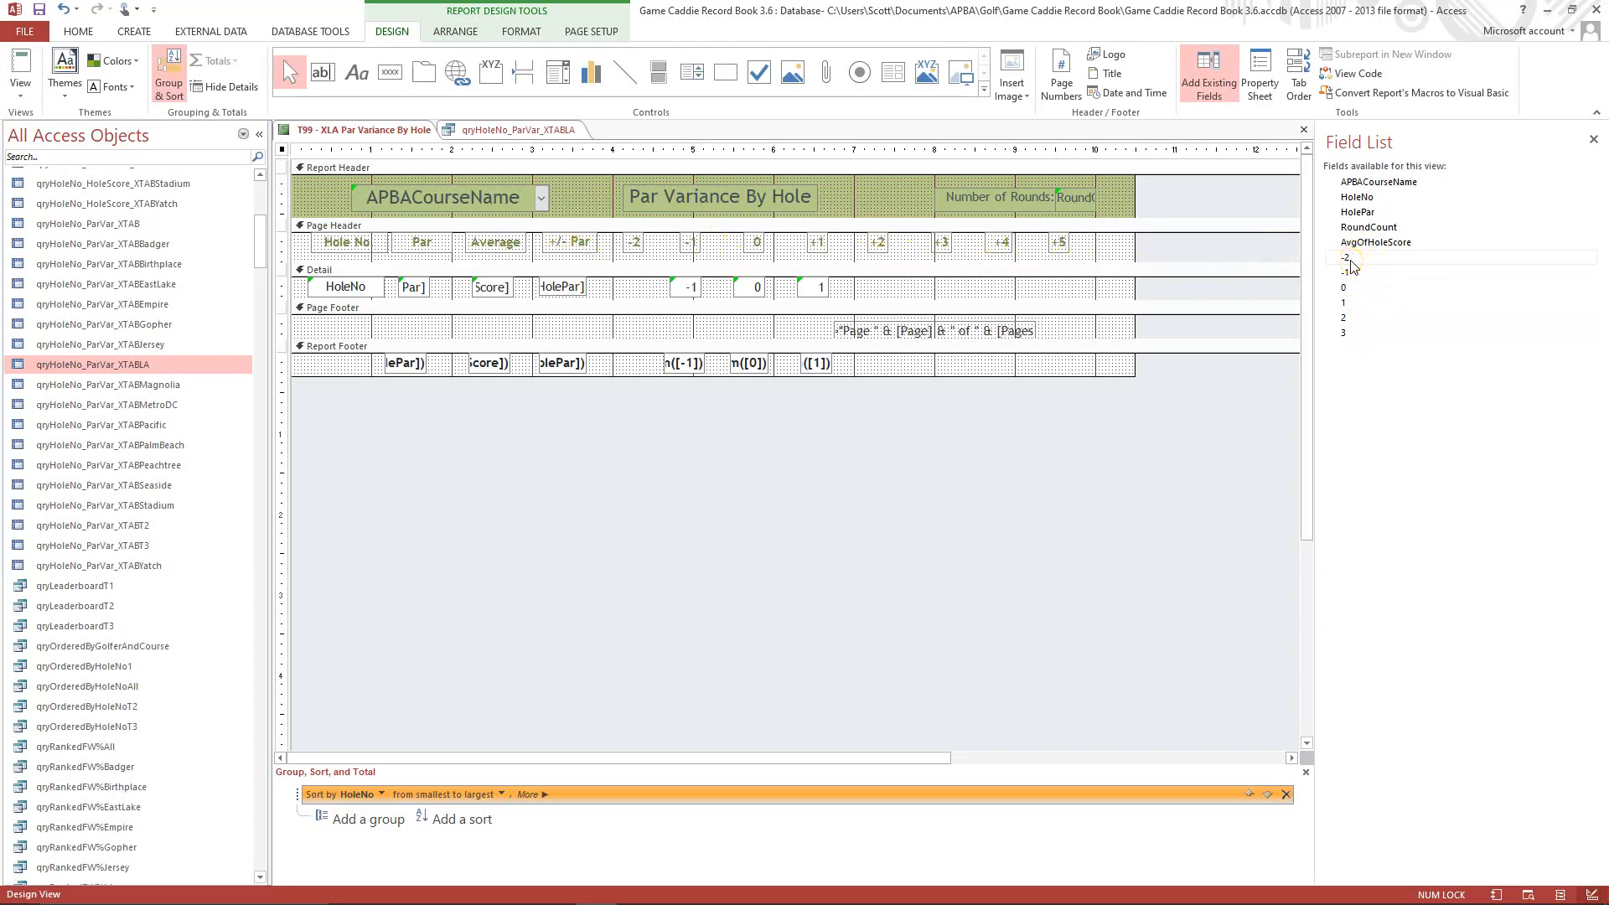
left_click_drag(1349, 259, 621, 283)
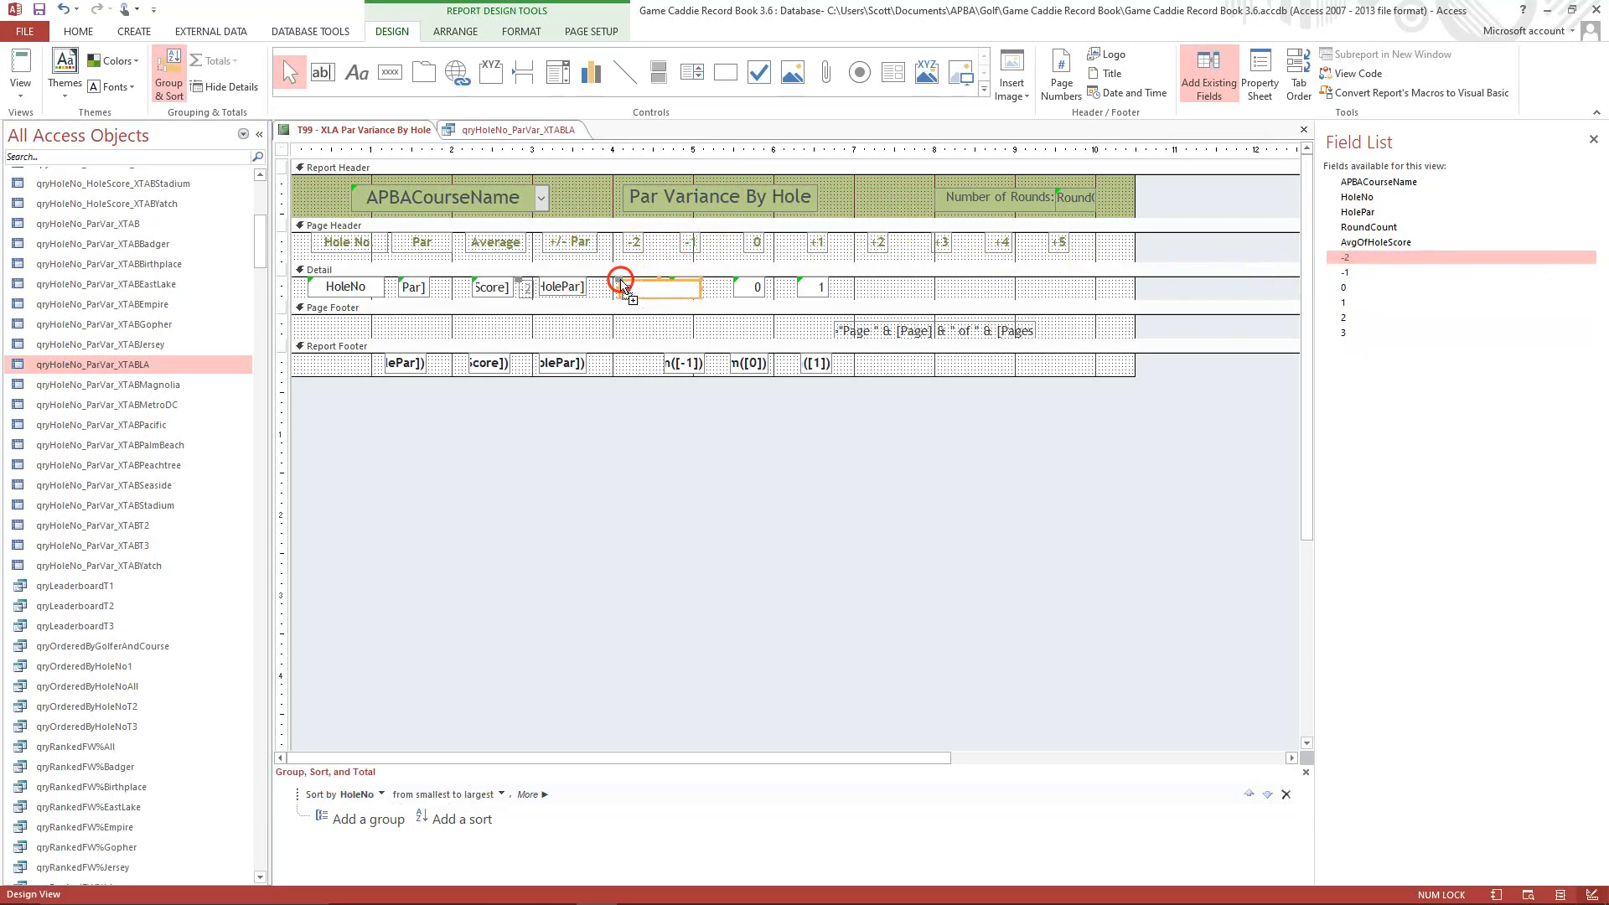
left_click(525, 287)
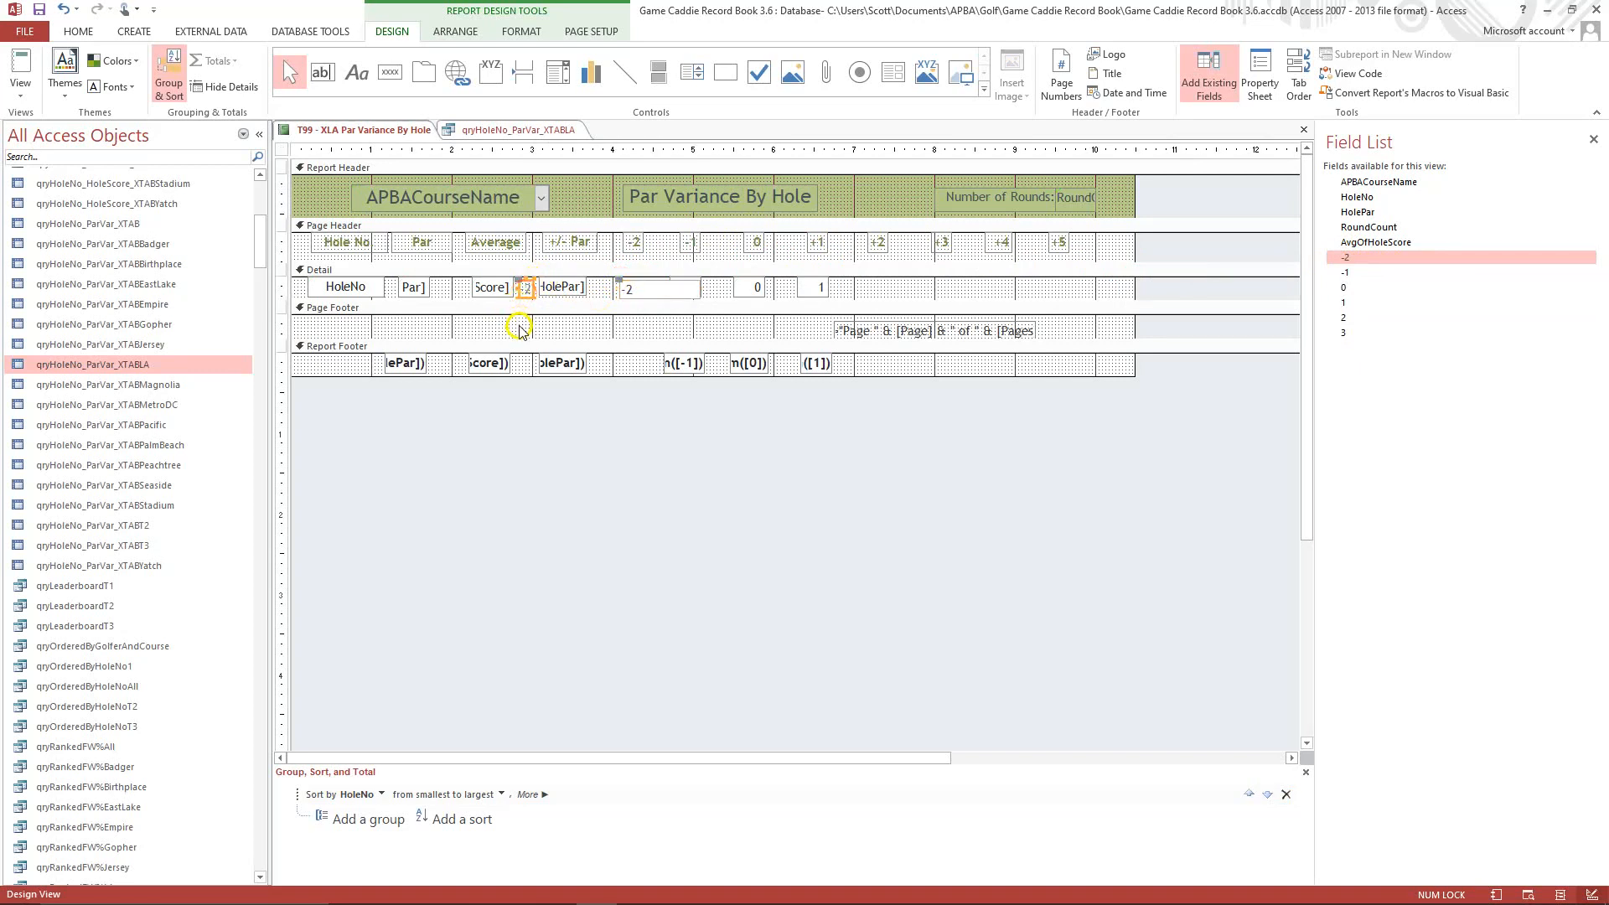
Narrow the new -2 box in the Detail section to fit beneath the -2 column heading.
left_click(633, 292)
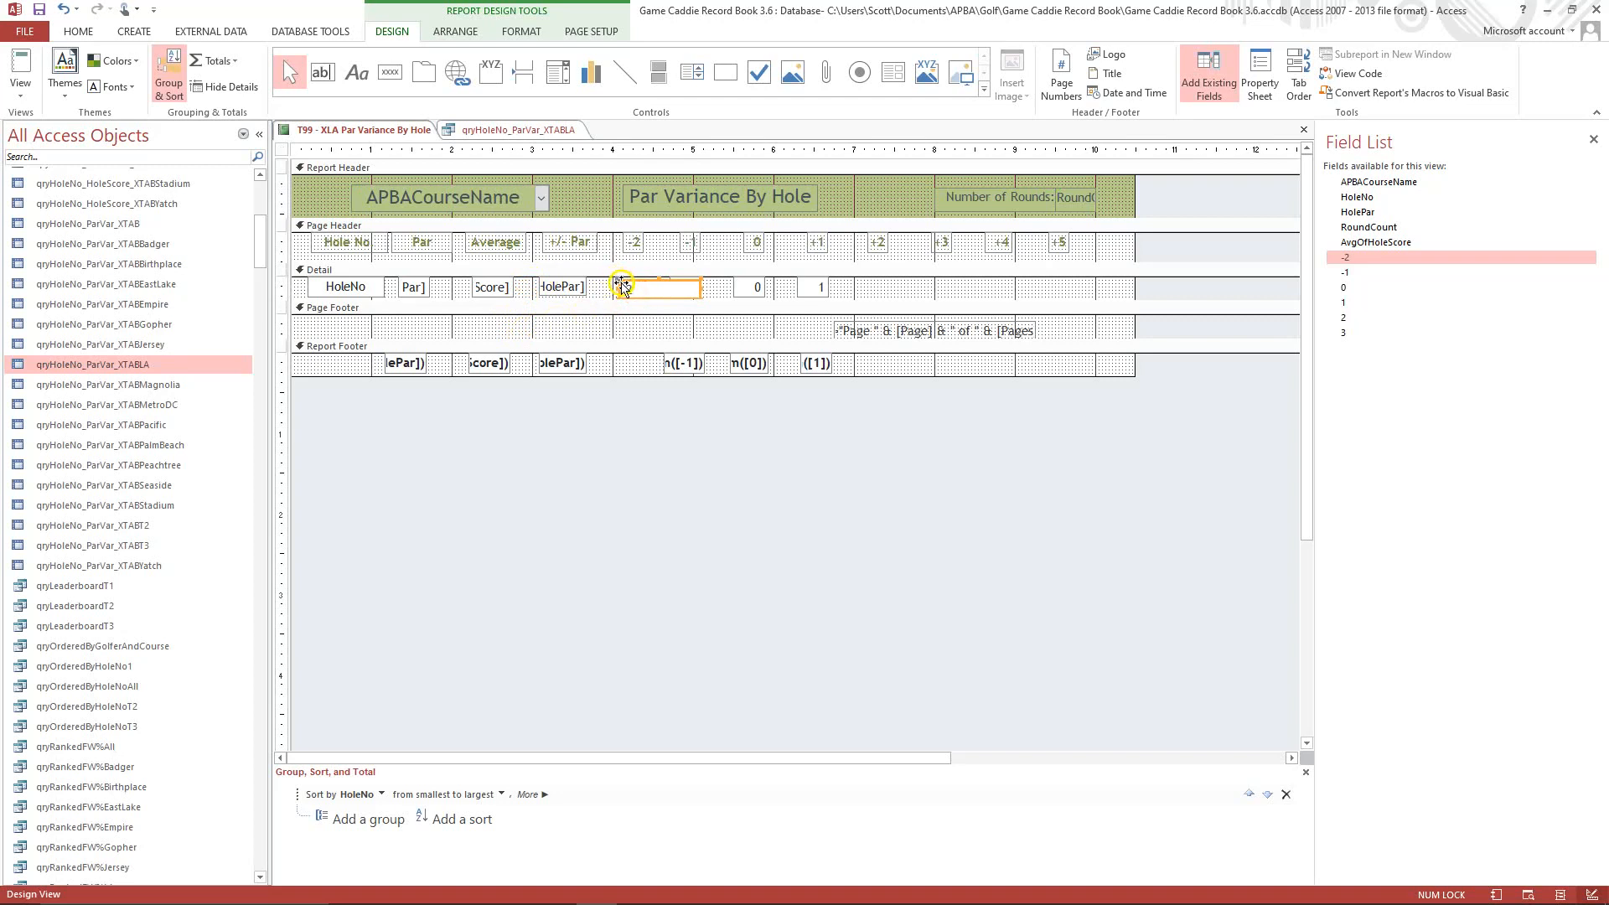
left_click(621, 286)
left_click_drag(621, 285, 654, 284)
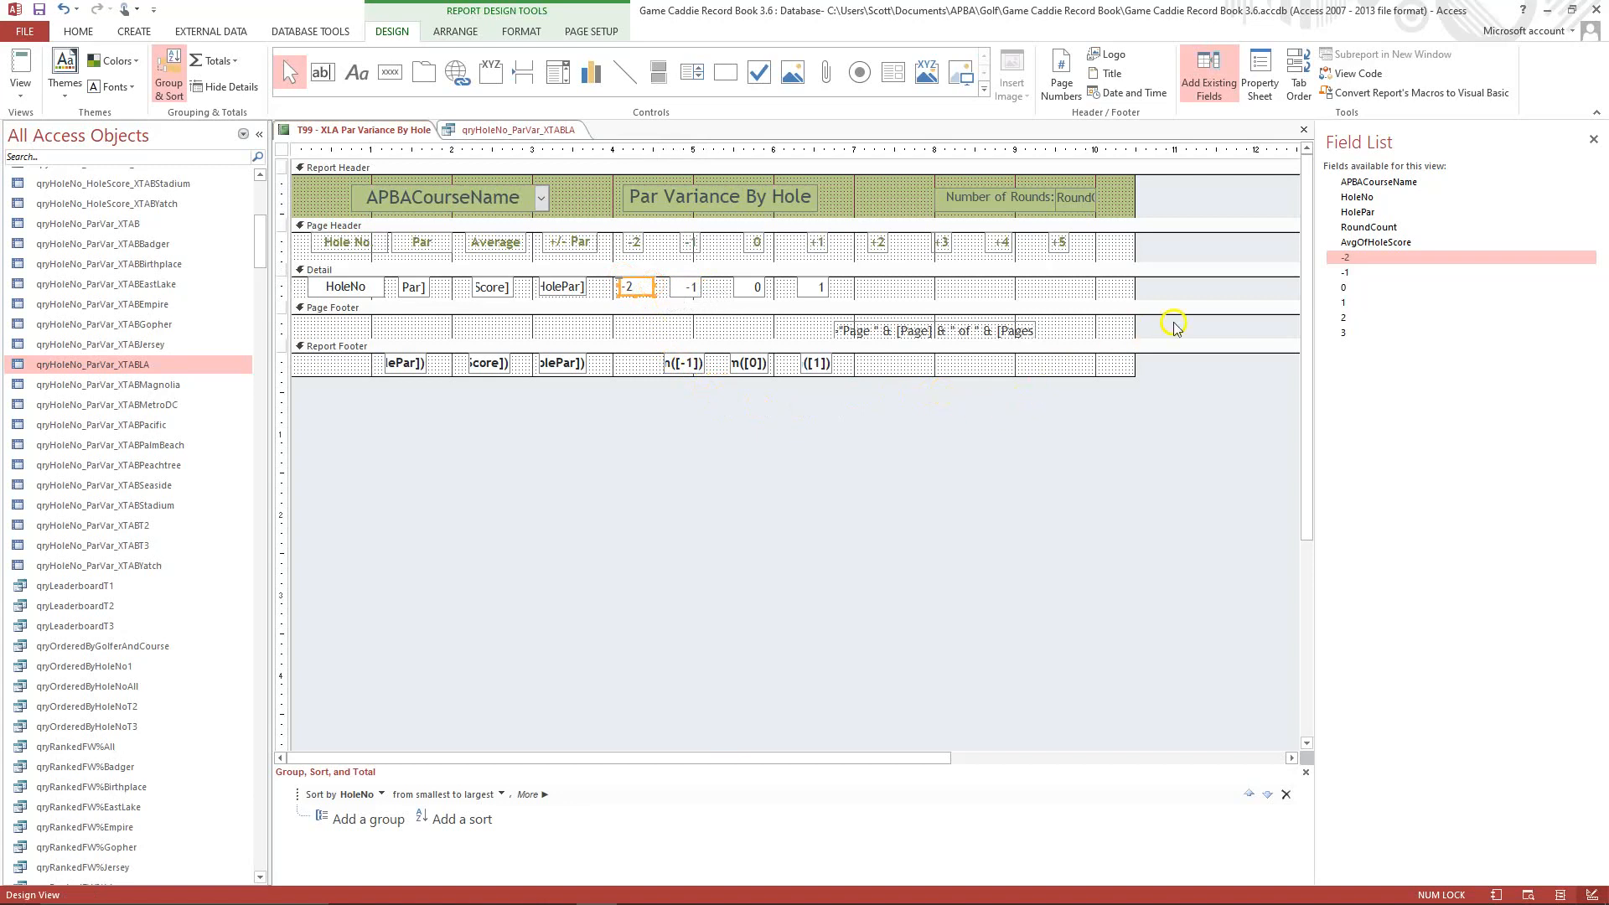
Add the 2 field to the Detail section, delete its label, and fit the box beneath the +2 heading.
left_click_drag(1344, 318, 887, 282)
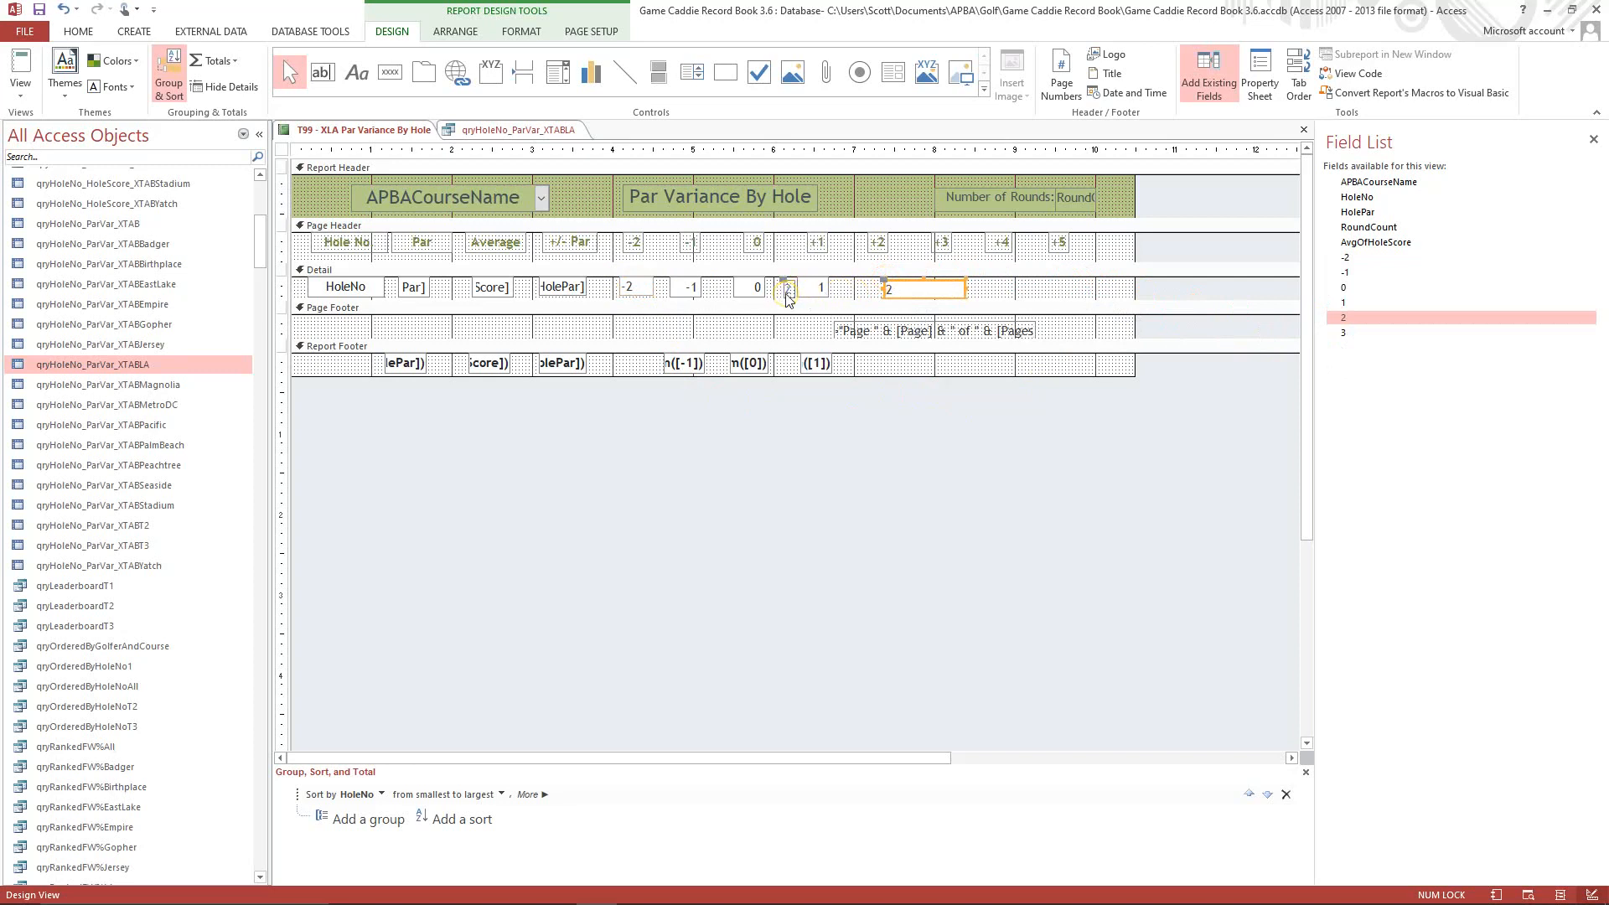
left_click(788, 295)
key("Delete")
left_click(918, 294)
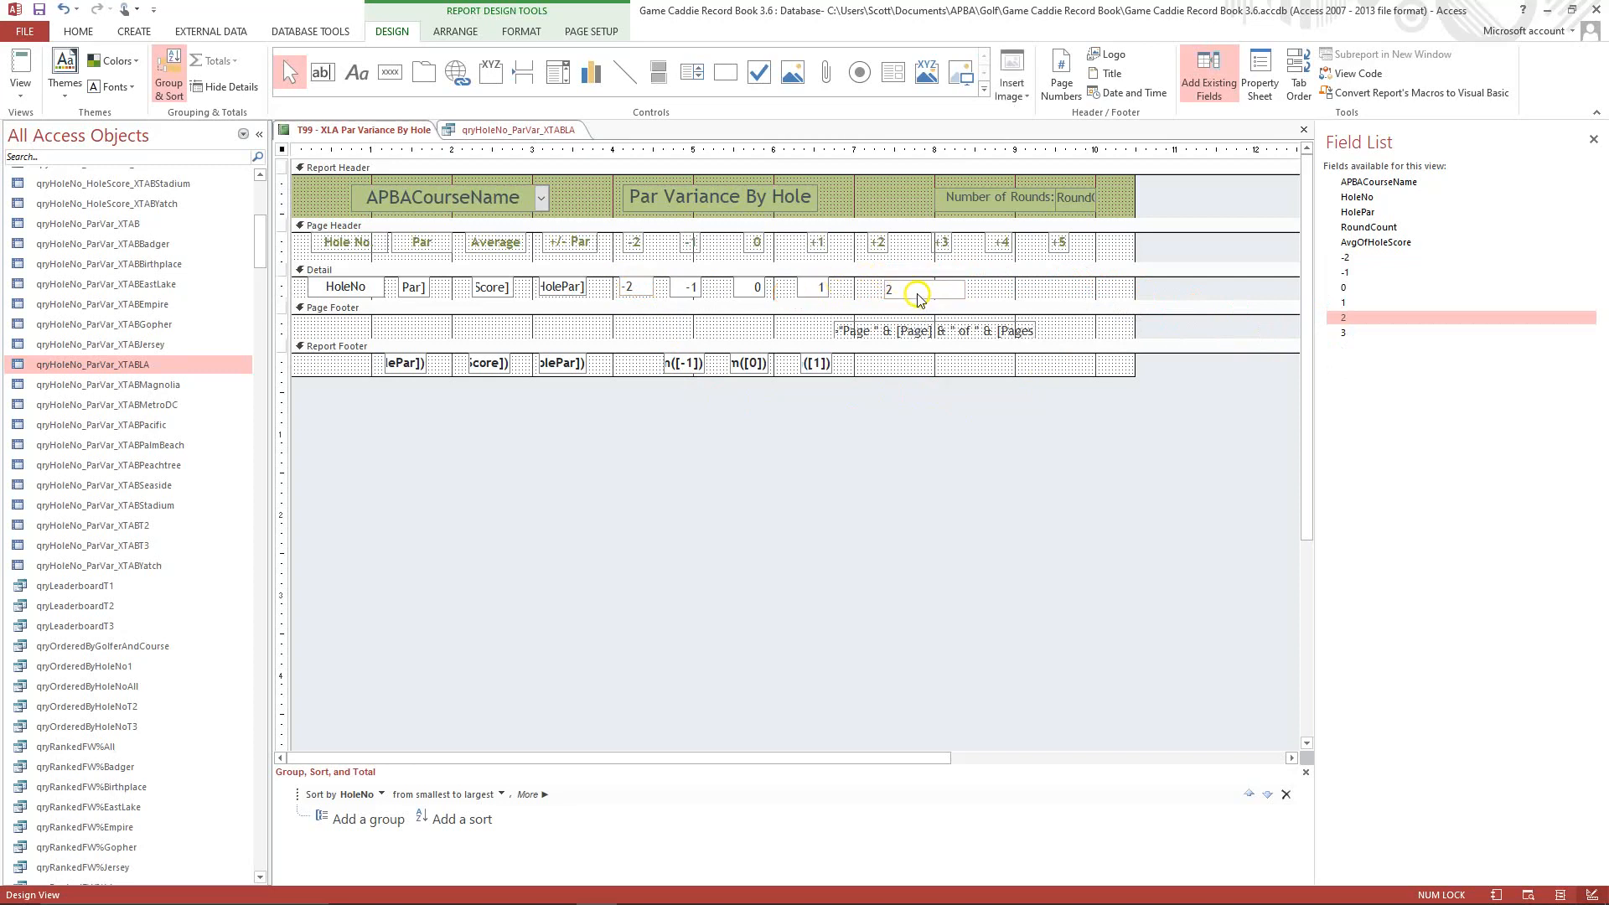
mouse_move(876, 280)
left_mouse_down()
mouse_move(860, 273)
mouse_move(927, 287)
mouse_move(898, 287)
left_mouse_up()
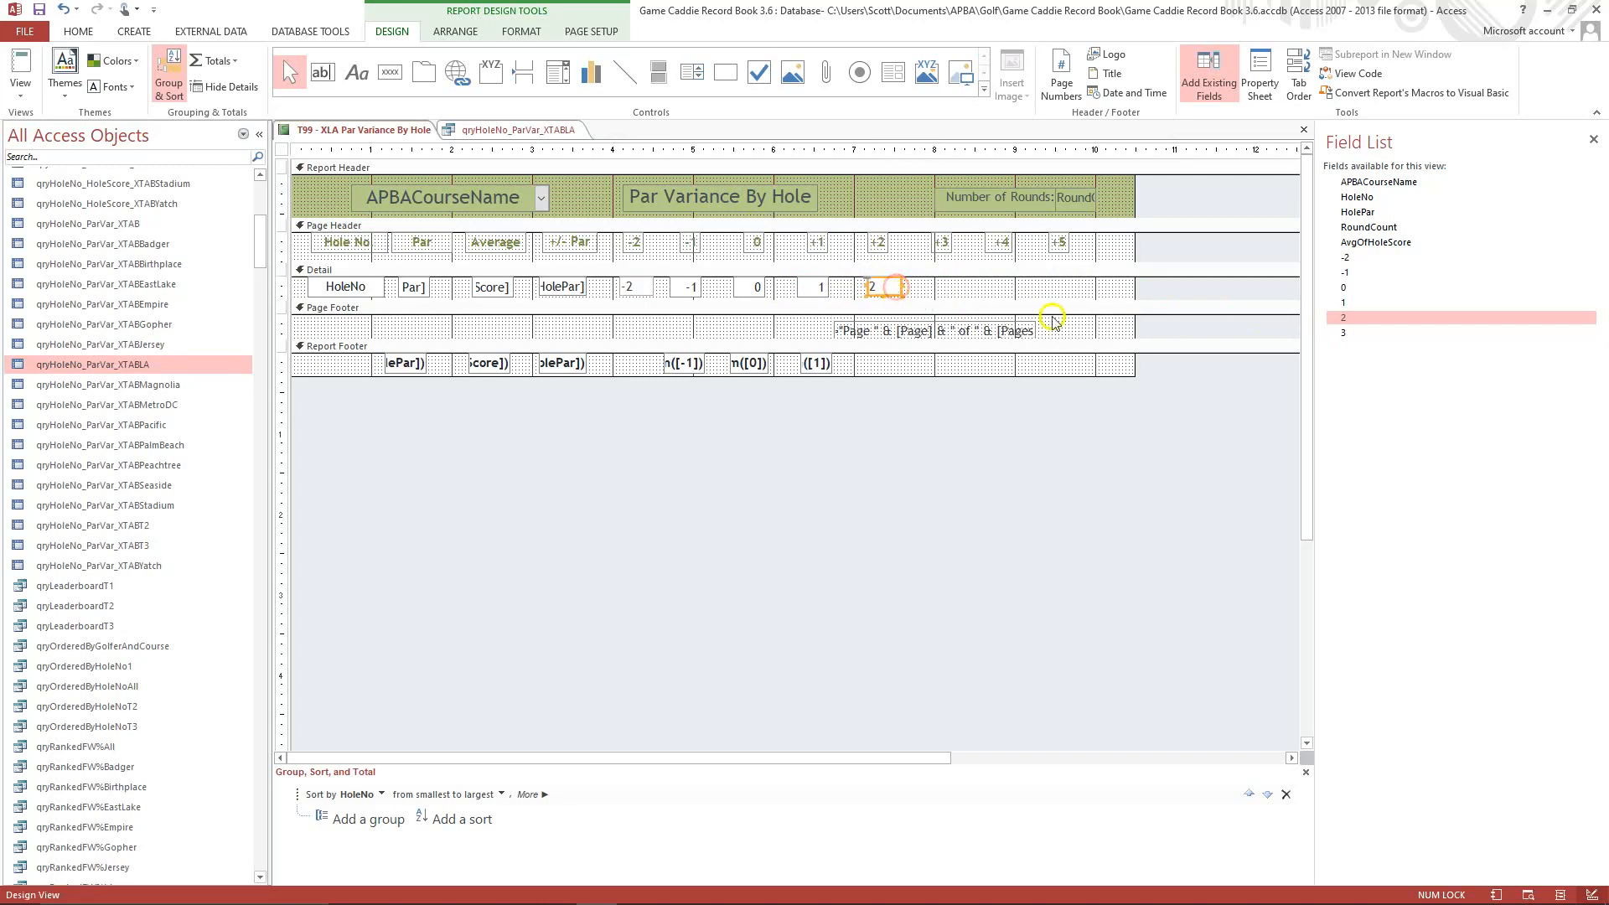
Add the 3 field to the Detail section, delete its label, and fit the box beneath the +3 heading.
left_click(1346, 332)
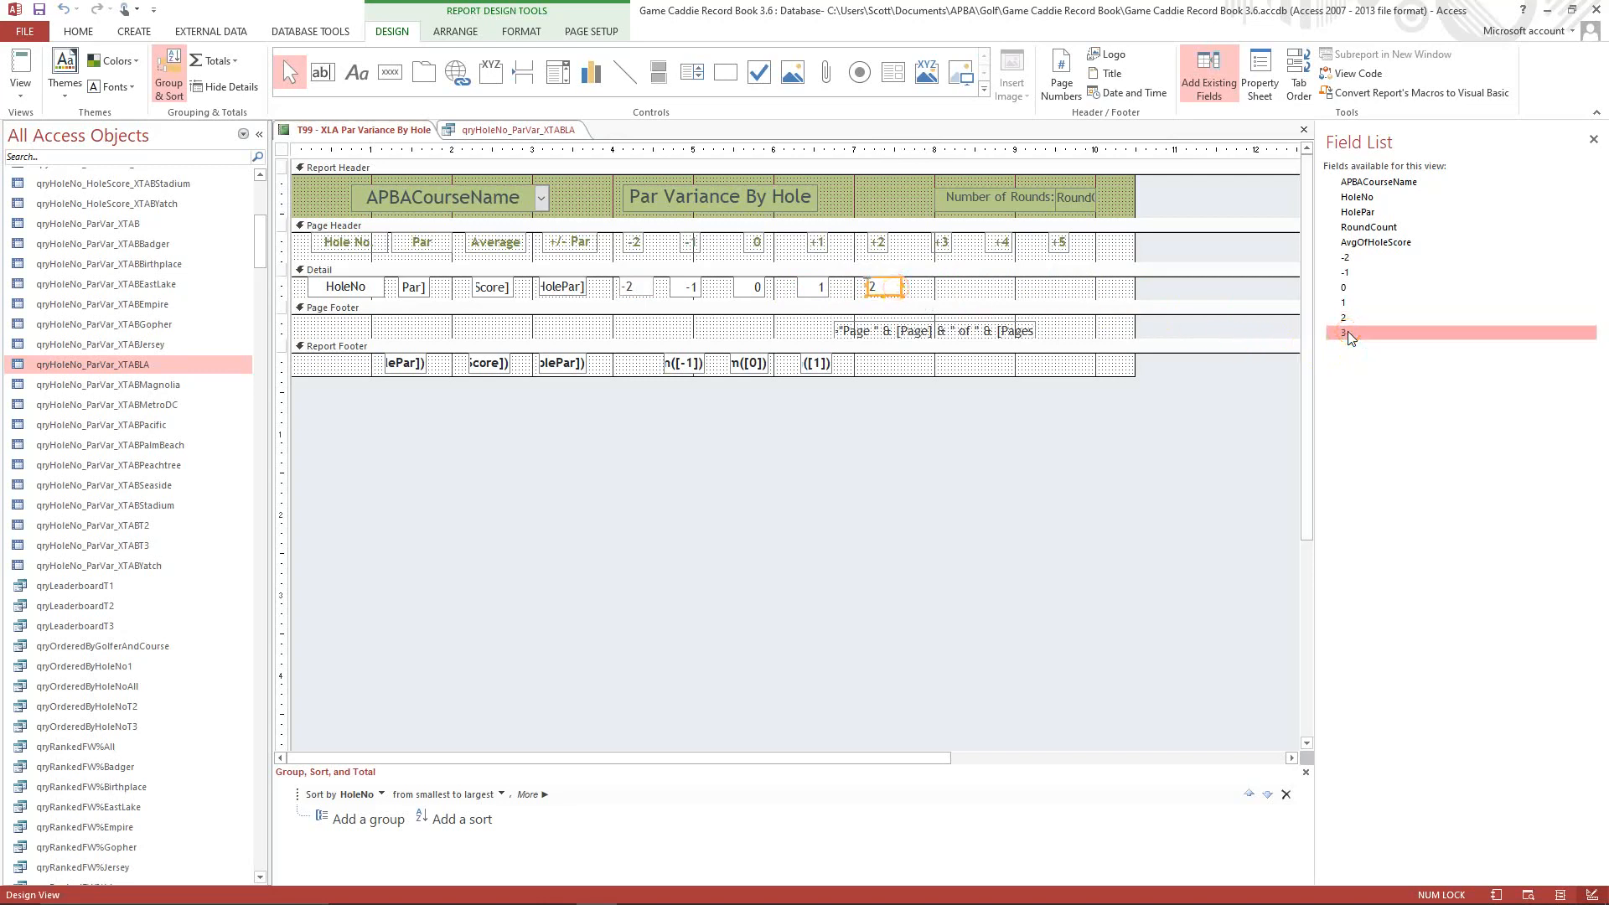
left_click_drag(1348, 332, 957, 287)
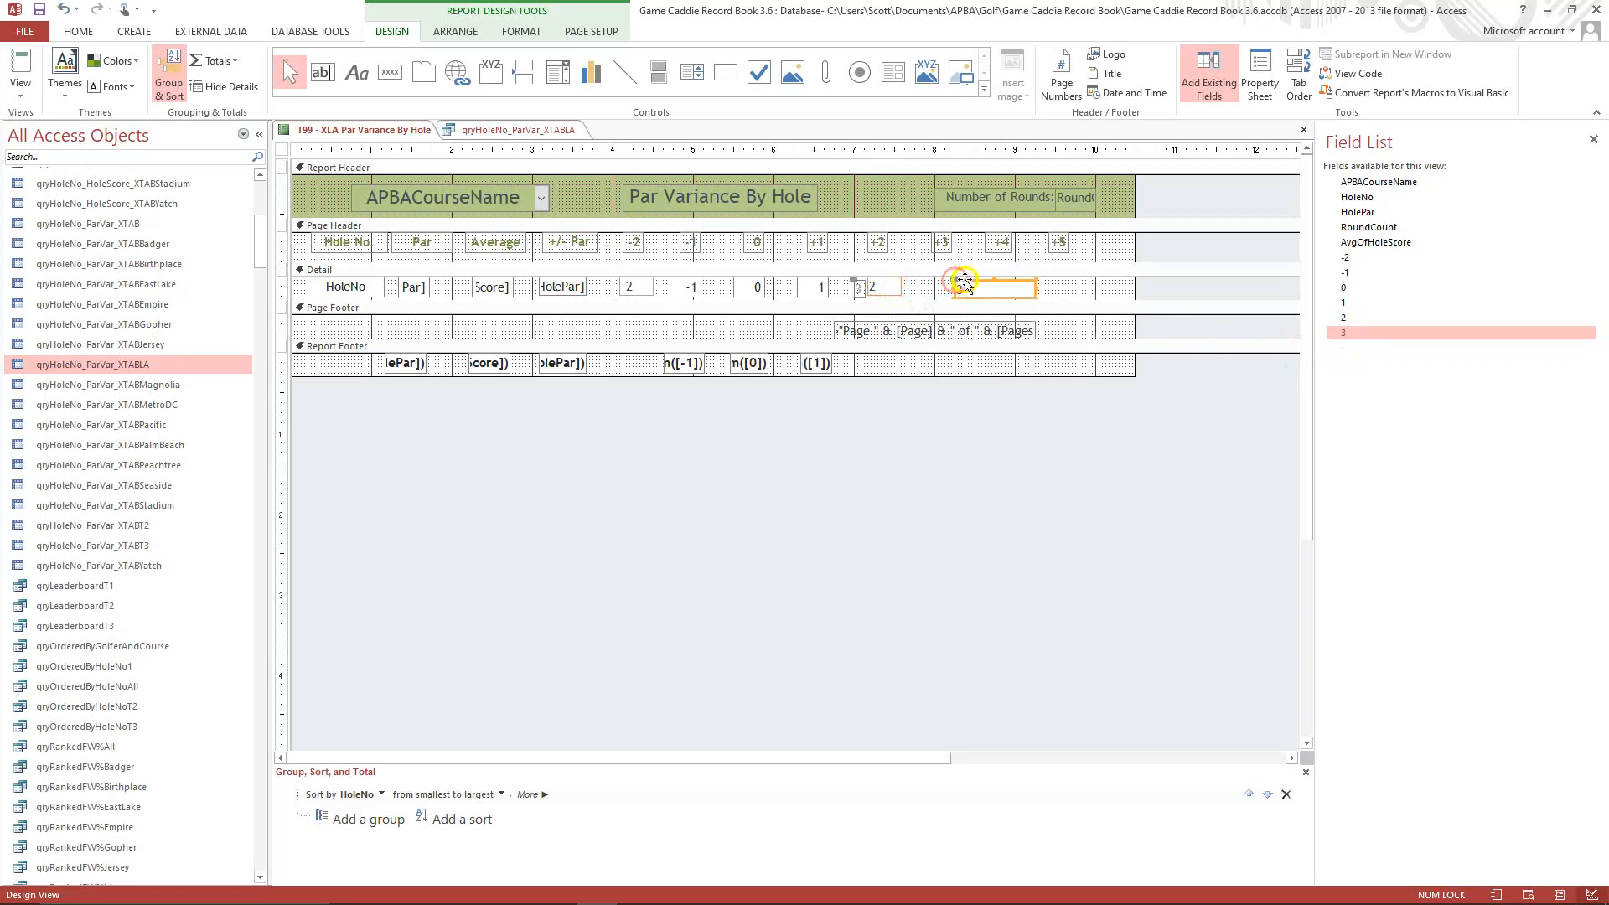
left_click(858, 293)
key("Delete")
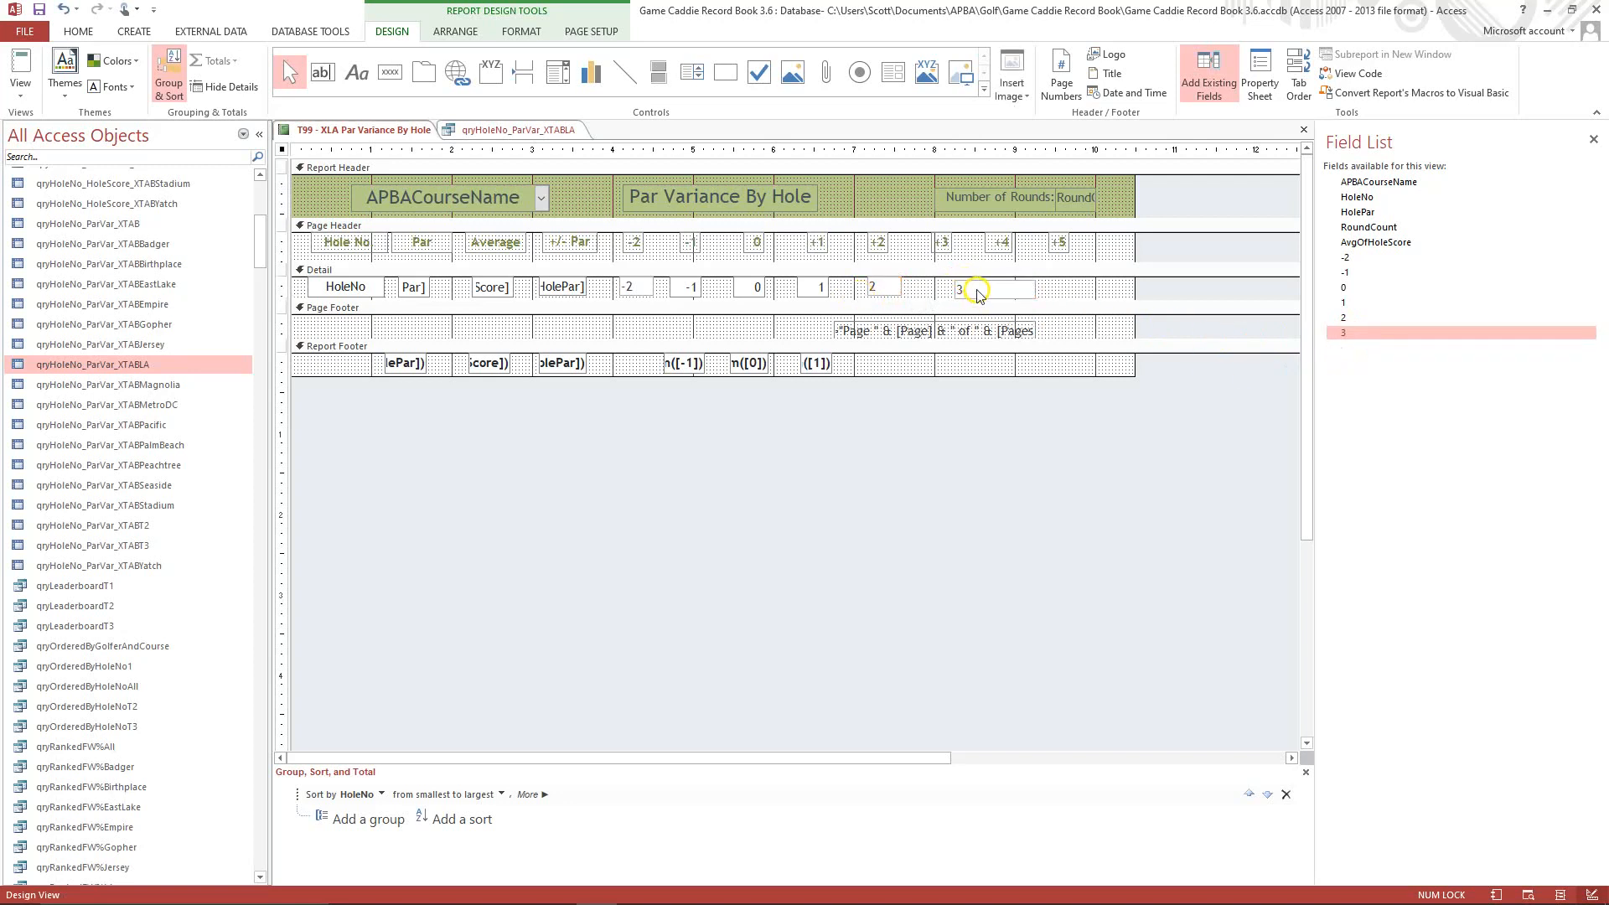
mouse_move(956, 281)
left_mouse_down()
mouse_move(929, 275)
mouse_move(1016, 287)
mouse_move(965, 288)
left_mouse_up()
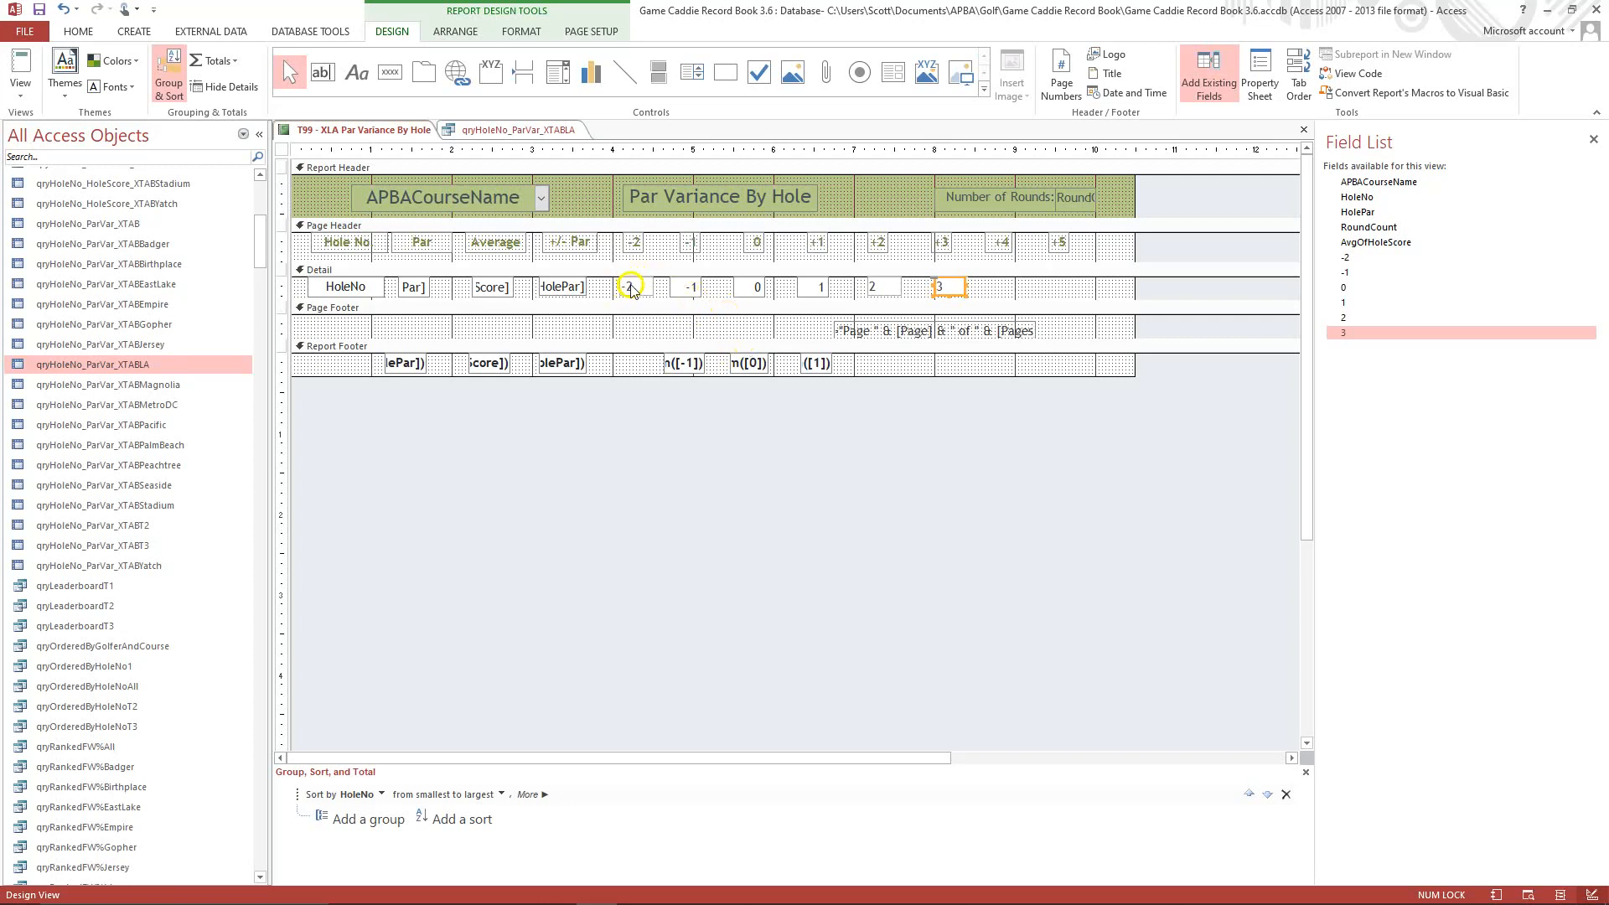
Copy the Detail section's -1 box and paste only its formatting onto the -2 box.
left_click(690, 289)
right_click(690, 291)
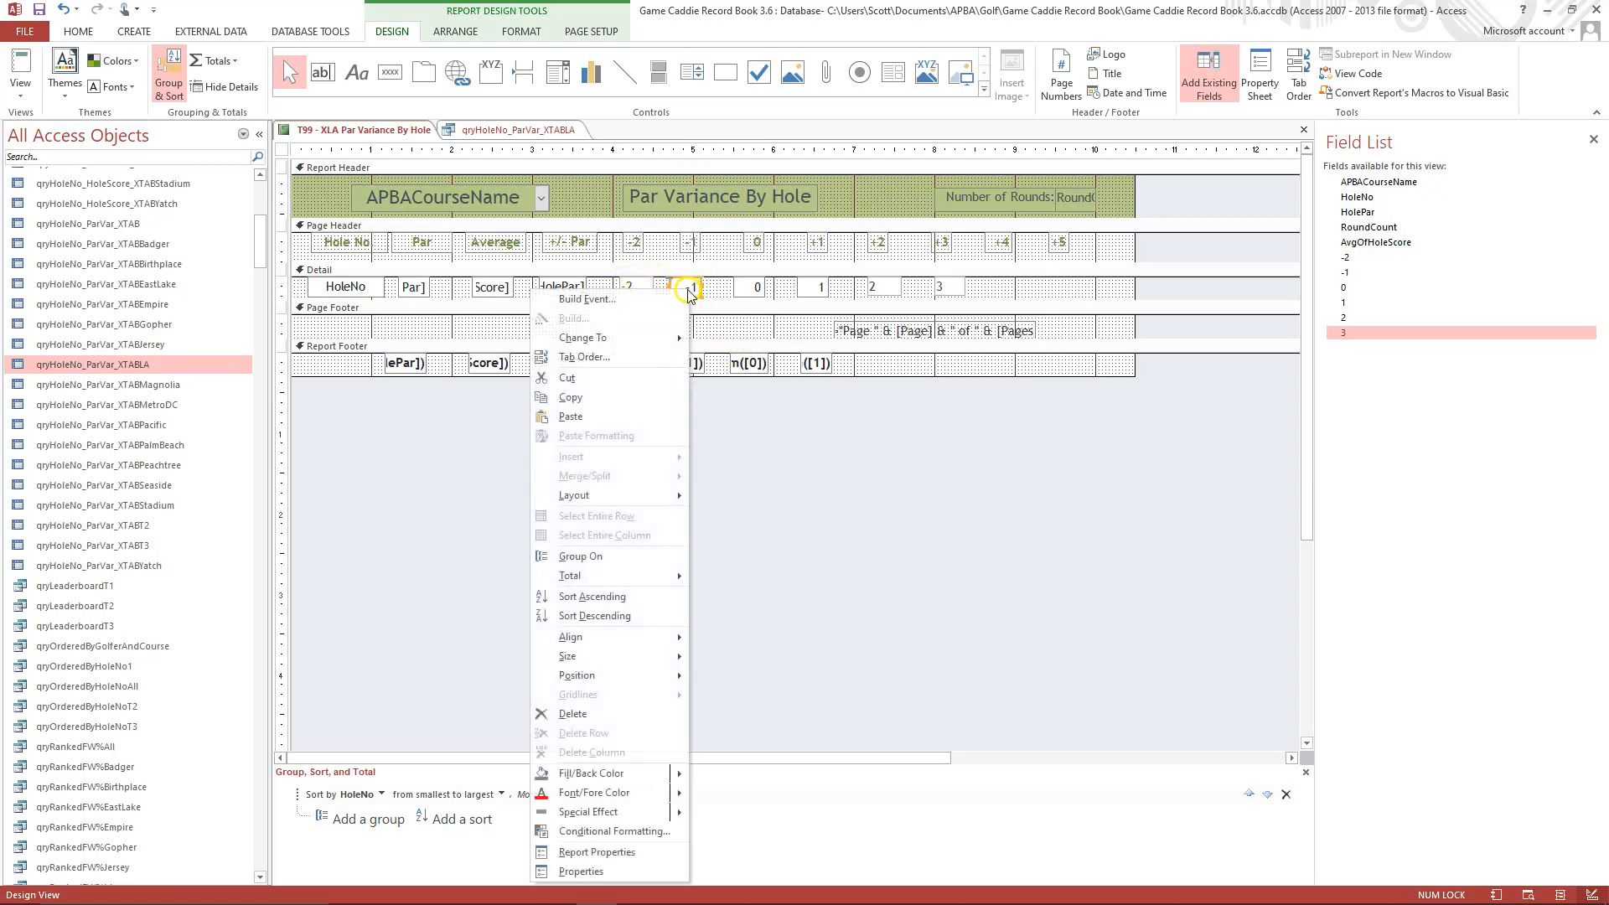
left_click(597, 397)
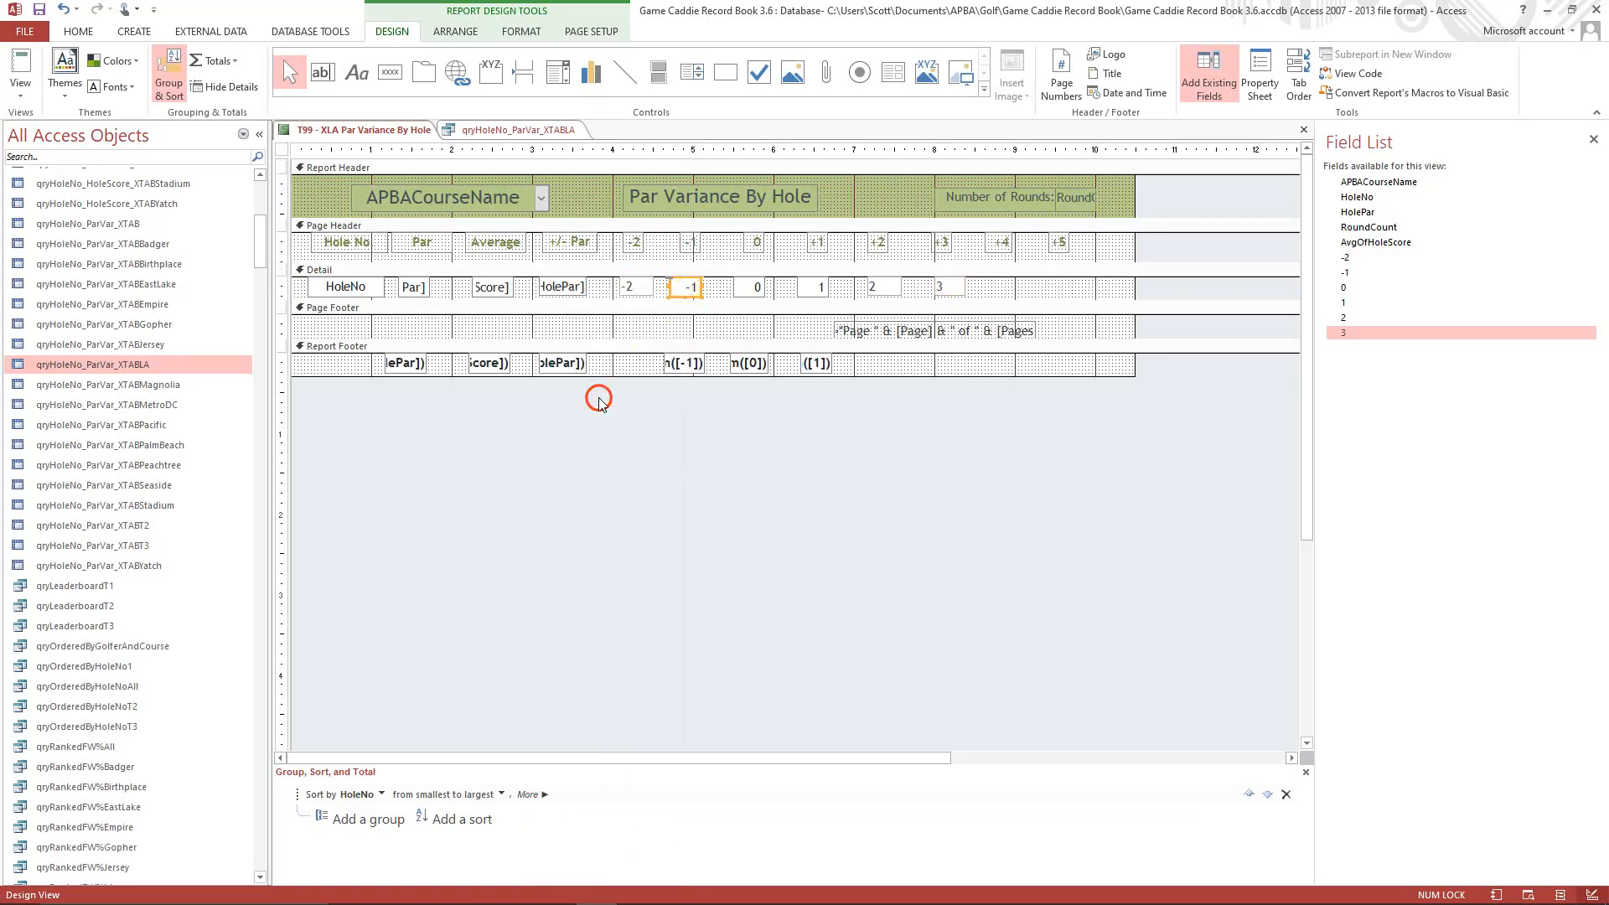
right_click(630, 289)
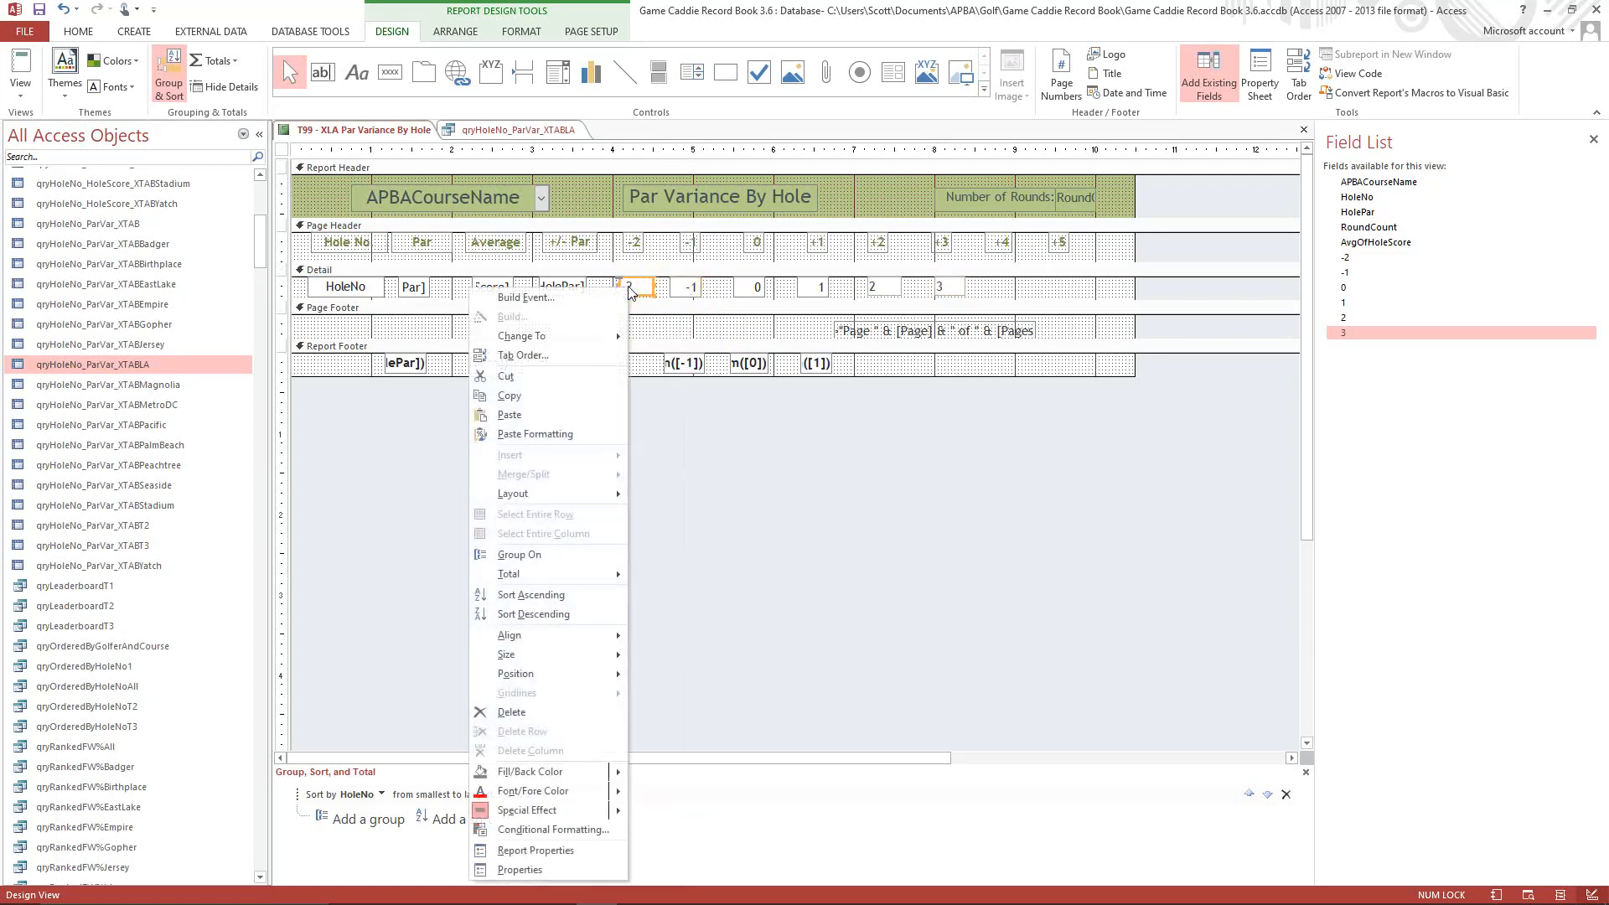
left_click(551, 436)
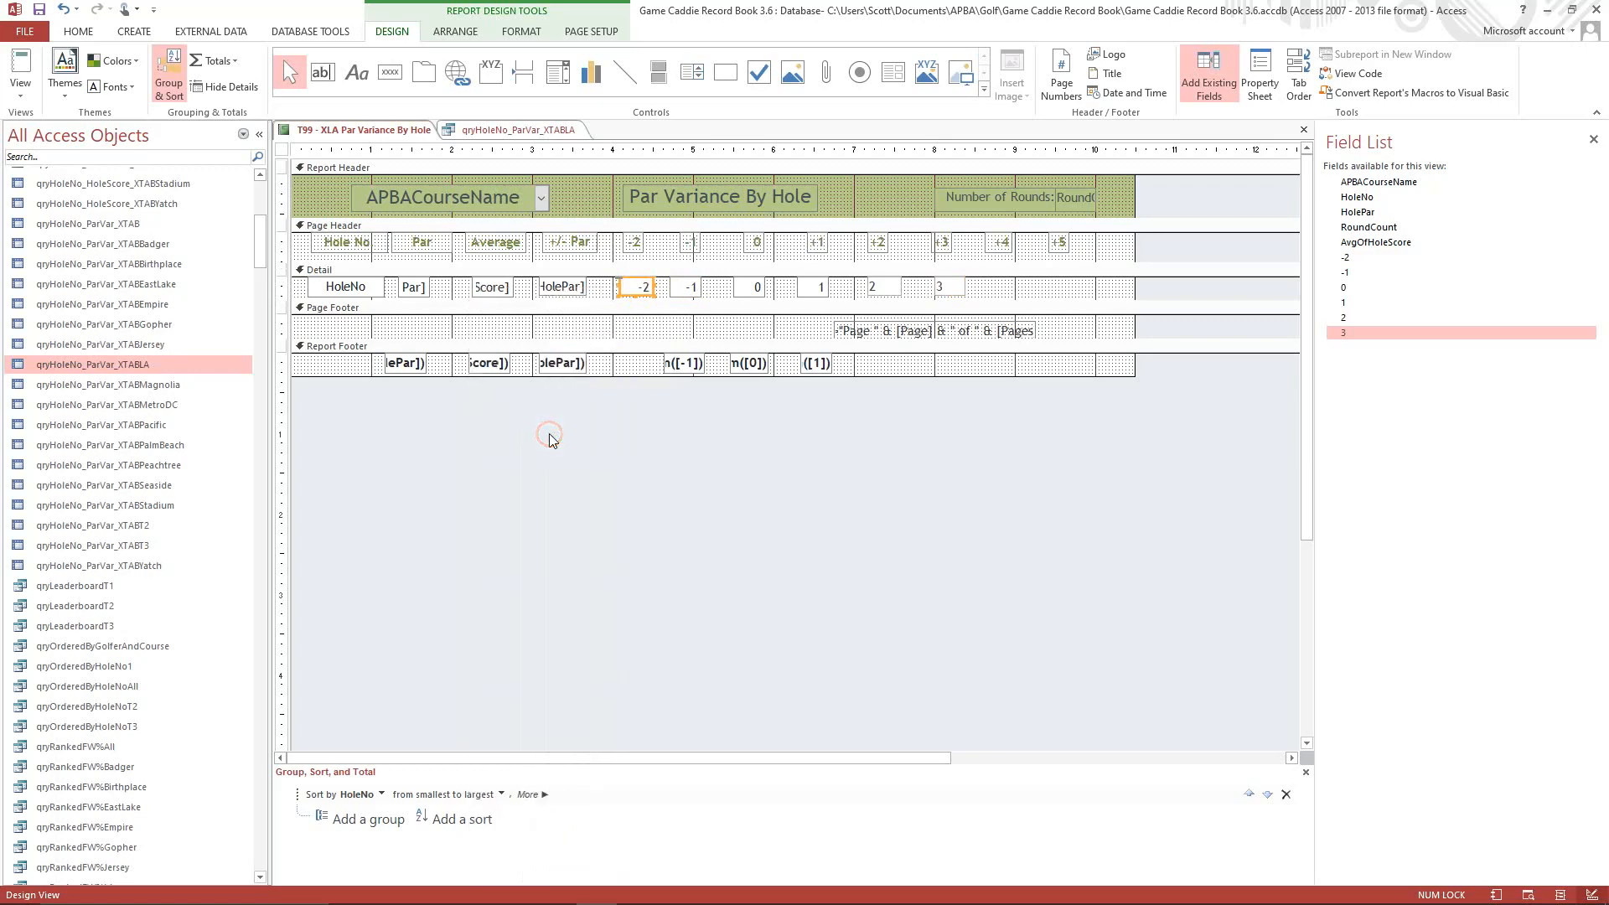
Narrow the Detail section's -2 box slightly and shift it to line up under the -2 heading.
left_click(700, 474)
left_click_drag(620, 288, 627, 286)
left_click(619, 285)
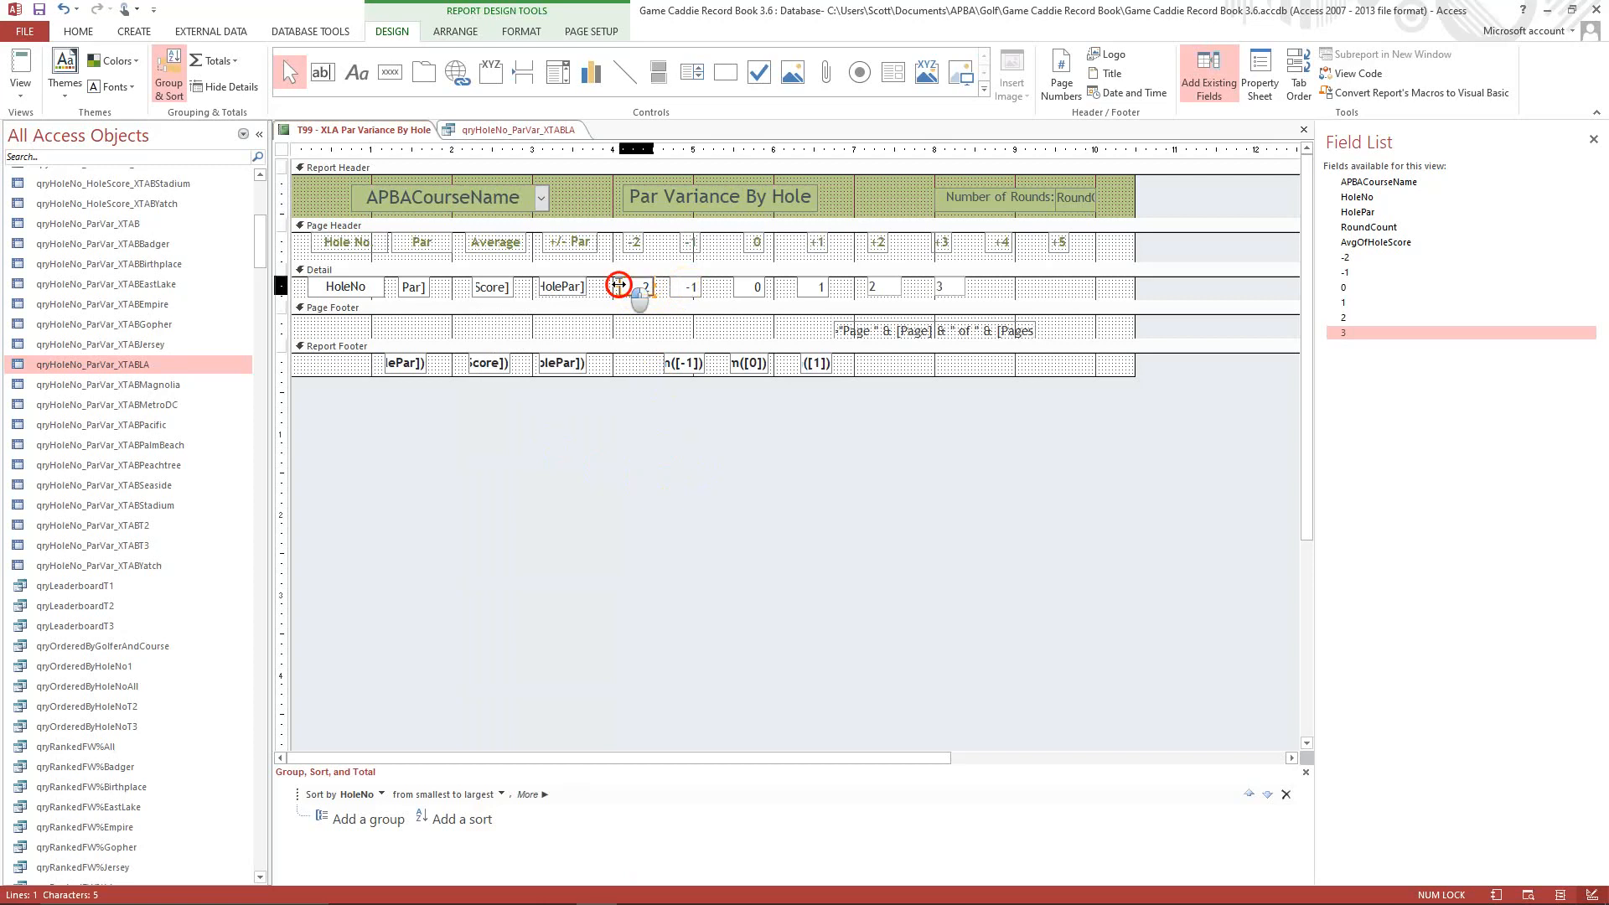
left_click_drag(619, 284, 620, 277)
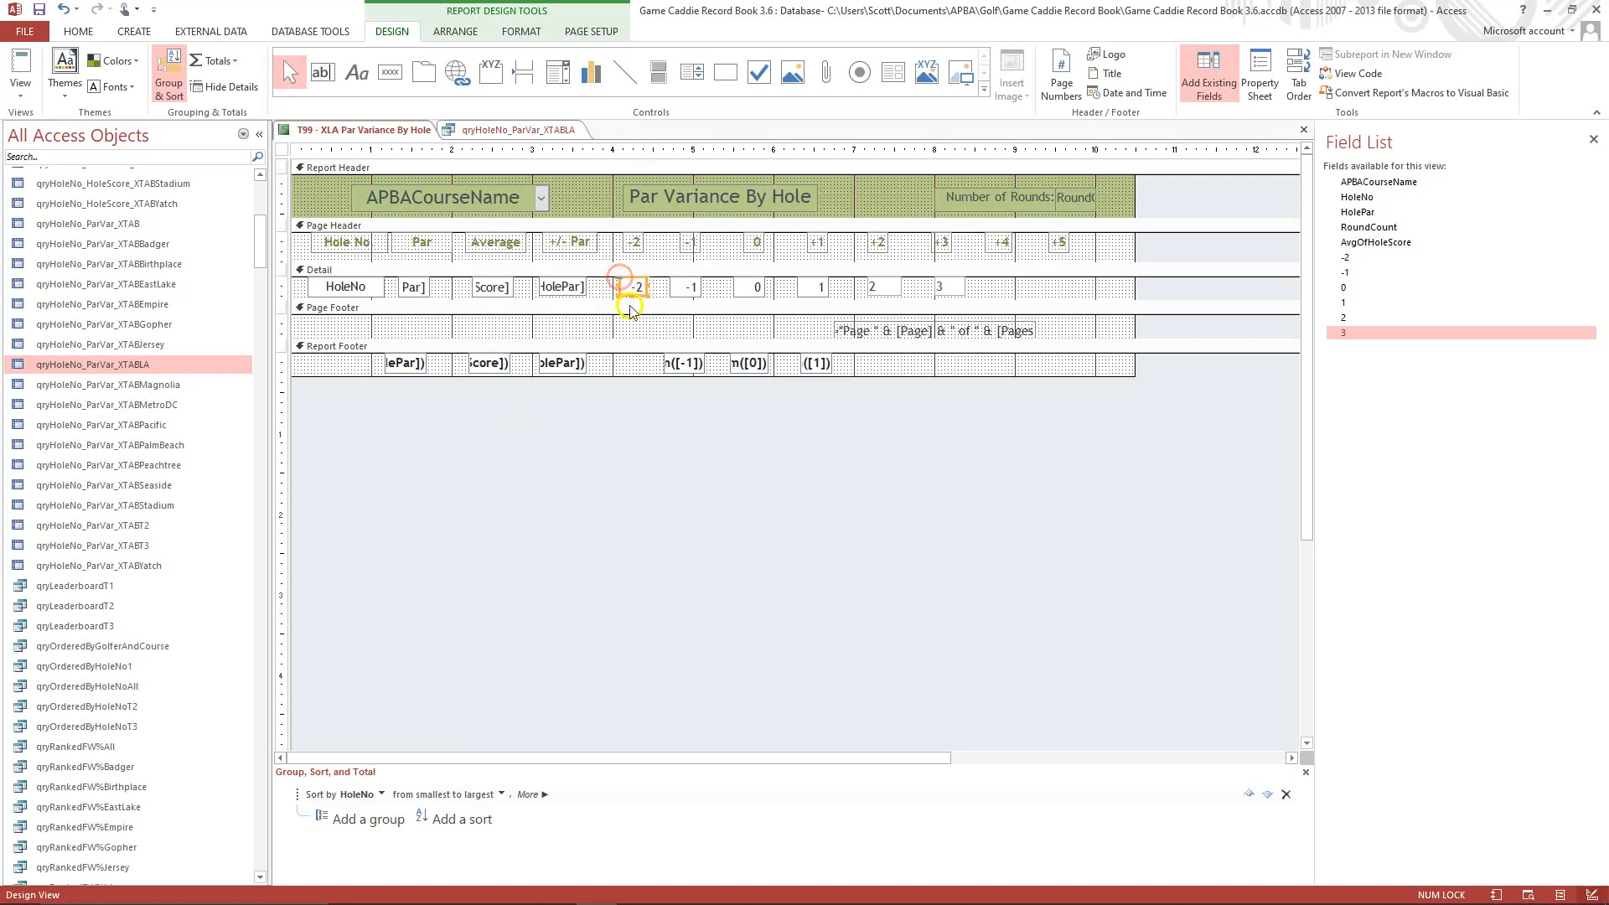
left_click(634, 291)
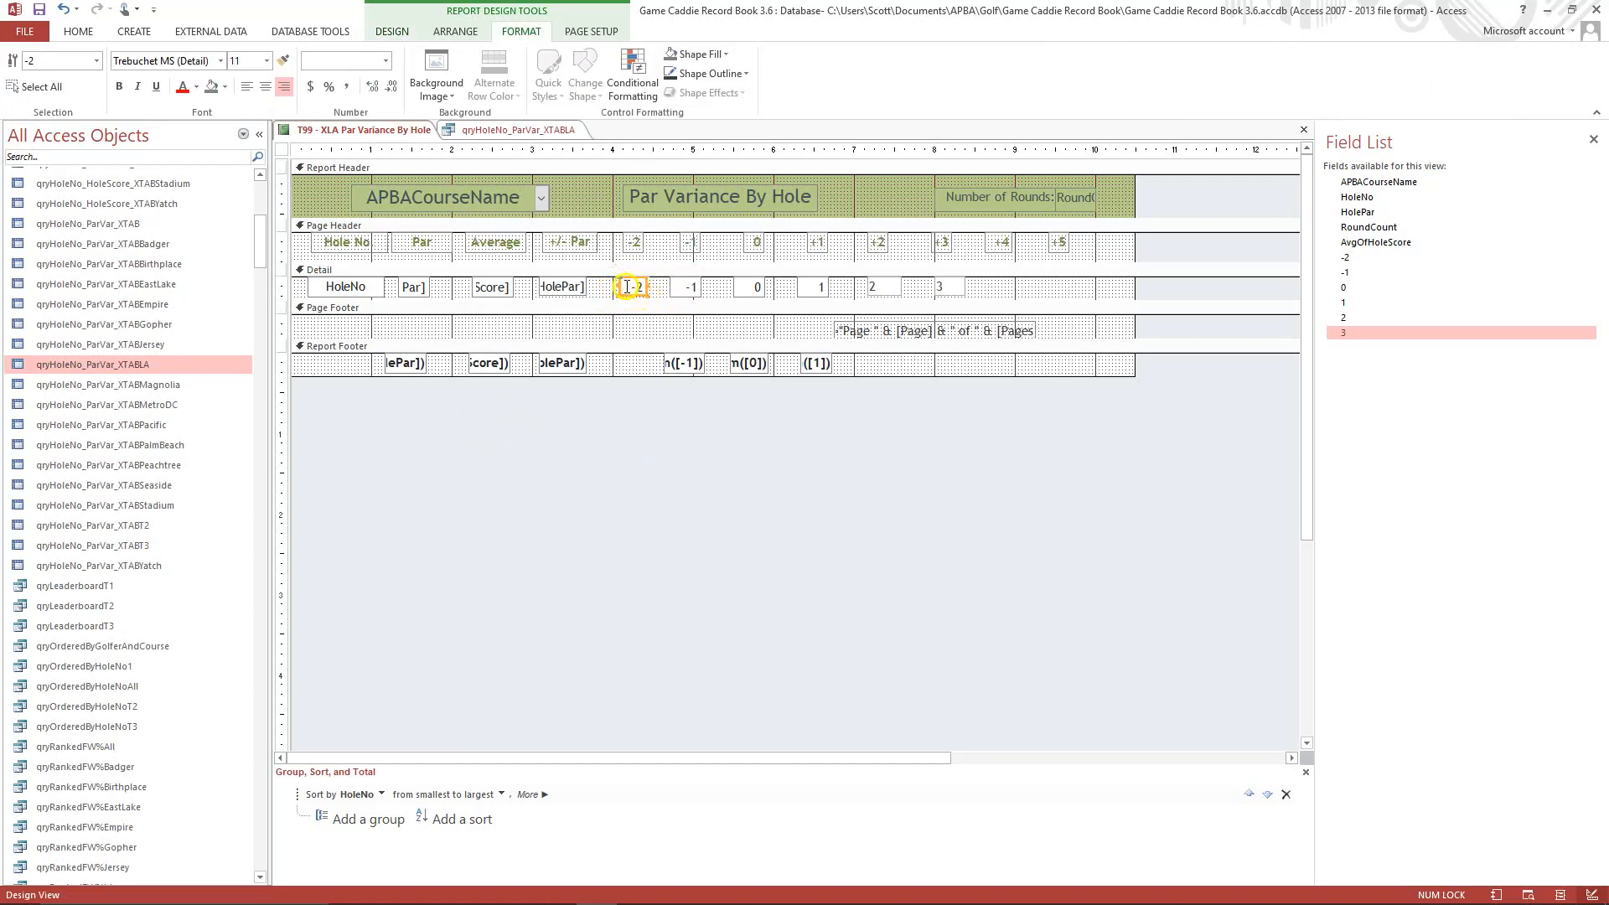
Paste the copied -1 box formatting onto both the 2 and 3 boxes in the Detail section.
left_click(883, 293)
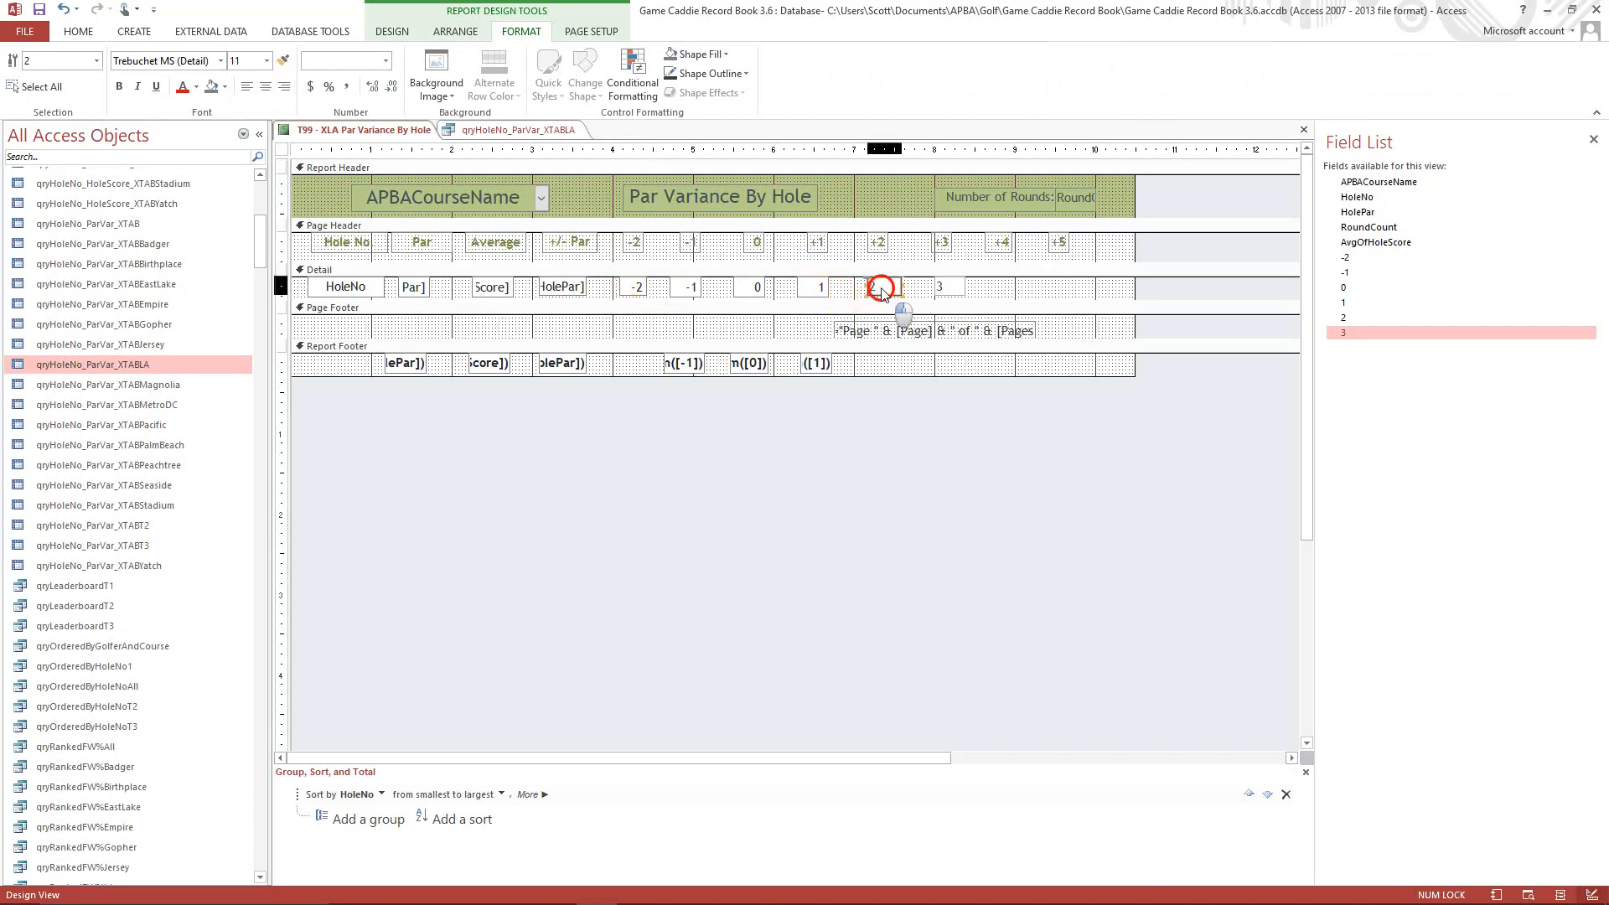
left_click(953, 290, "shift")
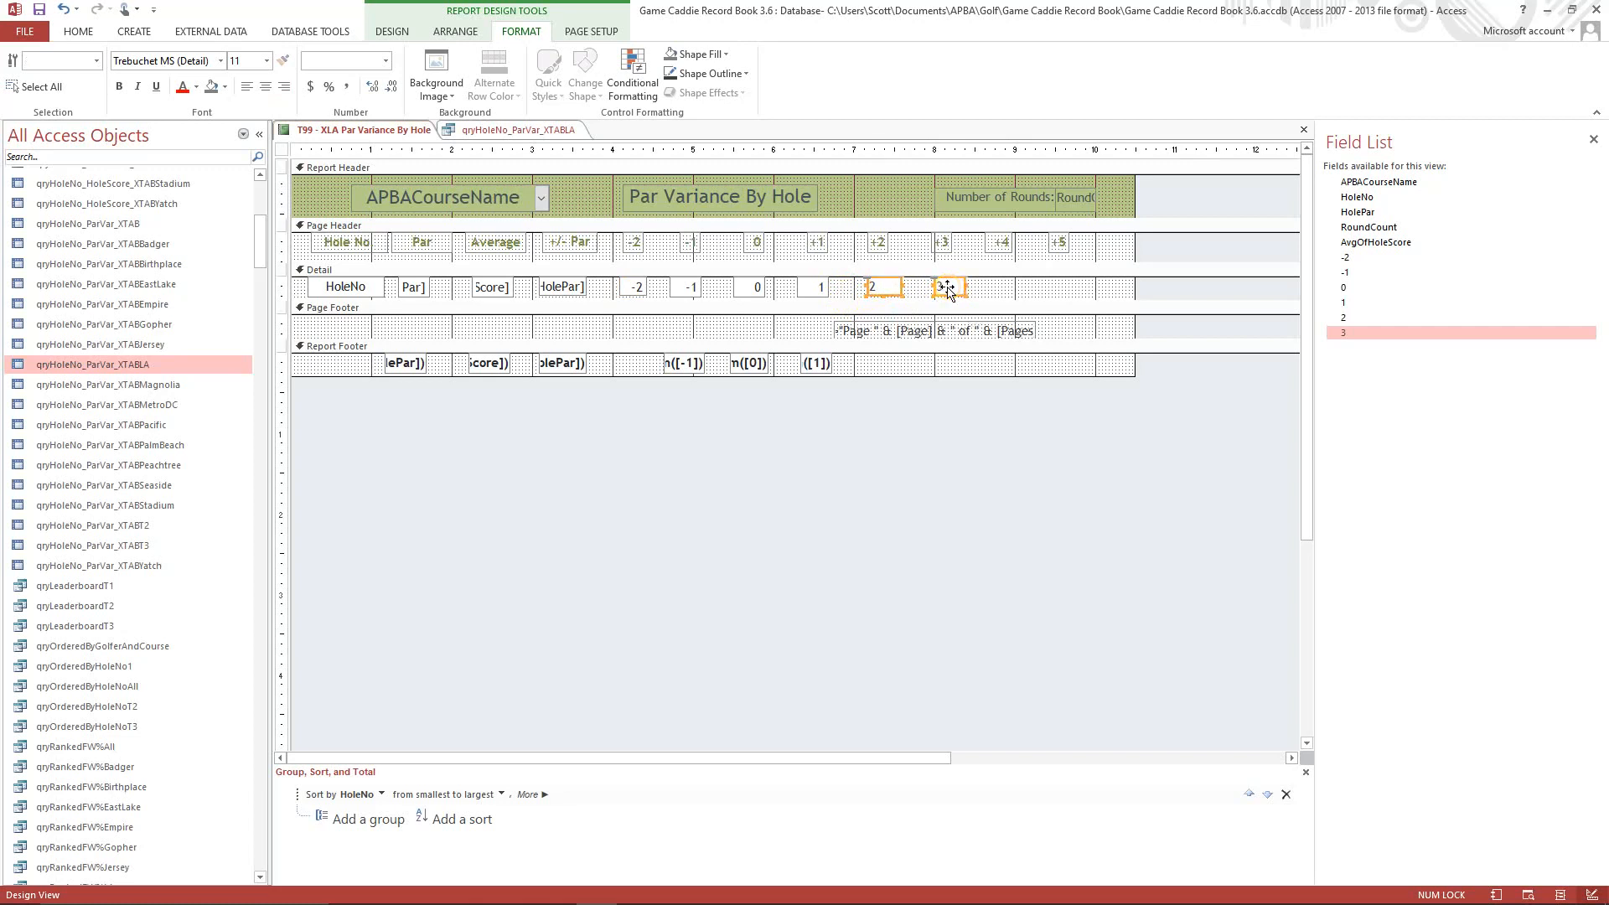
right_click(948, 290)
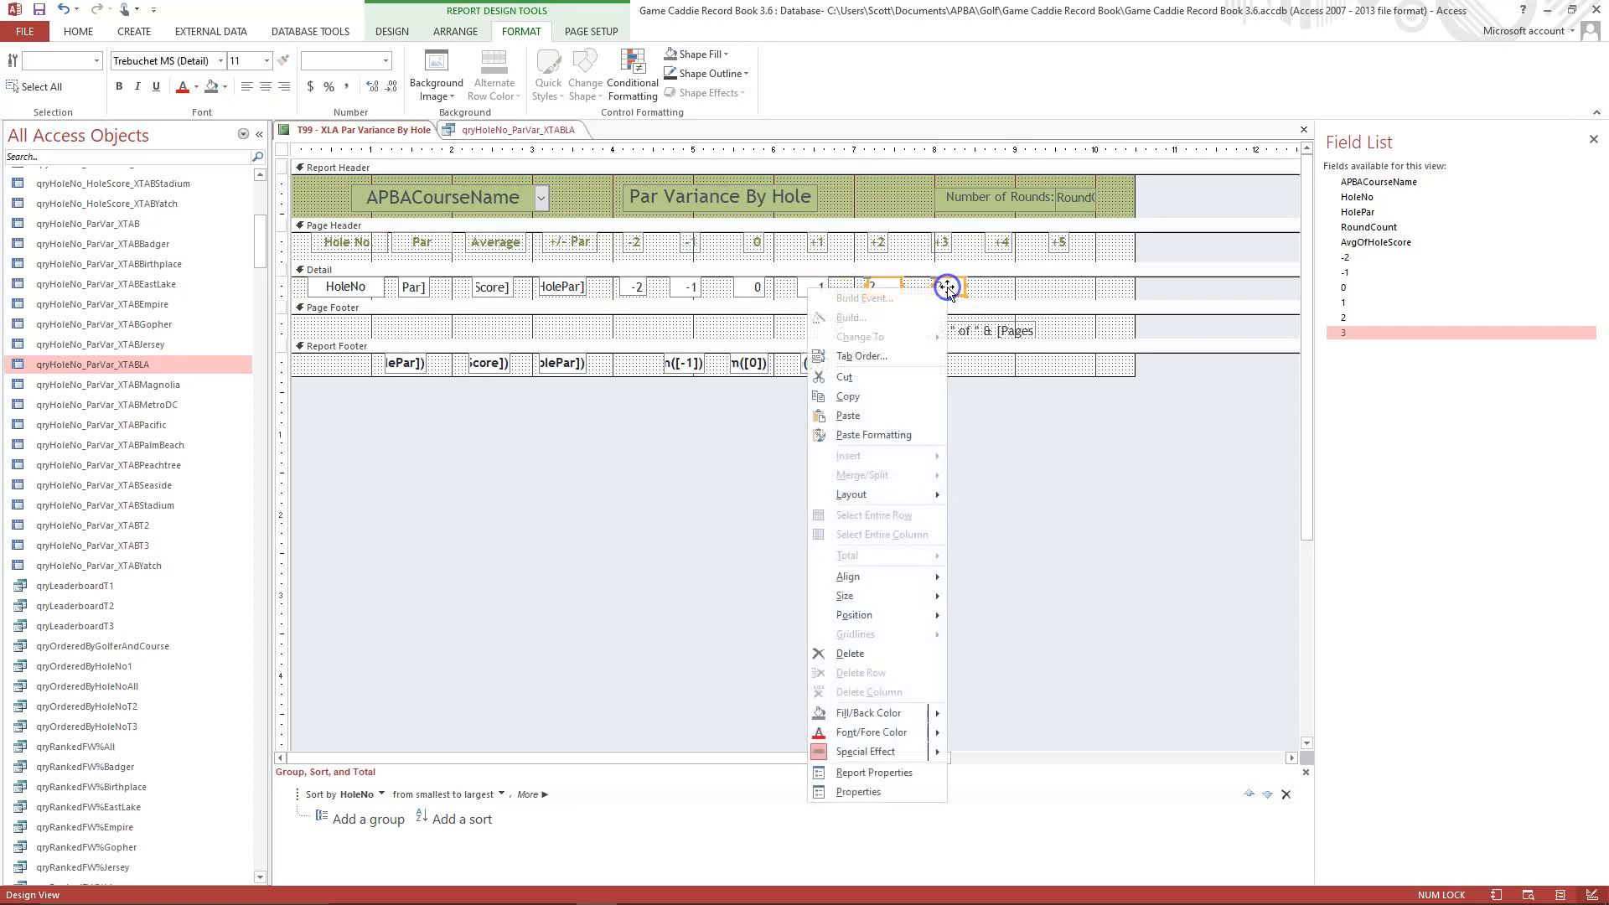
left_click(874, 435)
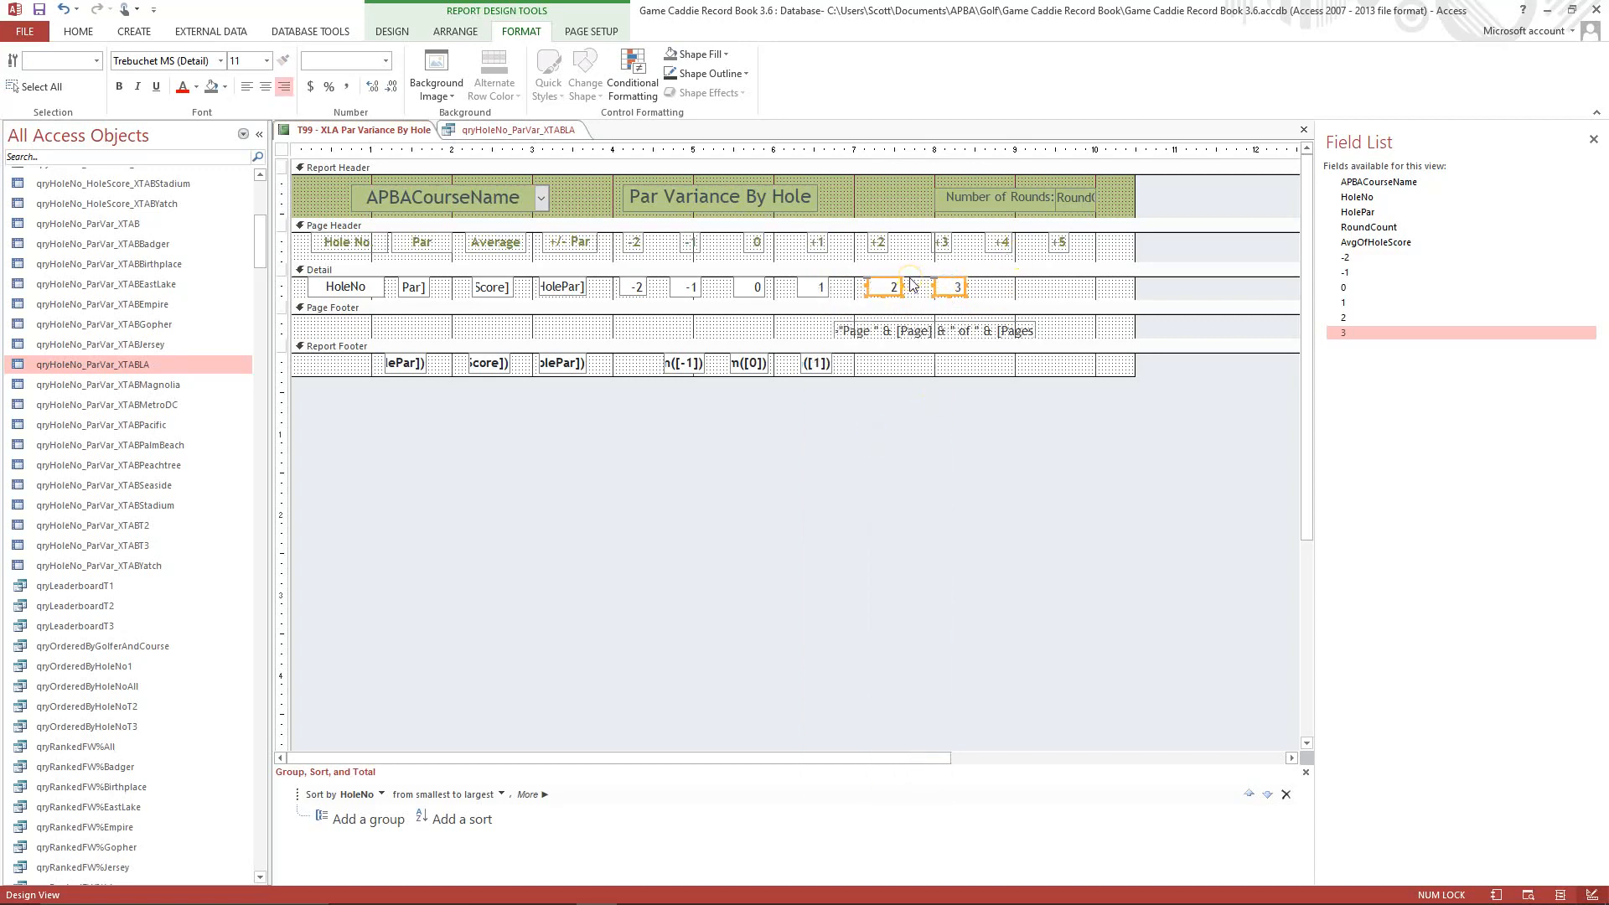
Switch the report to Layout View and nudge the -2 column's values left to align with their heading.
left_click(74, 32)
left_click(23, 94)
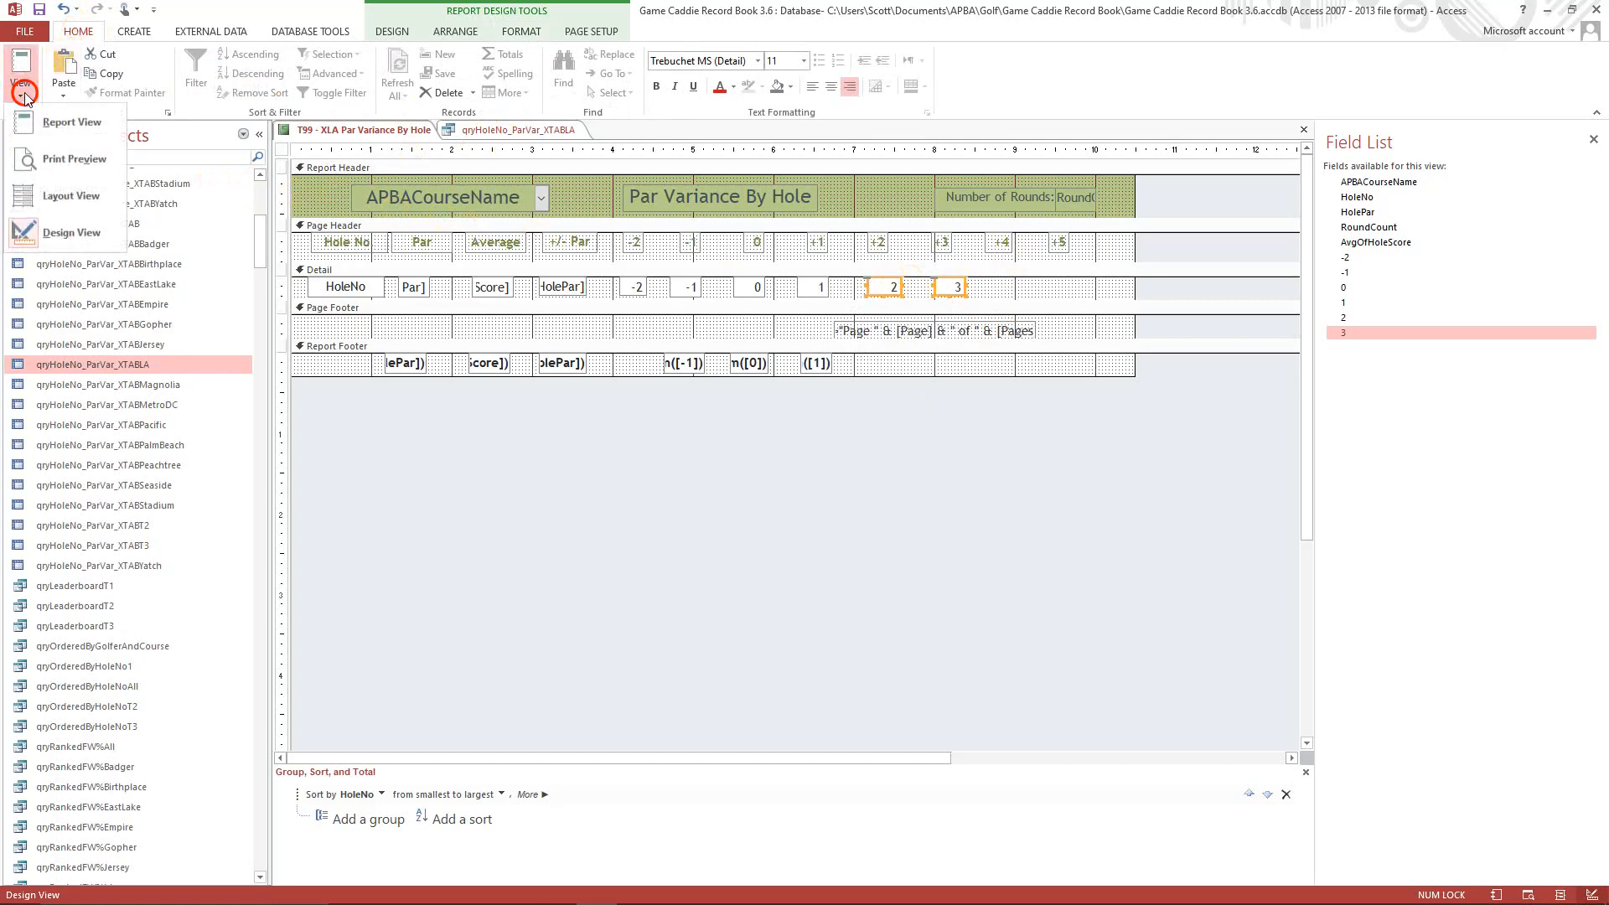
left_click(64, 202)
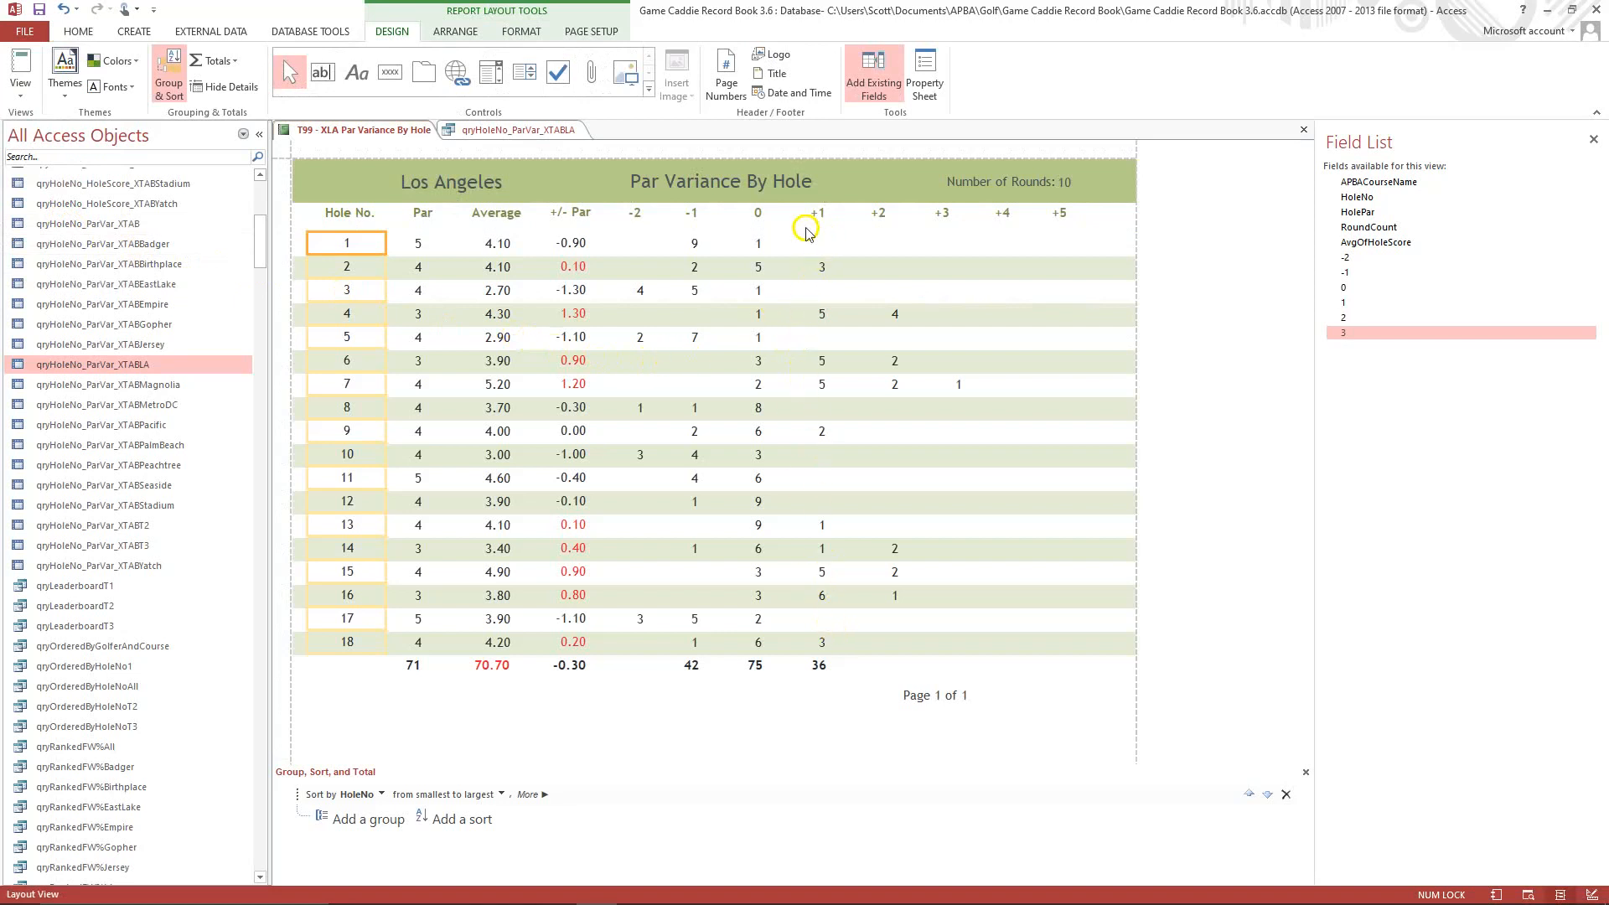
left_click(638, 288)
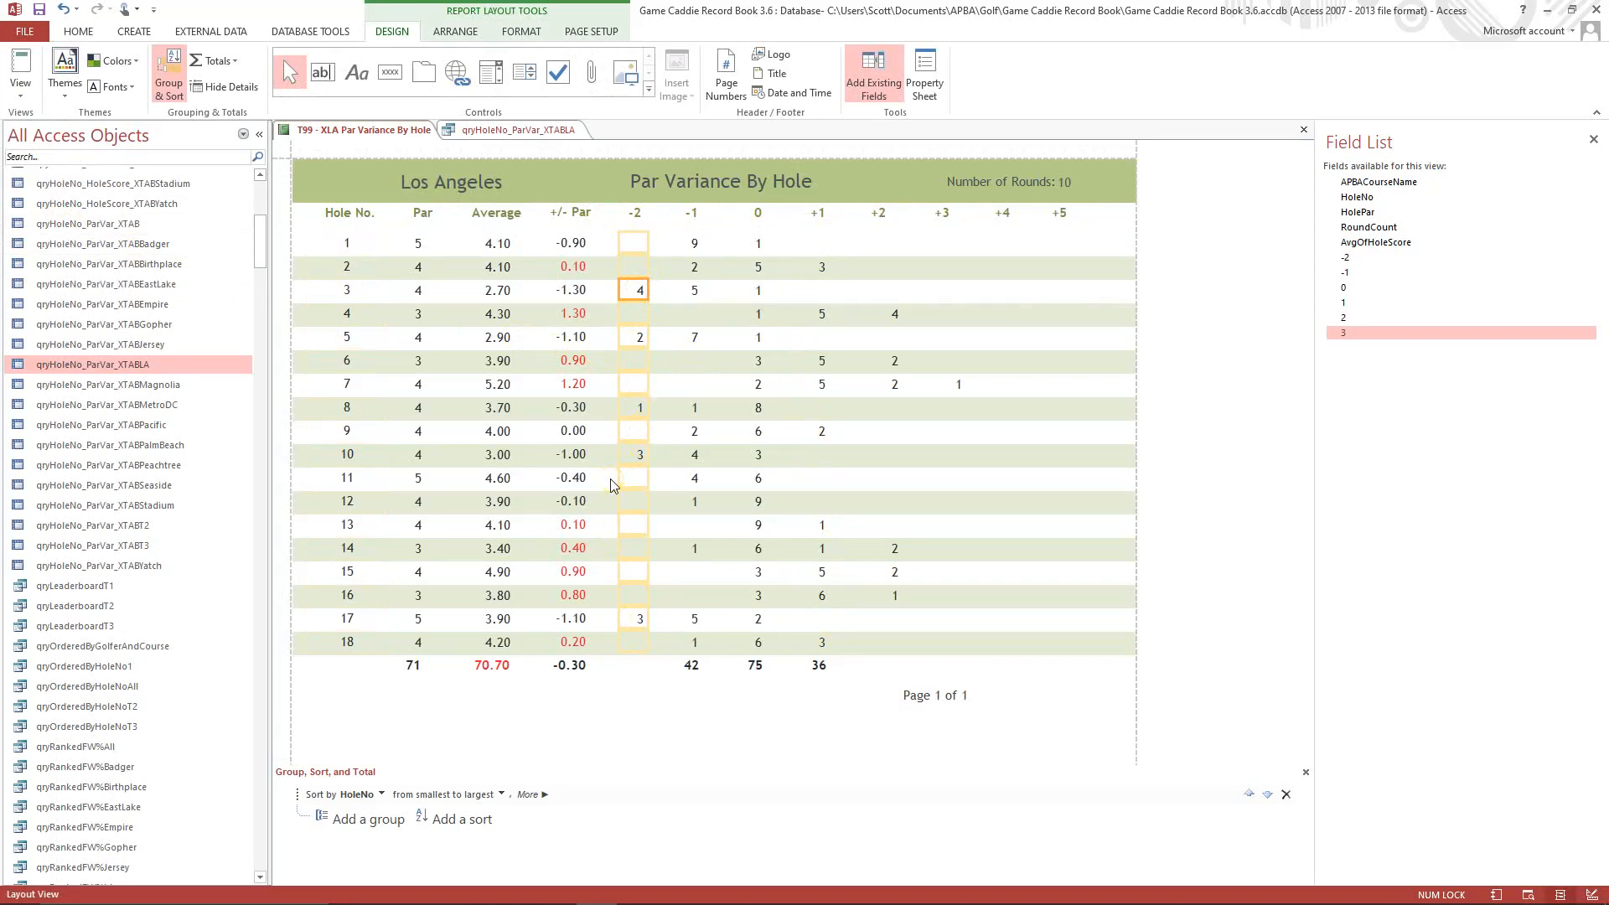
key("Left")
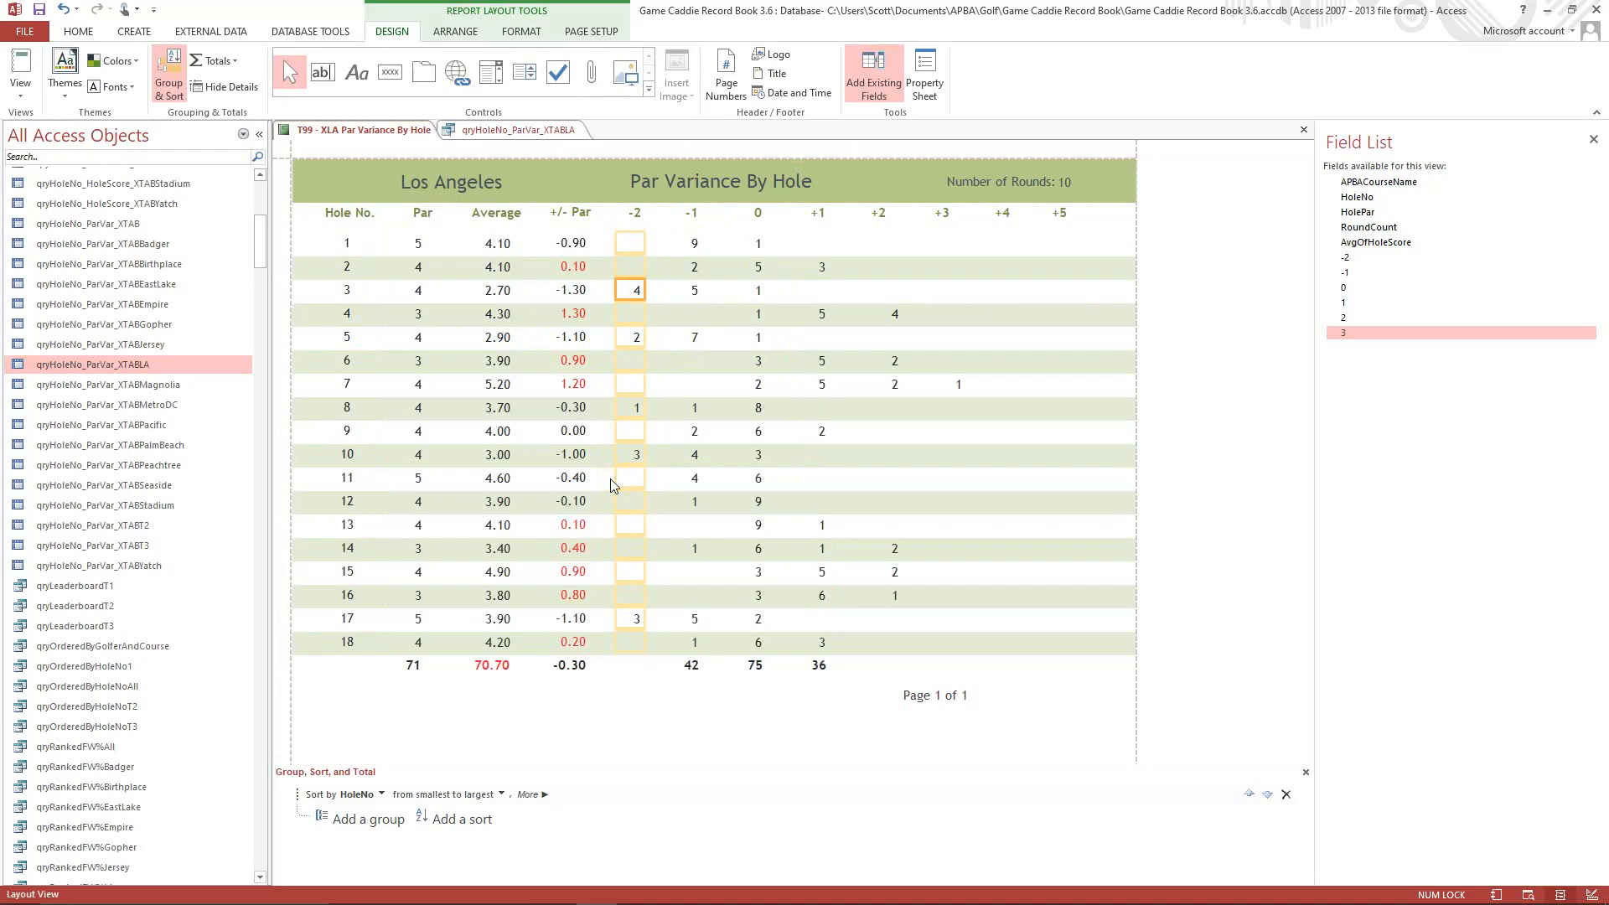
Nudge the values of the +2 and +3 columns left so each lines up with its heading.
left_click(895, 310)
key("Left")
key("Left")
key("Left")
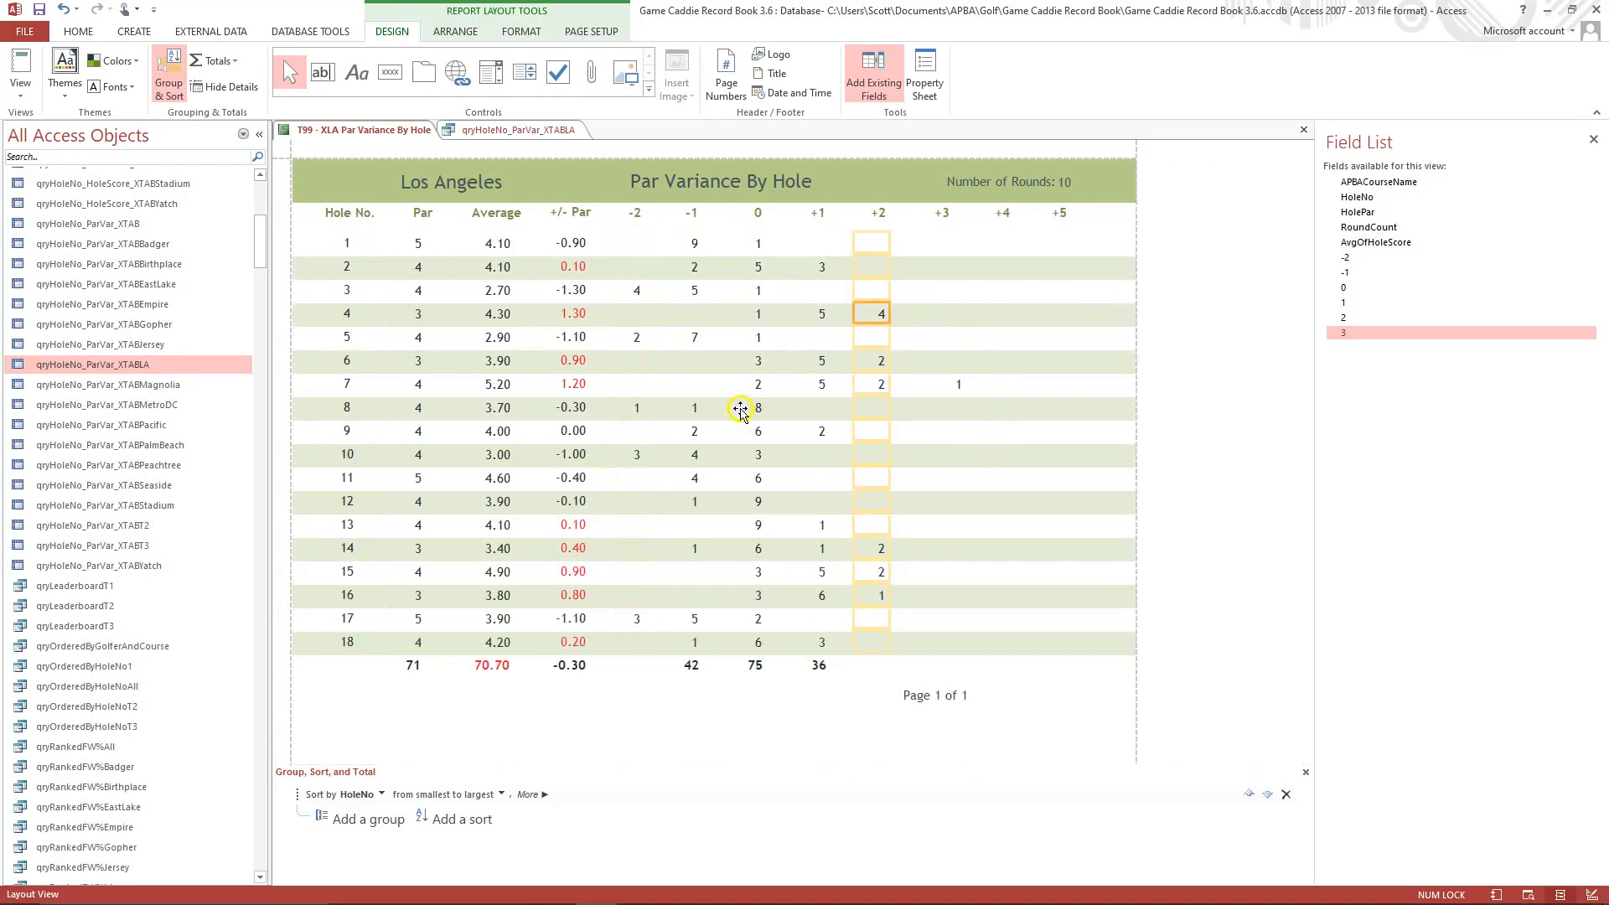
left_click(960, 384)
key("Left")
key("Left")
key("Left")
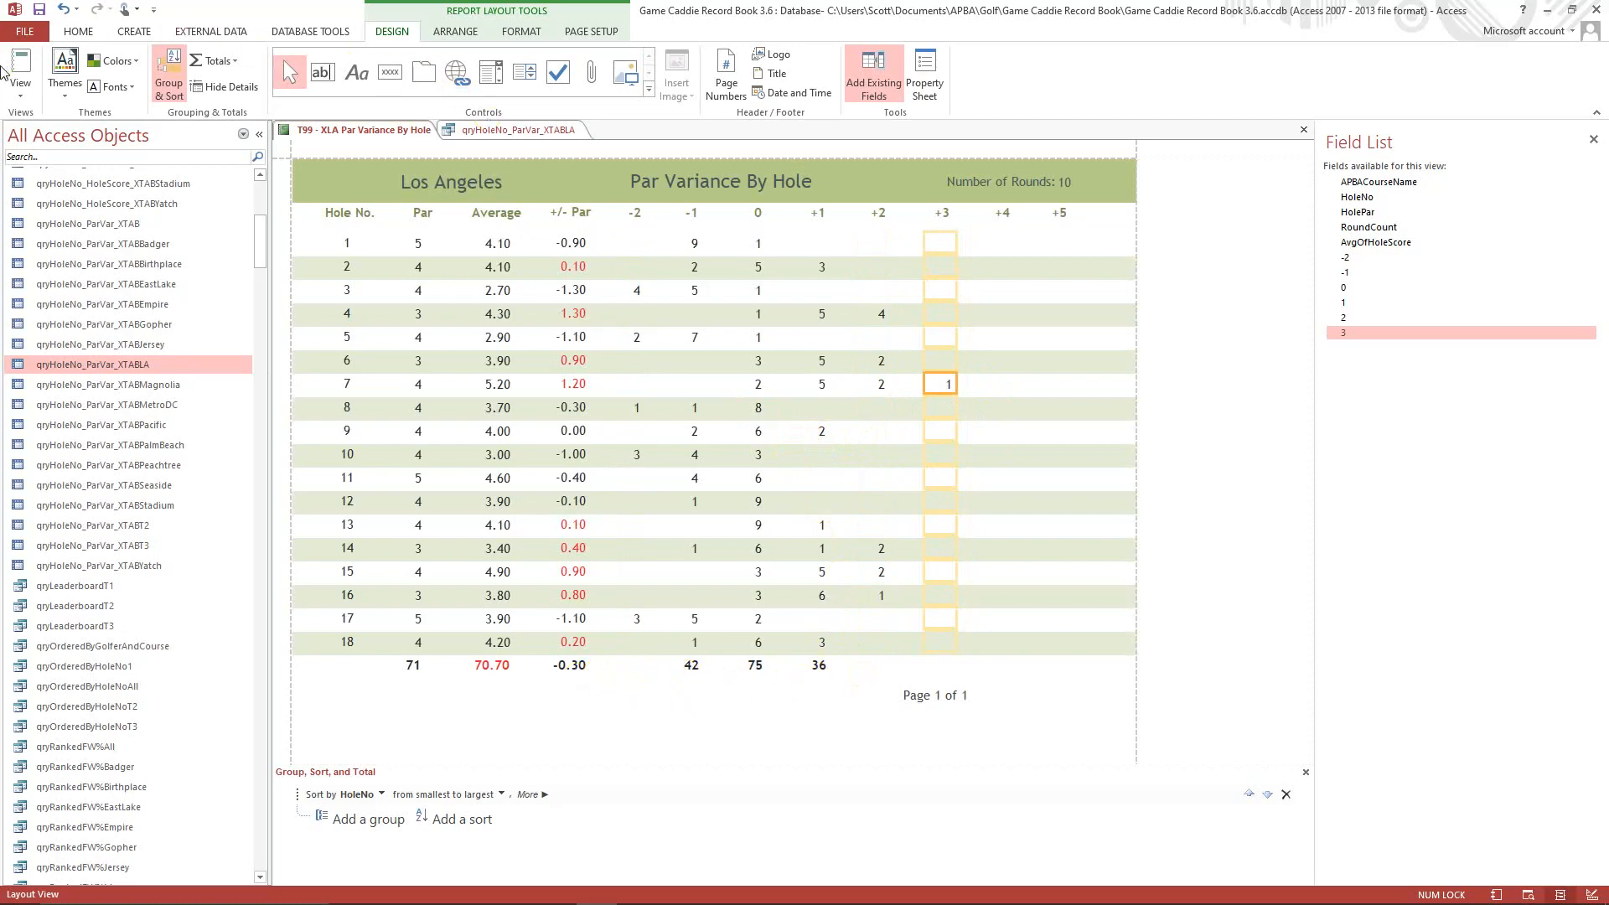
Return the report to Design View and add a Sum total for the -2 field in the report footer.
left_click(21, 99)
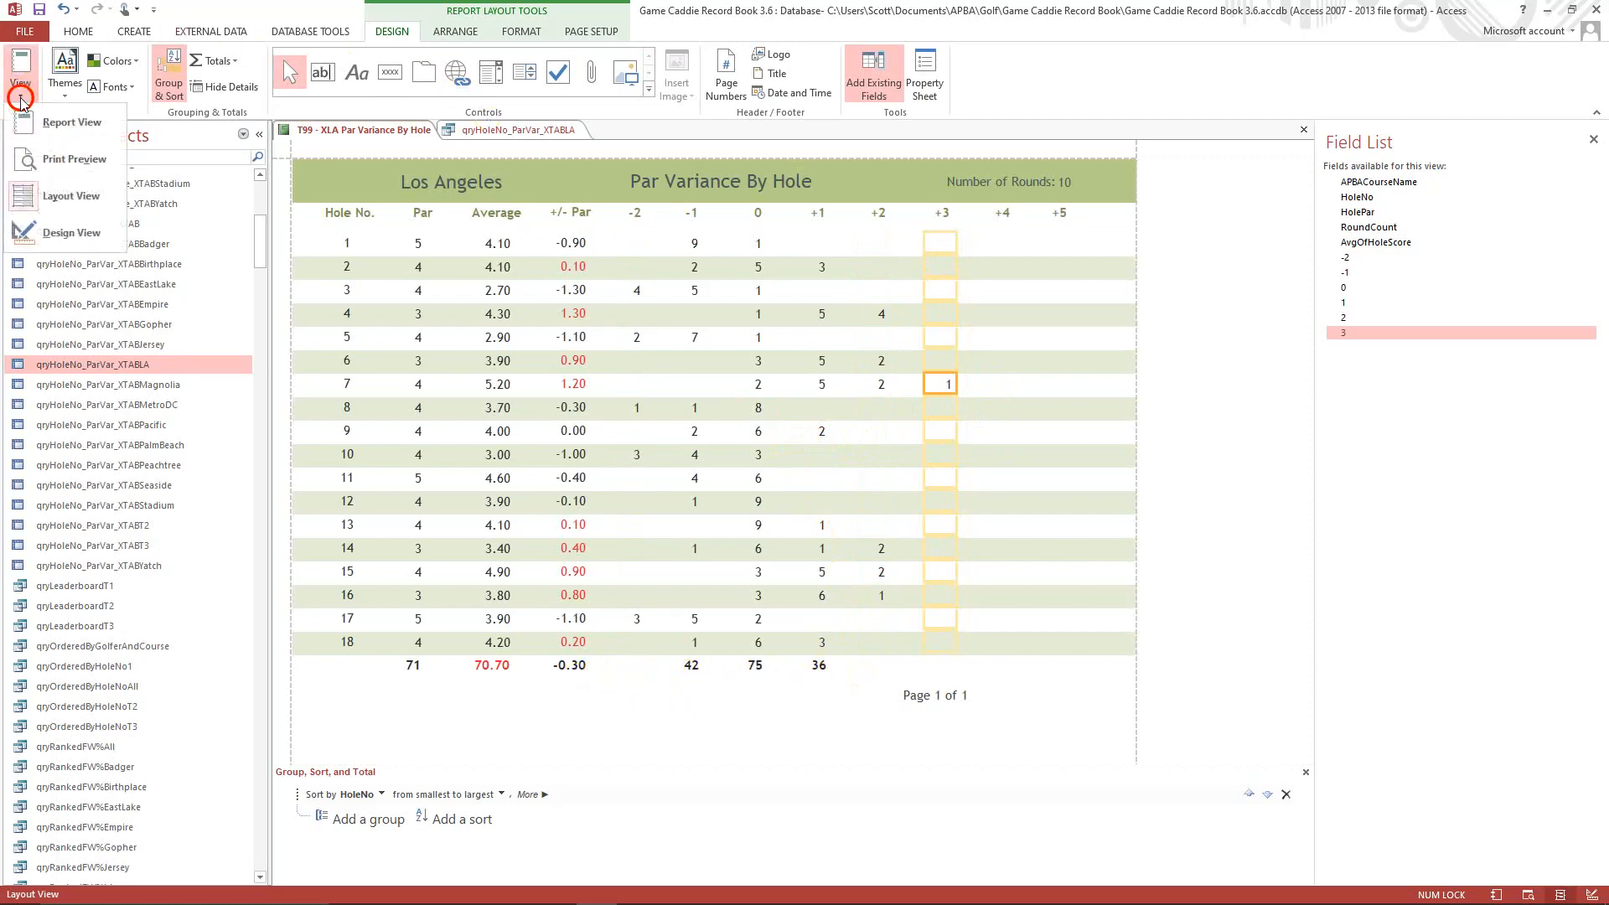
left_click(74, 231)
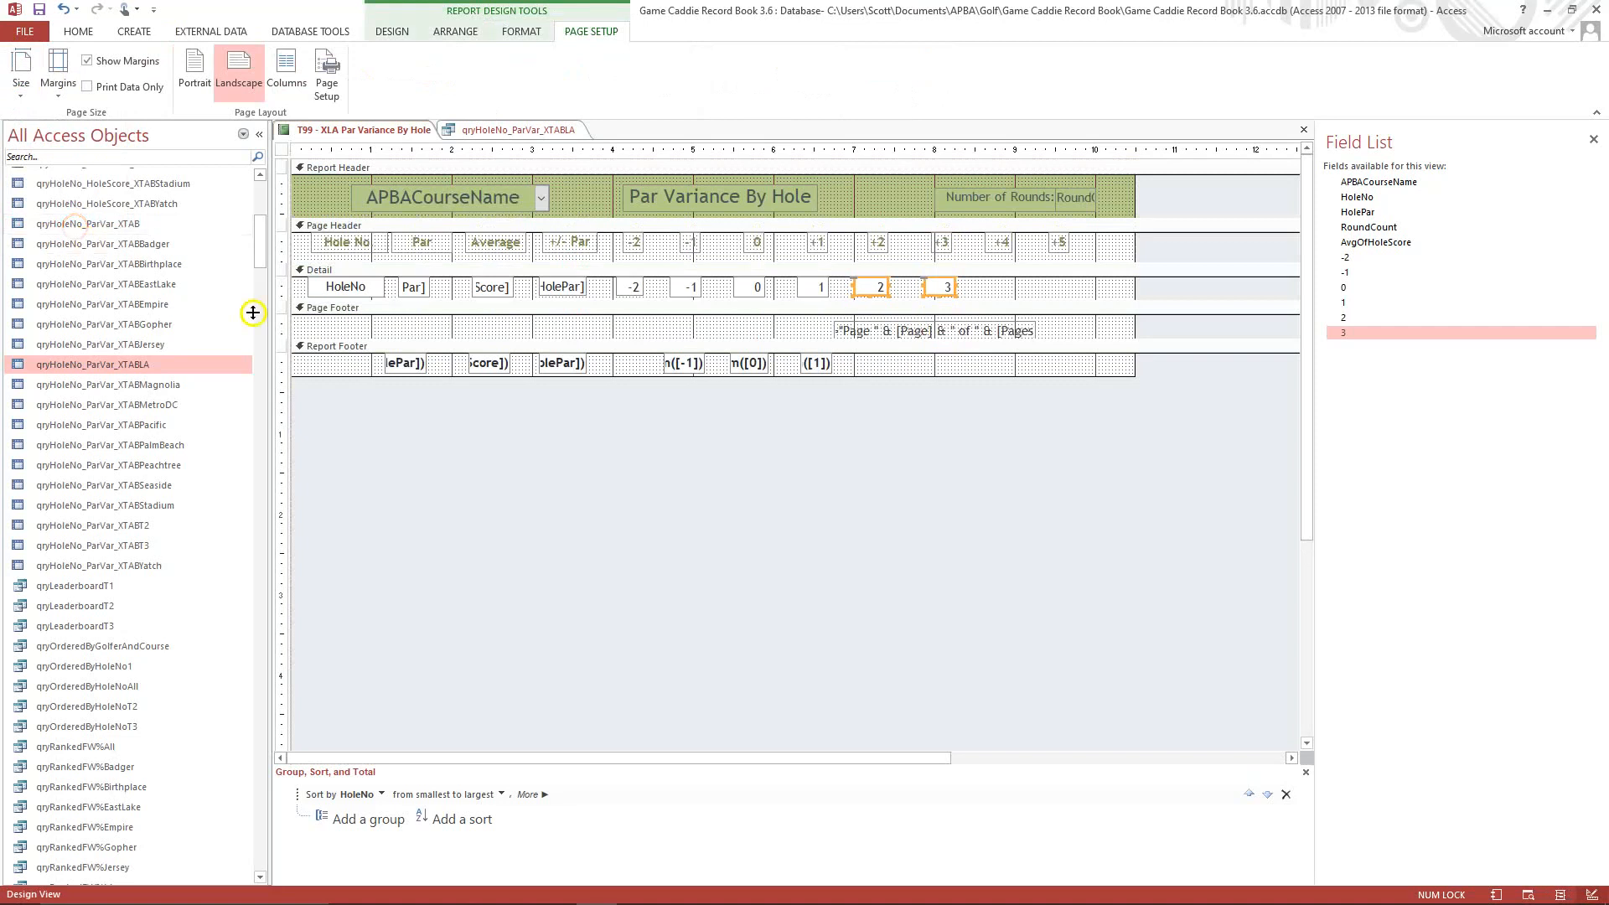
left_click(626, 295)
right_click(625, 293)
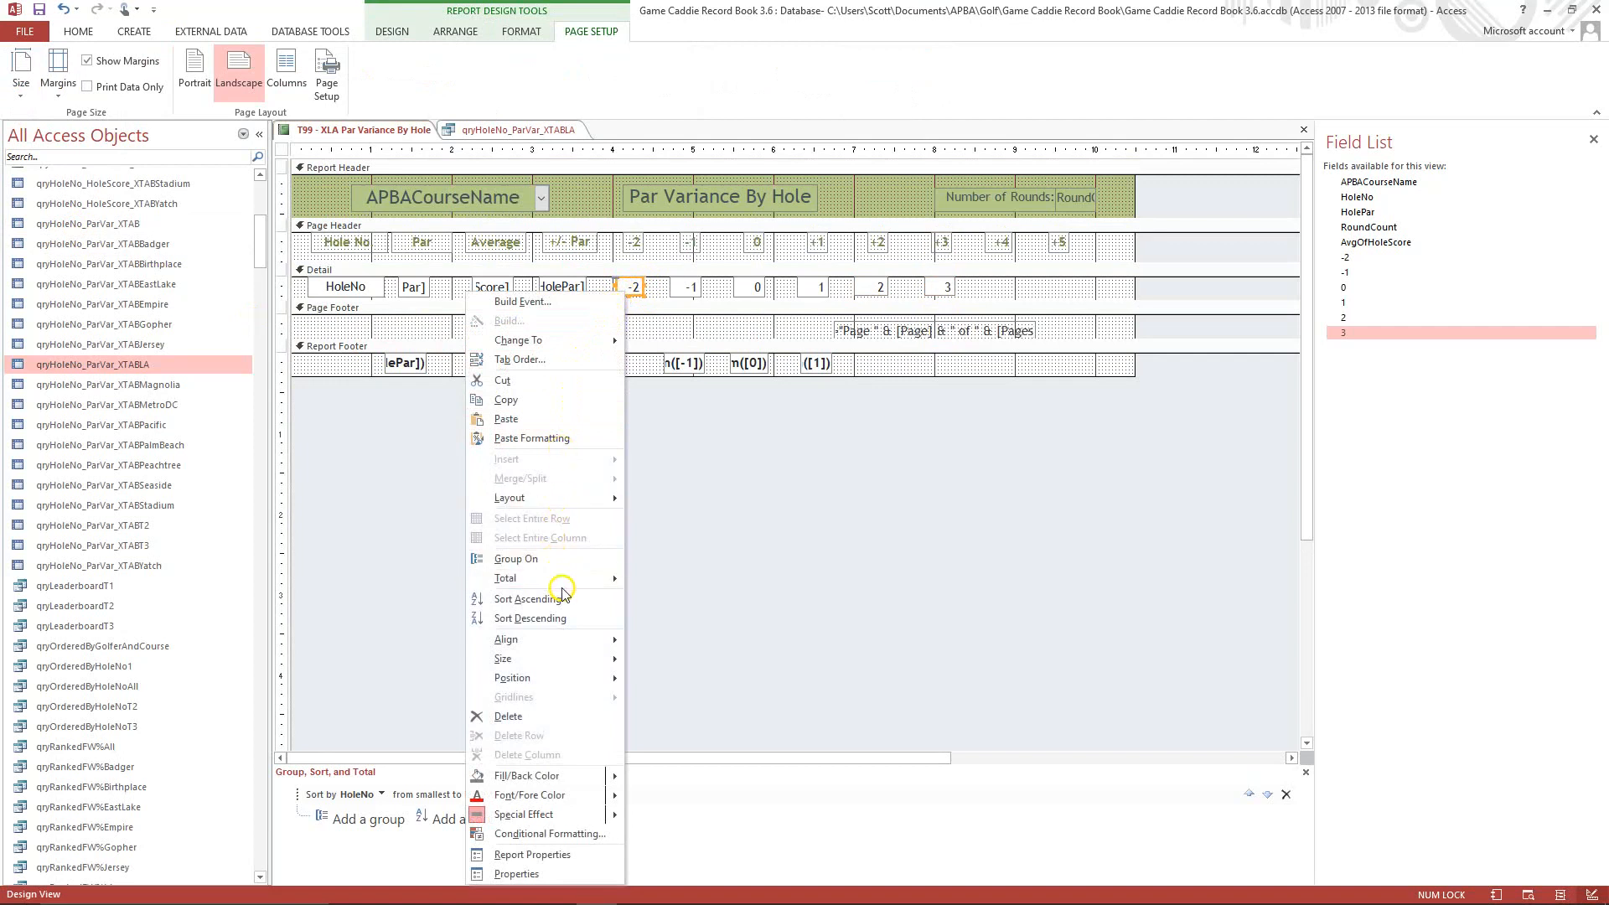
mouse_move(568, 587)
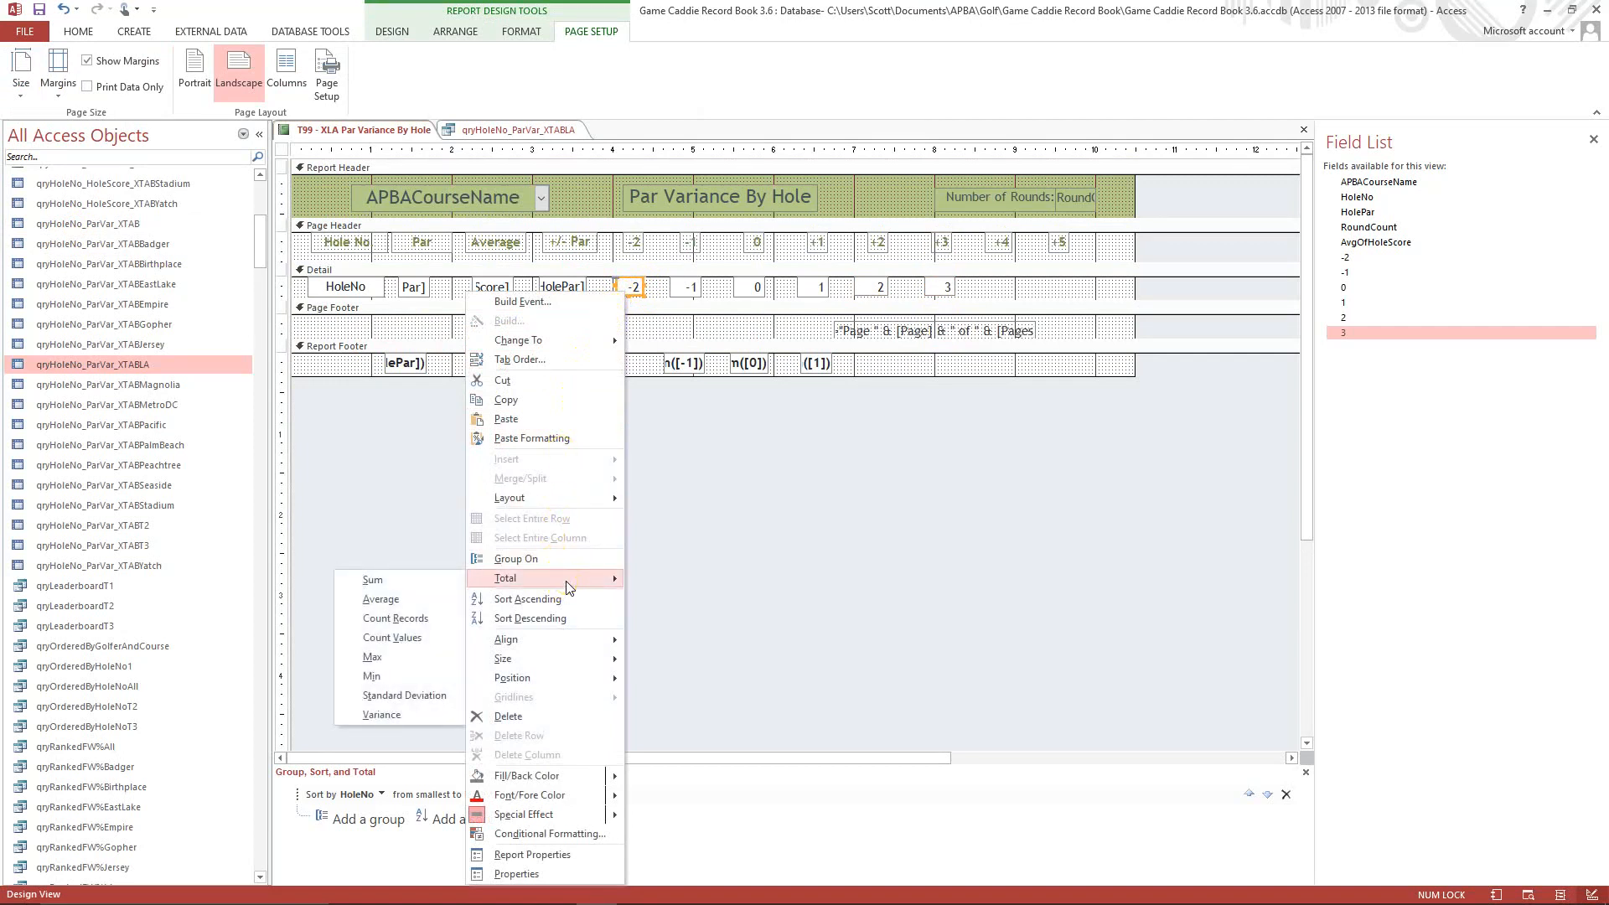
left_click(411, 584)
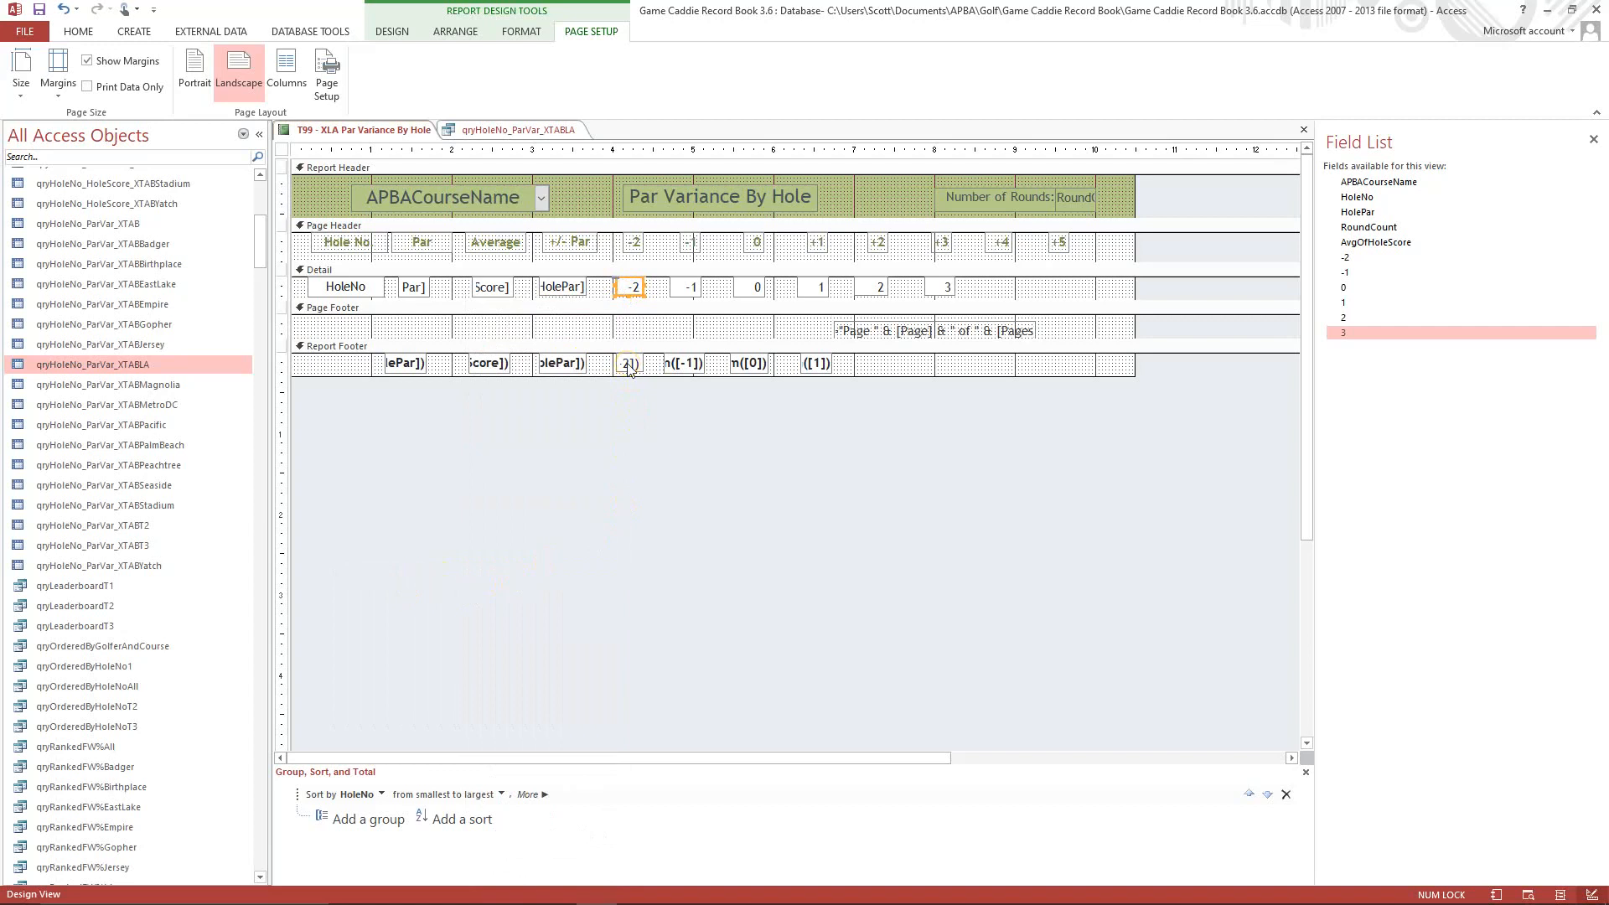
Add Sum totals for the 2 and 3 fields in the report footer.
left_click(882, 285)
right_click(883, 288)
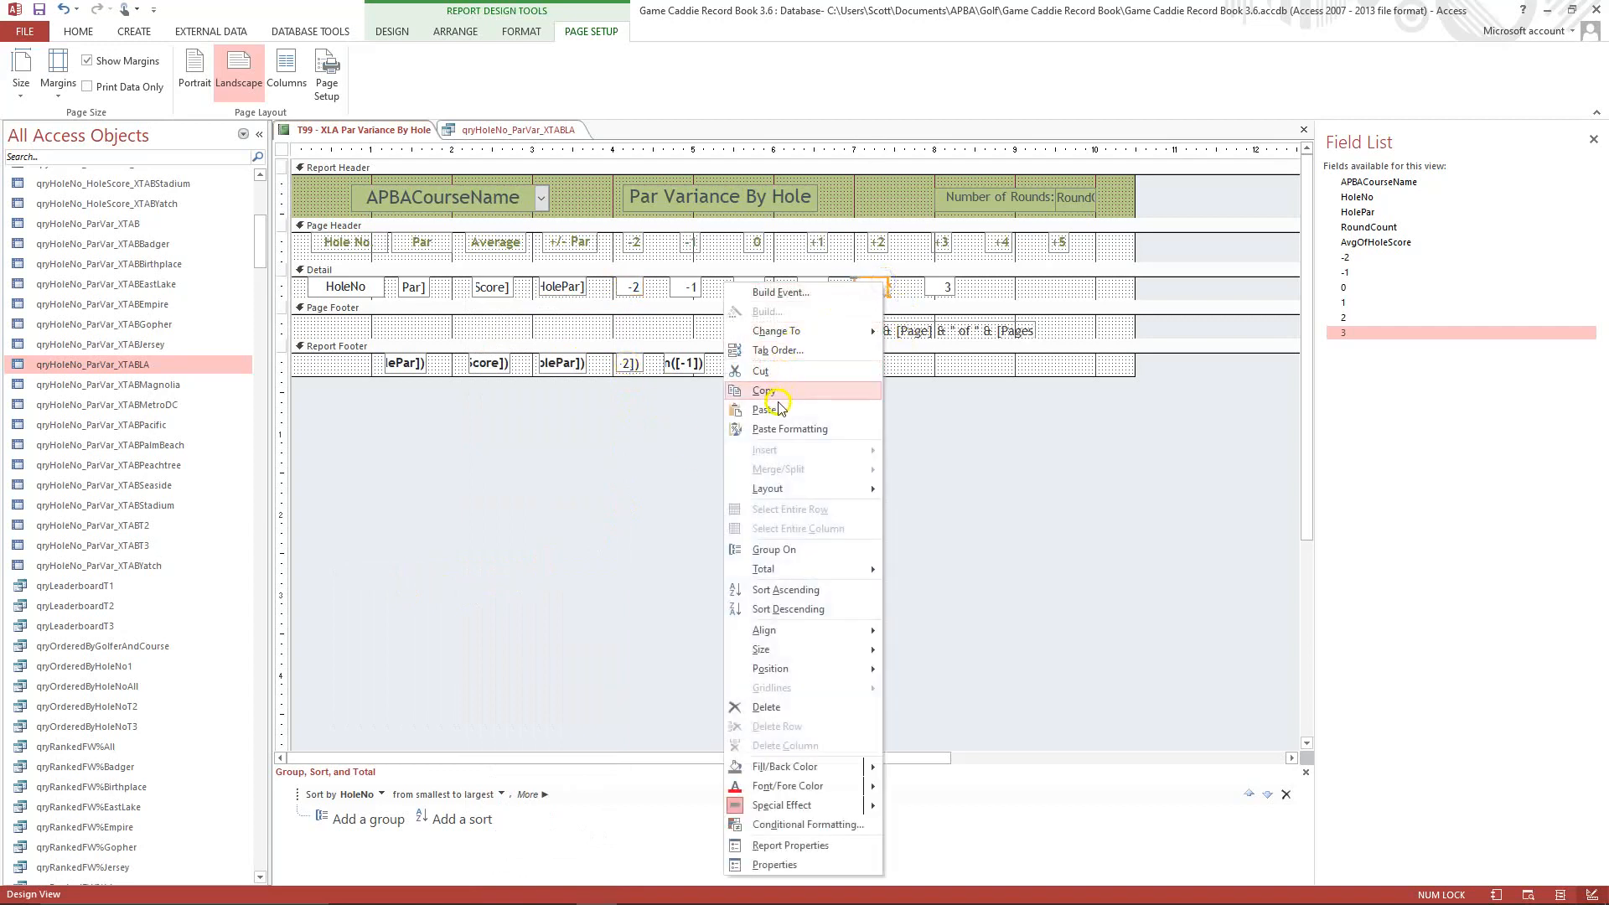
mouse_move(813, 574)
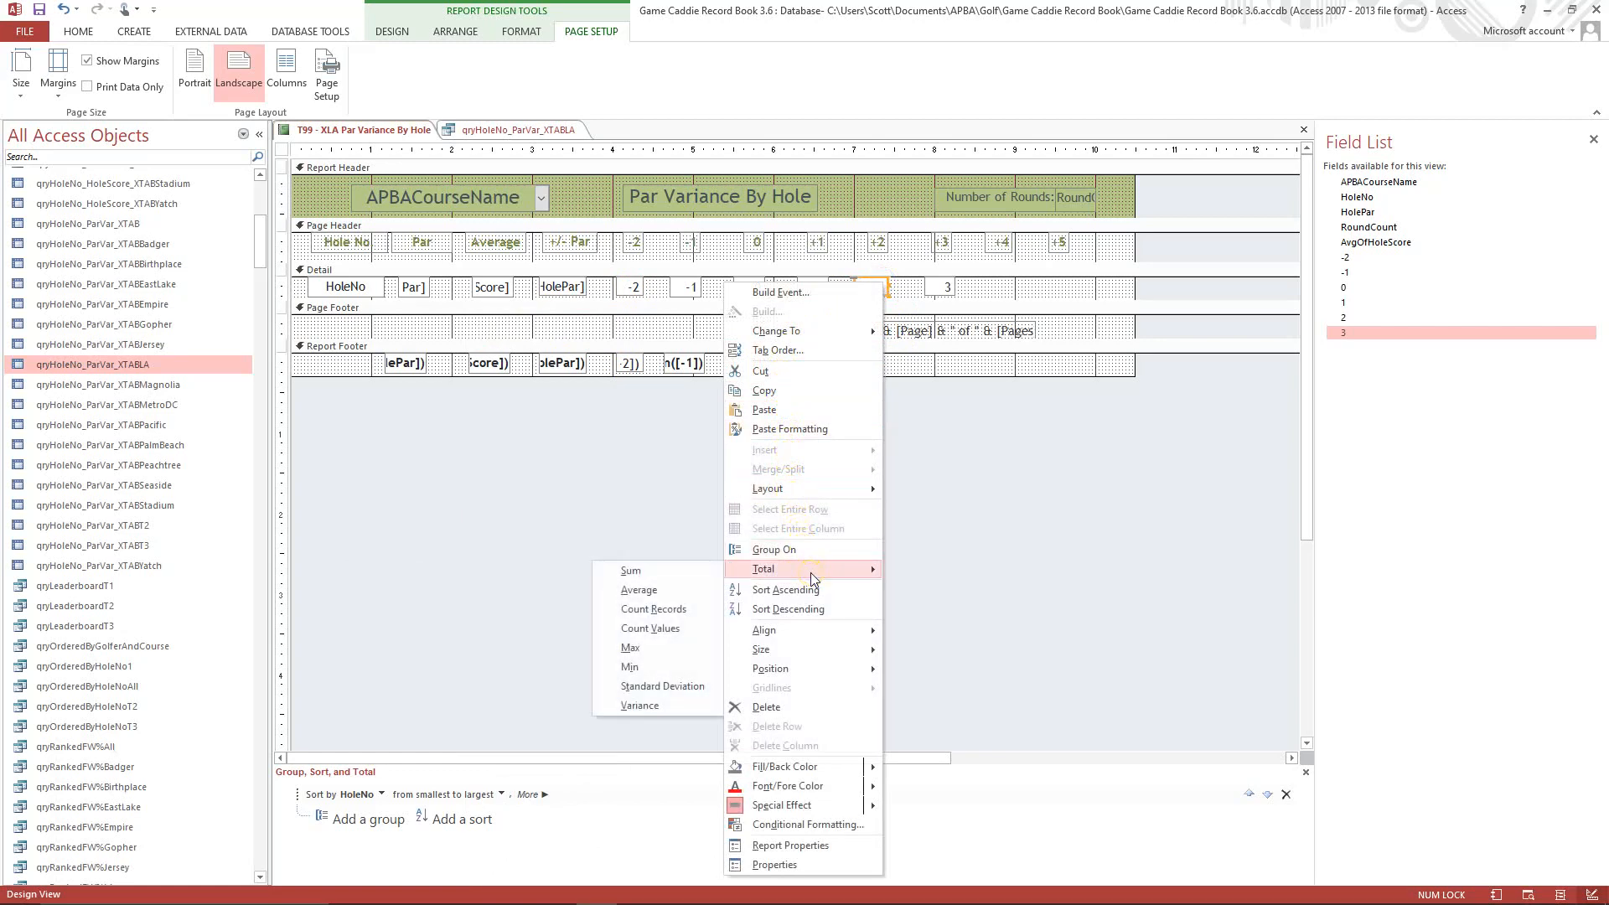
left_click(715, 572)
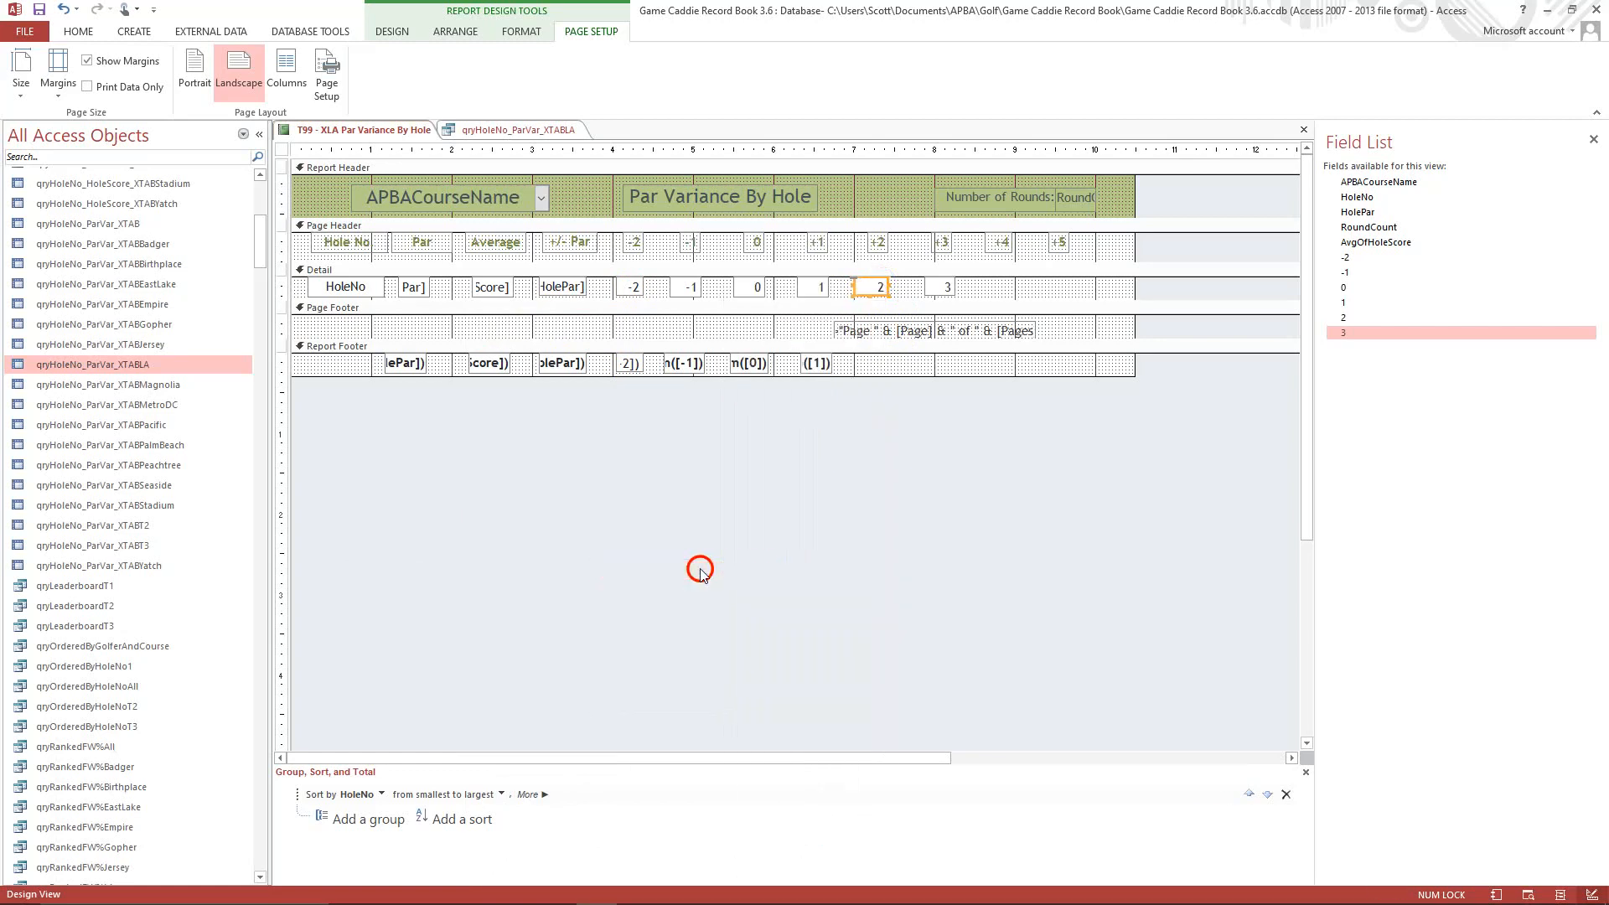
right_click(934, 290)
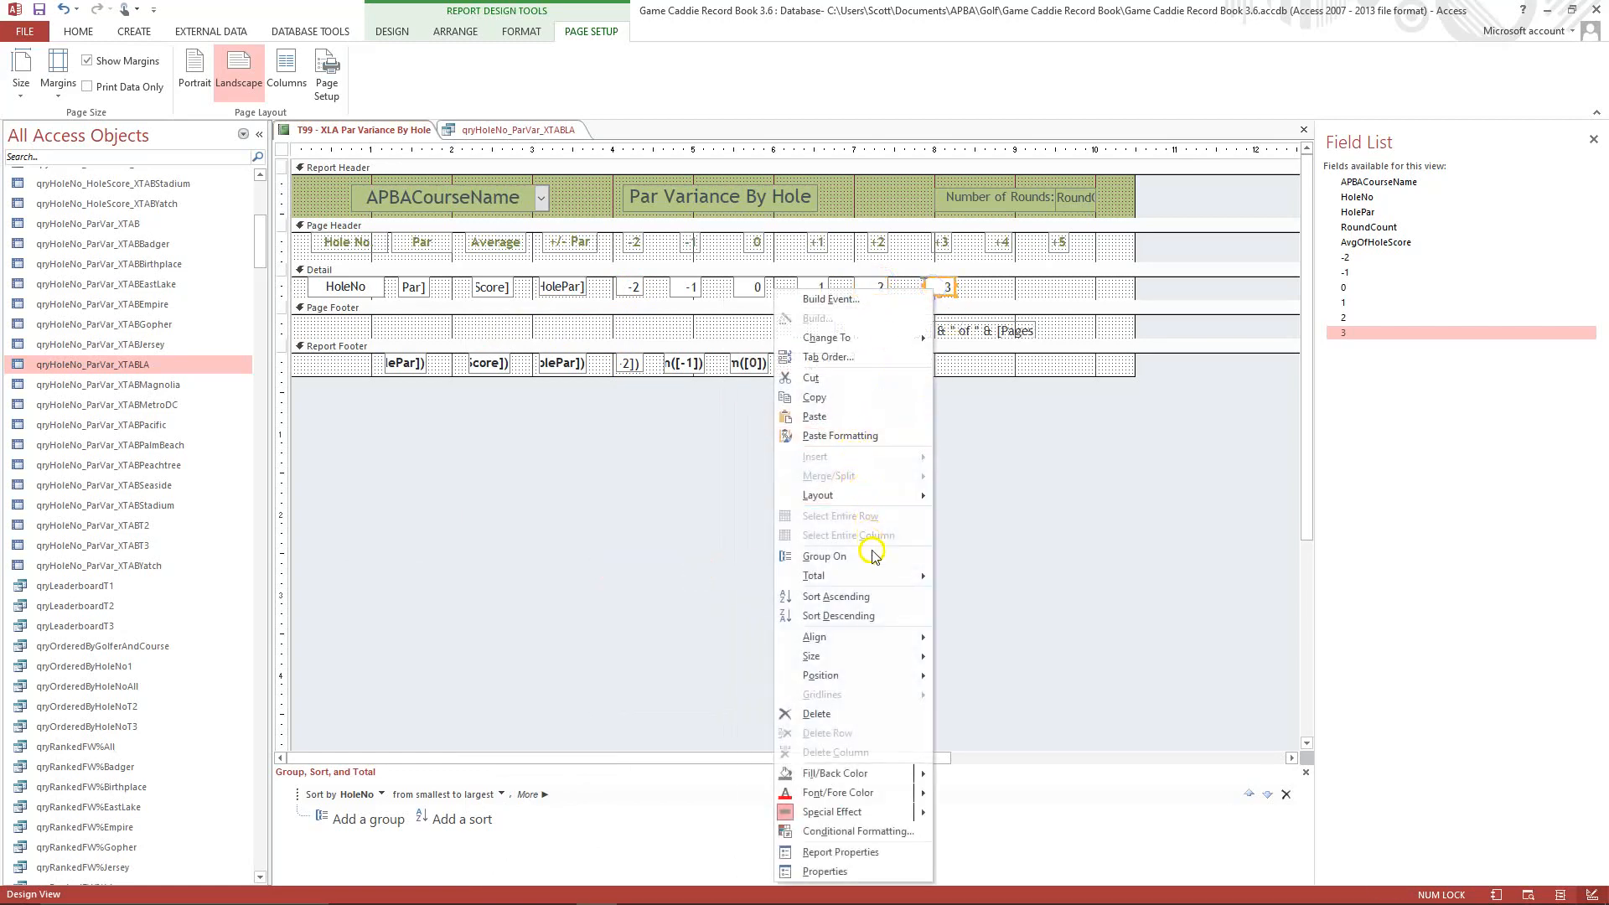
mouse_move(869, 581)
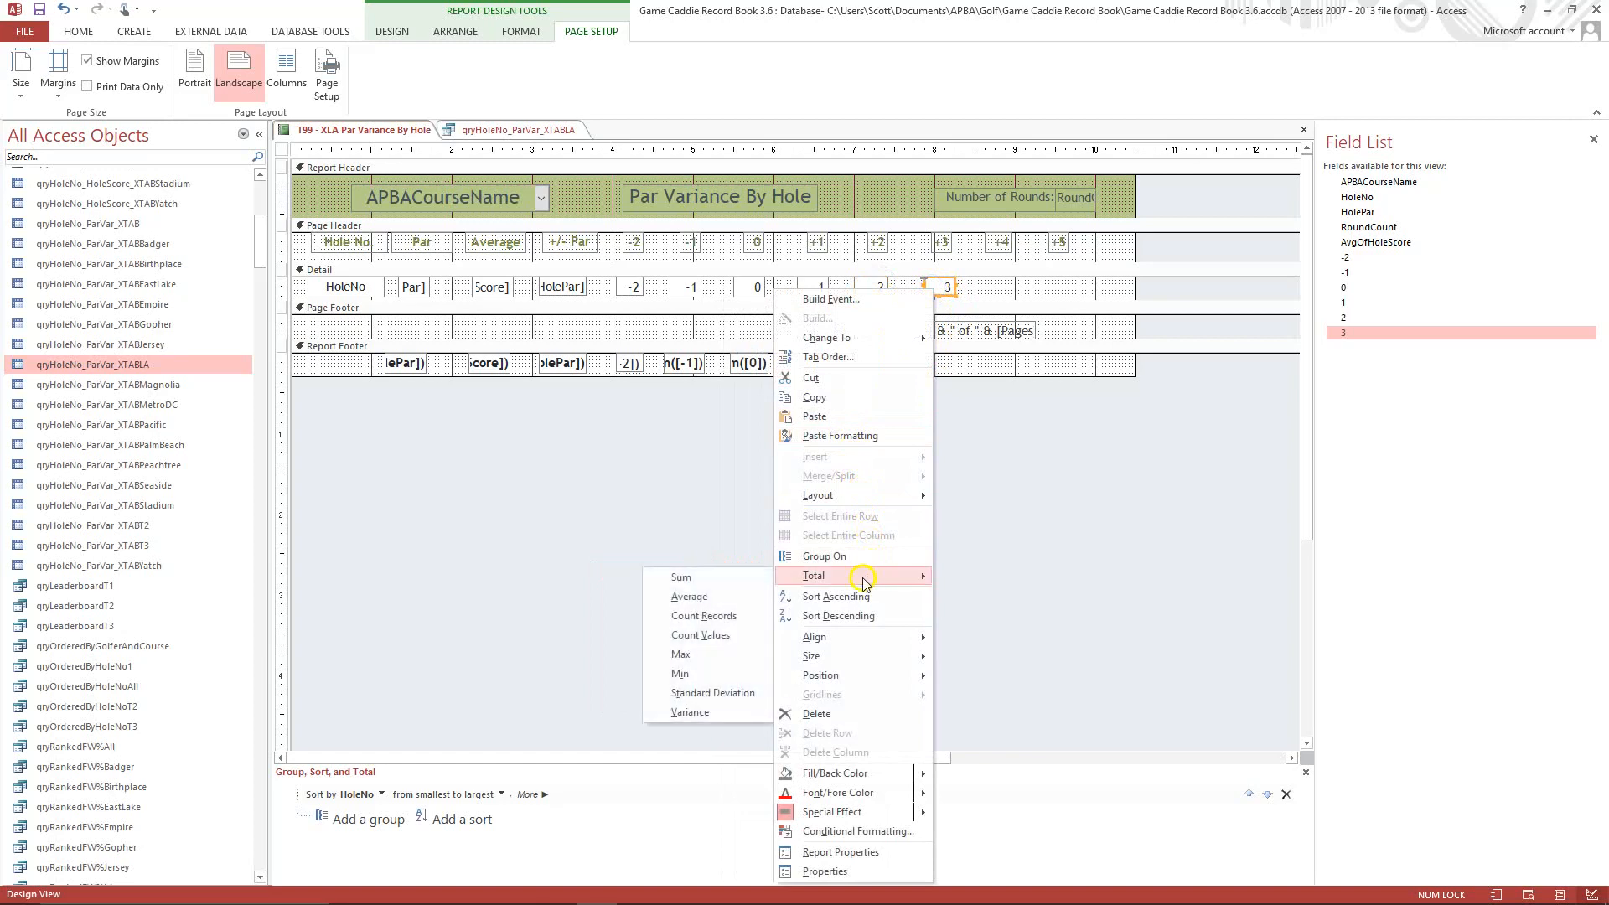
left_click(728, 573)
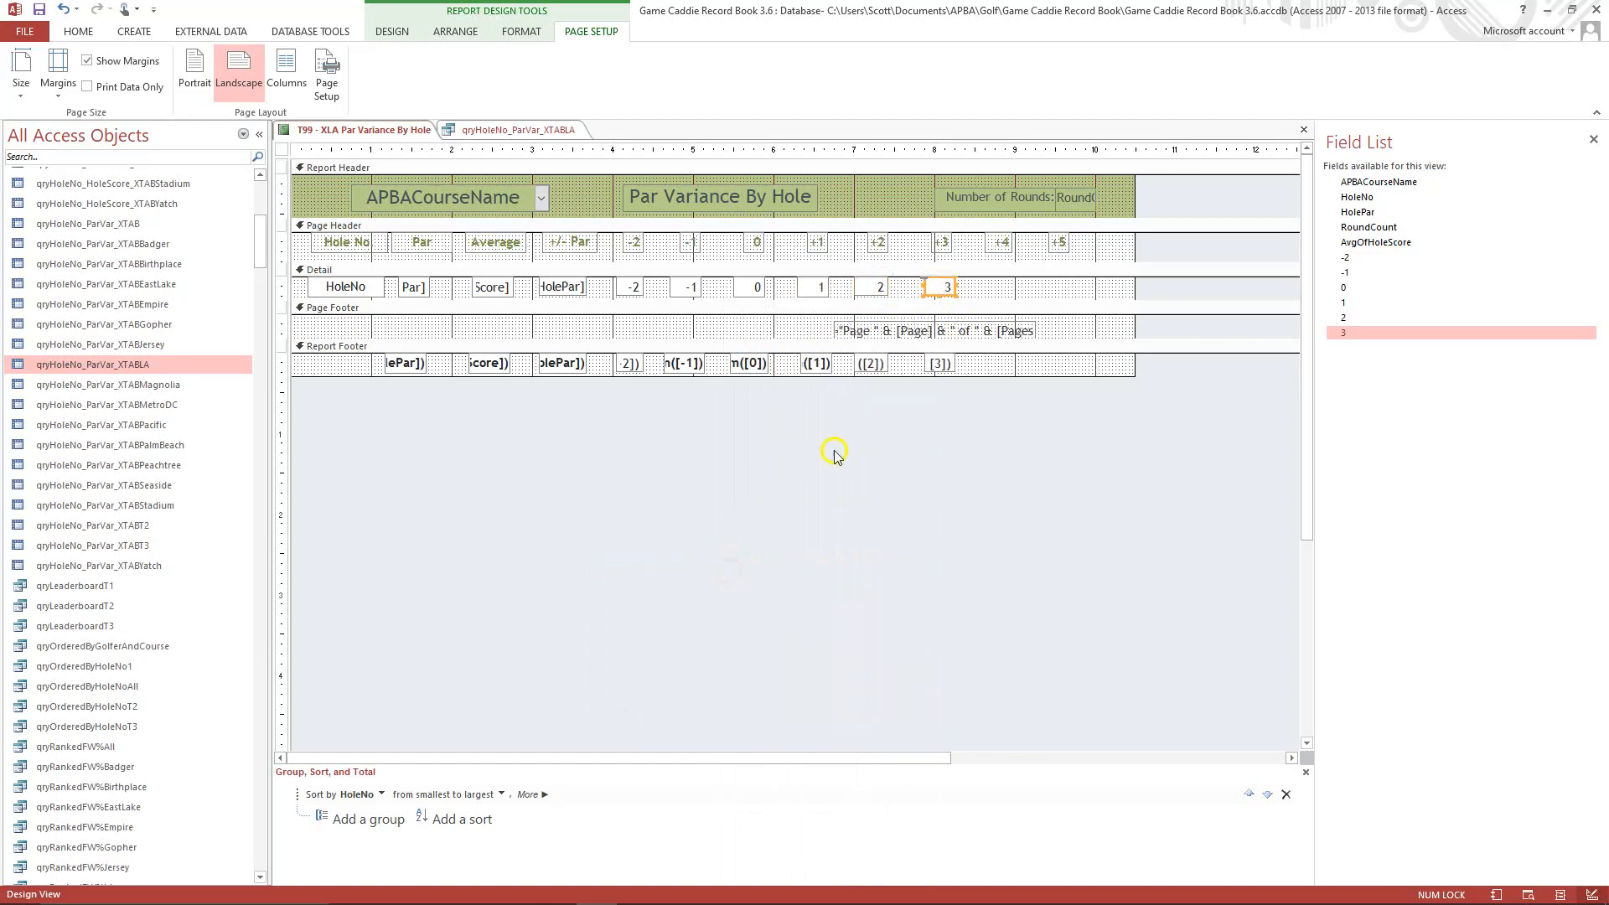
Copy the -1 total's formatting onto the -2, 2 and 3 totals in the report footer.
left_click(687, 366)
right_click(689, 371)
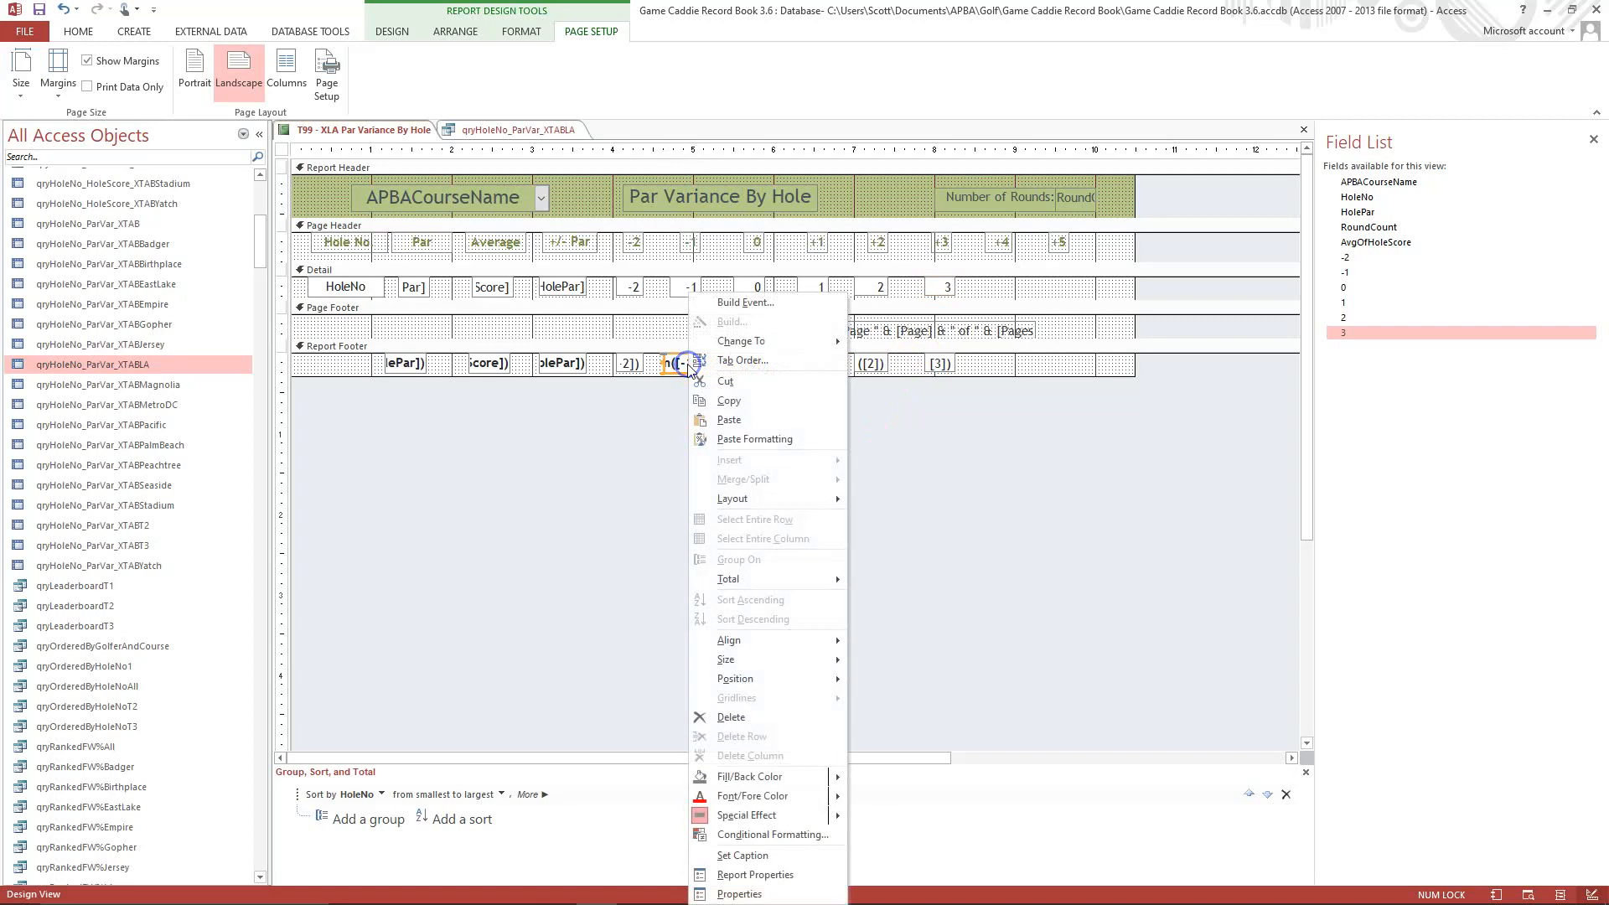
left_click(719, 401)
left_click(630, 363)
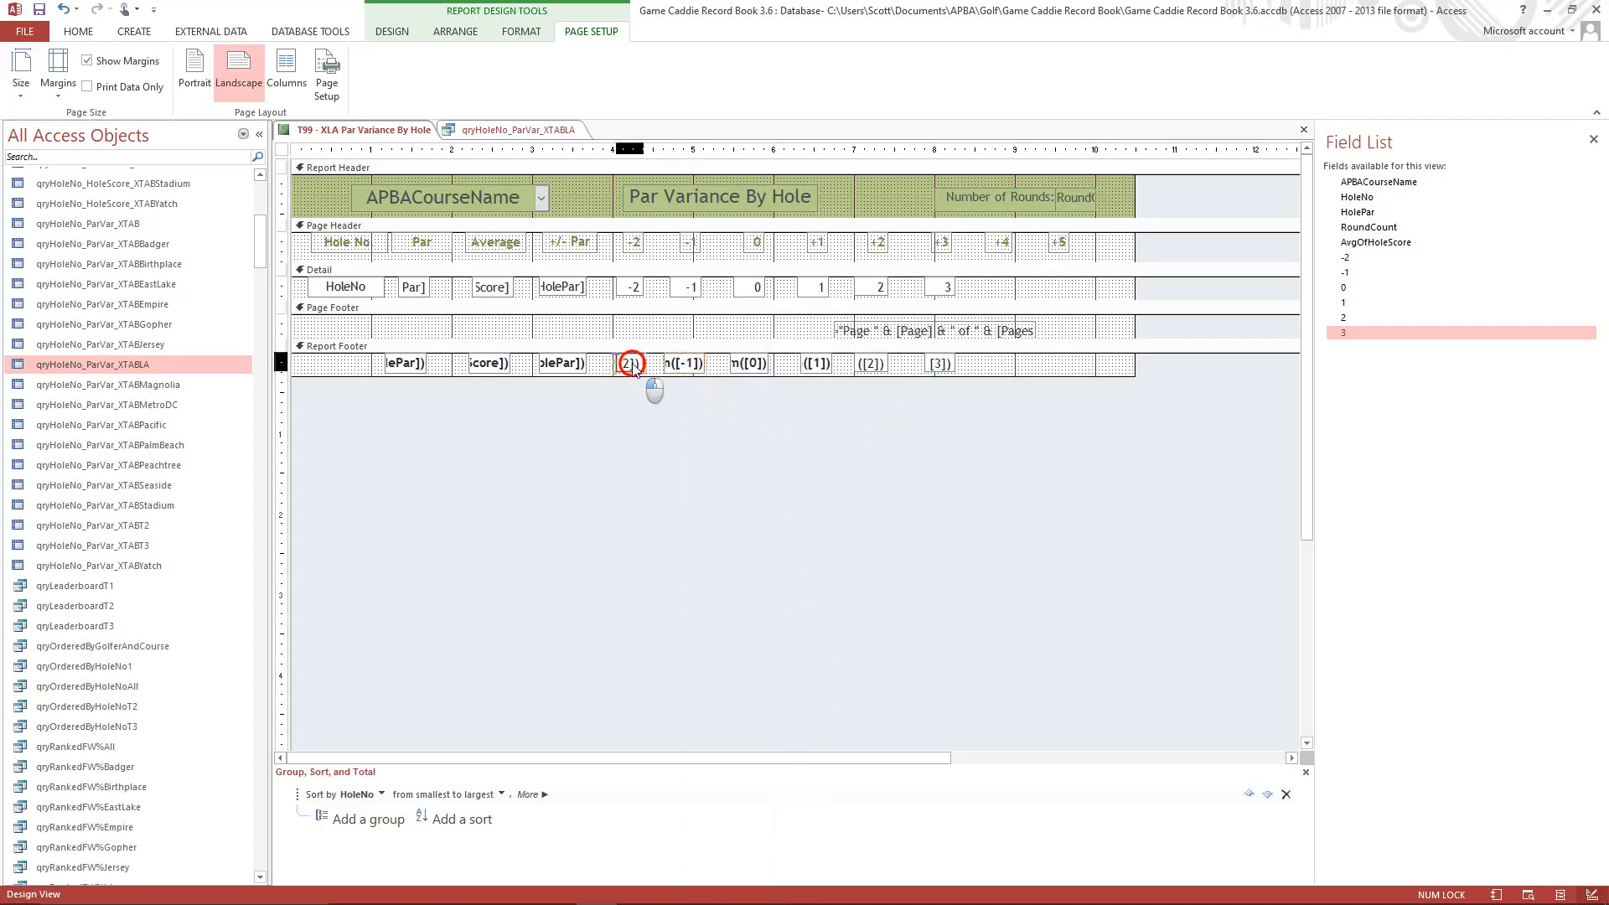
left_click(870, 364, "shift")
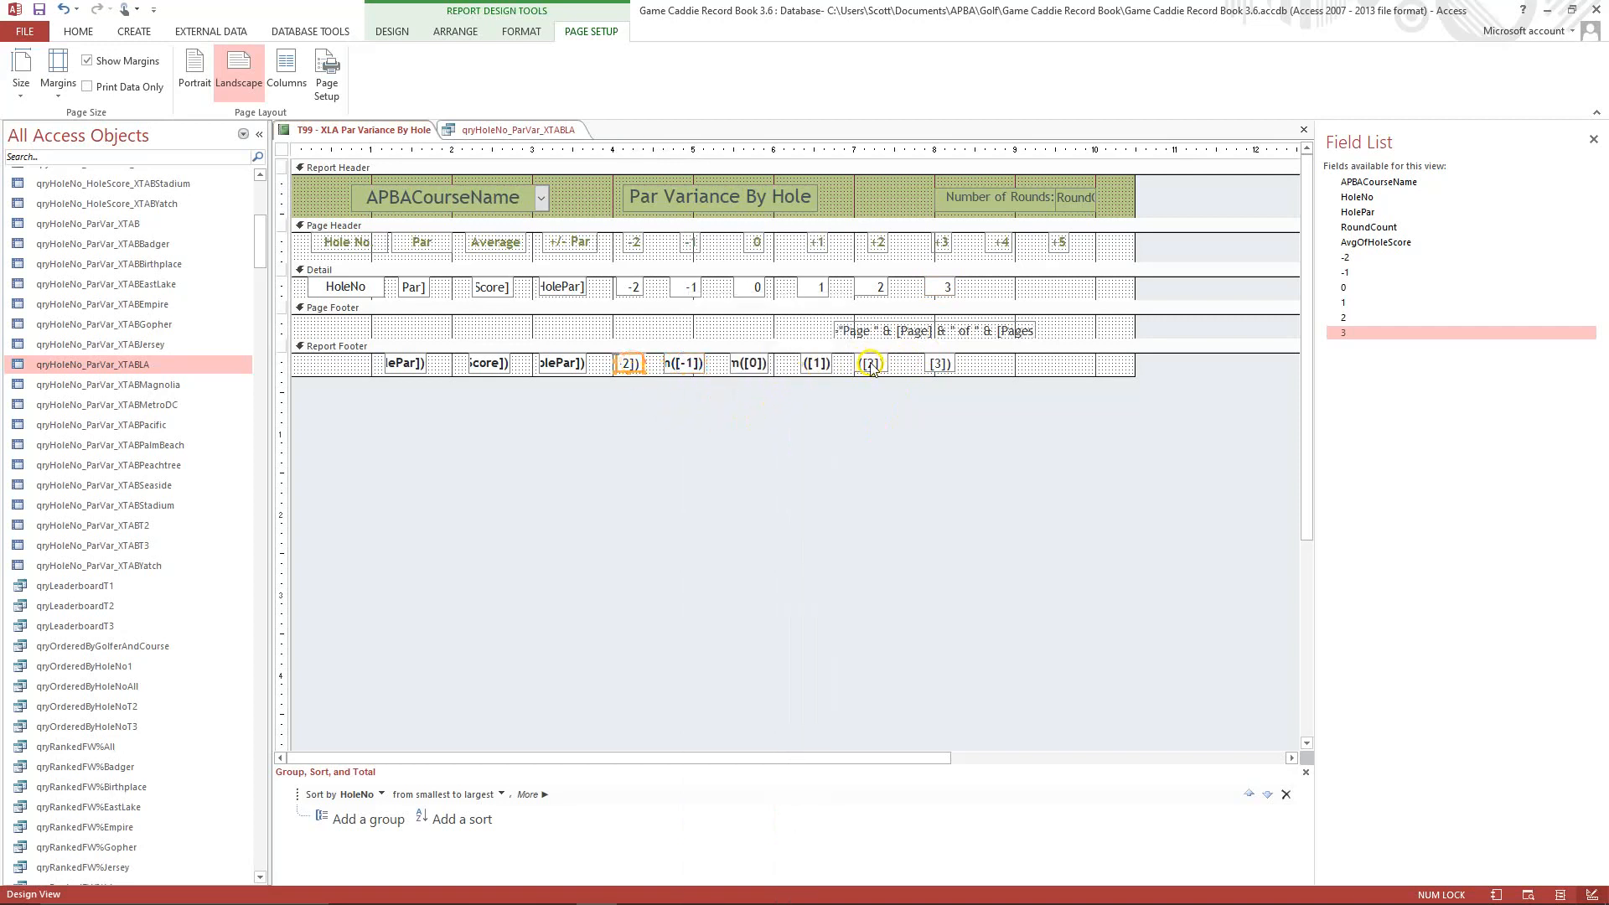
left_click(939, 362, "shift")
right_click(939, 360)
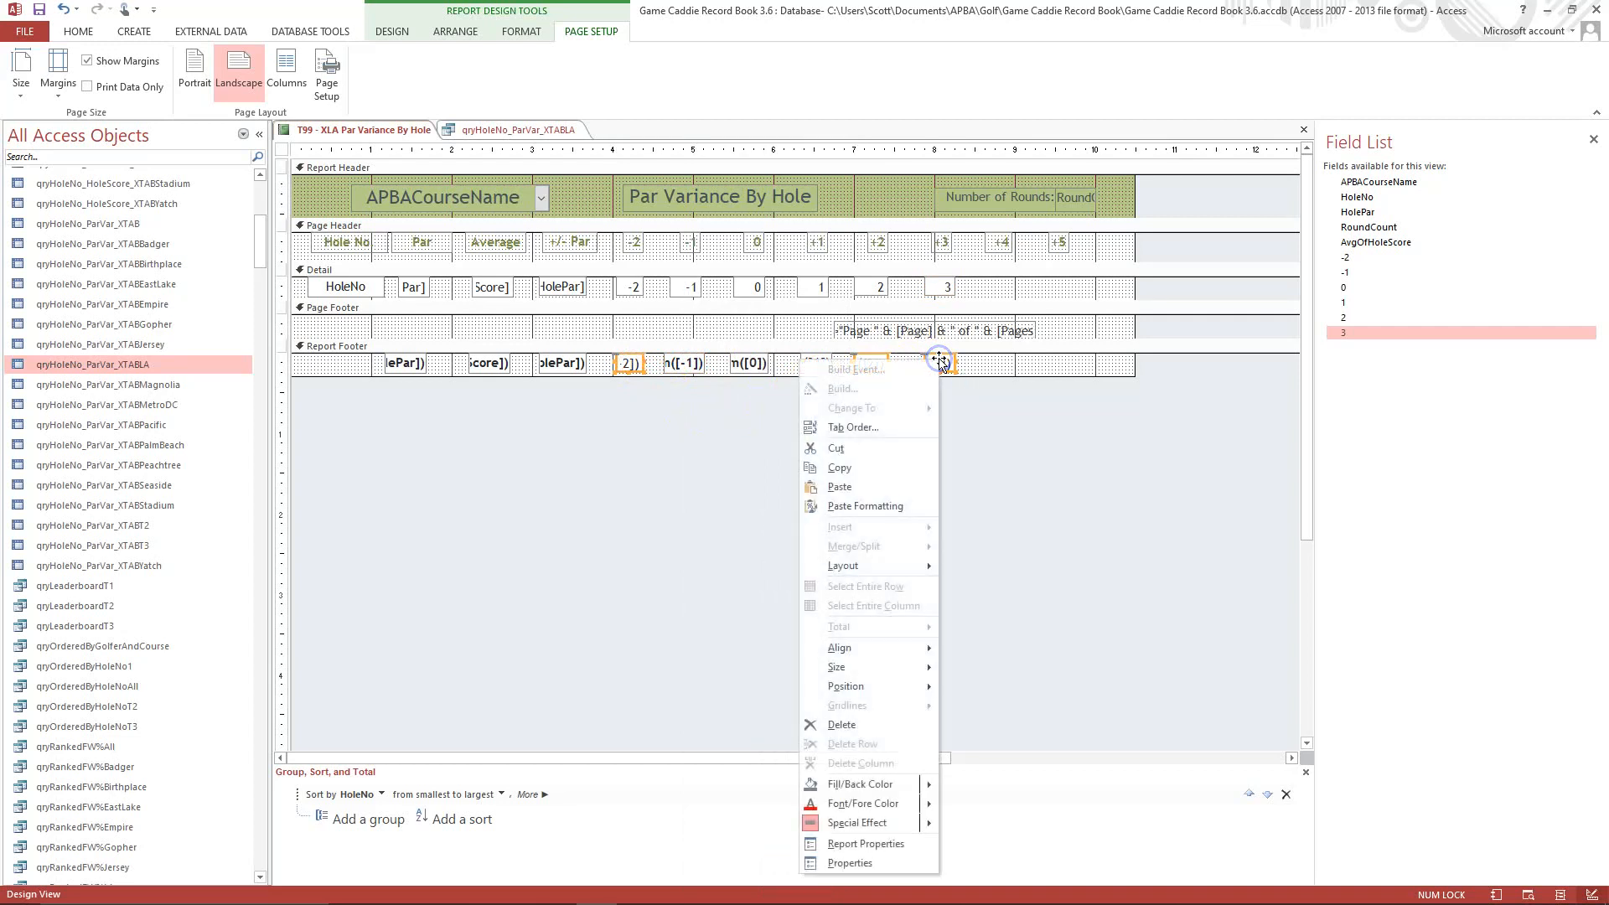
left_click(882, 507)
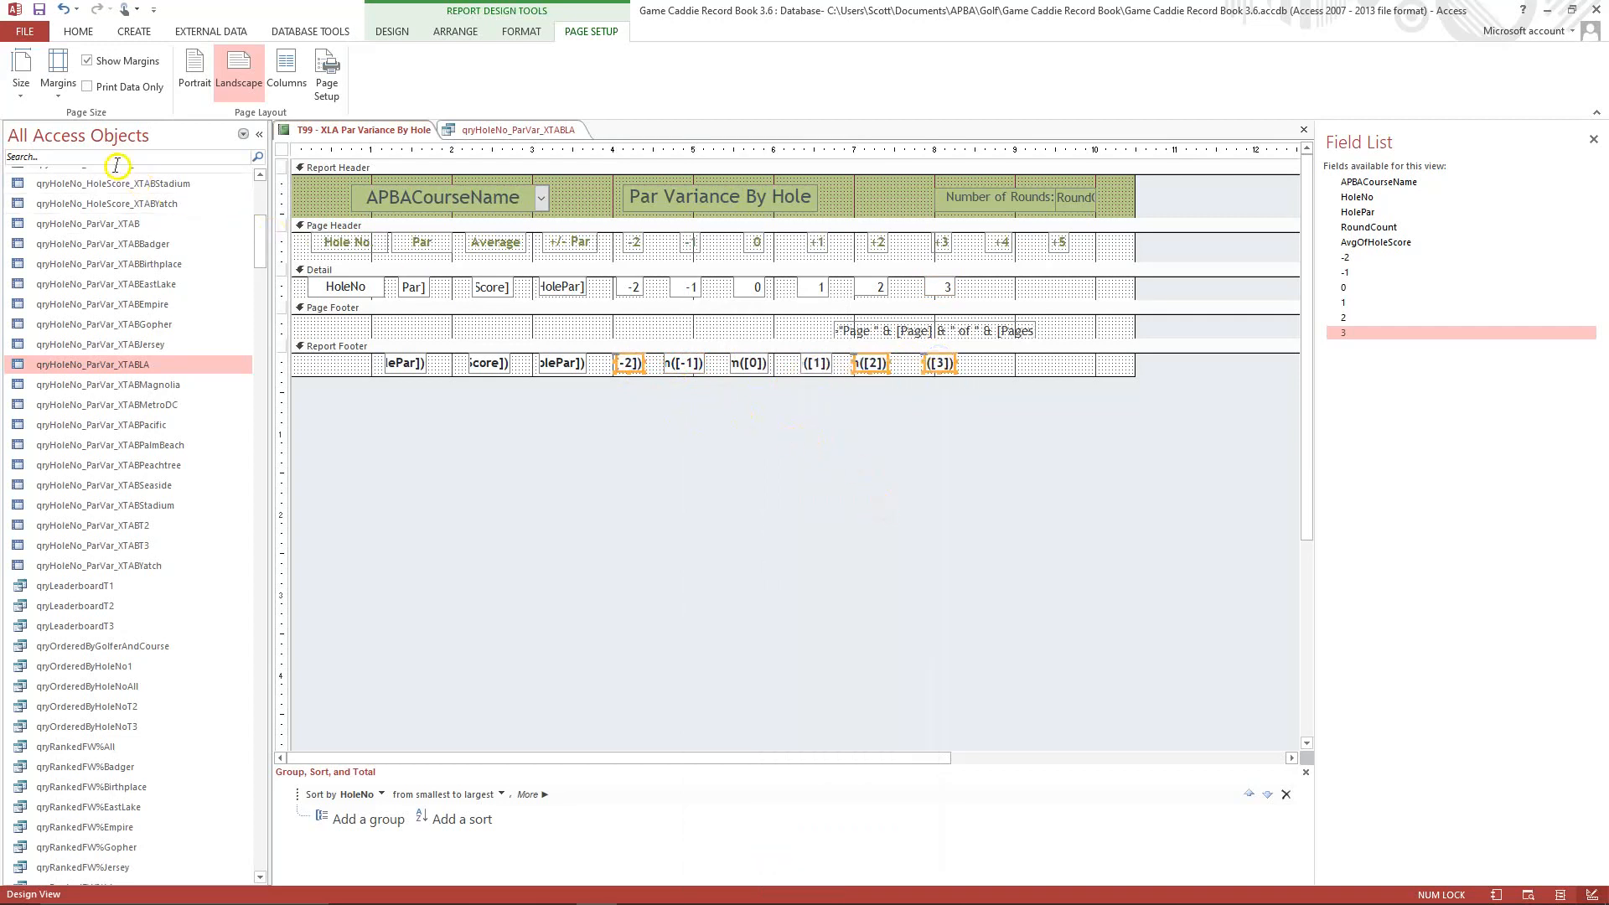
Switch the report to Layout View and nudge the -2 column's total left to align it with its column.
left_click(73, 33)
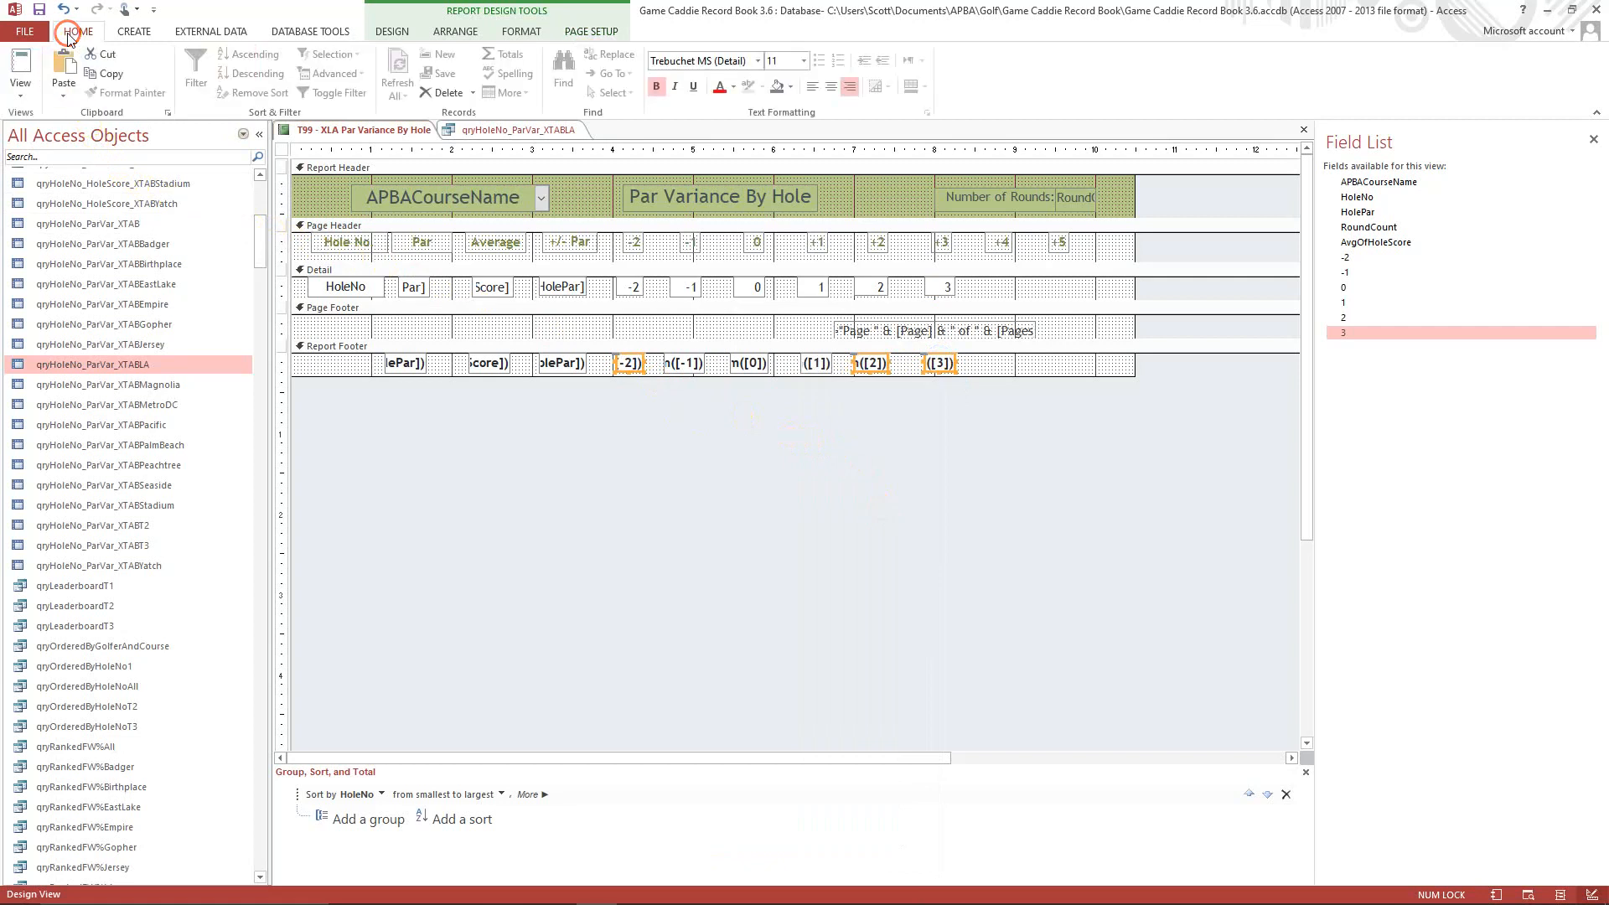
left_click(20, 88)
left_click(70, 197)
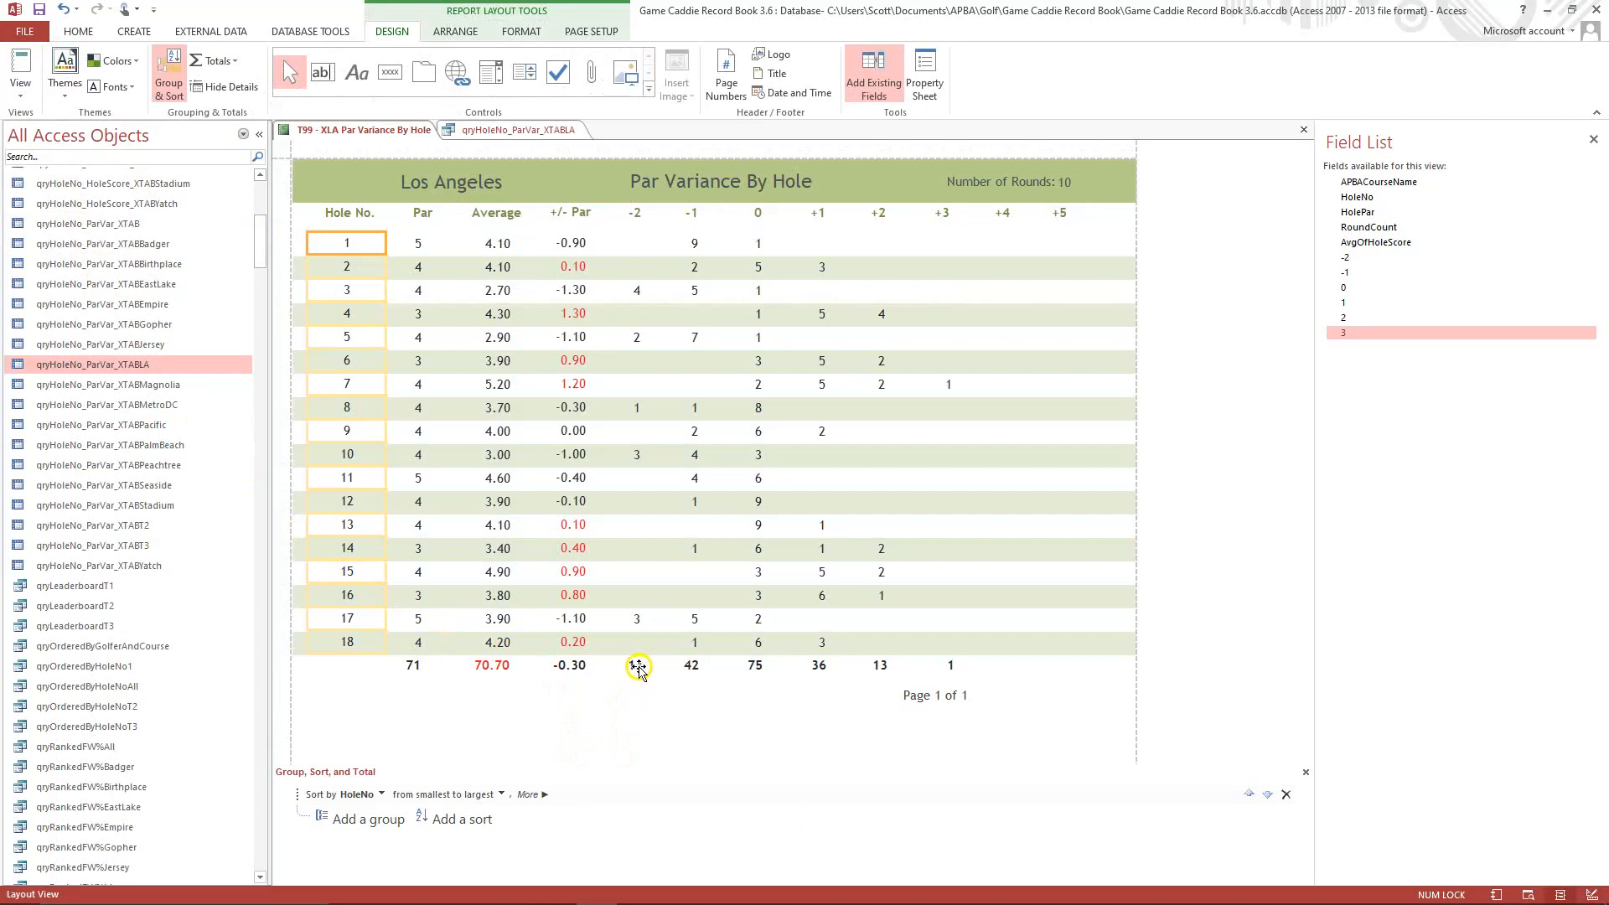
left_click(634, 667)
key("Left")
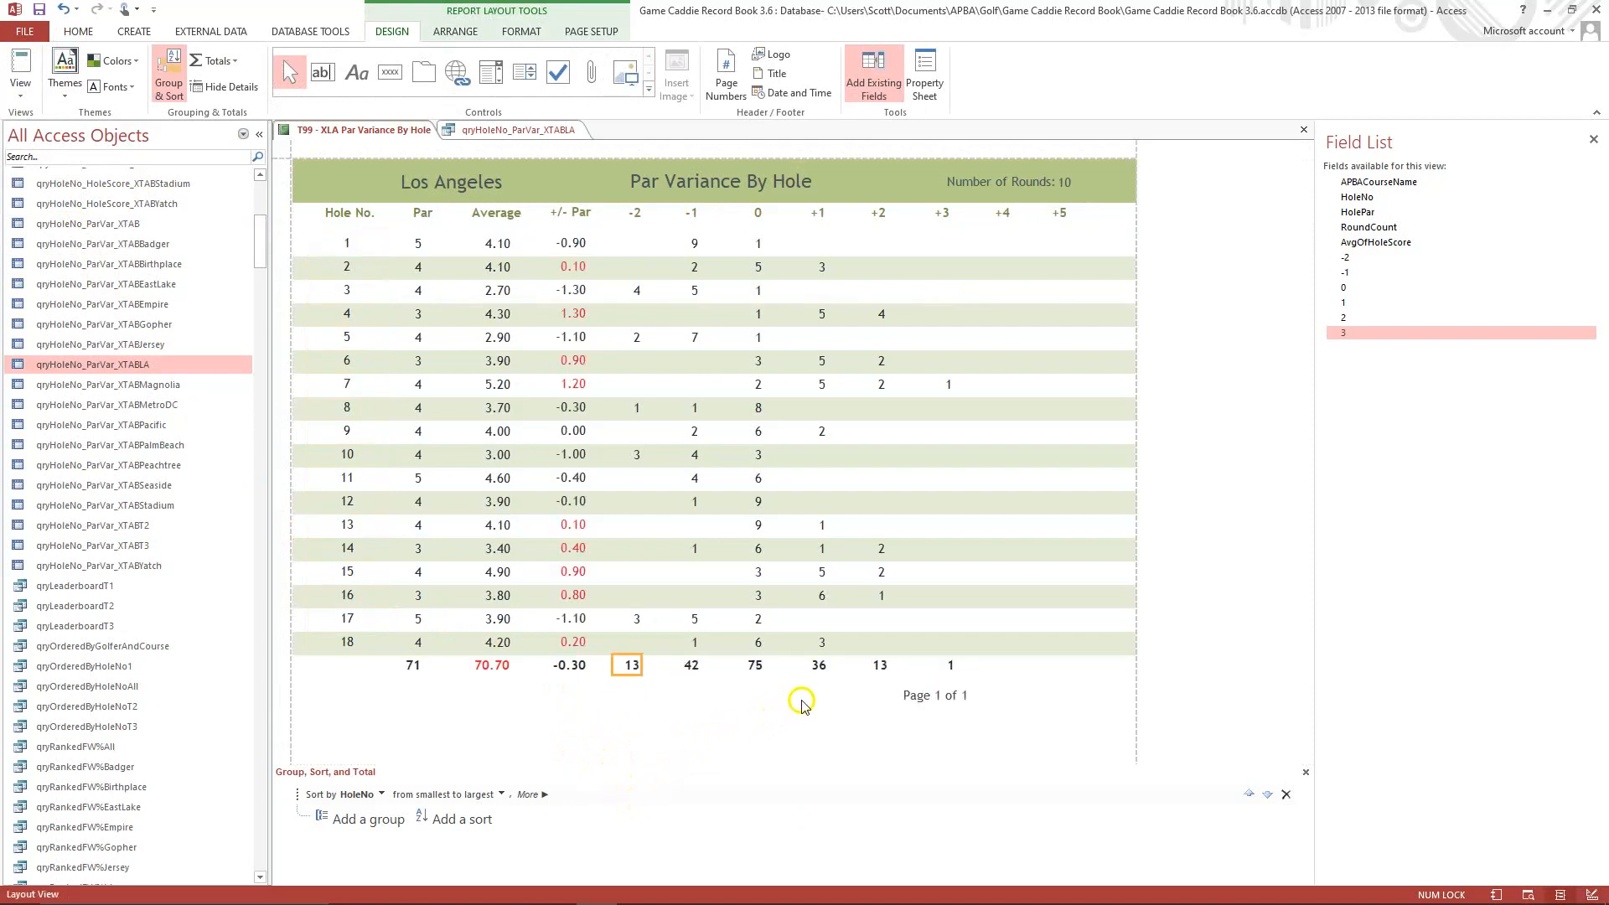
Nudge the +2 total, the +3 column's values and the +3 total sideways so they line up in their columns.
left_click(878, 665)
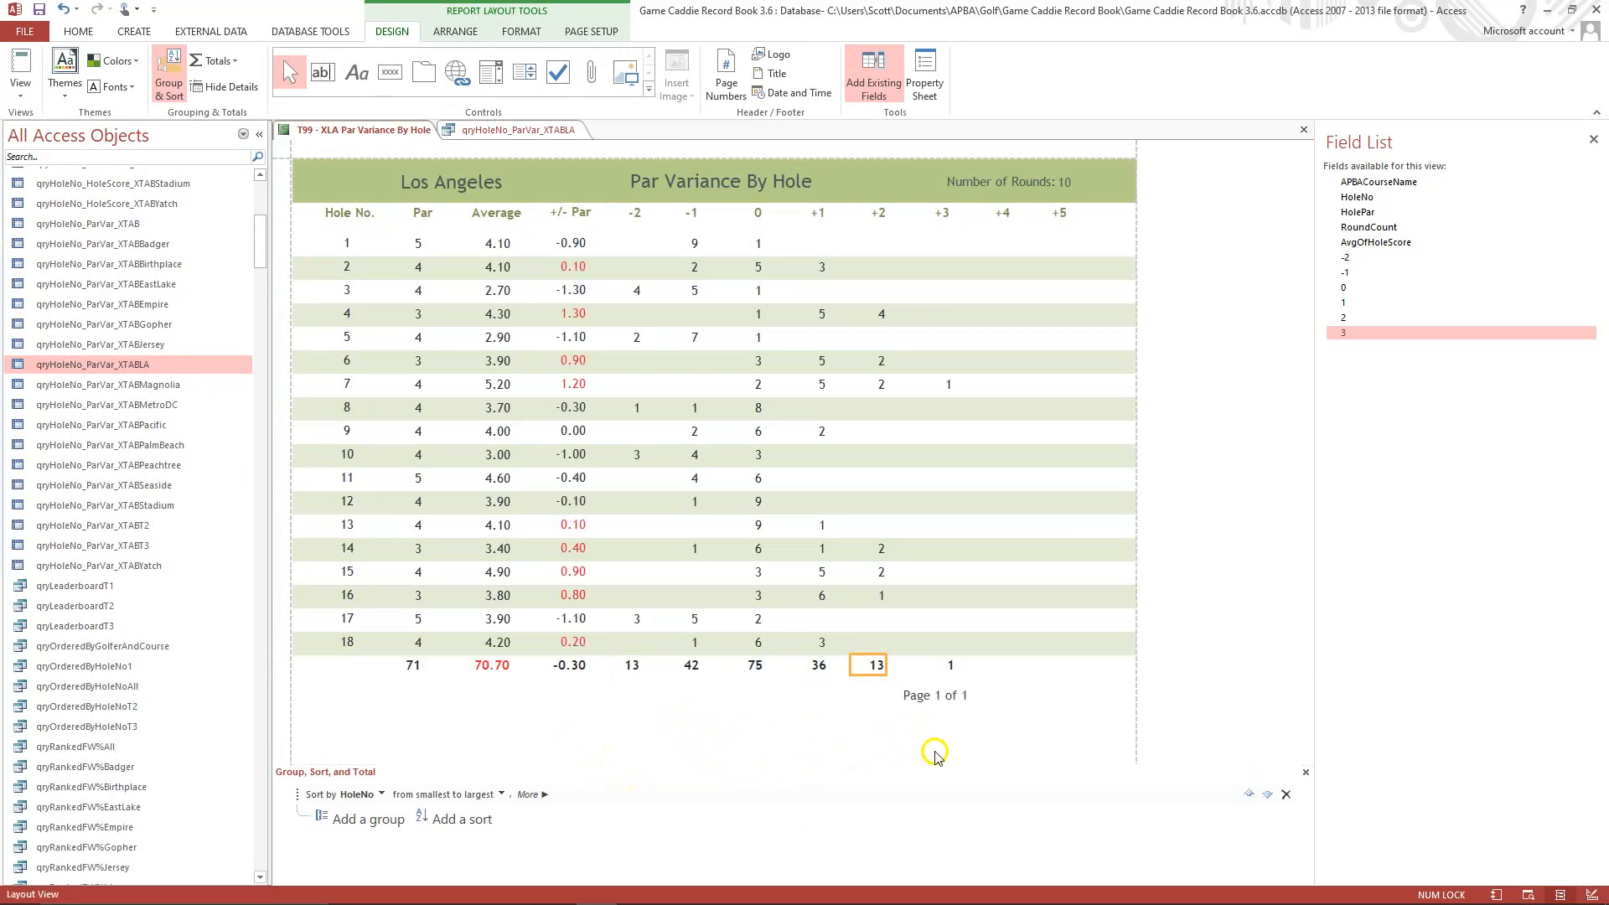
left_click(950, 667)
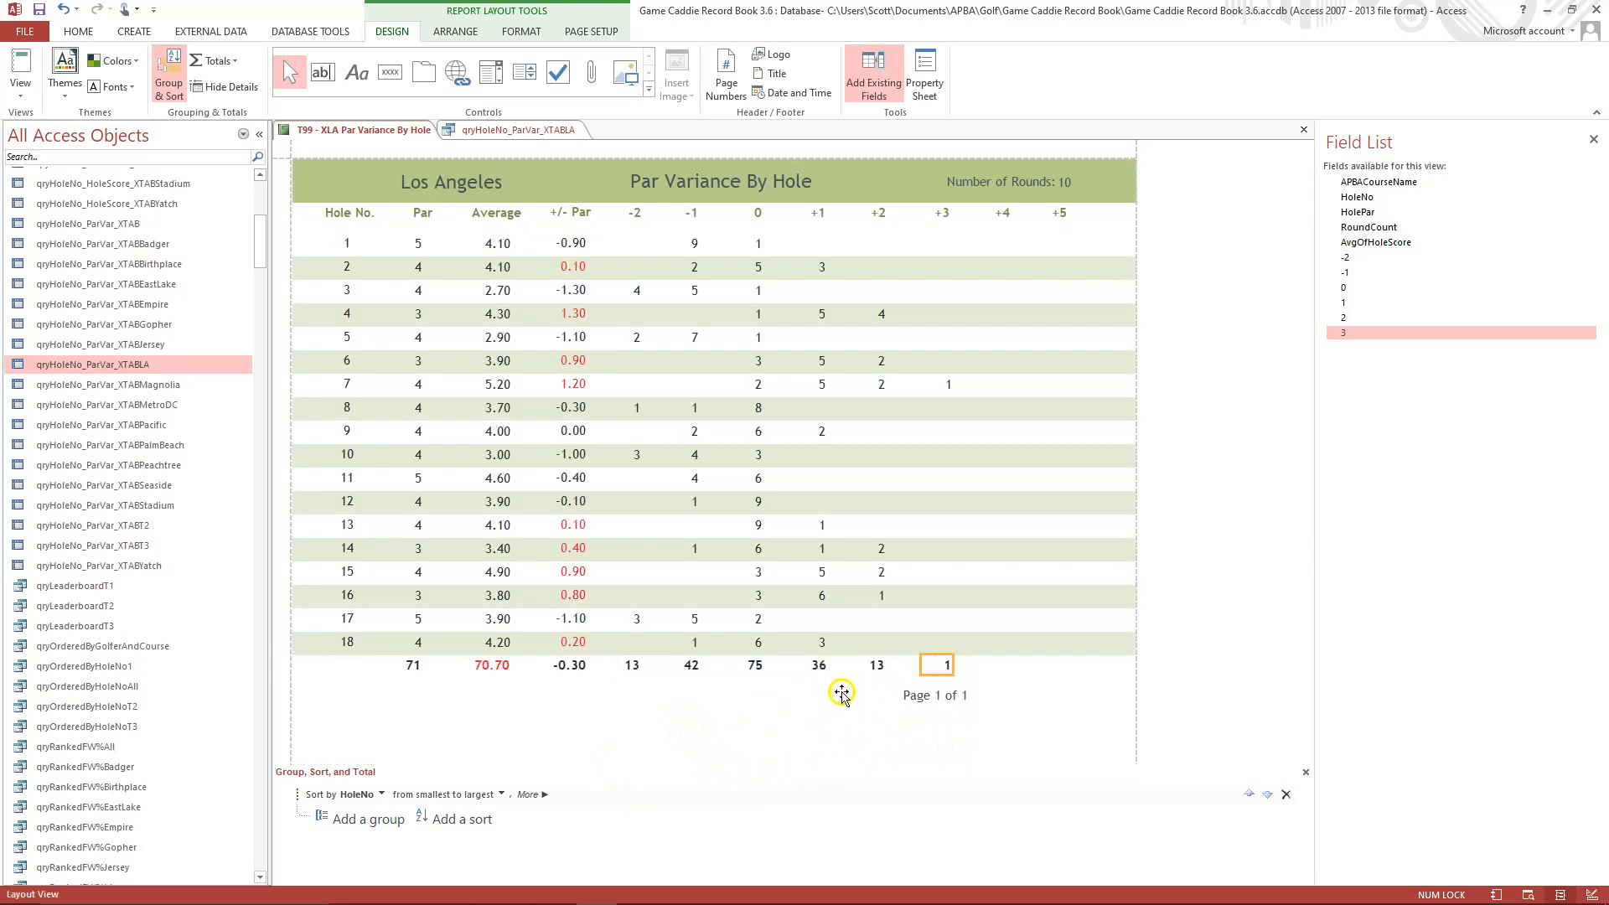
left_click(876, 665)
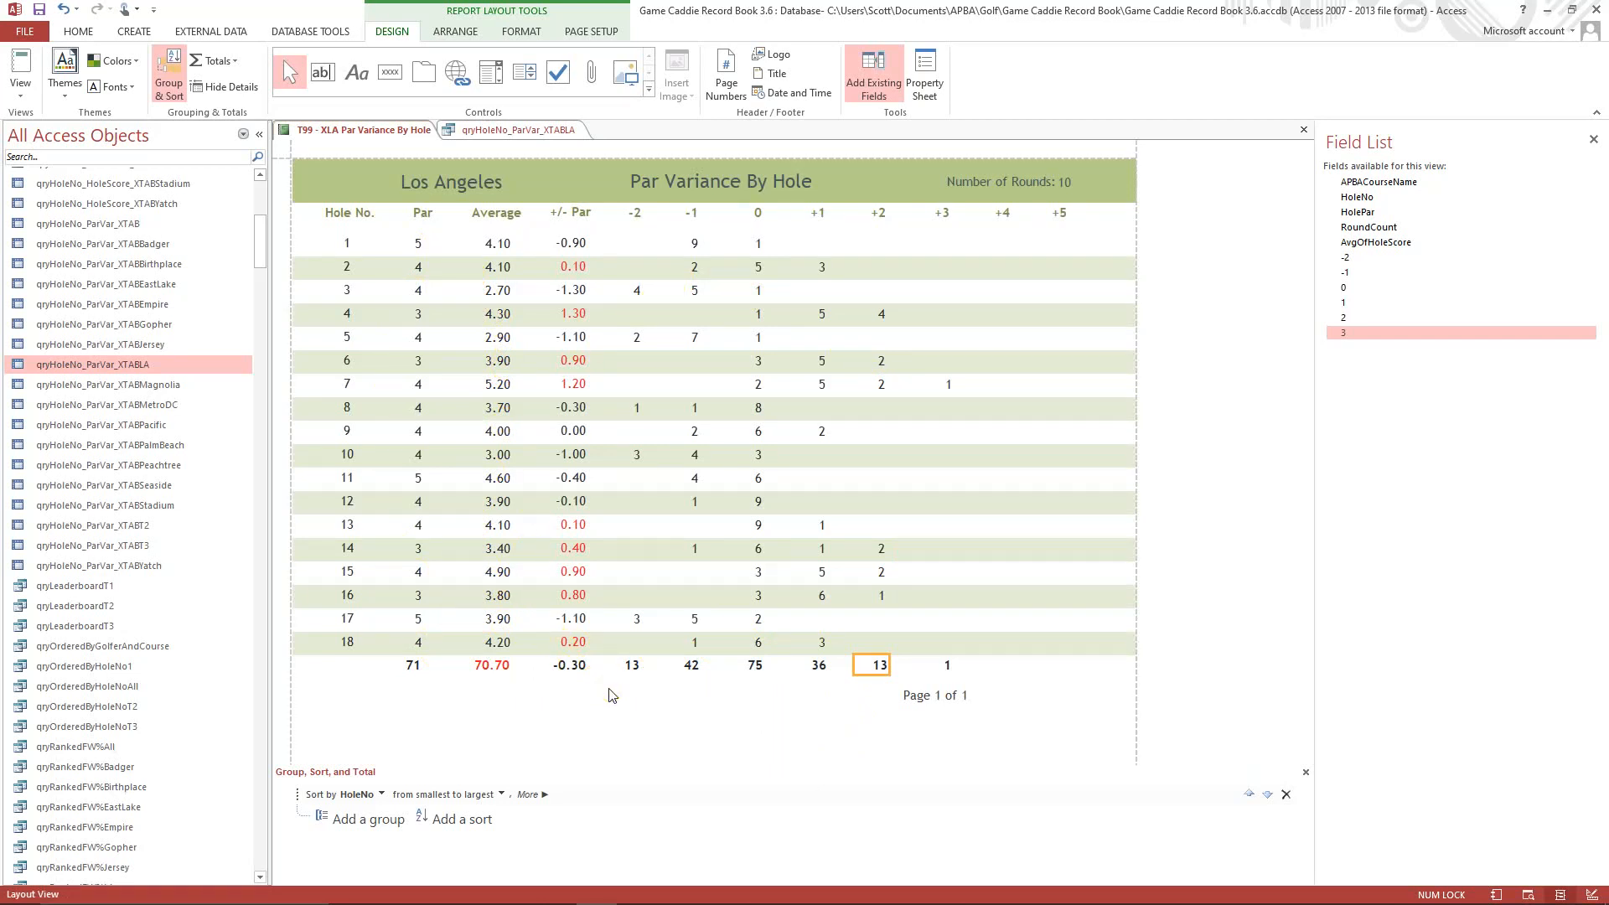
left_click(943, 384)
left_click_drag(923, 414, 920, 415)
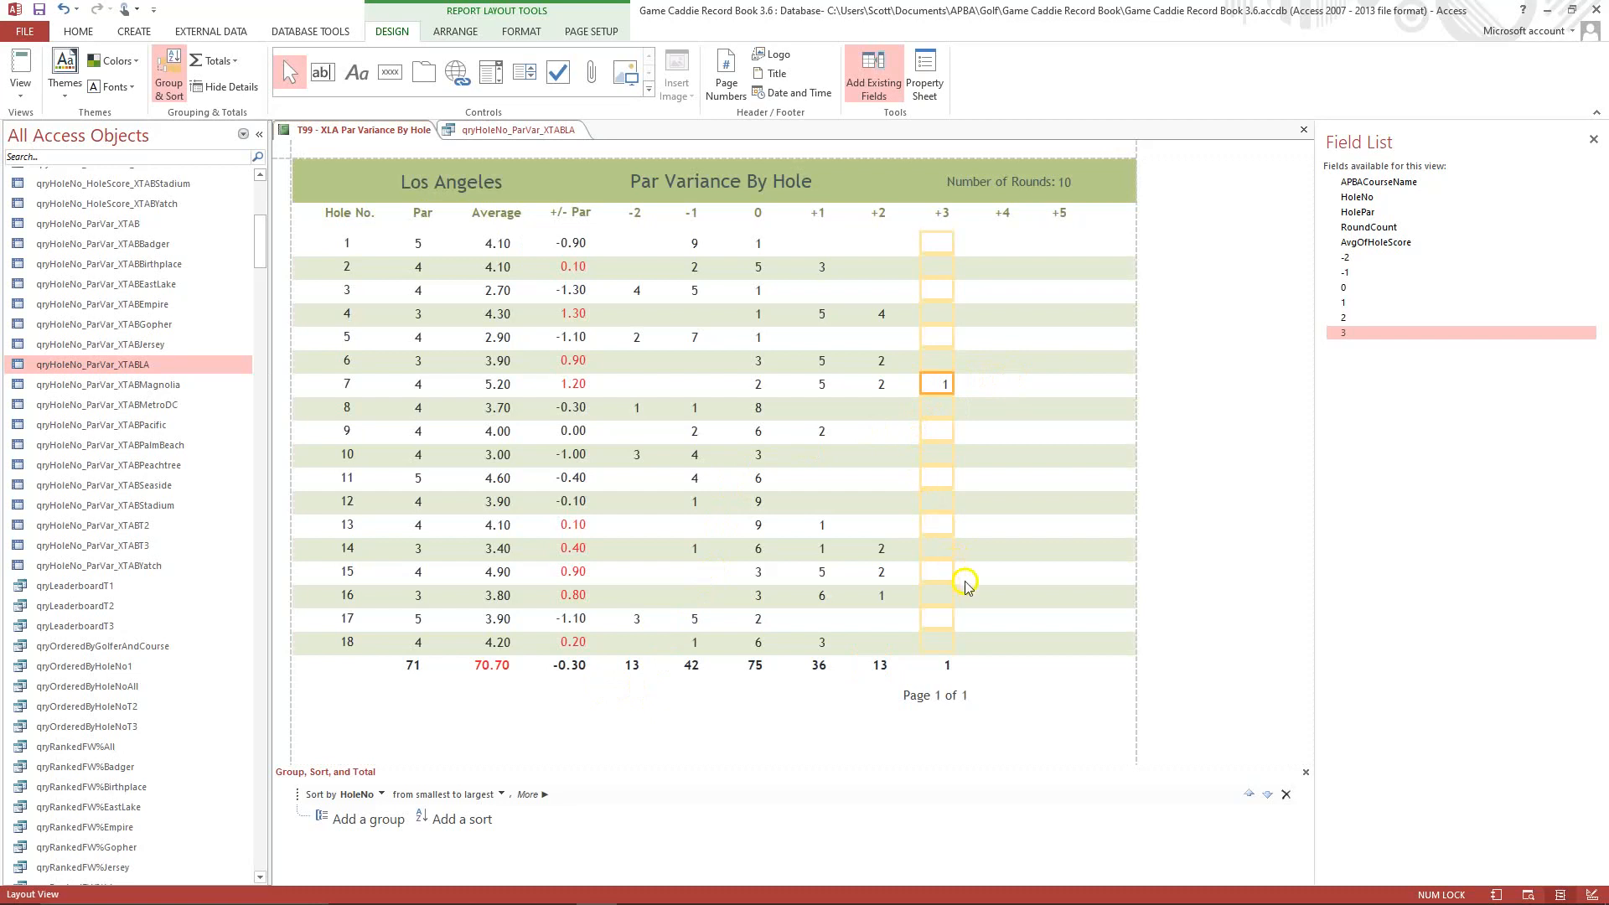
left_click(942, 667)
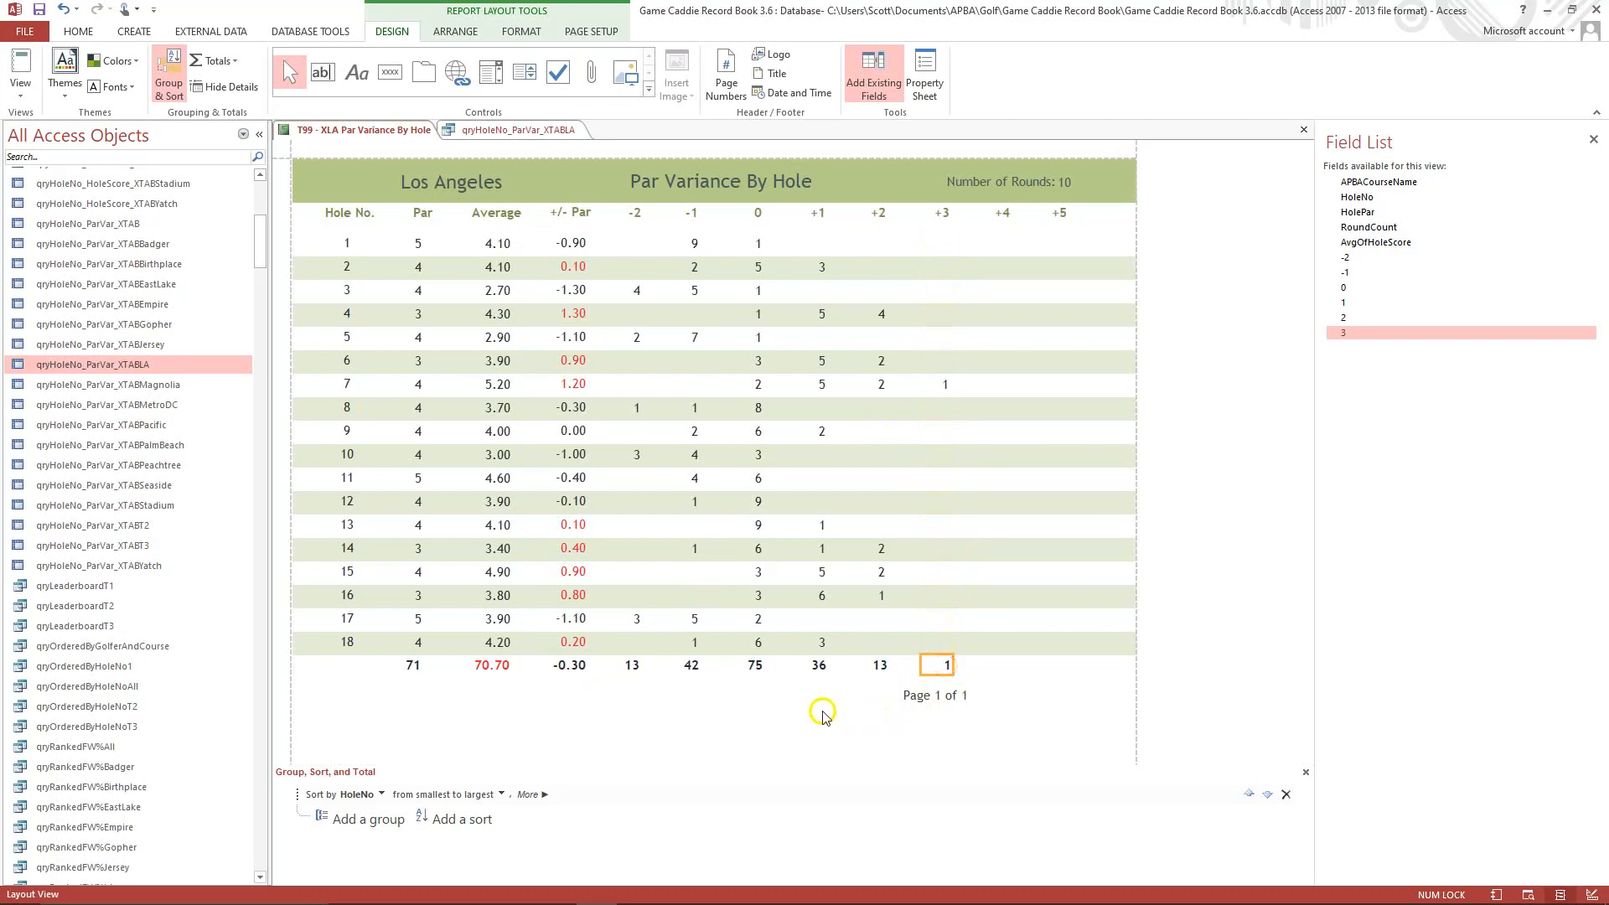
key("Left")
Return the report to Design View, select the -2 footer total, and display the report in Print Preview.
left_click(23, 99)
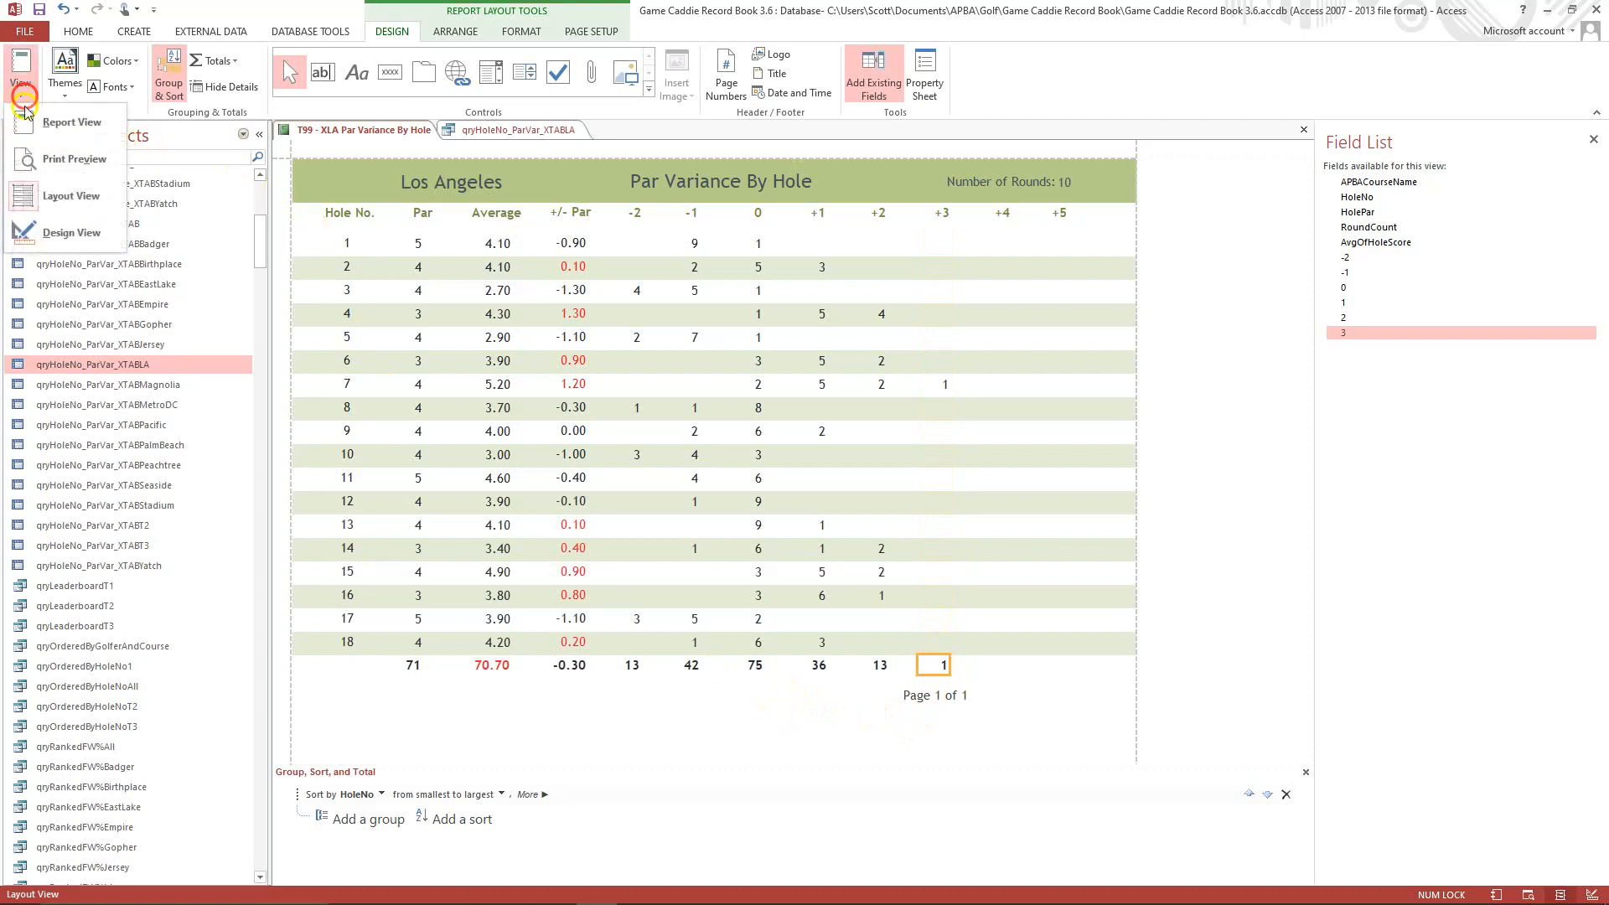
left_click(71, 241)
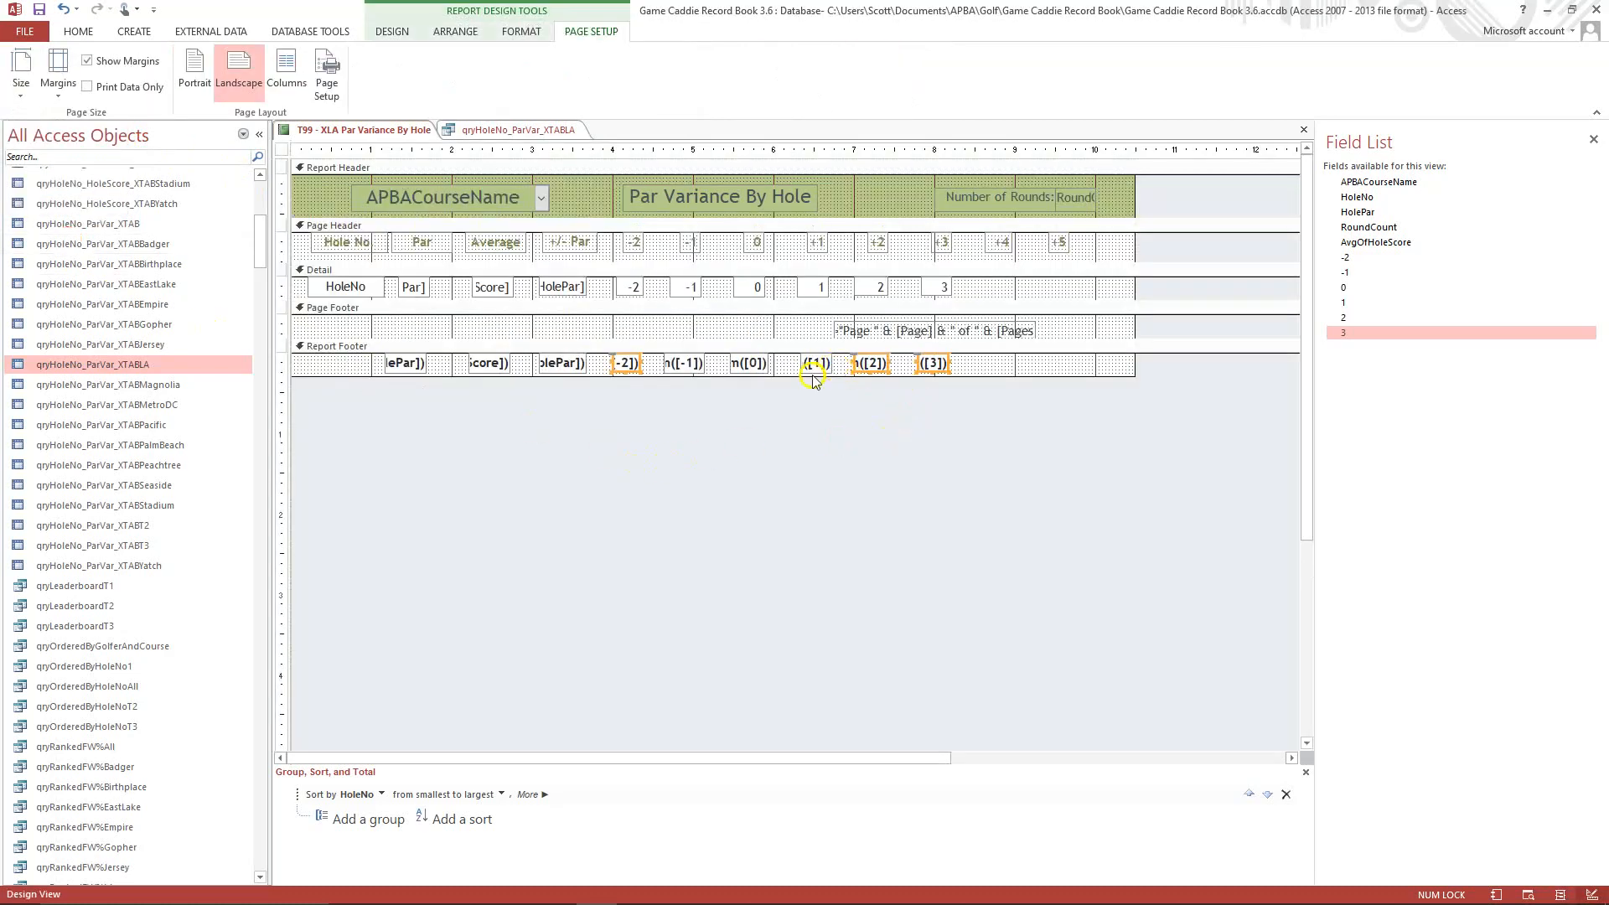
left_click(621, 369)
left_click(623, 370)
left_click(78, 32)
left_click(12, 91)
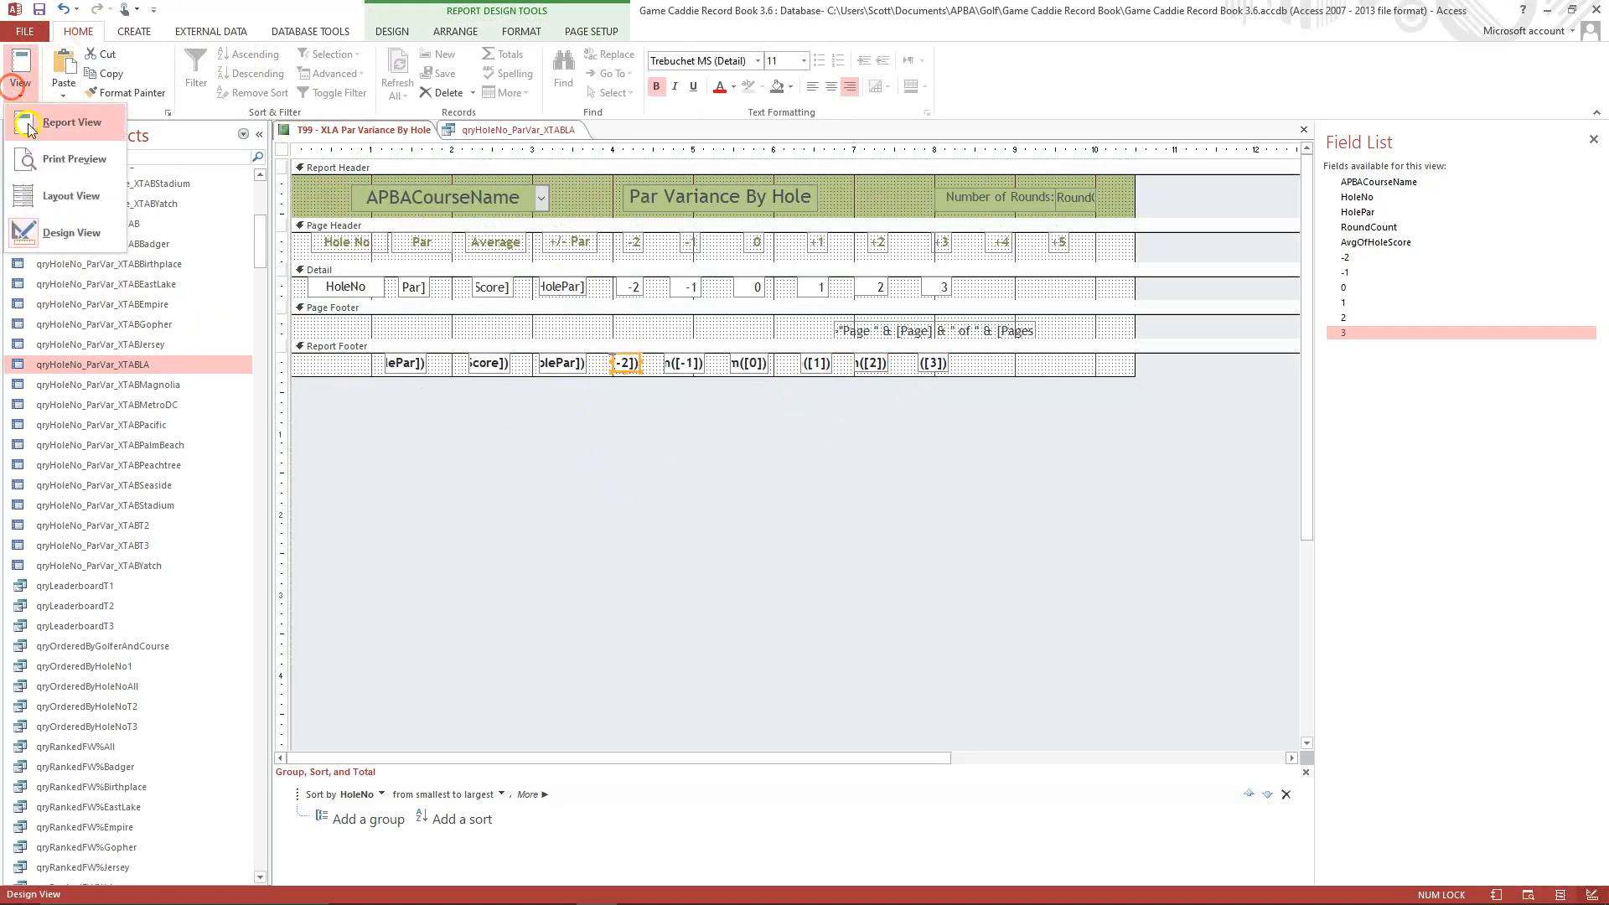
left_click(67, 163)
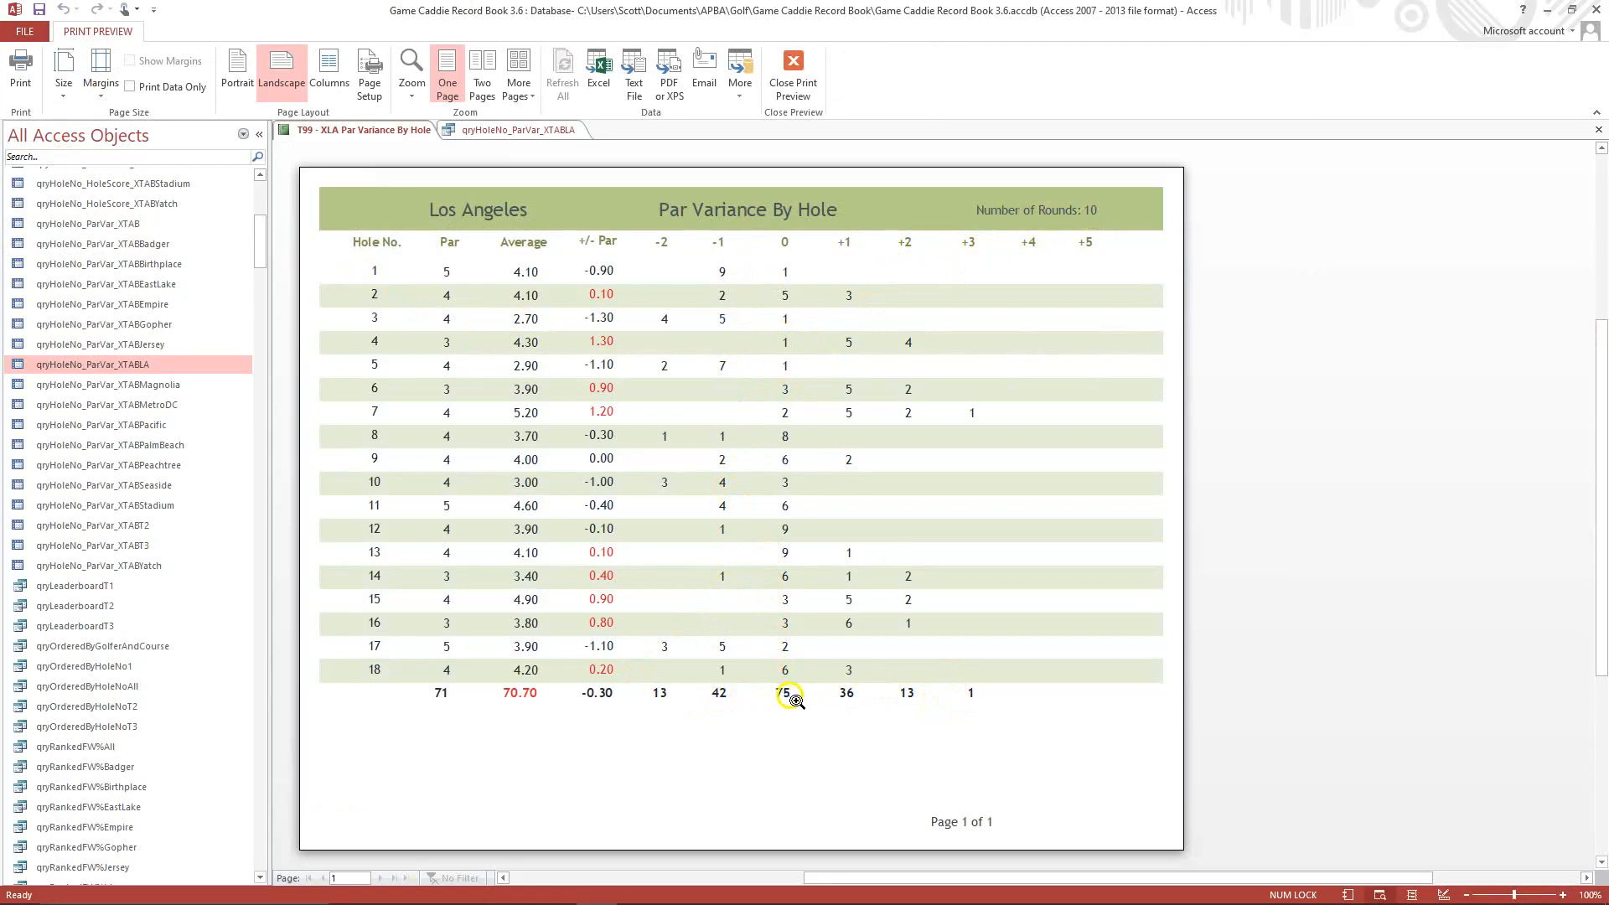
Close the Par Variance By Hole report with its changes saved, and close the qryHoleNo_ParVar_XTABLA query.
left_click(1598, 131)
left_click(742, 509)
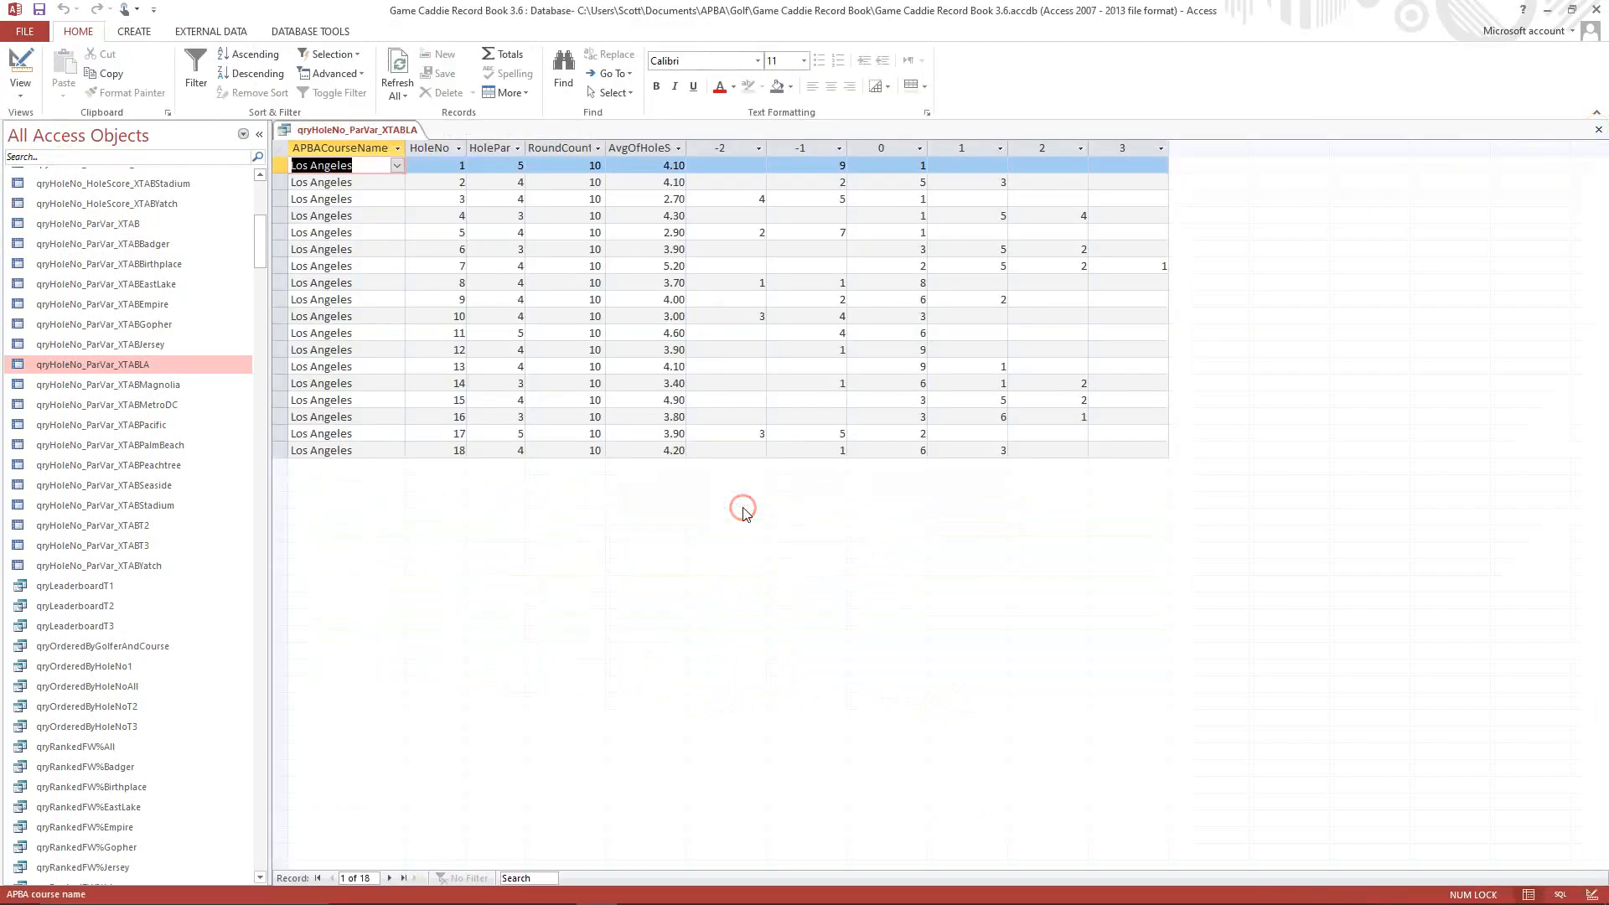
left_click(1598, 132)
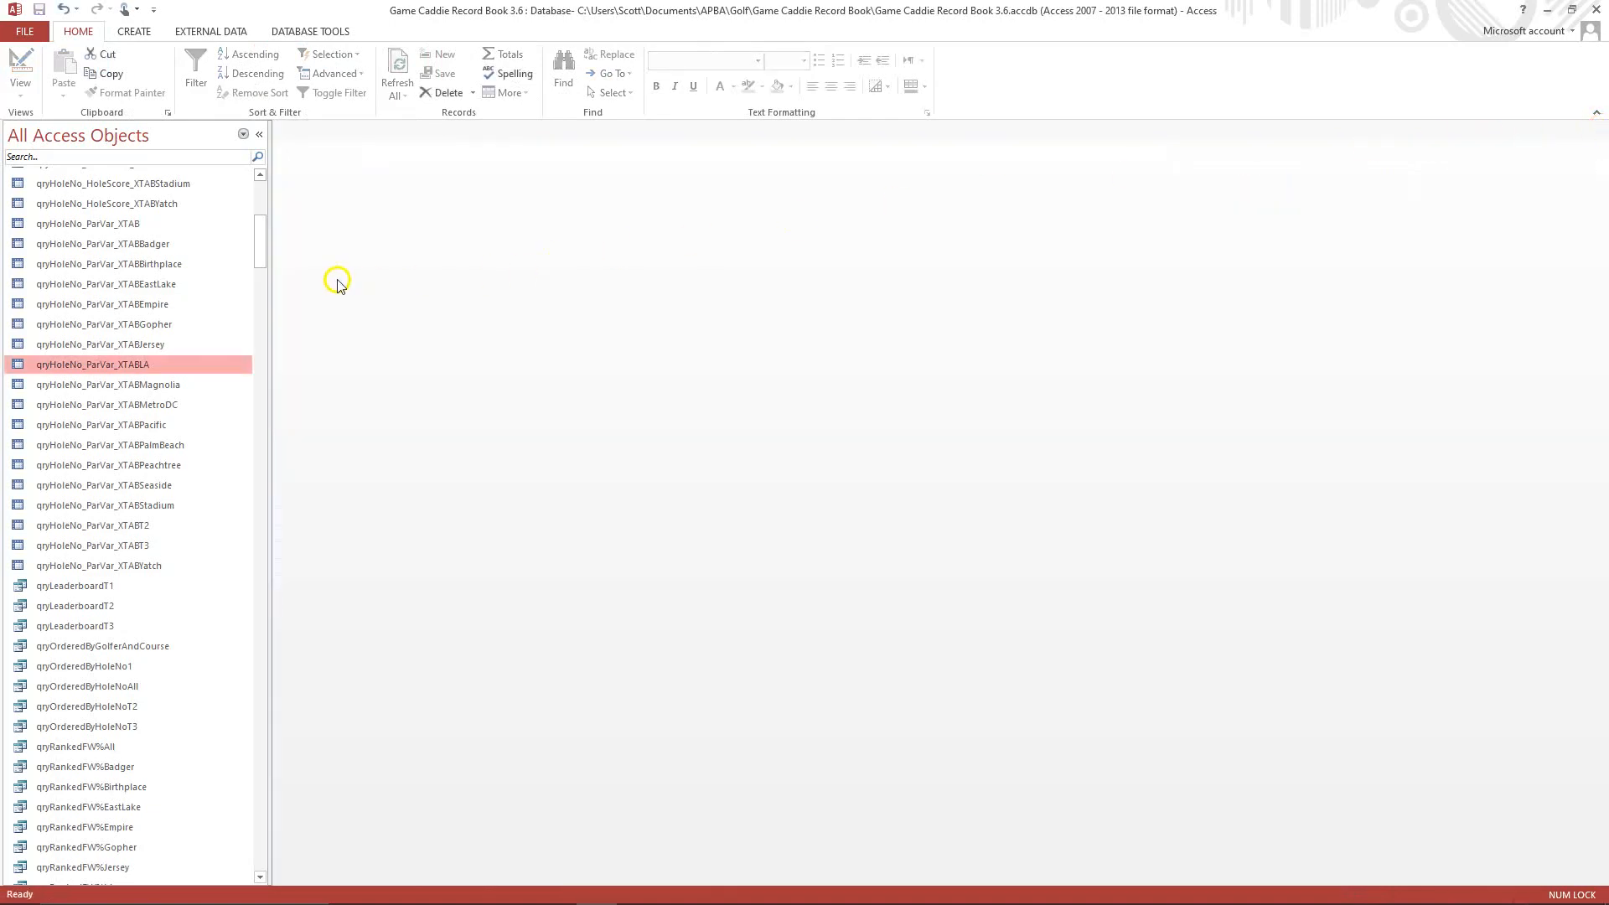
Copy the T99 - XMagnolia Putts Per Round Rankings report and paste it among the database's reports.
left_click_drag(258, 240, 264, 553)
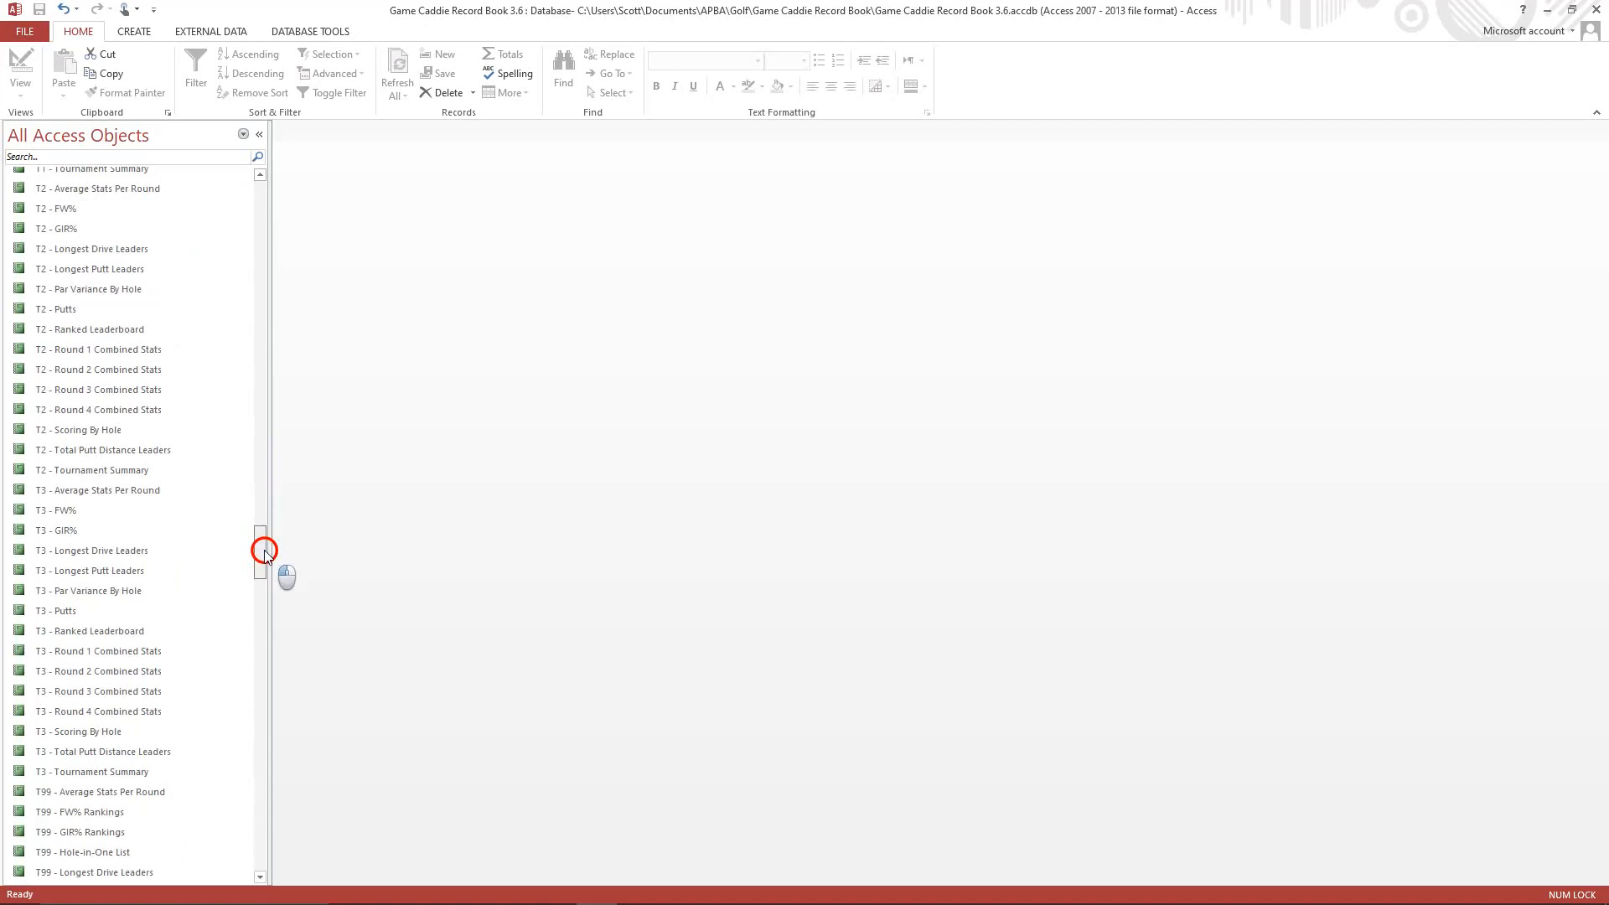
left_click_drag(264, 552, 281, 707)
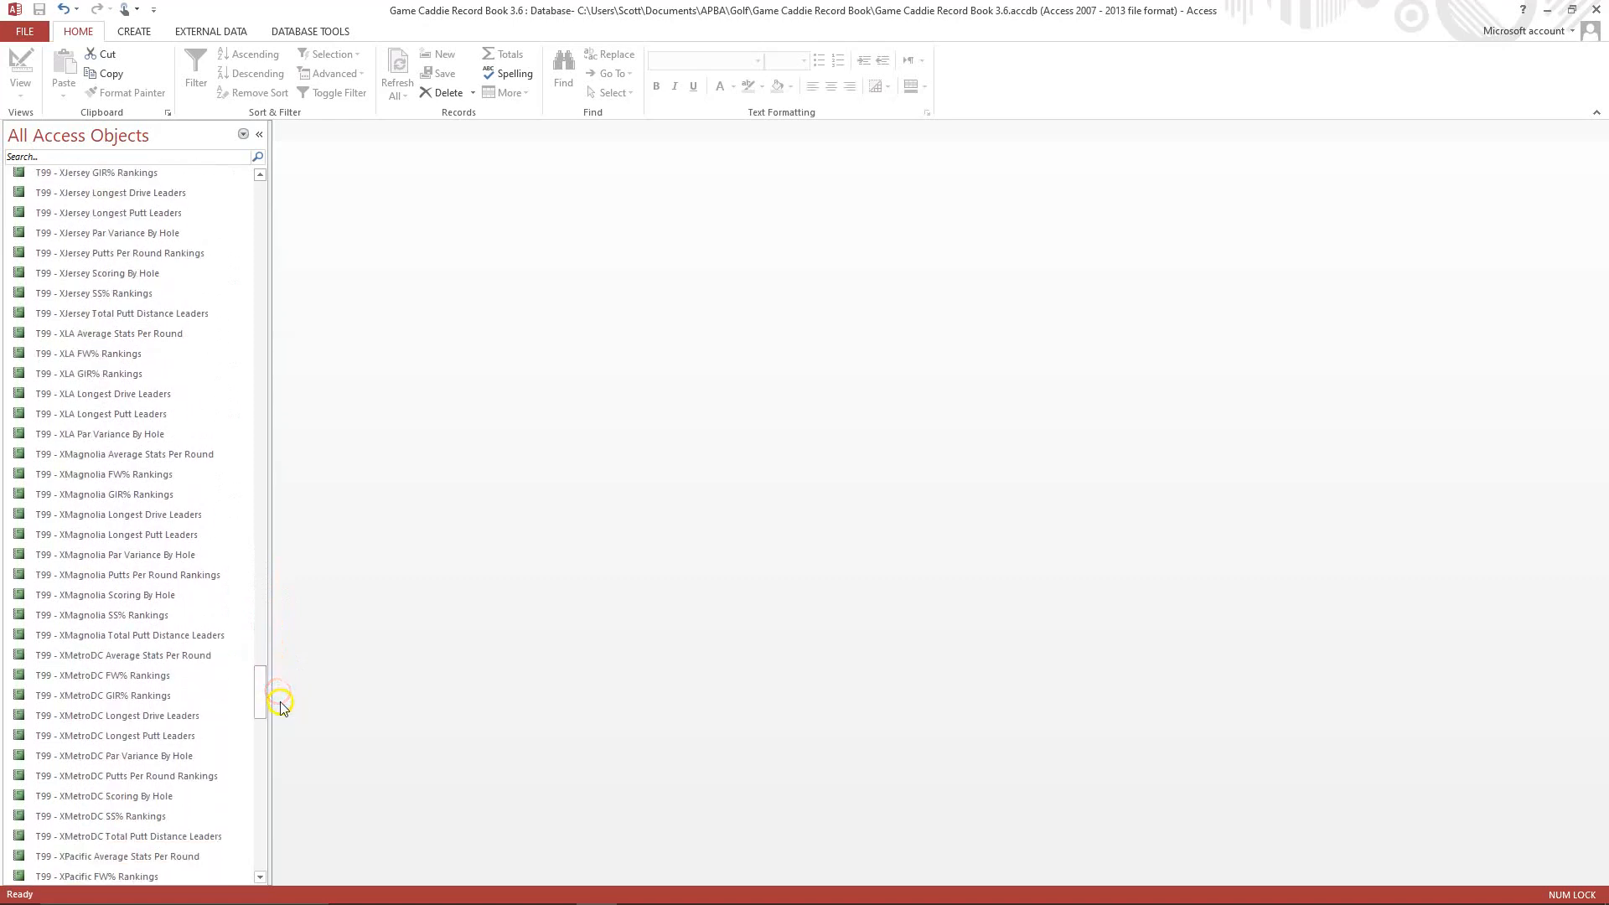
right_click(75, 578)
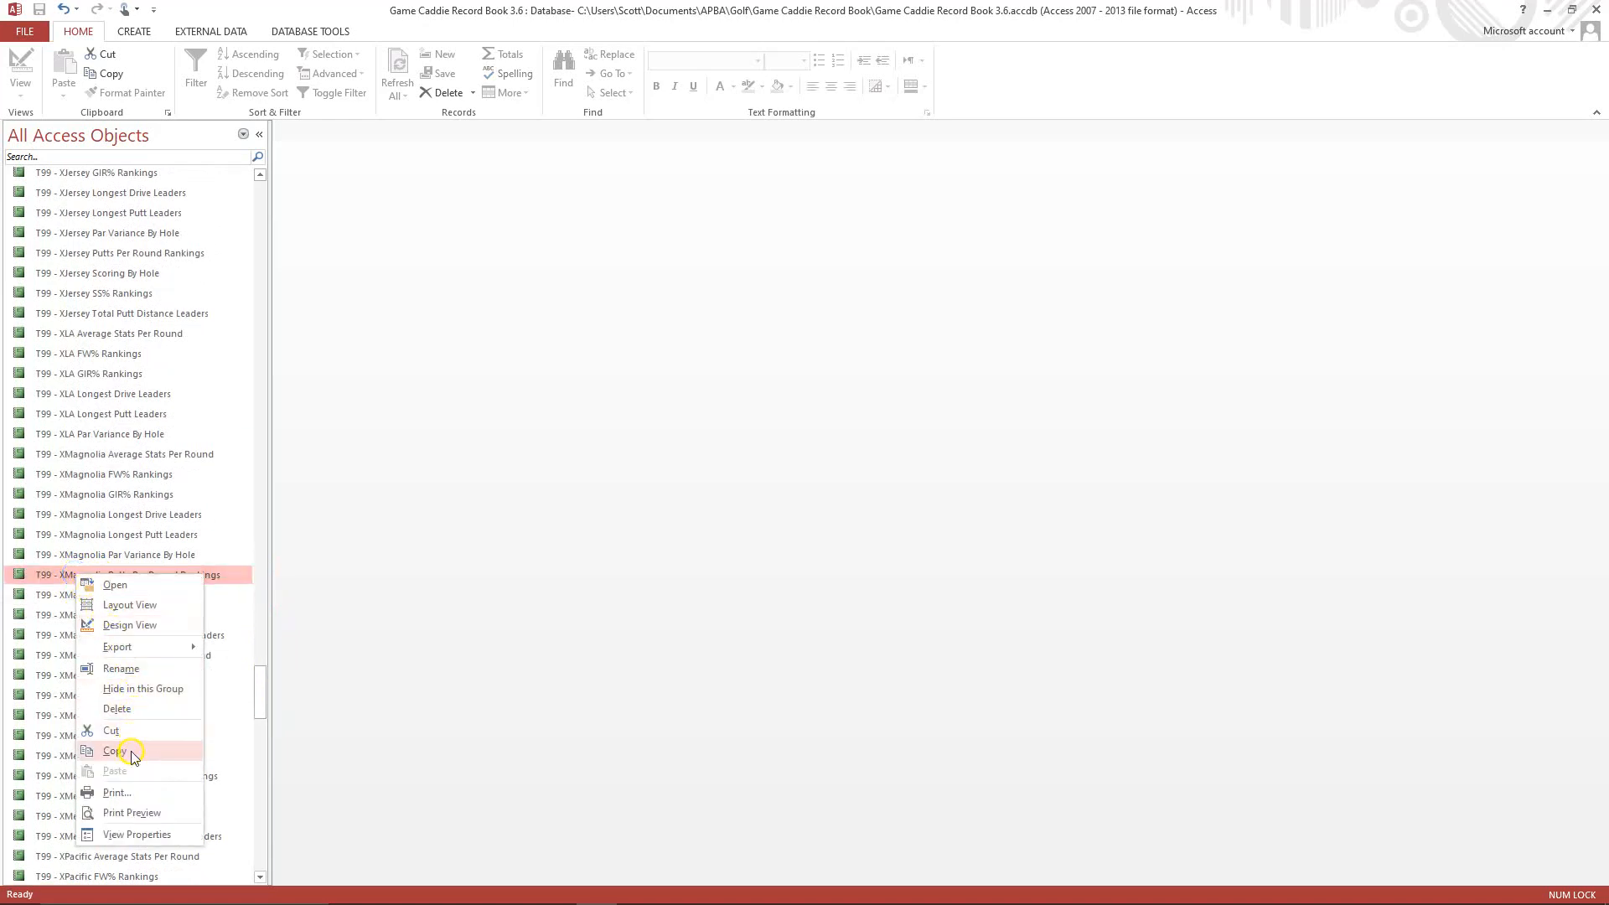
left_click(130, 751)
right_click(133, 656)
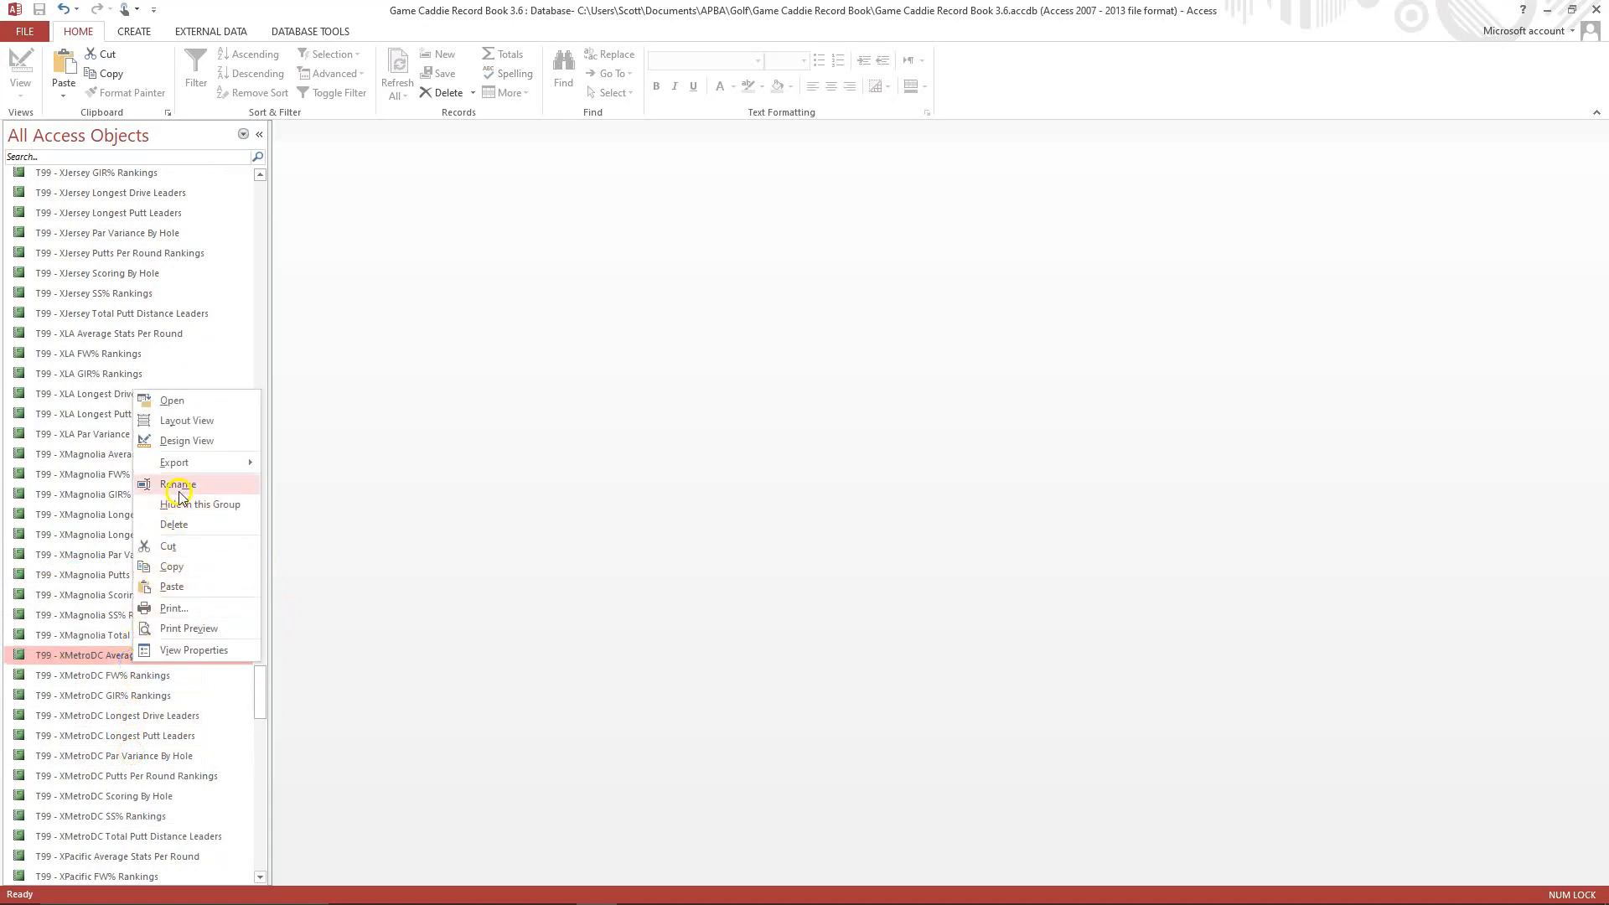
left_click(172, 587)
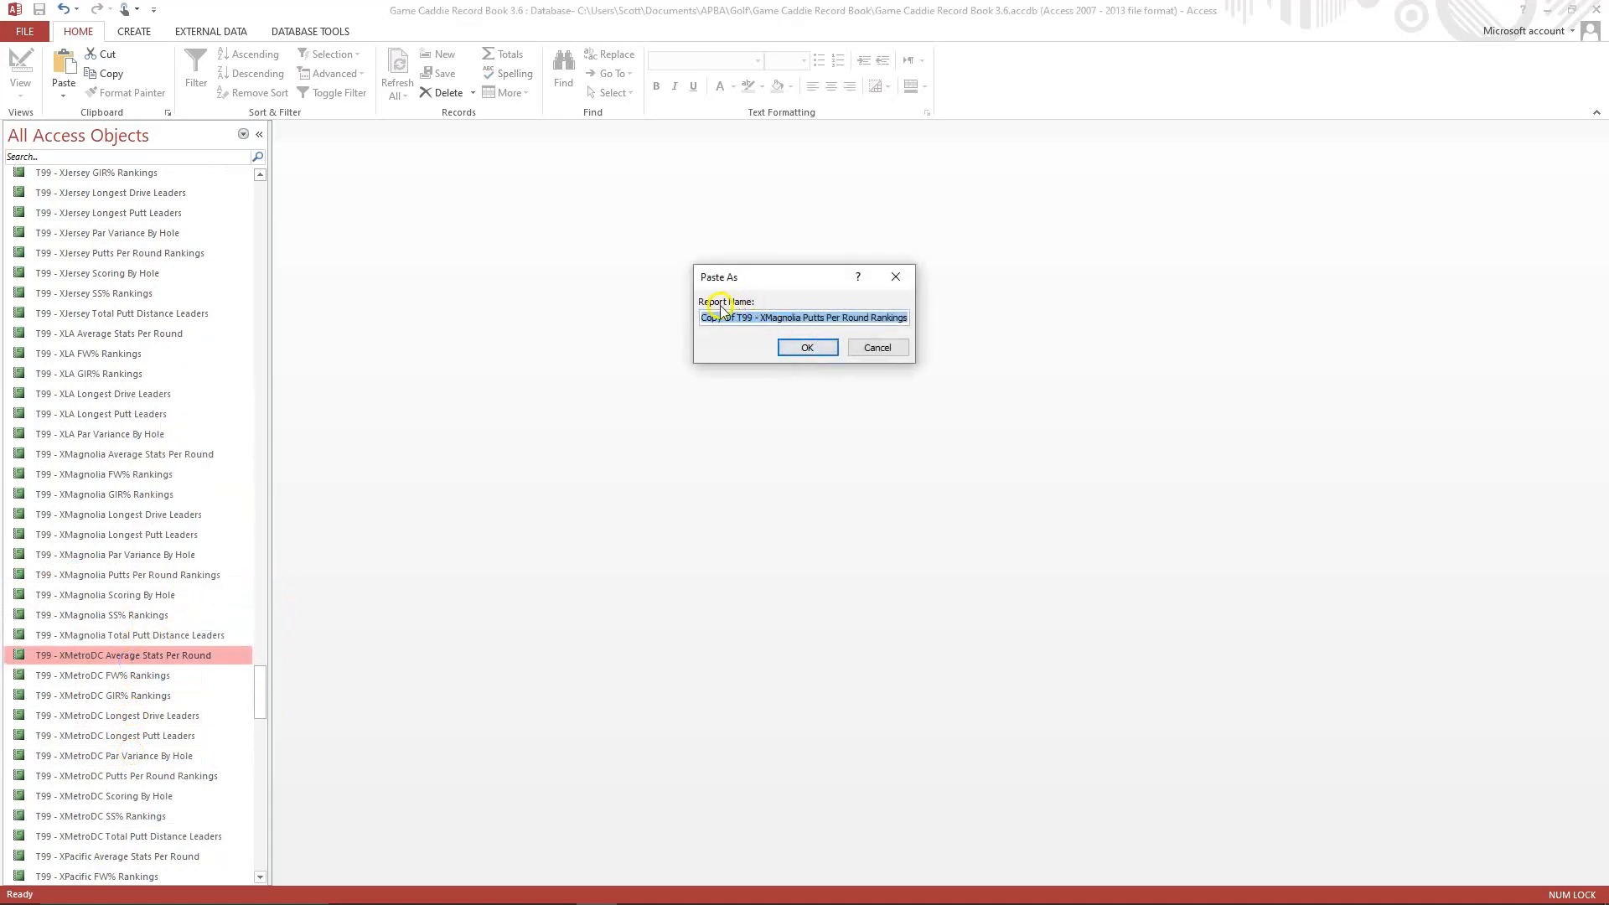
Name the pasted report T99 - XLA Putts Per Round Rankings and create it.
left_click(735, 320)
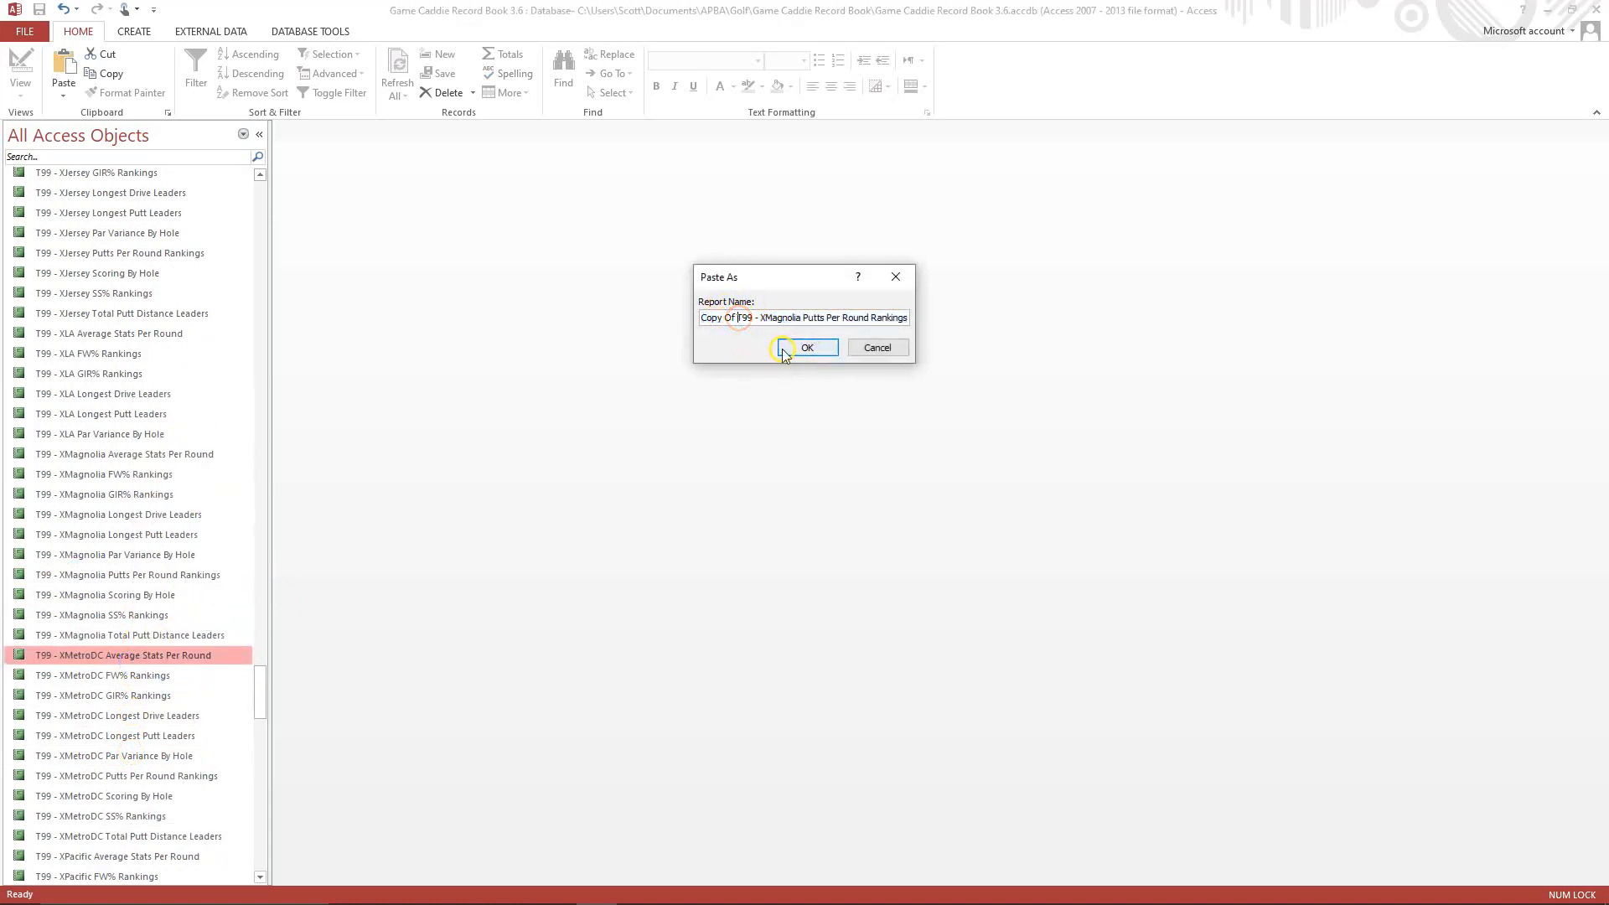
key("BackSpace")
key("BackSpace")
key("BackSpace")
key("BackSpace")
key("BackSpace")
key("BackSpace")
key("BackSpace")
key("BackSpace")
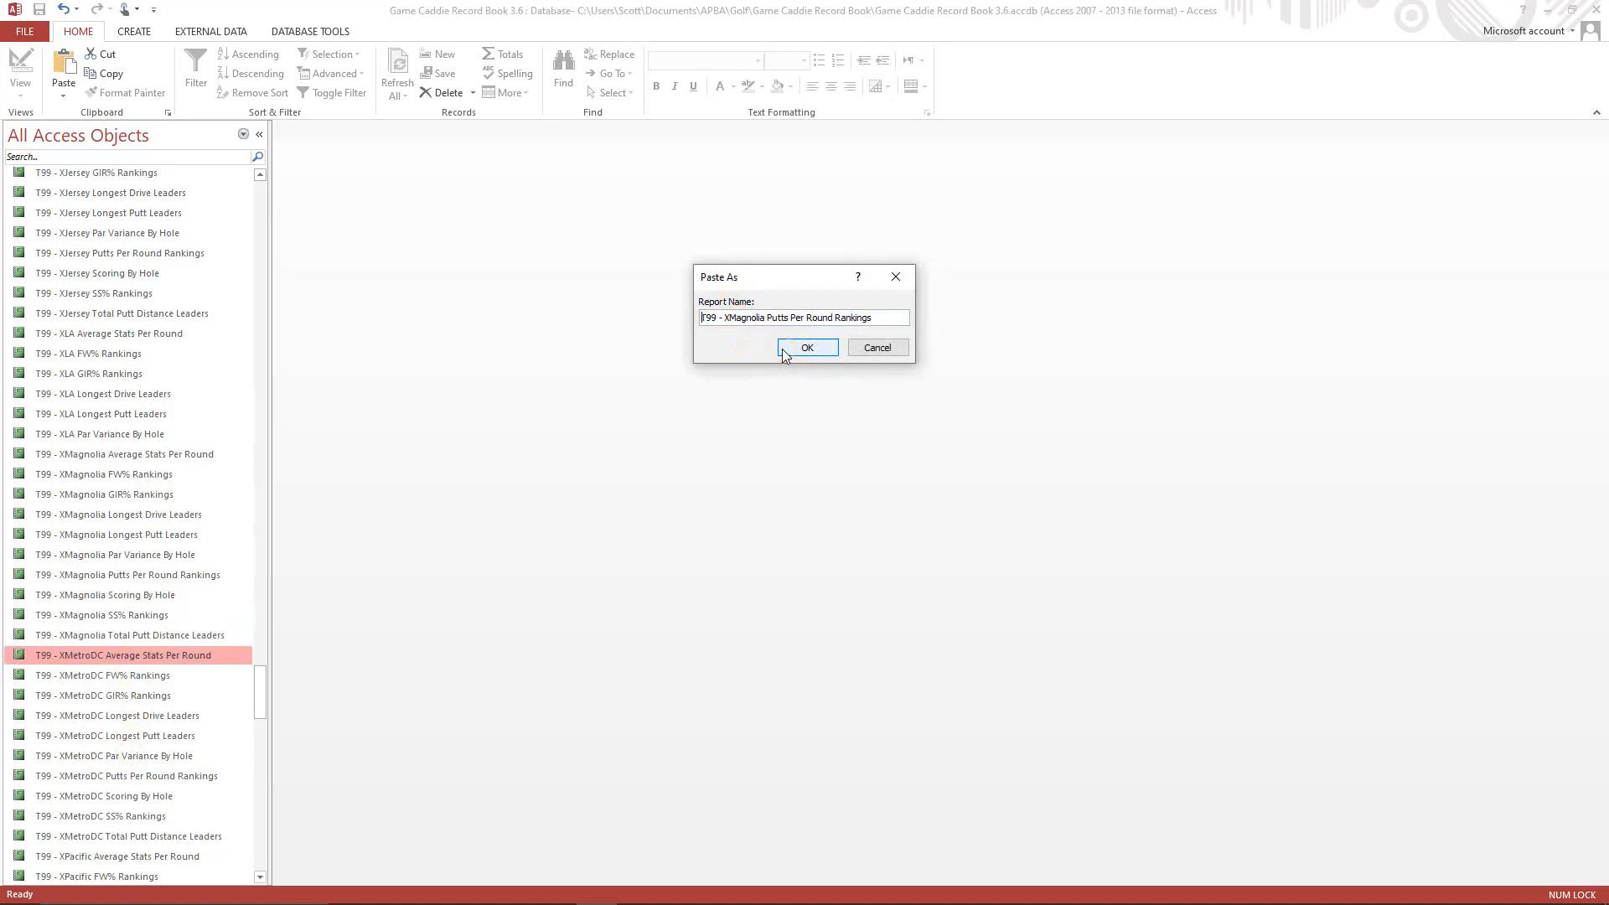
left_click(736, 314)
key("Delete")
key("Delete")
key("Delete")
key("Delete")
key("Delete")
key("Delete")
key("Delete")
key("Delete")
key("Delete")
type("LA")
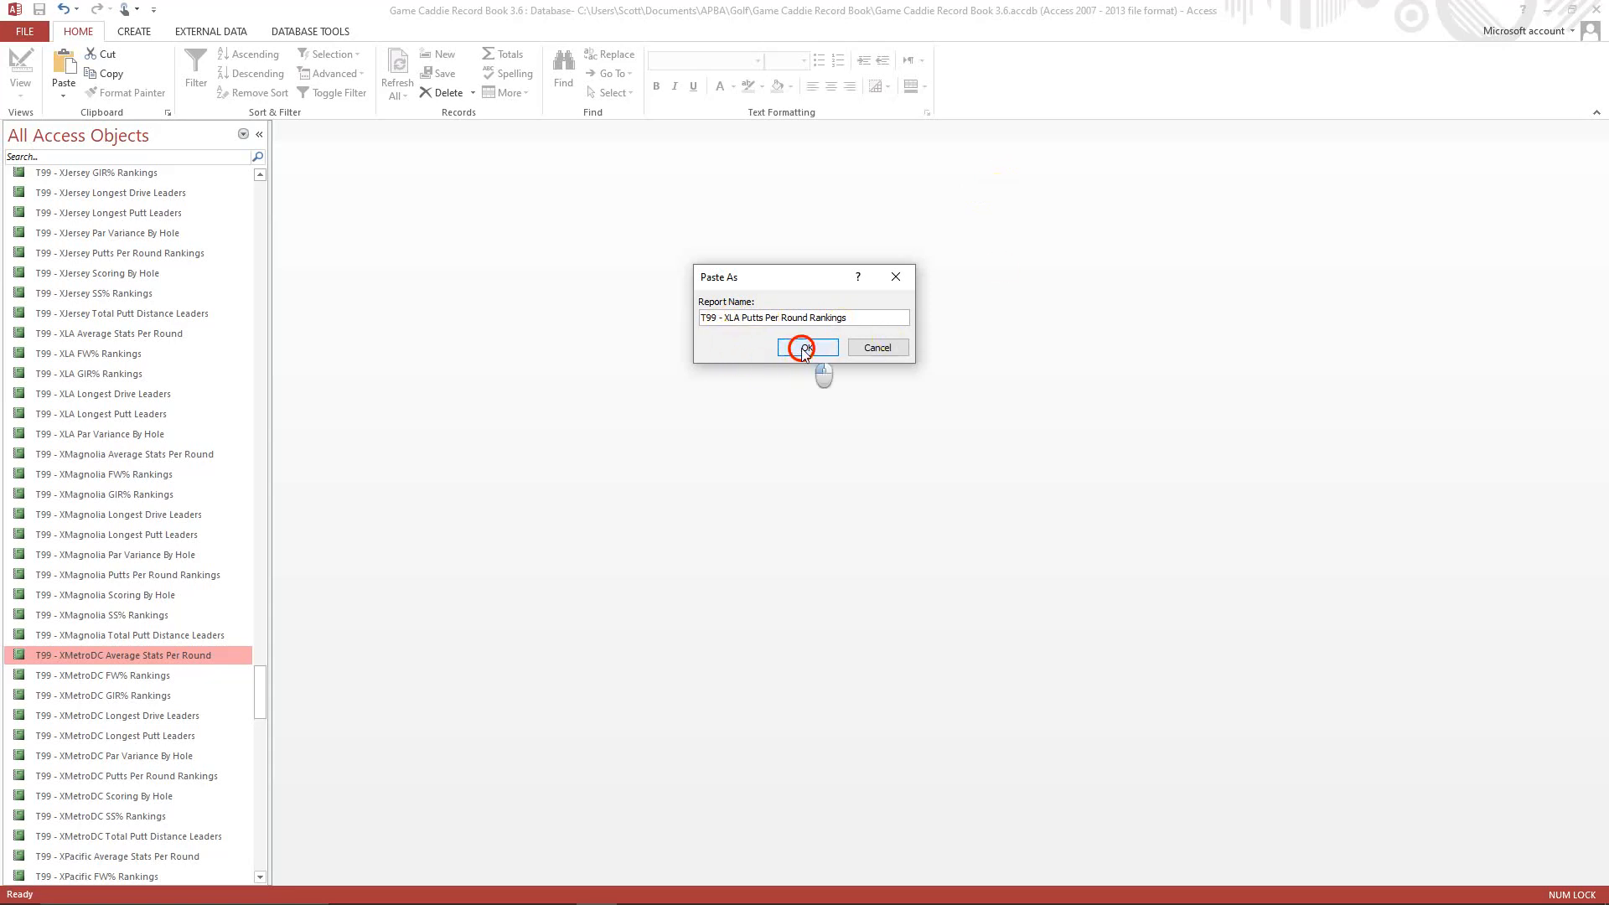
left_click(807, 347)
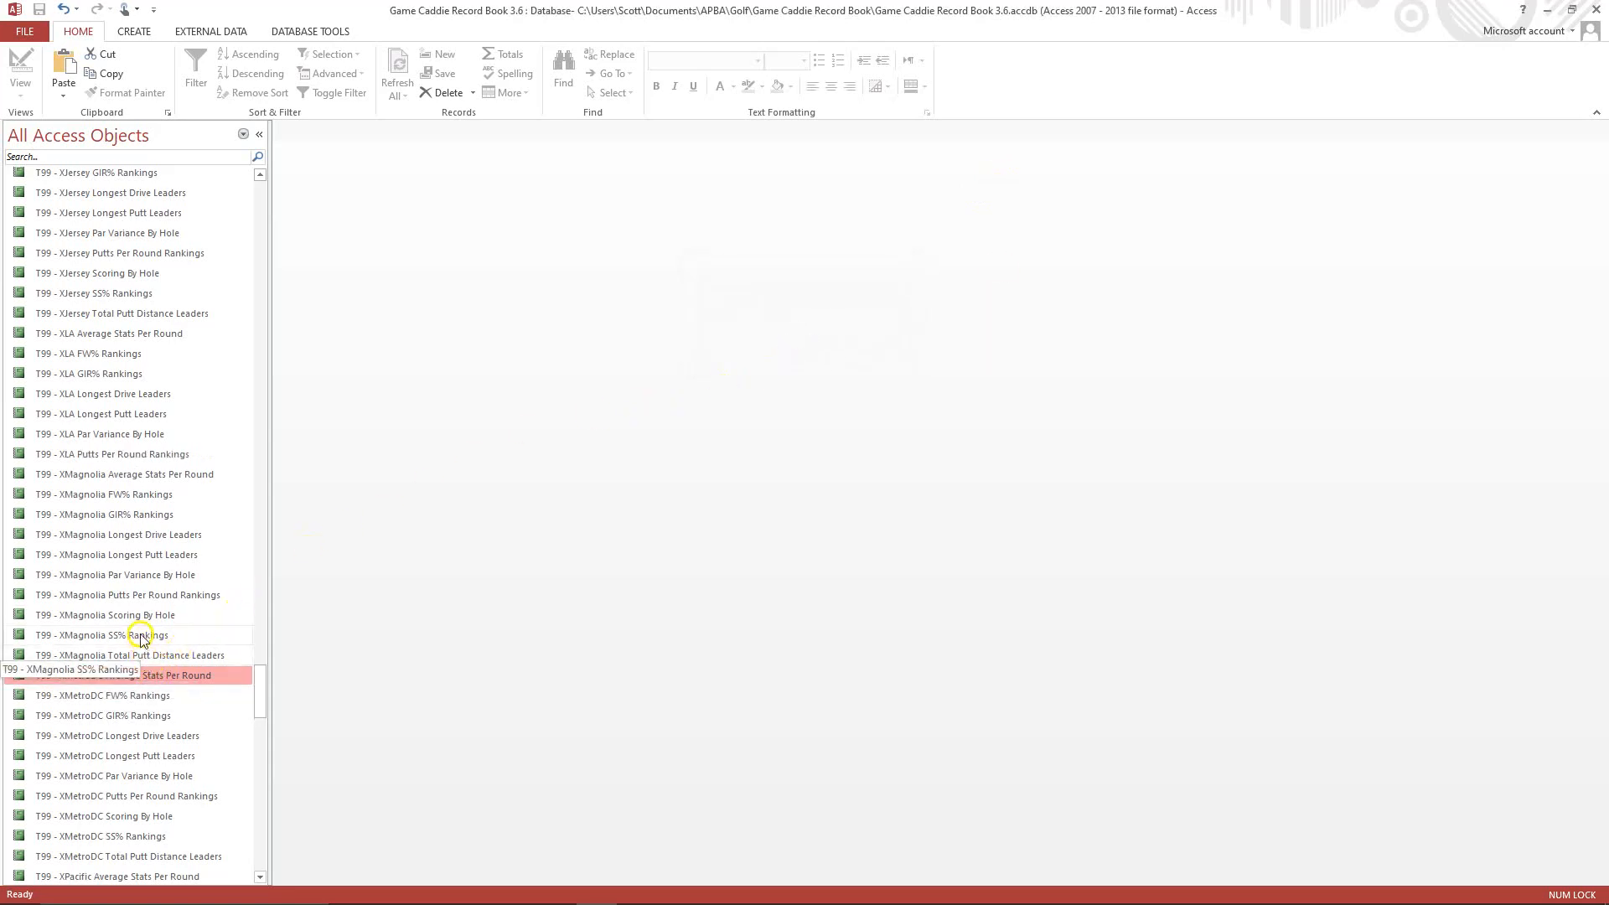
Open the T99 - XLA Putts Per Round Rankings report in Design View and change the header's course label to Los Angeles.
right_click(139, 456)
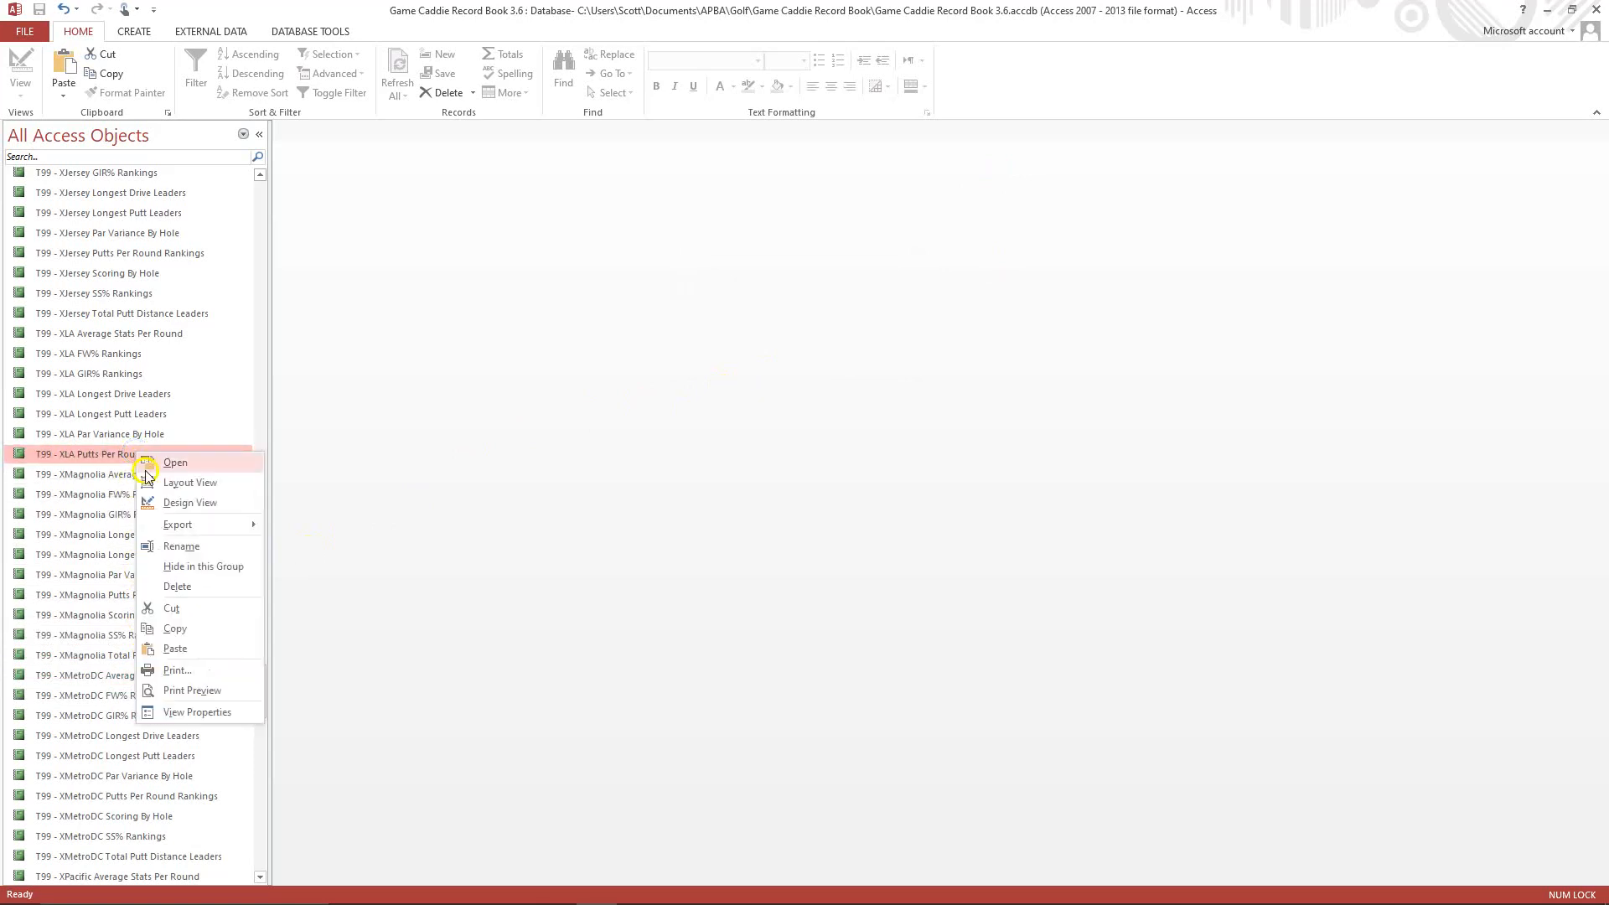
left_click(170, 506)
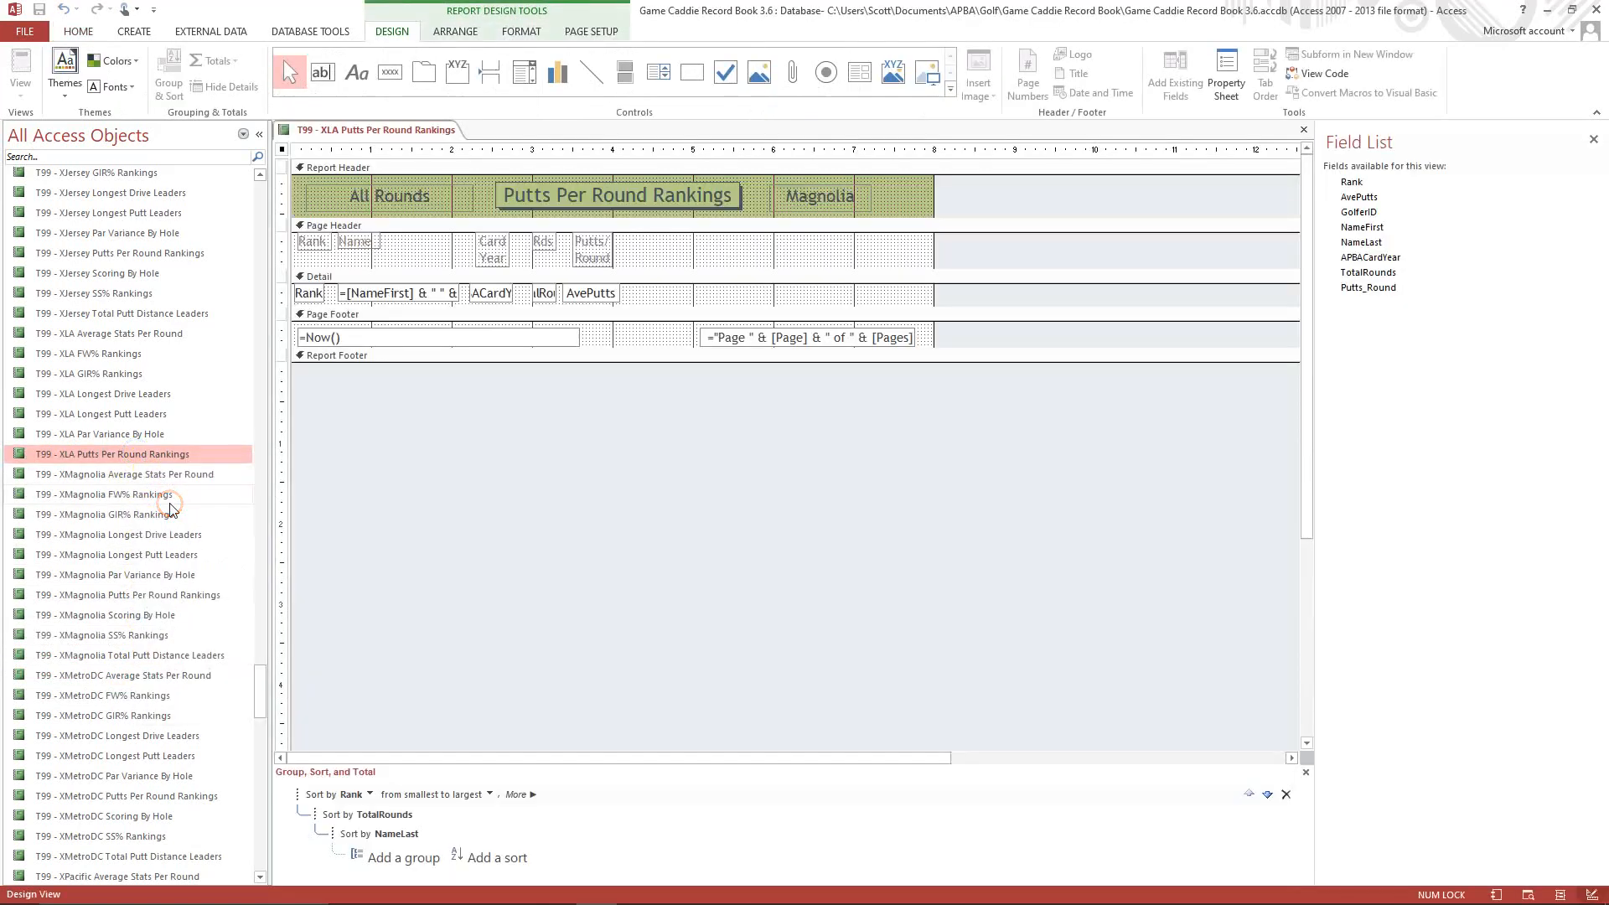
left_click(788, 196)
left_click(786, 198)
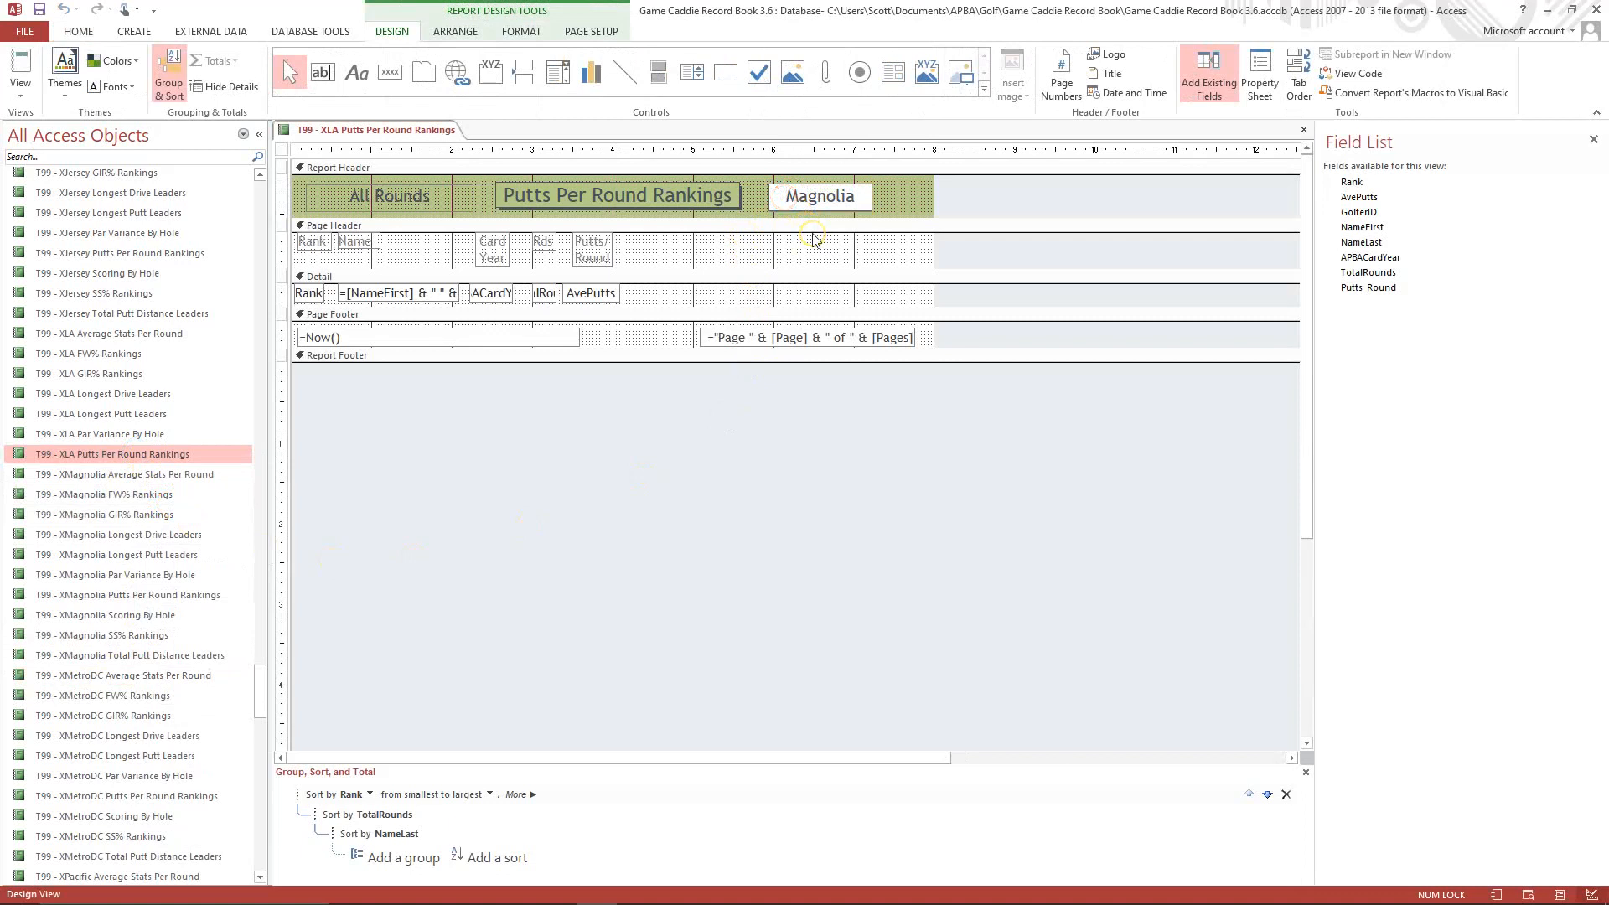
key("Delete")
key("Delete")
type("Los Angeles")
left_click(899, 196)
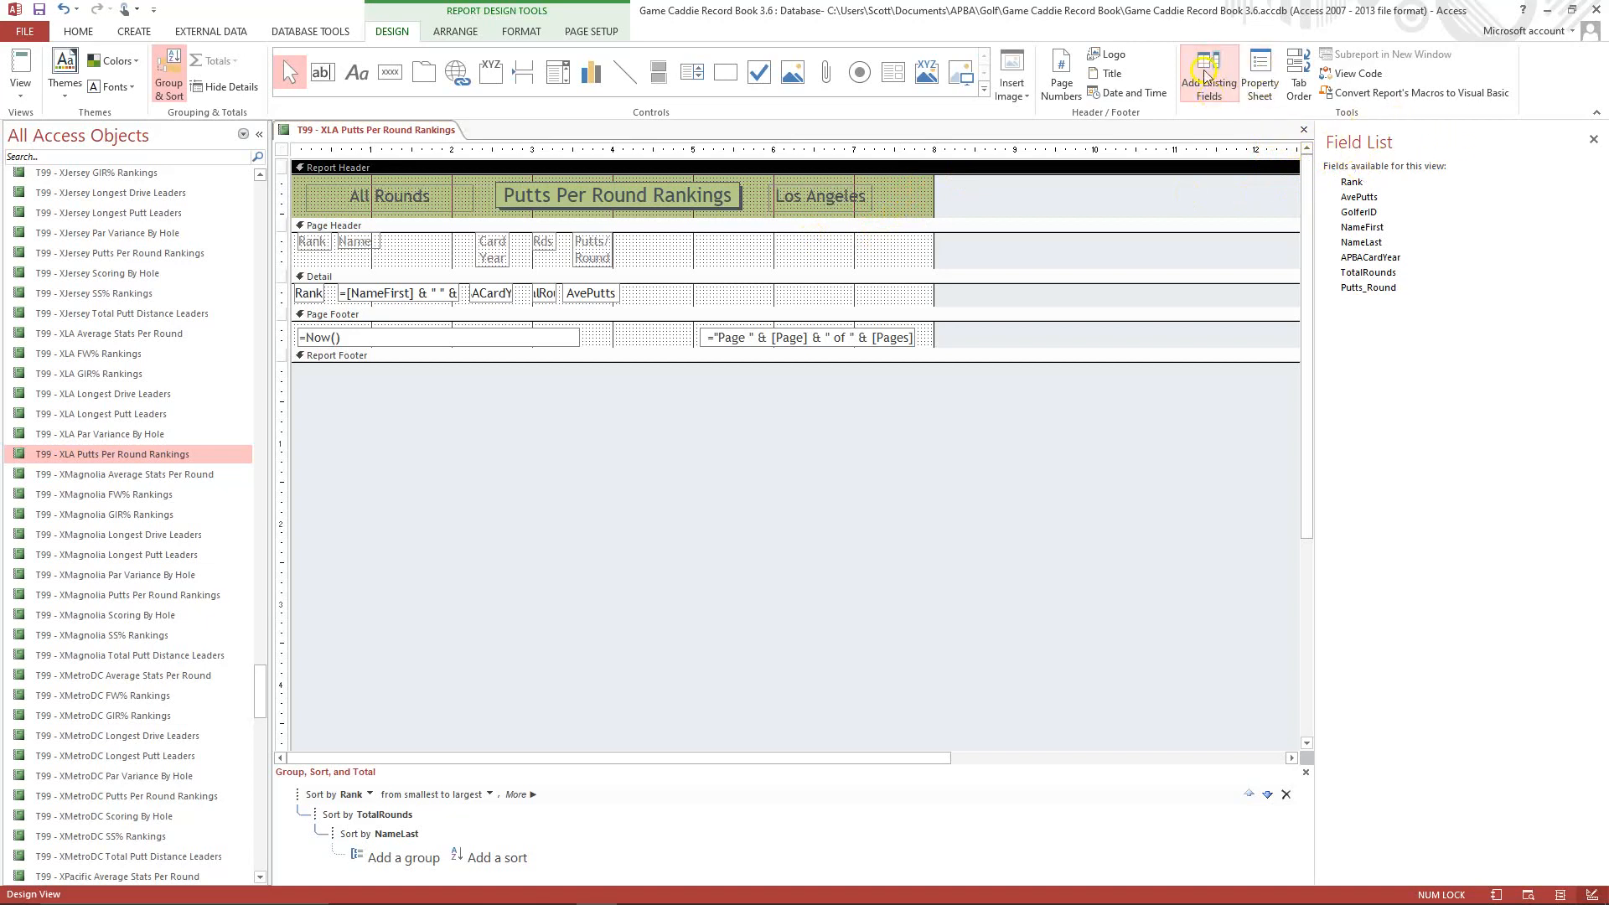
Set the report's Caption property to T99 - XLA Putts Per Round Rankings.
left_click(1266, 74)
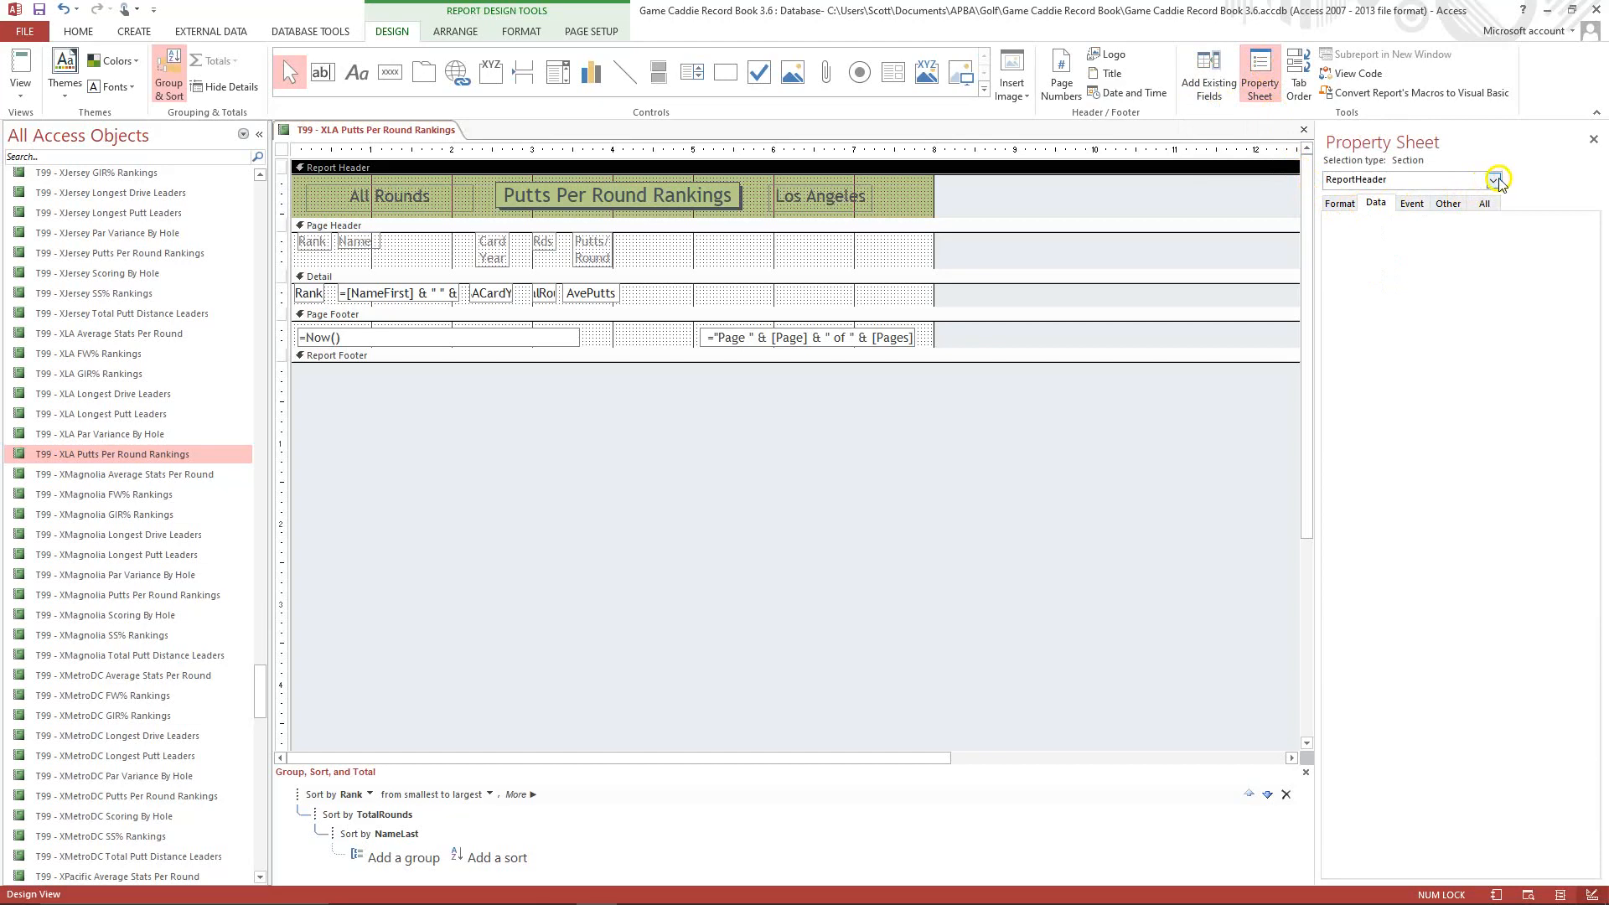
left_click(1495, 180)
left_click(1358, 339)
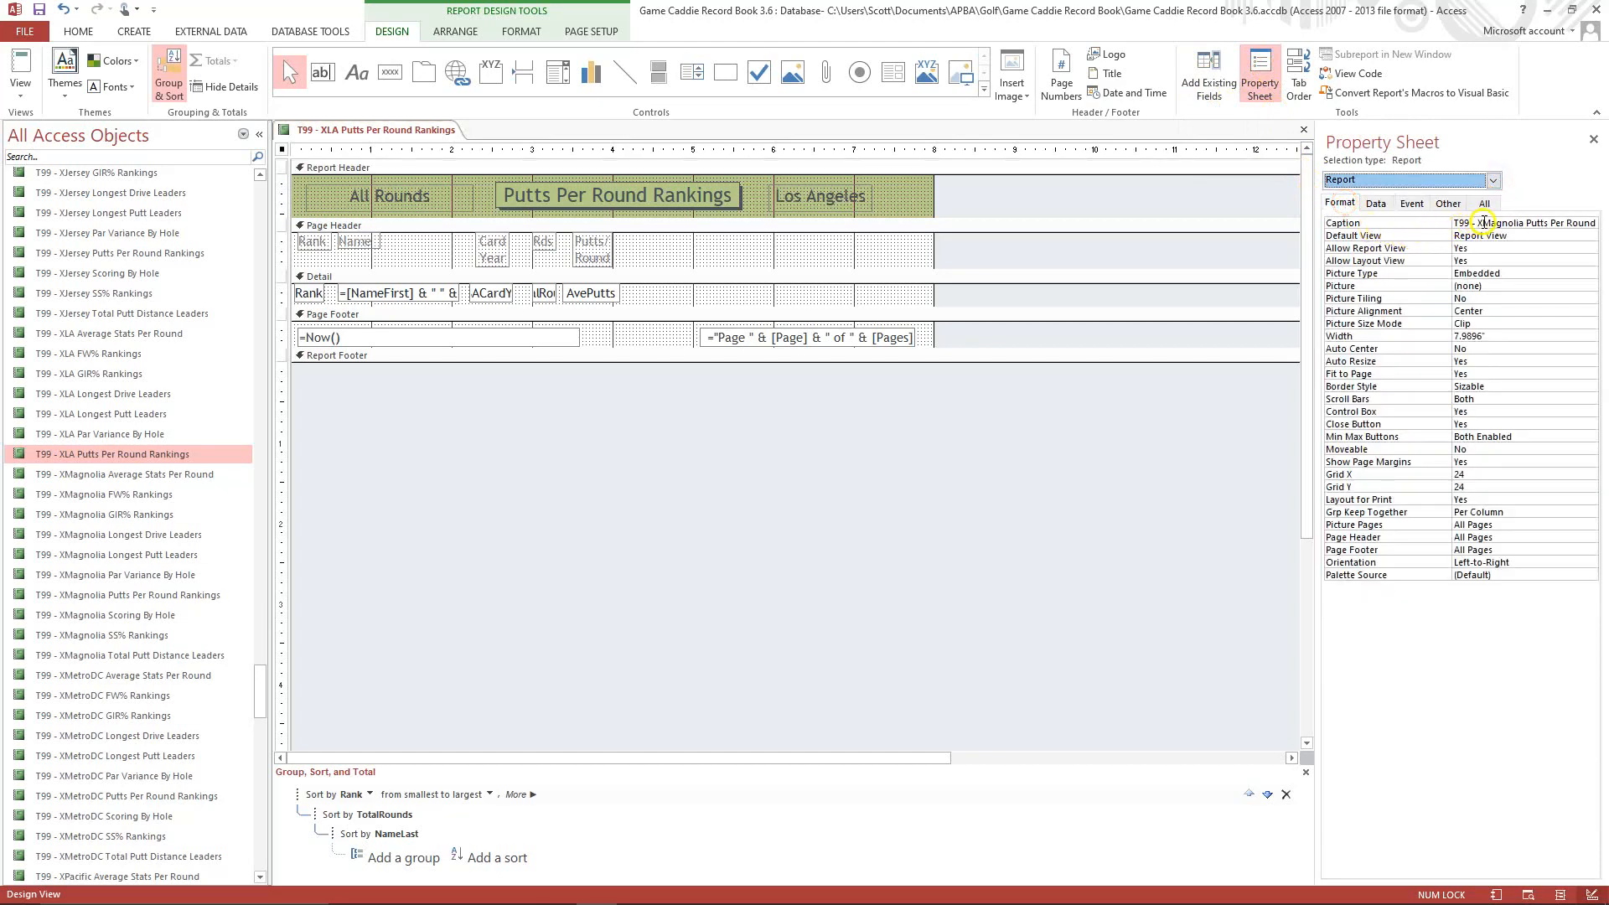
left_click(1483, 222)
key("Delete")
key("Delete")
key("Delete")
key("Delete")
key("Delete")
key("Delete")
key("Delete")
key("Delete")
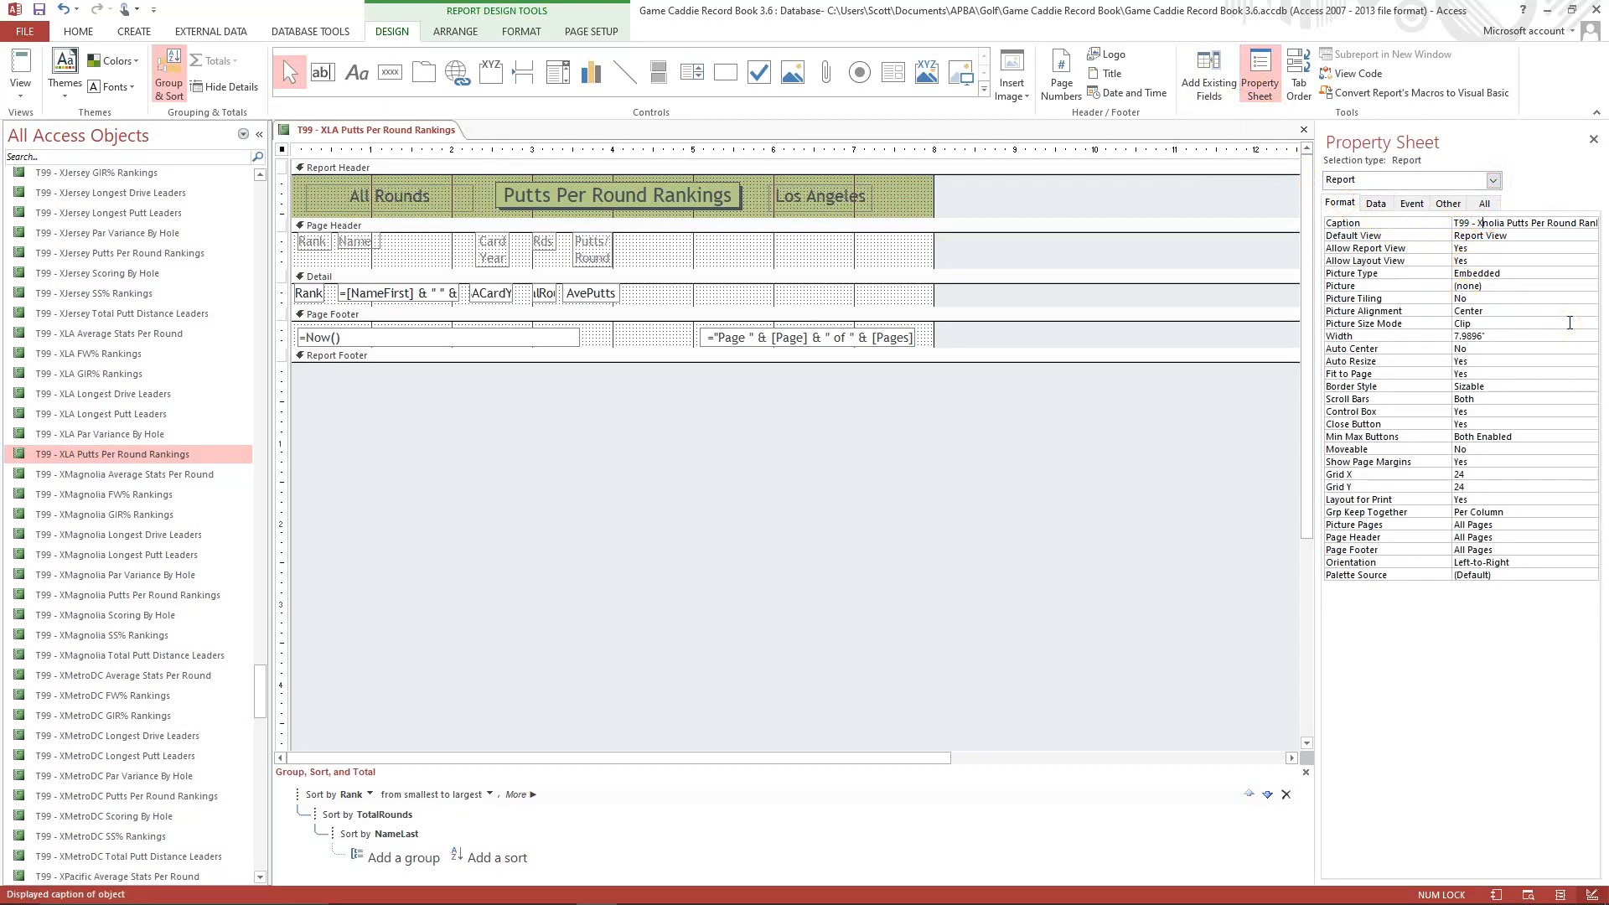
type("LA")
left_click(1513, 235)
Set the report's Record Source to qryRankedPuttsLA.
left_click(1371, 206)
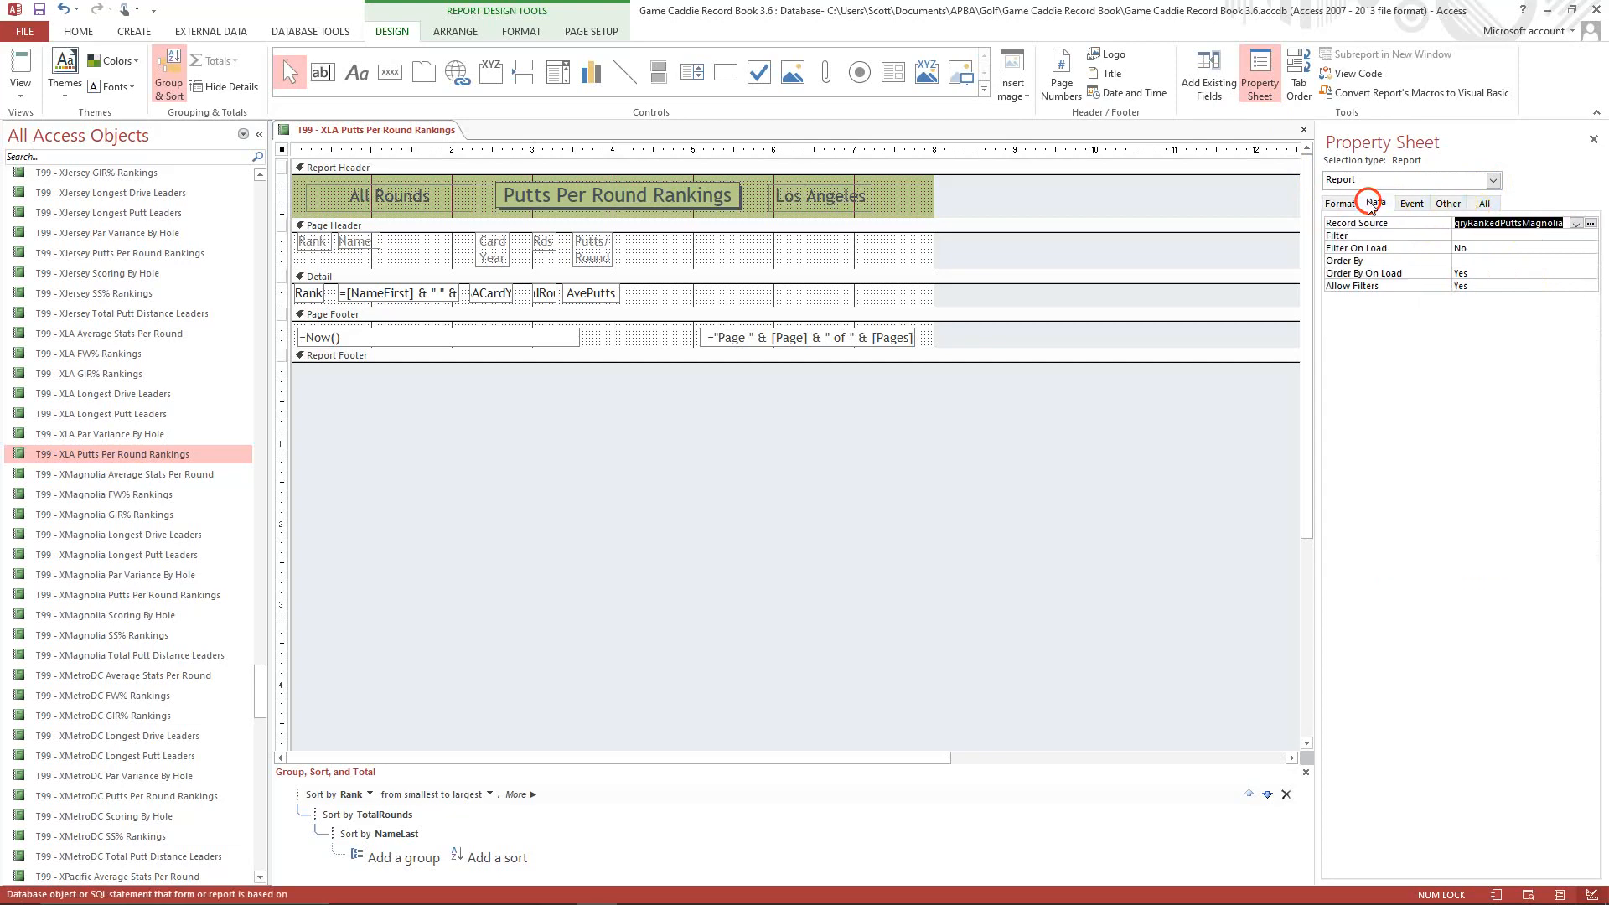
left_click(1525, 225)
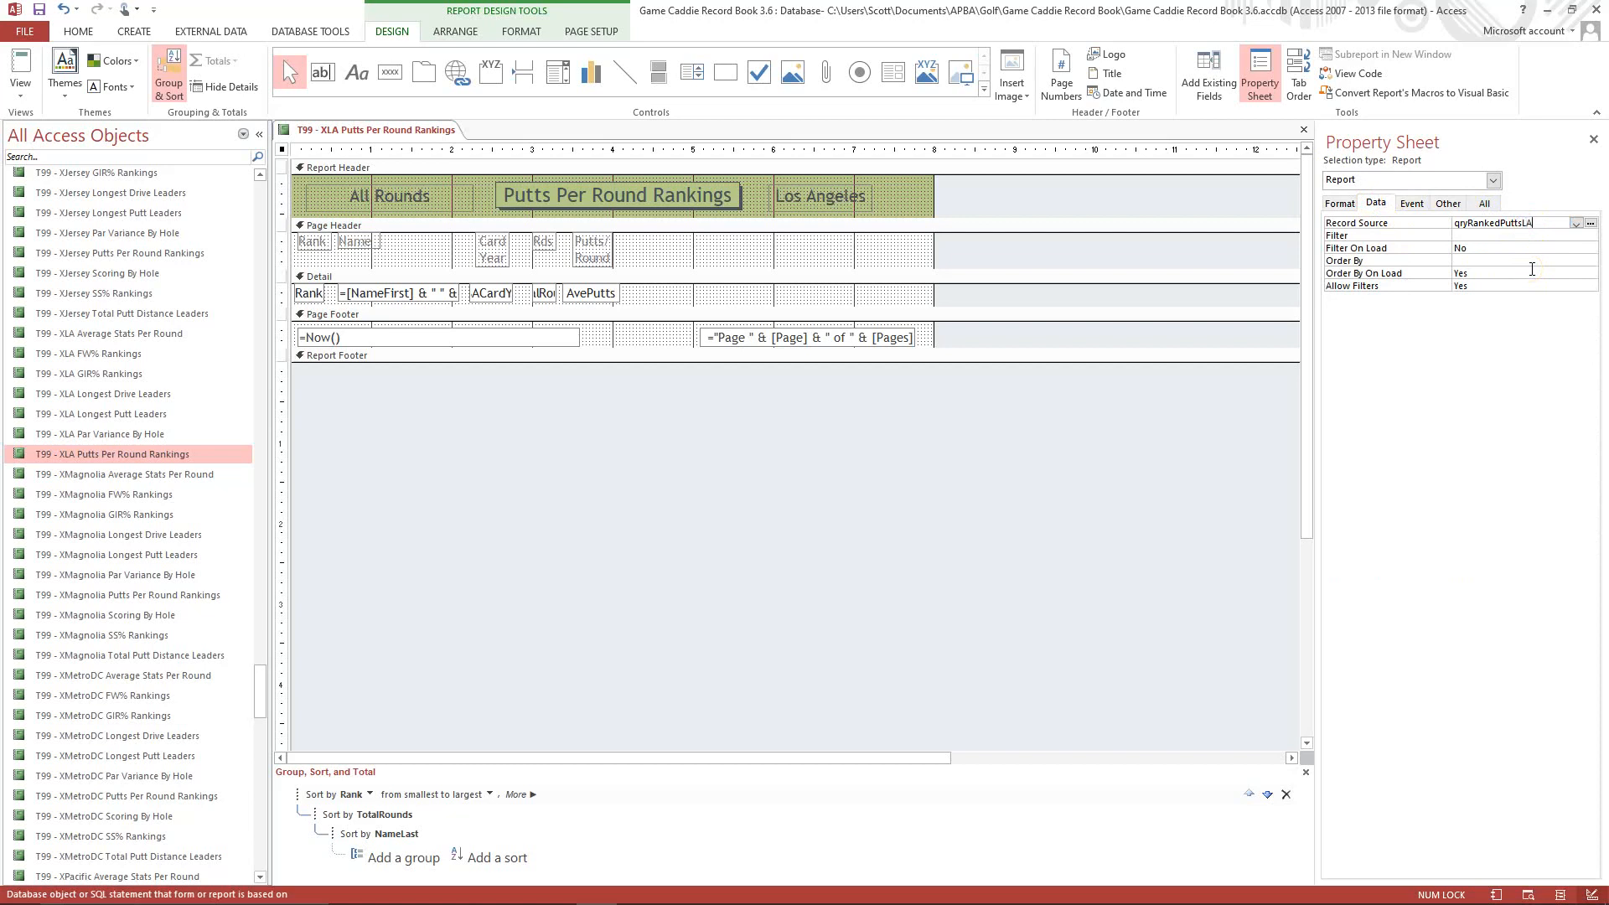
left_click(1523, 235)
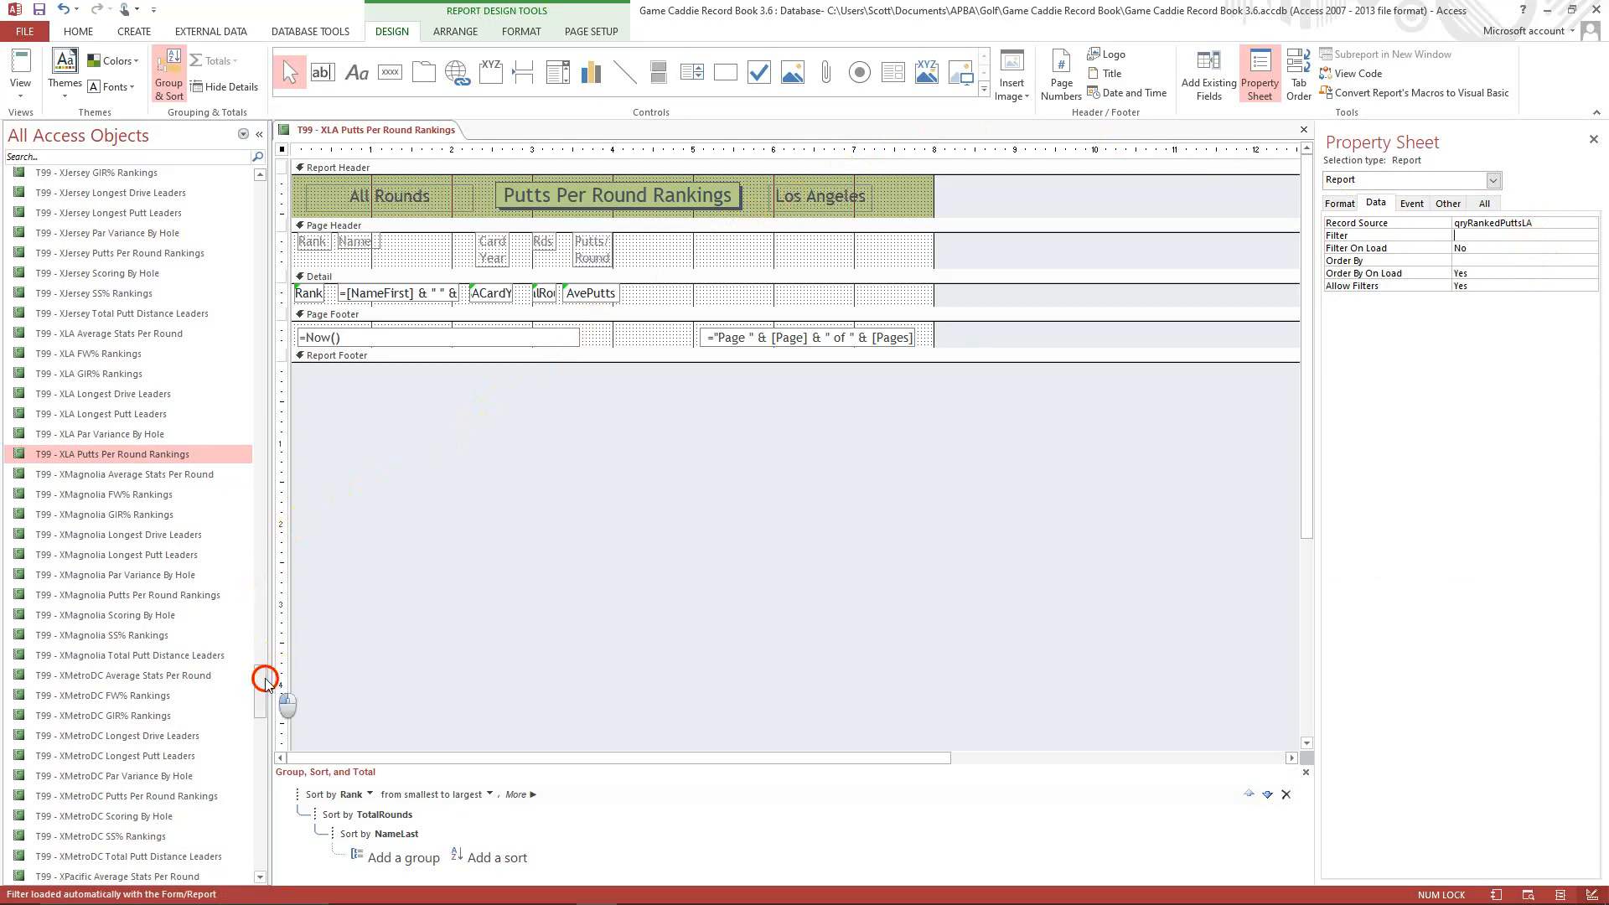
Copy the qryRankedPuttsMagnolia query and paste it among the database's queries.
left_click_drag(260, 690, 259, 387)
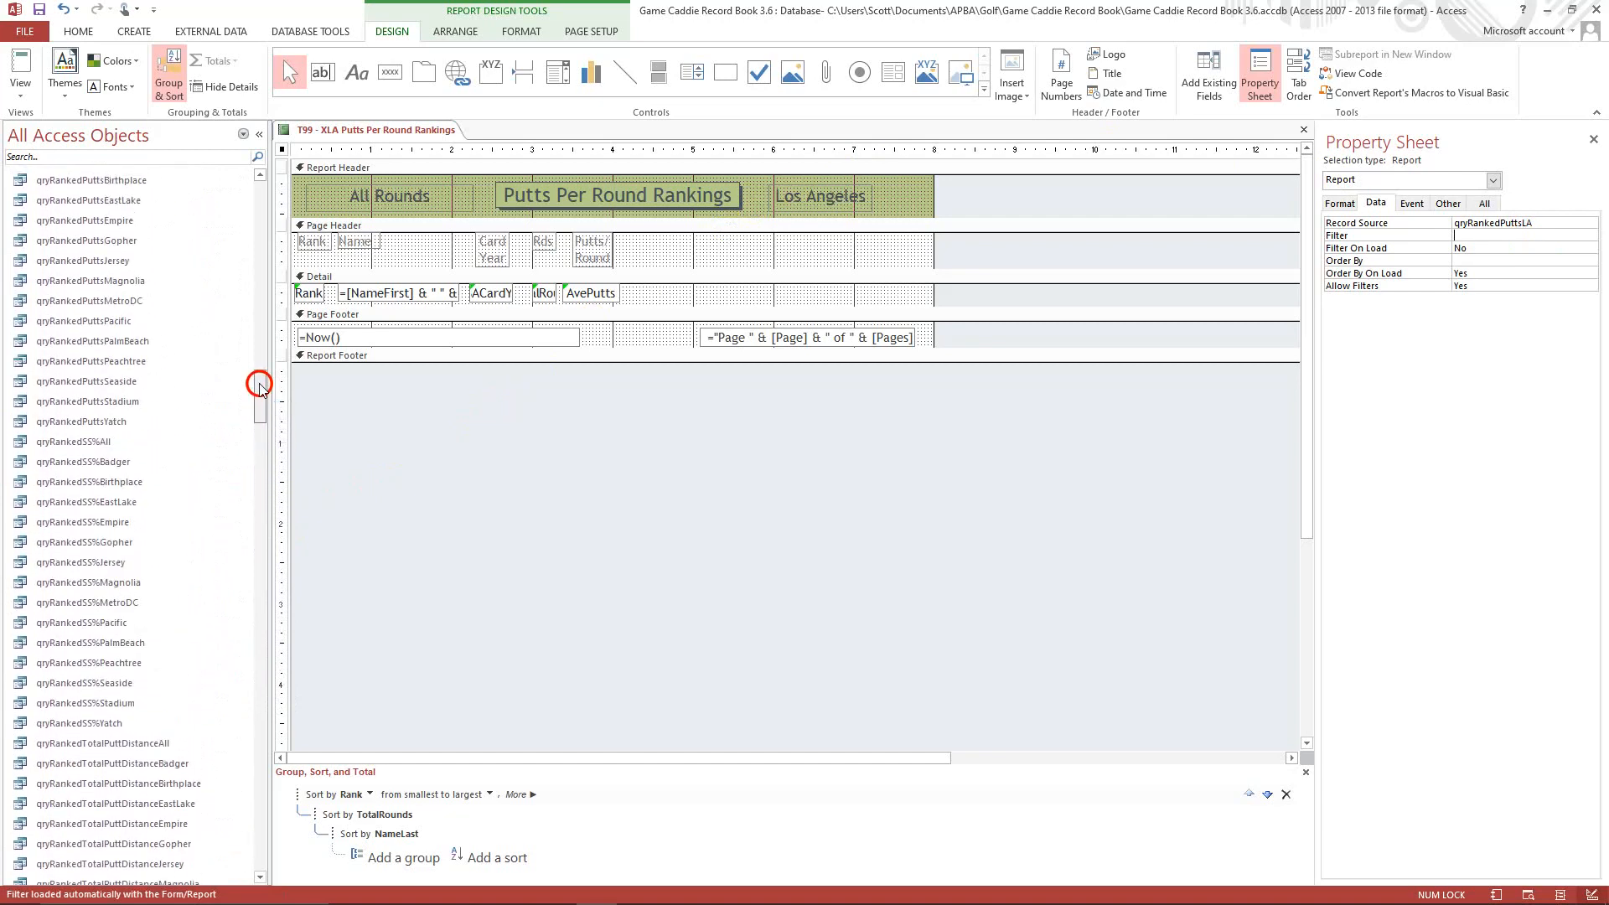
right_click(138, 281)
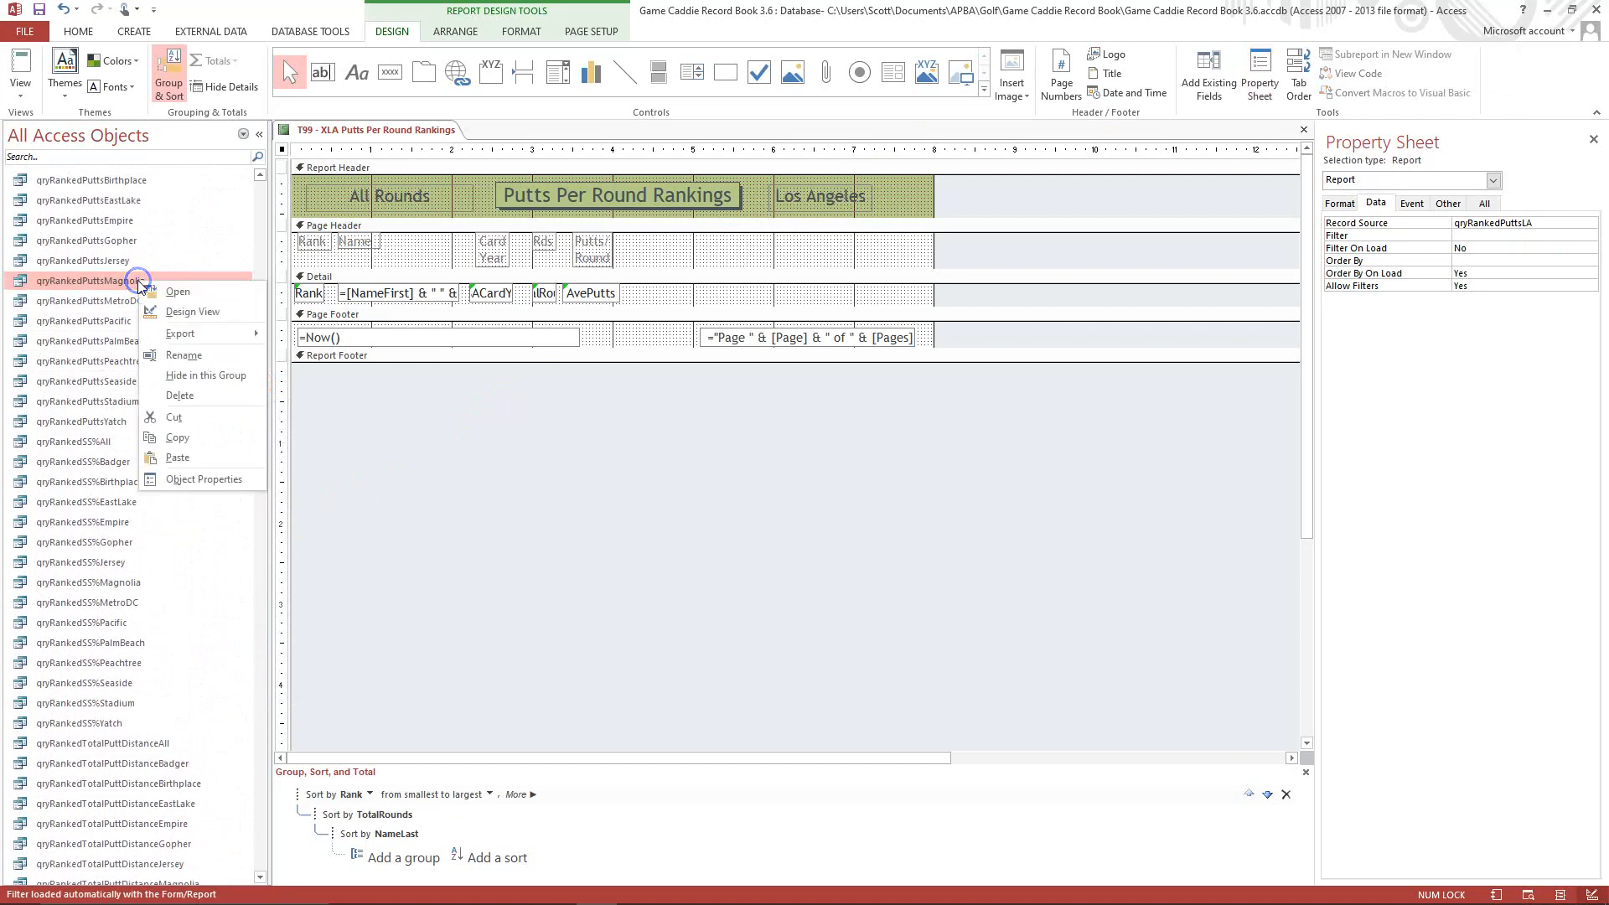
left_click(187, 437)
left_click(164, 362)
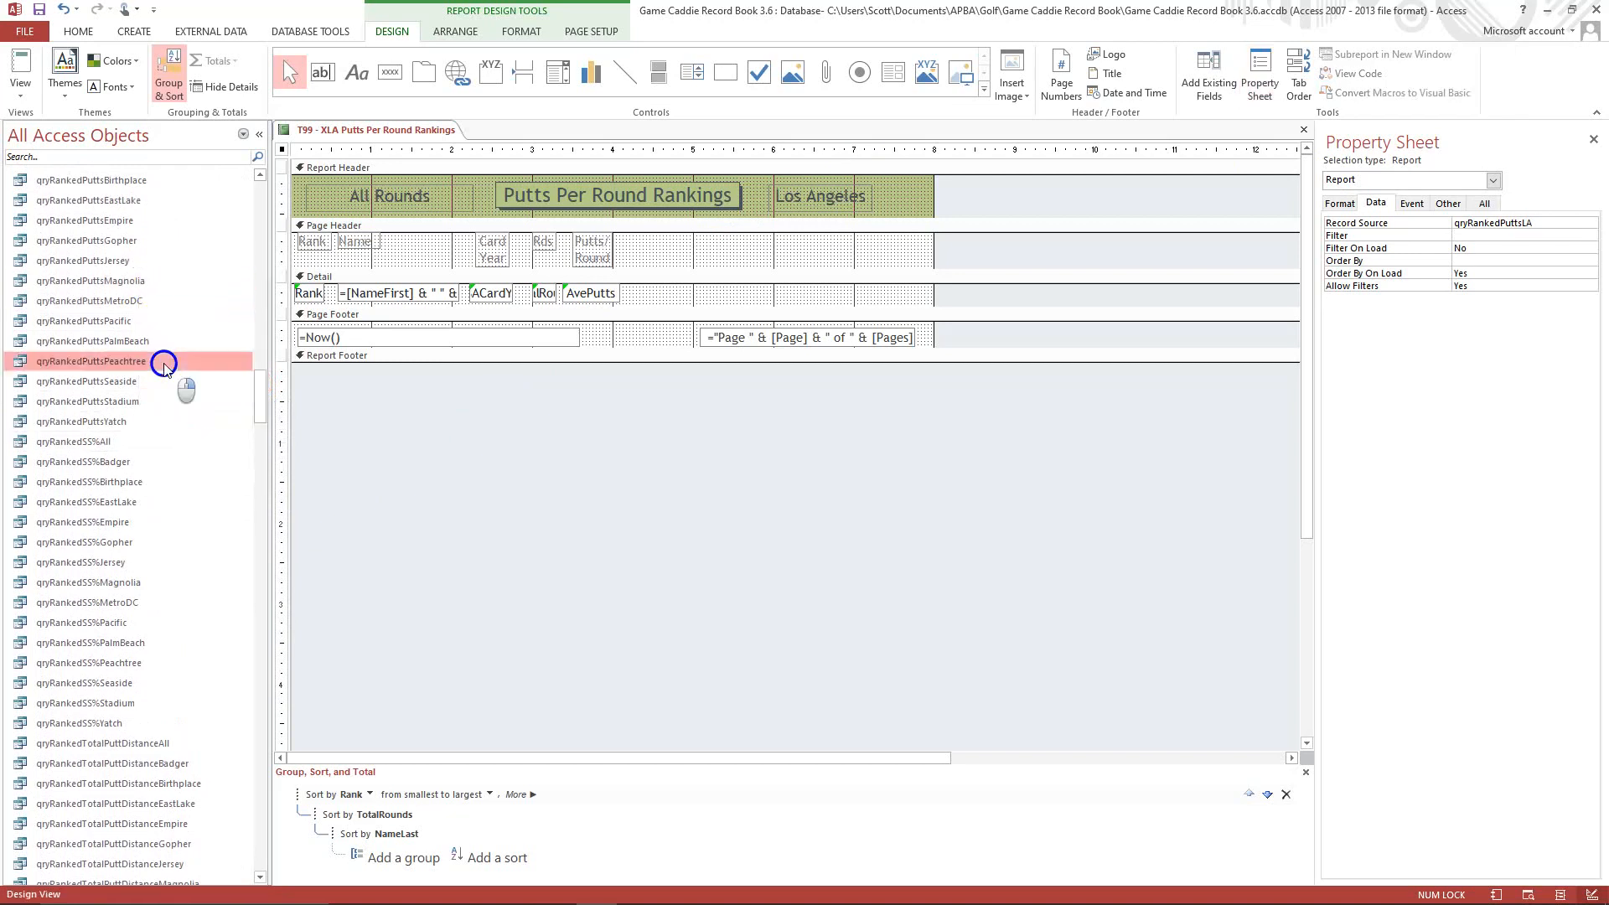
right_click(164, 365)
left_click(198, 539)
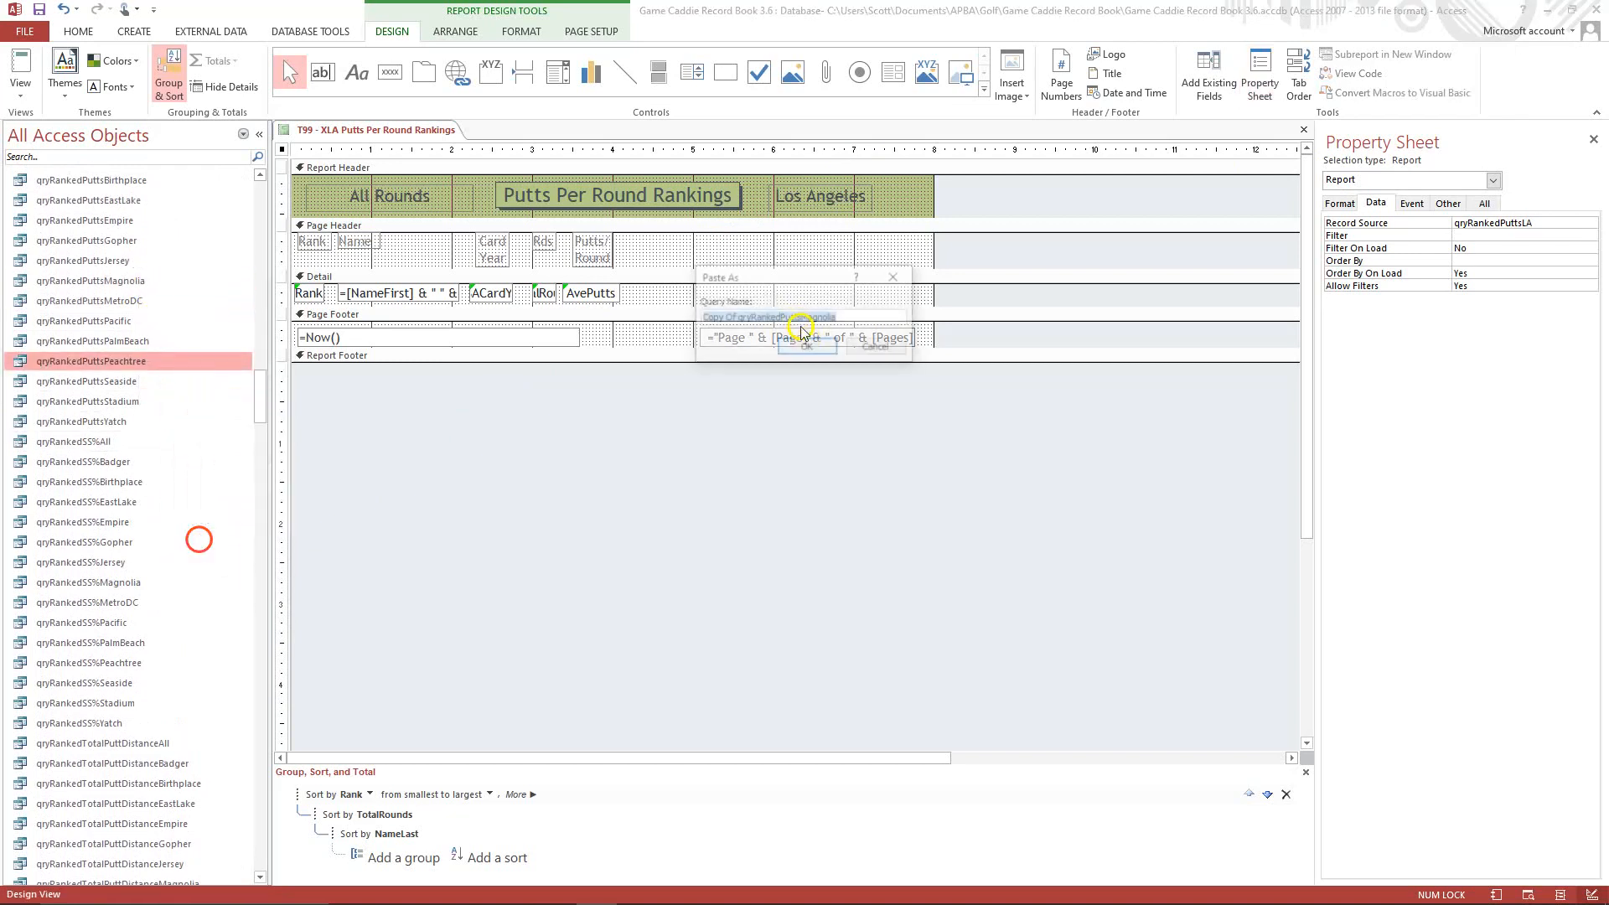
Name the pasted query qryRankedPuttsLA and create it.
left_click(738, 318)
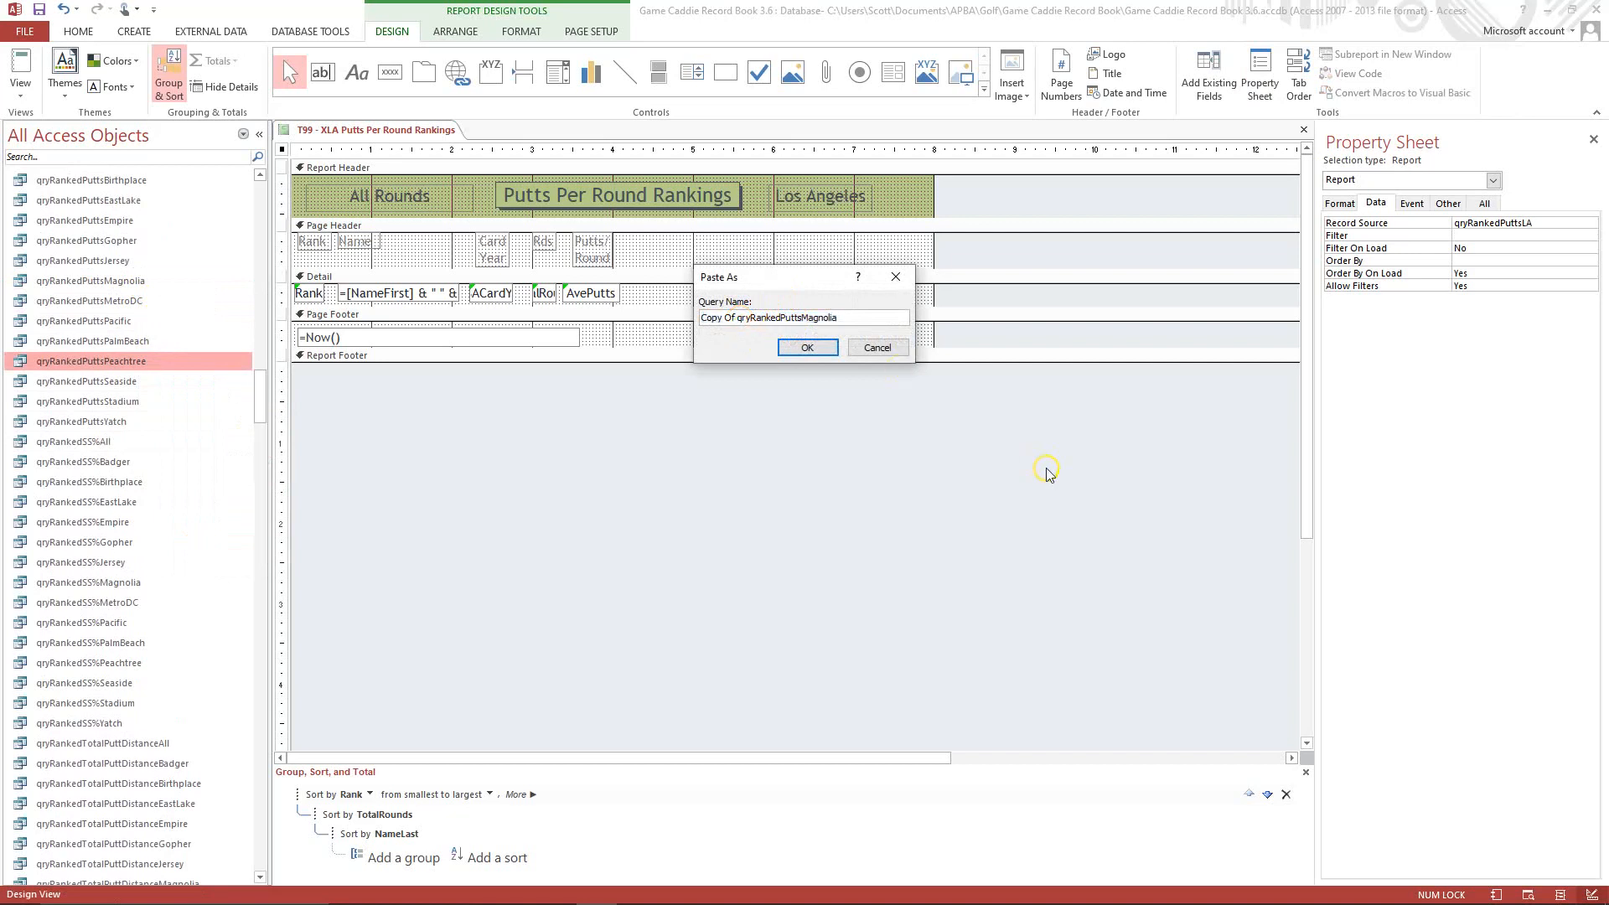
key("BackSpace")
key("BackSpace")
key("BackSpace")
key("BackSpace")
key("BackSpace")
key("BackSpace")
key("BackSpace")
key("BackSpace")
left_click(806, 319)
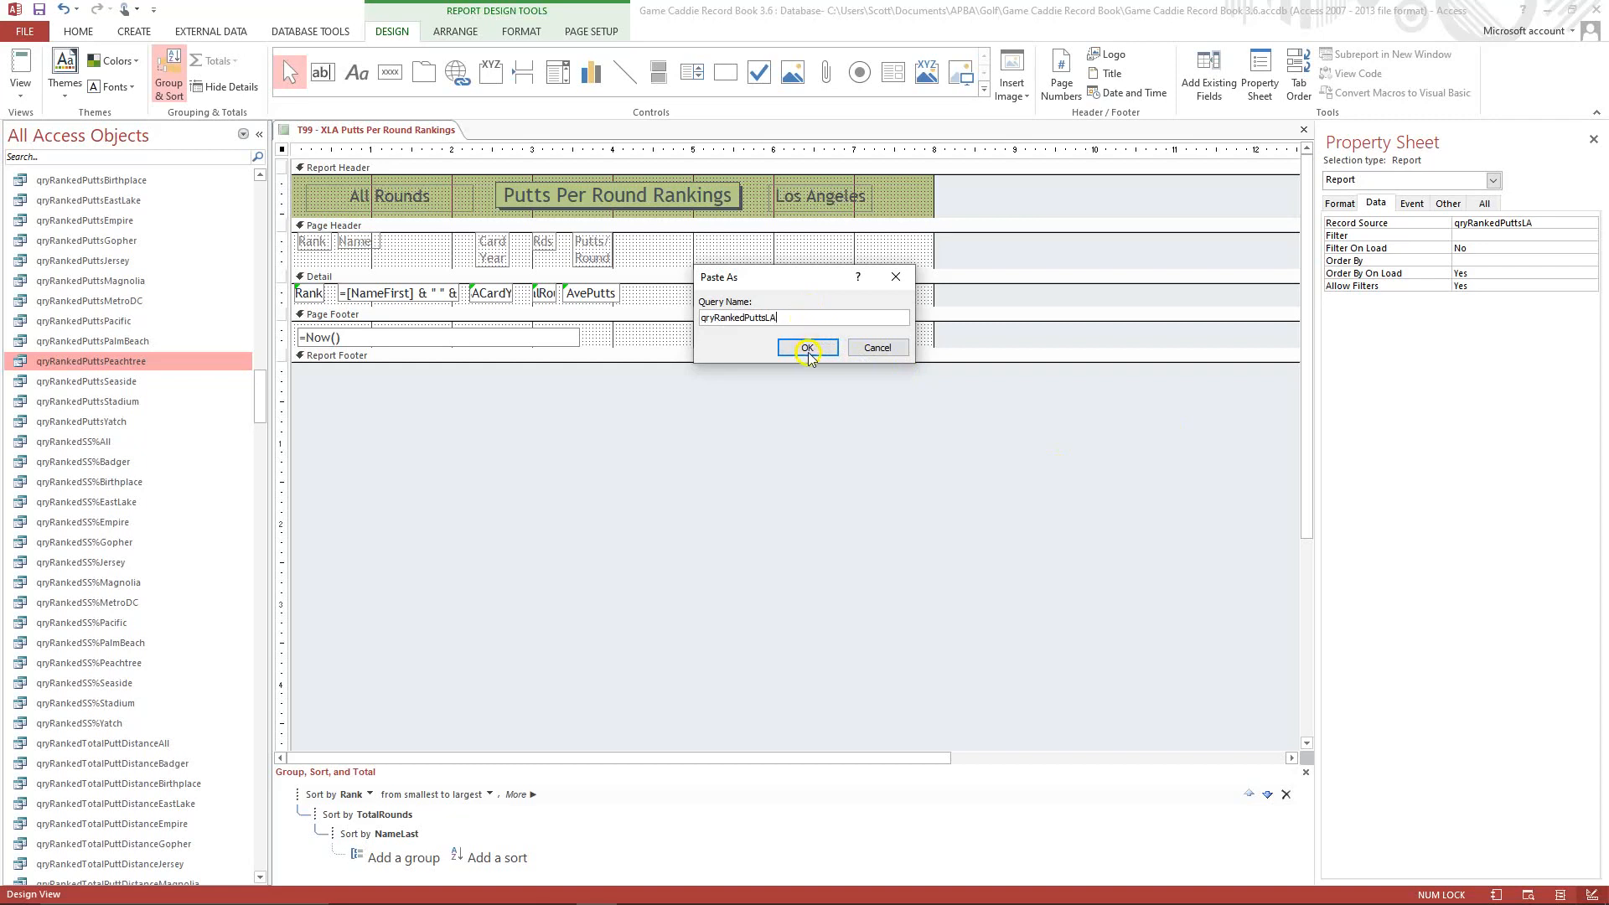
left_click(807, 348)
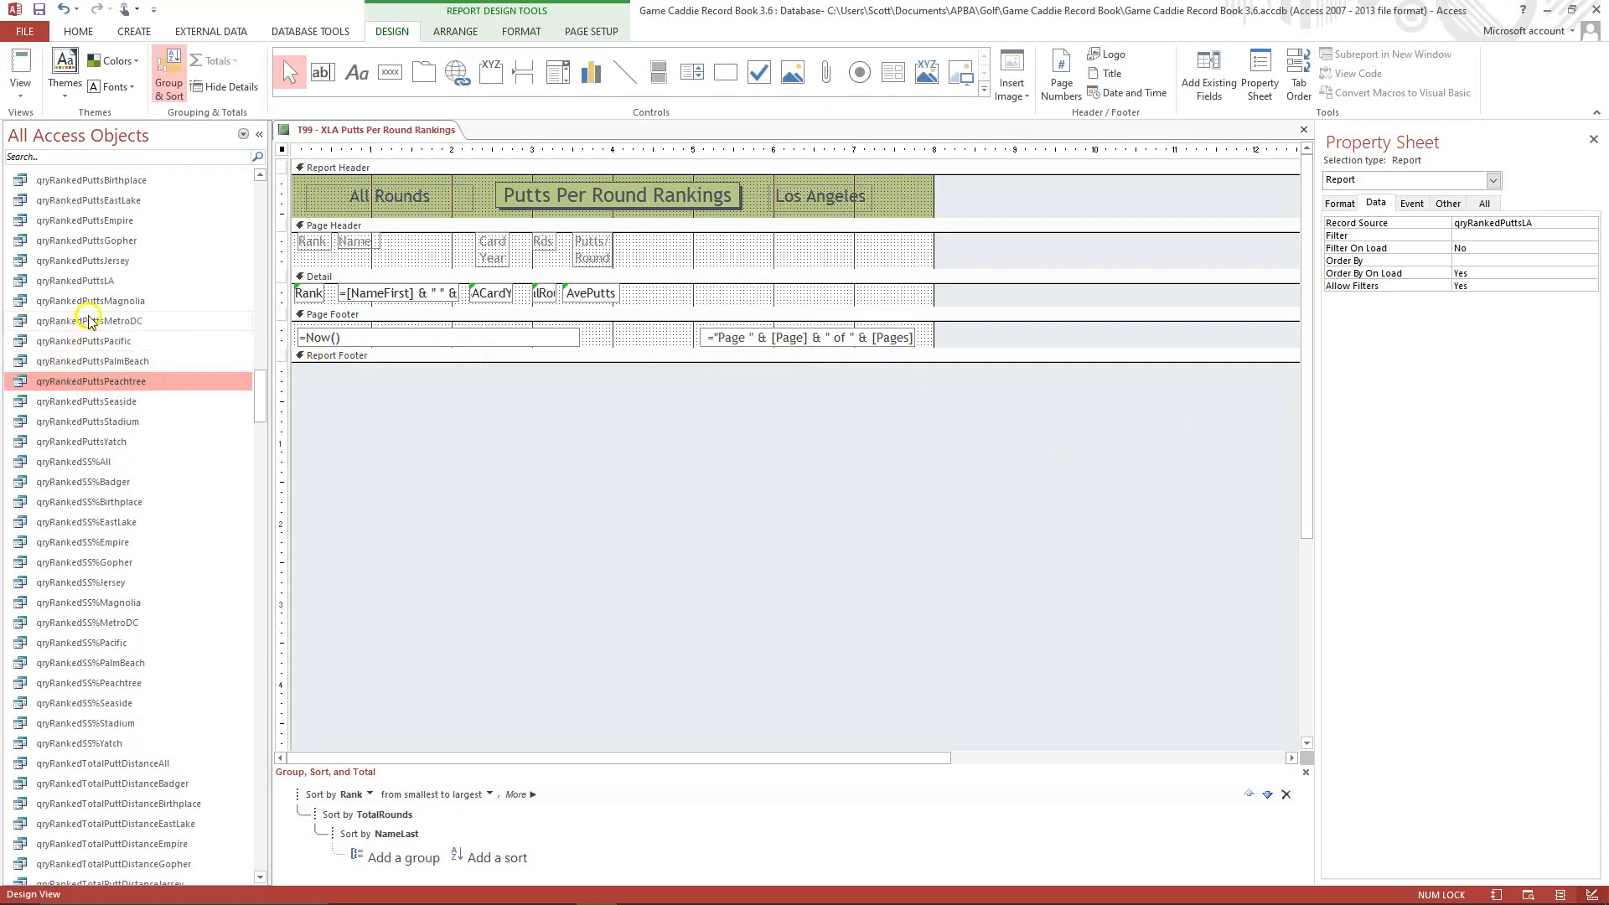
Open qryRankedPuttsLA in the graphical Design View and remove its qryStatsRoundsCombinedMagnolia source.
right_click(93, 281)
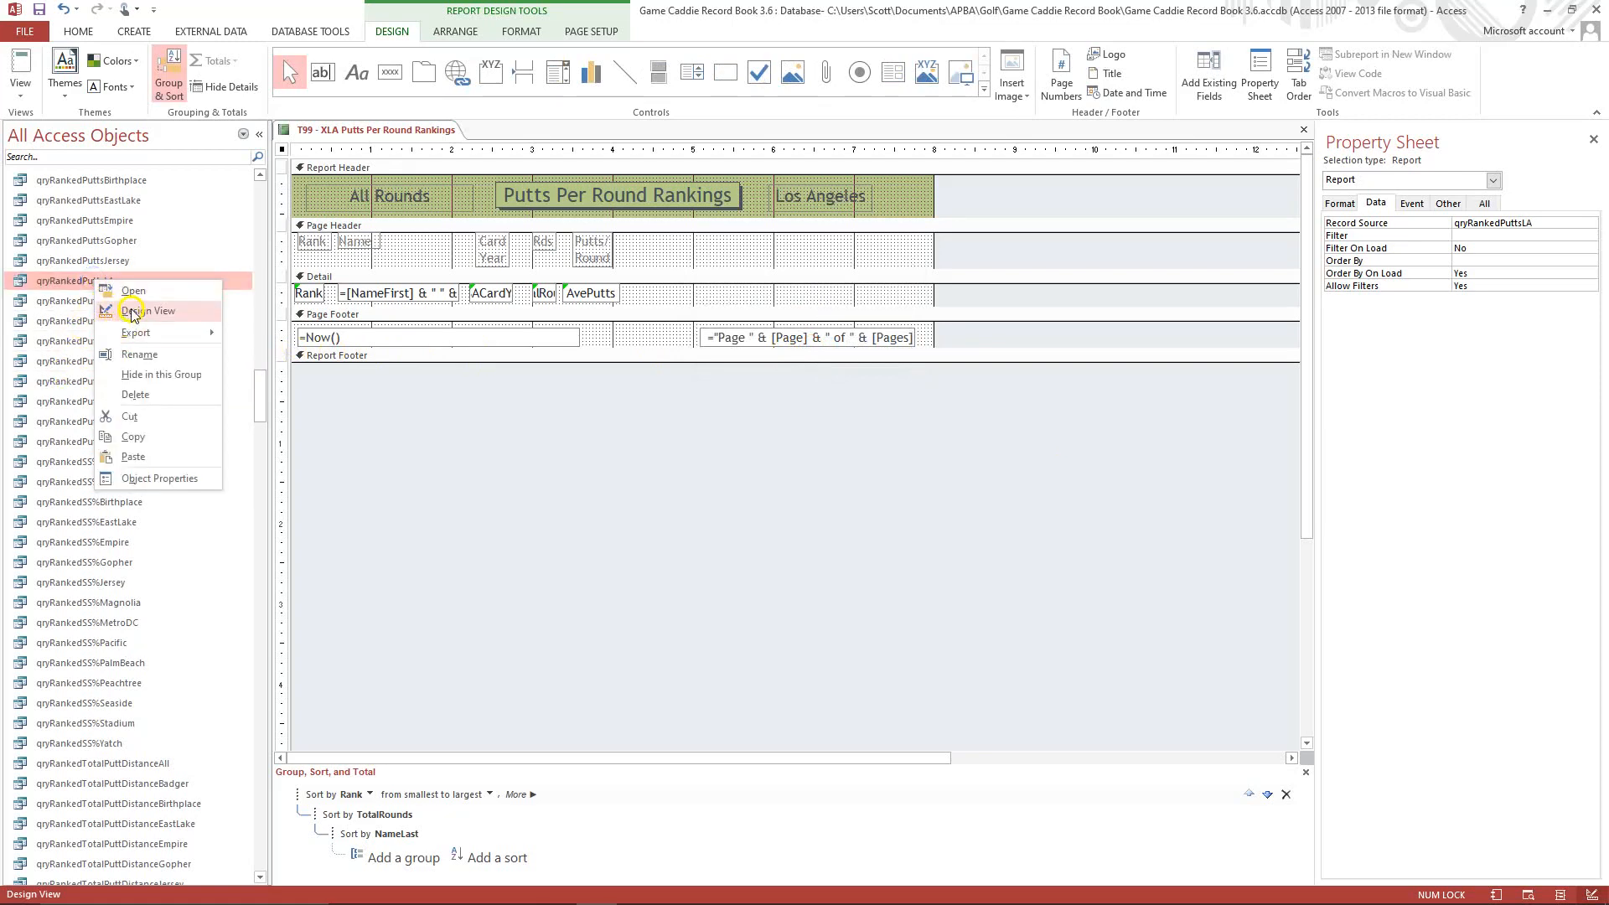
left_click(132, 313)
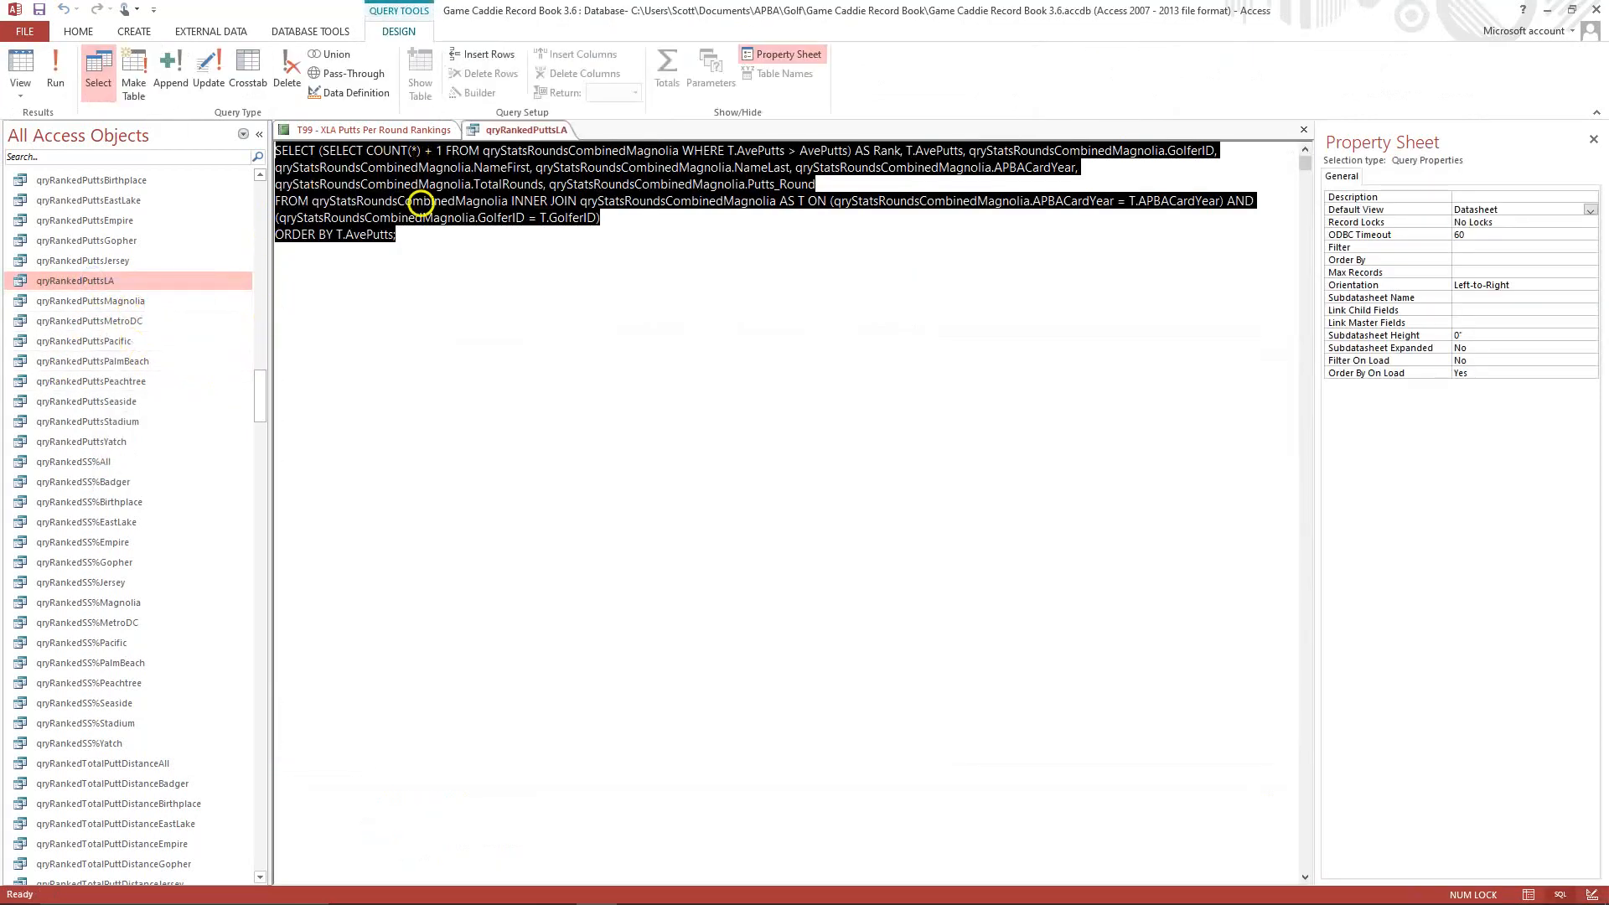
left_click(25, 96)
left_click(69, 204)
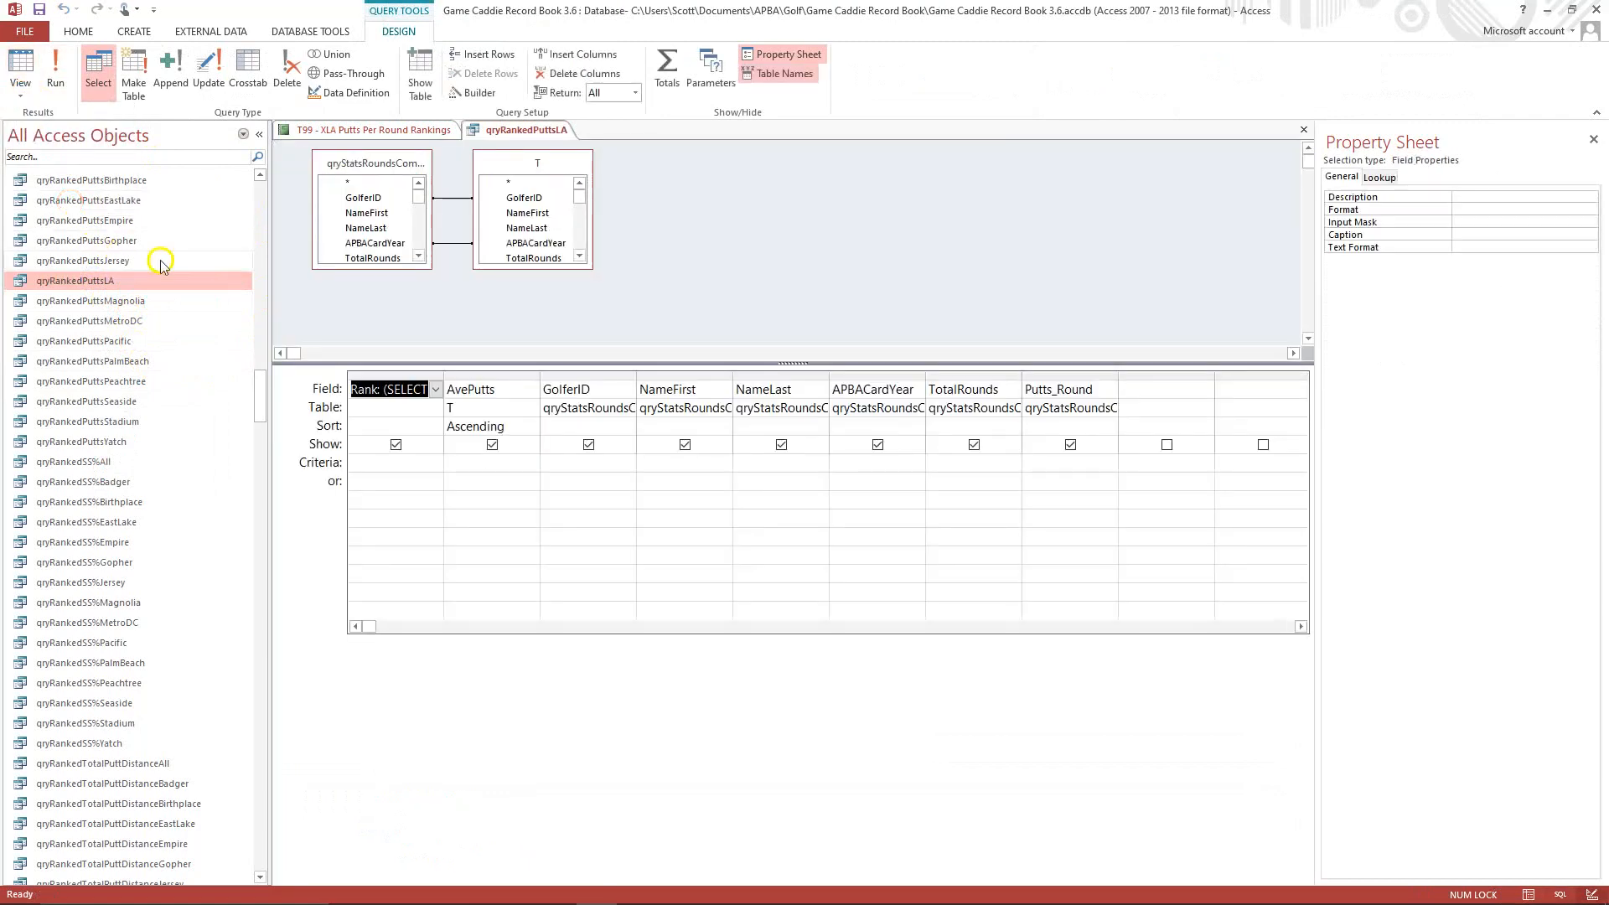
mouse_move(425, 167)
left_mouse_down()
mouse_move(503, 168)
mouse_move(420, 169)
left_mouse_up()
left_click(421, 169)
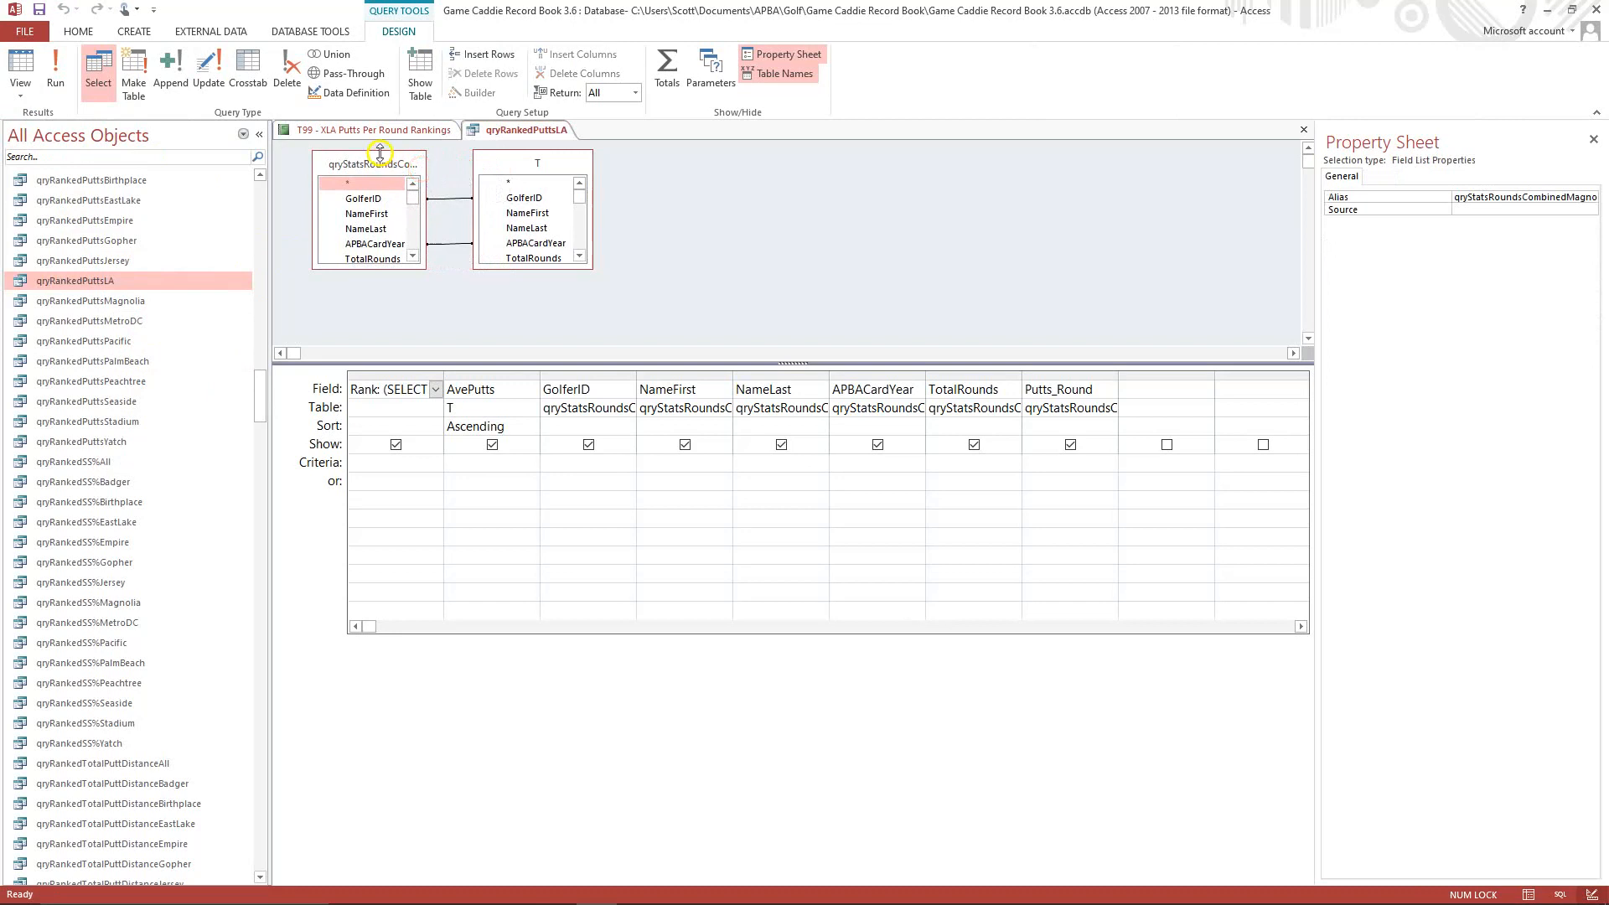
right_click(378, 164)
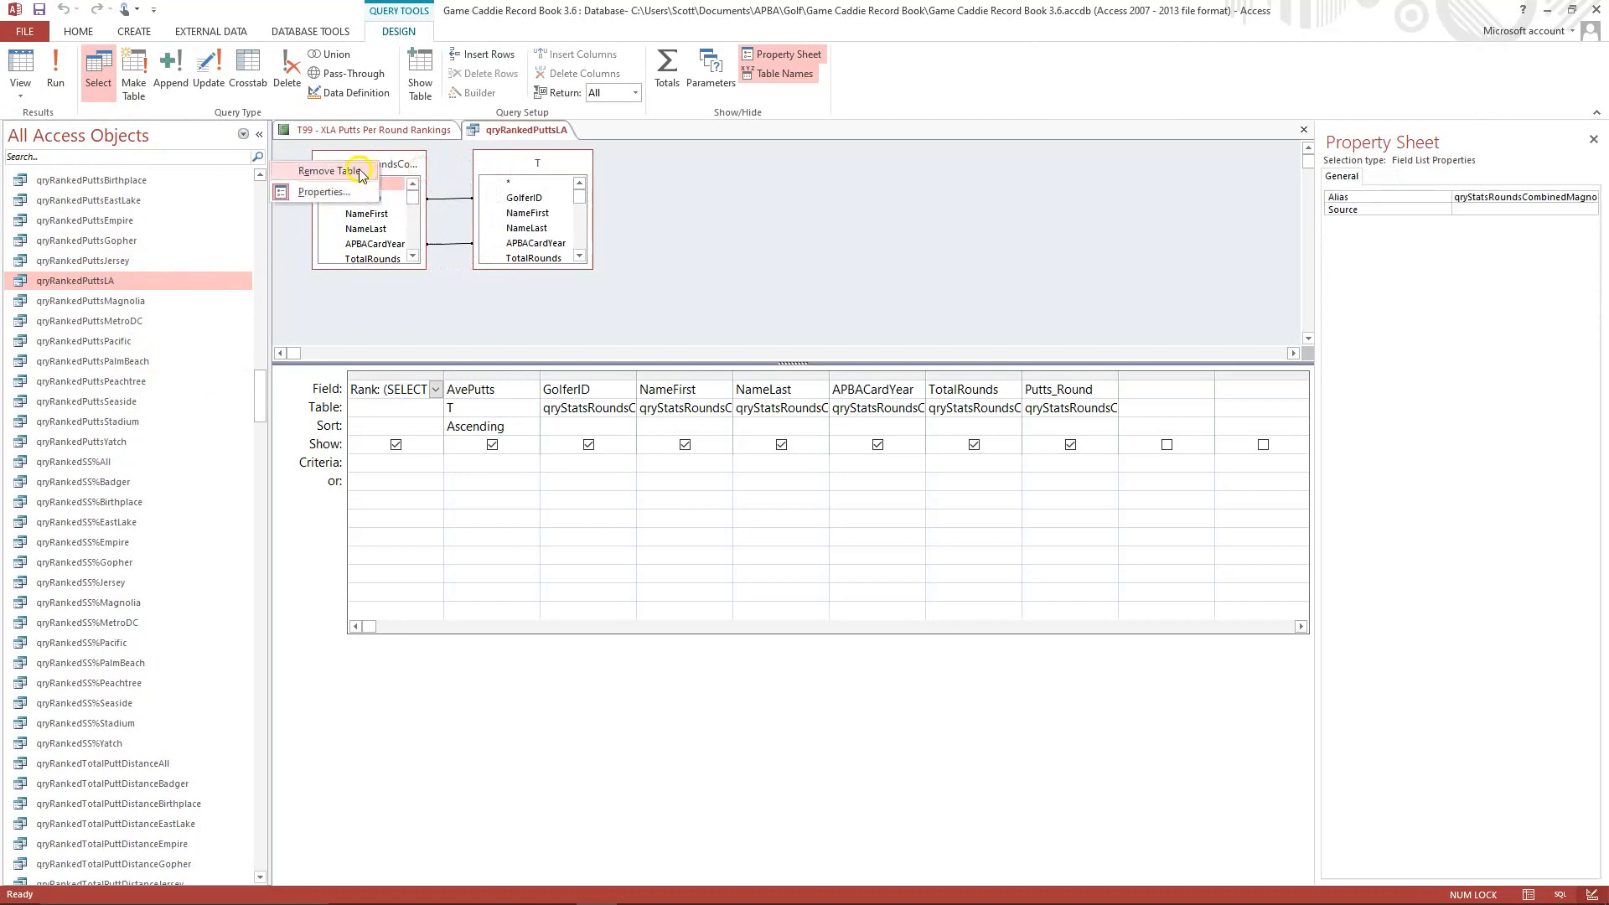
left_click(354, 170)
Add the qryStatsRoundsCombinedLA query as a source of qryRankedPuttsLA.
right_click(362, 172)
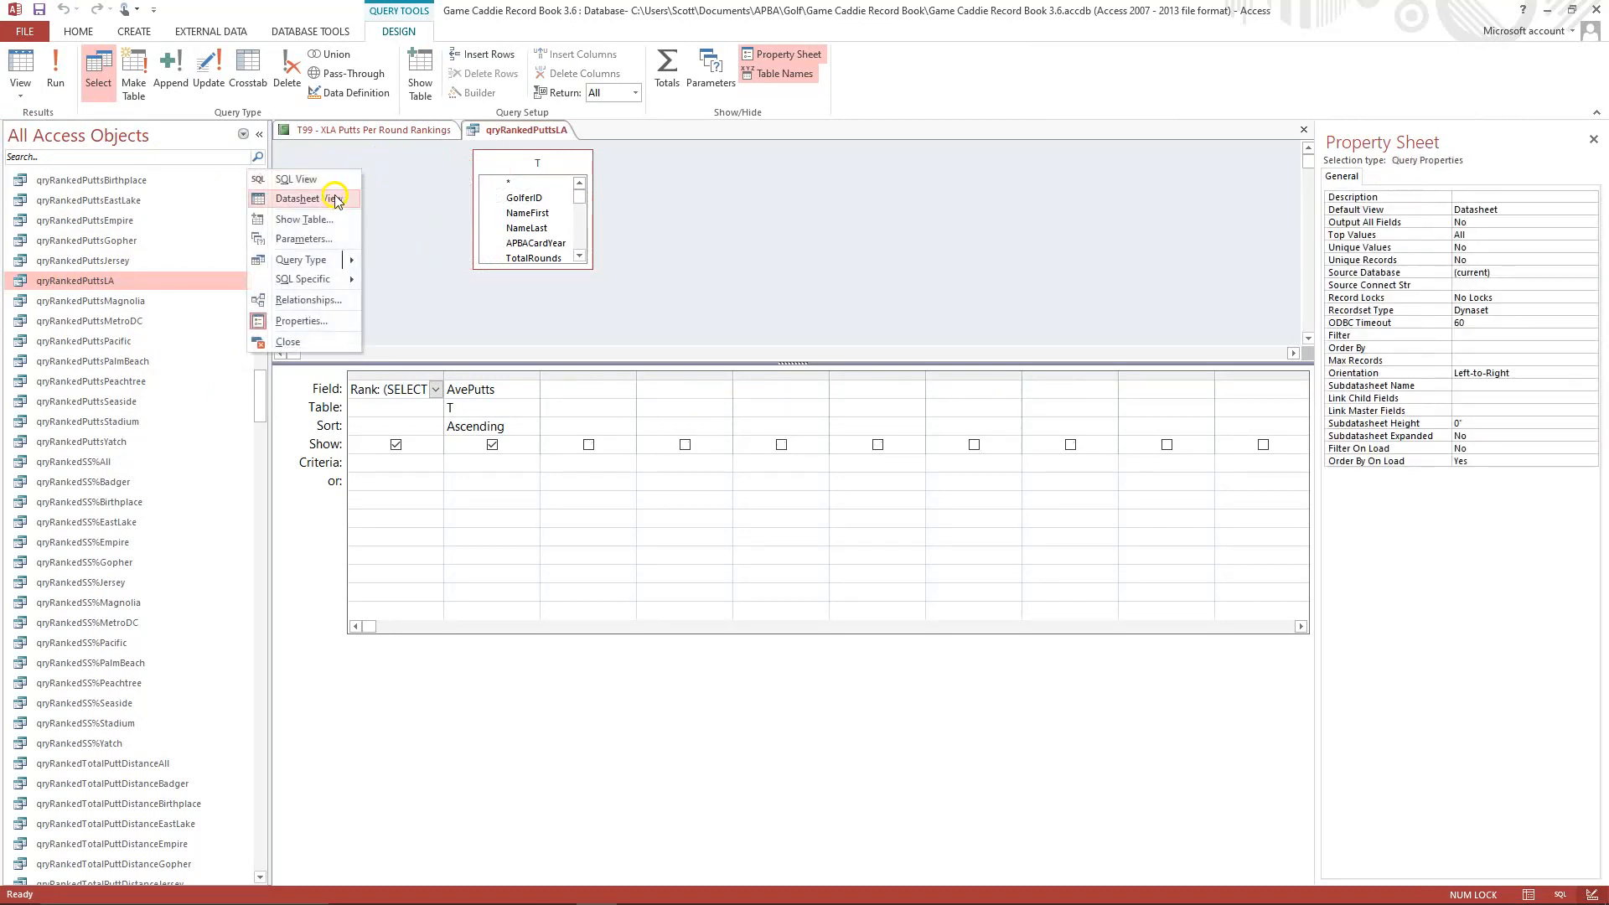
left_click(320, 217)
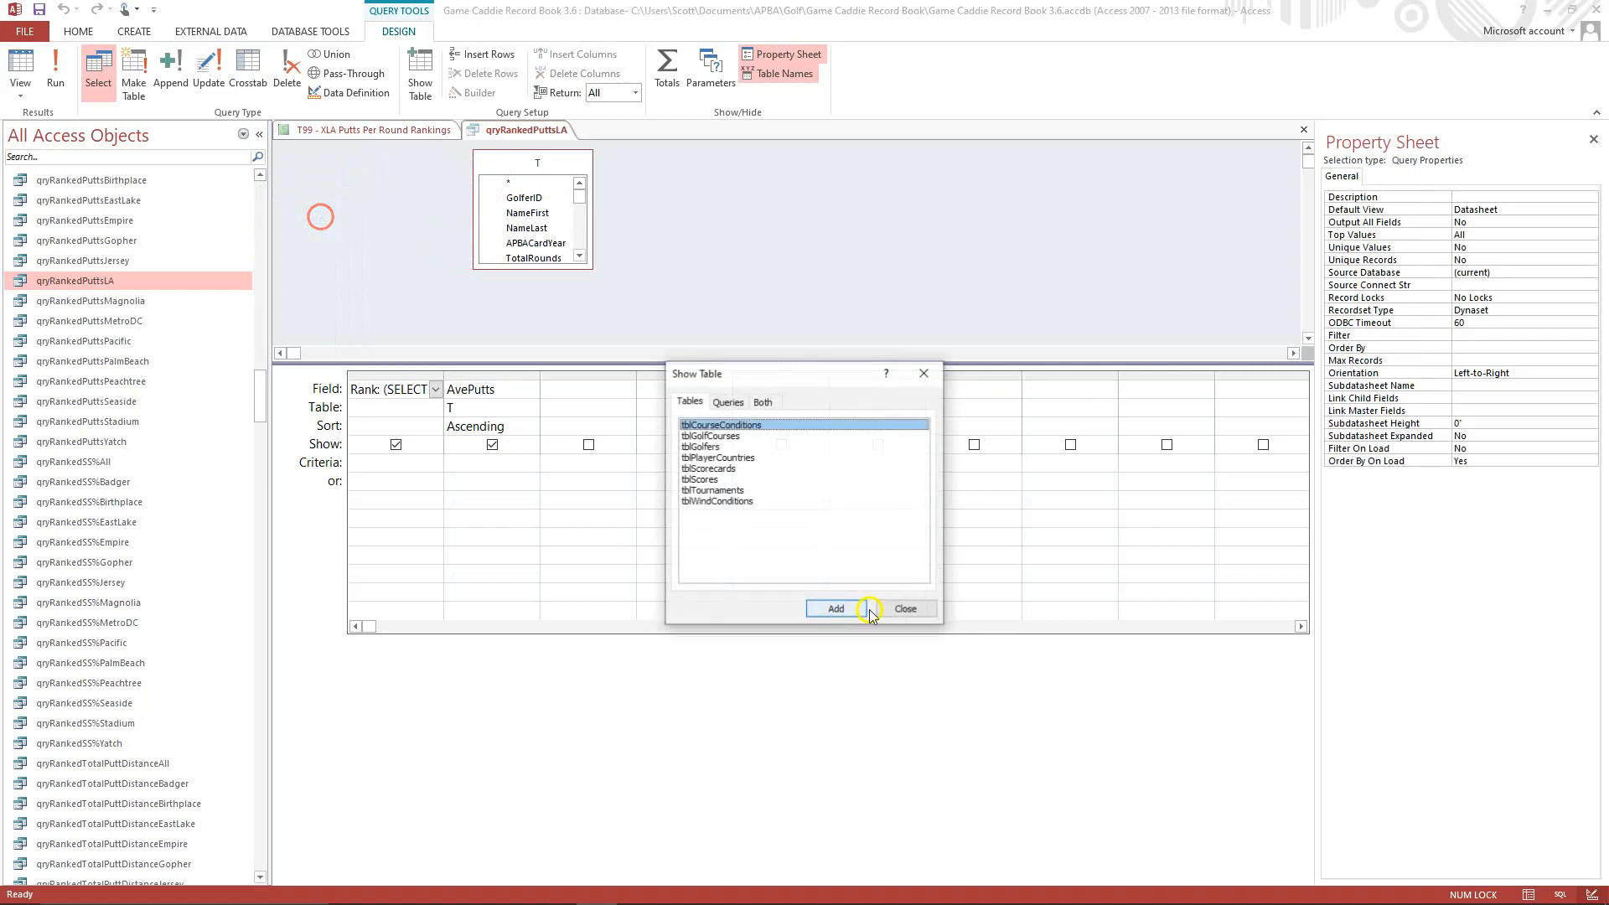
left_click(727, 401)
left_click_drag(921, 439, 918, 558)
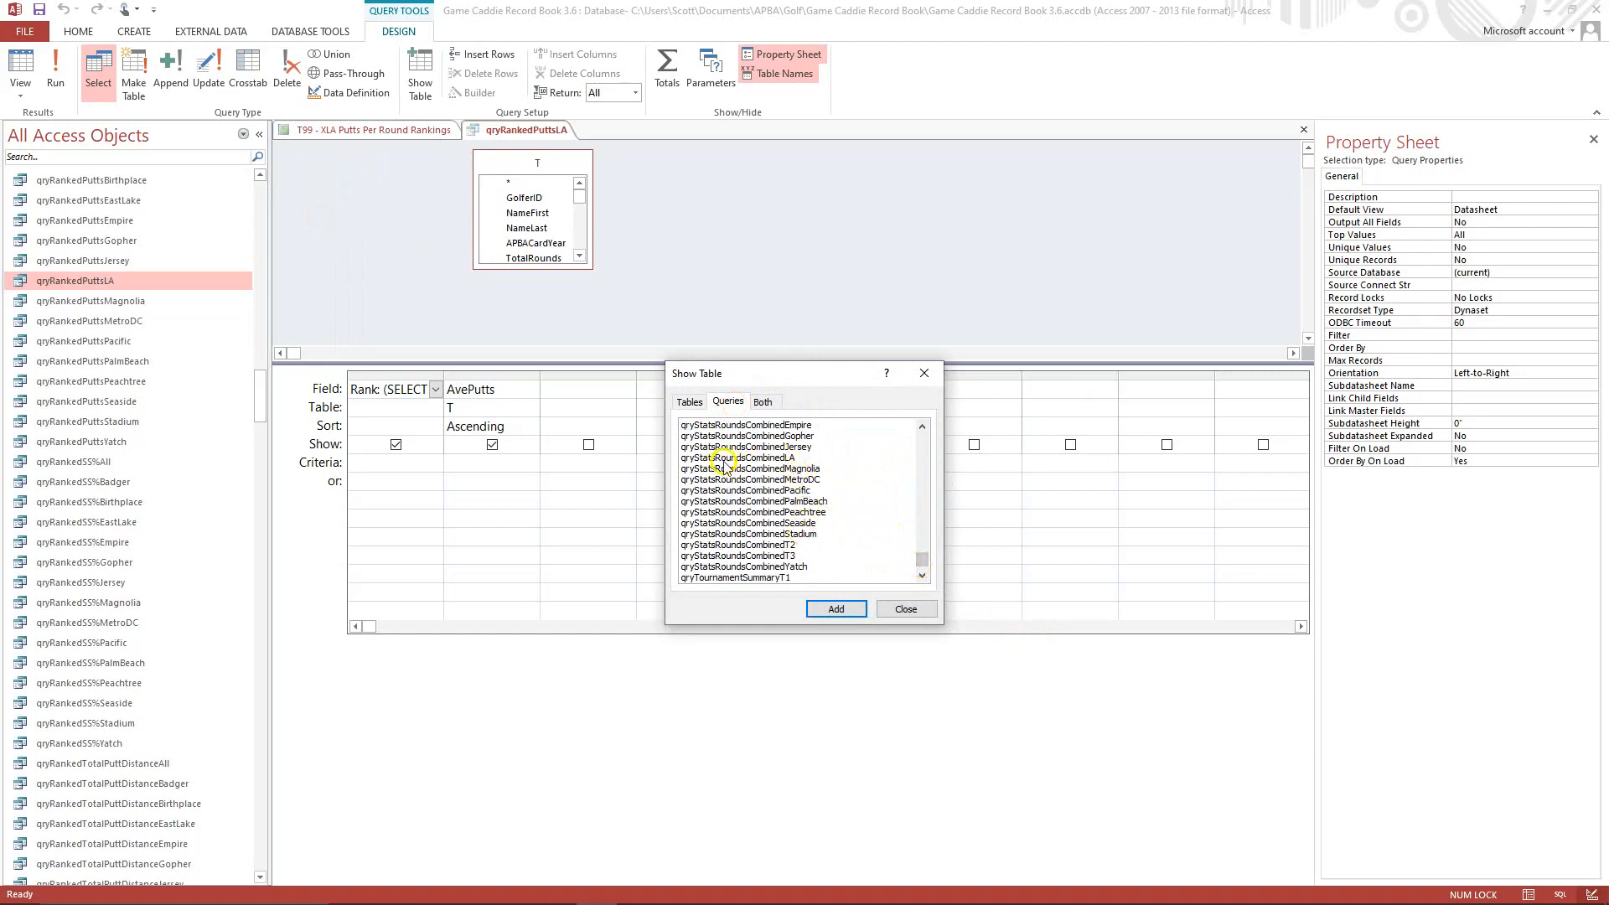
left_click(754, 457)
left_click(829, 609)
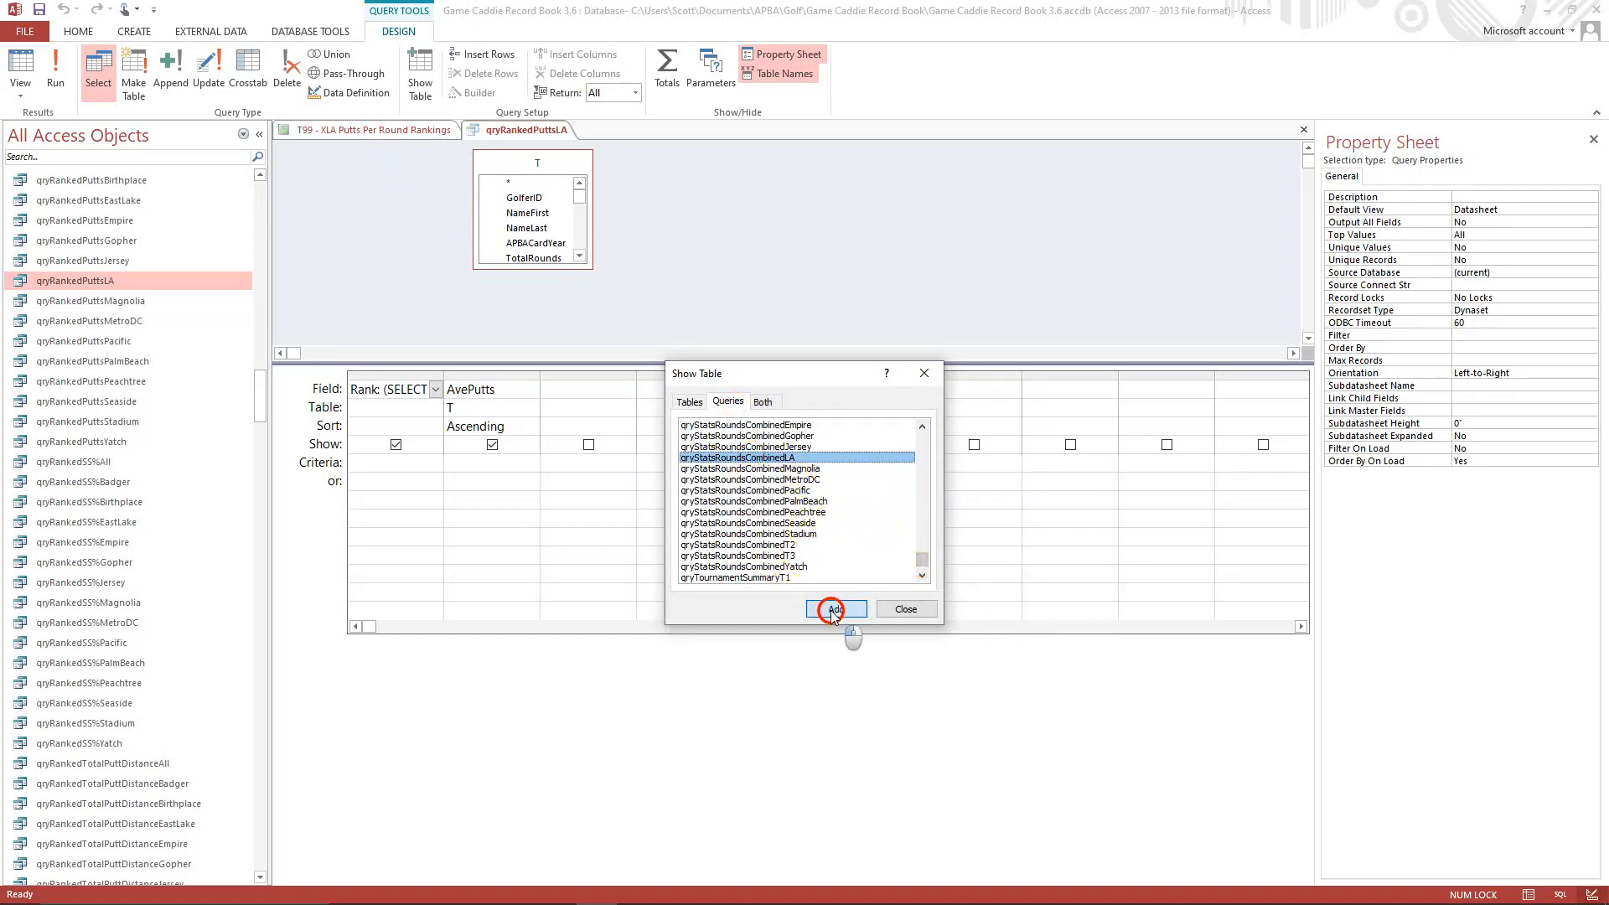
left_click(905, 609)
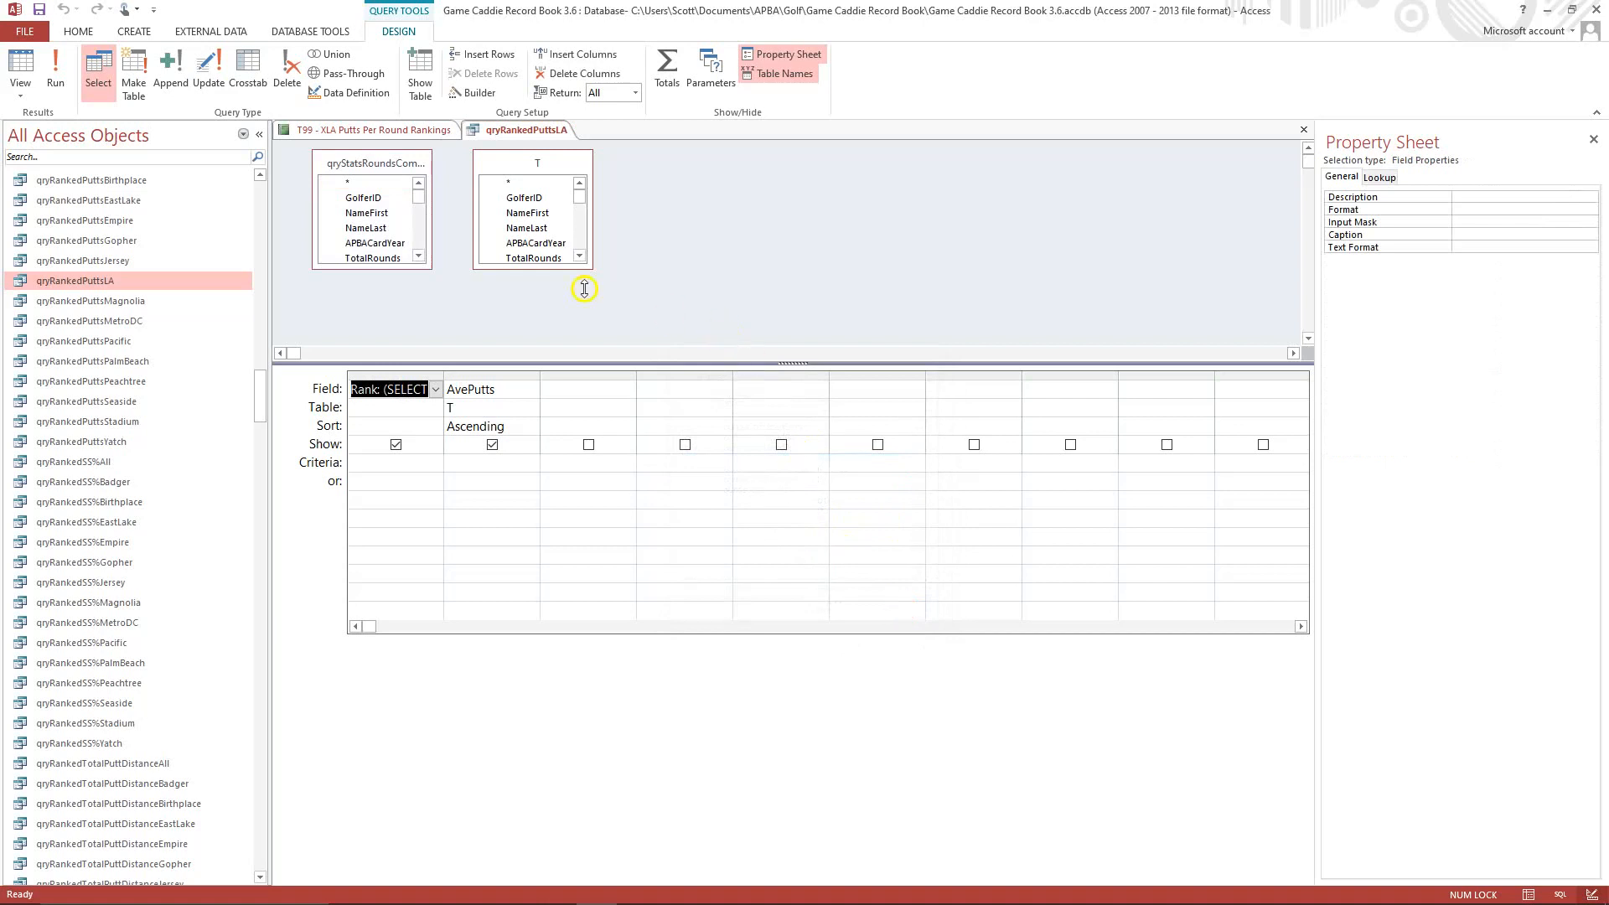
Lengthen both field lists and join qryStatsRoundsCombinedLA to T on GolferID and APBACardYear.
left_click(380, 260)
left_click_drag(381, 268, 374, 336)
left_click_drag(533, 269, 534, 338)
left_click_drag(361, 201, 499, 205)
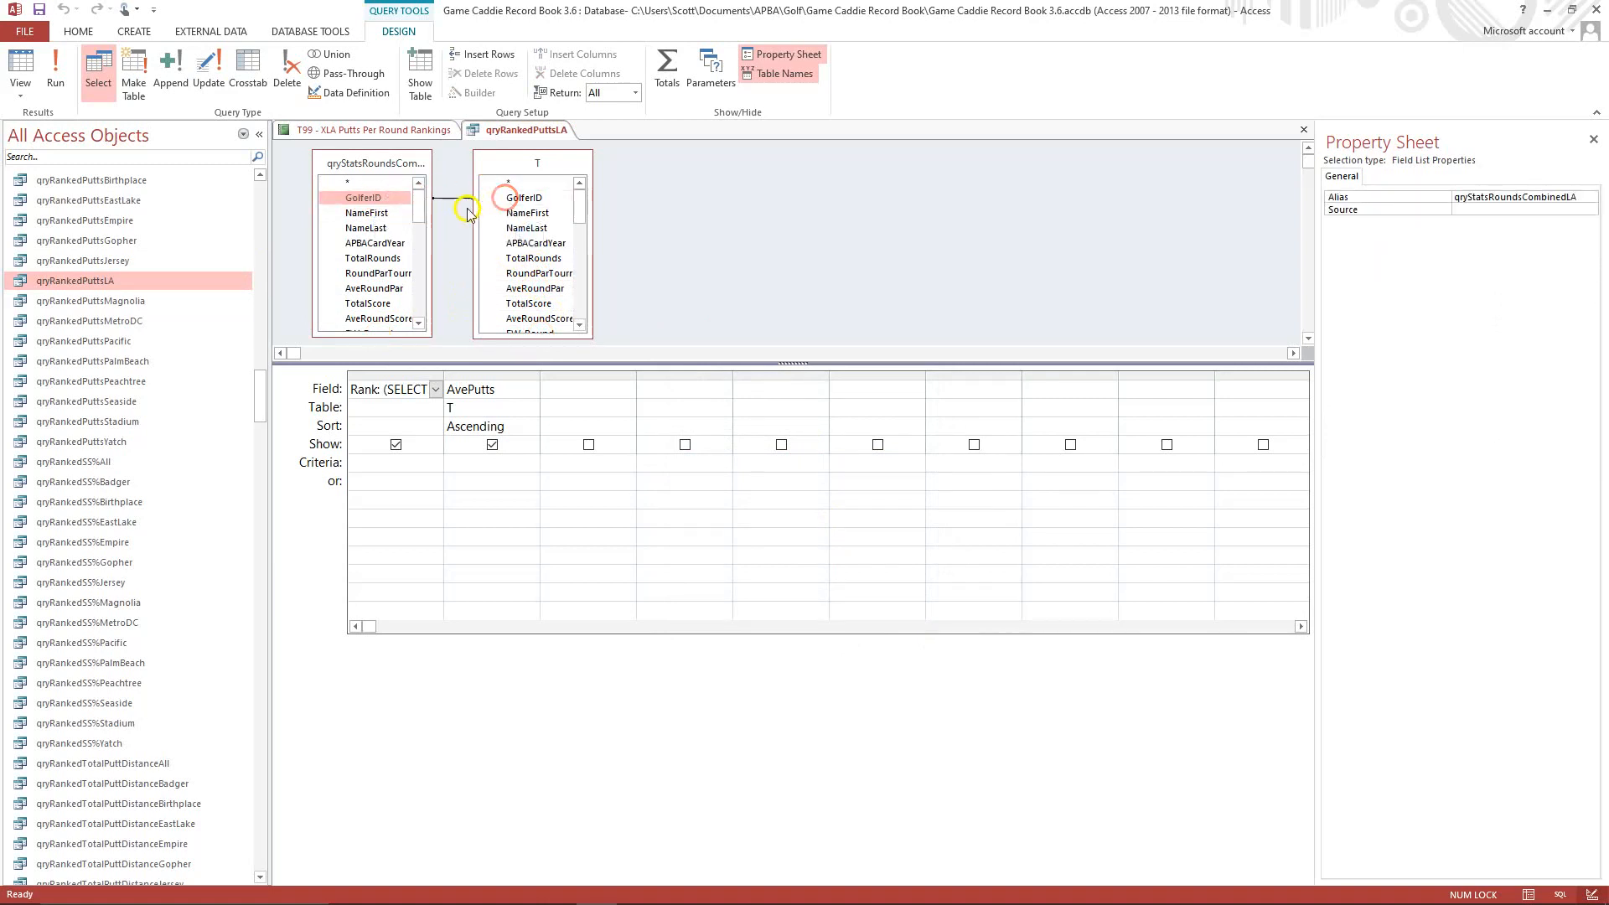
left_click_drag(373, 245, 514, 248)
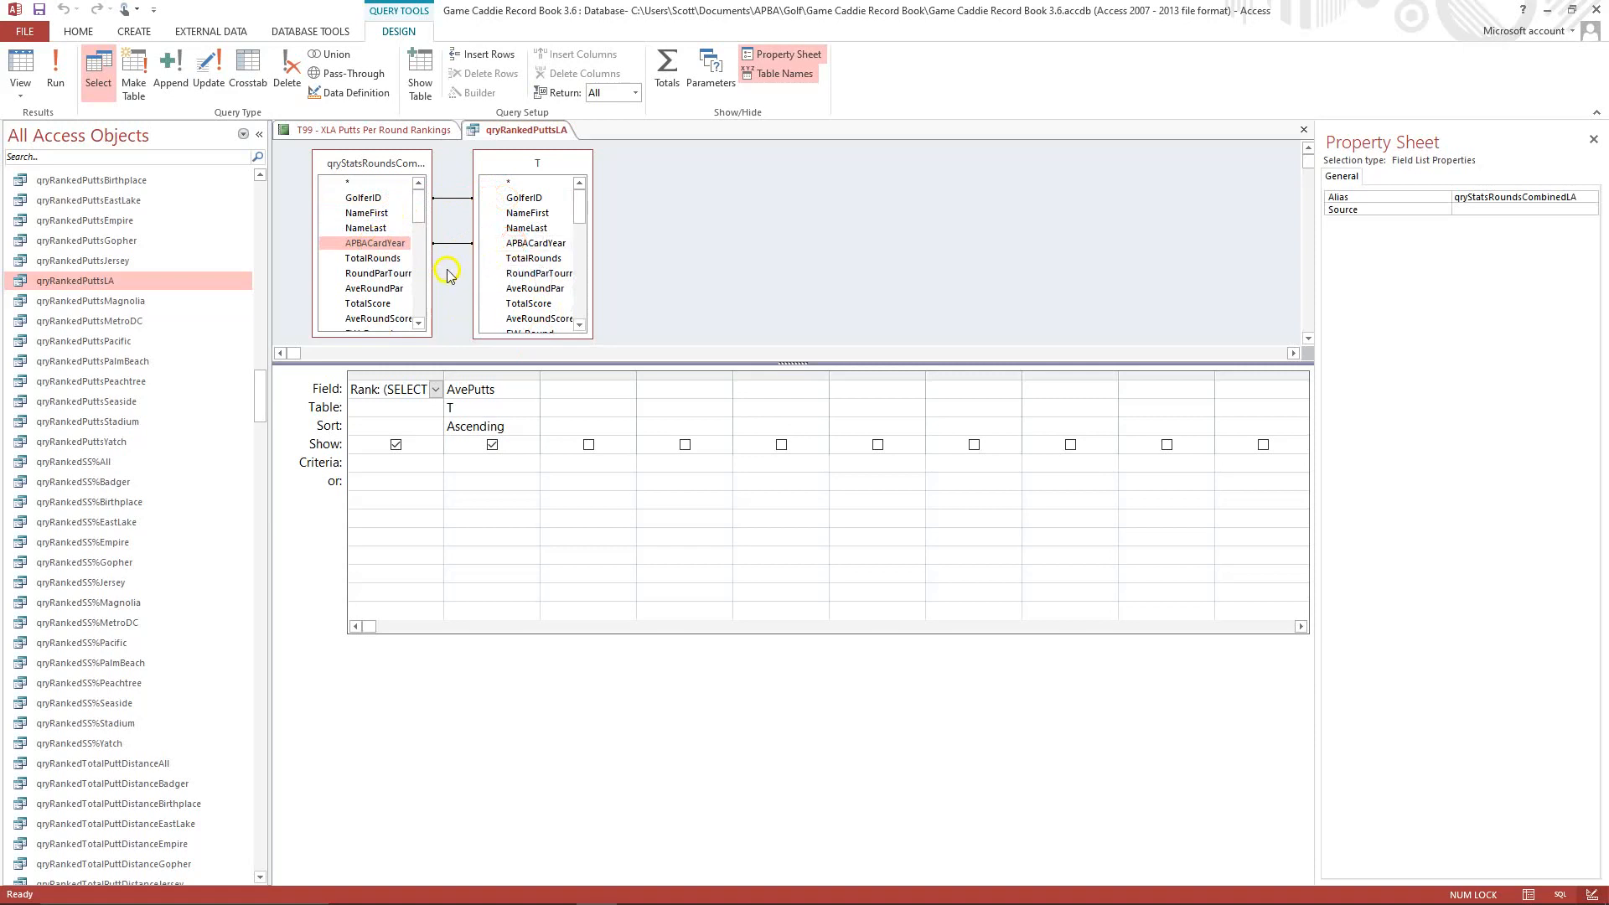
Add GolferID, NameFirst, NameLast, APBACardYear, TotalRounds and Putts_Round from qryStatsRoundsCombinedLA to the query's output fields.
left_click(366, 201)
double_click(366, 201)
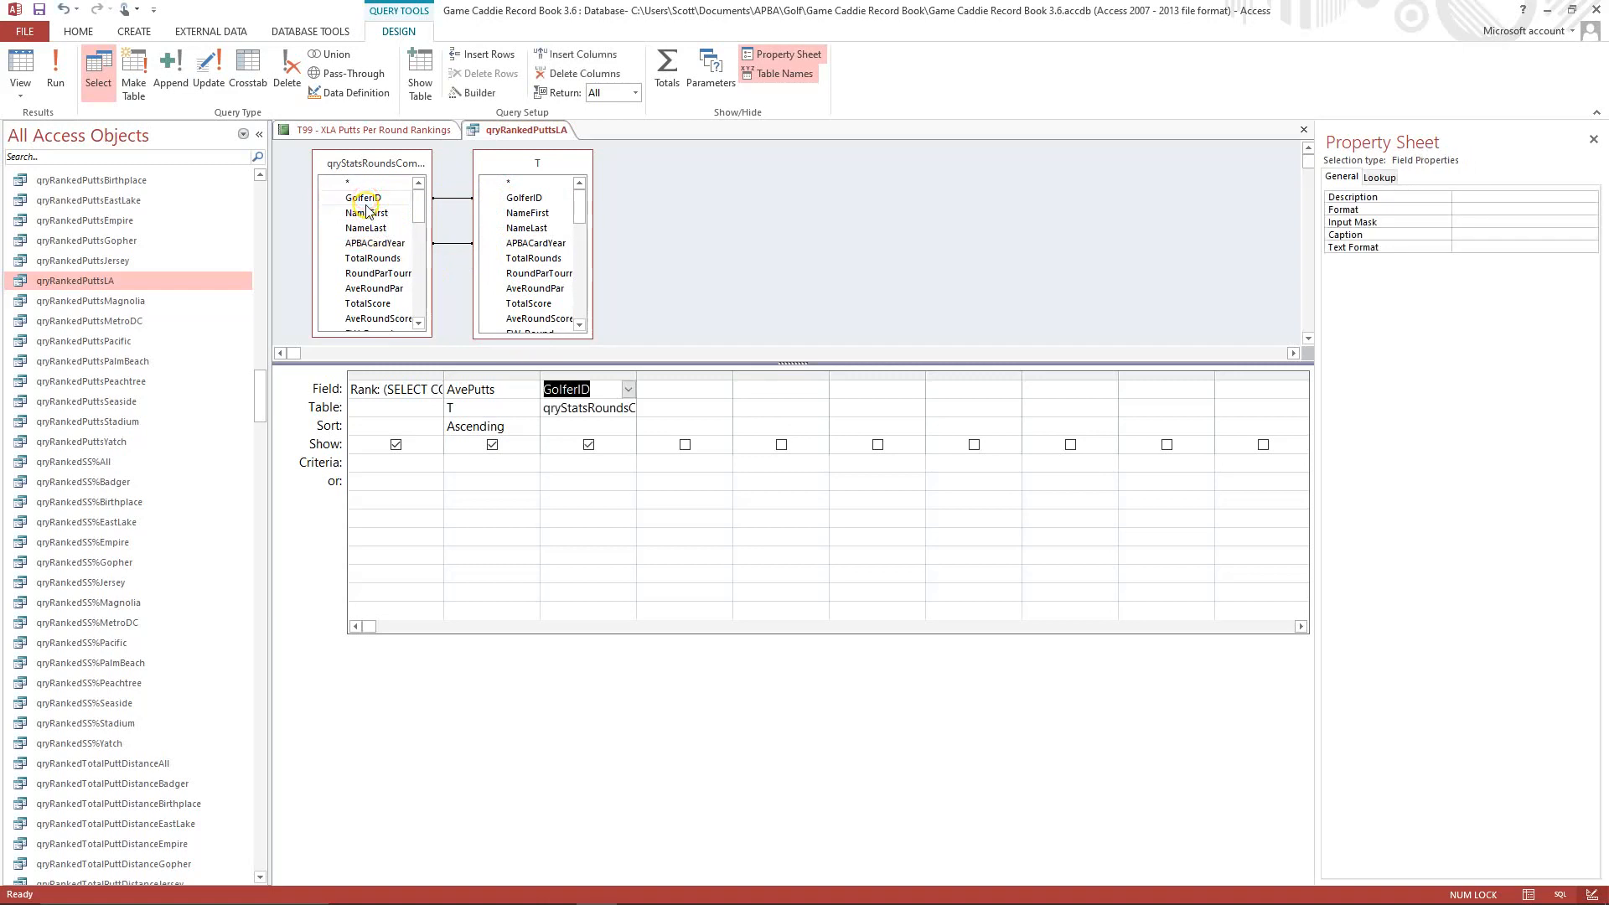
left_click(366, 214)
double_click(366, 214)
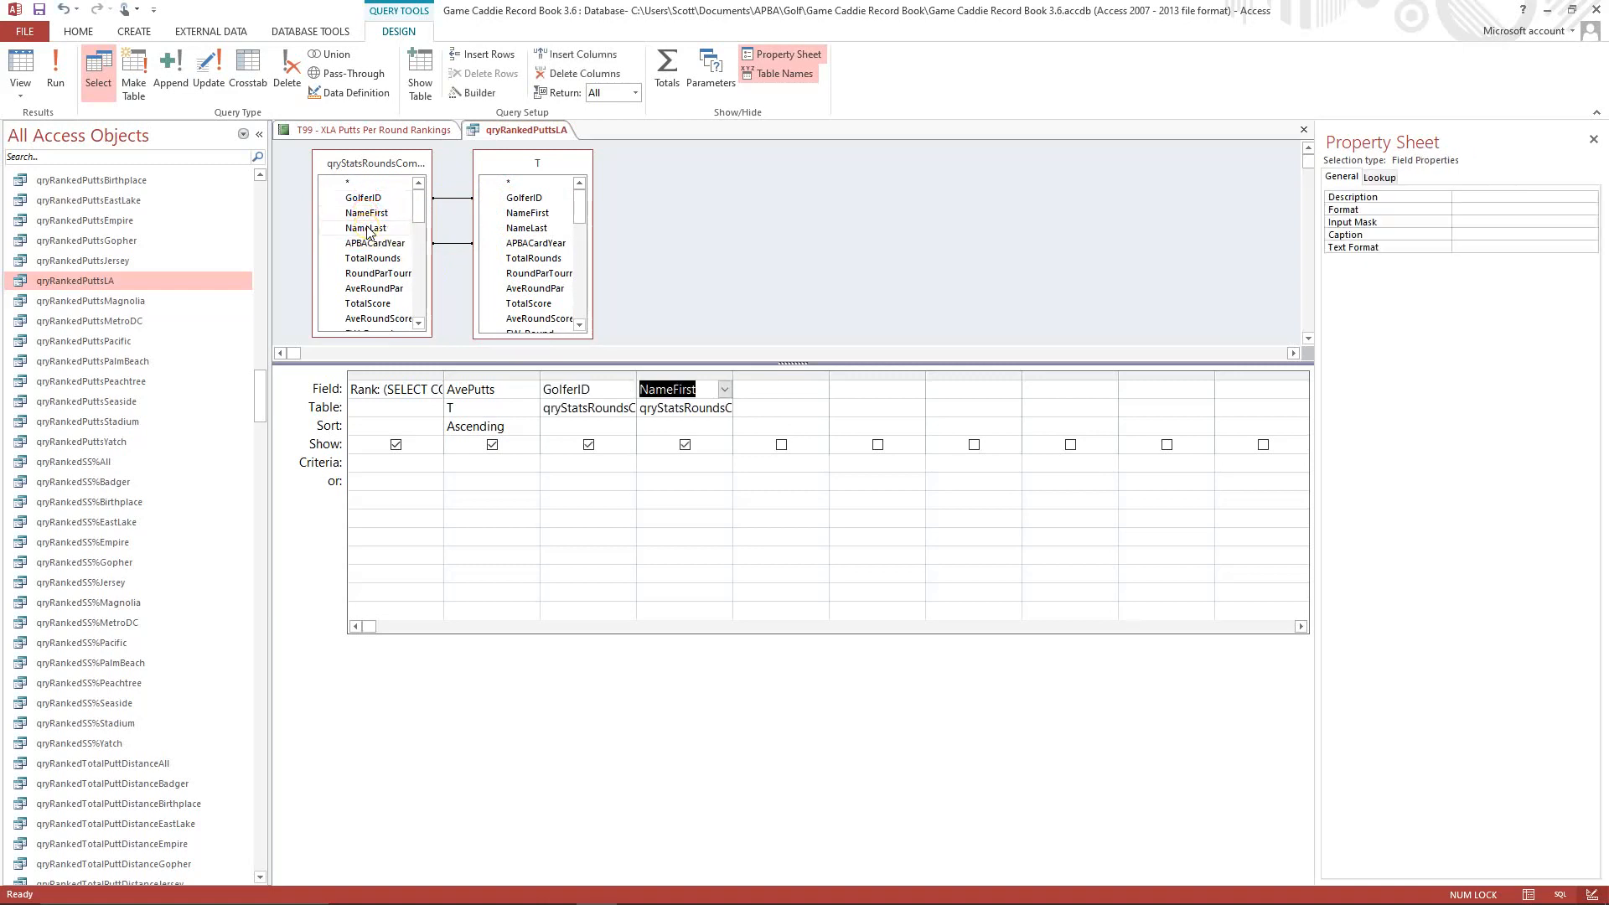
double_click(366, 228)
left_click(374, 244)
double_click(375, 244)
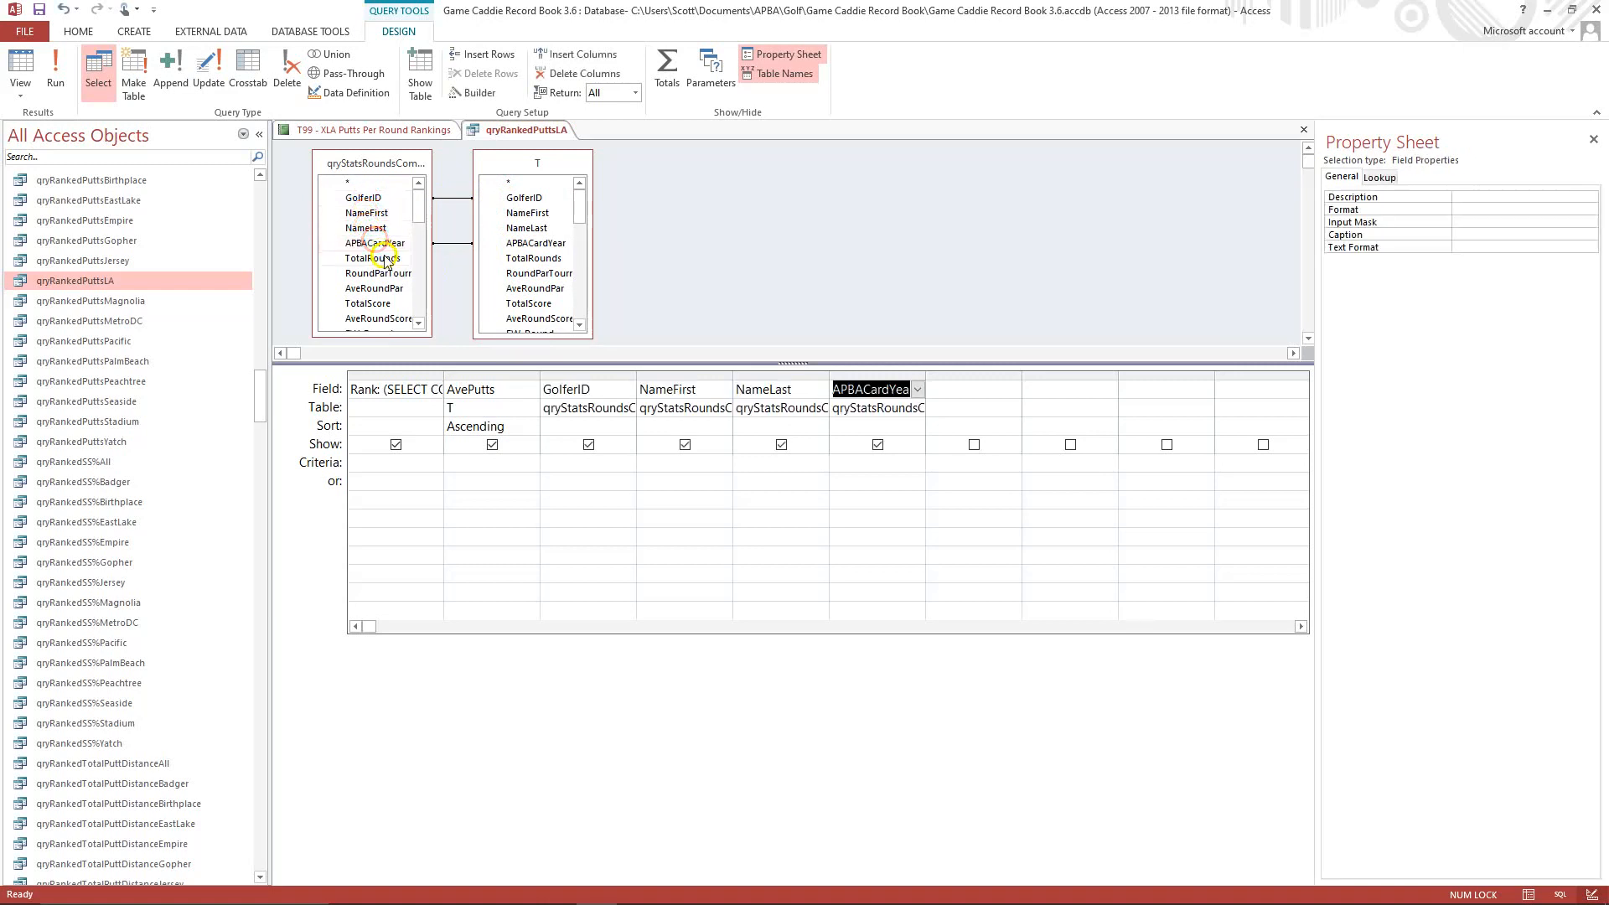
double_click(383, 259)
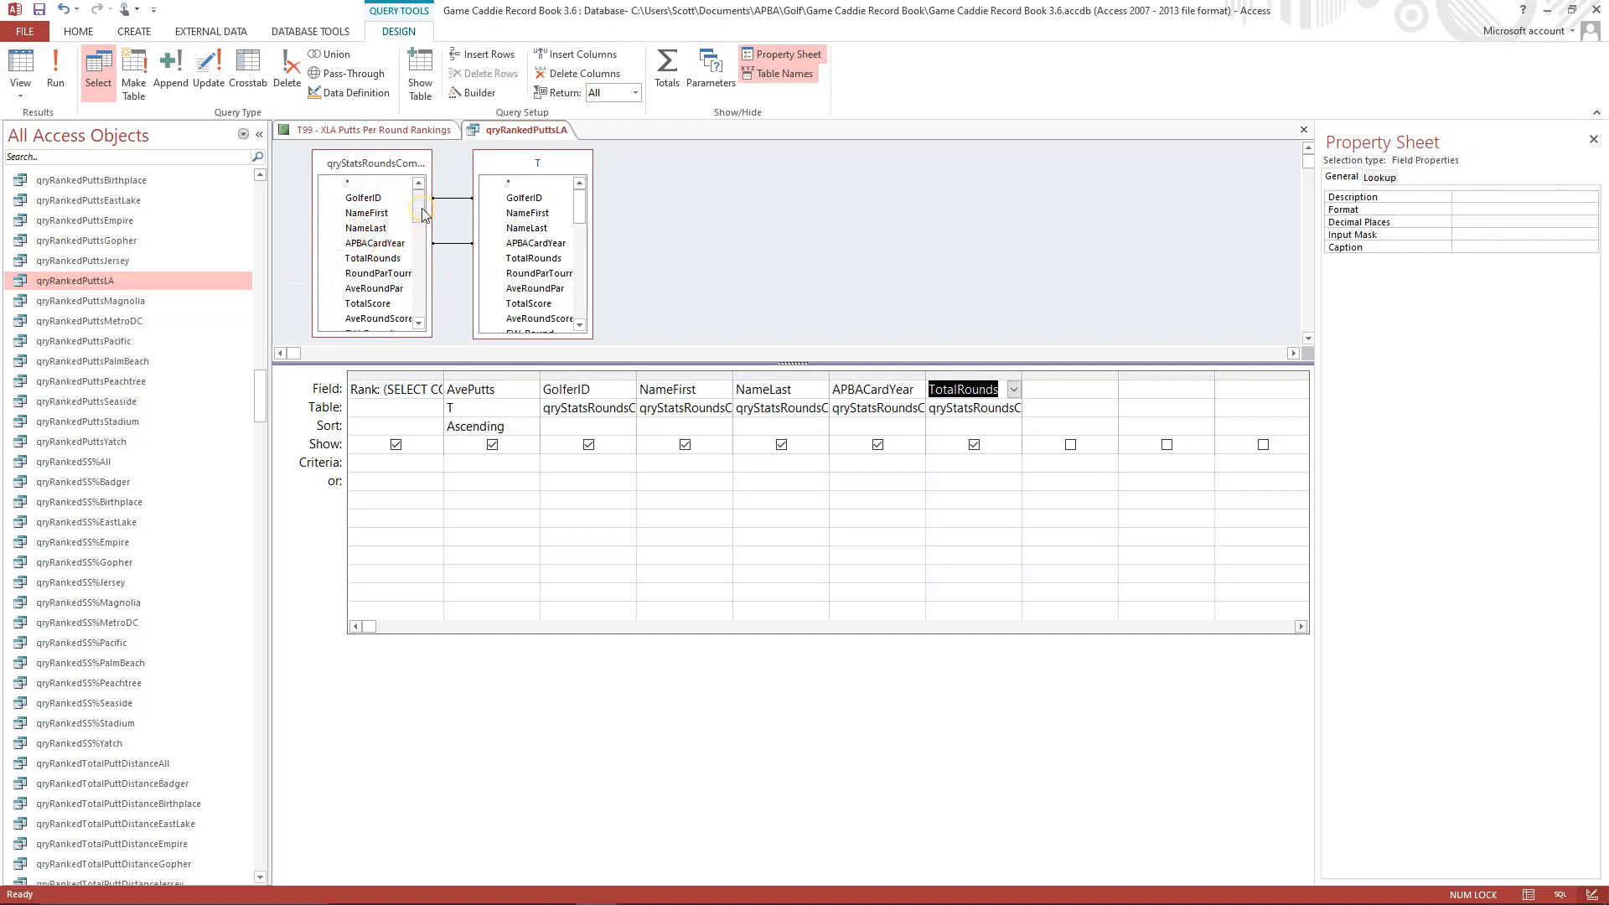
left_click_drag(423, 215, 418, 260)
double_click(395, 260)
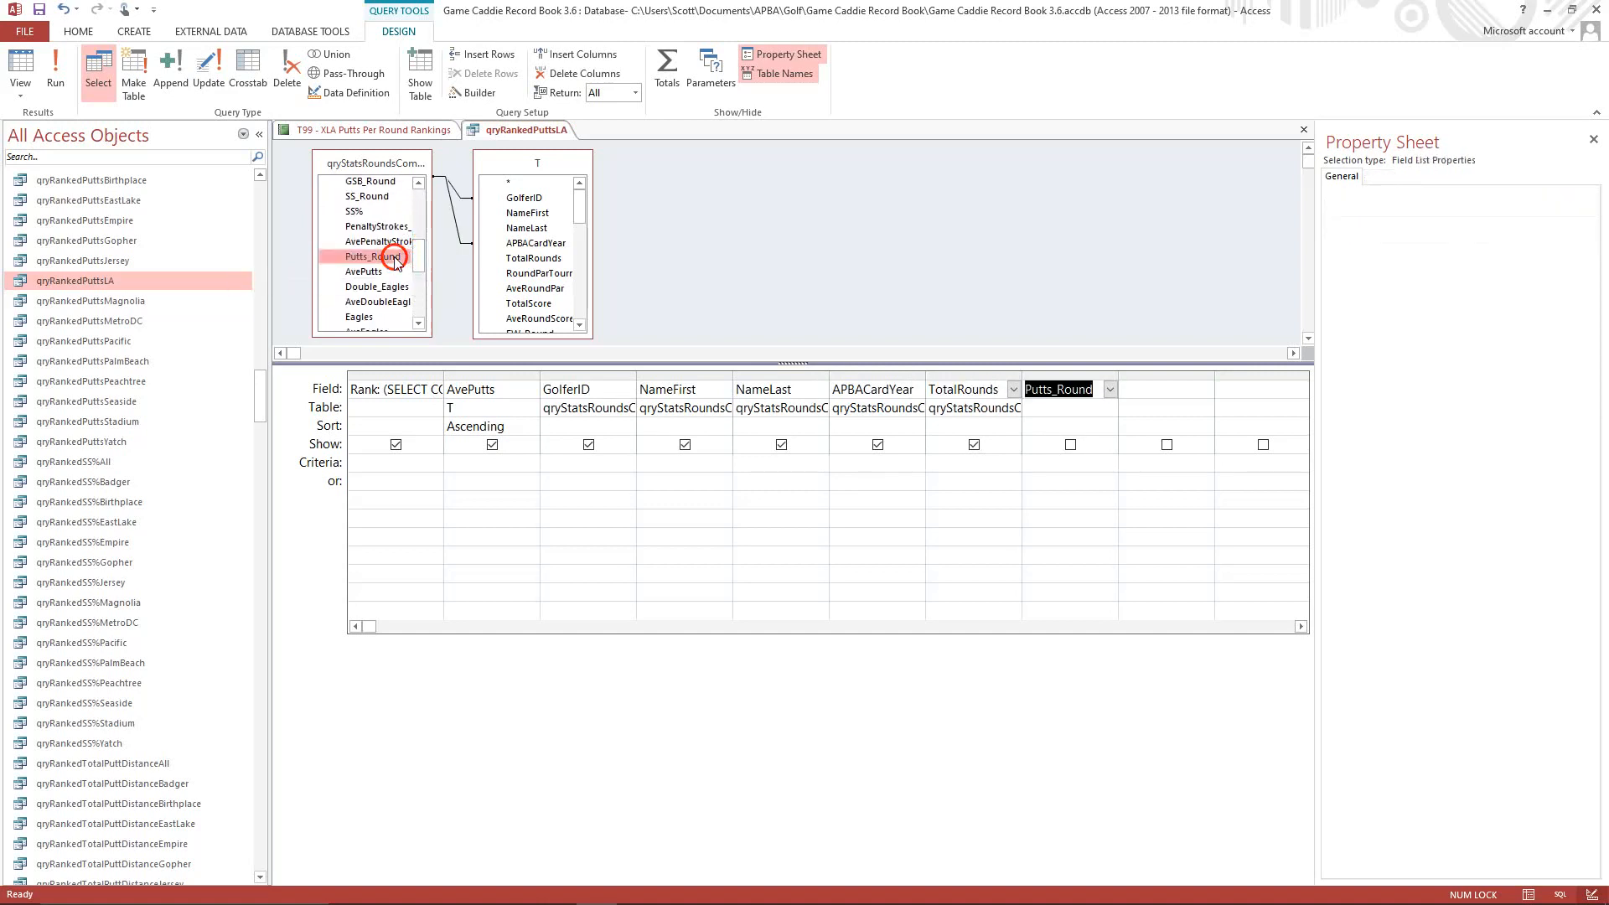
Change the Rank expression in qryRankedPuttsLA so its subquery counts from qryStatsRoundsCombinedLA instead of the Magnolia query.
left_click(406, 387)
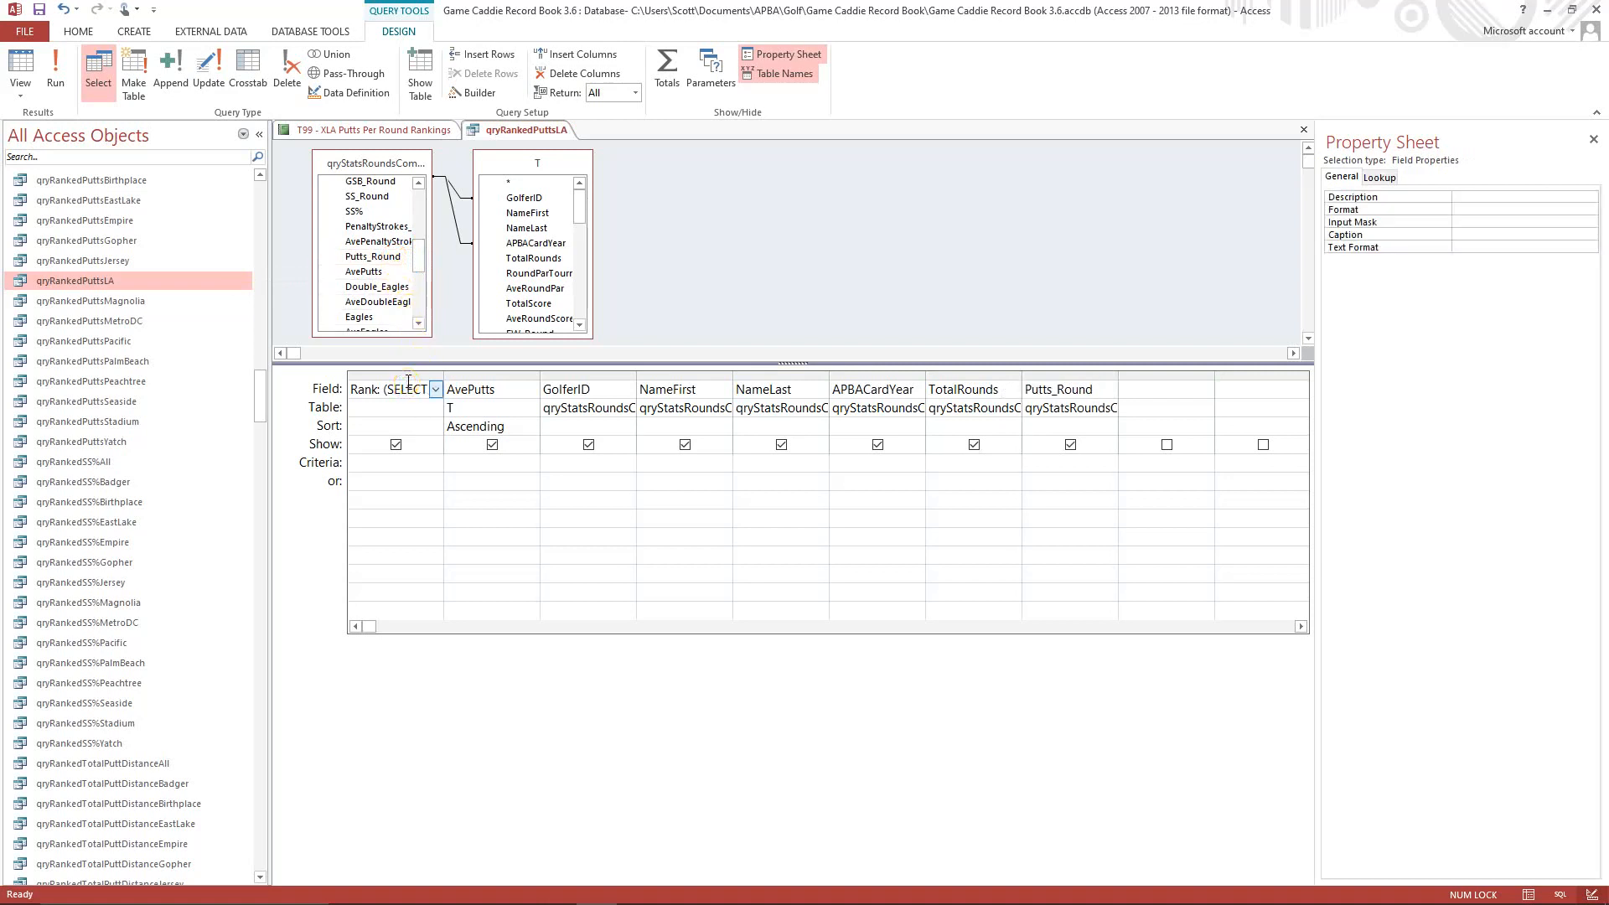
key("shift+F2")
left_click(677, 328)
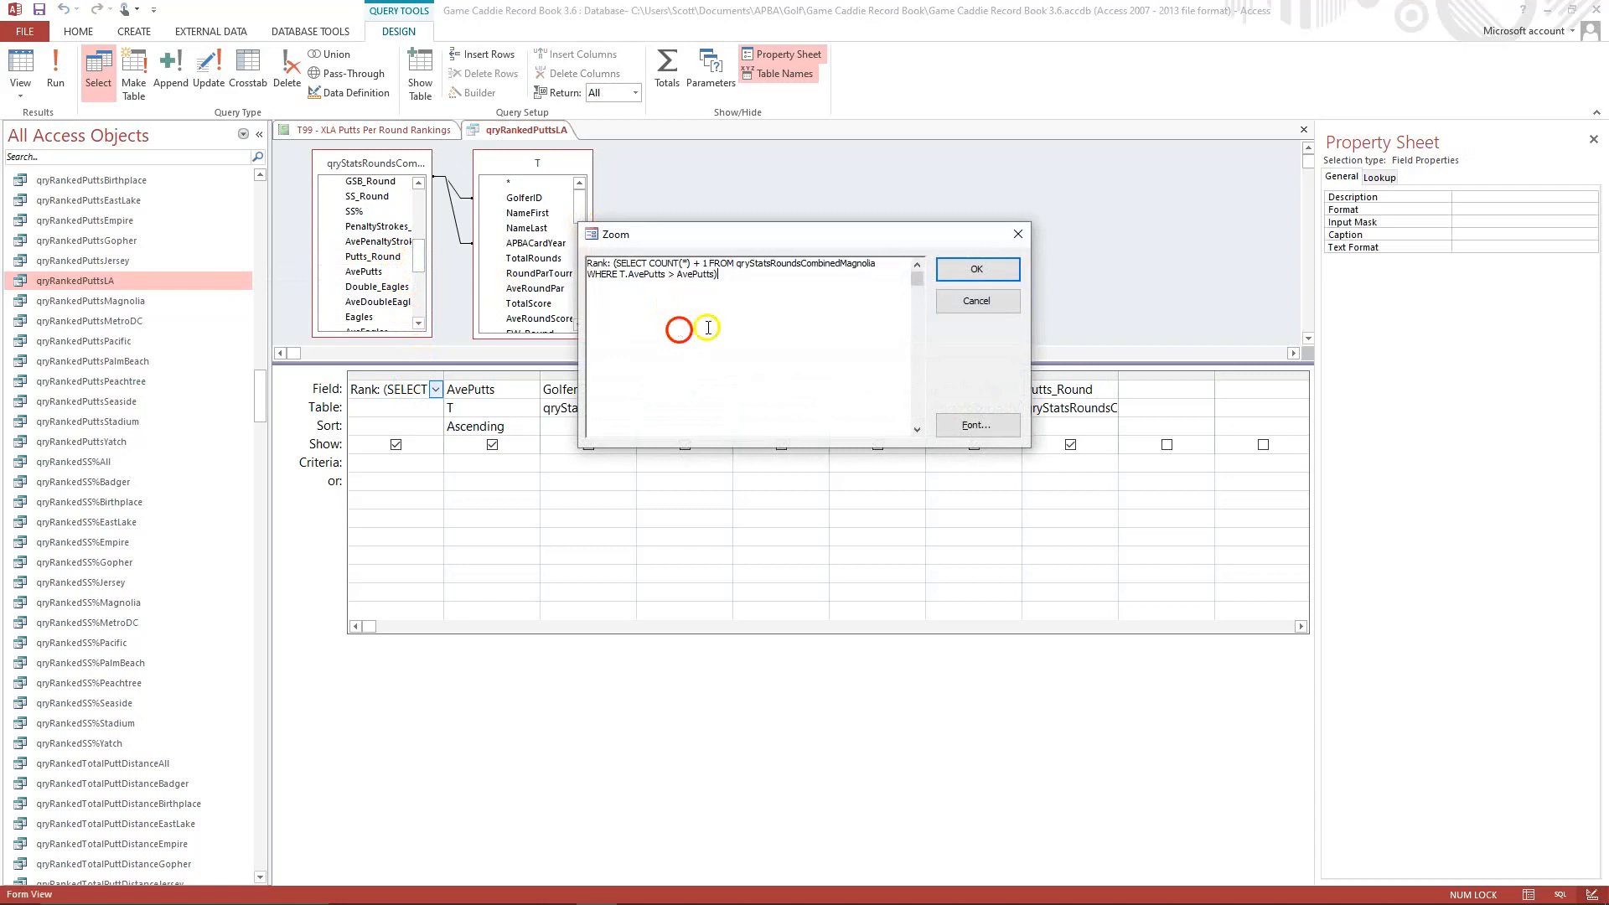
left_click(839, 262)
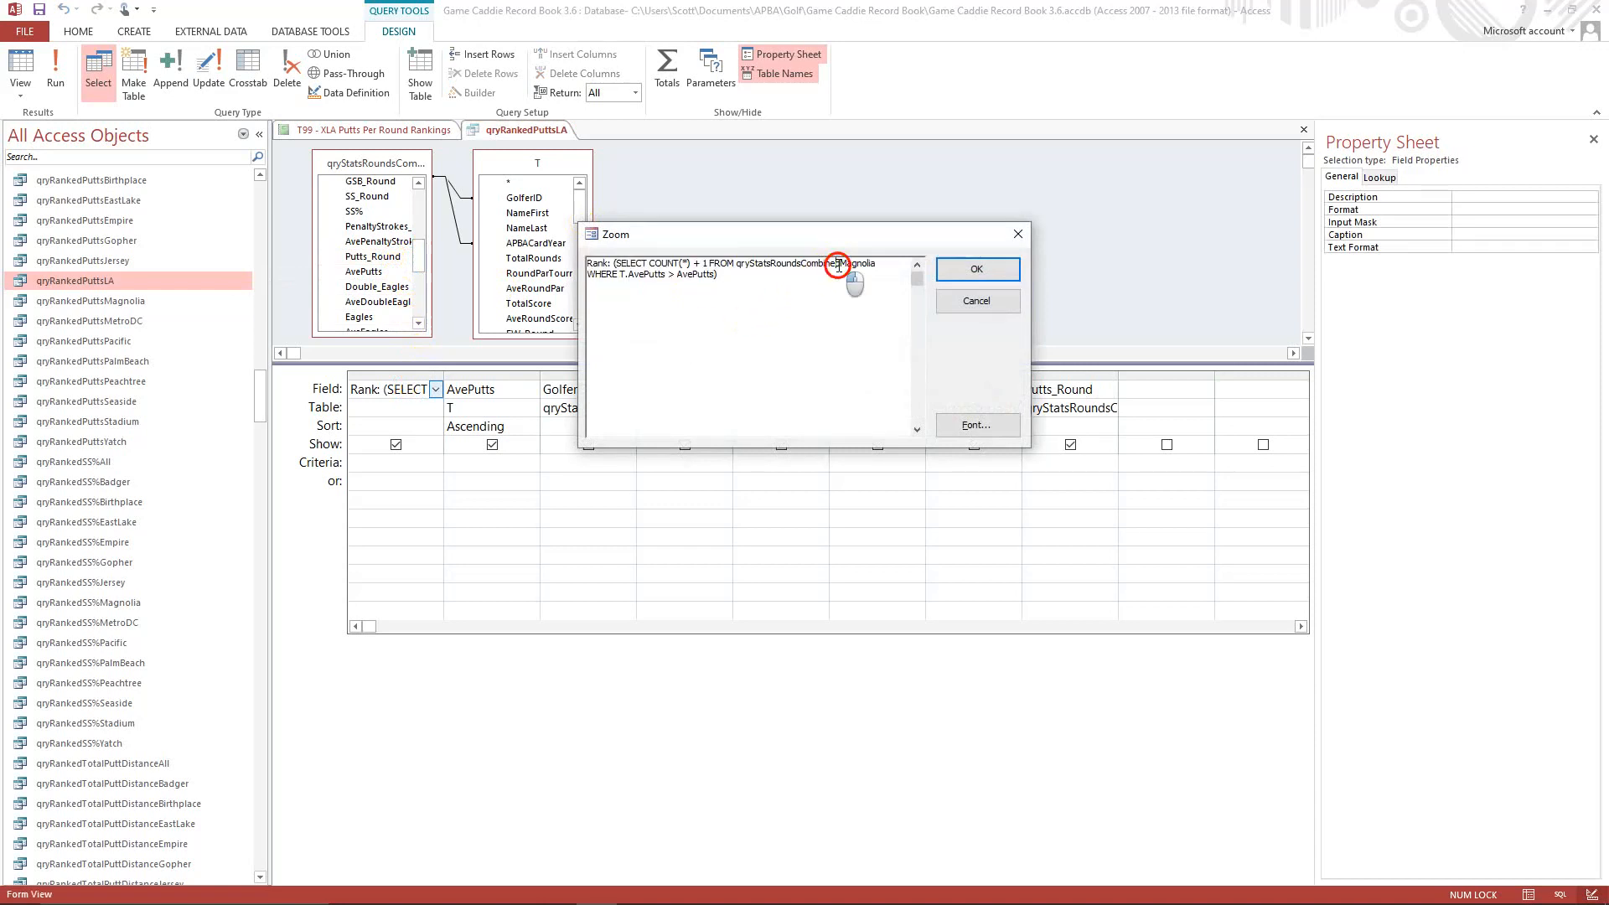
key("Delete")
key("Delete")
left_click(972, 286)
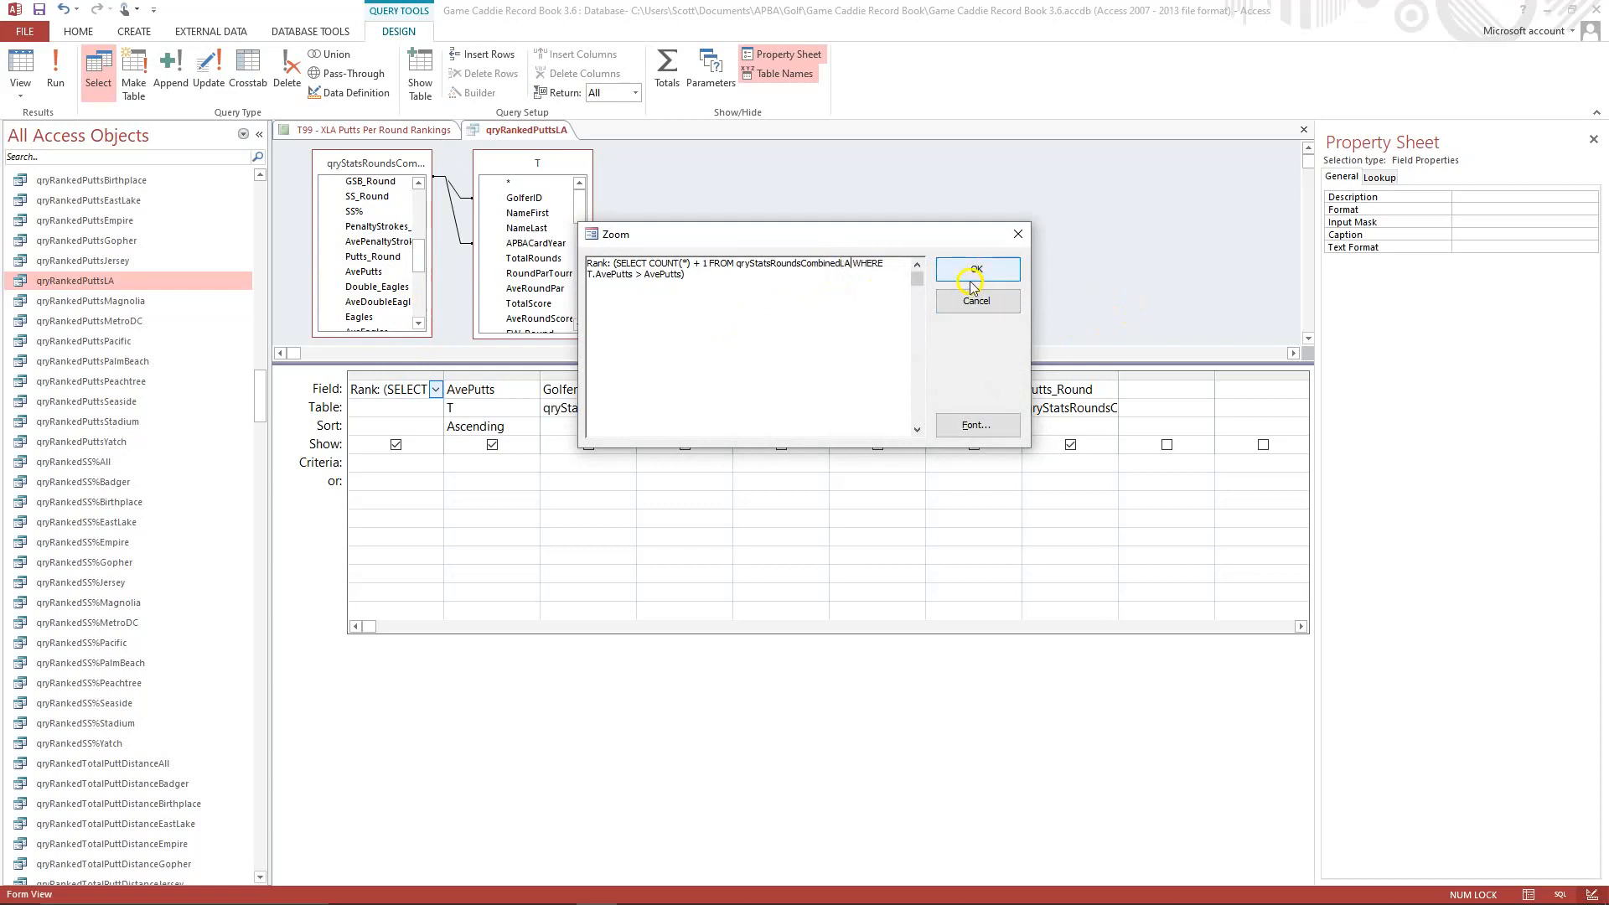
left_click(963, 278)
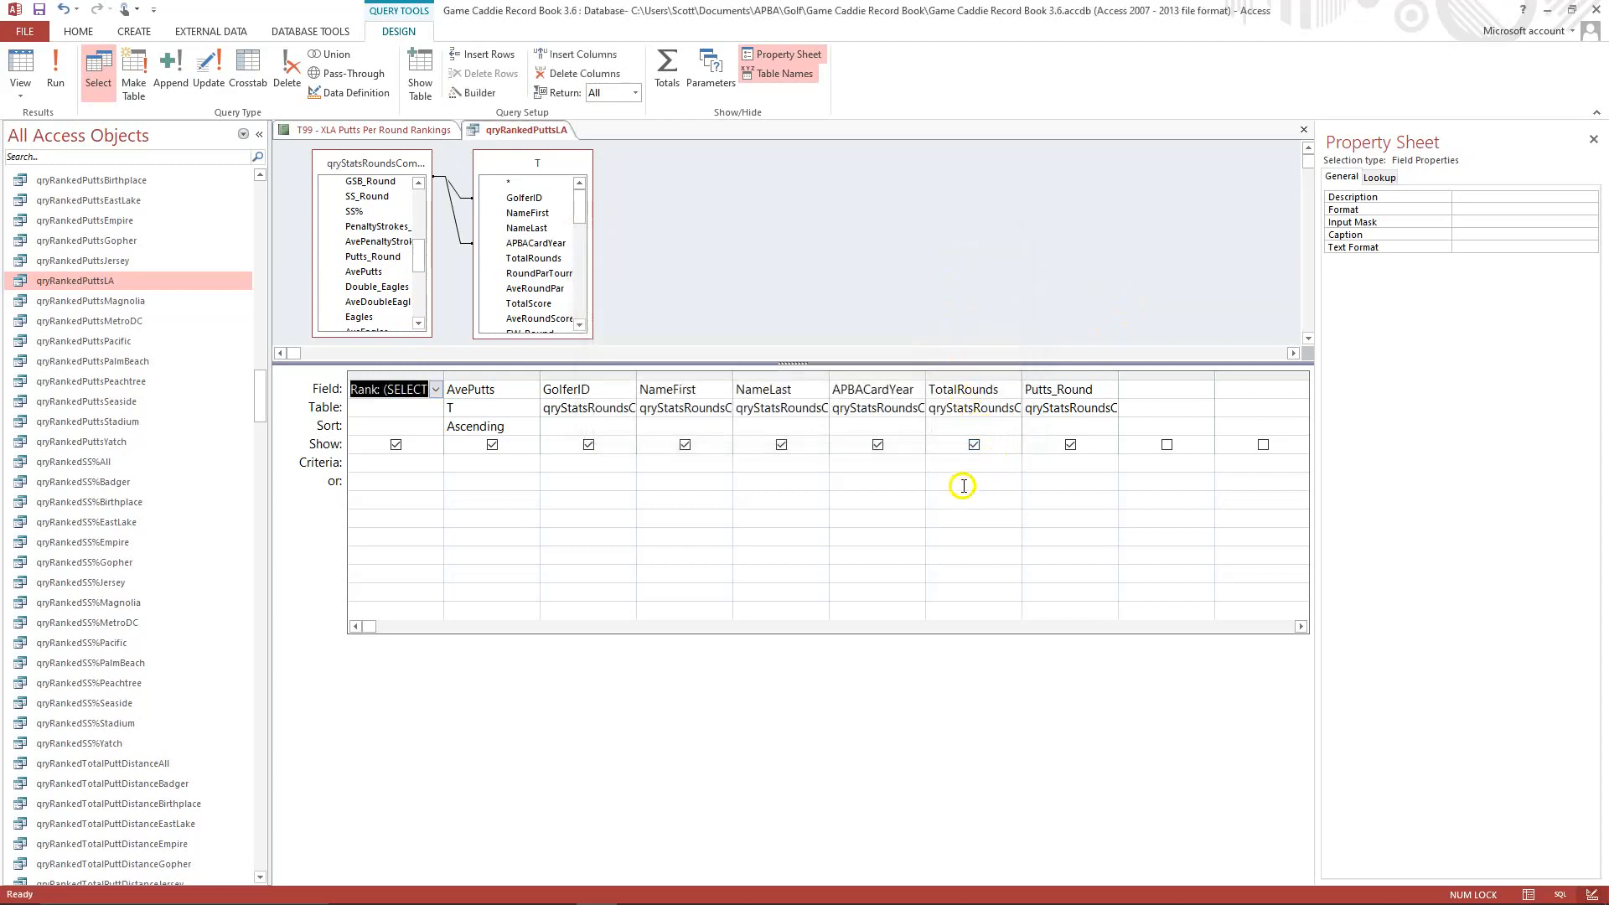
In the SQL of qryRankedPuttsLA, replace the Magnolia query aliased as T with qryStatsRoundsCombinedLA in the INNER JOIN.
left_click(20, 94)
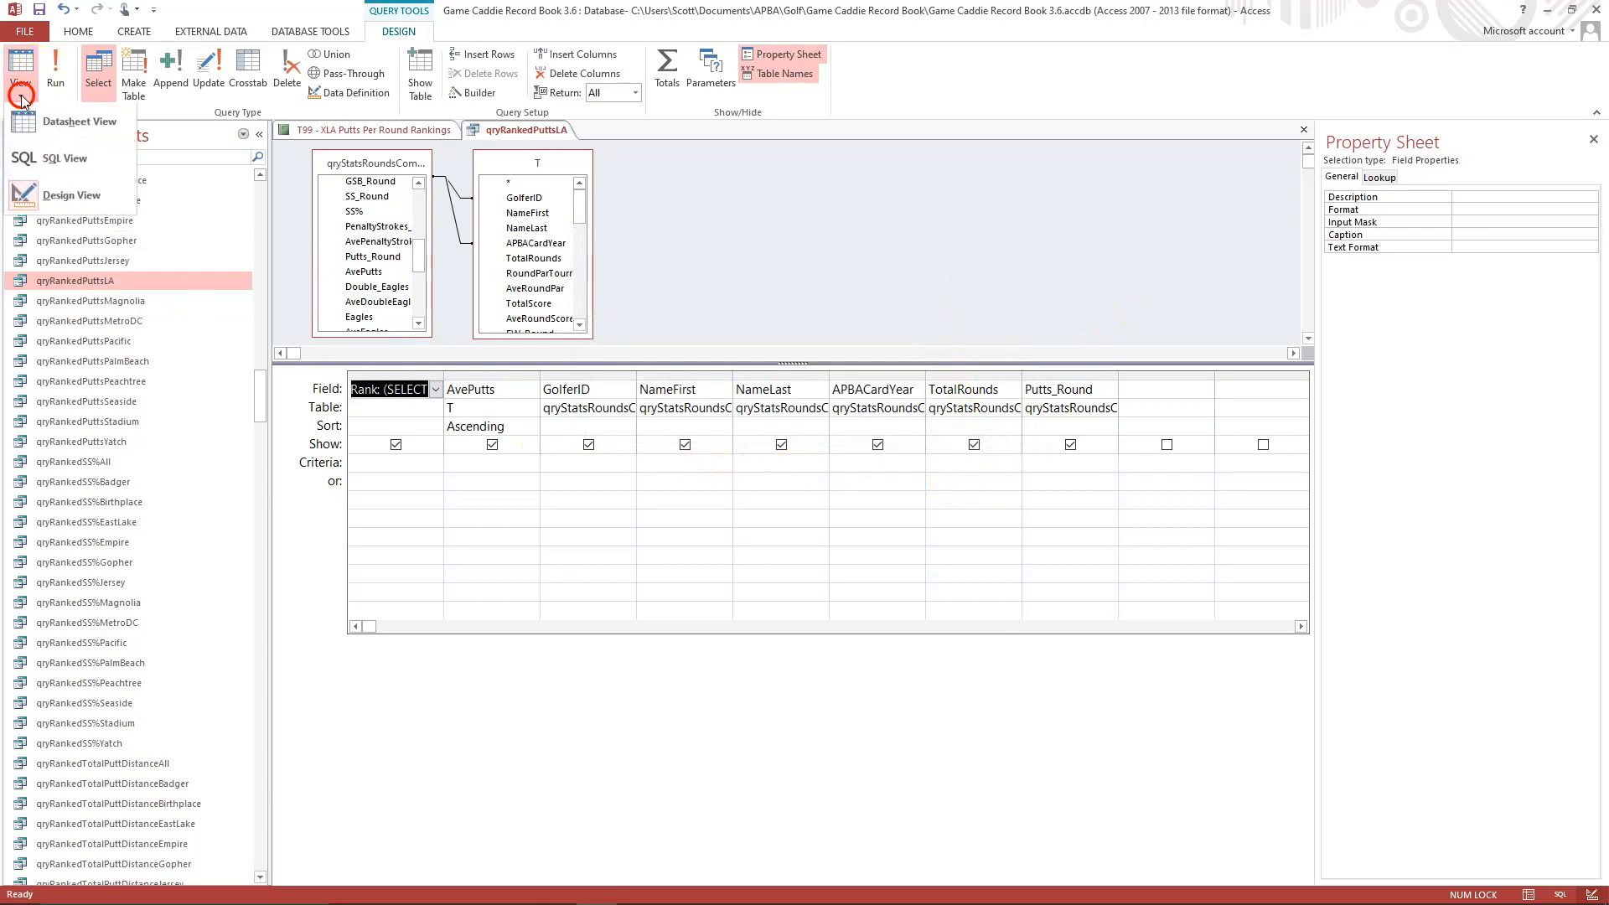
left_click(50, 159)
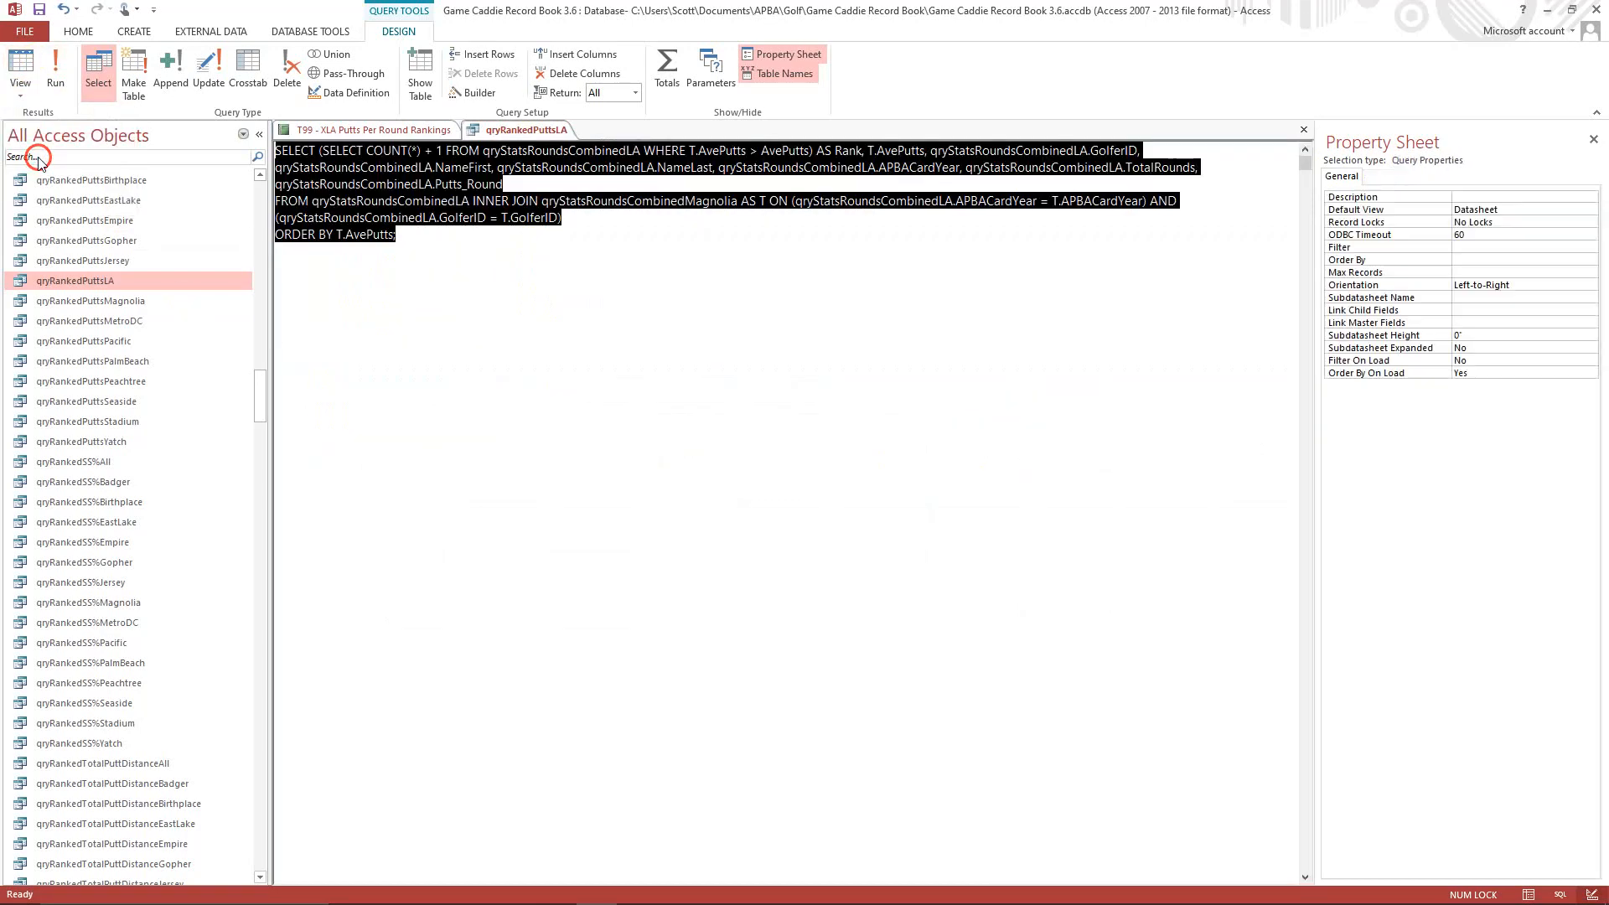
left_click(419, 337)
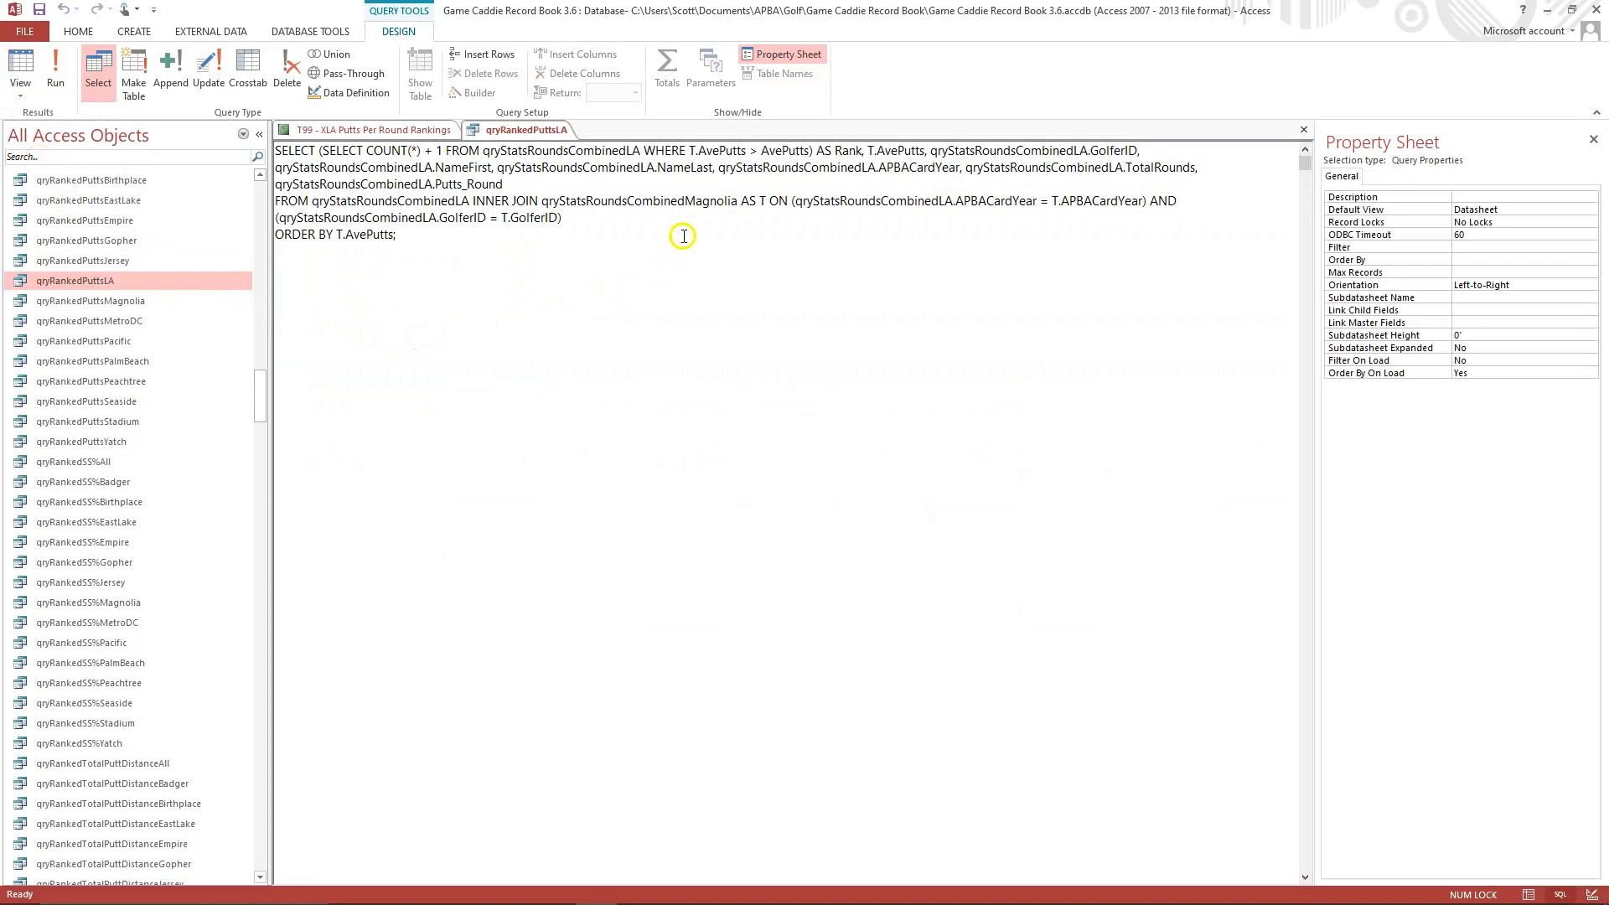
left_click(686, 199)
key("Delete")
key("Delete")
key("Delete")
key("Delete")
key("Delete")
key("Delete")
key("Delete")
key("Delete")
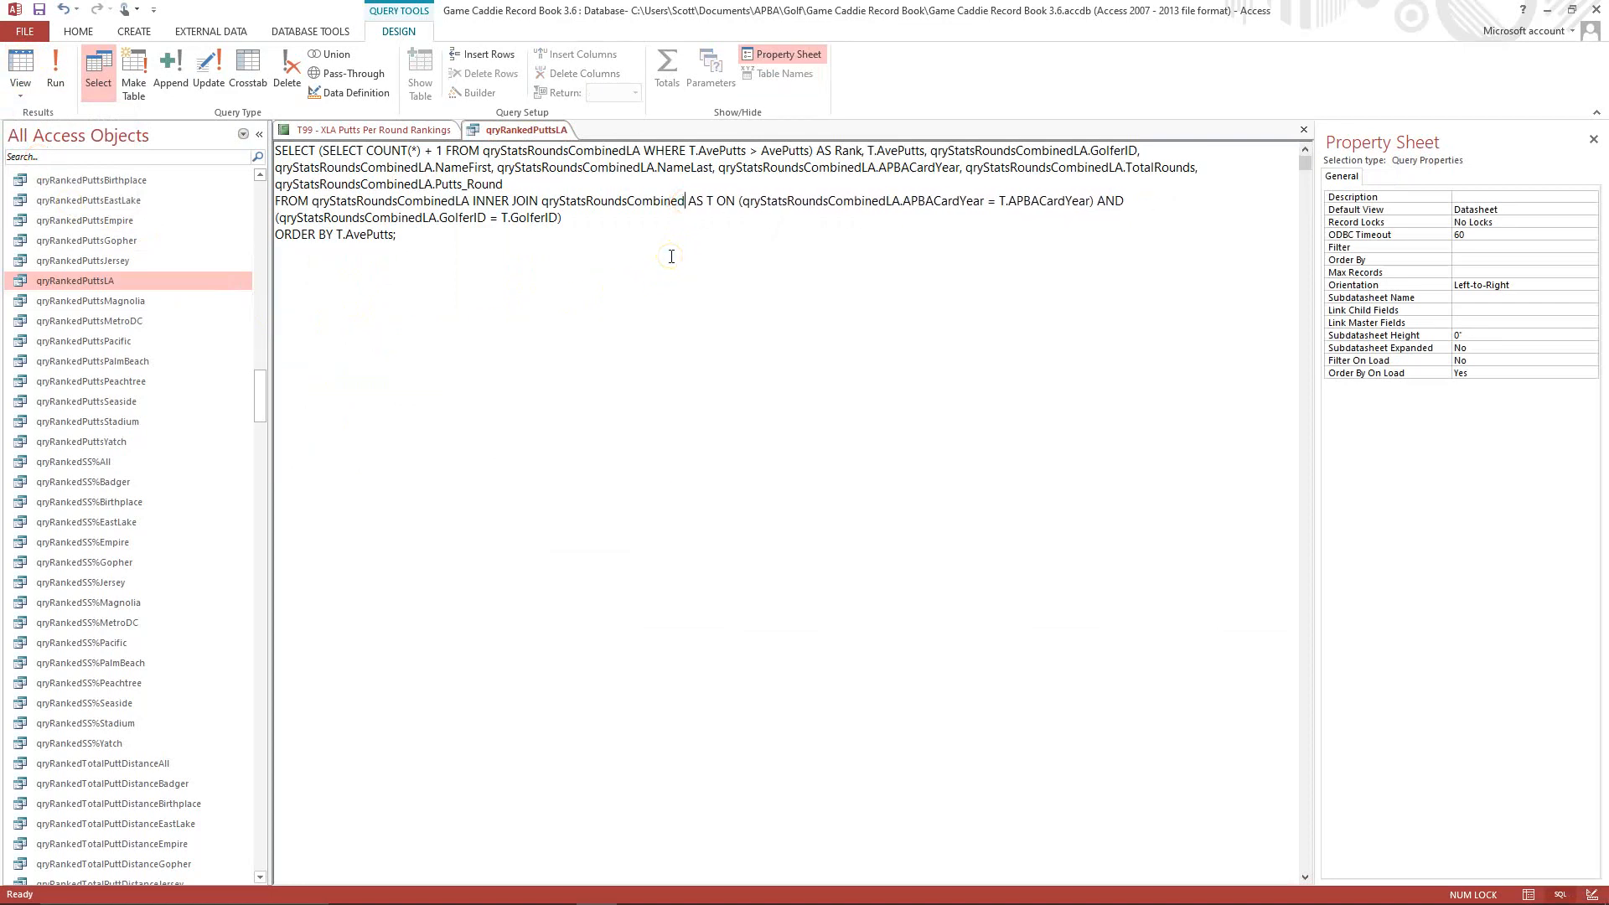
type("LA")
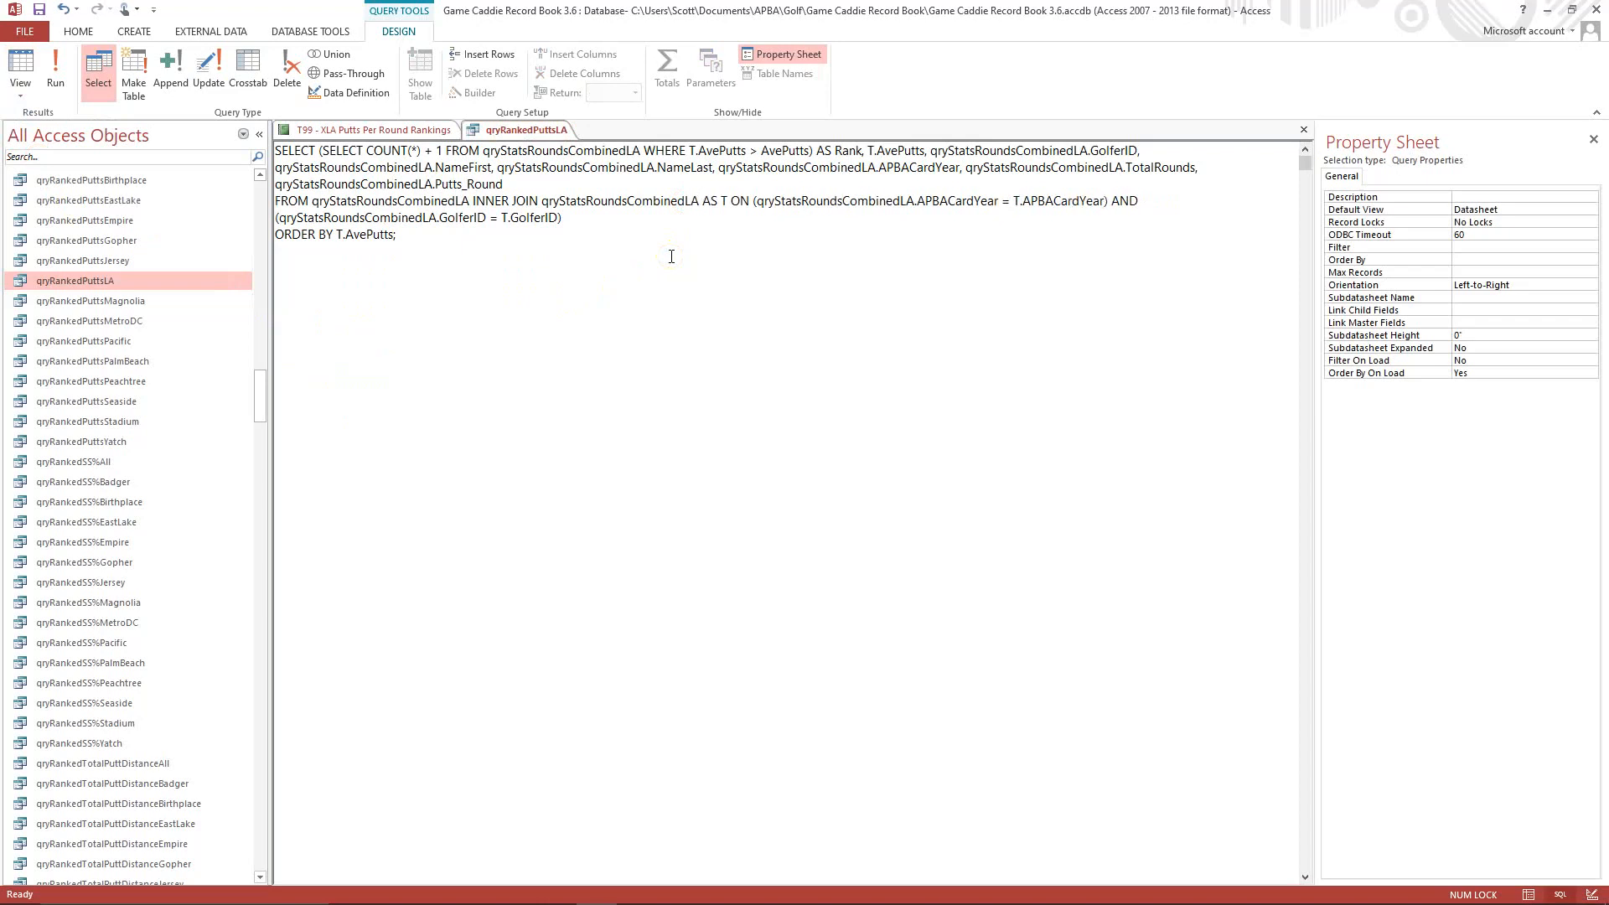
left_click(669, 258)
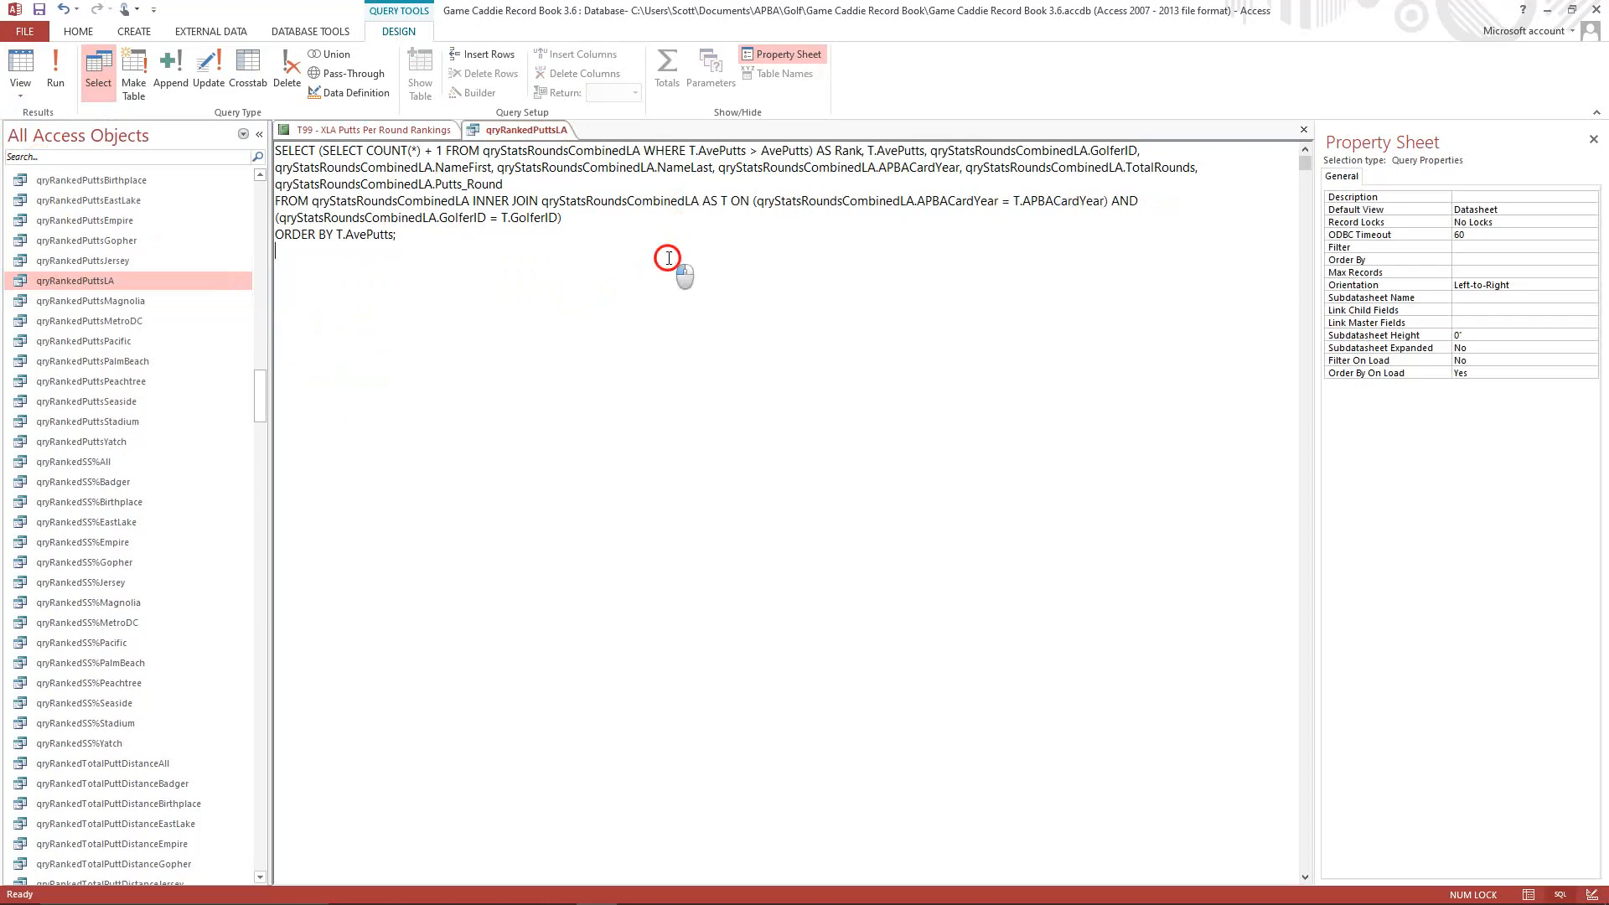
Run qryRankedPuttsLA and close it, saving its design changes.
left_click(58, 75)
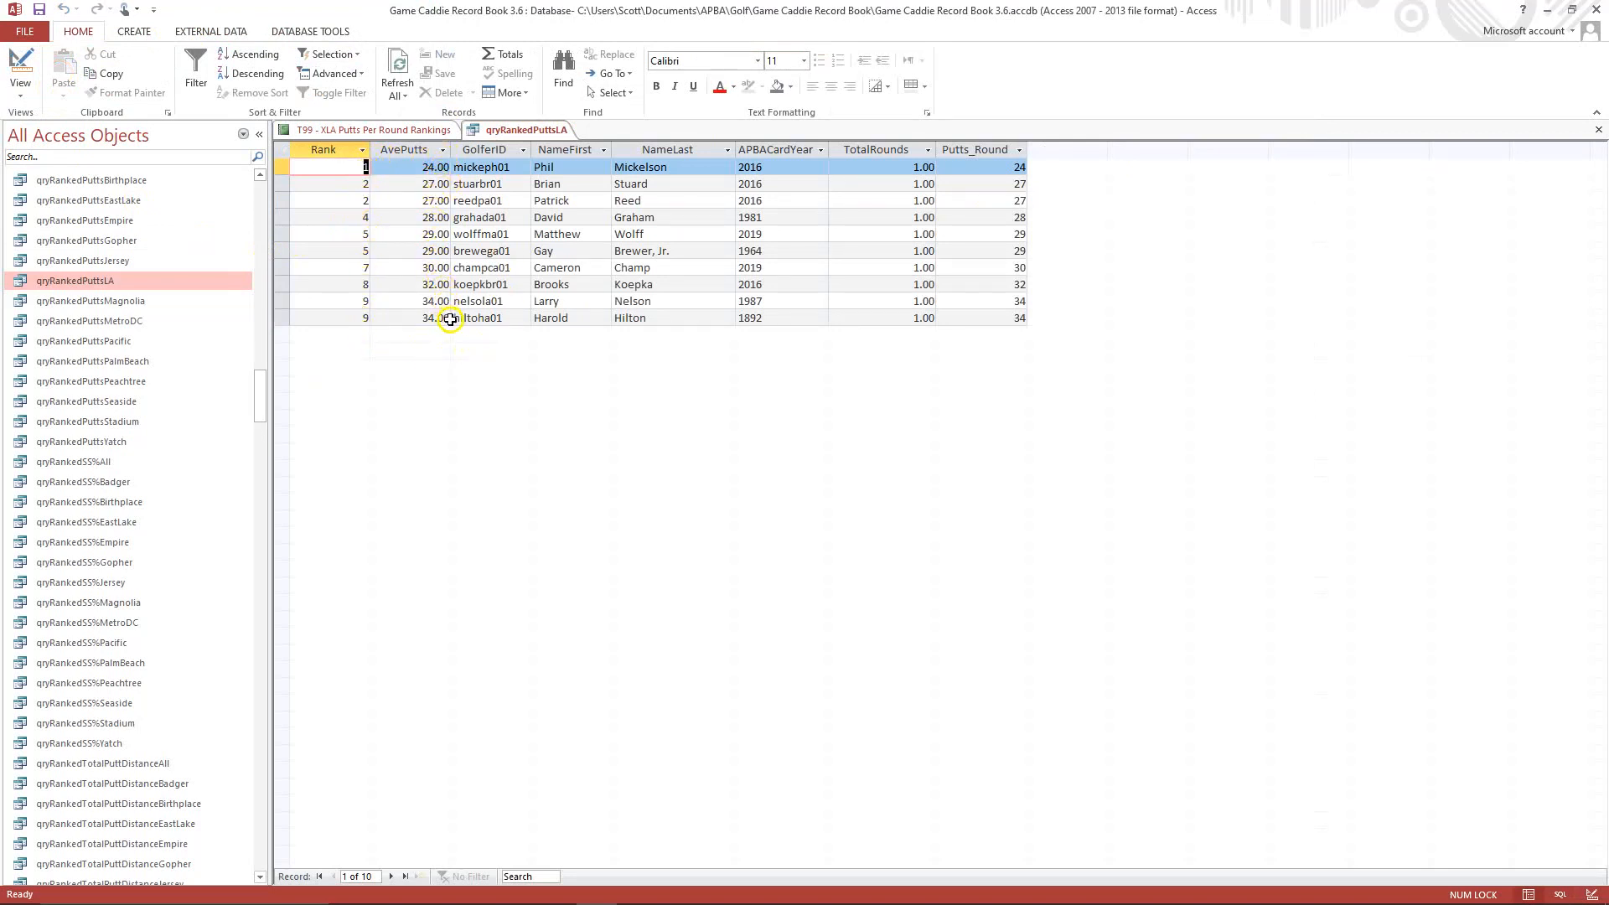
left_click(1601, 131)
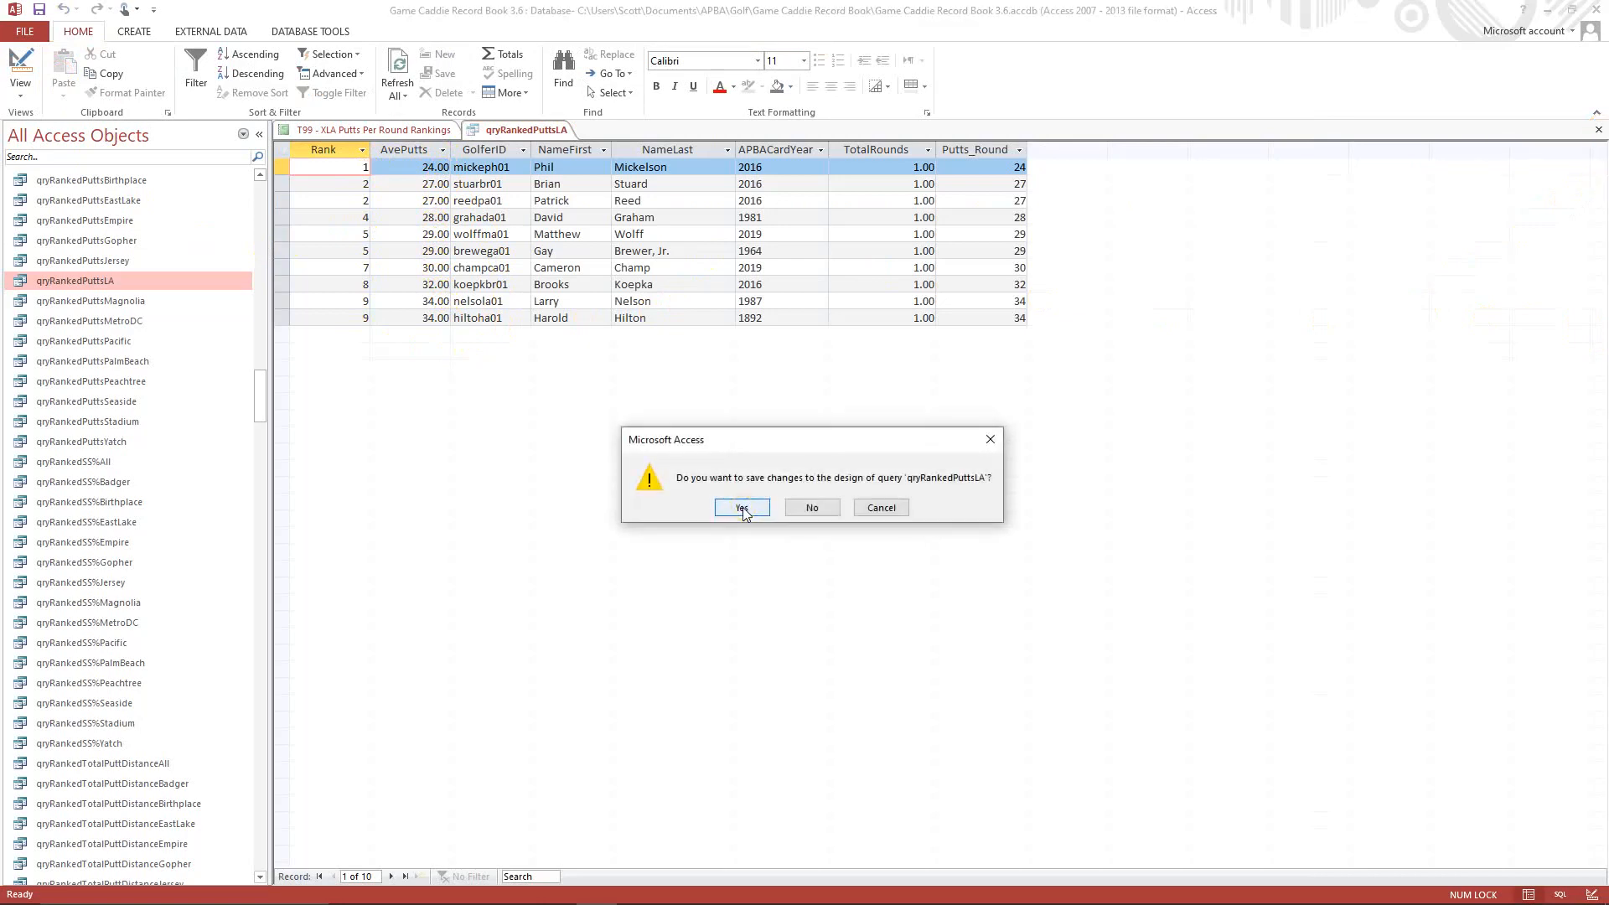
left_click(742, 507)
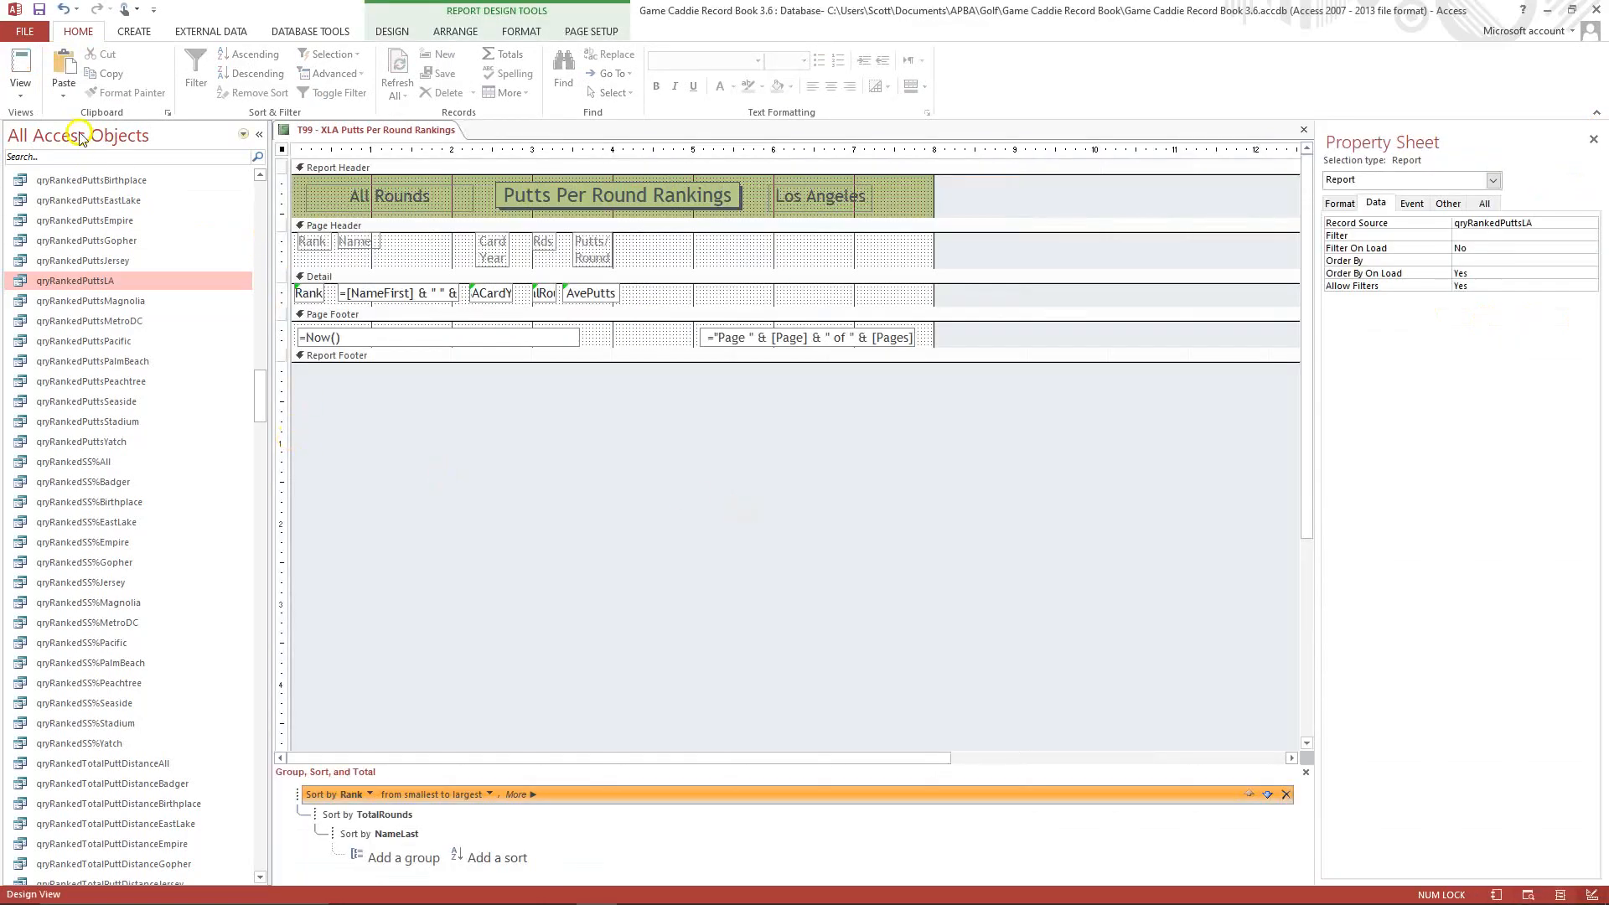
Preview the T99 - XLA Putts Per Round Rankings report and close it, saving its changes.
left_click(21, 88)
left_click(53, 159)
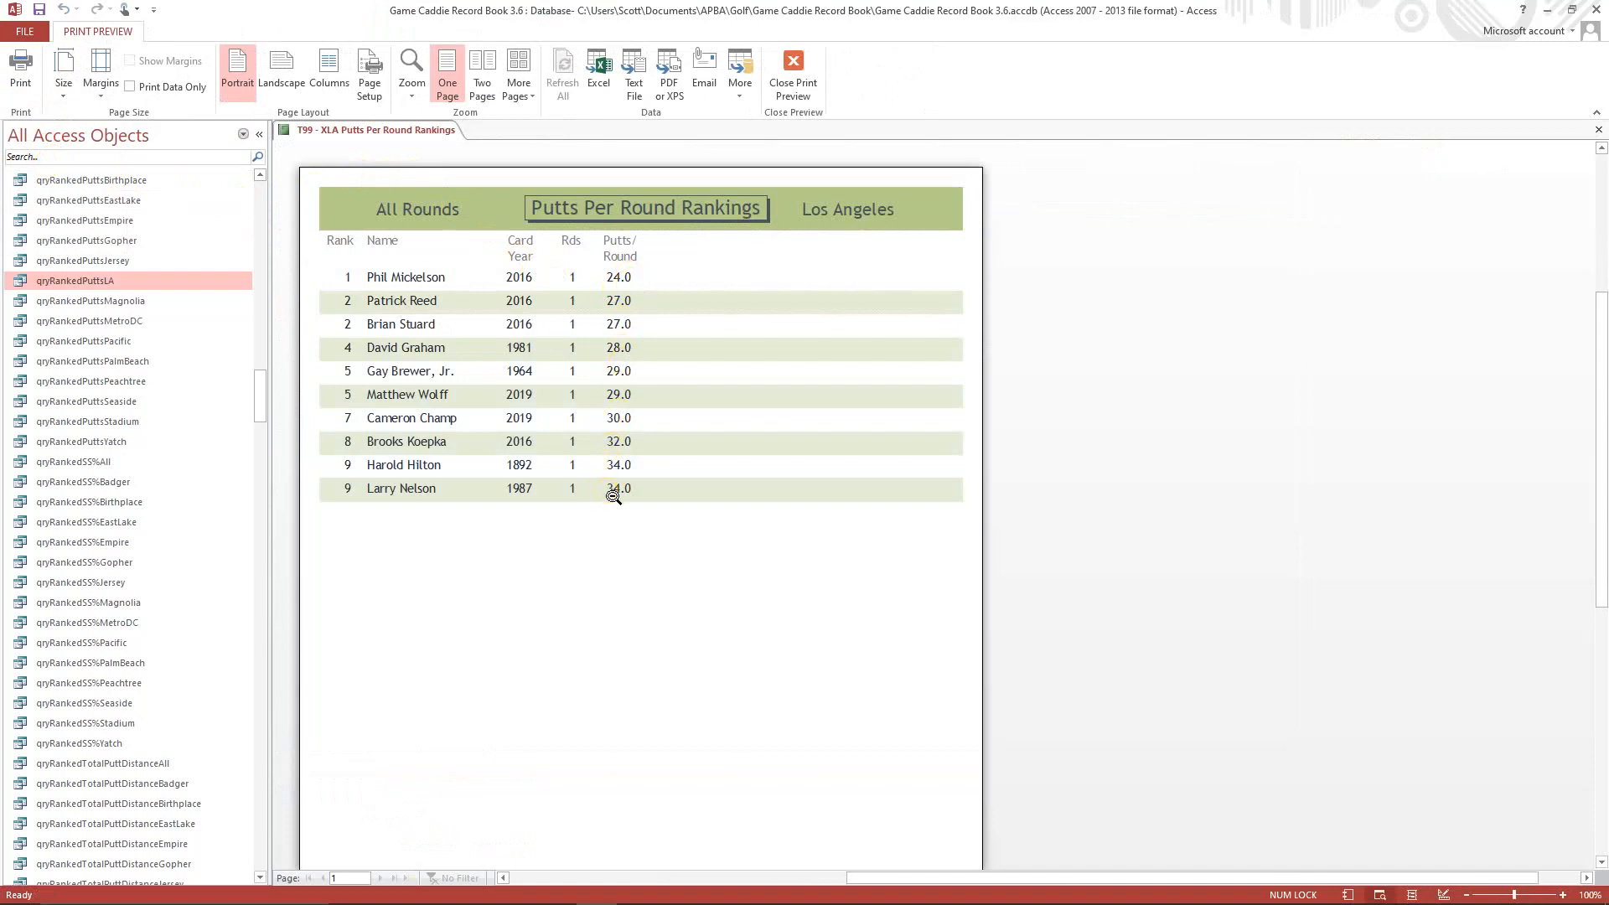
left_click(1599, 130)
left_click(743, 508)
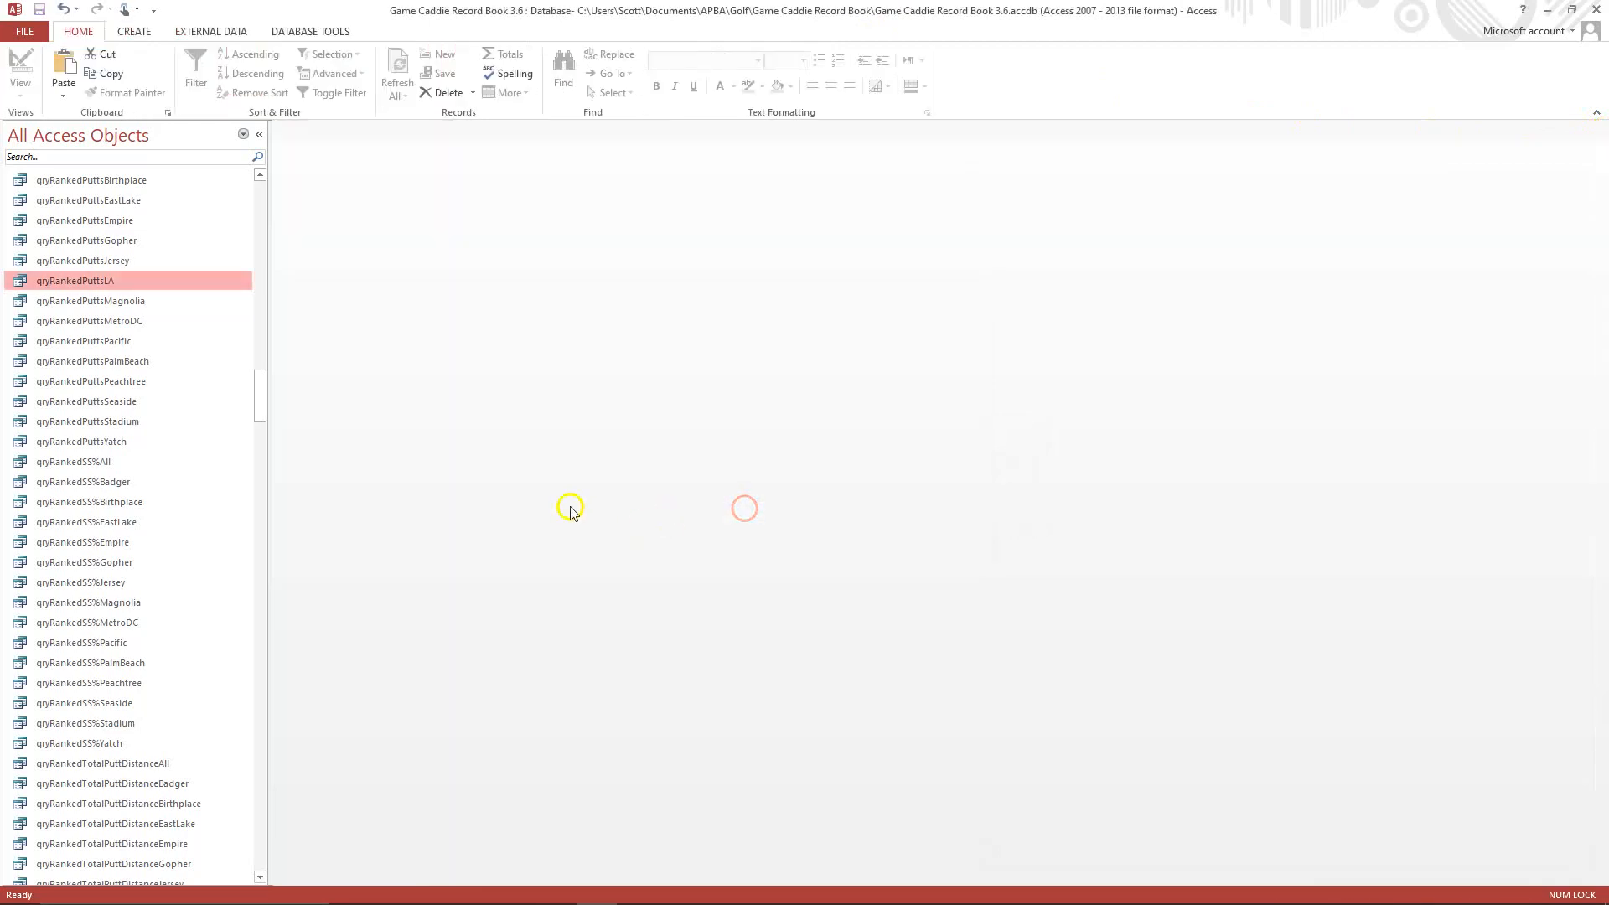
Duplicate the report T99 - XMagnolia Scoring By Hole under the name T99 - XLA Scoring By Hole.
left_click_drag(255, 408, 313, 727)
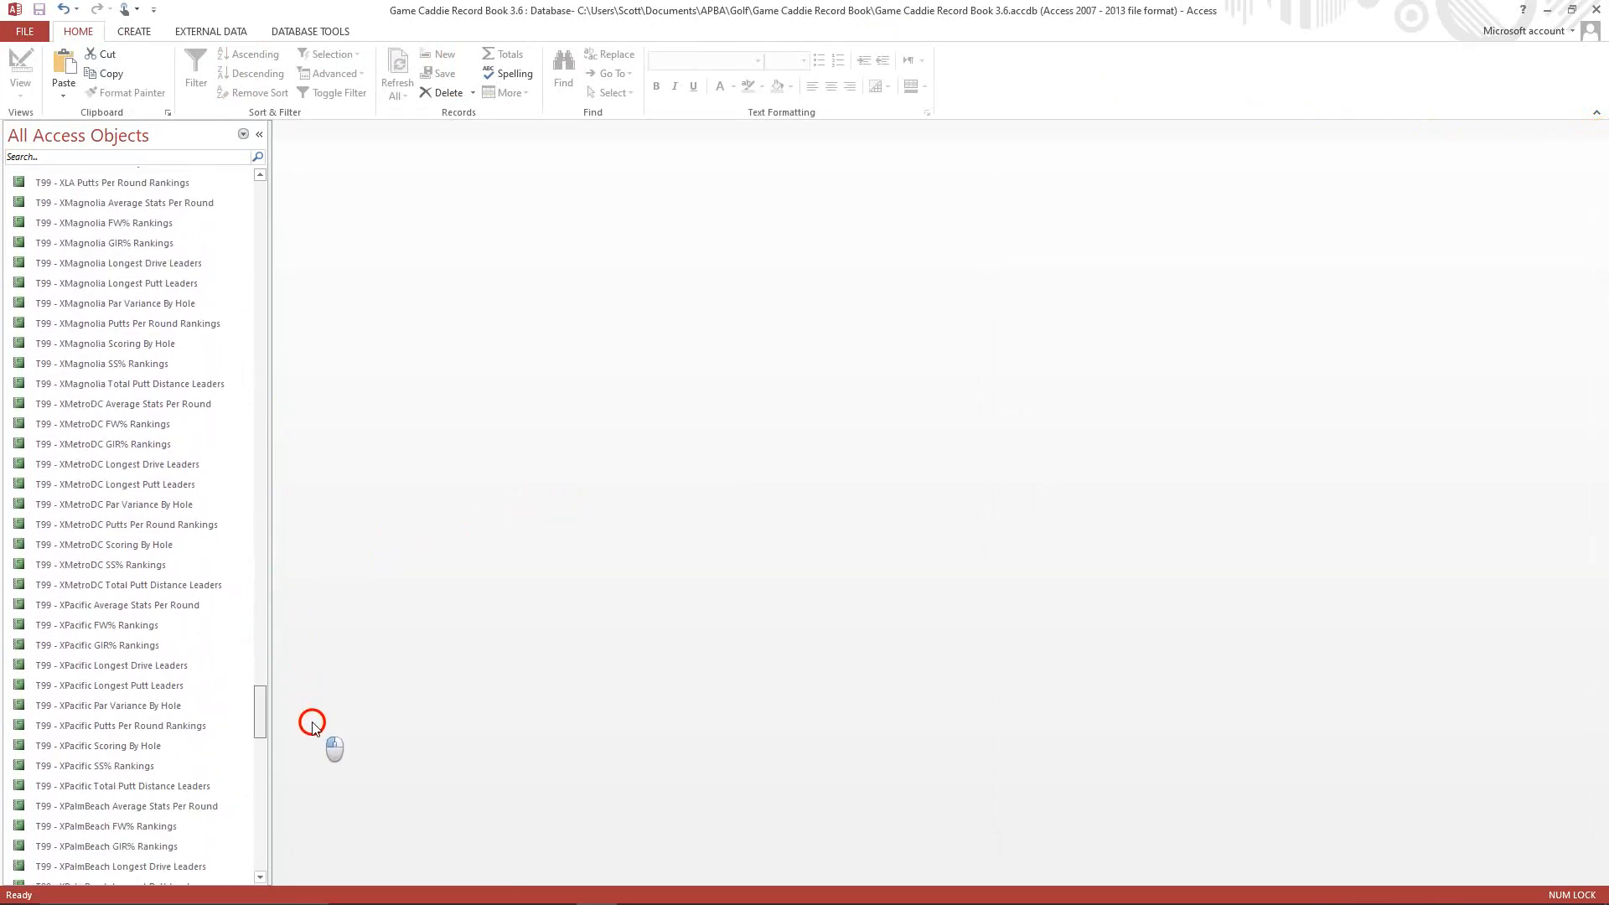
left_click_drag(312, 726, 312, 729)
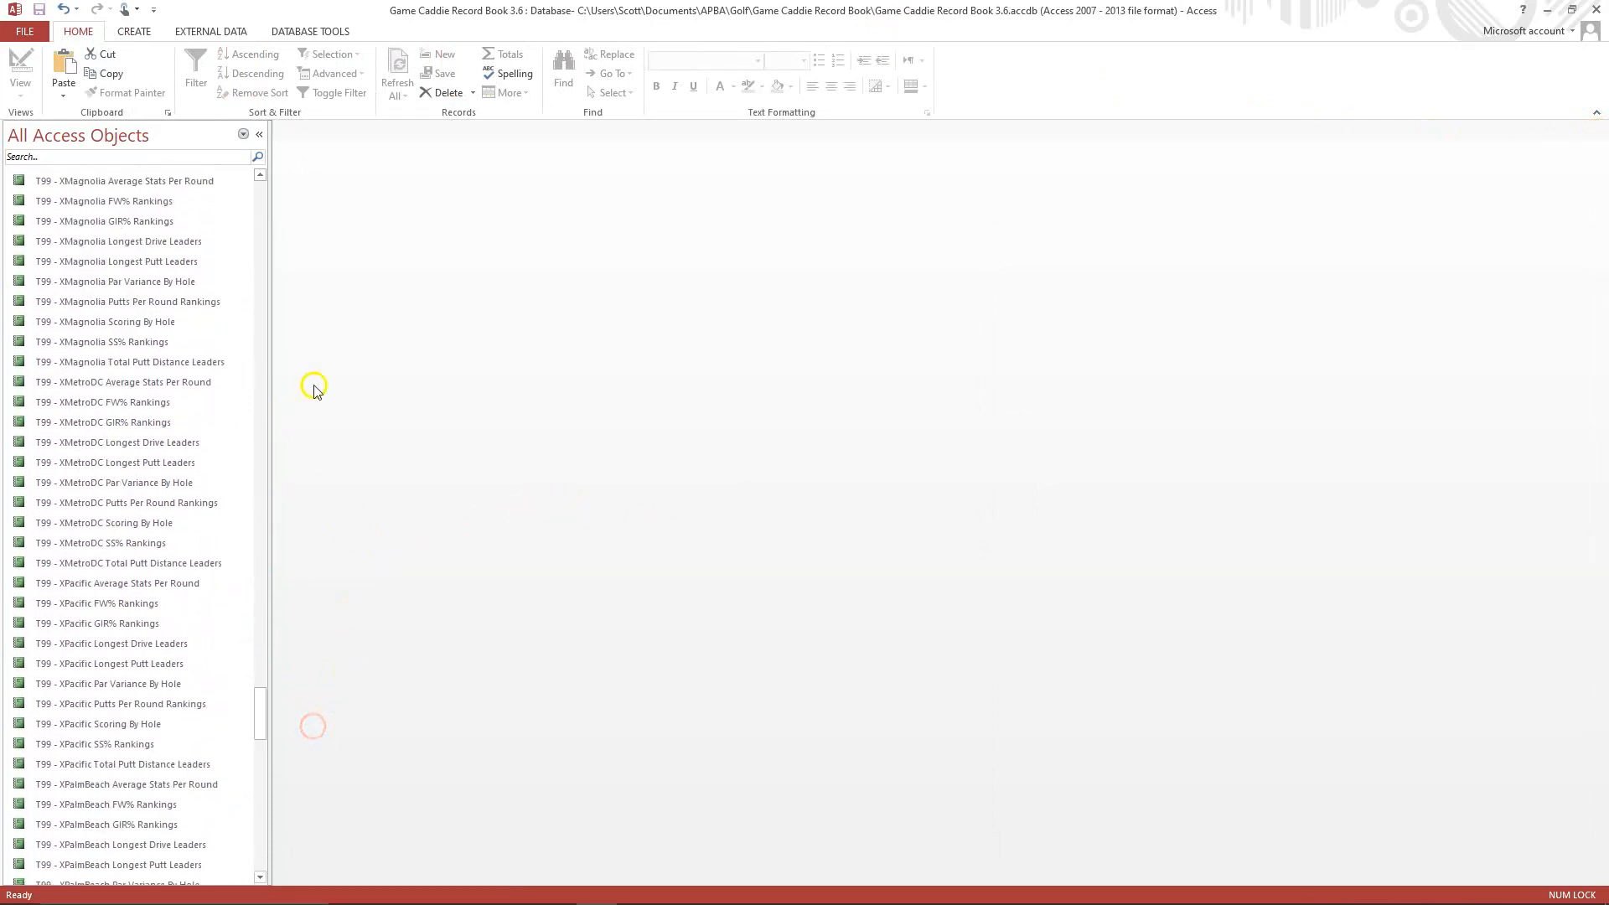
right_click(113, 327)
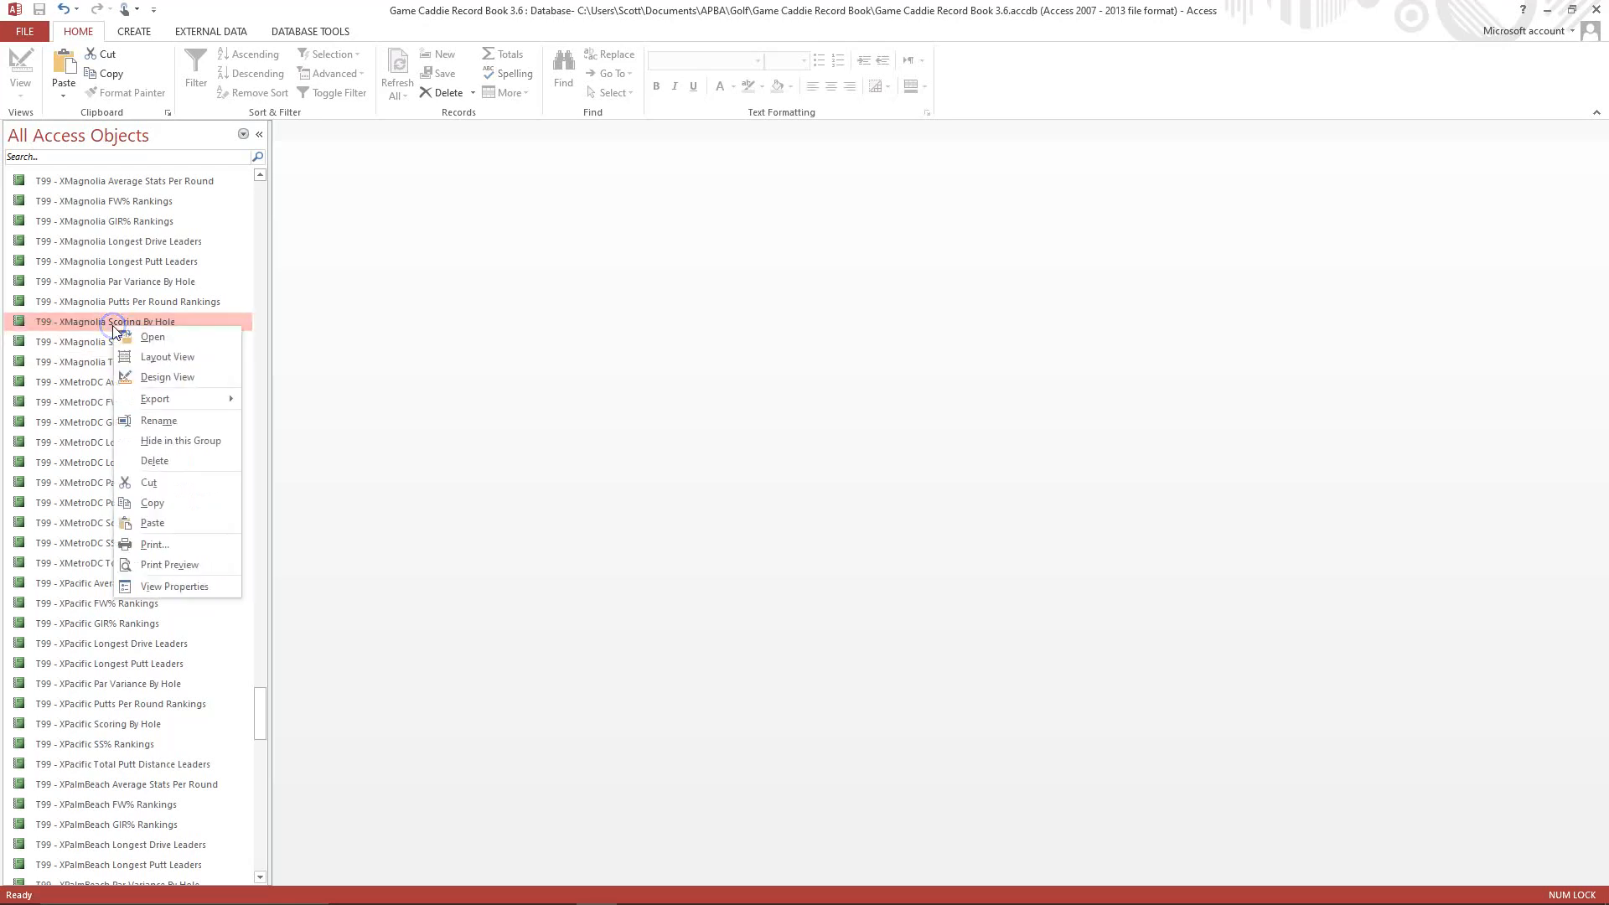
left_click(164, 503)
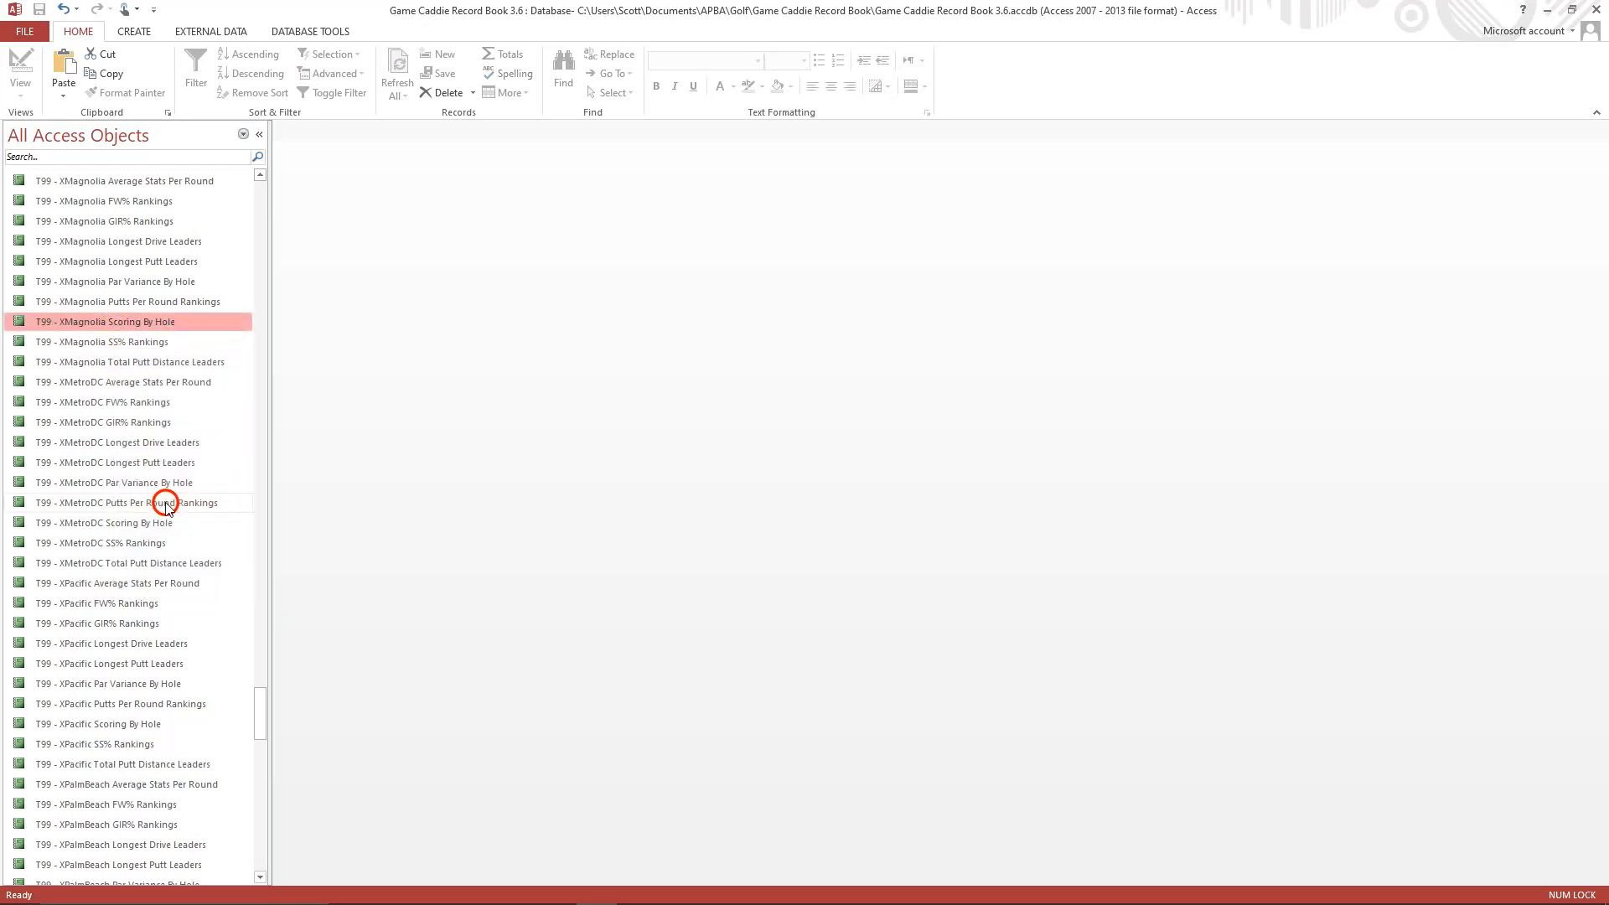
right_click(100, 389)
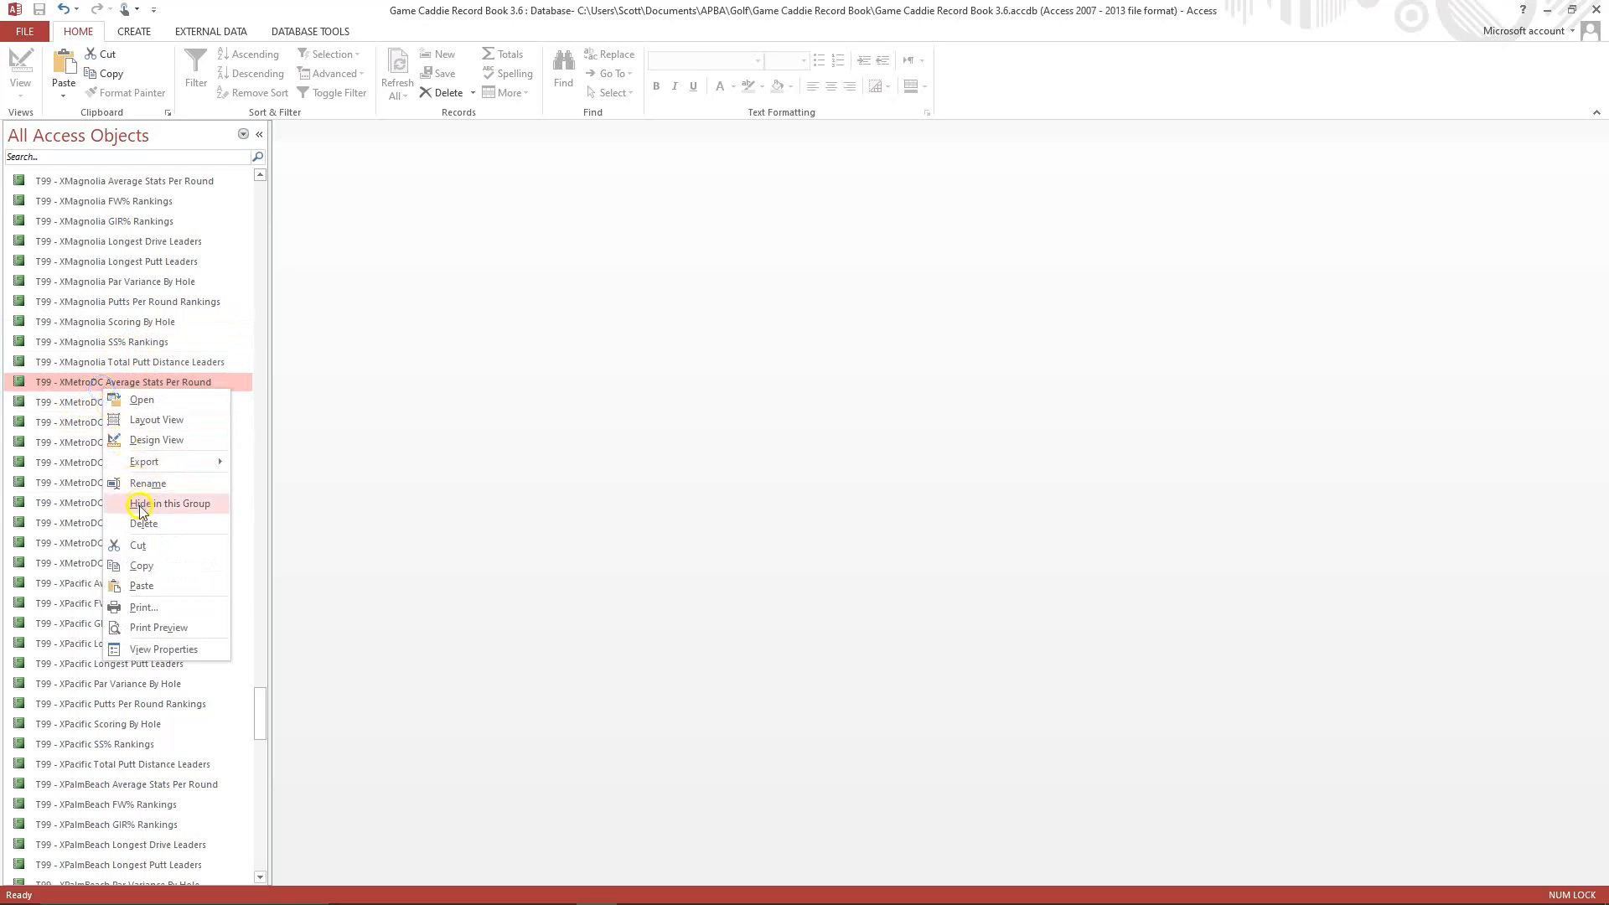
left_click(162, 589)
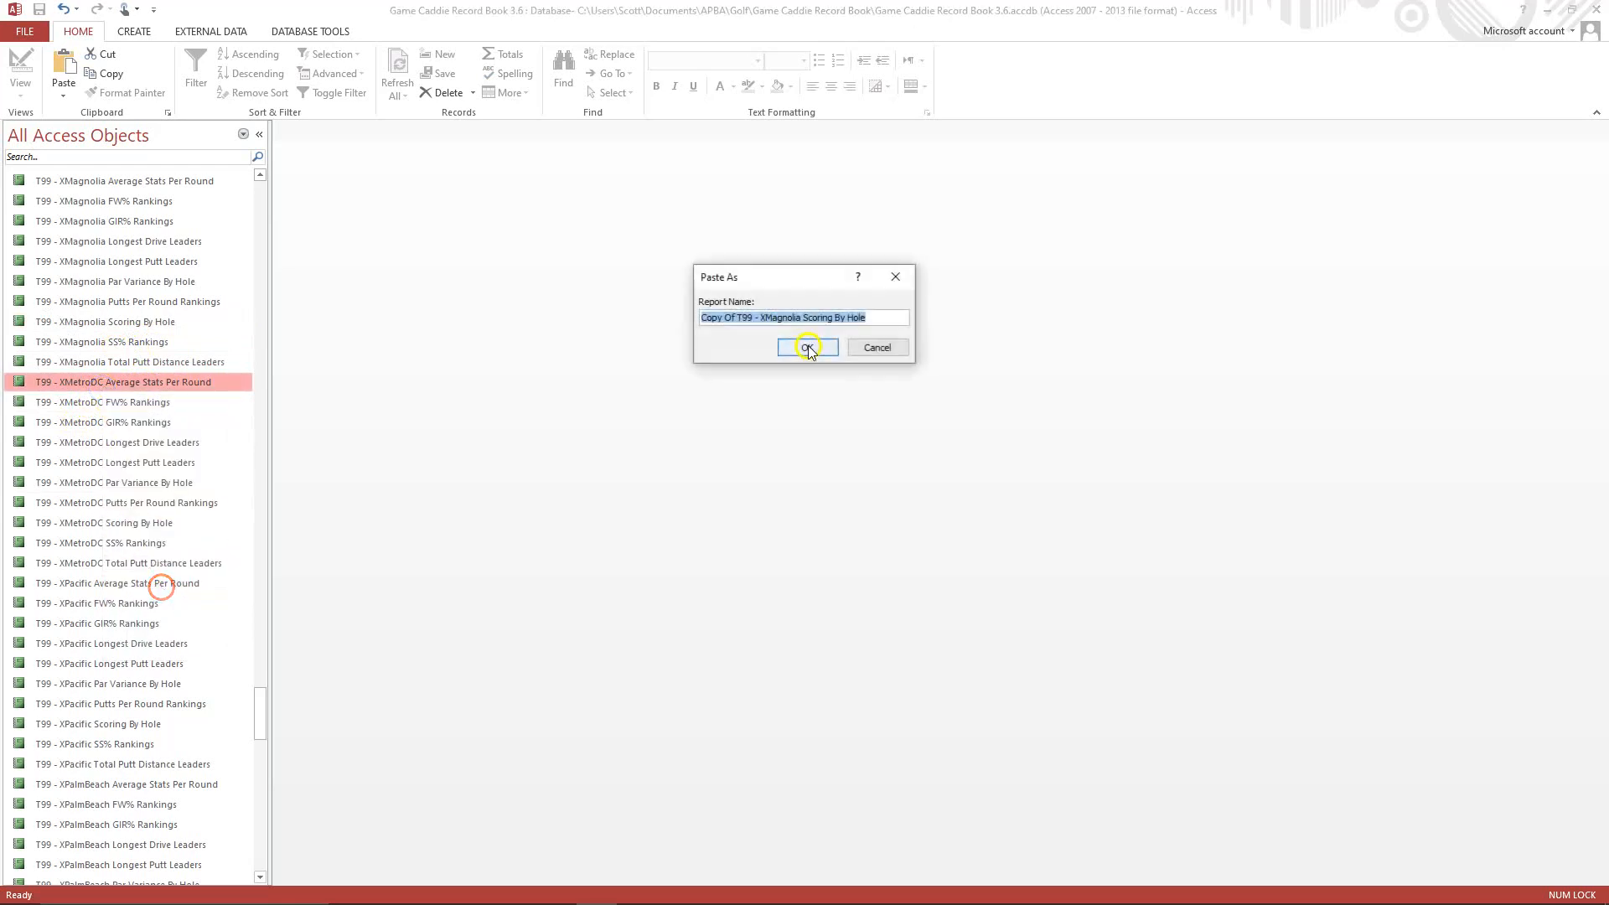
left_click(738, 325)
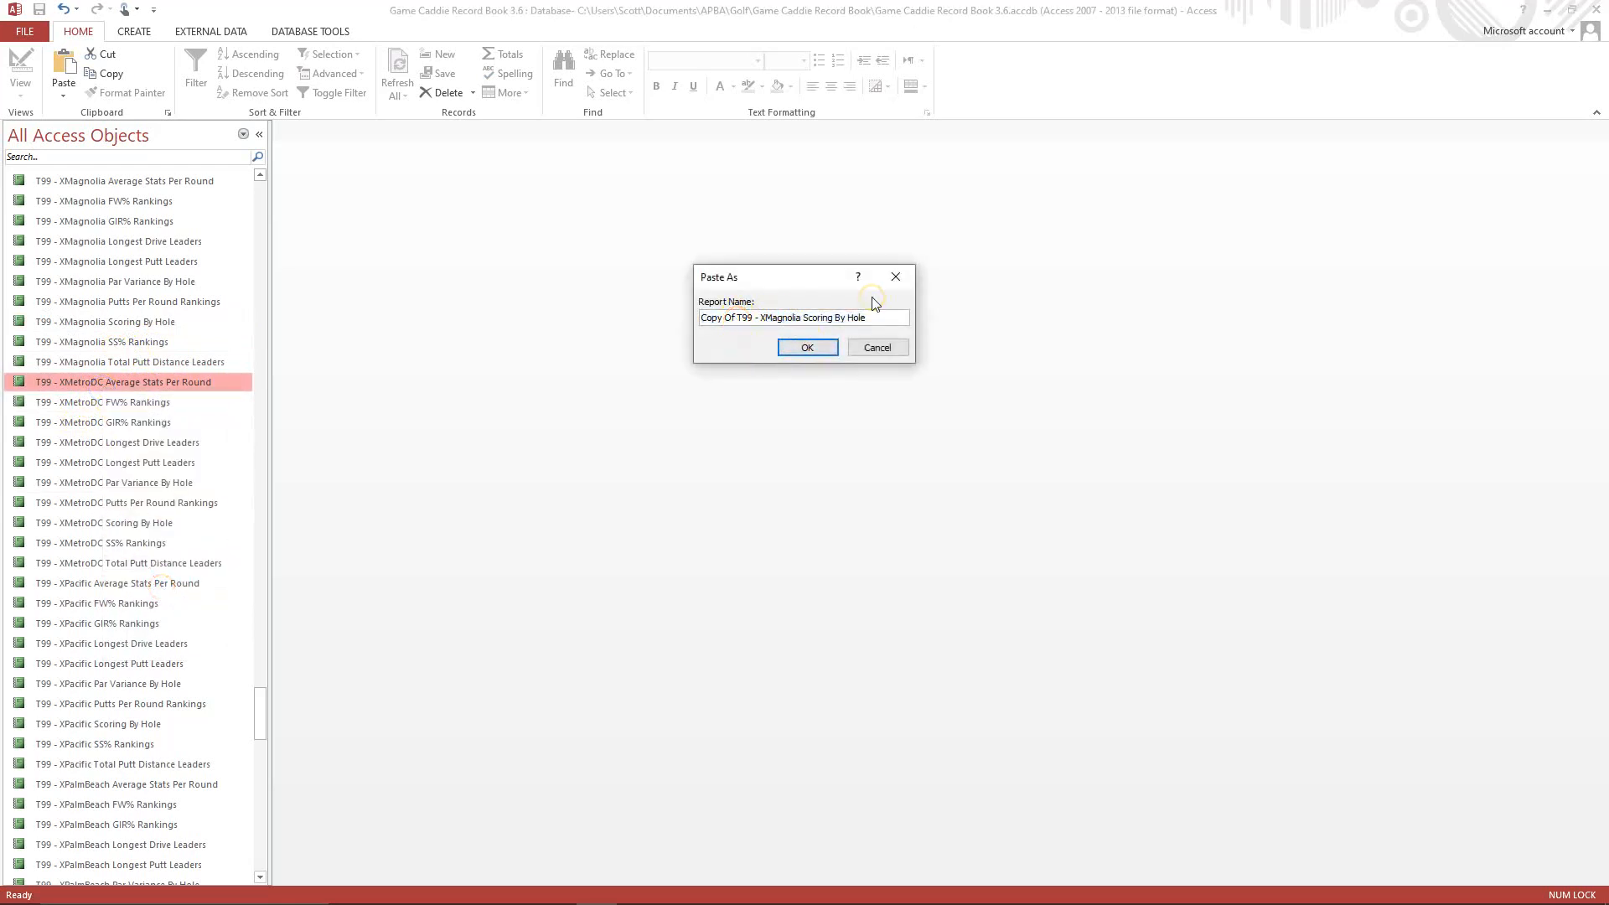
key("BackSpace")
key("BackSpace")
key("BackSpace")
key("BackSpace")
key("BackSpace")
key("BackSpace")
key("BackSpace")
left_click(738, 319)
key("Delete")
key("Delete")
key("Delete")
key("Delete")
key("Delete")
key("Delete")
key("Delete")
left_click(796, 353)
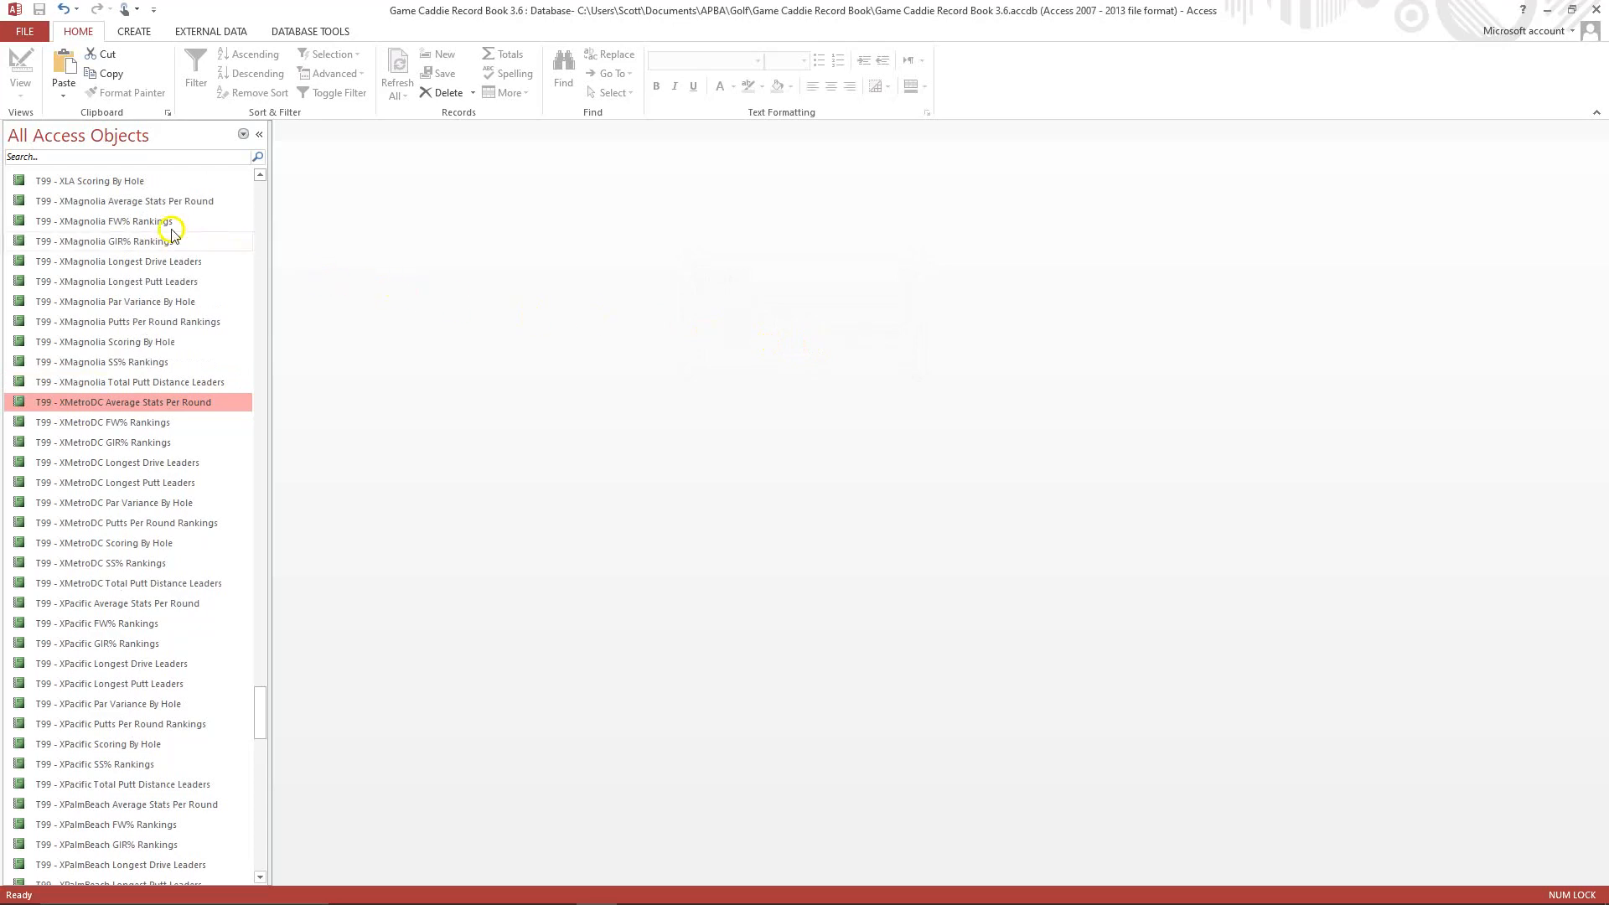
Open the T99 - XLA Scoring By Hole report in Design View.
right_click(123, 186)
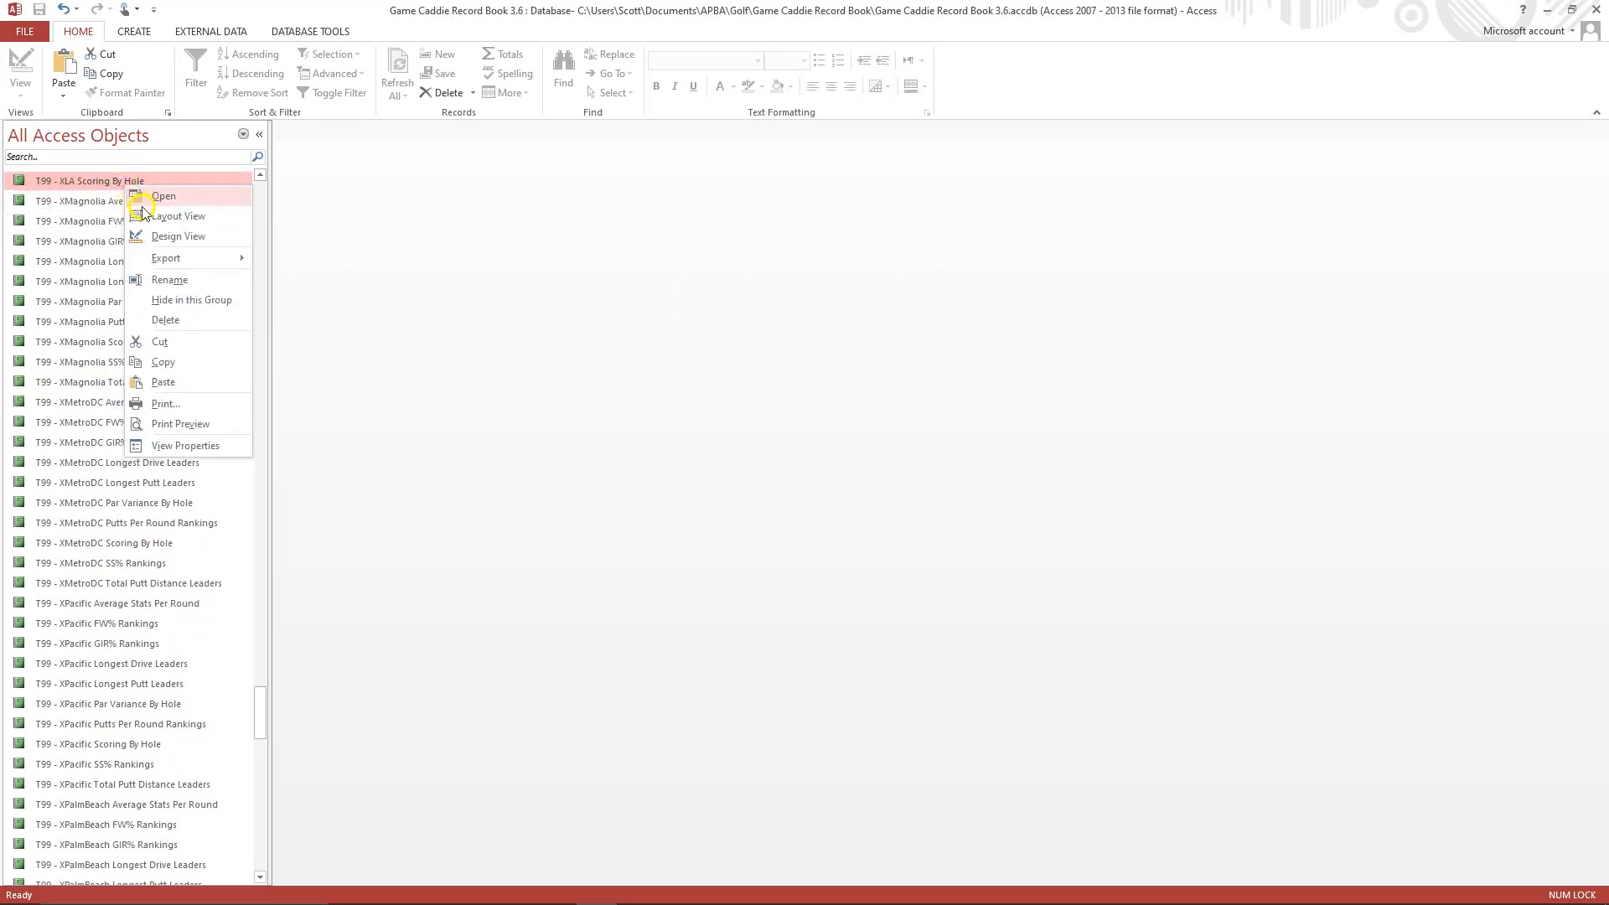
left_click(159, 237)
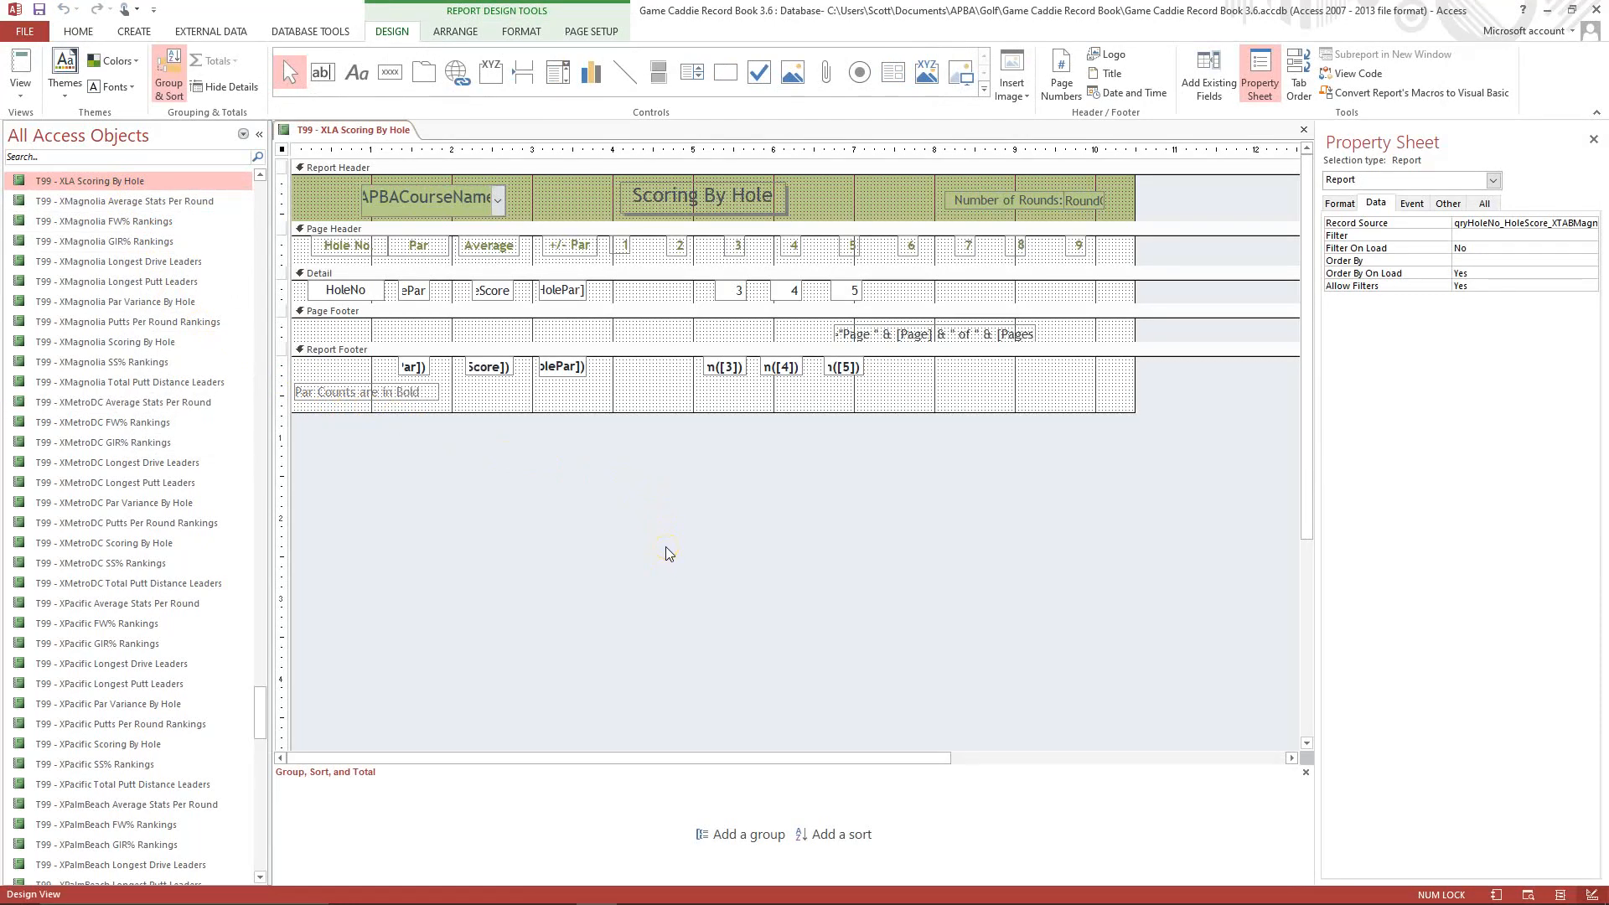
left_click(670, 545)
left_click(726, 296)
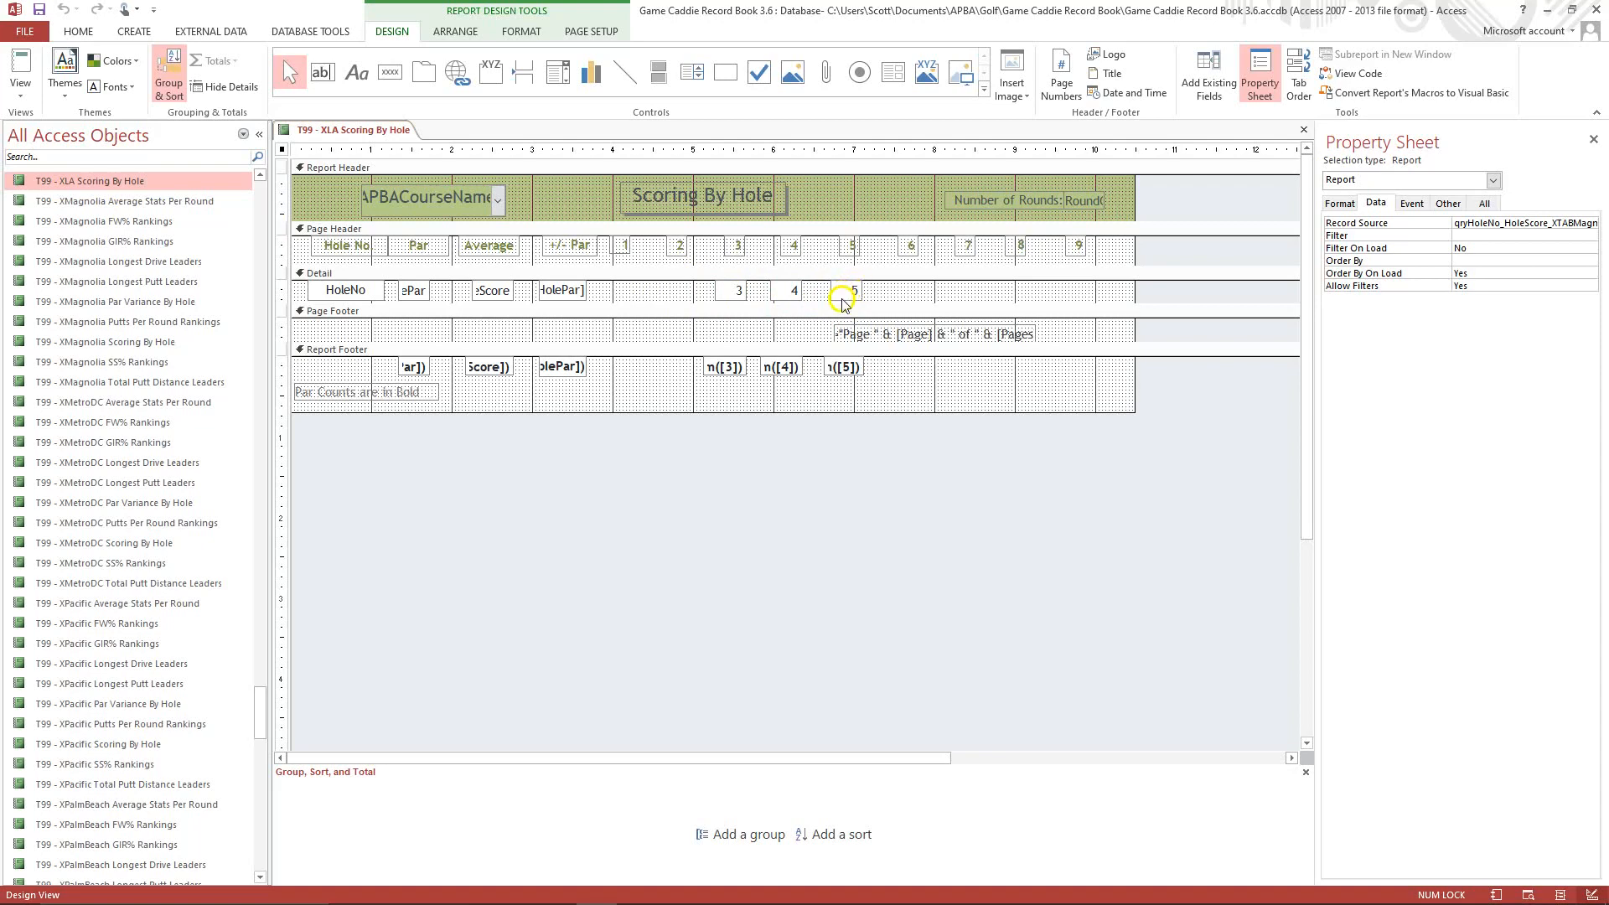
Change the report's caption to T99 - XLA Scoring By Hole.
left_click(1338, 206)
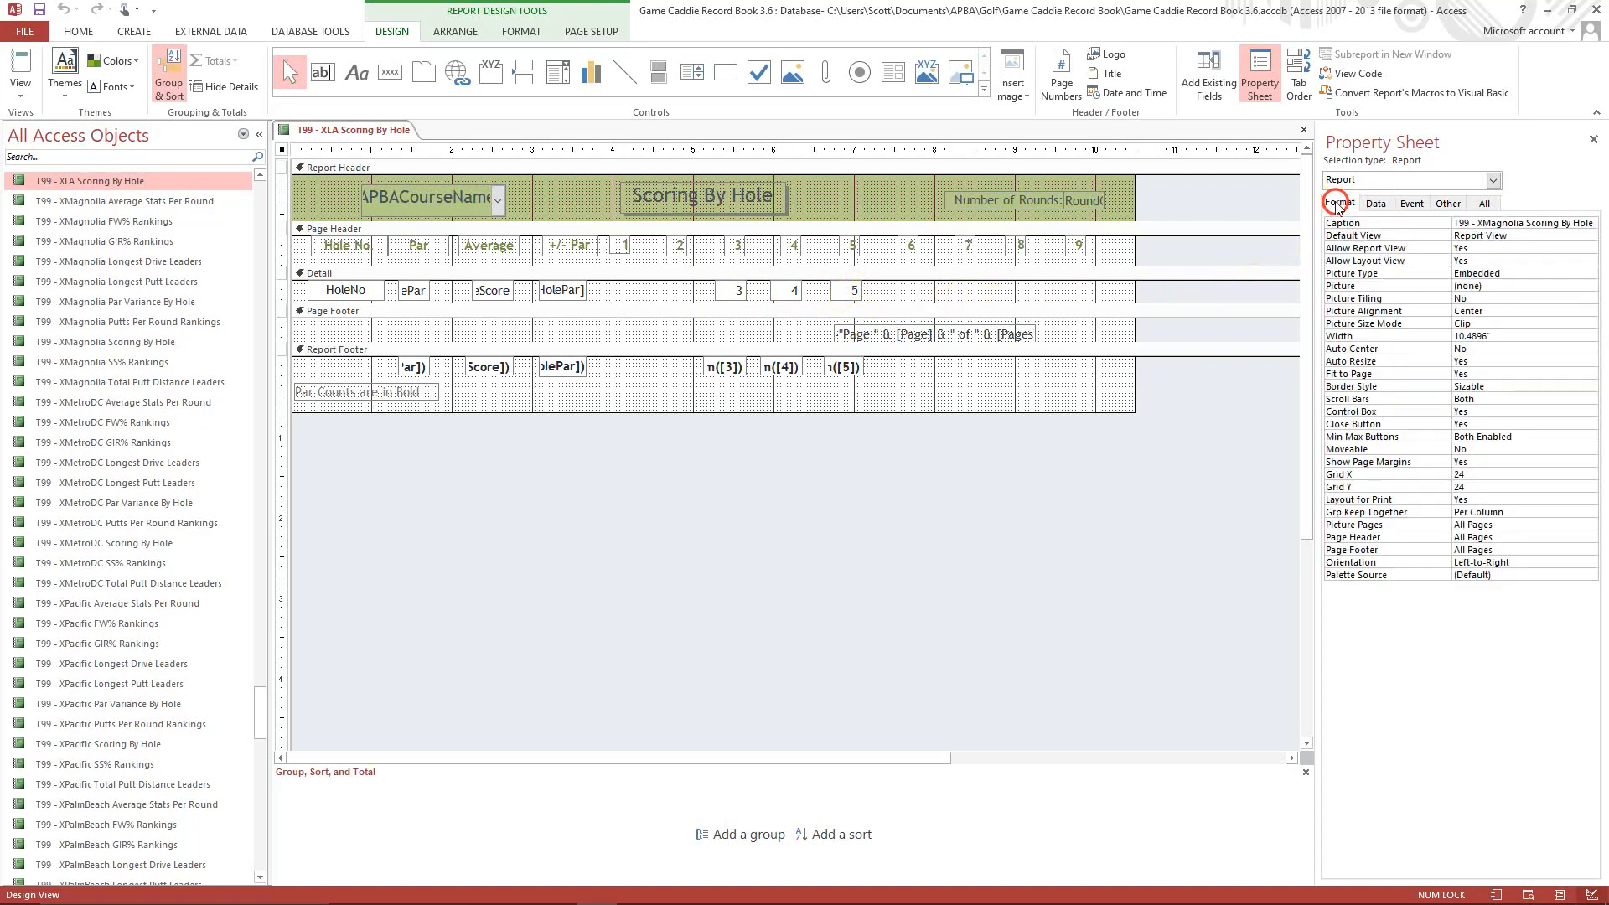
left_click(1482, 223)
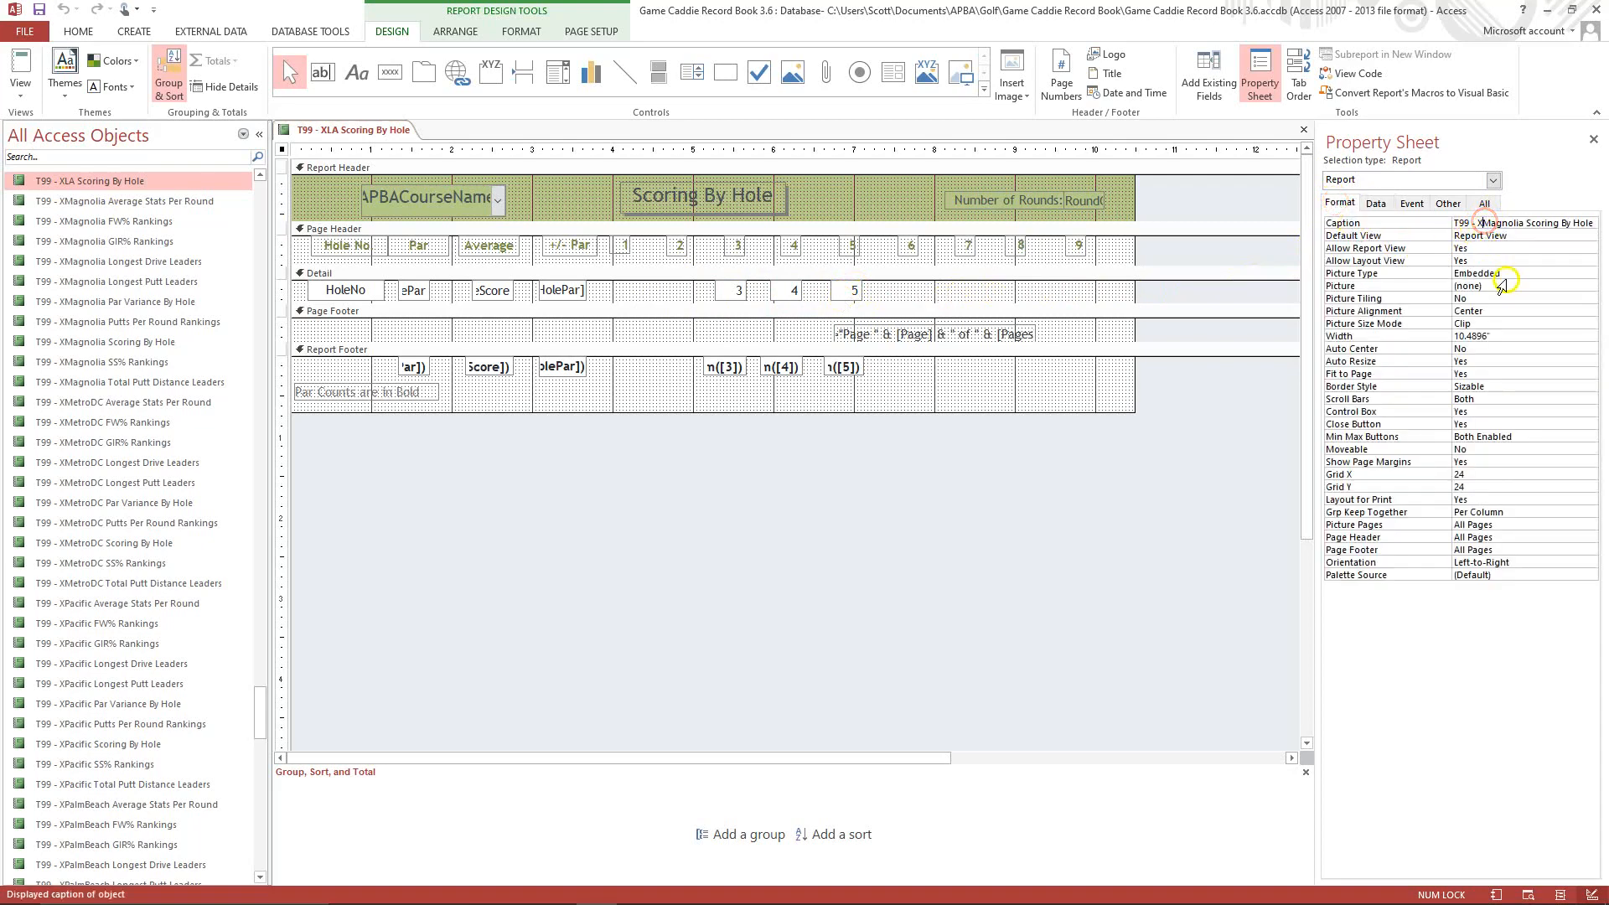
key("Delete")
key("Delete")
key("Delete")
key("Delete")
key("Delete")
key("Delete")
key("Delete")
key("Delete")
left_click(1534, 235)
Set the report's record source to qryHoleNo_HoleScore_XTABLA.
left_click(1377, 202)
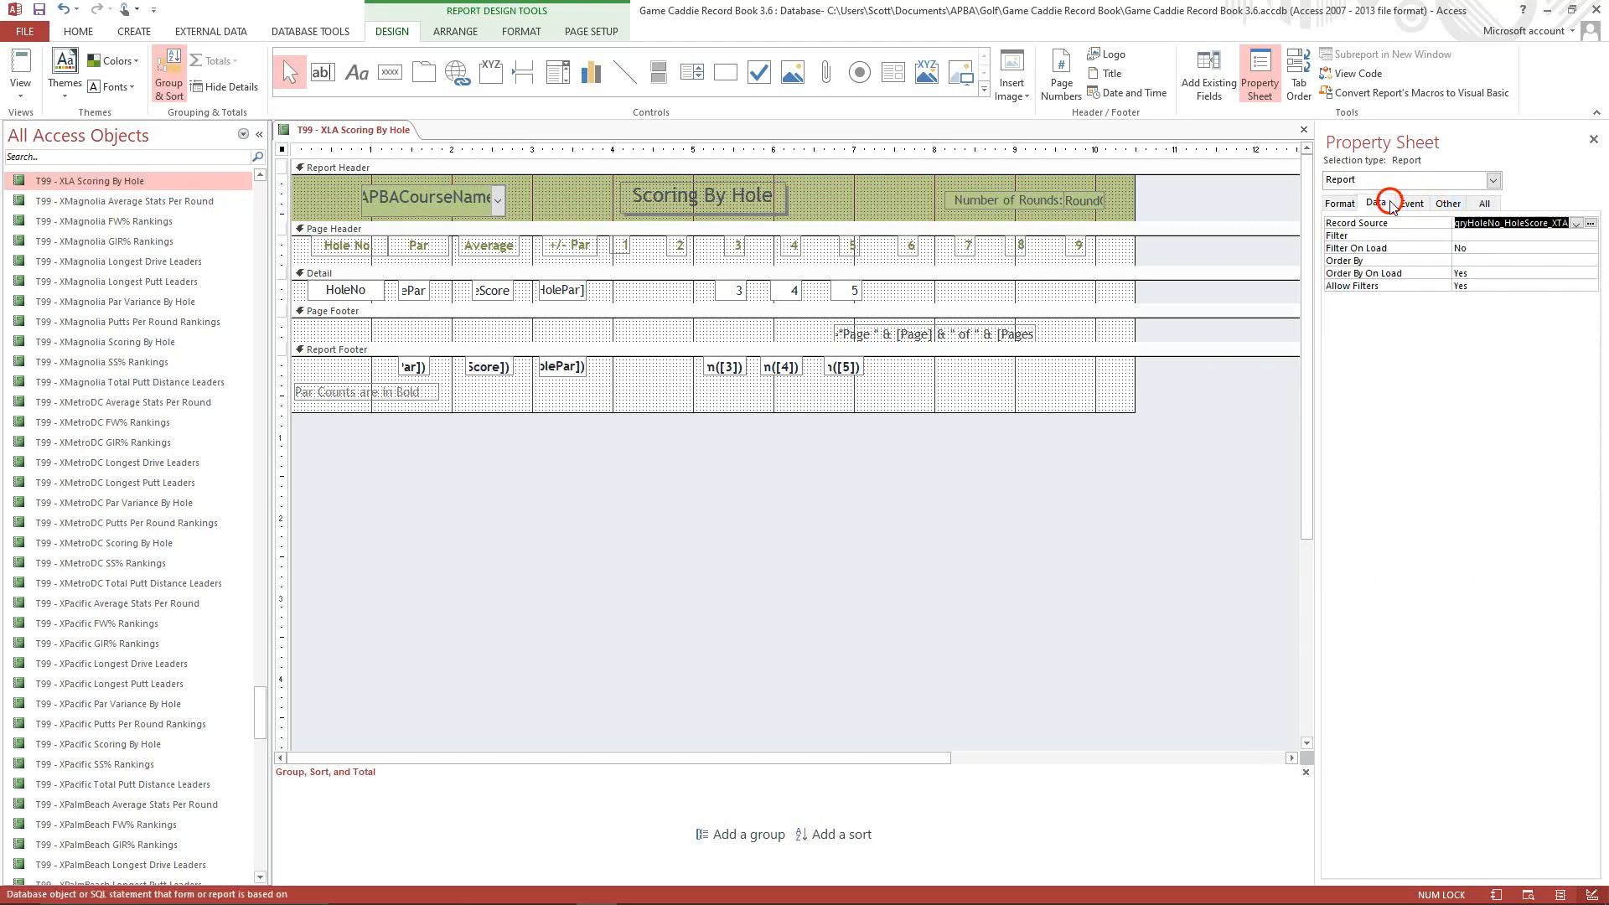
left_click(1538, 222)
left_click(1555, 295)
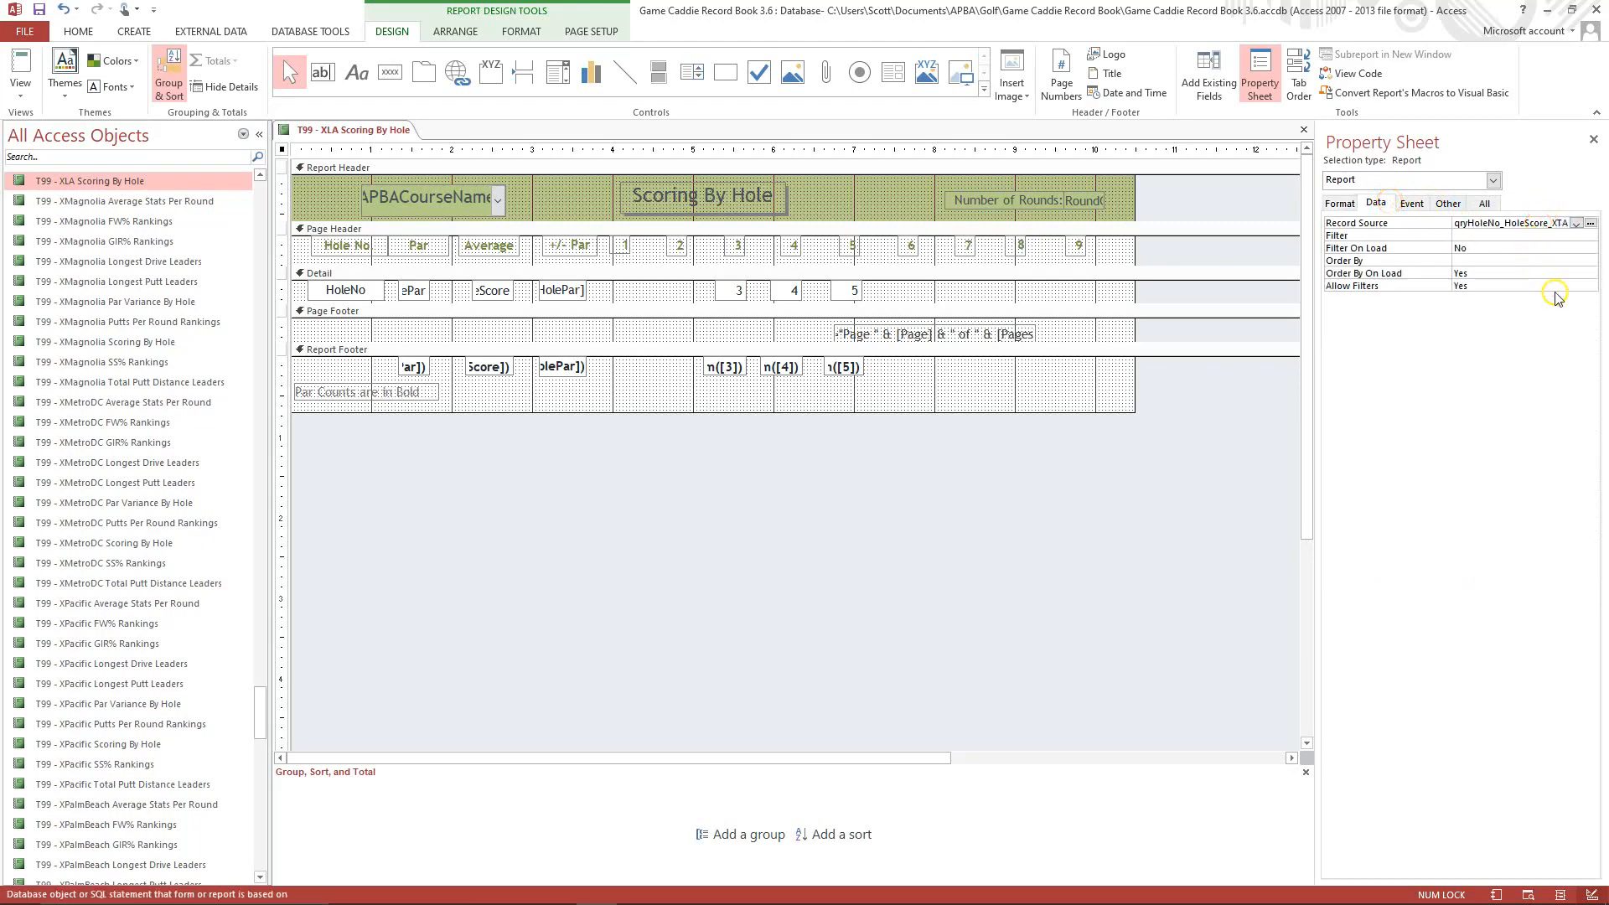
key("Right")
key("Right")
key("Right")
left_click(1537, 239)
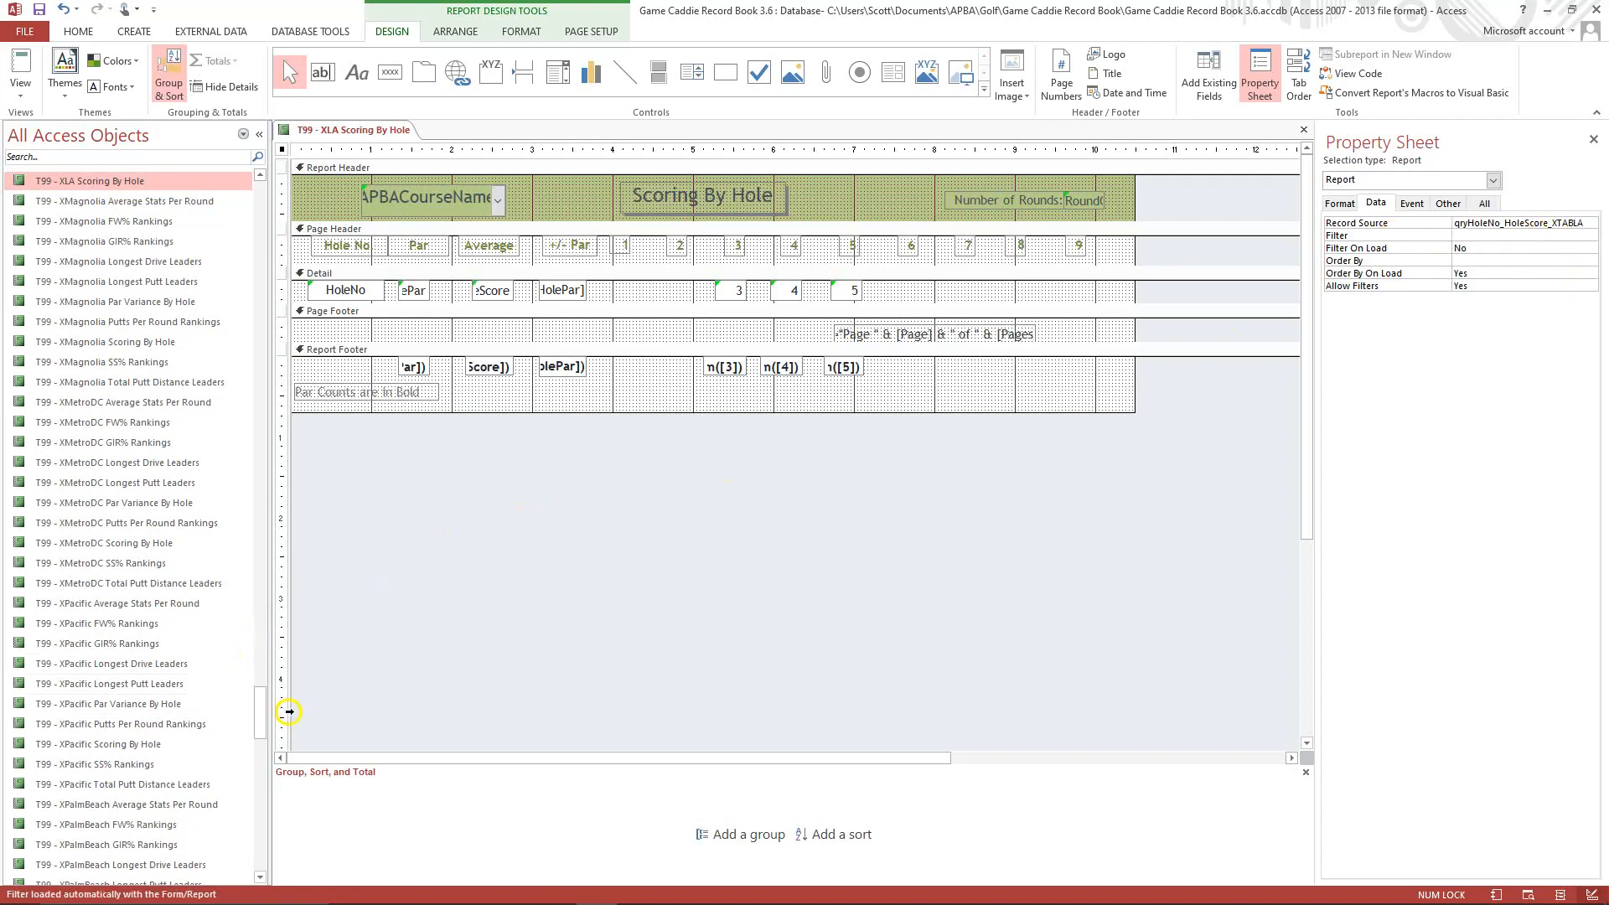
Duplicate the query qryHoleNo_HoleScore_XTABMagnolia under the name qryHoleNo_HoleScore_XTABLA.
left_click_drag(265, 719, 260, 205)
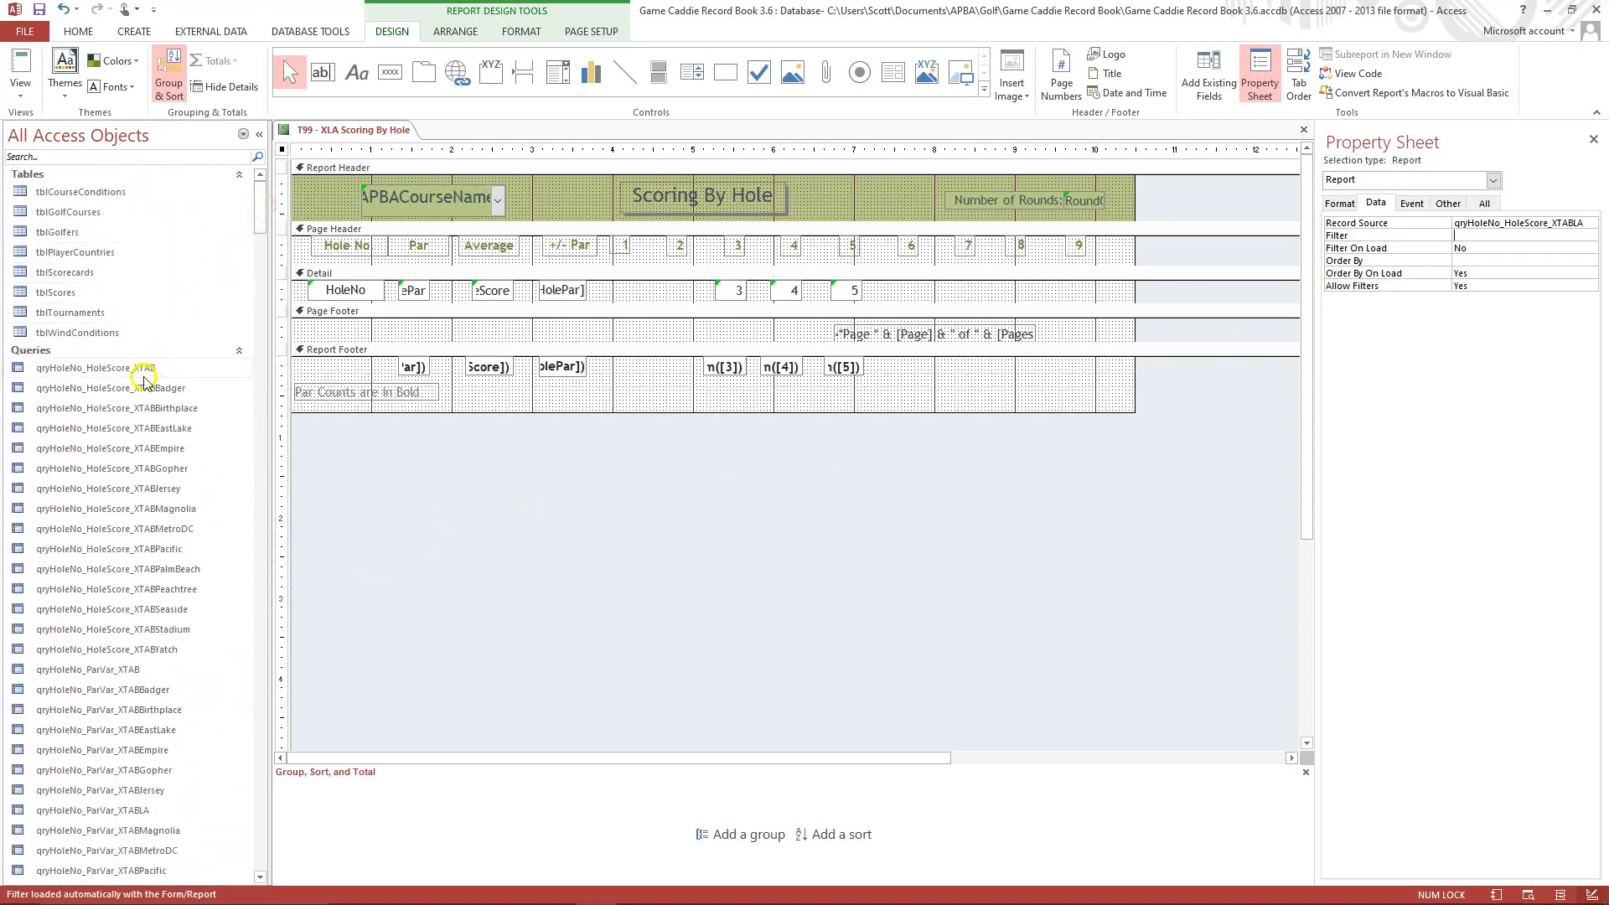
right_click(164, 512)
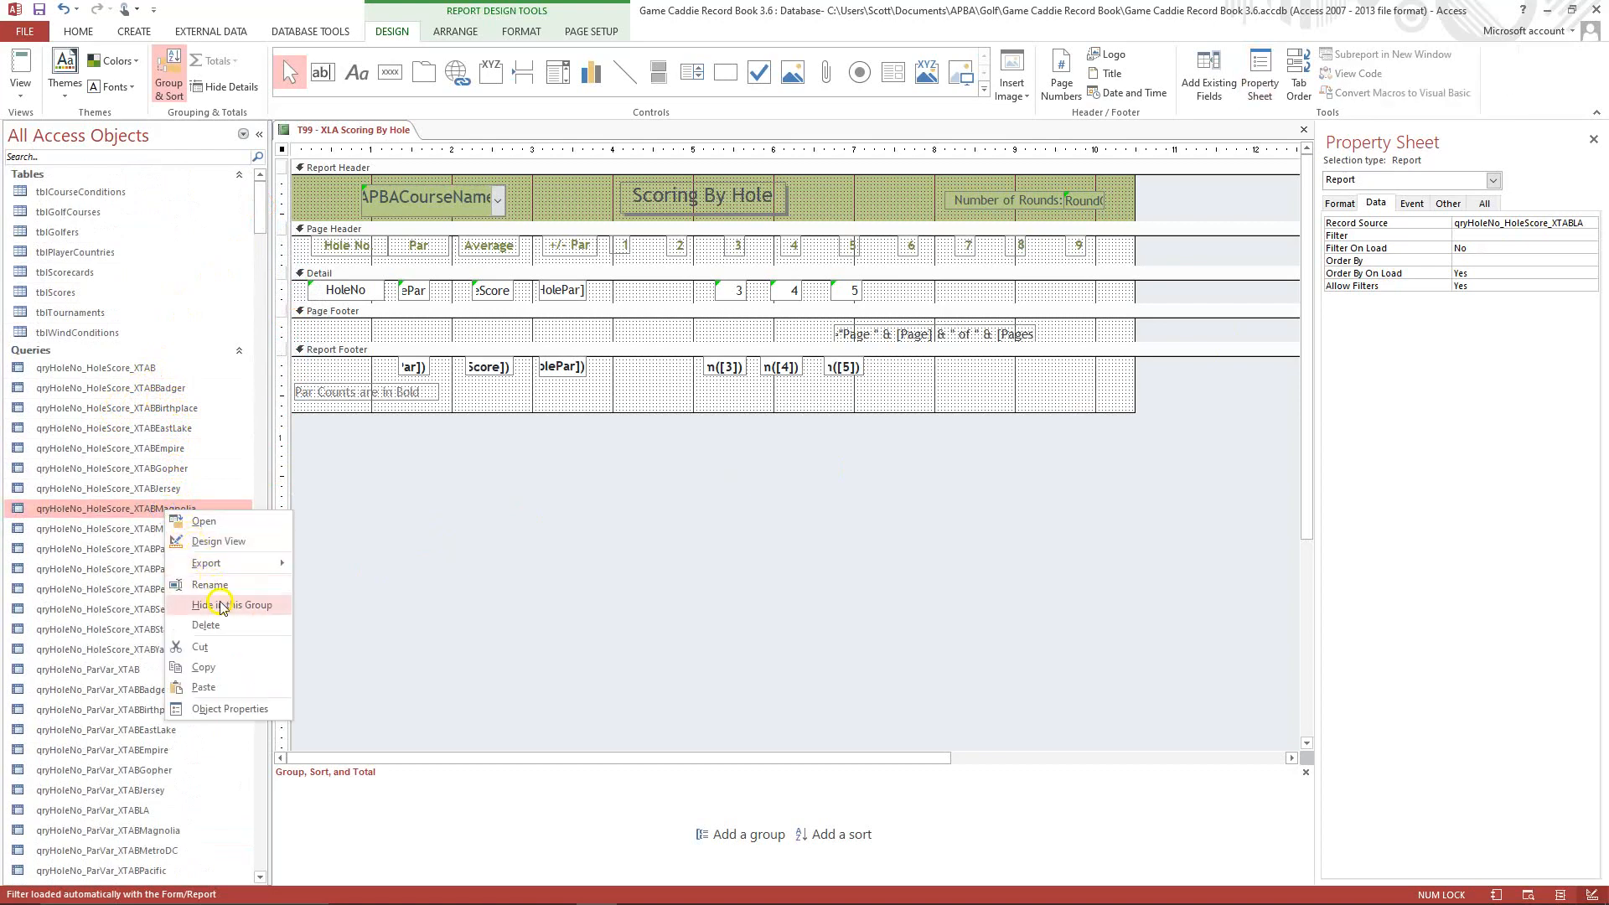
left_click(223, 667)
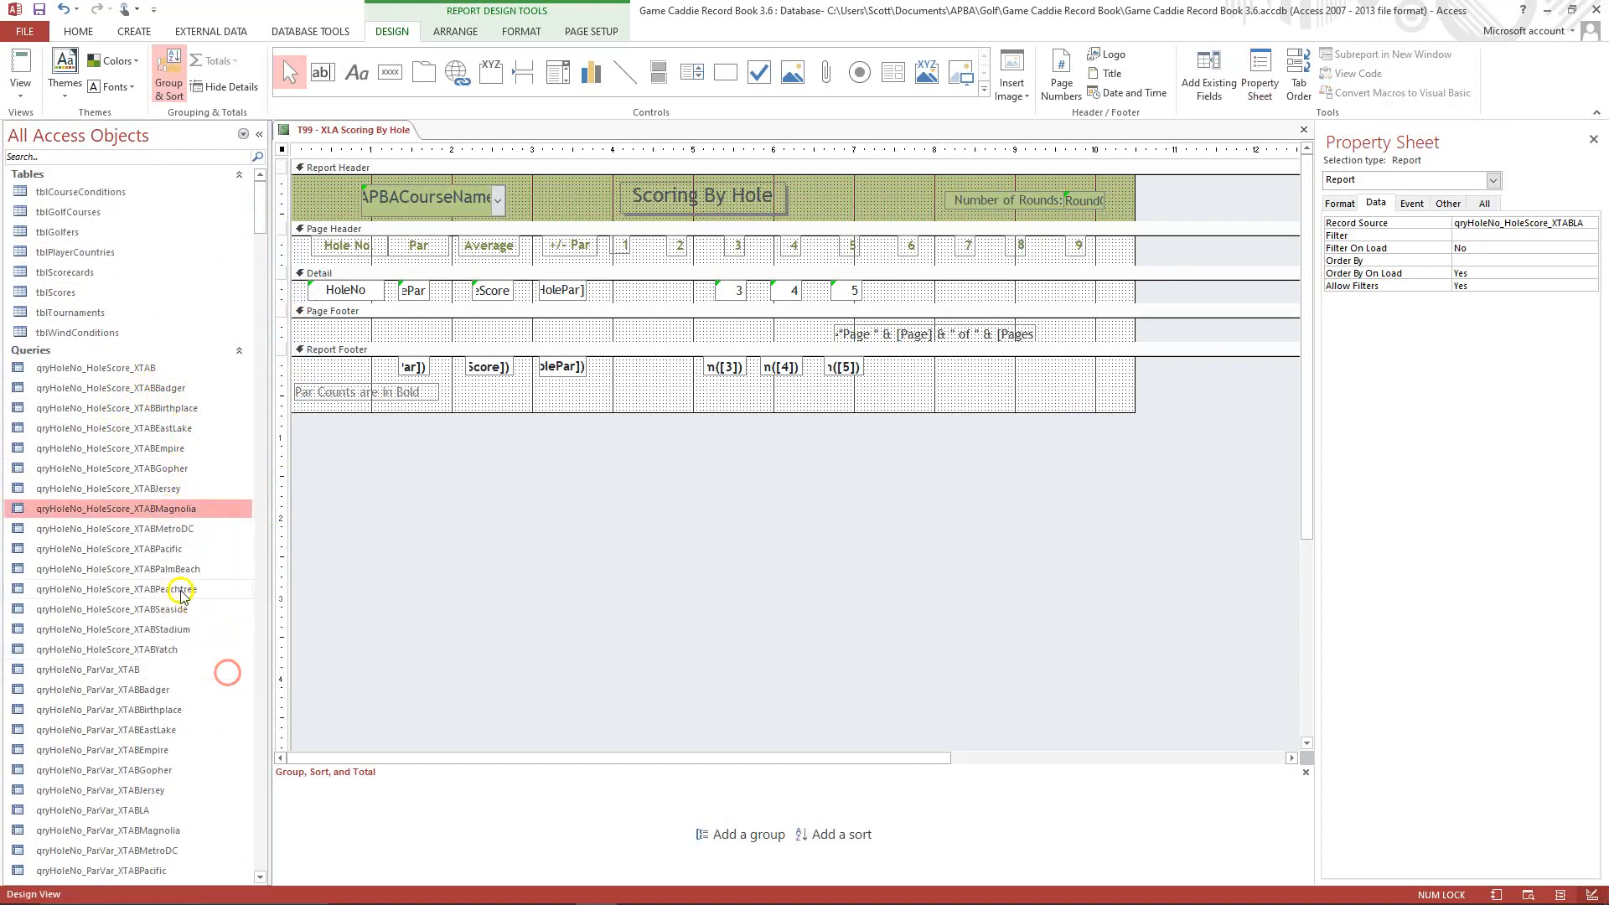
right_click(143, 548)
left_click(203, 720)
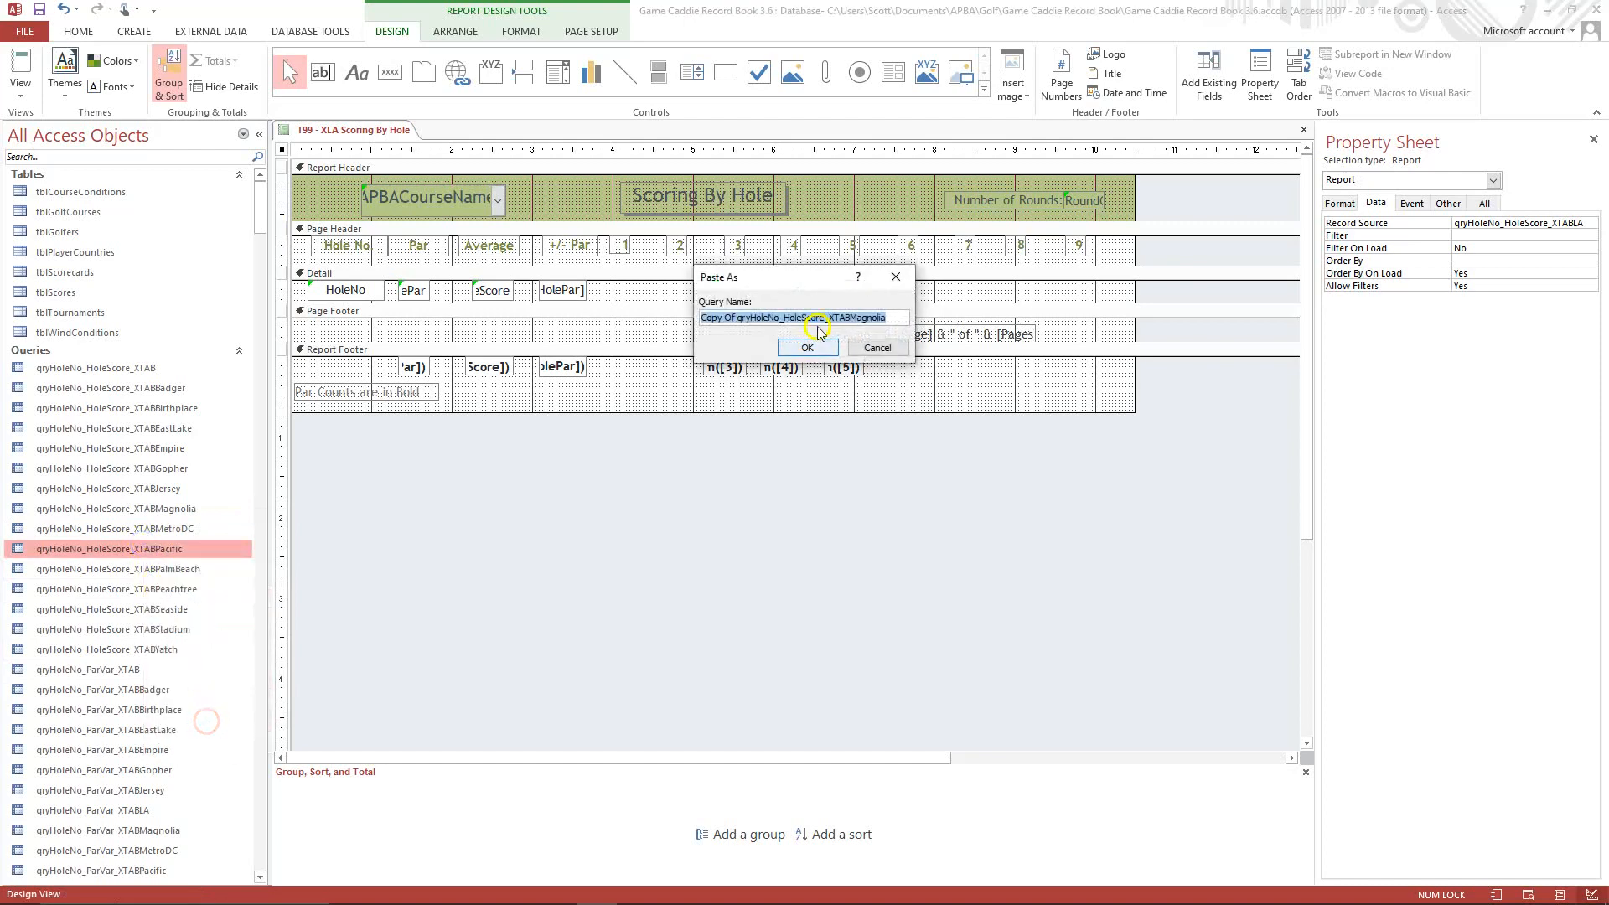
left_click(735, 318)
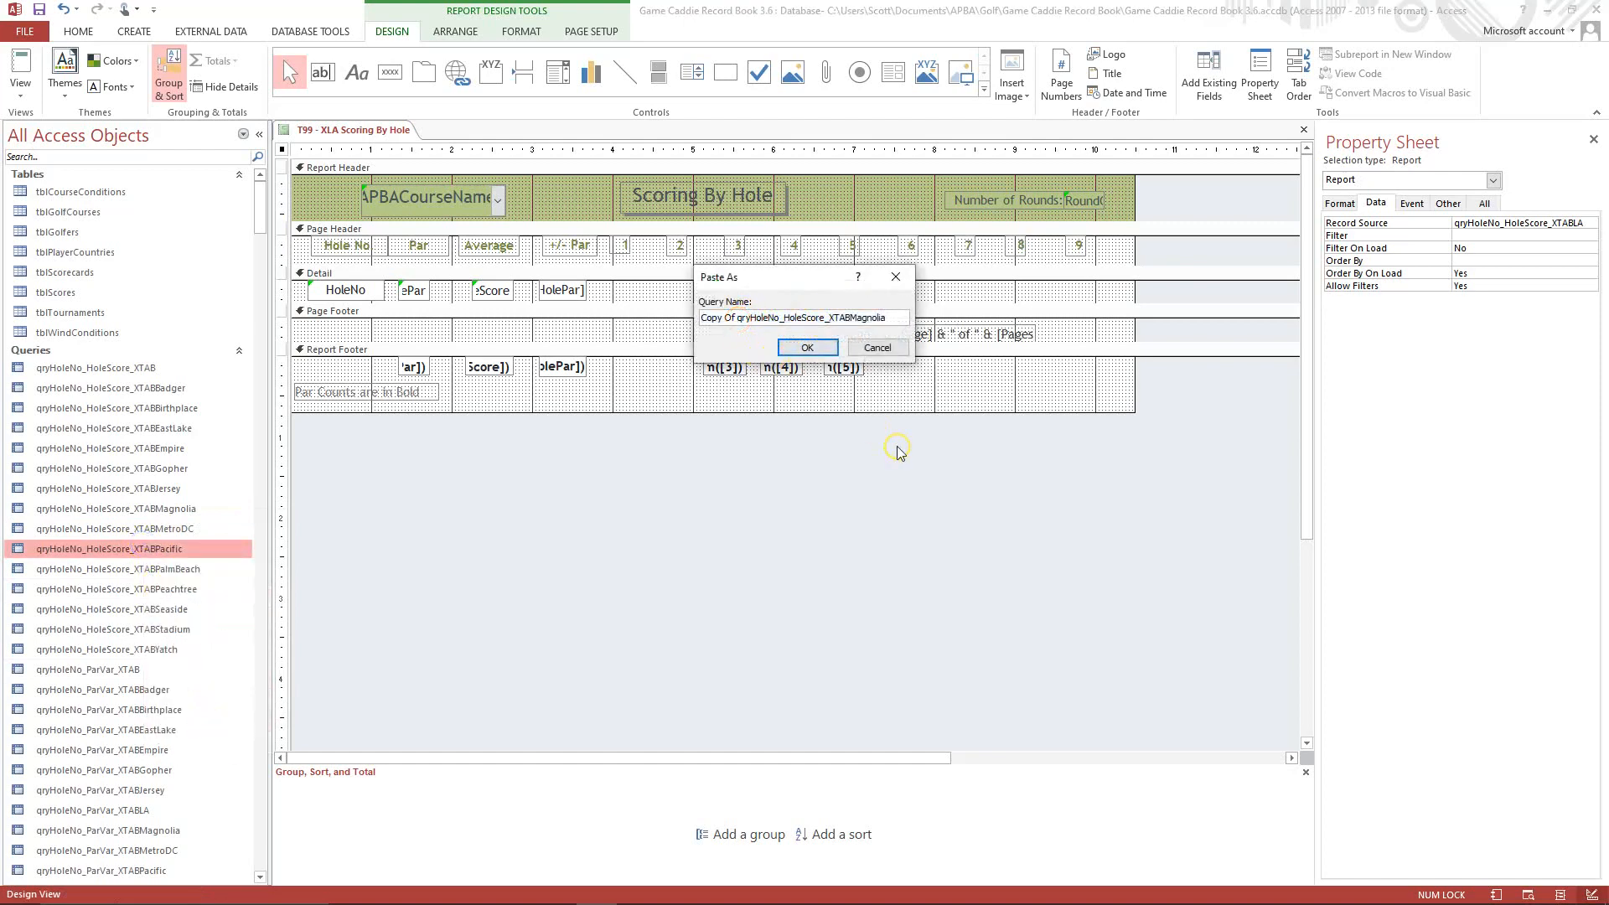
key("BackSpace")
key("BackSpace")
key("BackSpace")
key("BackSpace")
key("BackSpace")
key("BackSpace")
key("BackSpace")
key("BackSpace")
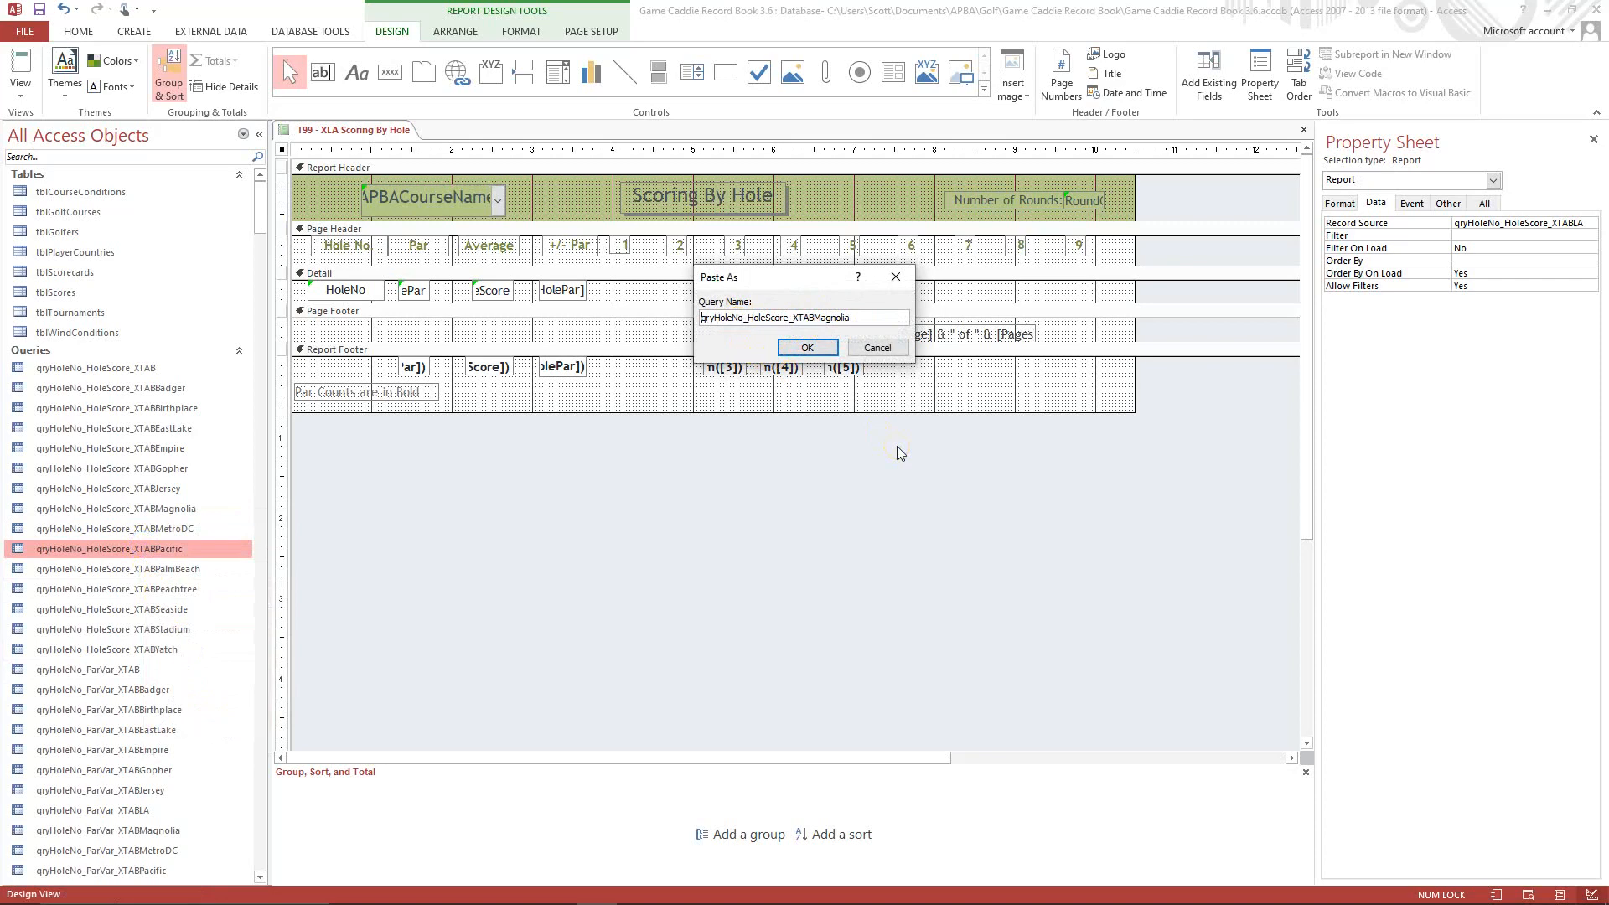
left_click(853, 315)
type("LA")
left_click(809, 347)
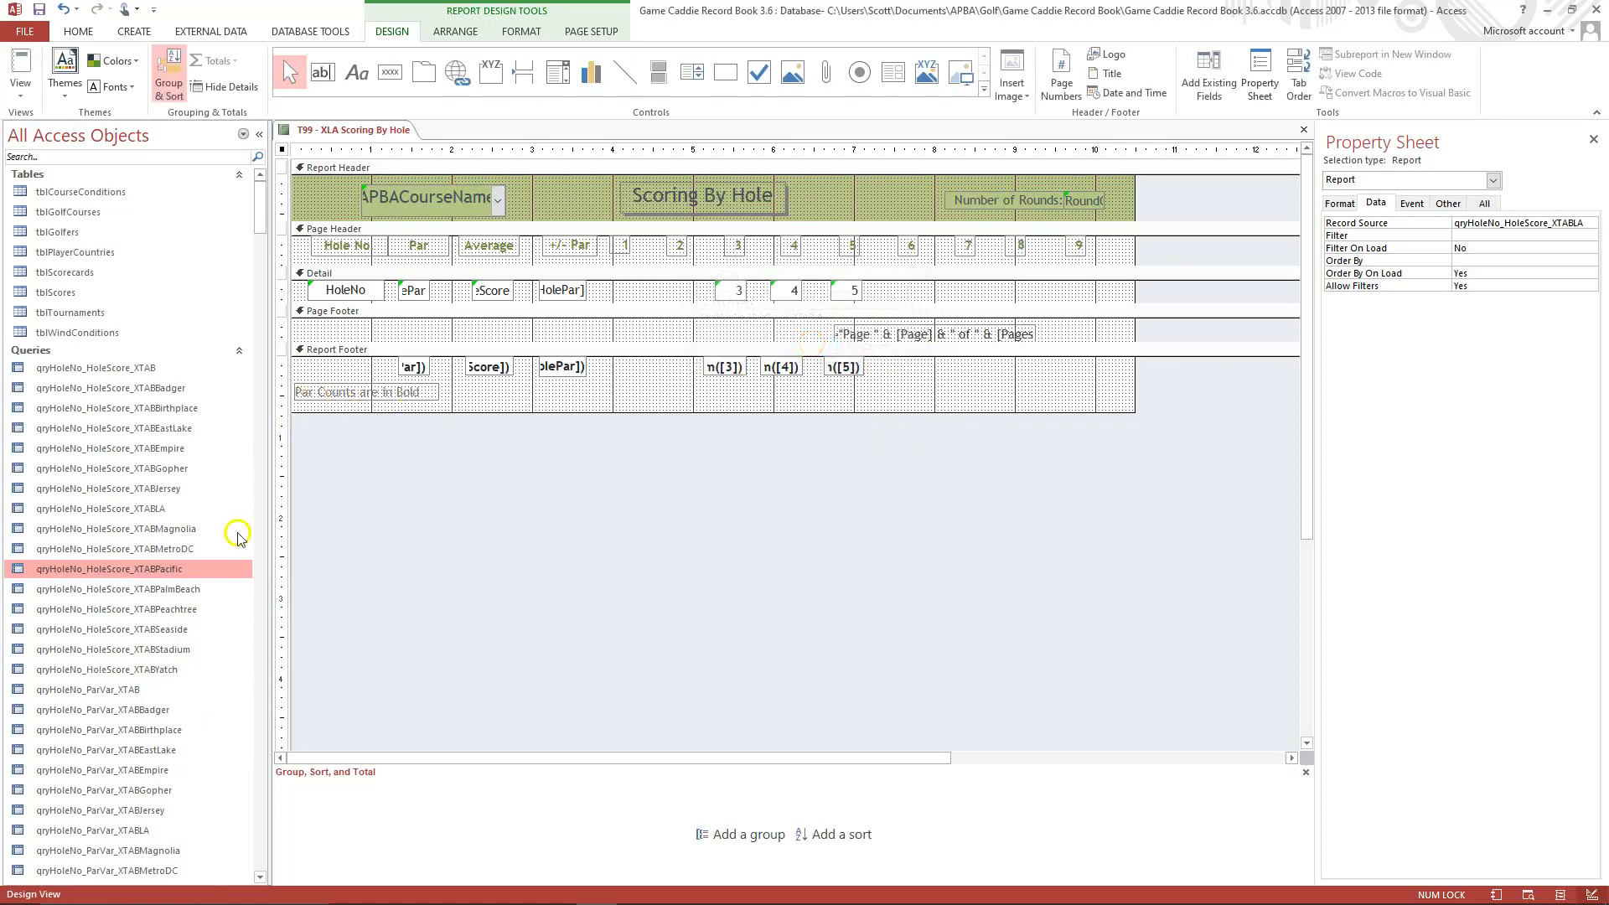
Open qryHoleNo_HoleScore_XTABLA in Design View and change its APBACourseName criteria to "Los Angeles".
right_click(127, 509)
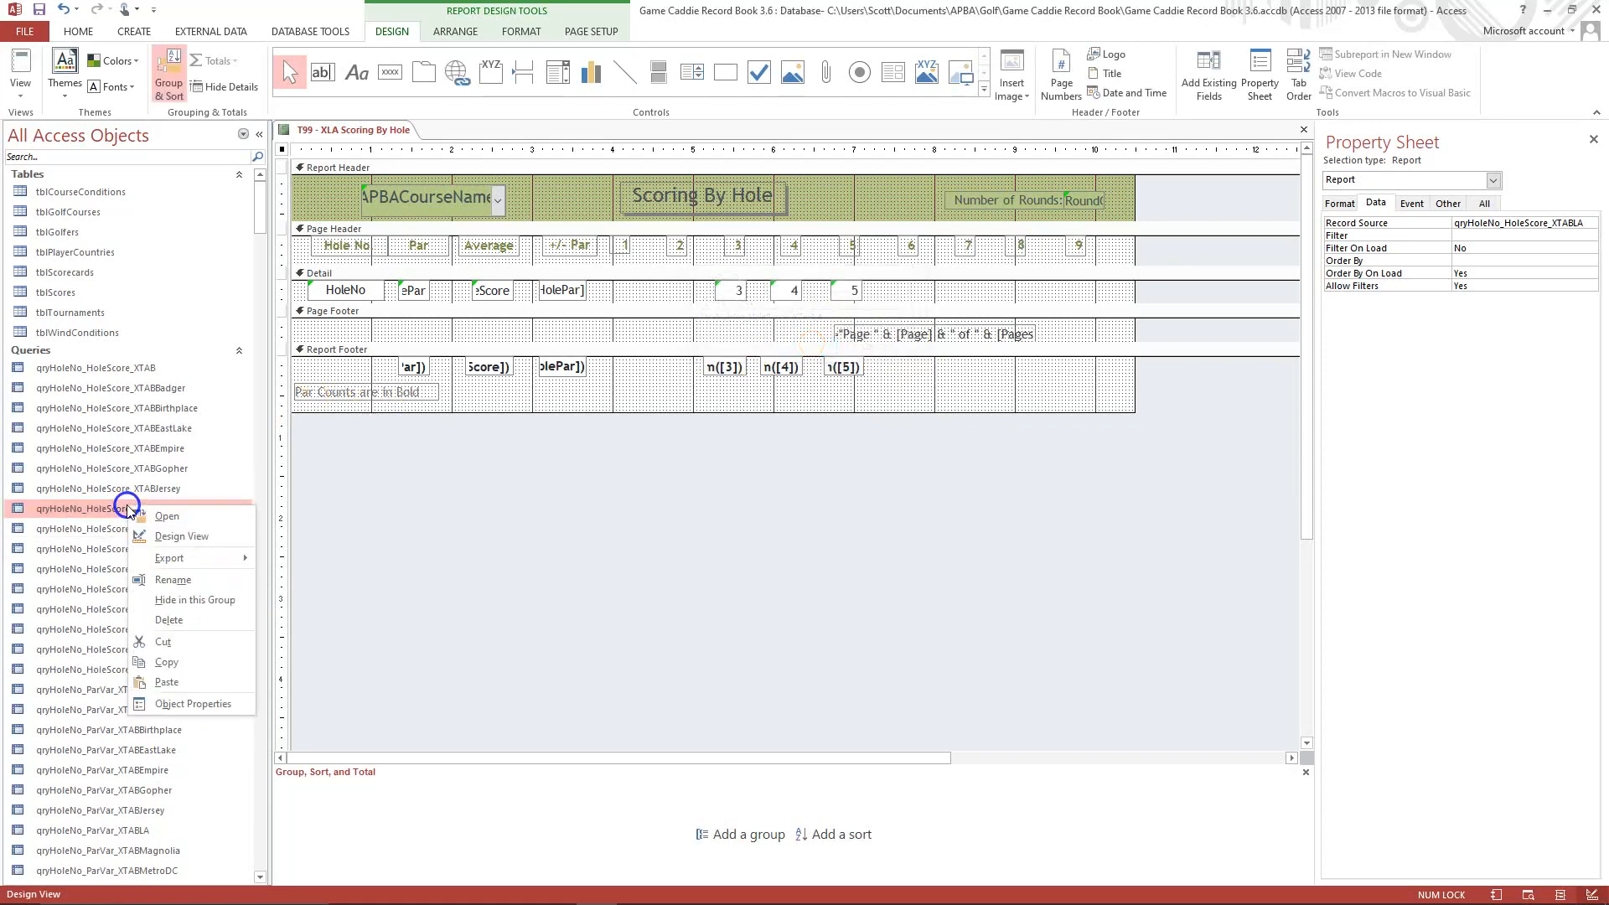
left_click(168, 537)
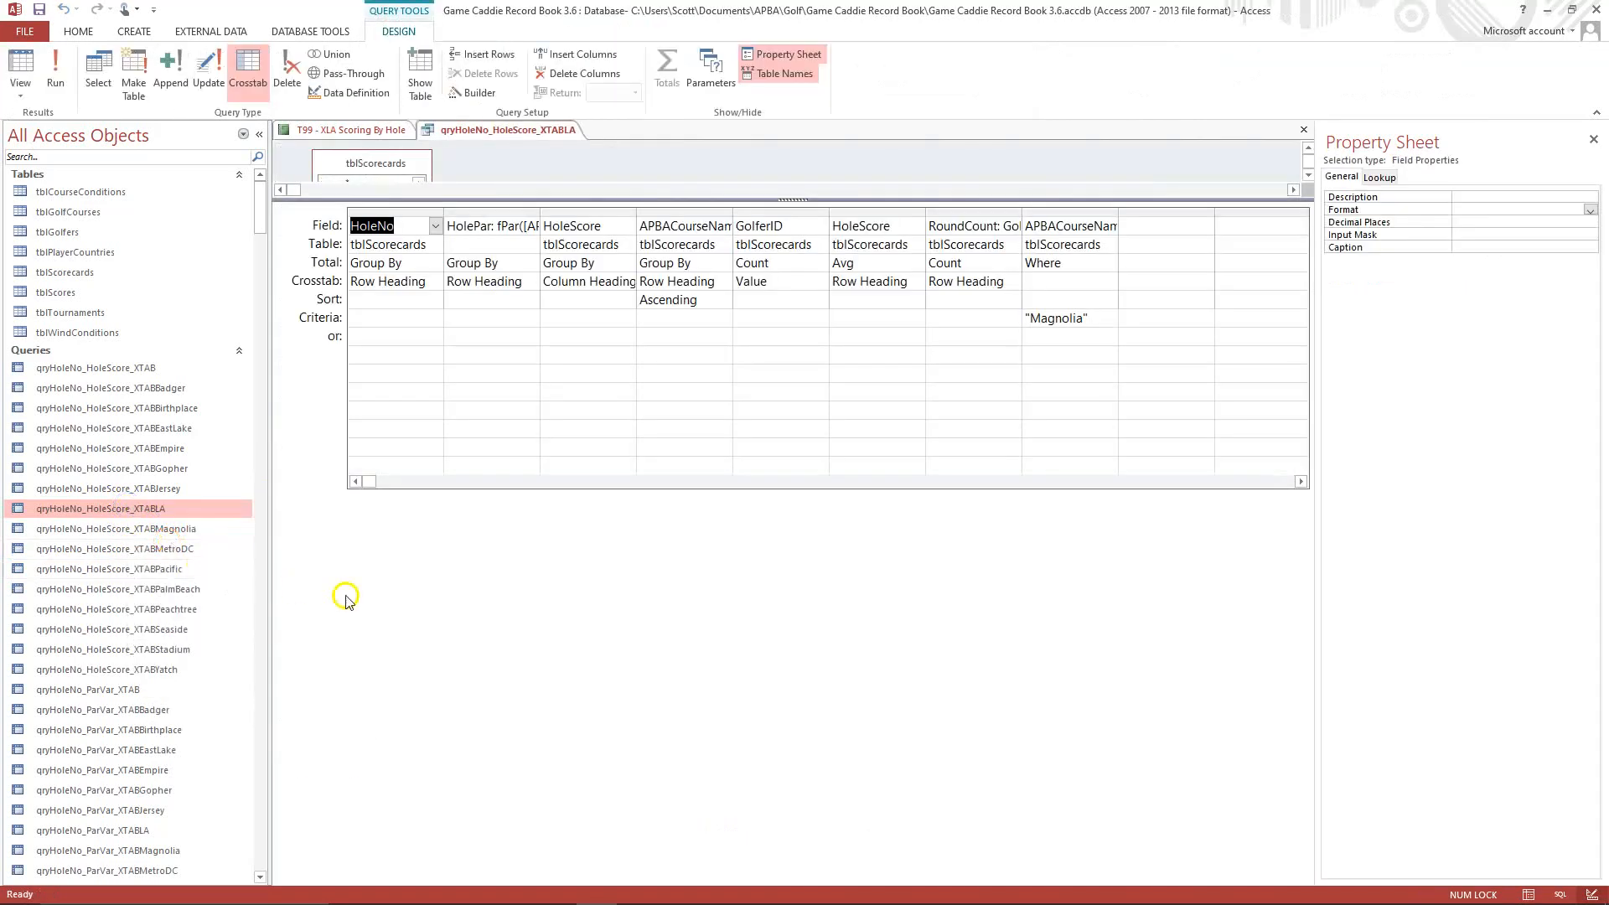
left_click(1039, 322)
key("BackSpace")
key("BackSpace")
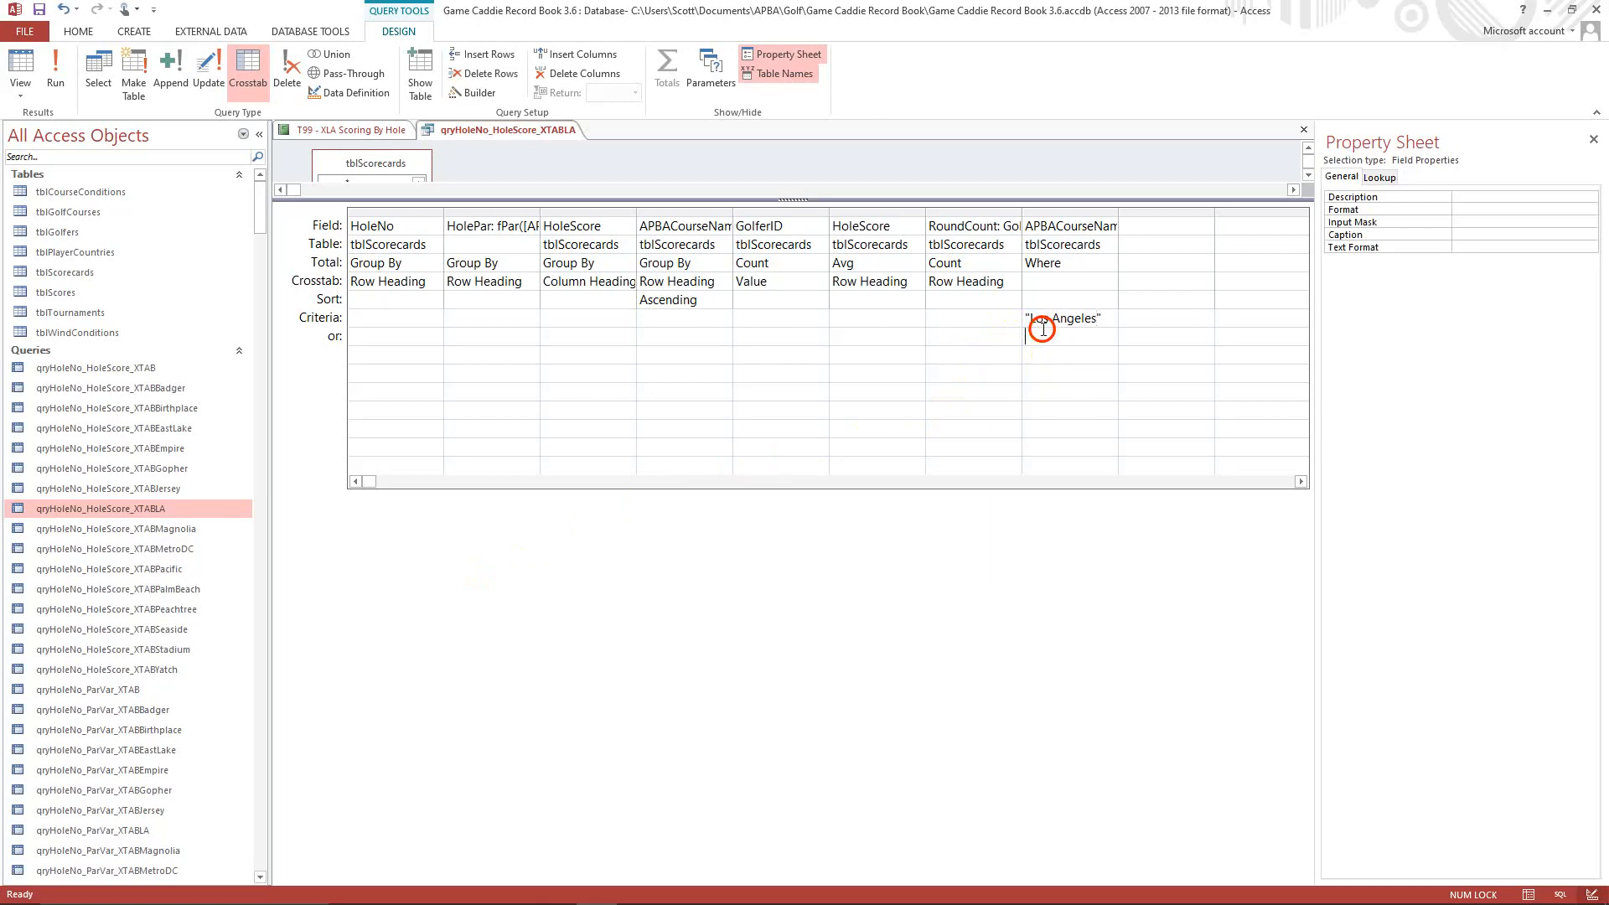
Run qryHoleNo_HoleScore_XTABLA and close it, saving its design changes.
left_click(54, 65)
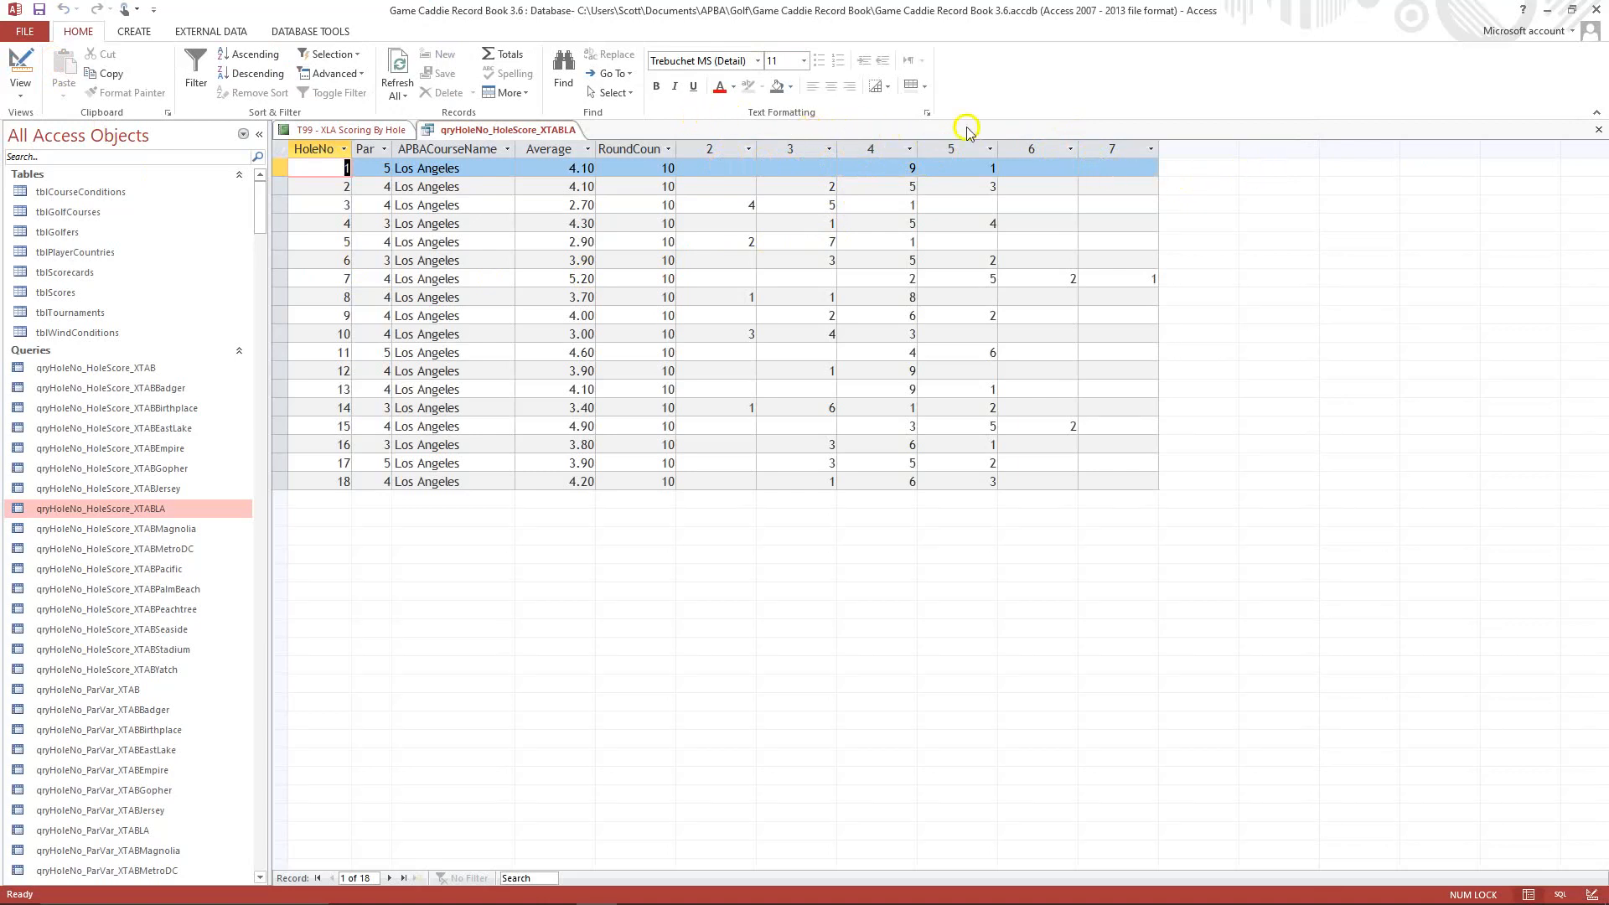
left_click(1598, 135)
left_click(738, 506)
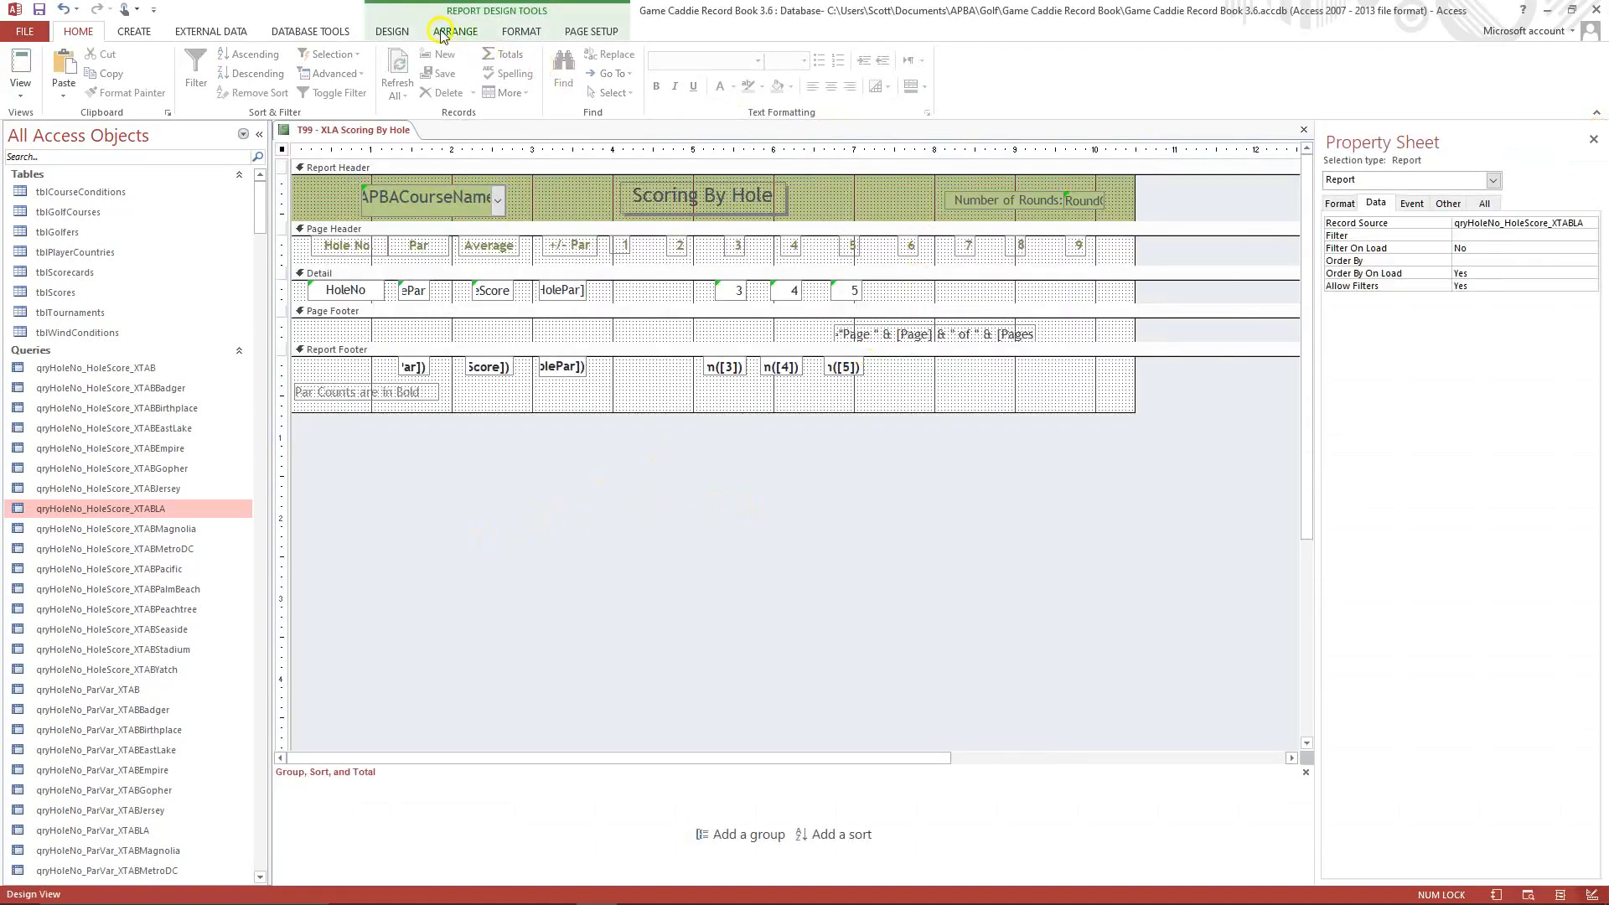
Add field 2 to the Detail section under heading 2, remove its attached label, and narrow the text box to about 0.375 inches.
left_click(390, 31)
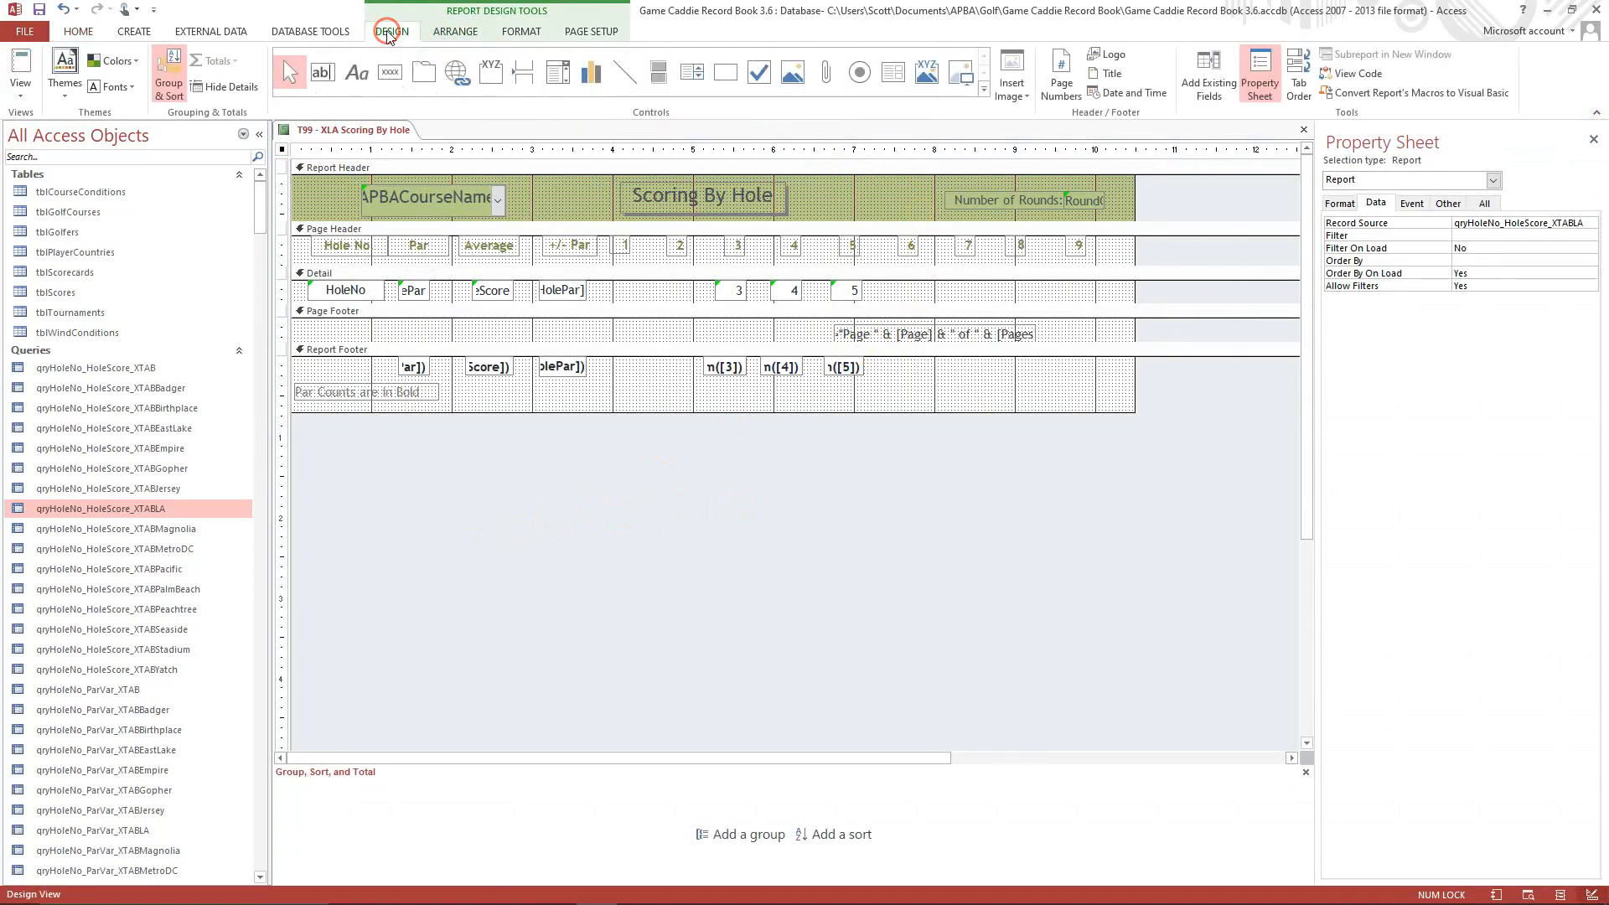
left_click(1200, 90)
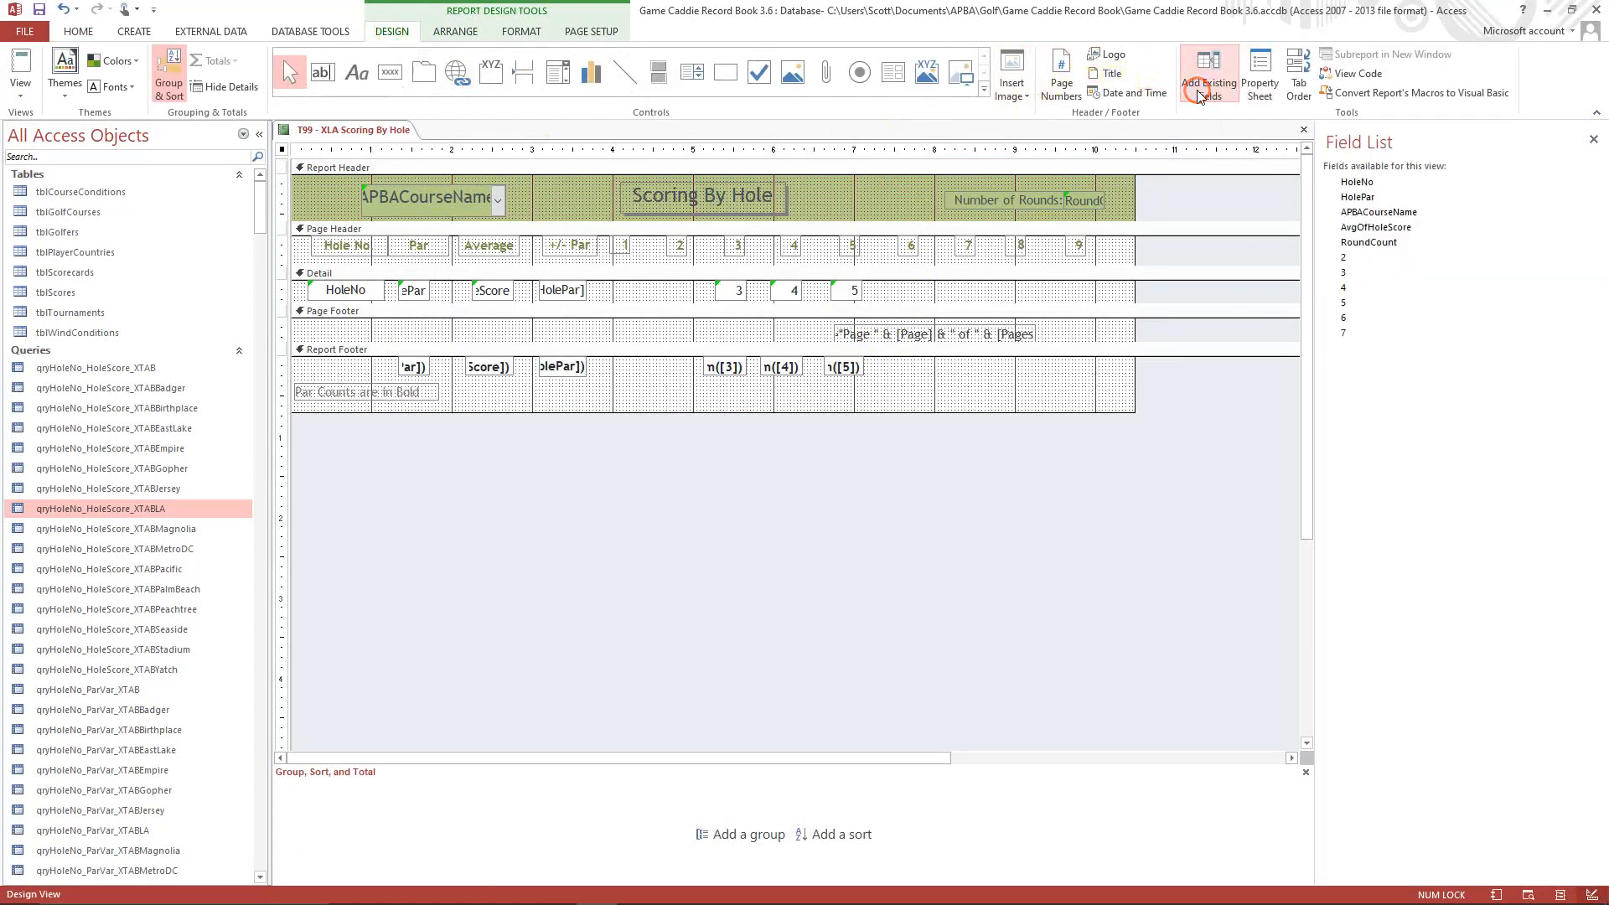
left_click(1350, 259)
left_click_drag(1351, 260, 671, 285)
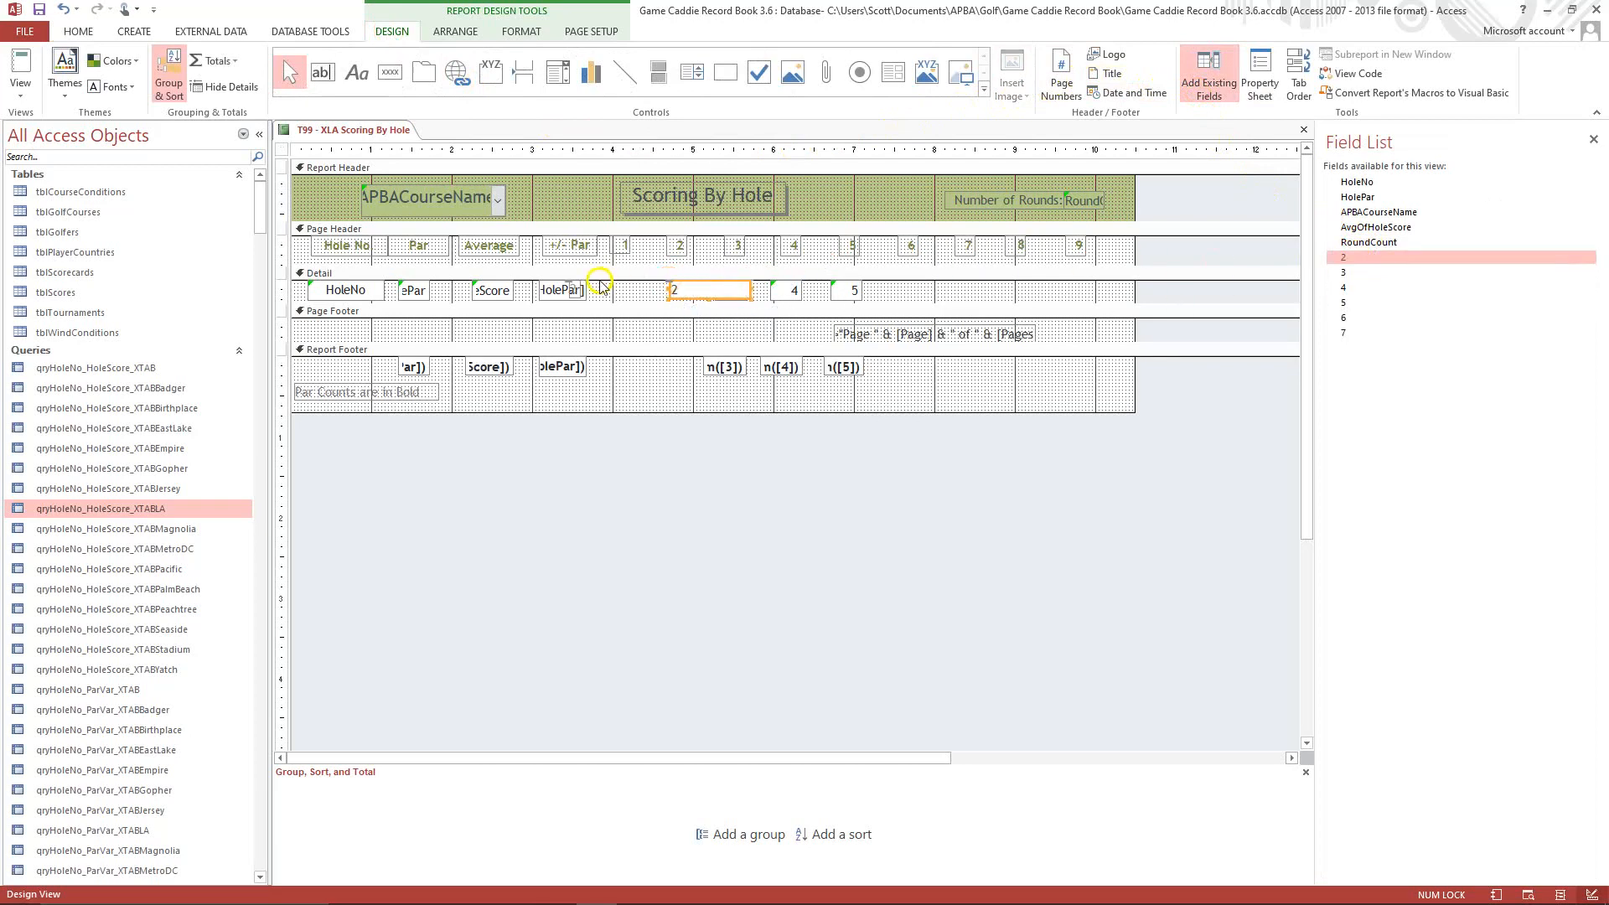
left_click(575, 290)
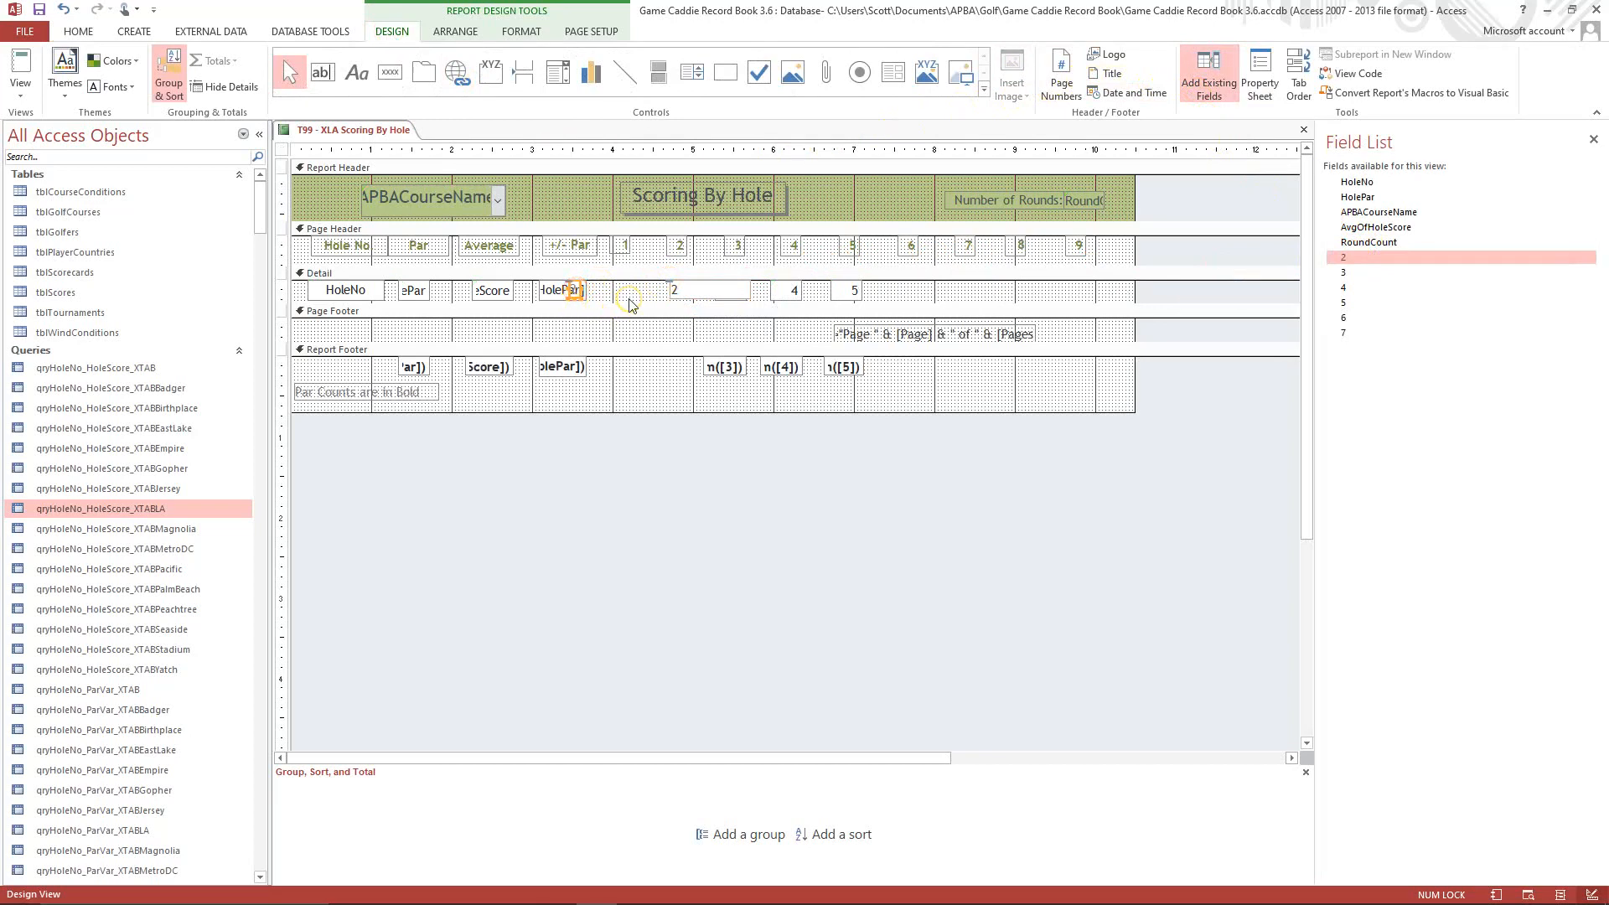
left_click(683, 294)
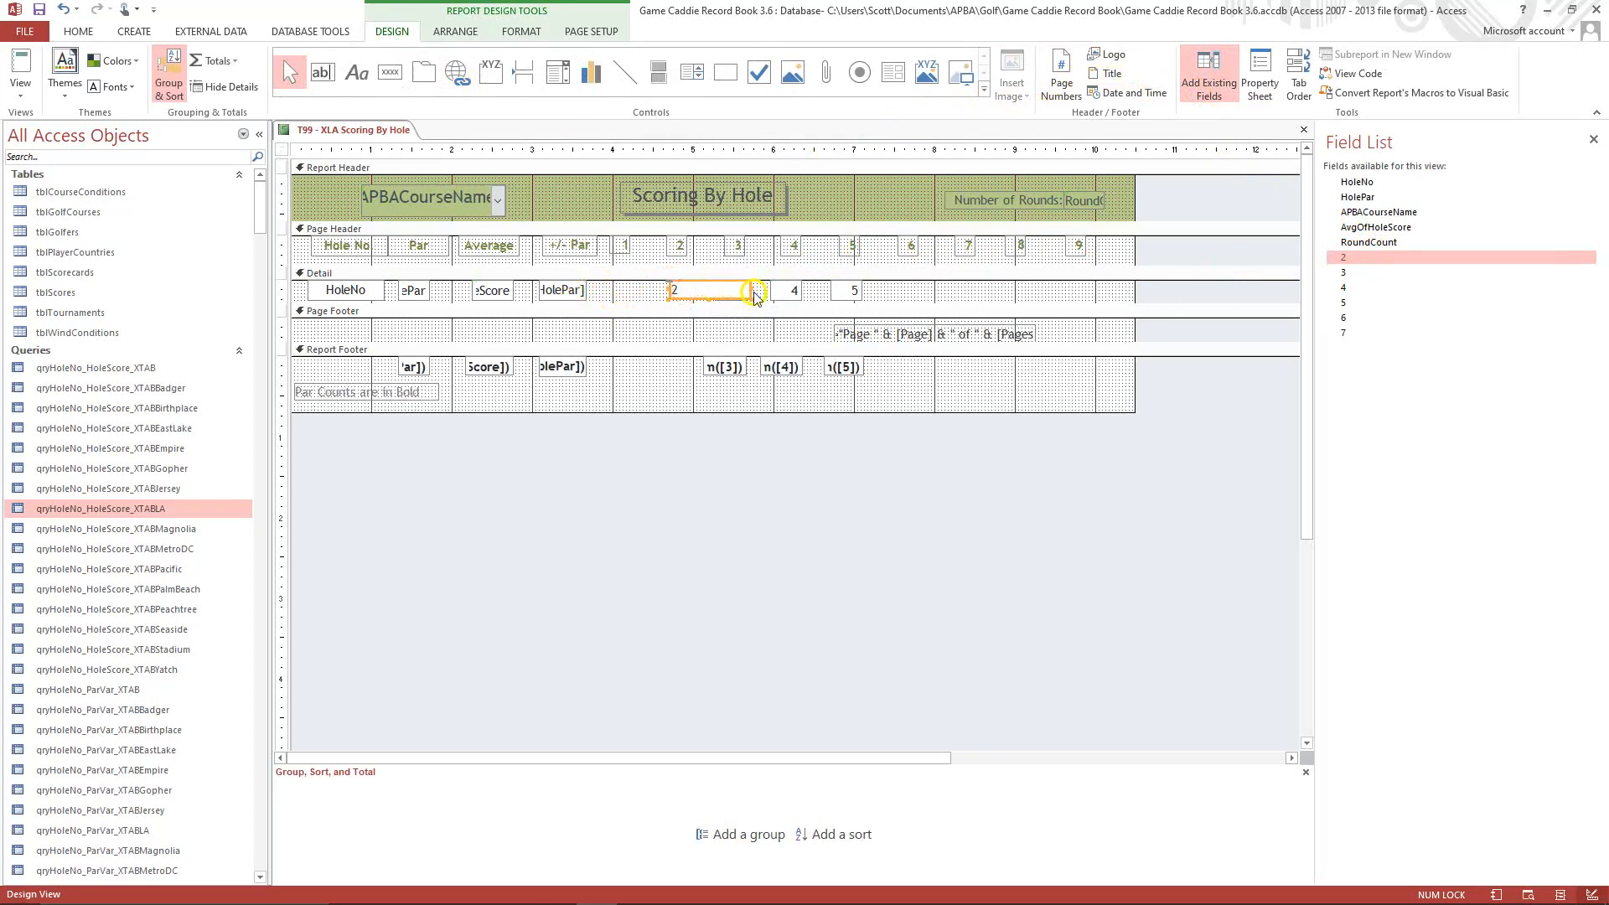
left_click_drag(751, 289, 660, 285)
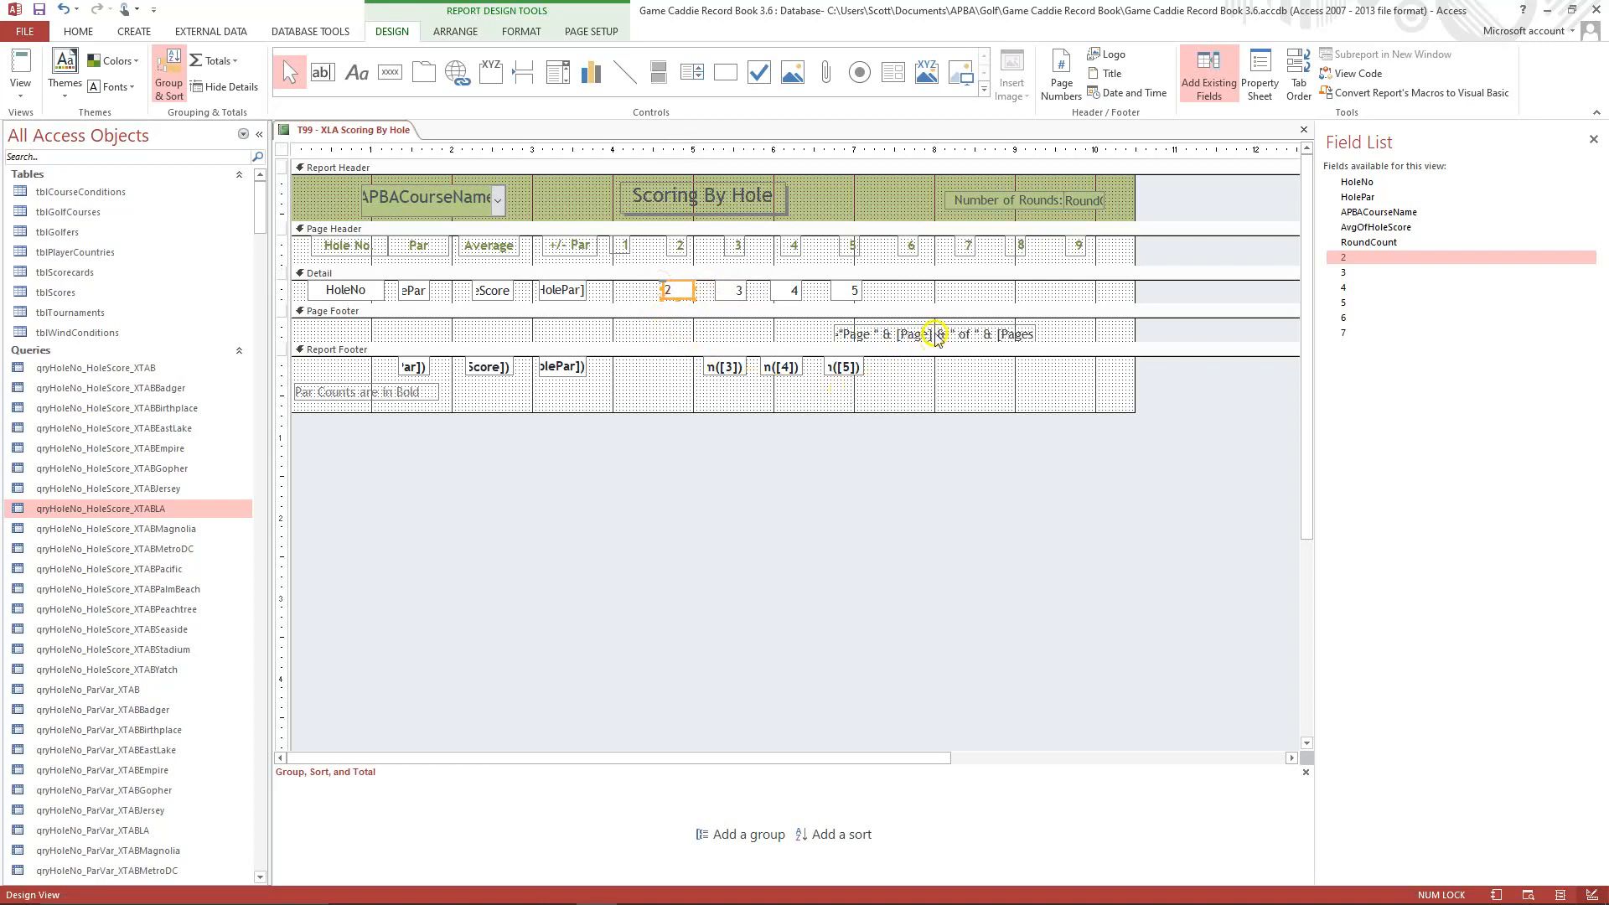
Add field 6 to the Detail section under heading 6, remove its attached label, and narrow the text box to the heading's column.
left_click(1347, 317)
left_click_drag(1347, 318, 903, 286)
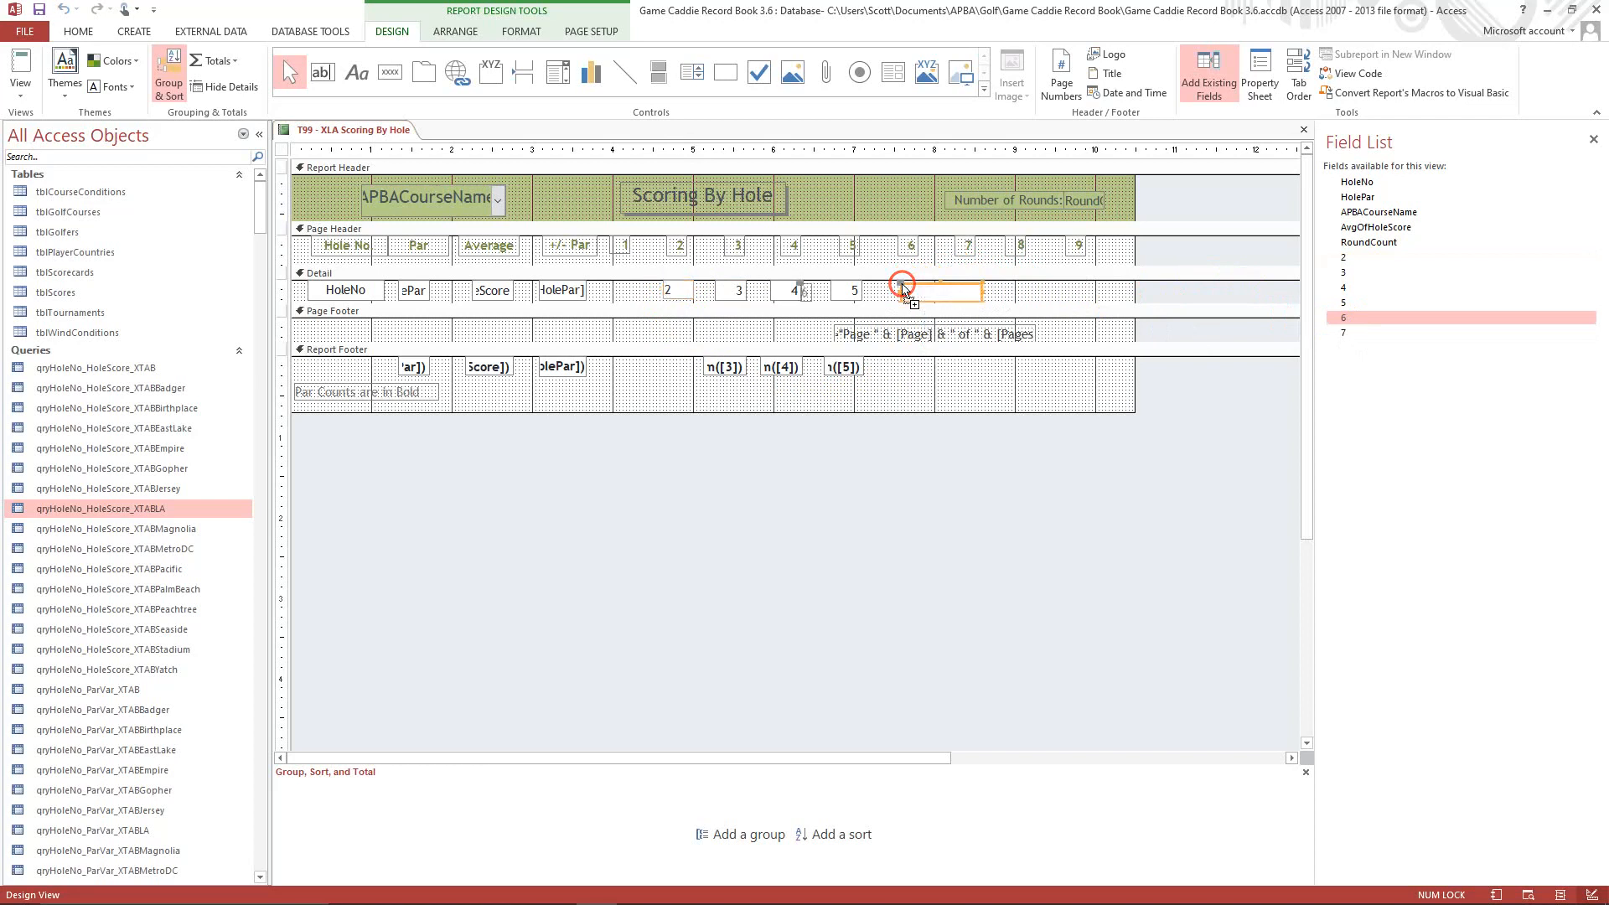
left_click(811, 289)
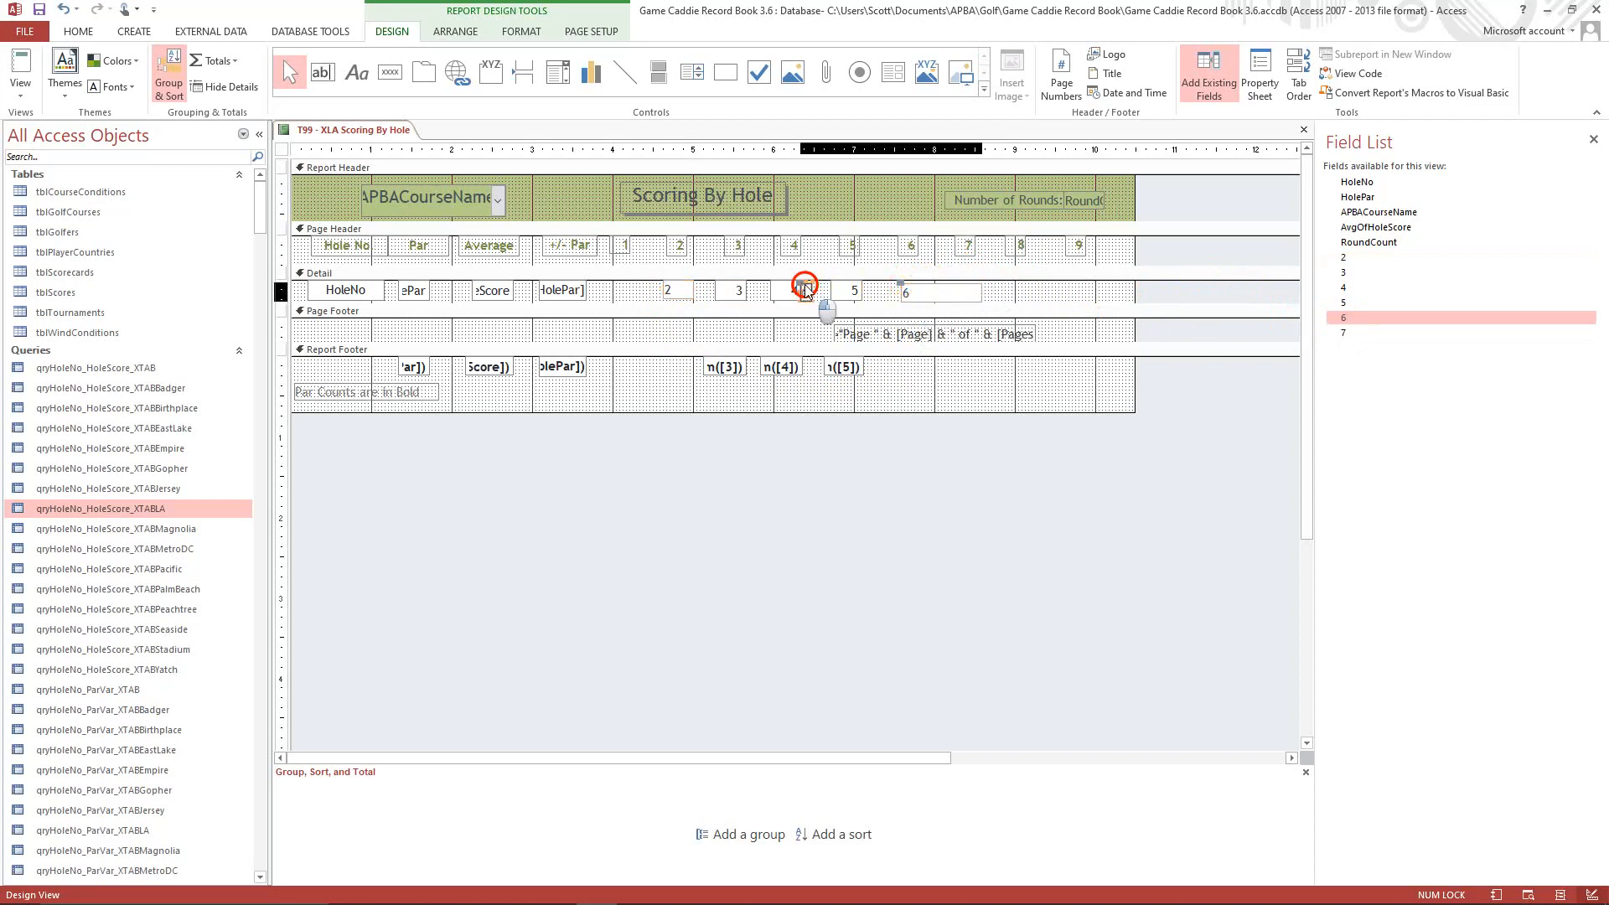
left_click(900, 284)
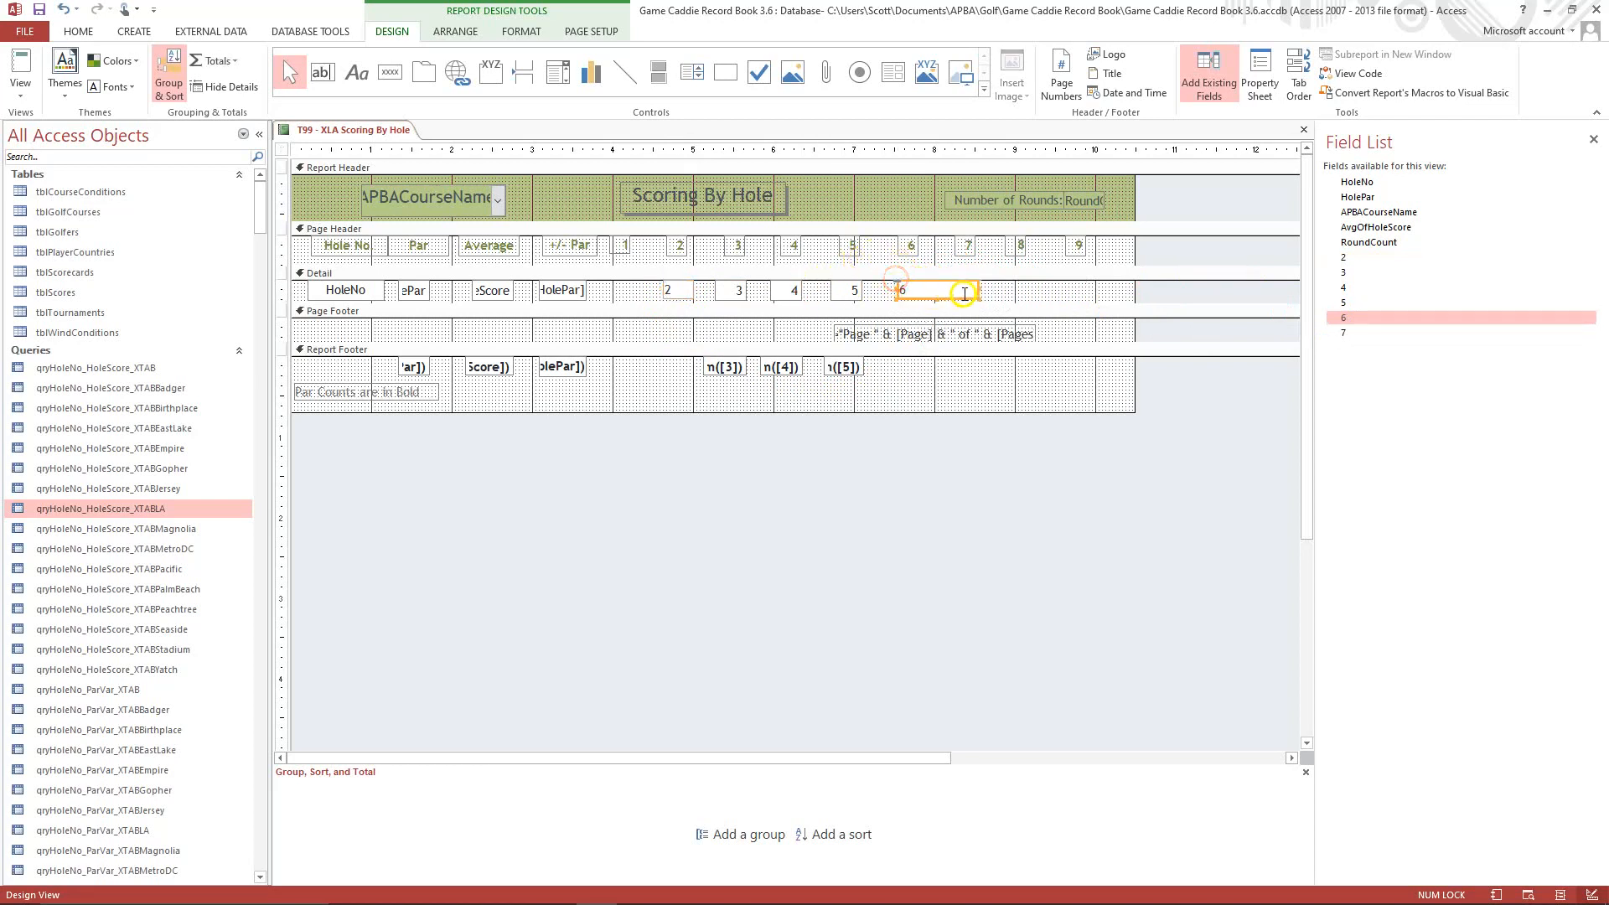
left_click_drag(977, 288, 928, 288)
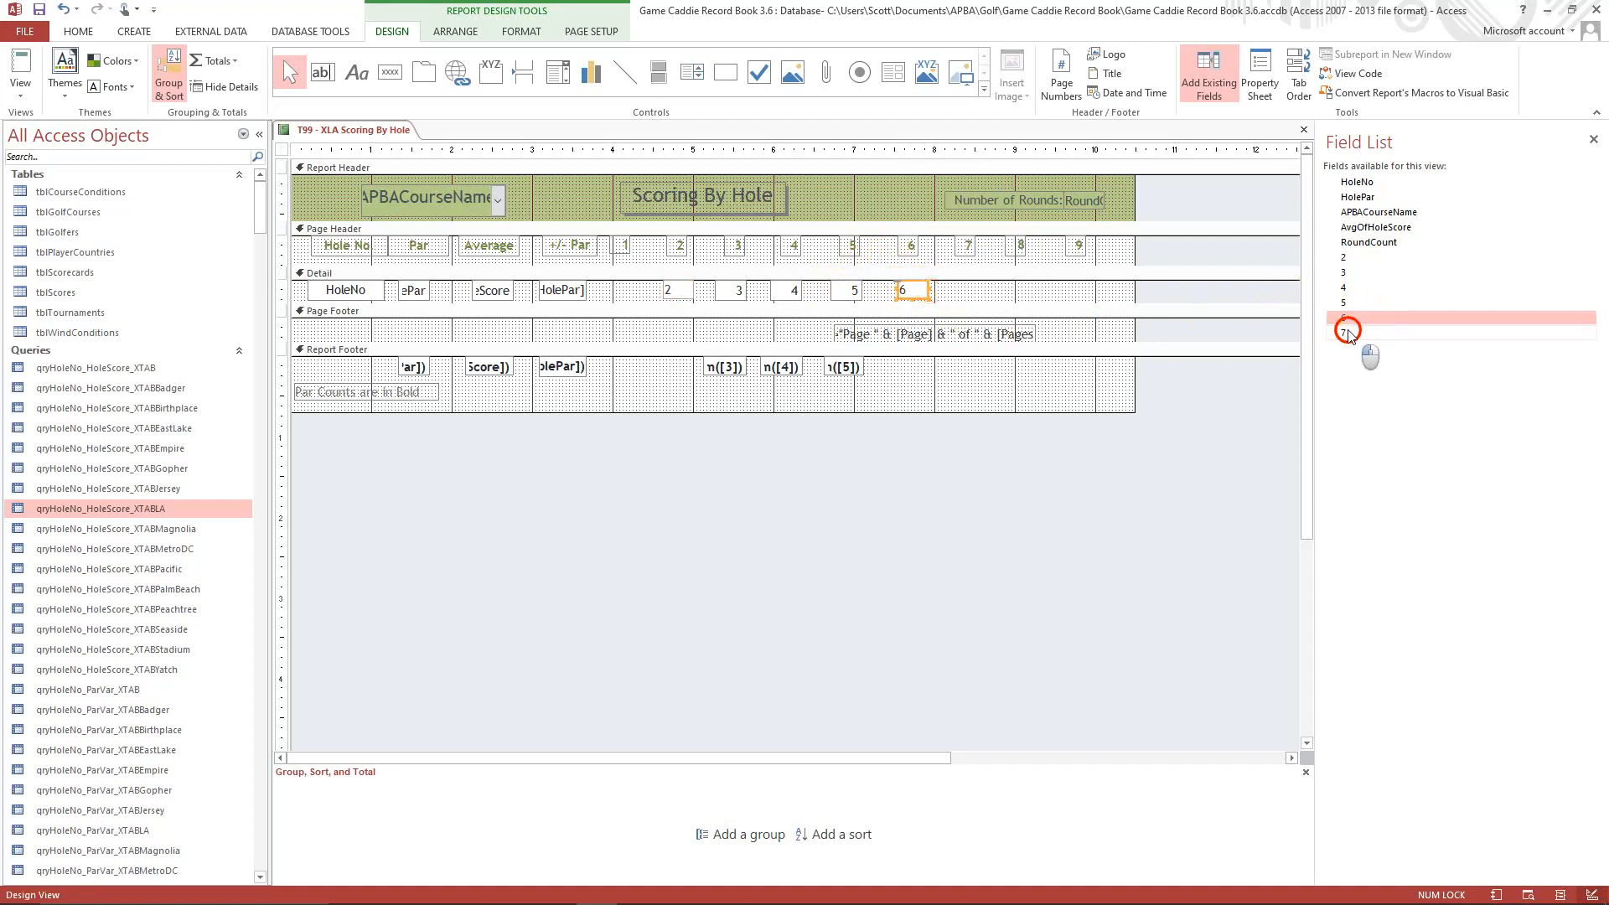
Add field 7 to the Detail section without its attached label, and fit the text box under heading 7.
left_click_drag(1345, 333, 977, 285)
left_click(881, 291)
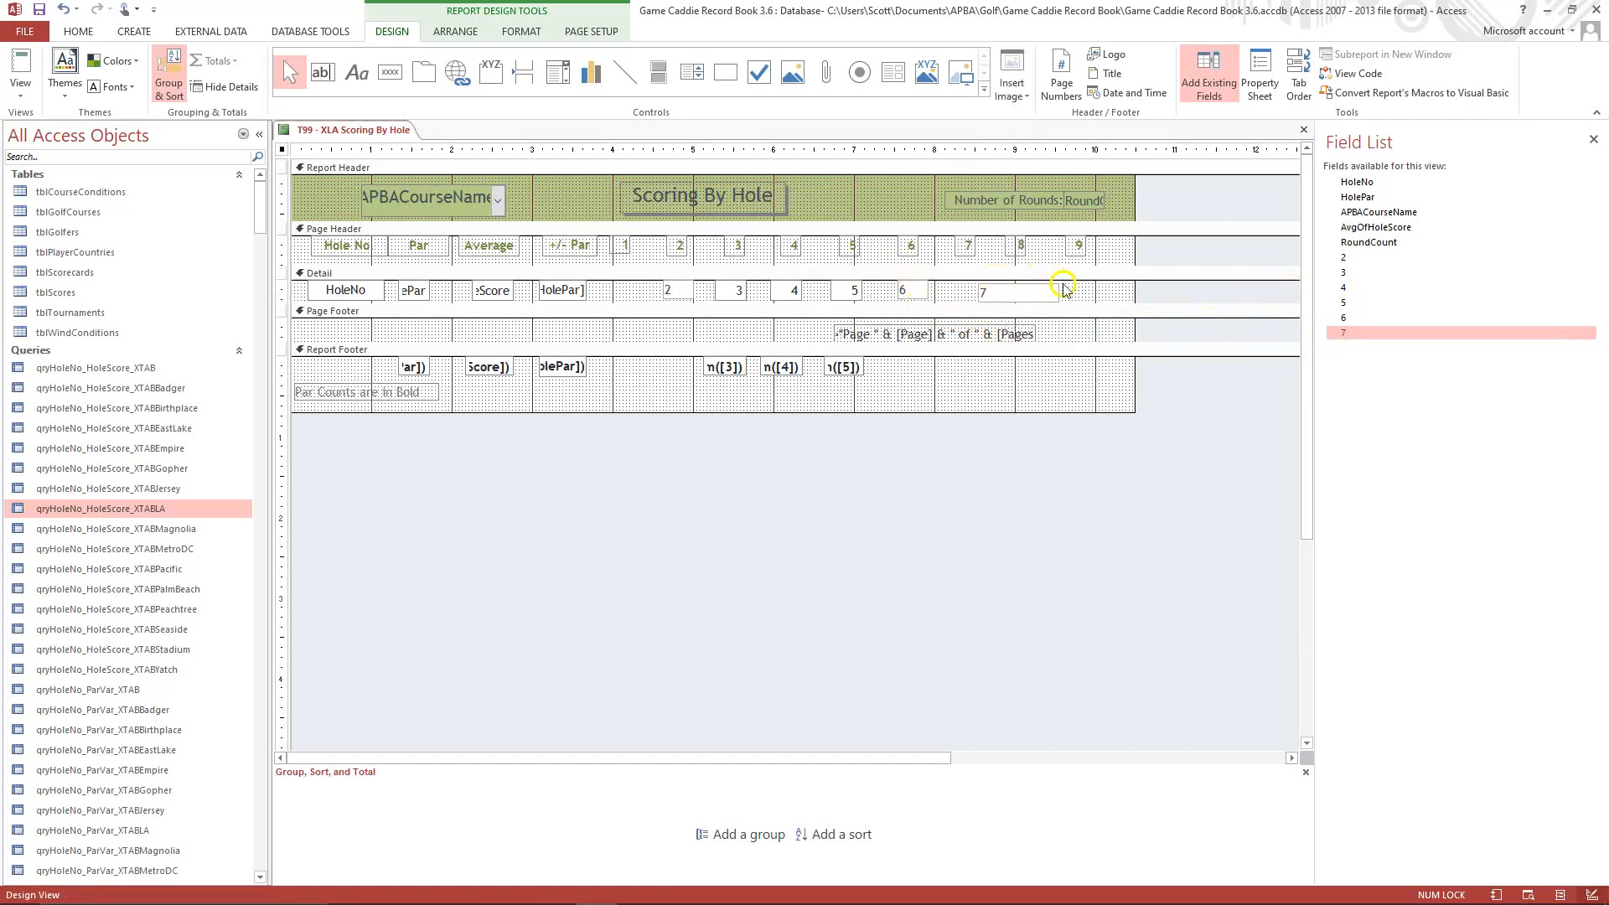
mouse_move(982, 292)
left_mouse_down()
mouse_move(959, 278)
mouse_move(1030, 291)
mouse_move(990, 288)
left_mouse_up()
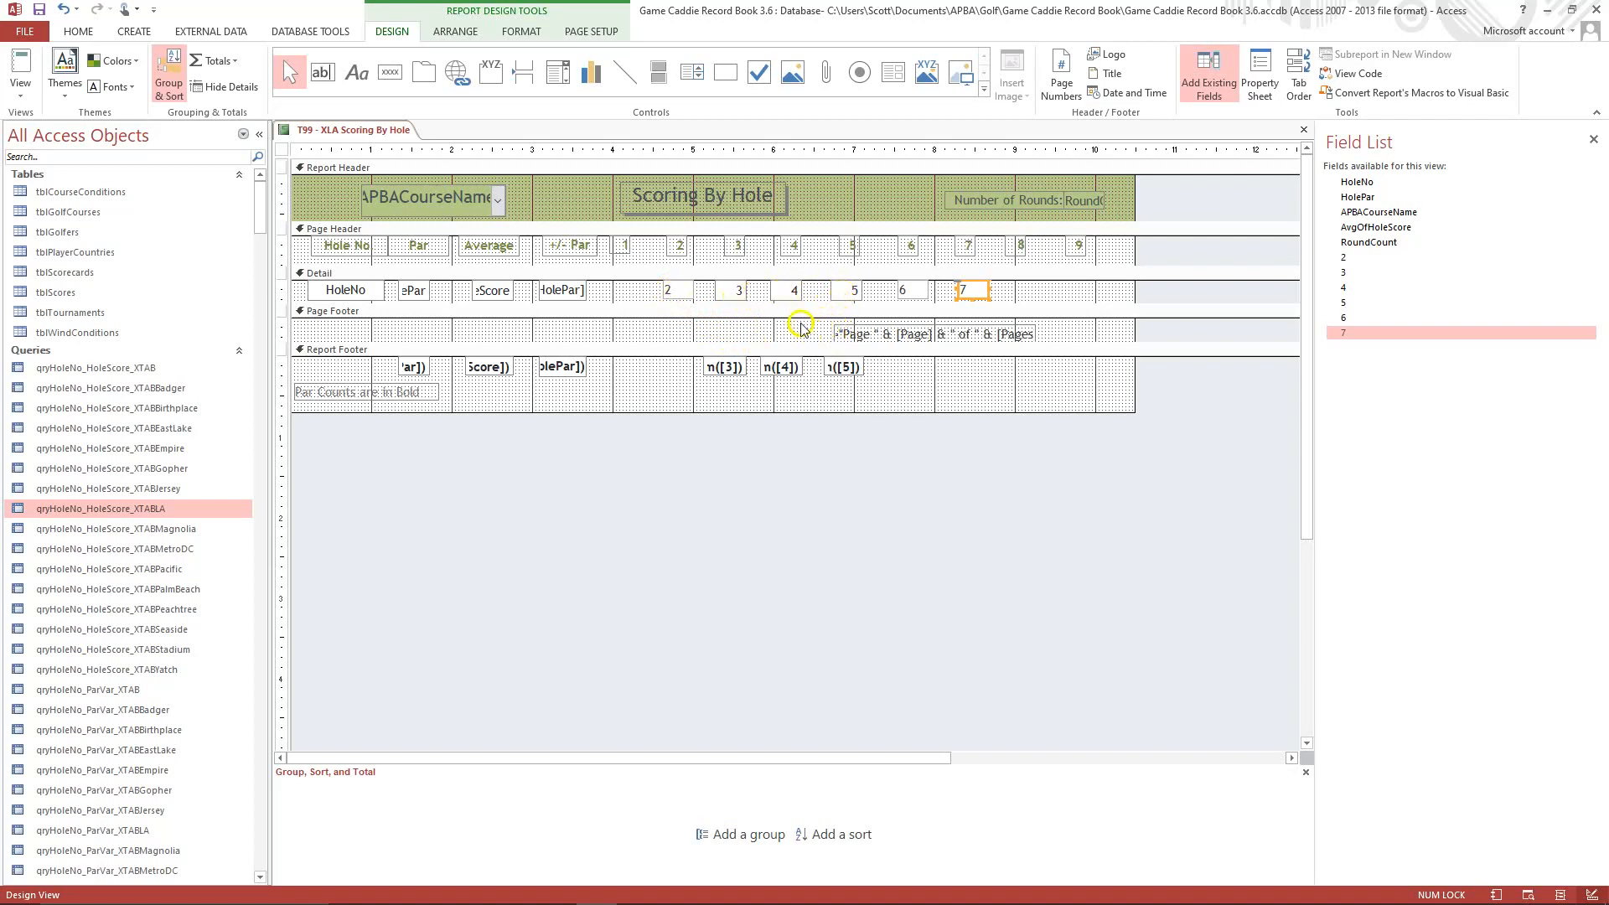
Set the text alignment of the field 2 text box in the Detail section to Right.
left_click(673, 295)
left_click(1273, 67)
left_click(1338, 209)
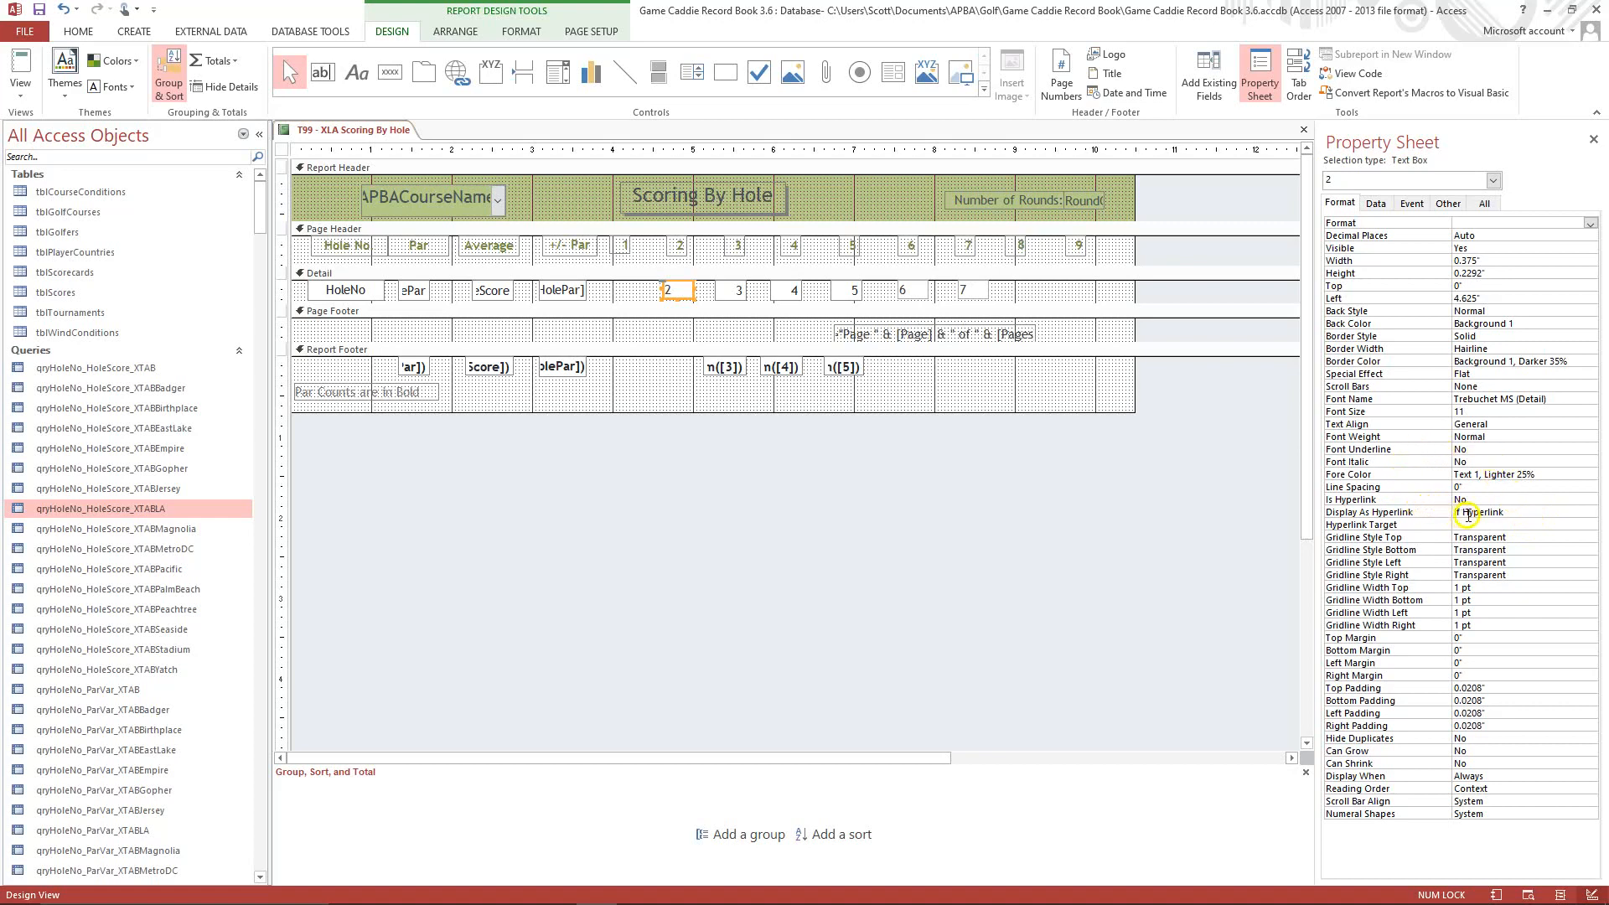
left_click(1500, 424)
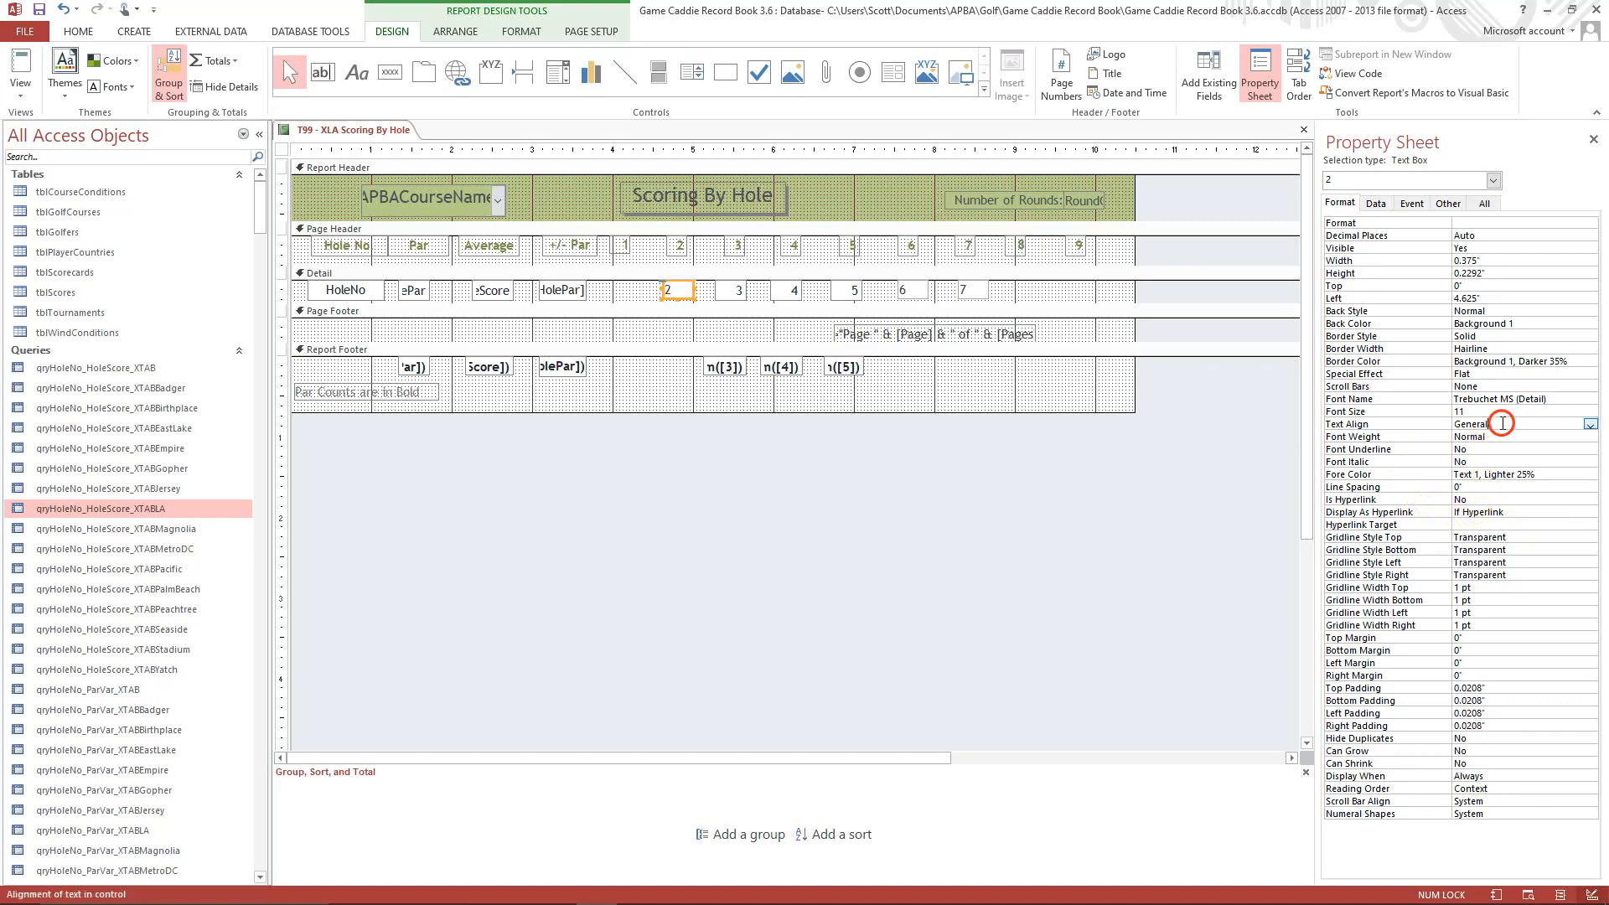
left_click(1591, 425)
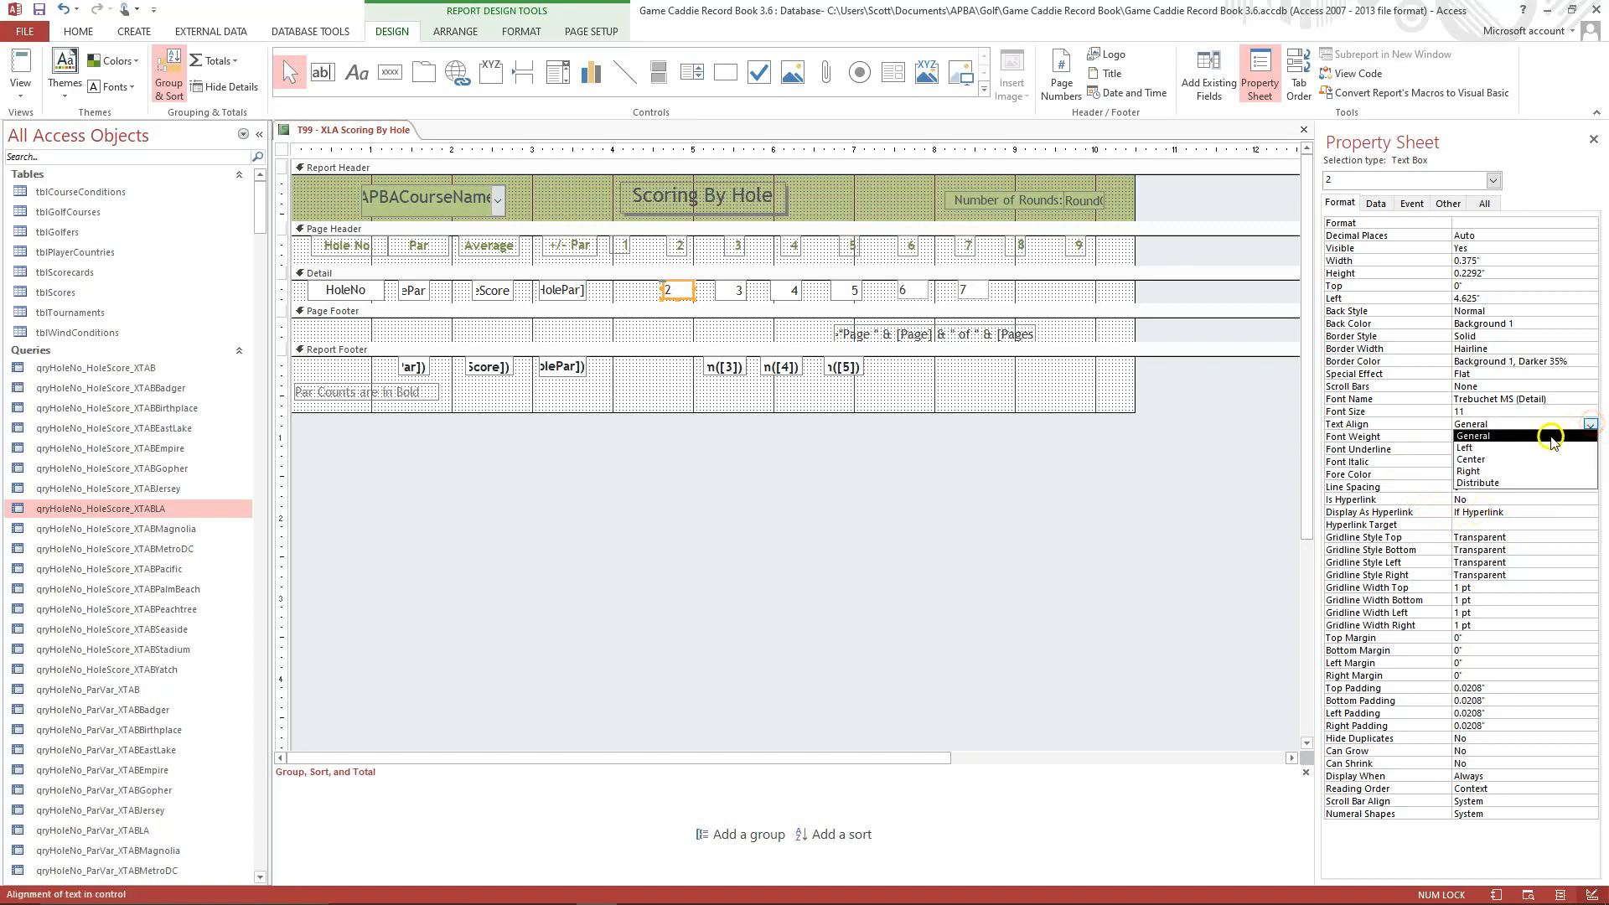
left_click(1474, 471)
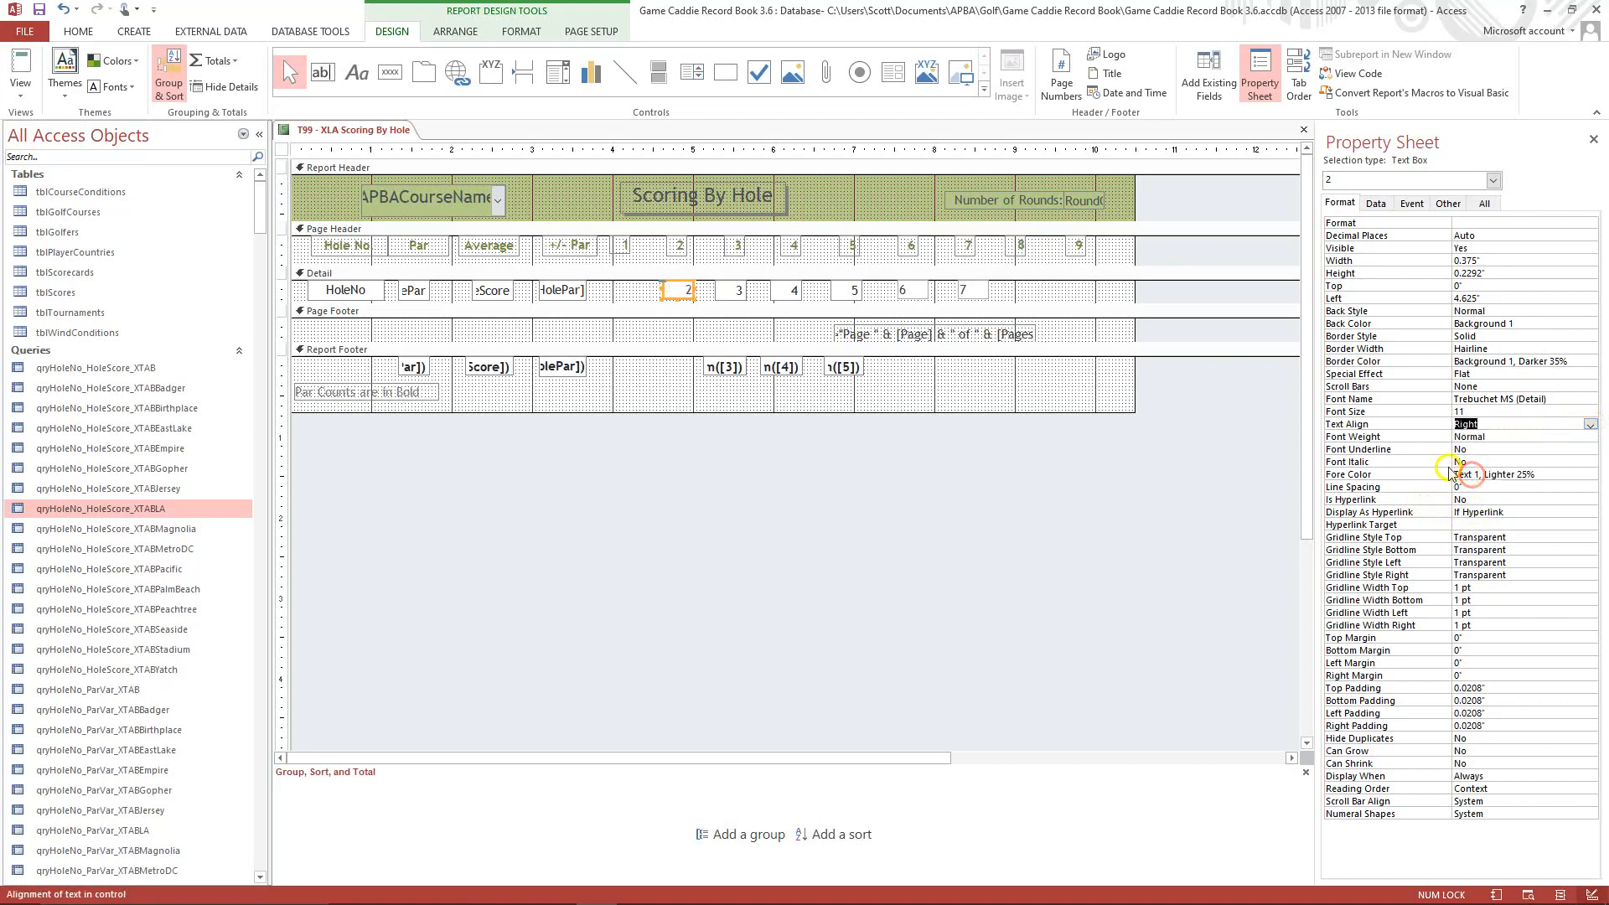
Compare the field 2 and field 3 text boxes, and check the new columns' alignment and borders in Print Preview.
left_click(730, 296)
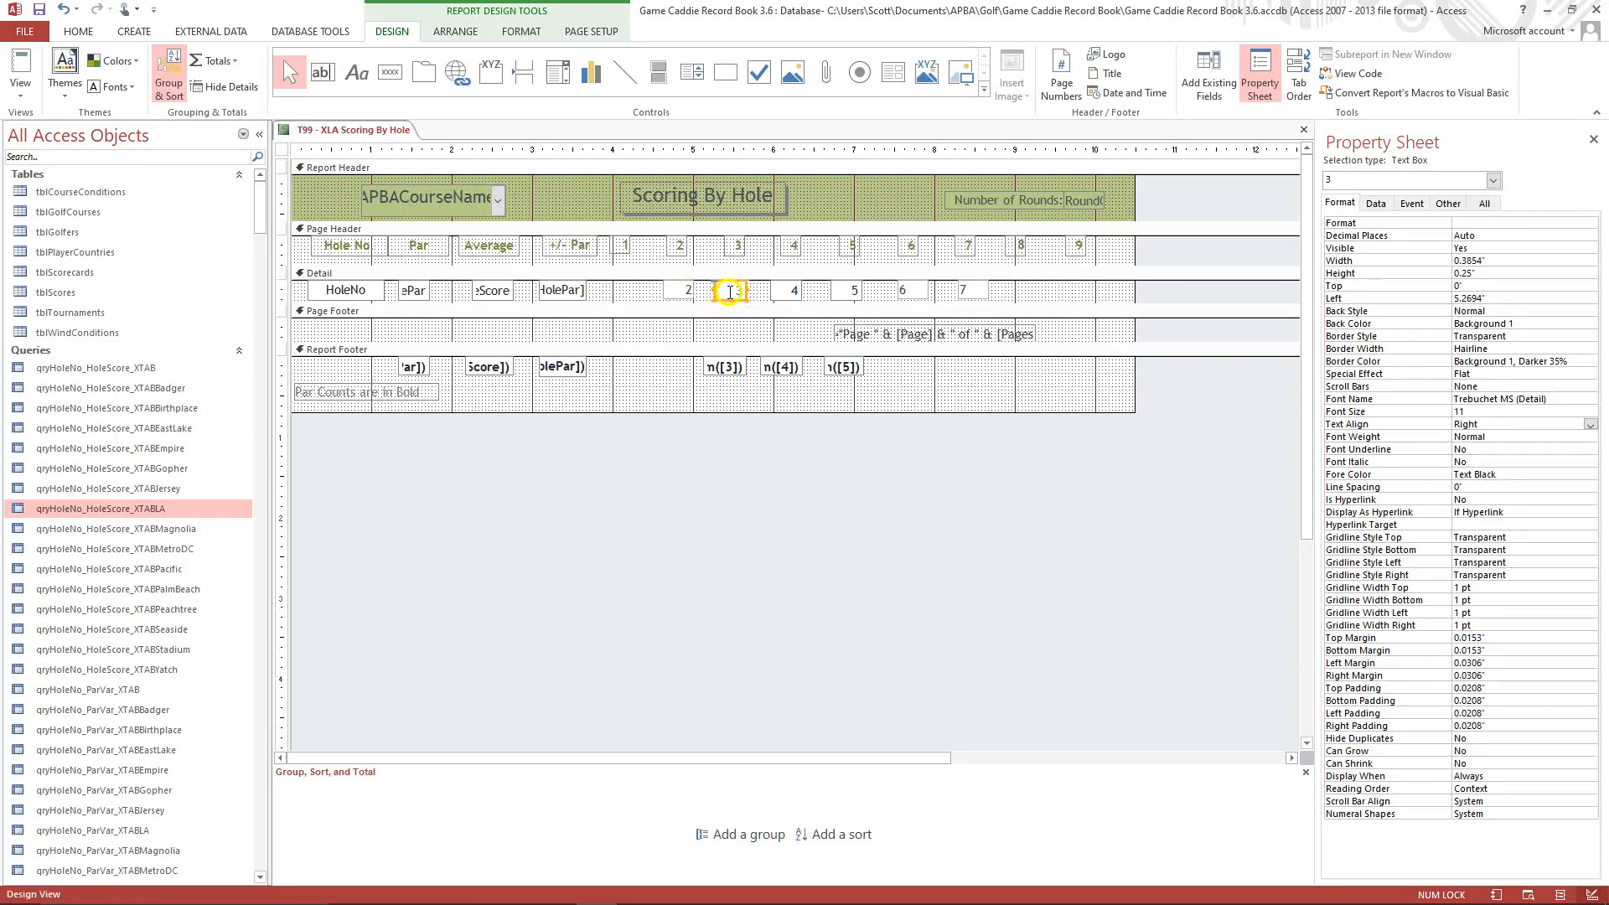
left_click(683, 295)
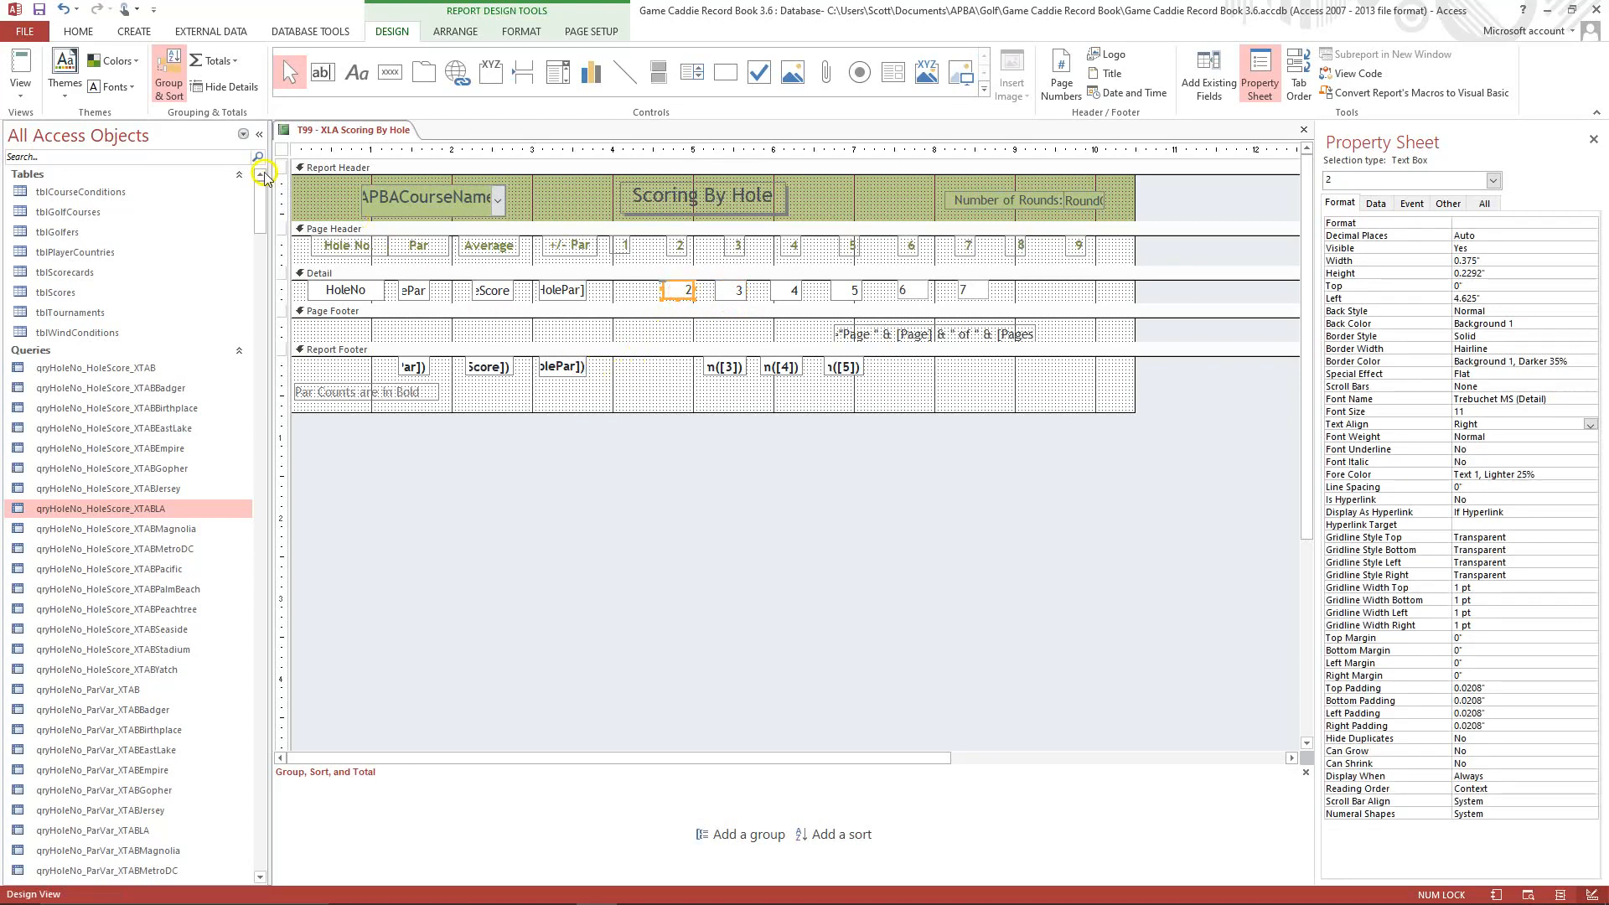
left_click(23, 98)
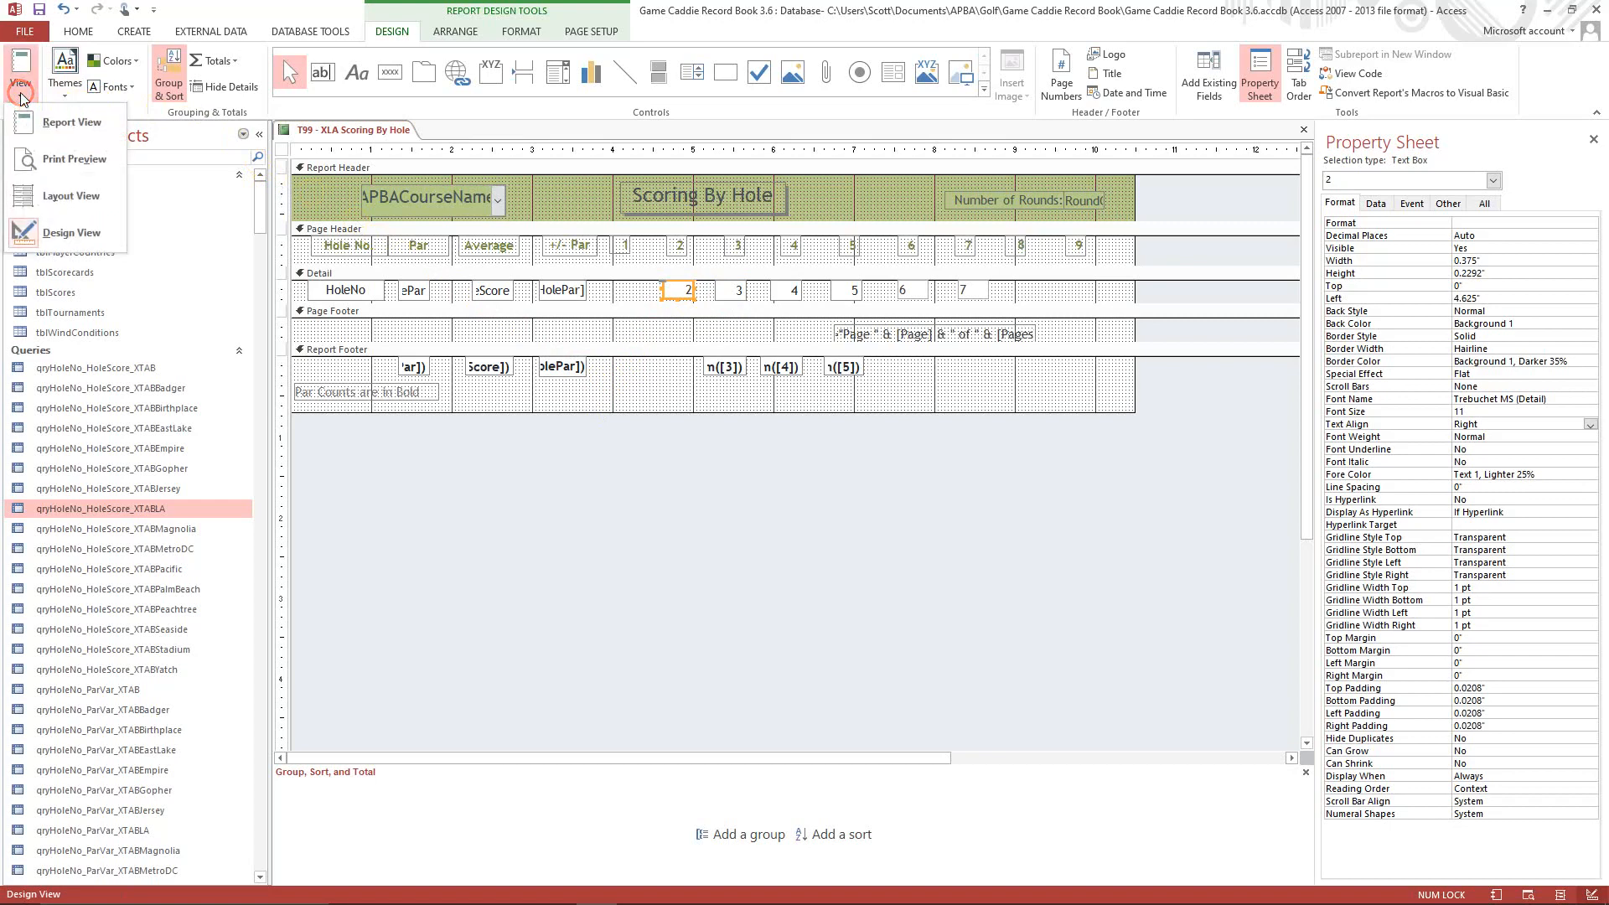
left_click(62, 161)
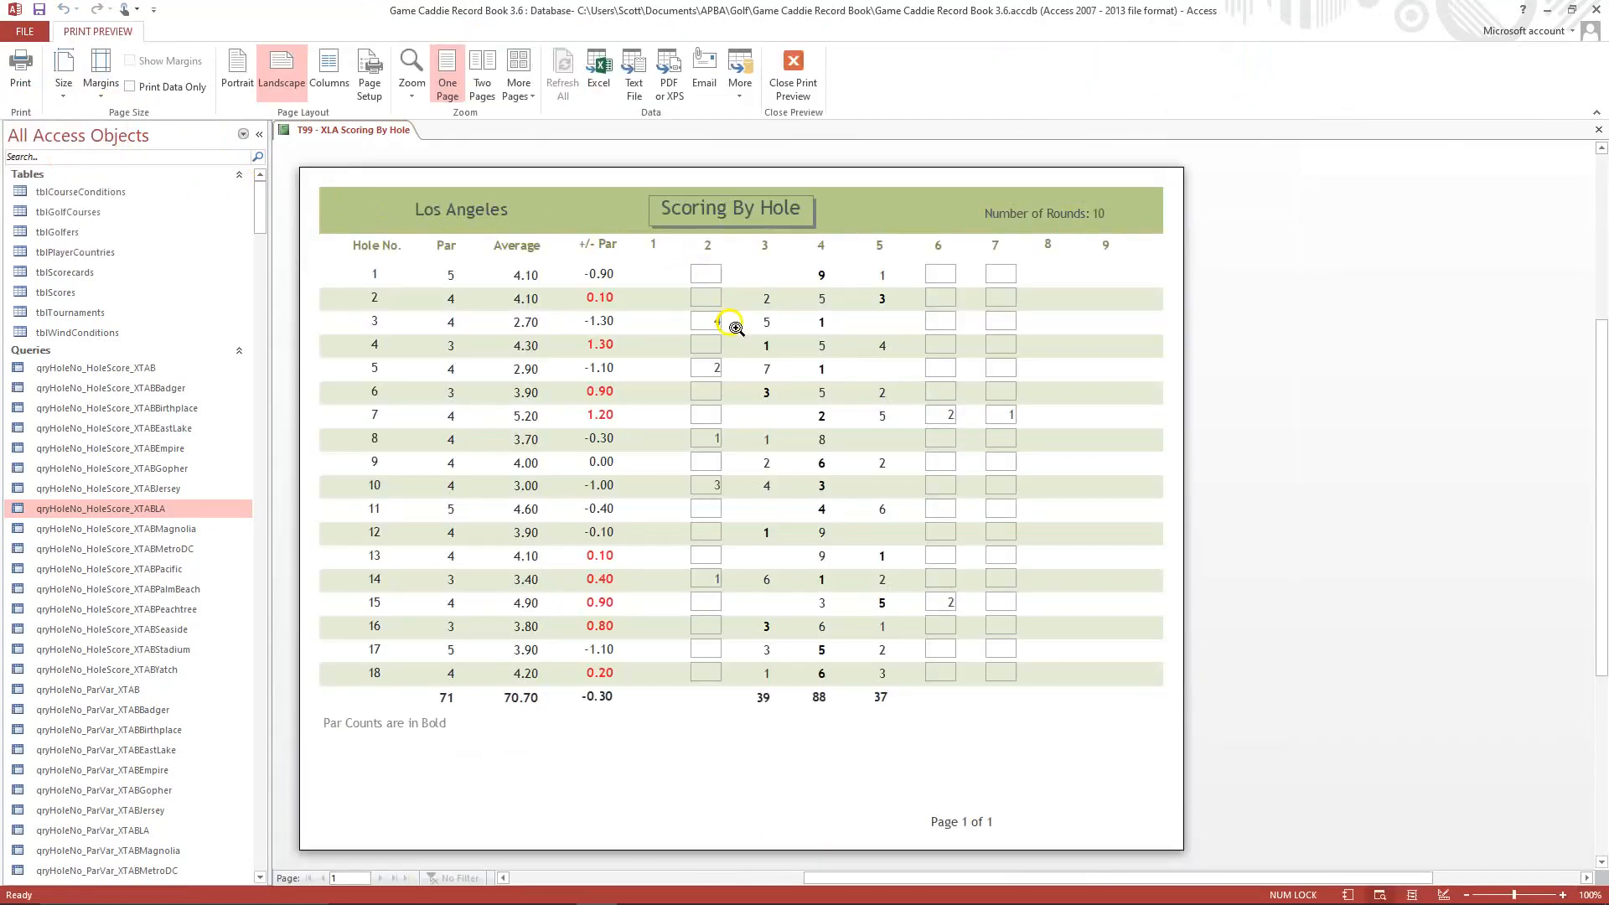
left_click(793, 67)
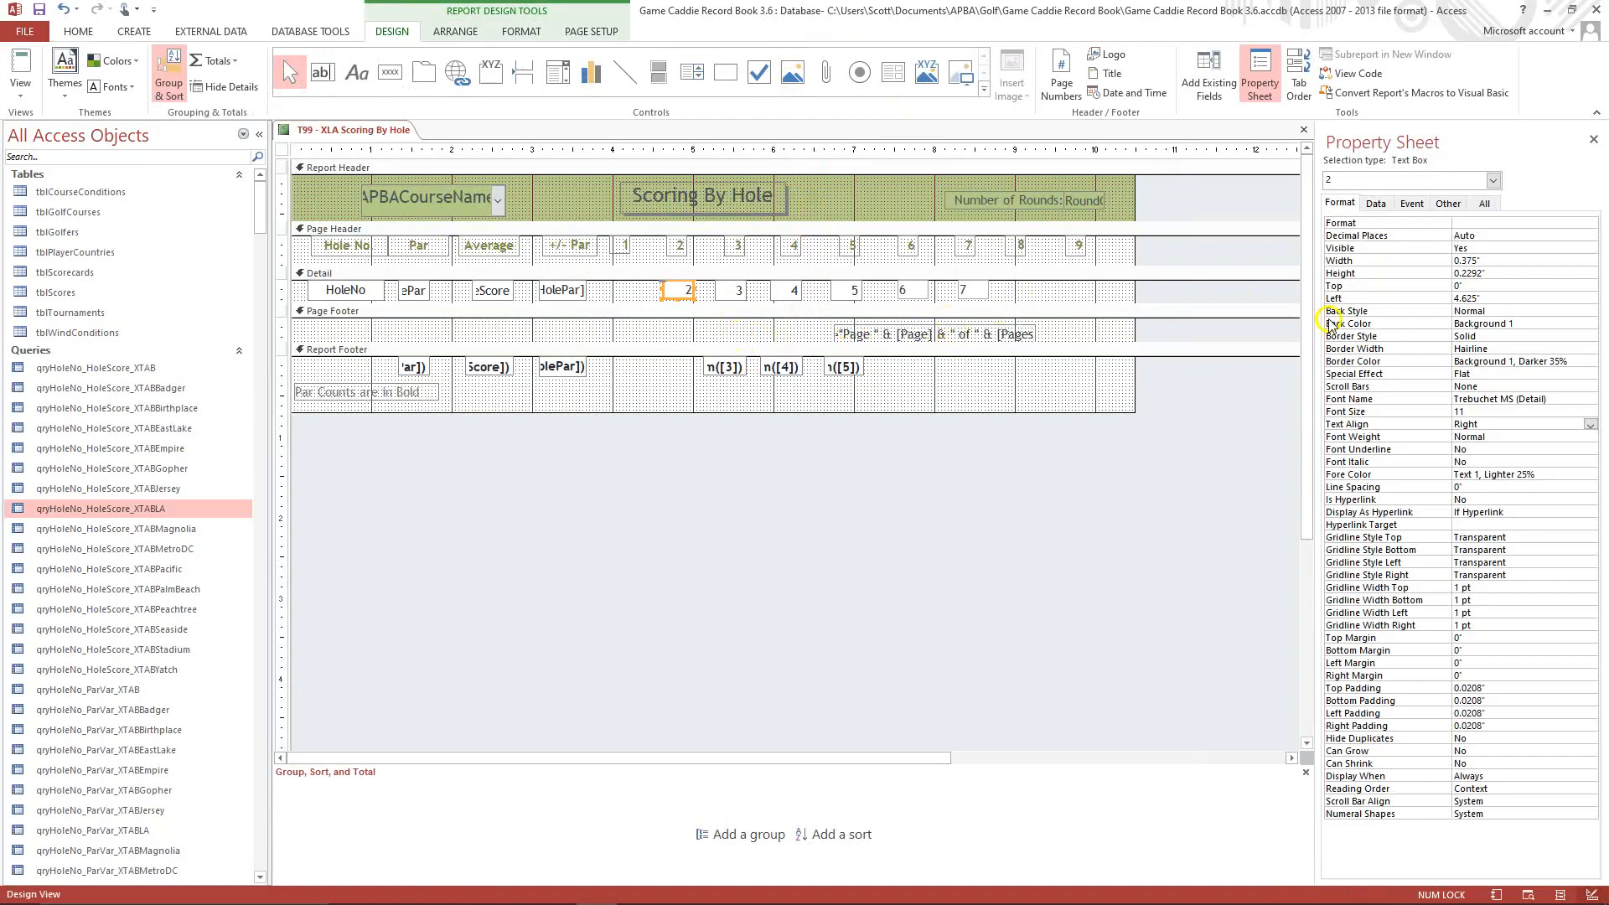
Set the border style of the field 2 text box in the Detail section to Transparent and check it in Print Preview.
left_click(1507, 349)
left_click(1526, 336)
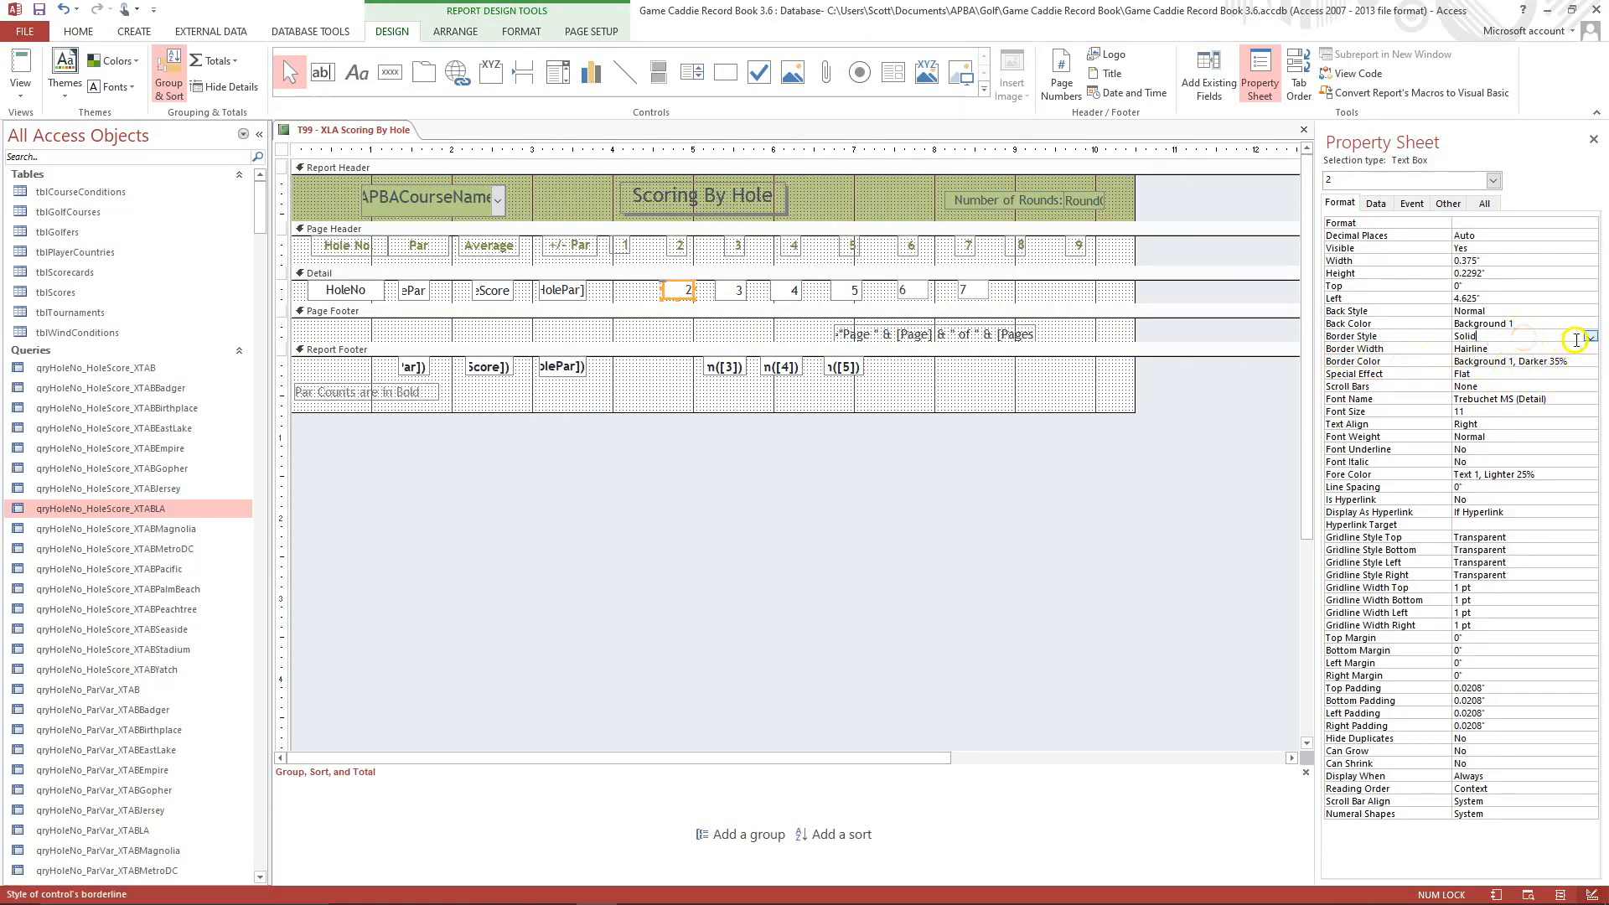
left_click(1590, 338)
left_click(1519, 346)
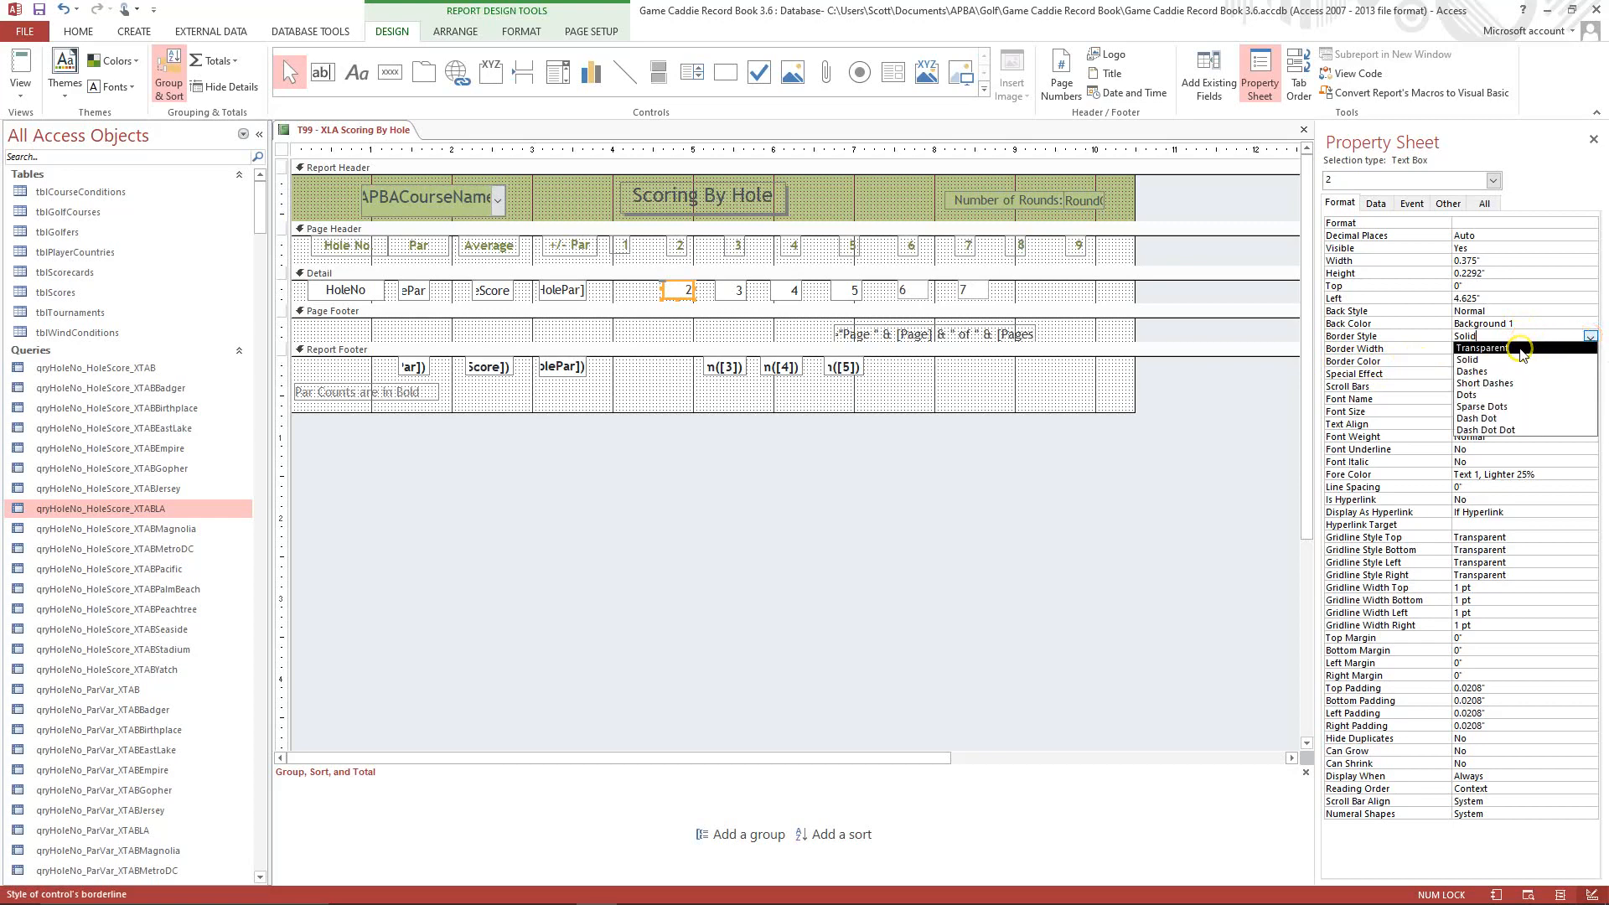
left_click(1552, 401)
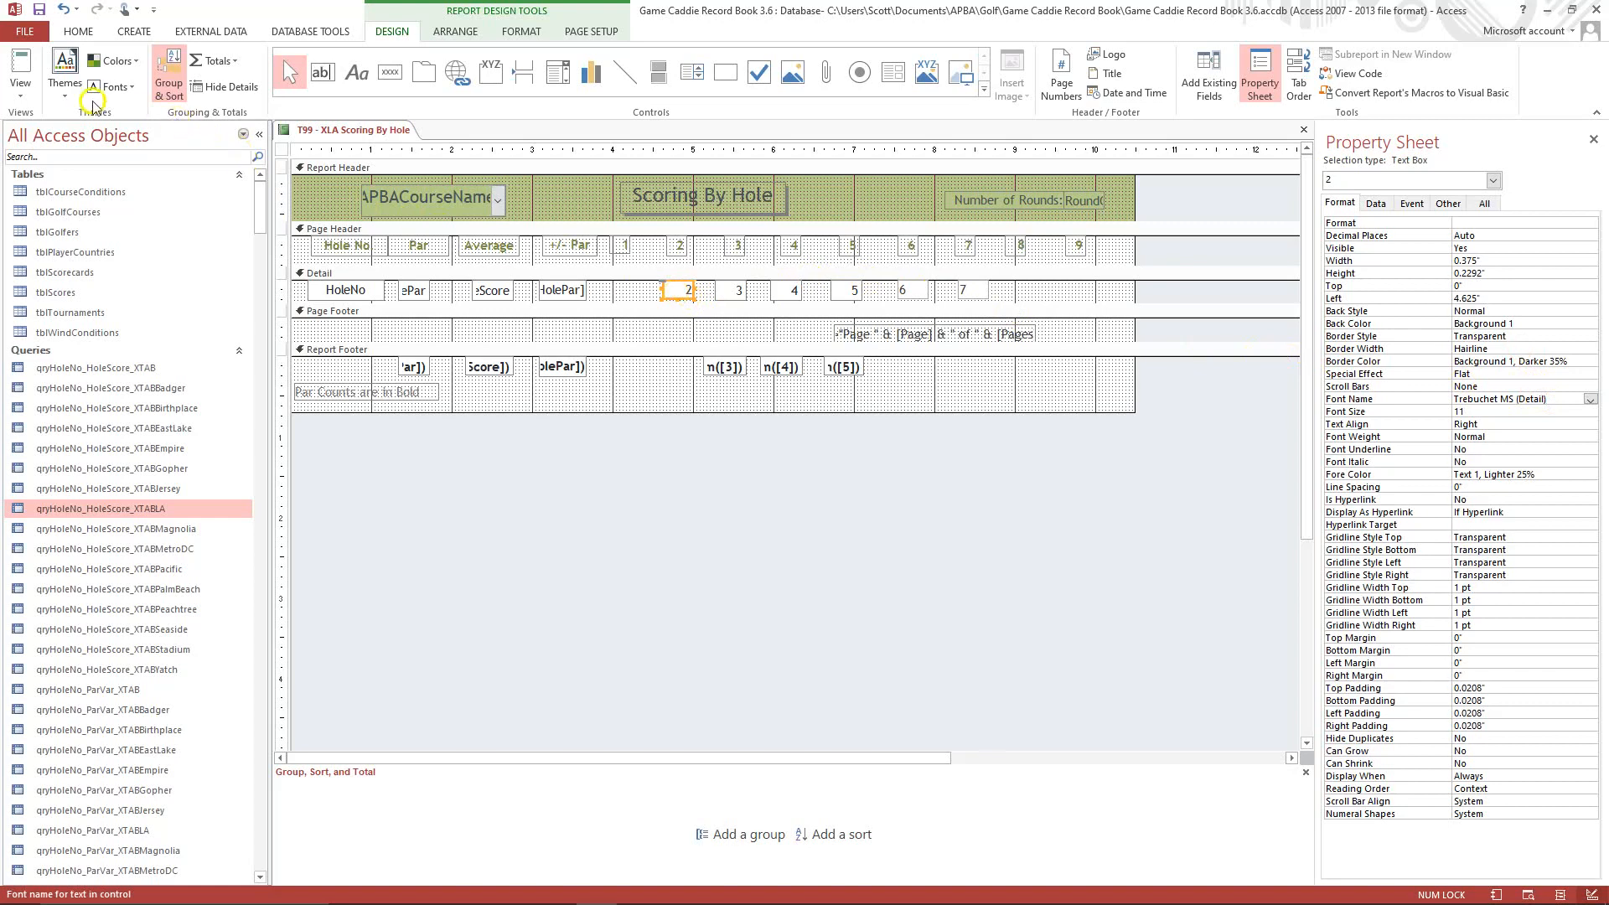
left_click(20, 95)
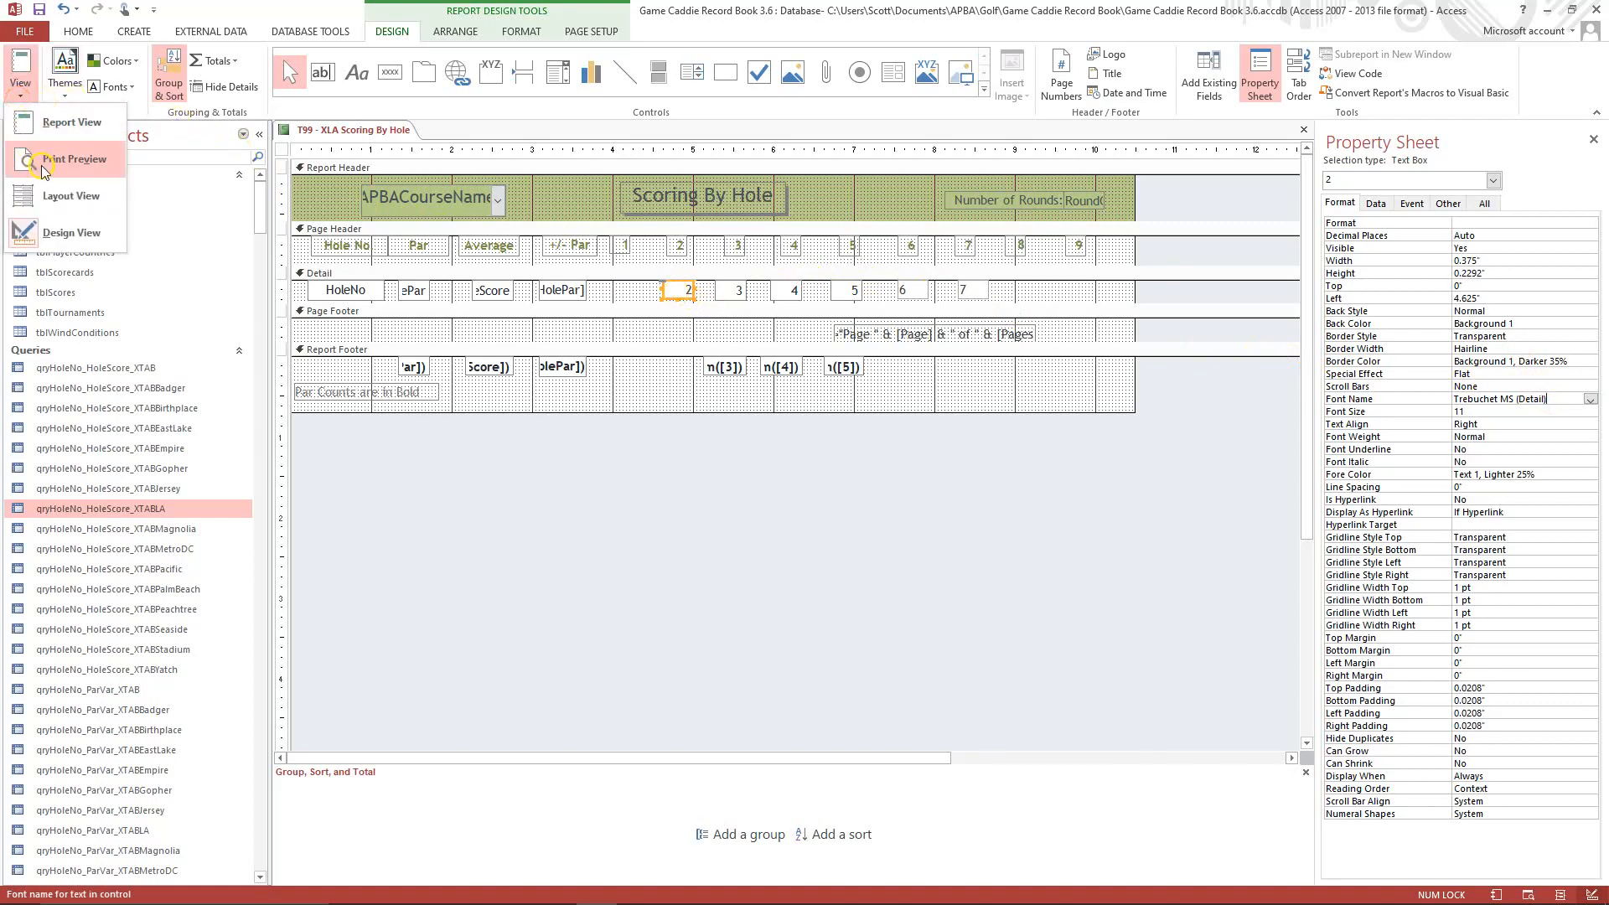
left_click(42, 163)
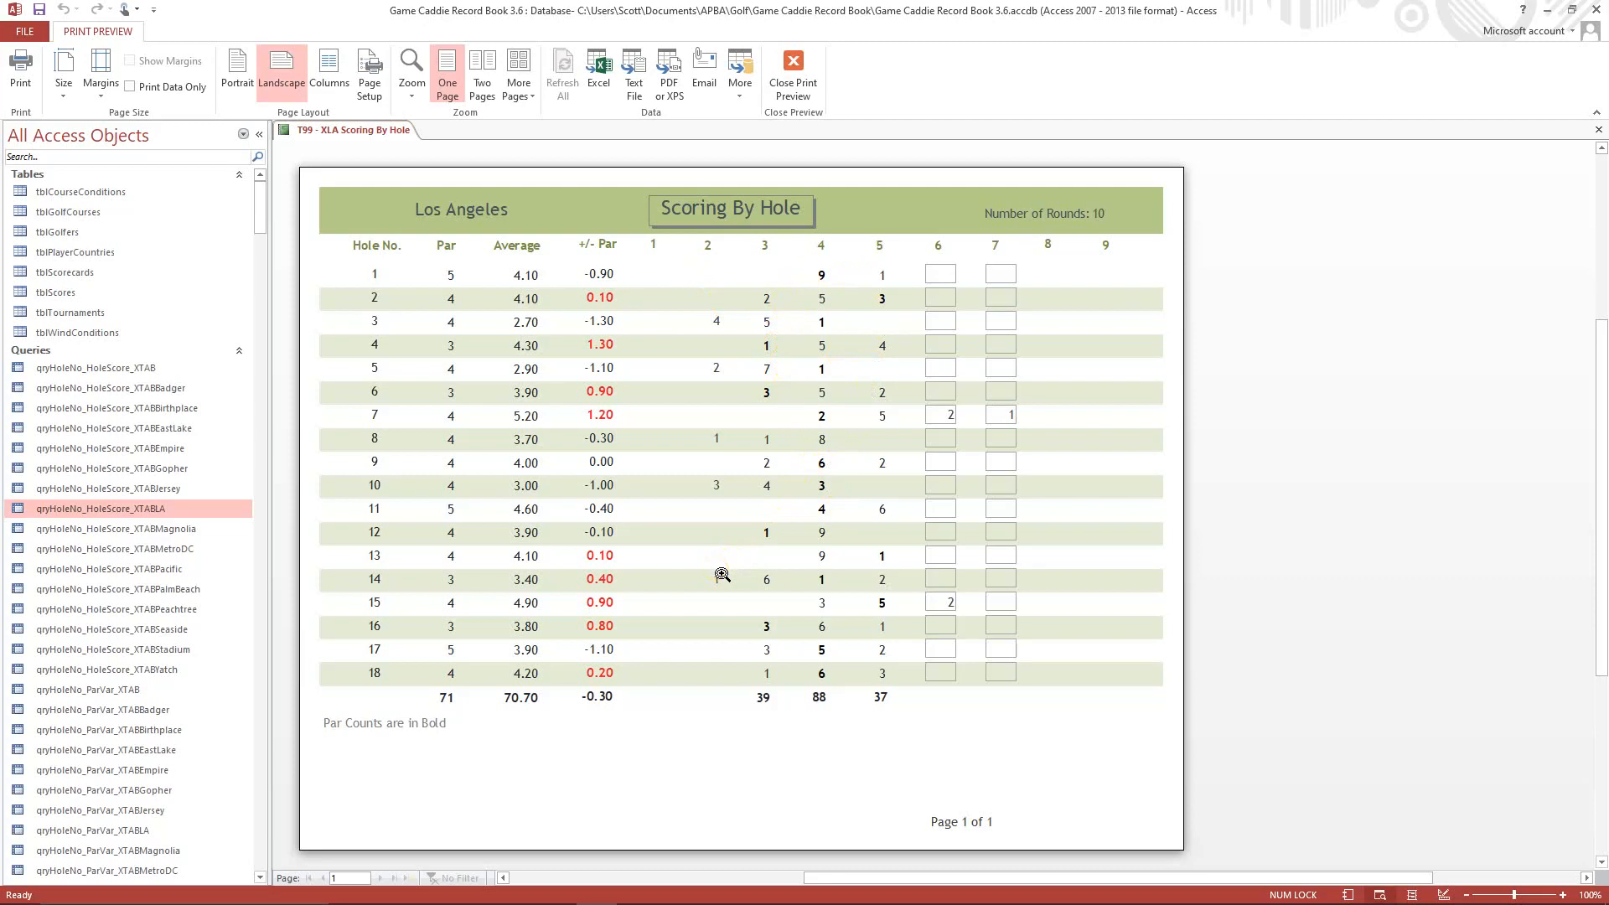
left_click(792, 72)
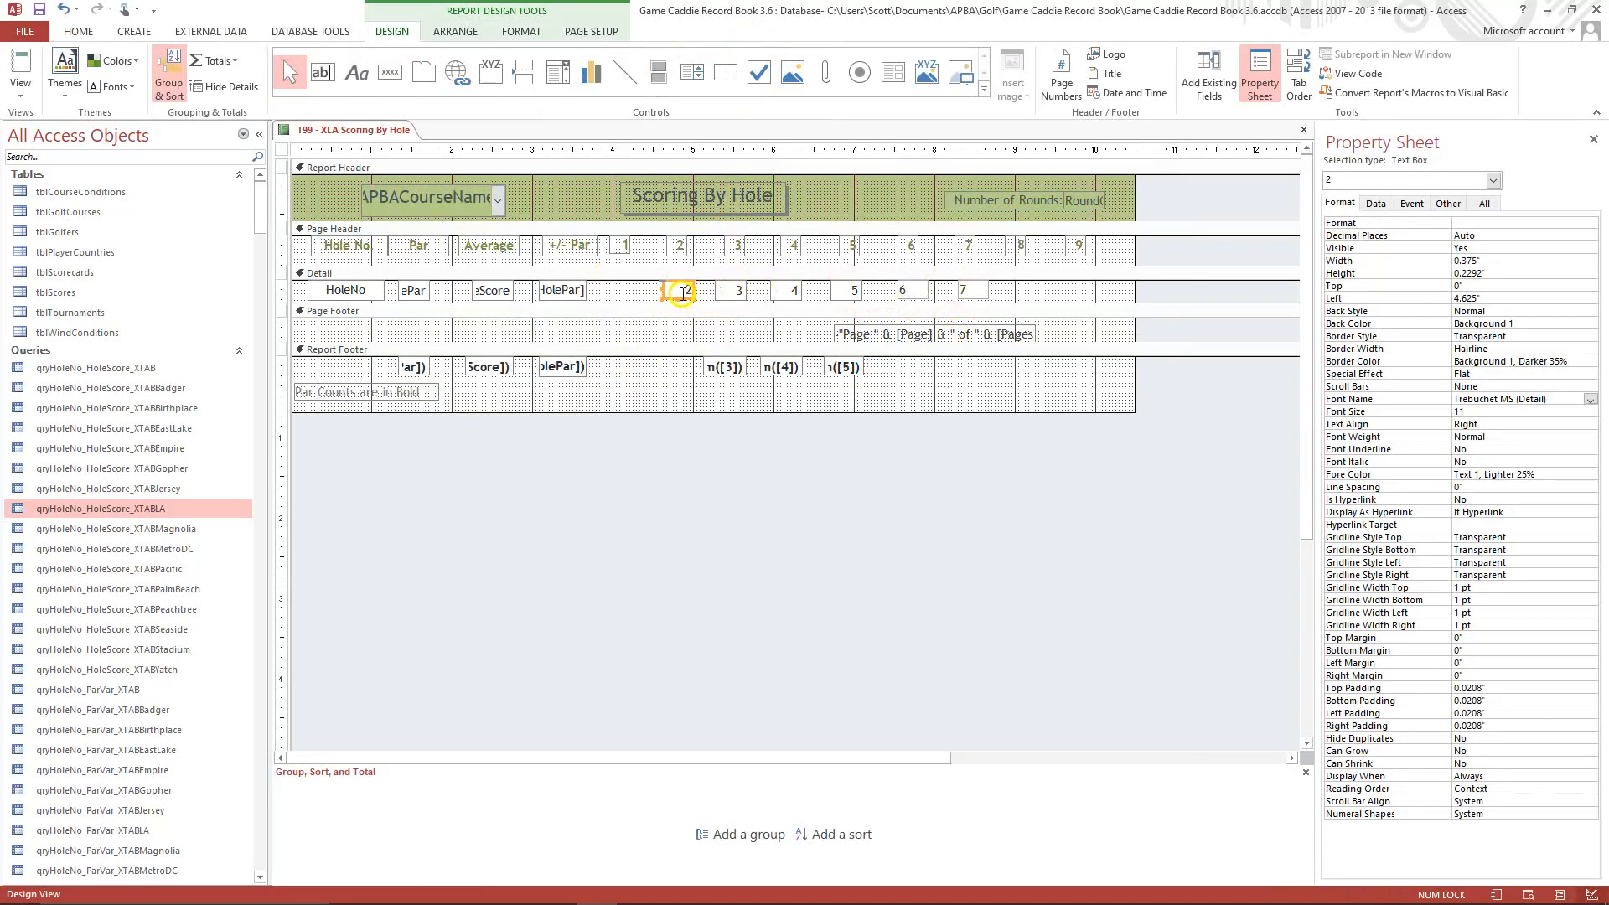
Copy the formatting of the field 2 text box in the Detail section onto the field 6 and field 7 text boxes.
left_click(641, 288)
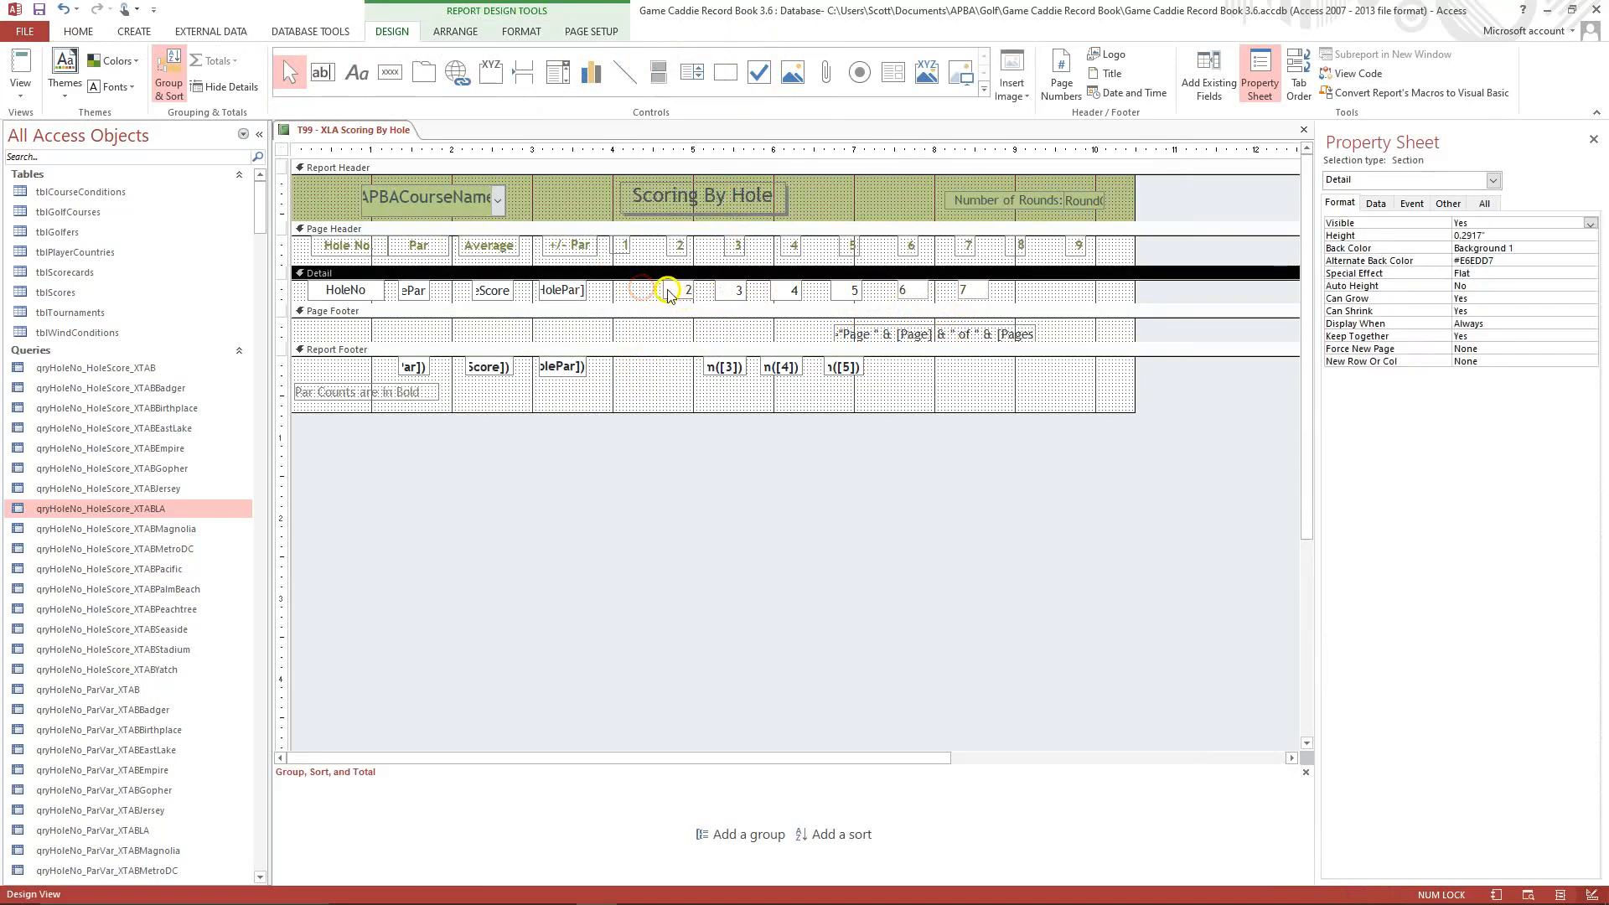
left_click(667, 291)
right_click(666, 292)
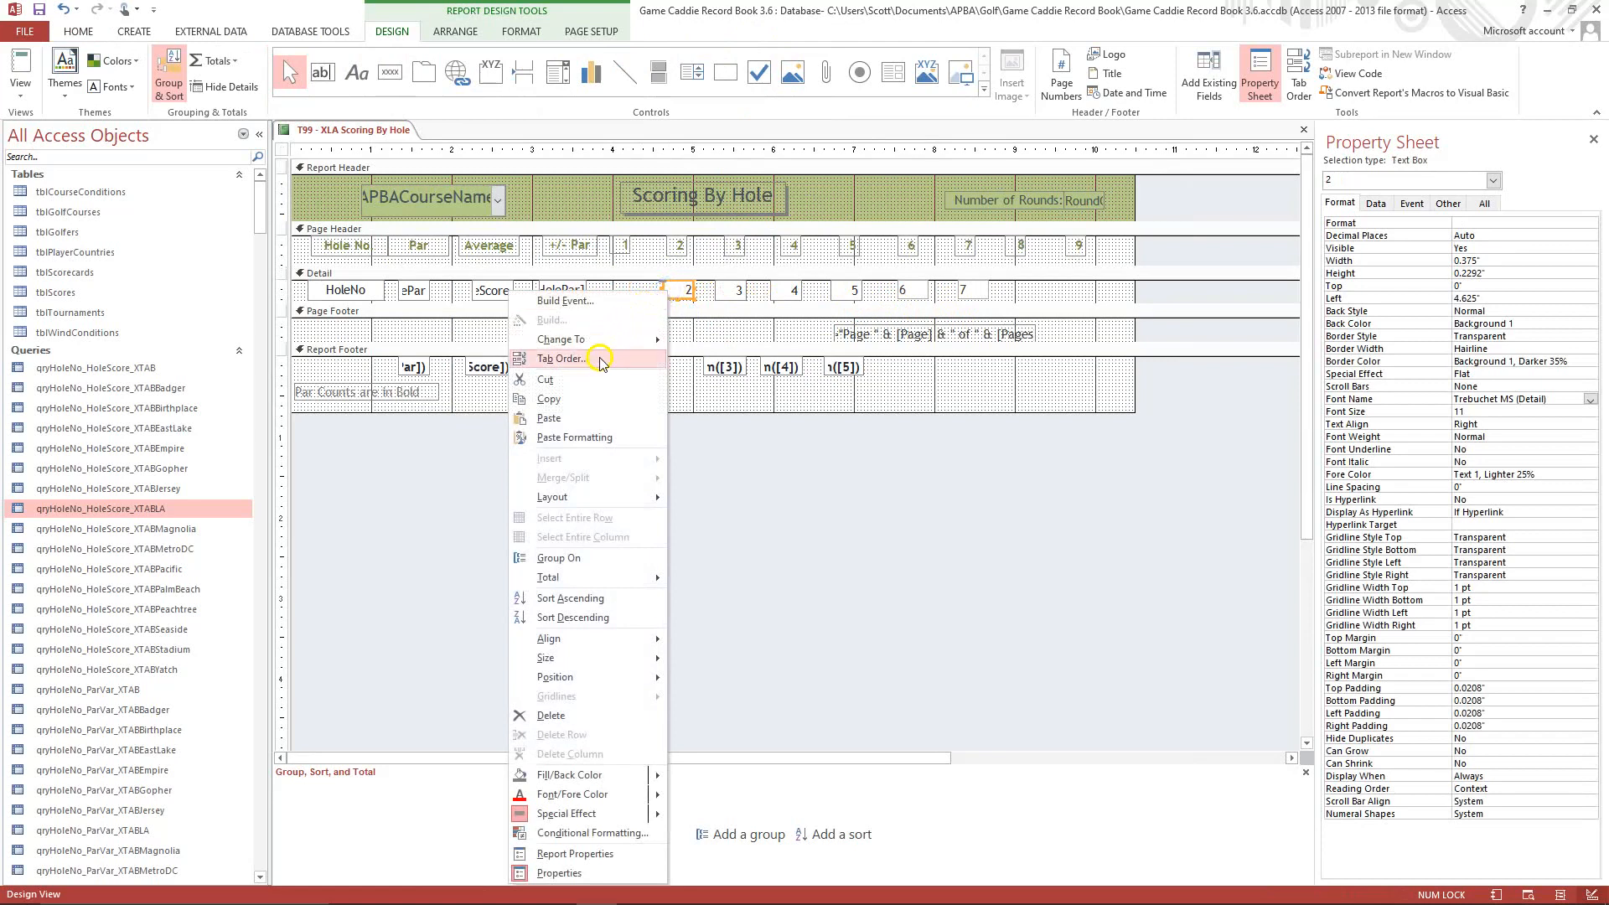
left_click(578, 400)
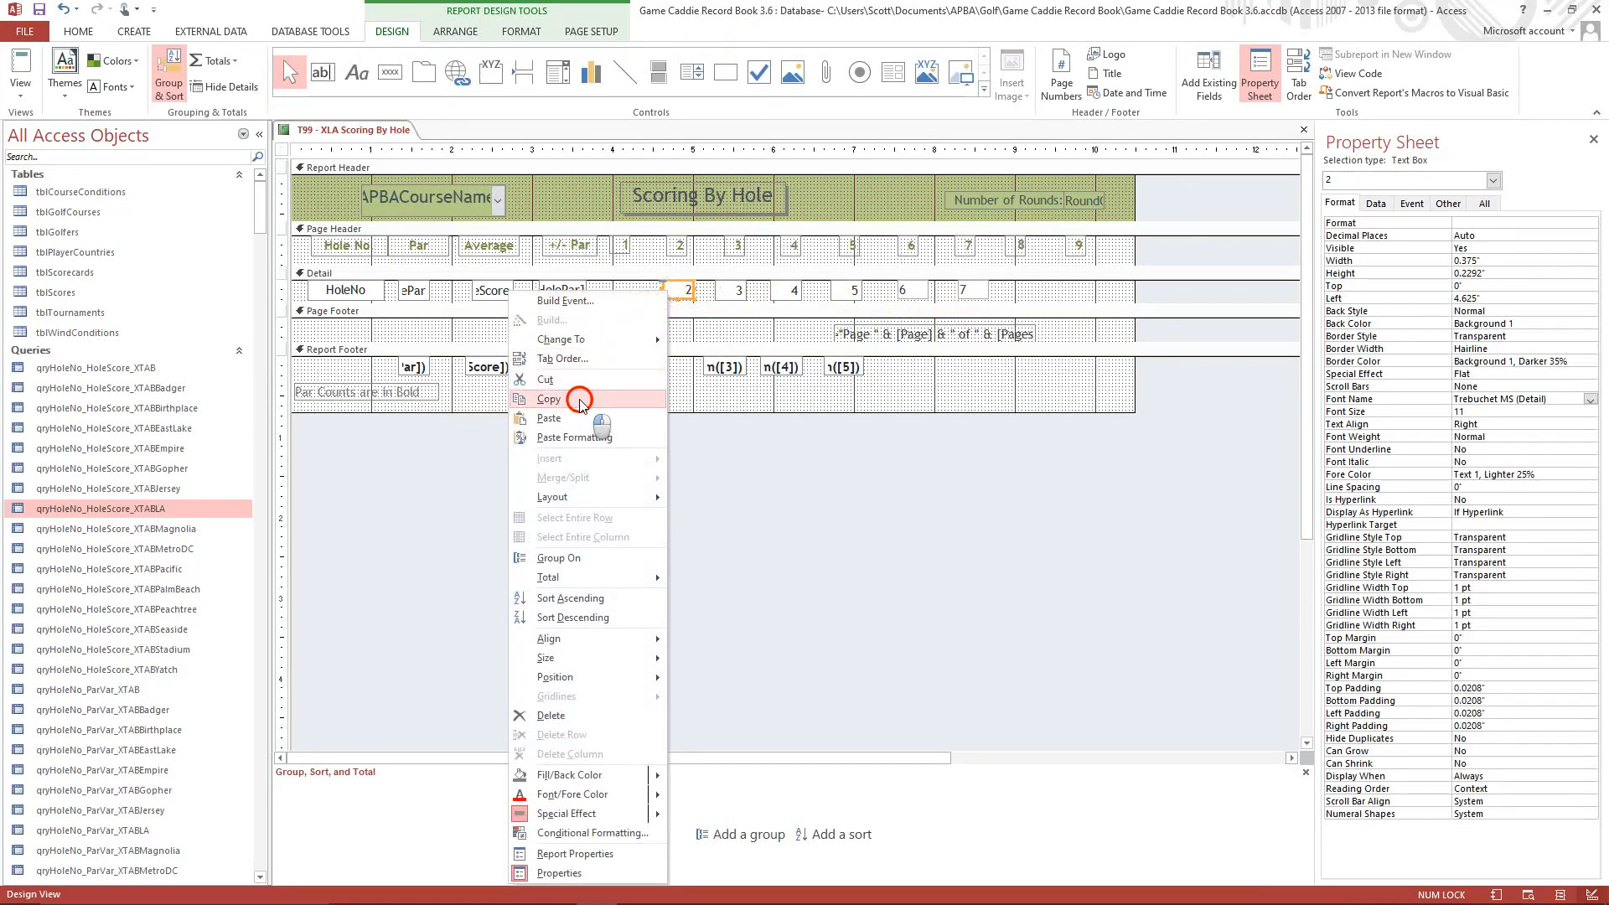
left_click(911, 289)
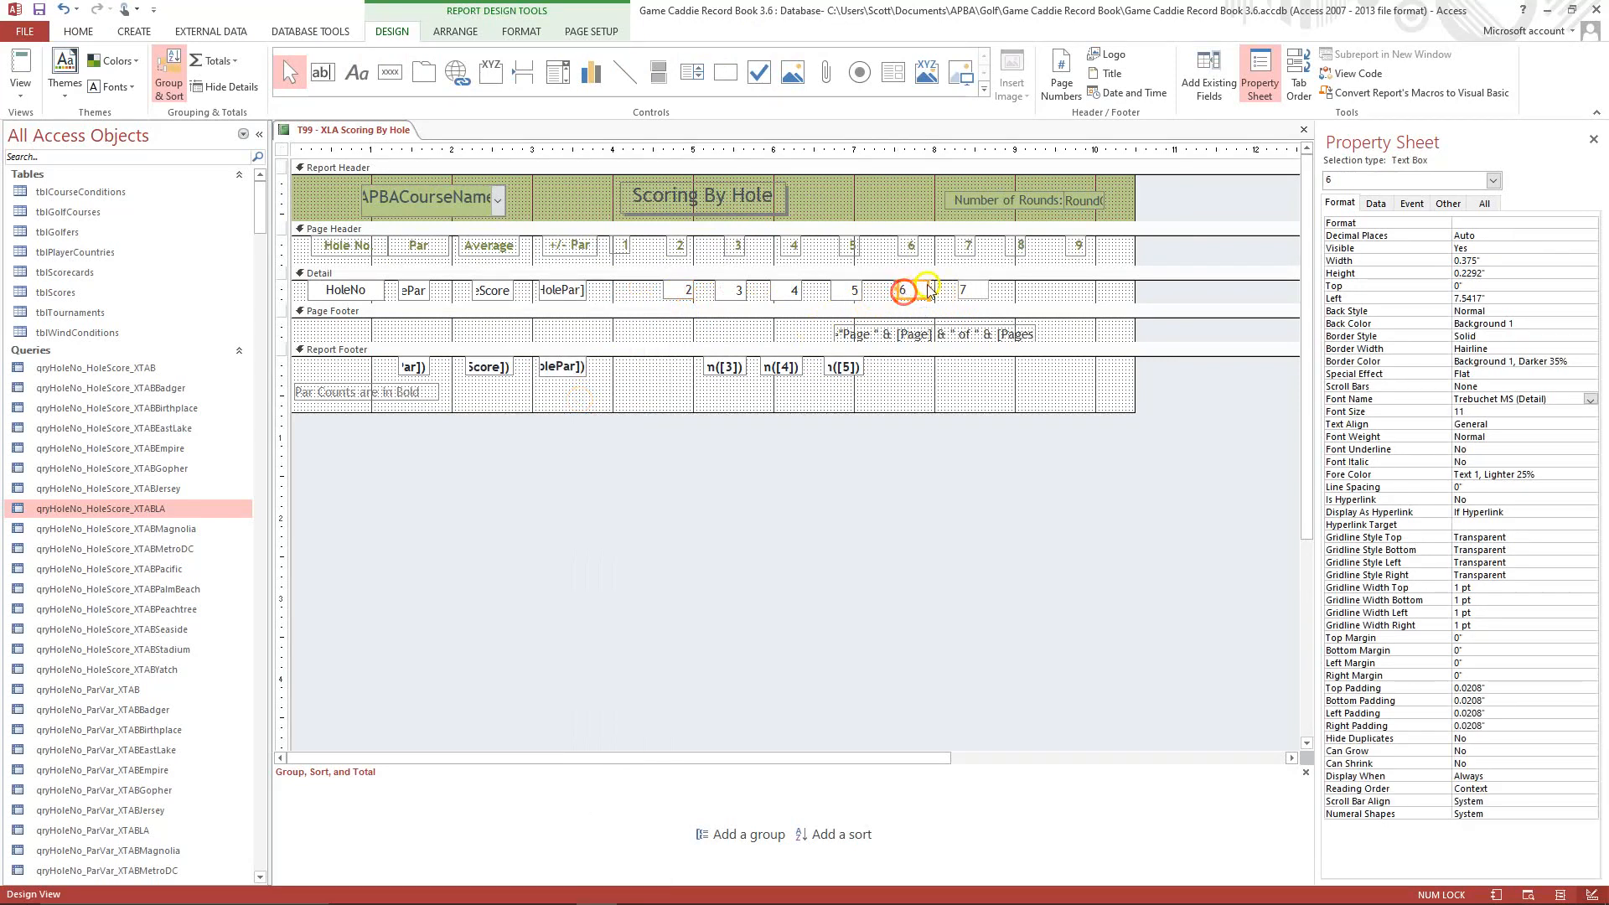
left_click(974, 294, "shift")
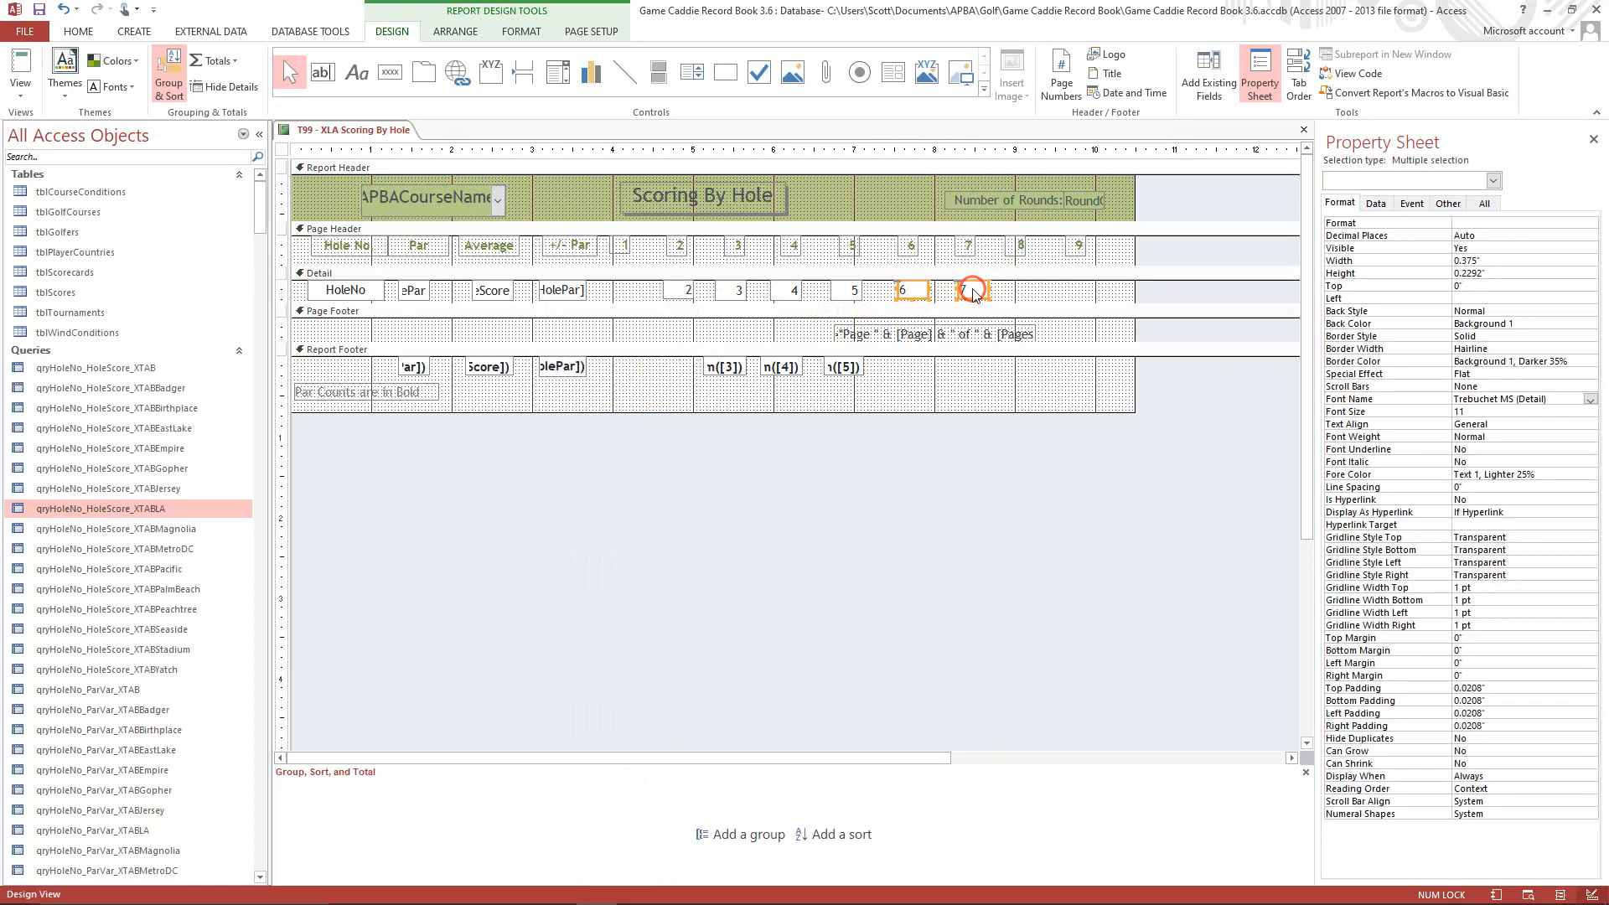
right_click(974, 294)
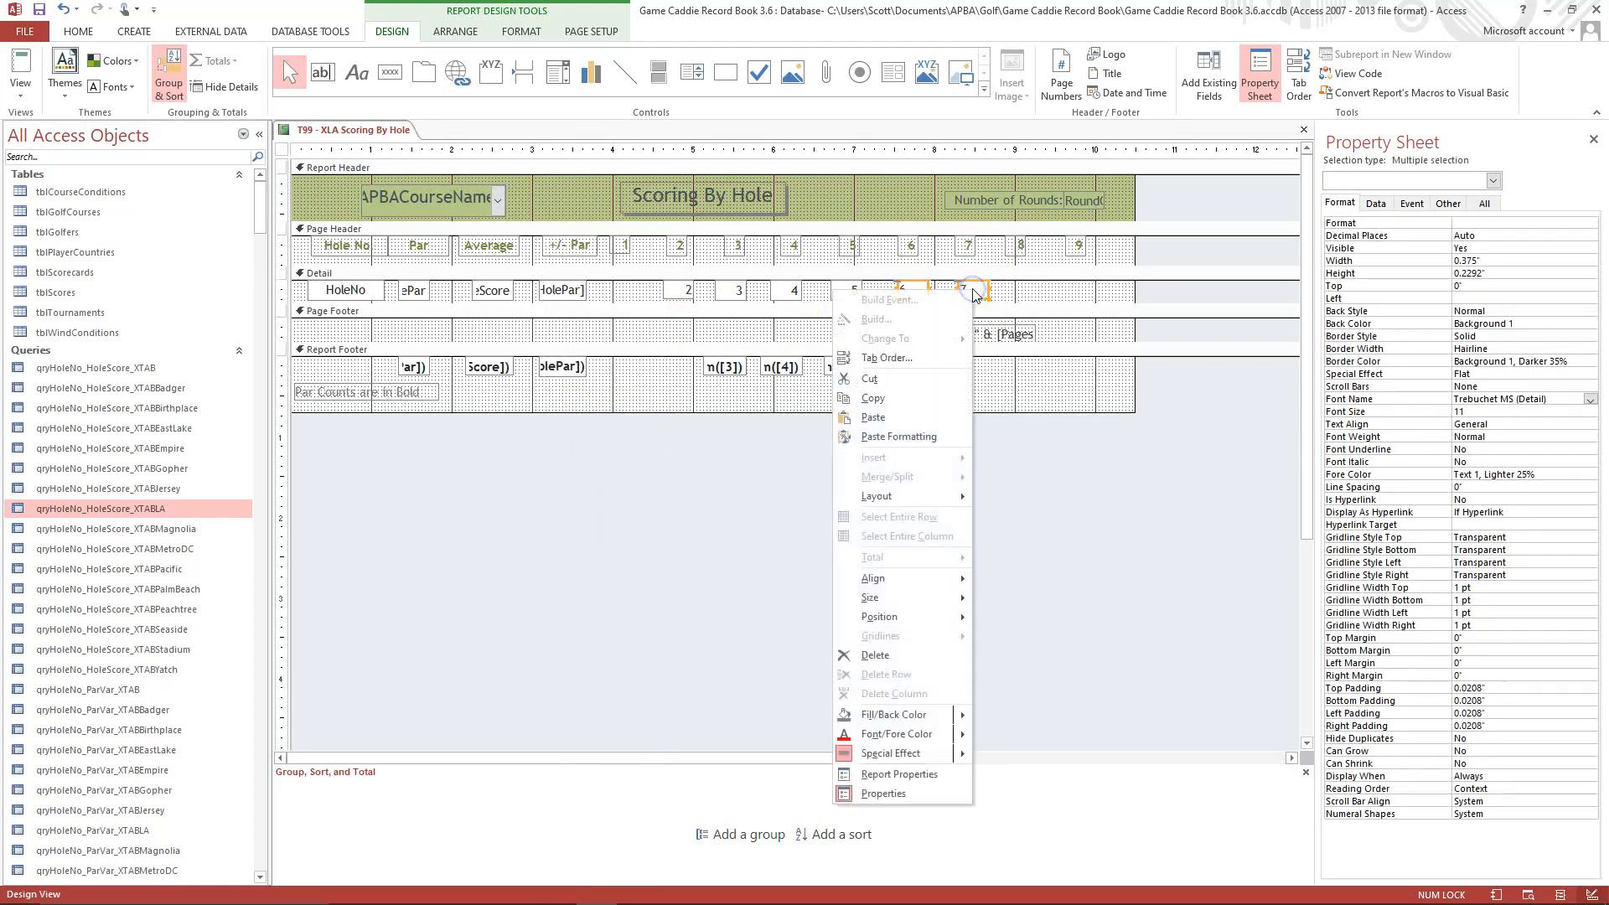
left_click(899, 436)
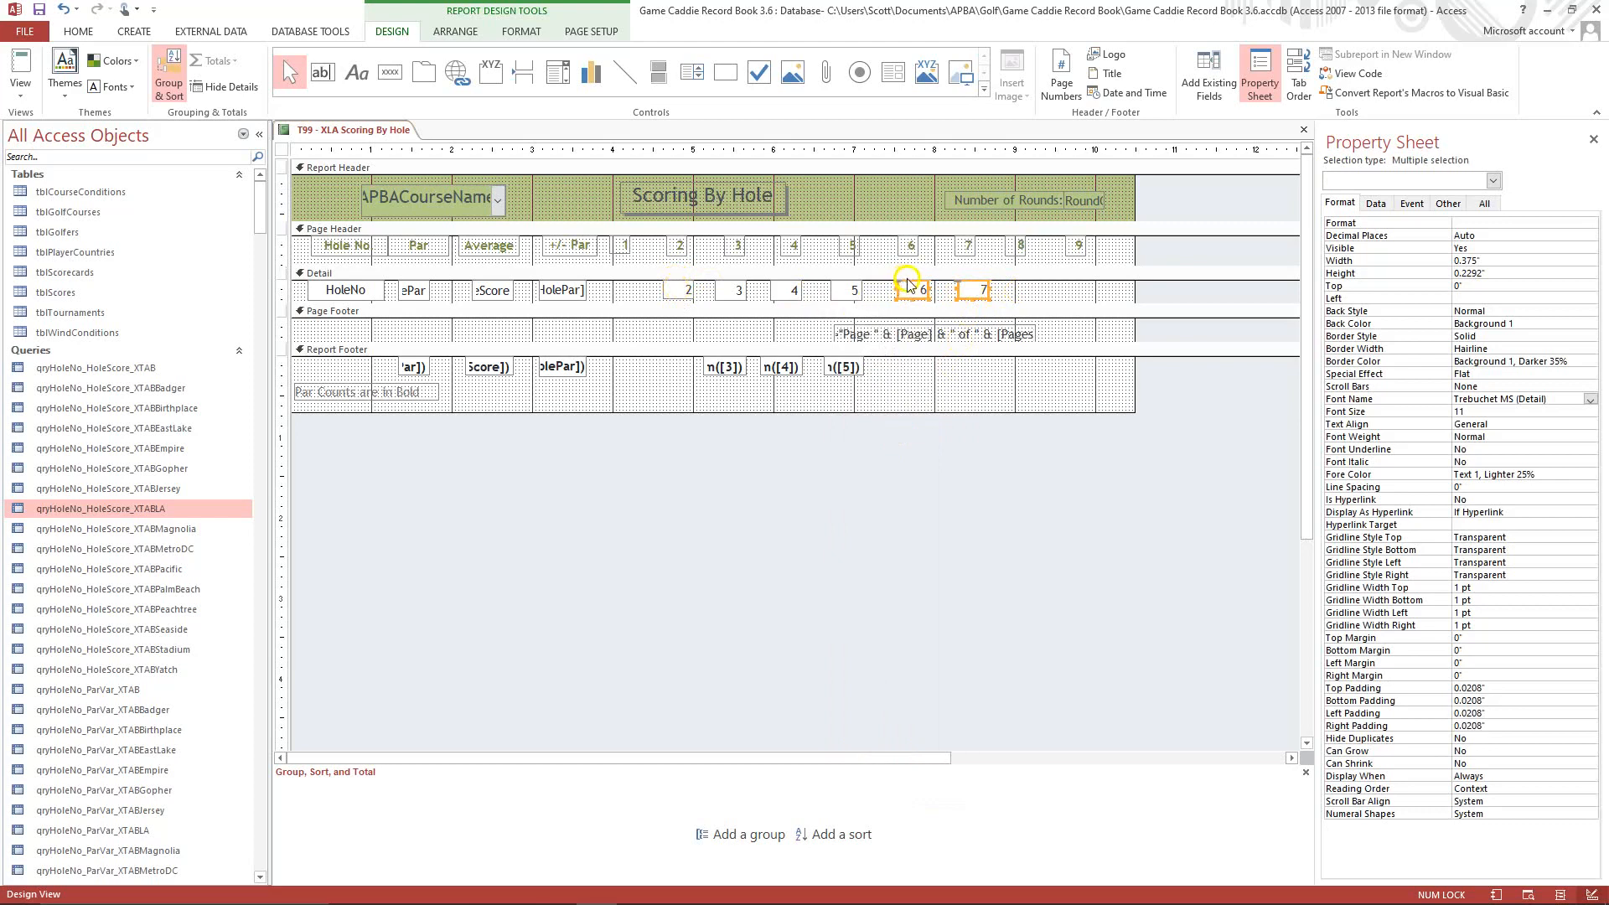
left_click(1016, 274)
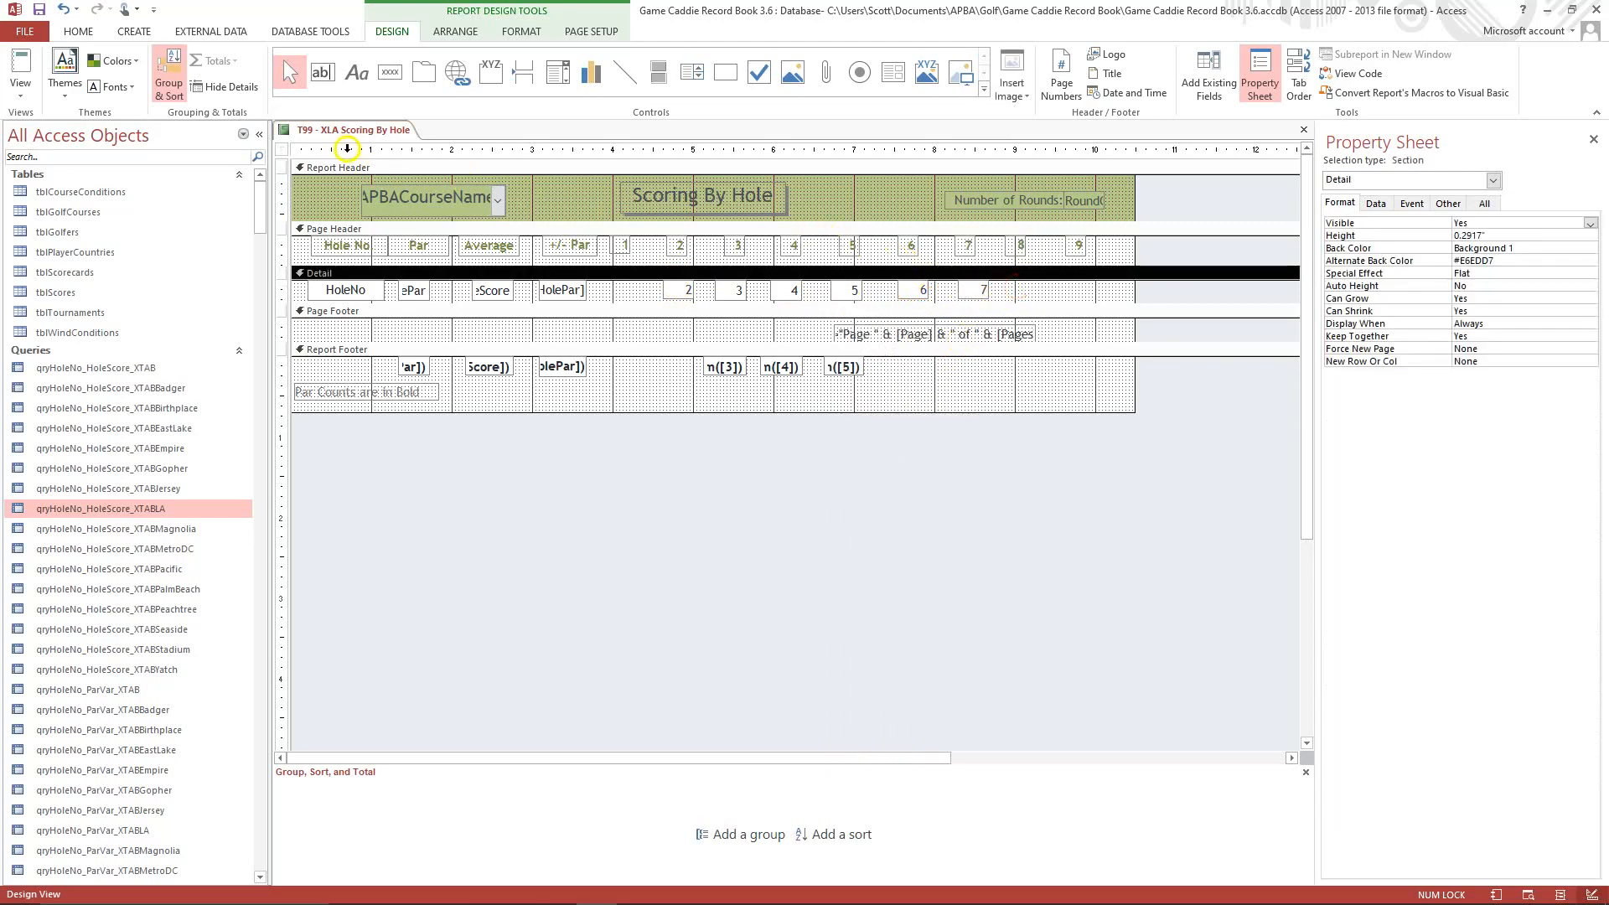
In Layout View, nudge the field 2 column left to a position of about 4.54 inches.
left_click(21, 99)
left_click(66, 191)
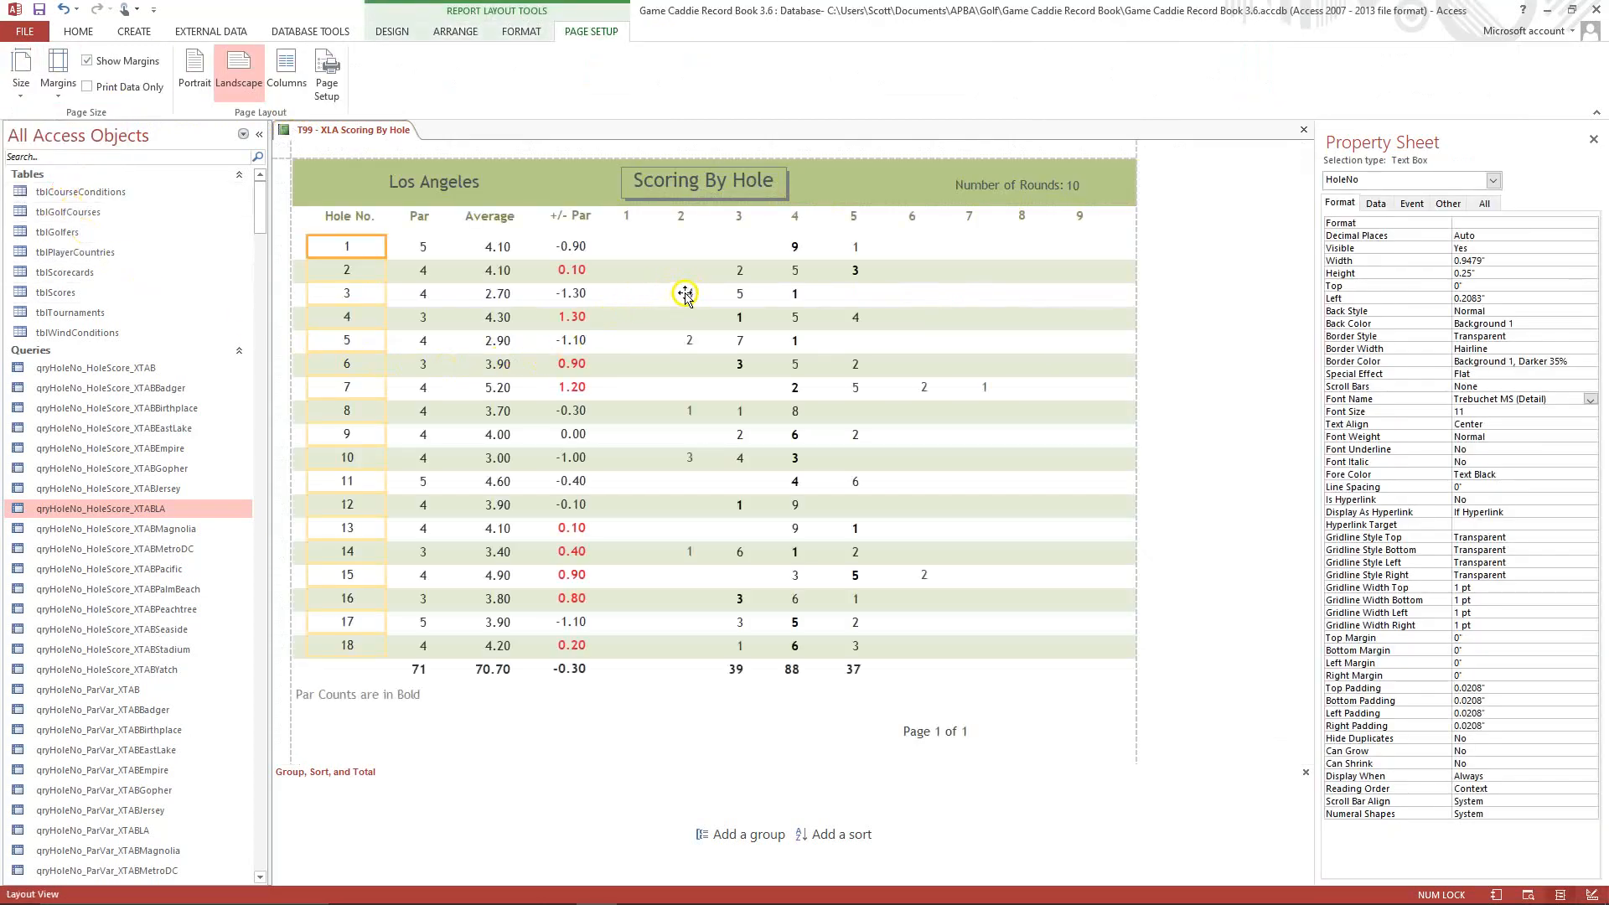
left_click(685, 292)
key("Left")
key("Left")
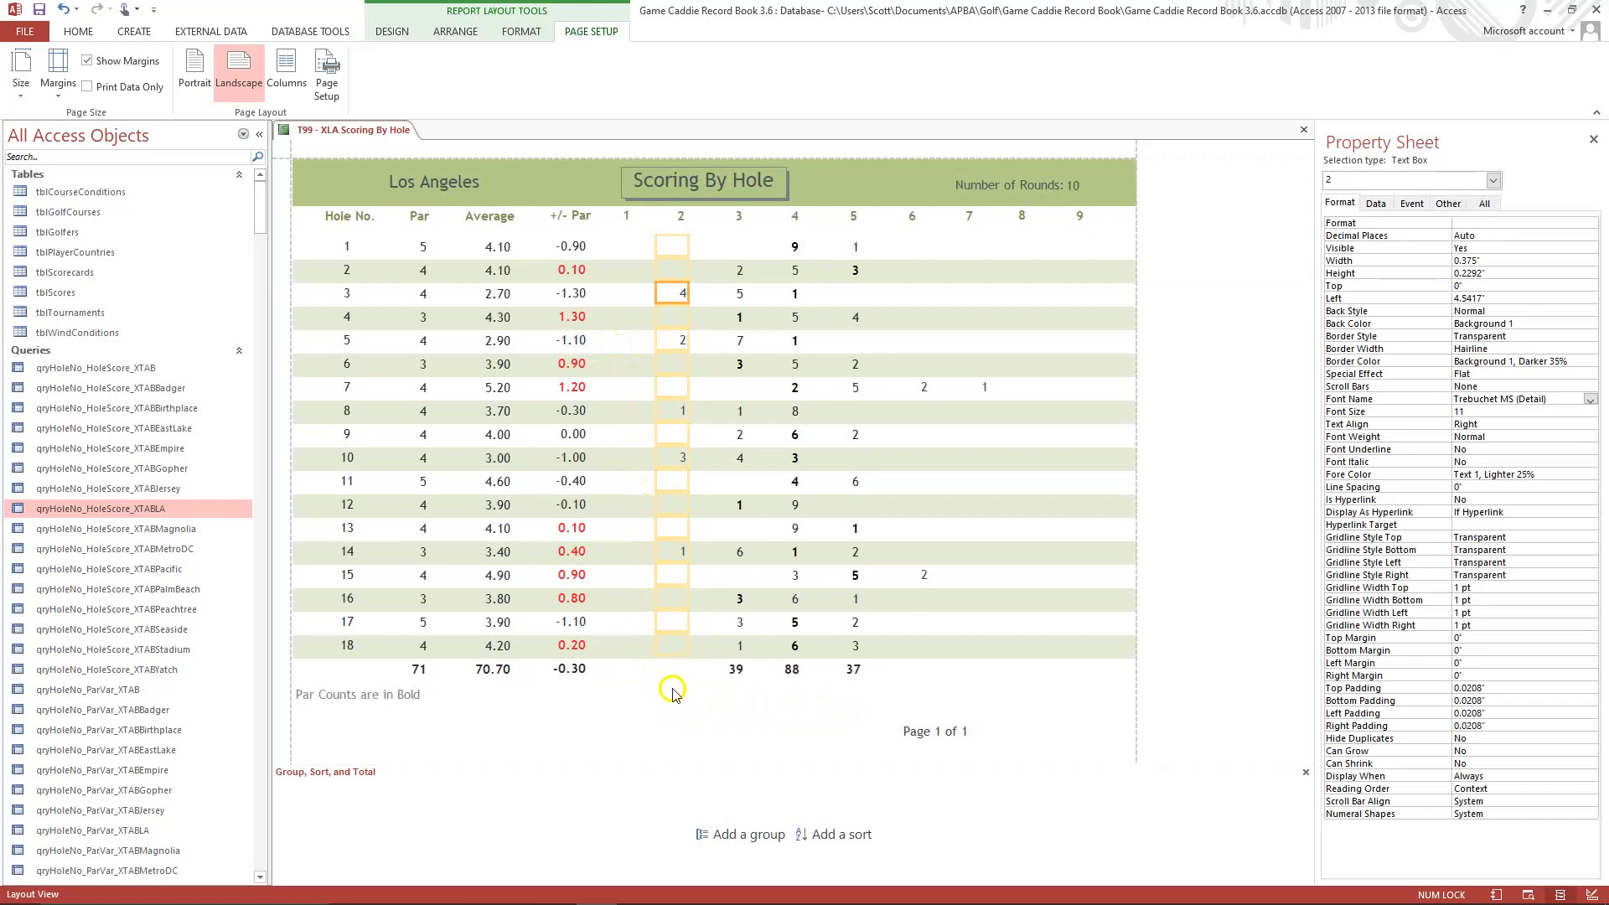
Nudge the field 6 column left to about 7.42 inches and the field 7 column to about 8.17 inches, and return to Design View.
left_click(925, 383)
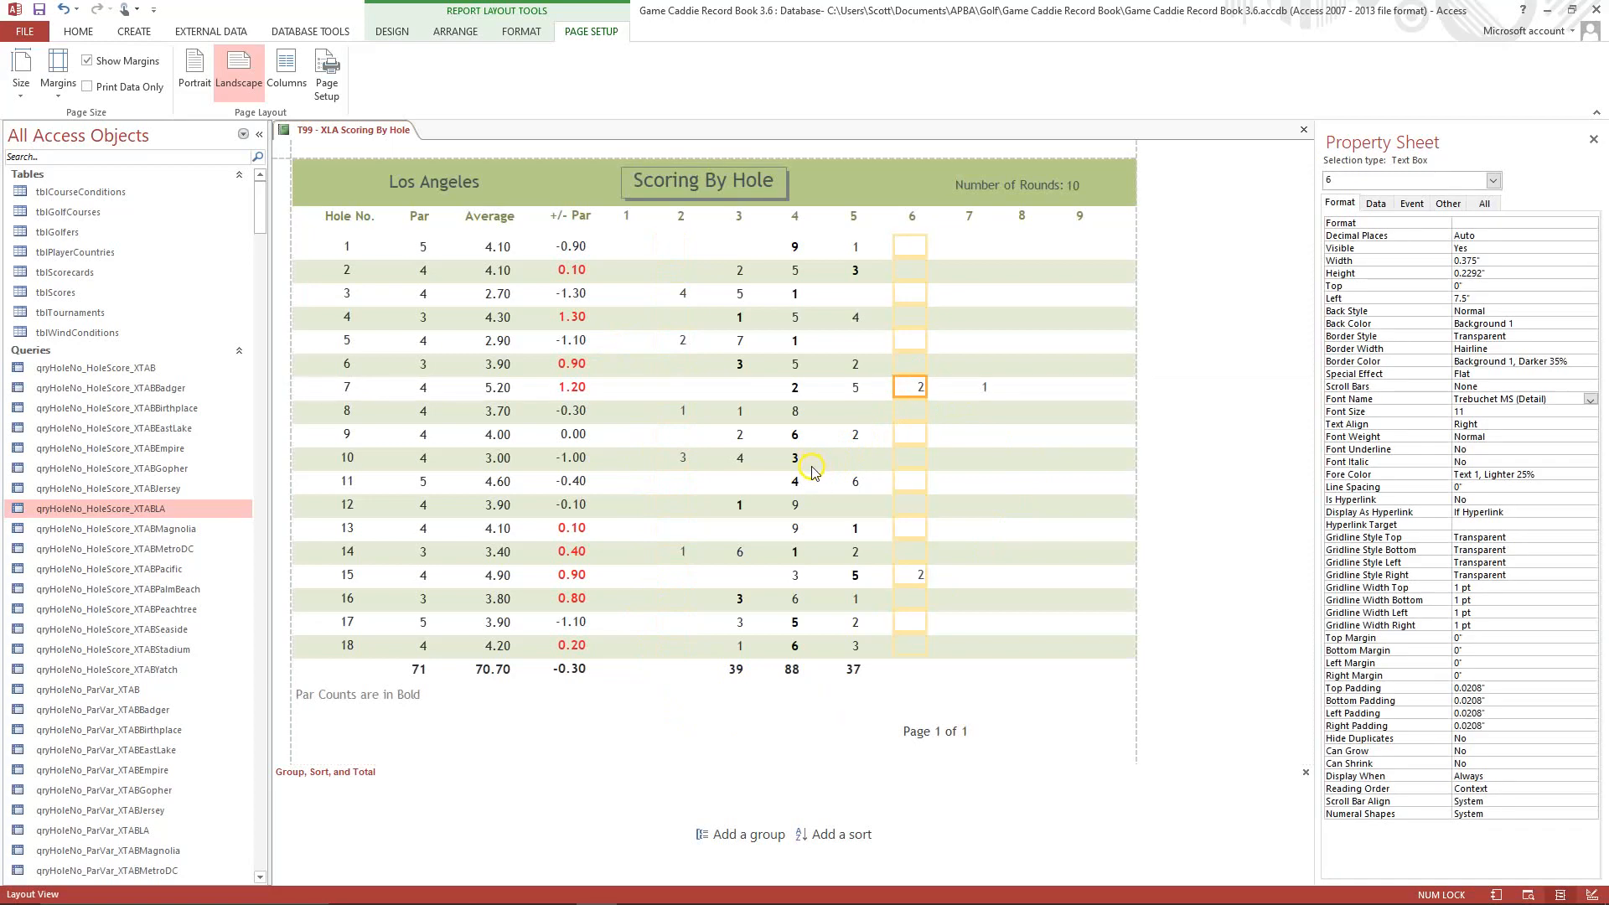
key("Left")
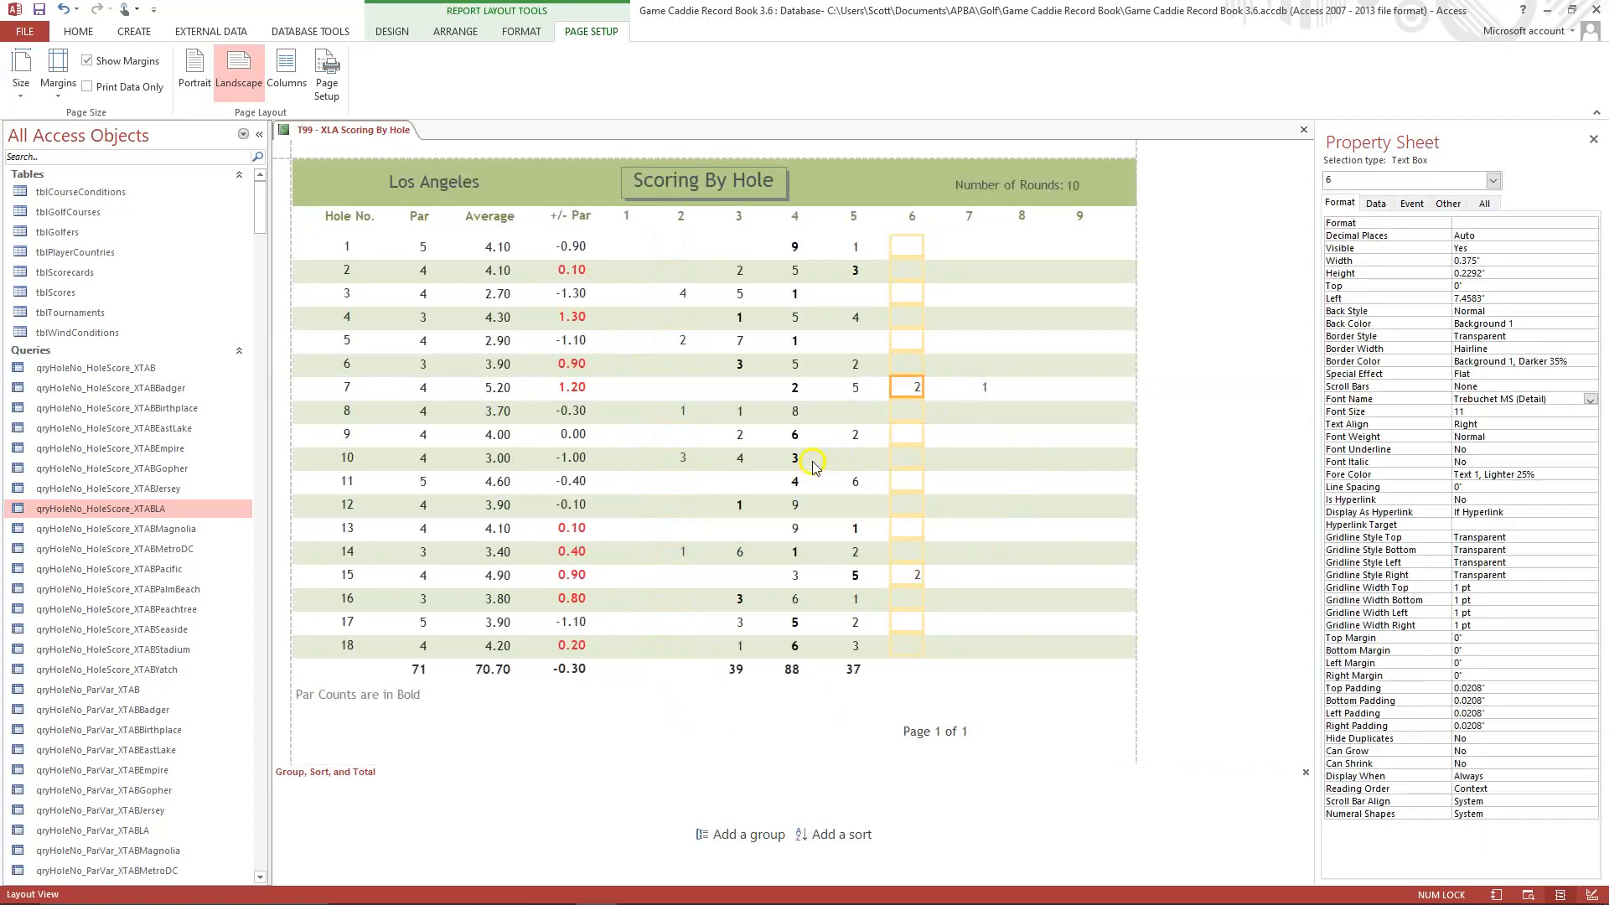
left_click(981, 388)
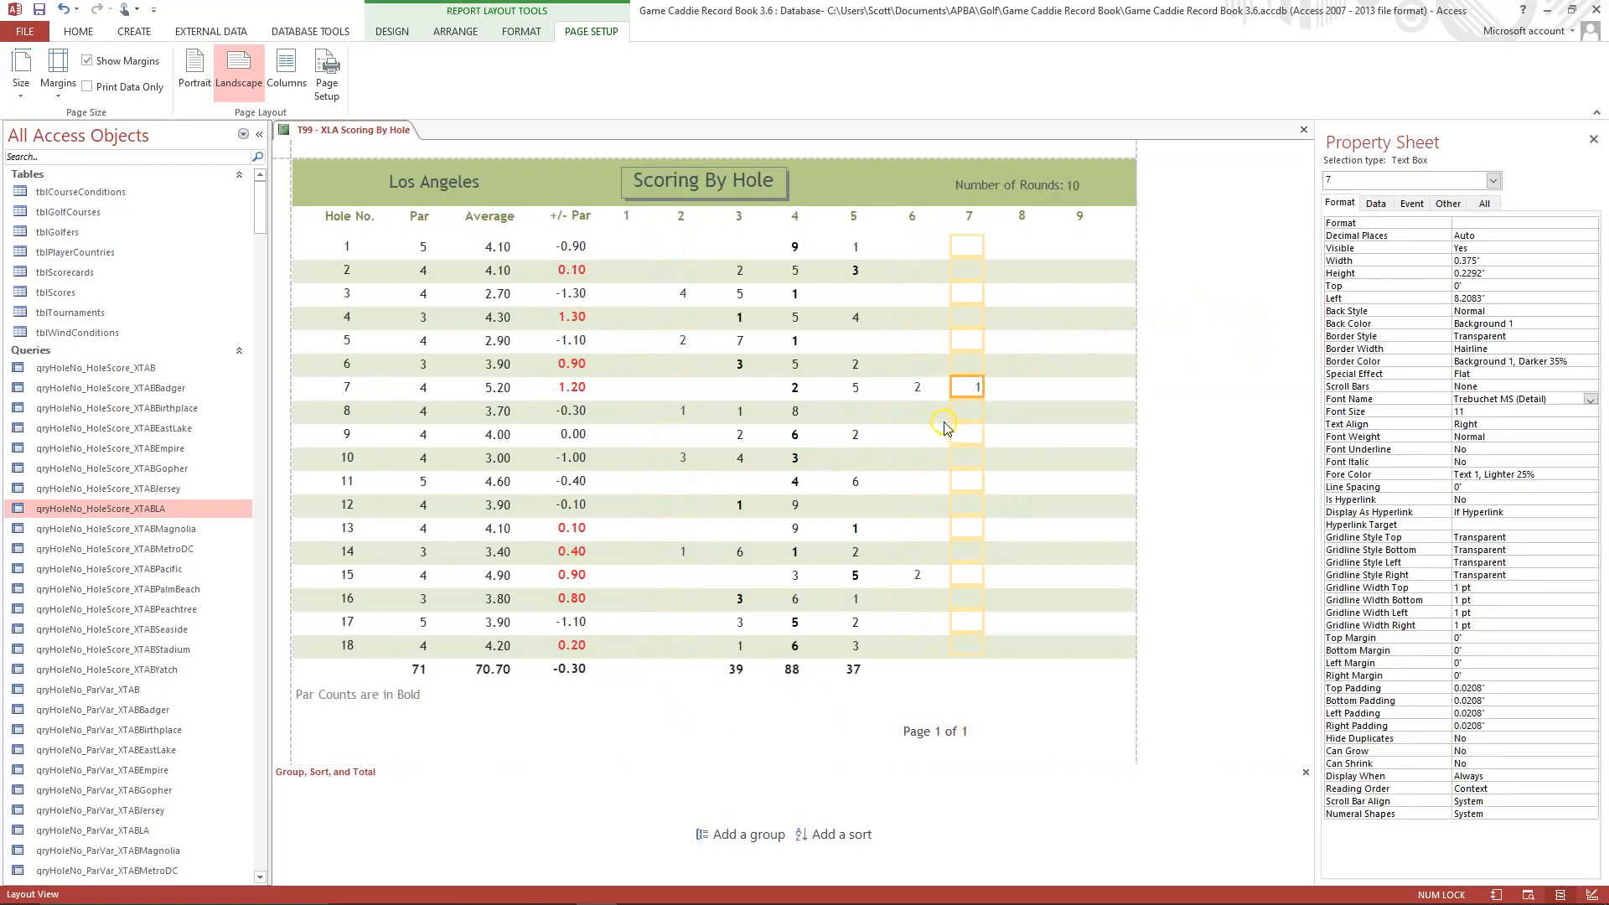
key("Left")
left_click(916, 388)
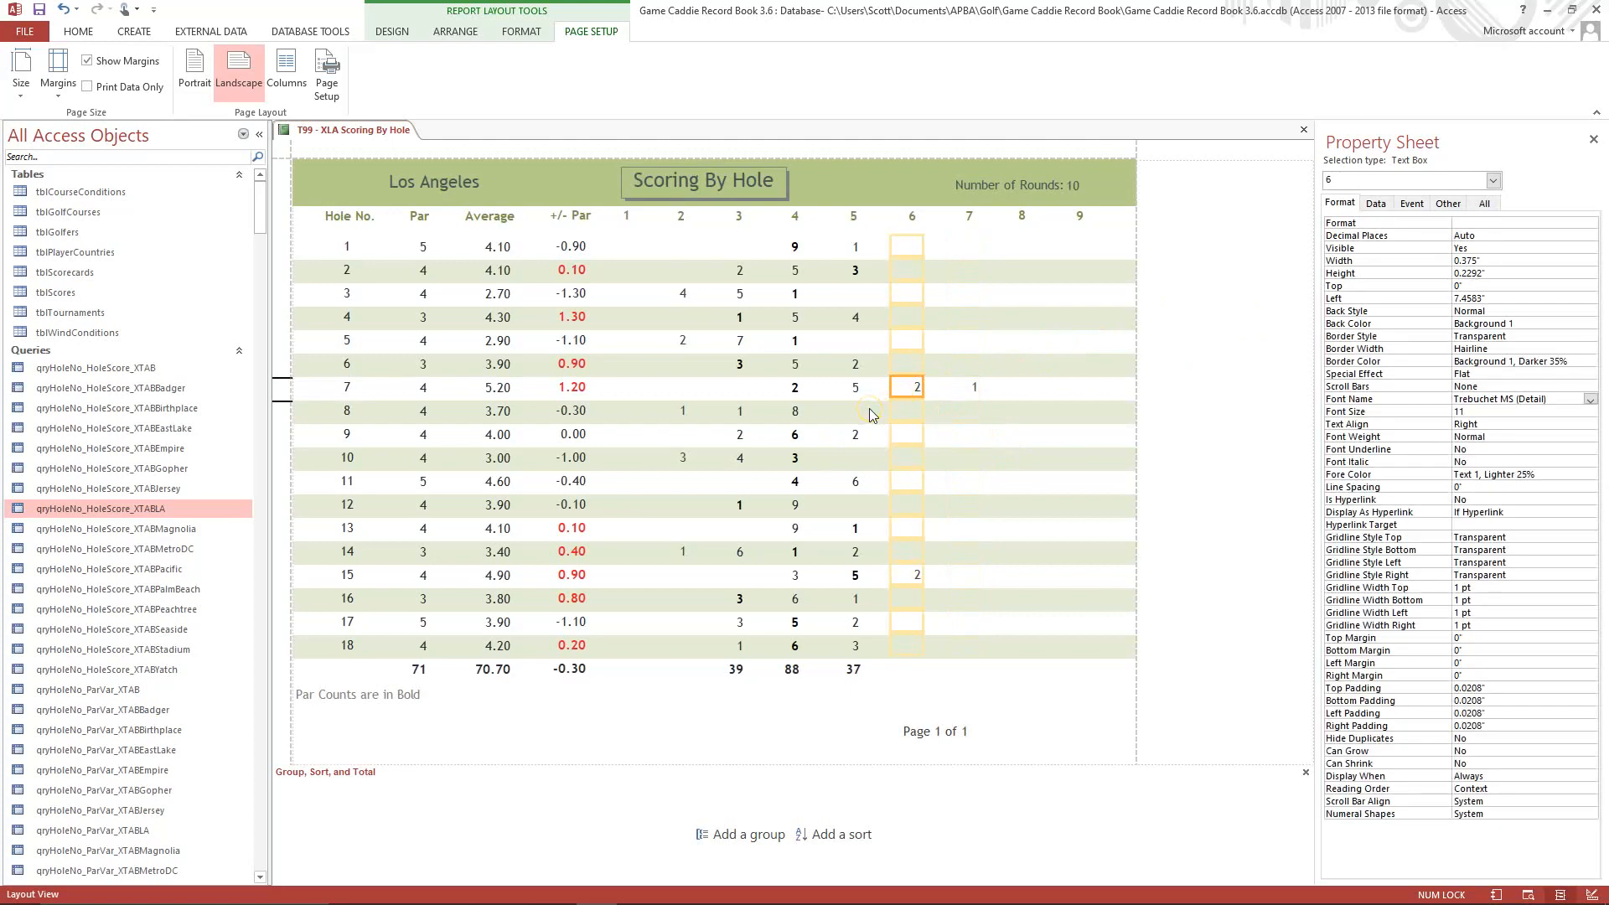
key("Left")
left_click(78, 31)
left_click(18, 96)
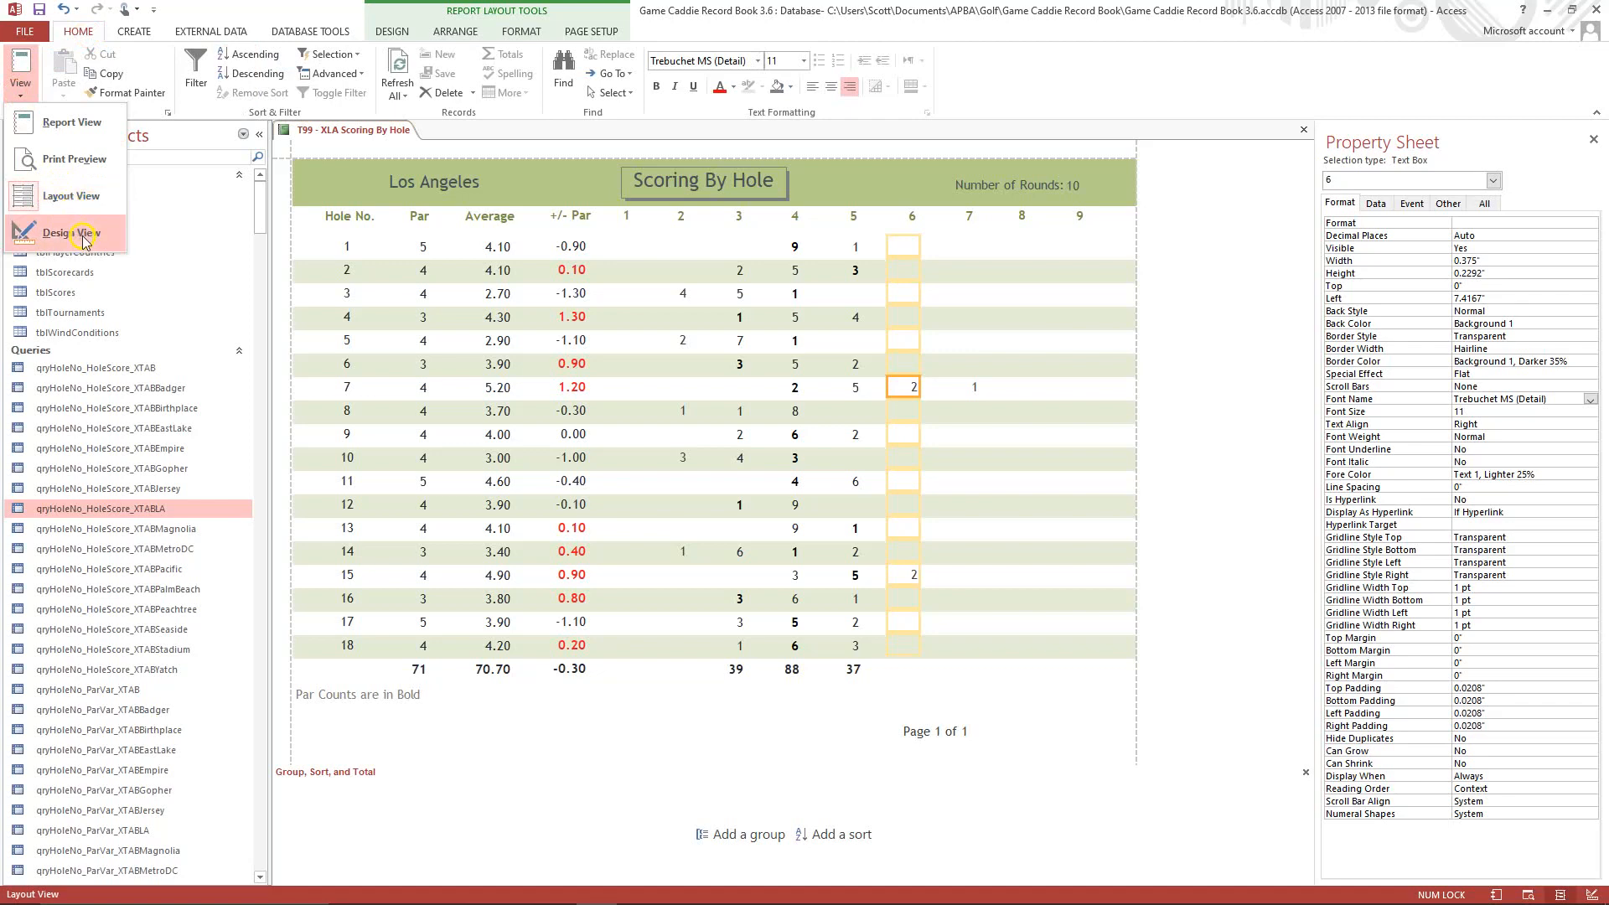
left_click(85, 242)
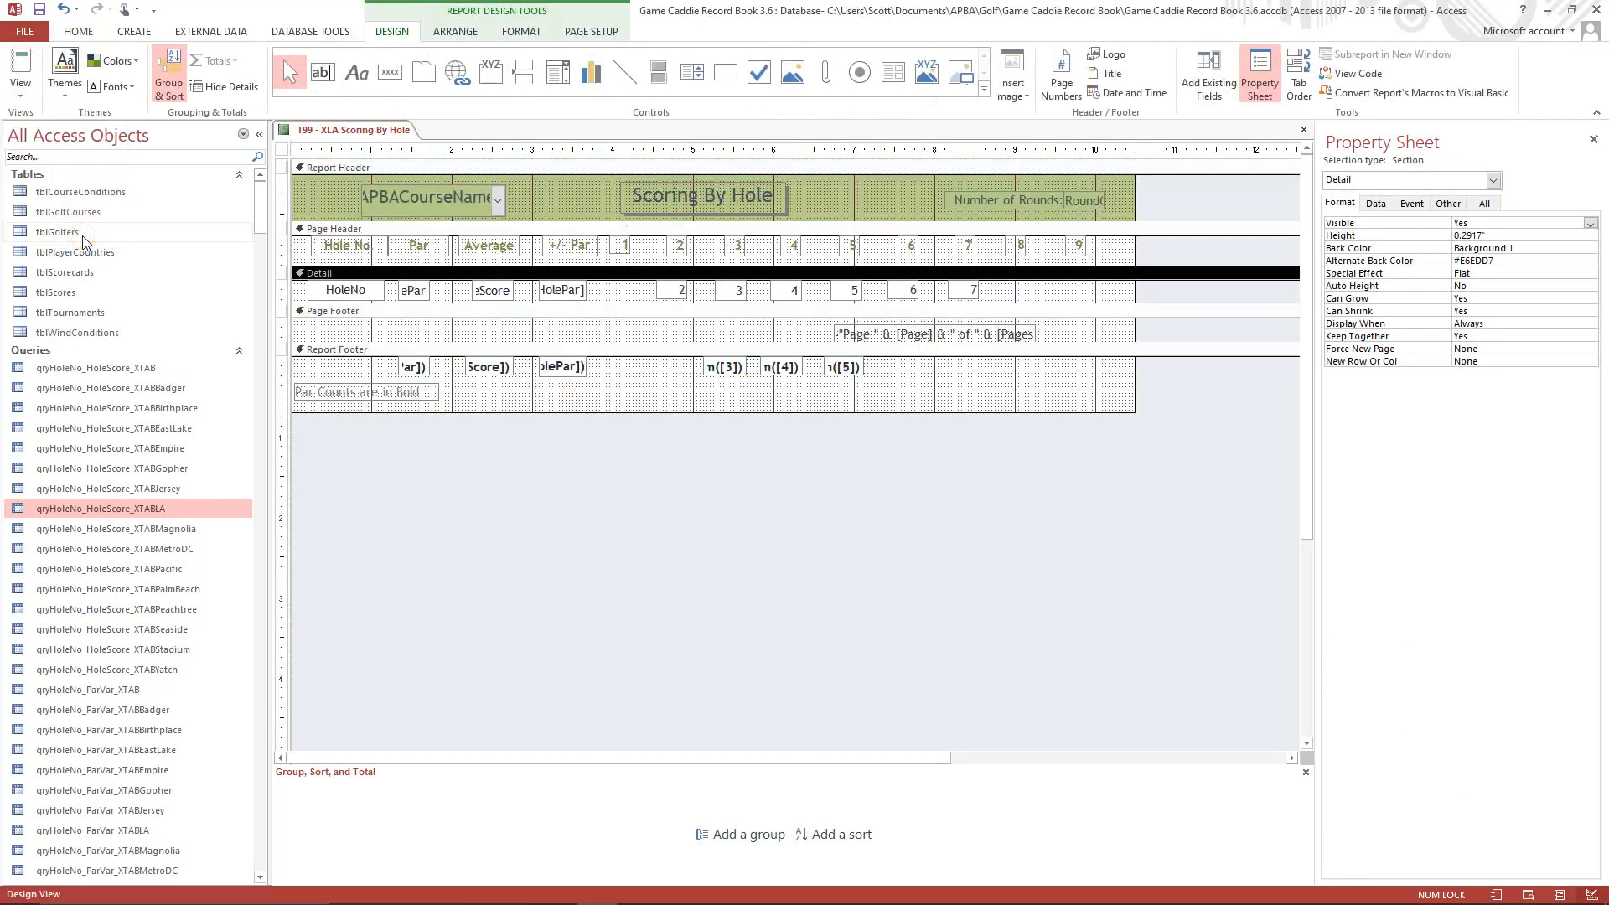
Add Sum totals for fields 2, 6 and 7 to the Report Footer.
left_click(671, 294)
right_click(670, 294)
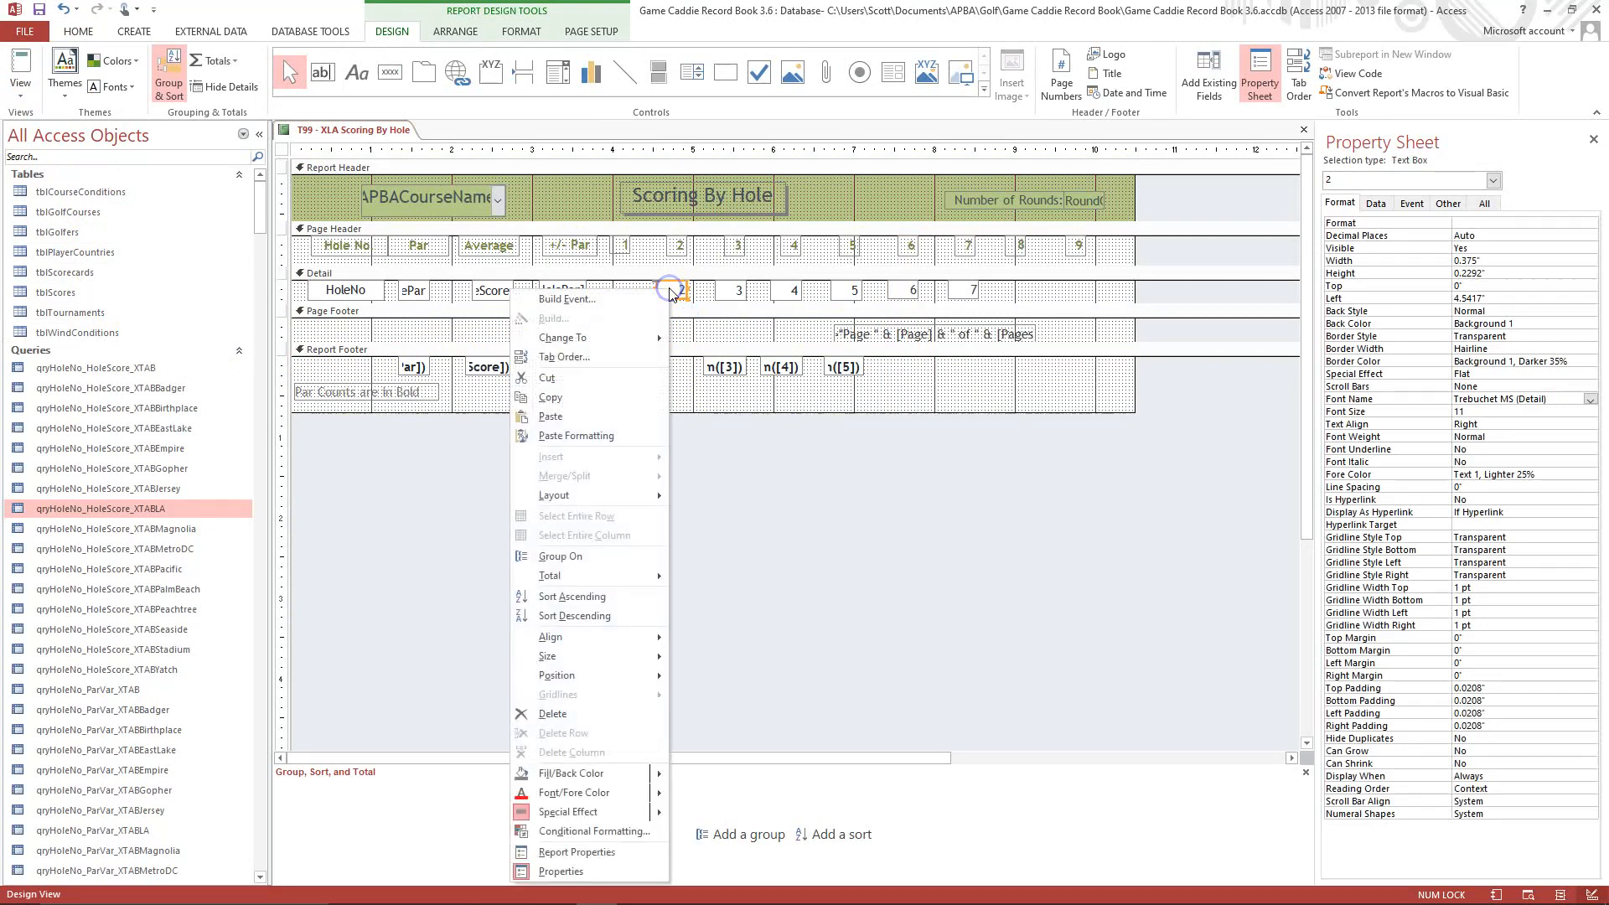
mouse_move(609, 581)
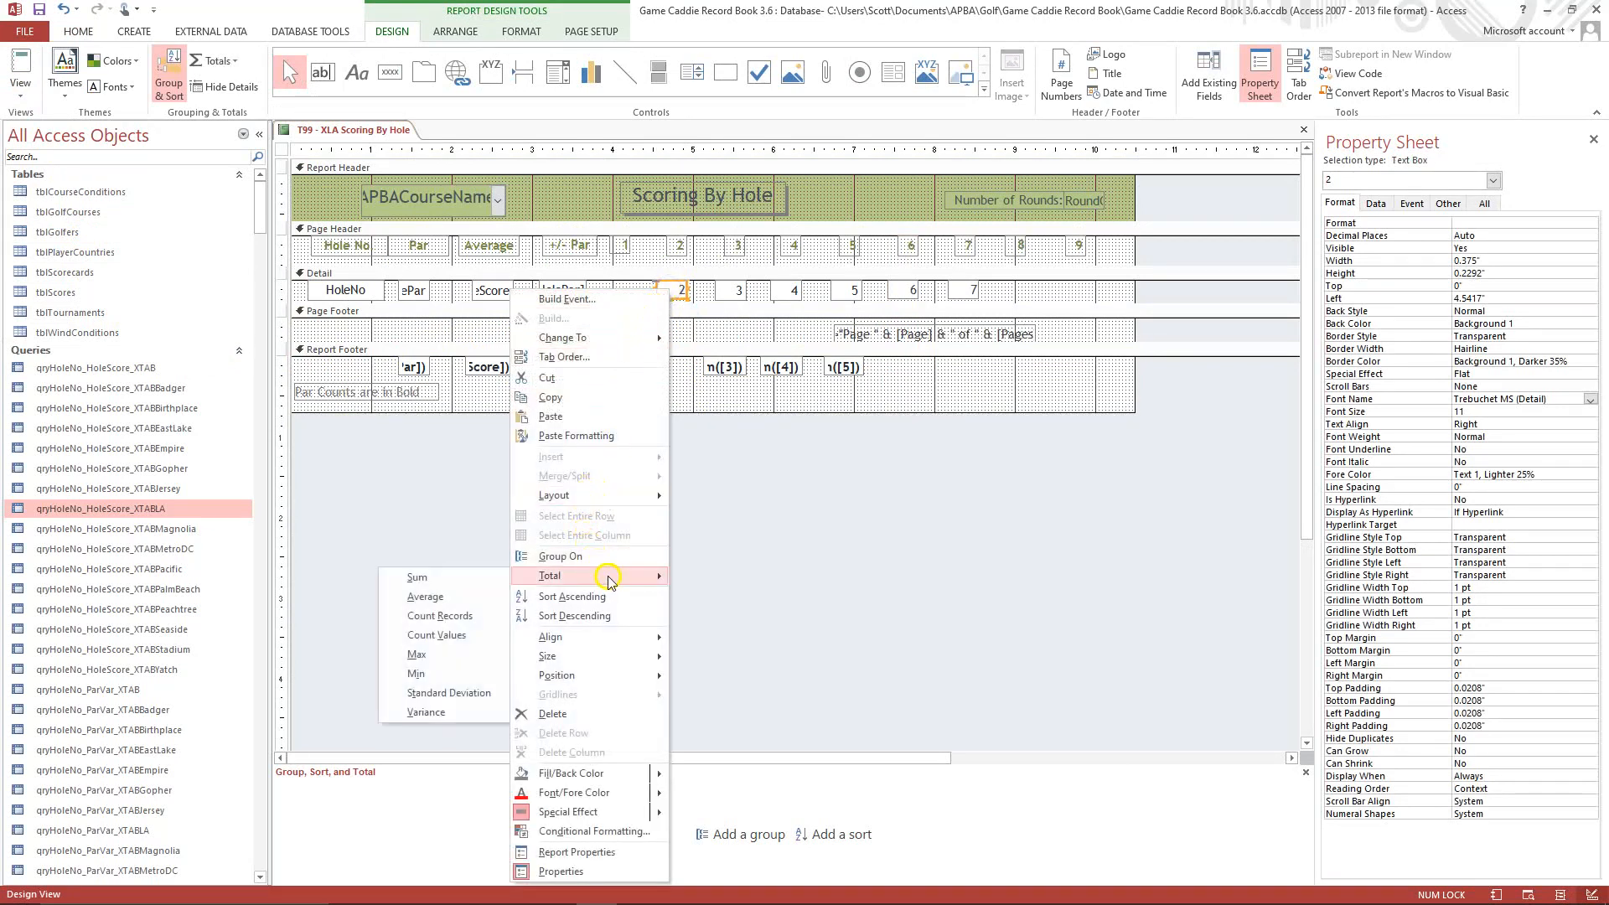
left_click(454, 581)
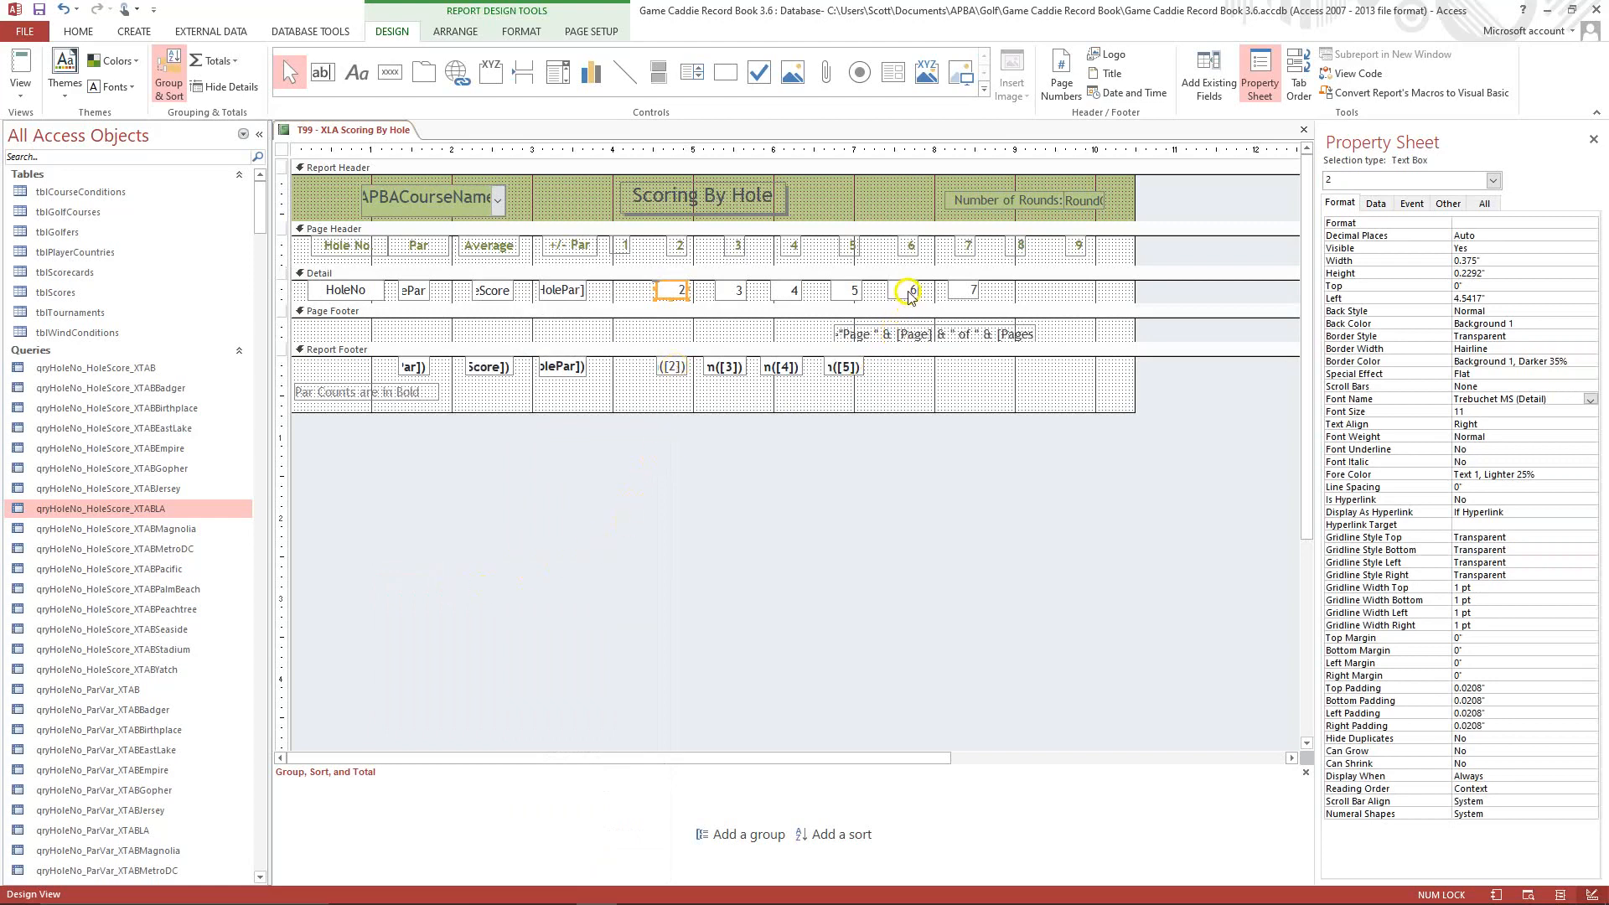
right_click(912, 293)
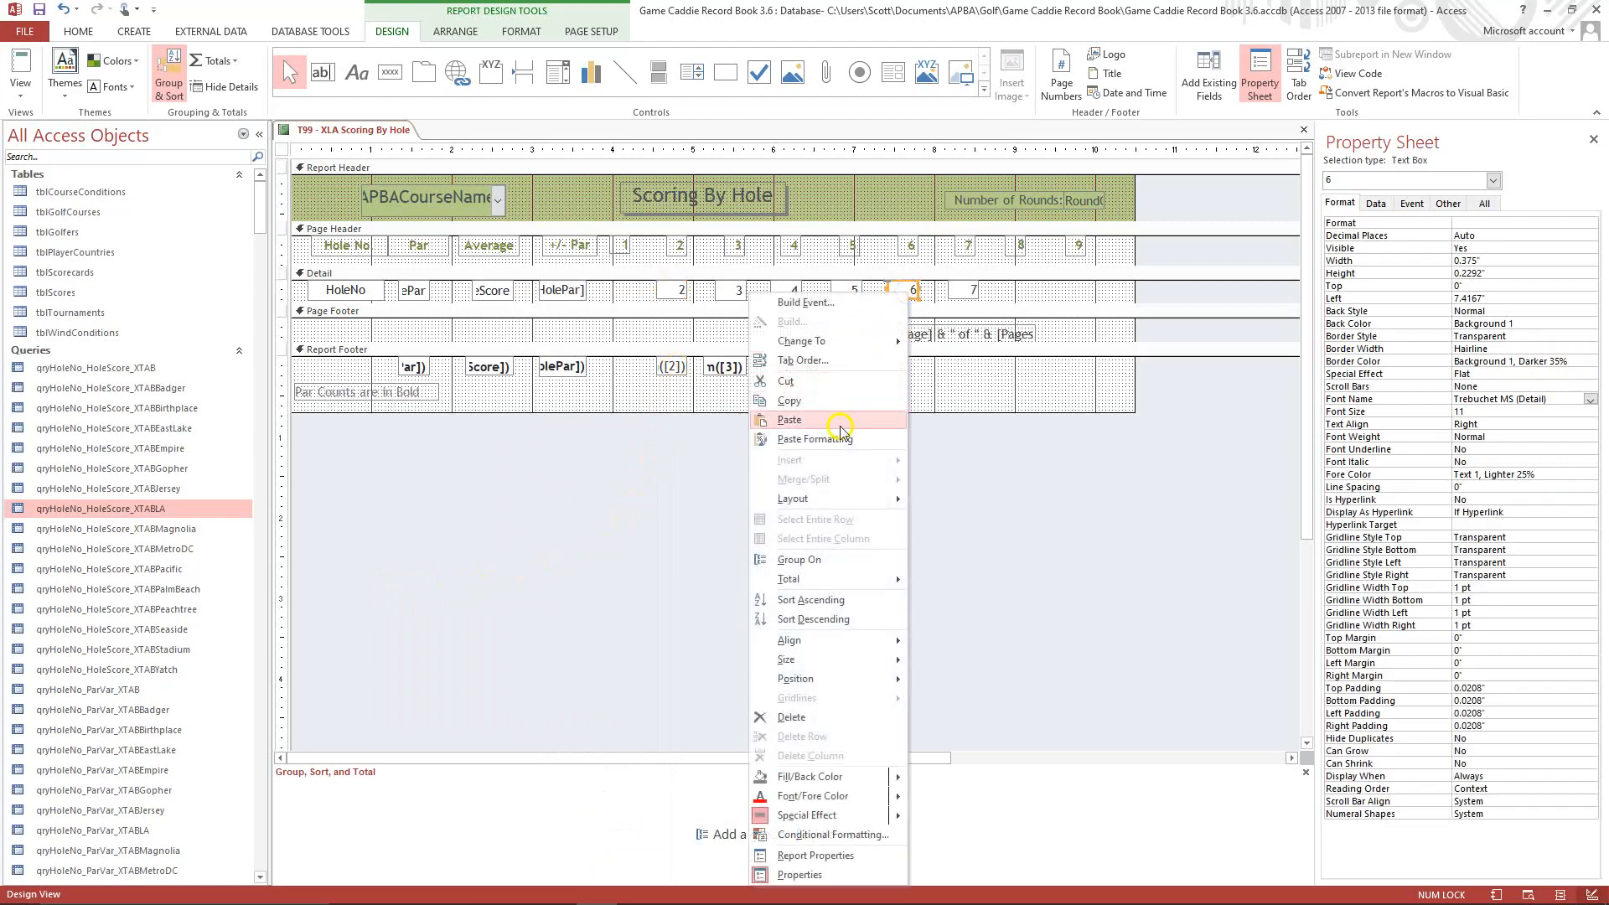
mouse_move(818, 580)
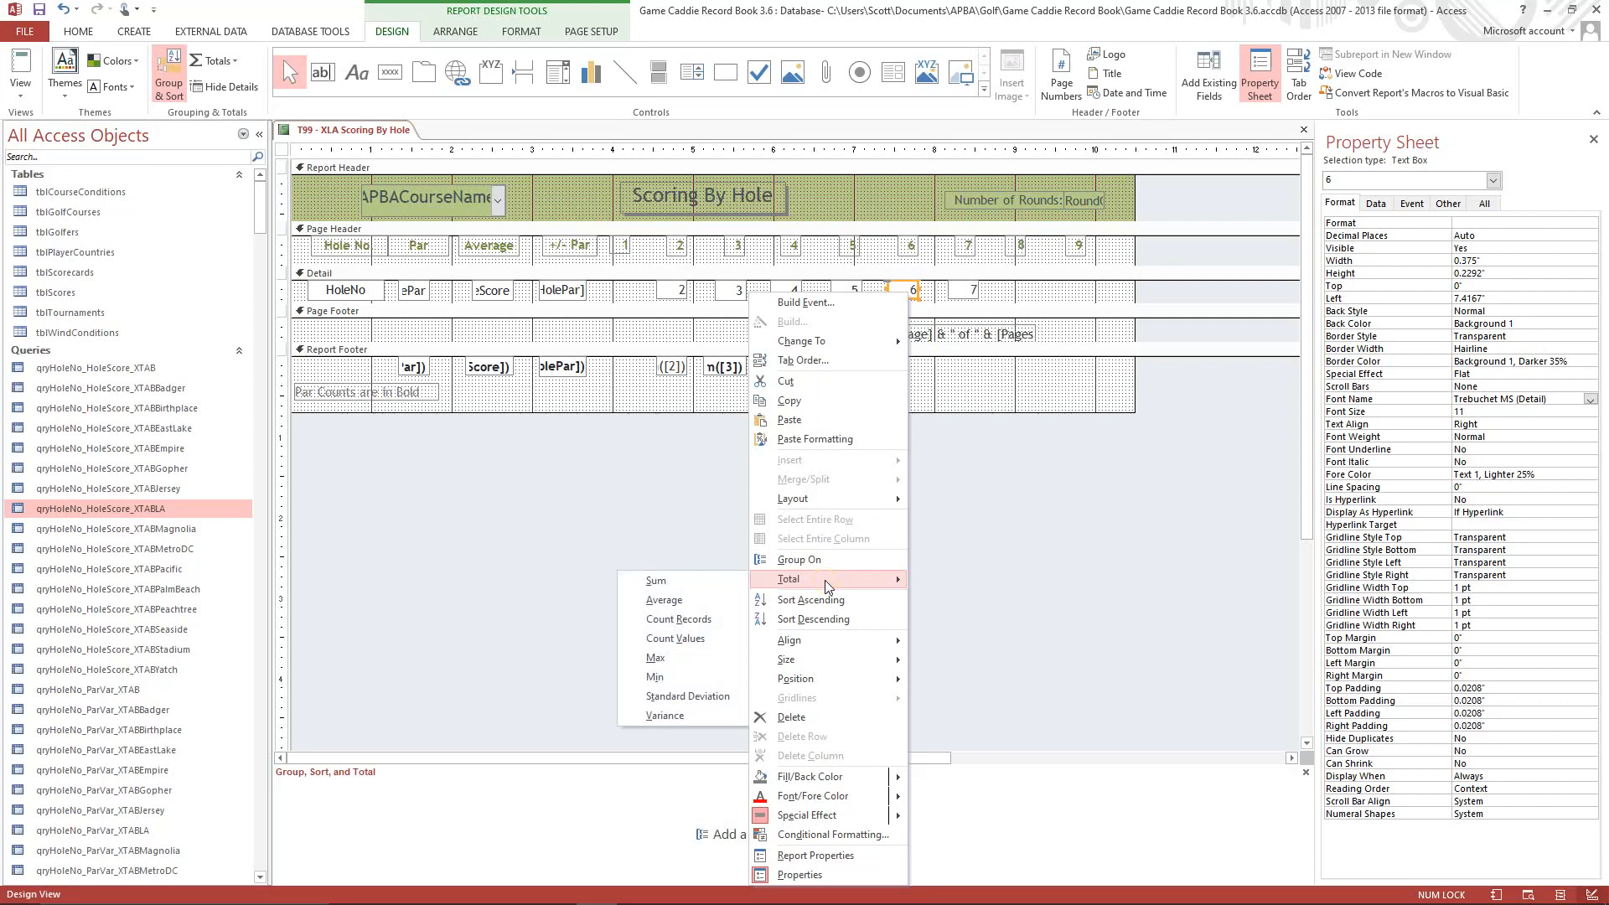
left_click(717, 579)
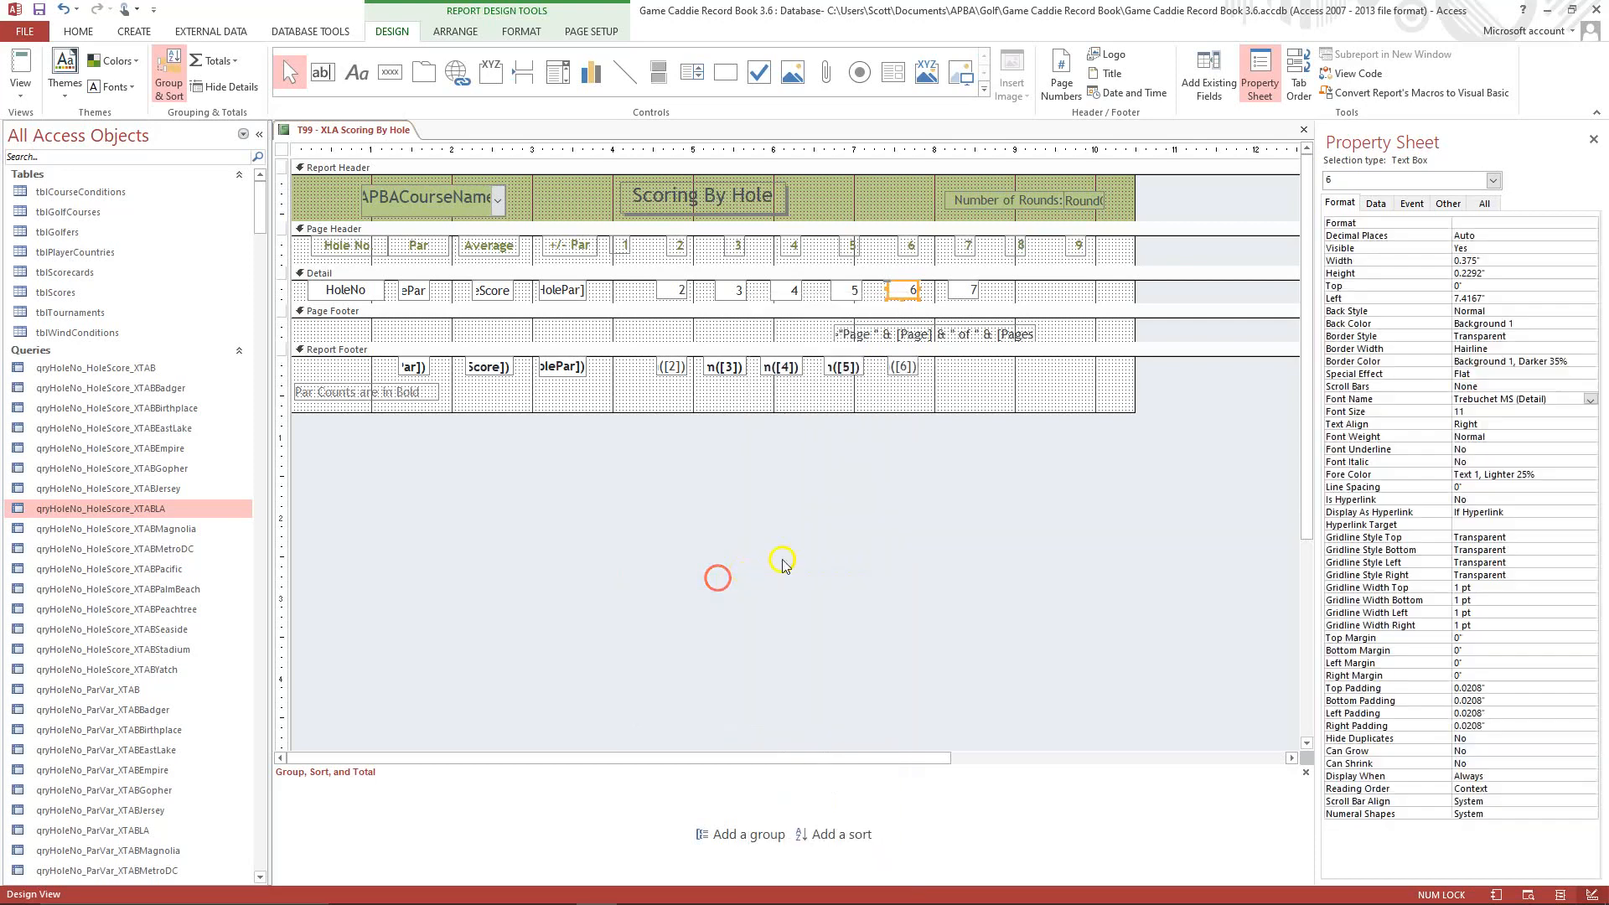
right_click(972, 290)
mouse_move(876, 576)
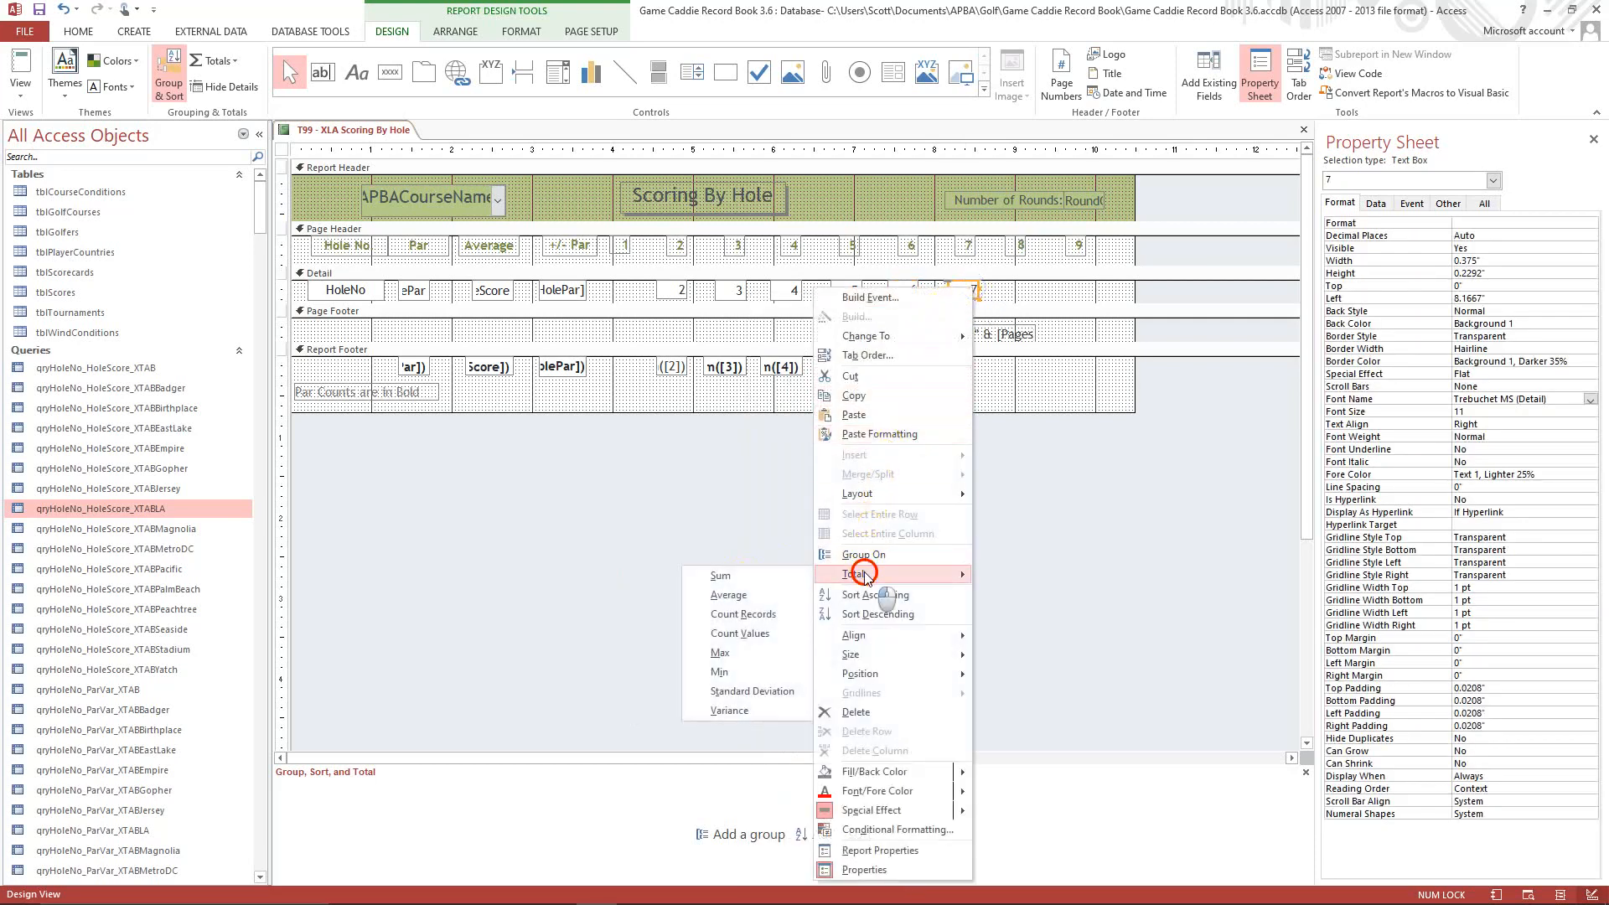
left_click(795, 577)
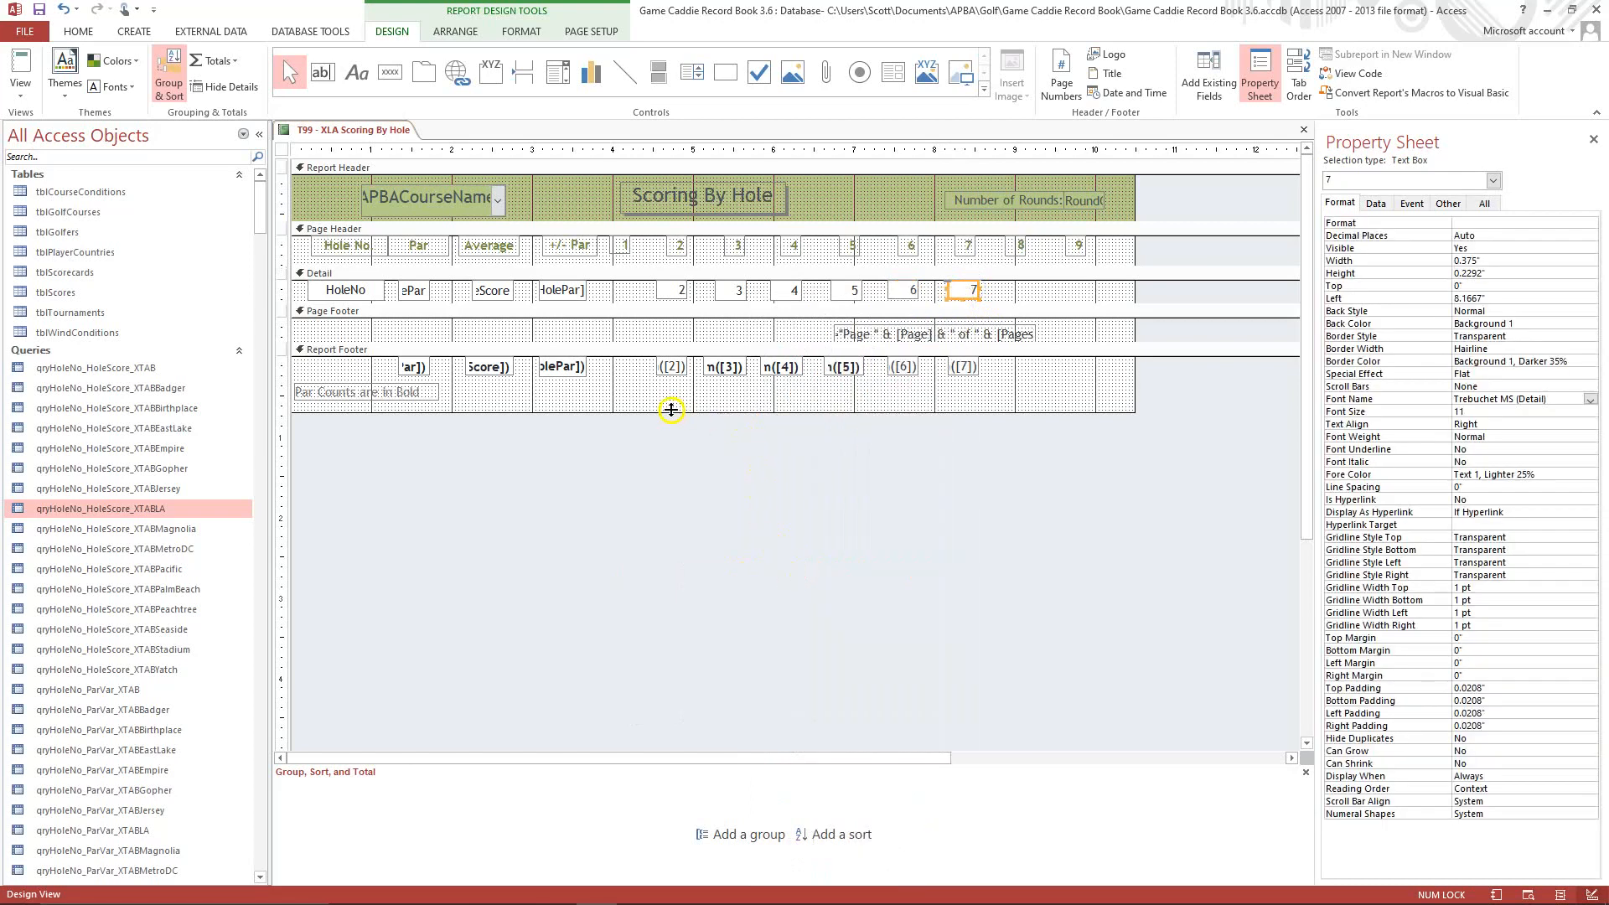
Copy the formatting of the field 3 total in the Report Footer onto the totals for fields 2, 6 and 7.
left_click(725, 373)
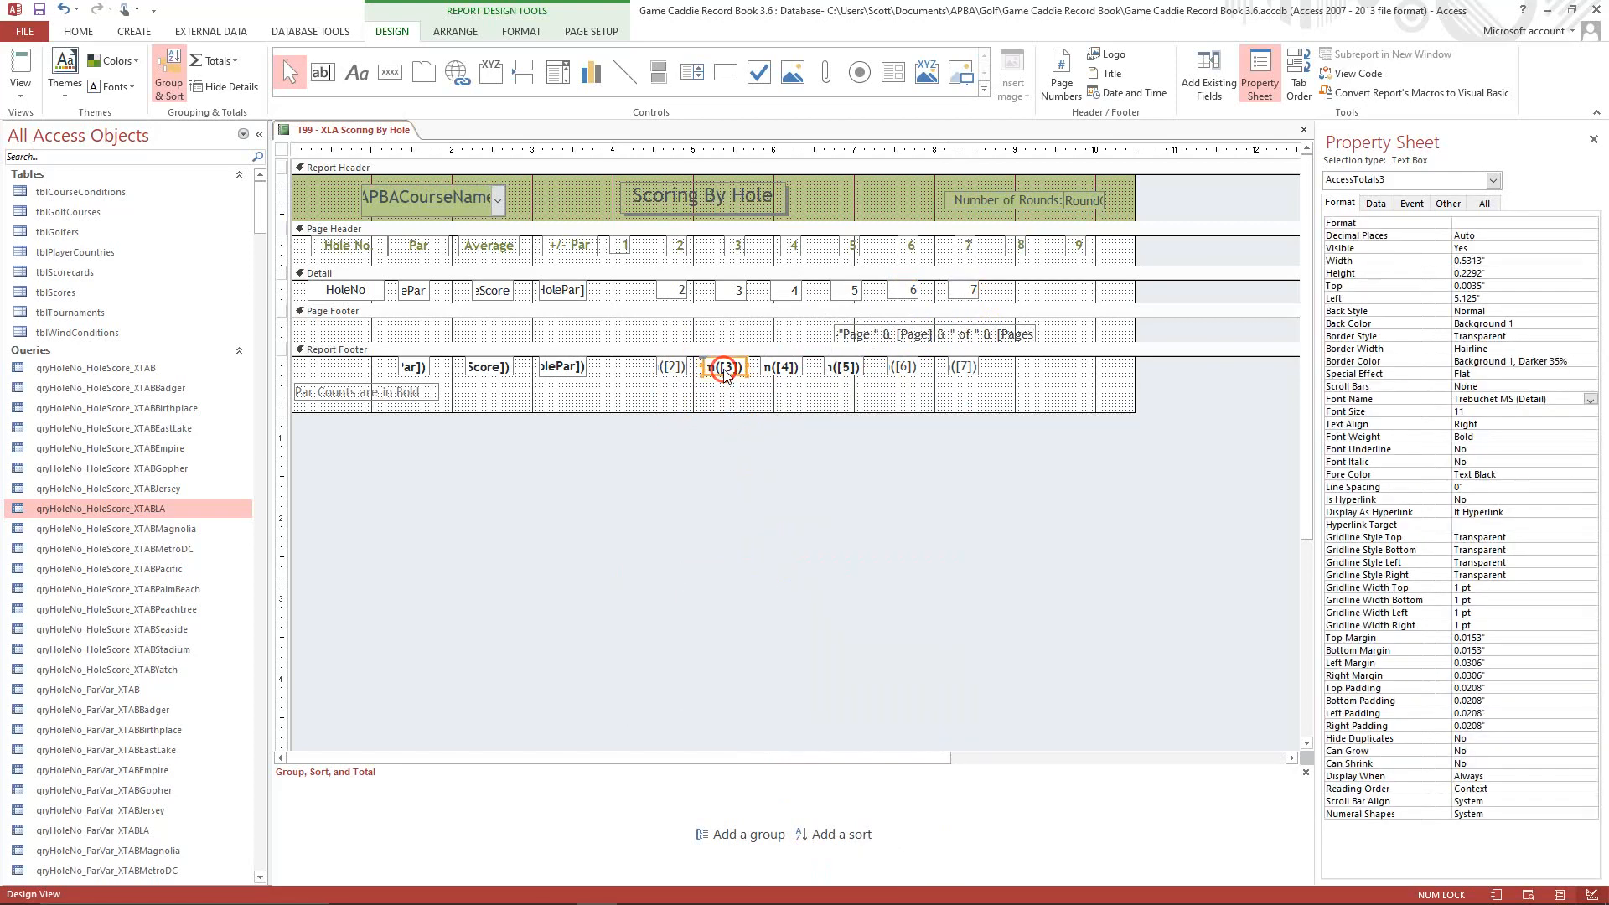
right_click(726, 377)
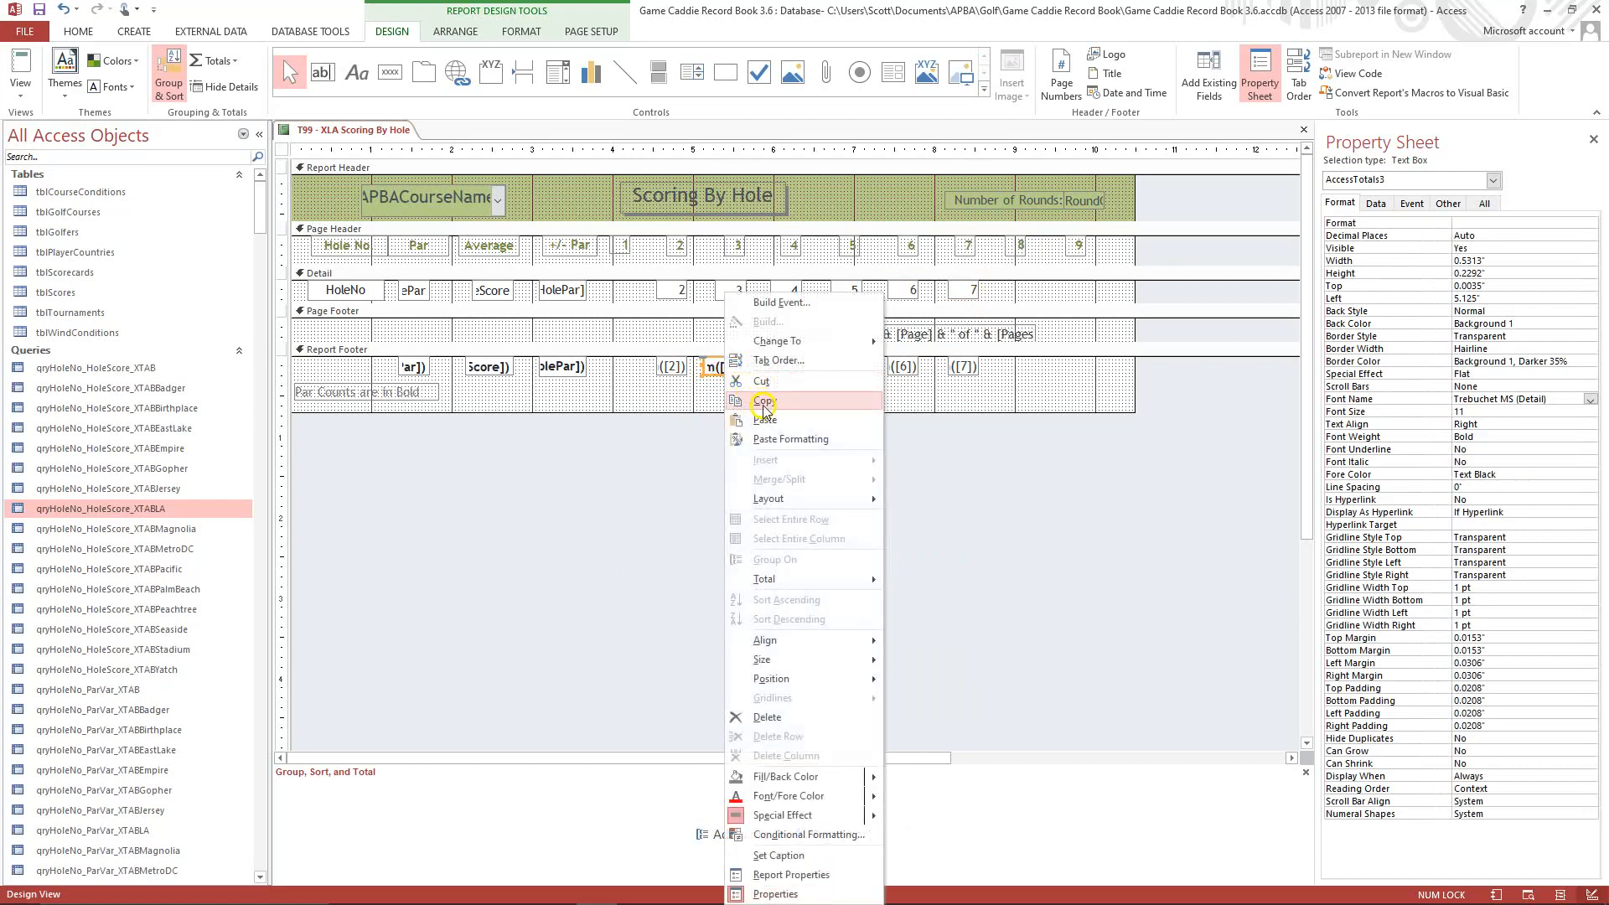
left_click(763, 402)
left_click(674, 372)
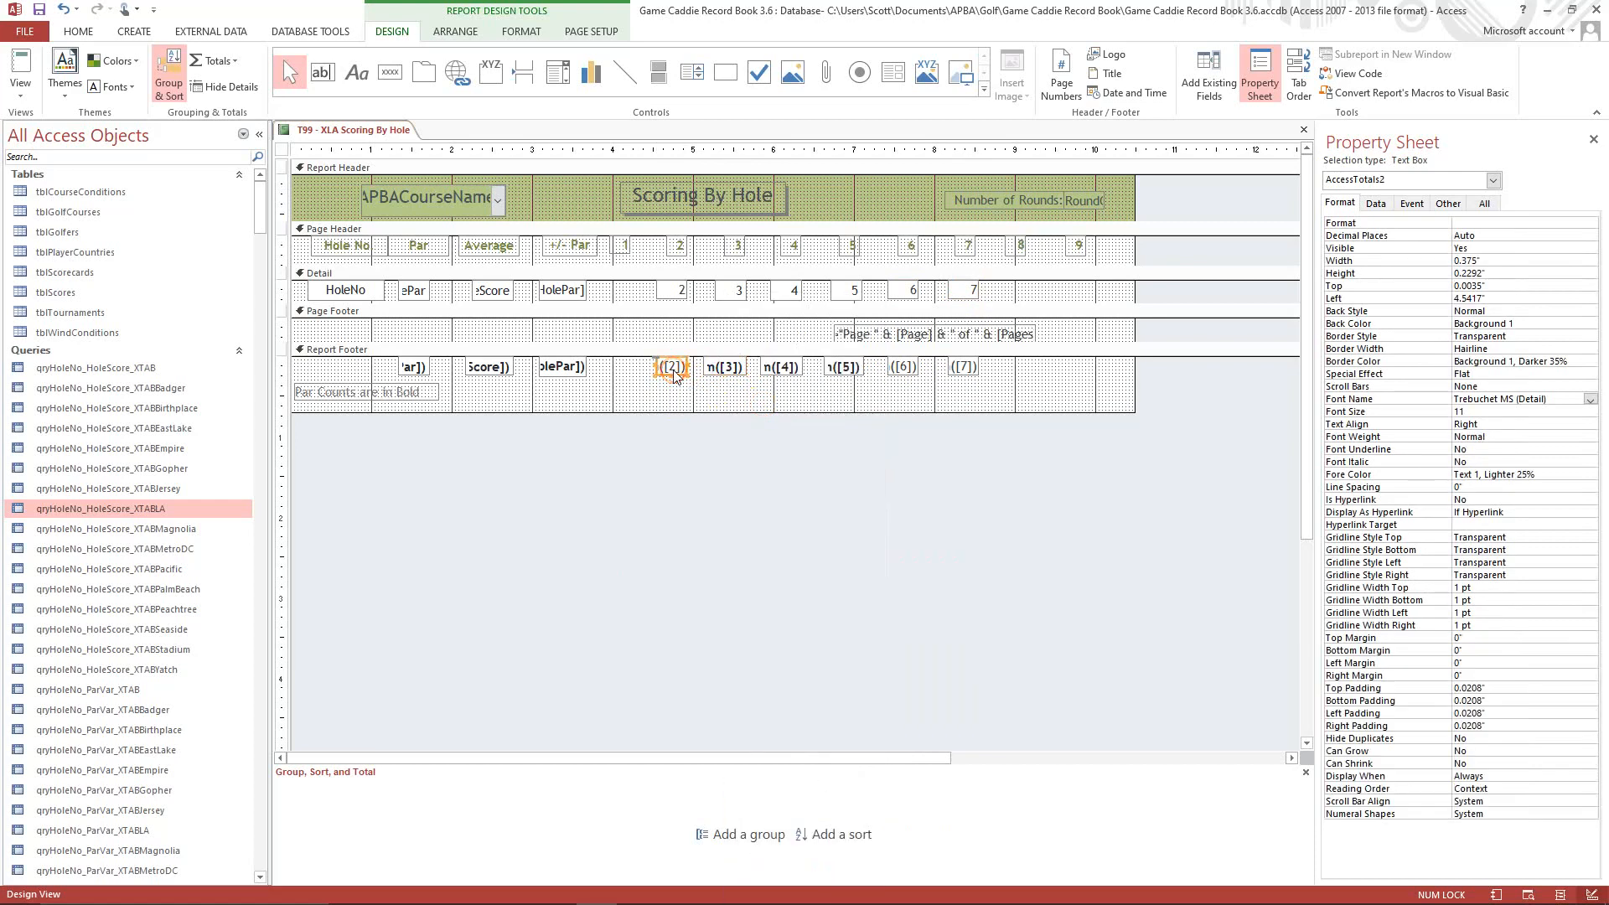
left_click(901, 368, "shift")
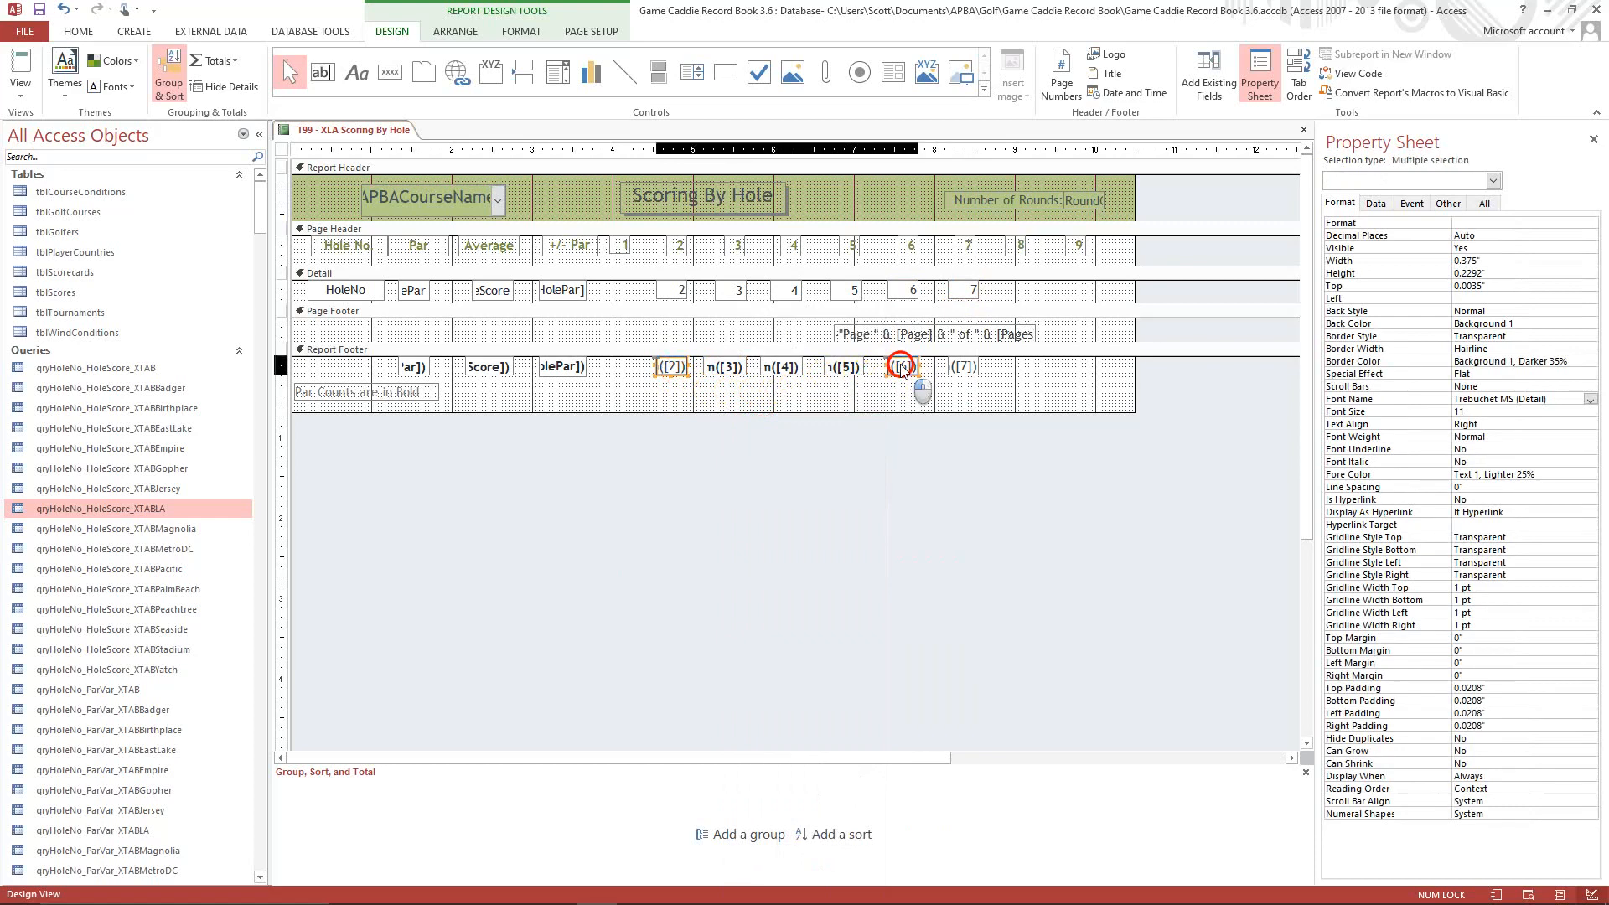
left_click(959, 371, "shift")
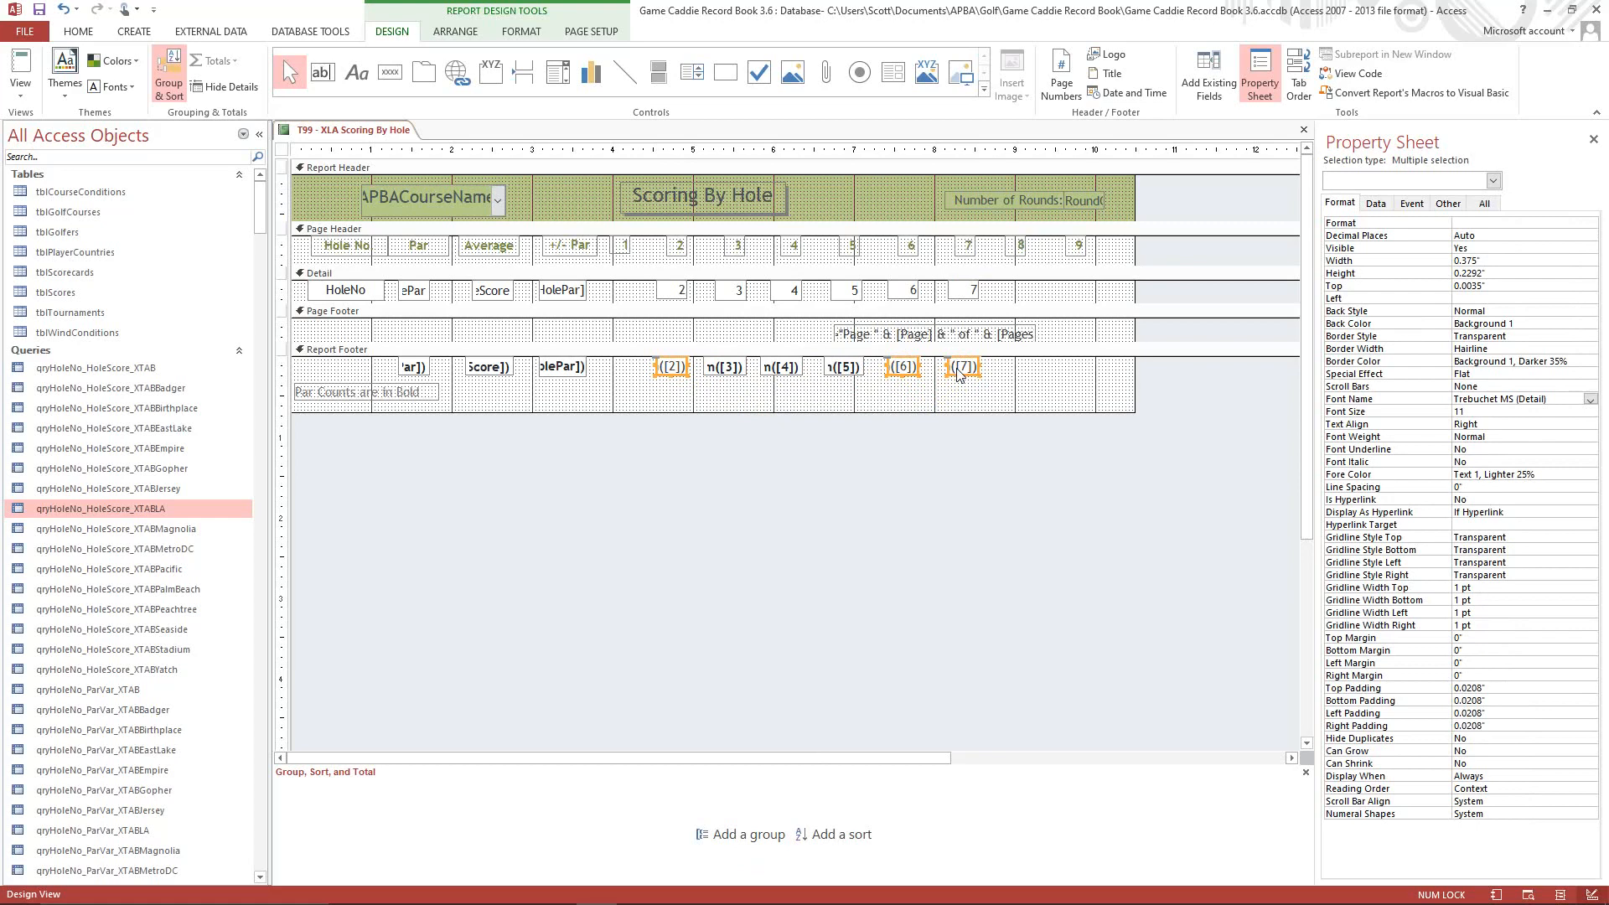
right_click(960, 375)
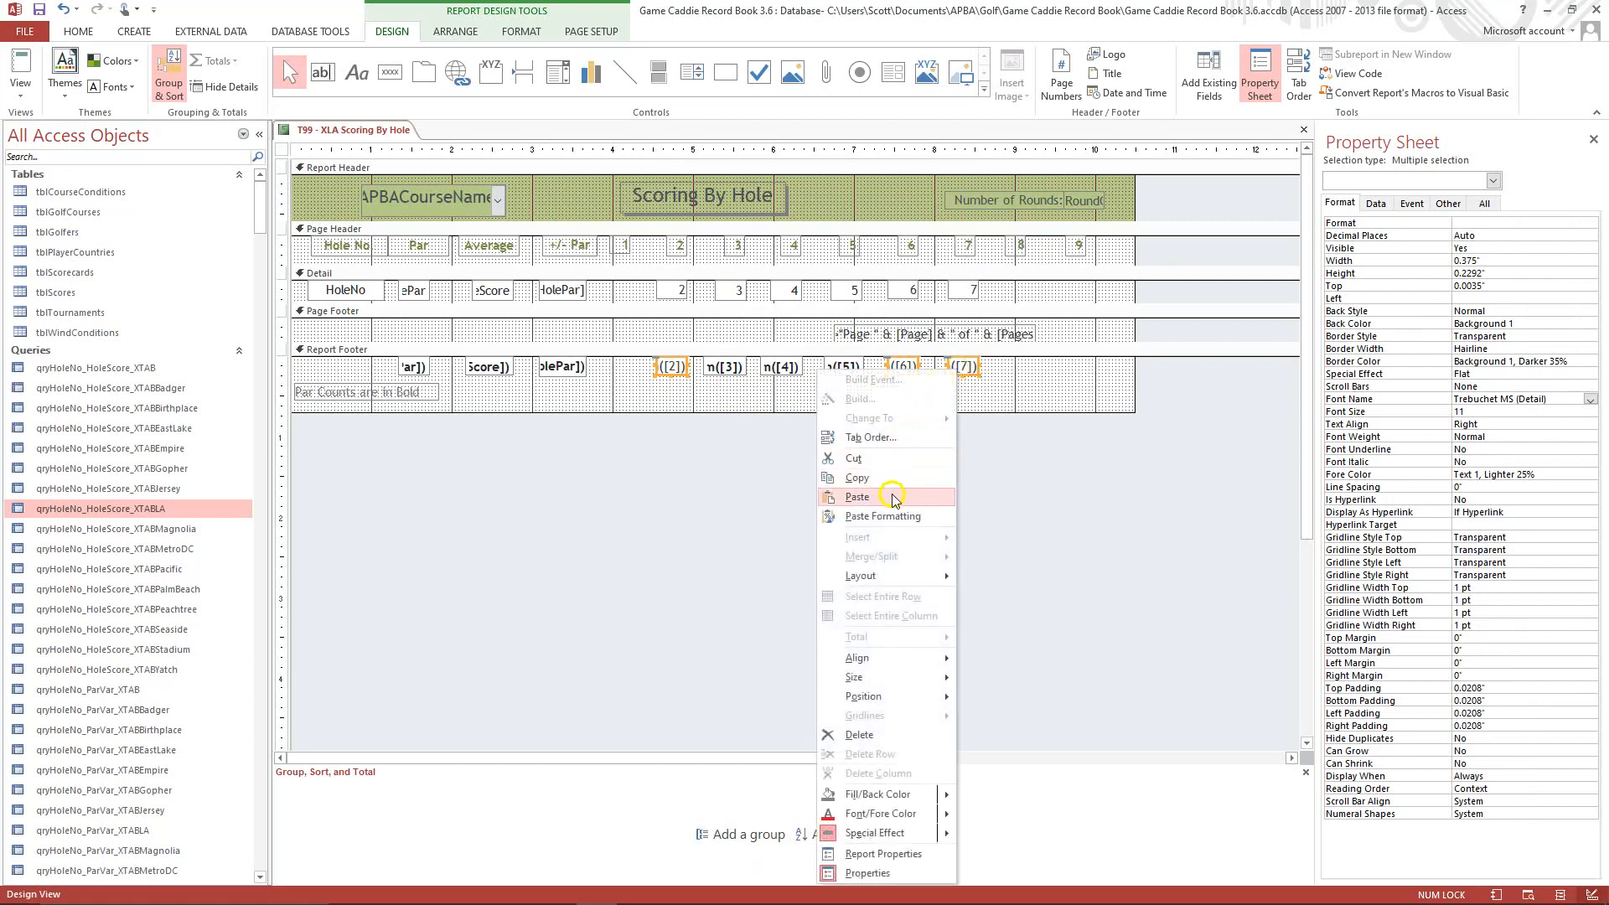
left_click(887, 517)
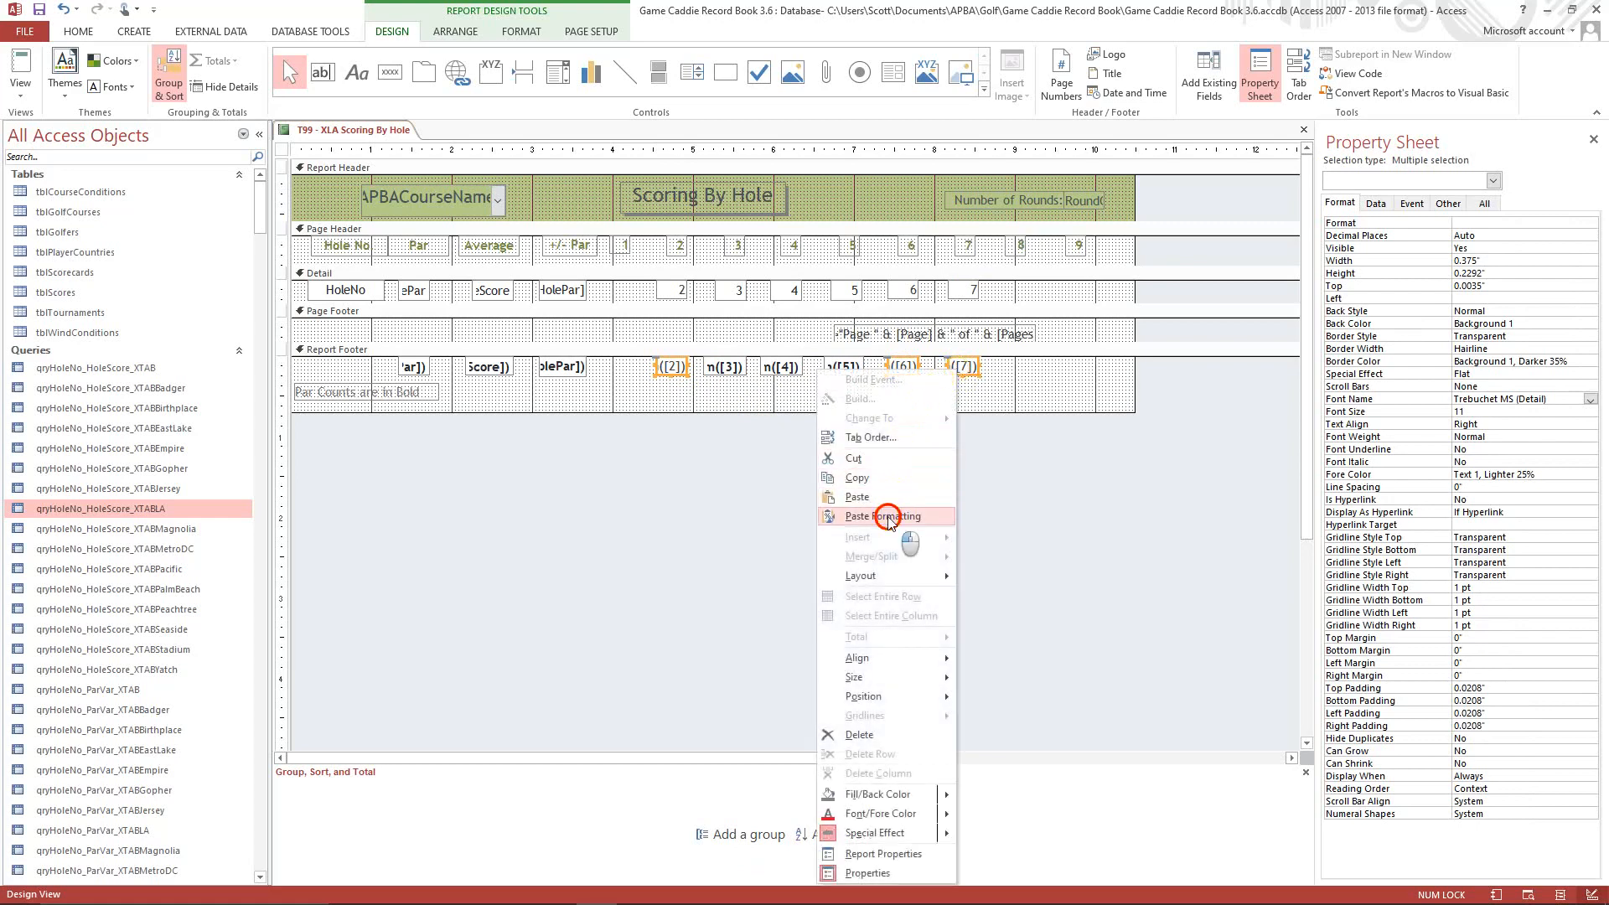
left_click(1026, 383)
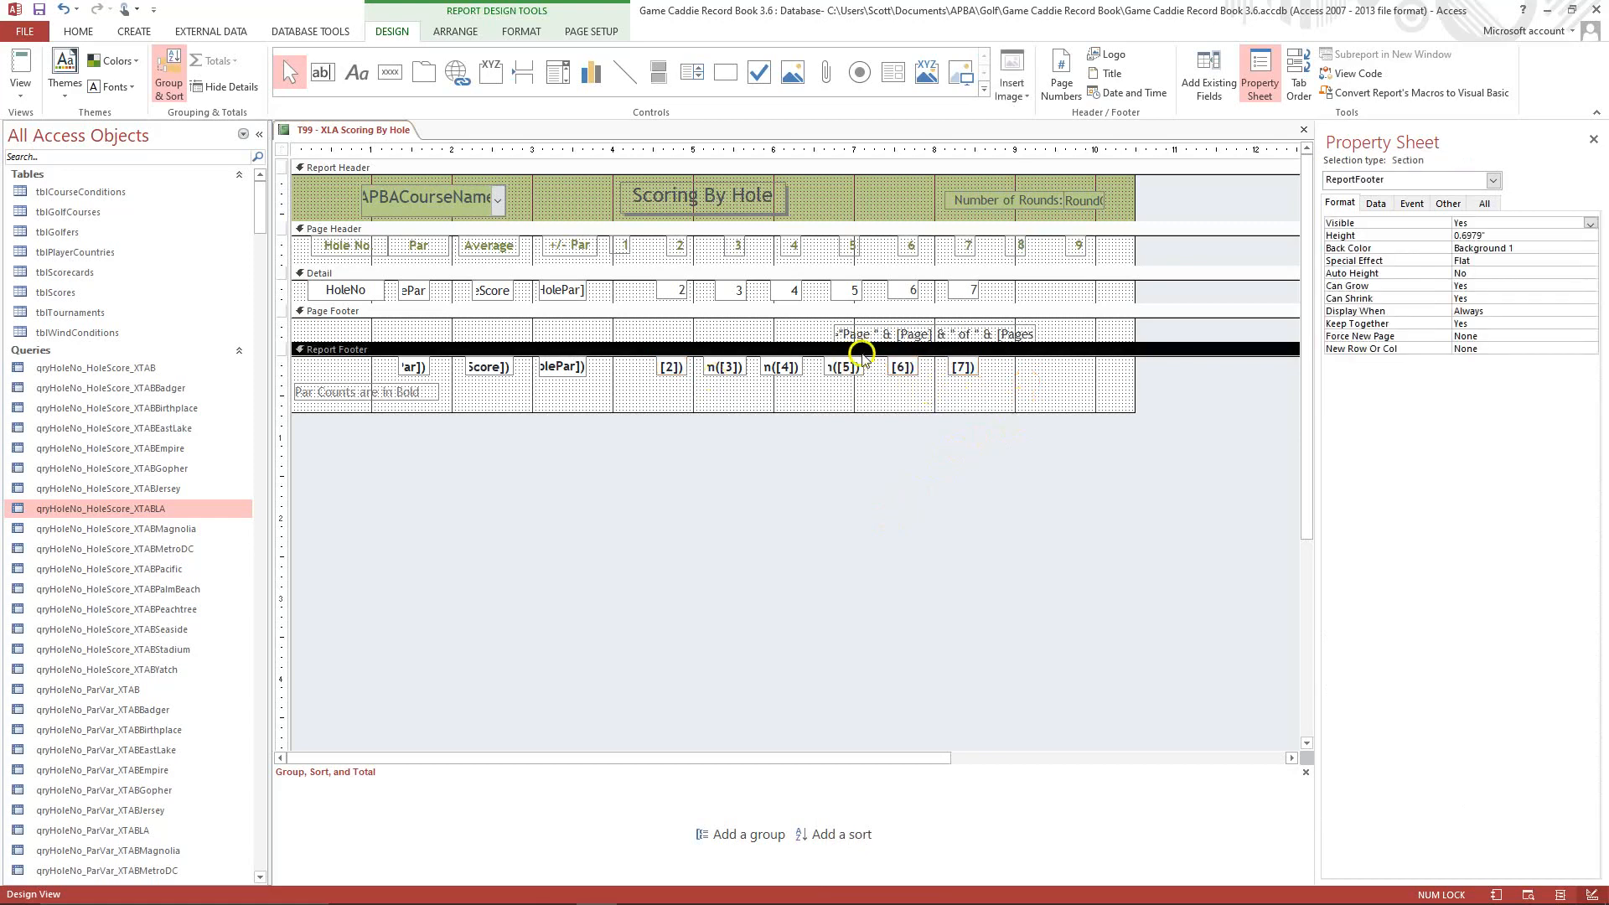
Check the bold par counts and totals of the Scoring By Hole report in Print Preview, and return to Design View.
left_click(820, 376)
left_click(767, 304)
left_click(20, 84)
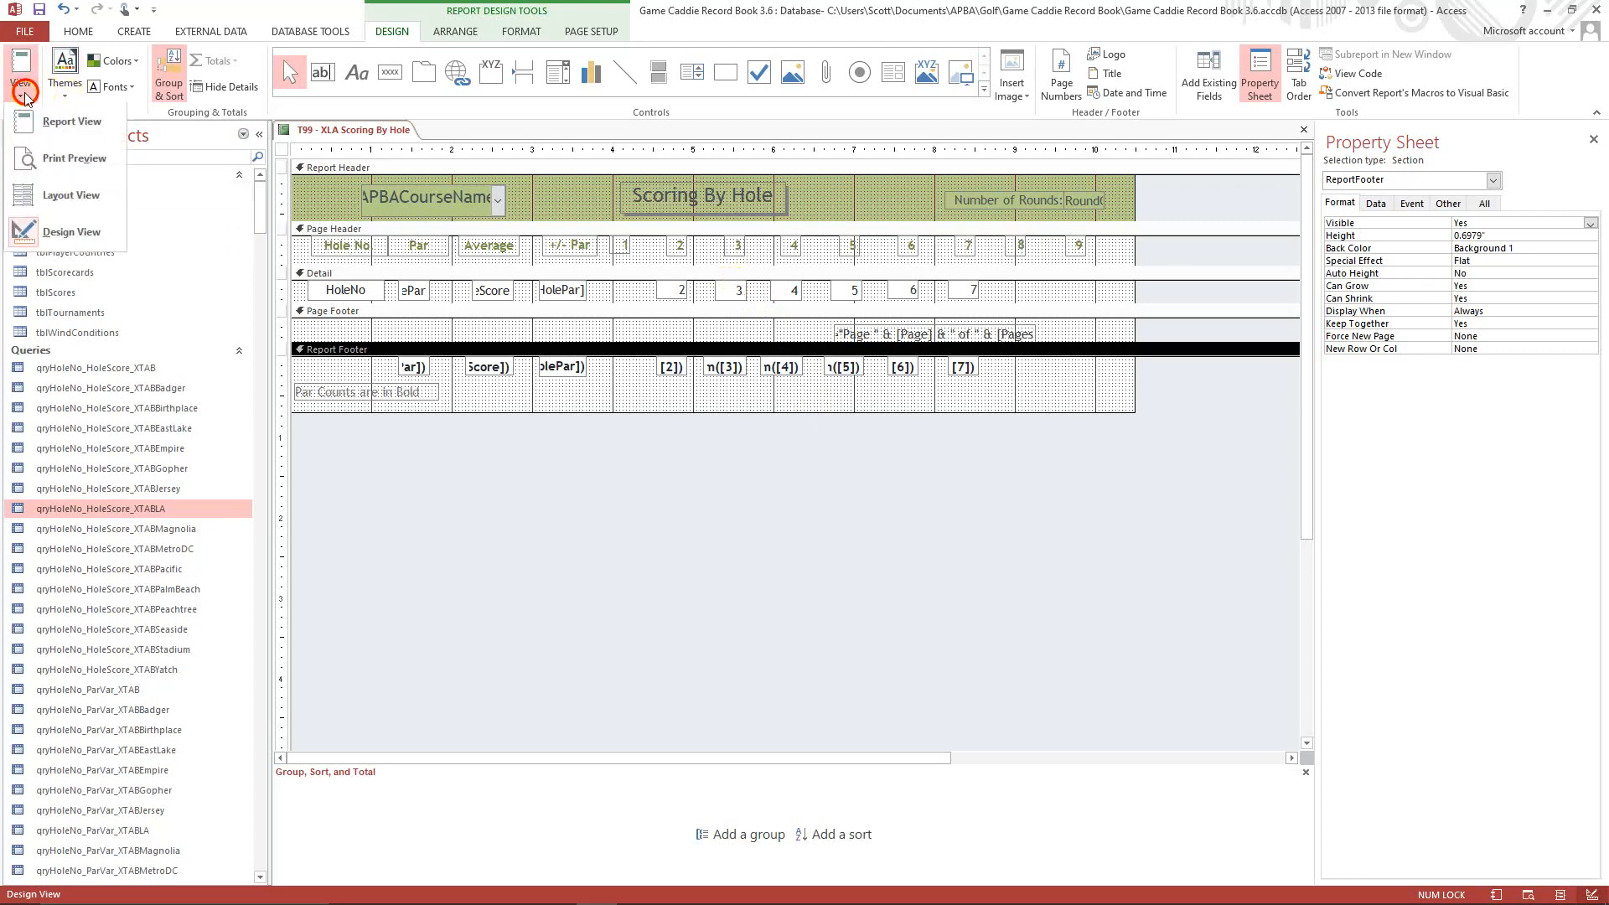
left_click(46, 176)
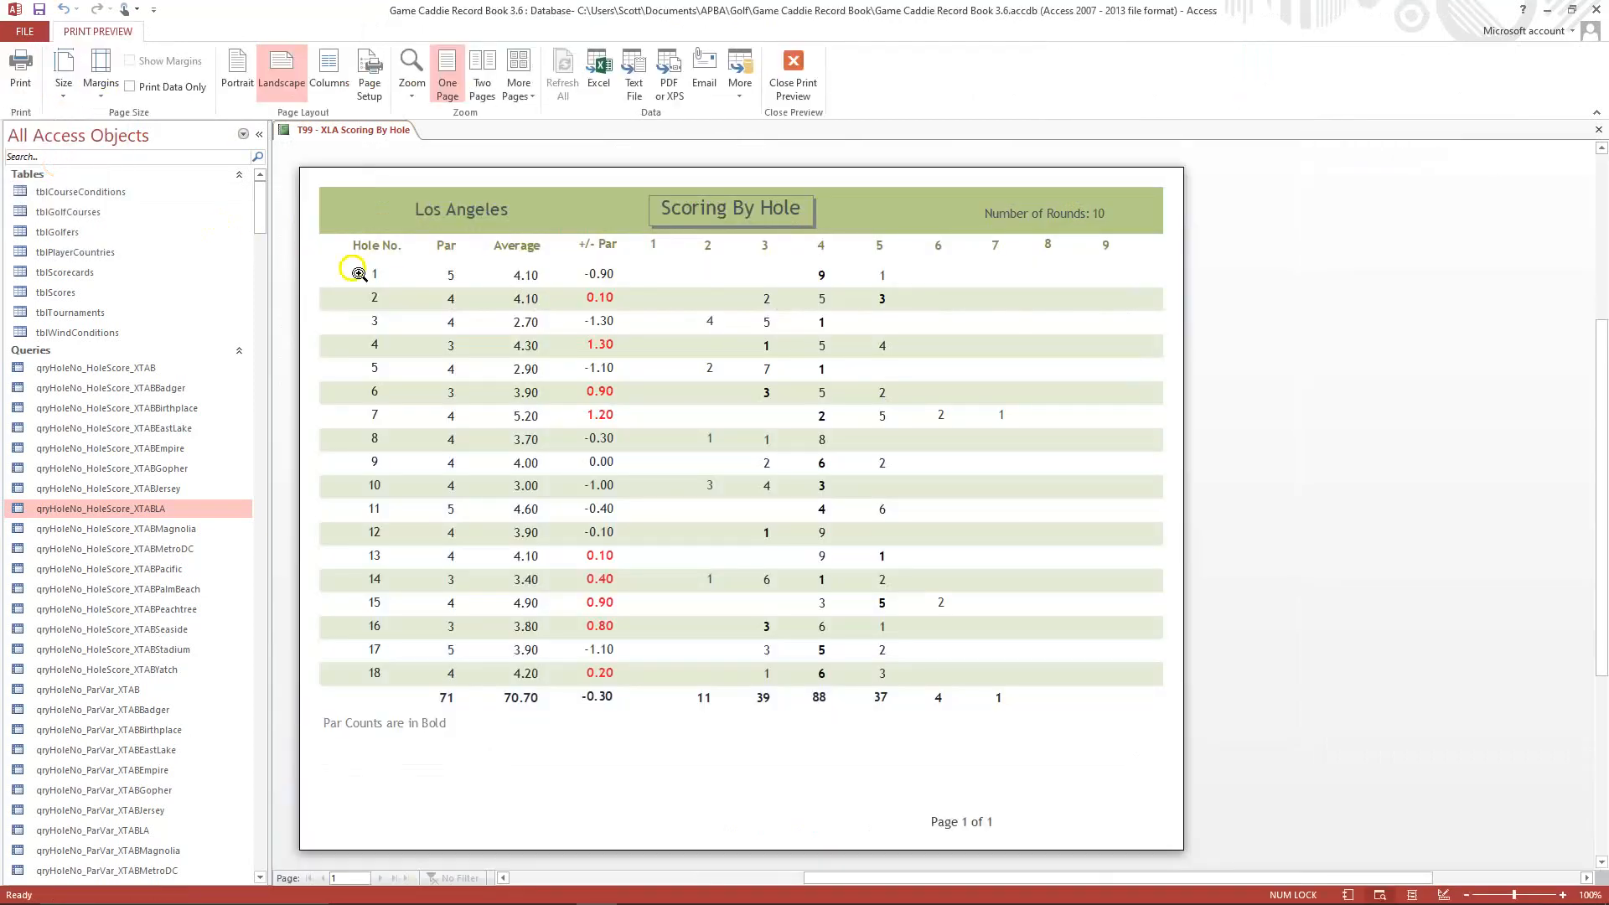
left_click(822, 276)
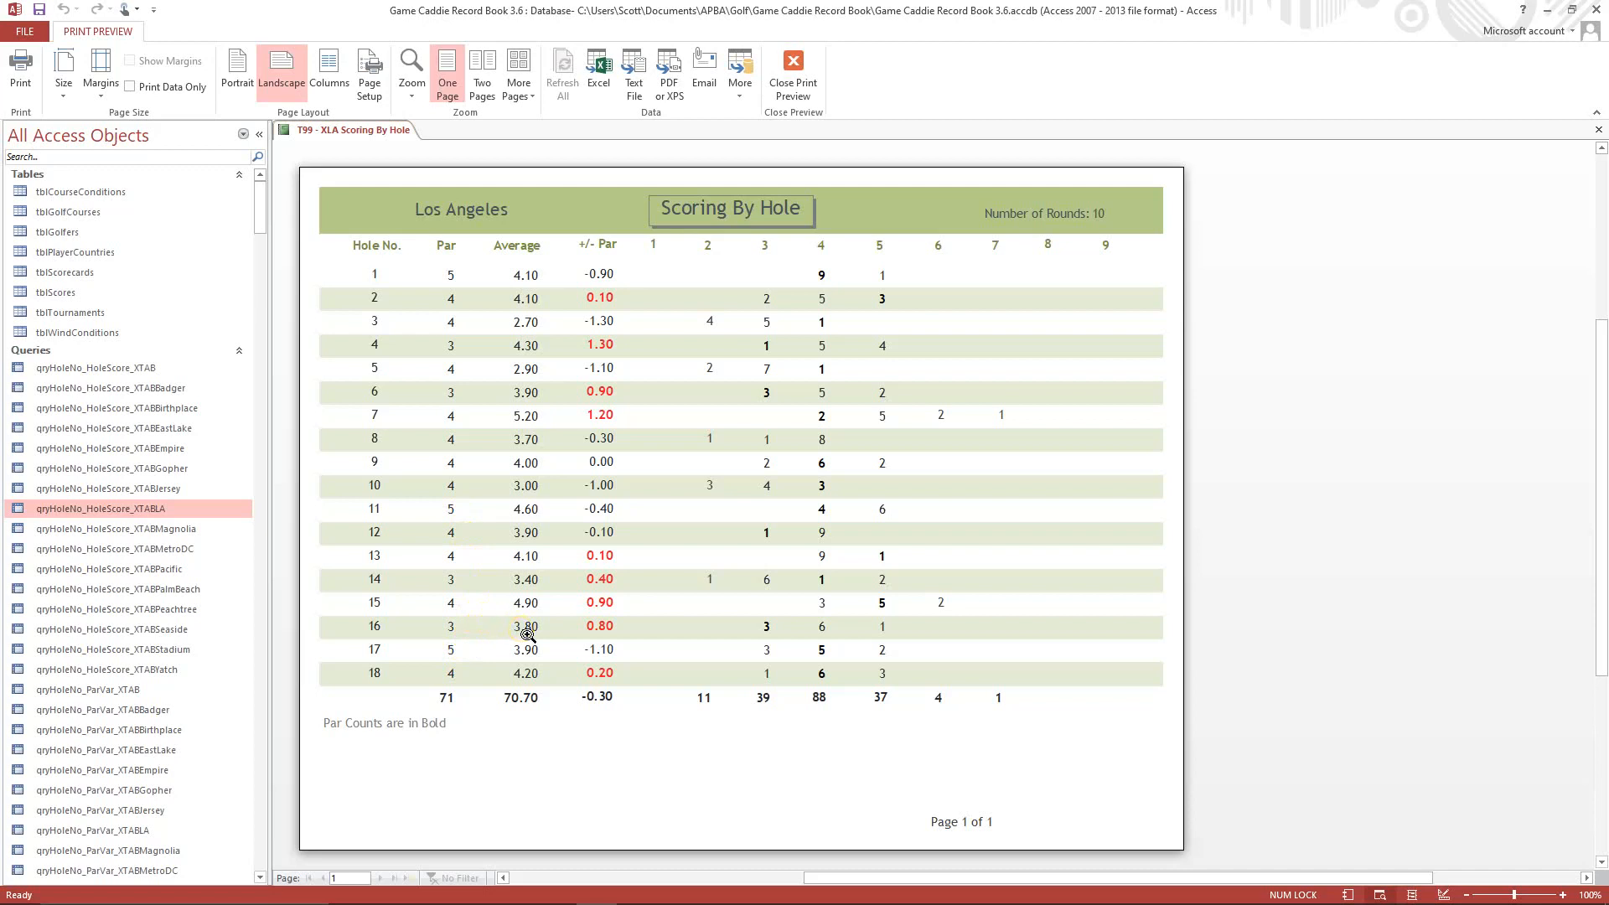
left_click(794, 67)
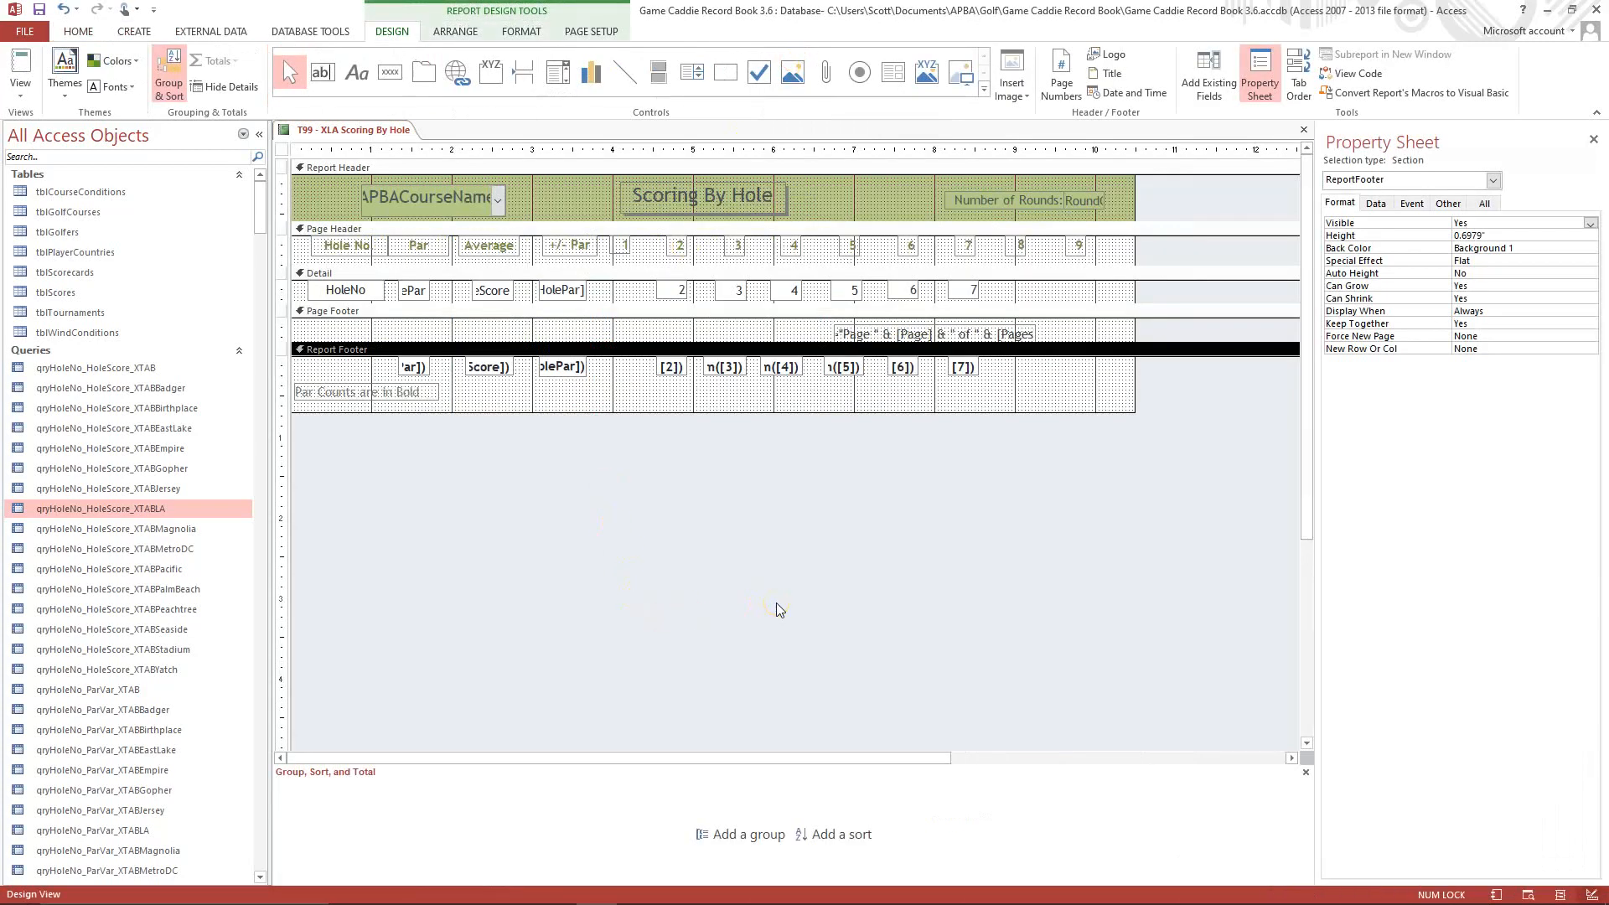
Delete the [HoleNo]=1 conditional formatting rule from the field 4 text box in the Detail section and apply the change.
left_click(788, 585)
left_click(788, 295)
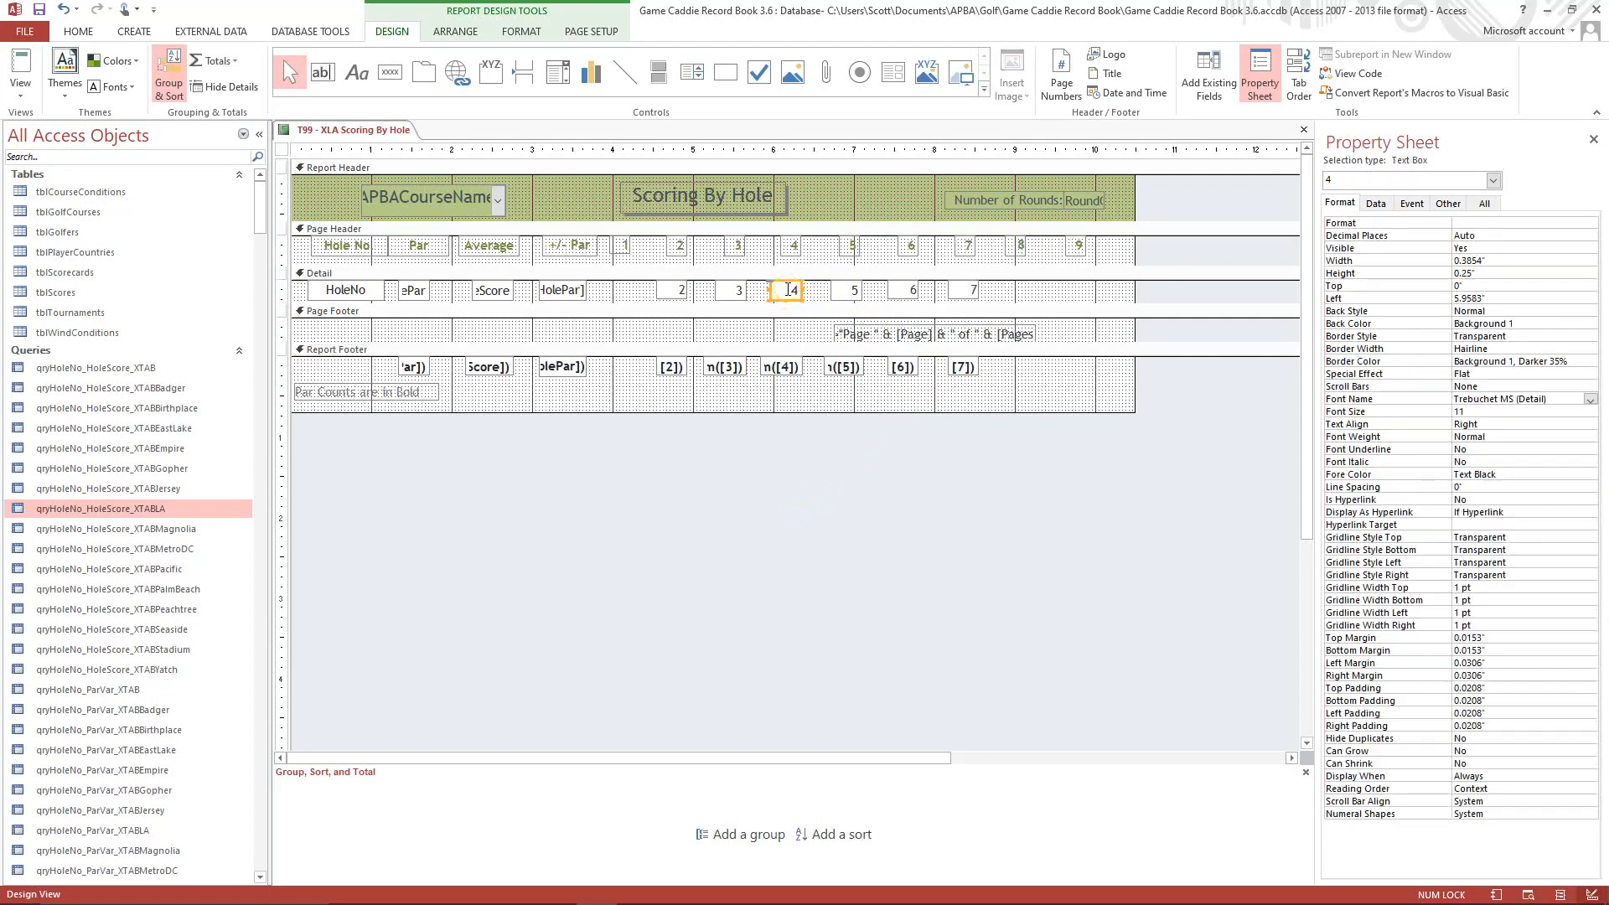
left_click(786, 292)
left_click(521, 31)
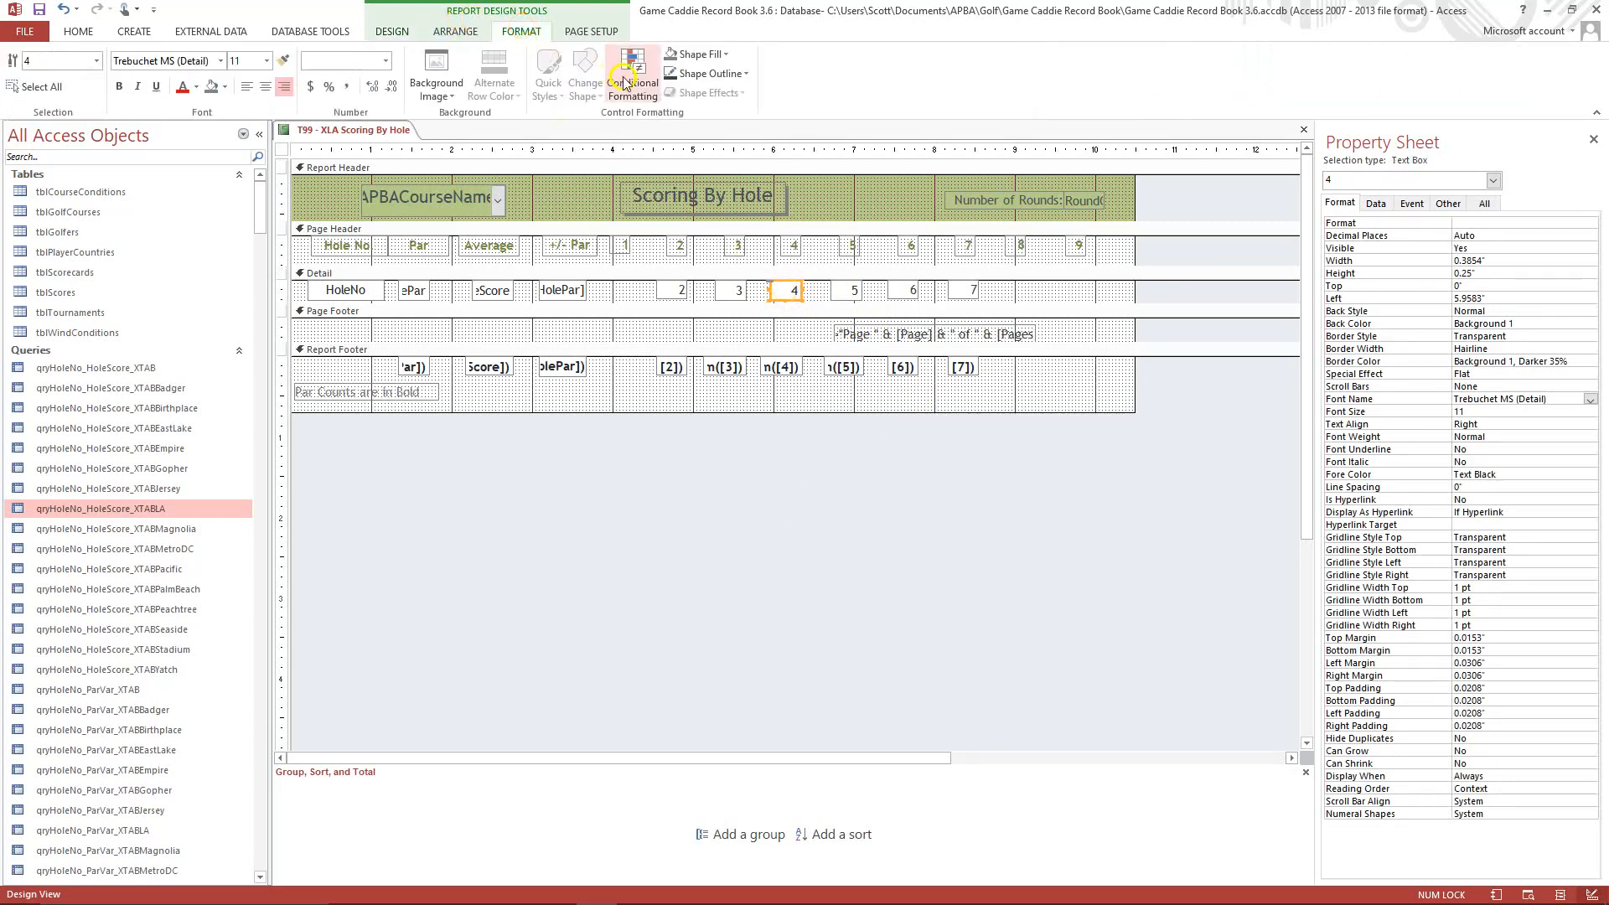
left_click(630, 77)
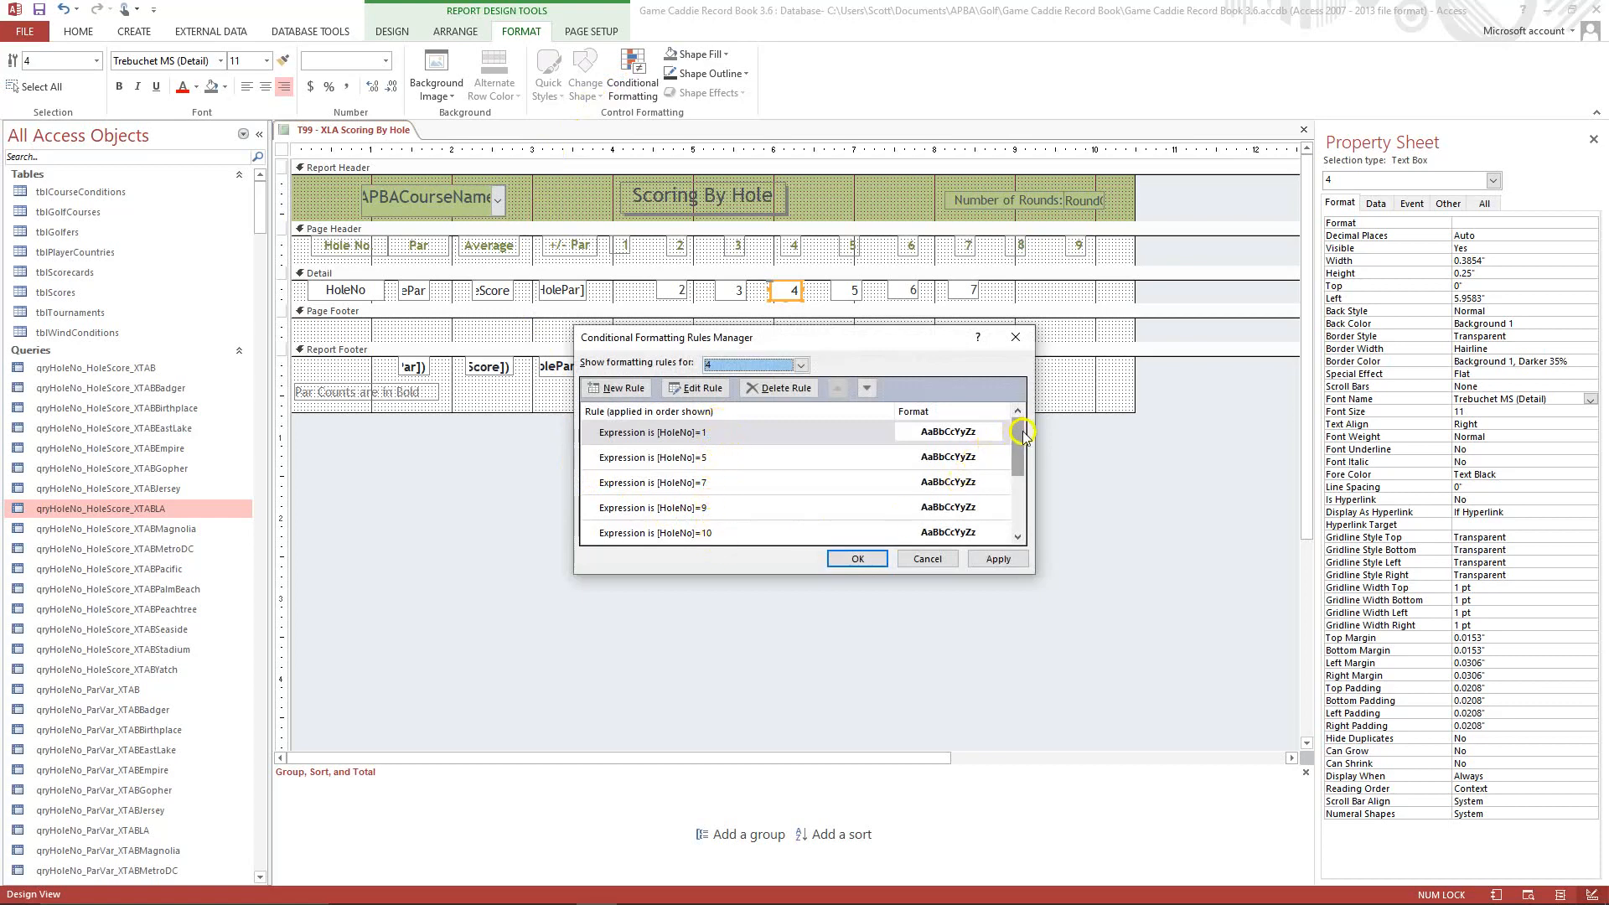
mouse_move(1022, 434)
left_mouse_down()
mouse_move(1019, 518)
mouse_move(1019, 431)
left_mouse_up()
left_click(716, 434)
left_click(715, 390)
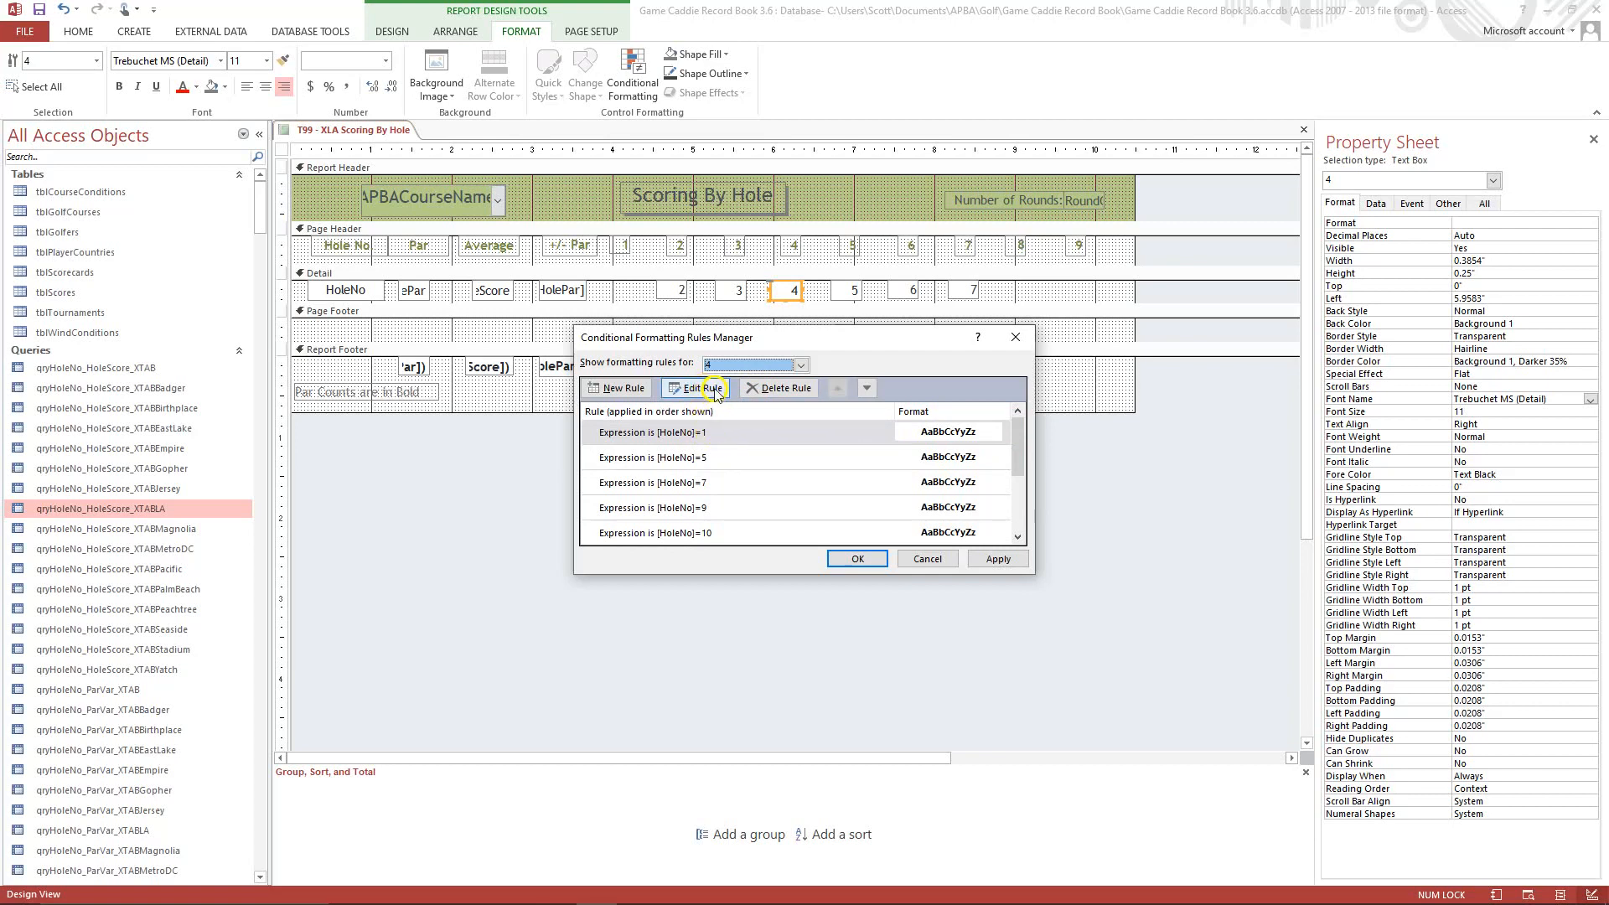
left_click(719, 437)
left_click(715, 431)
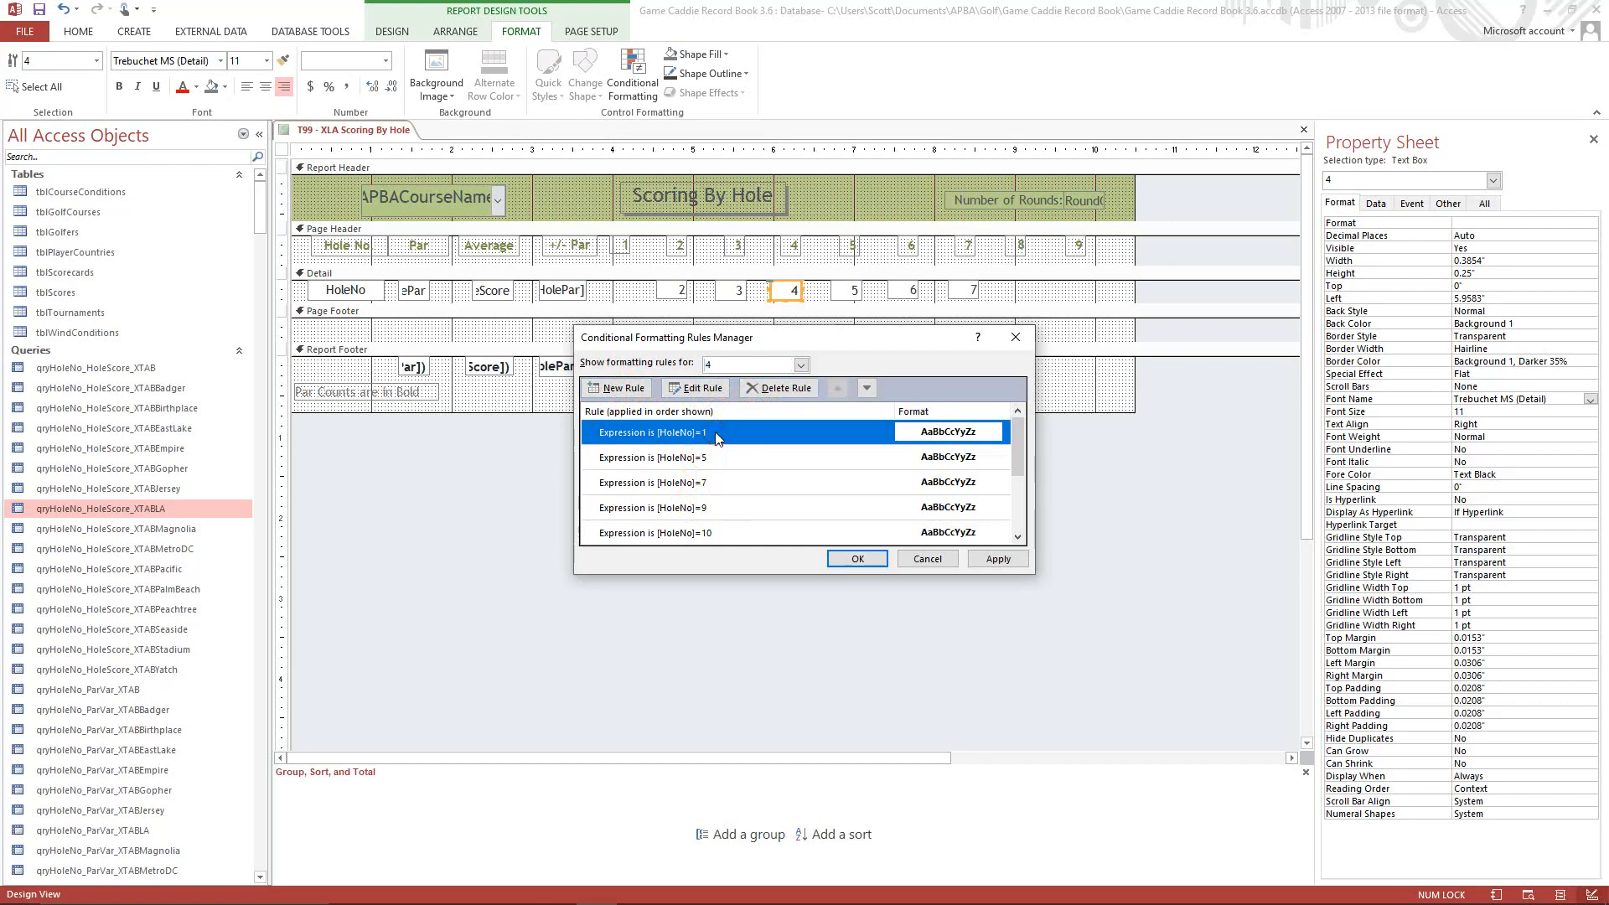
left_click(782, 389)
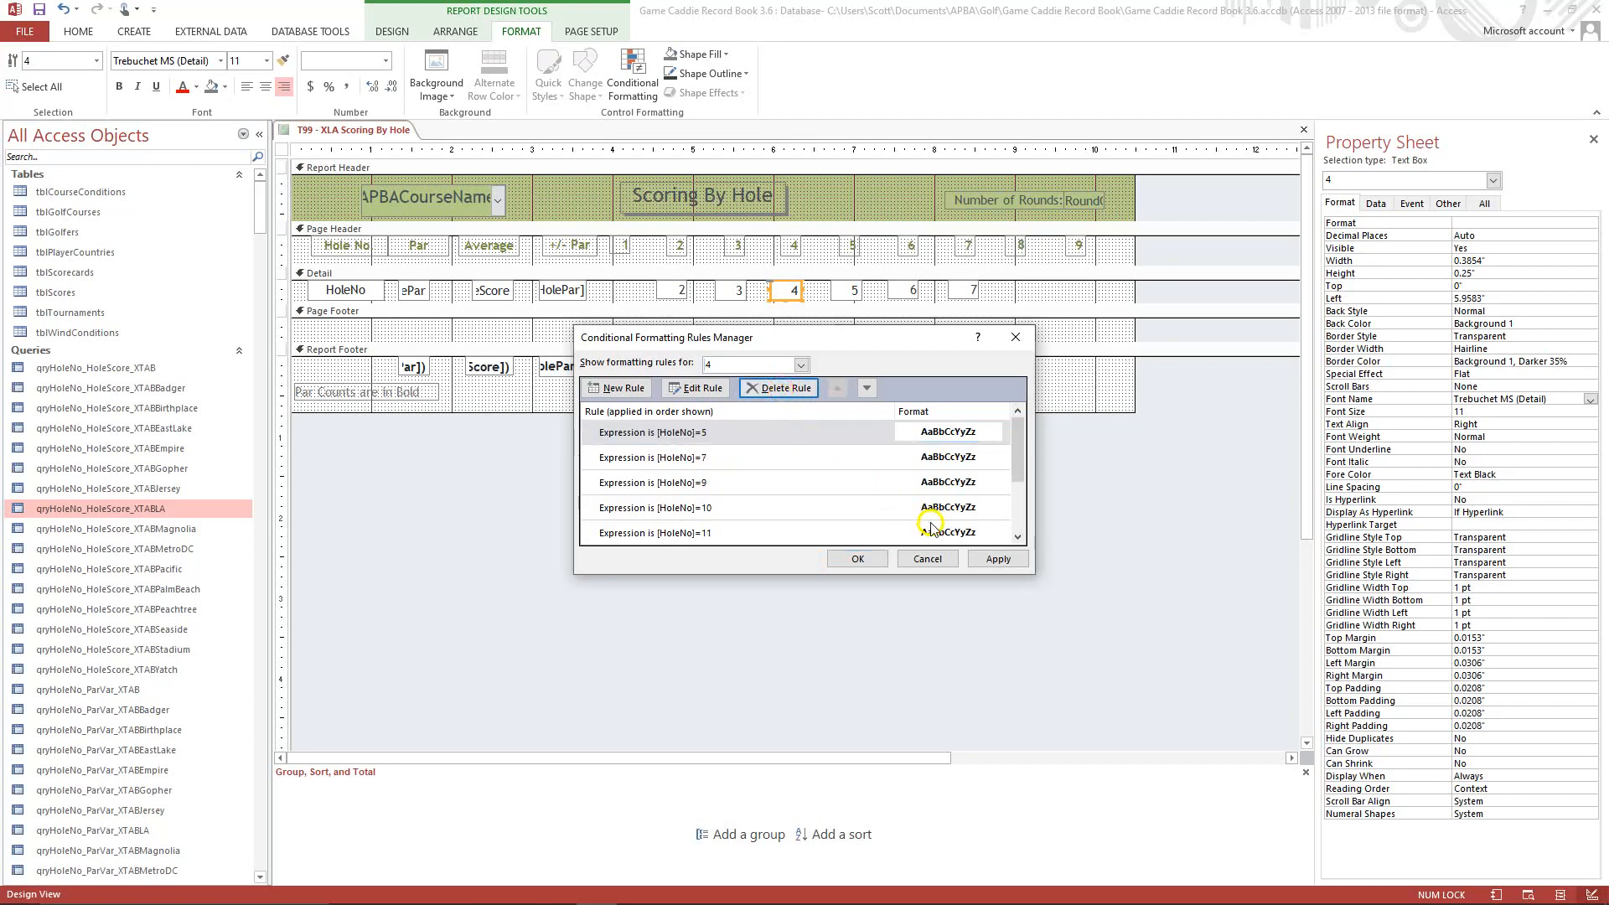
left_click(993, 563)
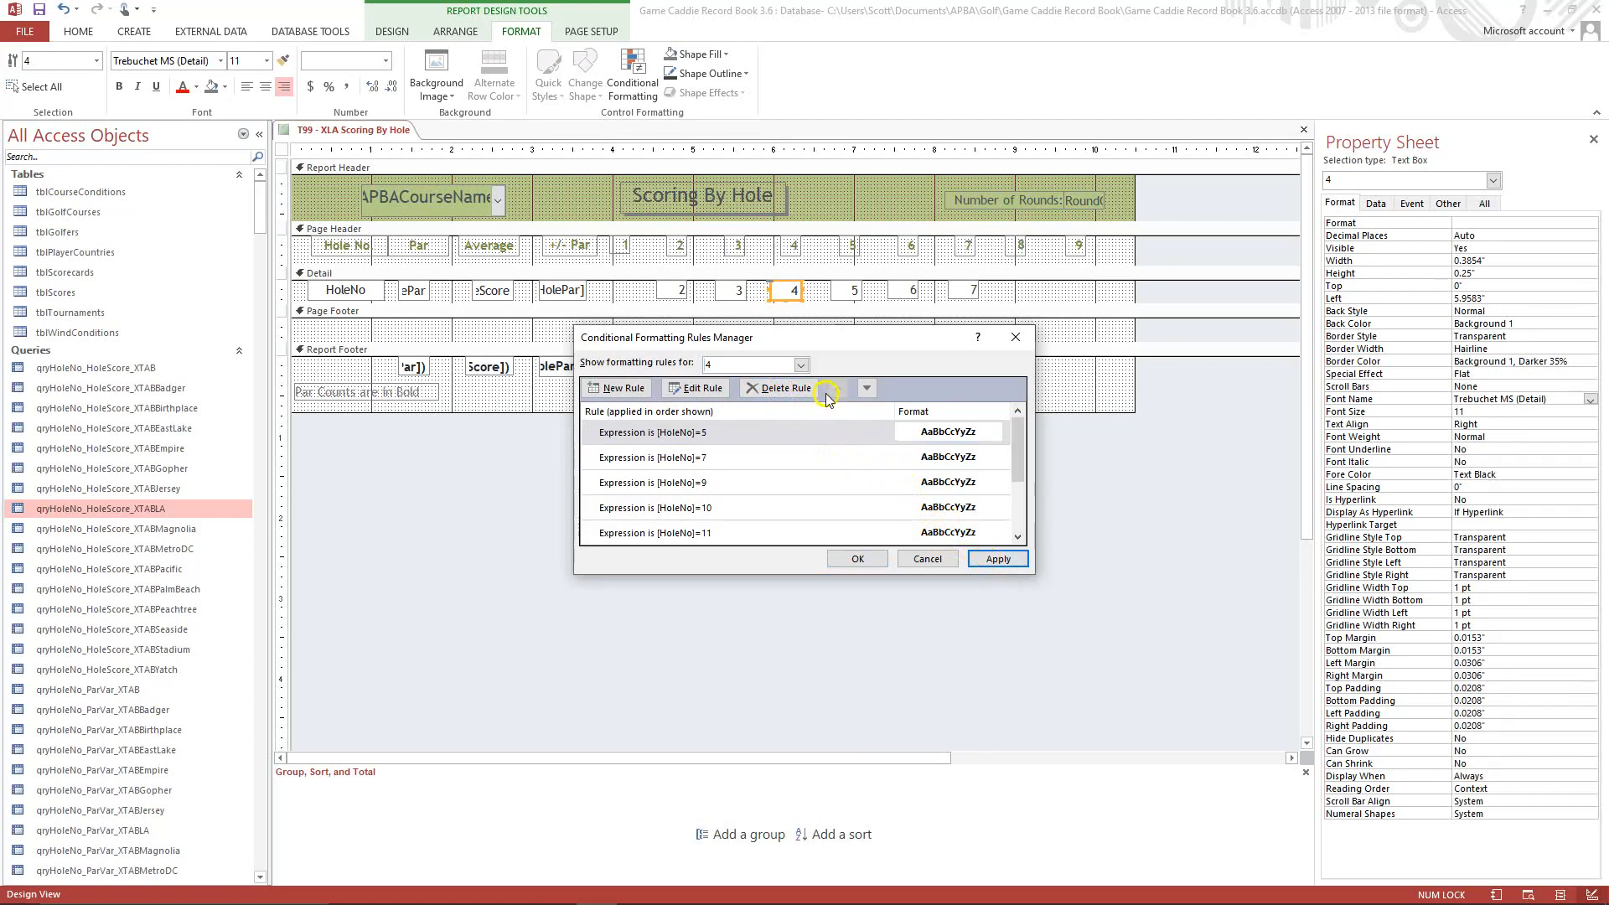
Switch the rules manager to field 5 and view the definition of its [HoleNo]=8 rule without changing it.
left_click(801, 366)
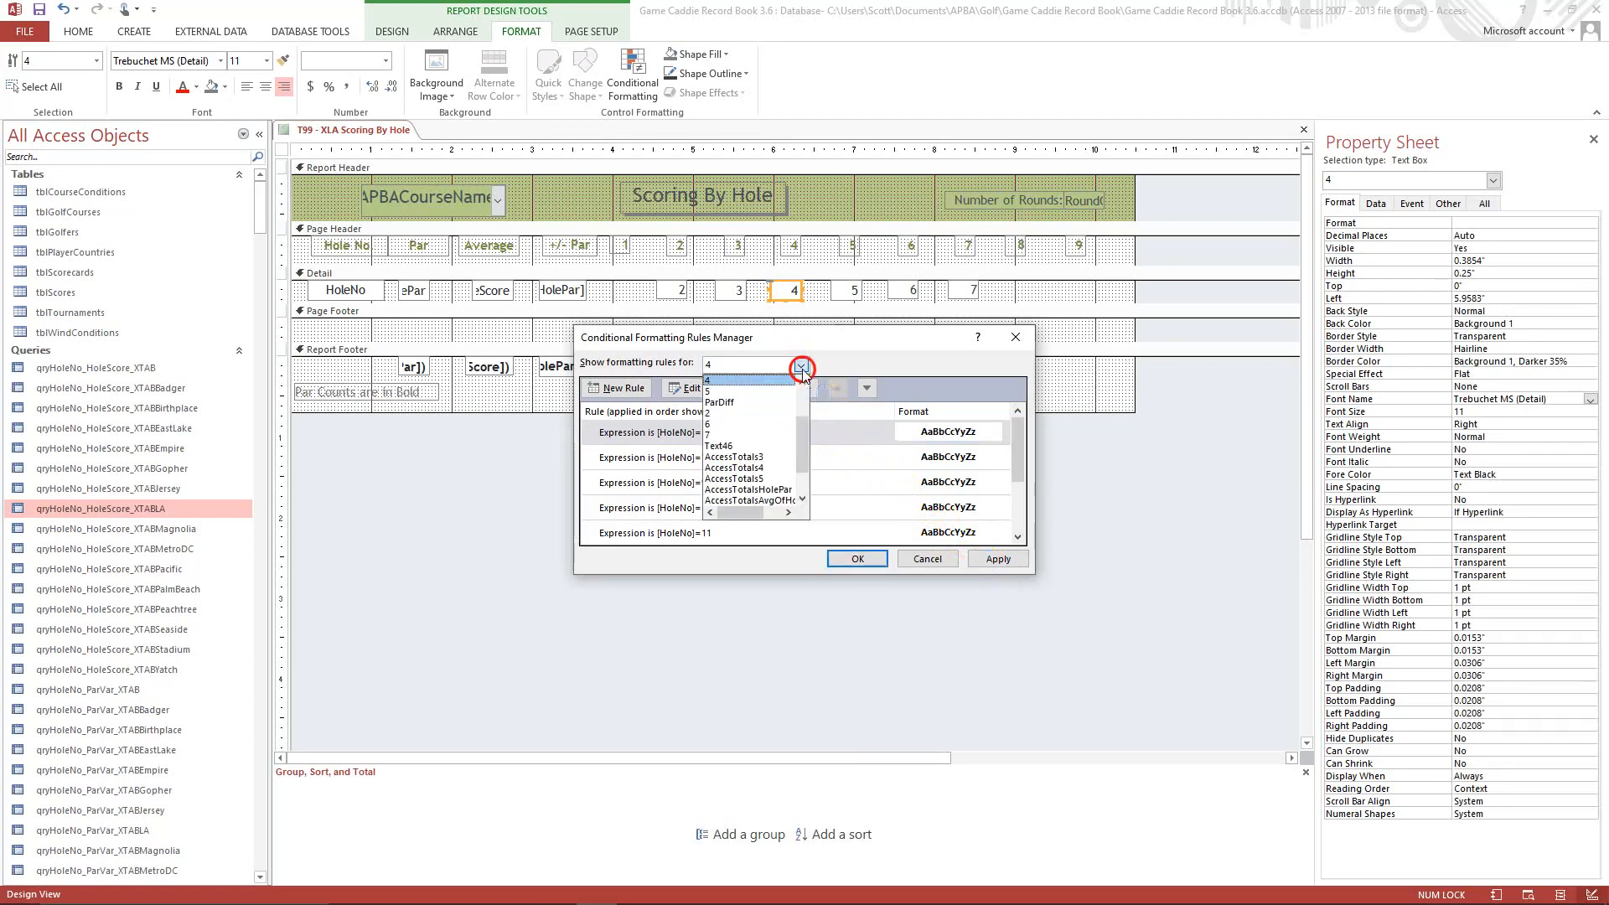
left_click(718, 392)
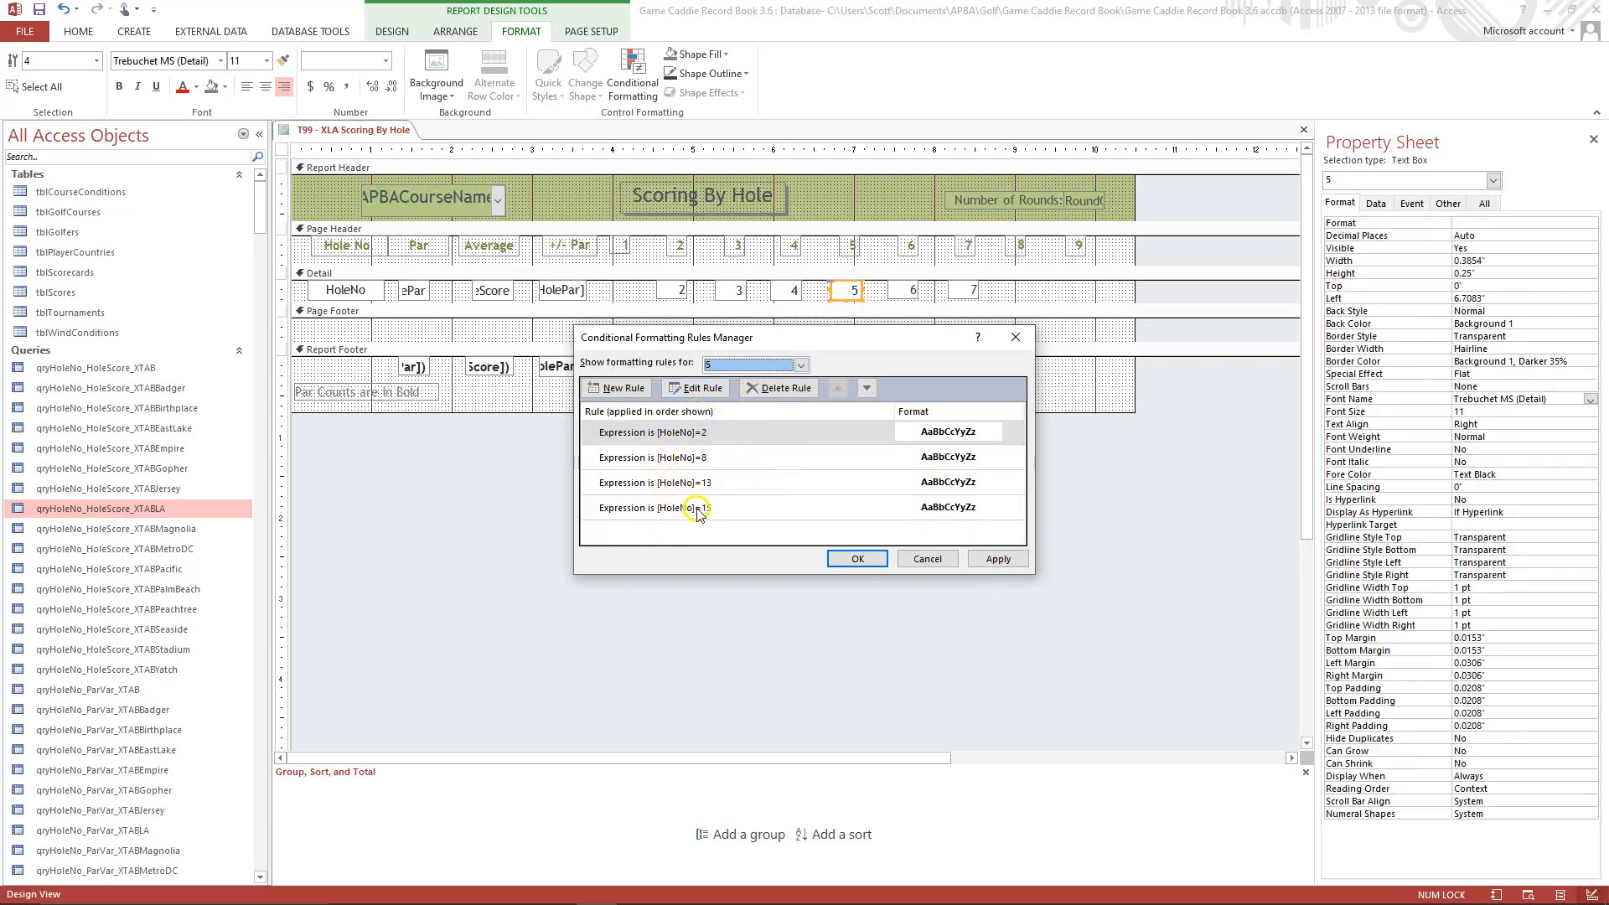
left_click(694, 459)
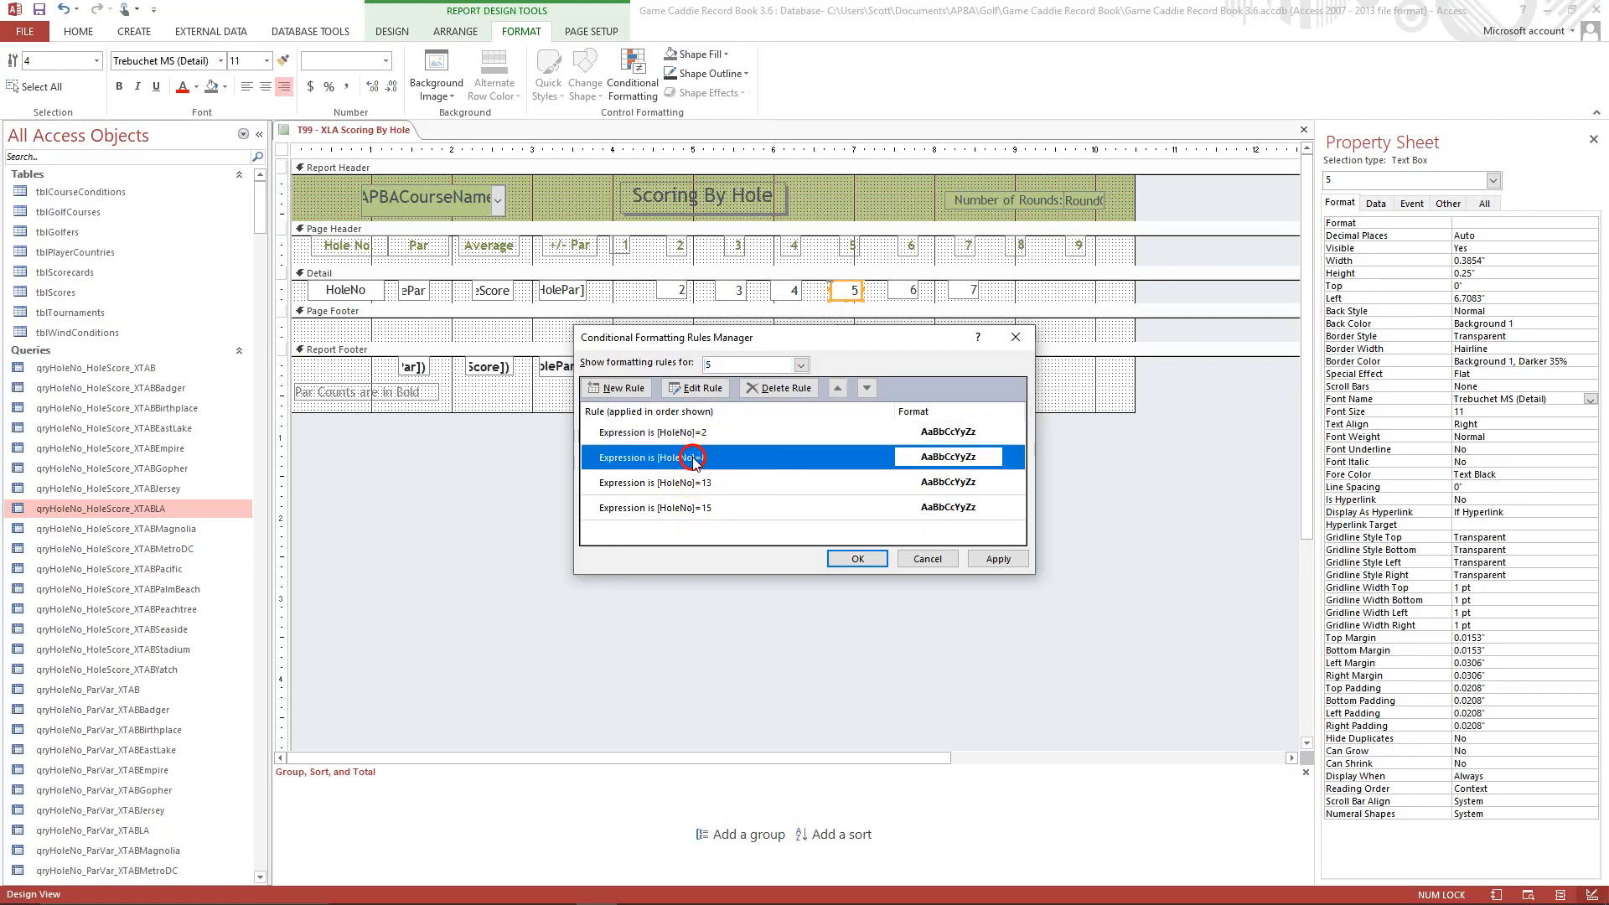
left_click(700, 394)
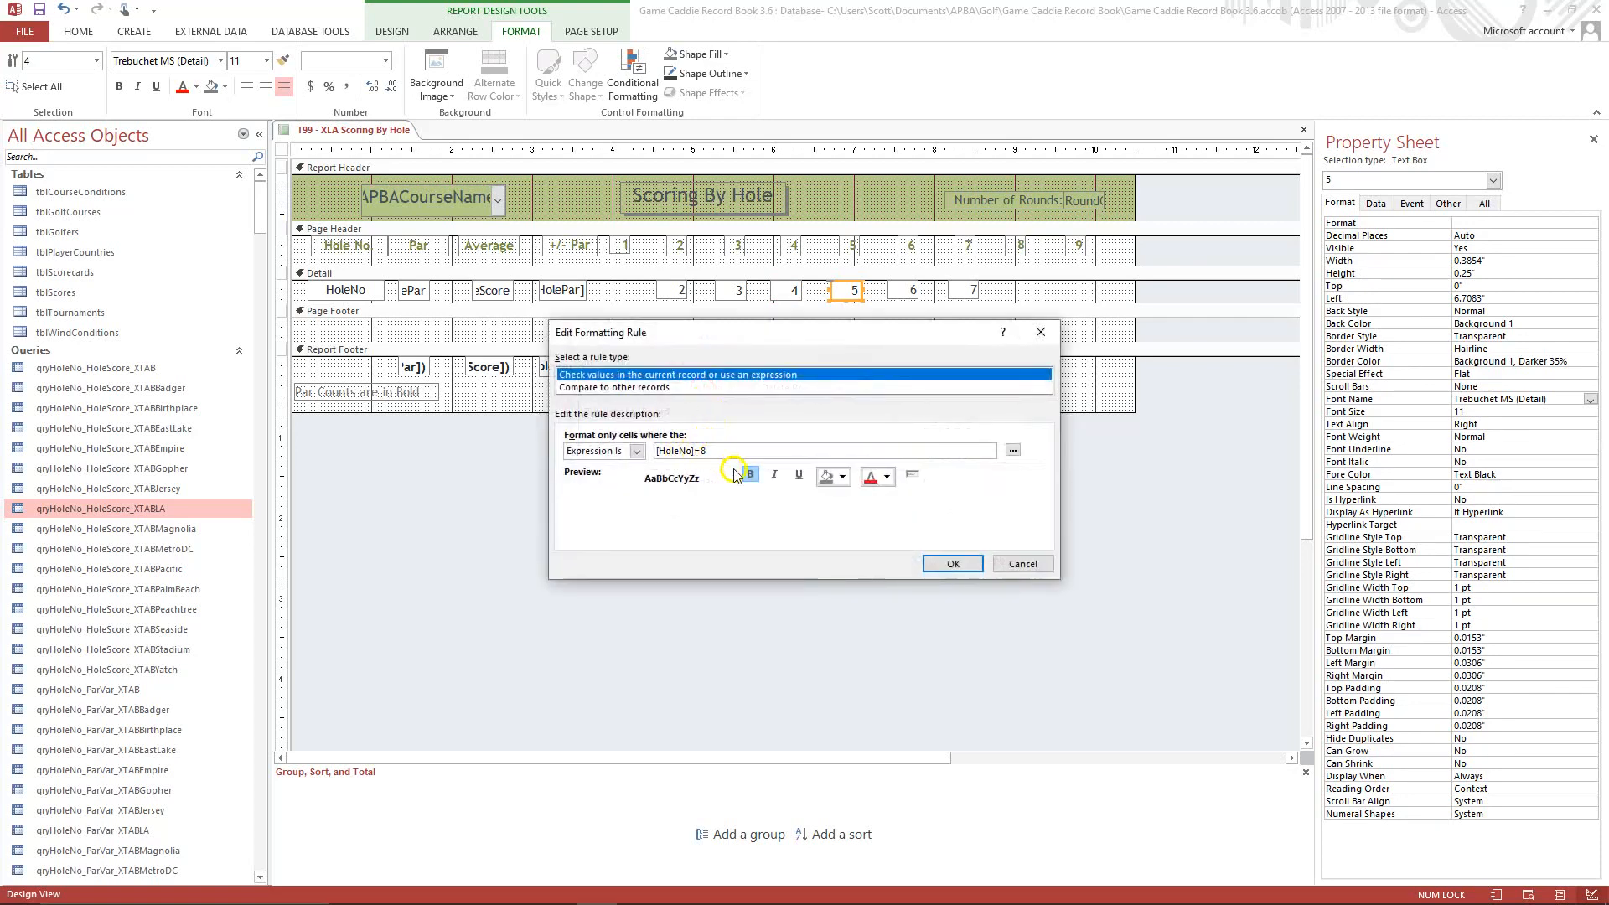
left_click(1014, 566)
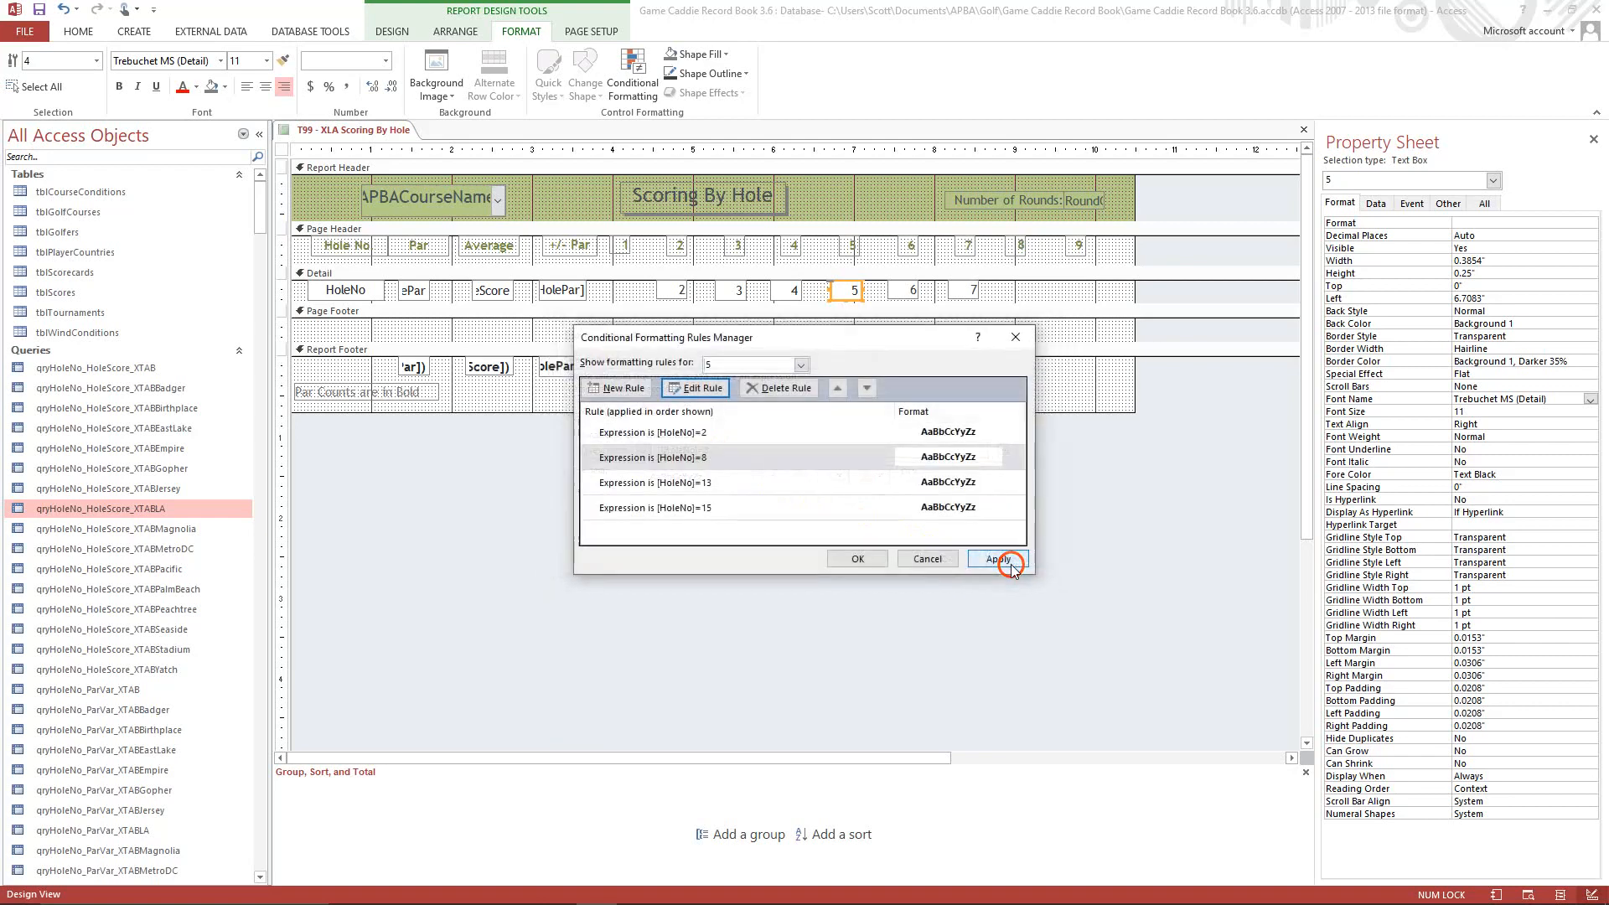
Add a conditional formatting rule to field 5 that applies bold when the expression [HoleNo]=1 is met.
left_click(617, 389)
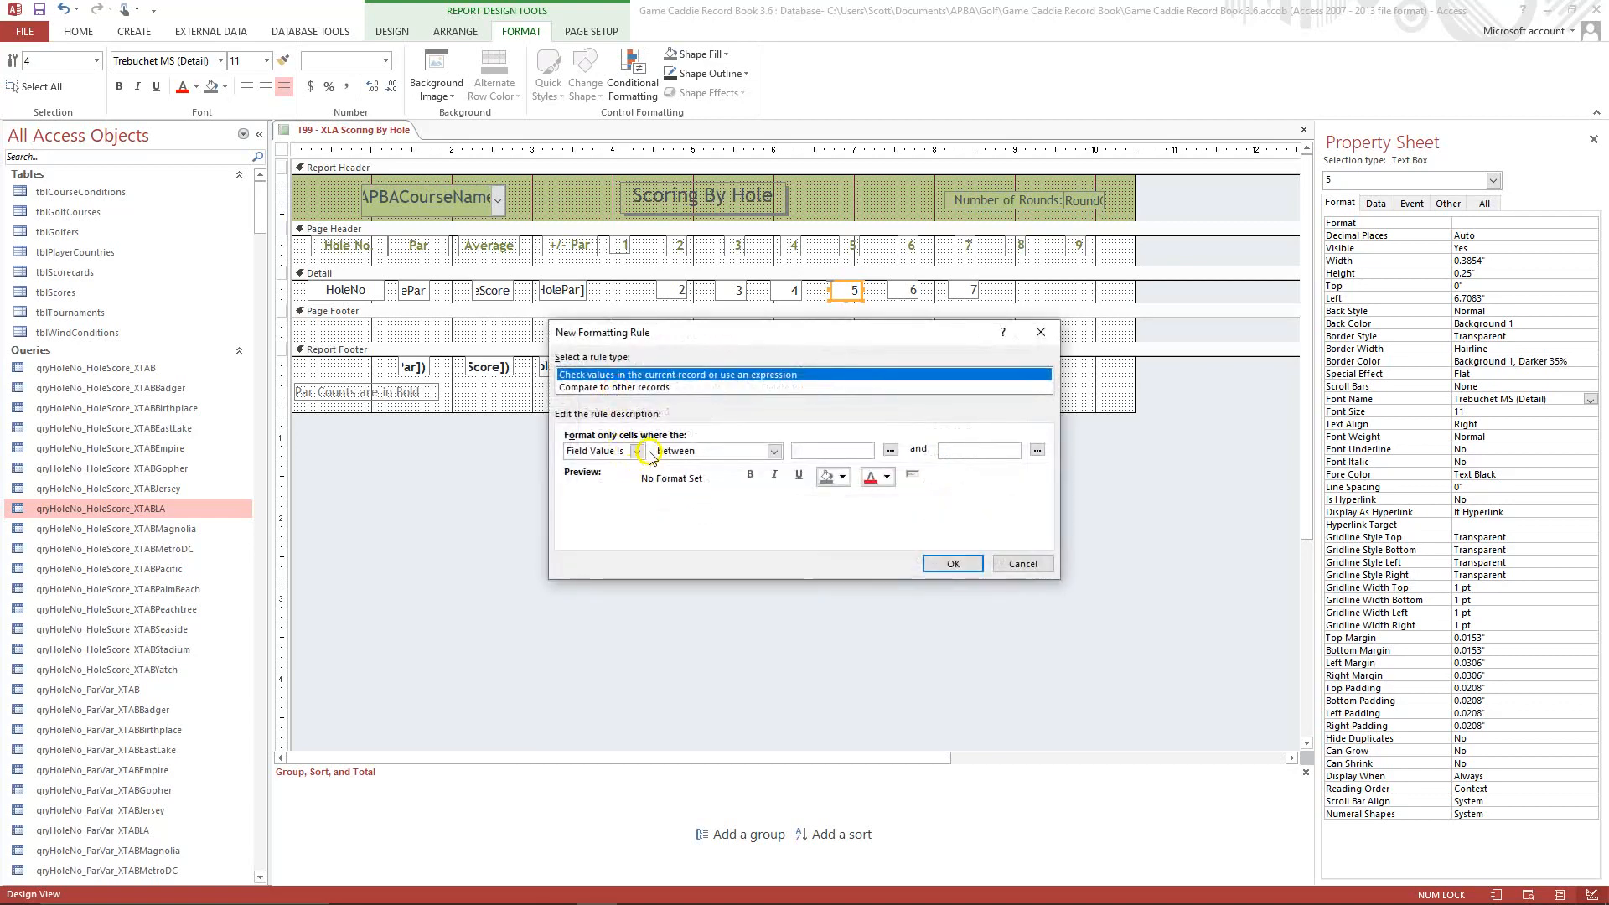
left_click(638, 452)
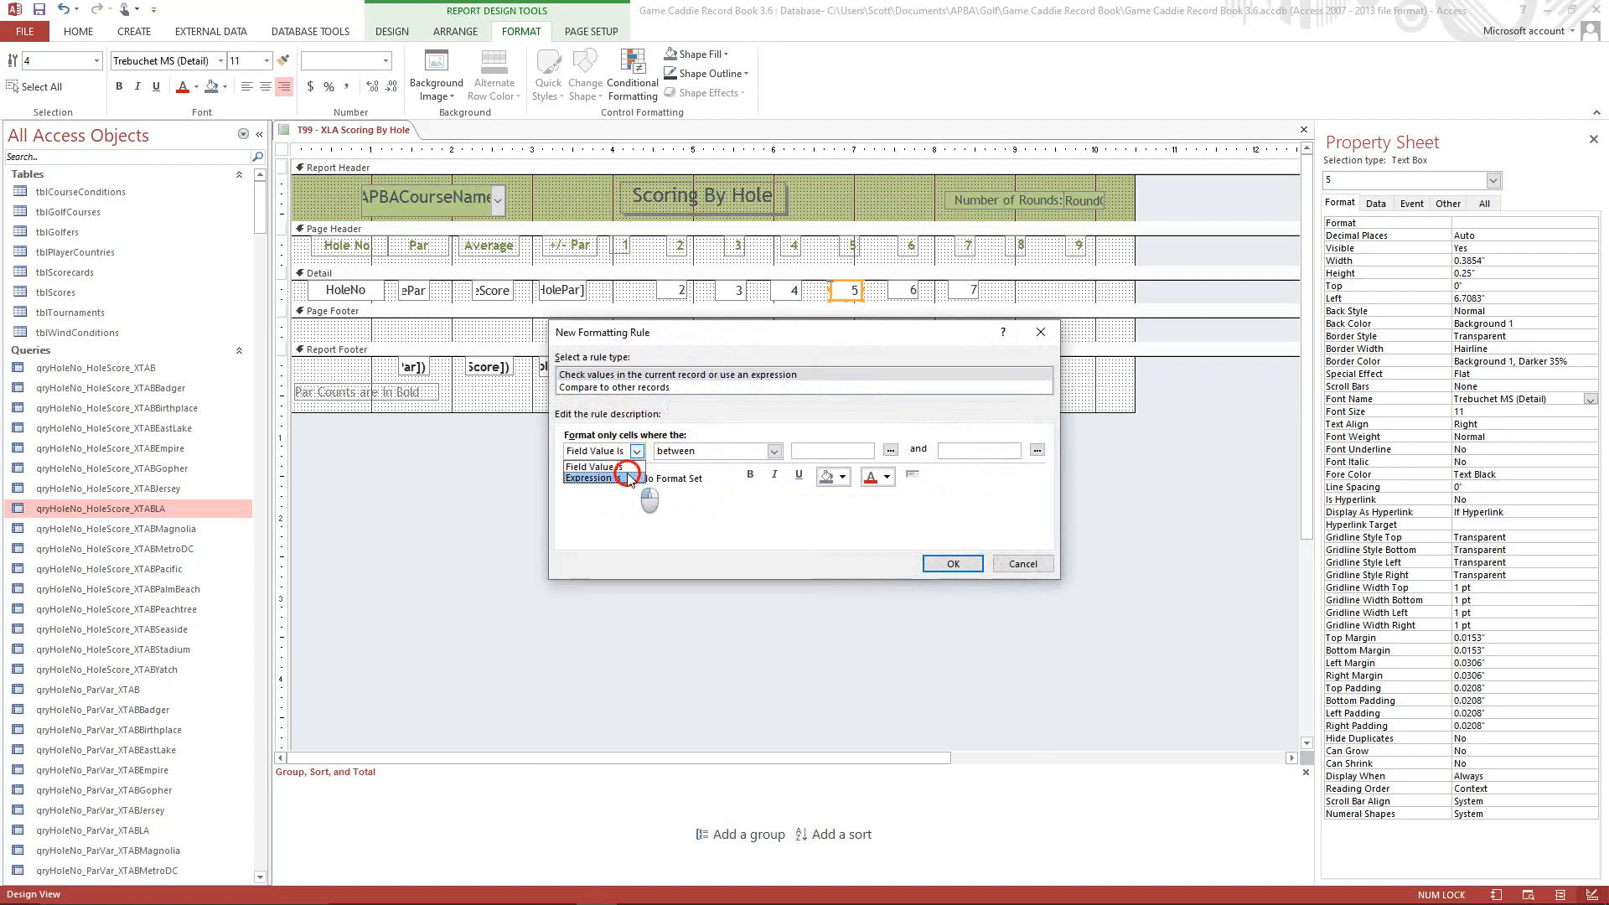
left_click(639, 480)
left_click(681, 452)
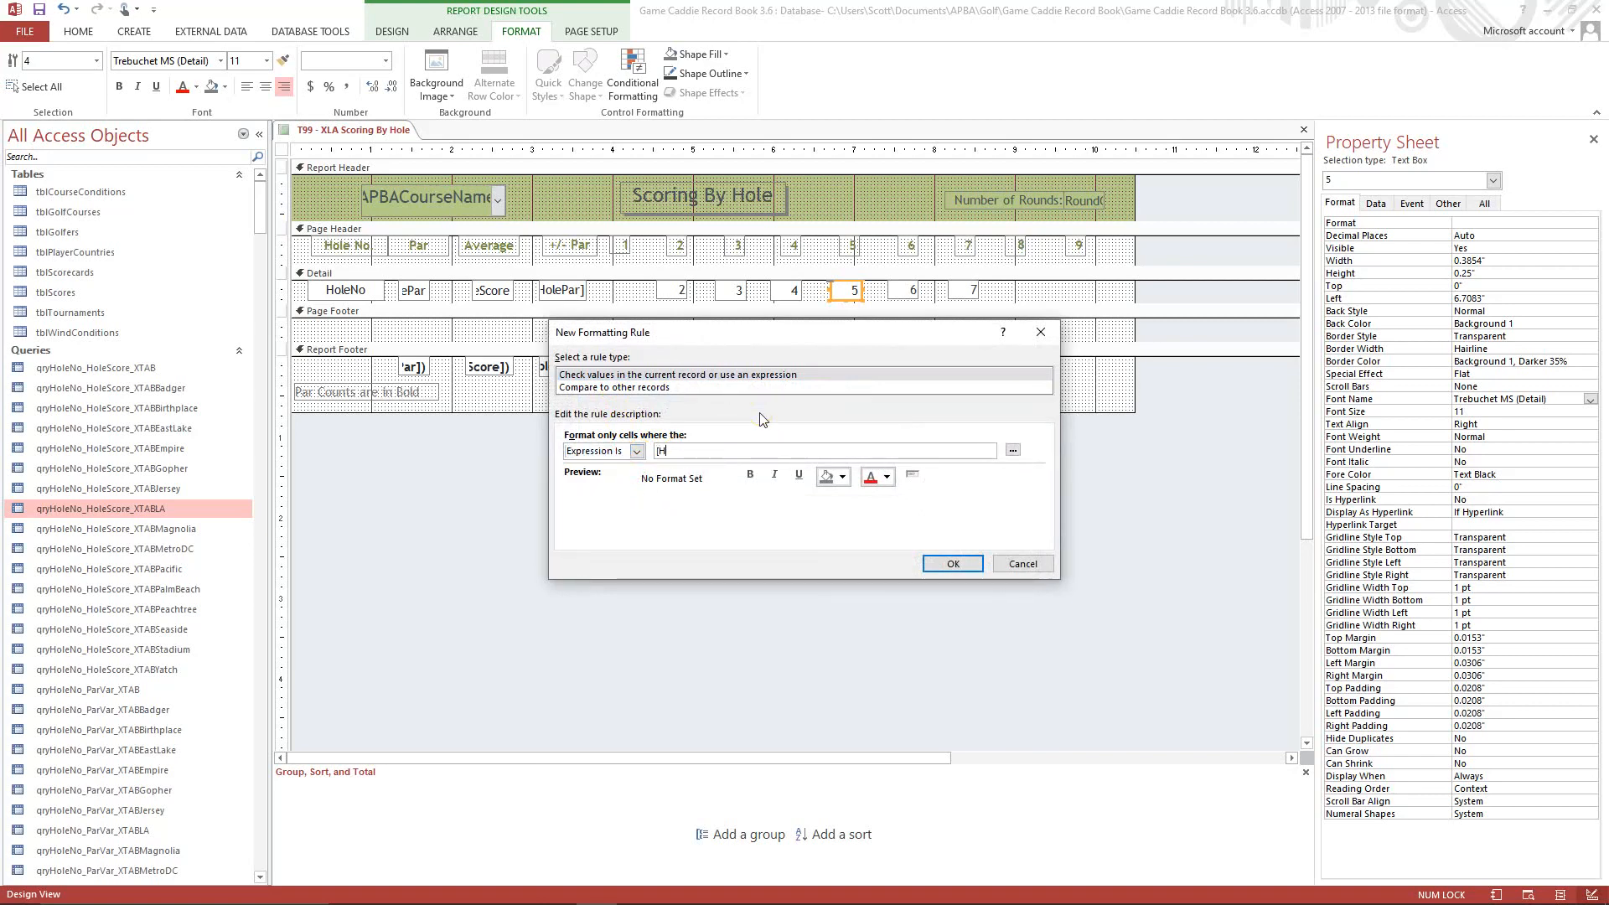
type("[HoleNo]=1")
left_click(752, 476)
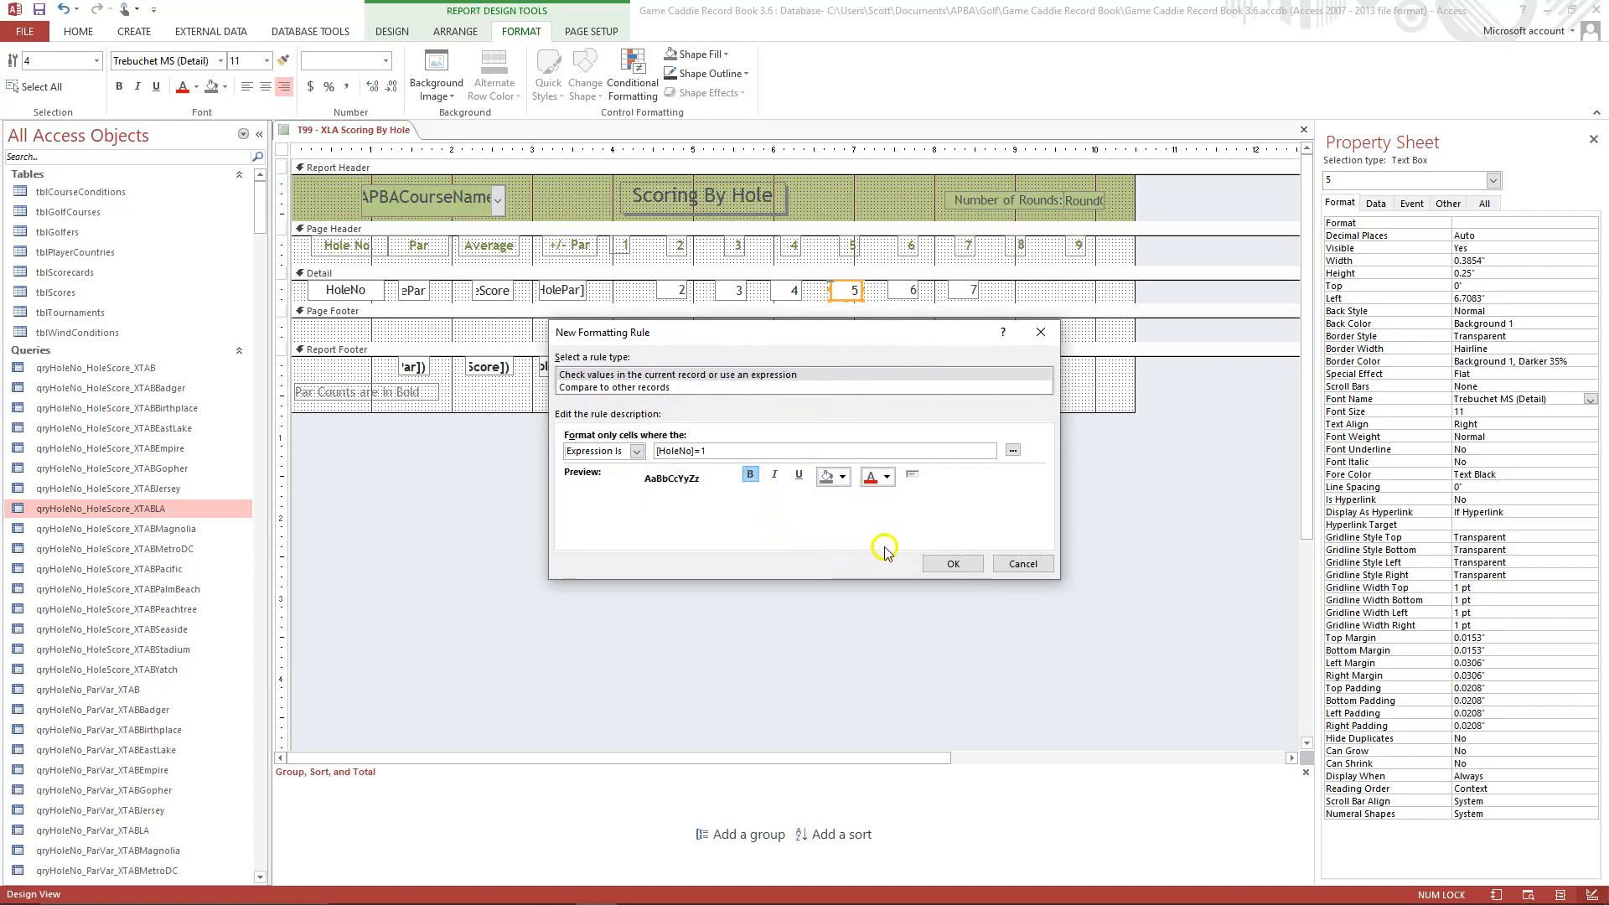
left_click(953, 564)
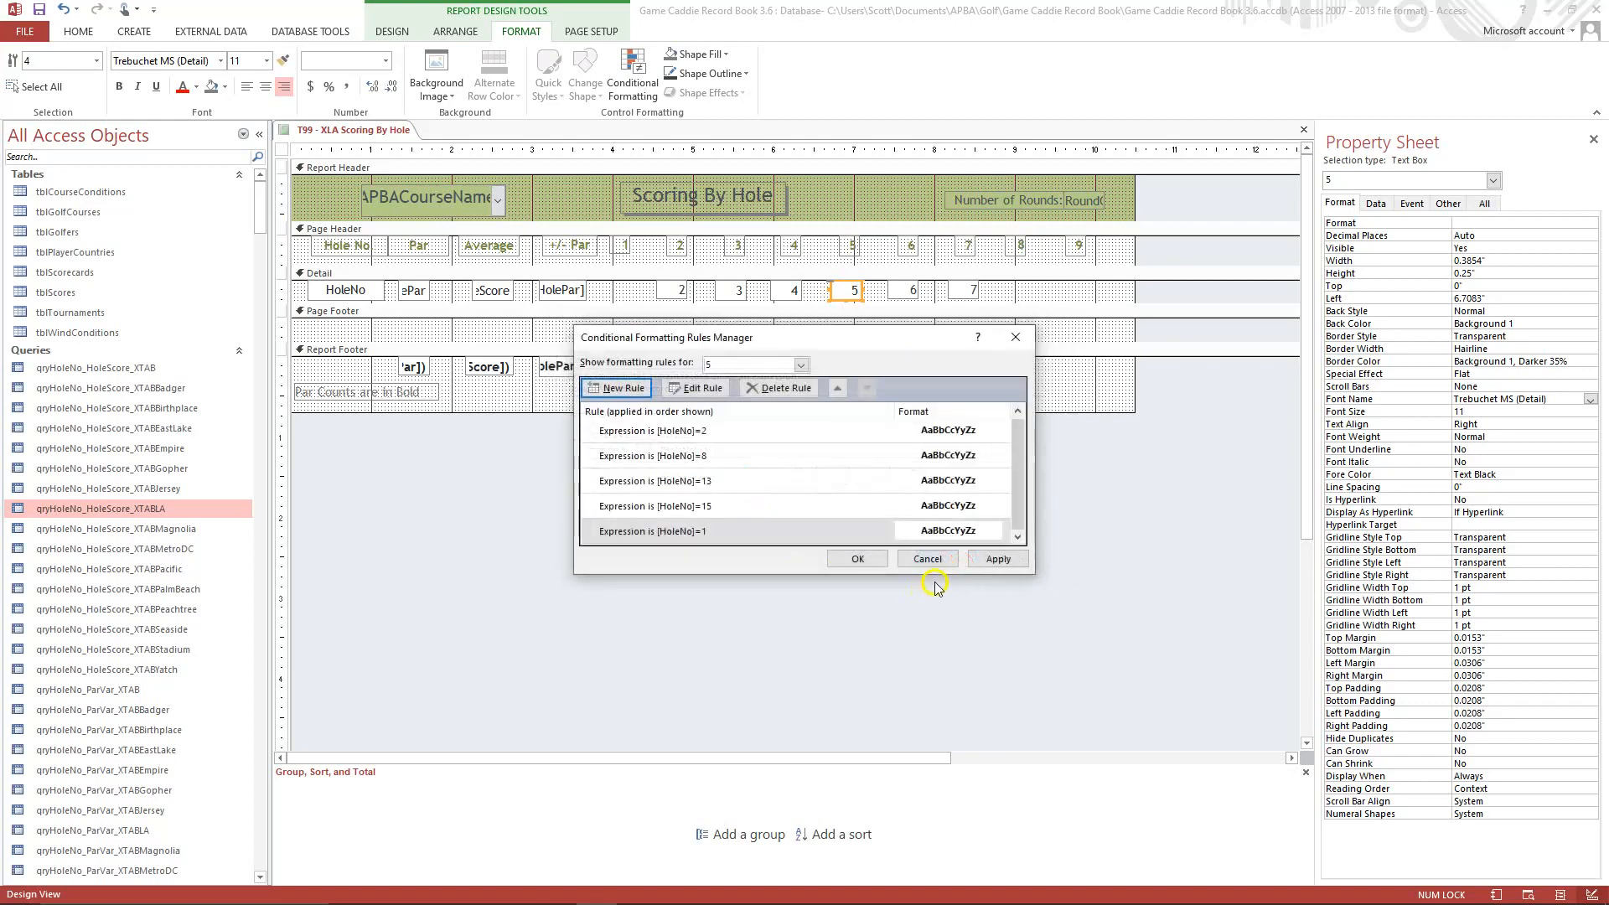
Move field 5's [HoleNo]=1 rule to the top of the rule order, apply it and close the rules manager.
left_click(736, 534)
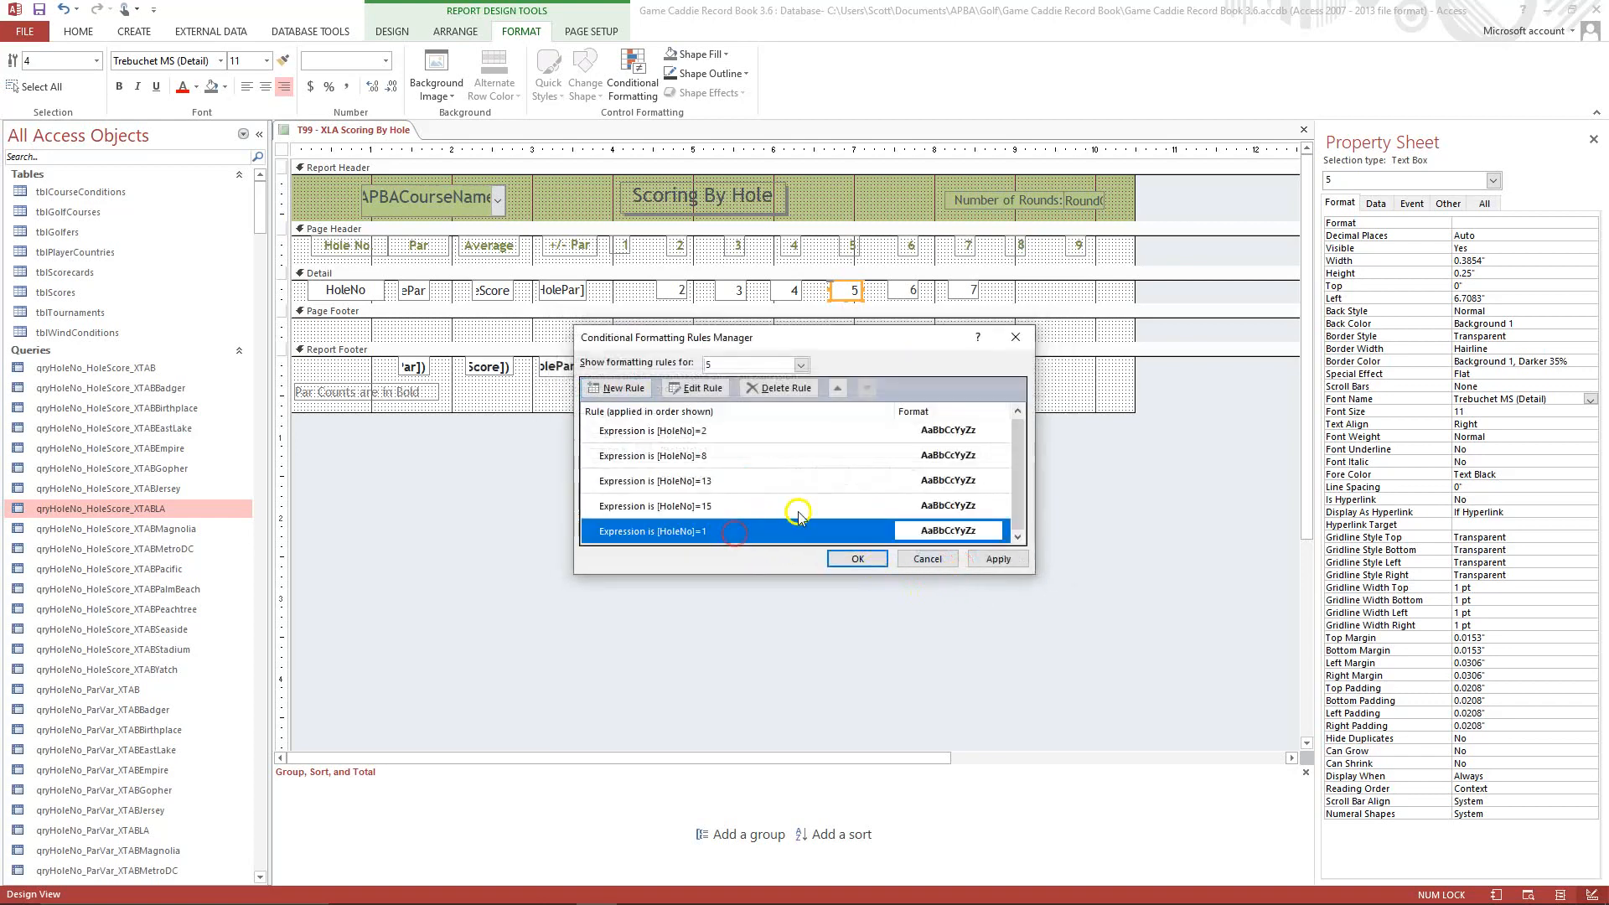
left_click(839, 387)
left_click(839, 387)
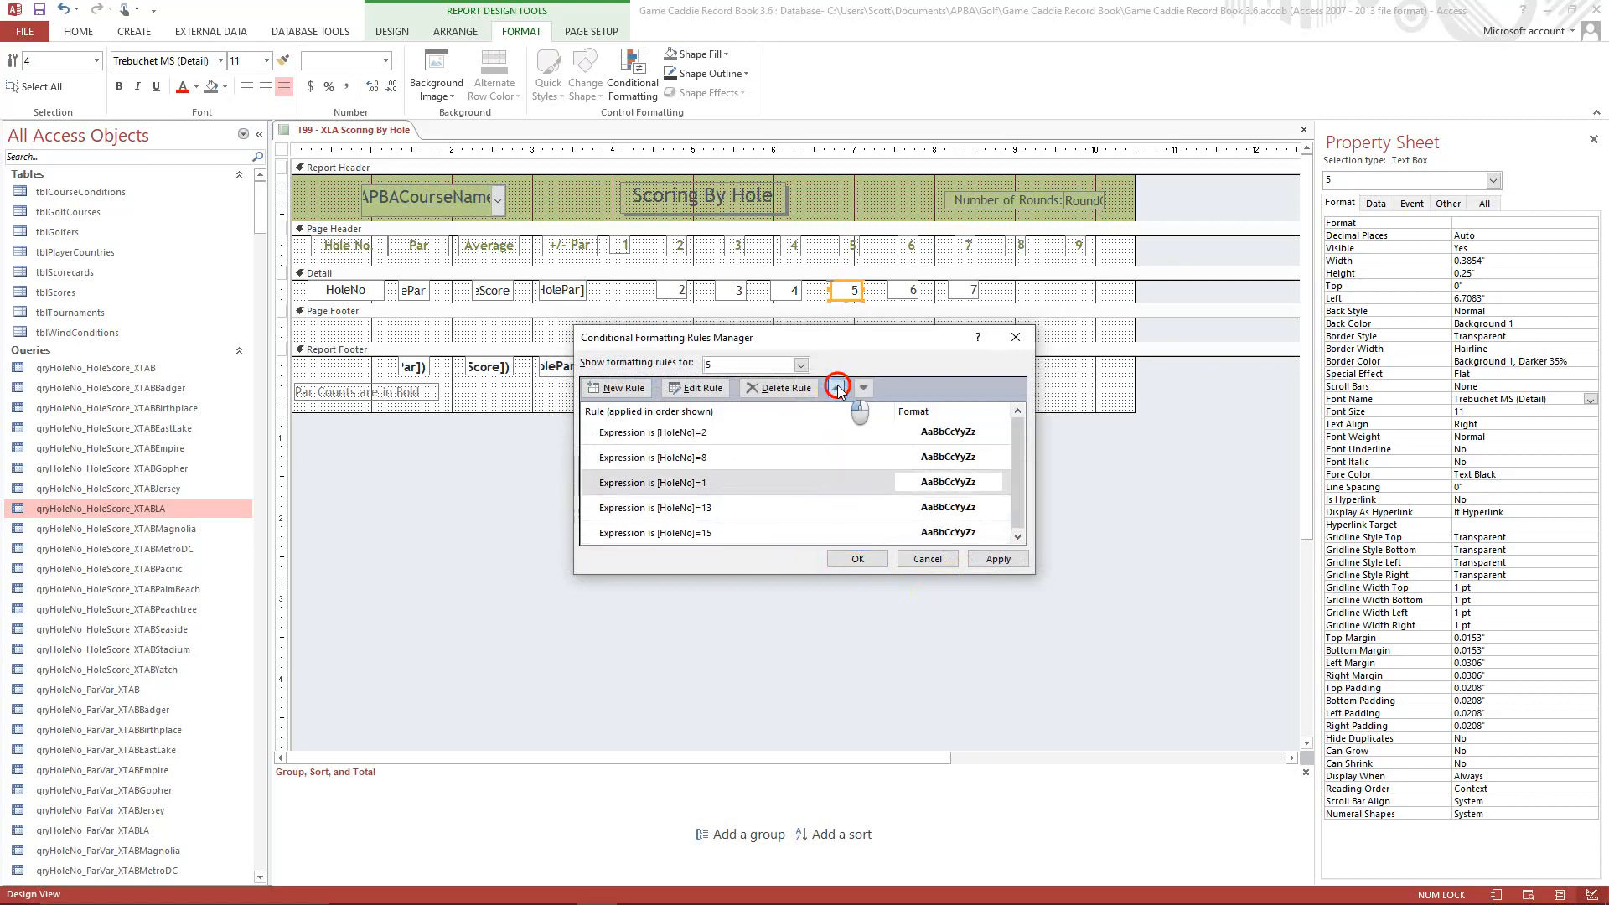
left_click(839, 387)
left_click(839, 388)
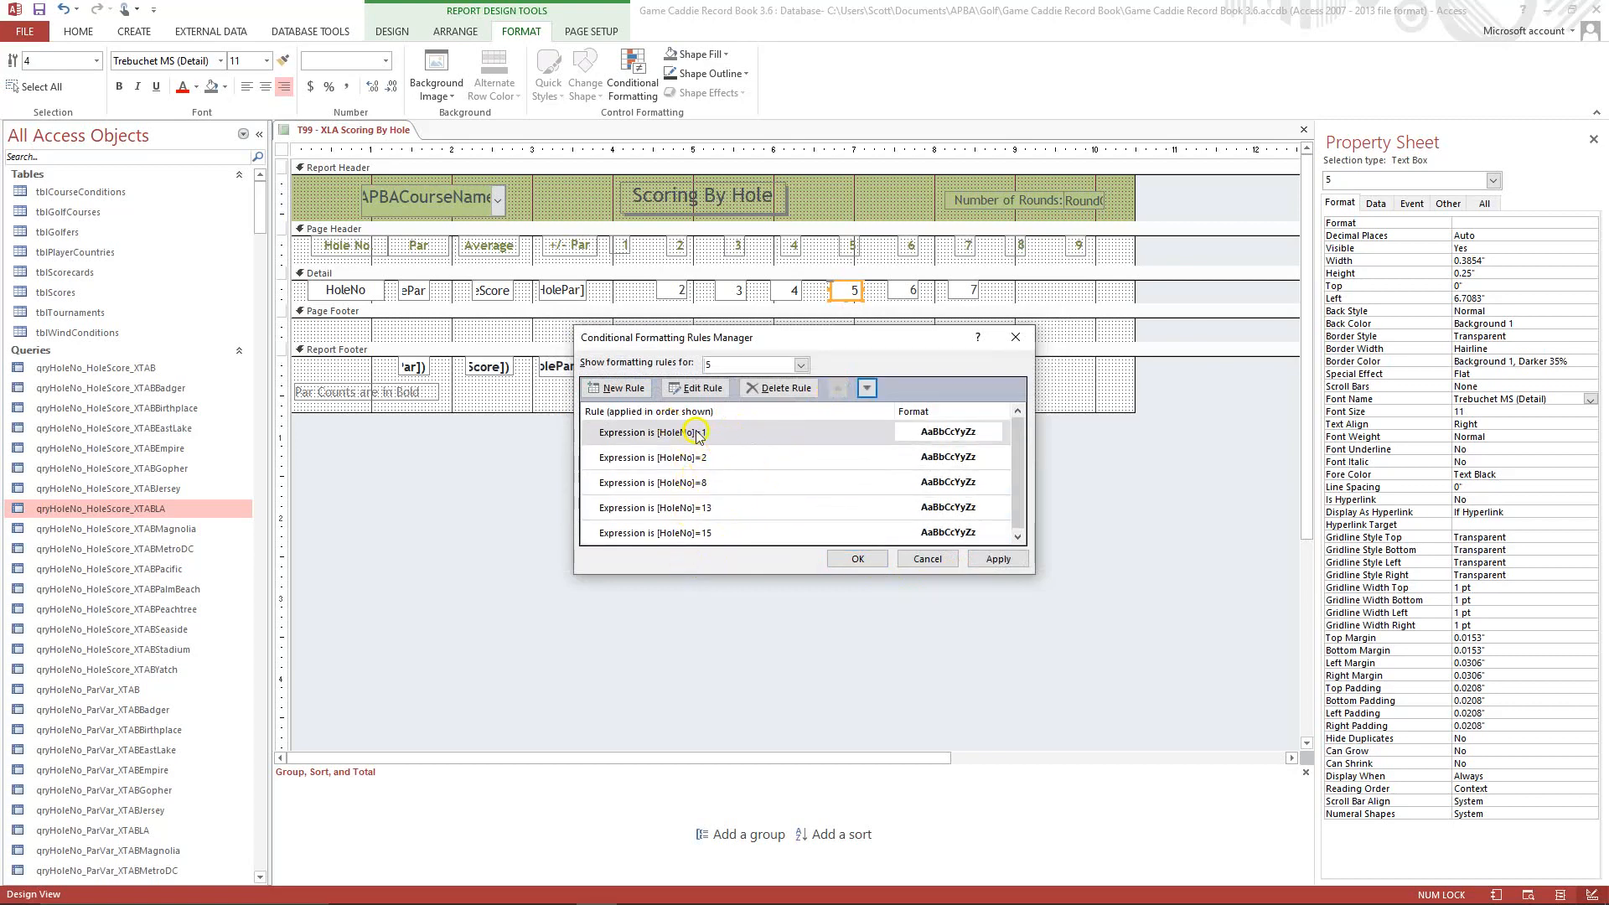
left_click(991, 559)
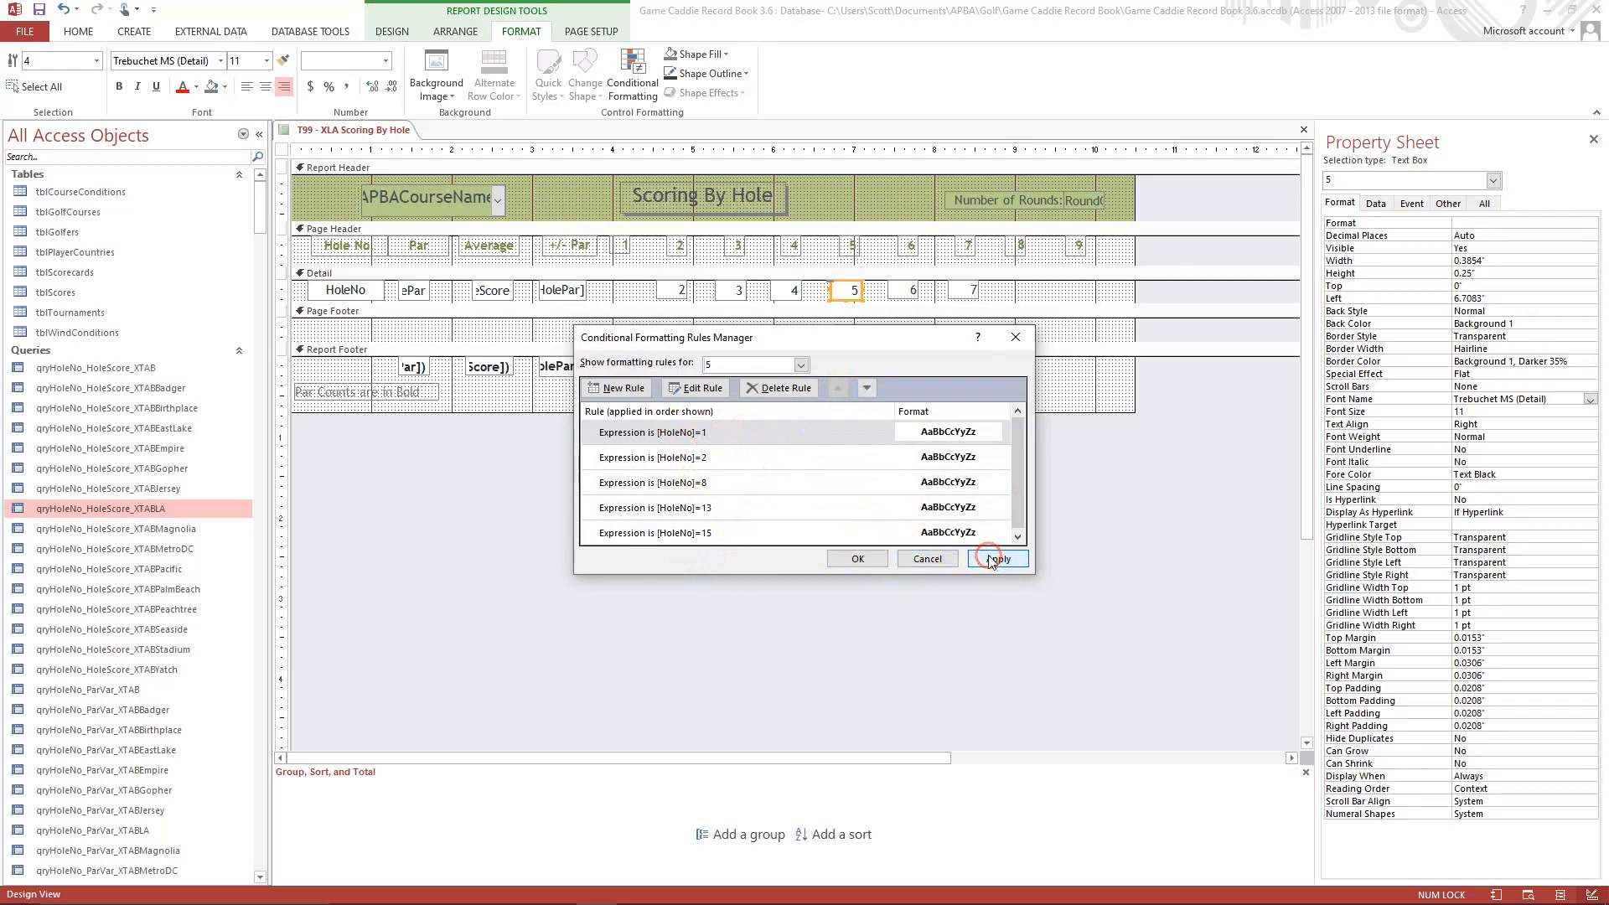
left_click(838, 559)
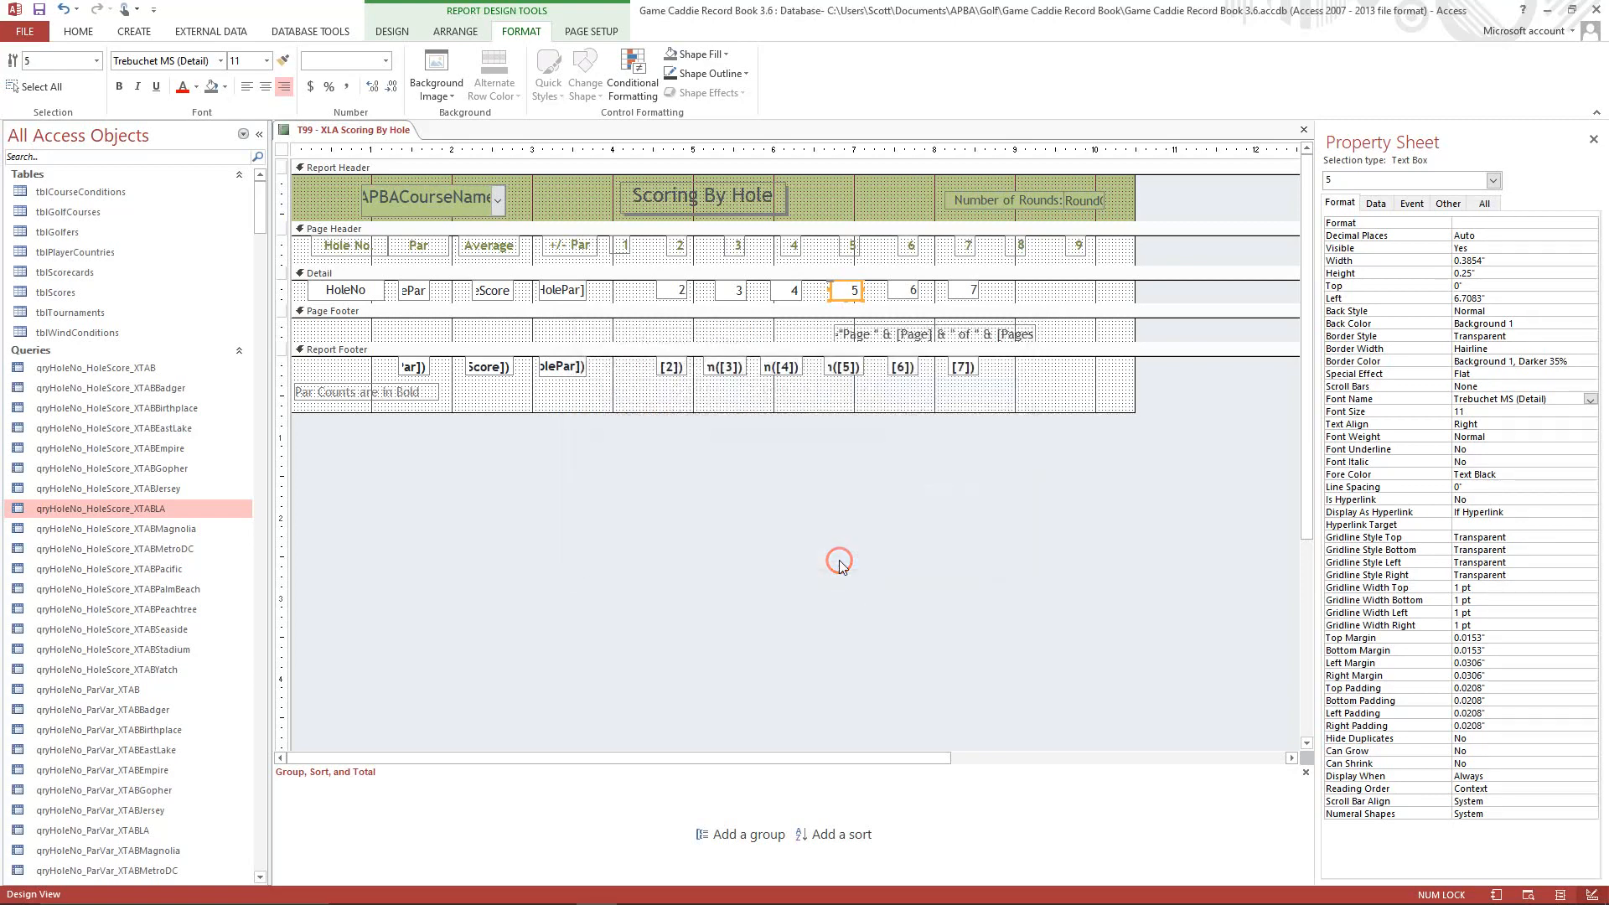
Check the T99 - XLA Scoring By Hole report in Print Preview and close it, saving its design changes.
left_click(74, 37)
left_click(20, 84)
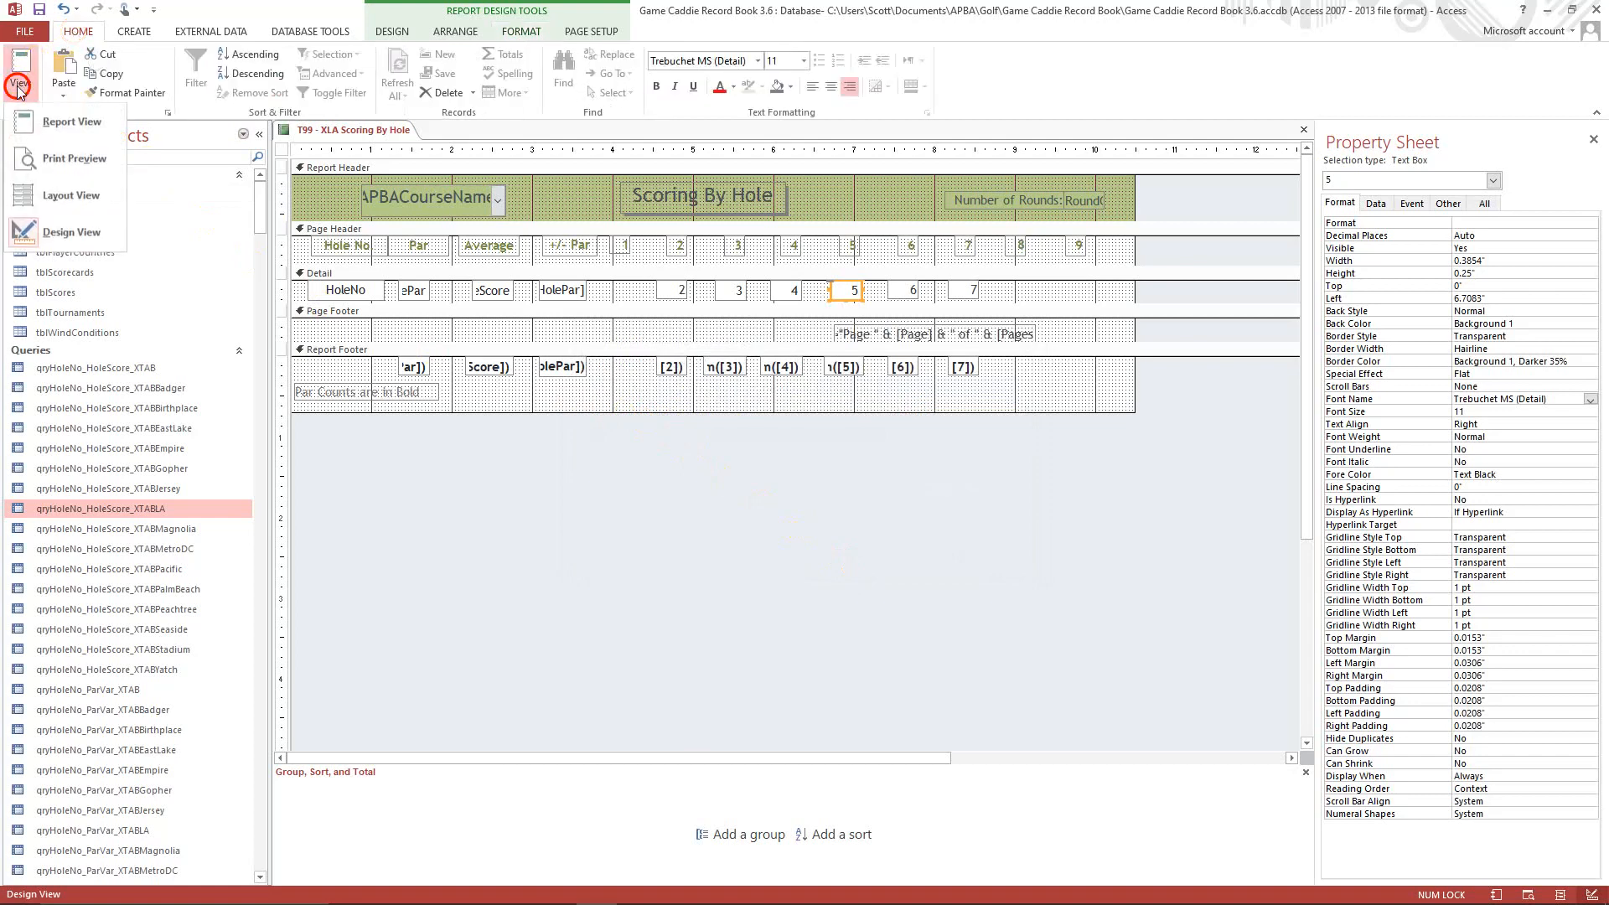
left_click(65, 166)
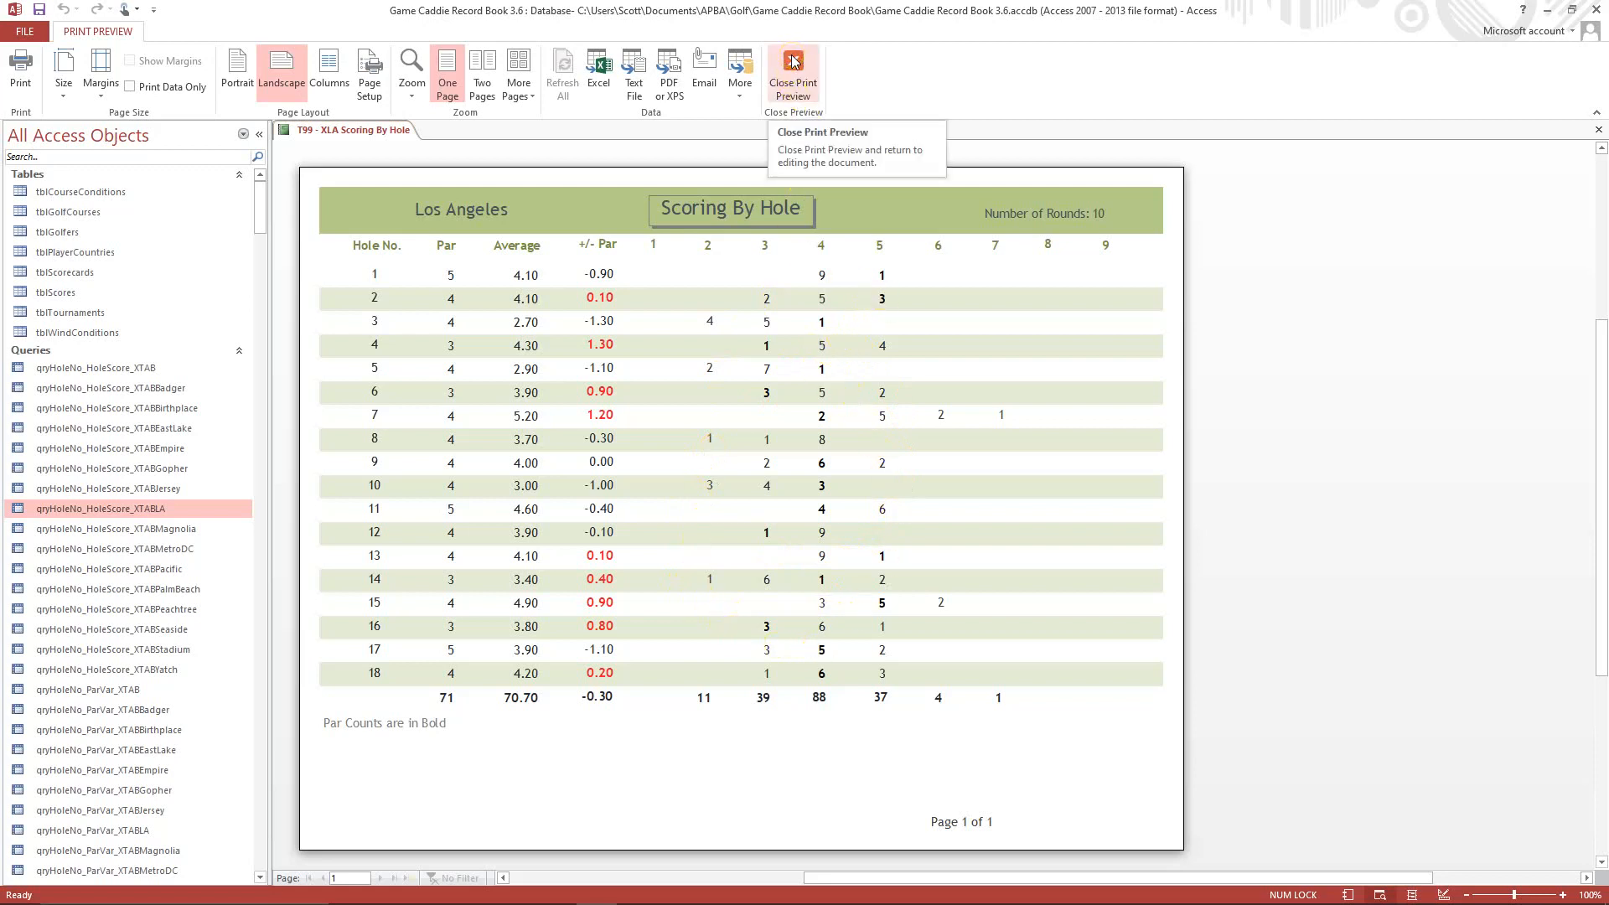
left_click(1599, 132)
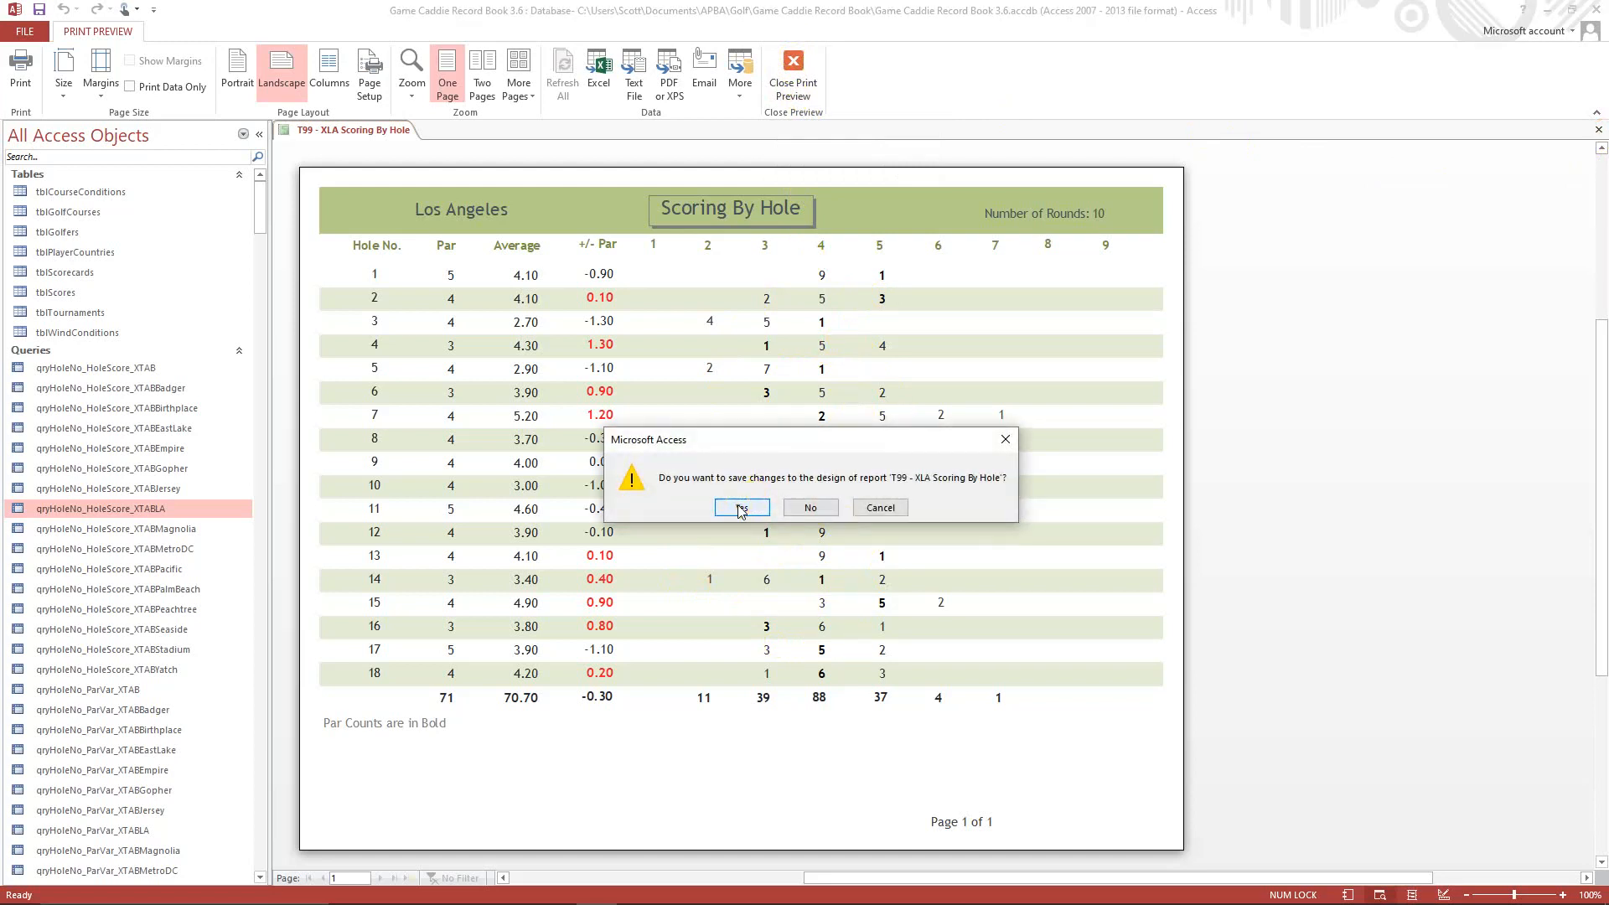
left_click(742, 509)
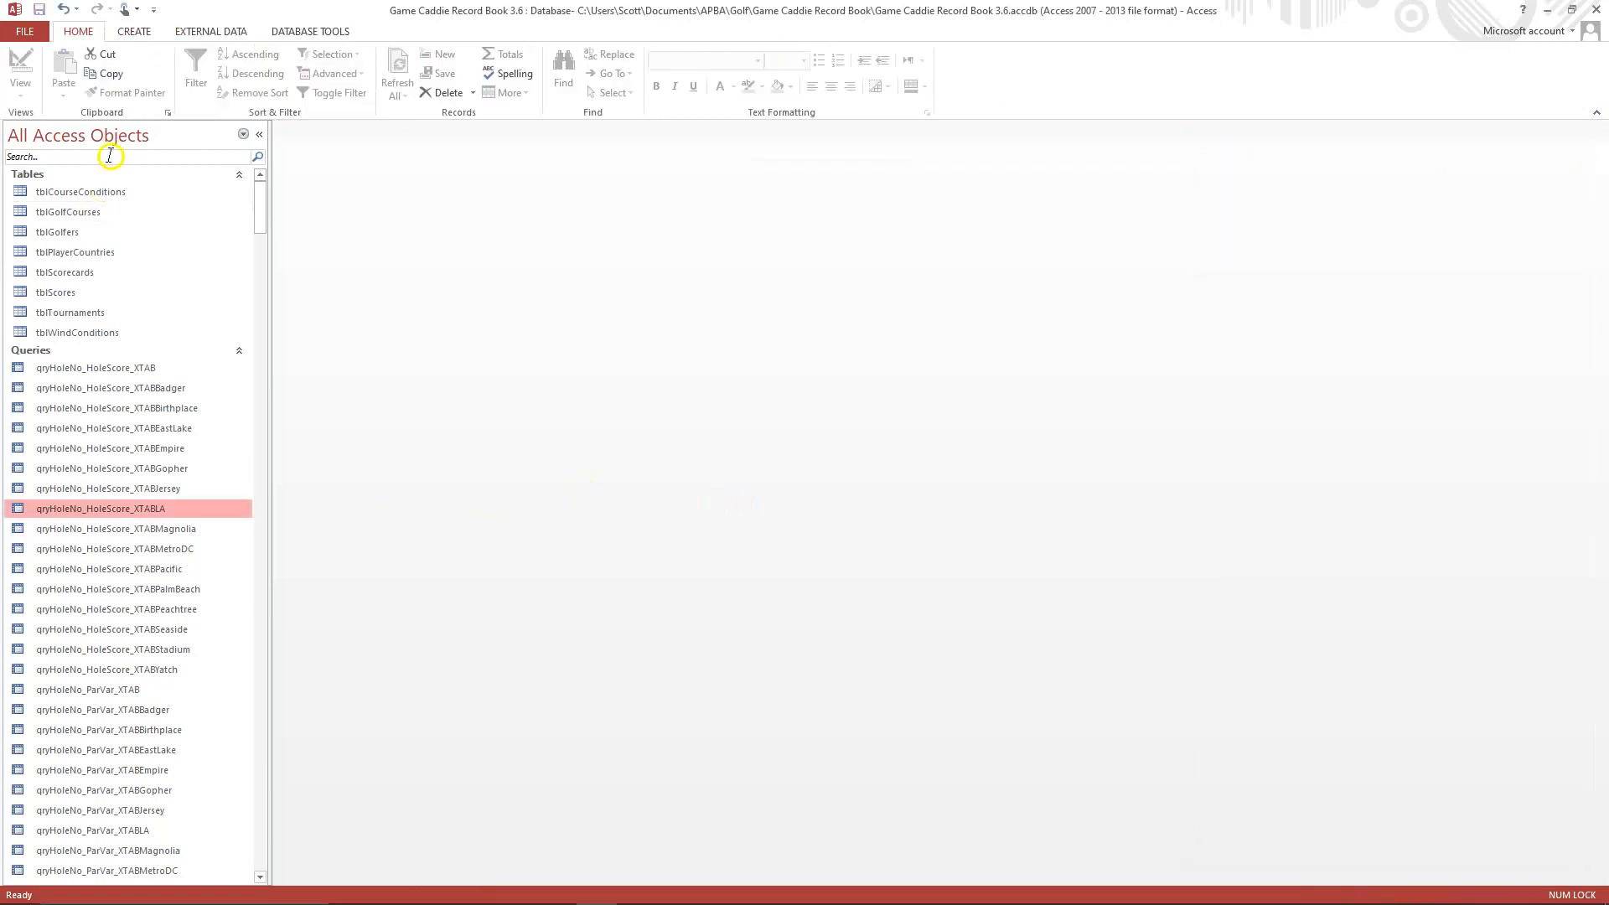
Duplicate the T99 - XMagnolia SS% Rankings report under the name T99 - XLA SS% Rankings.
left_click_drag(259, 223, 294, 693)
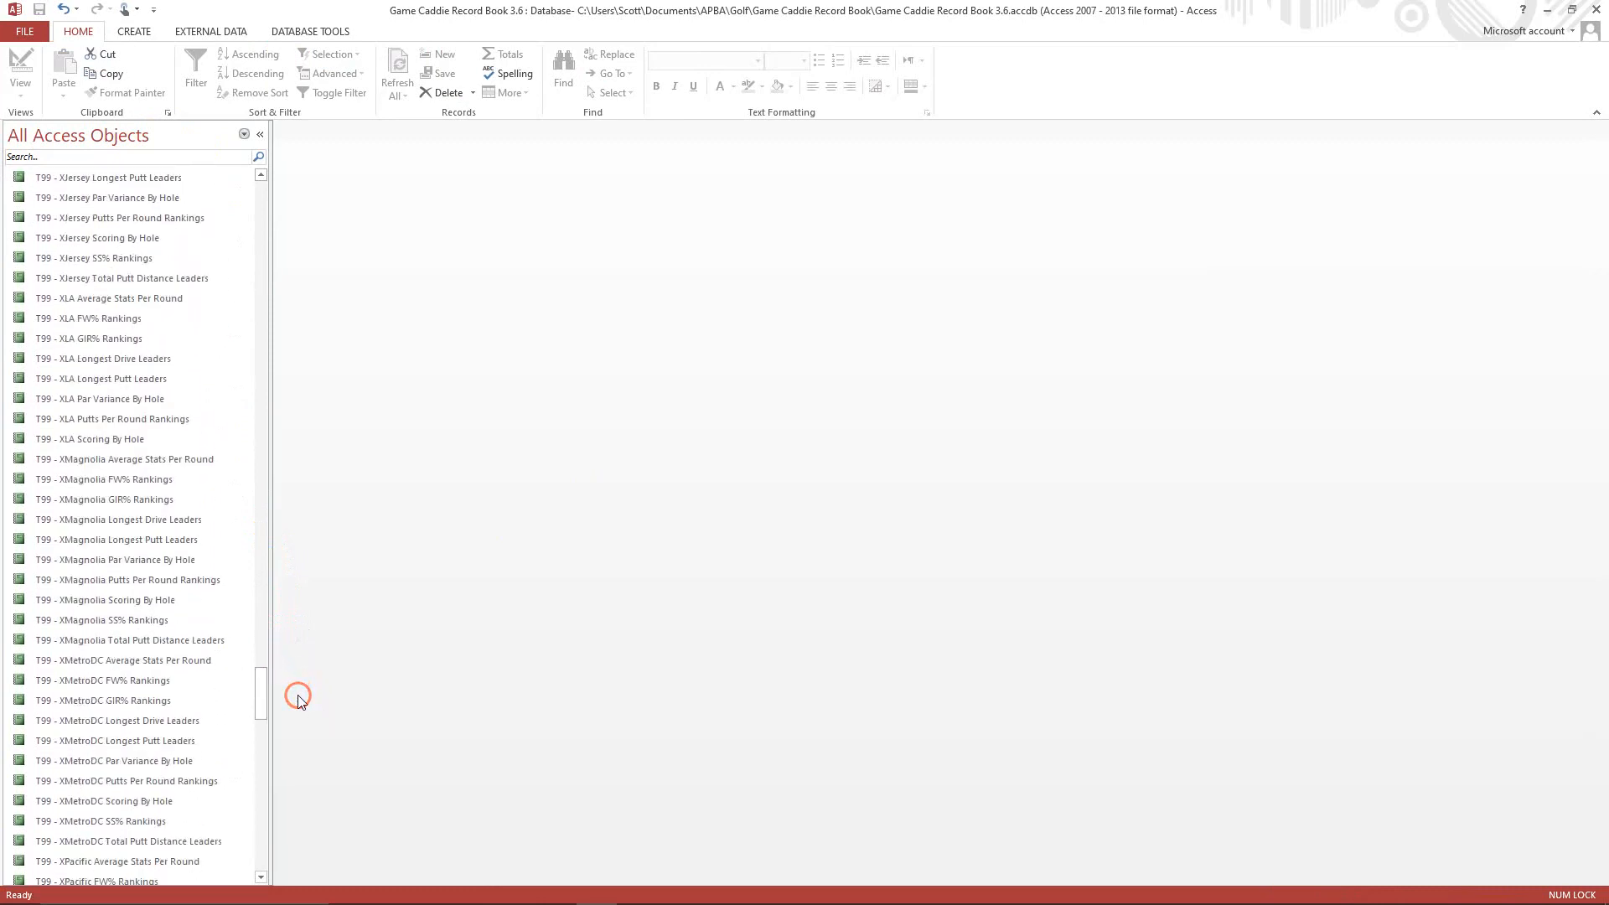
right_click(141, 627)
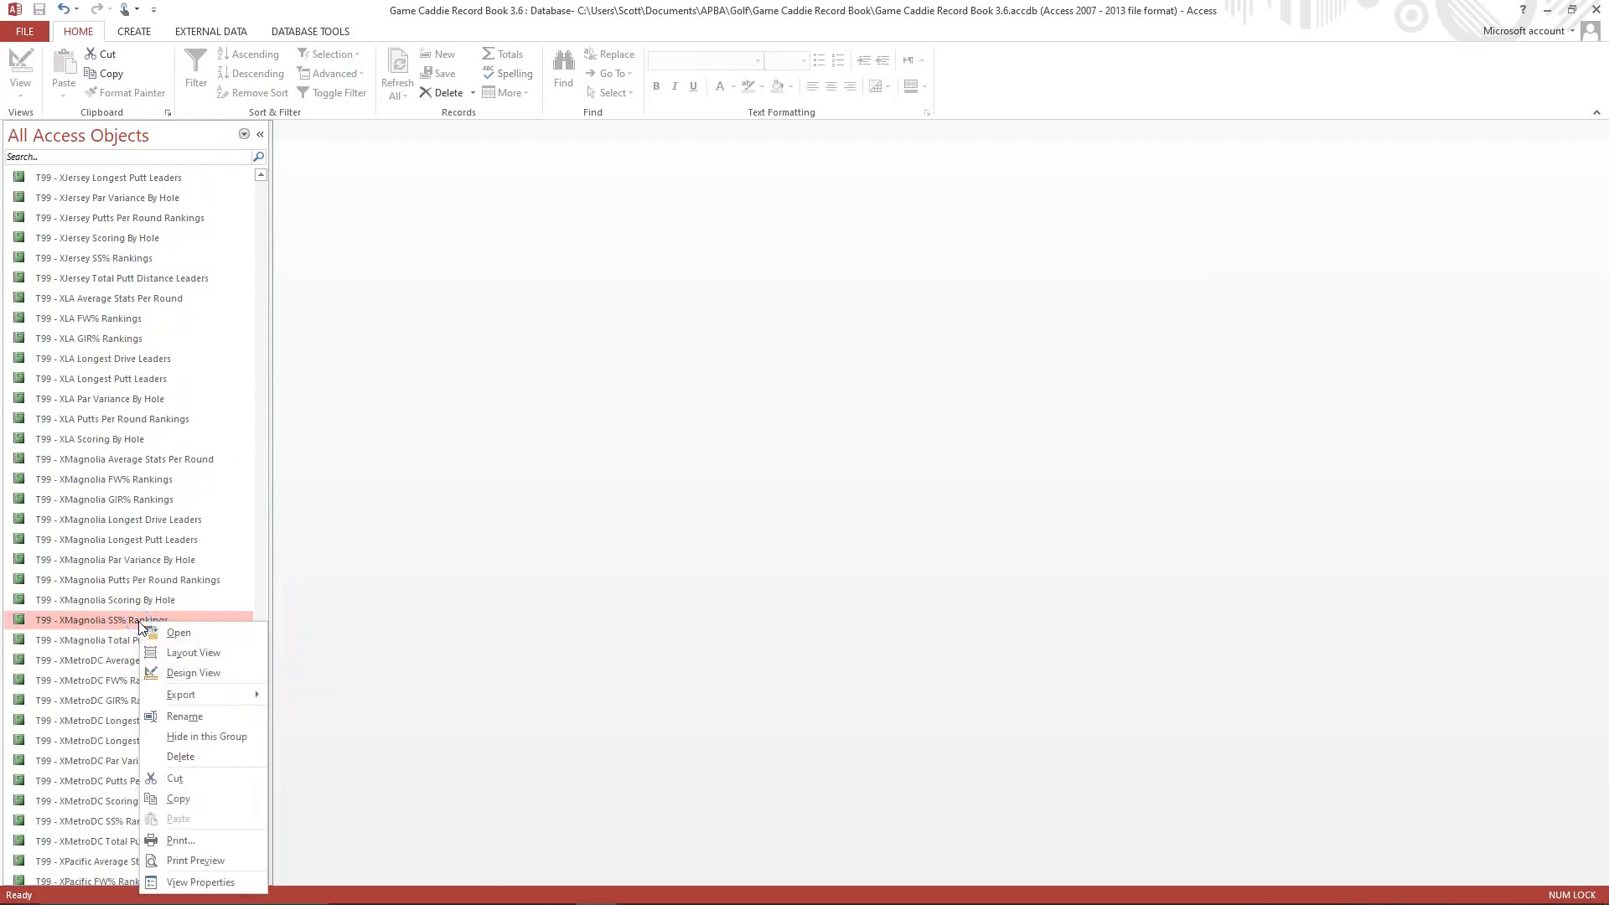
left_click(199, 798)
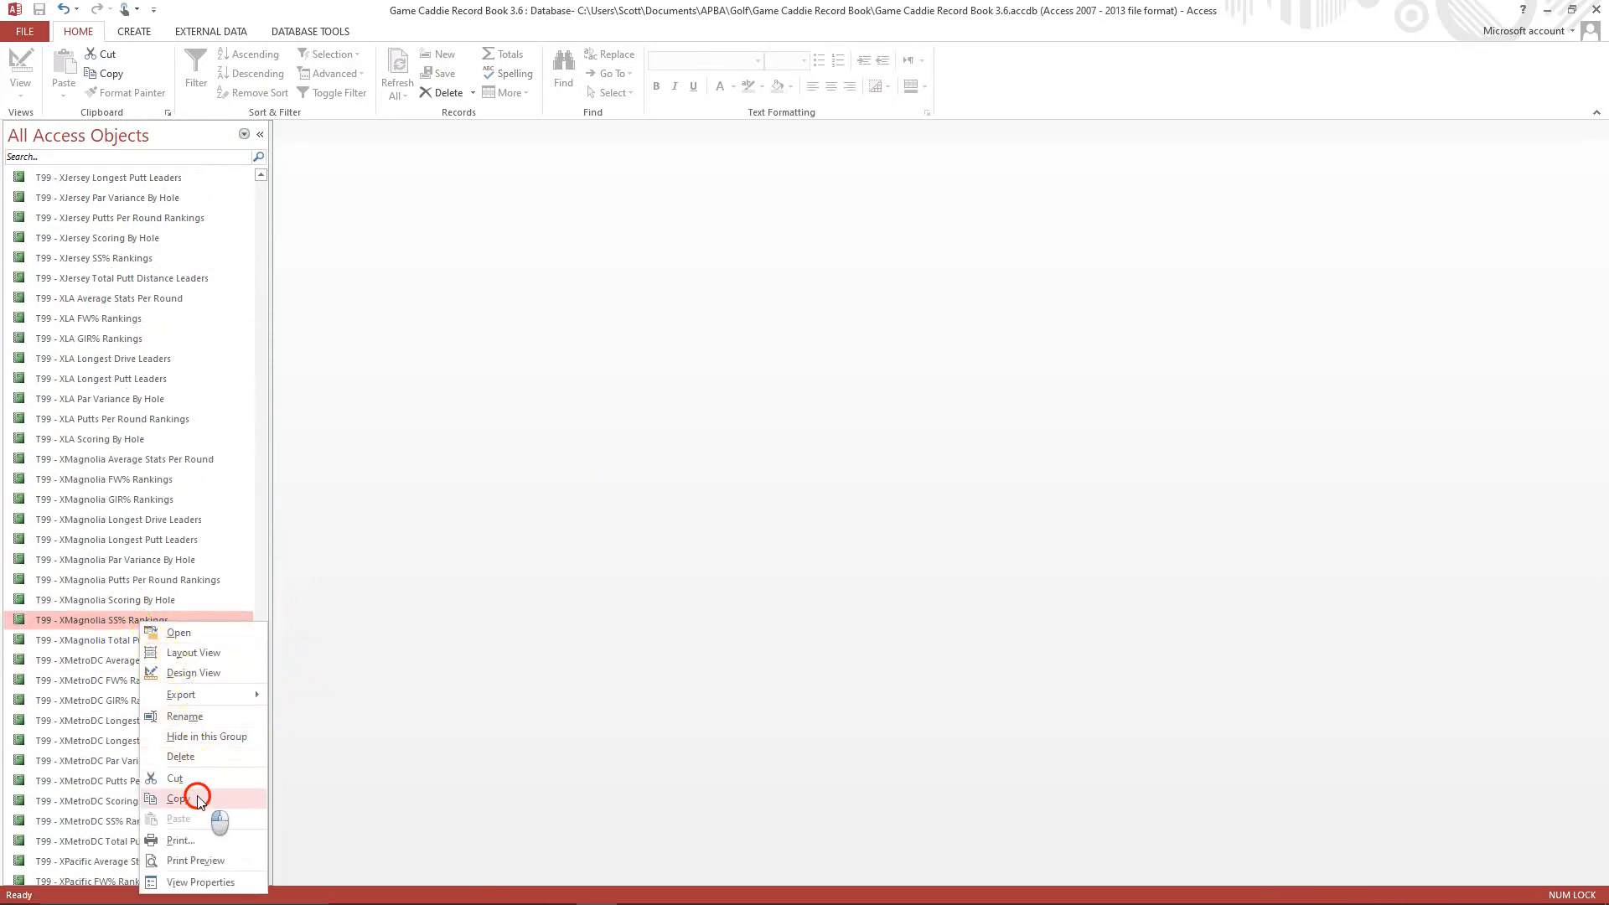
right_click(165, 700)
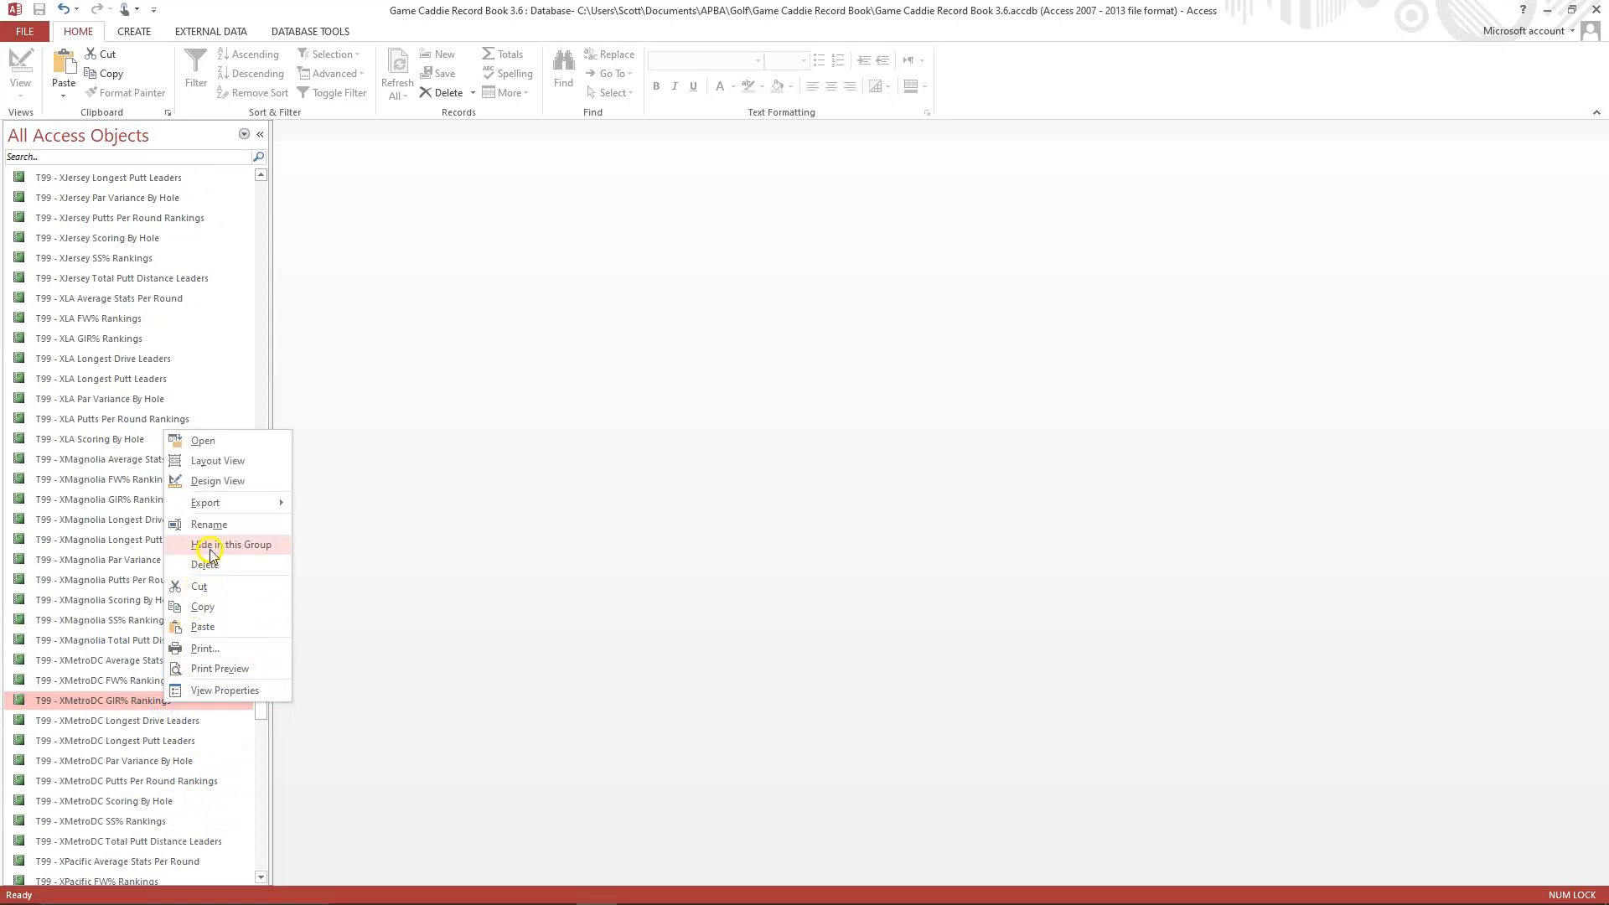
left_click(204, 628)
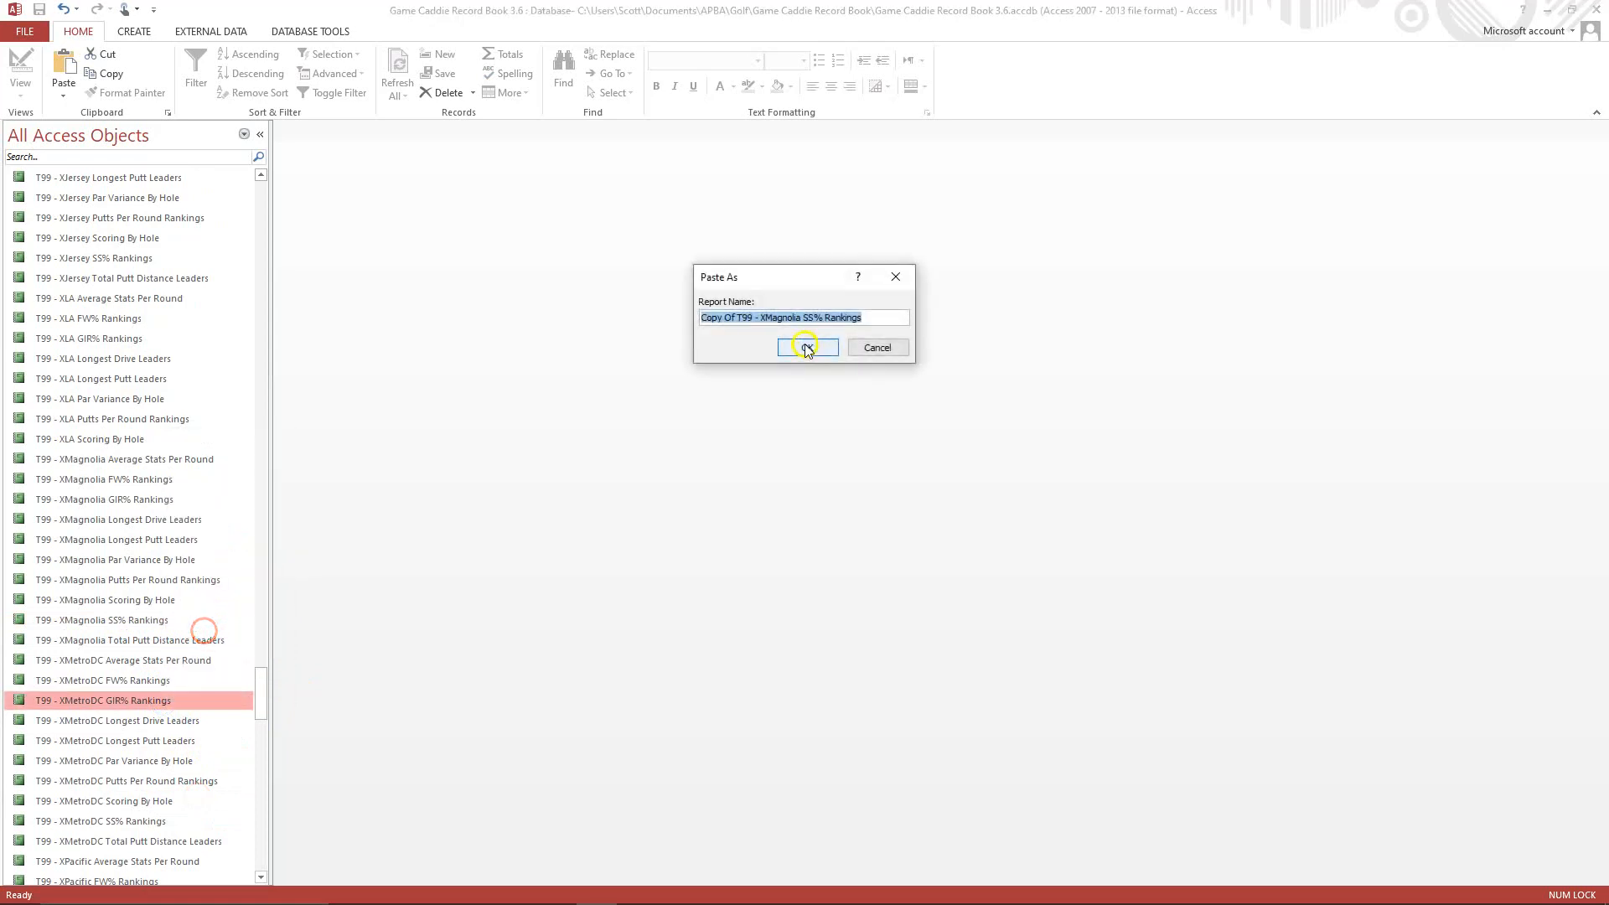
left_click(738, 321)
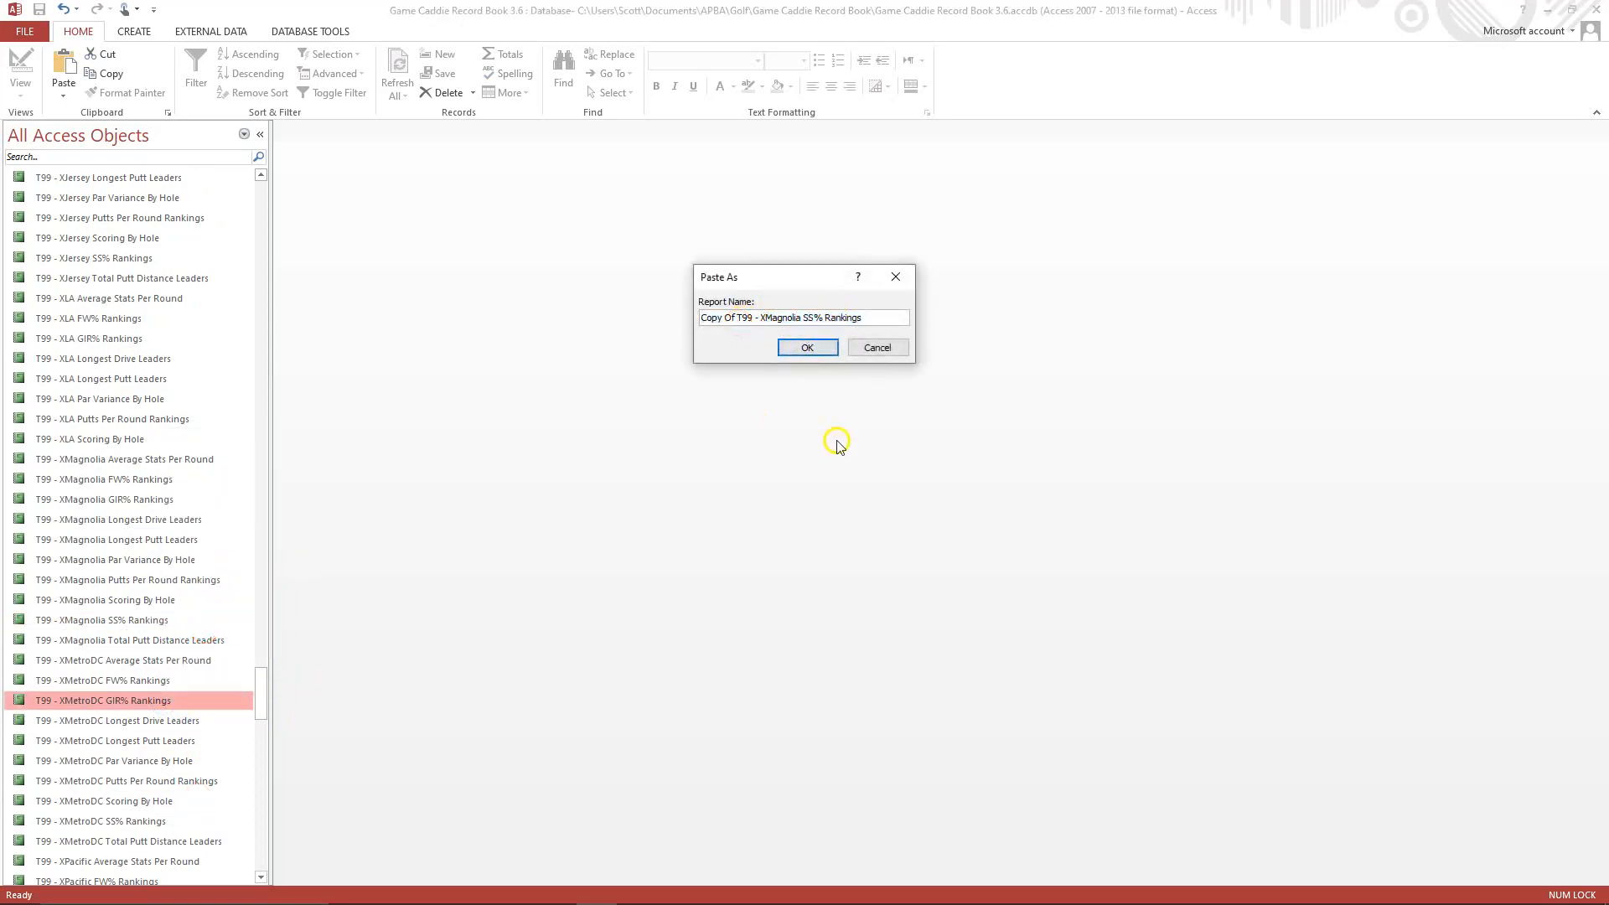
key("BackSpace")
key("BackSpace")
key("BackSpace")
key("BackSpace")
key("BackSpace")
key("BackSpace")
key("BackSpace")
key("BackSpace")
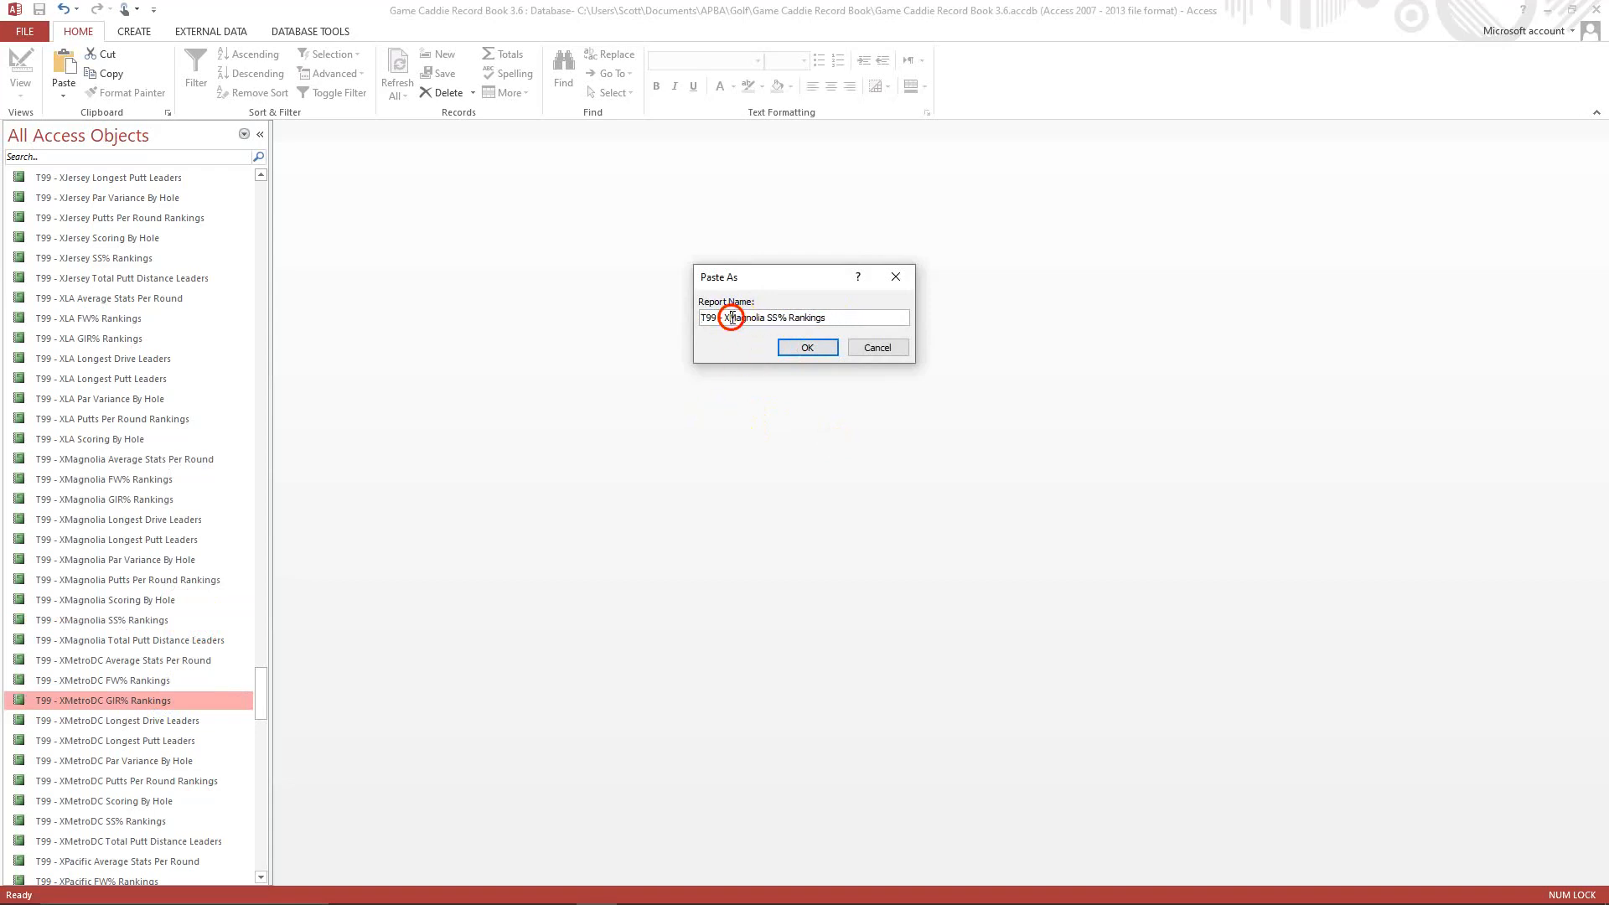
key("Delete")
key("Delete")
key("Delete")
left_click(782, 349)
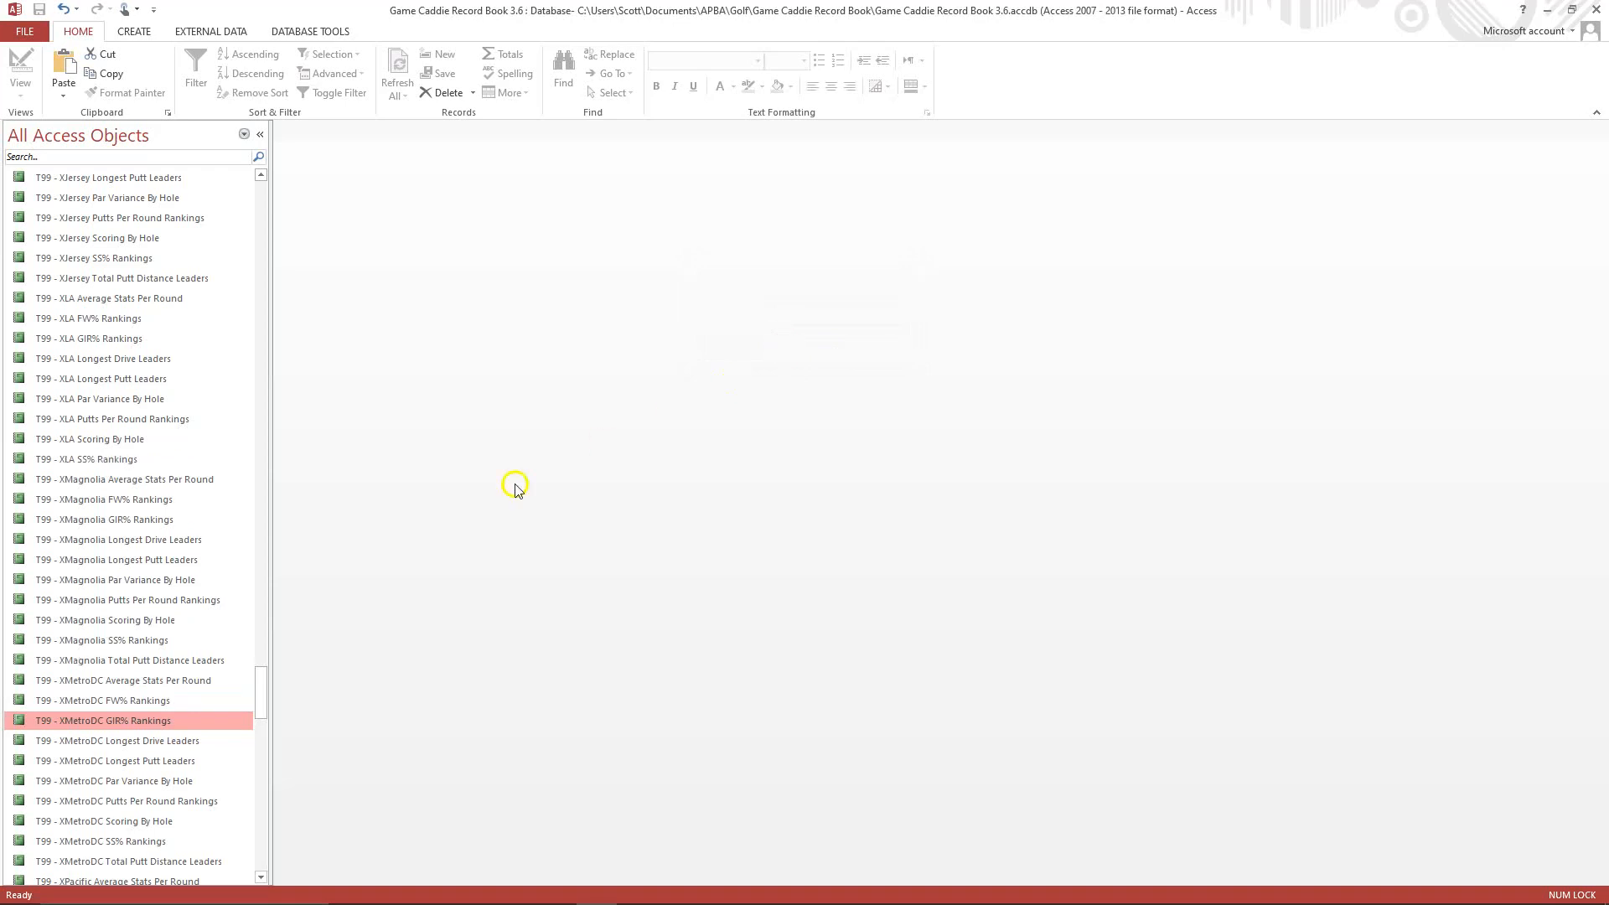
Open the T99 - XLA SS% Rankings report in Design View and change the Magnolia header label to Los Angeles.
right_click(120, 459)
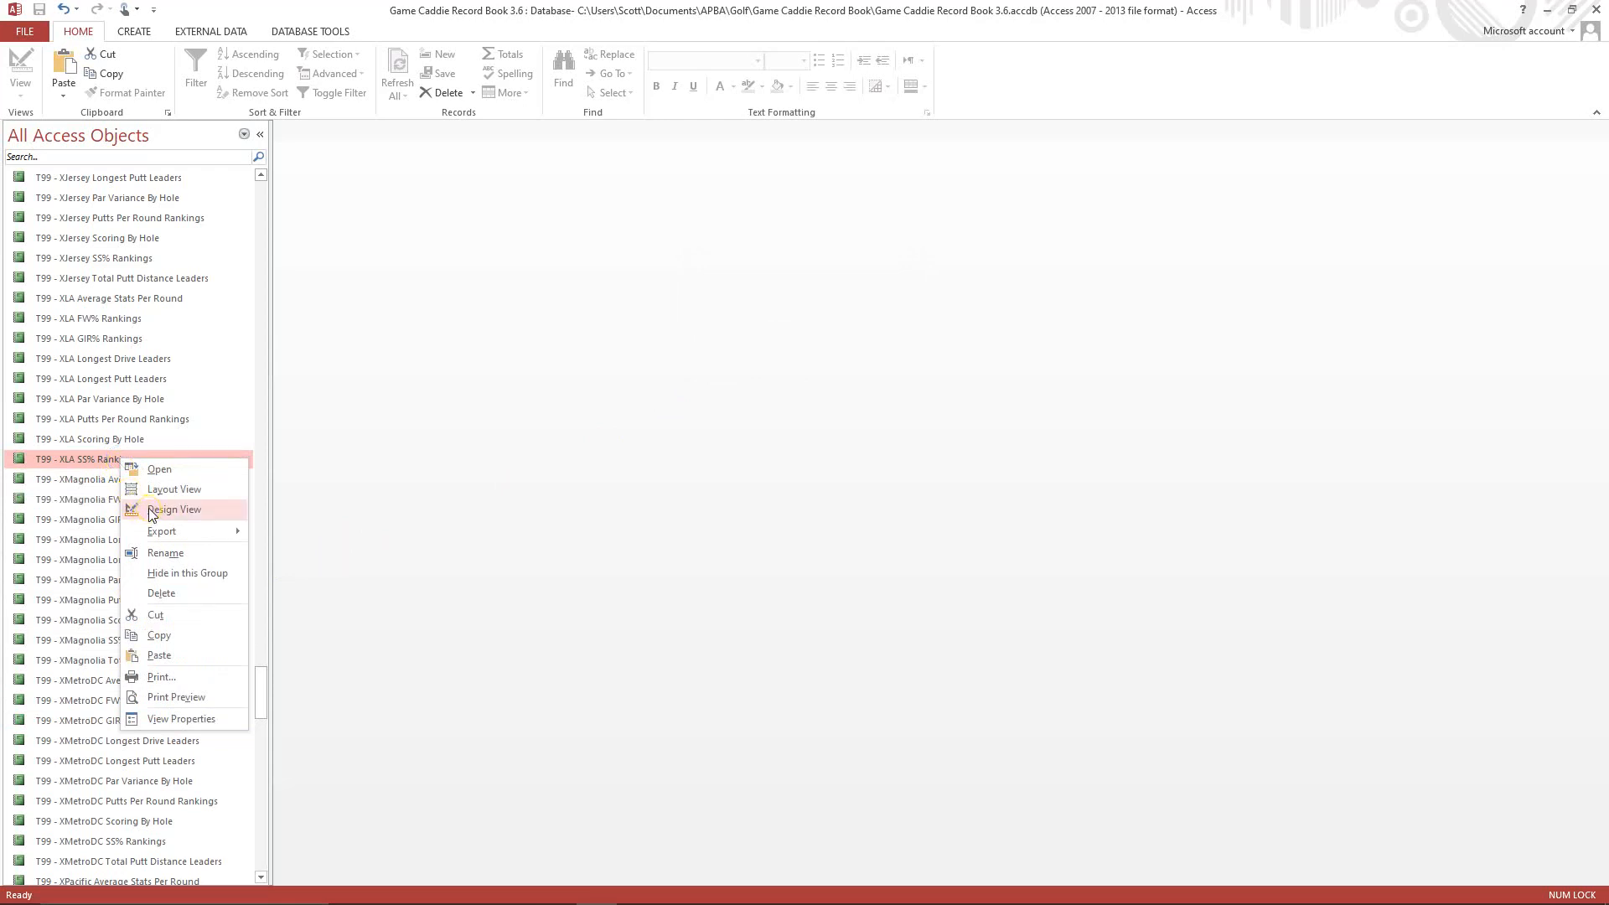
left_click(151, 513)
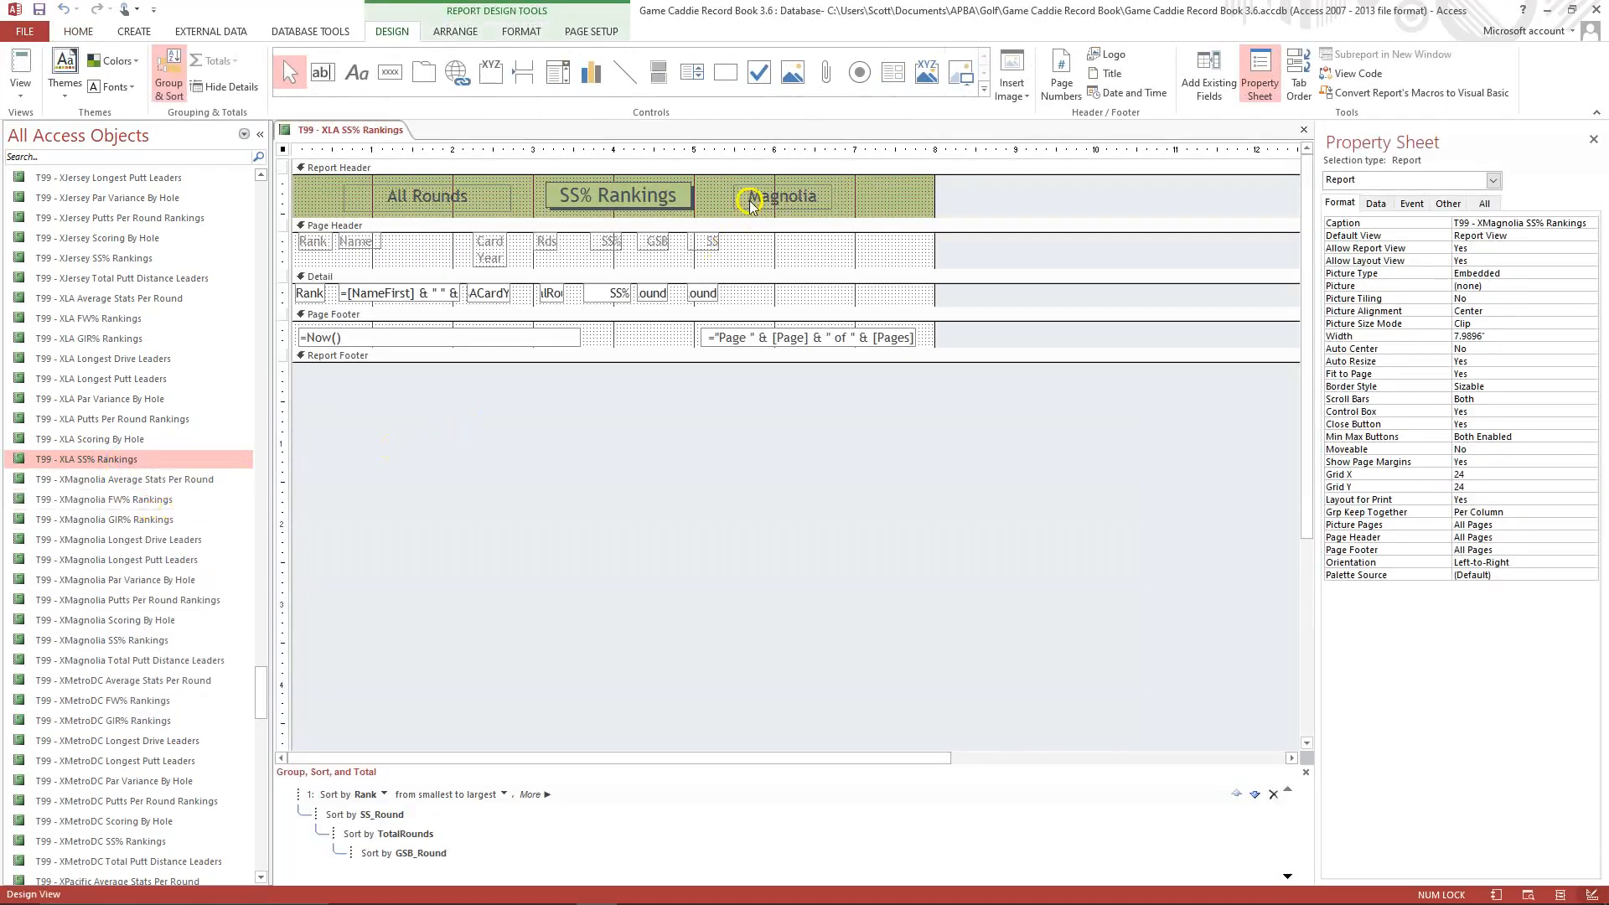
left_click(750, 205)
left_click(754, 200)
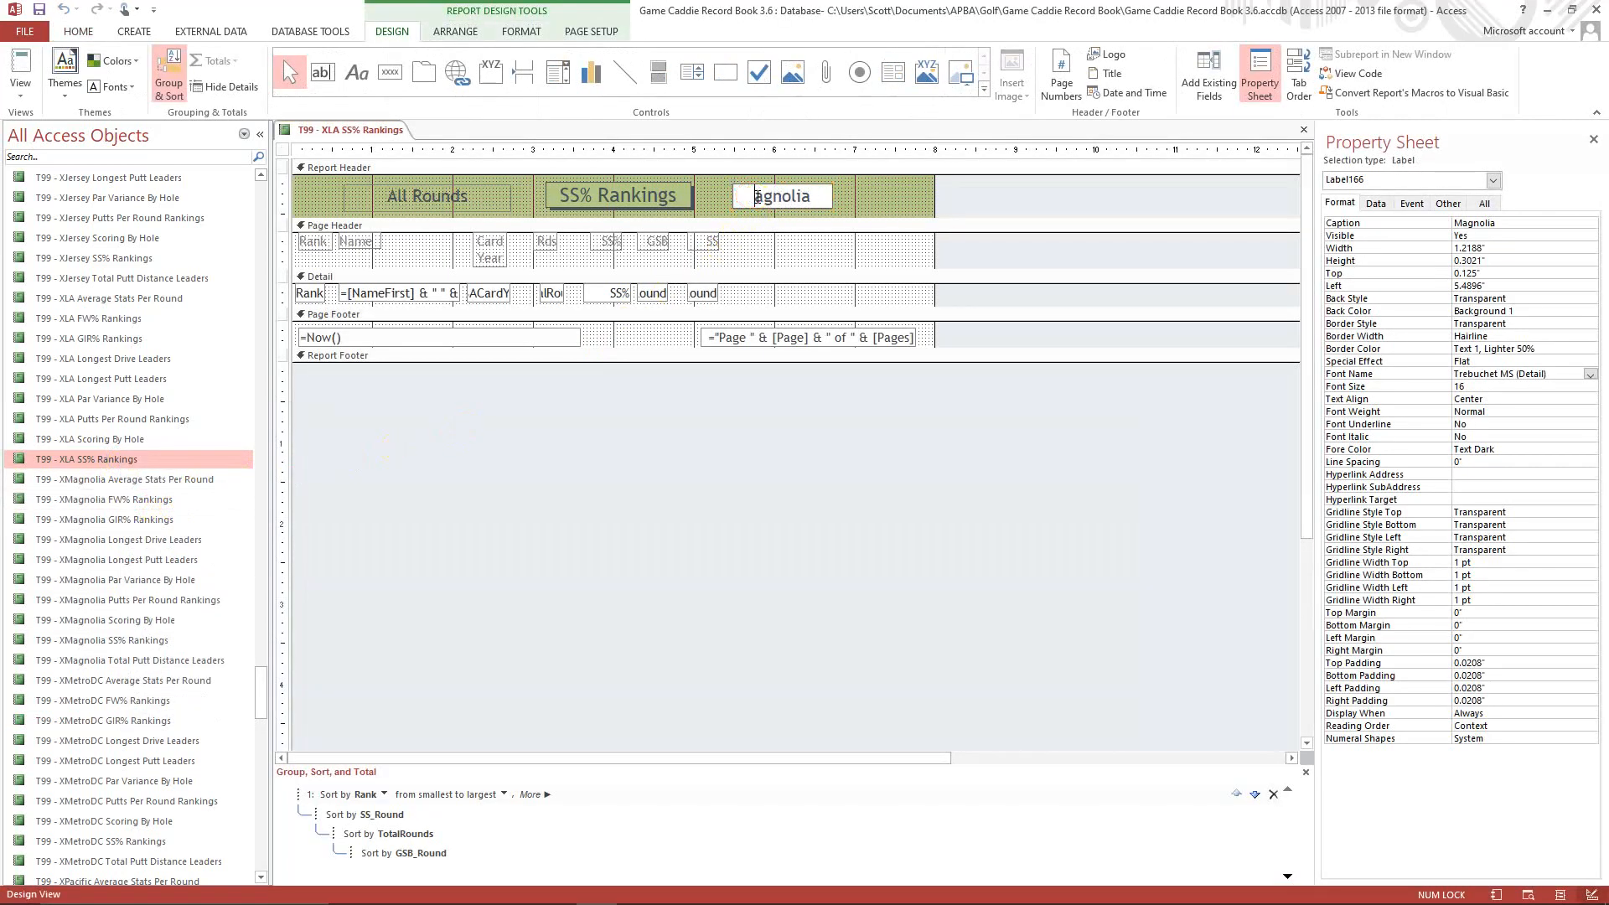
key("Delete")
key("Delete")
key("Delete")
key("Delete")
type("Los Angeles")
left_click(881, 196)
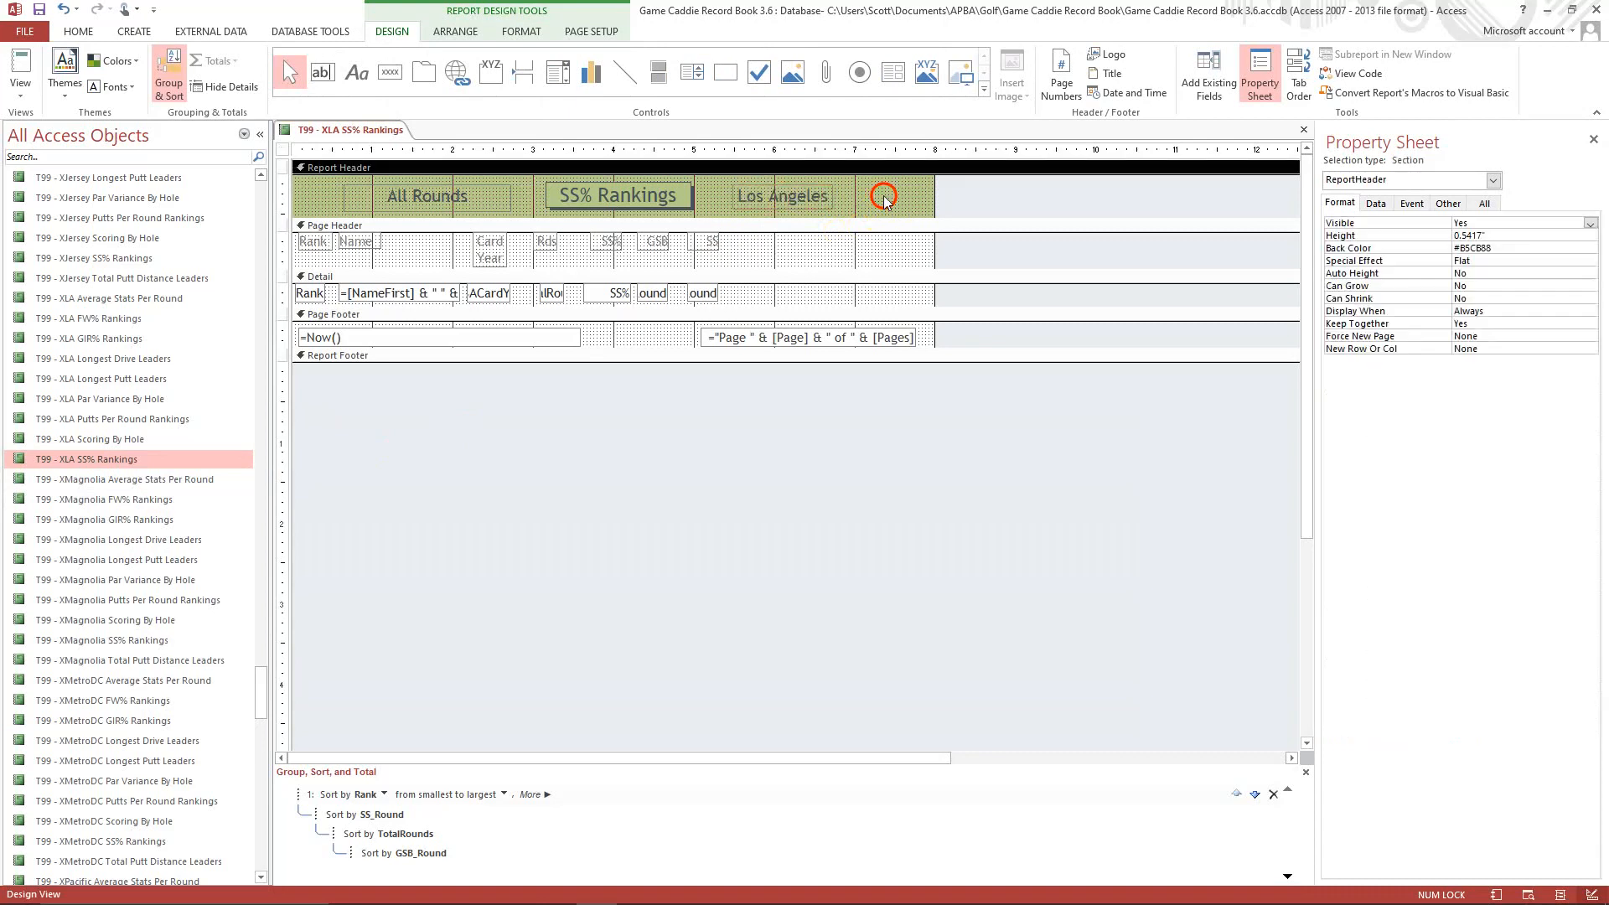
Set the report's Caption property to T99 - XLA SS% Rankings.
left_click(1494, 181)
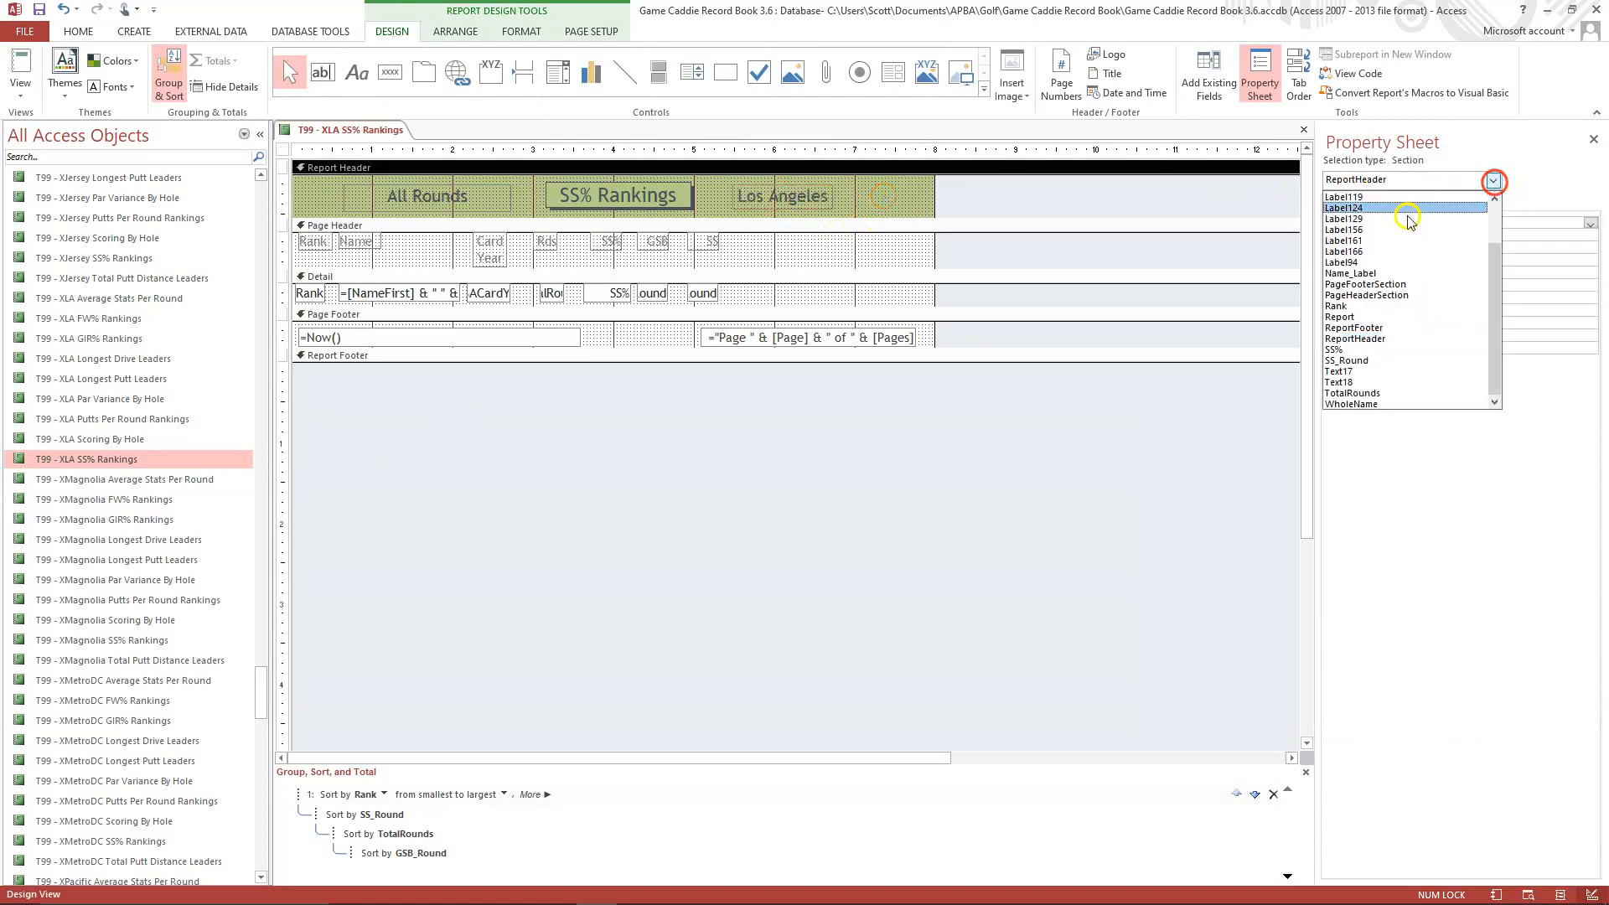
left_click(1341, 321)
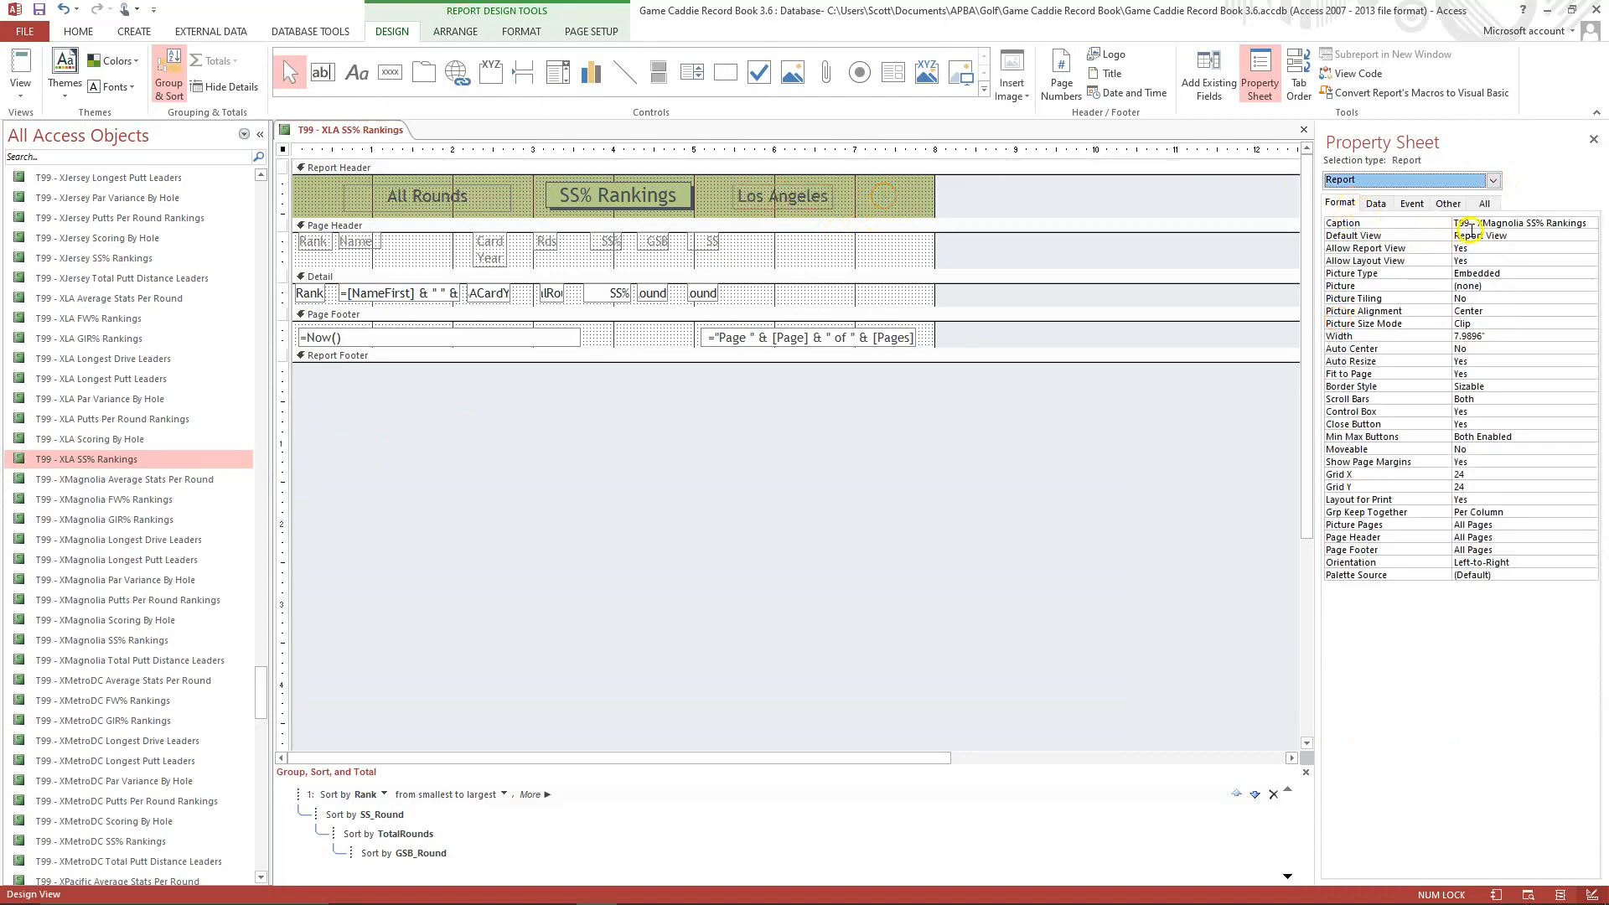
left_click(1482, 223)
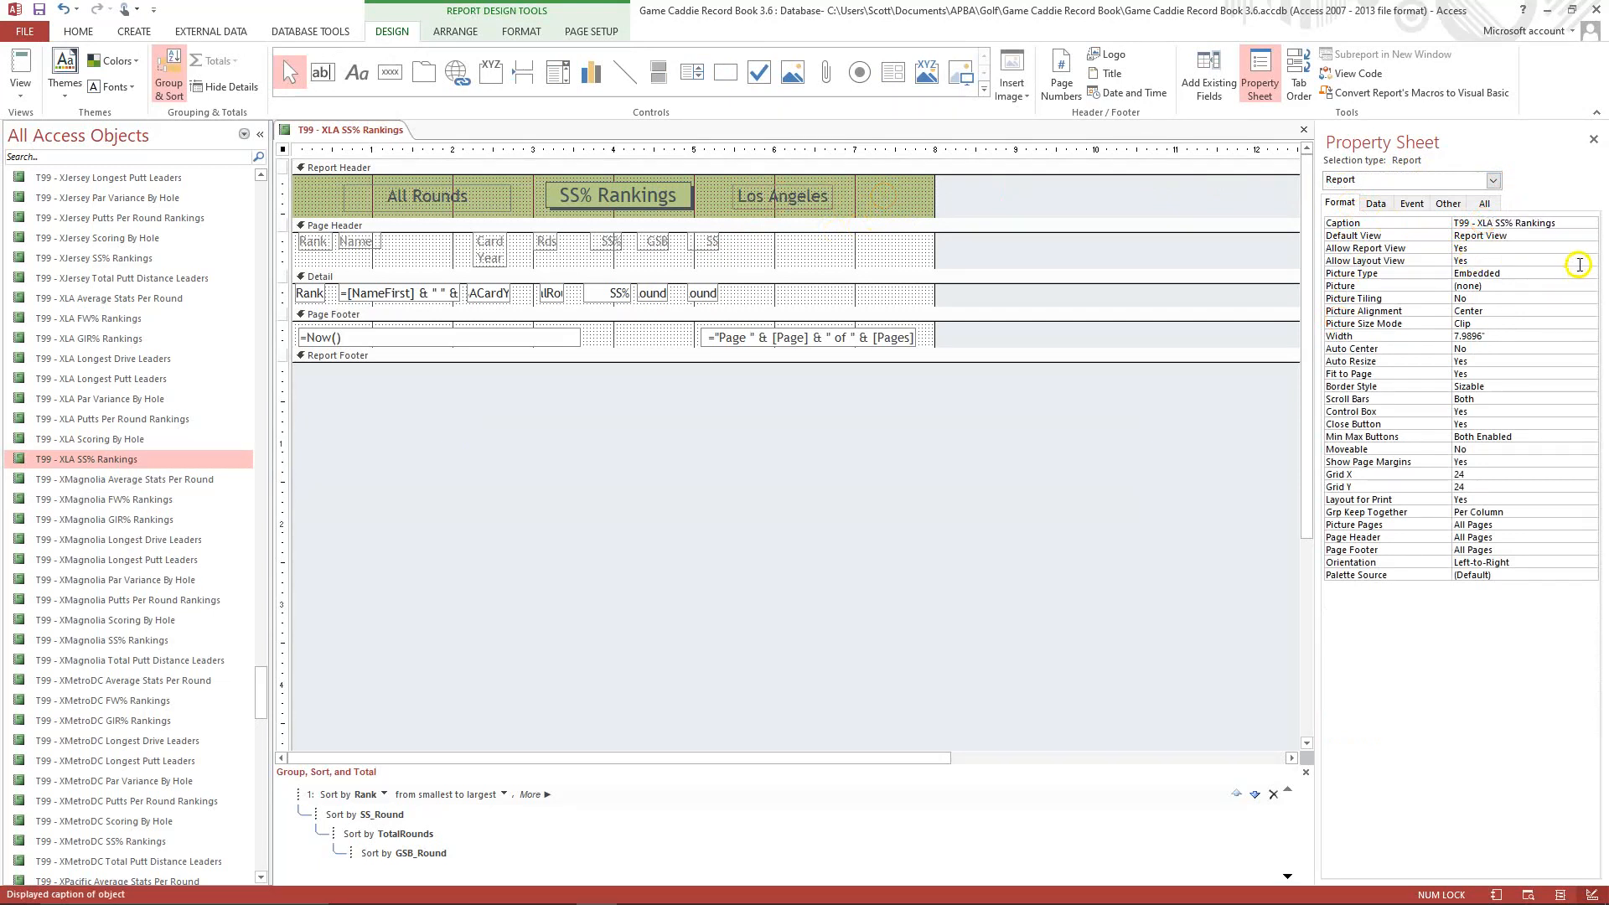
left_click(1546, 235)
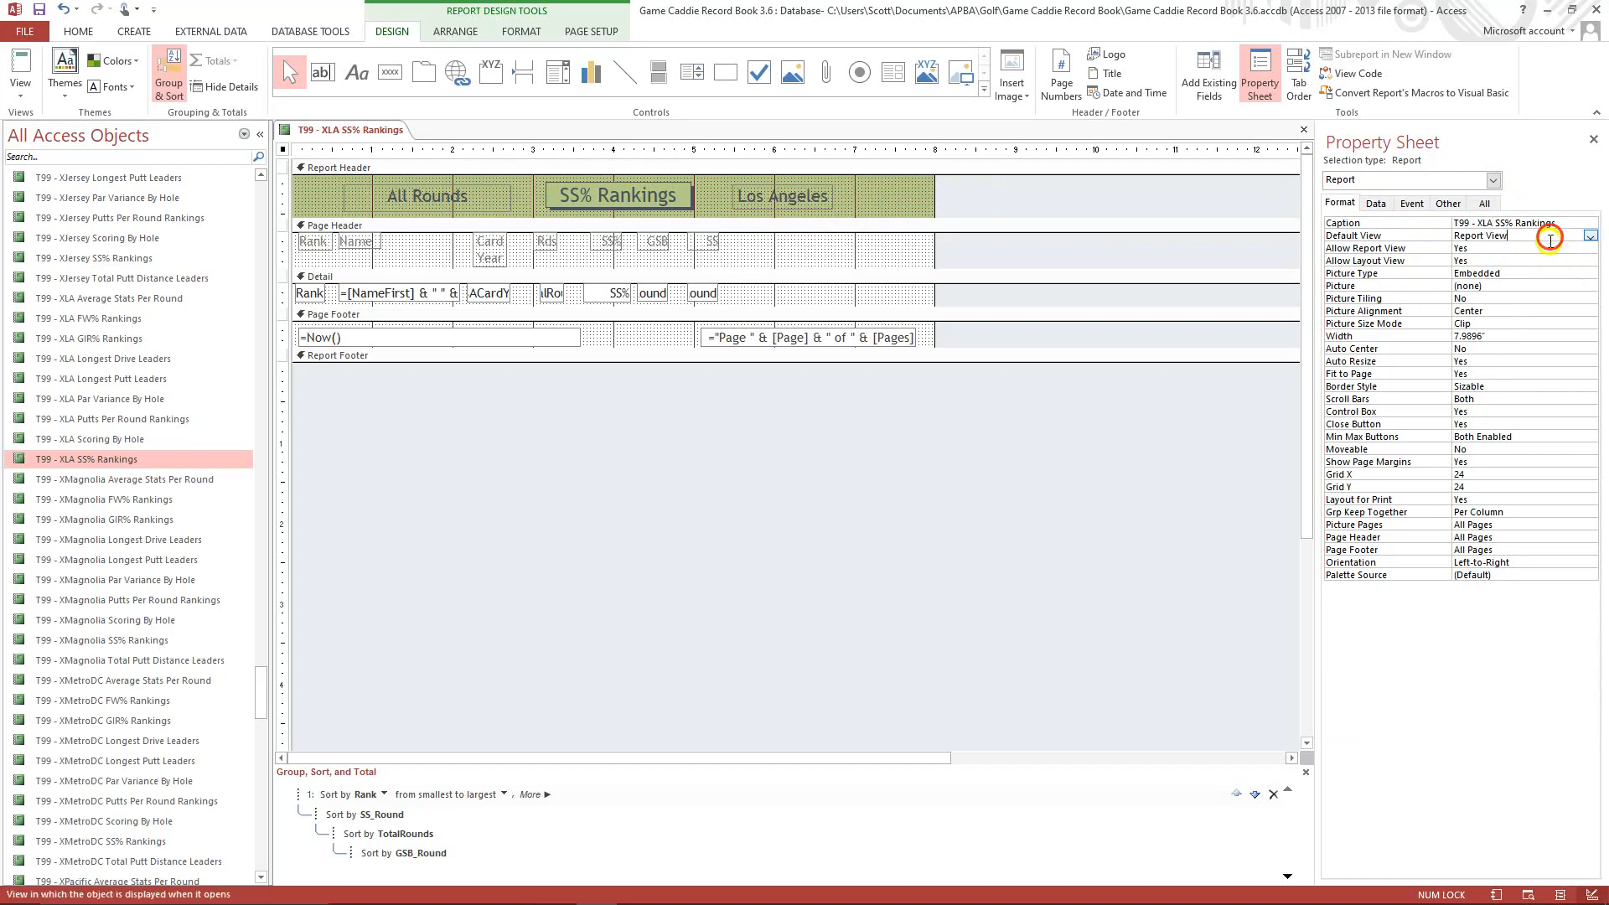
Set the report's Record Source property to qryRankedSS%LA.
left_click(1378, 204)
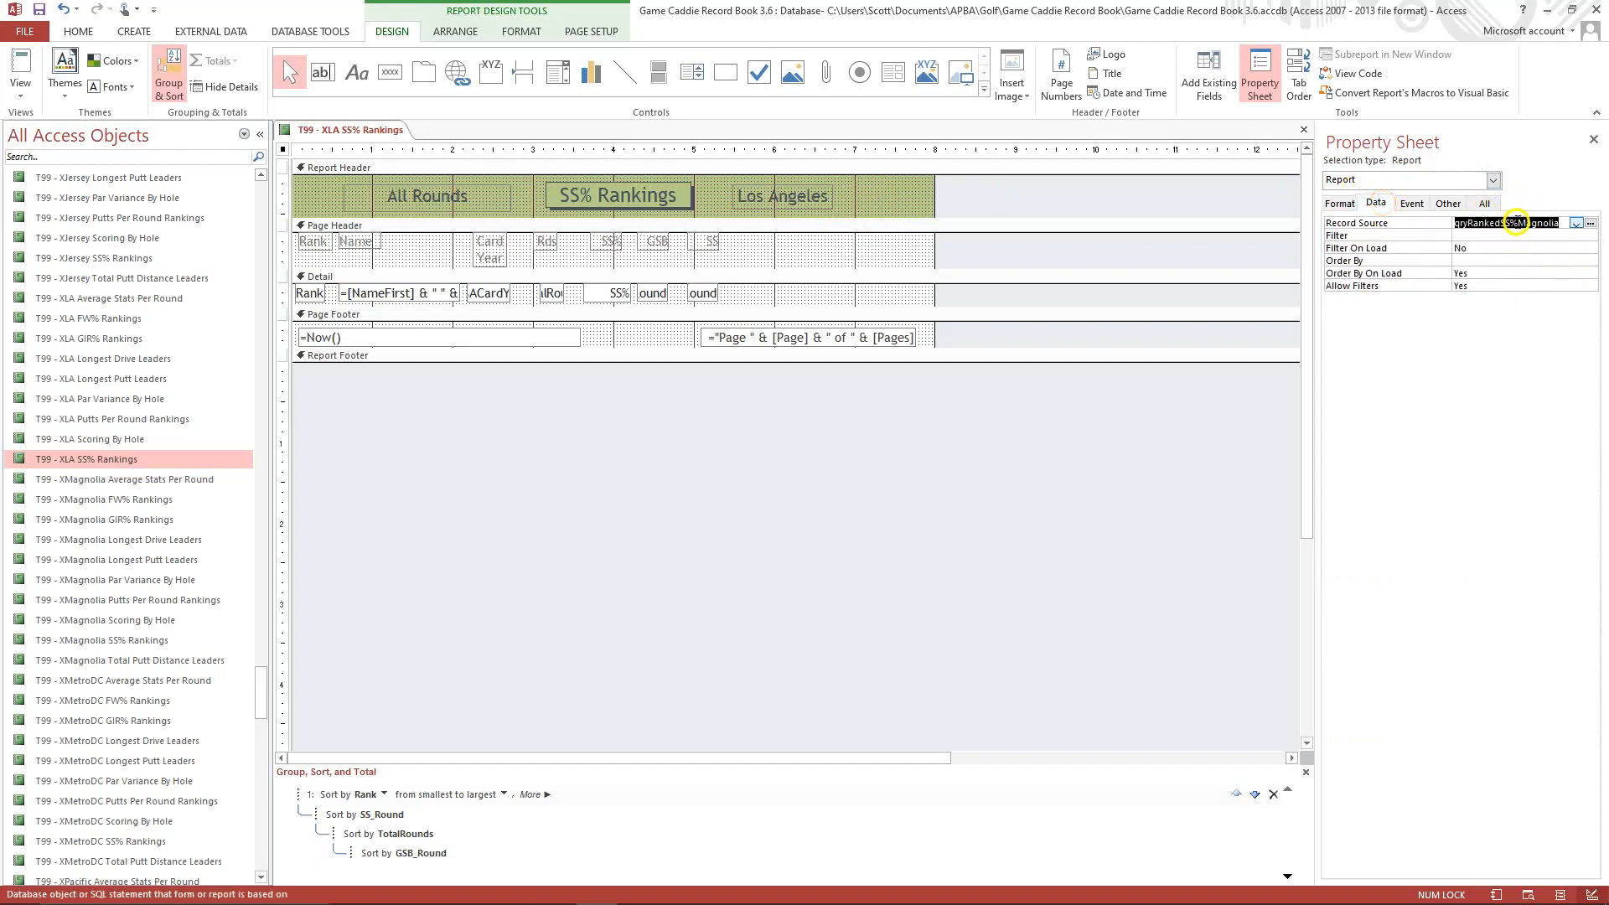
left_click(1516, 222)
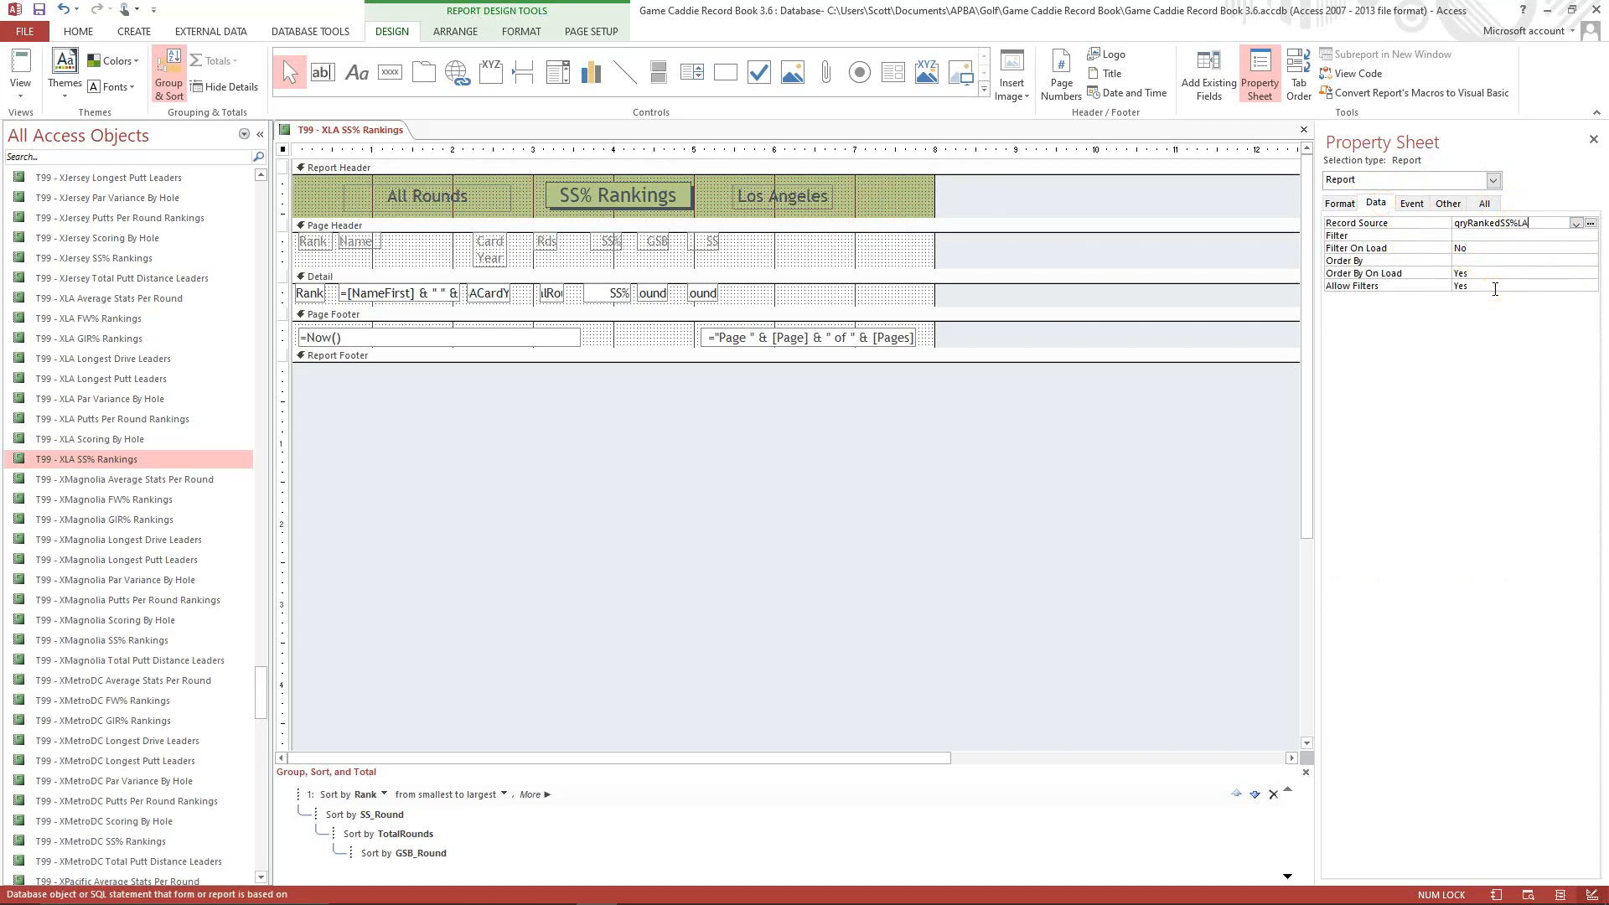
left_click(1532, 239)
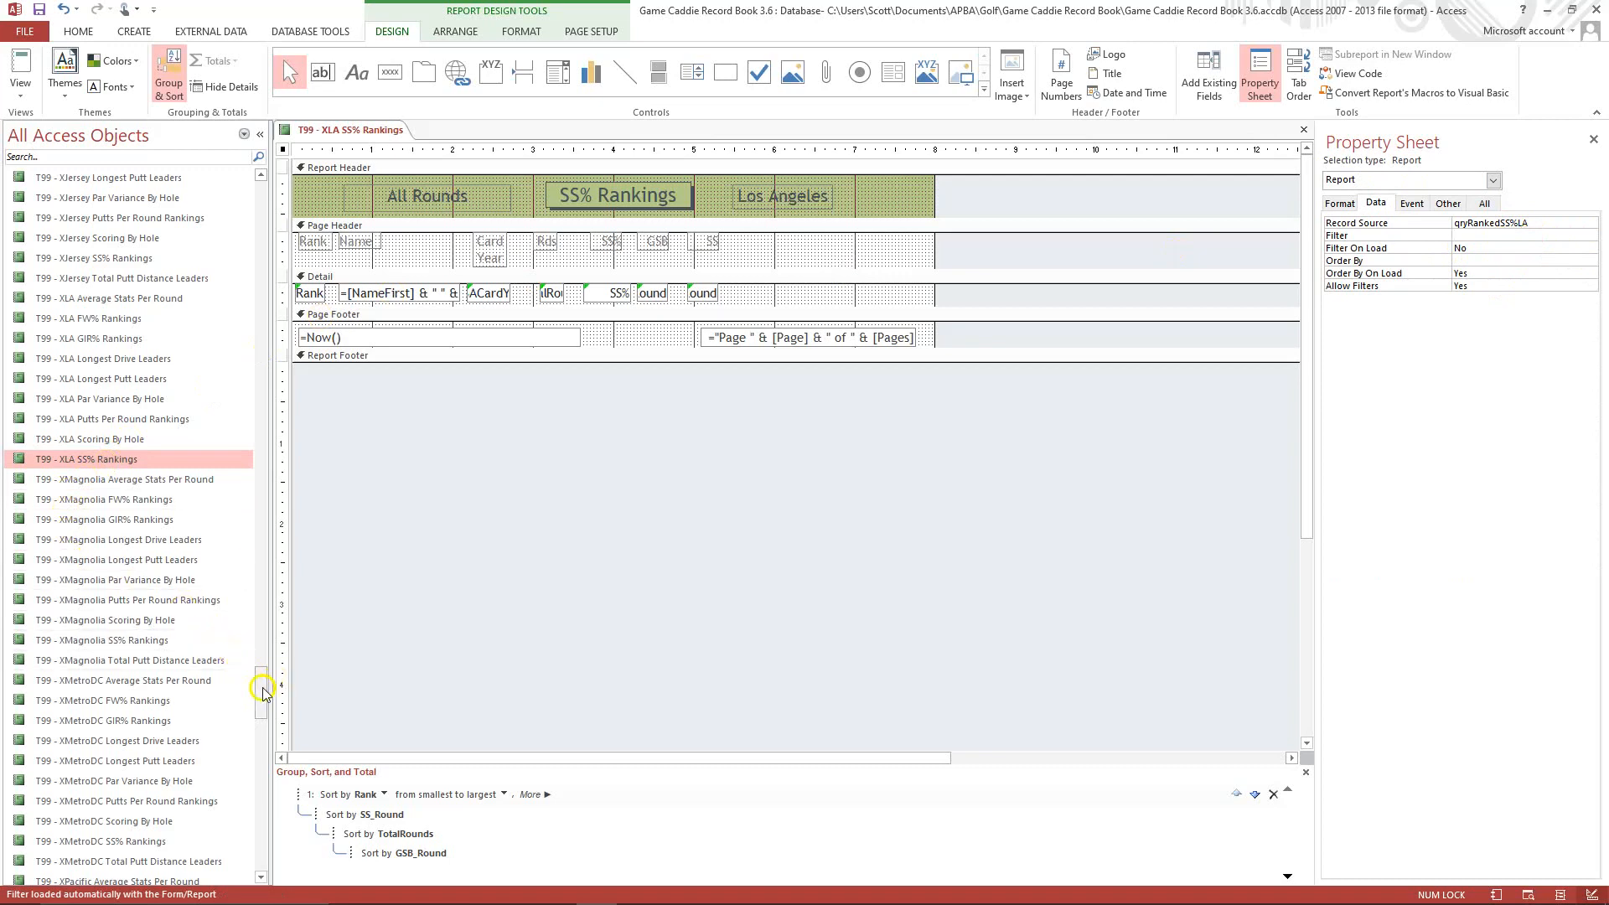
Duplicate the qryRankedSS%Magnolia query under the name qryRankedSS%LA.
left_click_drag(260, 683, 288, 393)
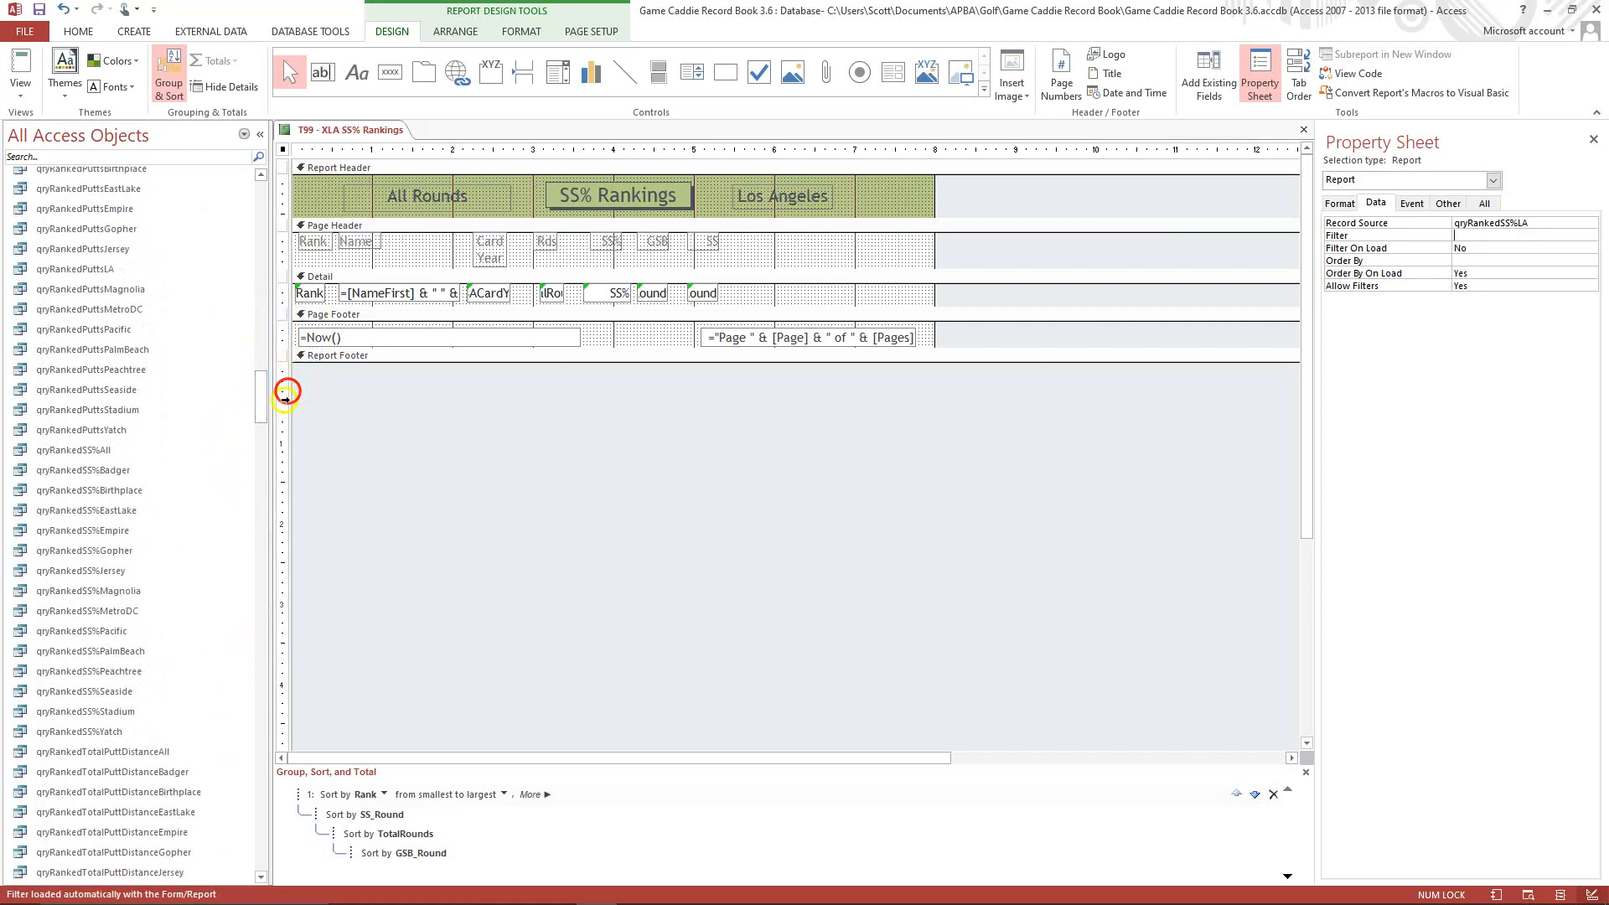
right_click(130, 590)
left_click(205, 744)
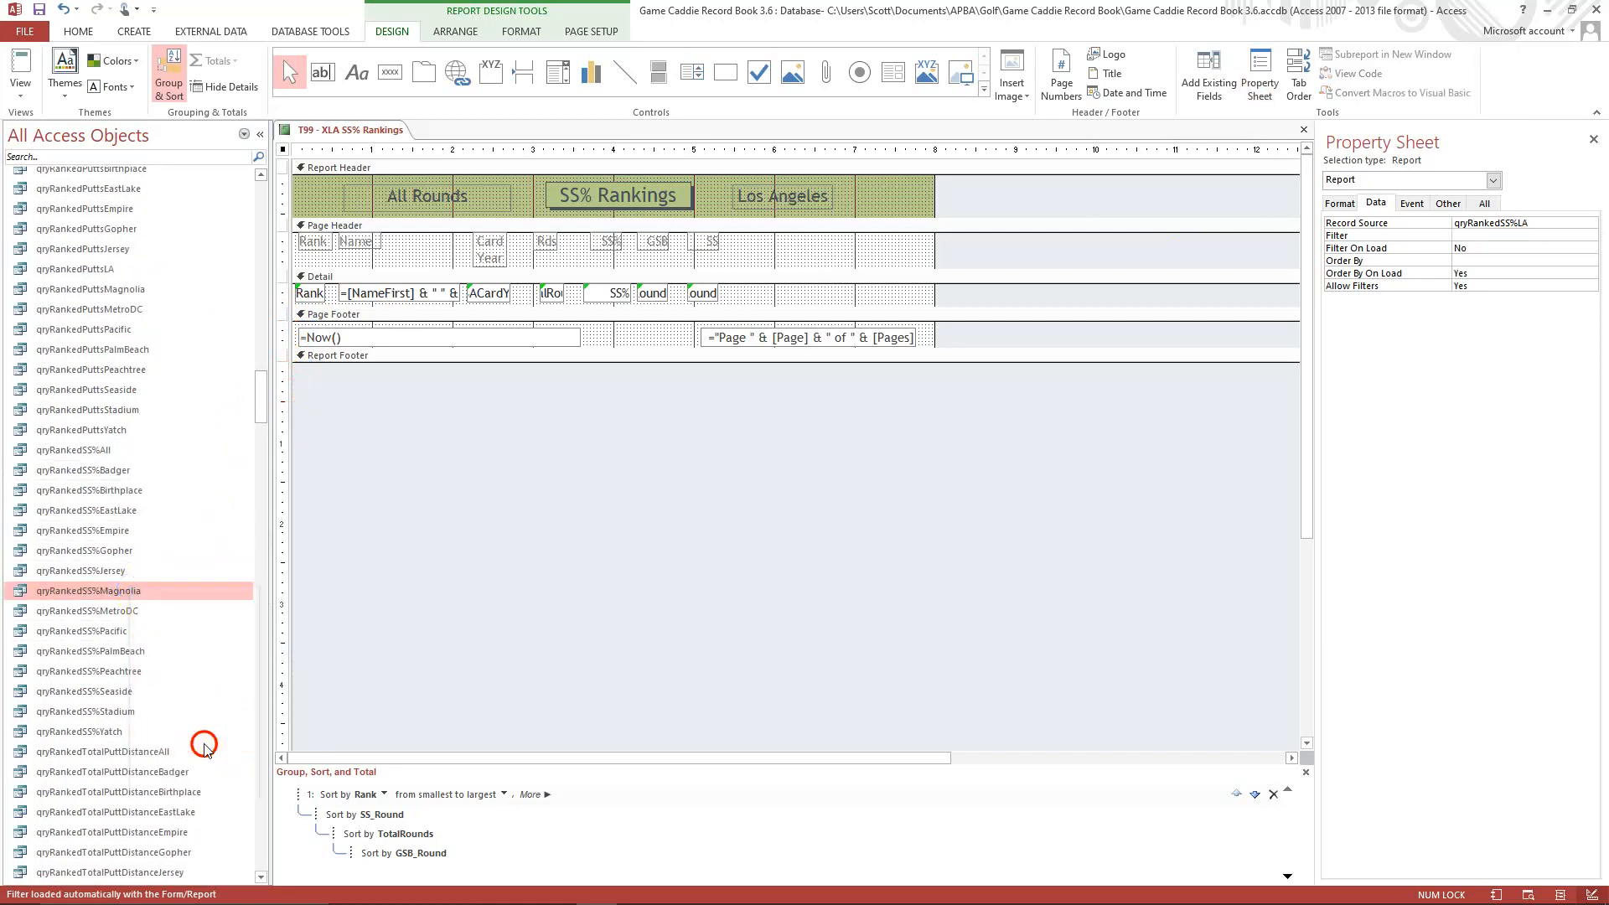
right_click(144, 630)
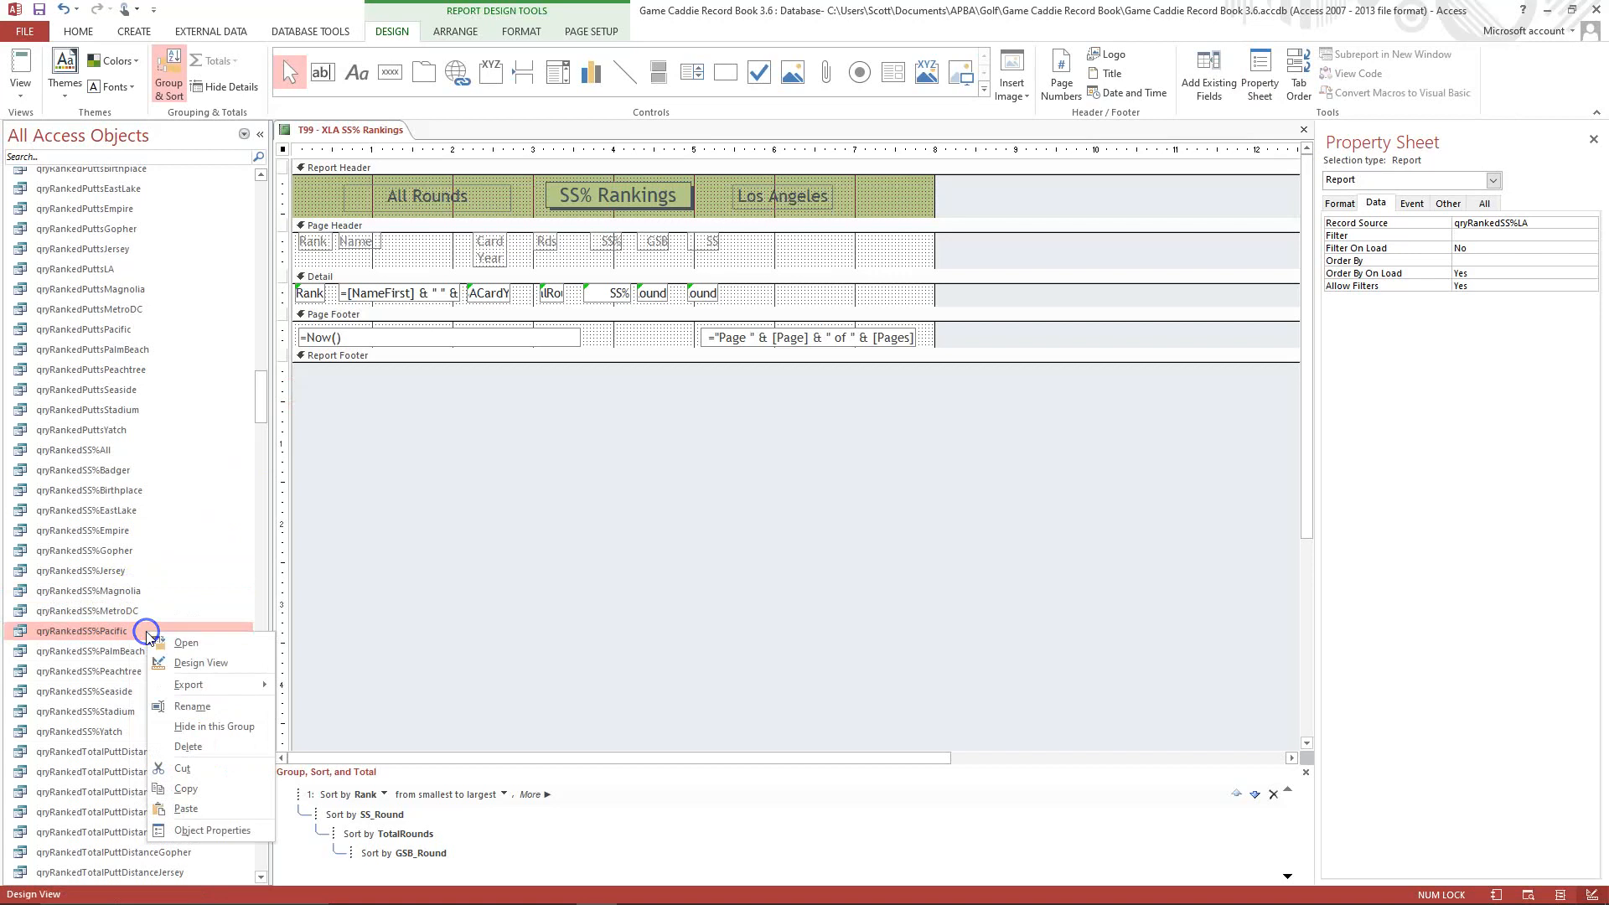
left_click(208, 809)
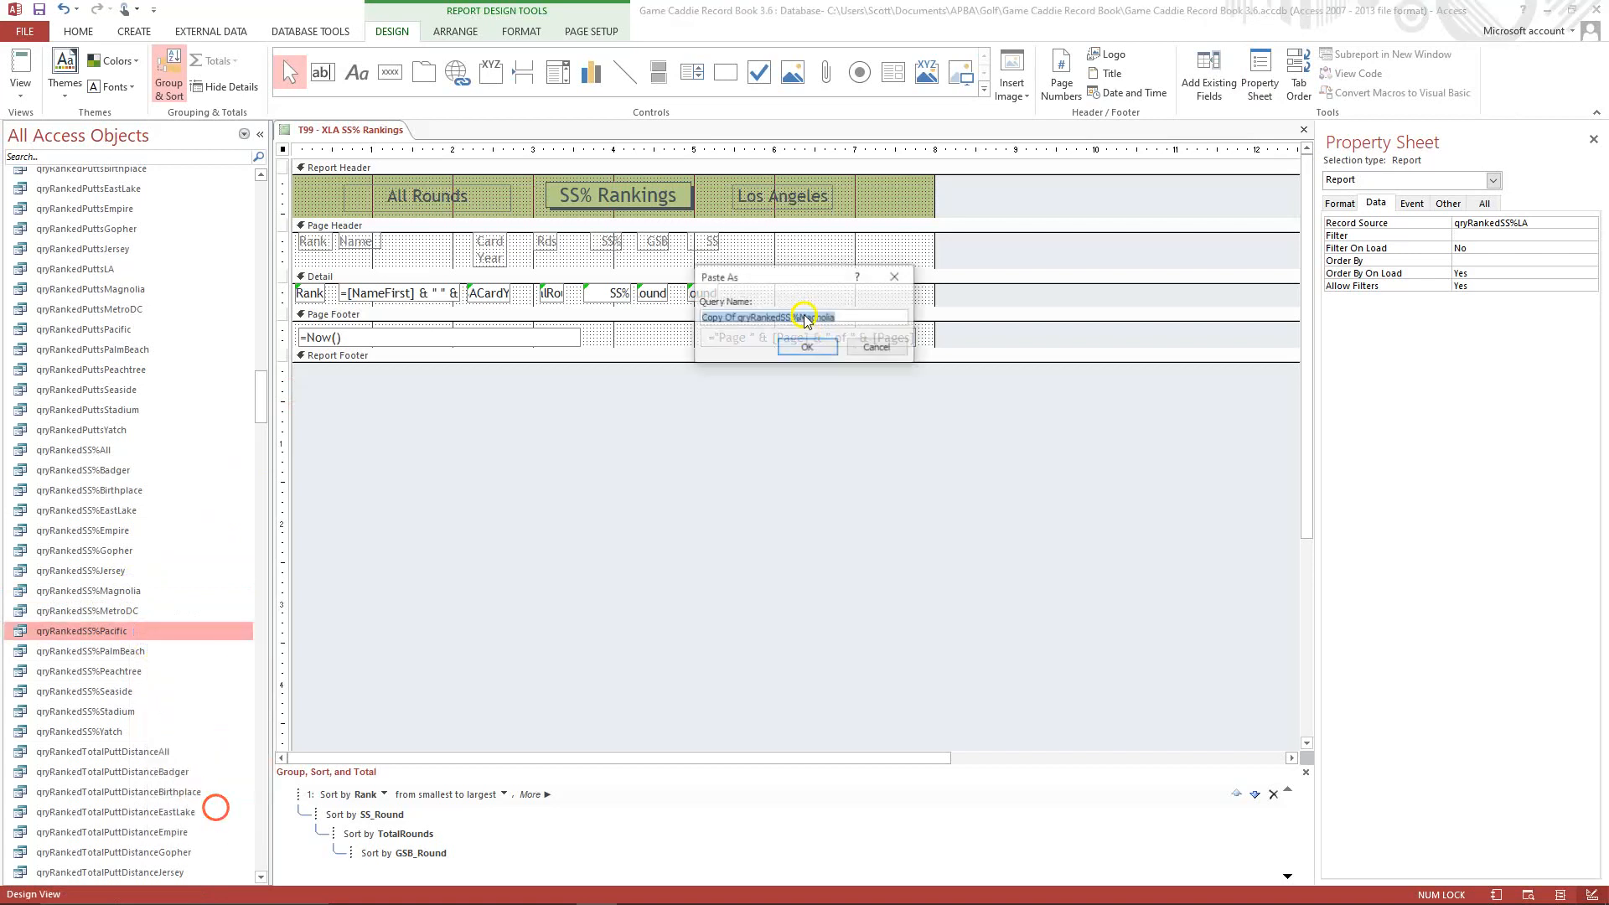
left_click(736, 318)
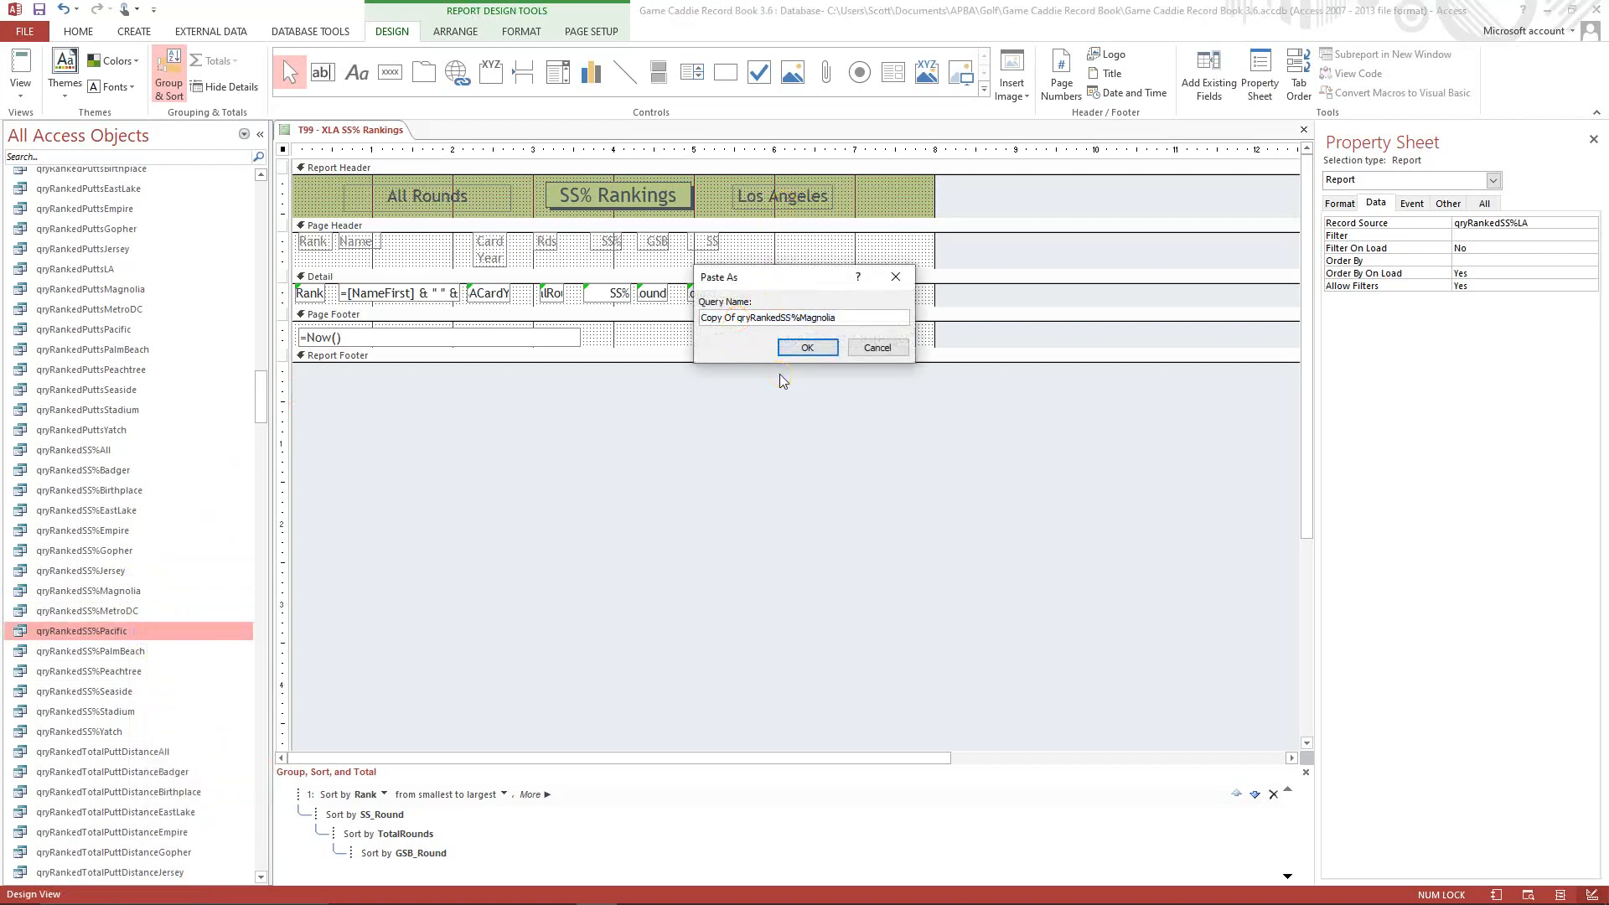
key("BackSpace")
key("BackSpace")
key("BackSpace")
key("BackSpace")
key("BackSpace")
key("BackSpace")
key("BackSpace")
key("BackSpace")
left_click(797, 317)
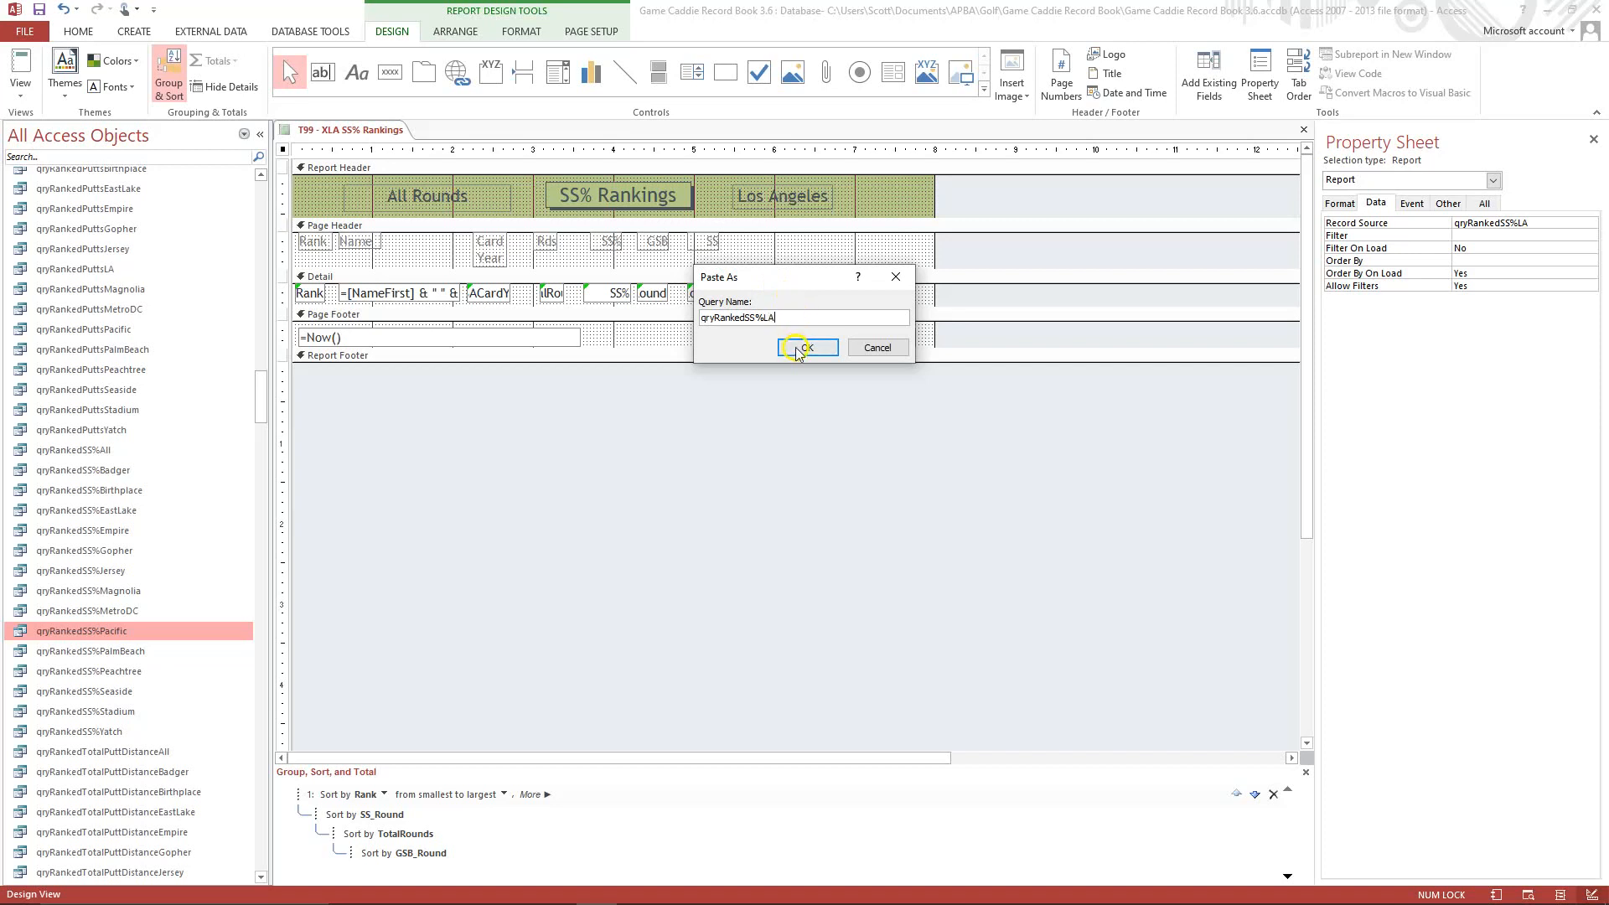
left_click(803, 347)
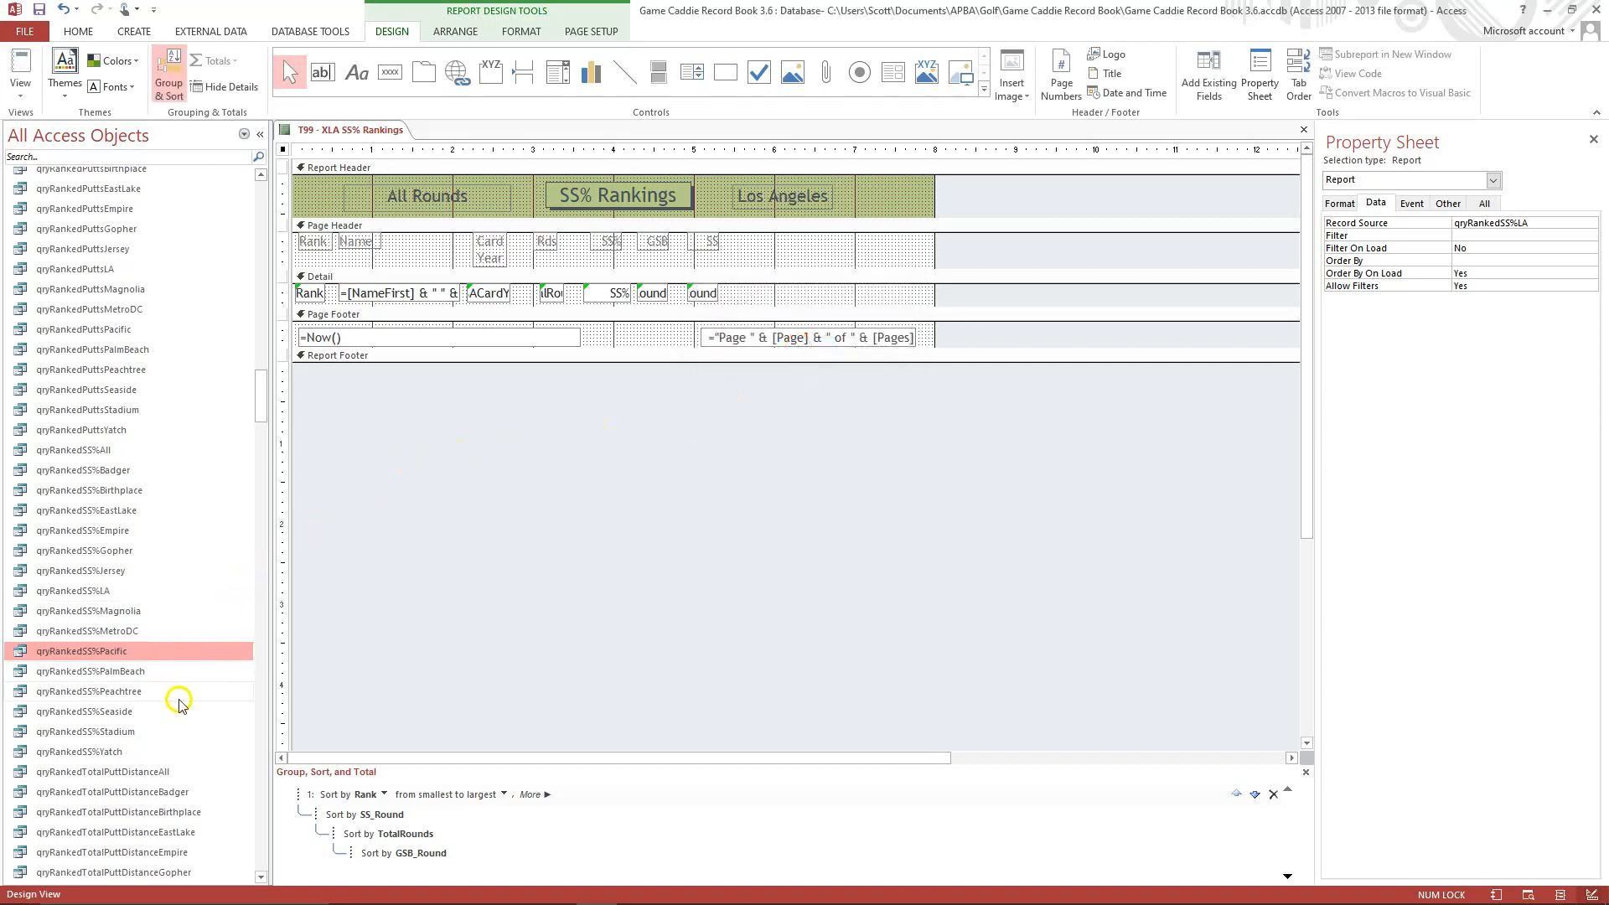
Open the qryRankedSS%LA query in Design View and remove the qryStatsRoundsCombinedMagnolia source from it.
right_click(113, 597)
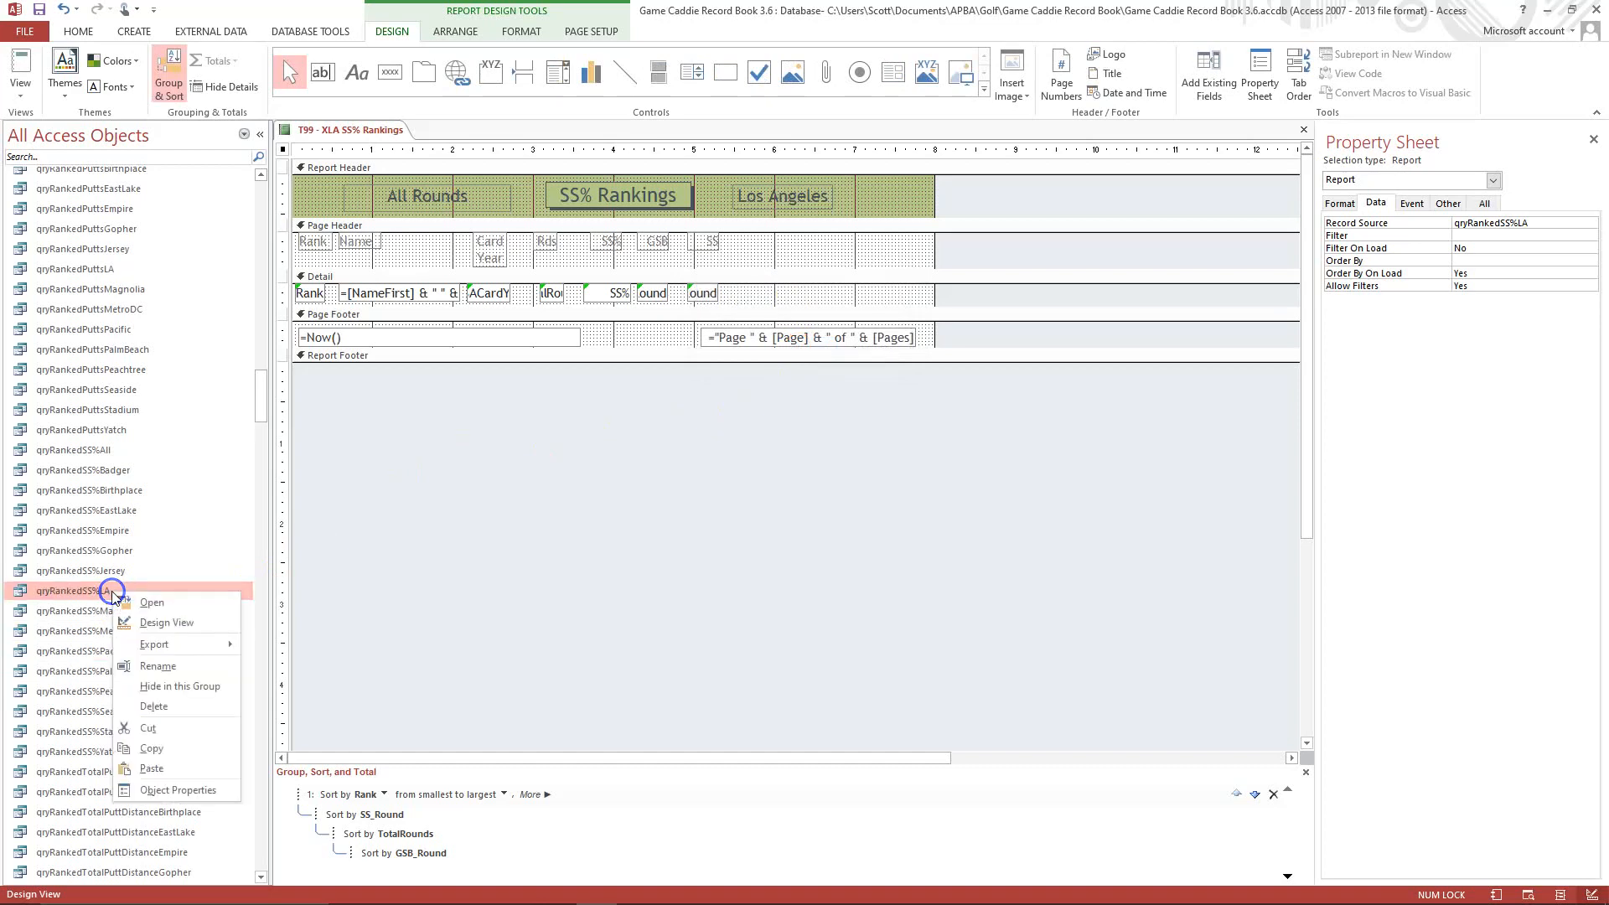
left_click(136, 625)
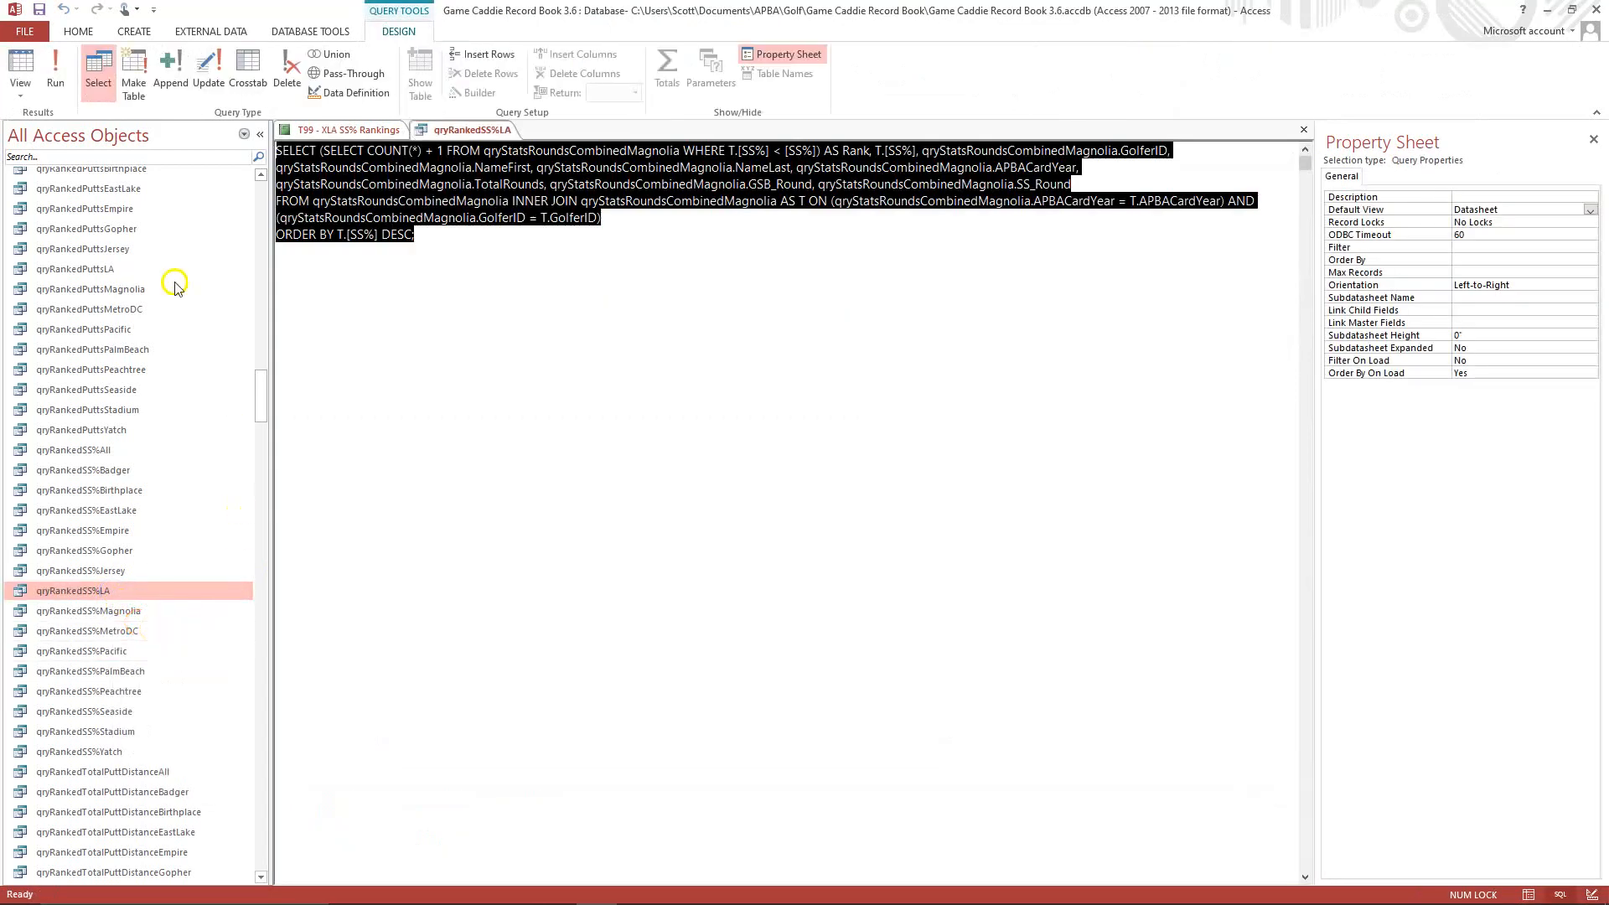
left_click(20, 90)
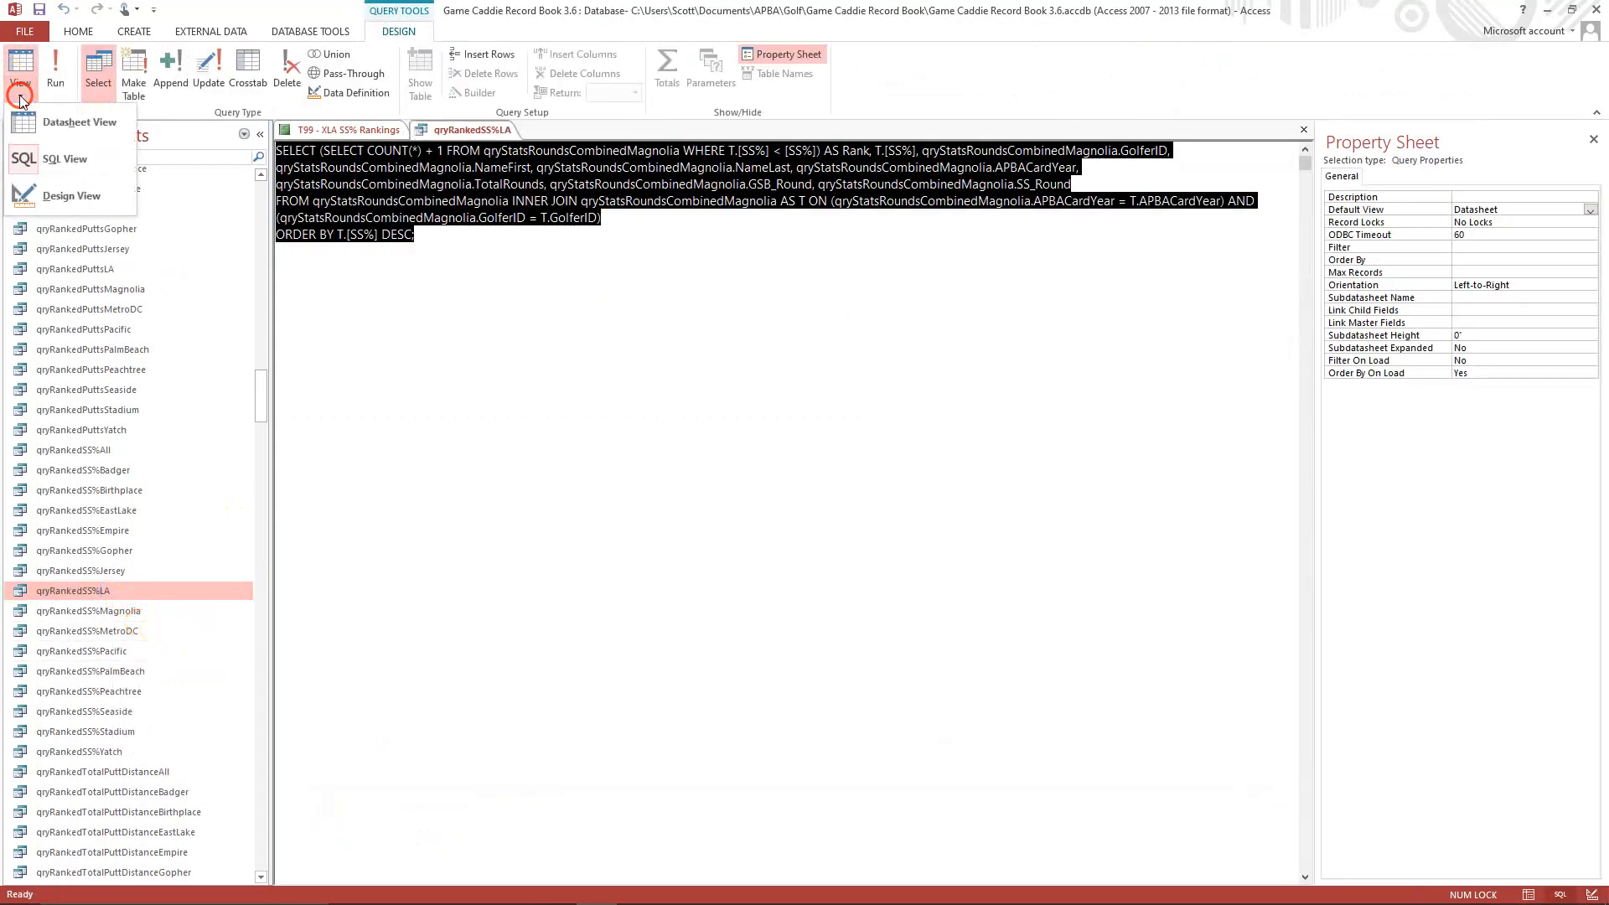
left_click(54, 204)
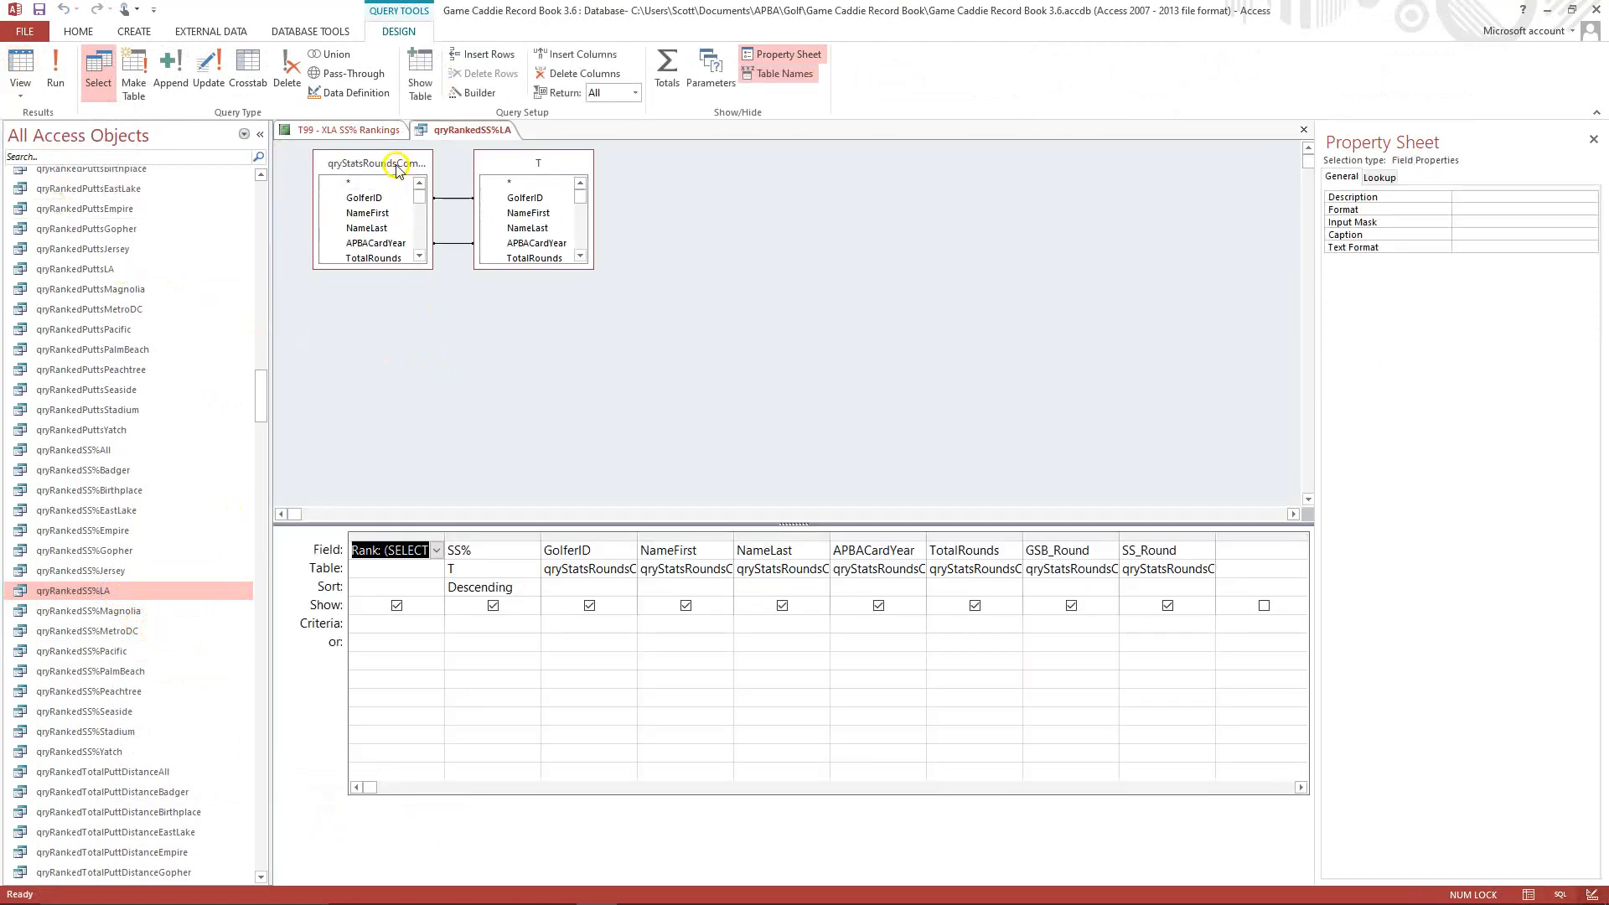
mouse_move(429, 162)
left_mouse_down()
mouse_move(474, 215)
mouse_move(532, 173)
mouse_move(417, 159)
left_mouse_up()
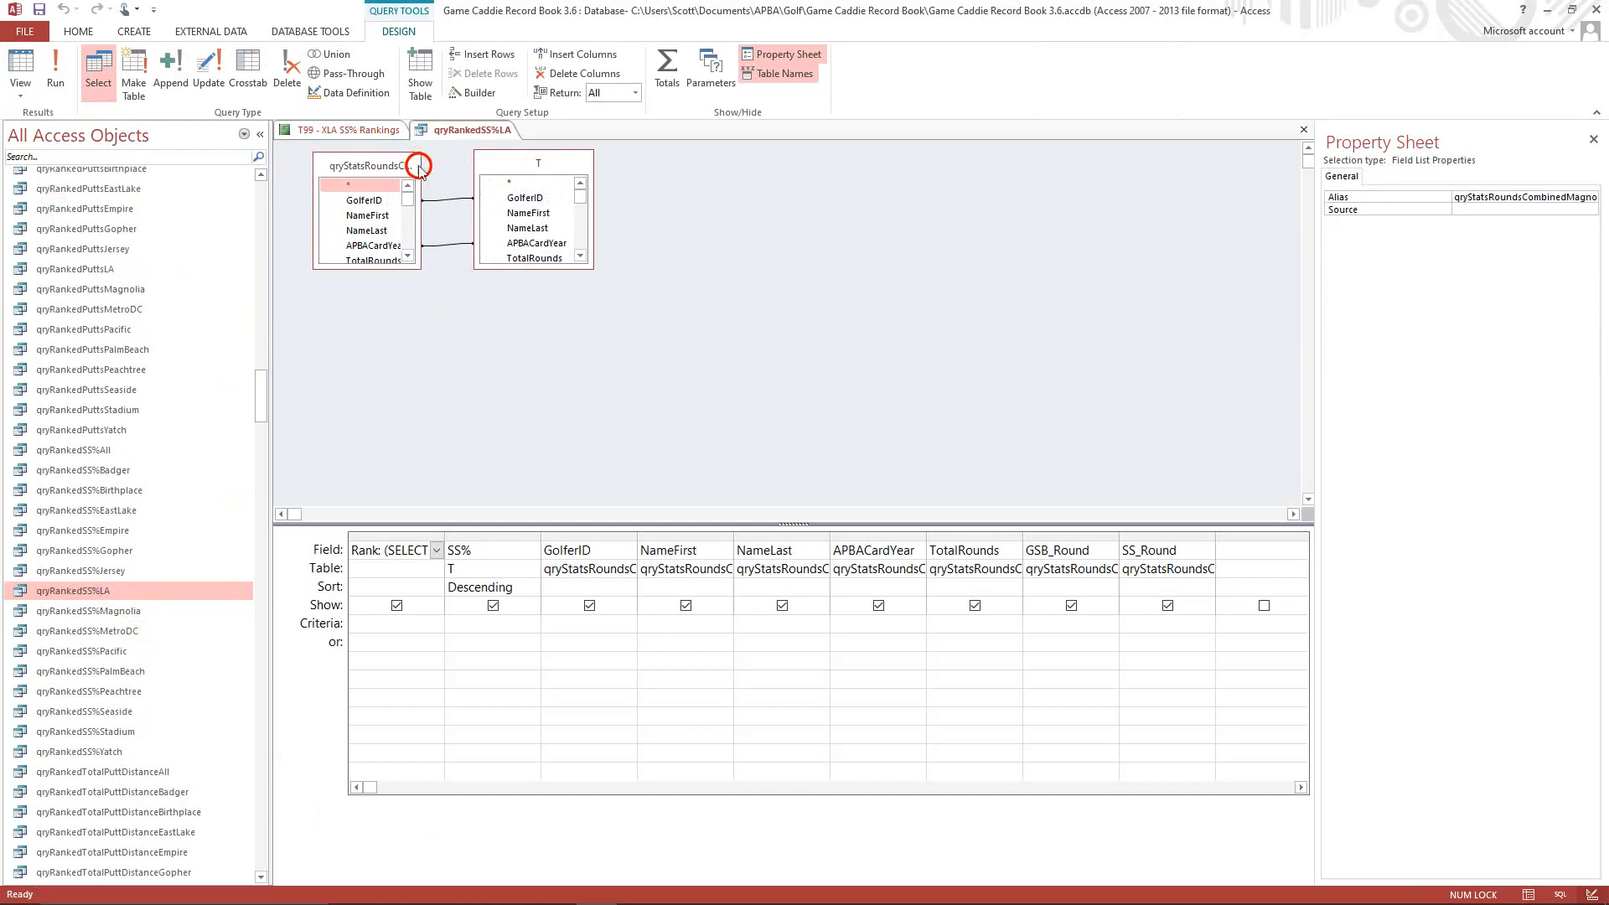
right_click(375, 166)
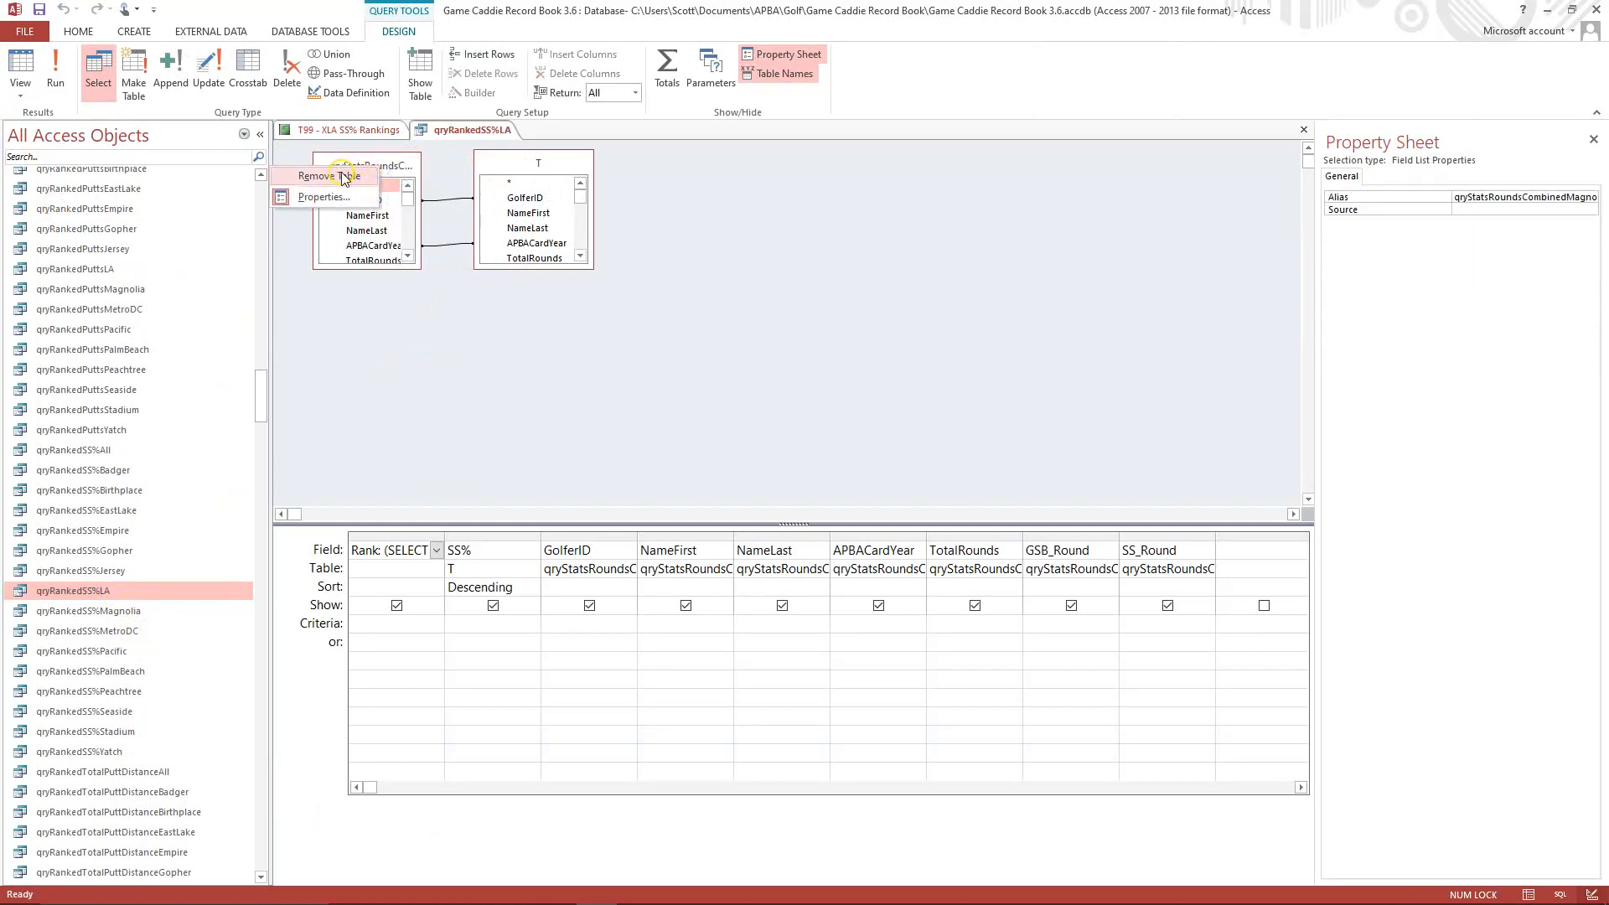
left_click(328, 176)
Add the qryStatsRoundsCombinedLA query as a source in the qryRankedSS%LA design.
right_click(395, 204)
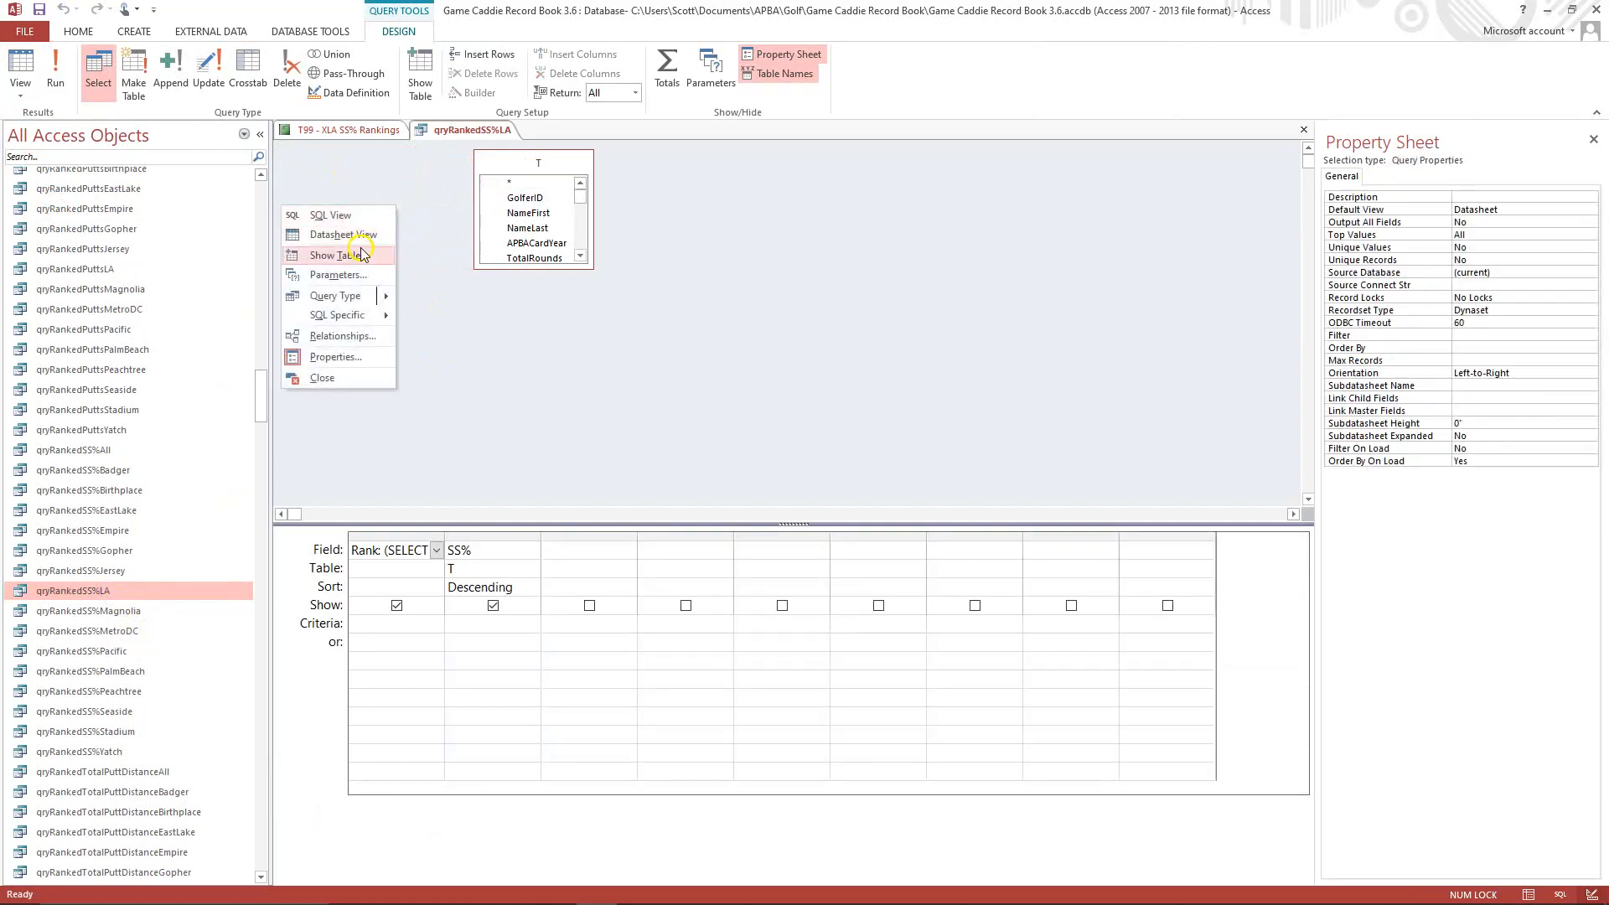
left_click(362, 254)
left_click(743, 564)
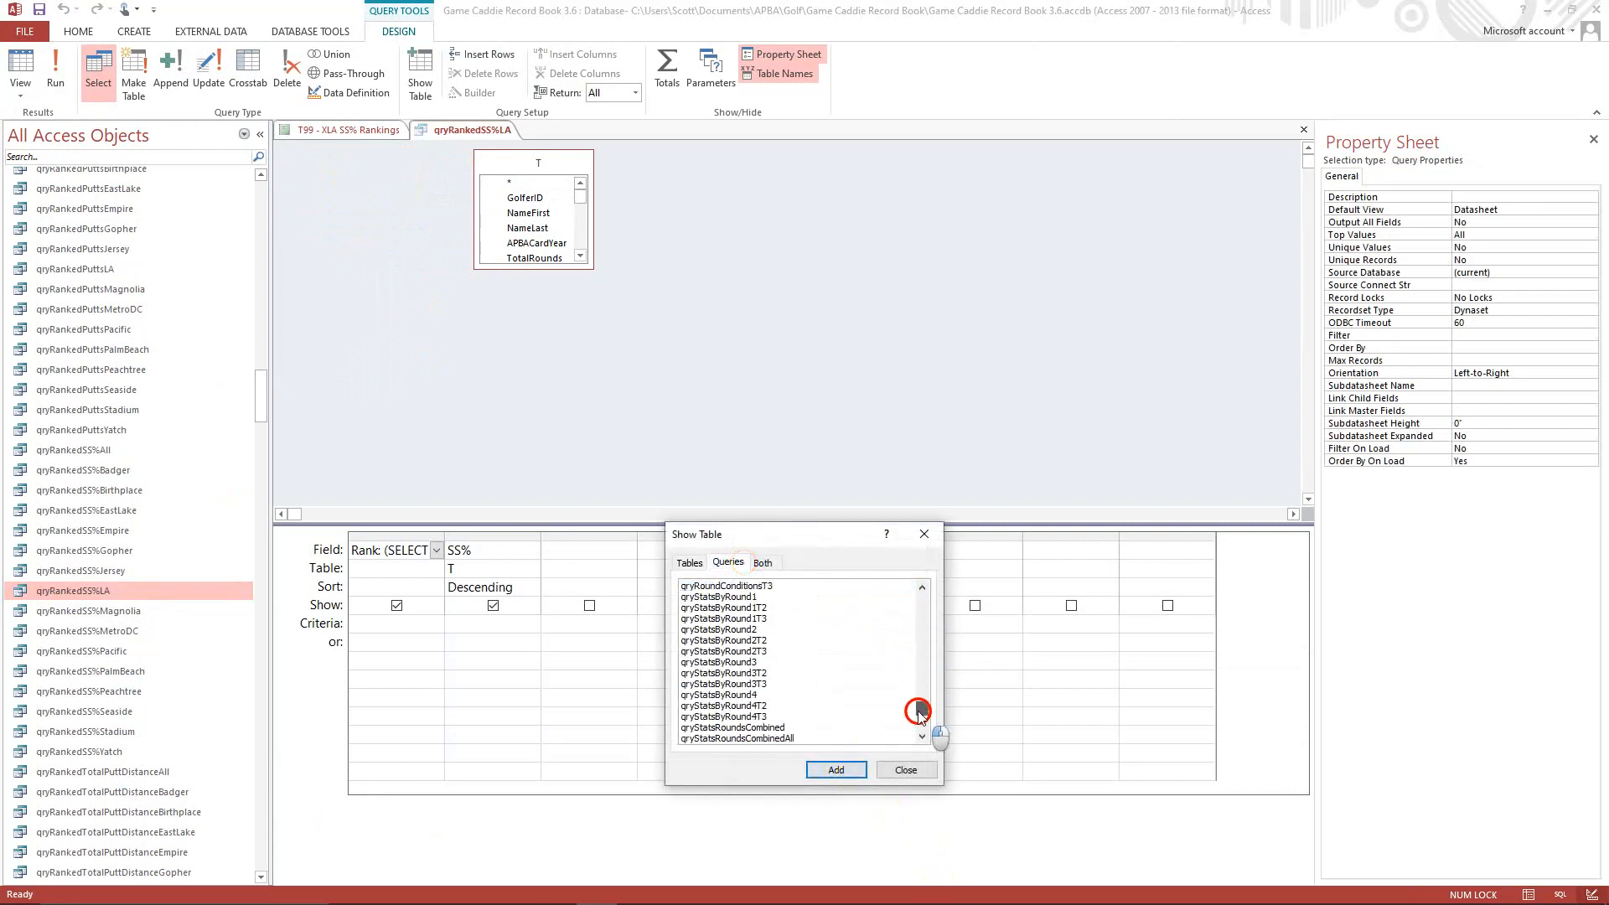
left_click_drag(919, 711, 920, 722)
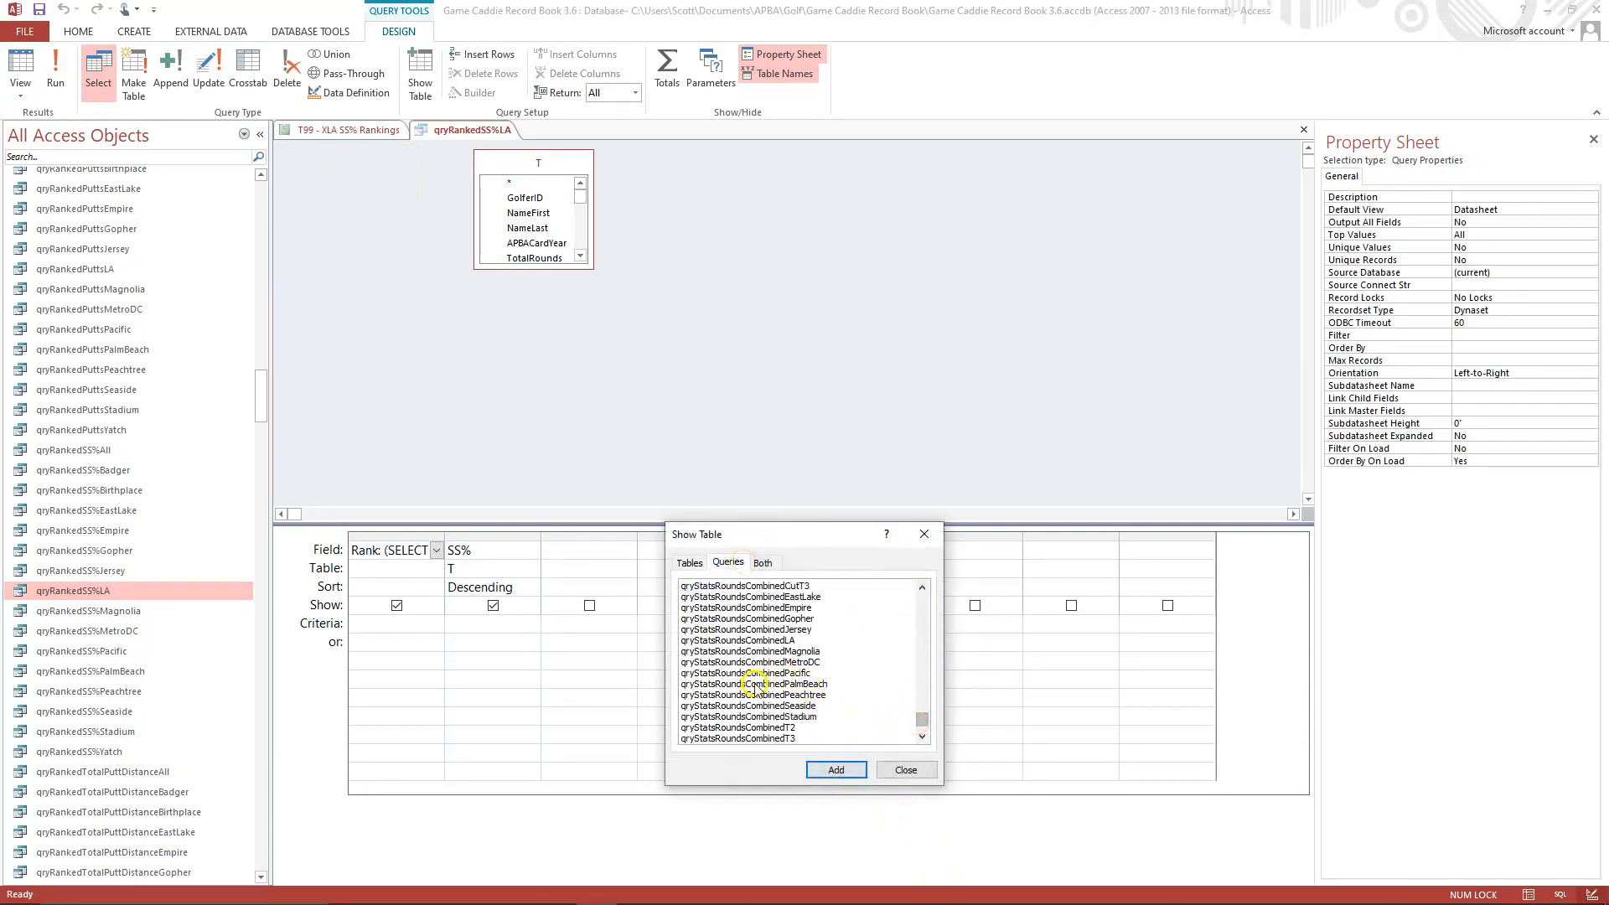
left_click(788, 642)
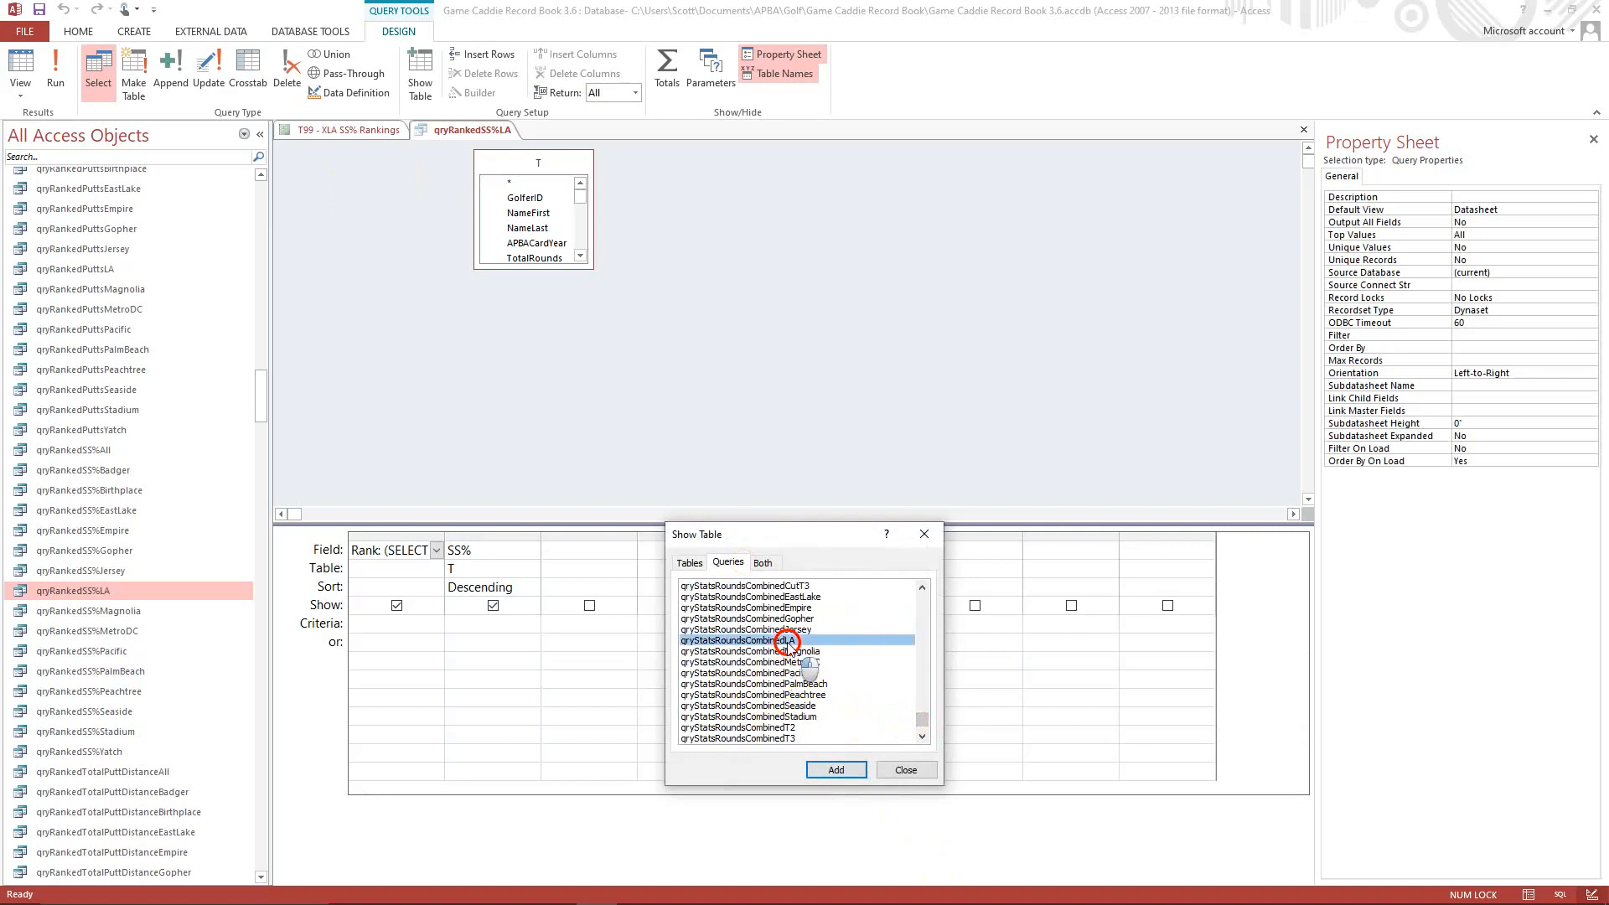
left_click(835, 770)
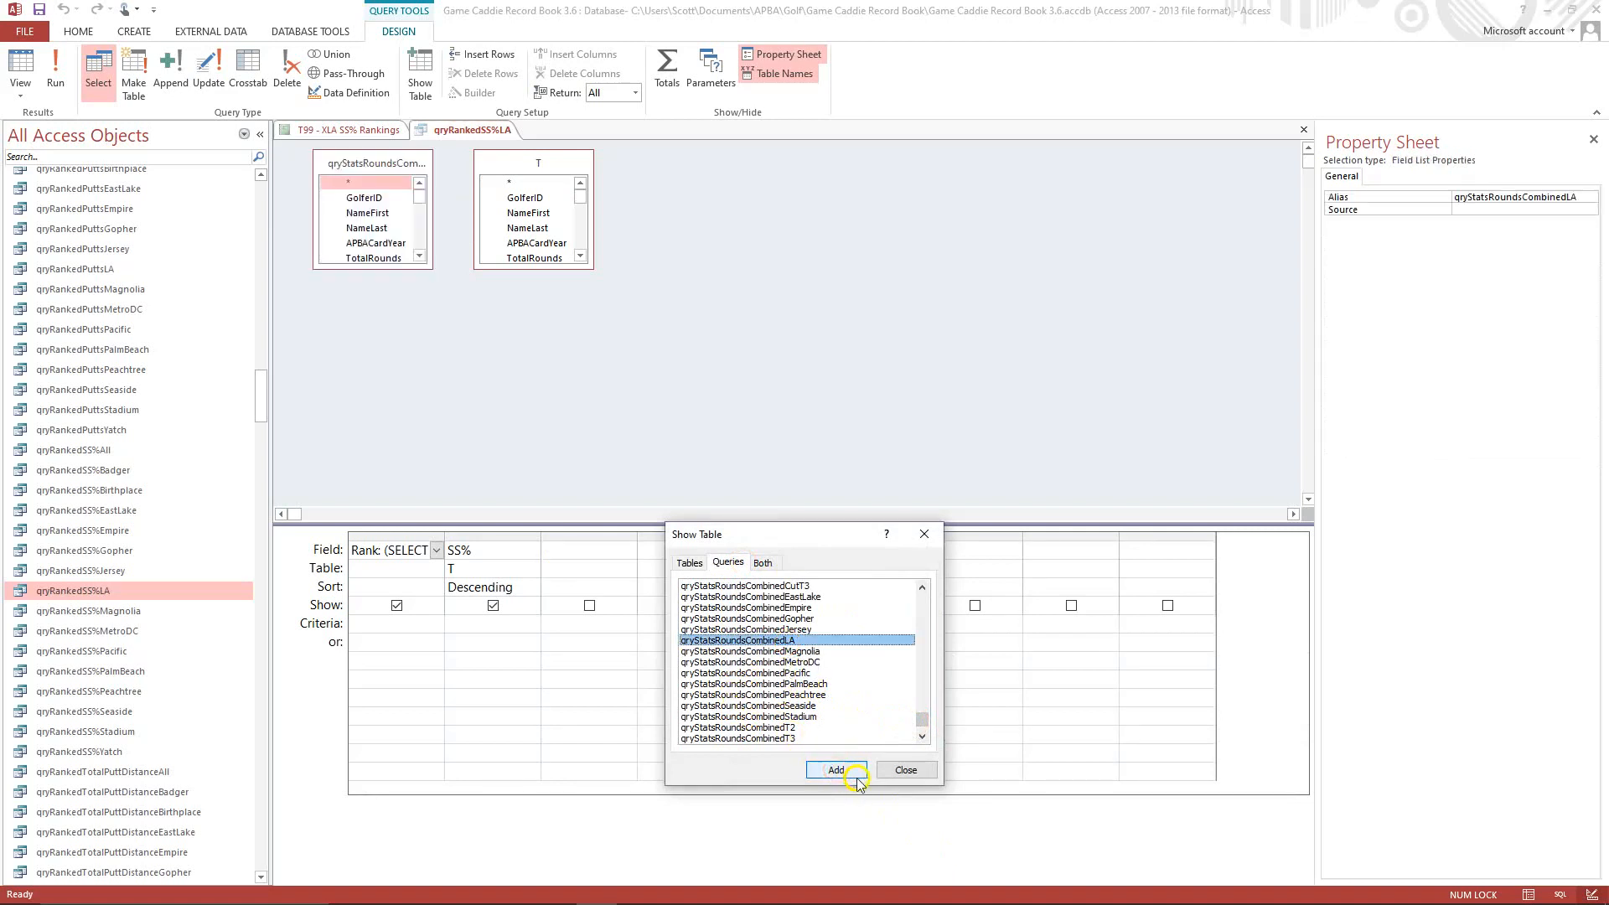
left_click(905, 770)
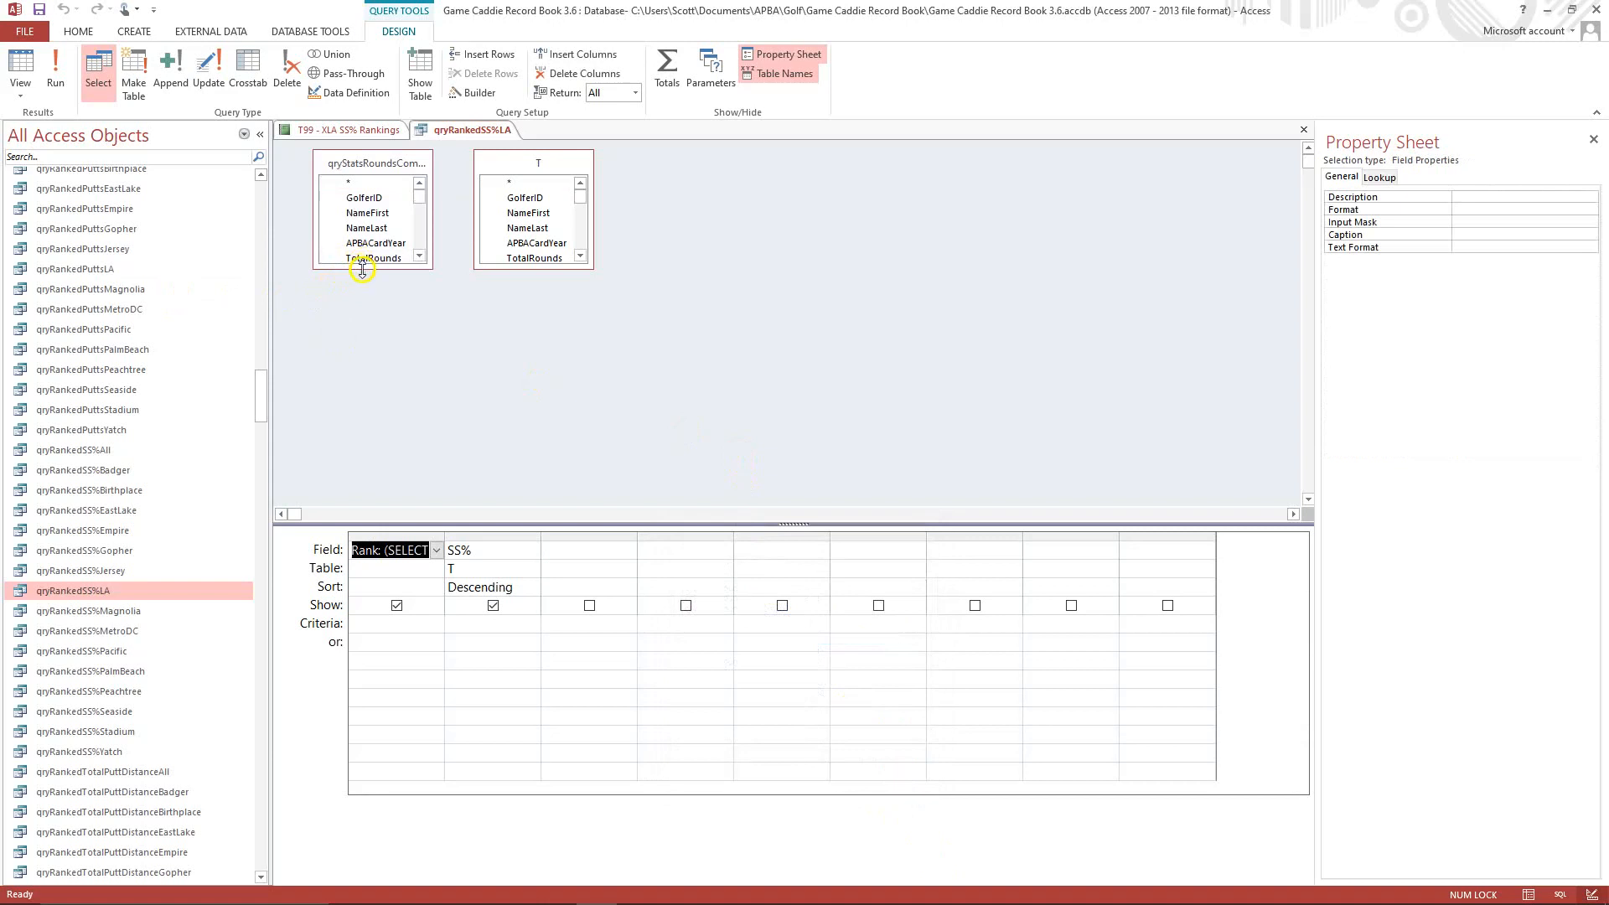
Enlarge both source field lists and join qryStatsRoundsCombinedLA to T on GolferID and APBACardYear.
left_click_drag(362, 268, 341, 407)
left_click(541, 268)
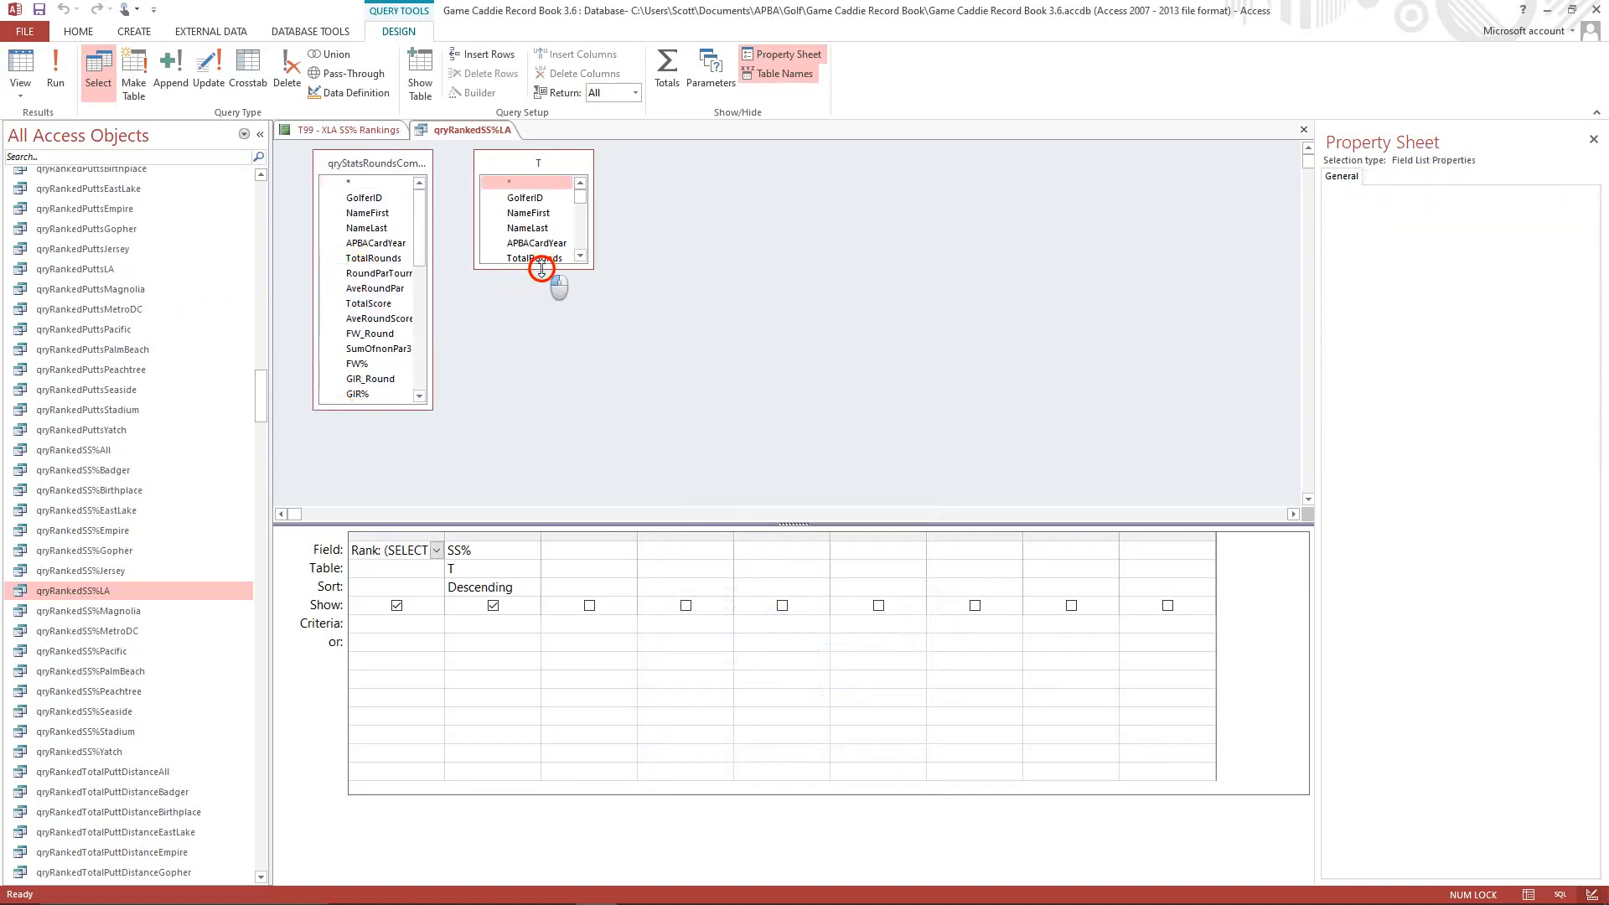
left_click_drag(542, 268, 536, 404)
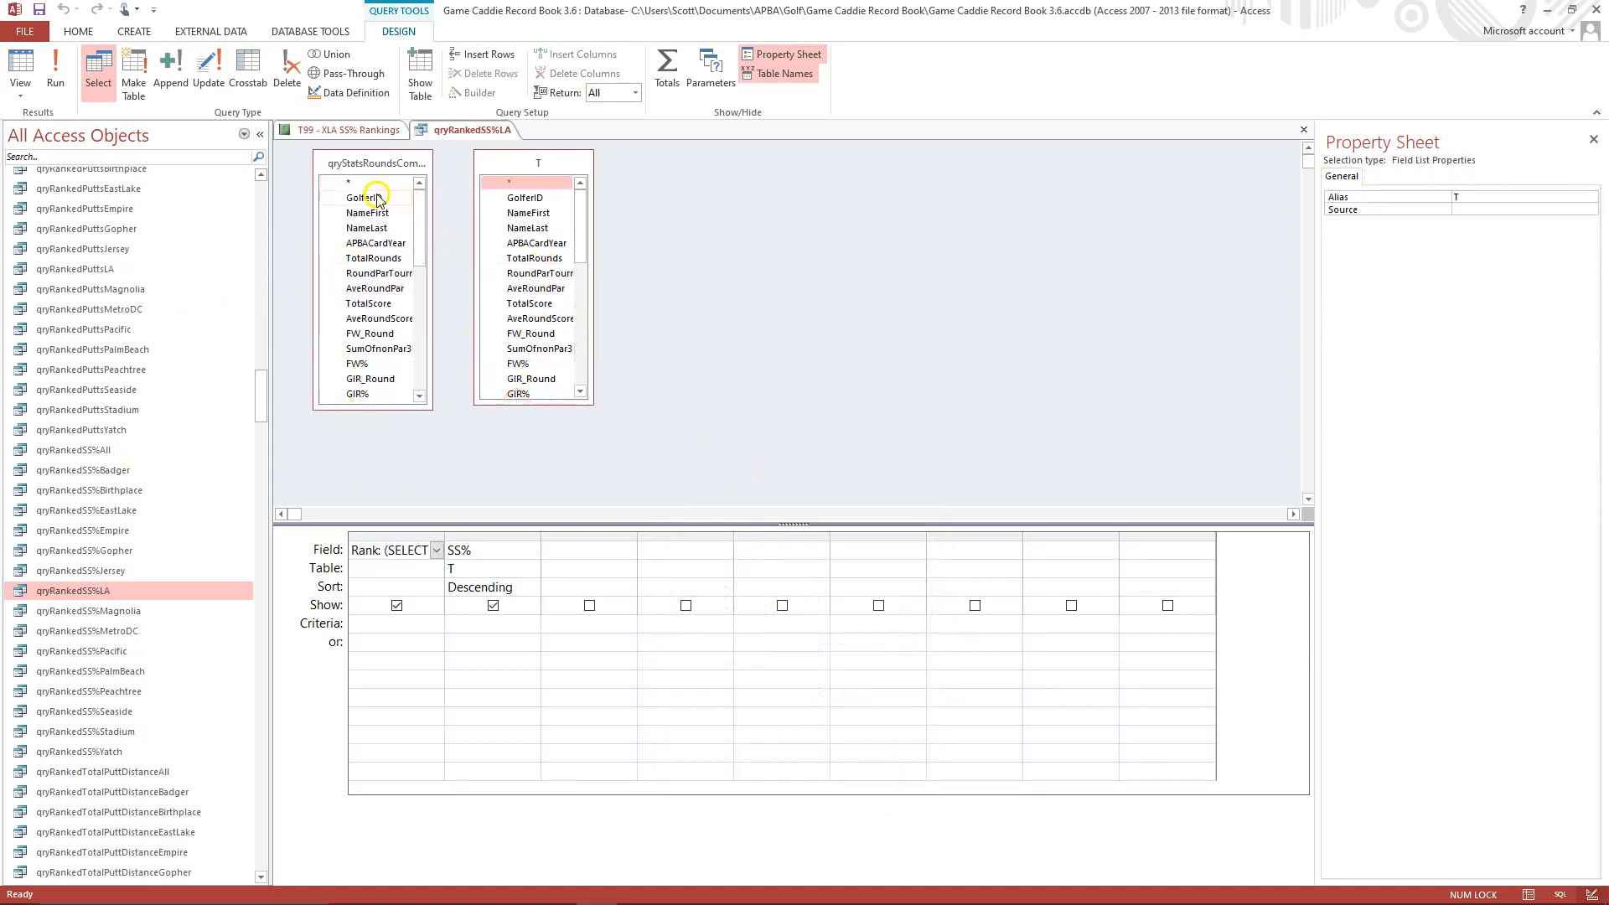
left_click_drag(376, 199, 519, 198)
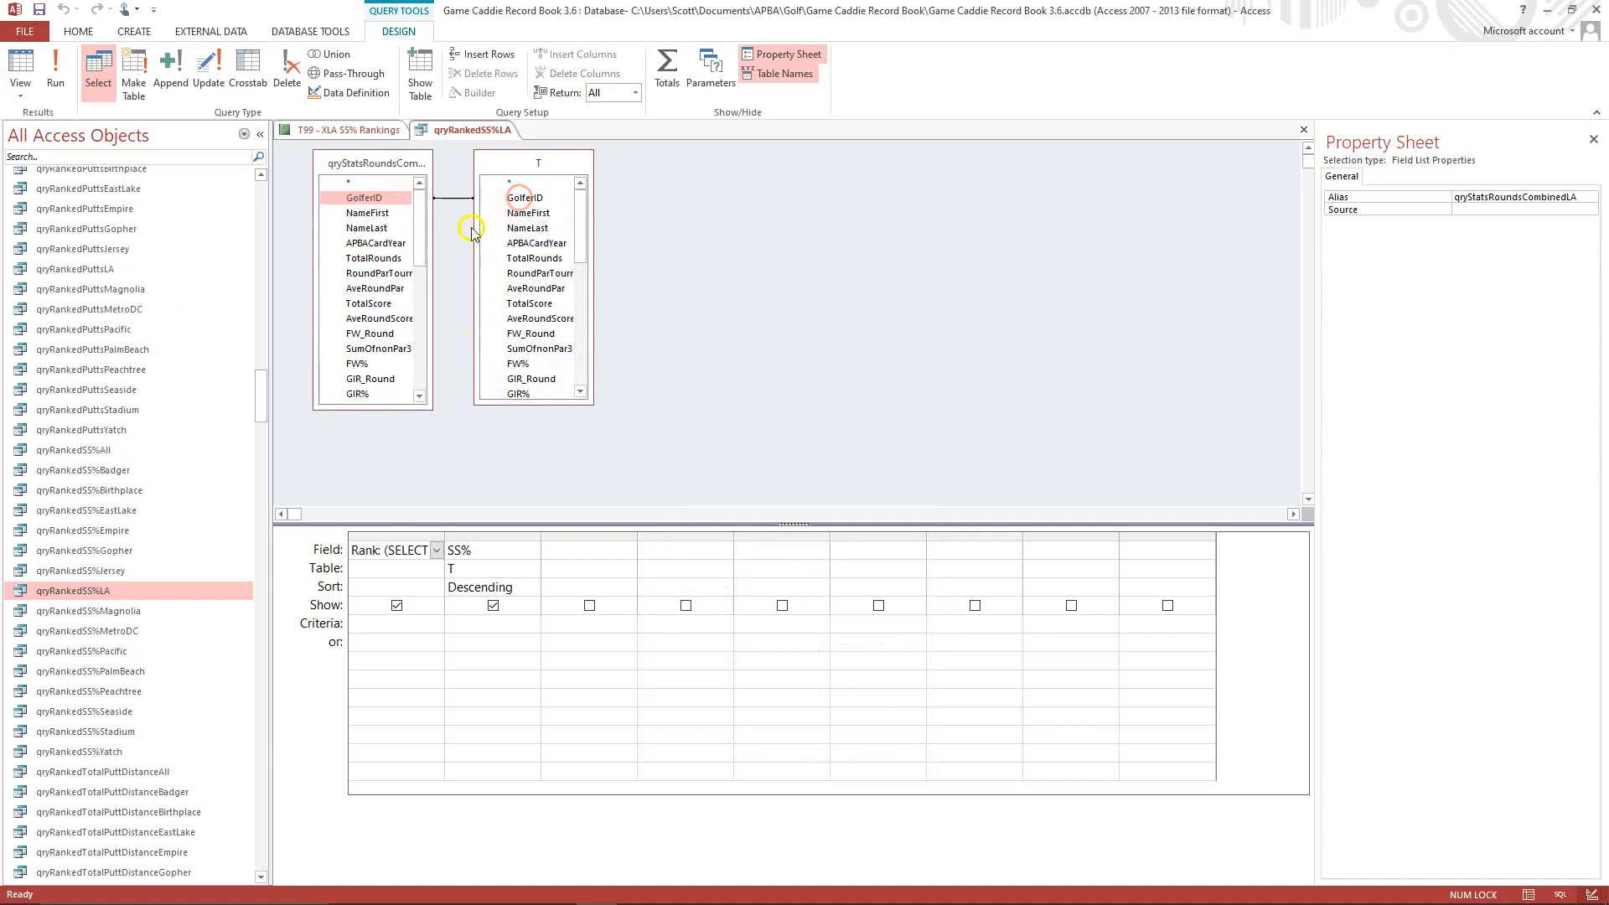
left_click_drag(390, 243, 531, 246)
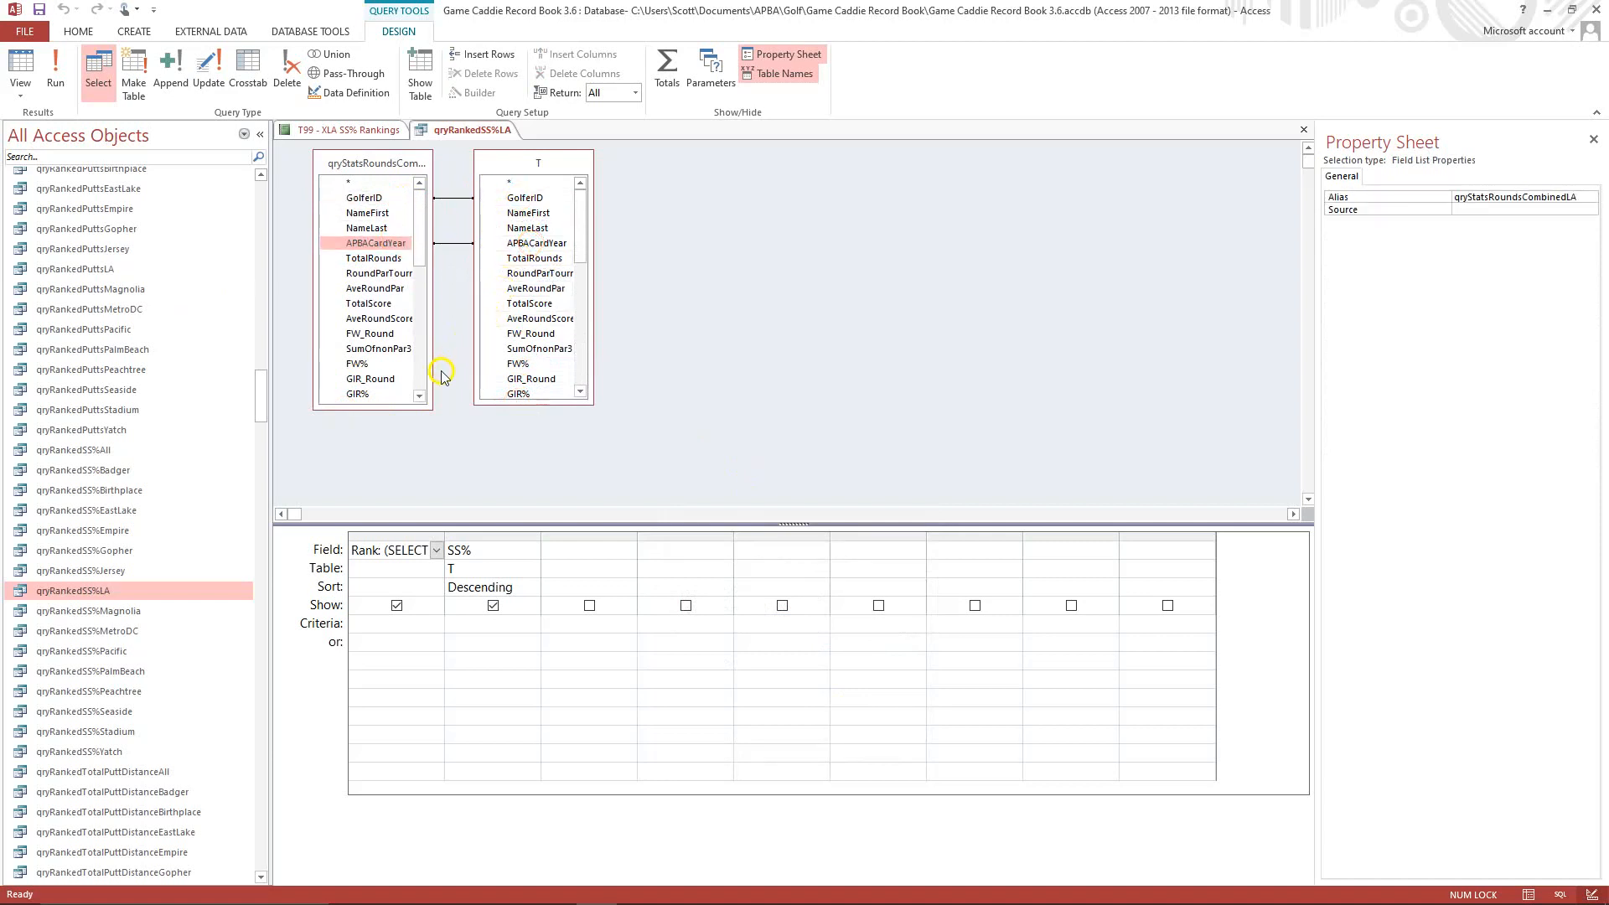
Add GolferID, NameFirst, NameLast, APBACardYear, TotalRounds, GSB_Round and SS_Round from qryStatsRoundsCombinedLA to the query grid and run the query.
double_click(362, 199)
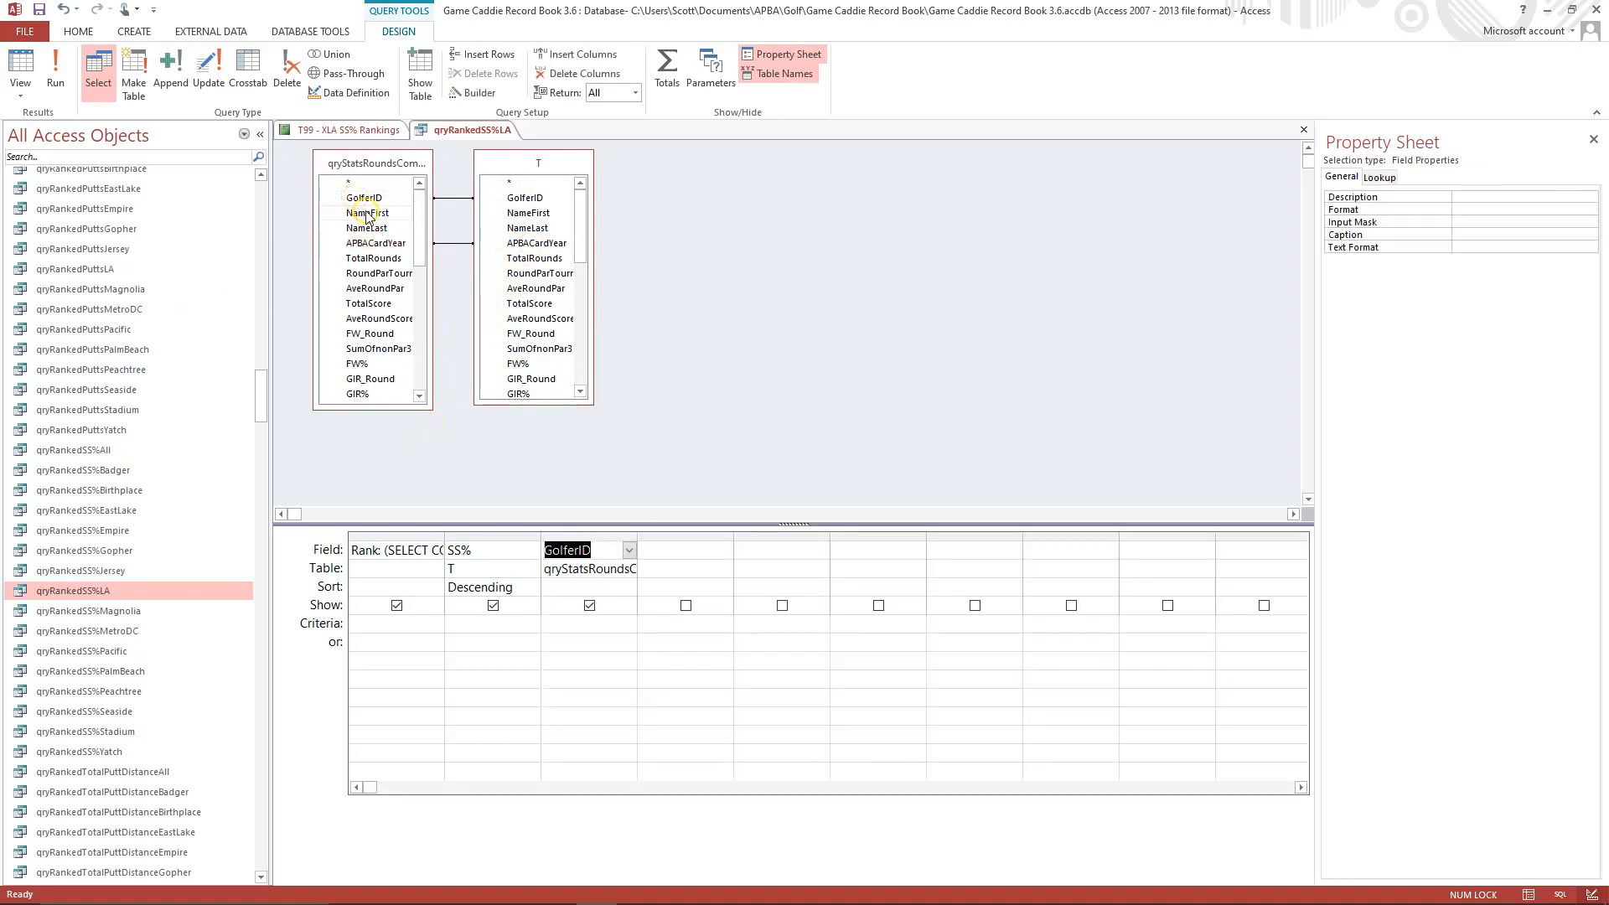
double_click(367, 214)
double_click(369, 228)
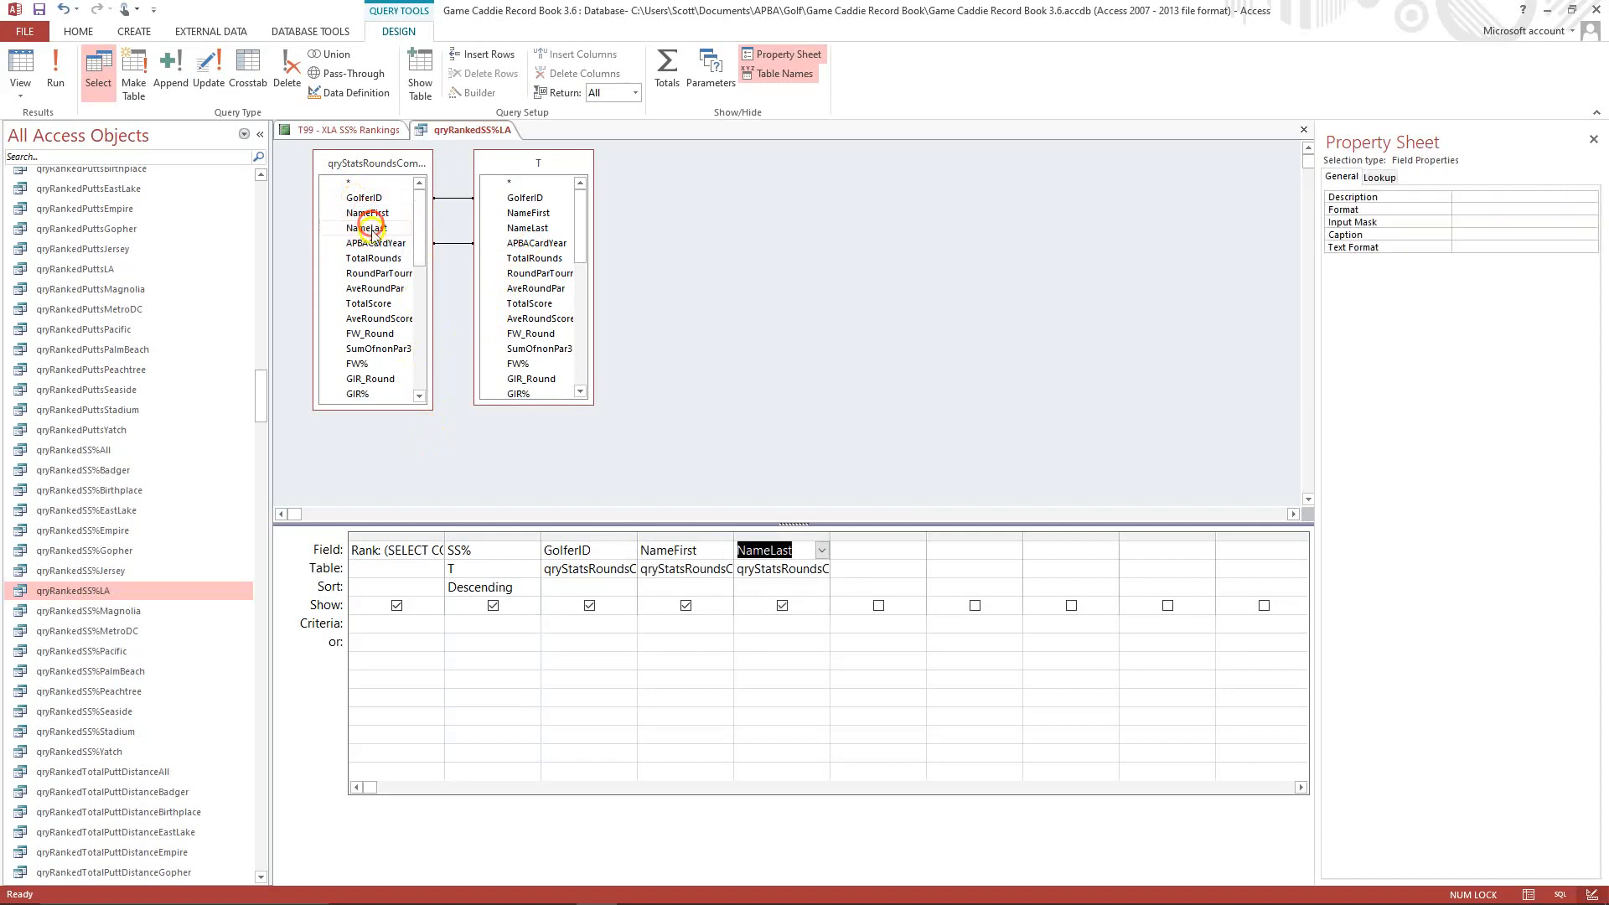
double_click(375, 244)
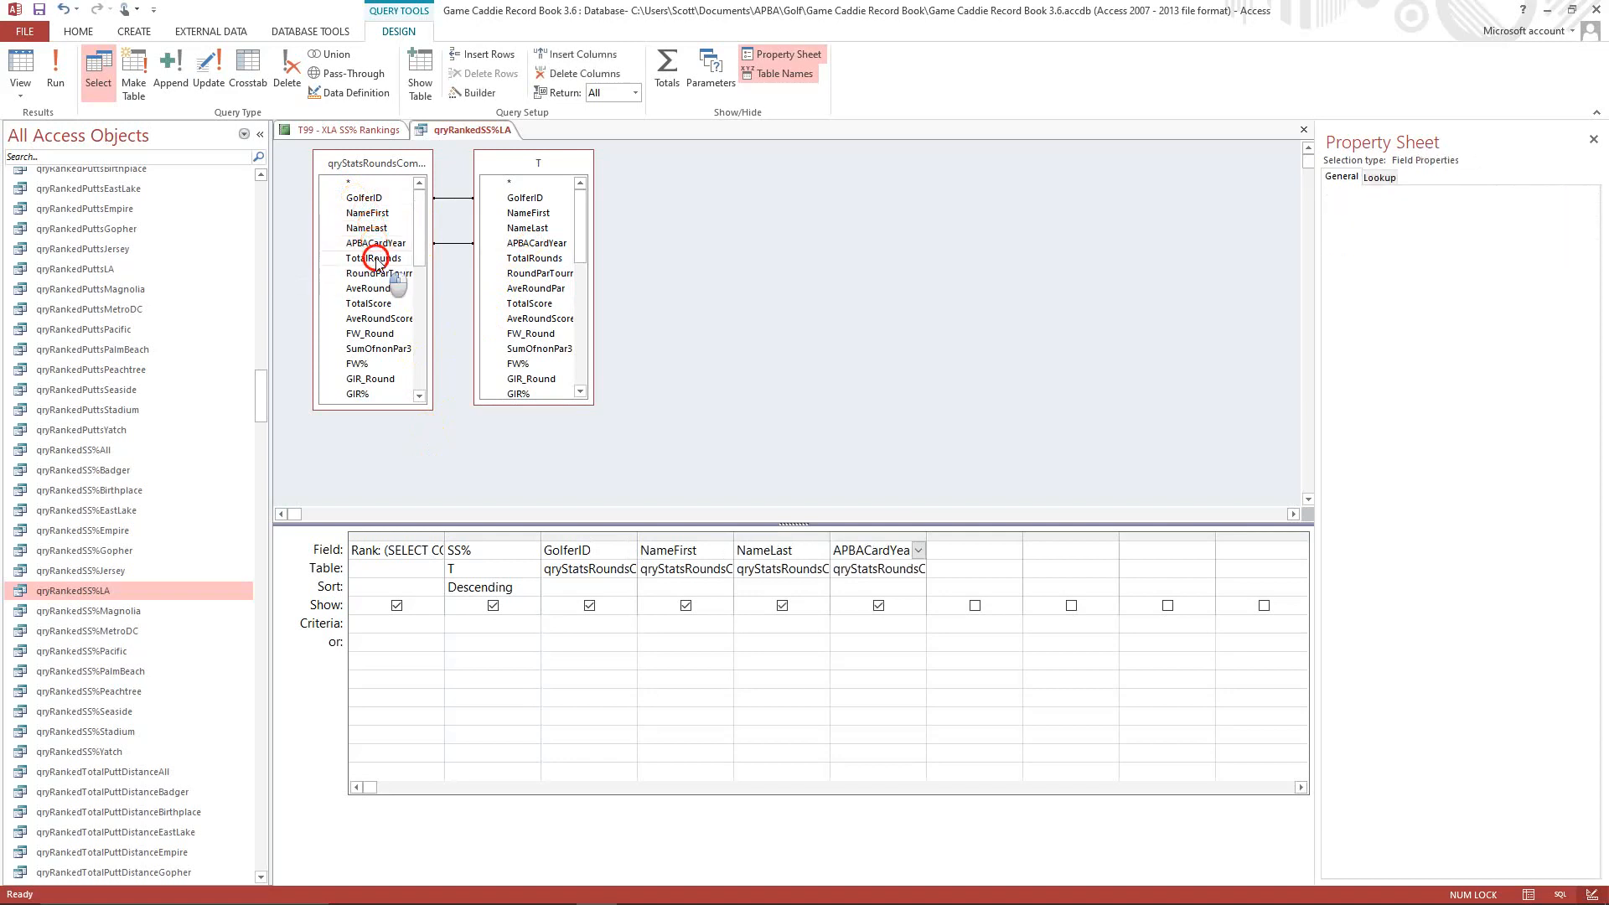
double_click(374, 258)
left_click_drag(417, 259, 414, 304)
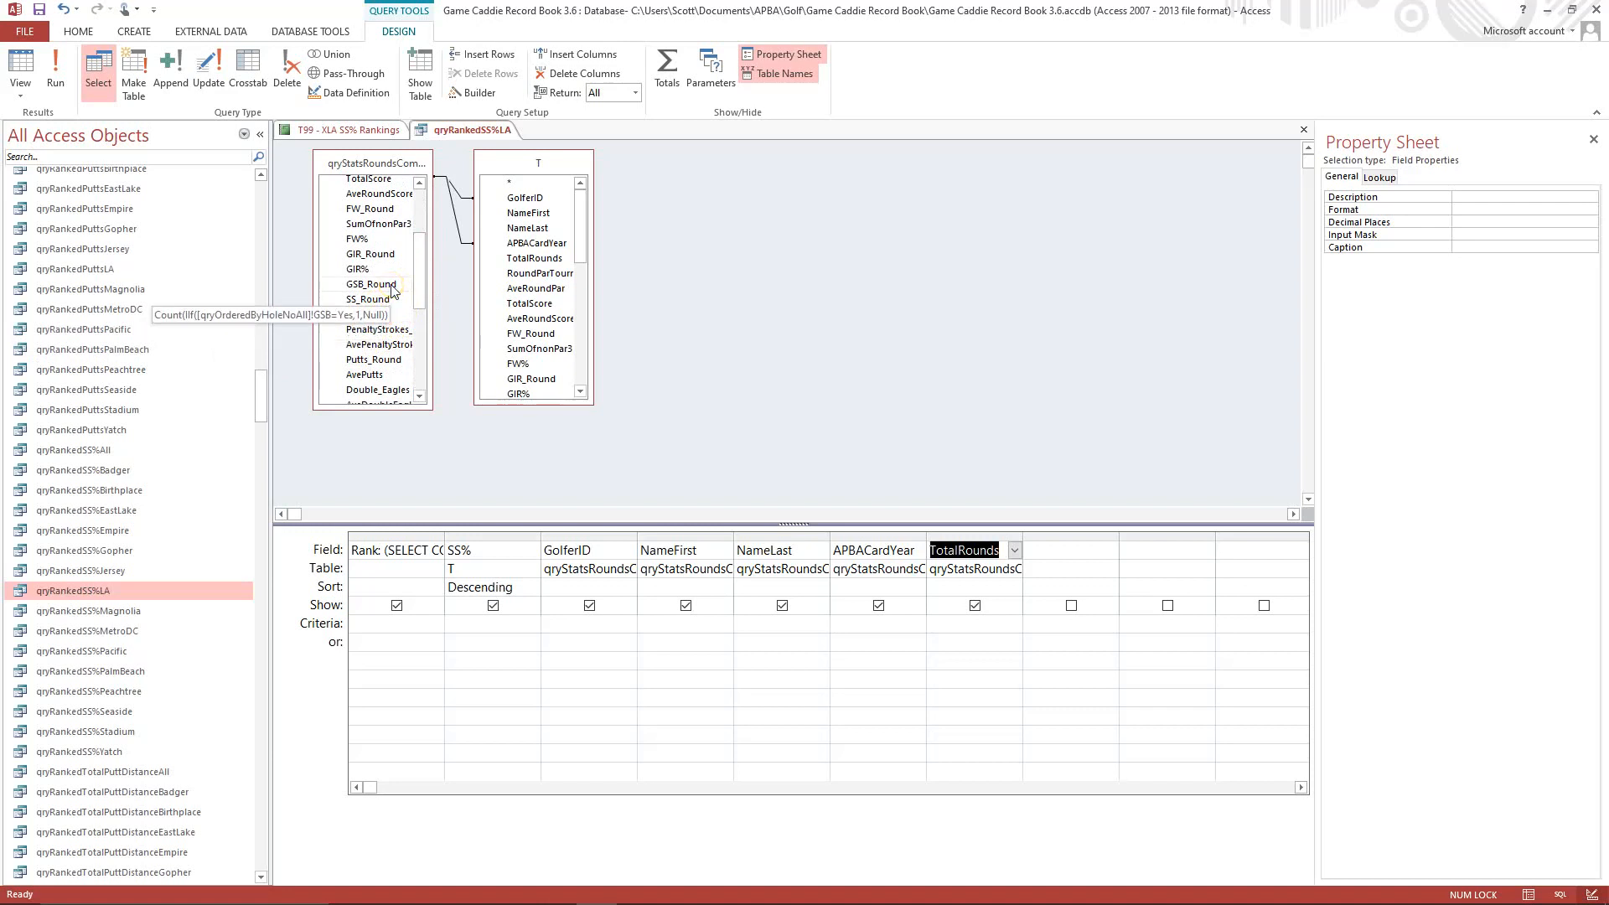
double_click(391, 287)
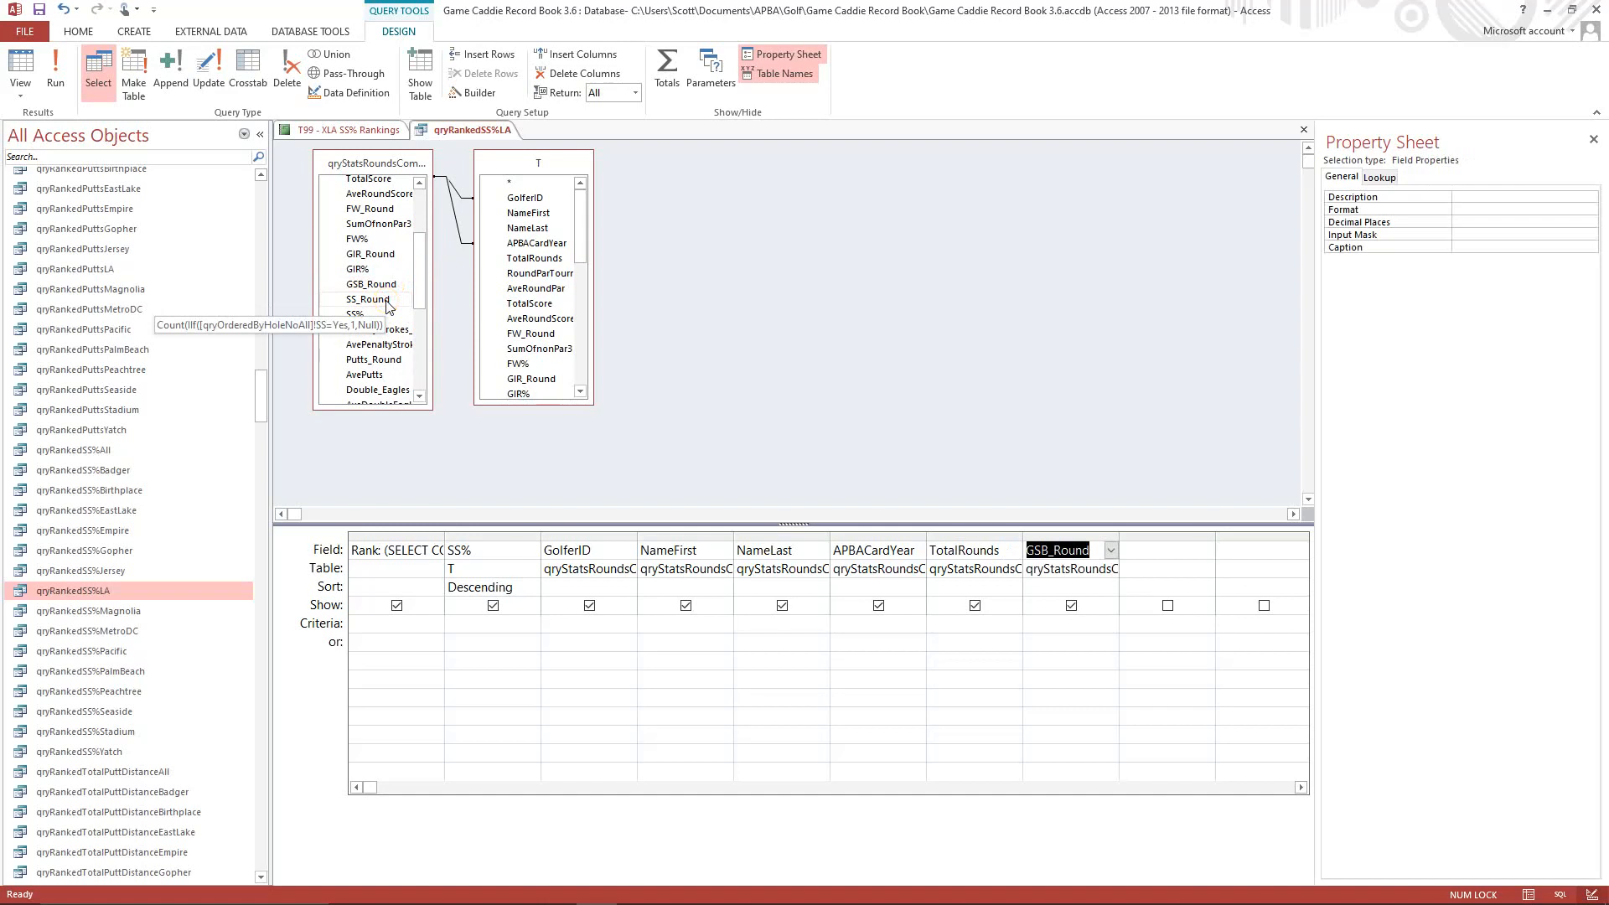
double_click(386, 302)
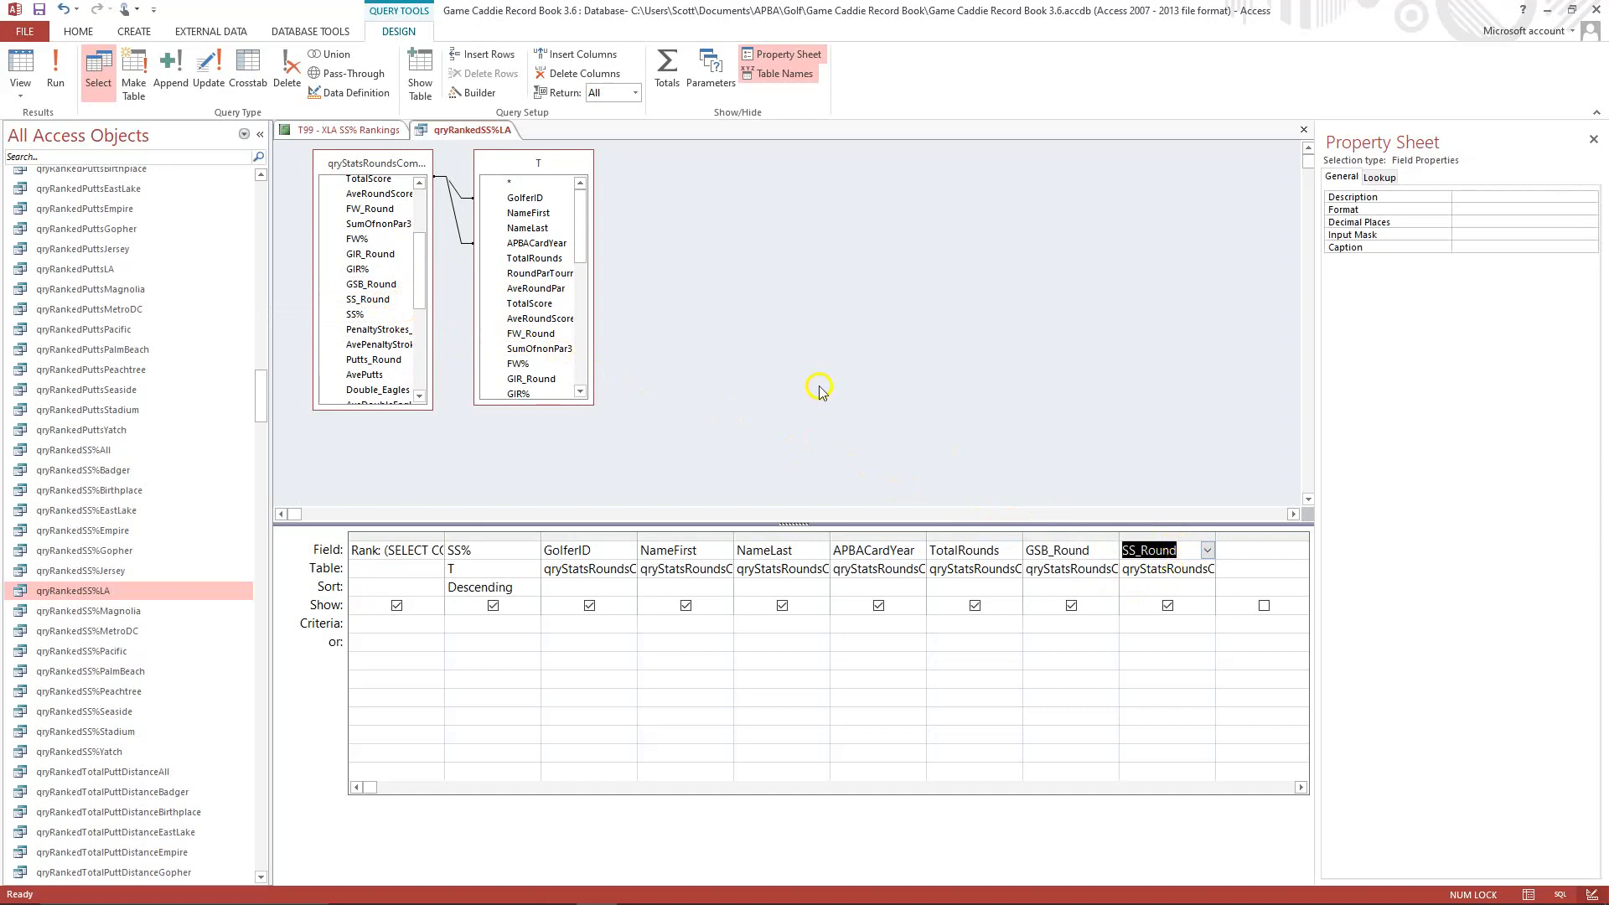
left_click(57, 77)
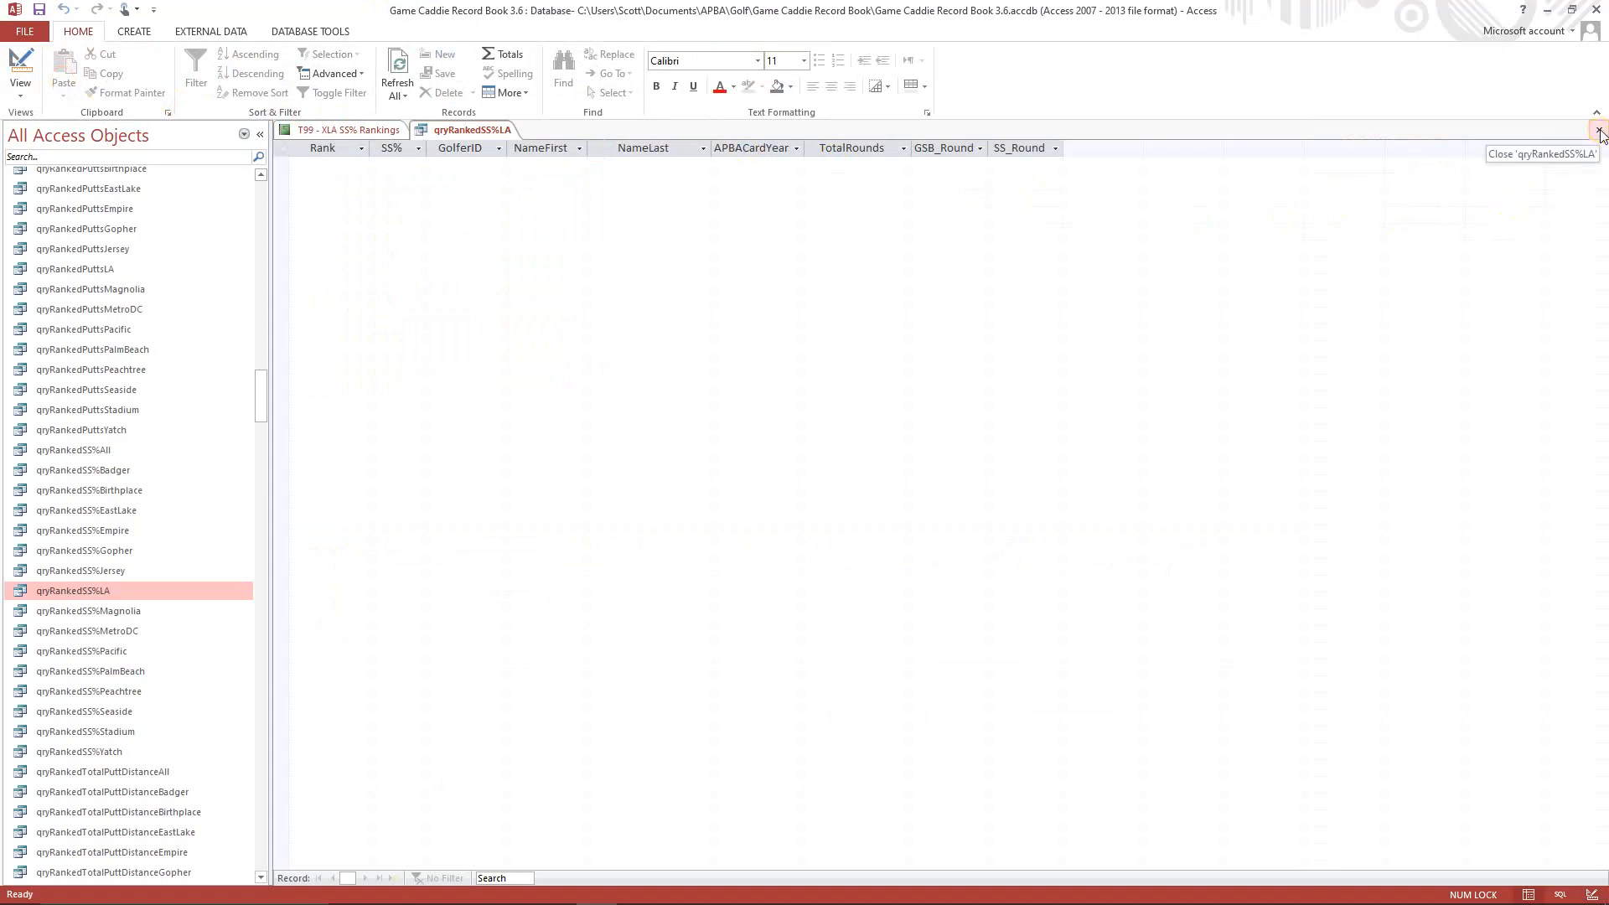
In the query's SQL, change the INNER JOIN source aliased as T to qryStatsRoundsCombinedLA.
left_click(20, 91)
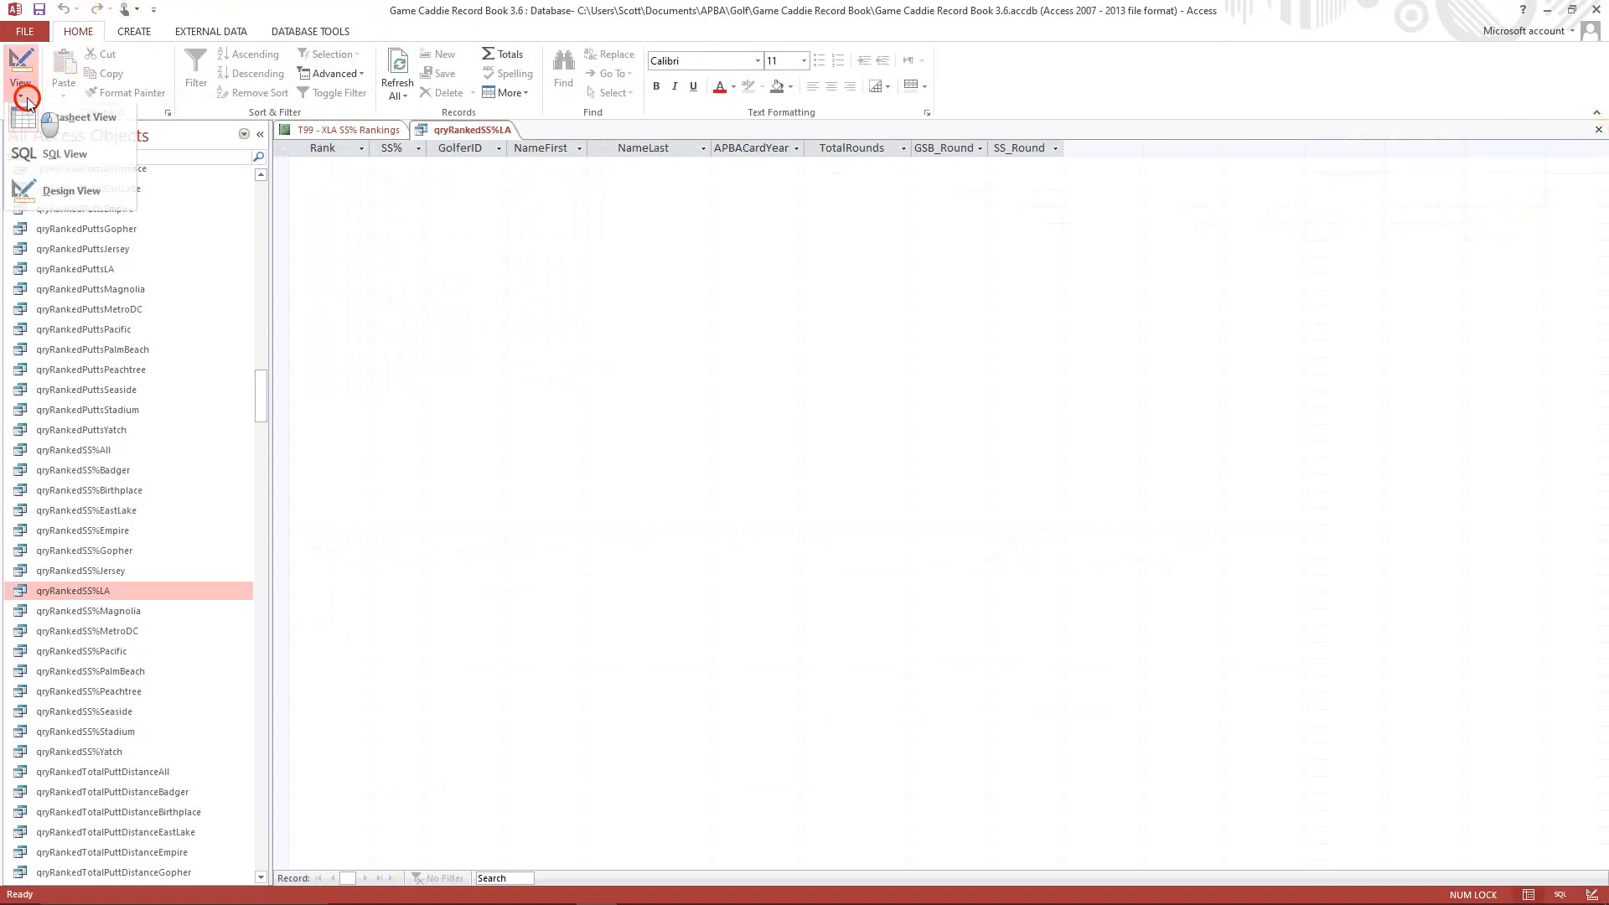
left_click(33, 159)
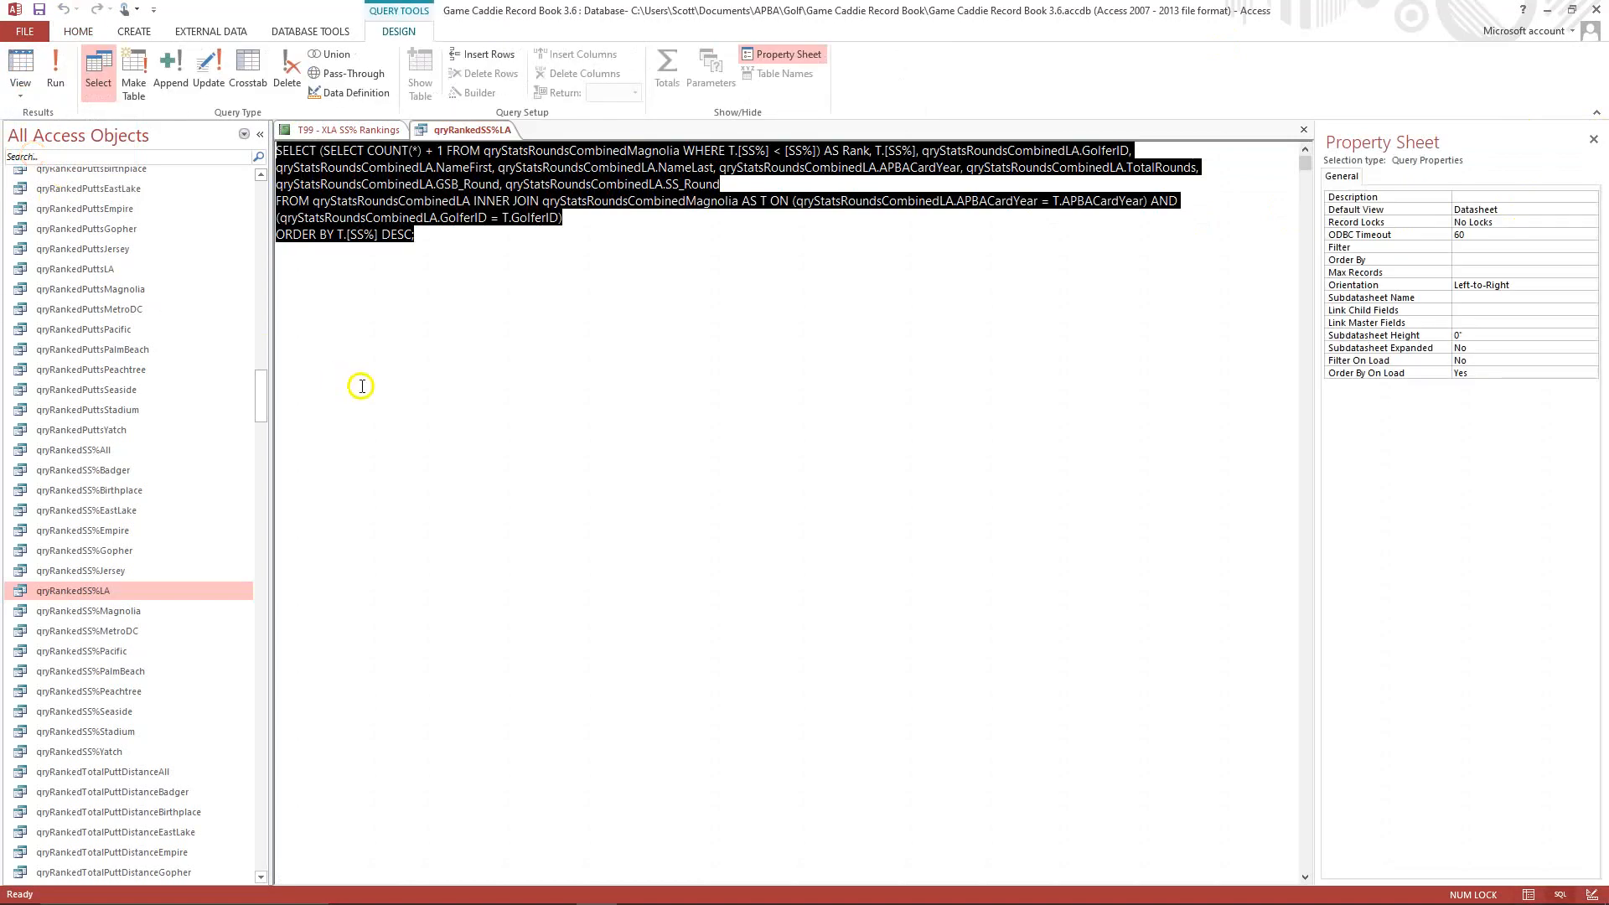
left_click(583, 325)
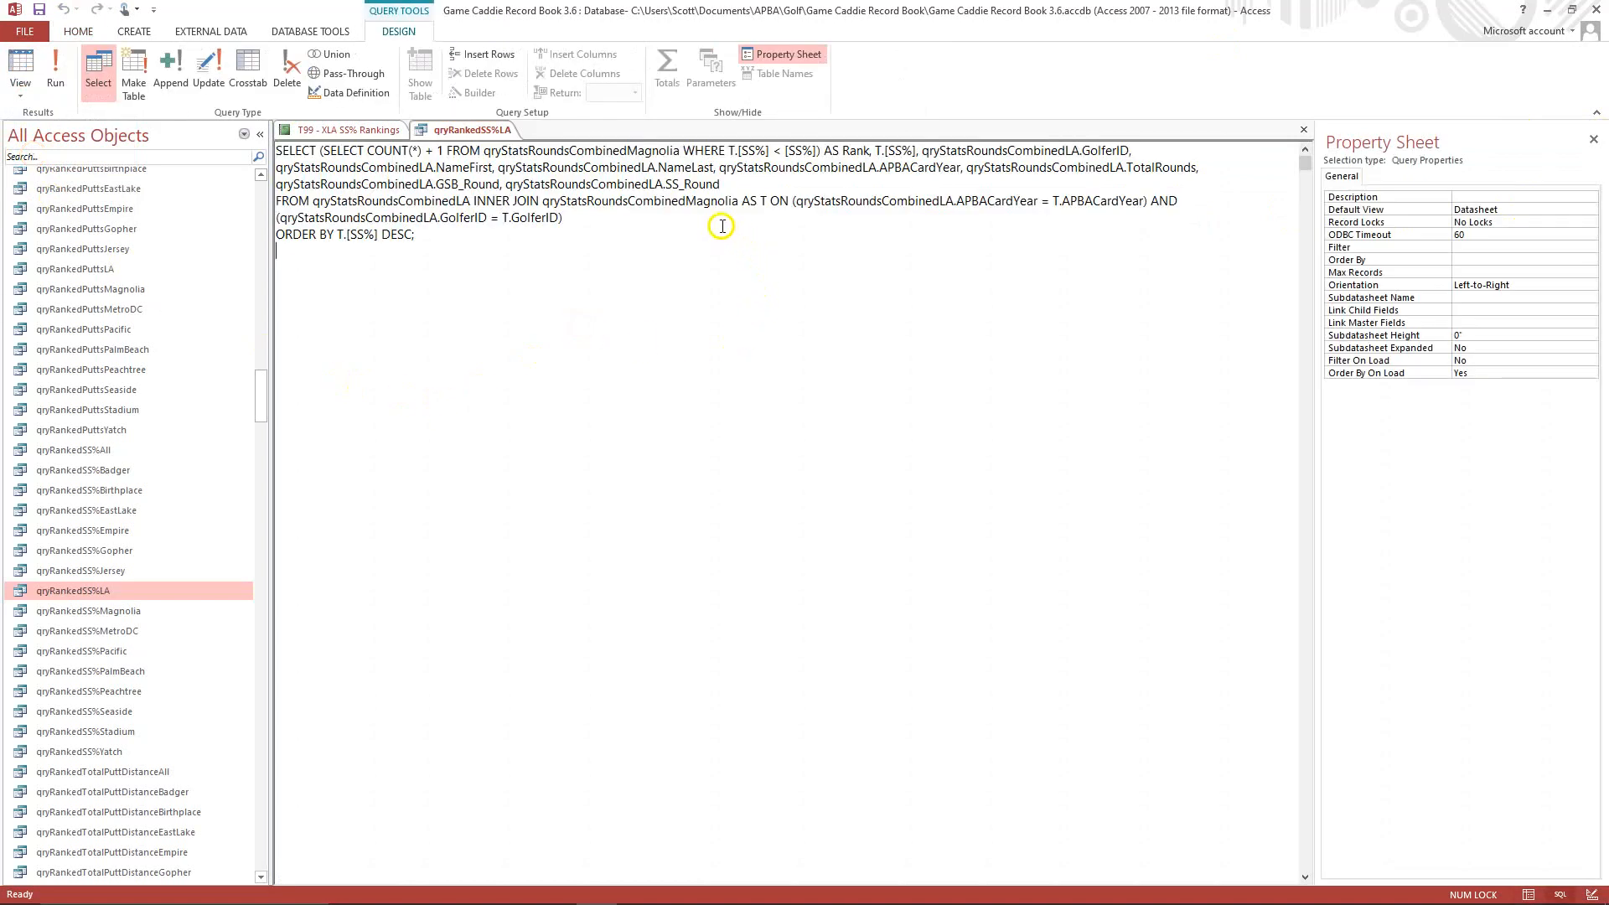
left_click(684, 198)
key("Delete")
key("Delete")
key("Delete")
key("Delete")
key("Delete")
key("Delete")
key("Delete")
key("Delete")
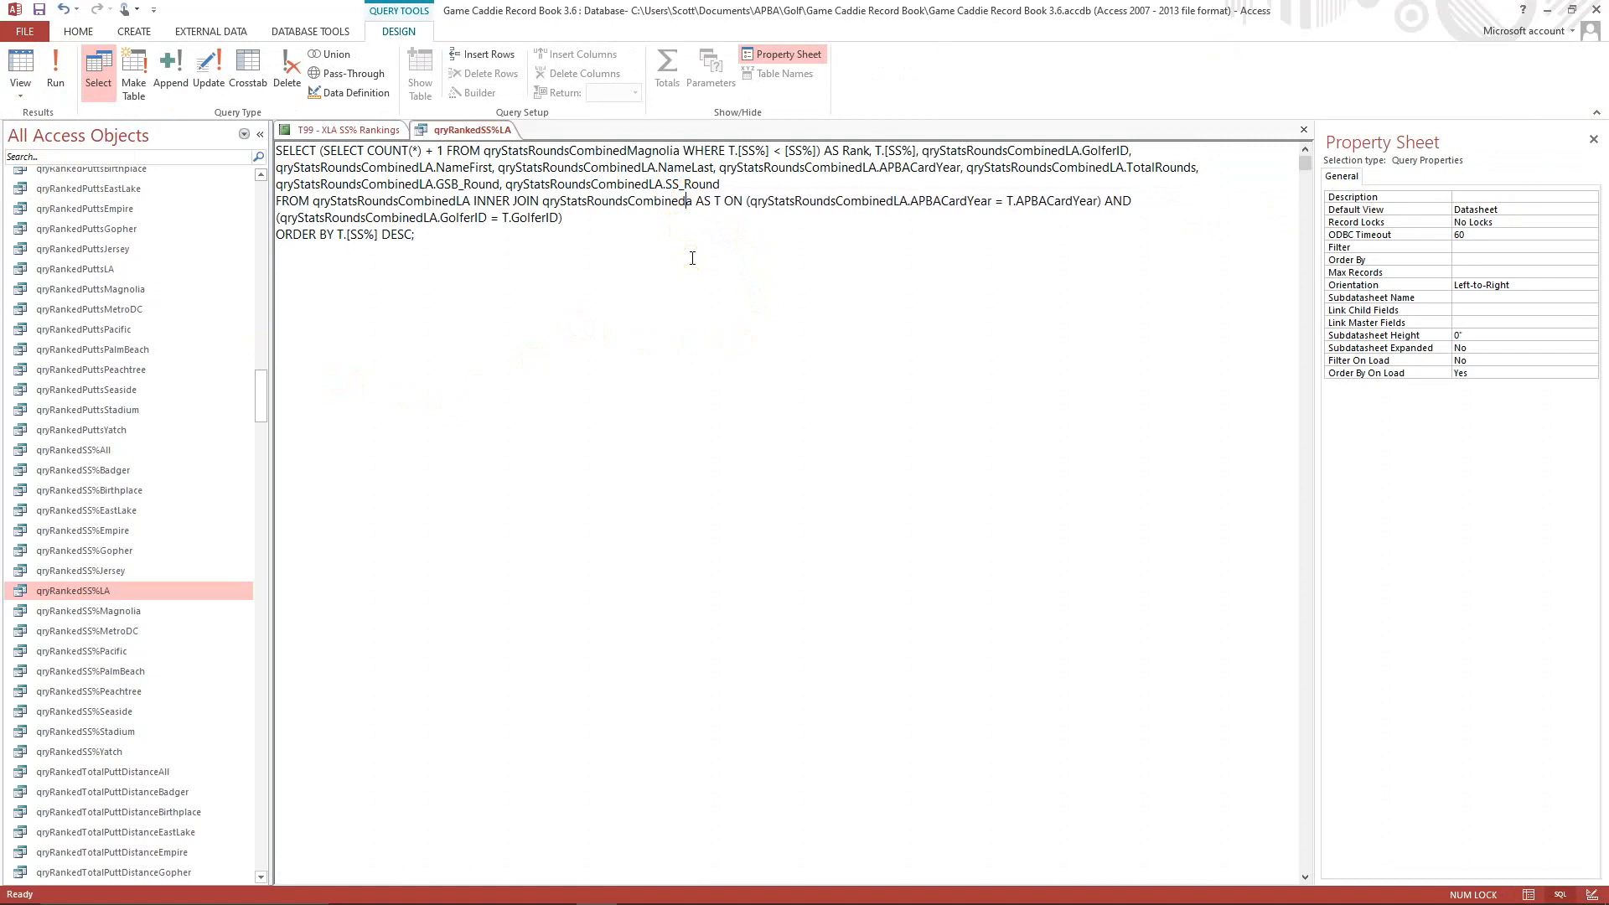
type("LA")
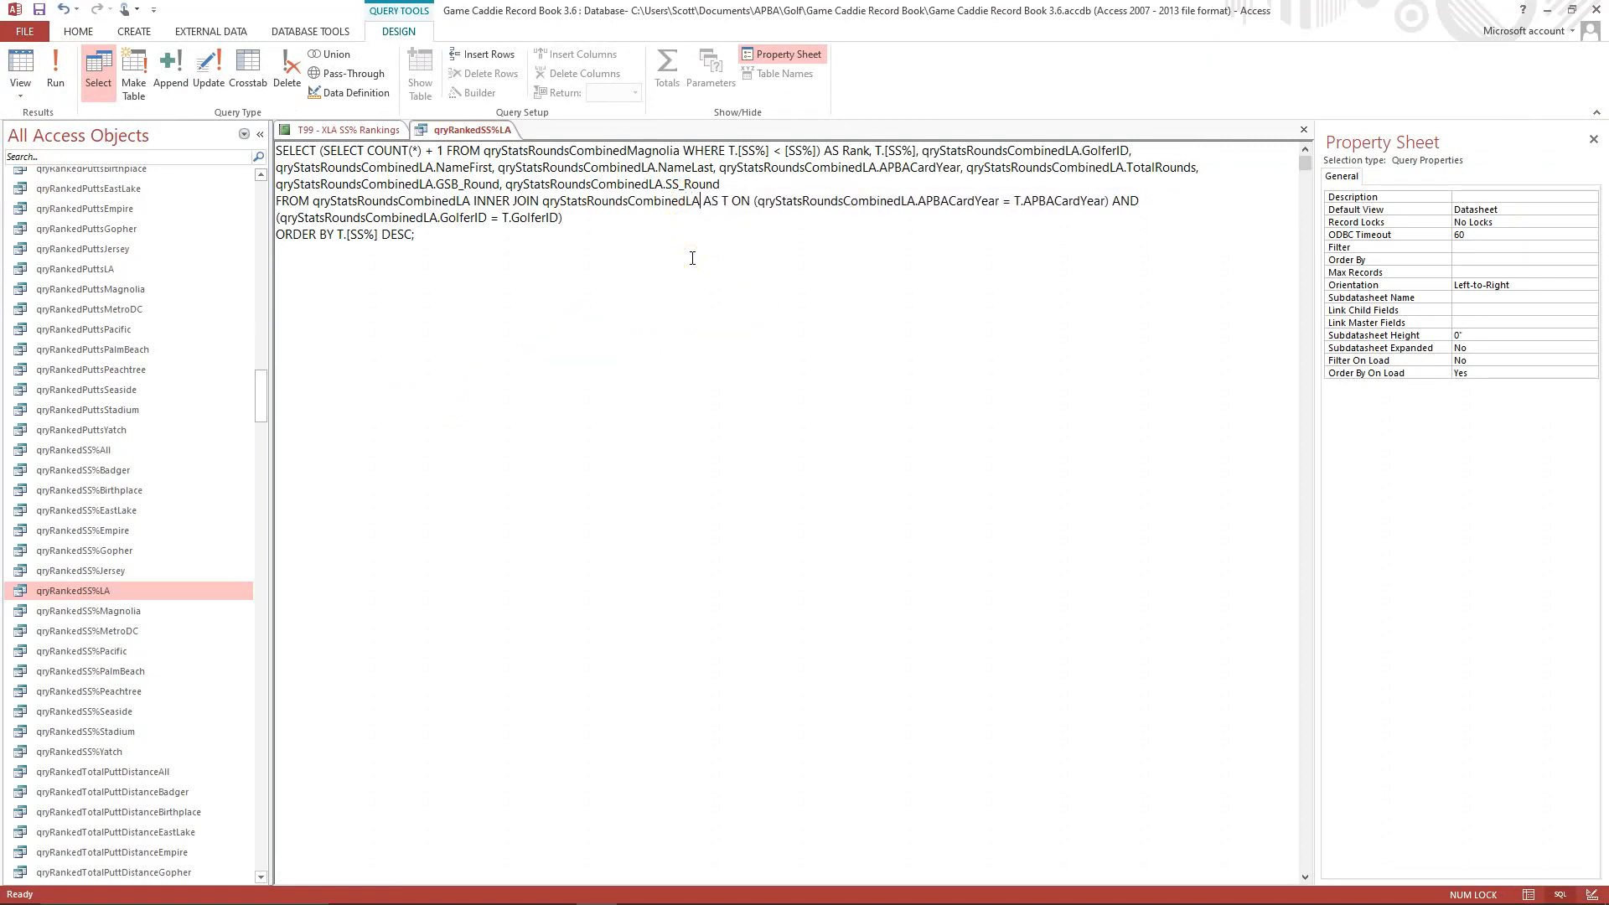
left_click(694, 260)
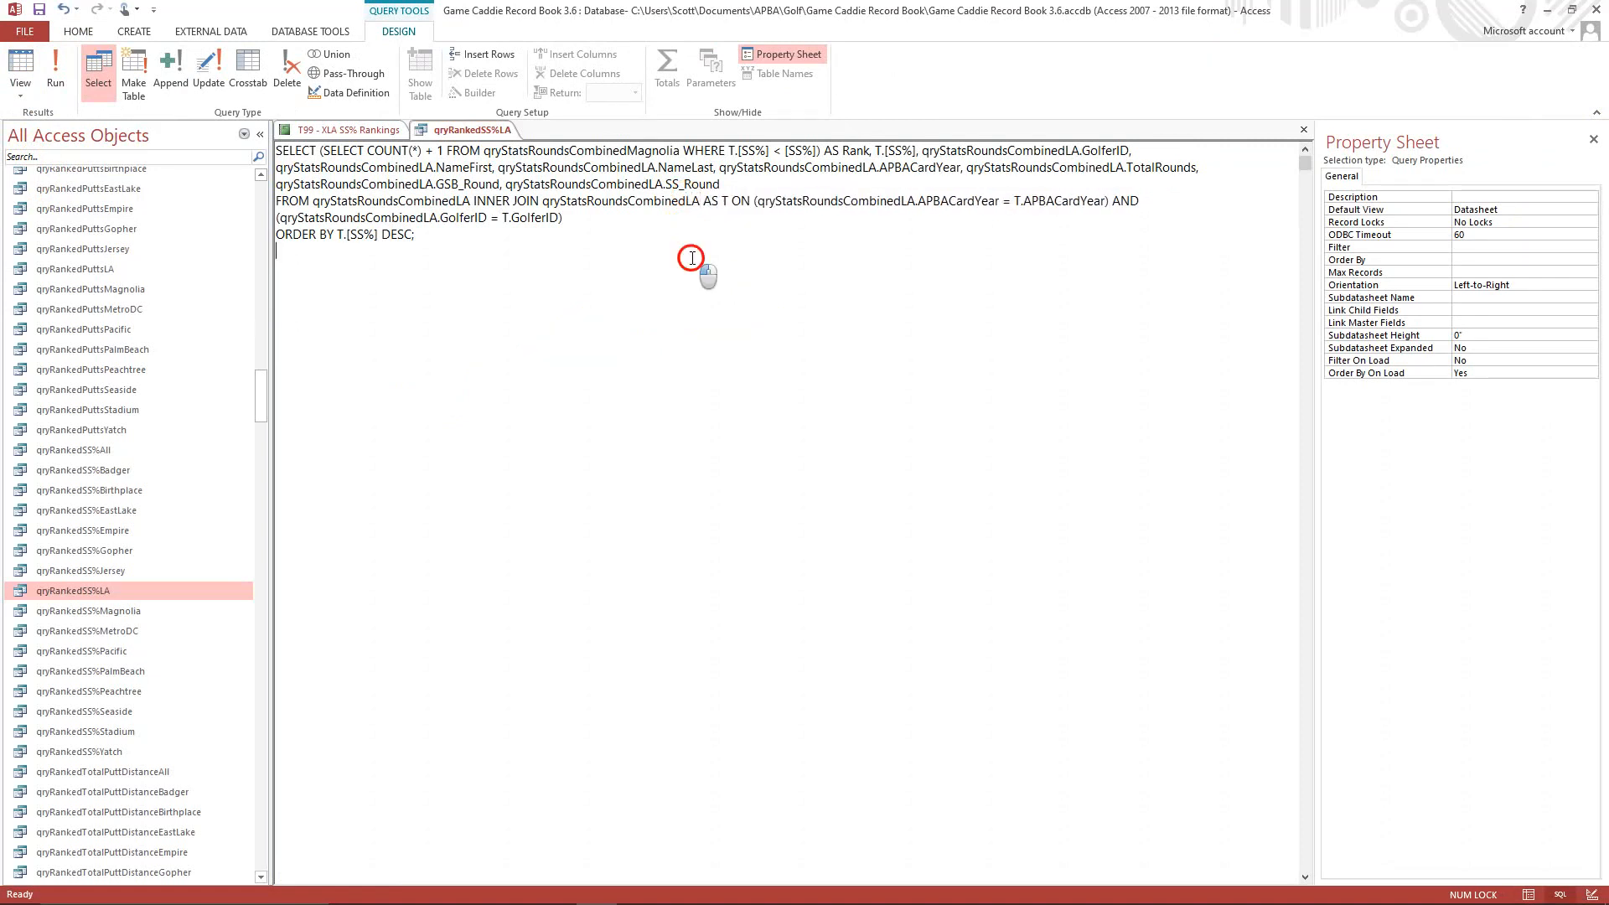
right_click(654, 194)
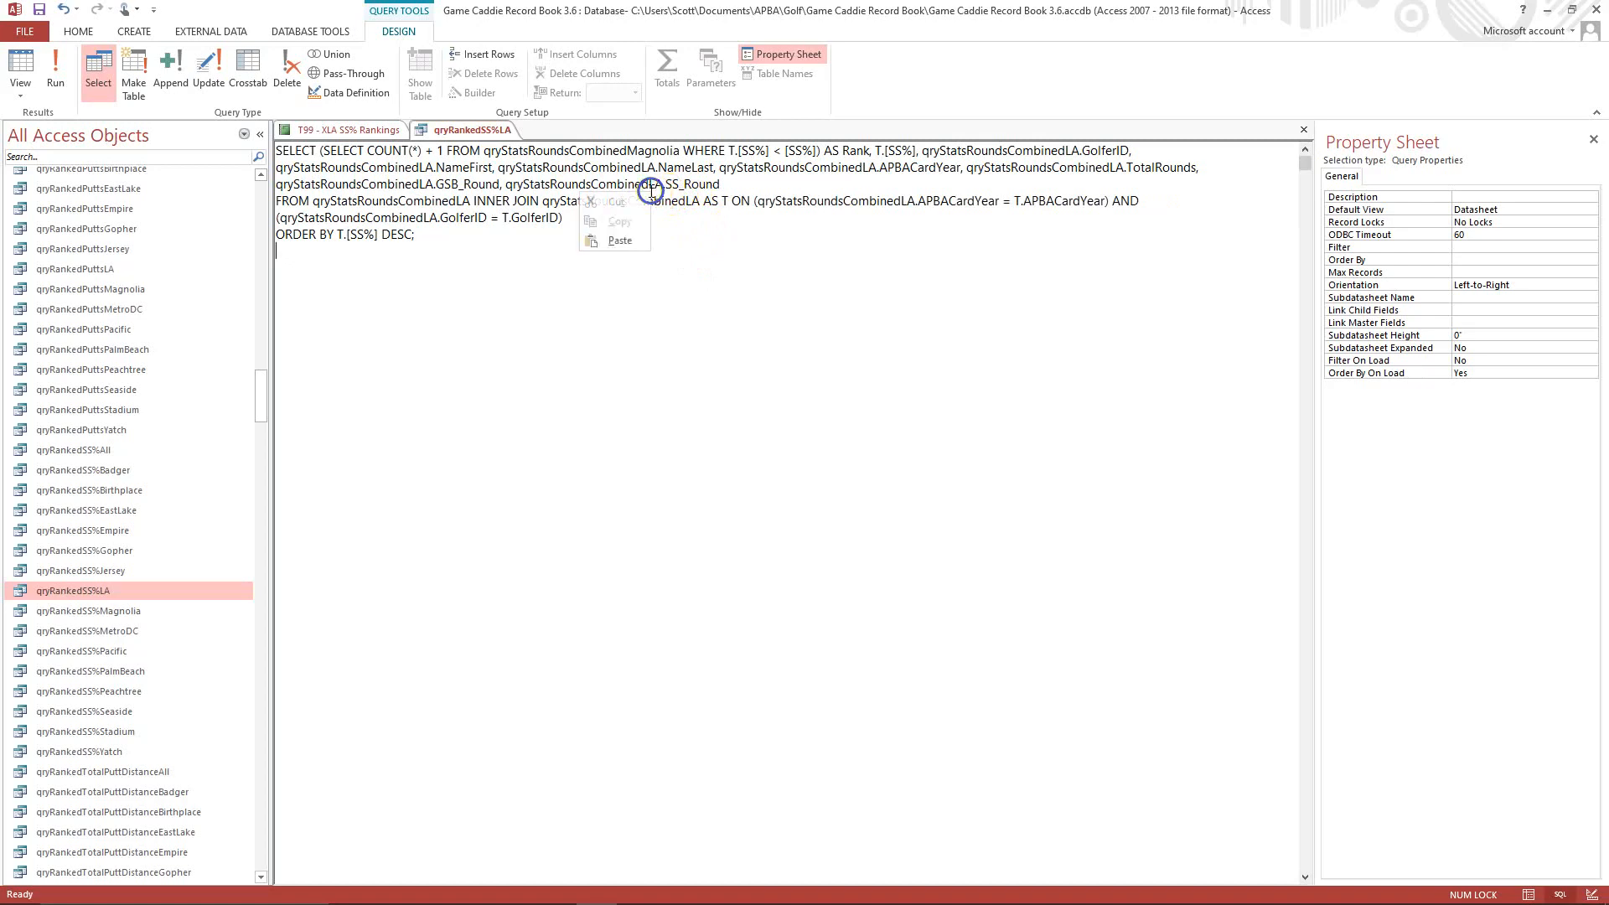
left_click(702, 274)
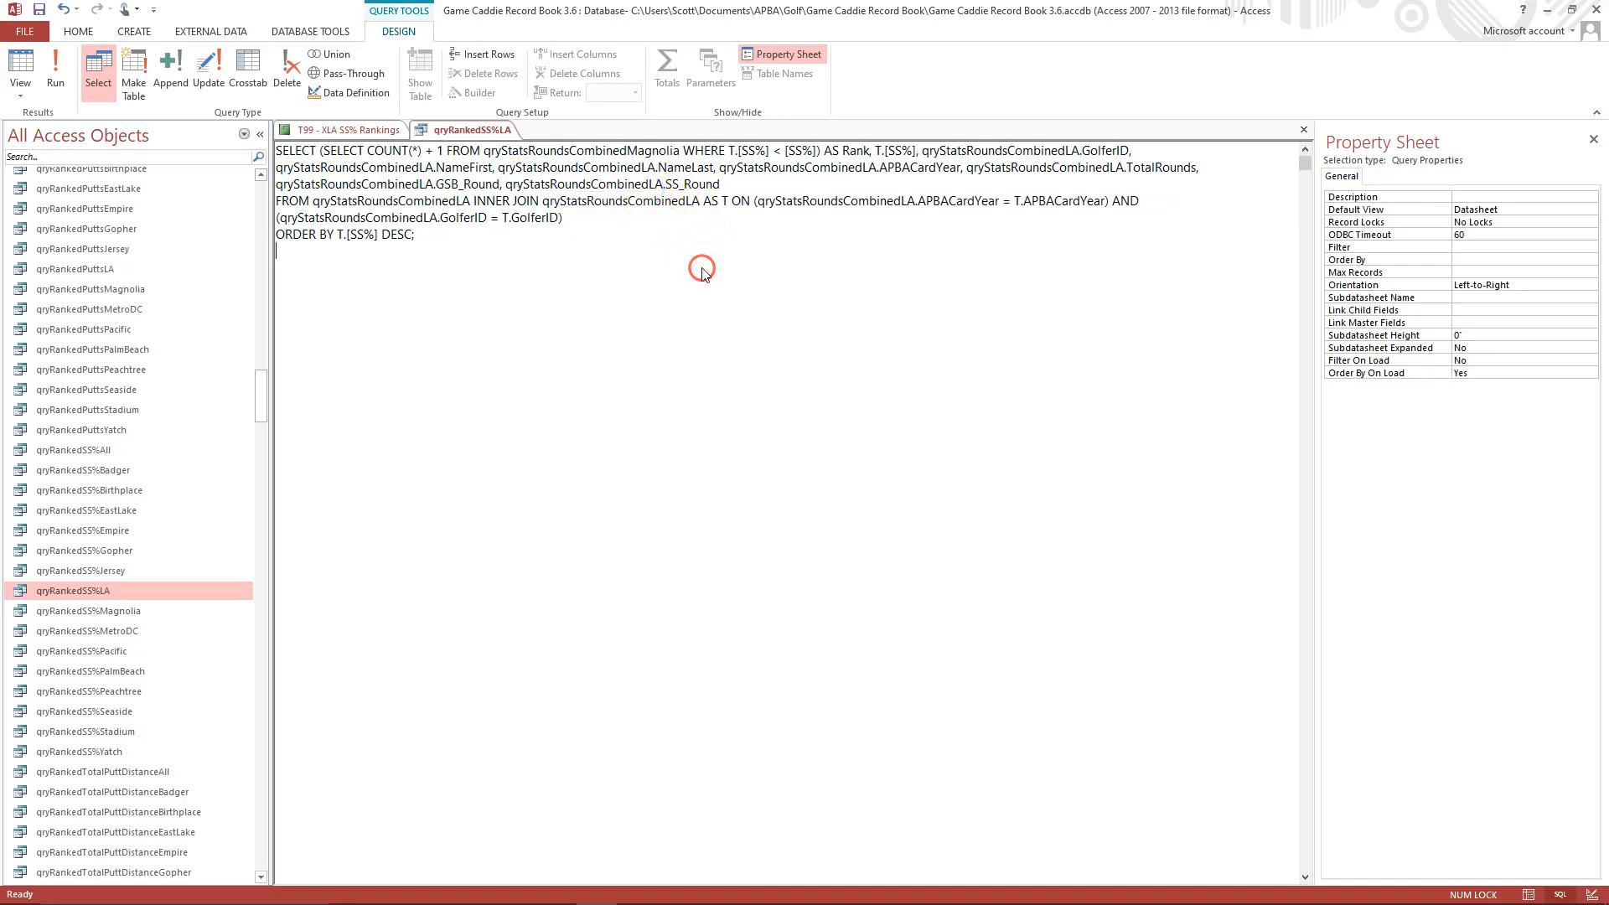
Run the qryRankedSS%LA query, then close it and save its design changes.
left_click(52, 74)
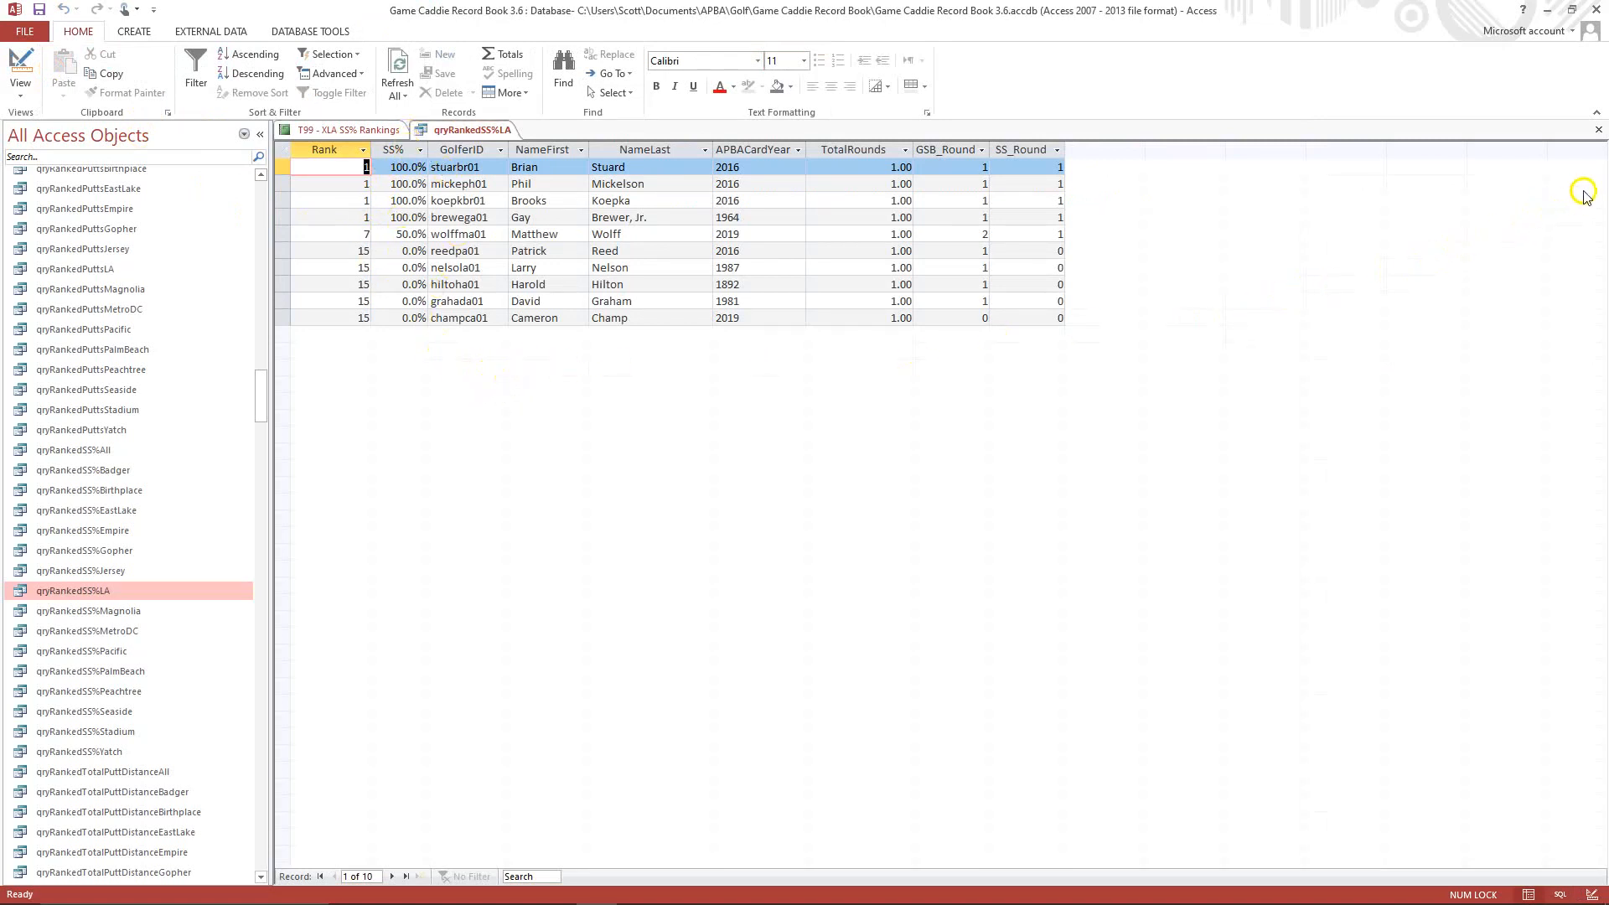
left_click(1600, 131)
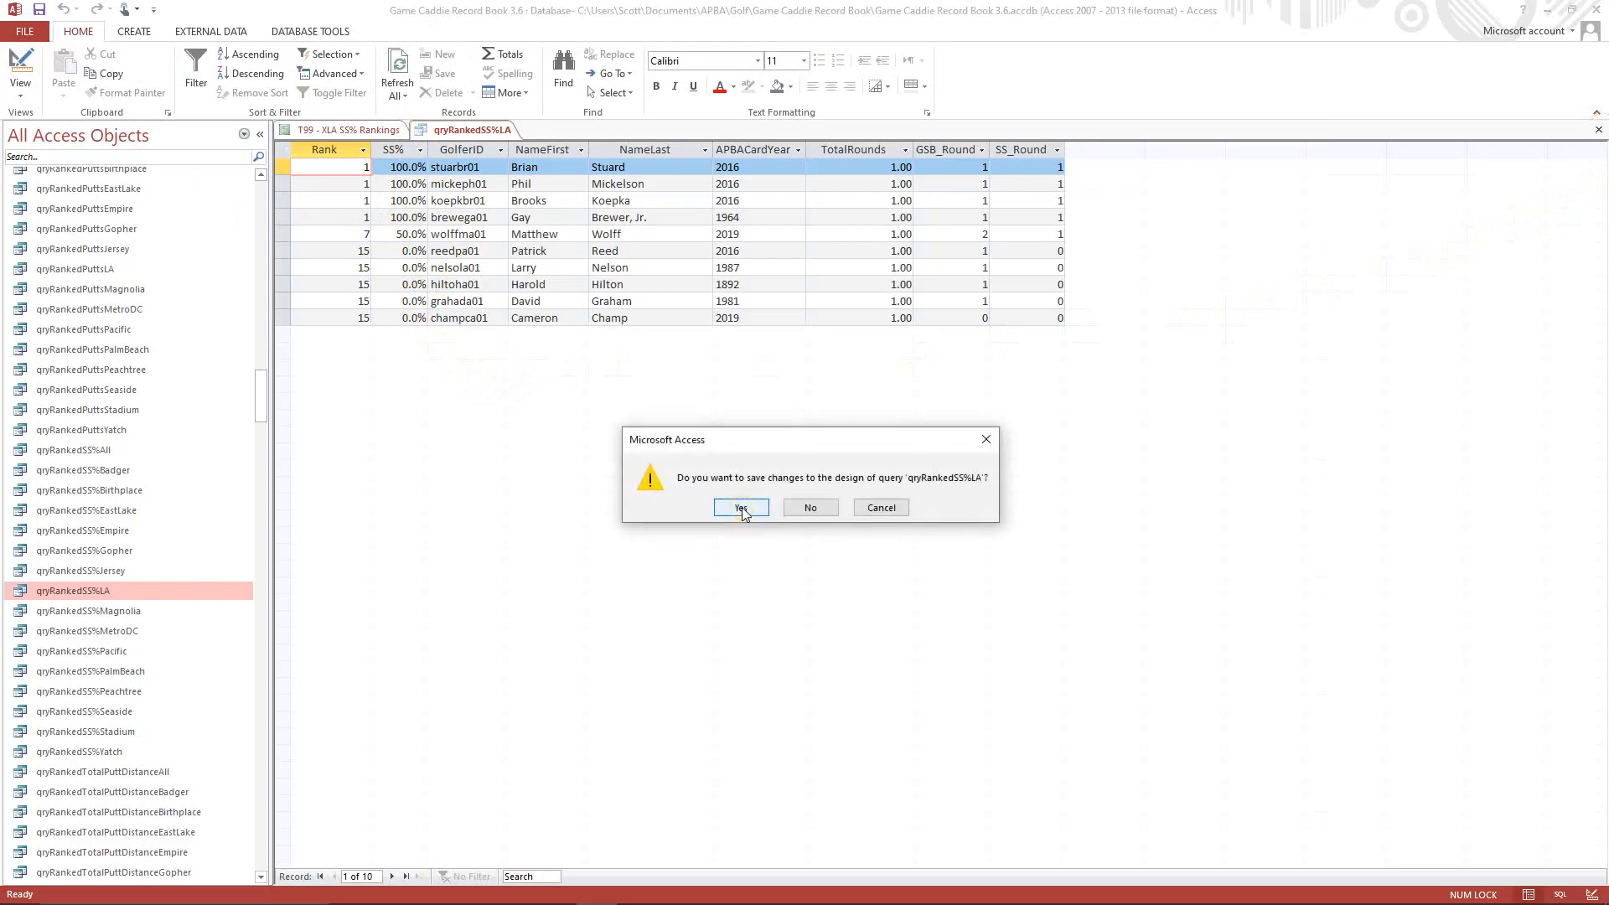
left_click(742, 508)
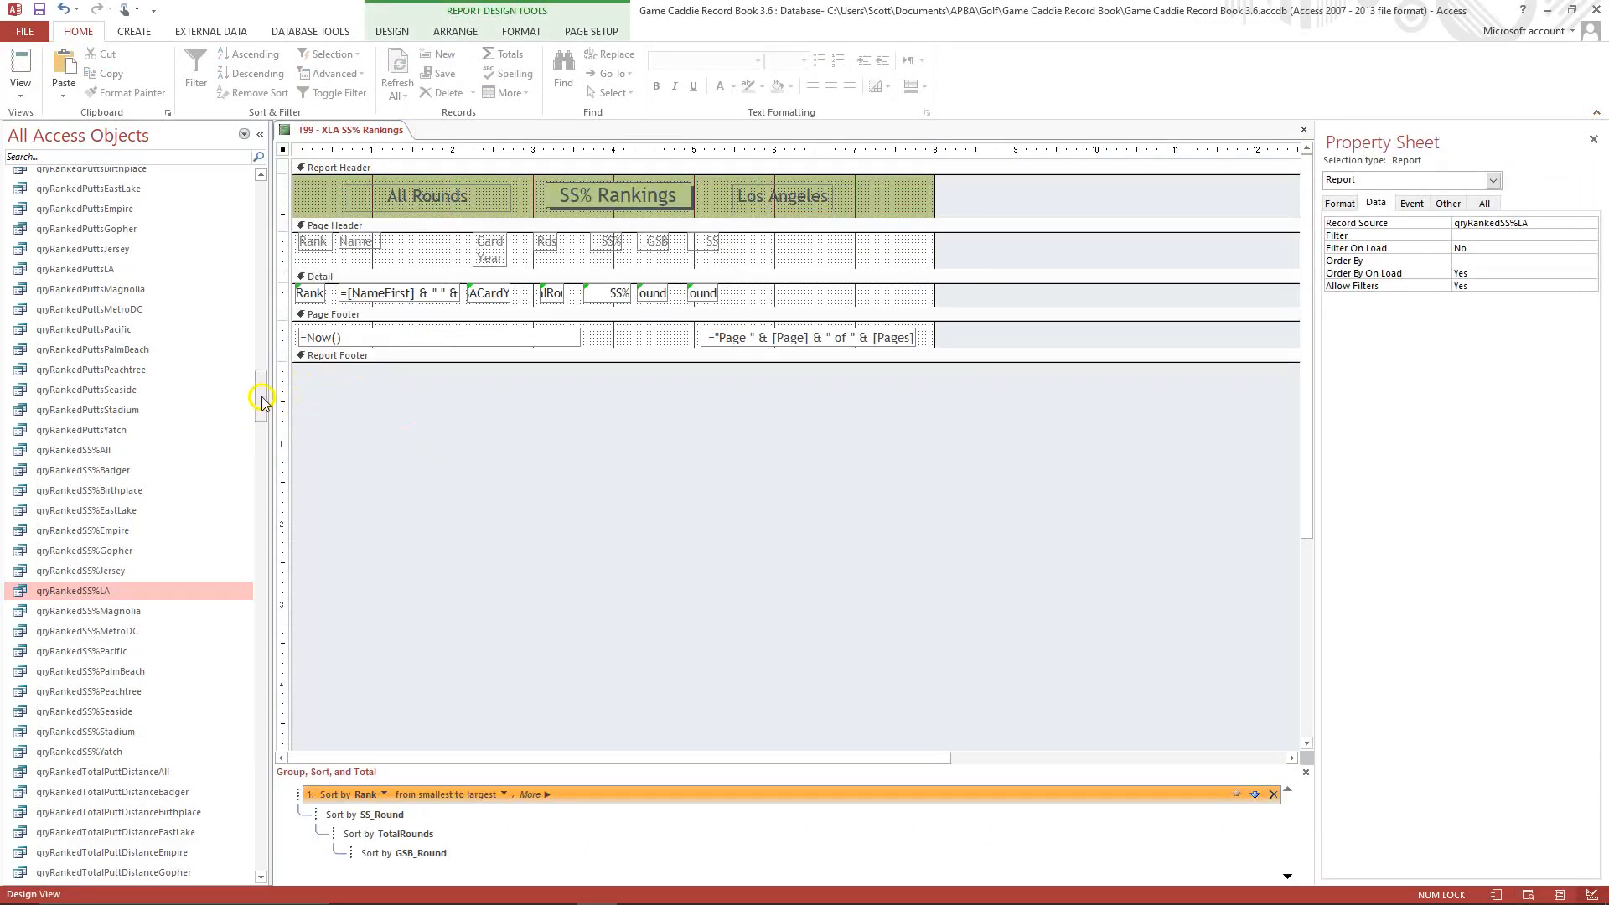
Preview the T99 - XLA SS% Rankings report as printed, then close it and save its design changes.
left_click_drag(261, 395, 262, 709)
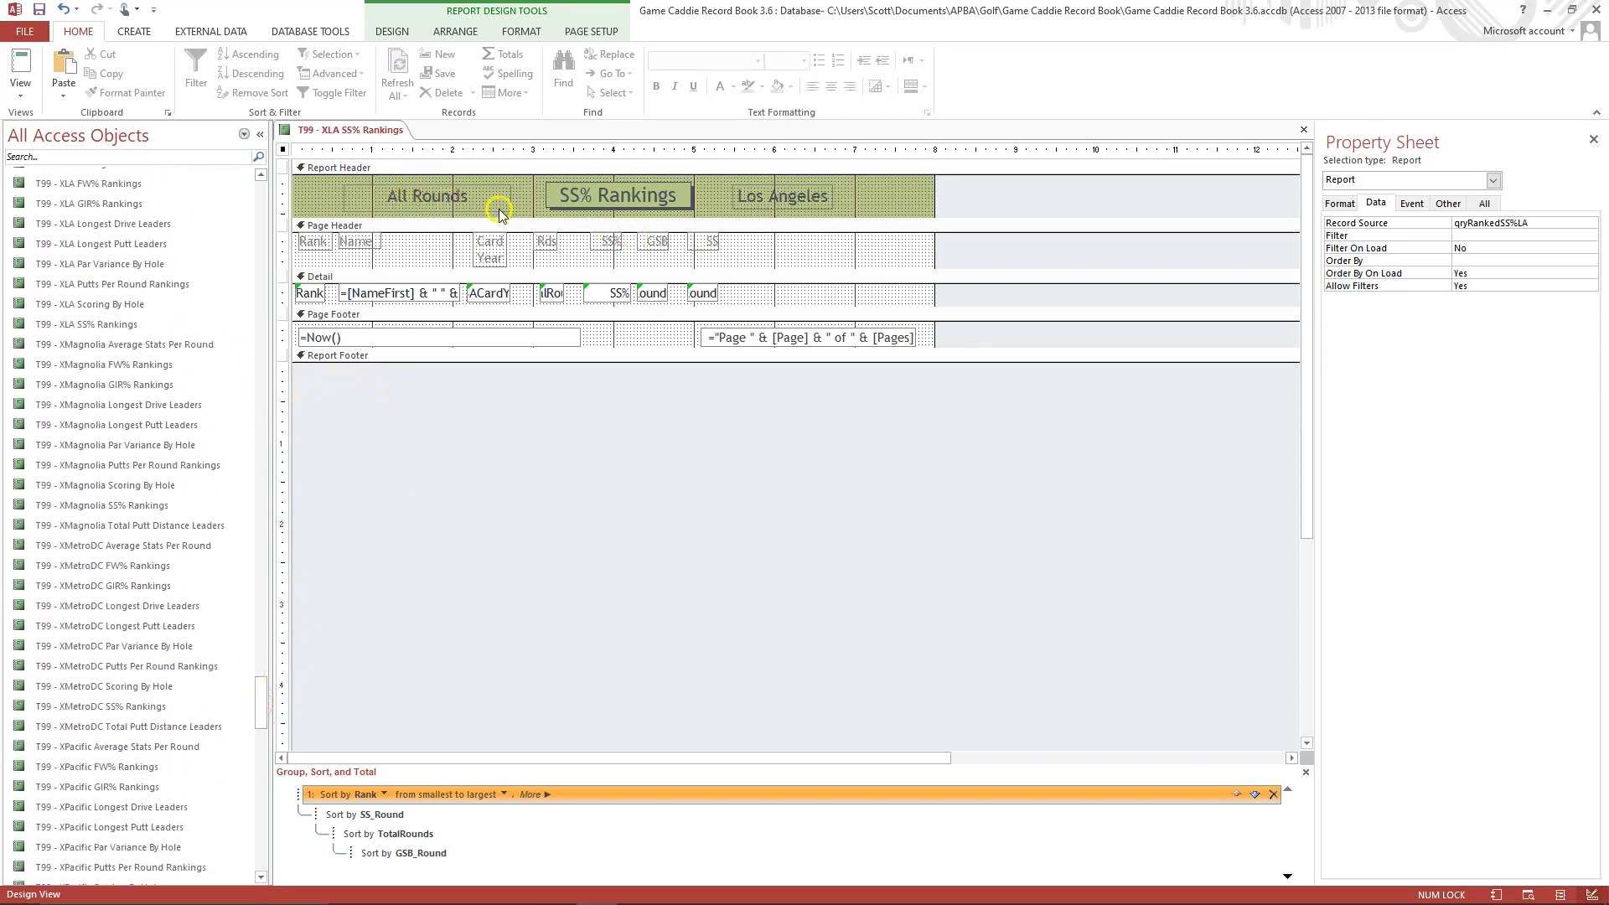
left_click(18, 90)
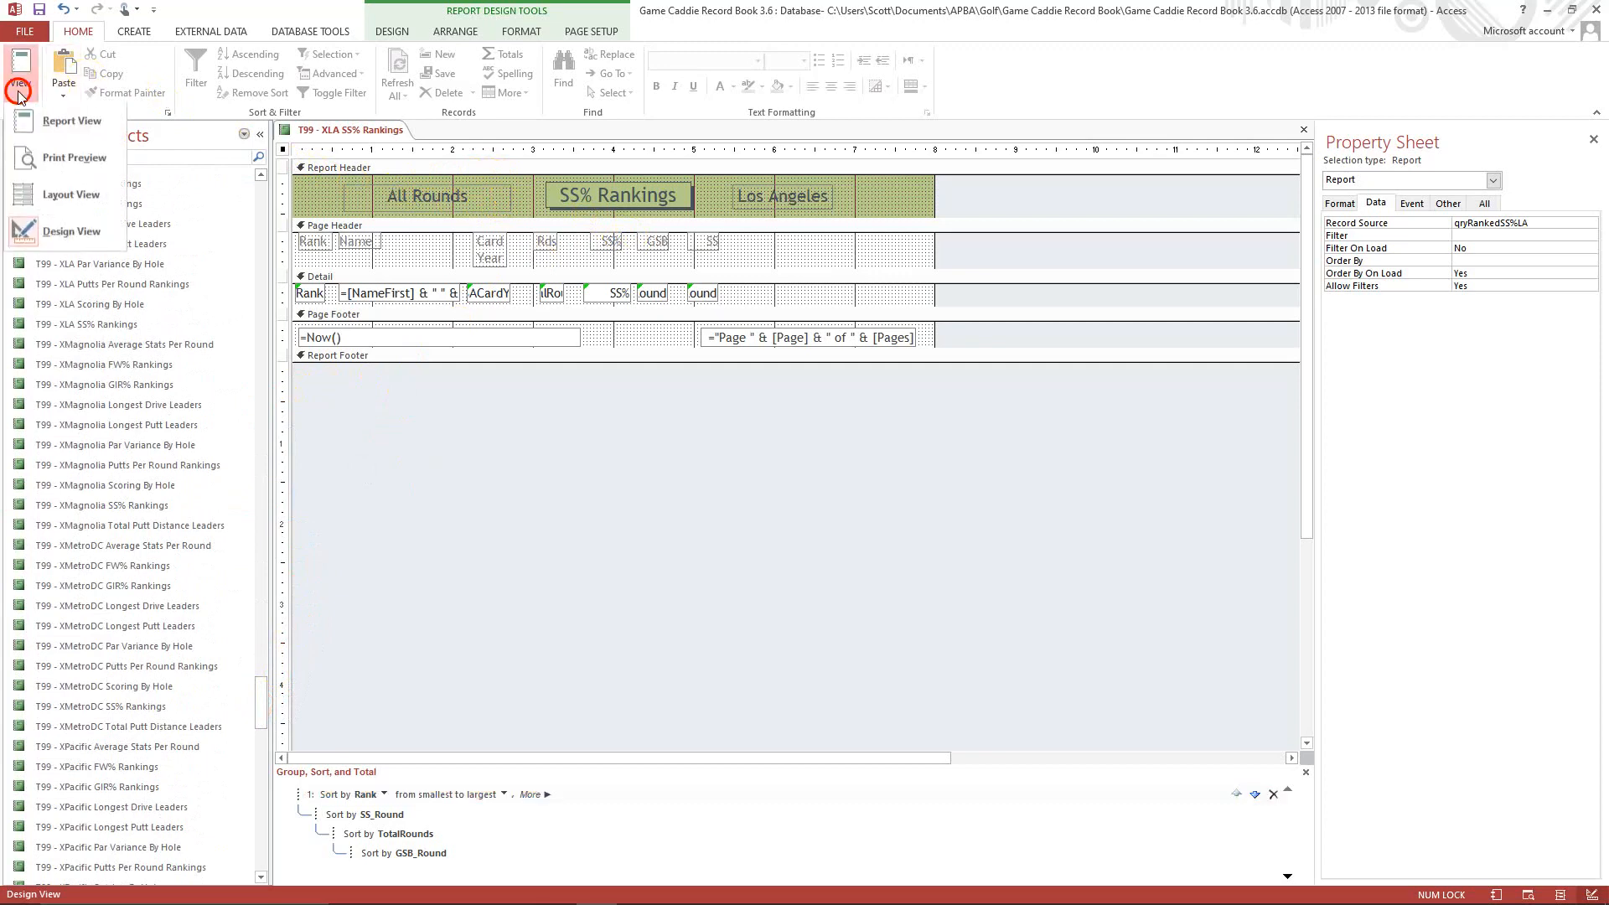
left_click(83, 159)
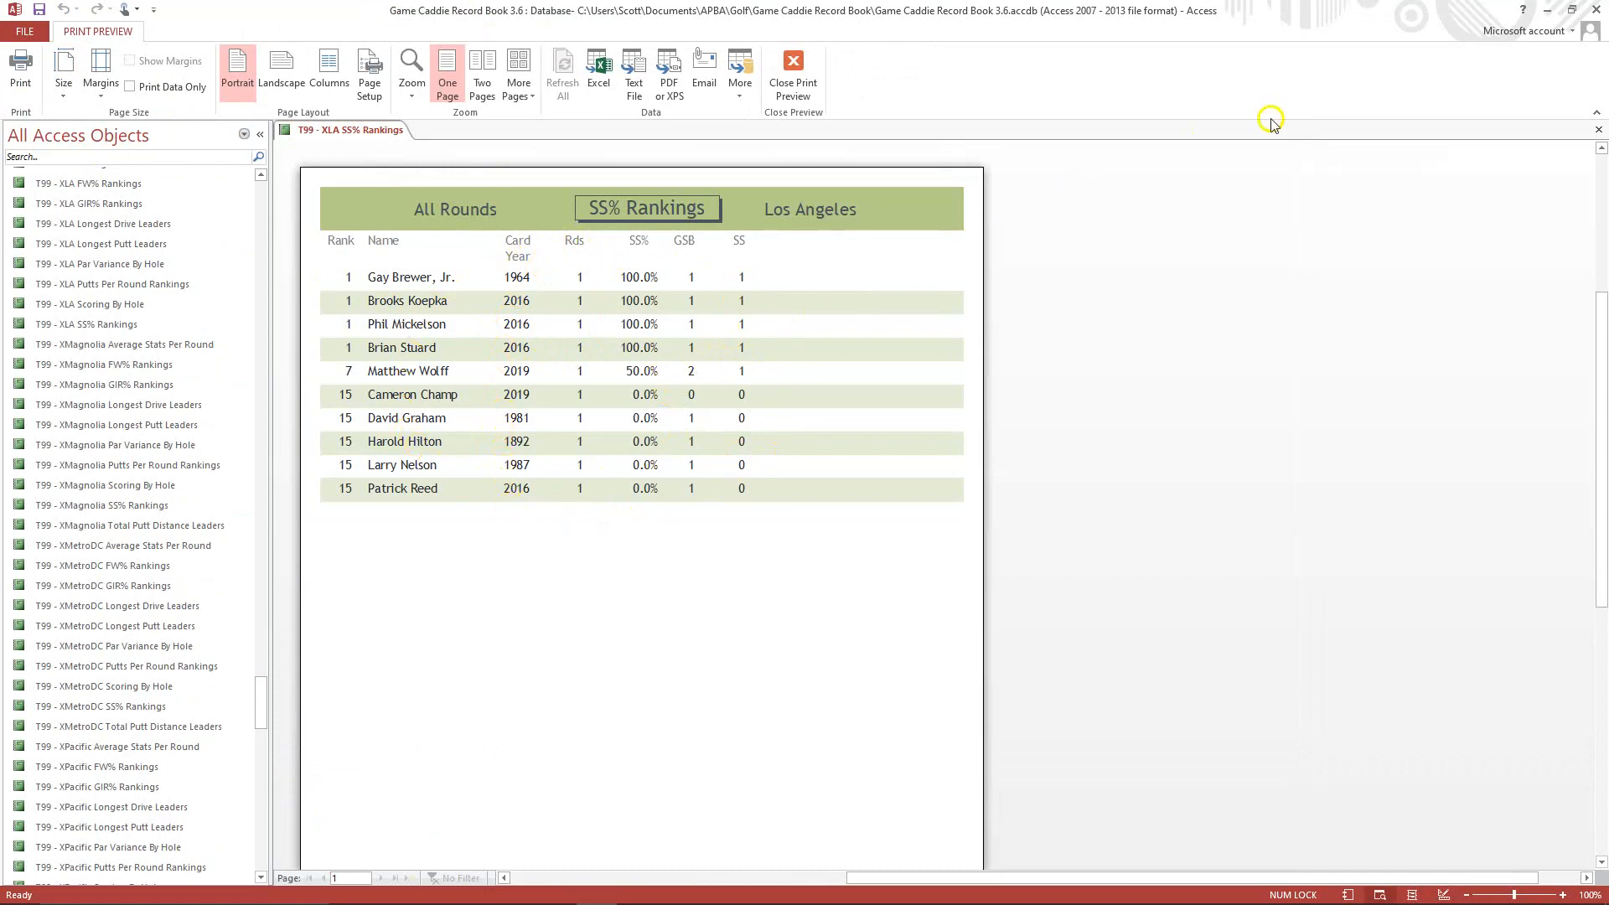
left_click(1599, 130)
left_click(742, 507)
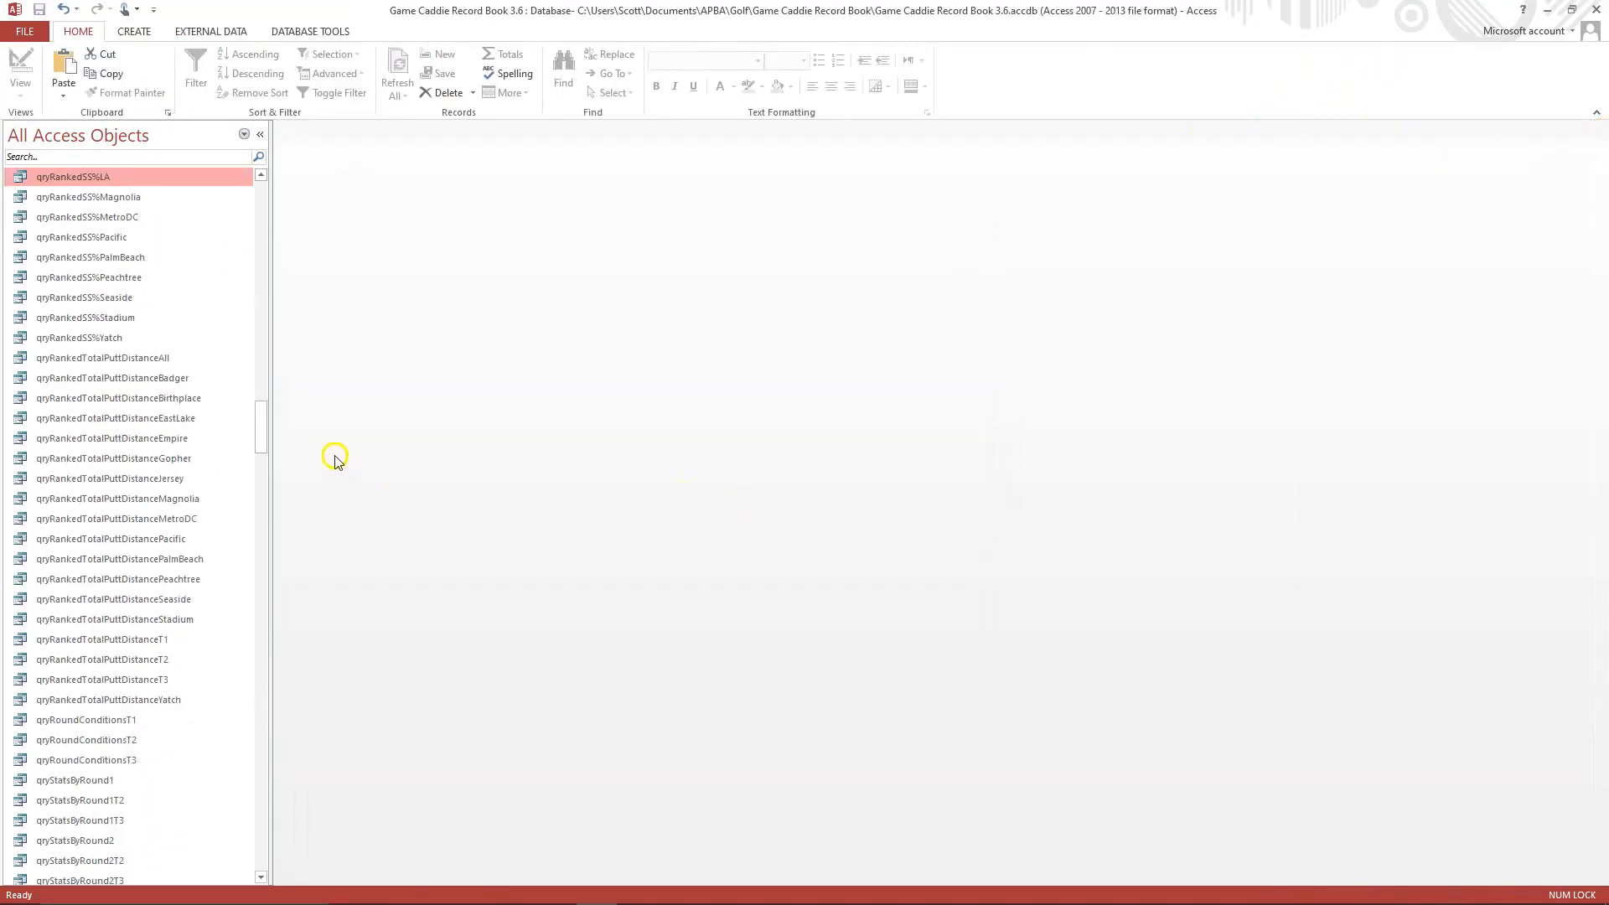
Copy the T99 - XMagnolia Total Putt Distance Leaders report and paste it as T99 - XLA Total Putt Distance Leaders.
left_click_drag(263, 424, 251, 706)
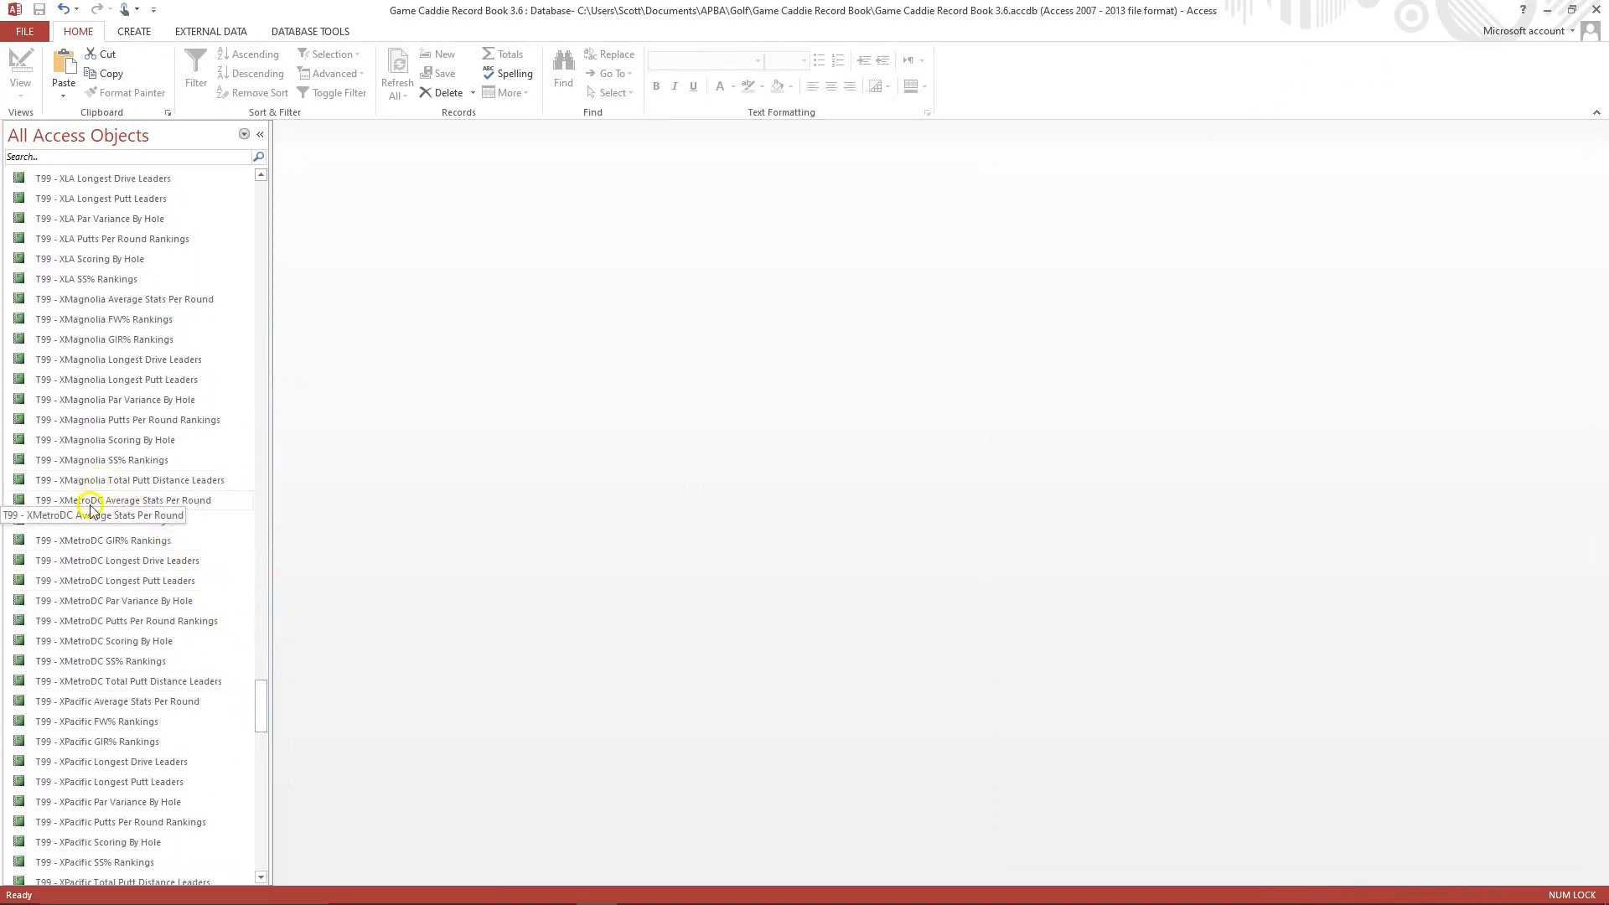
right_click(196, 481)
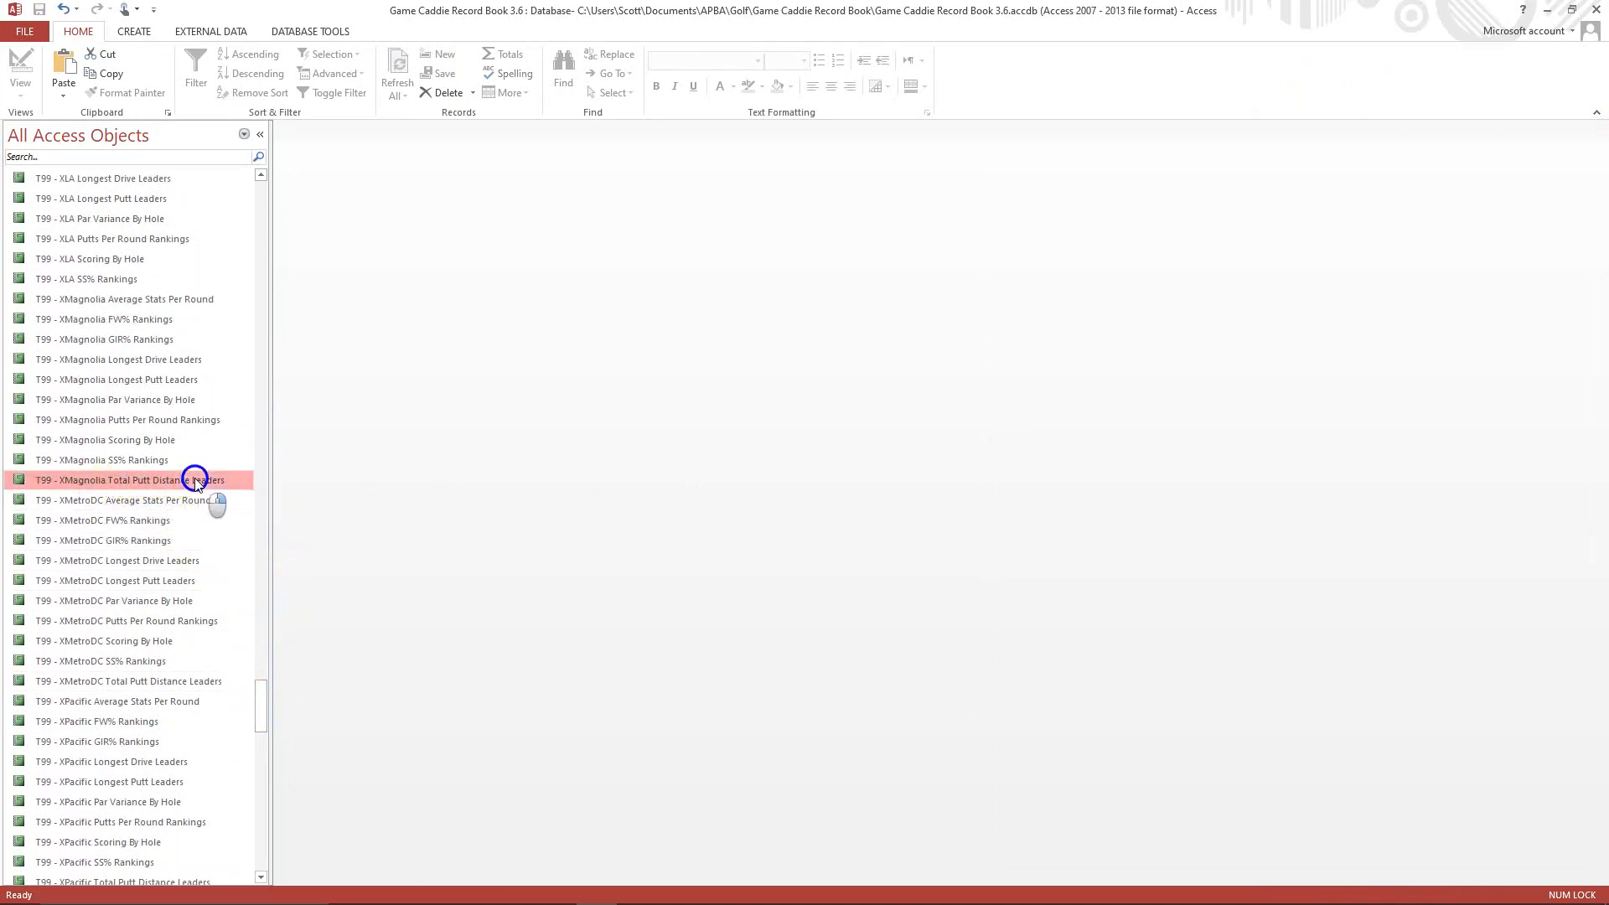
left_click(232, 656)
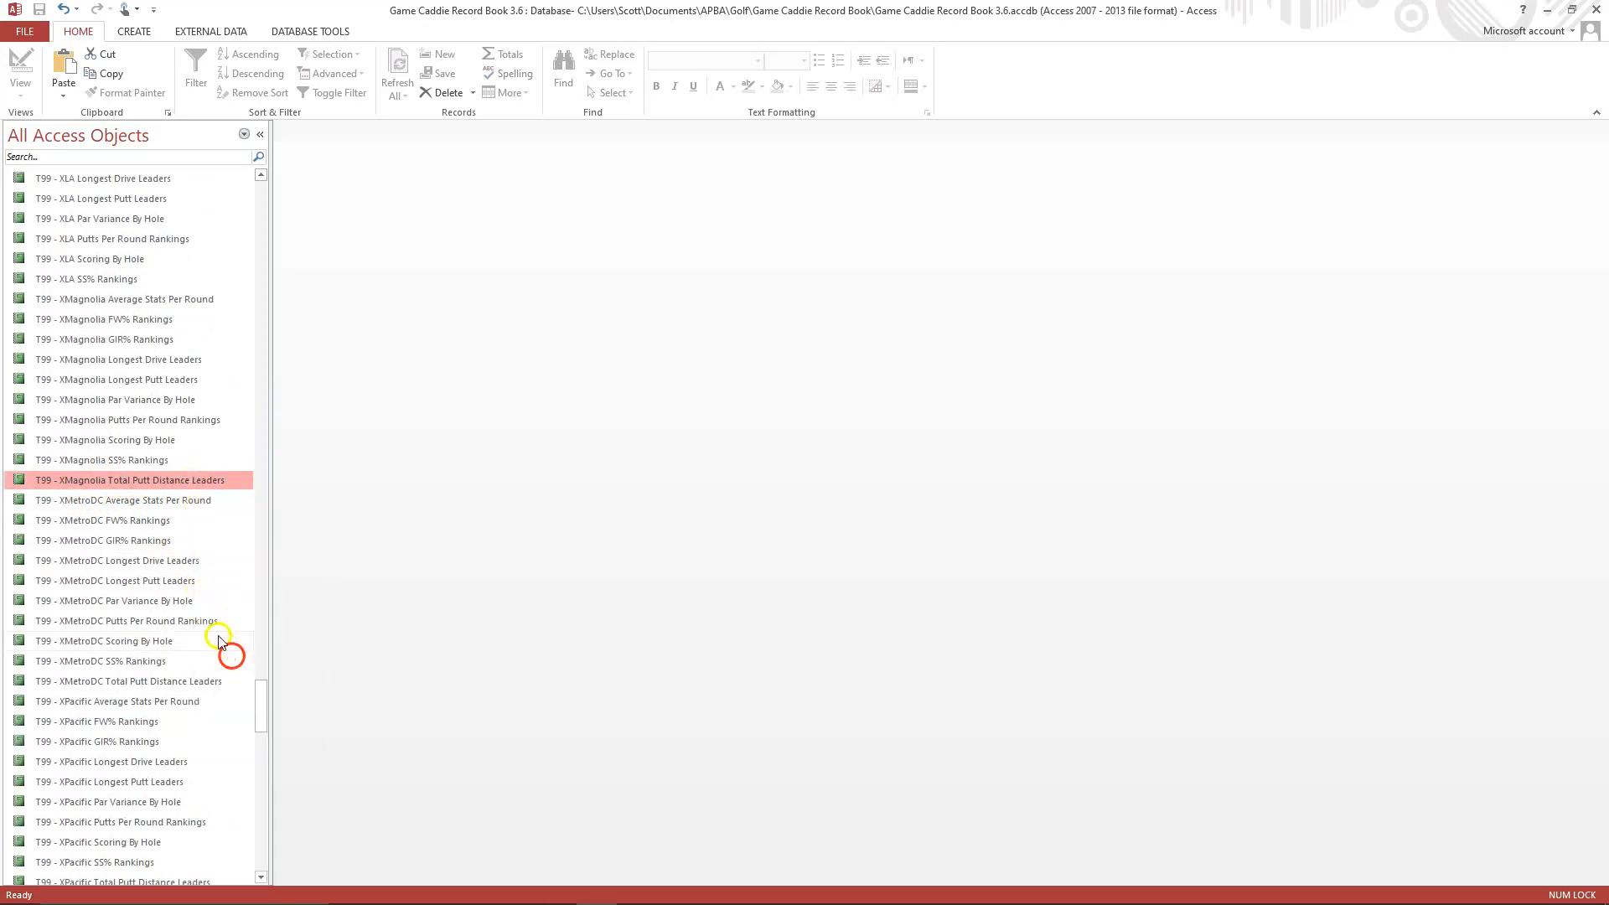
right_click(147, 559)
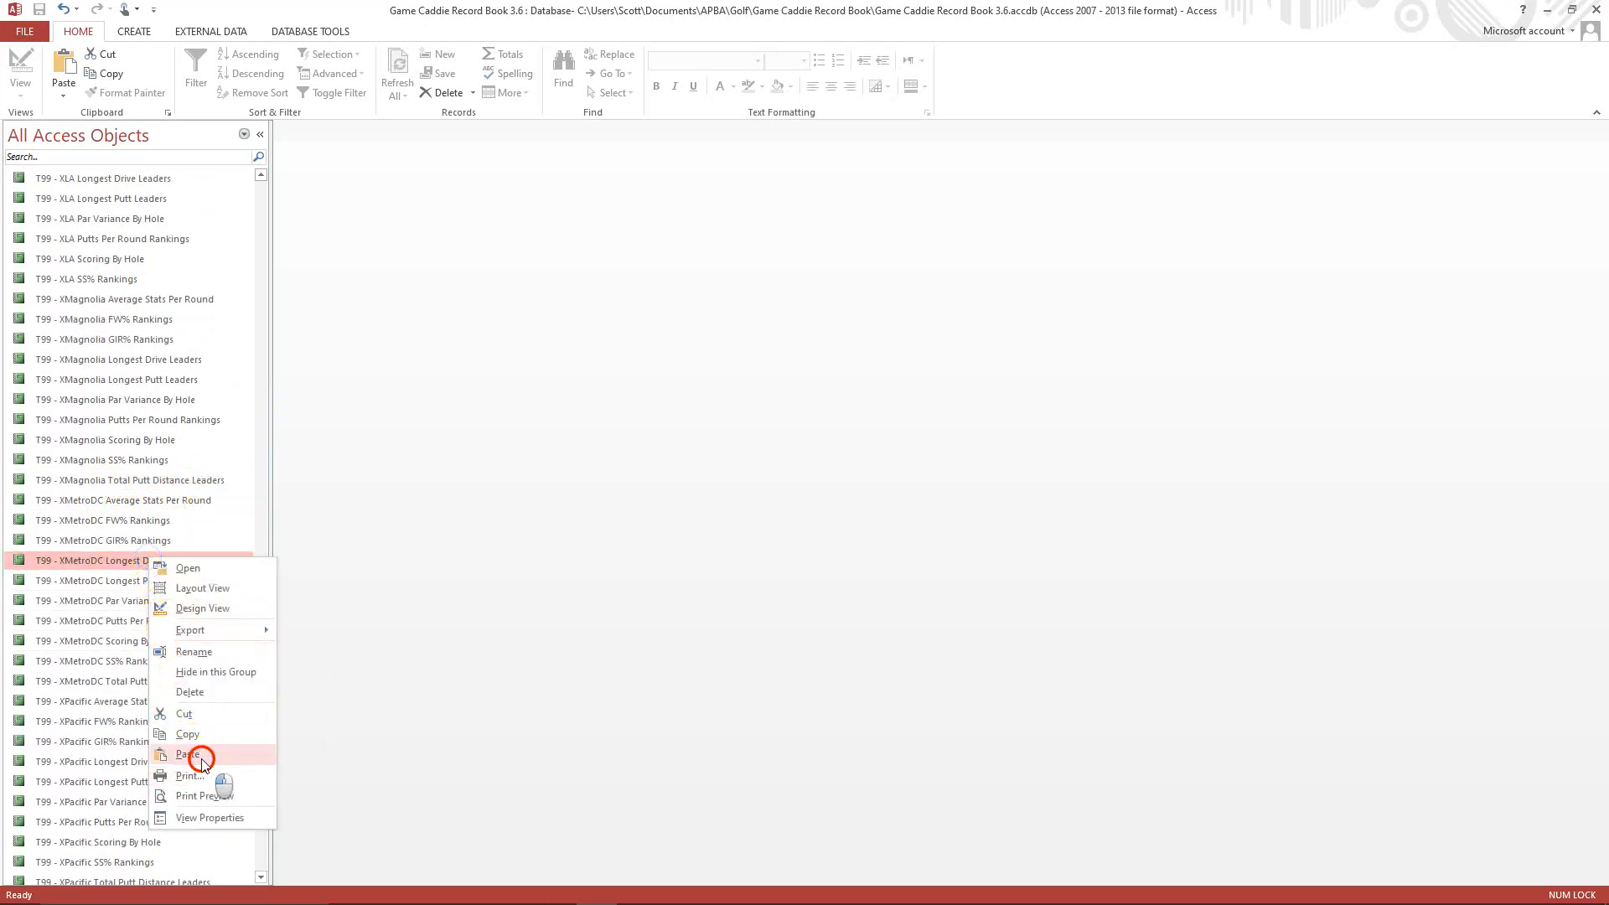
left_click(200, 754)
left_click(730, 318)
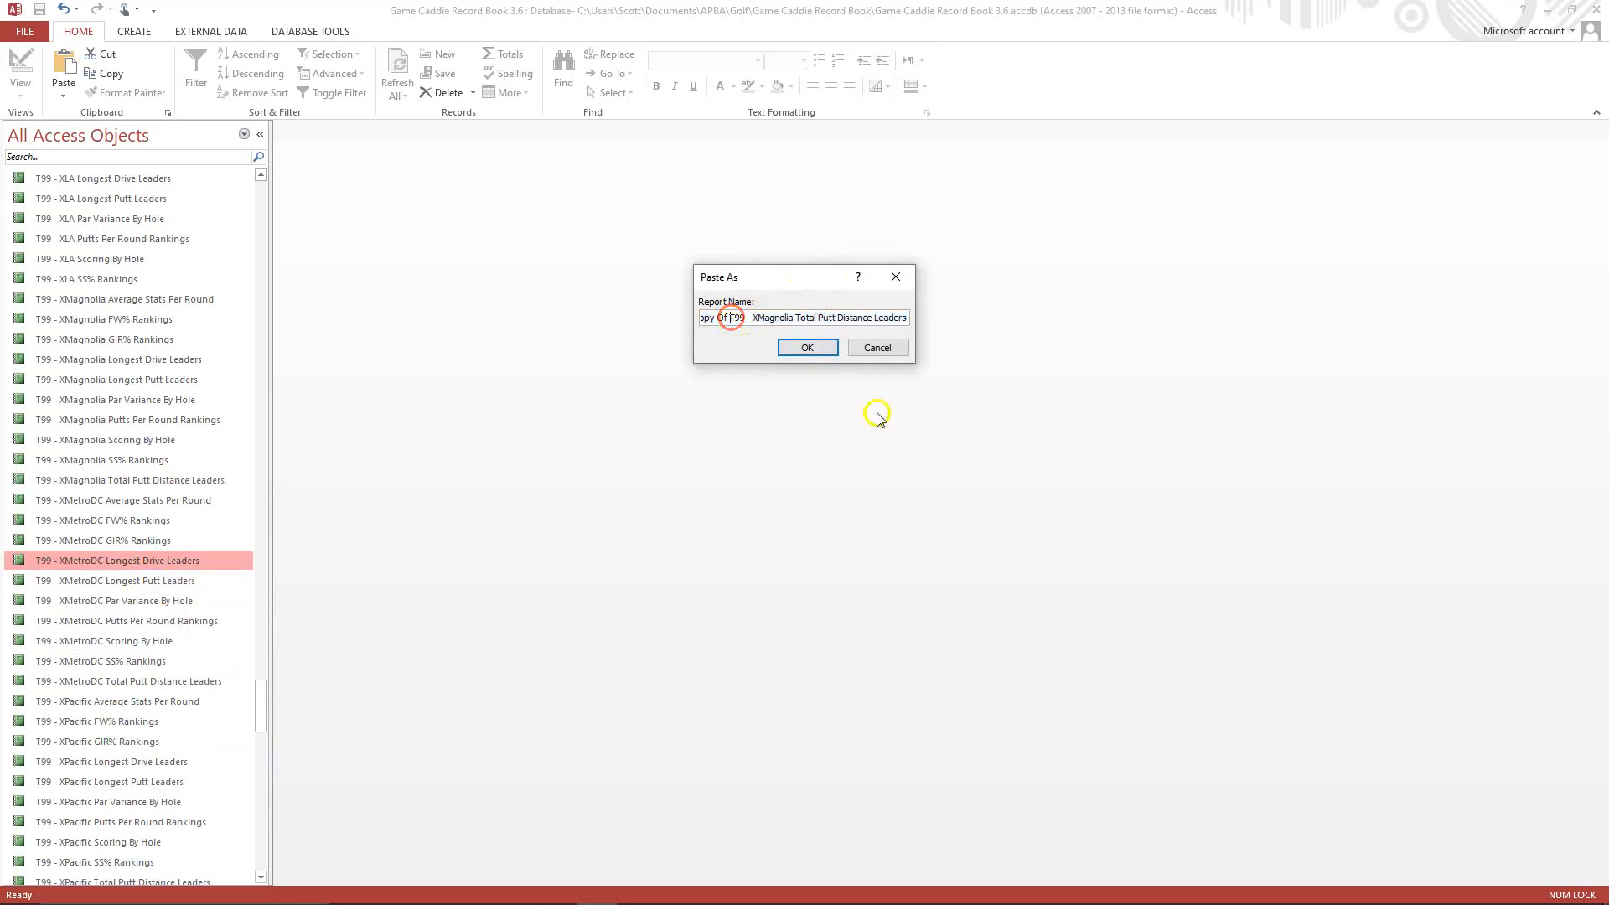
key("BackSpace")
key("BackSpace")
key("BackSpace")
key("BackSpace")
key("BackSpace")
key("BackSpace")
key("BackSpace")
key("BackSpace")
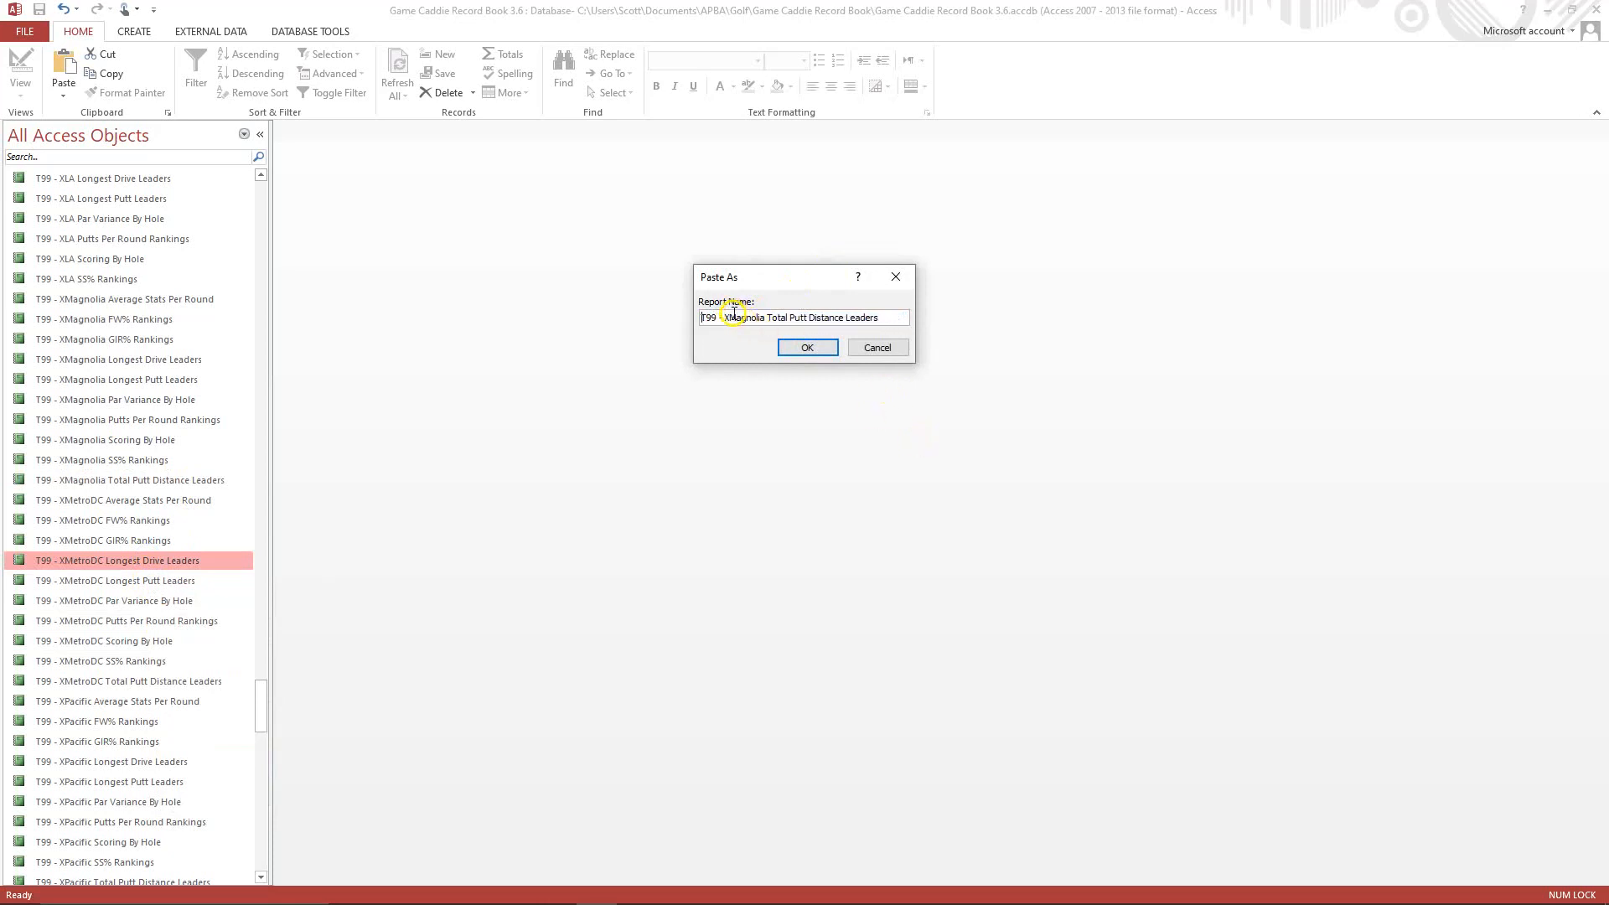
key("BackSpace")
key("BackSpace")
key("BackSpace")
key("BackSpace")
key("BackSpace")
key("BackSpace")
key("BackSpace")
key("BackSpace")
key("BackSpace")
type("LA")
left_click(790, 349)
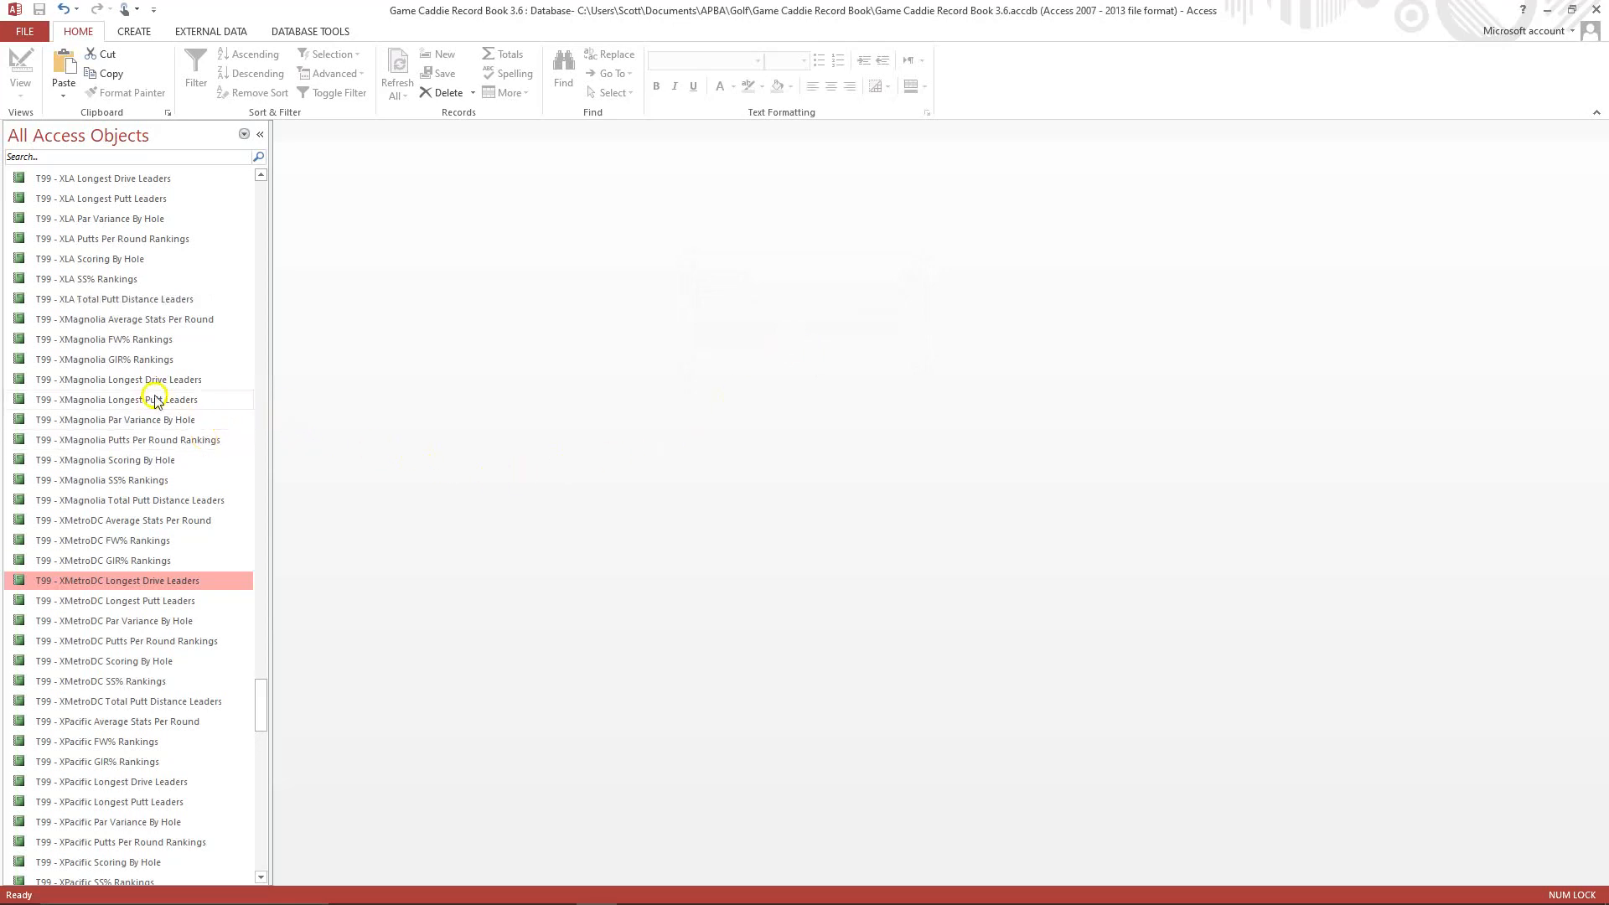
Open the T99 - XLA Total Putt Distance Leaders report's design and change its Magnolia header label to Los Angeles.
right_click(118, 300)
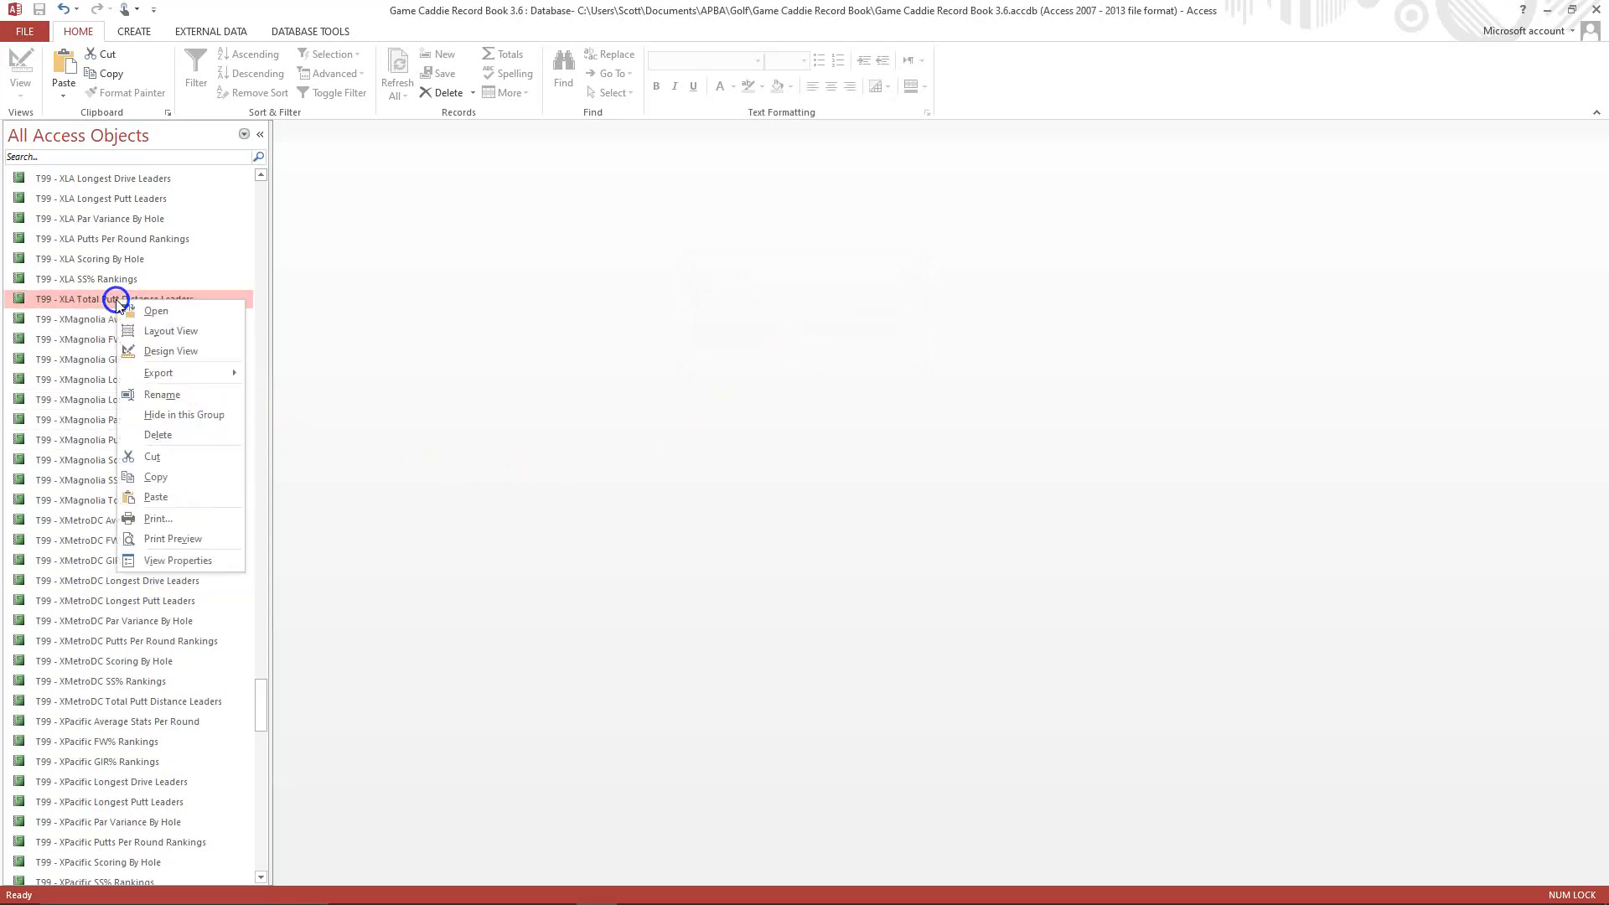
left_click(155, 350)
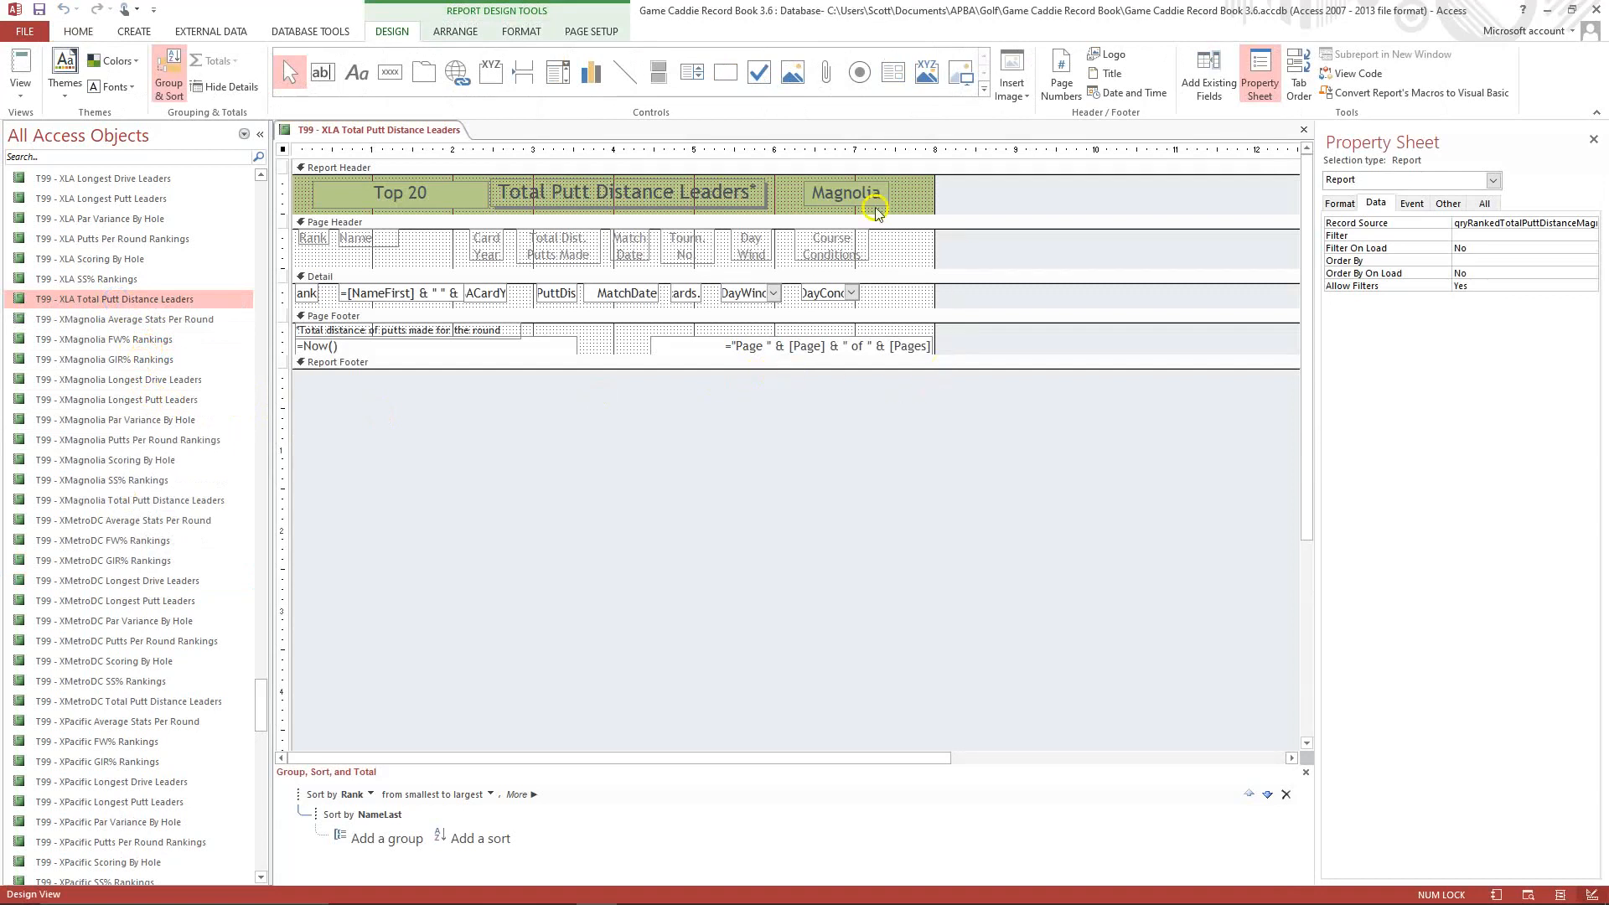
left_click(815, 194)
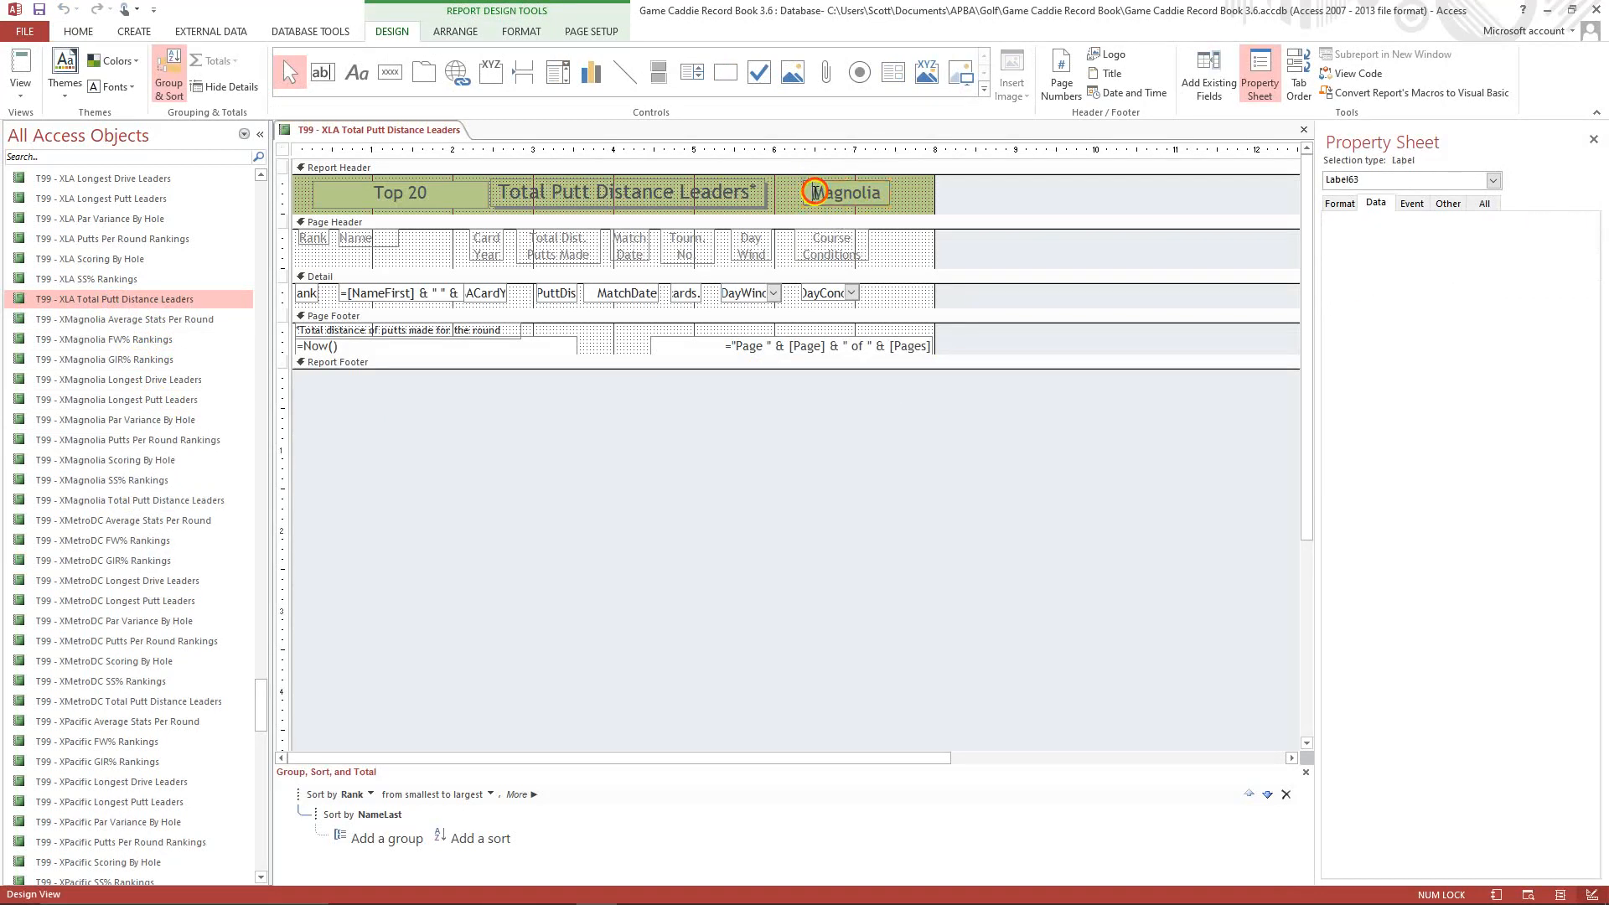
key("Delete")
key("Delete")
type("Los Angeles")
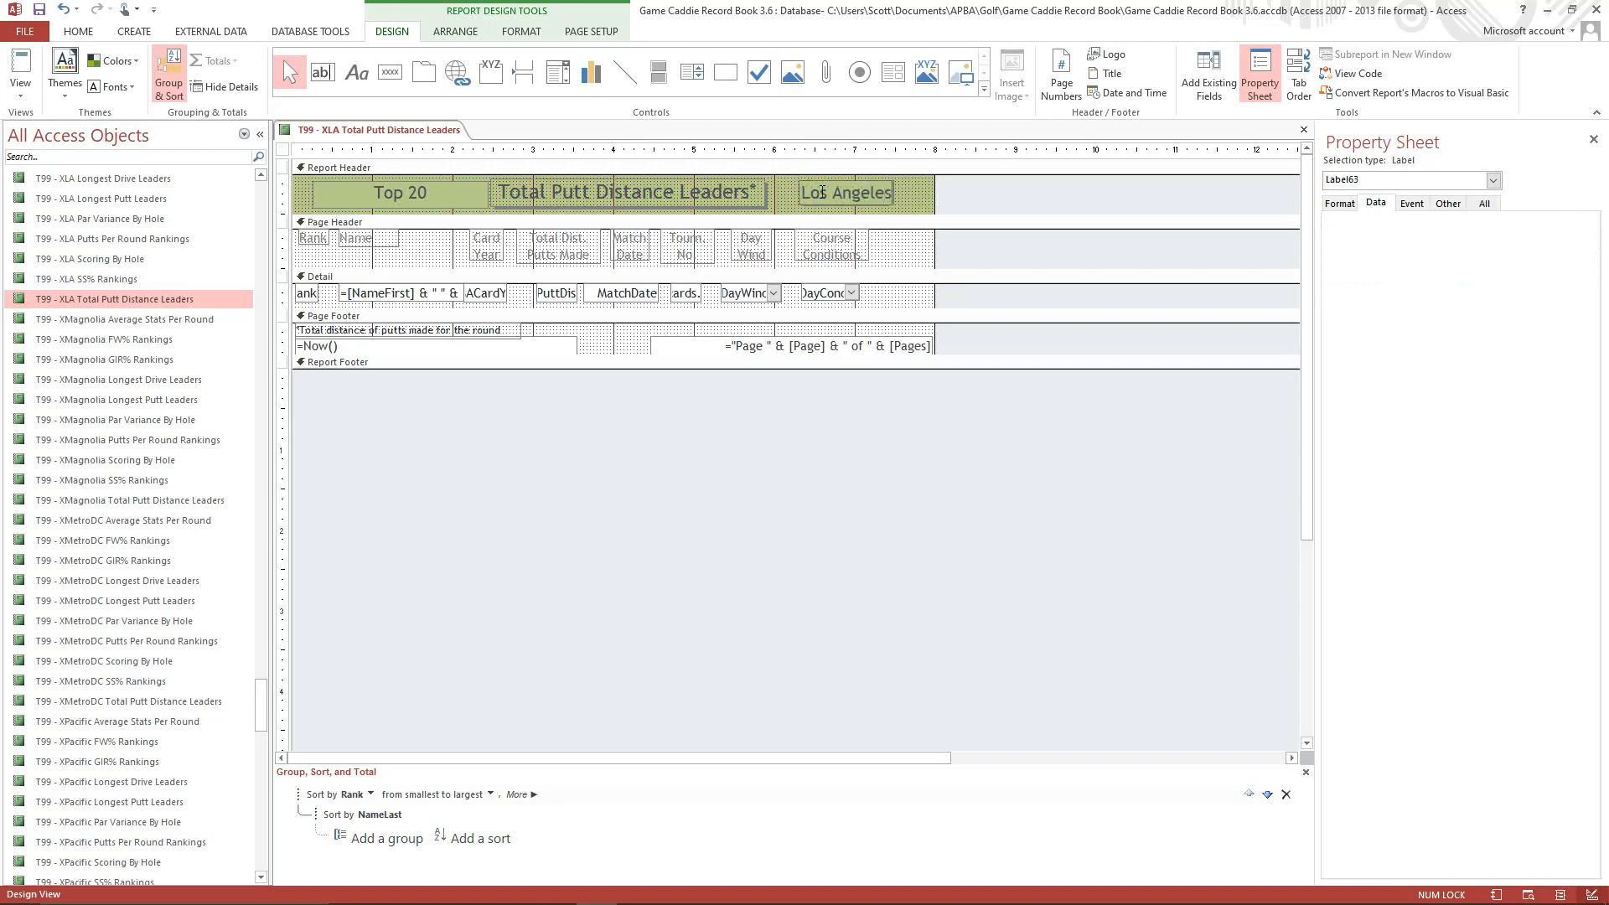
left_click(910, 193)
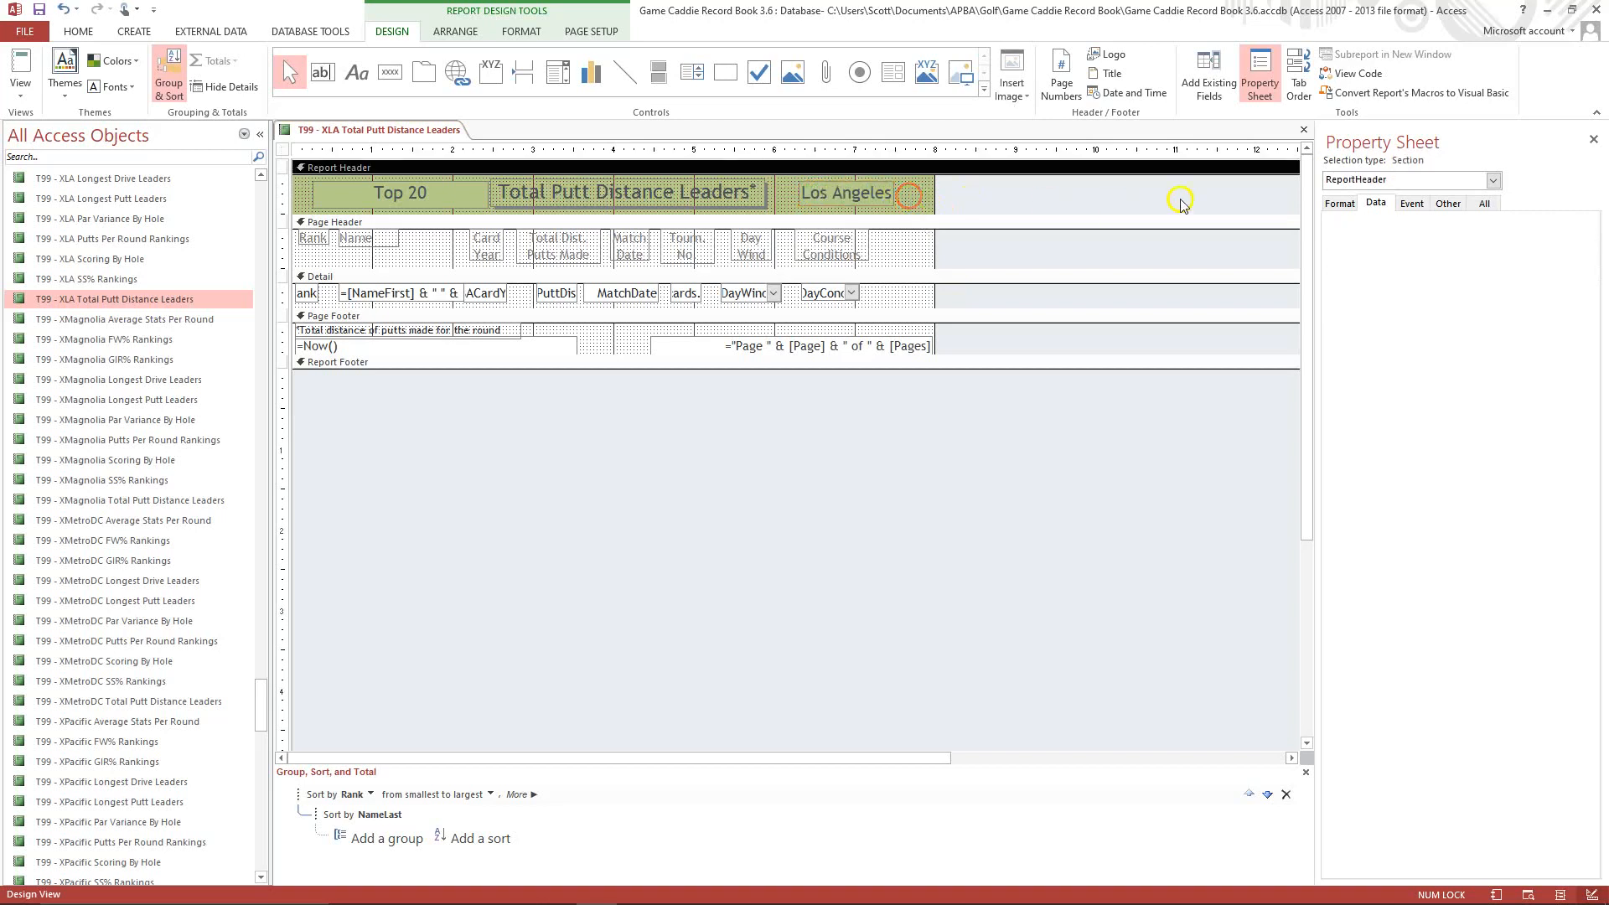
Set the report's Caption property to T99 - XLA Total Putt Distance Leaders.
left_click(1494, 180)
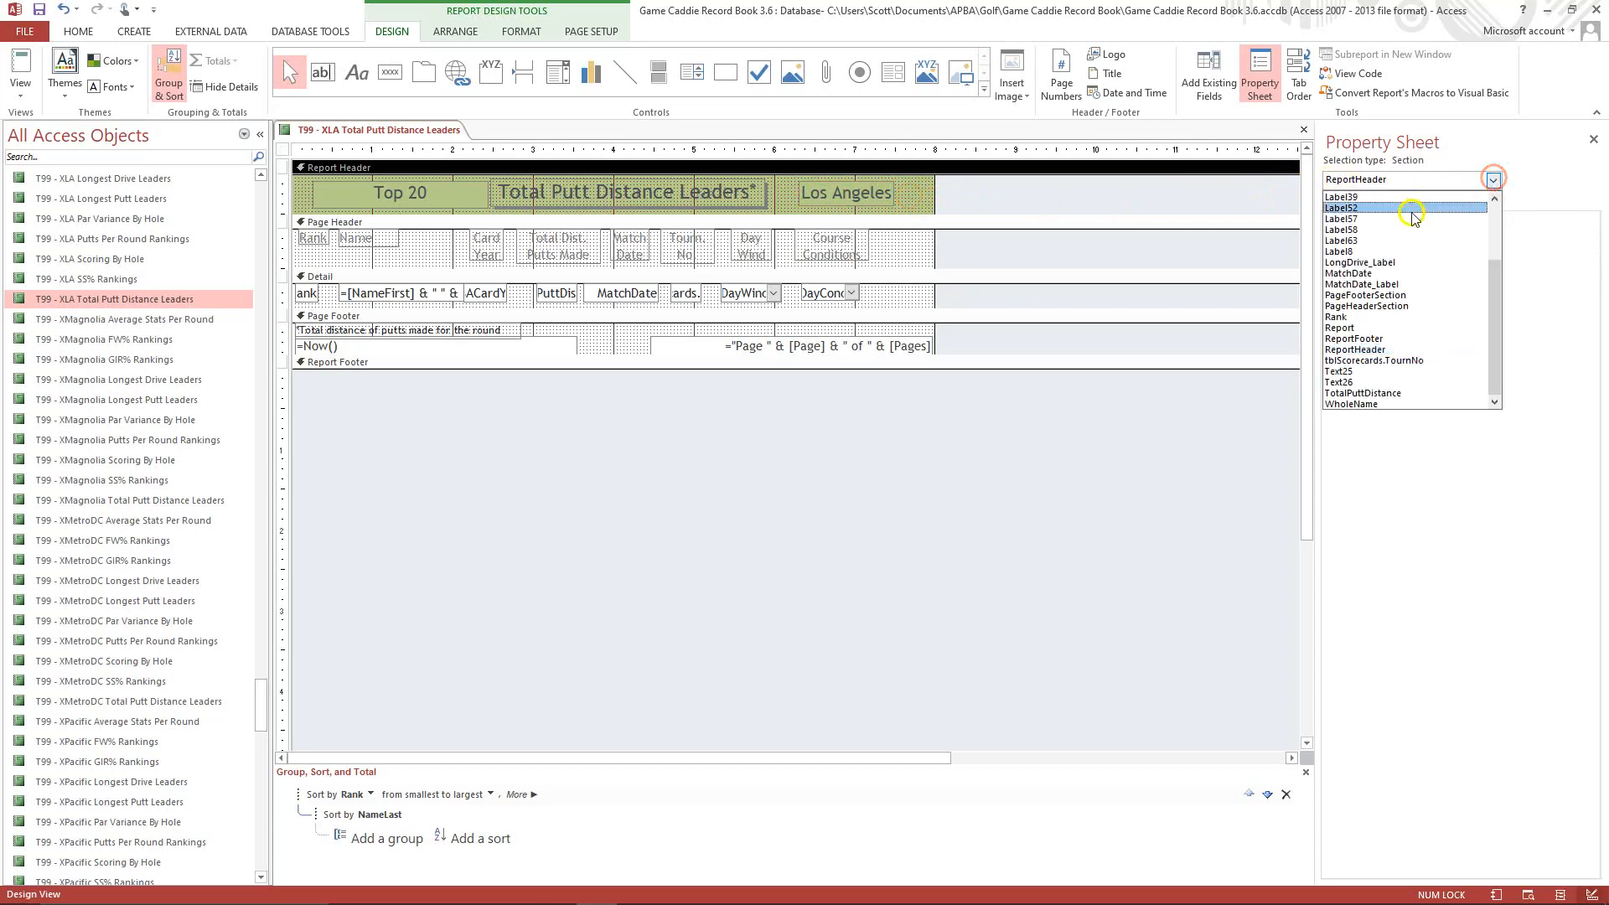
left_click(1345, 327)
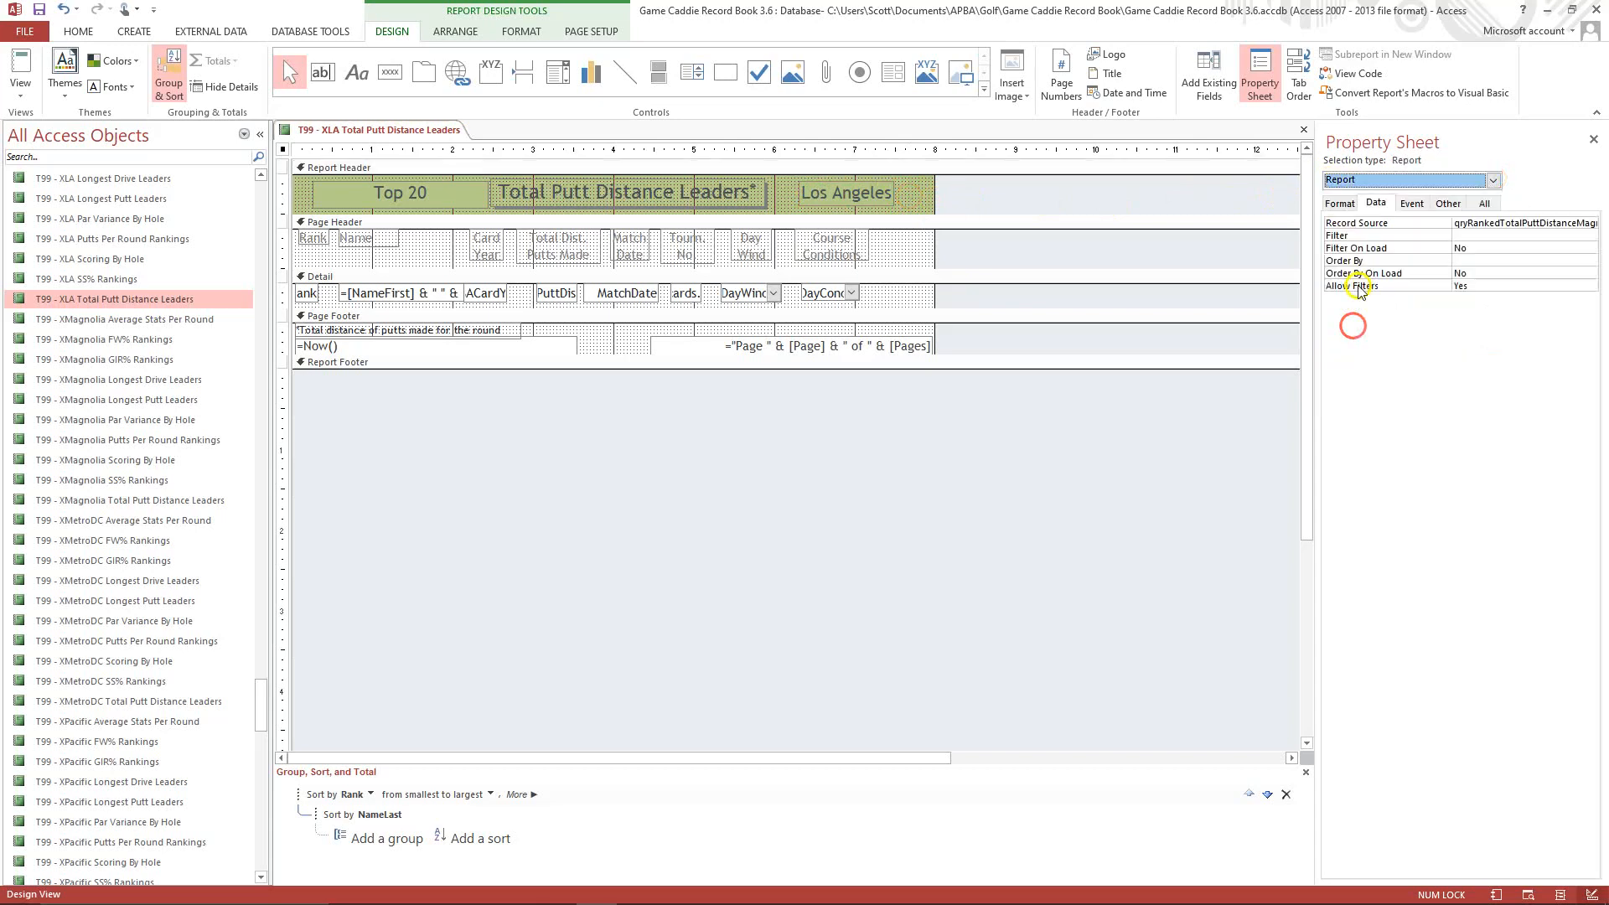
left_click(1345, 203)
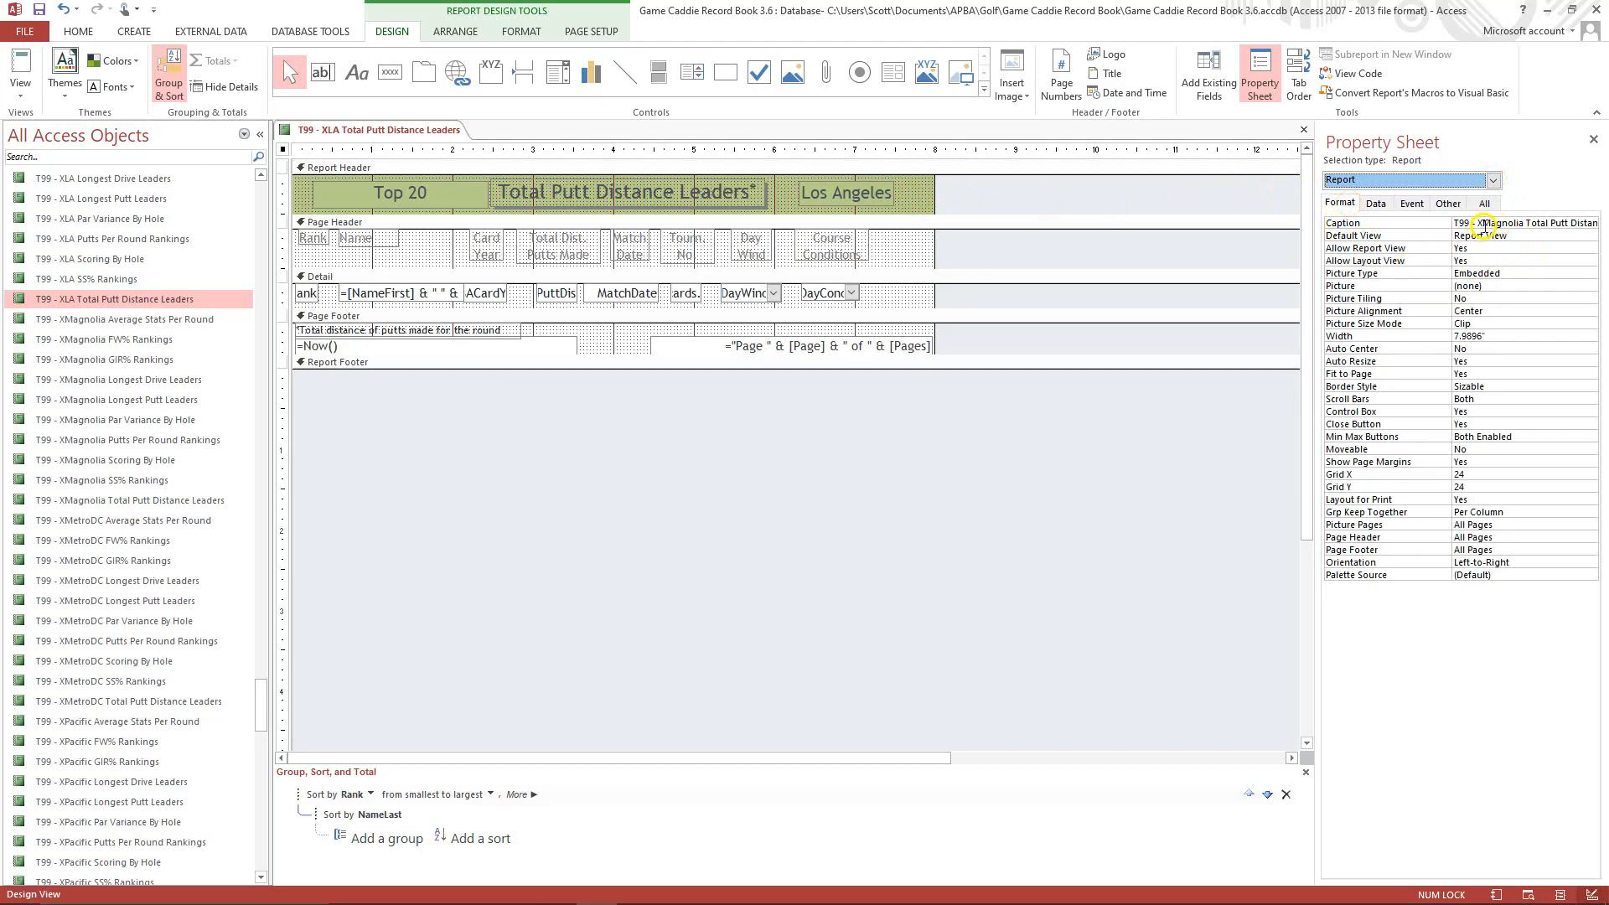
left_click(1482, 224)
key("Delete")
key("Delete")
key("Delete")
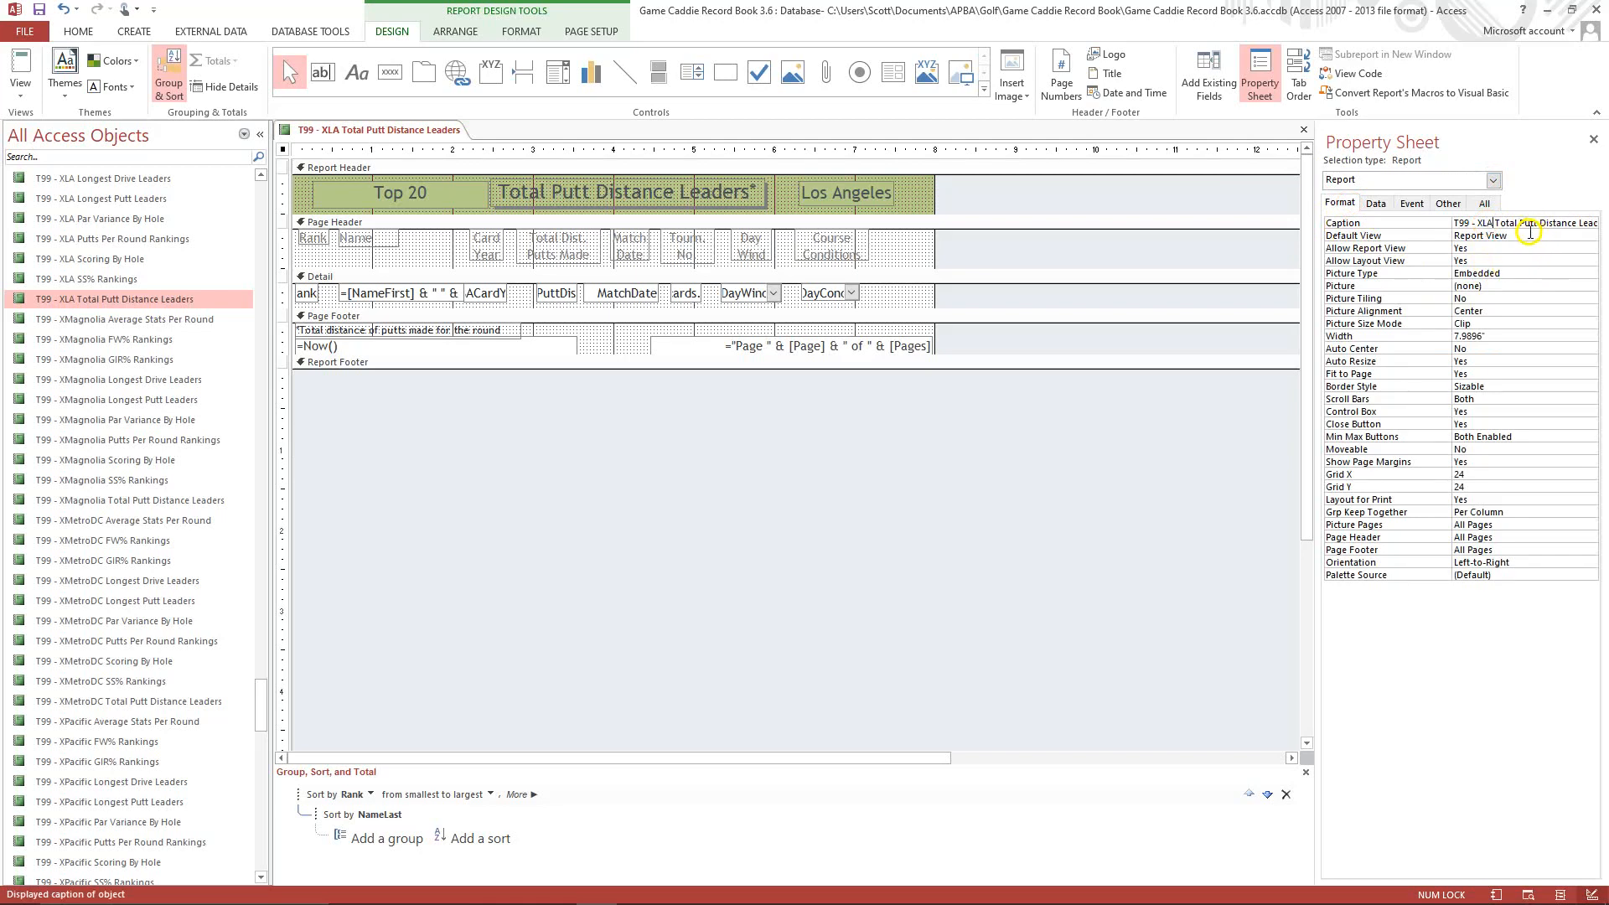
type("LA")
Set the report's Record Source to qryRankedTotalPuttDistanceLA.
left_click(1376, 203)
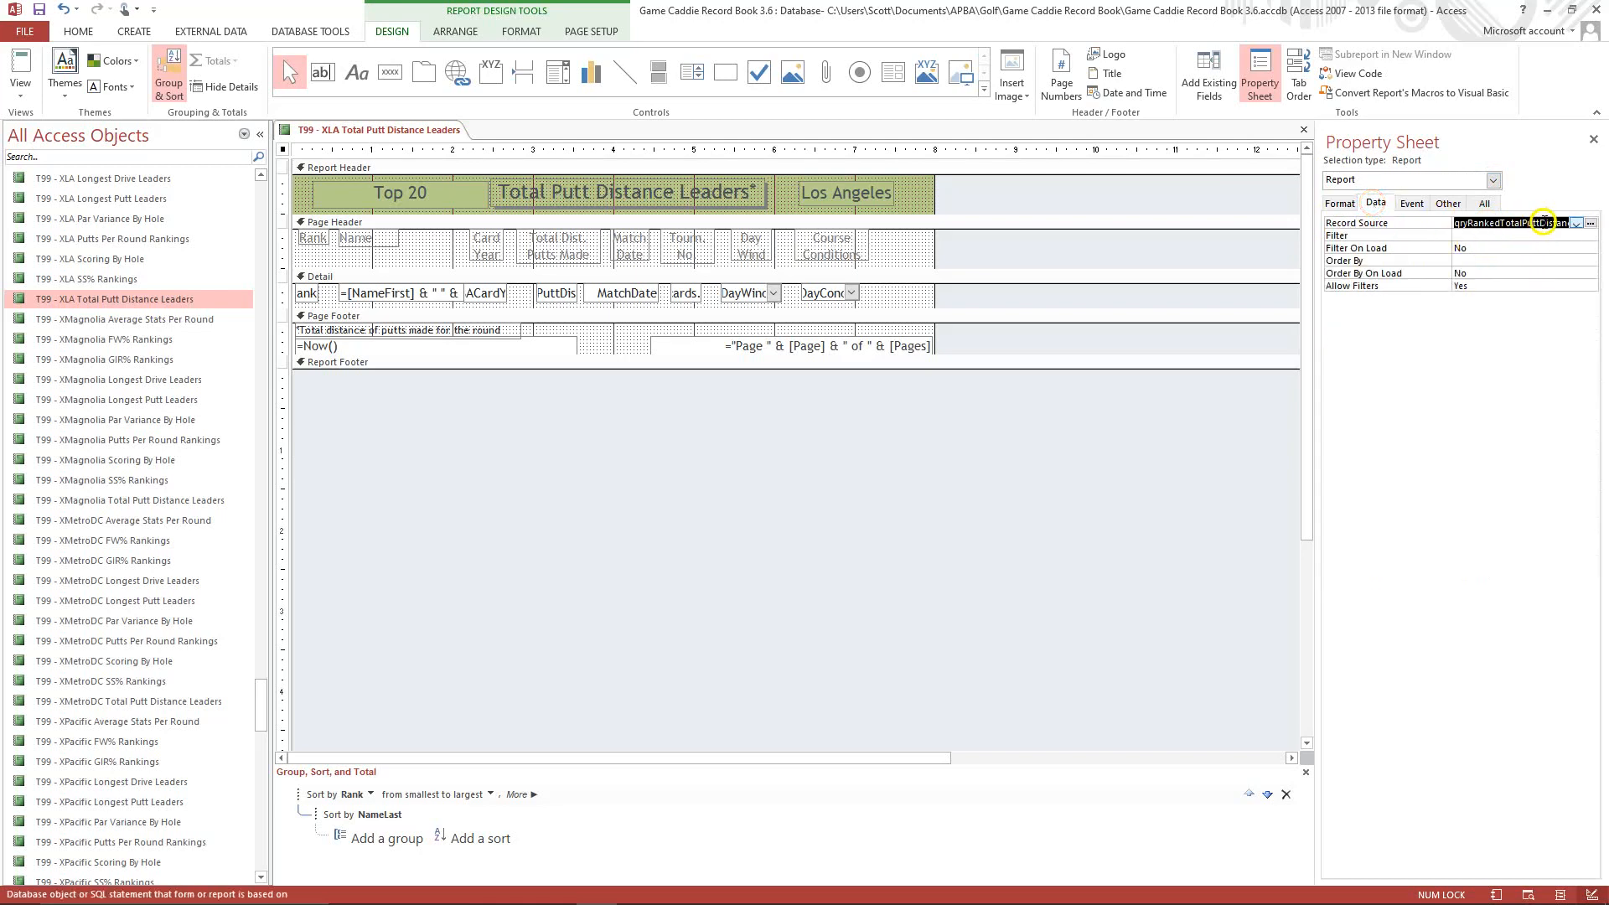
left_click(1544, 222)
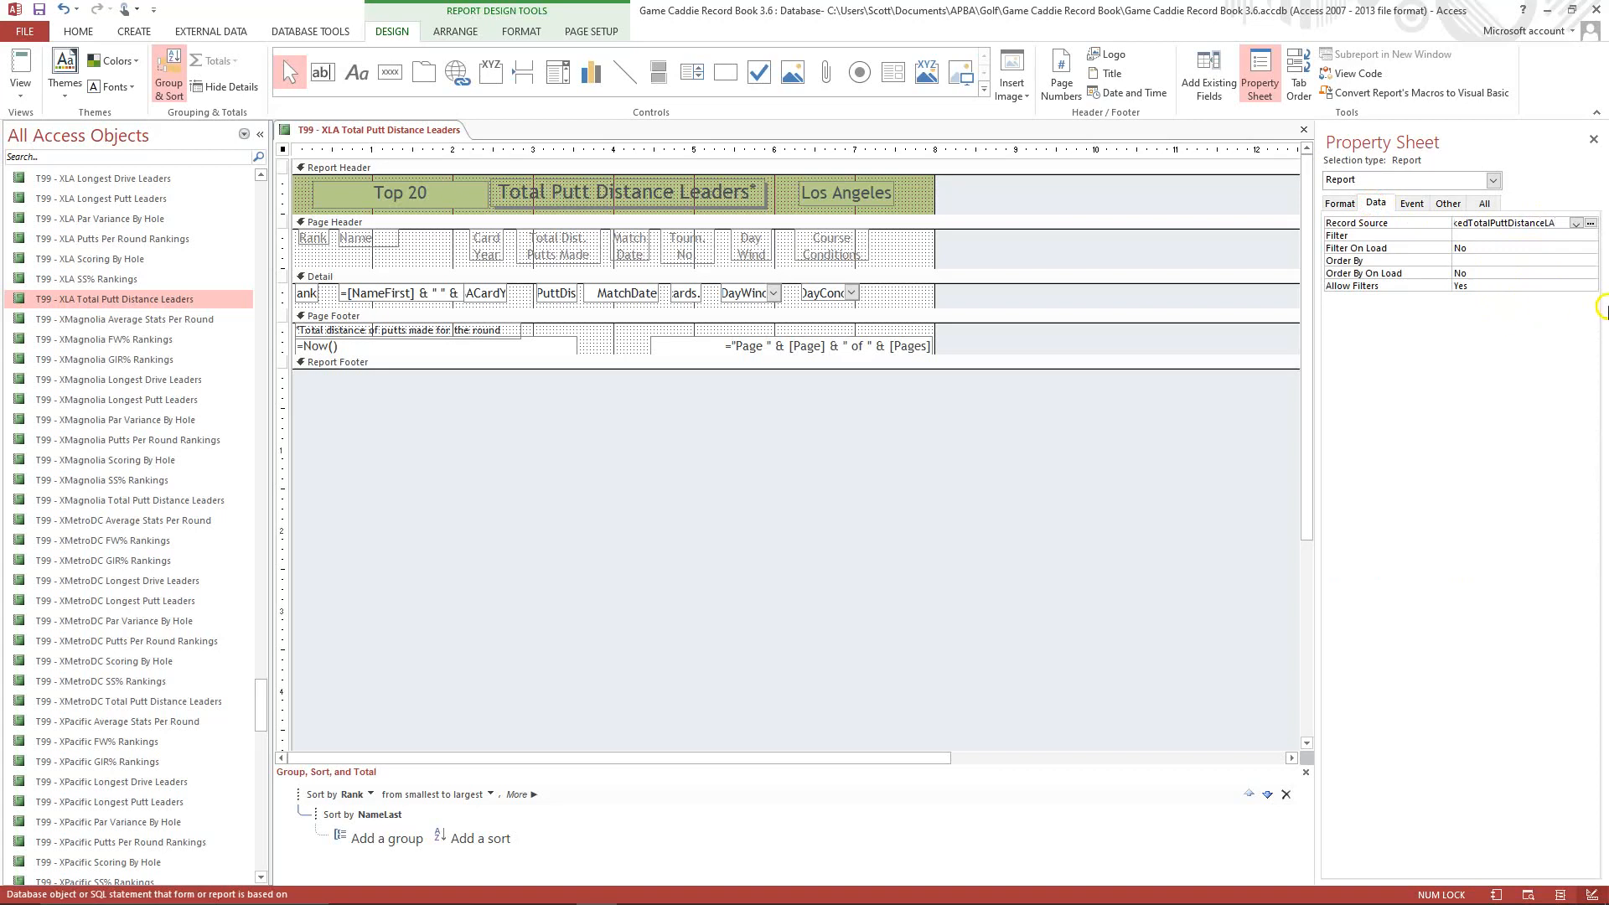
left_click(1523, 235)
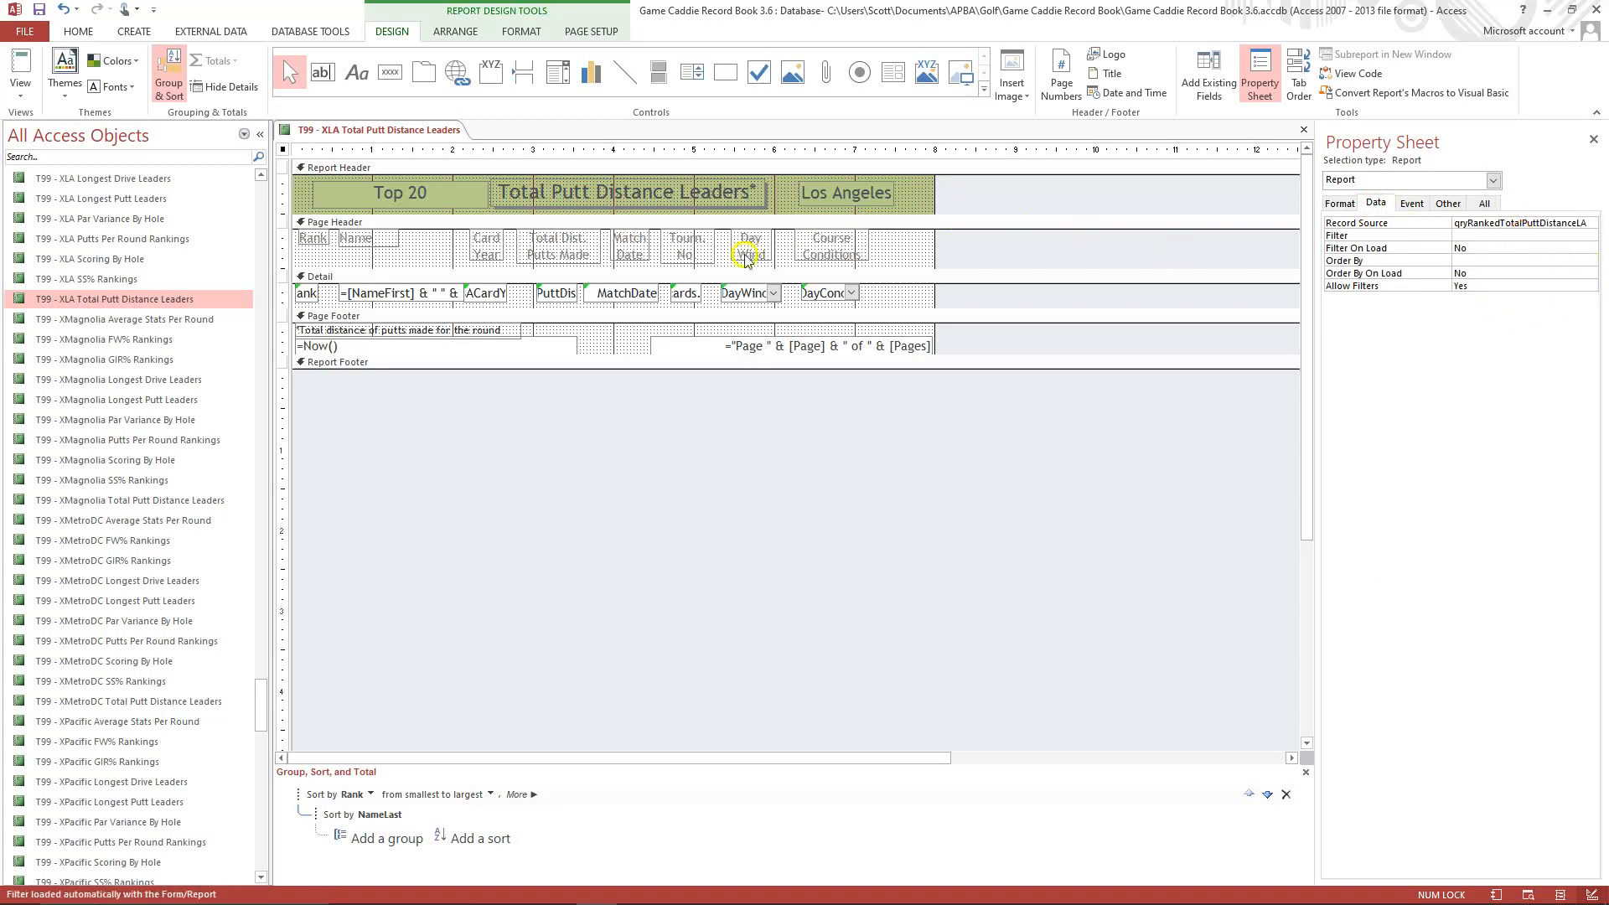
Copy the qryRankedTotalPuttDistanceMagnolia query and paste it as qryRankedTotalPuttDistanceLA.
left_click_drag(263, 700, 277, 434)
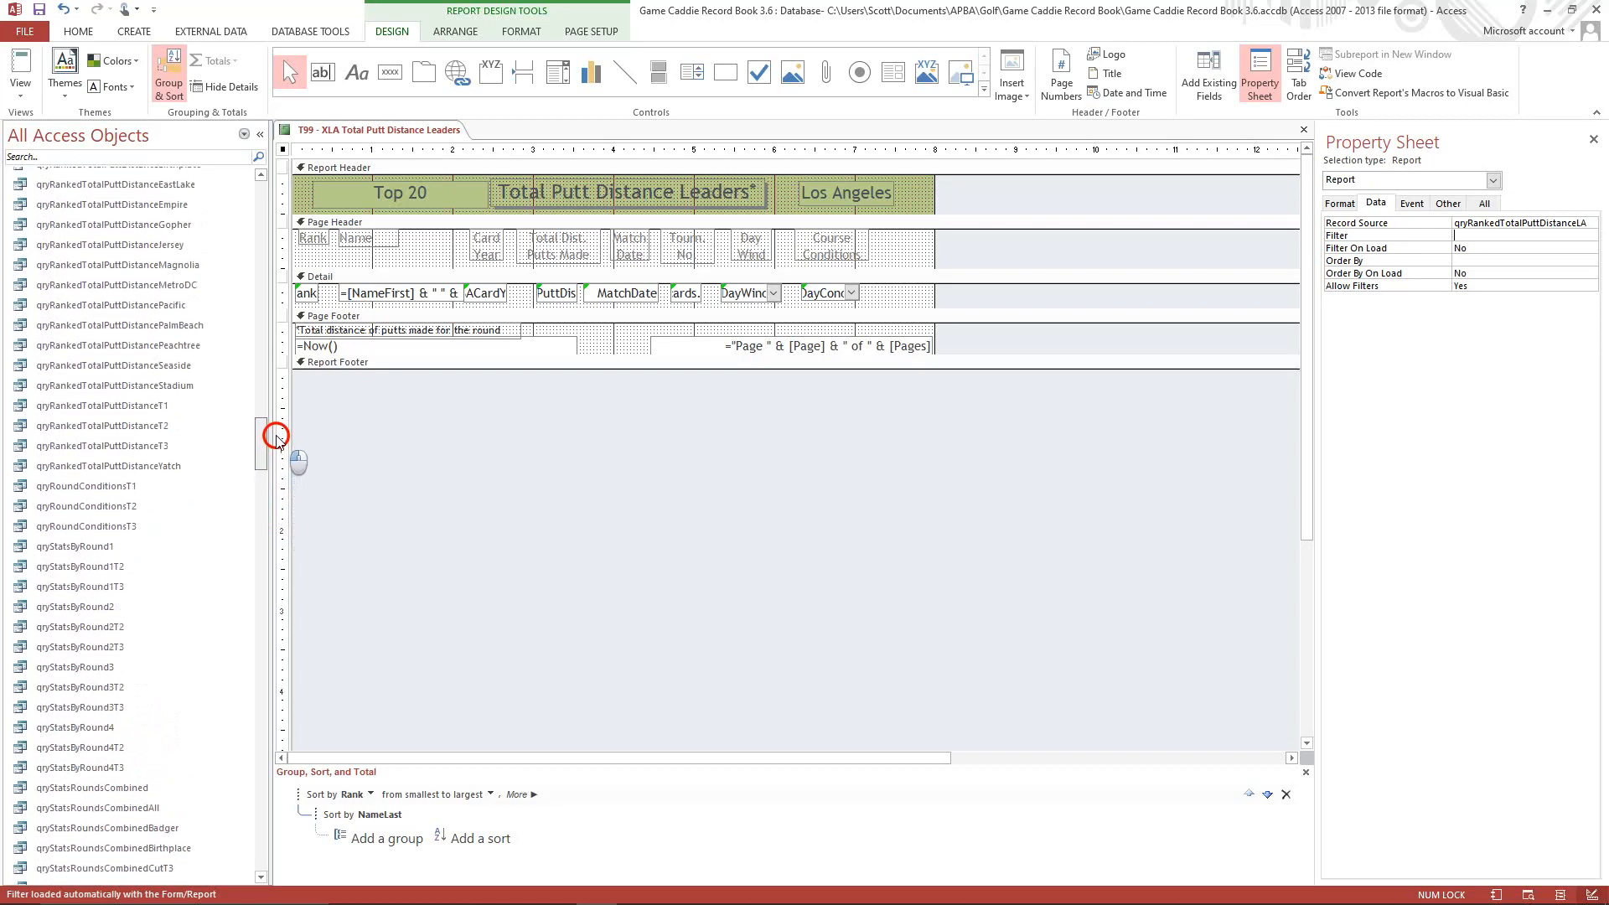
right_click(181, 268)
left_click(239, 421)
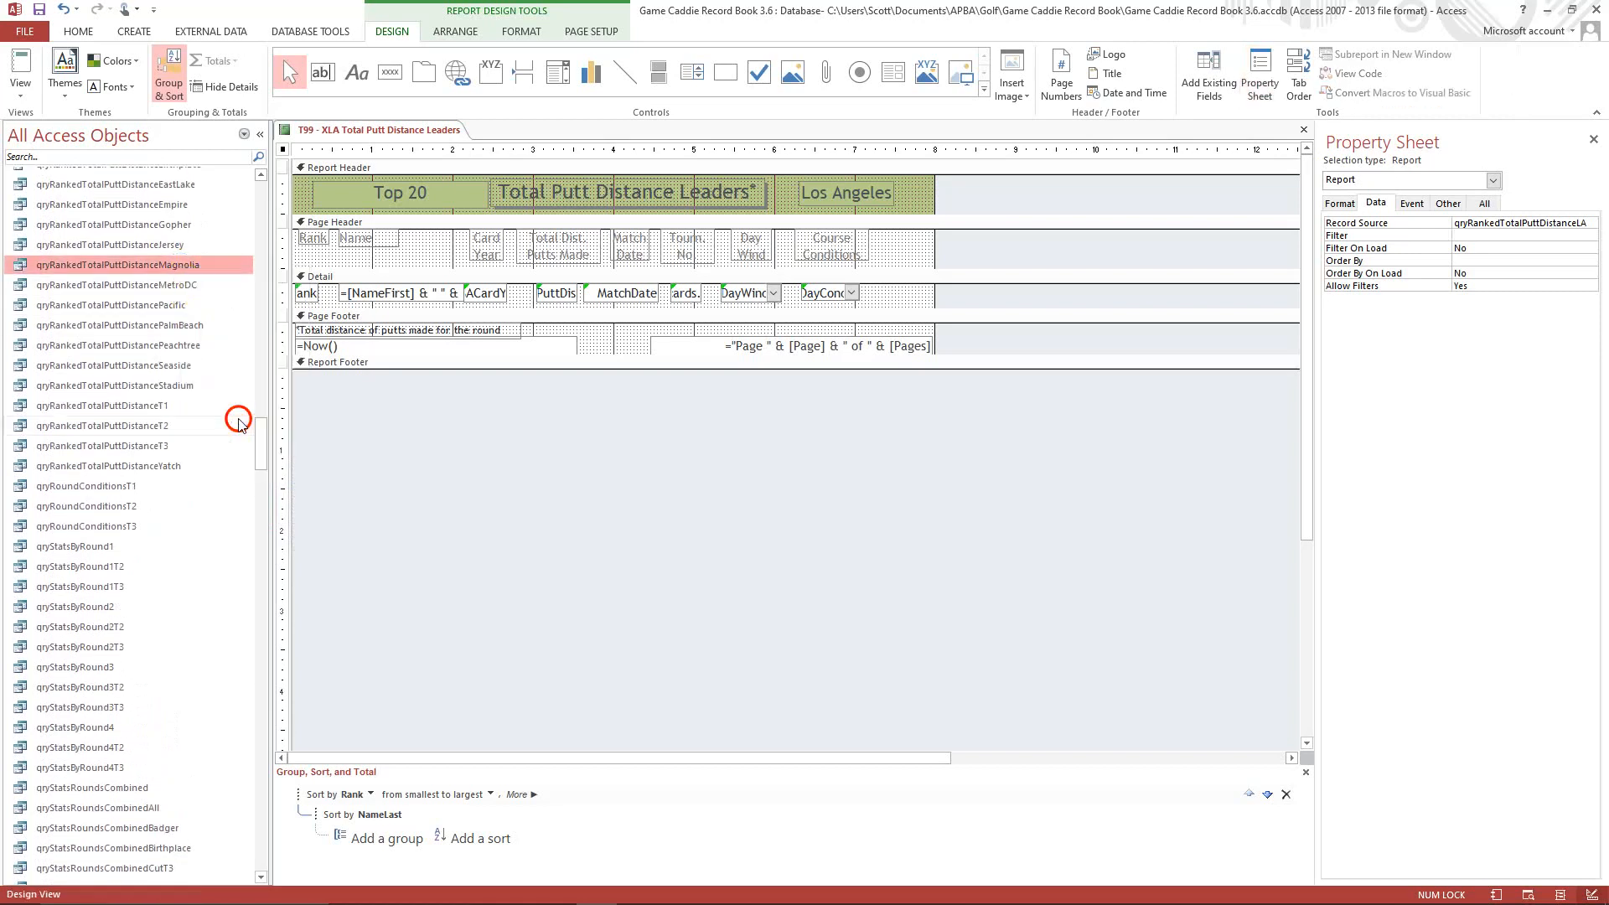
right_click(155, 305)
left_click(193, 483)
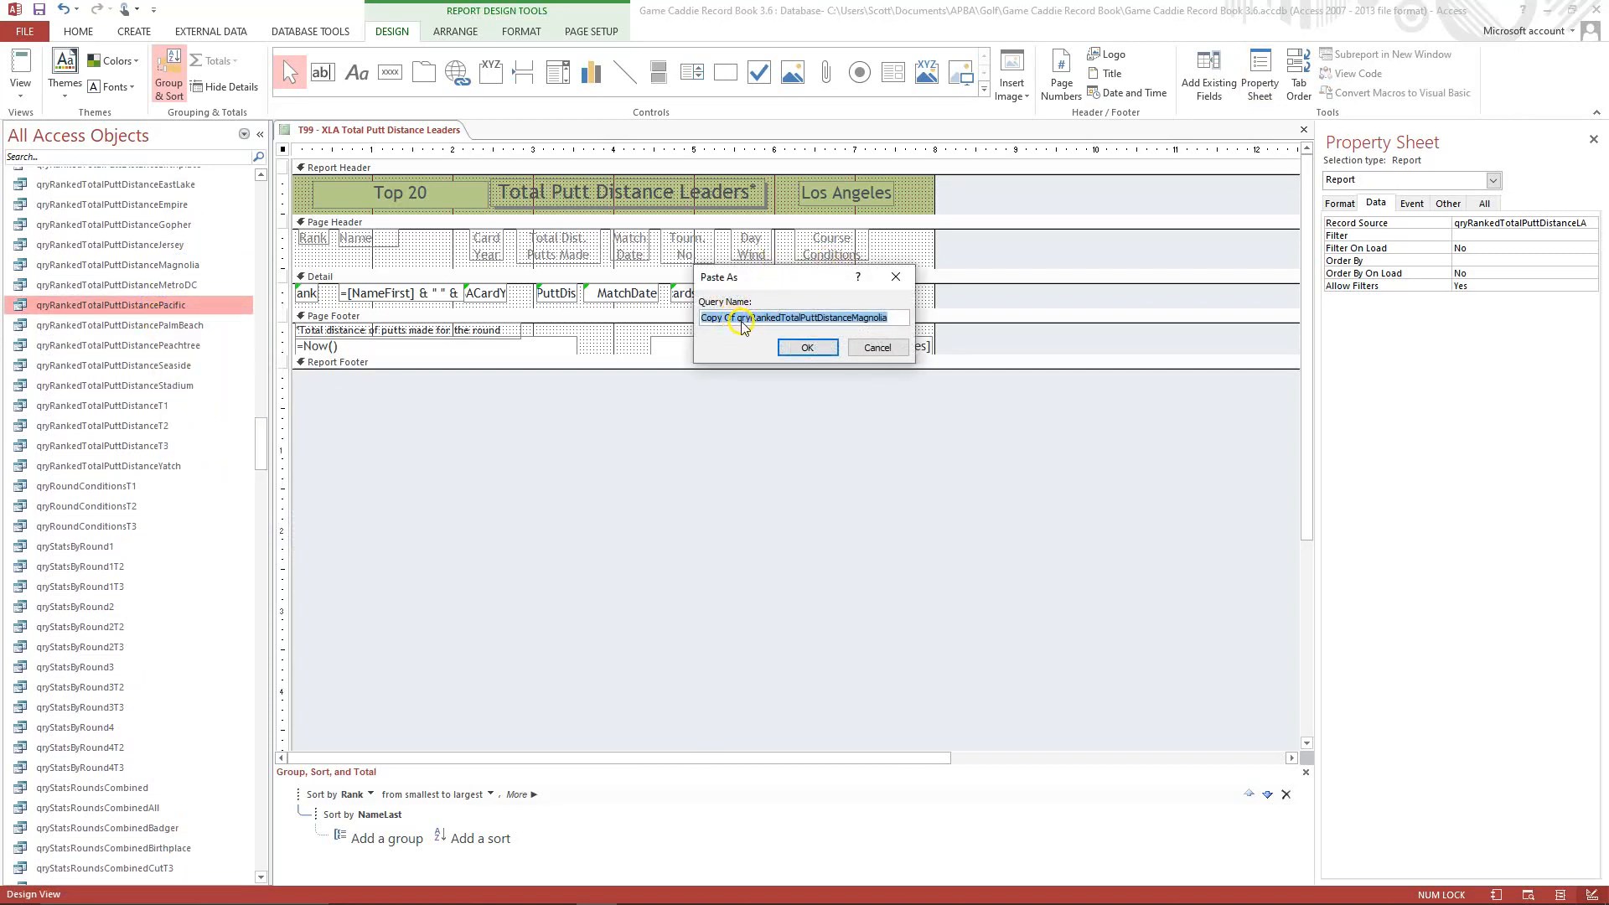
left_click(741, 325)
key("BackSpace")
key("BackSpace")
key("BackSpace")
key("BackSpace")
key("BackSpace")
key("BackSpace")
key("BackSpace")
key("BackSpace")
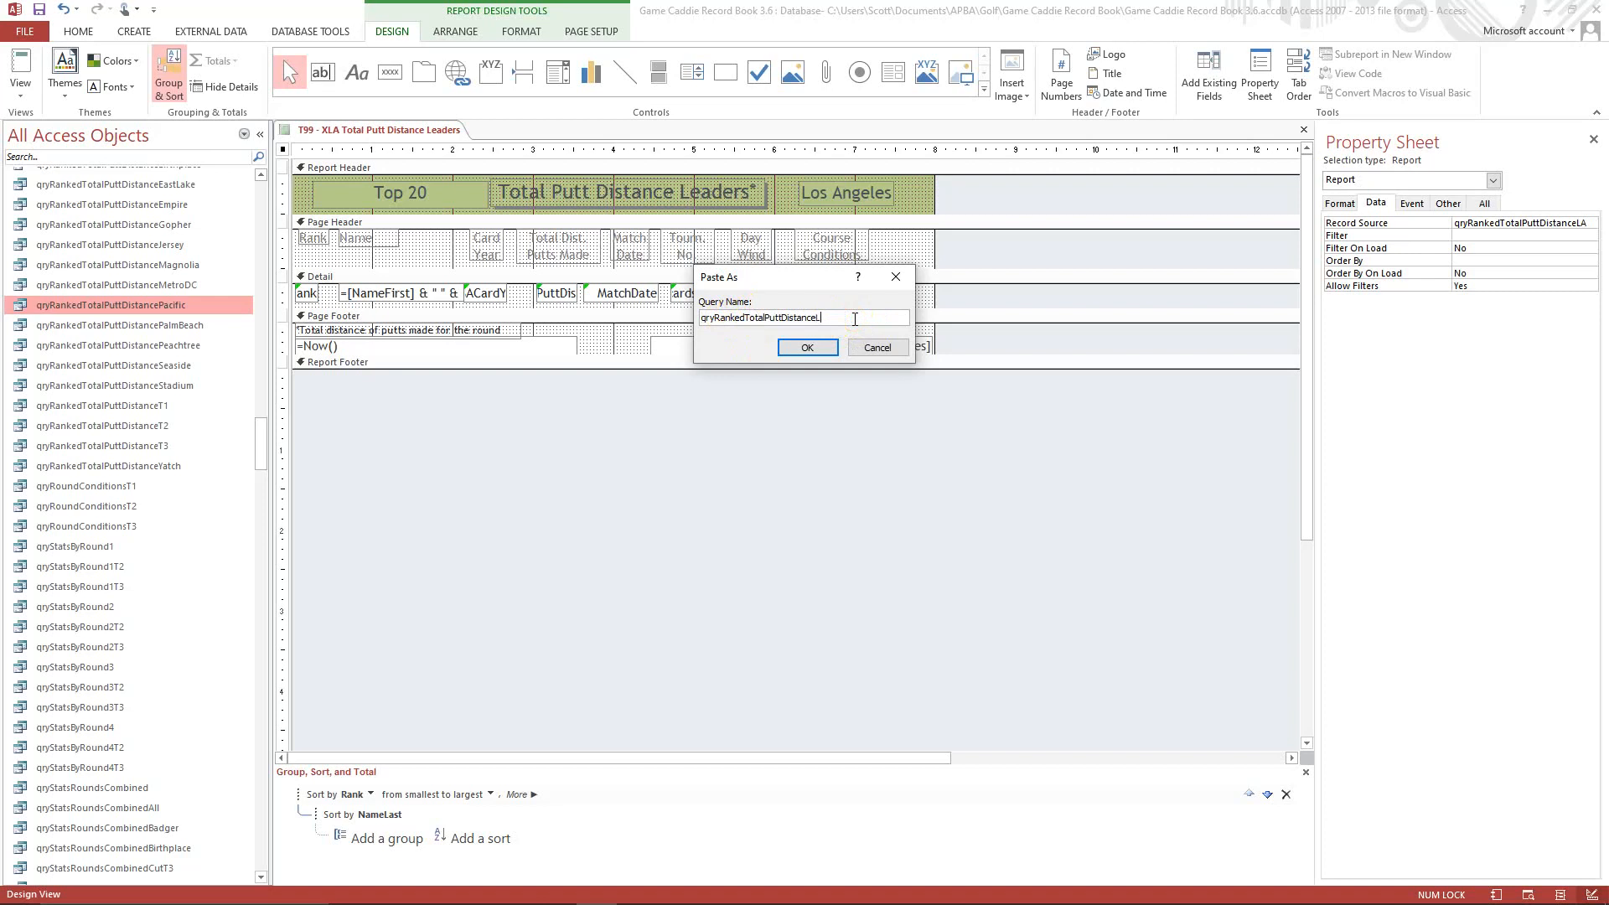
left_click(807, 347)
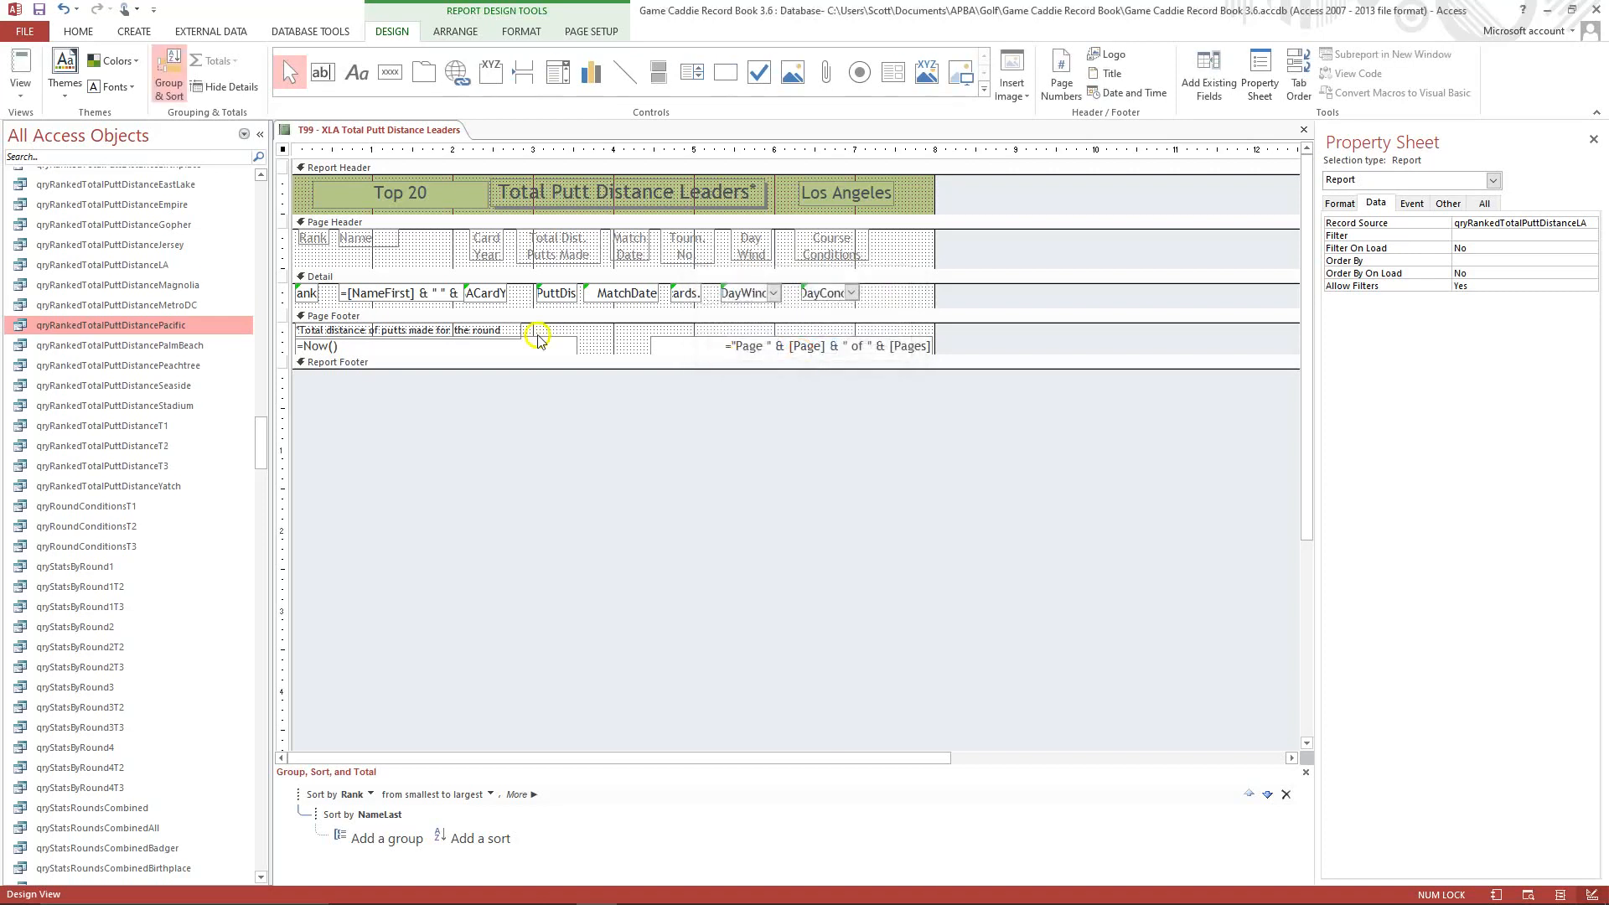
Open the qryRankedTotalPuttDistanceLA query's design and change the course name in the Rank expression to "Los Angeles".
right_click(167, 265)
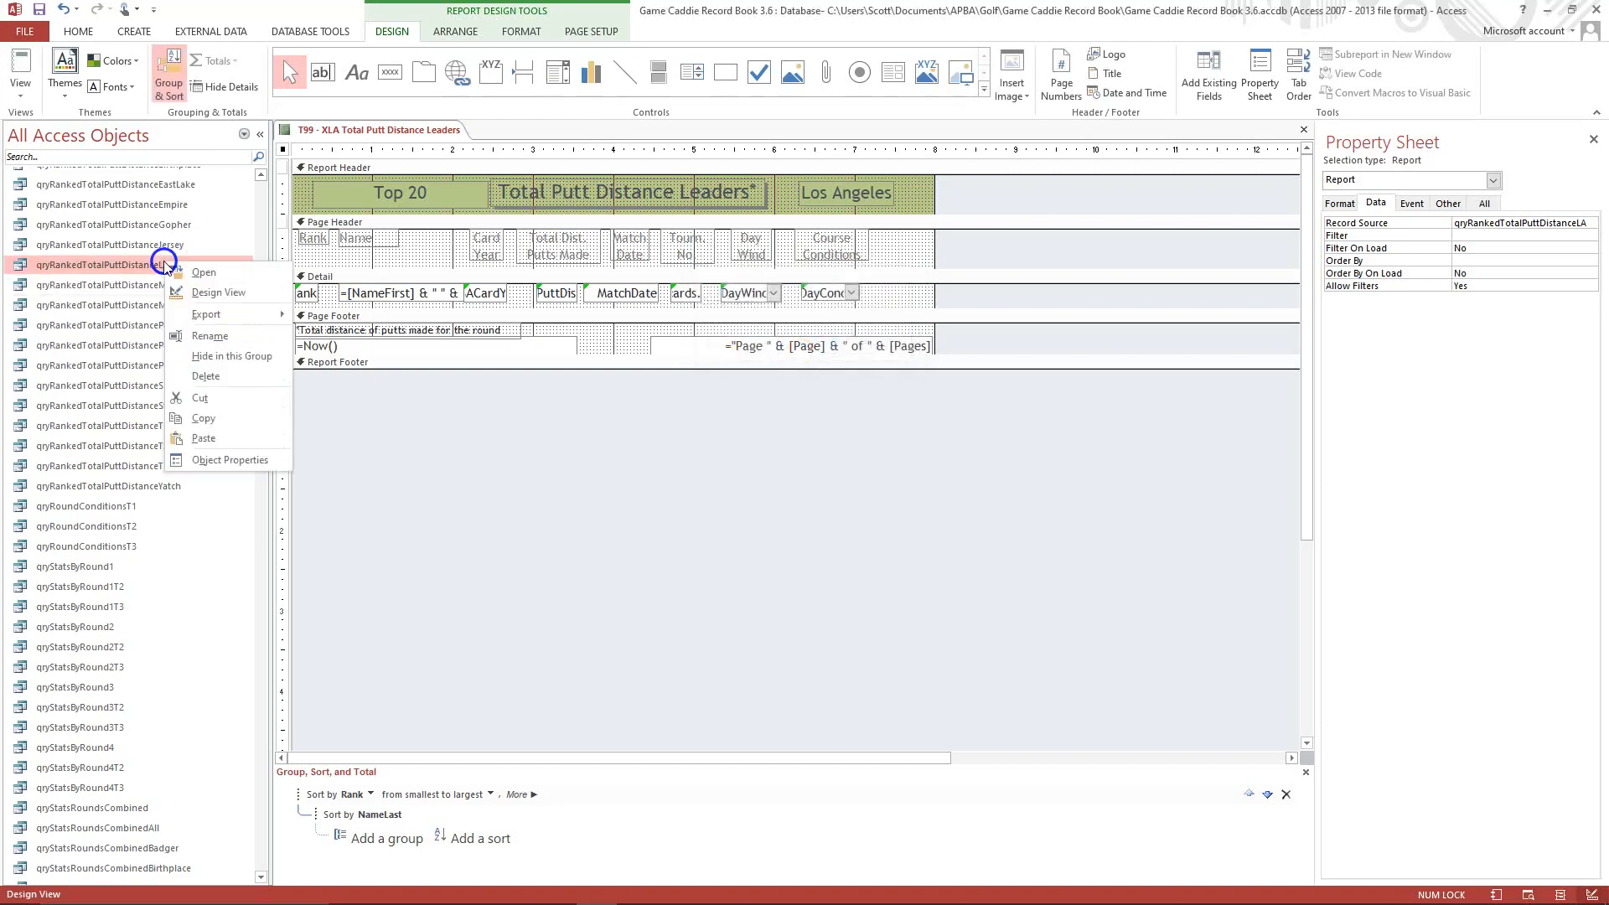
left_click(209, 293)
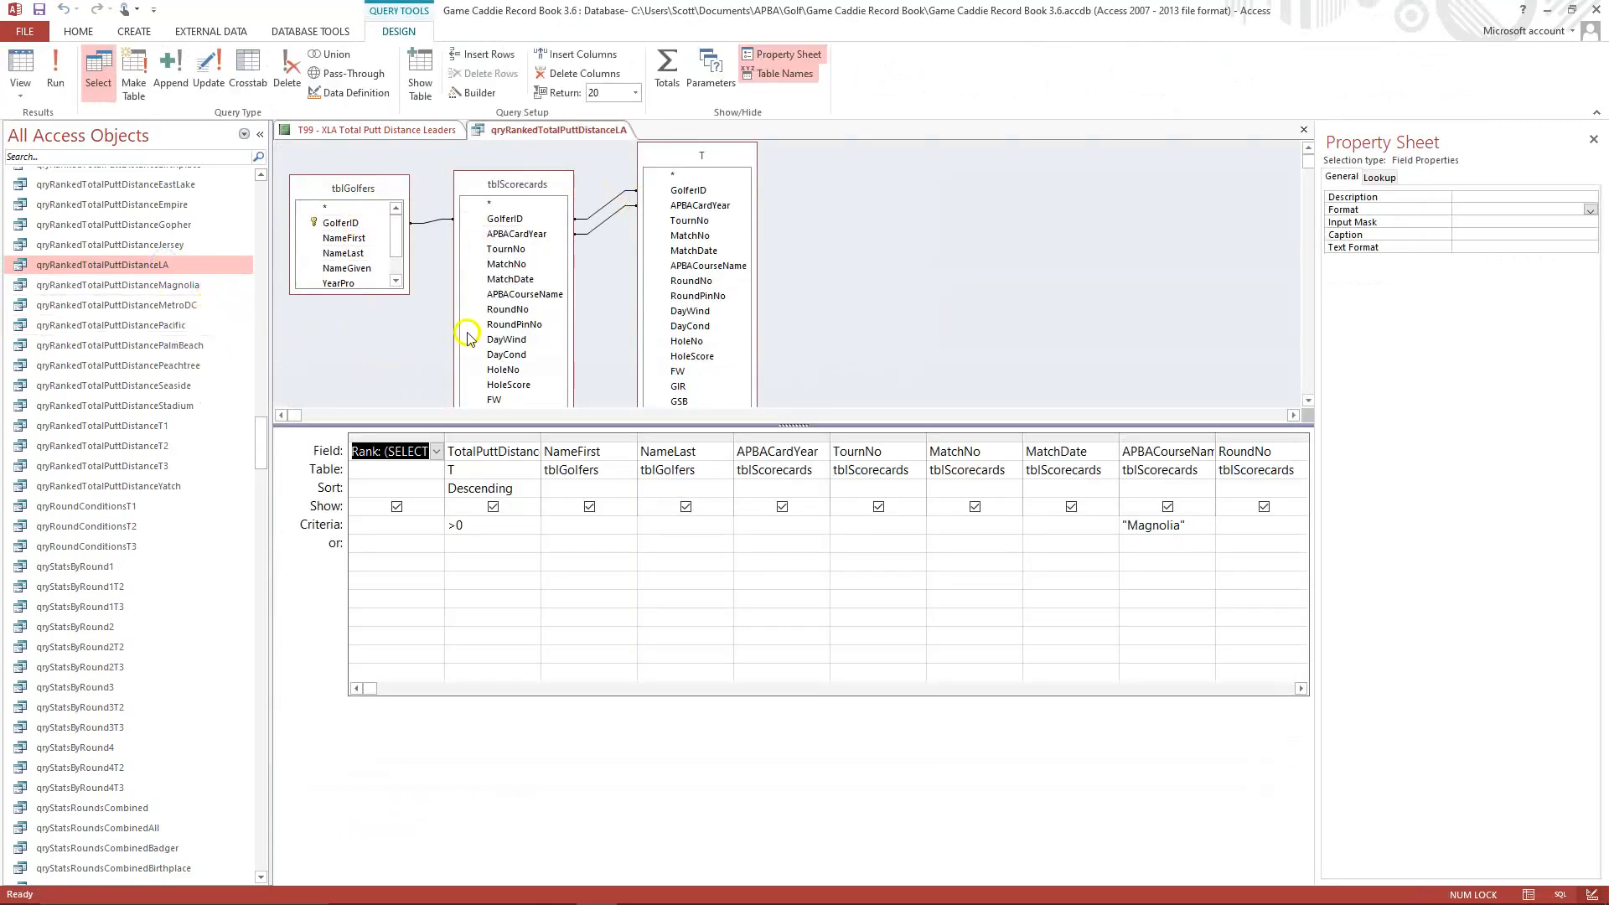
left_click(396, 454)
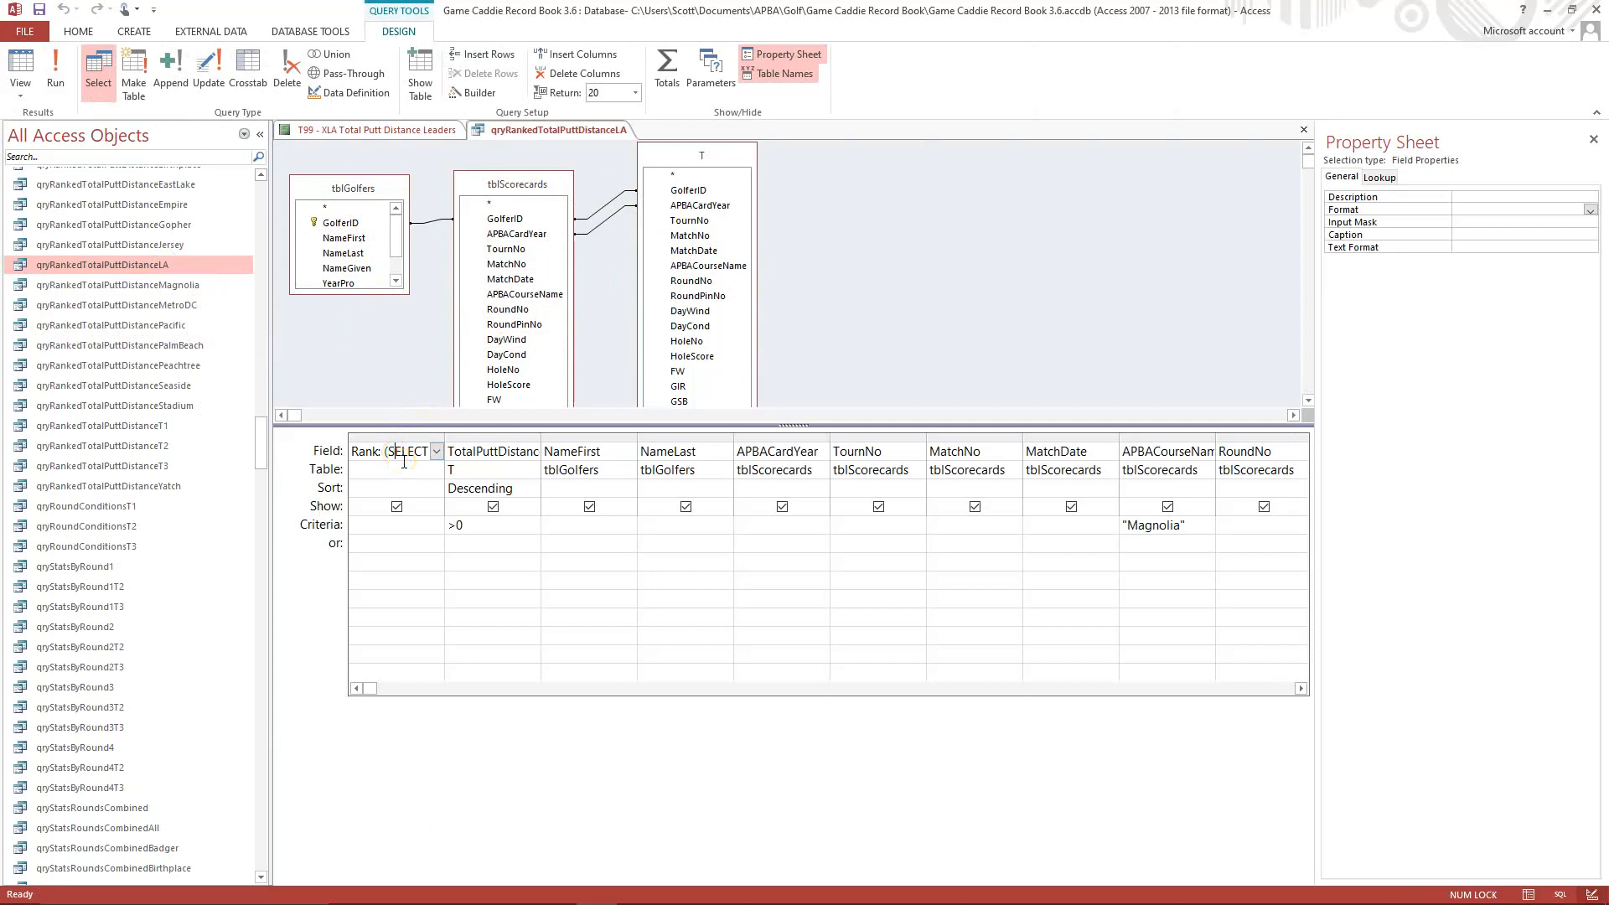
key("shift+F2")
left_click(692, 349)
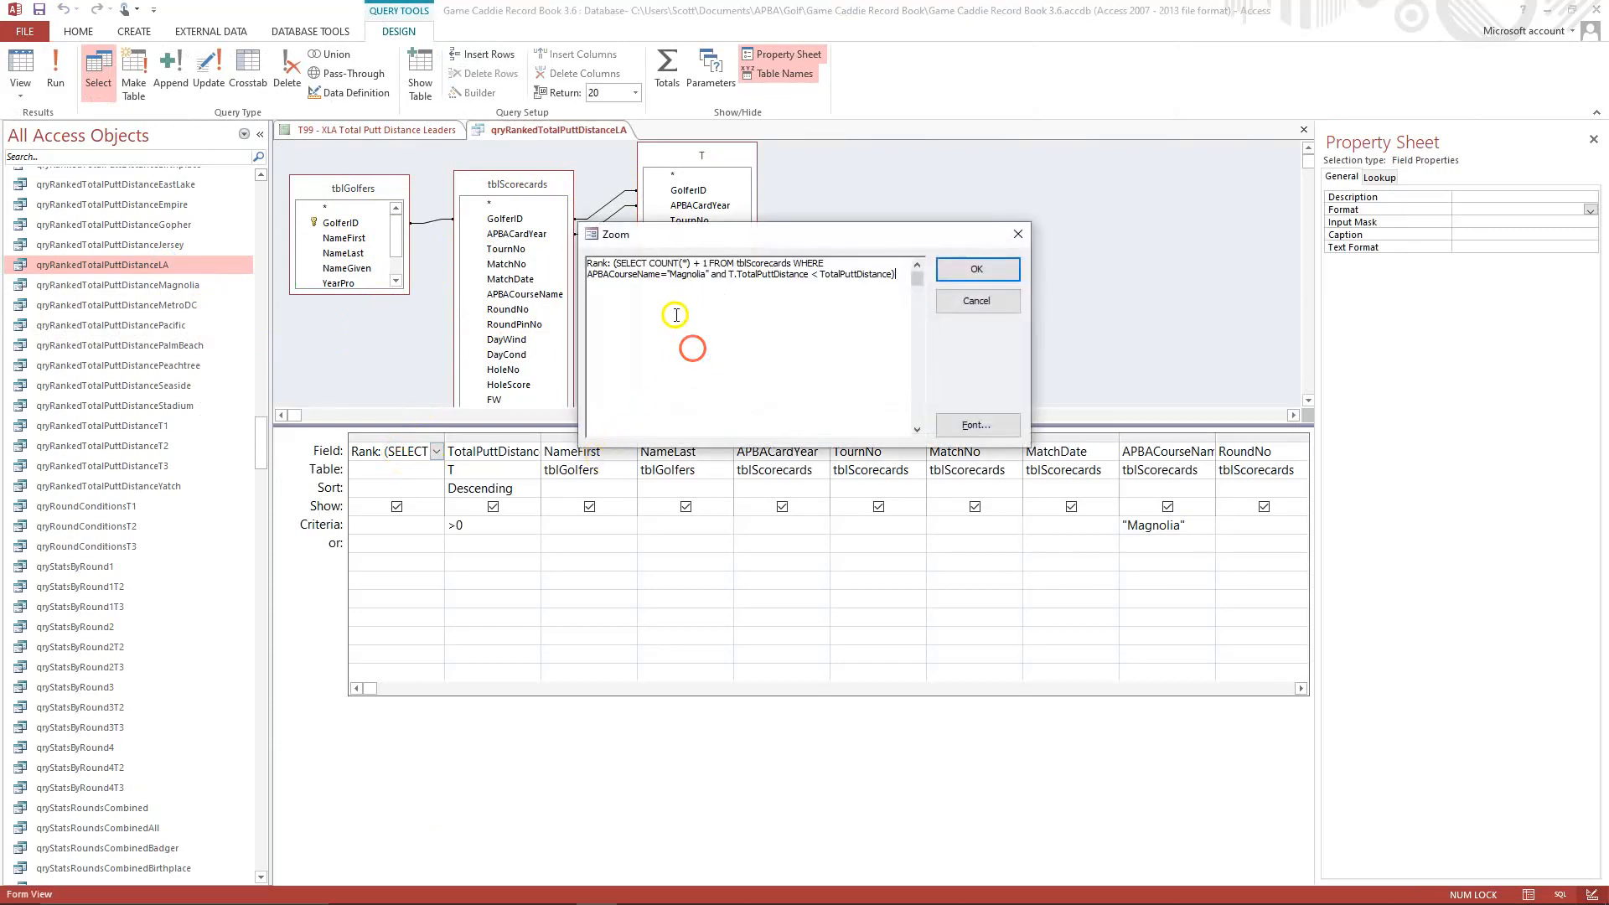
left_click(675, 274)
key("BackSpace")
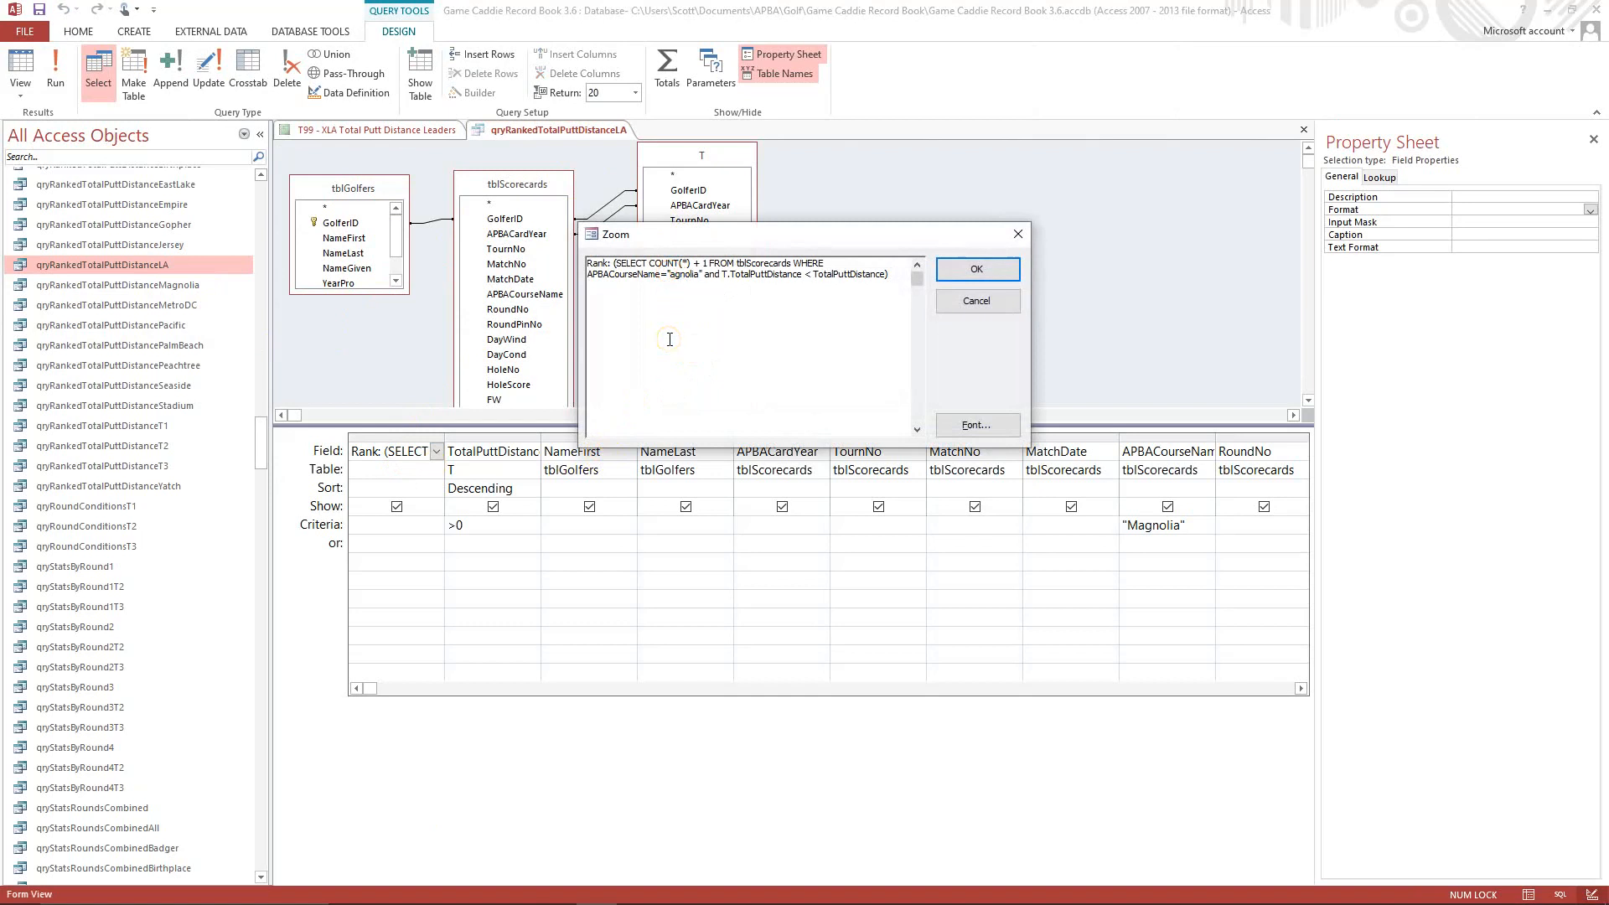
key("Delete")
key("Delete")
key("Delete")
key("Delete")
key("Delete")
key("Delete")
key("Delete")
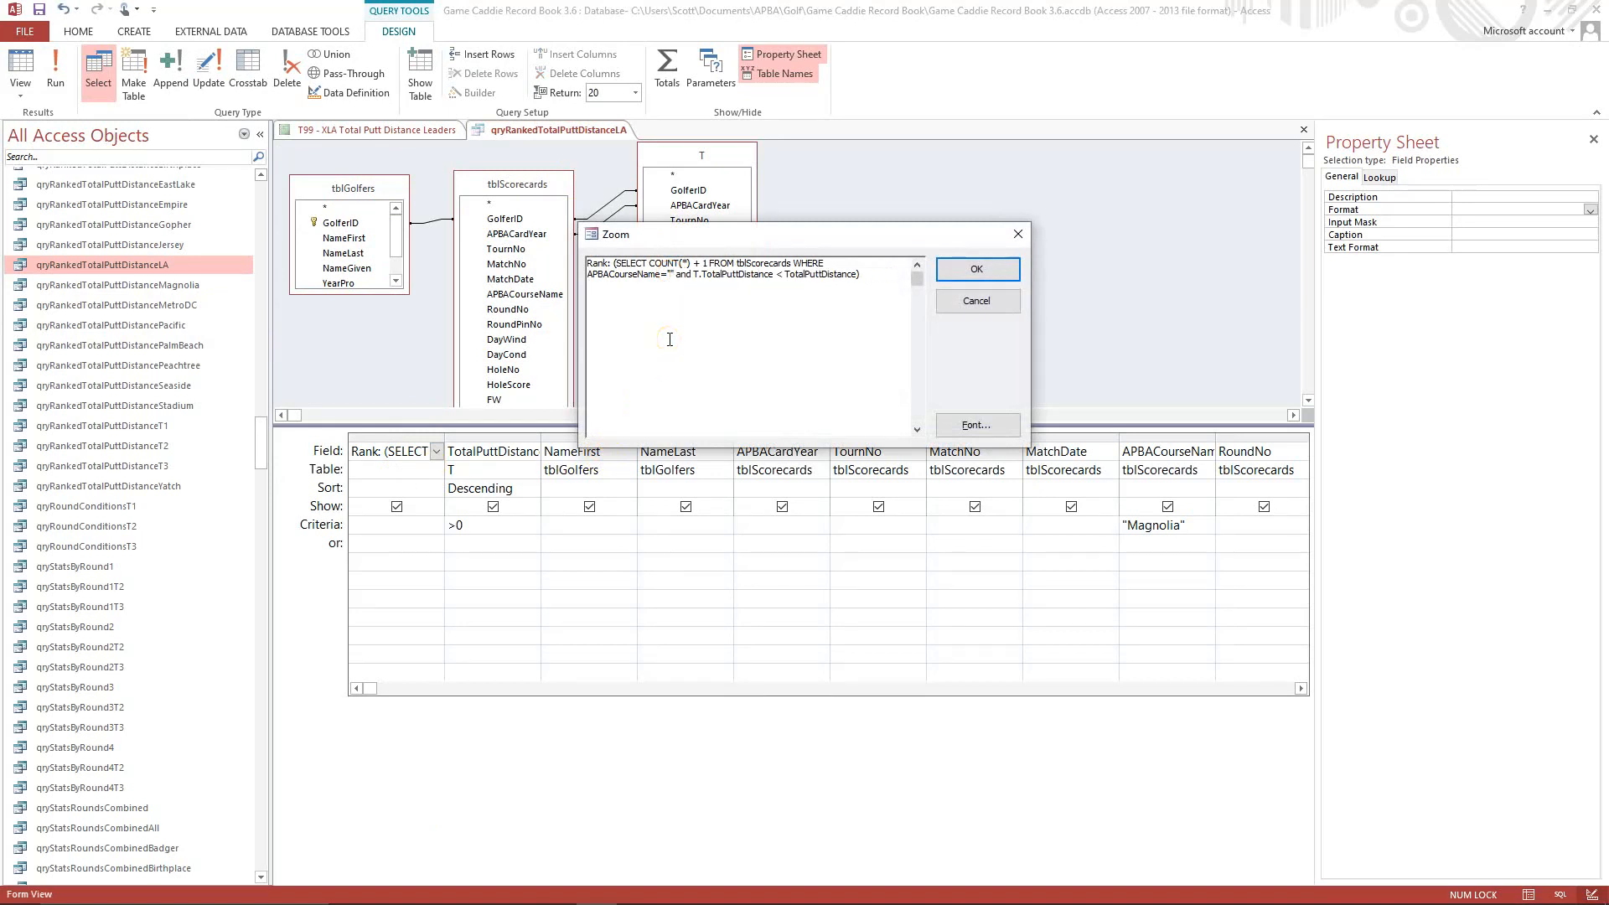
type("Los An")
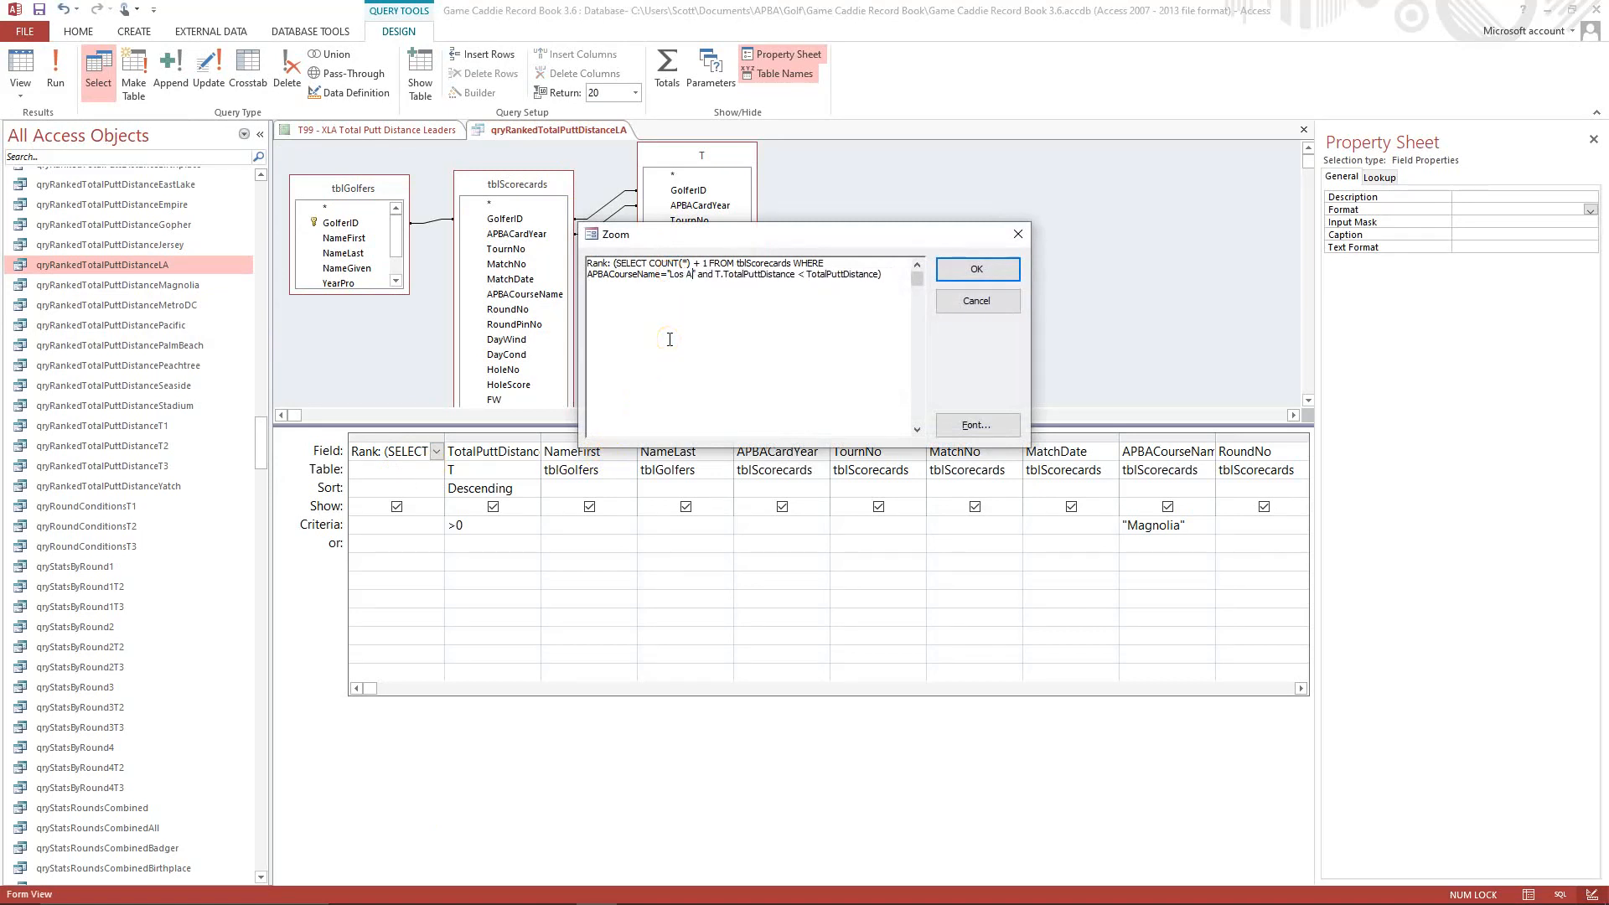
type("geles")
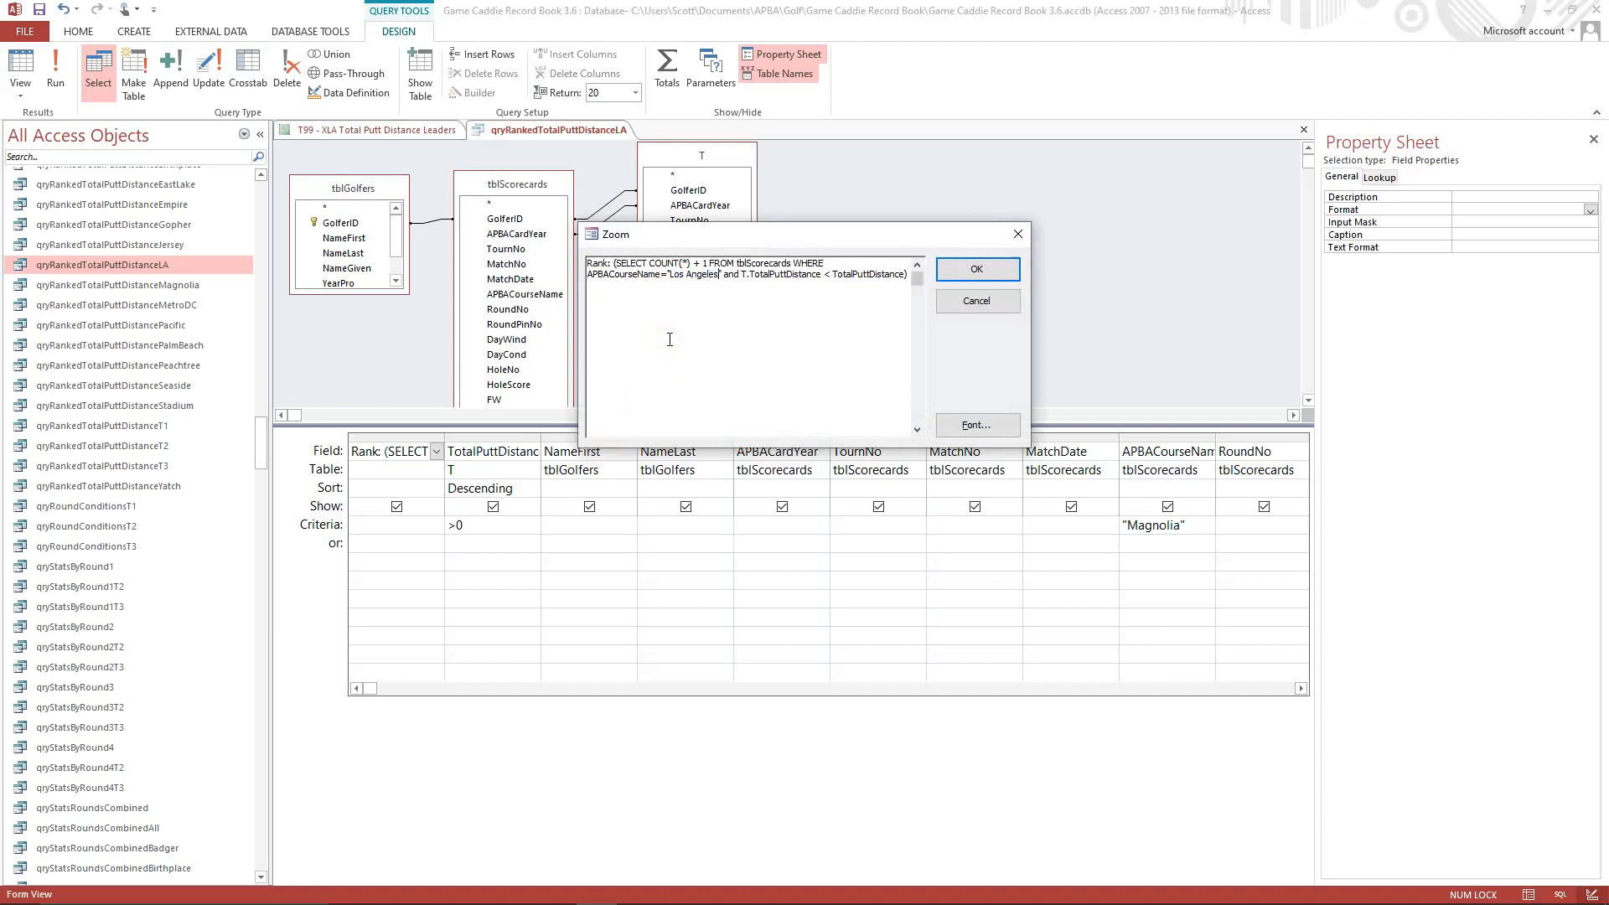
left_click(974, 268)
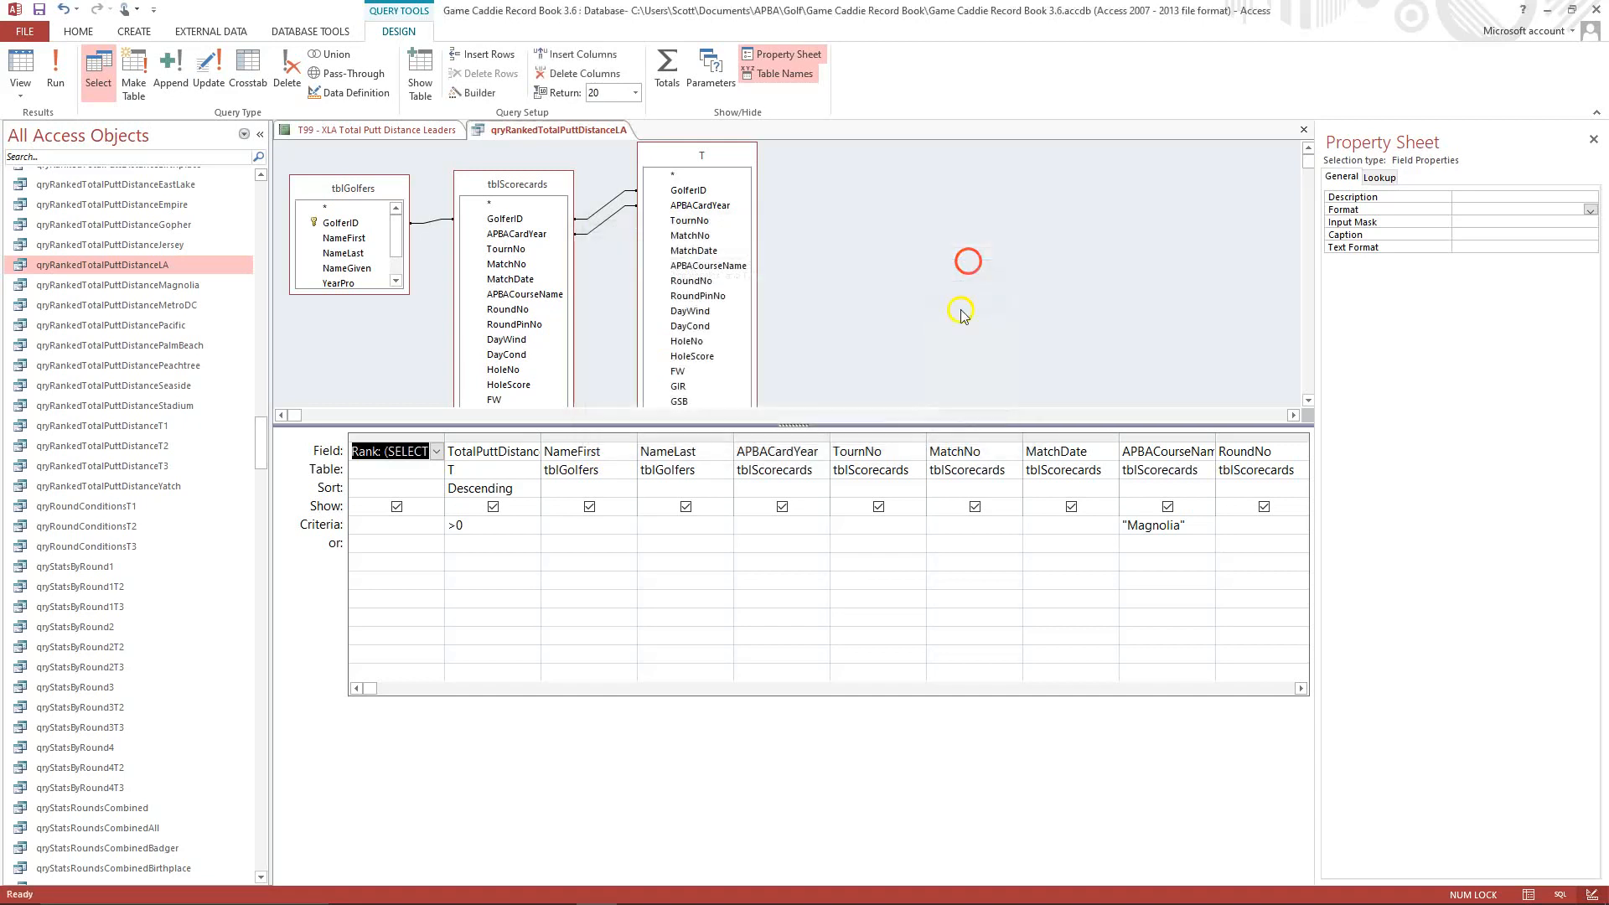
Set the APBACourseName criteria of the query to "Los Angeles".
left_click(1132, 525)
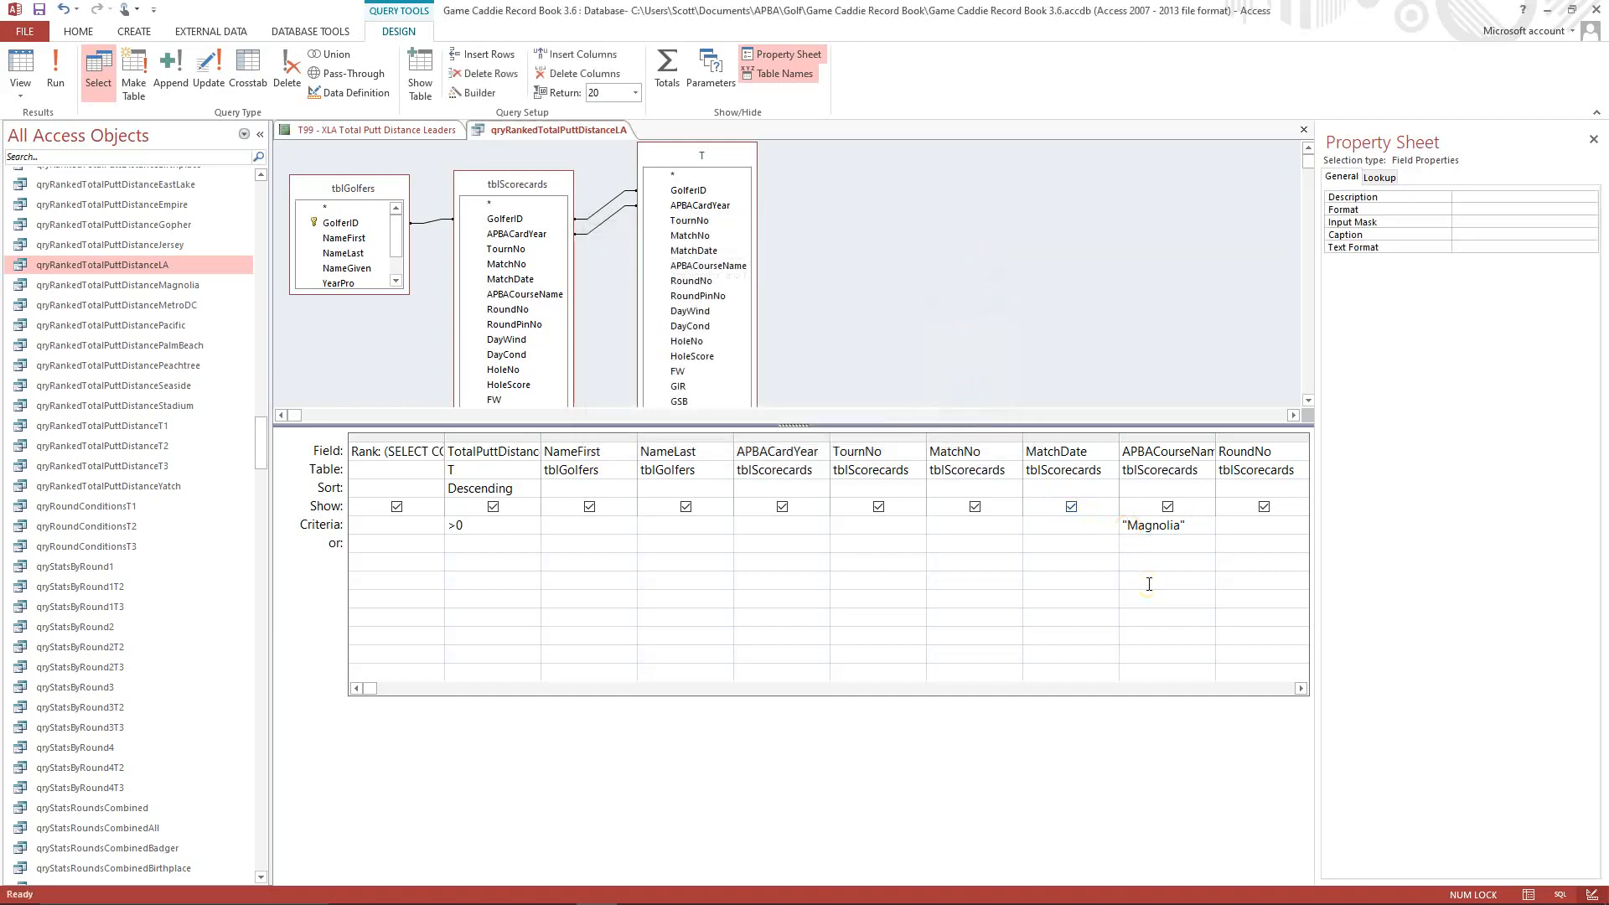
key("Delete")
key("Delete")
left_click(1155, 529)
Run the qryRankedTotalPuttDistanceLA query to check its records, and close it with its changes saved.
left_click(90, 63)
left_click(63, 61)
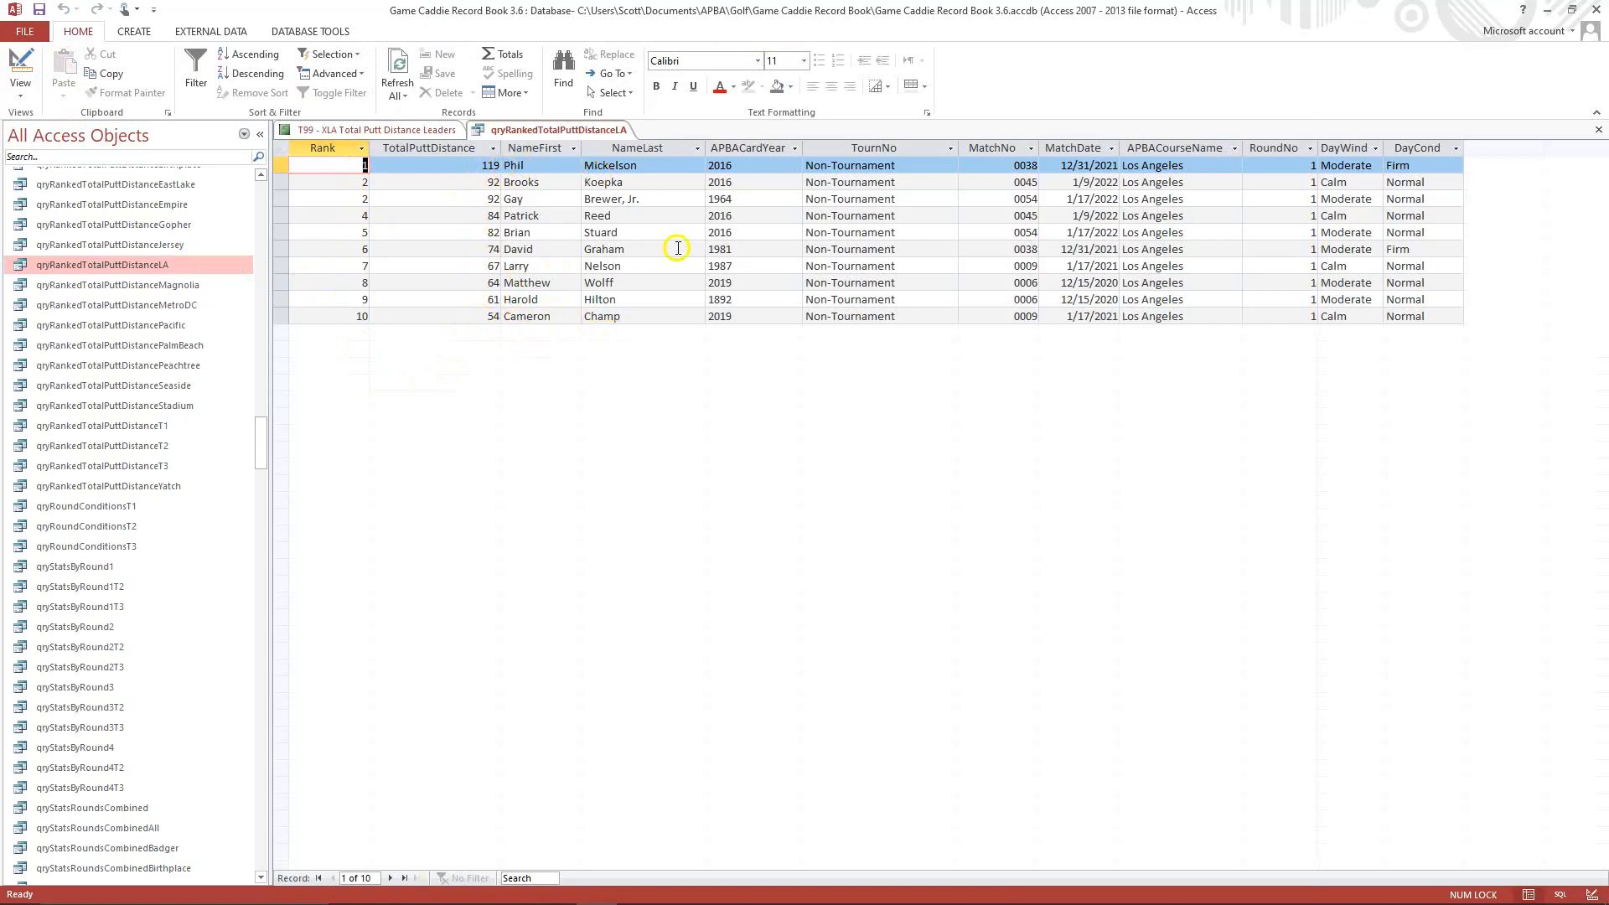
left_click(1594, 130)
left_click(742, 506)
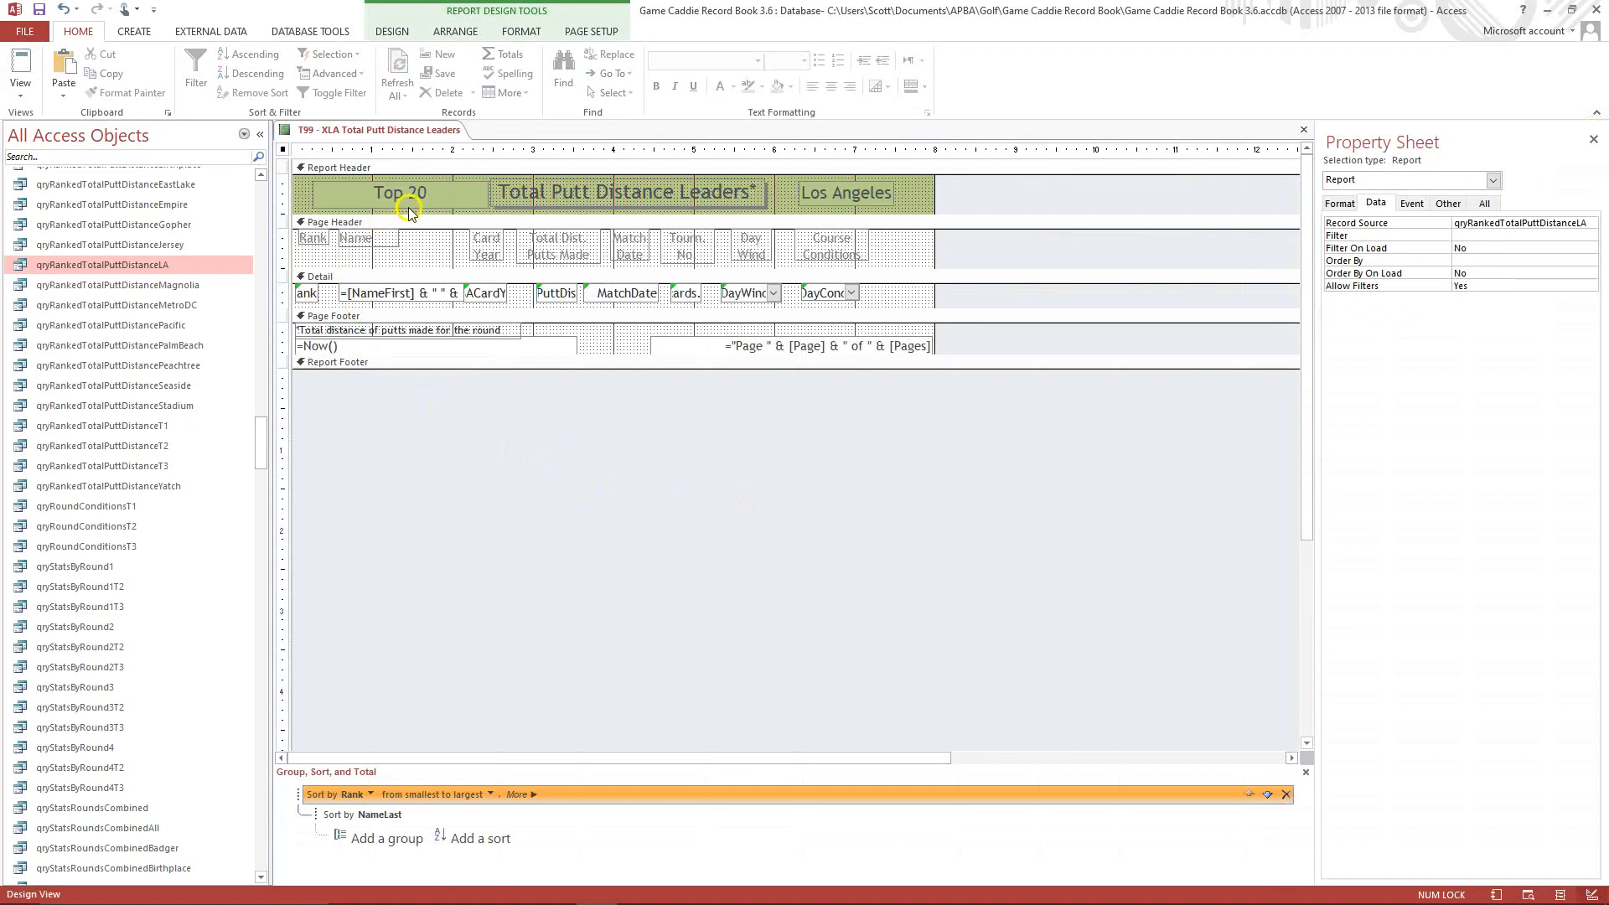
Check the T99 - XLA Total Putt Distance Leaders report in Print Preview, and close the report with its changes saved.
left_click(23, 98)
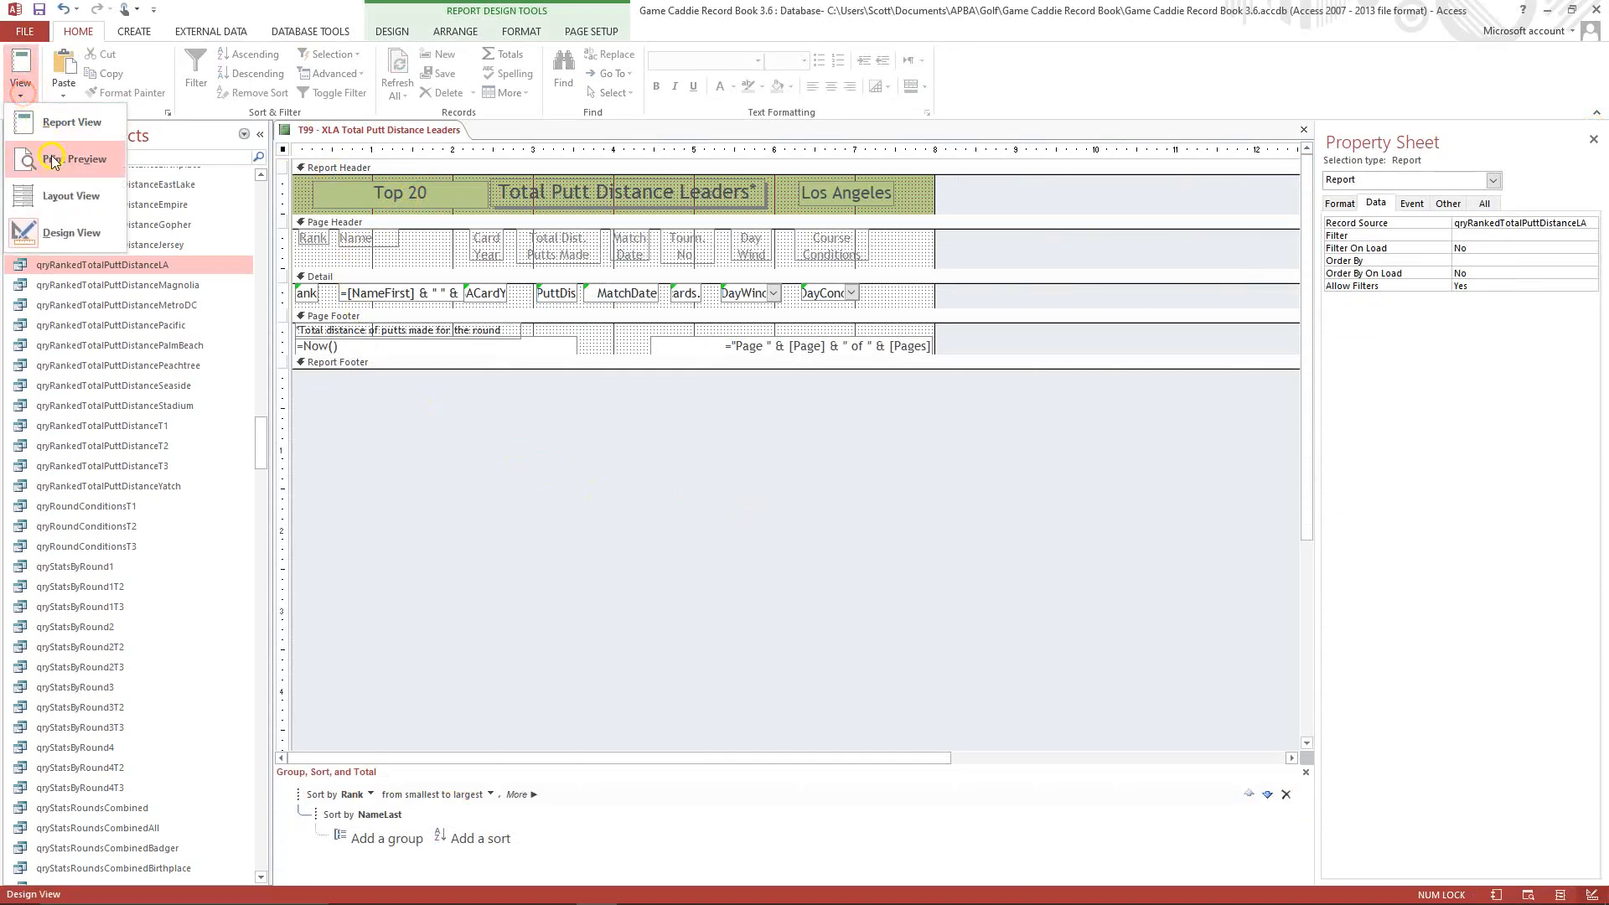
left_click(58, 159)
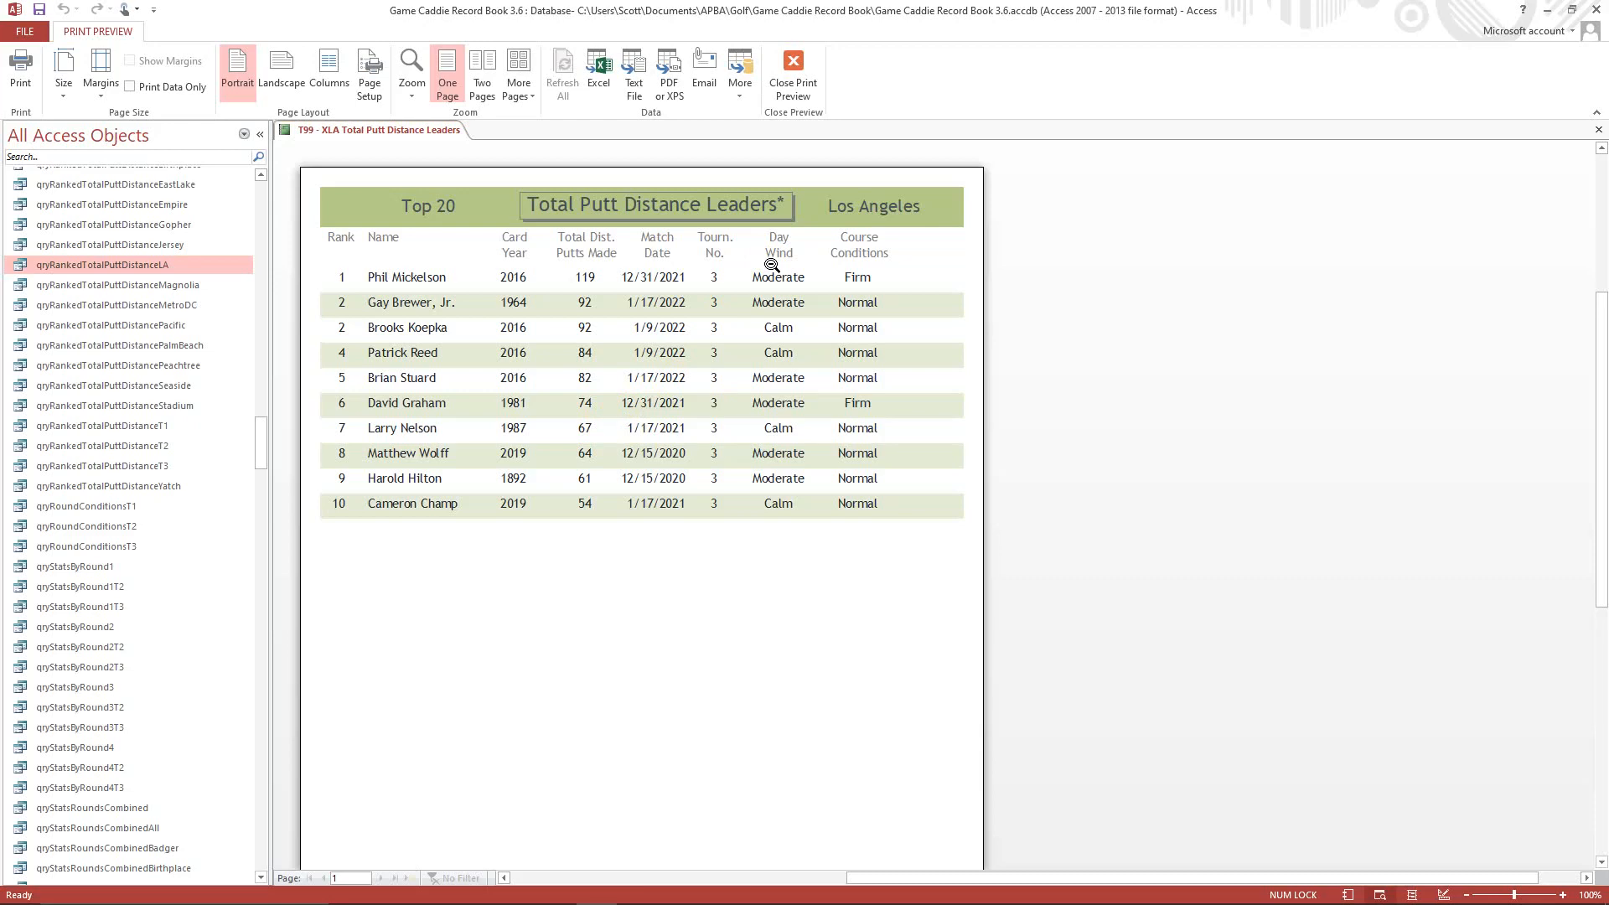
left_click(775, 86)
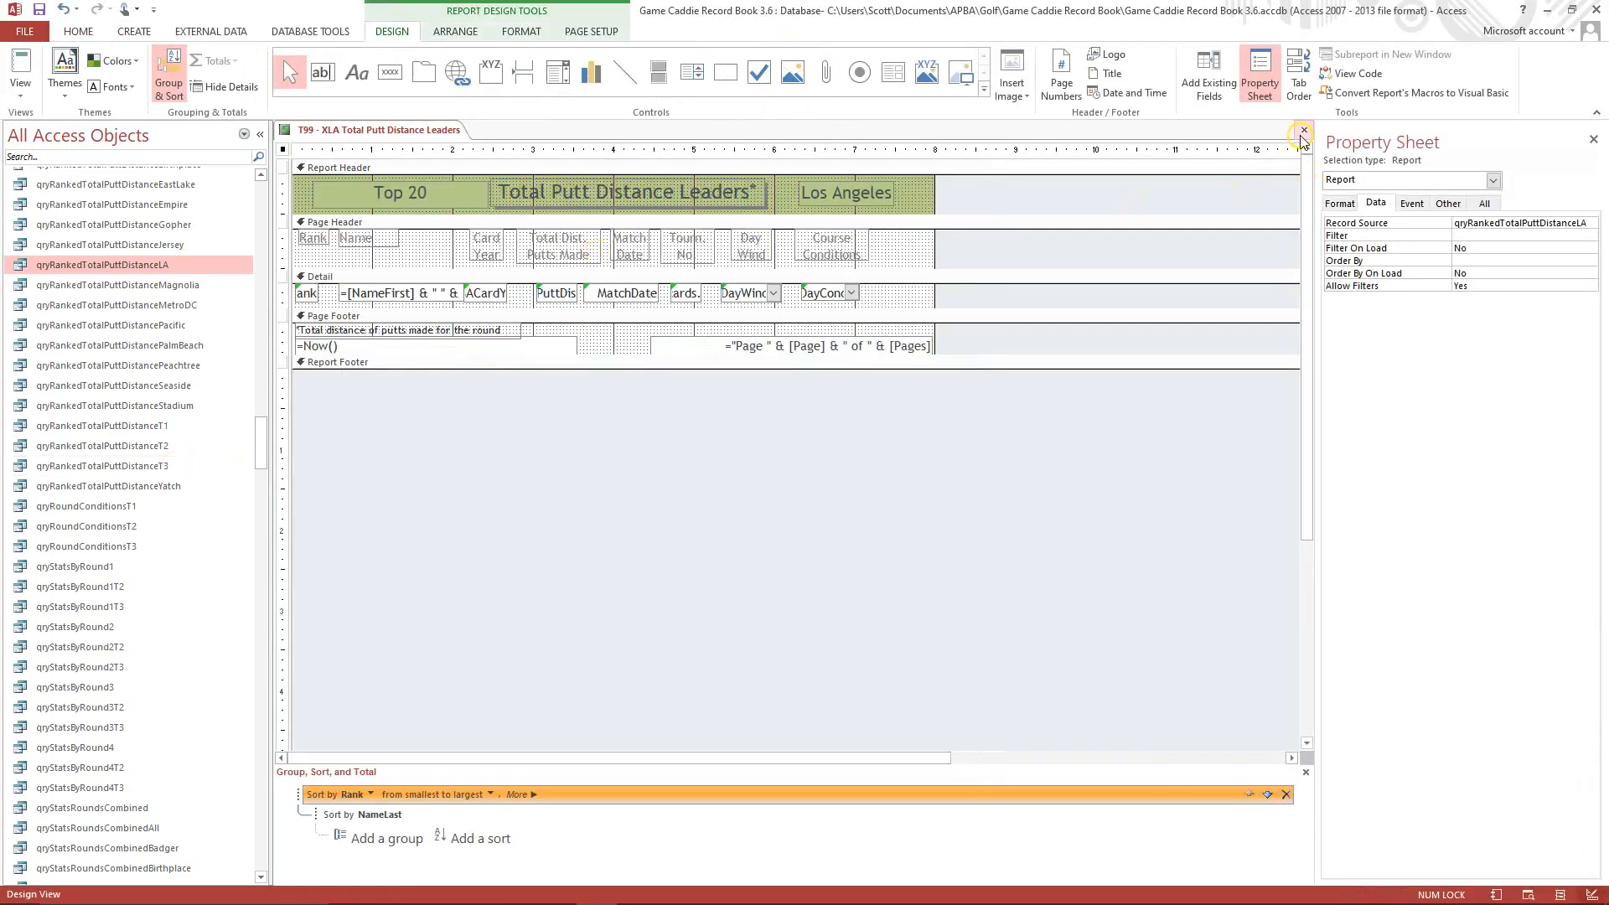
left_click(1303, 132)
left_click(719, 504)
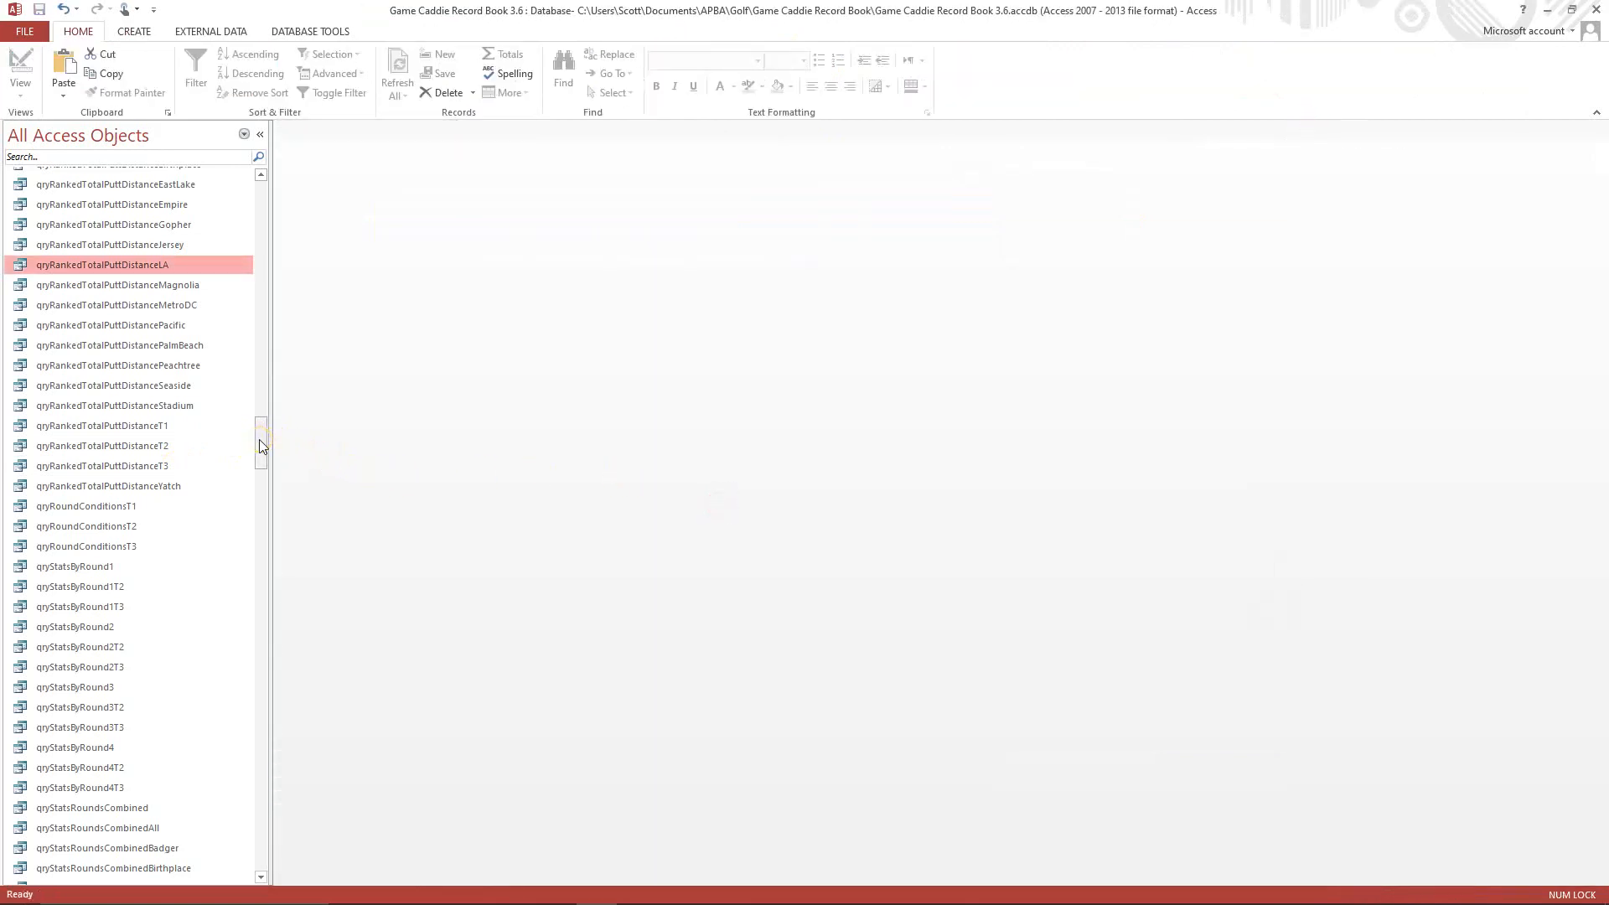
Open the frmMainMenu form to view its course report buttons, and find the batch export macros among the database objects.
left_click_drag(259, 439, 248, 517)
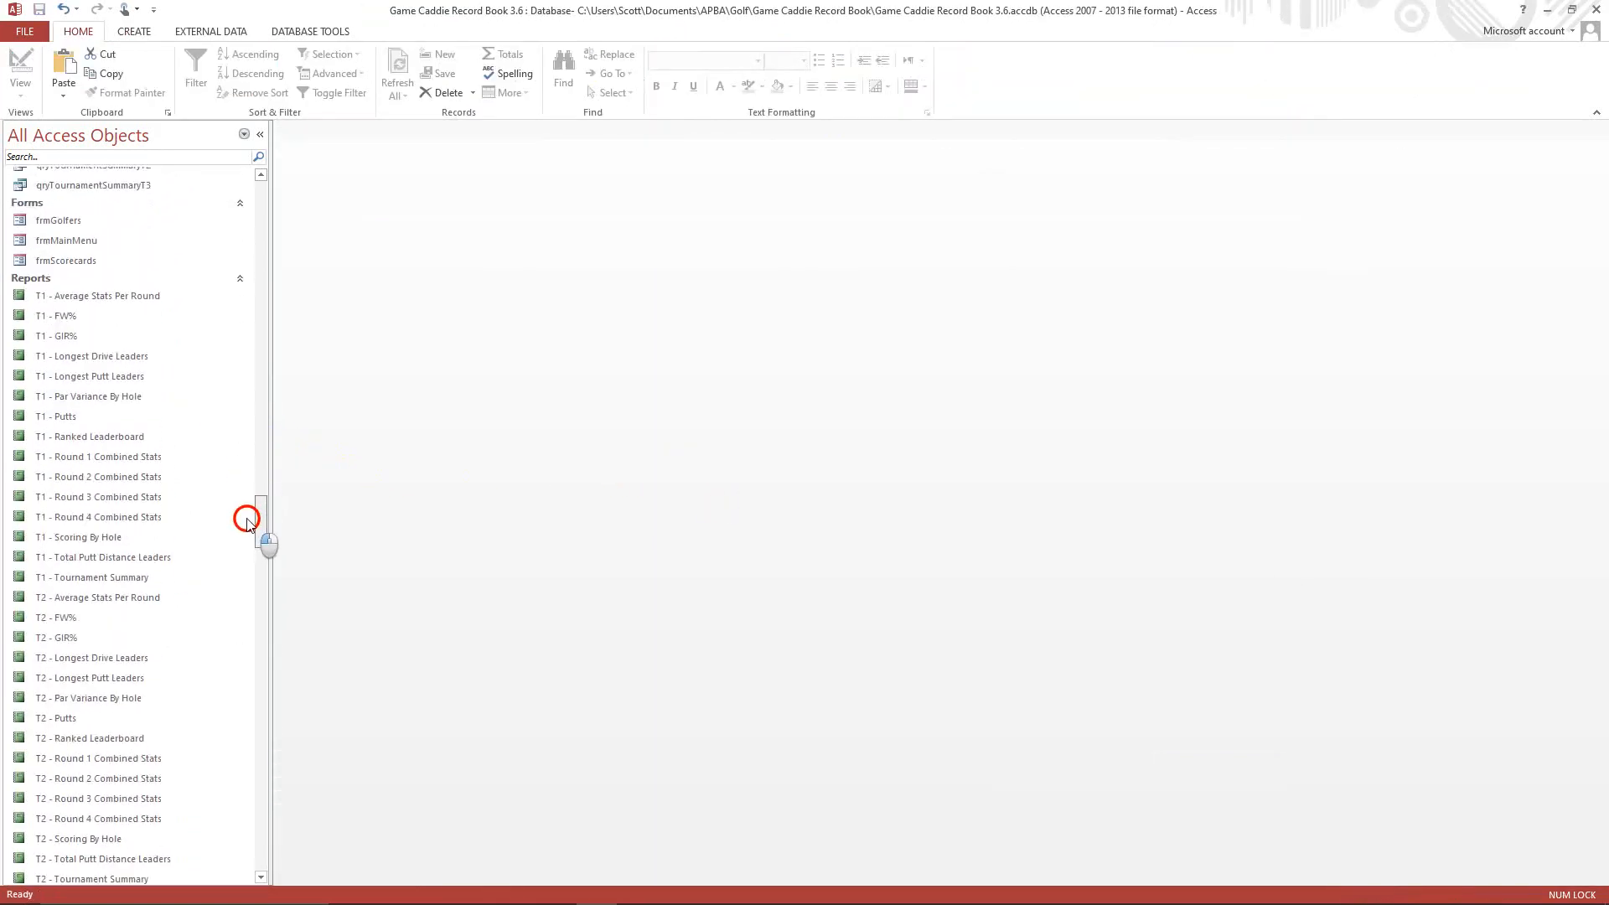
double_click(90, 241)
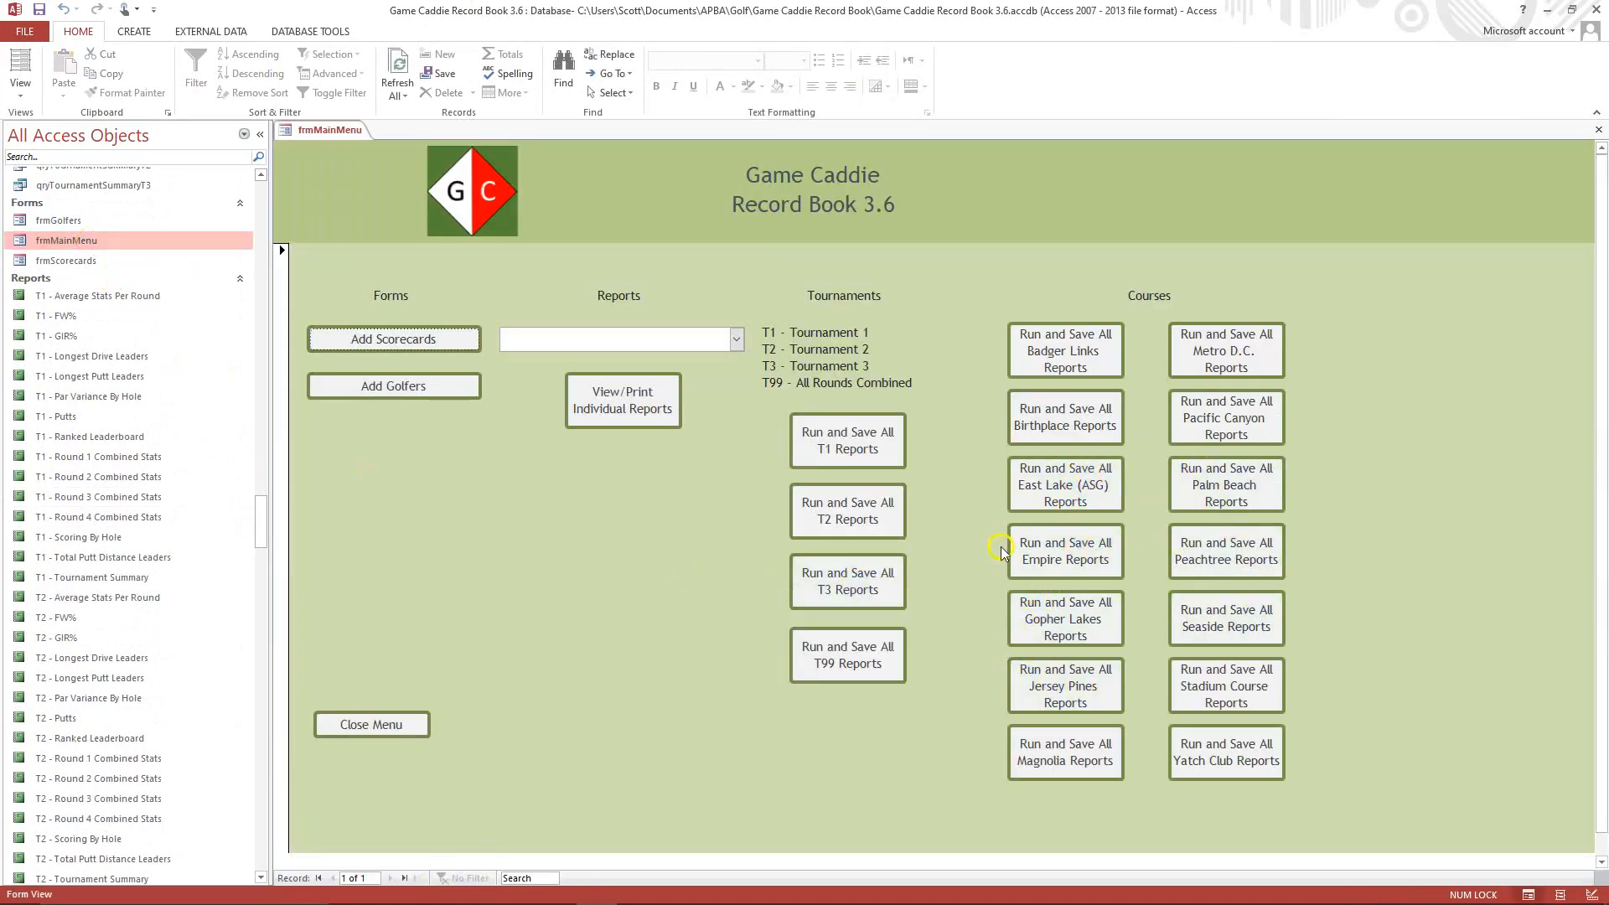
left_click_drag(258, 509, 270, 820)
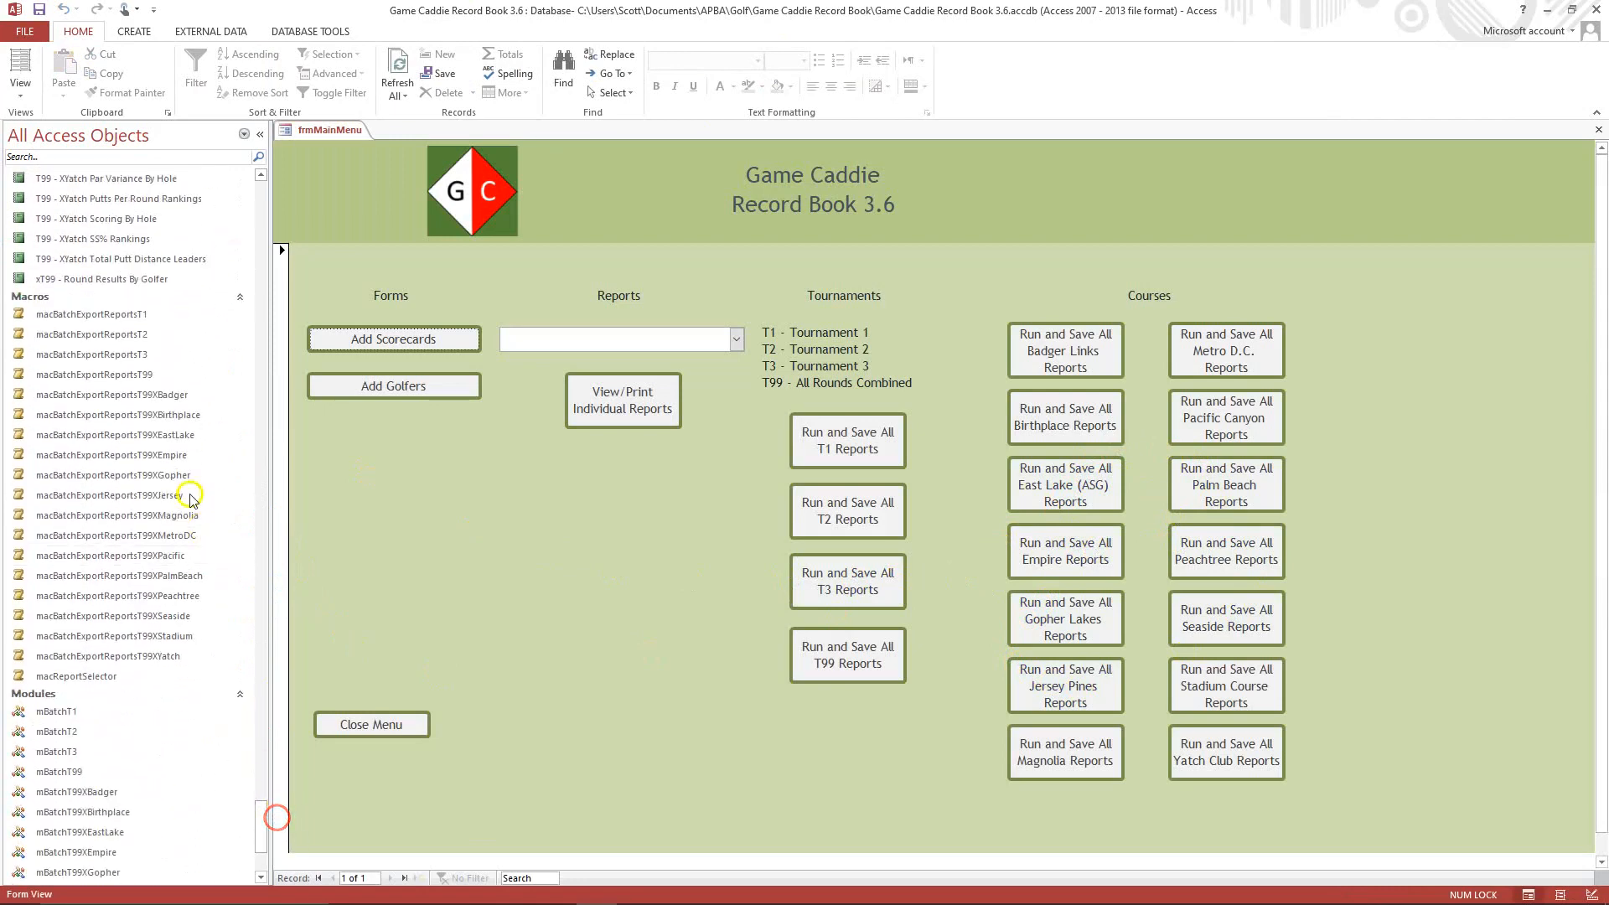